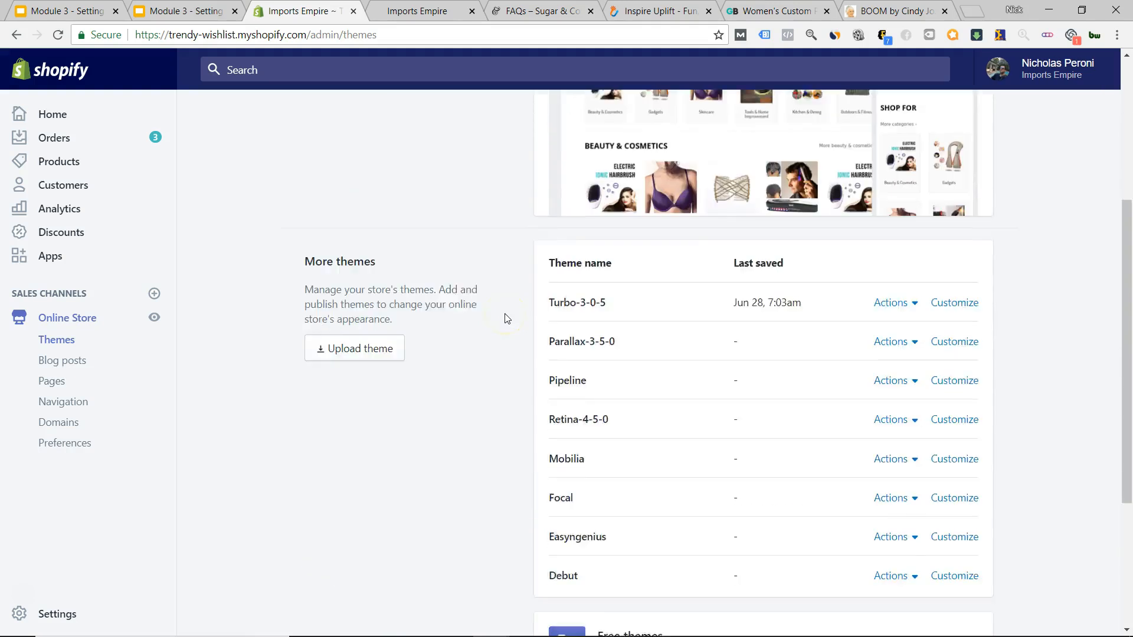
Scroll over the Themes page and dismiss the stray browser context menu.
{"action": "scroll", "coordinate": [1020, 361], "scroll_direction": "up", "scroll_amount": 3}
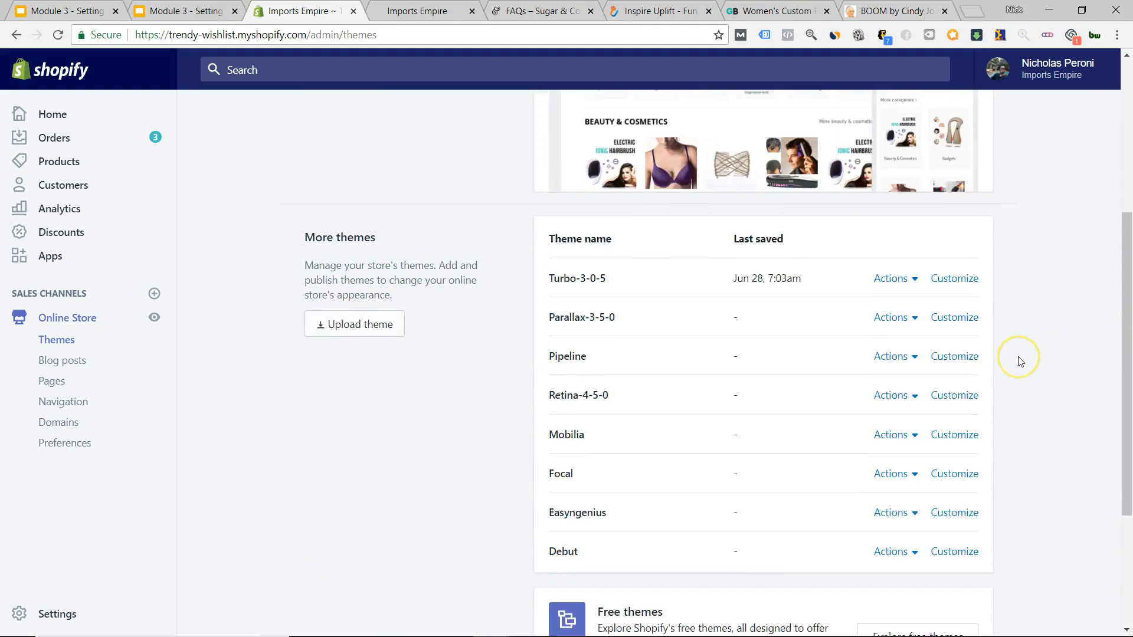
{"action": "scroll", "coordinate": [1020, 361], "scroll_direction": "down", "scroll_amount": 2}
{"action": "scroll", "coordinate": [1020, 361], "scroll_direction": "down", "scroll_amount": 2}
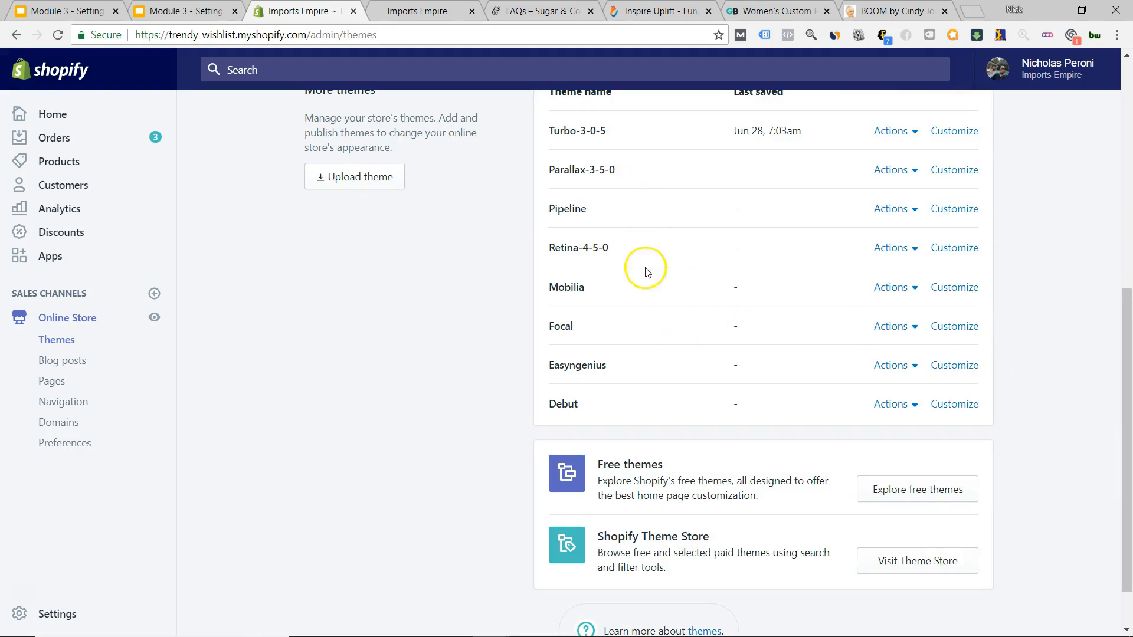
{"action": "scroll", "coordinate": [645, 268], "scroll_direction": "up", "scroll_amount": 1}
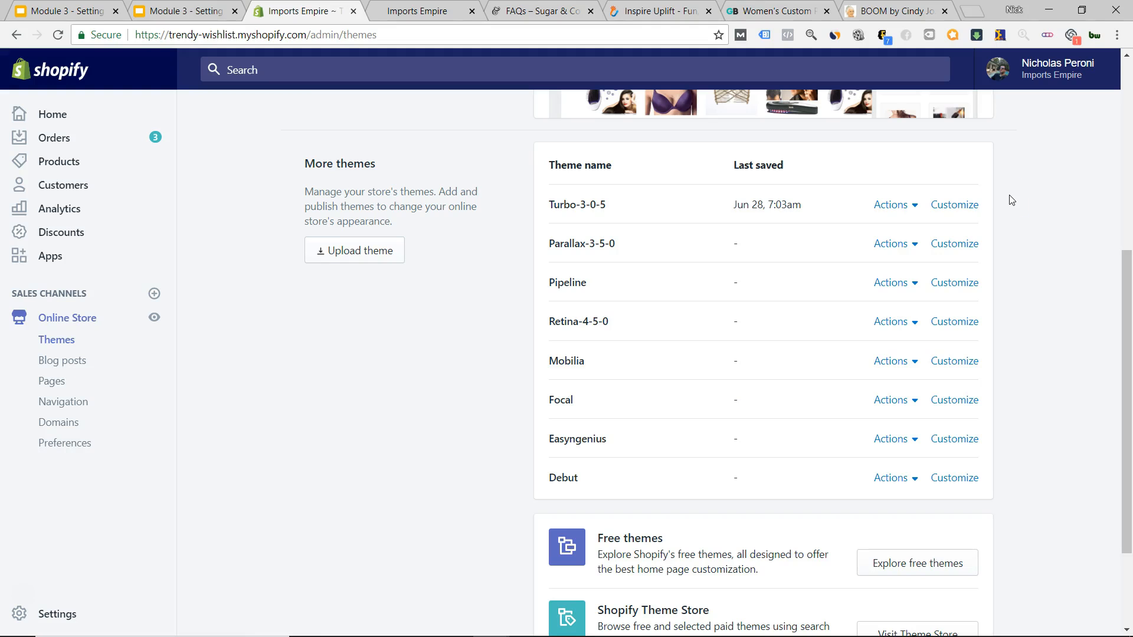
{"action": "scroll", "coordinate": [1018, 465], "scroll_direction": "down", "scroll_amount": 3}
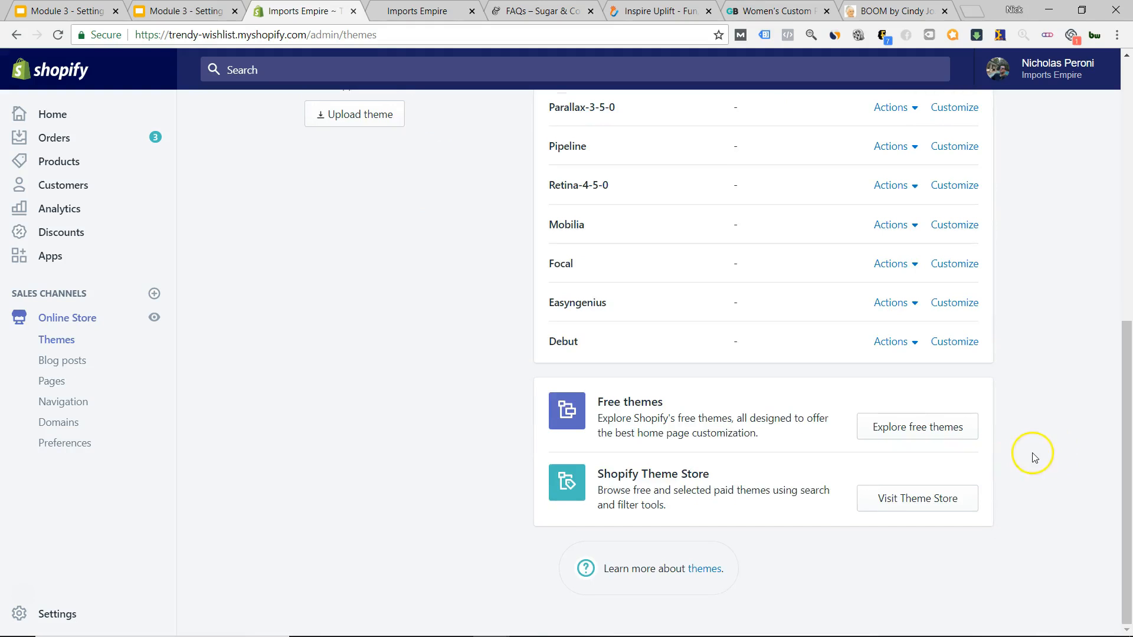
{"action": "scroll", "coordinate": [1021, 417], "scroll_direction": "up", "scroll_amount": 9}
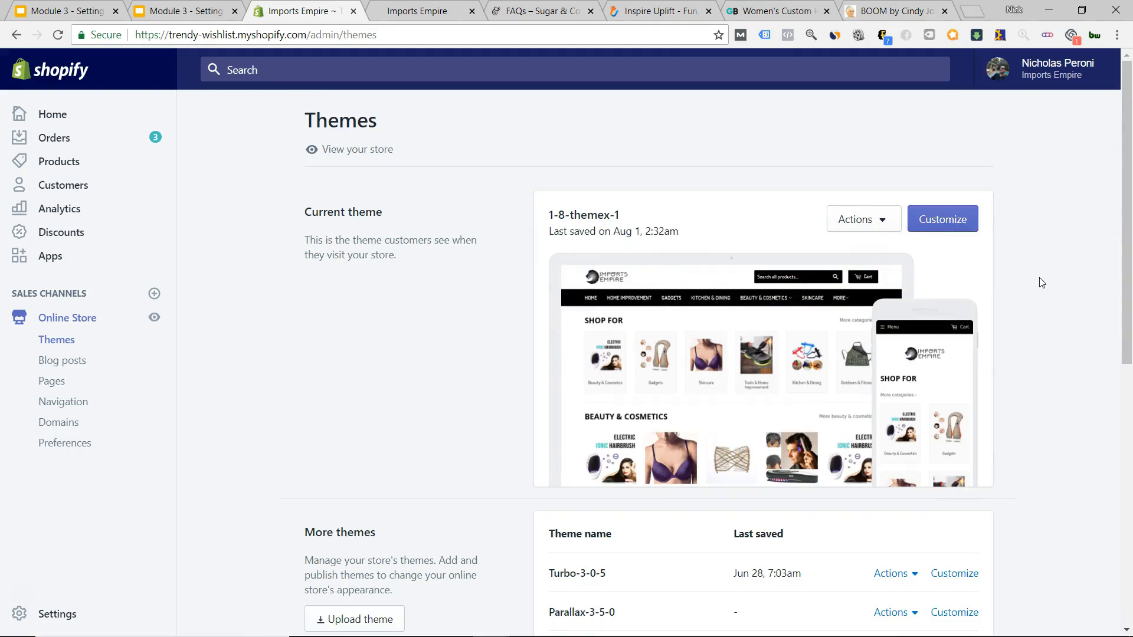
{"action": "scroll", "coordinate": [1042, 282], "scroll_direction": "down", "scroll_amount": 9}
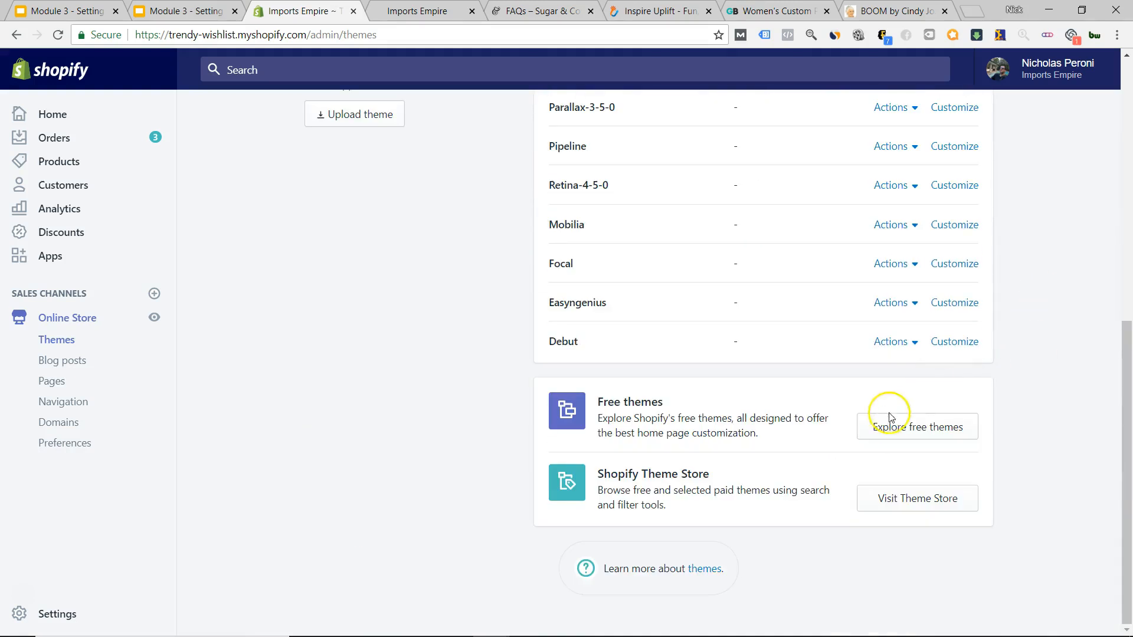
{"action": "right_click", "coordinate": [892, 433]}
{"action": "left_click", "coordinate": [872, 429]}
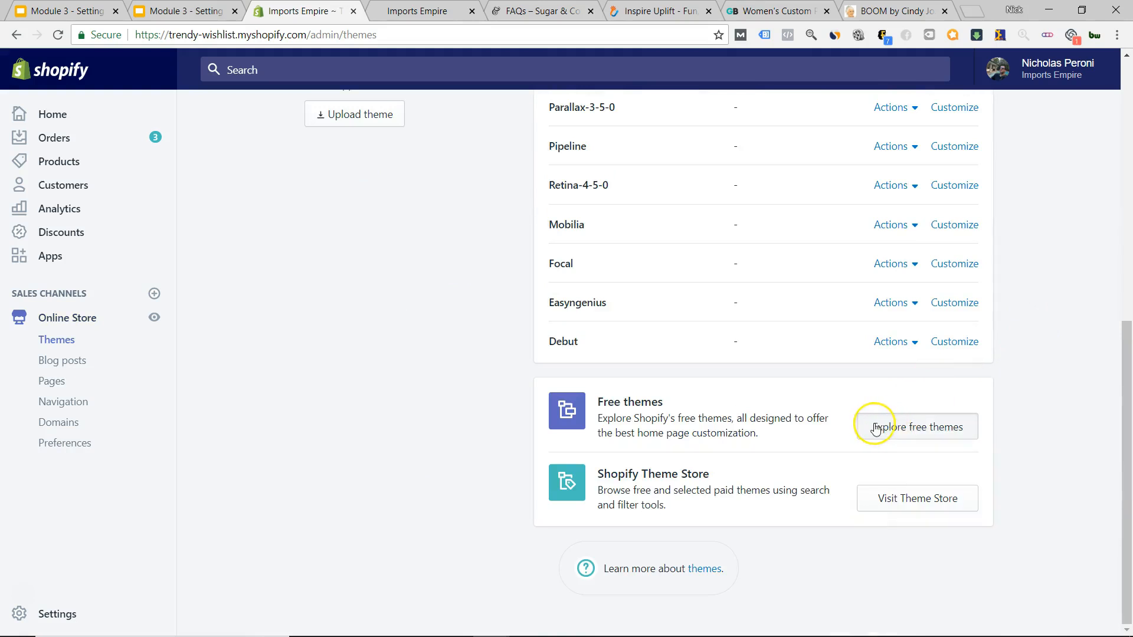
Browse the free themes grid, open Brooklyn's details and add Brooklyn to the store.
{"action": "left_click", "coordinate": [938, 437]}
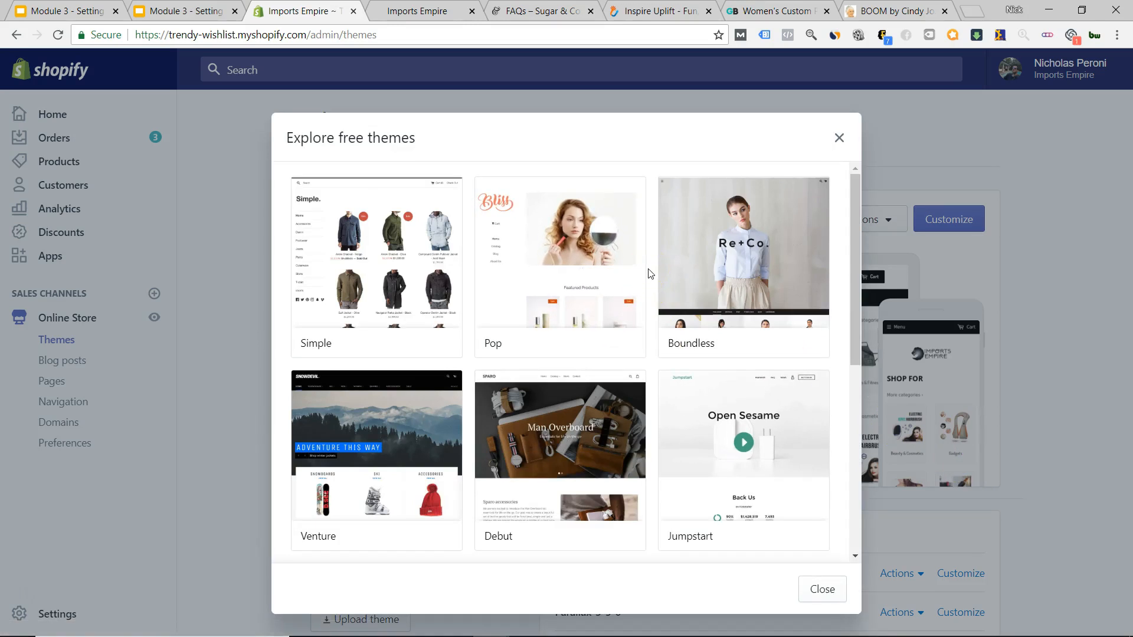
{"action": "scroll", "coordinate": [648, 272], "scroll_direction": "down", "scroll_amount": 2}
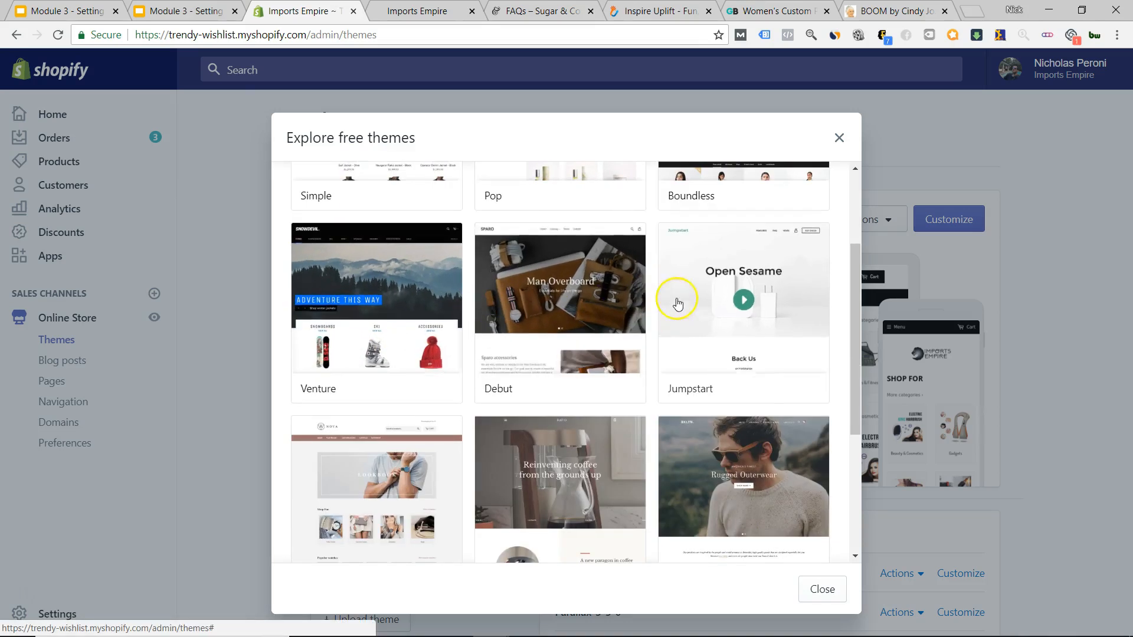
{"action": "scroll", "coordinate": [646, 304], "scroll_direction": "down", "scroll_amount": 2}
{"action": "scroll", "coordinate": [646, 302], "scroll_direction": "up", "scroll_amount": 2}
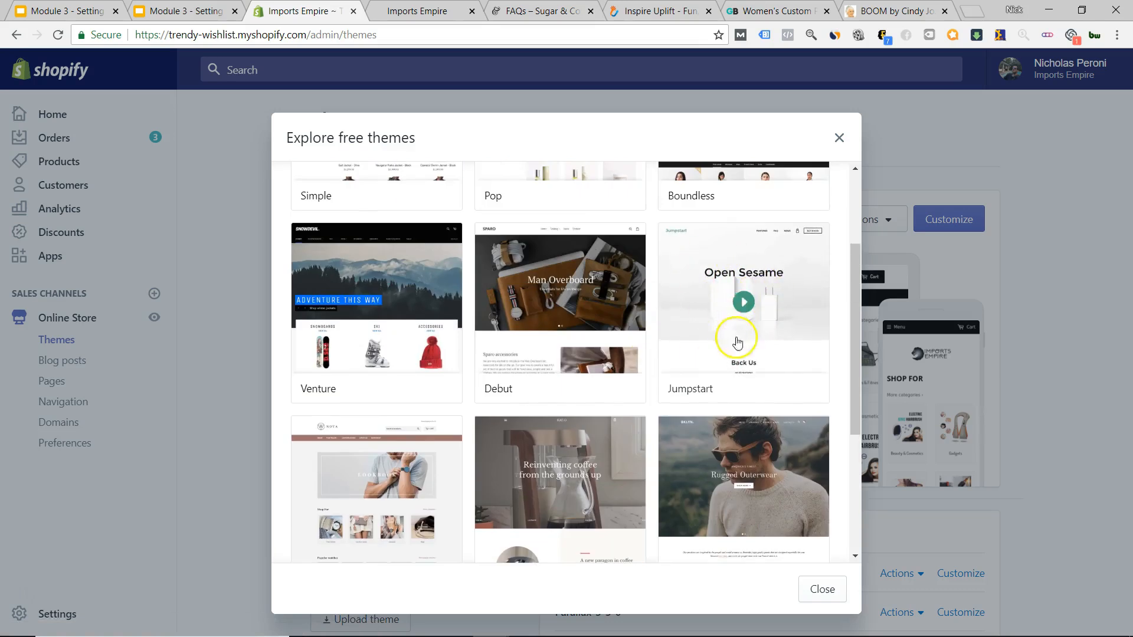
{"action": "scroll", "coordinate": [655, 328], "scroll_direction": "down", "scroll_amount": 3}
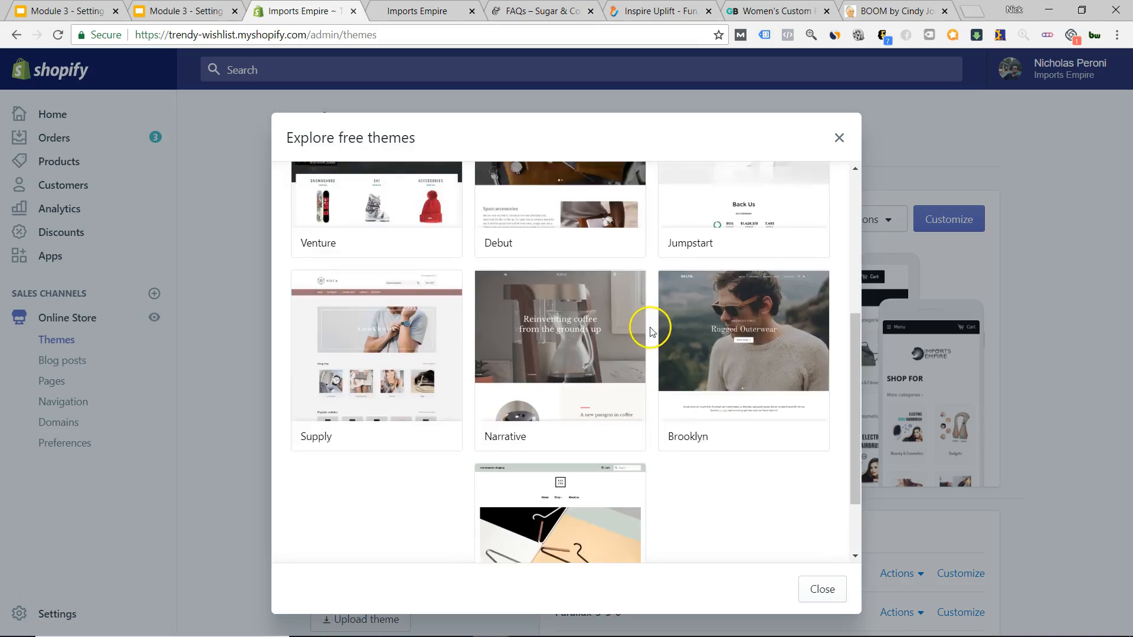
{"action": "scroll", "coordinate": [651, 332], "scroll_direction": "up", "scroll_amount": 1}
{"action": "scroll", "coordinate": [596, 307], "scroll_direction": "up", "scroll_amount": 2}
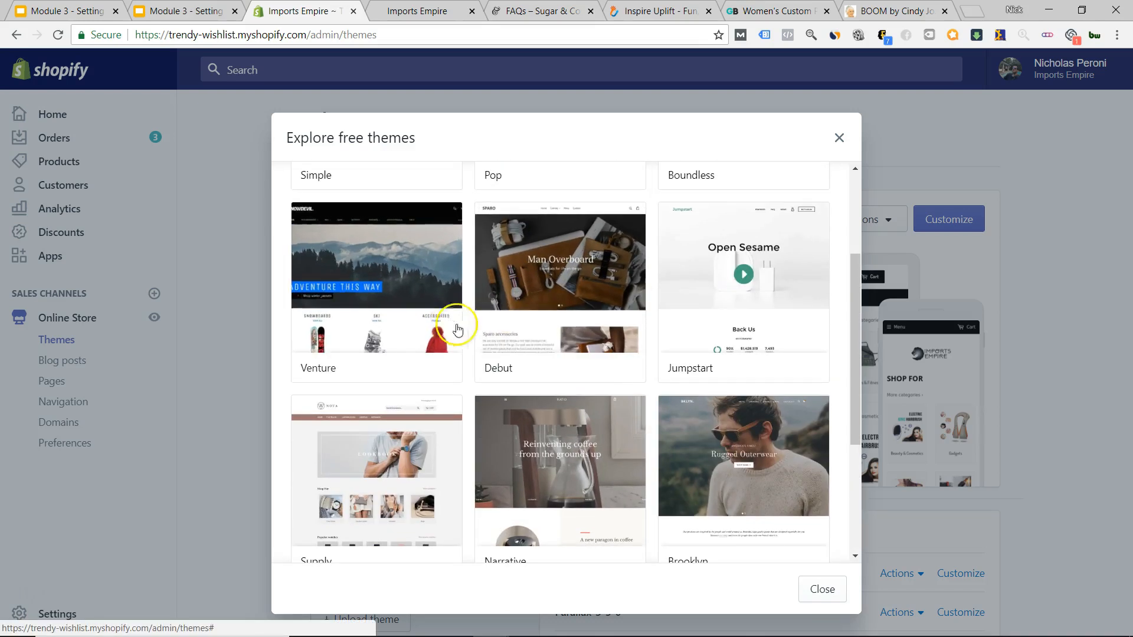
{"action": "scroll", "coordinate": [466, 331], "scroll_direction": "down", "scroll_amount": 3}
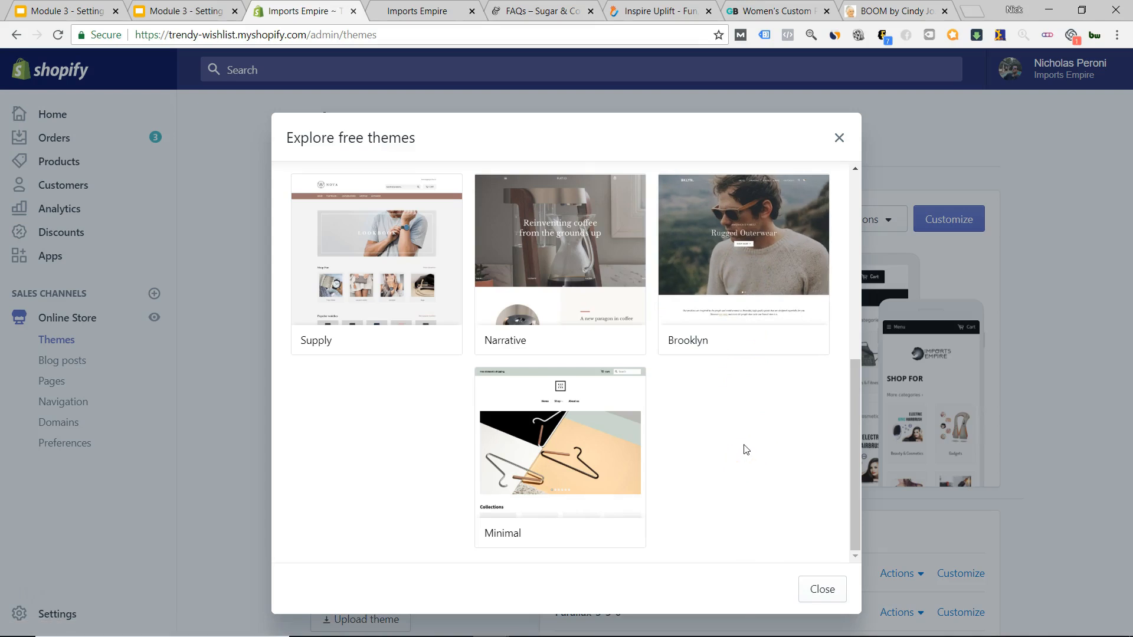
{"action": "scroll", "coordinate": [610, 397], "scroll_direction": "up", "scroll_amount": 5}
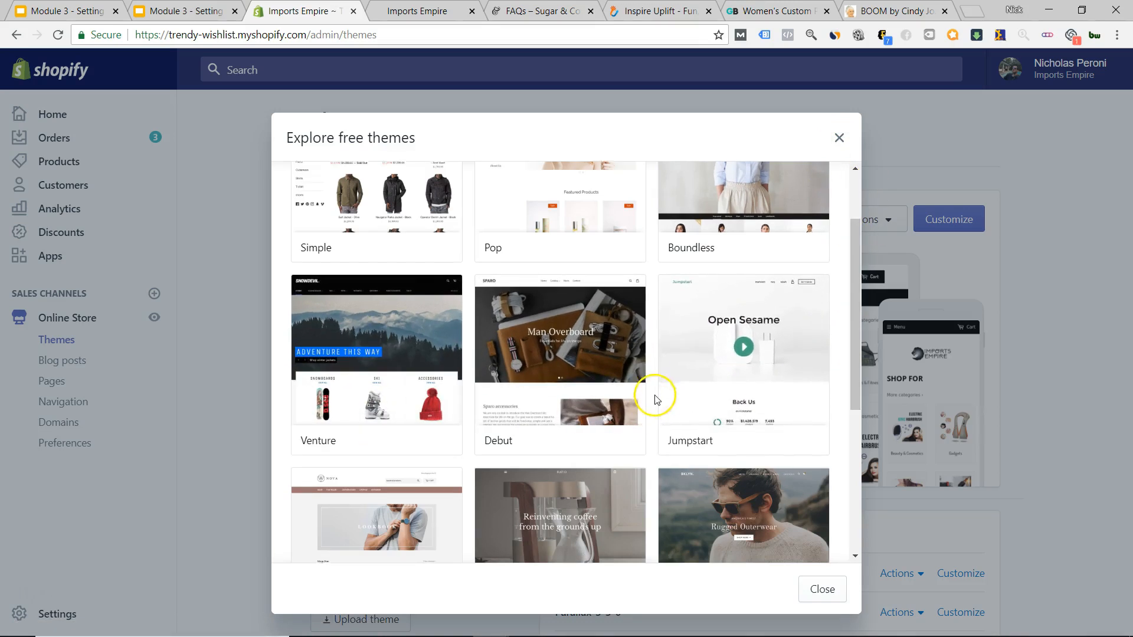
{"action": "scroll", "coordinate": [654, 400], "scroll_direction": "down", "scroll_amount": 5}
{"action": "scroll", "coordinate": [653, 401], "scroll_direction": "up", "scroll_amount": 1}
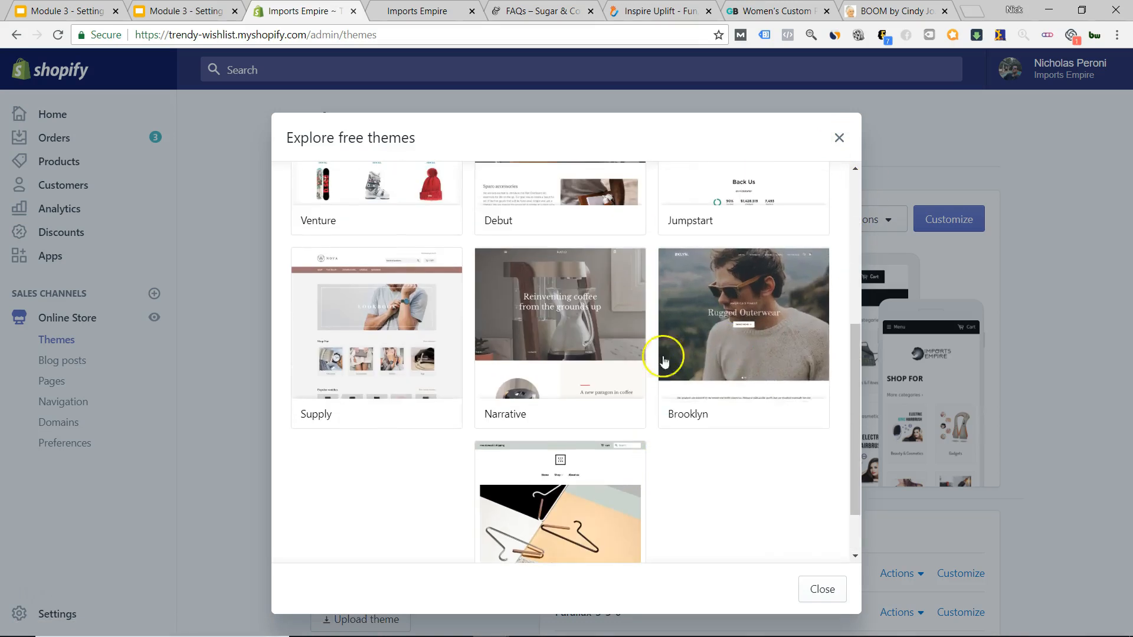
{"action": "left_click", "coordinate": [721, 326]}
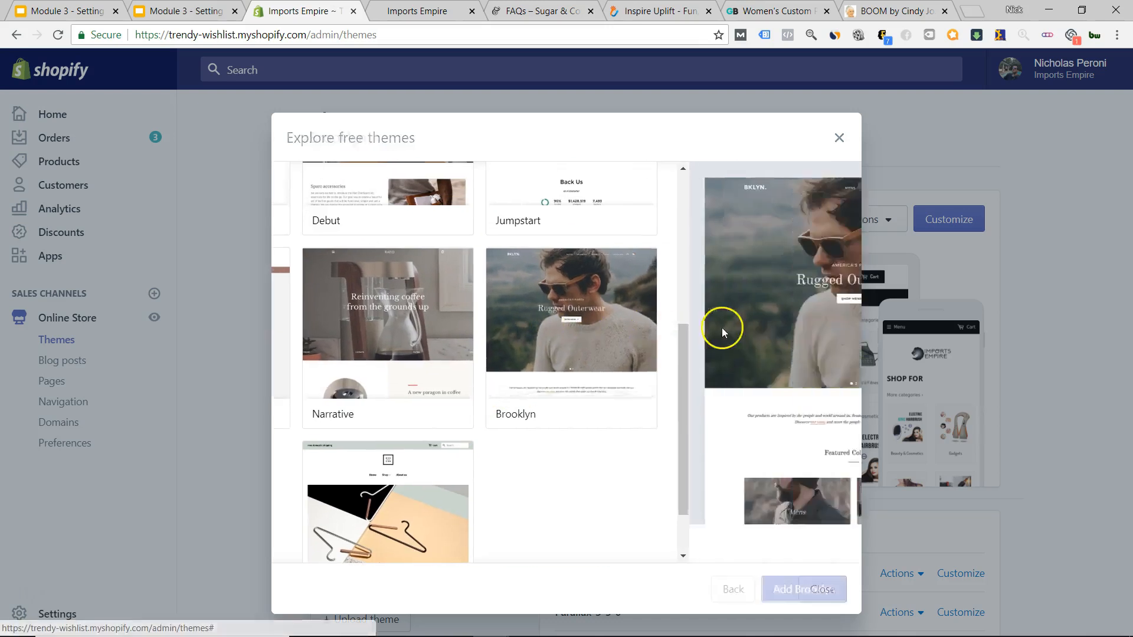
{"action": "left_click", "coordinate": [804, 588]}
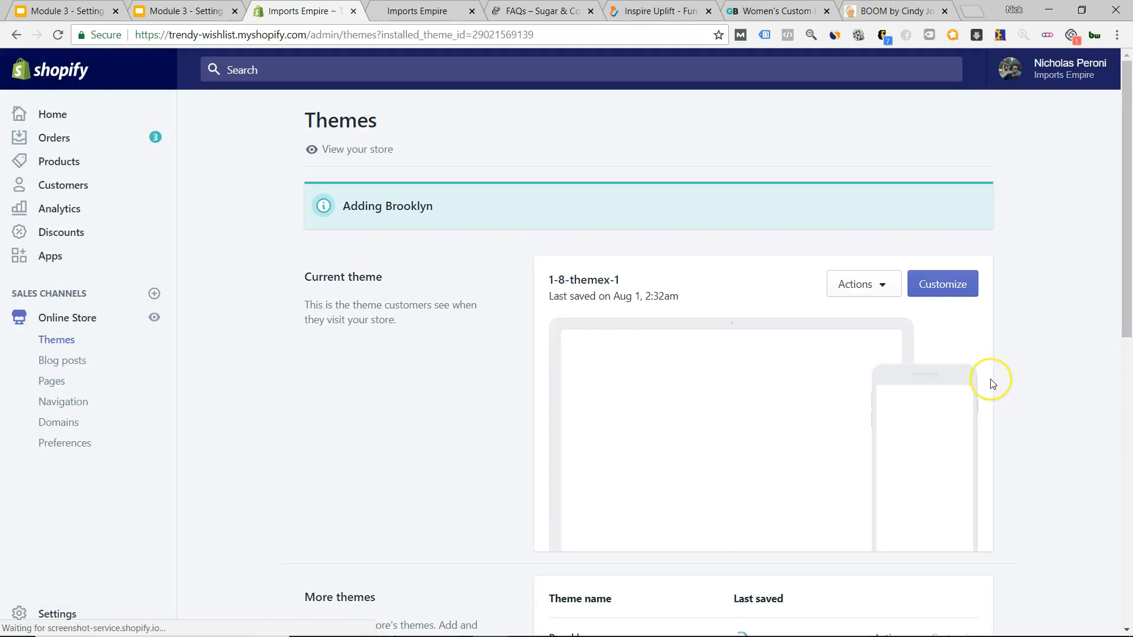
Add the free Venture theme from the free themes grid.
{"action": "scroll", "coordinate": [993, 384], "scroll_direction": "down", "scroll_amount": 4}
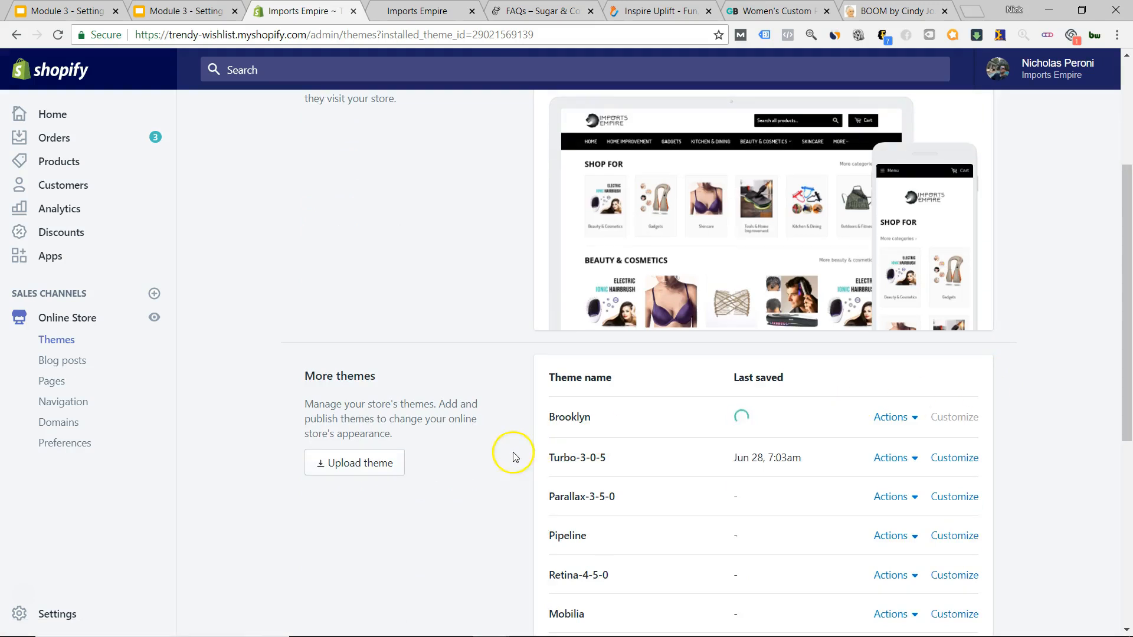
{"action": "scroll", "coordinate": [1040, 379], "scroll_direction": "down", "scroll_amount": 6}
{"action": "left_click", "coordinate": [932, 450]}
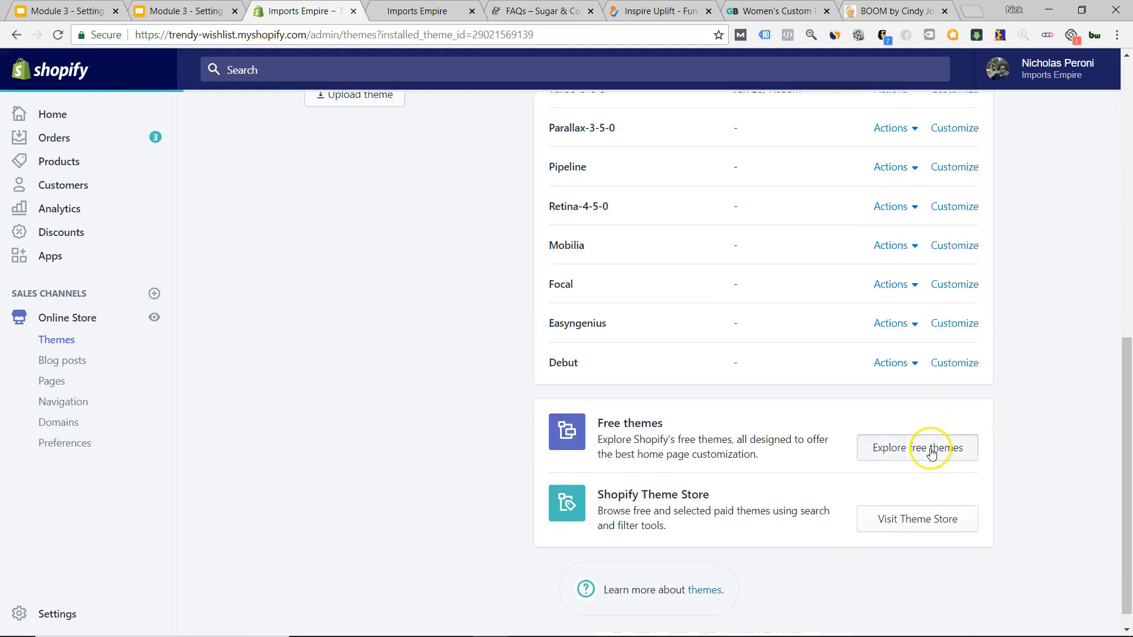
{"action": "scroll", "coordinate": [413, 295], "scroll_direction": "down", "scroll_amount": 7}
{"action": "scroll", "coordinate": [425, 330], "scroll_direction": "up", "scroll_amount": 4}
{"action": "left_click", "coordinate": [407, 327]}
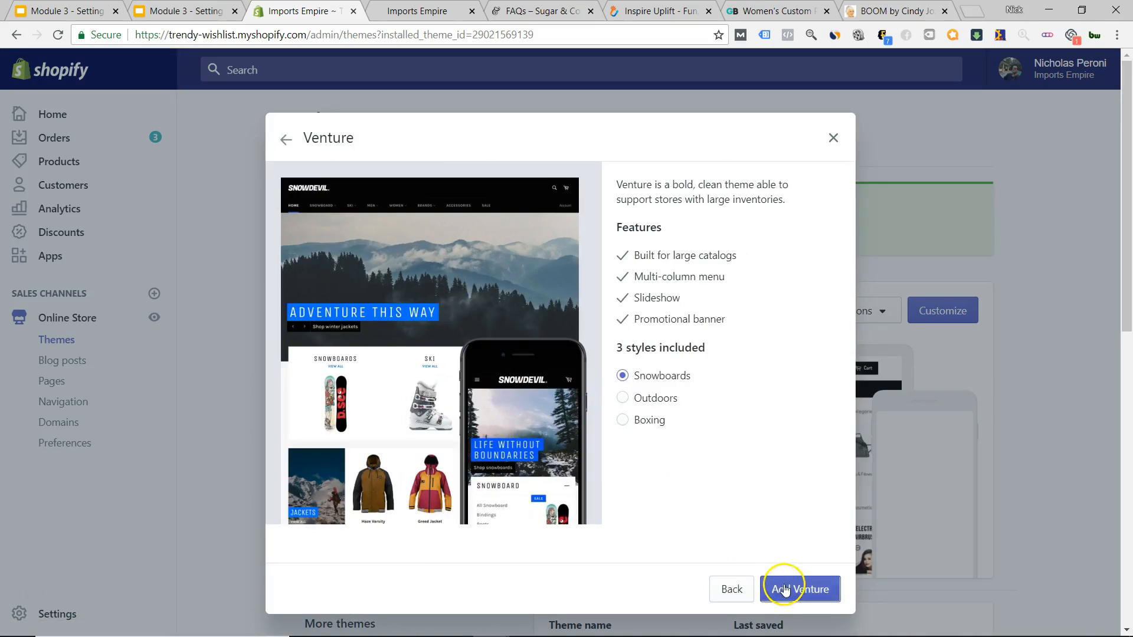
{"action": "left_click", "coordinate": [784, 589]}
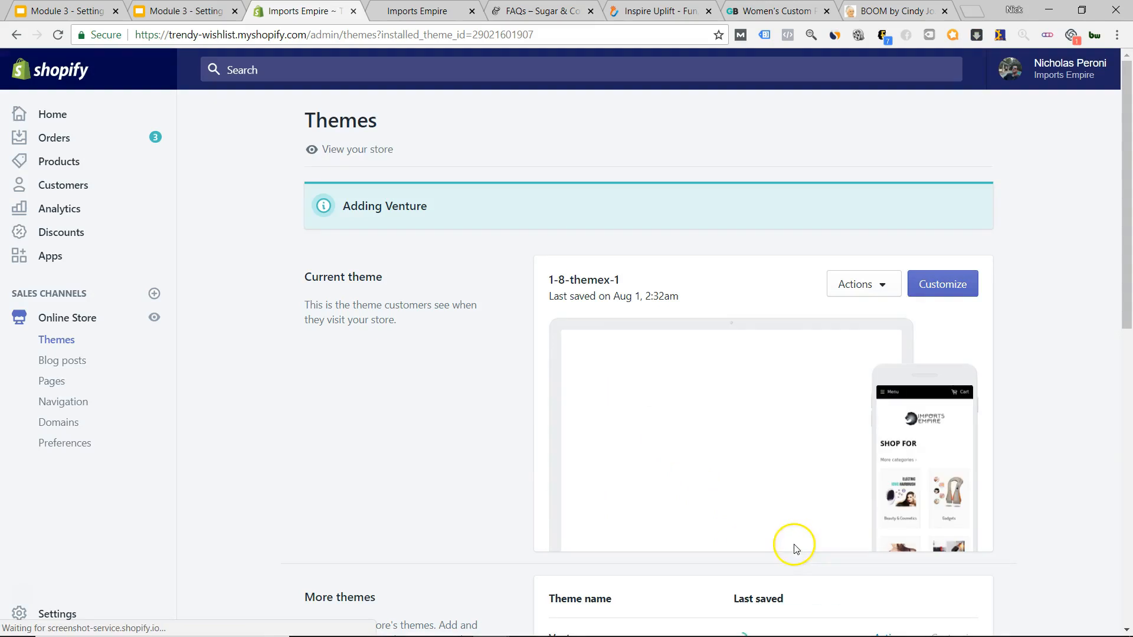
Add the free Supply theme from the free themes grid.
{"action": "scroll", "coordinate": [1004, 344], "scroll_direction": "down", "scroll_amount": 7}
{"action": "scroll", "coordinate": [1004, 344], "scroll_direction": "down", "scroll_amount": 3}
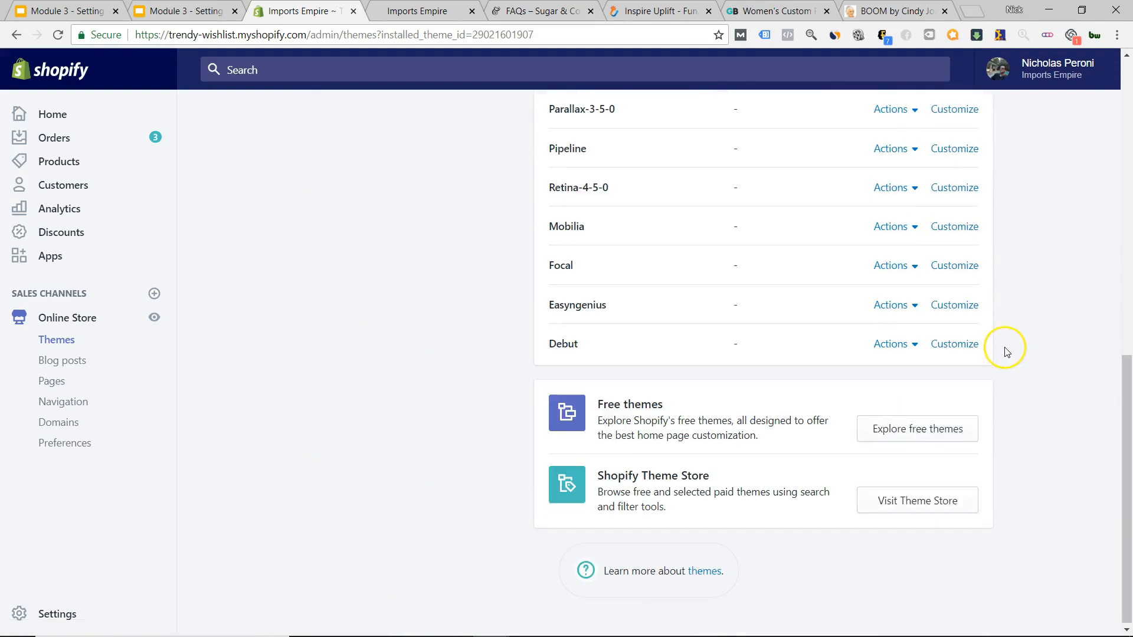
{"action": "left_click", "coordinate": [894, 431]}
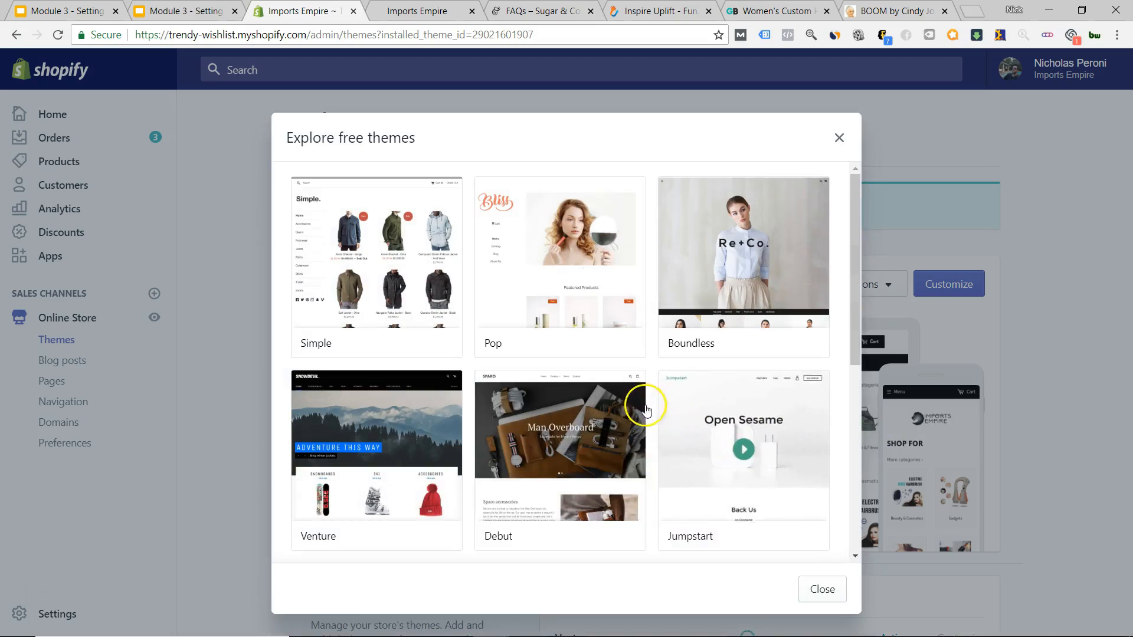
{"action": "scroll", "coordinate": [653, 387], "scroll_direction": "down", "scroll_amount": 5}
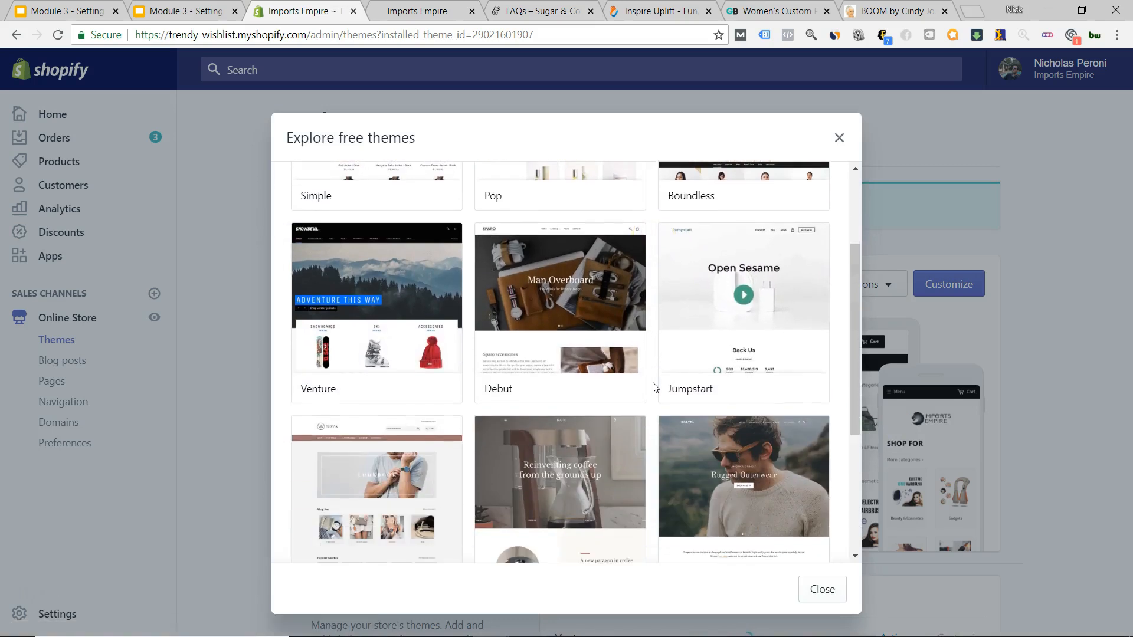
{"action": "scroll", "coordinate": [653, 387], "scroll_direction": "up", "scroll_amount": 2}
{"action": "scroll", "coordinate": [653, 387], "scroll_direction": "down", "scroll_amount": 2}
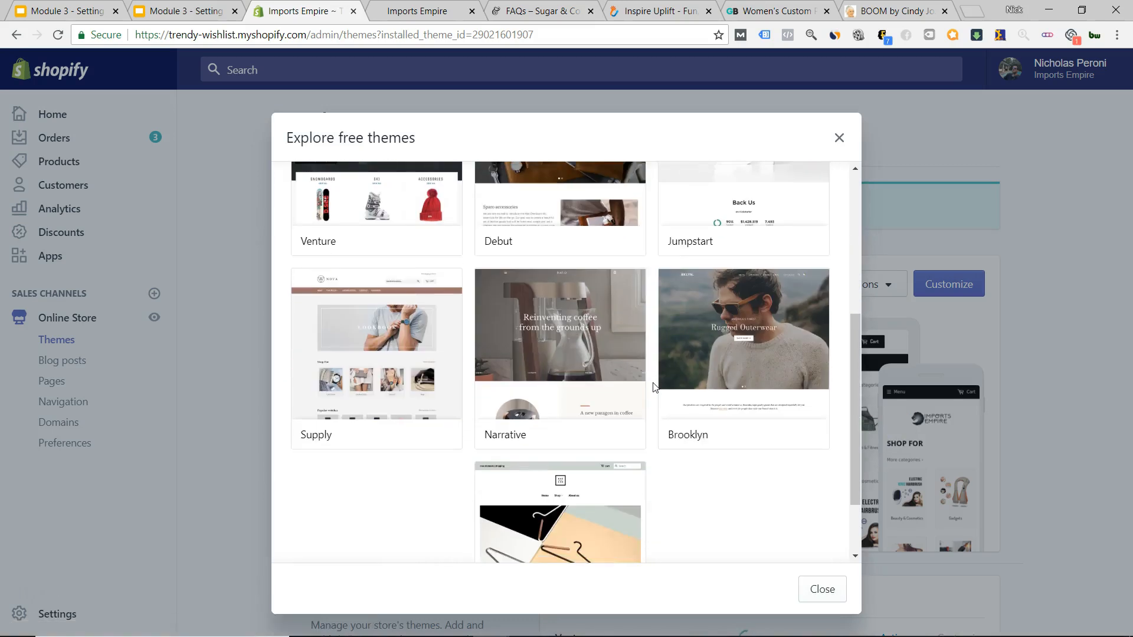
{"action": "scroll", "coordinate": [654, 388], "scroll_direction": "down", "scroll_amount": 2}
{"action": "scroll", "coordinate": [653, 387], "scroll_direction": "up", "scroll_amount": 4}
{"action": "scroll", "coordinate": [643, 384], "scroll_direction": "down", "scroll_amount": 4}
{"action": "left_click", "coordinate": [375, 303]}
{"action": "left_click", "coordinate": [793, 590]}
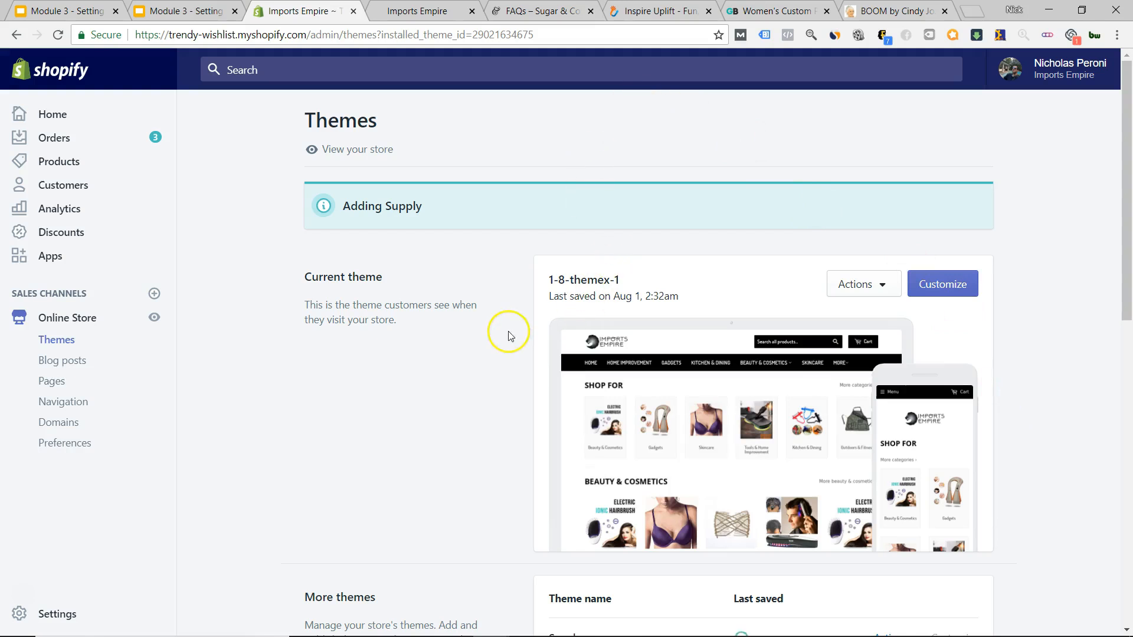
Scroll the theme library, then switch to the live Imports Empire storefront tab.
{"action": "scroll", "coordinate": [1038, 331], "scroll_direction": "down", "scroll_amount": 6}
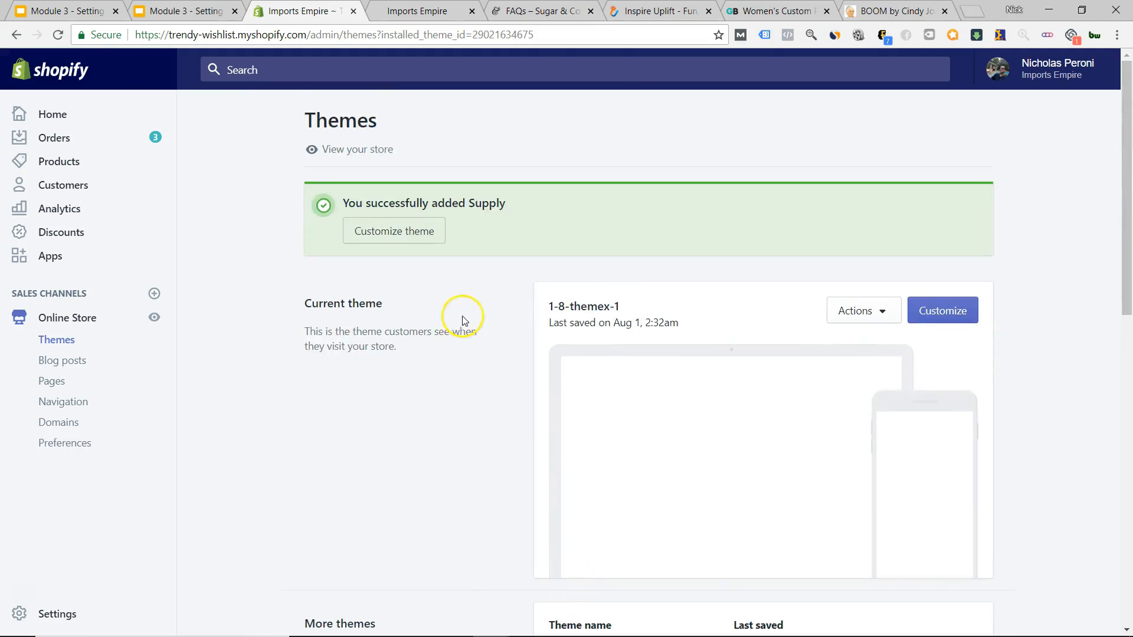
{"action": "scroll", "coordinate": [434, 289], "scroll_direction": "down", "scroll_amount": 3}
{"action": "left_click", "coordinate": [412, 20]}
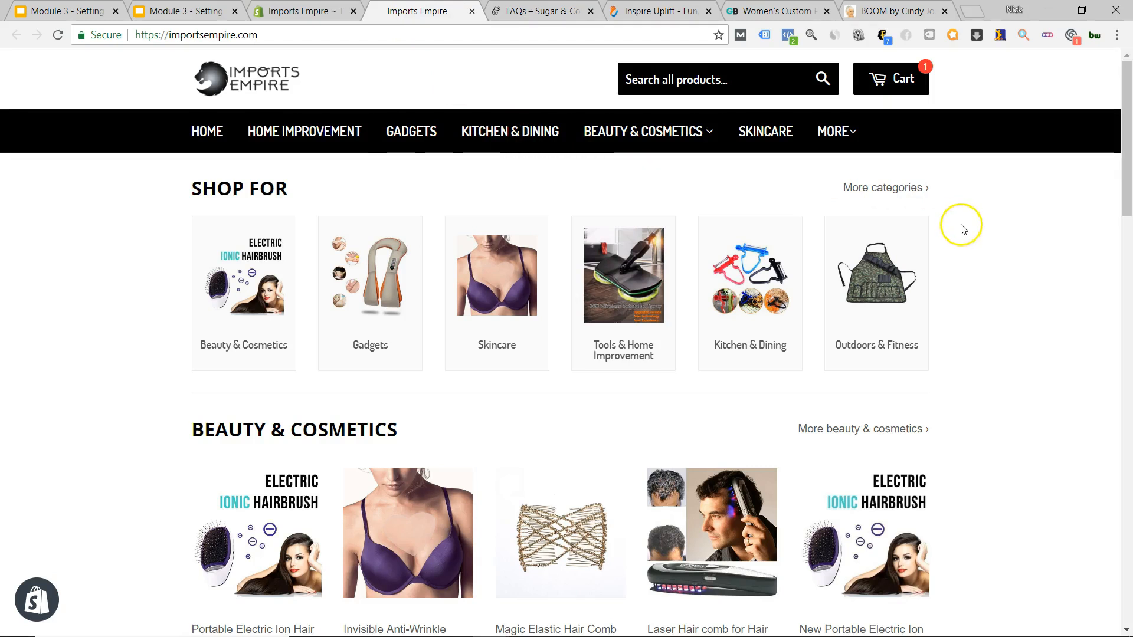
View the Sugar & Cotton FAQs page, closing its discount popup and search overlay.
{"action": "scroll", "coordinate": [999, 232], "scroll_direction": "down", "scroll_amount": 6}
{"action": "scroll", "coordinate": [994, 235], "scroll_direction": "up", "scroll_amount": 6}
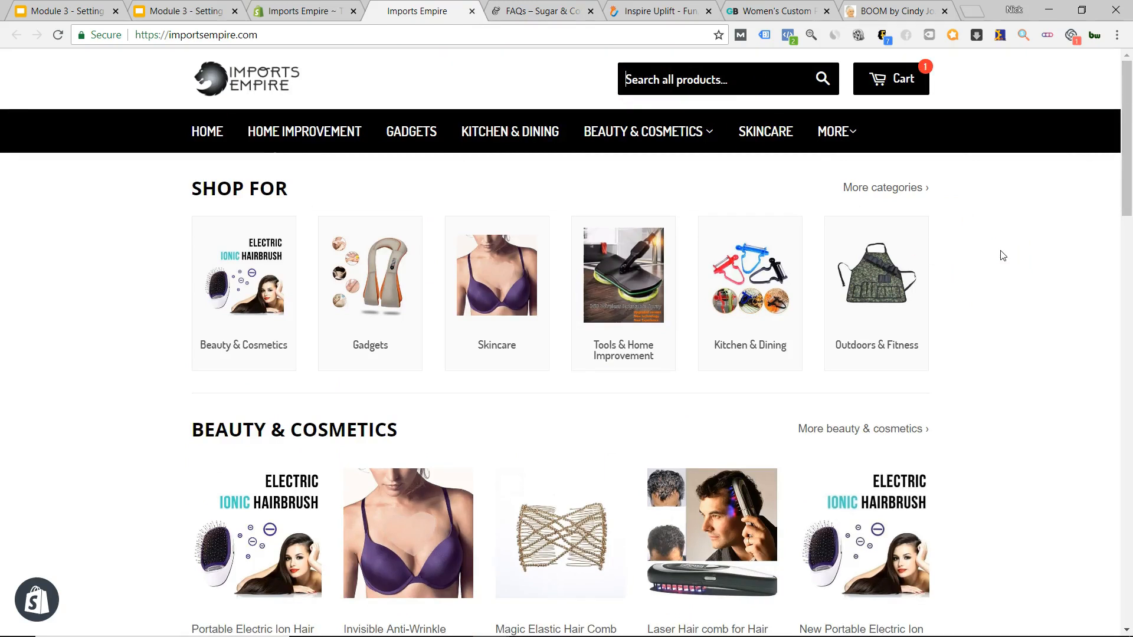
{"action": "left_click", "coordinate": [540, 11]}
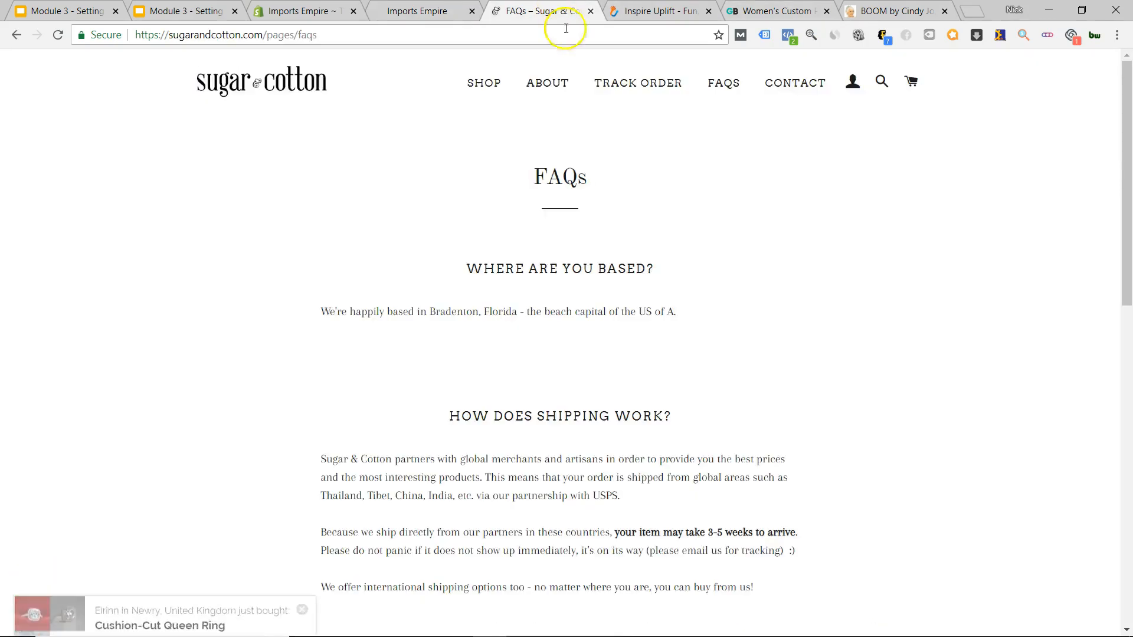
{"action": "left_click", "coordinate": [910, 158]}
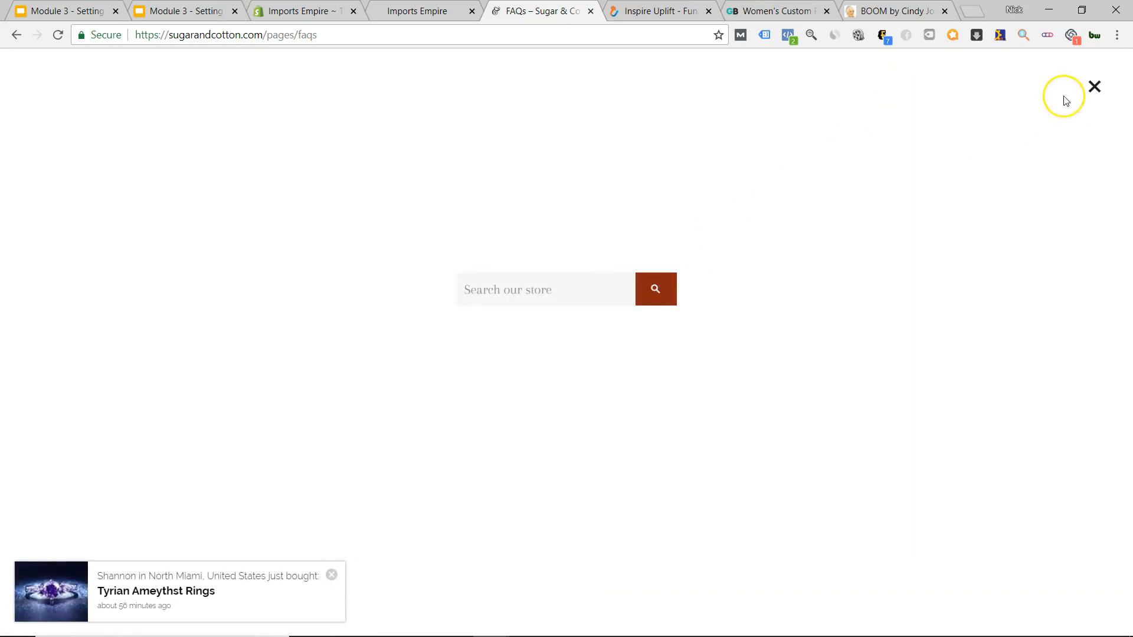
{"action": "left_click", "coordinate": [1092, 88]}
Toggle the Inspire Uplift product search, then bring up the BOOM by Cindy Joseph store.
{"action": "left_click", "coordinate": [647, 16]}
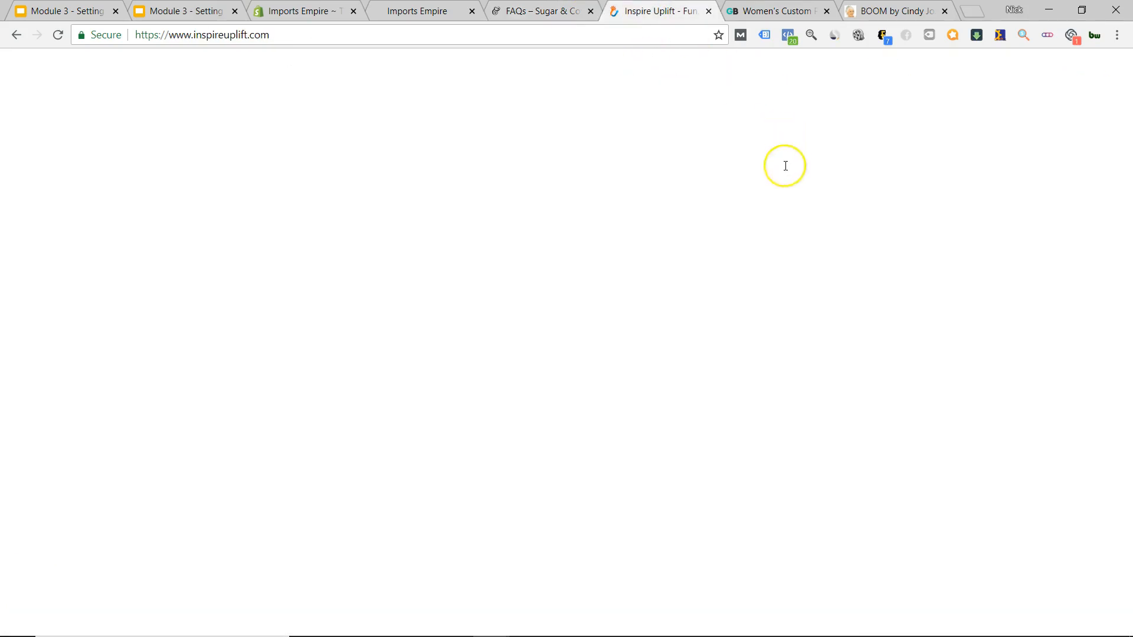
{"action": "left_click", "coordinate": [1039, 75]}
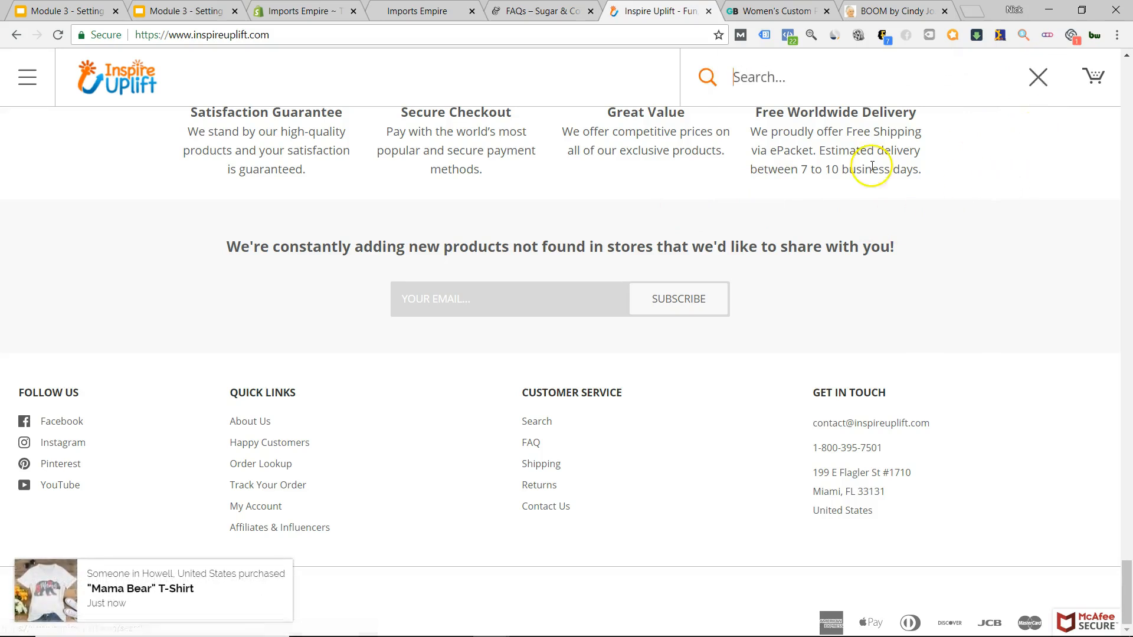
{"action": "left_click", "coordinate": [1040, 80]}
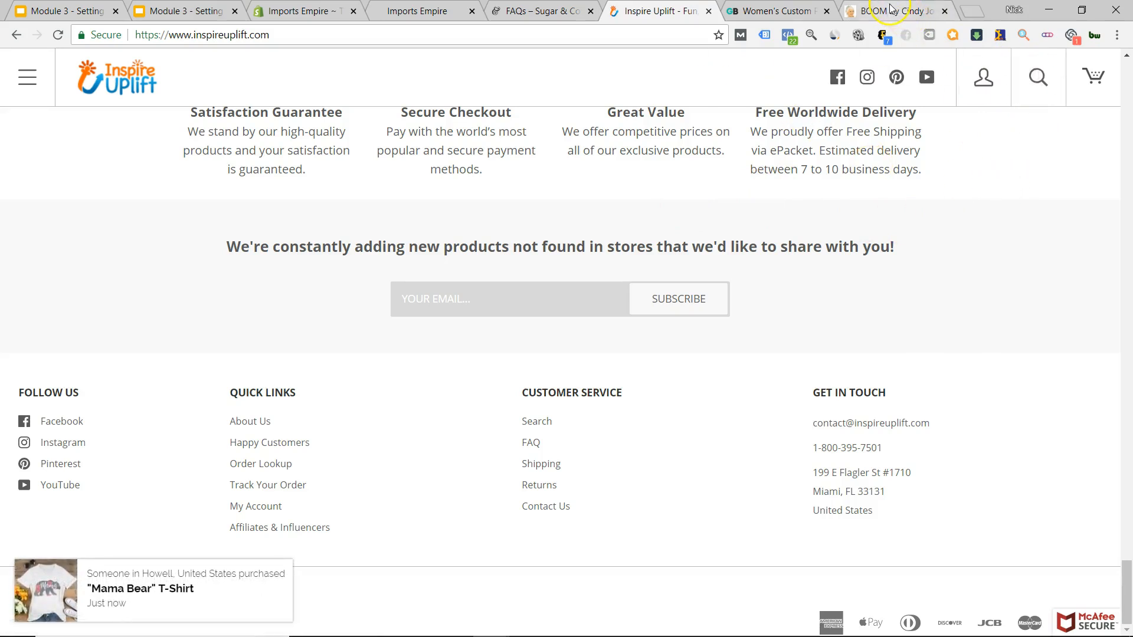
{"action": "left_click", "coordinate": [891, 11]}
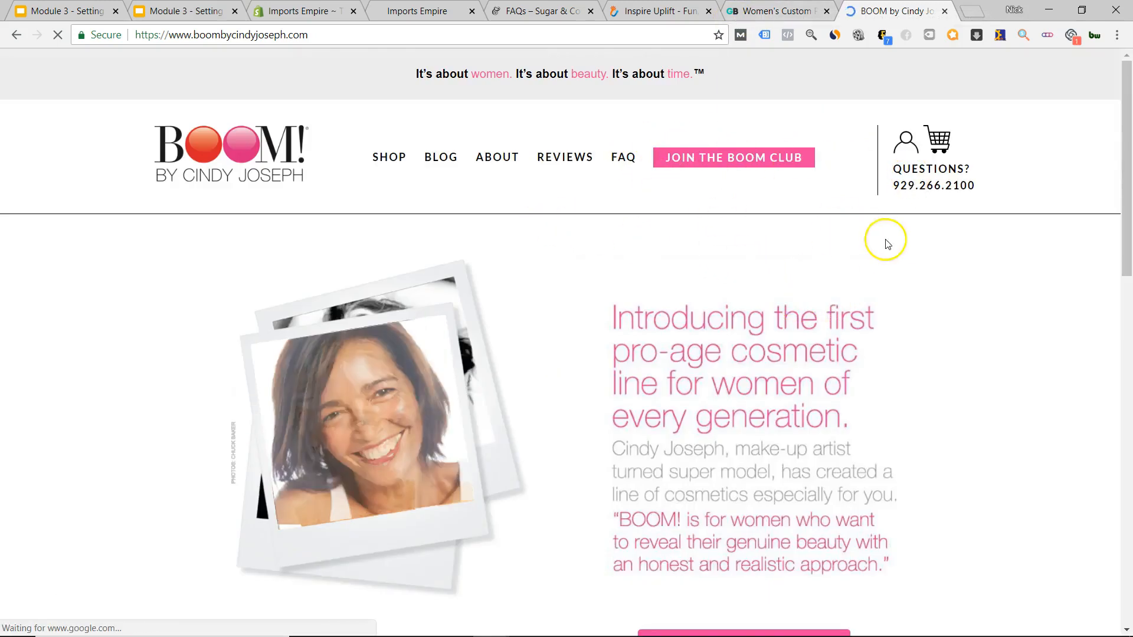
Scroll the BOOM homepage, briefly flipping to the GearBunch tab and back.
{"action": "scroll", "coordinate": [753, 296], "scroll_direction": "down", "scroll_amount": 8}
{"action": "scroll", "coordinate": [743, 354], "scroll_direction": "up", "scroll_amount": 8}
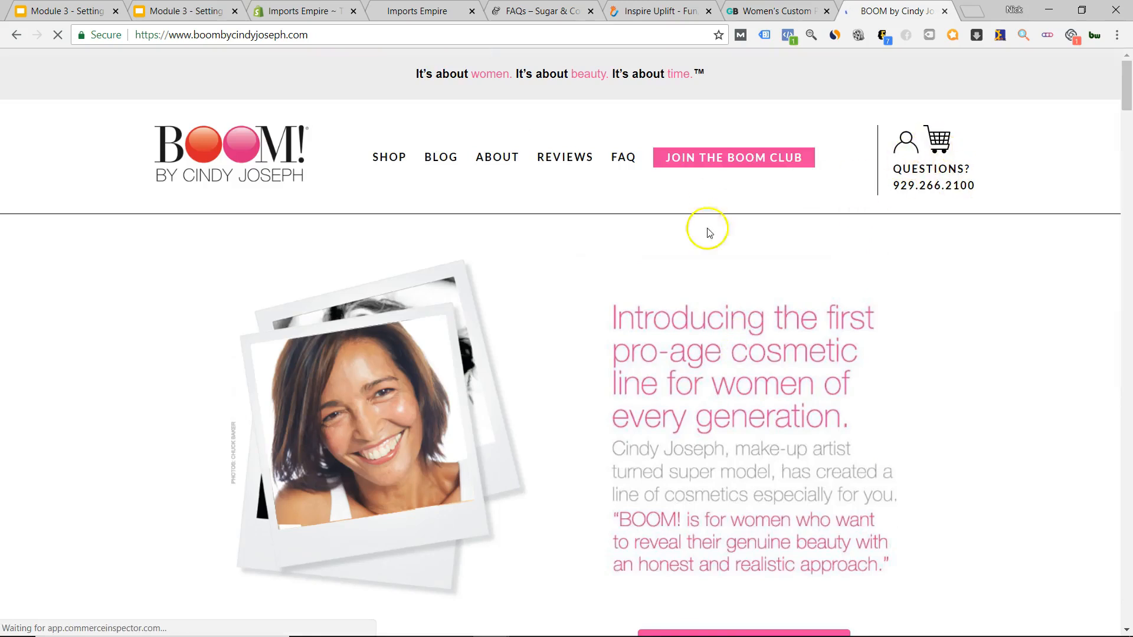
{"action": "scroll", "coordinate": [731, 319], "scroll_direction": "down", "scroll_amount": 8}
{"action": "scroll", "coordinate": [679, 350], "scroll_direction": "down", "scroll_amount": 9}
{"action": "scroll", "coordinate": [646, 354], "scroll_direction": "up", "scroll_amount": 15}
{"action": "scroll", "coordinate": [649, 360], "scroll_direction": "down", "scroll_amount": 10}
{"action": "scroll", "coordinate": [632, 375], "scroll_direction": "down", "scroll_amount": 4}
{"action": "scroll", "coordinate": [731, 390], "scroll_direction": "up", "scroll_amount": 15}
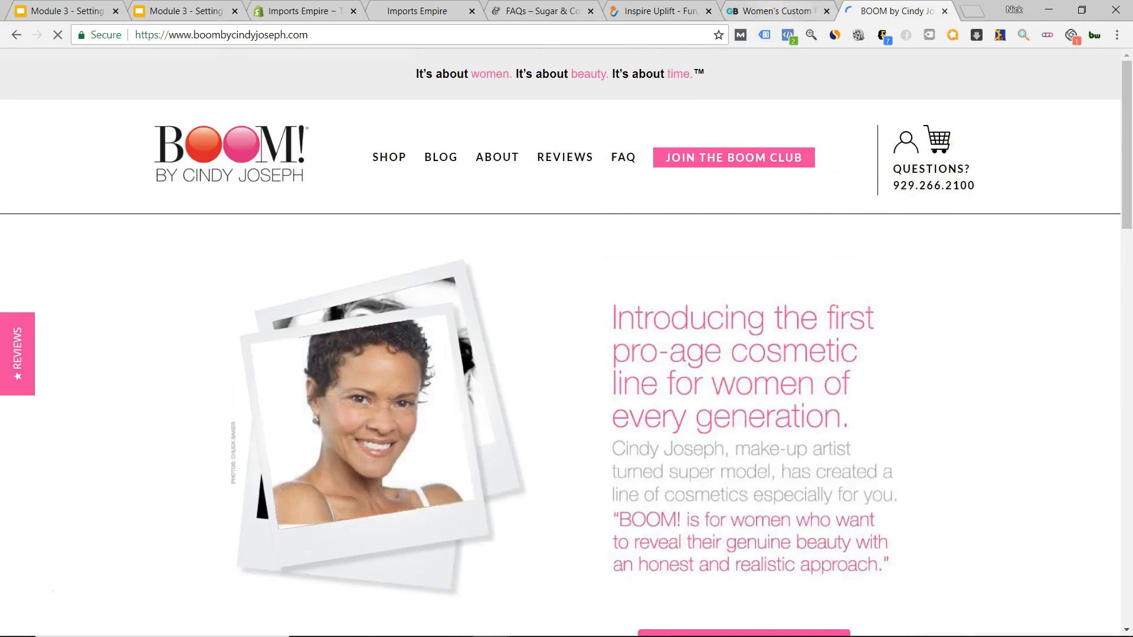
{"action": "key", "text": "ctrl+shift+Tab"}
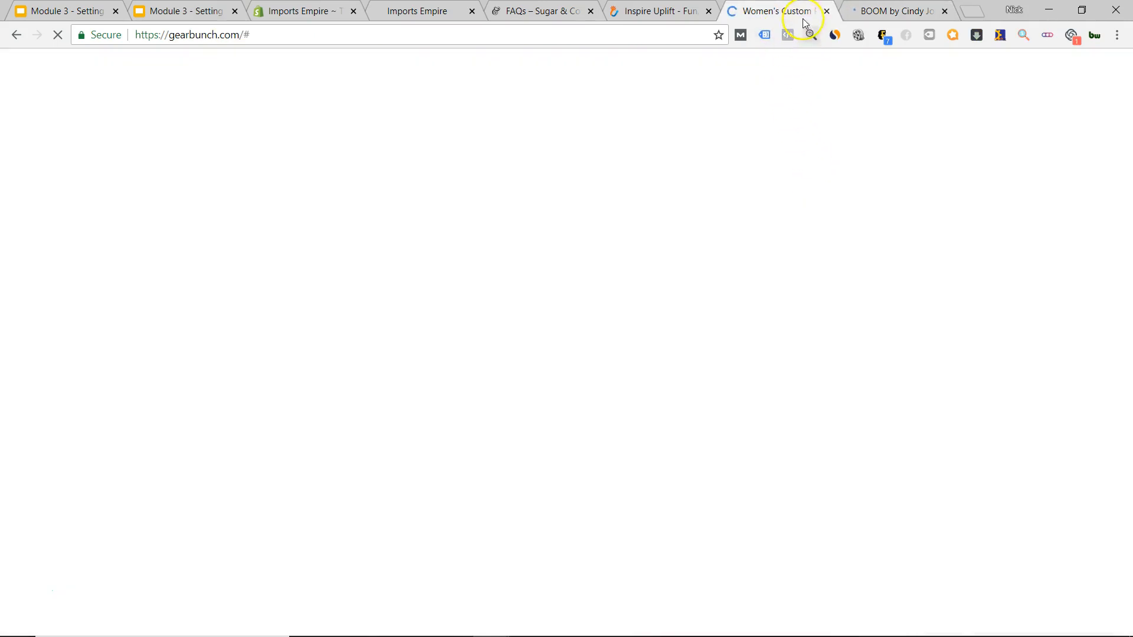
{"action": "key", "text": "ctrl+Tab"}
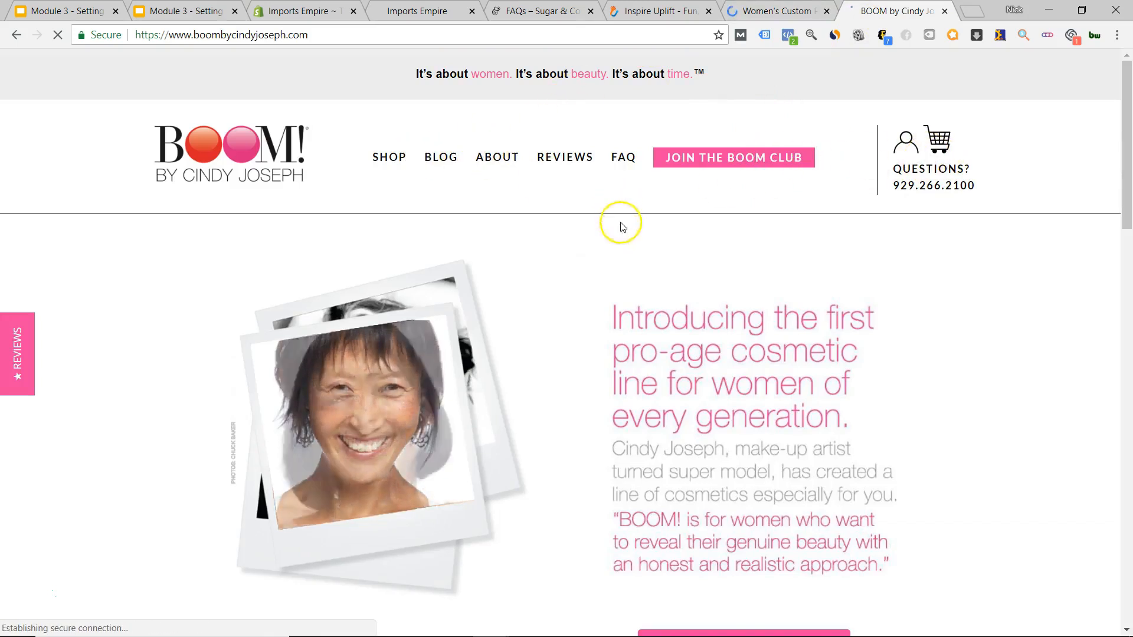
Open BOOM's SHOP page and scroll its Boomsticks, moisturizers, masks and cleansers.
{"action": "scroll", "coordinate": [622, 218], "scroll_direction": "down", "scroll_amount": 20}
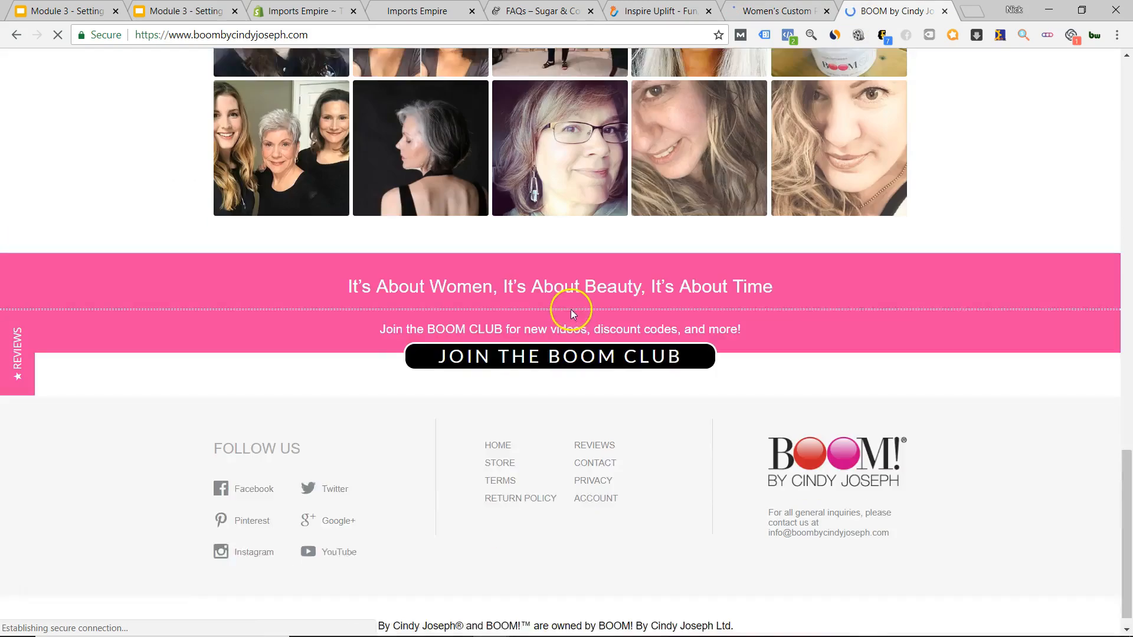
{"action": "scroll", "coordinate": [569, 308], "scroll_direction": "up", "scroll_amount": 20}
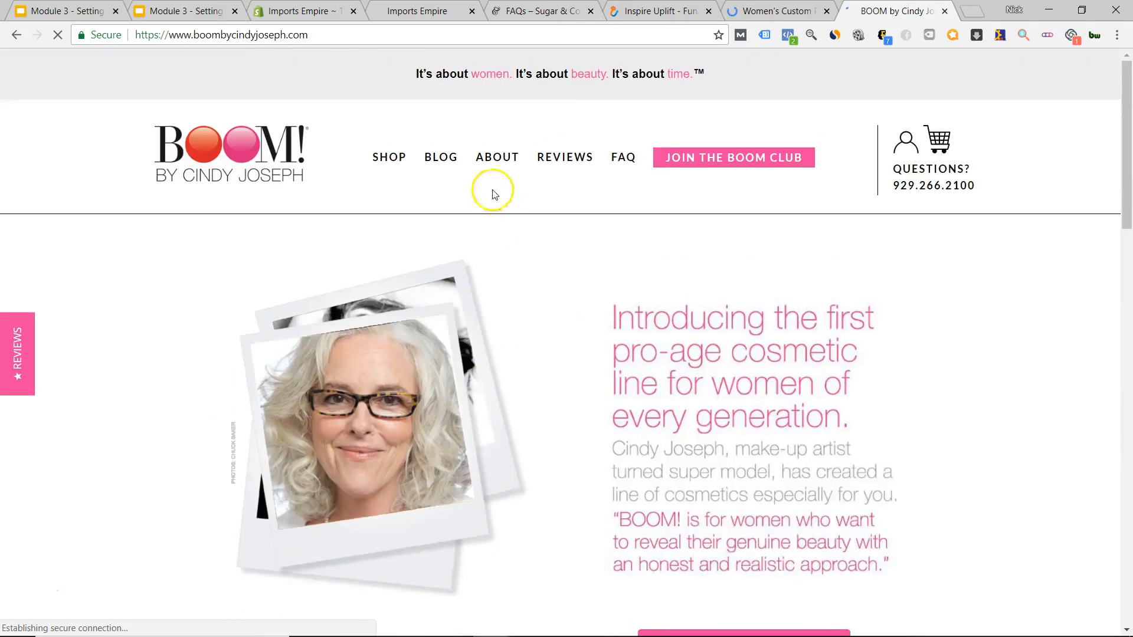
{"action": "left_click", "coordinate": [387, 154]}
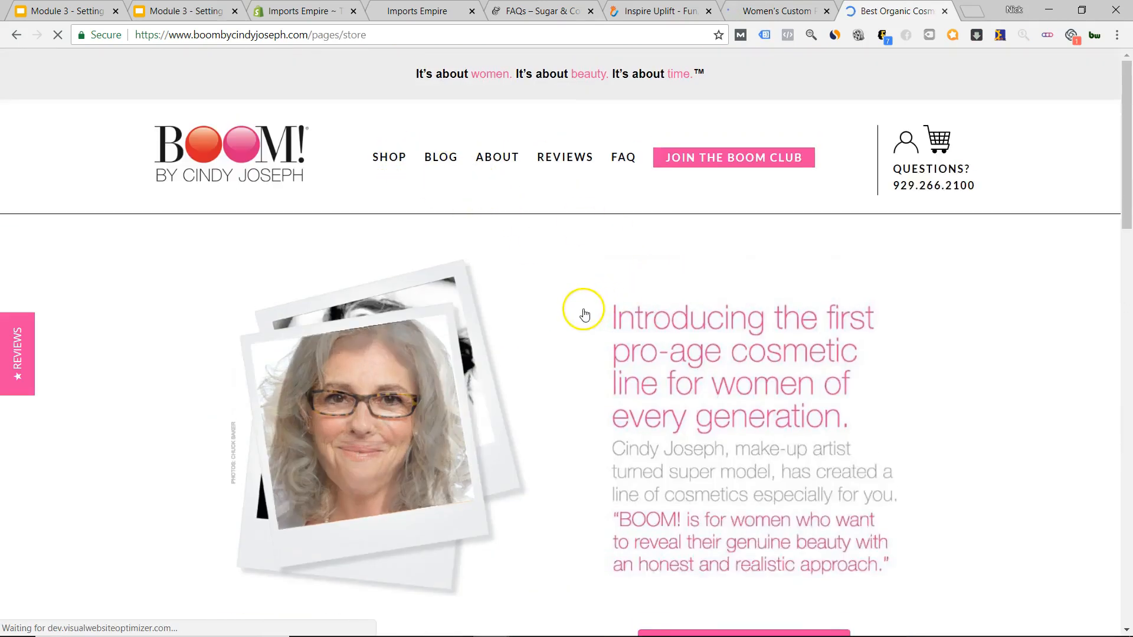
{"action": "scroll", "coordinate": [593, 346], "scroll_direction": "down", "scroll_amount": 4}
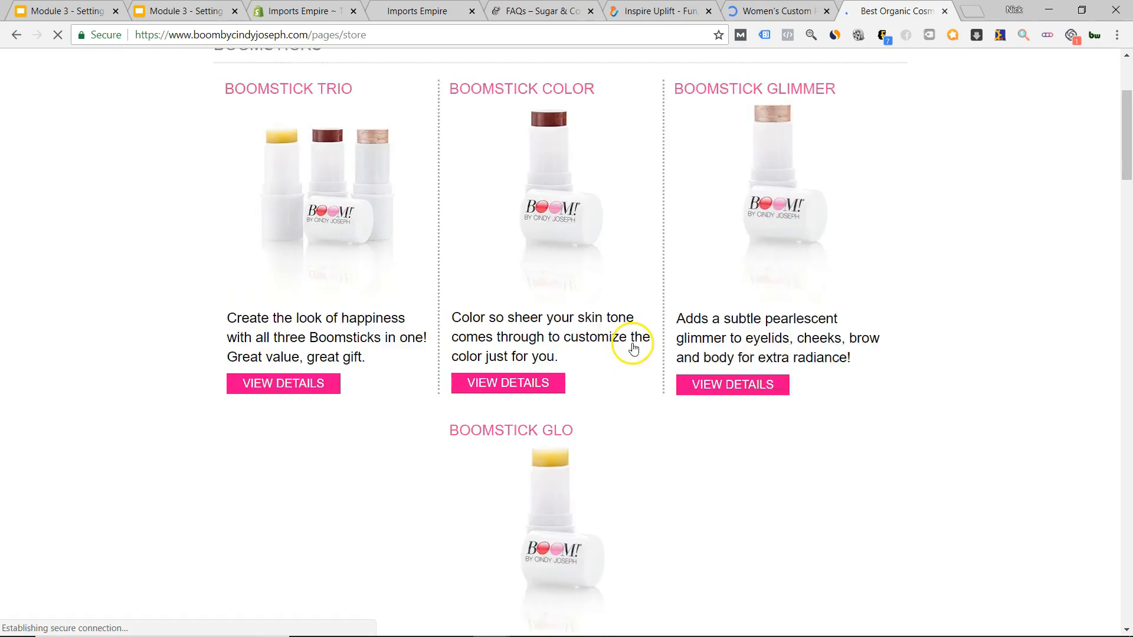
{"action": "scroll", "coordinate": [636, 474], "scroll_direction": "down", "scroll_amount": 15}
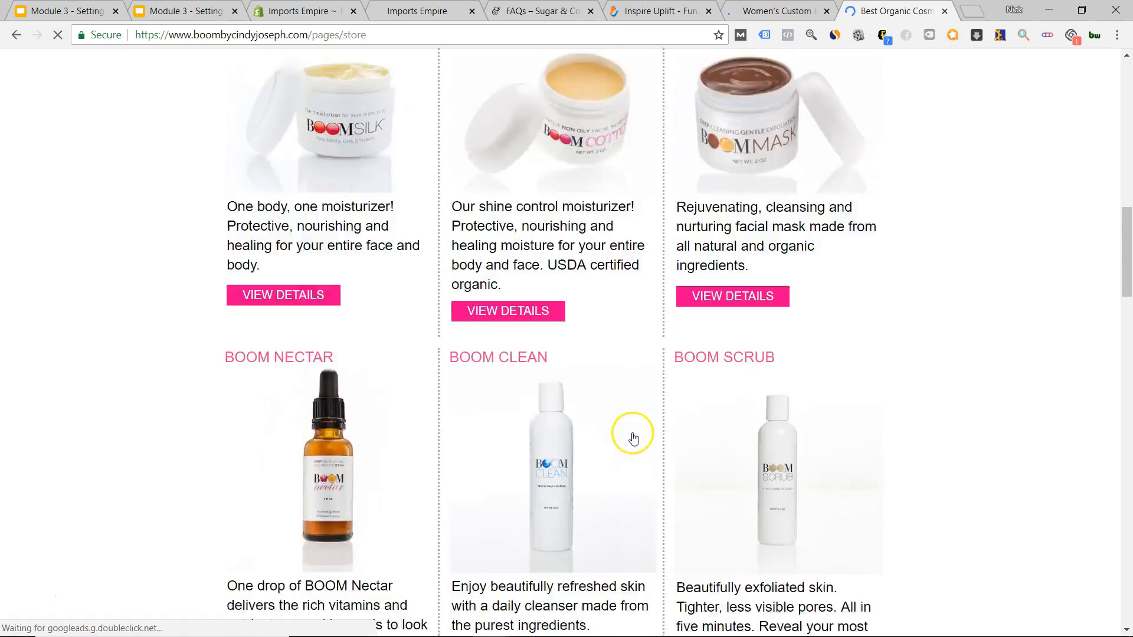
{"action": "scroll", "coordinate": [642, 416], "scroll_direction": "down", "scroll_amount": 10}
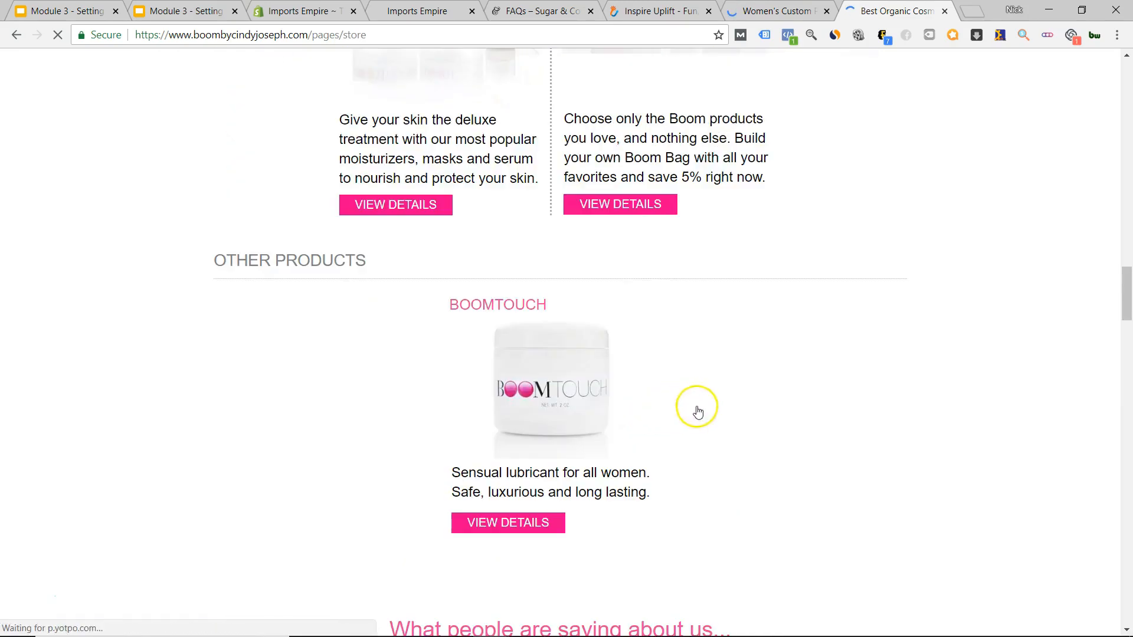
{"action": "scroll", "coordinate": [685, 409], "scroll_direction": "down", "scroll_amount": 8}
{"action": "scroll", "coordinate": [718, 415], "scroll_direction": "up", "scroll_amount": 20}
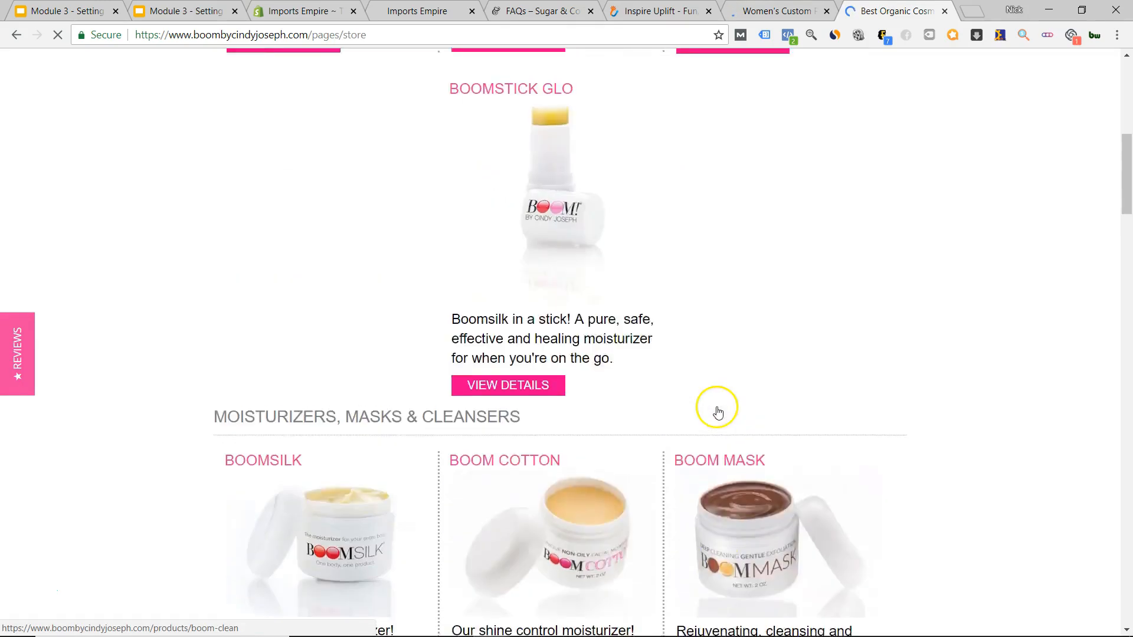
Scroll the GearBunch store, then cycle through Inspire Uplift and Sugar & Cotton to Imports Empire.
{"action": "left_click", "coordinate": [789, 13]}
{"action": "scroll", "coordinate": [758, 378], "scroll_direction": "down", "scroll_amount": 10}
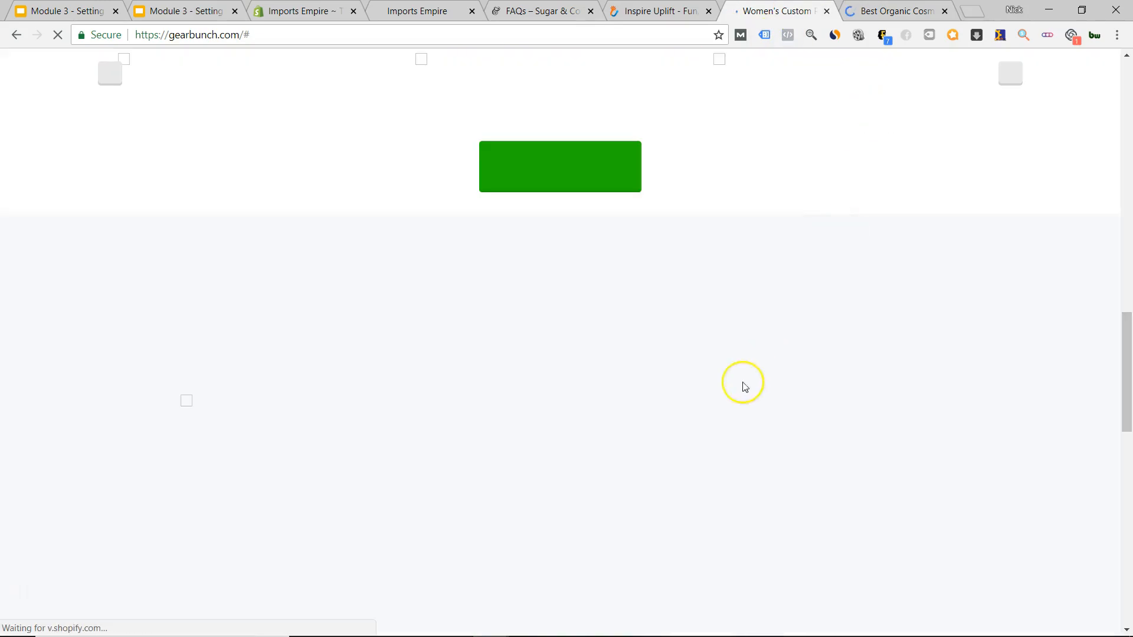
{"action": "scroll", "coordinate": [655, 390], "scroll_direction": "up", "scroll_amount": 10}
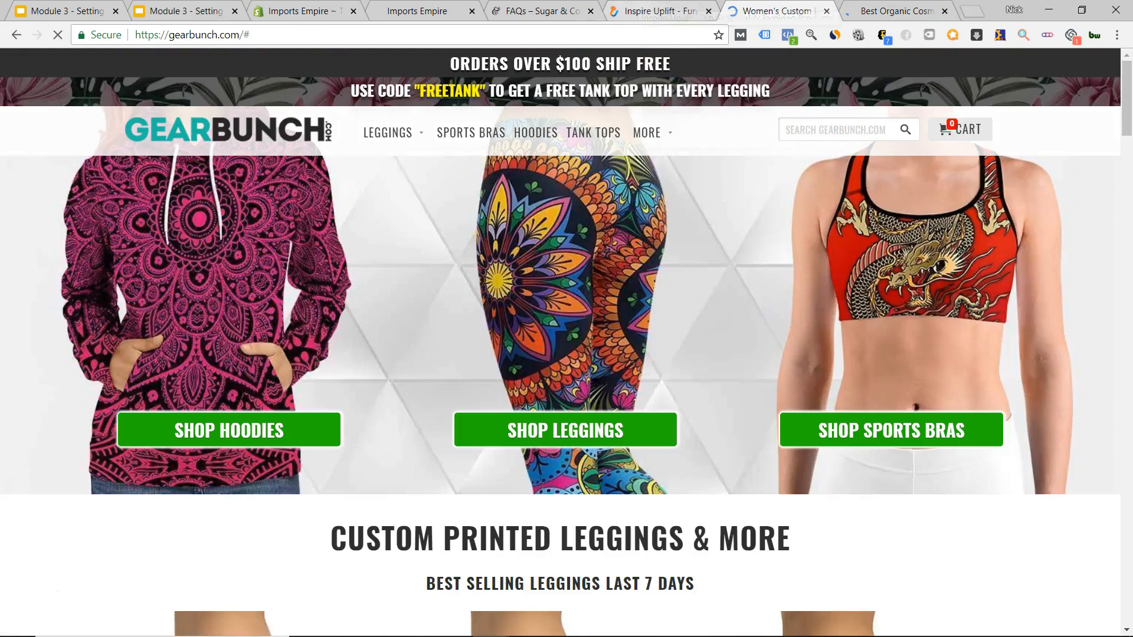
{"action": "left_click", "coordinate": [639, 8]}
{"action": "left_click", "coordinate": [534, 9]}
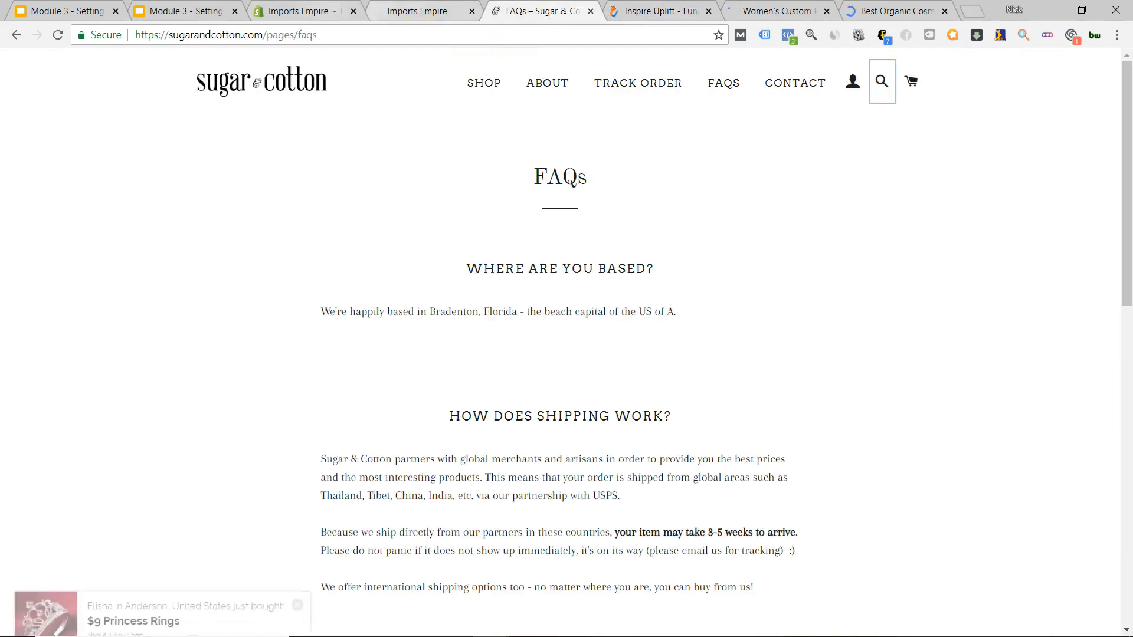
{"action": "left_click", "coordinate": [417, 11]}
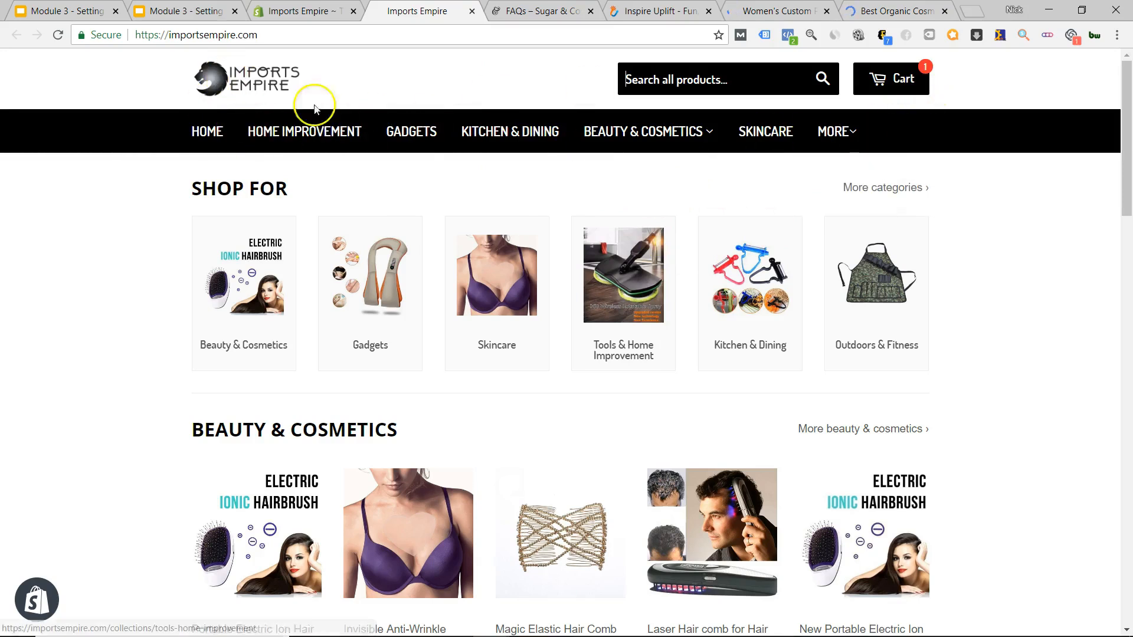
Scroll the Imports Empire homepage to the footer and back, then return to Sugar & Cotton FAQs.
{"action": "scroll", "coordinate": [1003, 269], "scroll_direction": "down", "scroll_amount": 20}
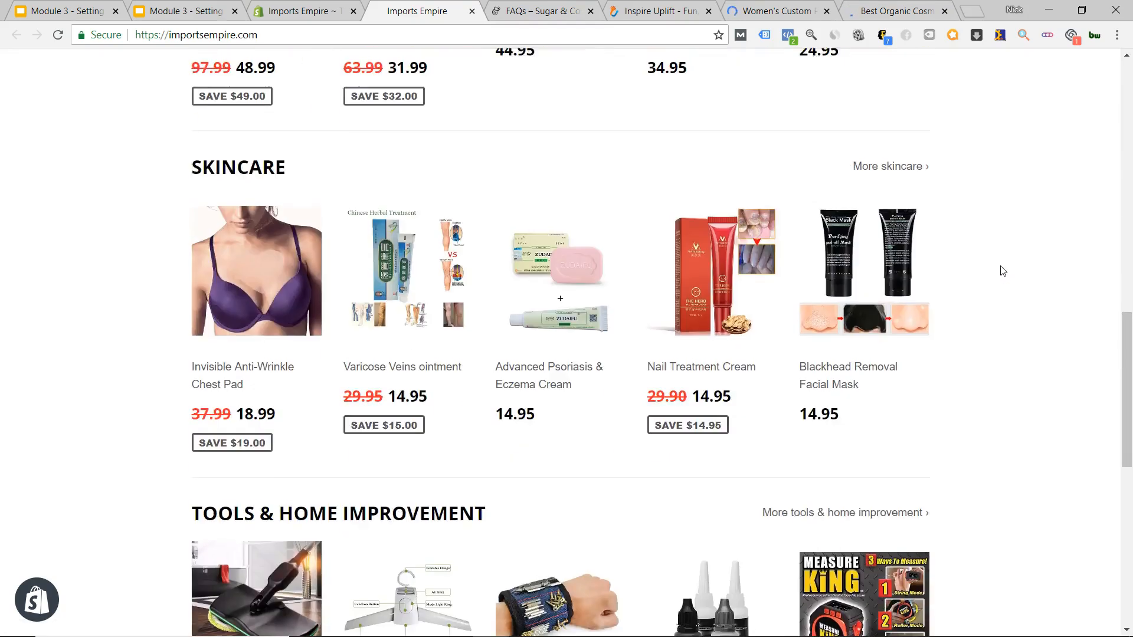
{"action": "scroll", "coordinate": [1002, 274], "scroll_direction": "up", "scroll_amount": 20}
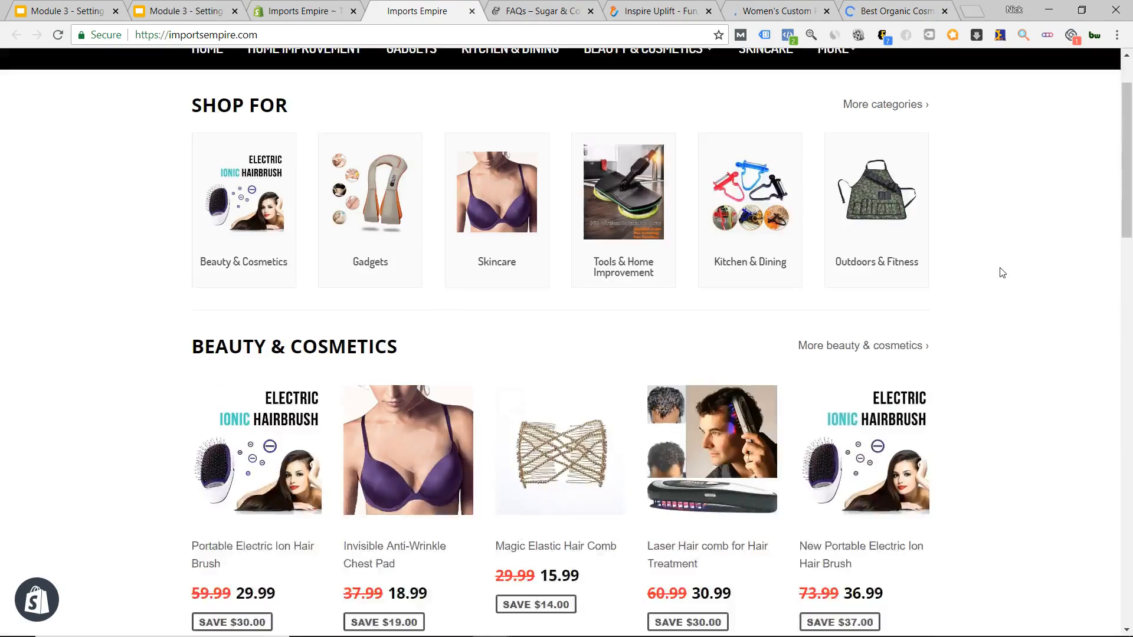
{"action": "scroll", "coordinate": [1002, 271], "scroll_direction": "down", "scroll_amount": 3}
{"action": "scroll", "coordinate": [1002, 271], "scroll_direction": "up", "scroll_amount": 4}
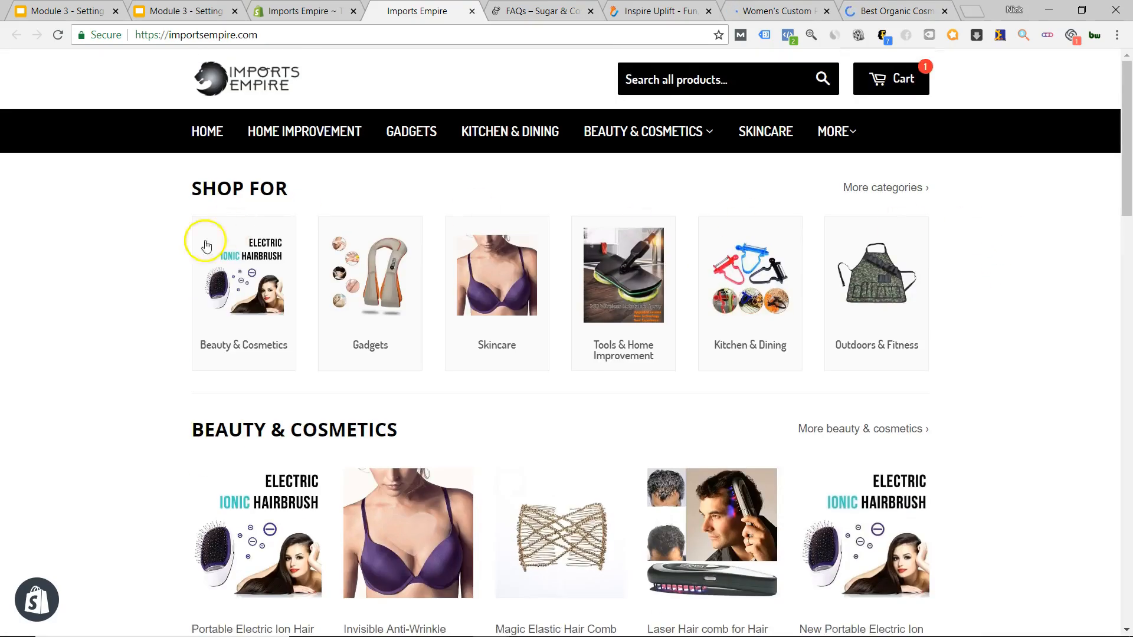
{"action": "scroll", "coordinate": [527, 376], "scroll_direction": "down", "scroll_amount": 20}
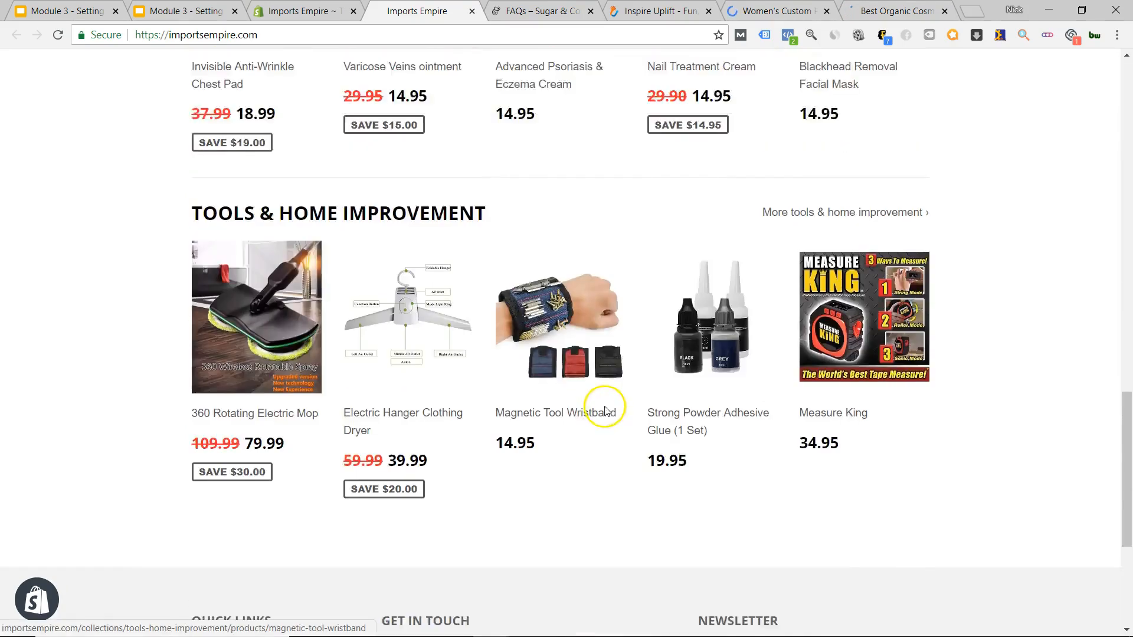
{"action": "scroll", "coordinate": [602, 405], "scroll_direction": "up", "scroll_amount": 16}
{"action": "scroll", "coordinate": [602, 405], "scroll_direction": "up", "scroll_amount": 5}
{"action": "scroll", "coordinate": [581, 439], "scroll_direction": "down", "scroll_amount": 9}
{"action": "scroll", "coordinate": [571, 455], "scroll_direction": "up", "scroll_amount": 10}
{"action": "left_click", "coordinate": [559, 9]}
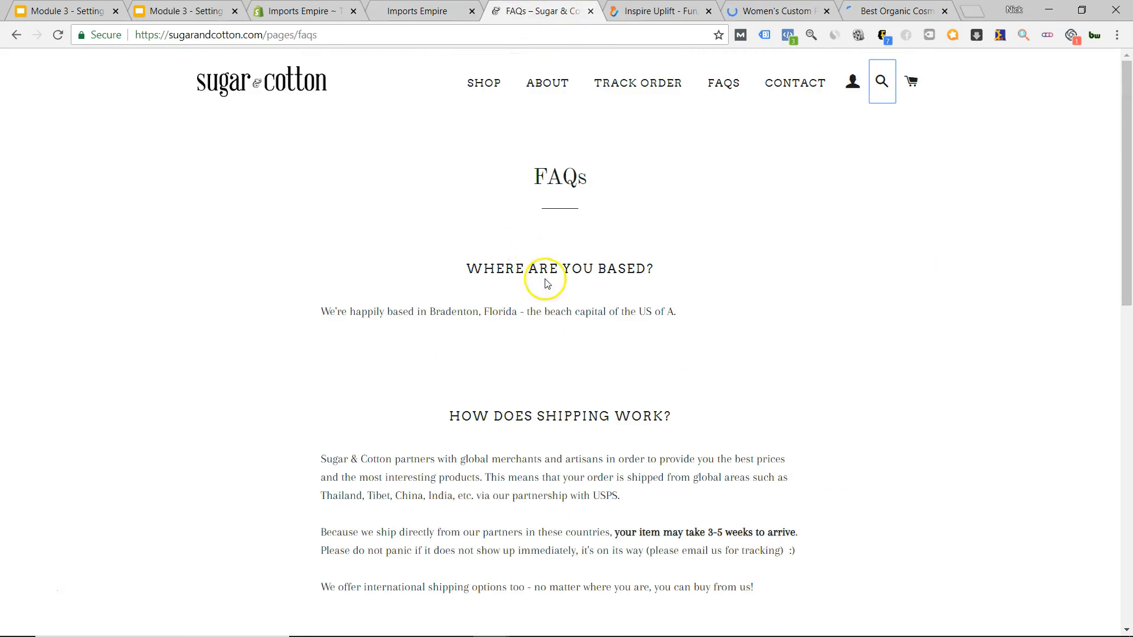
Go to the Sugar & Cotton homepage, read its about paragraphs, then switch to Inspire Uplift.
{"action": "left_click", "coordinate": [324, 85]}
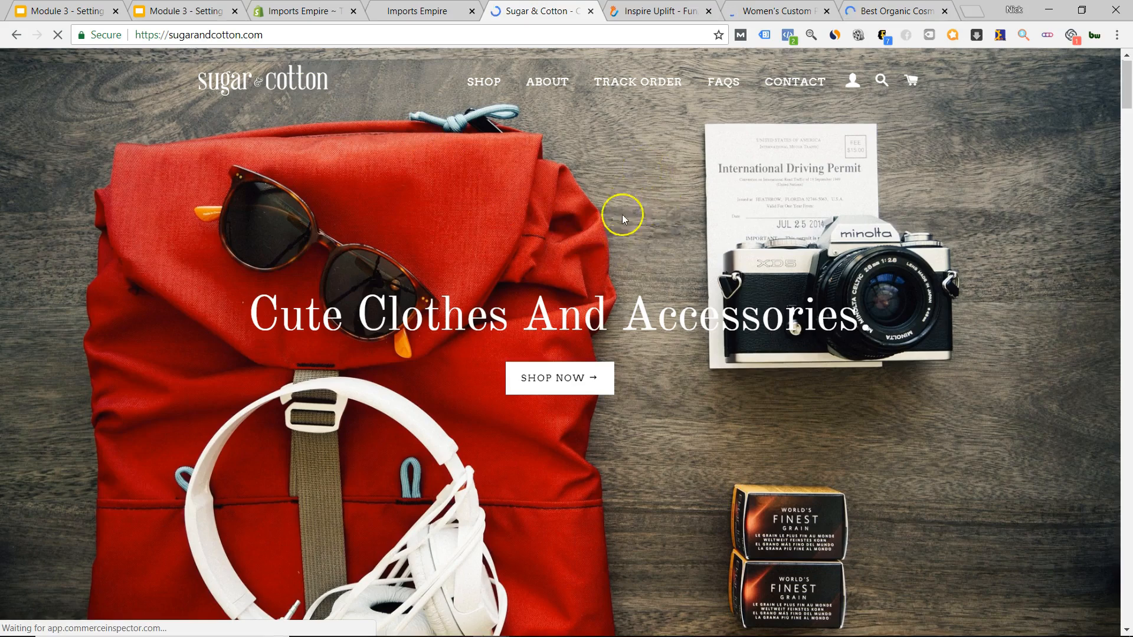
{"action": "scroll", "coordinate": [607, 222], "scroll_direction": "down", "scroll_amount": 20}
{"action": "scroll", "coordinate": [554, 246], "scroll_direction": "down", "scroll_amount": 20}
{"action": "scroll", "coordinate": [547, 255], "scroll_direction": "down", "scroll_amount": 15}
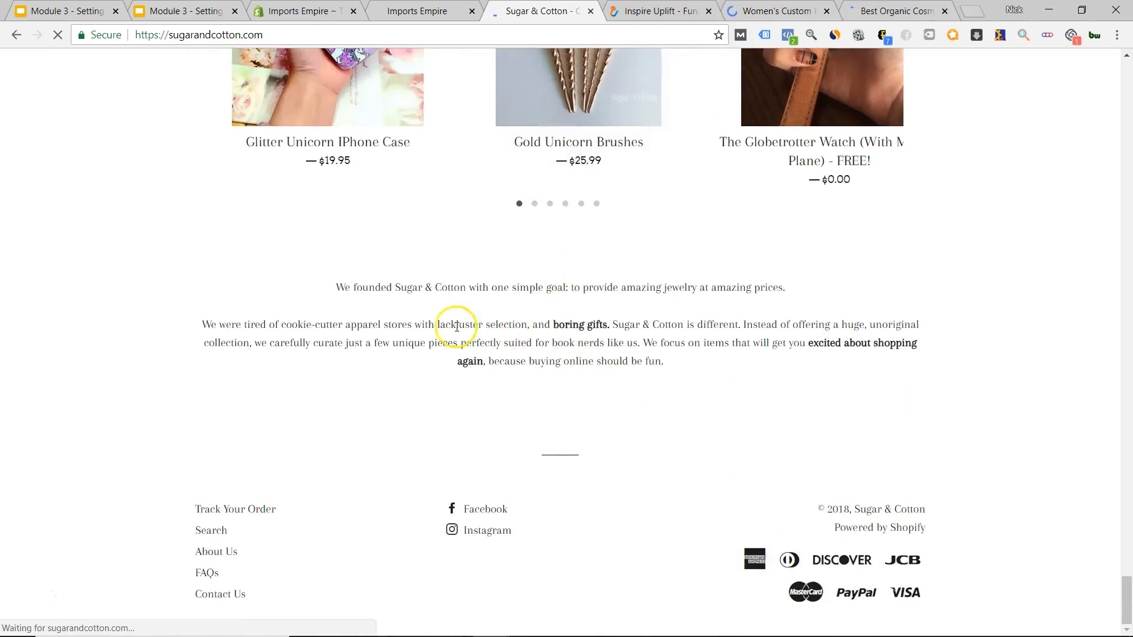
{"action": "left_click_drag", "start_coordinate": [334, 295], "coordinate": [710, 359]}
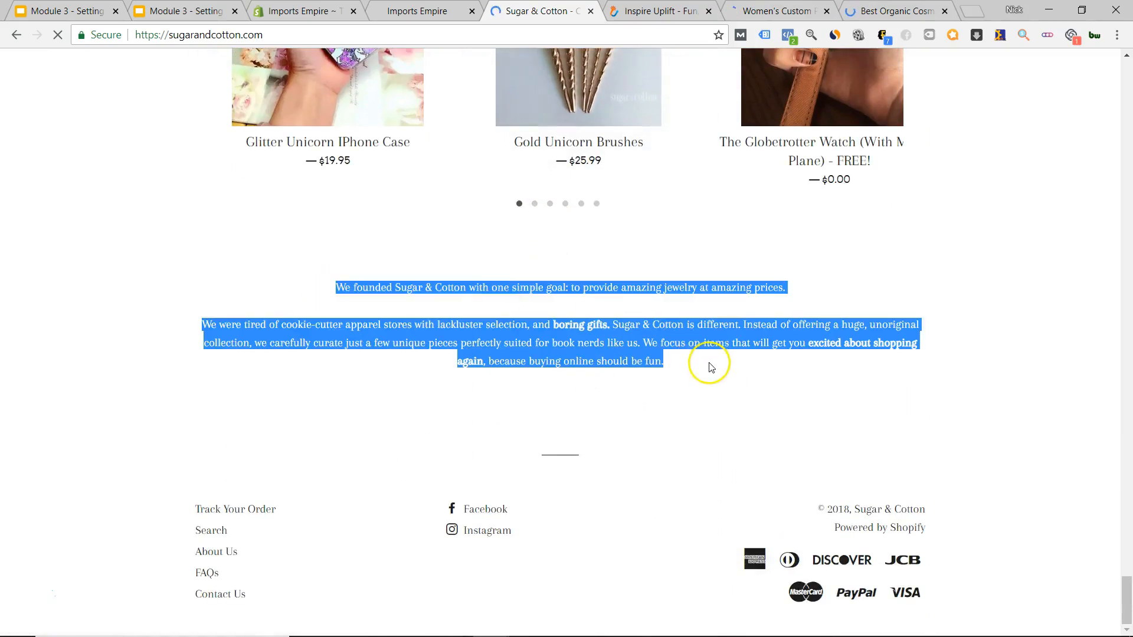
{"action": "left_click", "coordinate": [619, 356]}
{"action": "scroll", "coordinate": [671, 361], "scroll_direction": "up", "scroll_amount": 20}
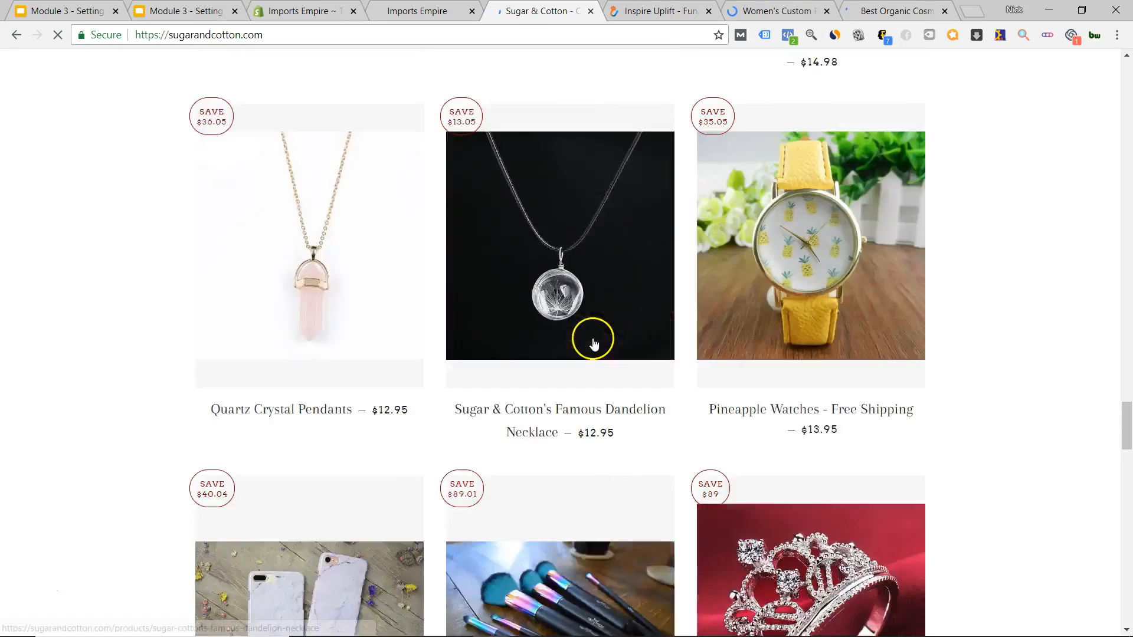
{"action": "scroll", "coordinate": [593, 339], "scroll_direction": "up", "scroll_amount": 20}
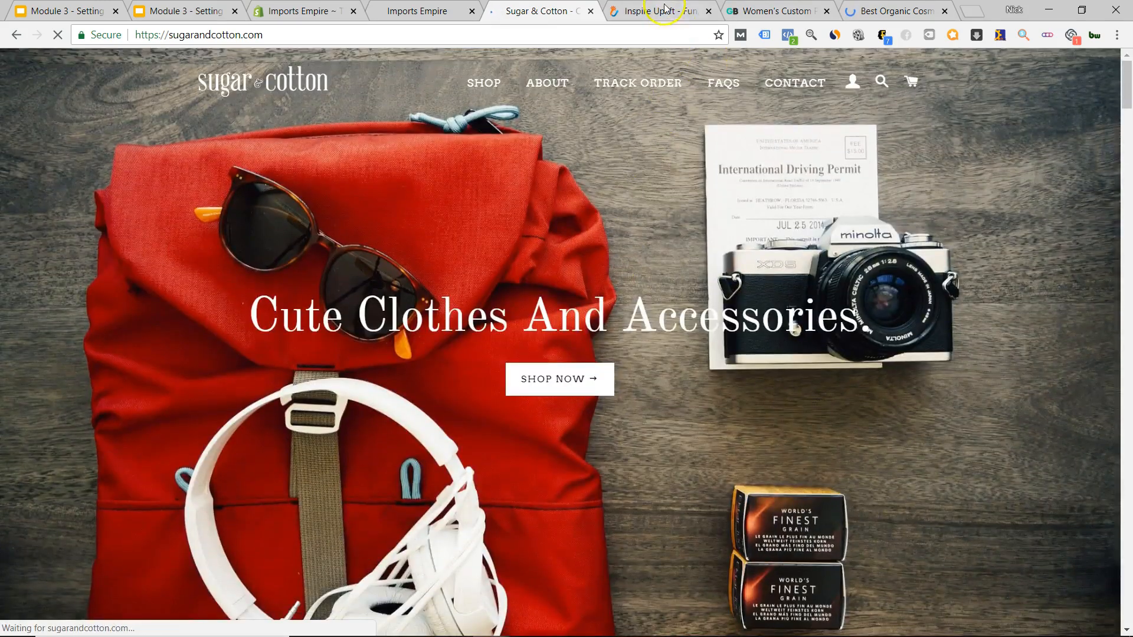
{"action": "left_click", "coordinate": [665, 9]}
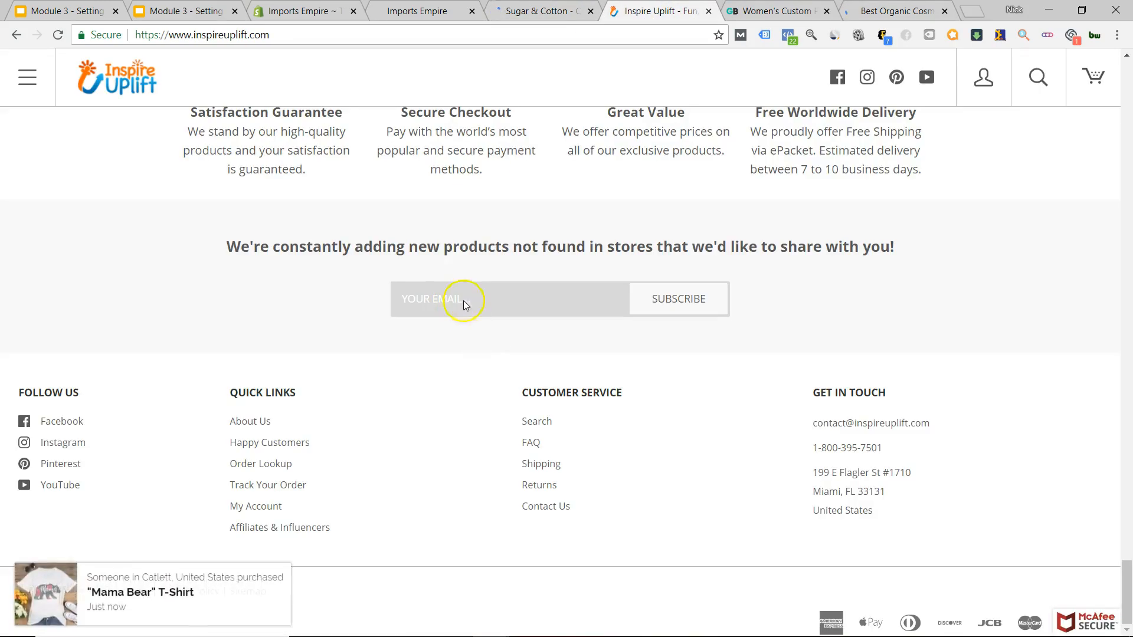
Drag-scroll through the Inspire Uplift homepage, then bring up the Gearbunch Women's Custom tab.
{"action": "left_click_drag", "start_coordinate": [1127, 590], "coordinate": [1129, 127]}
{"action": "left_click_drag", "start_coordinate": [1127, 230], "coordinate": [1126, 88]}
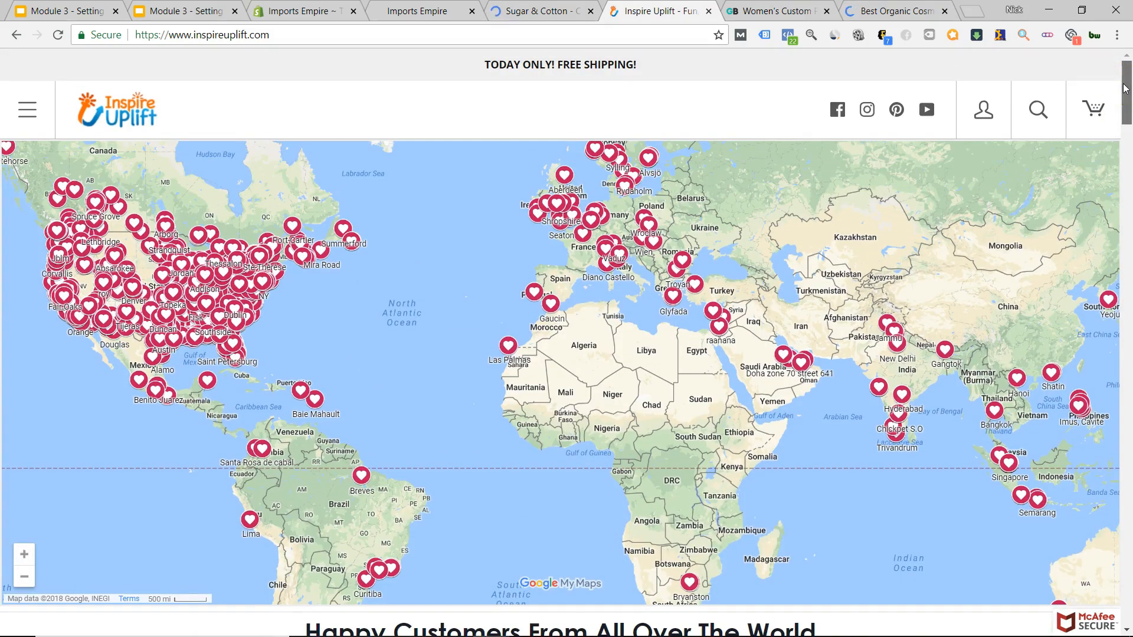
{"action": "left_click_drag", "start_coordinate": [1127, 101], "coordinate": [1121, 129]}
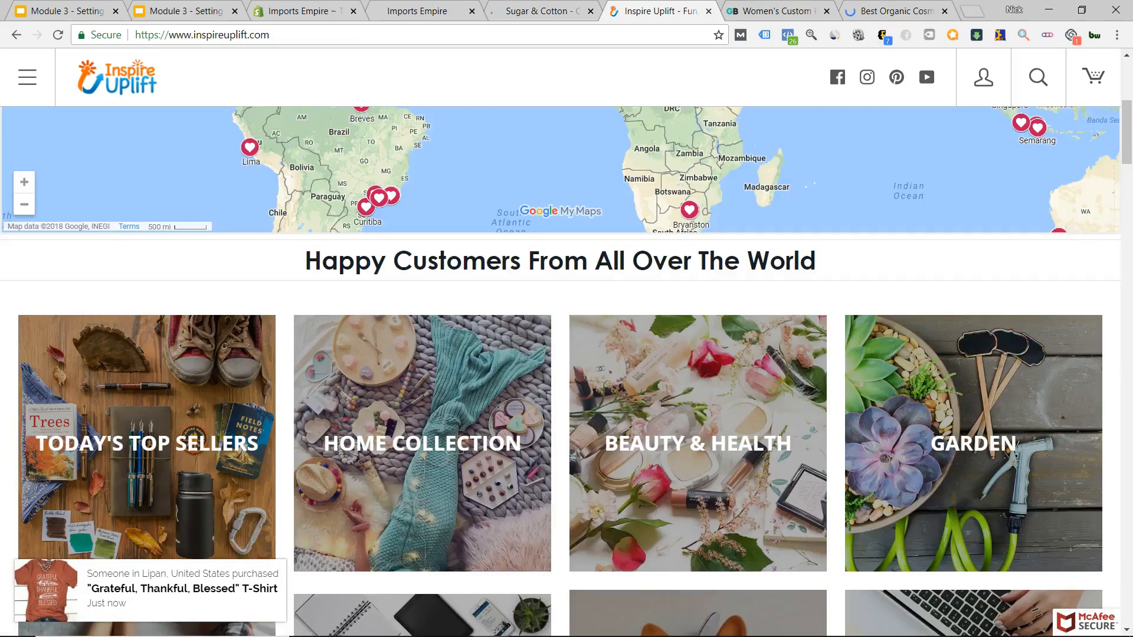
{"action": "left_click", "coordinate": [788, 8]}
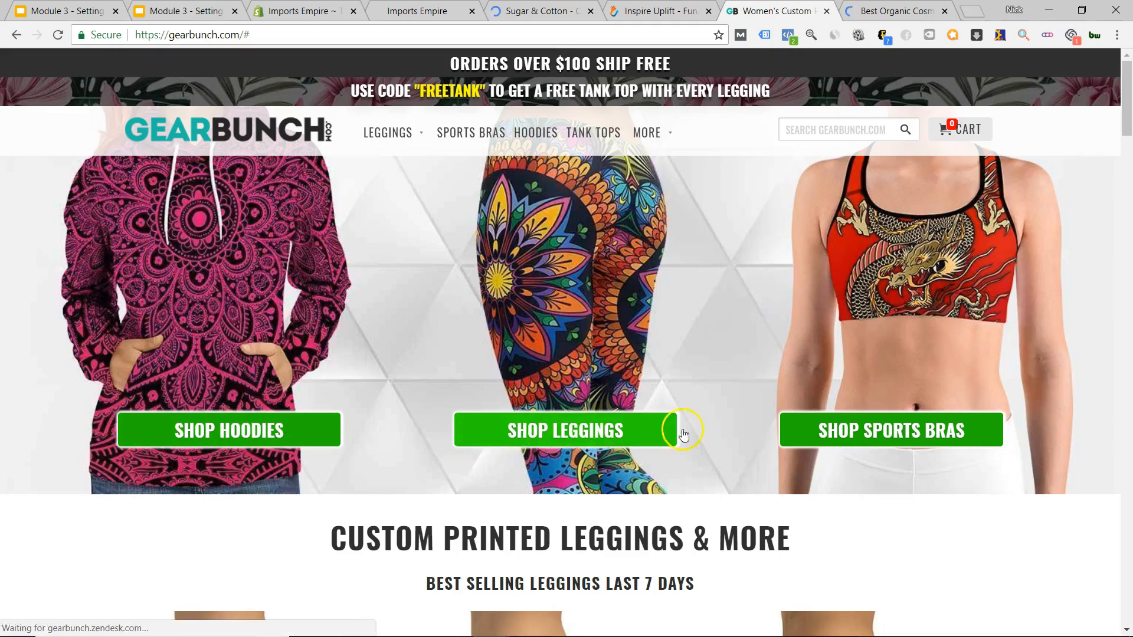
Scroll GearBunch's leggings and sports bras, then Ctrl+Tab over to the BOOM! cosmetics page.
{"action": "scroll", "coordinate": [568, 284], "scroll_direction": "down", "scroll_amount": 18}
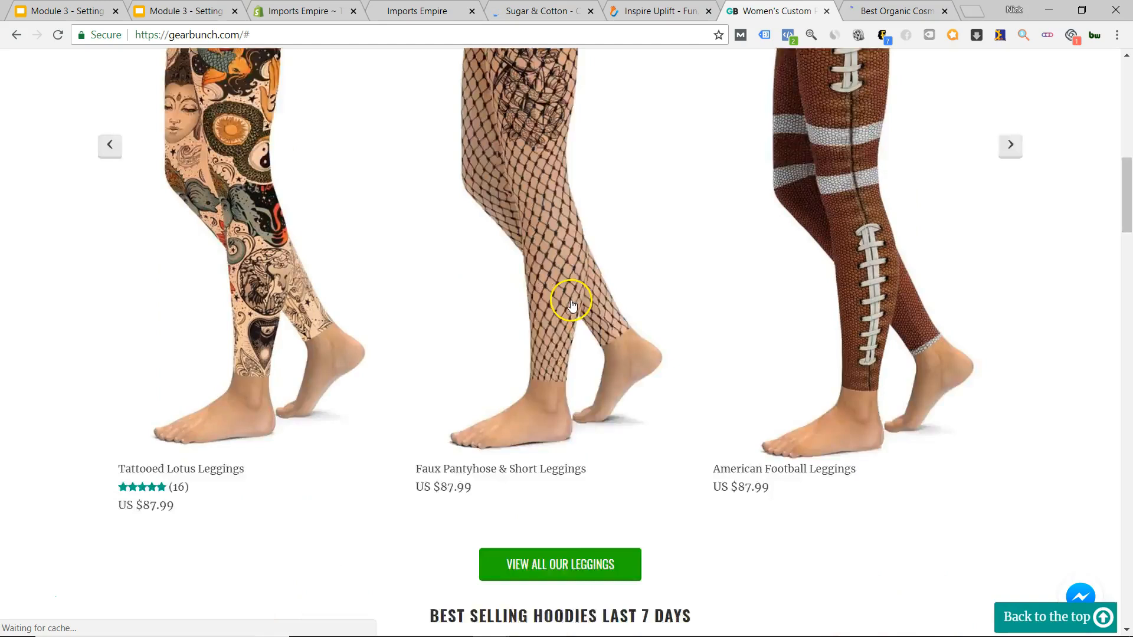
{"action": "scroll", "coordinate": [586, 305], "scroll_direction": "down", "scroll_amount": 20}
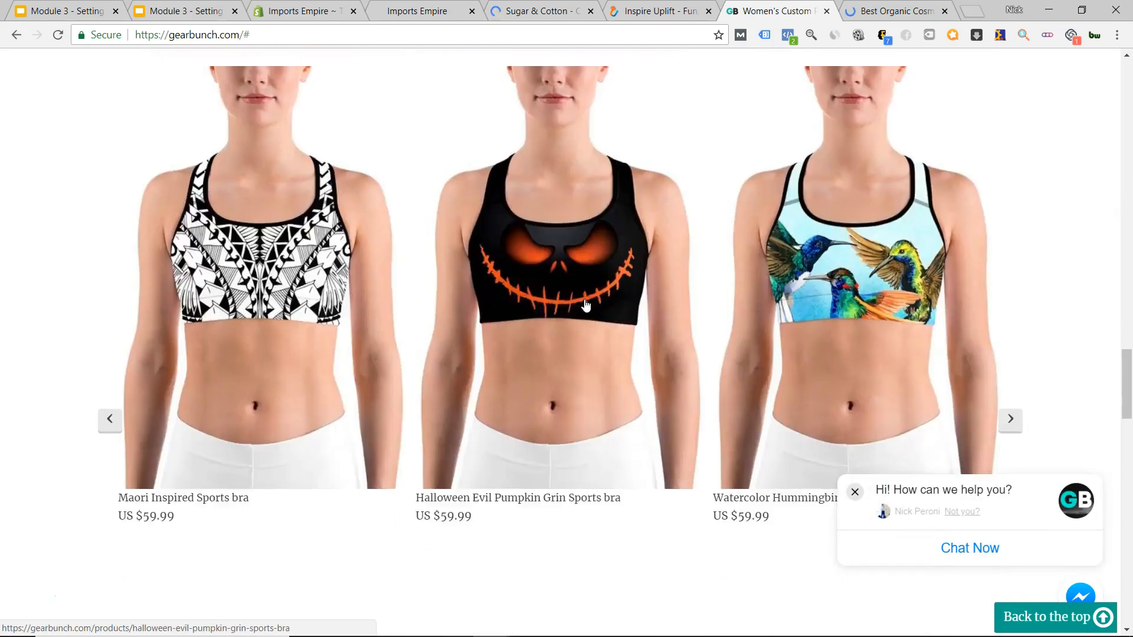
{"action": "scroll", "coordinate": [586, 304], "scroll_direction": "down", "scroll_amount": 16}
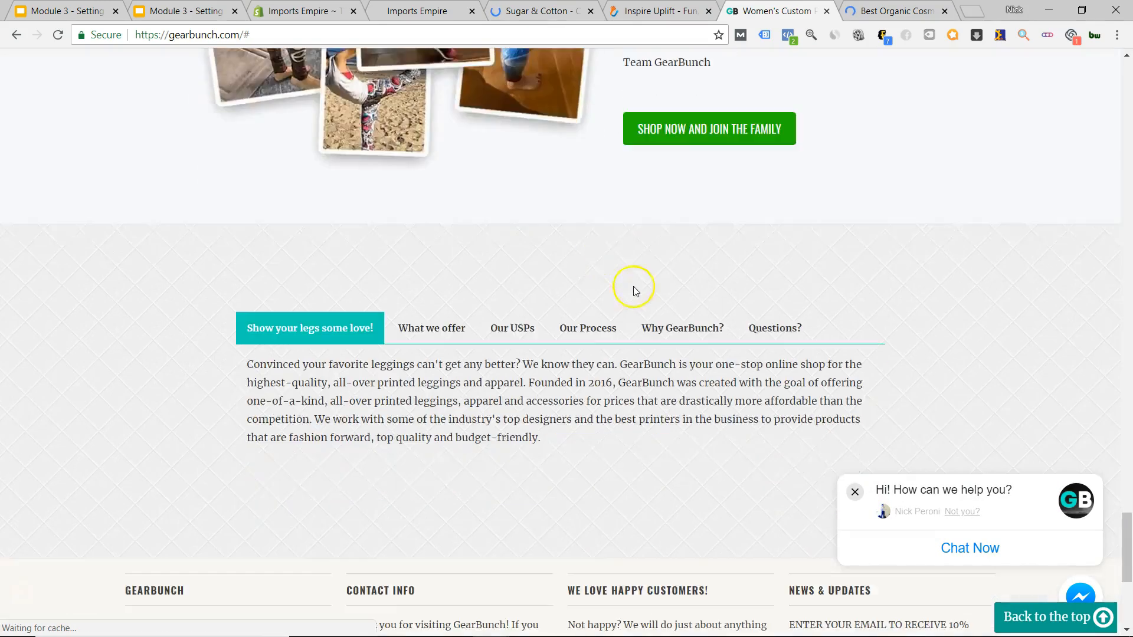
{"action": "scroll", "coordinate": [638, 286], "scroll_direction": "up", "scroll_amount": 8}
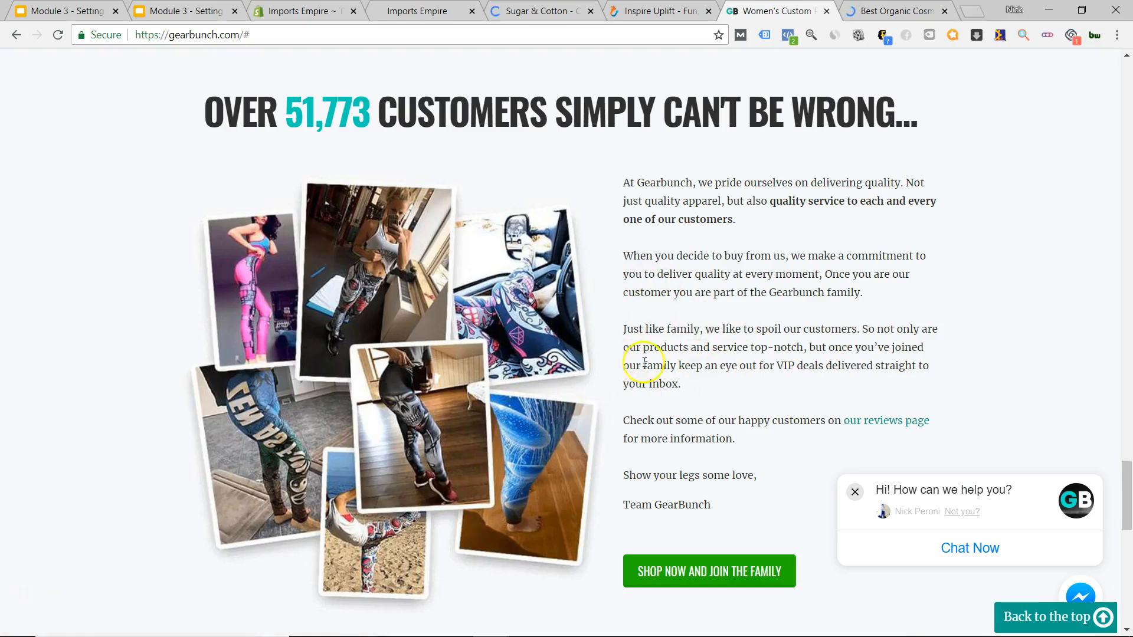
{"action": "scroll", "coordinate": [644, 362], "scroll_direction": "down", "scroll_amount": 13}
{"action": "scroll", "coordinate": [579, 387], "scroll_direction": "up", "scroll_amount": 16}
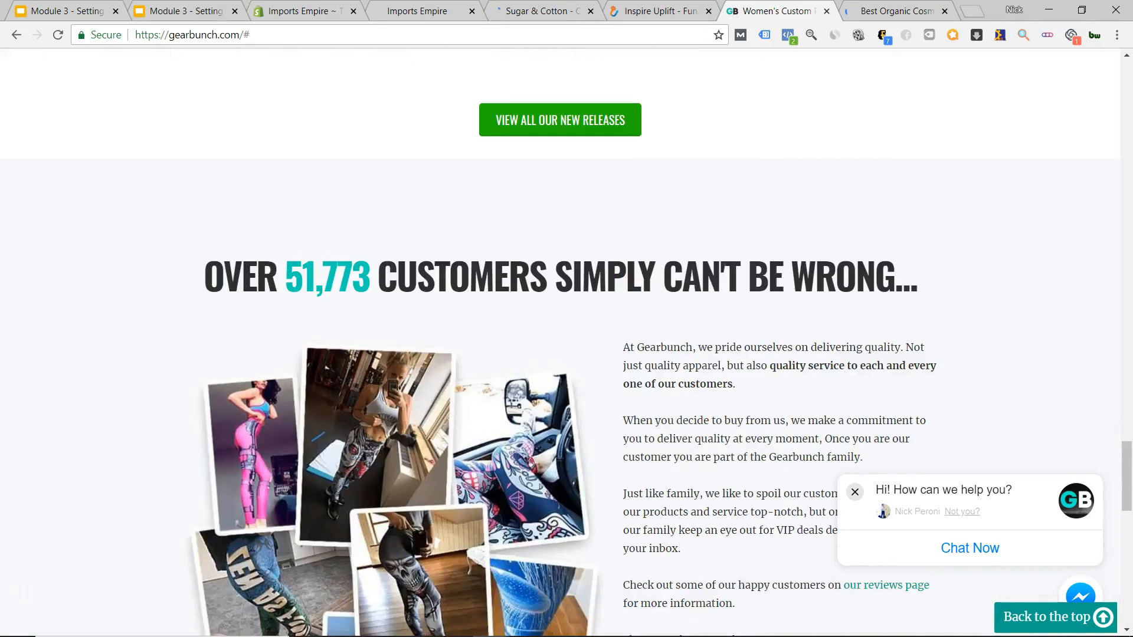
{"action": "key", "text": "ctrl+Tab"}
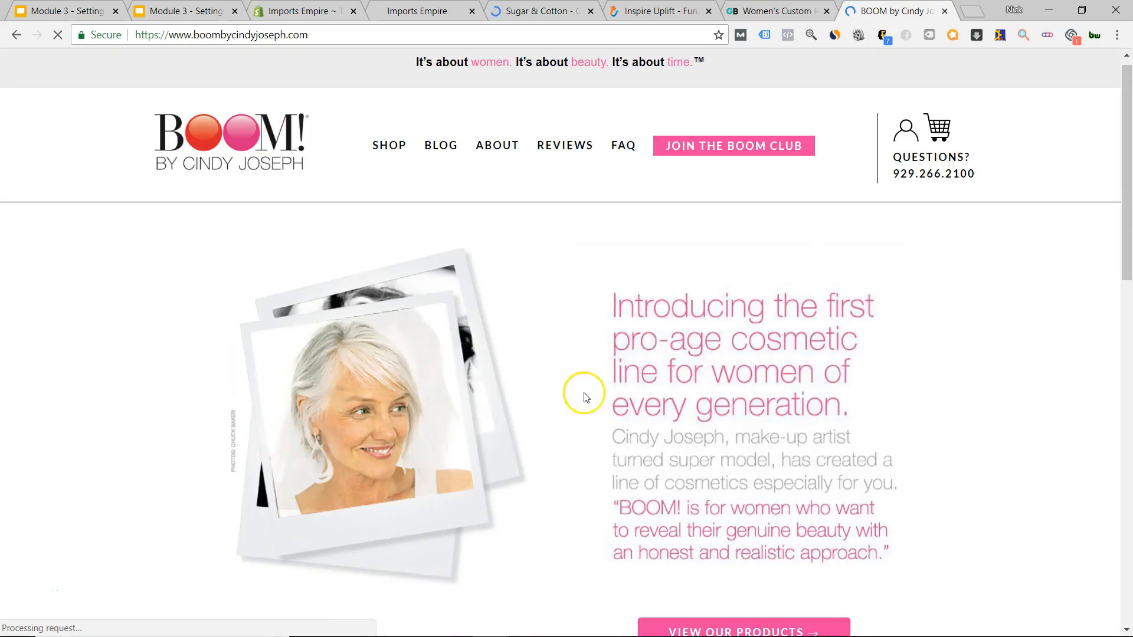
Scroll through the BOOM! pro-age cosmetics homepage, then switch back to the Imports Empire tab.
{"action": "scroll", "coordinate": [666, 274], "scroll_direction": "down", "scroll_amount": 5}
{"action": "scroll", "coordinate": [551, 322], "scroll_direction": "down", "scroll_amount": 10}
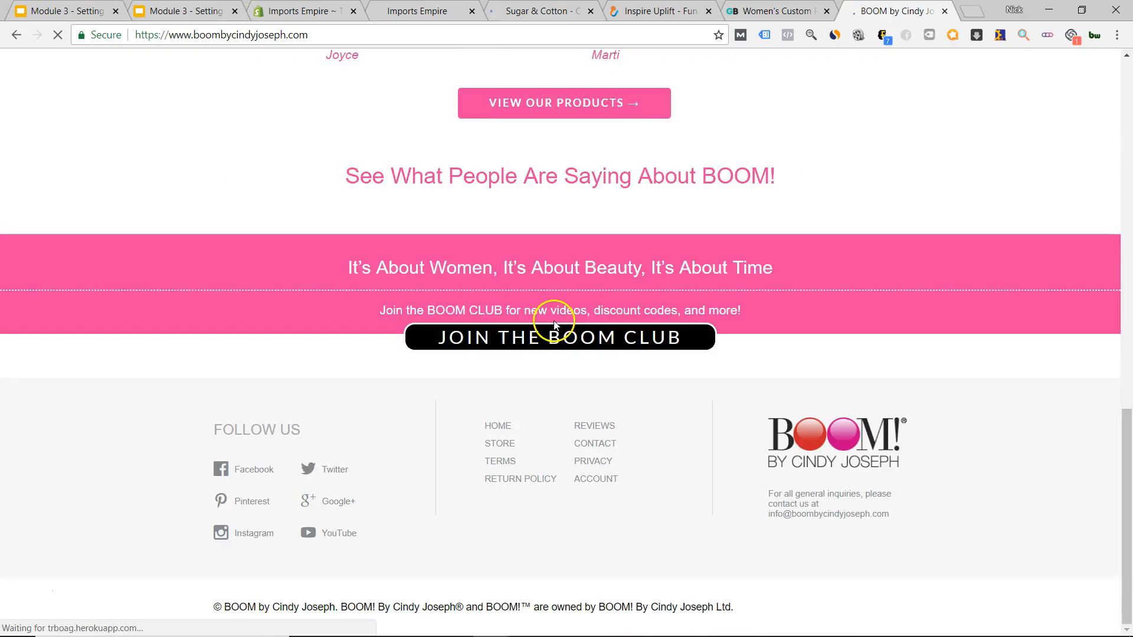
{"action": "scroll", "coordinate": [554, 322], "scroll_direction": "up", "scroll_amount": 16}
{"action": "scroll", "coordinate": [557, 322], "scroll_direction": "down", "scroll_amount": 7}
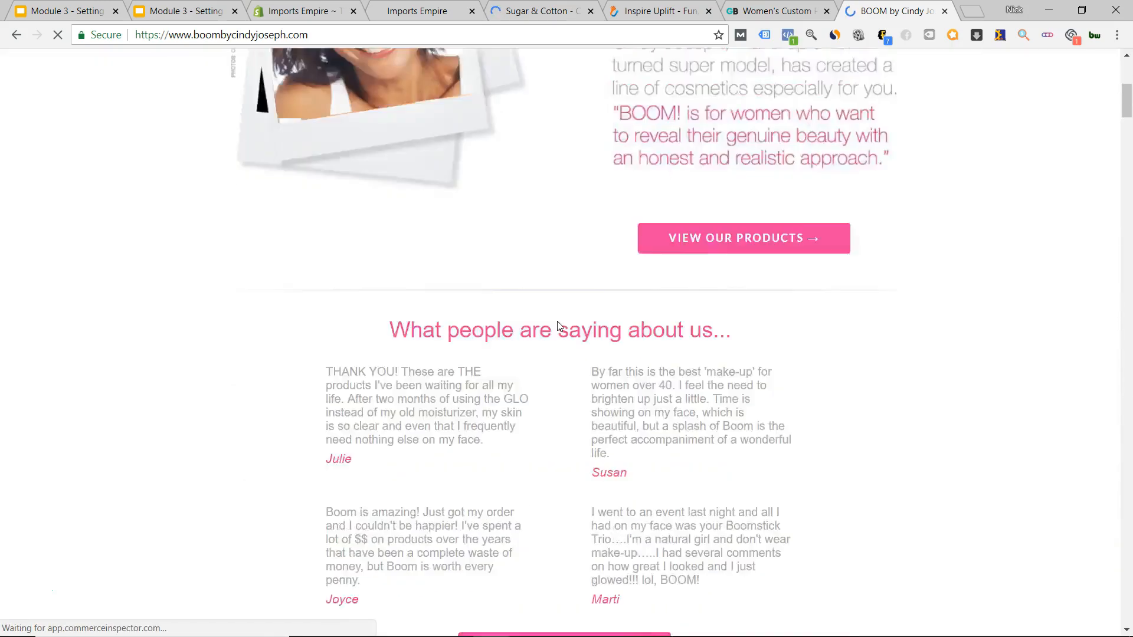
{"action": "scroll", "coordinate": [558, 321], "scroll_direction": "down", "scroll_amount": 3}
{"action": "scroll", "coordinate": [559, 307], "scroll_direction": "up", "scroll_amount": 6}
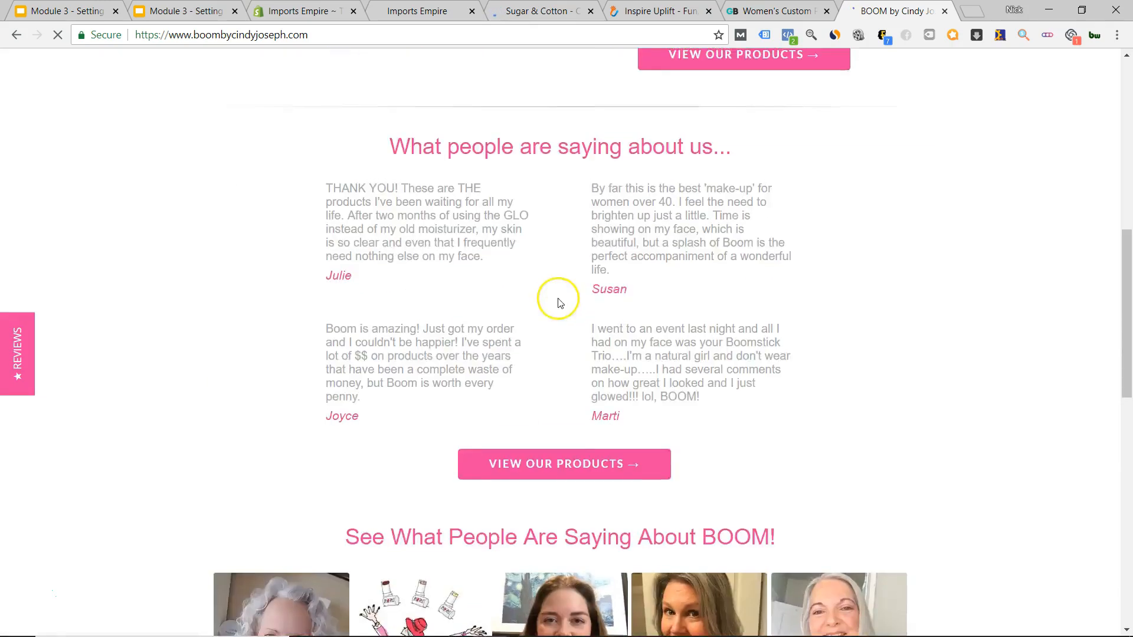
{"action": "scroll", "coordinate": [566, 301], "scroll_direction": "down", "scroll_amount": 9}
{"action": "scroll", "coordinate": [686, 335], "scroll_direction": "up", "scroll_amount": 8}
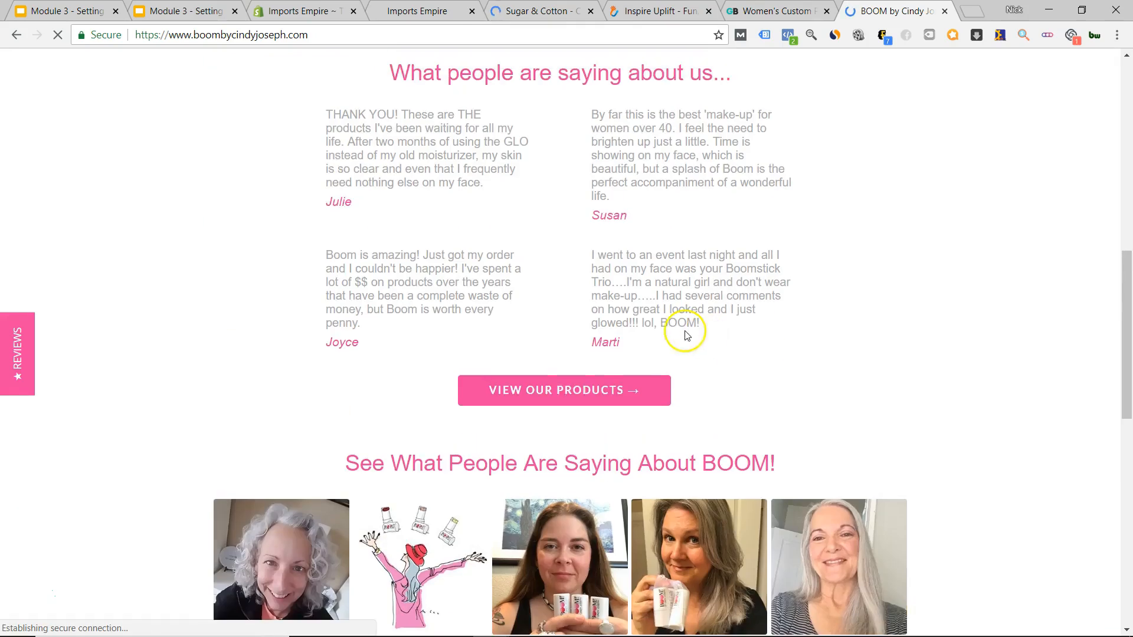
{"action": "scroll", "coordinate": [579, 382], "scroll_direction": "down", "scroll_amount": 9}
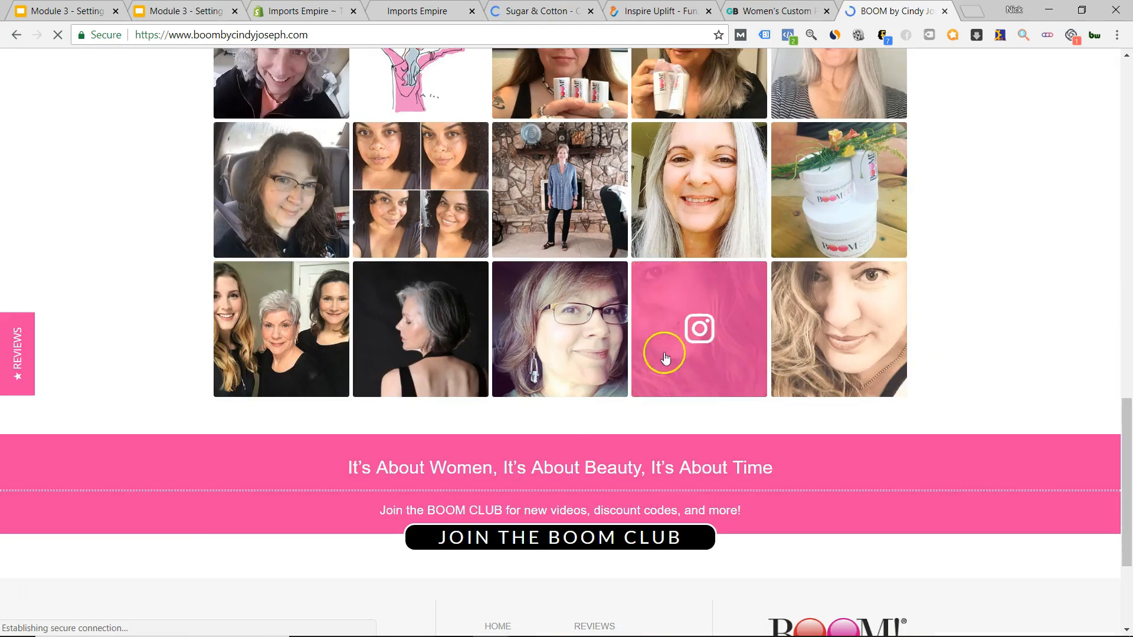
{"action": "scroll", "coordinate": [649, 365], "scroll_direction": "down", "scroll_amount": 3}
{"action": "scroll", "coordinate": [629, 377], "scroll_direction": "up", "scroll_amount": 15}
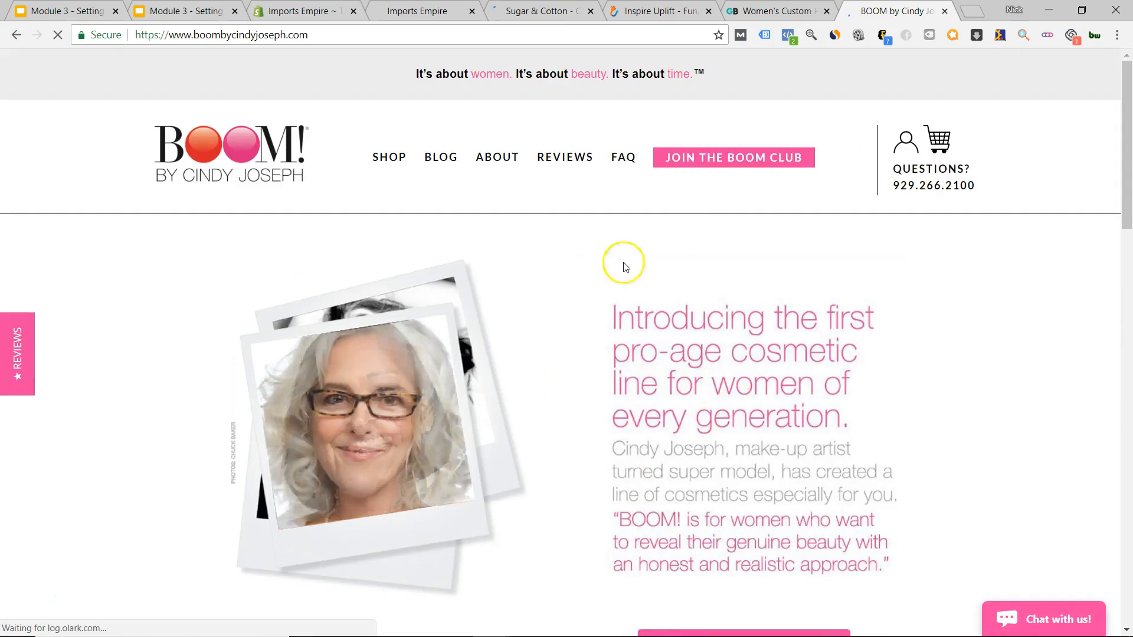
{"action": "scroll", "coordinate": [597, 423], "scroll_direction": "down", "scroll_amount": 15}
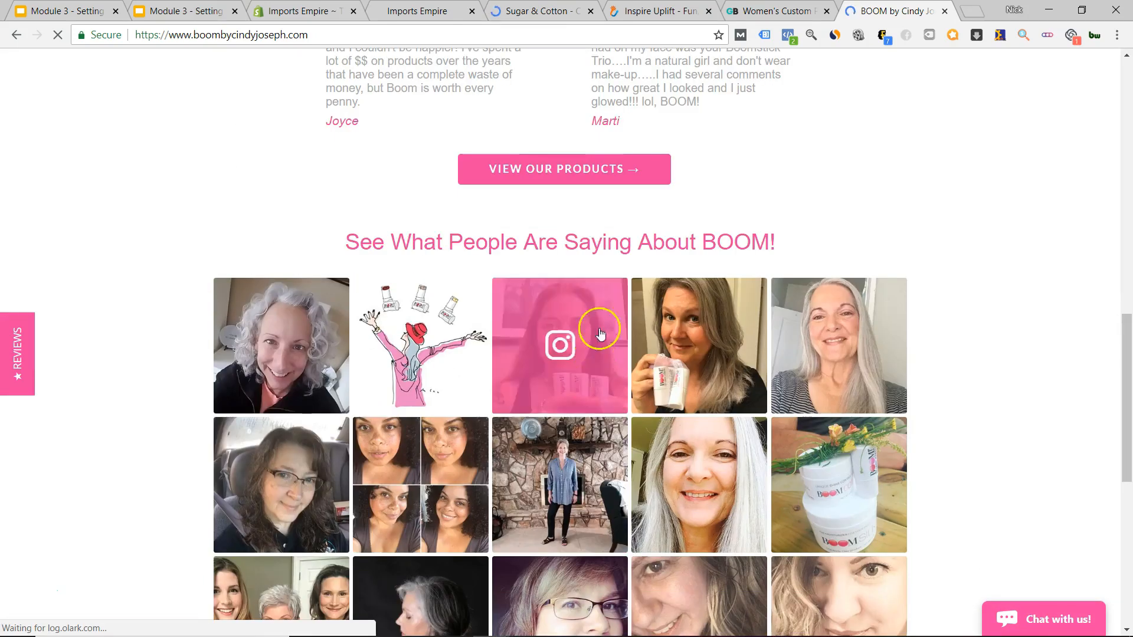
{"action": "left_click", "coordinate": [417, 10]}
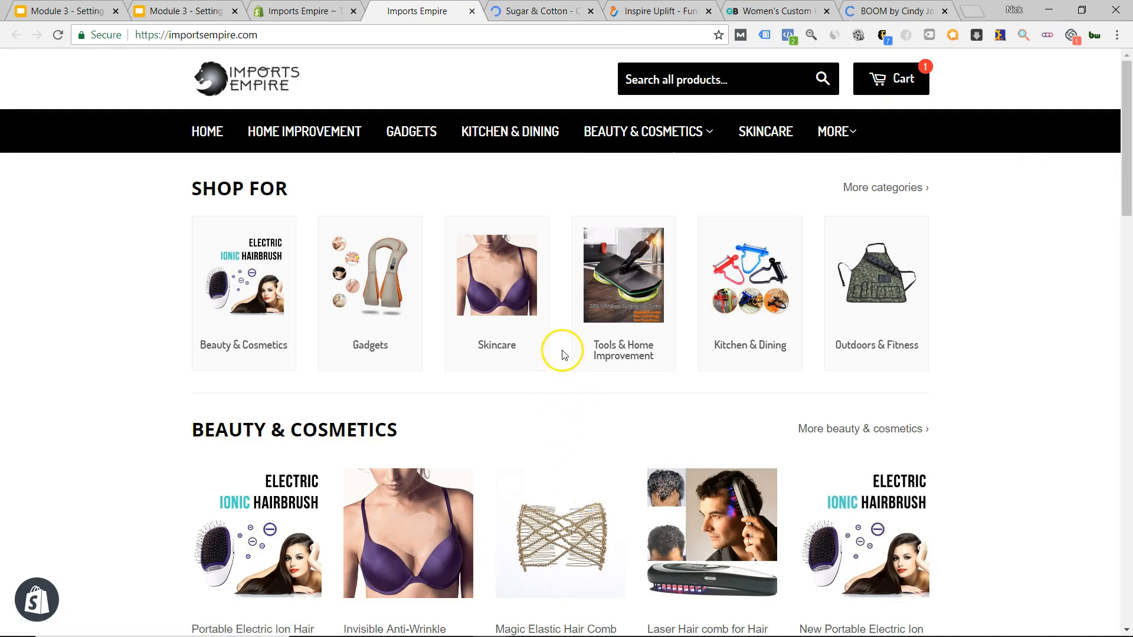
Scroll through the Imports Empire home page sections, then switch back to the BOOM! store tab.
{"action": "scroll", "coordinate": [562, 354], "scroll_direction": "down", "scroll_amount": 20}
{"action": "scroll", "coordinate": [547, 410], "scroll_direction": "up", "scroll_amount": 10}
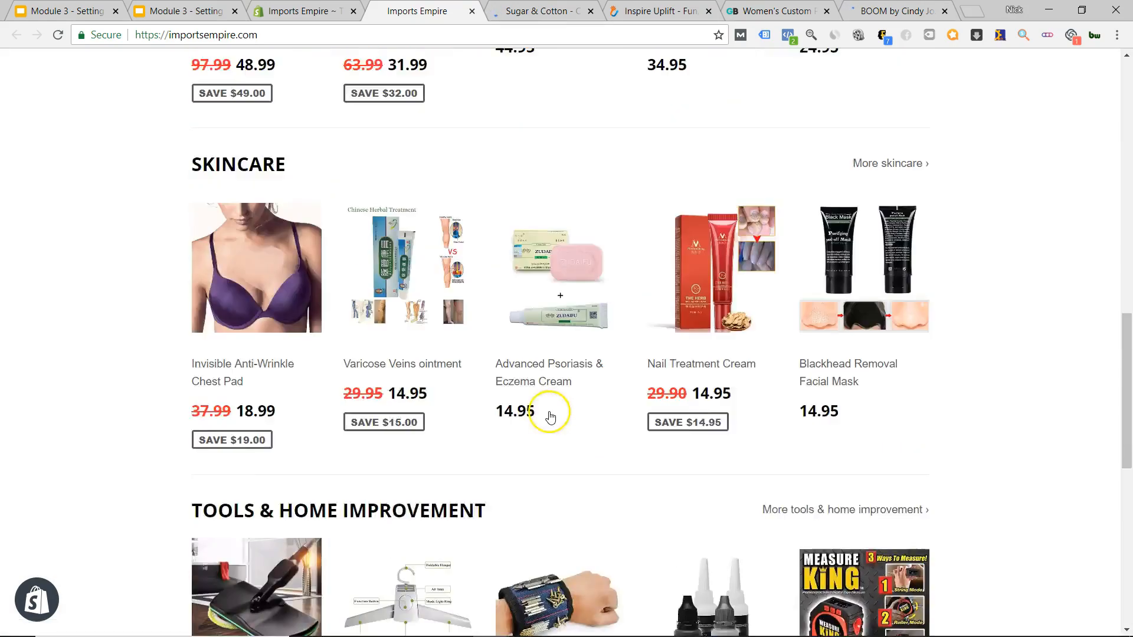
{"action": "scroll", "coordinate": [550, 416], "scroll_direction": "up", "scroll_amount": 10}
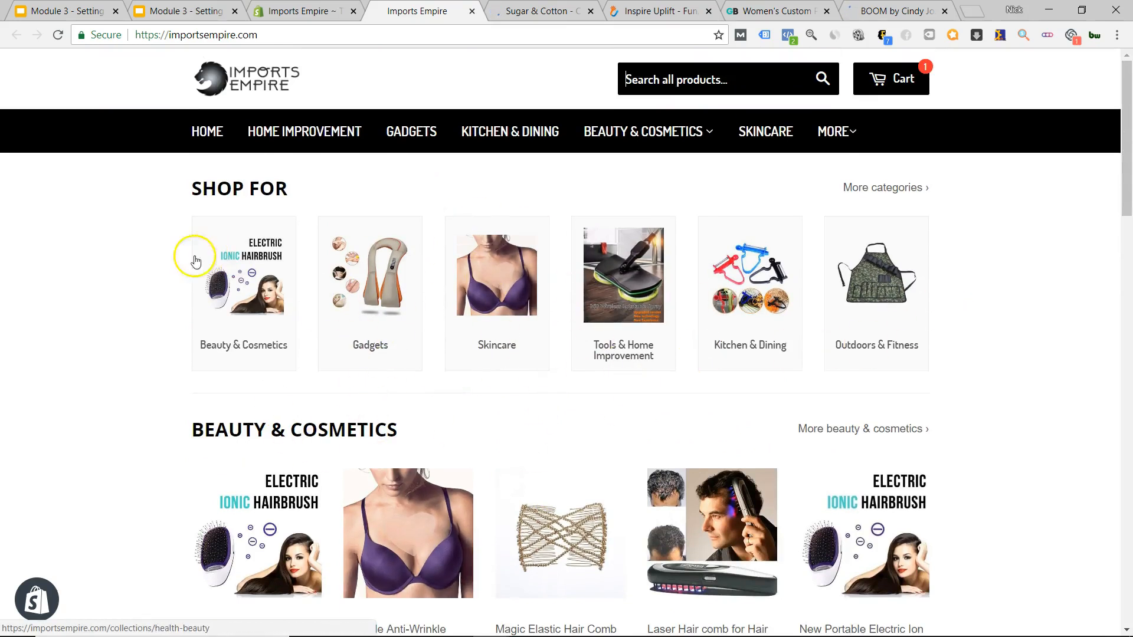
{"action": "scroll", "coordinate": [508, 356], "scroll_direction": "down", "scroll_amount": 8}
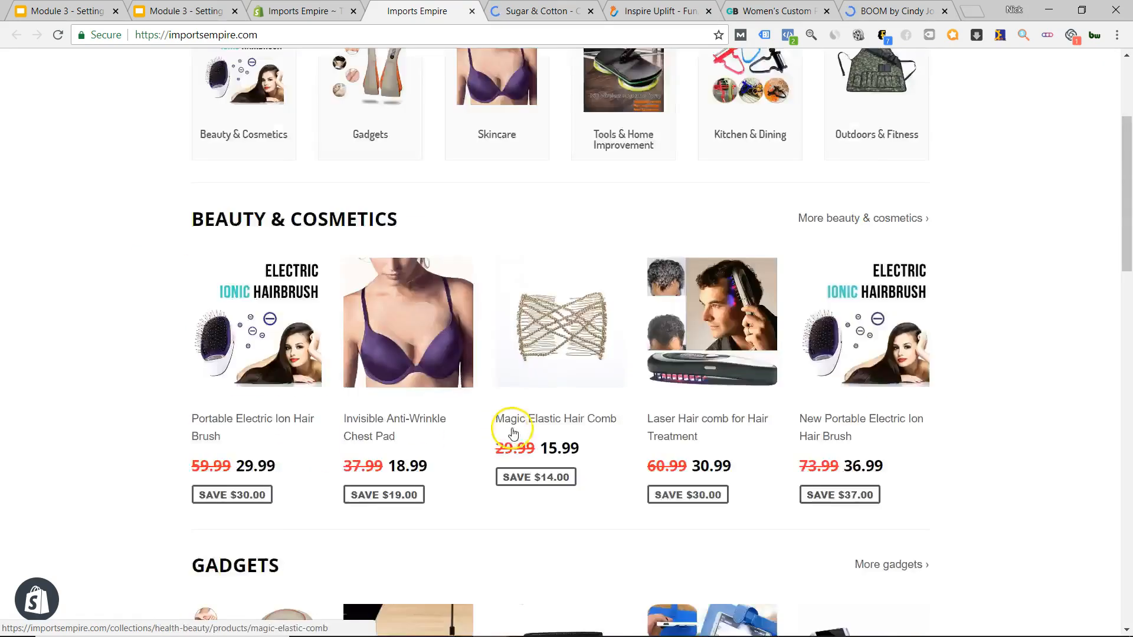
{"action": "scroll", "coordinate": [551, 356], "scroll_direction": "up", "scroll_amount": 6}
{"action": "scroll", "coordinate": [538, 370], "scroll_direction": "down", "scroll_amount": 13}
{"action": "scroll", "coordinate": [535, 399], "scroll_direction": "down", "scroll_amount": 8}
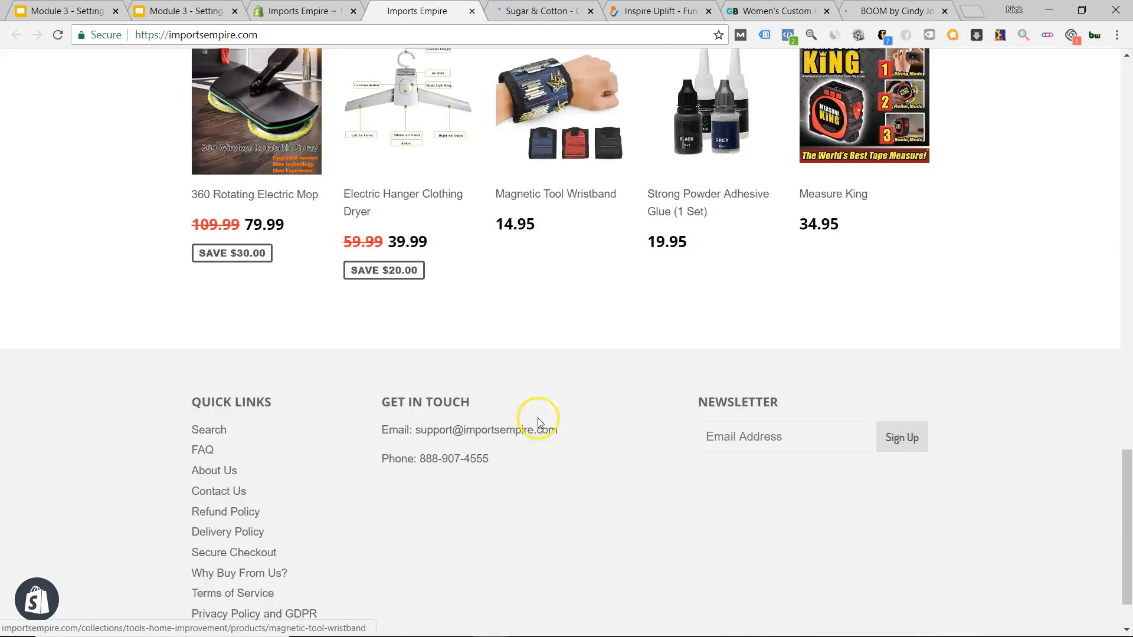
{"action": "scroll", "coordinate": [632, 495], "scroll_direction": "up", "scroll_amount": 15}
{"action": "scroll", "coordinate": [614, 481], "scroll_direction": "up", "scroll_amount": 1}
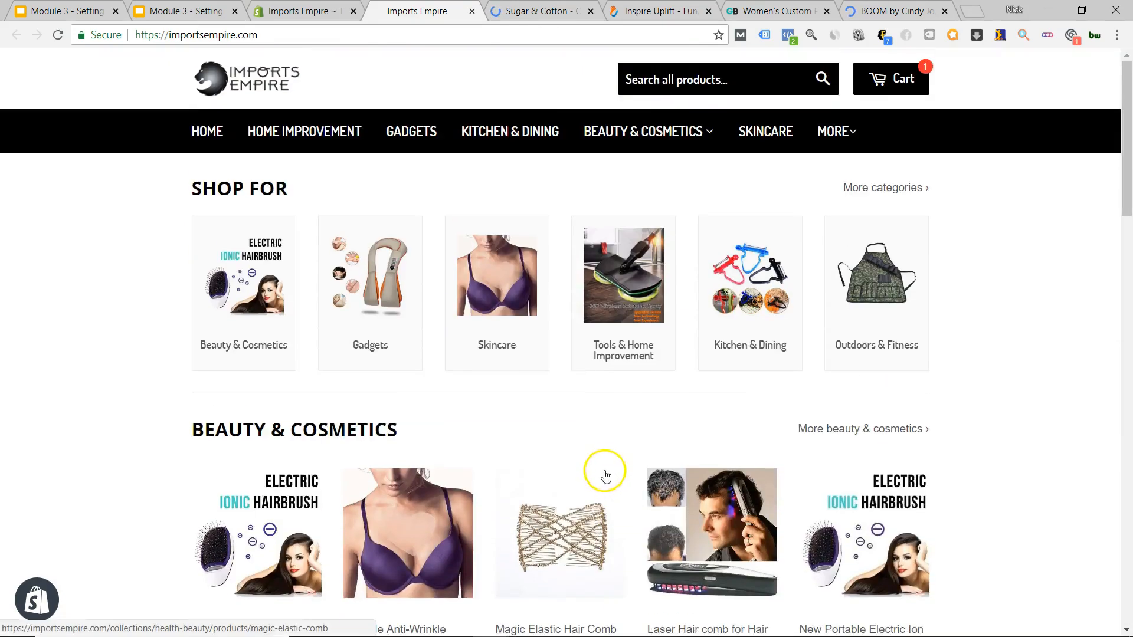
{"action": "key", "text": "ctrl+9"}
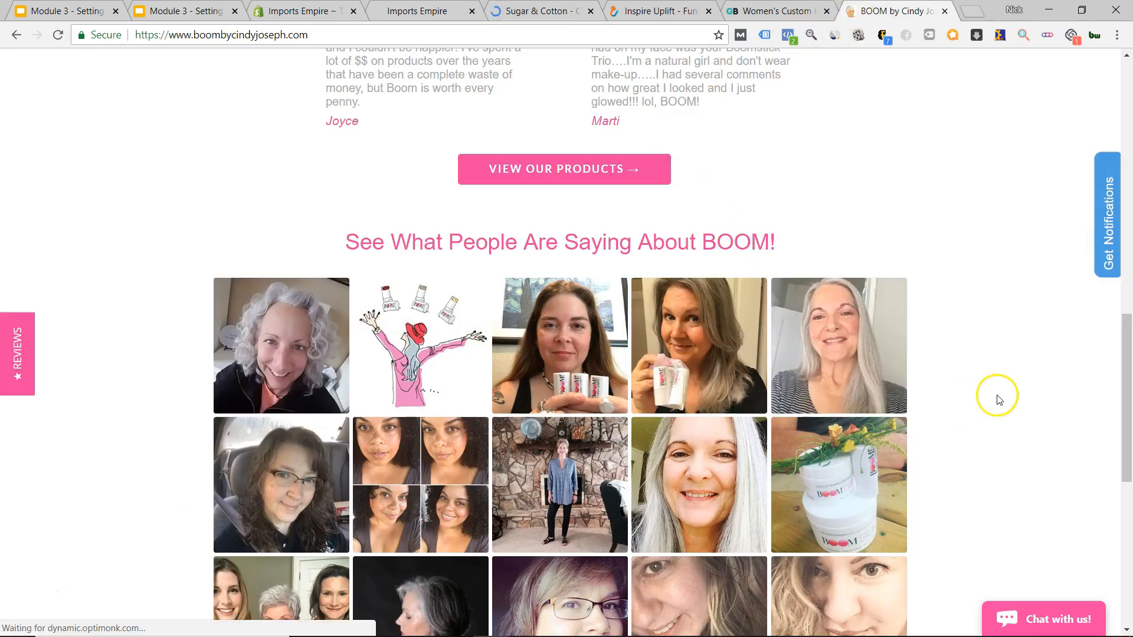
Scroll through BOOM's customer testimonials, then switch to the Sugar & Cotton store tab.
{"action": "scroll", "coordinate": [973, 399], "scroll_direction": "down", "scroll_amount": 8}
{"action": "scroll", "coordinate": [970, 398], "scroll_direction": "up", "scroll_amount": 20}
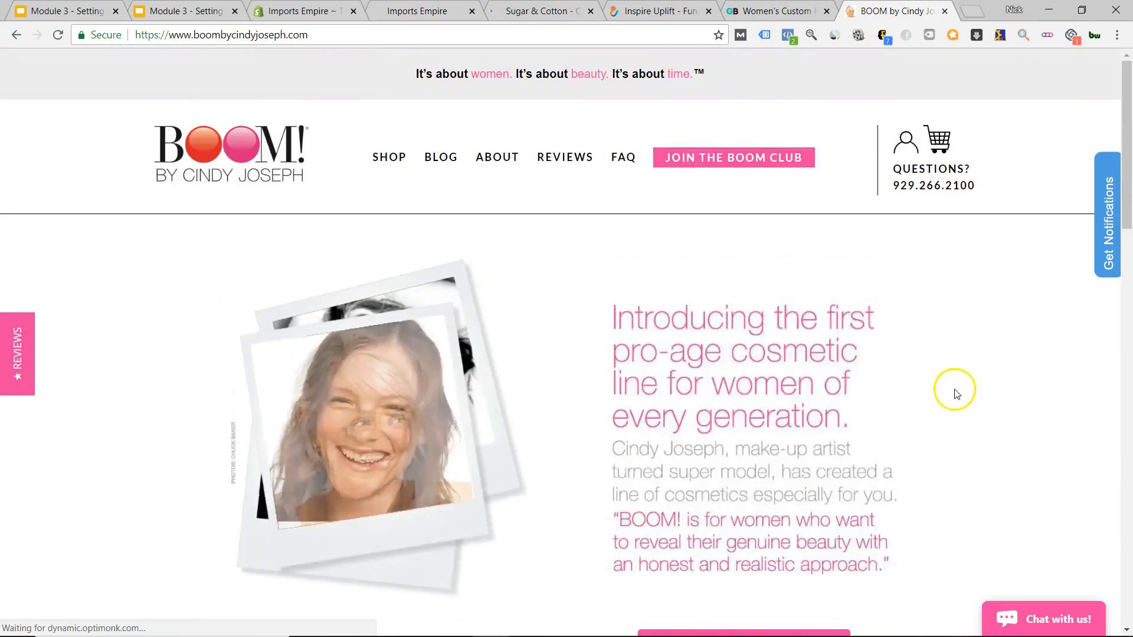
{"action": "scroll", "coordinate": [684, 362], "scroll_direction": "down", "scroll_amount": 6}
{"action": "scroll", "coordinate": [684, 362], "scroll_direction": "up", "scroll_amount": 6}
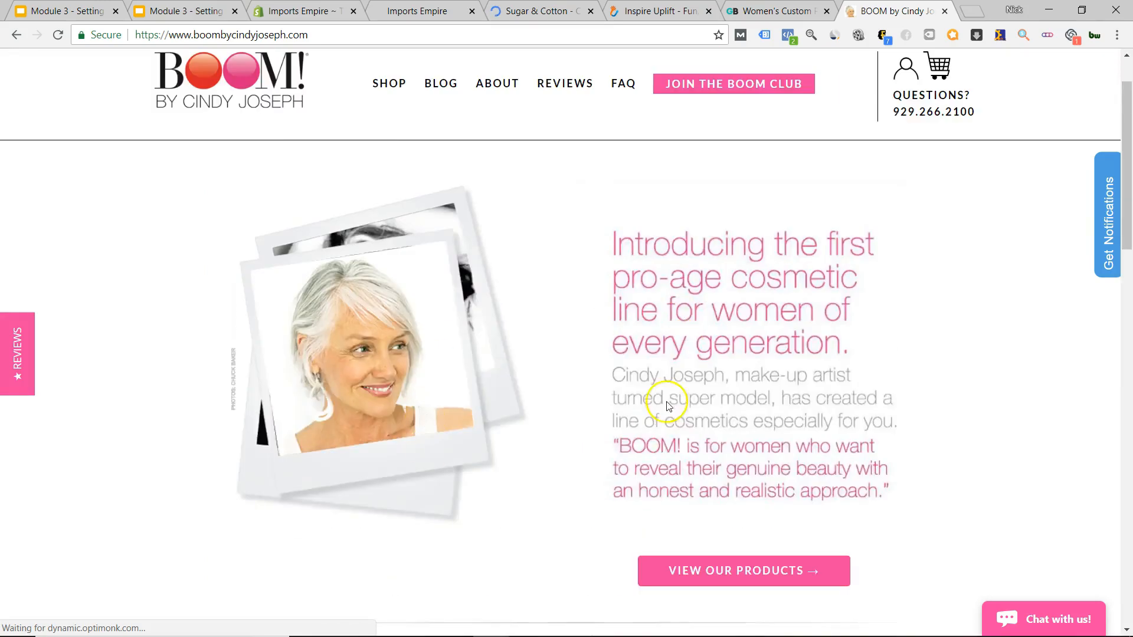
{"action": "scroll", "coordinate": [662, 400], "scroll_direction": "down", "scroll_amount": 10}
{"action": "scroll", "coordinate": [502, 468], "scroll_direction": "down", "scroll_amount": 5}
{"action": "scroll", "coordinate": [512, 463], "scroll_direction": "up", "scroll_amount": 5}
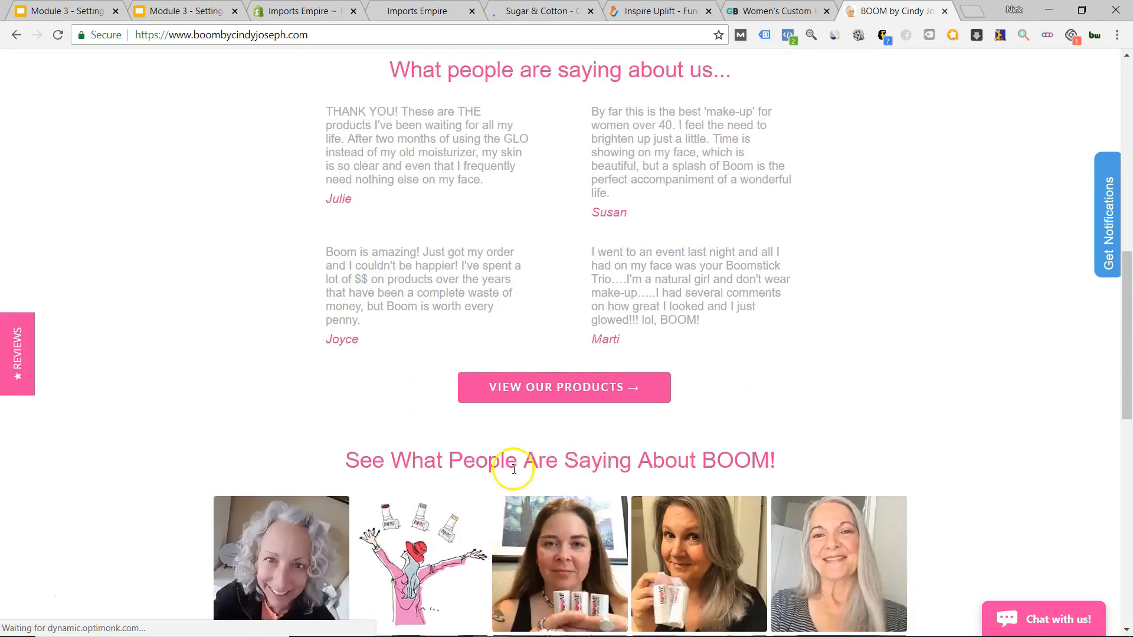
{"action": "scroll", "coordinate": [516, 354], "scroll_direction": "down", "scroll_amount": 7}
{"action": "scroll", "coordinate": [644, 462], "scroll_direction": "up", "scroll_amount": 9}
{"action": "scroll", "coordinate": [612, 466], "scroll_direction": "down", "scroll_amount": 4}
{"action": "scroll", "coordinate": [608, 475], "scroll_direction": "up", "scroll_amount": 1}
{"action": "scroll", "coordinate": [583, 475], "scroll_direction": "up", "scroll_amount": 10}
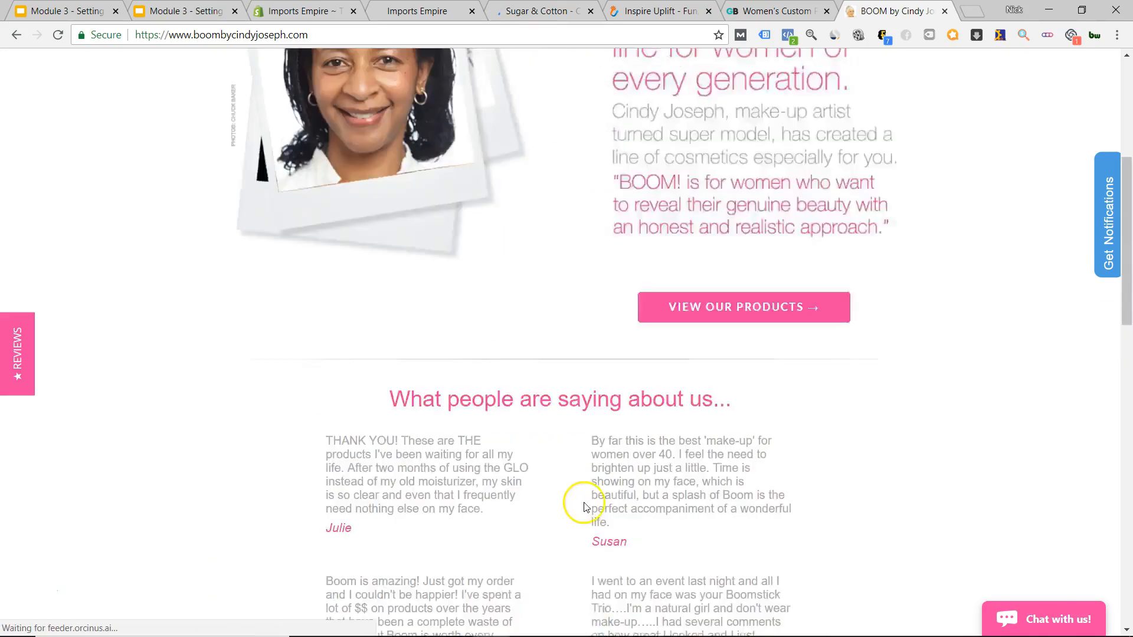
{"action": "scroll", "coordinate": [413, 448], "scroll_direction": "down", "scroll_amount": 3}
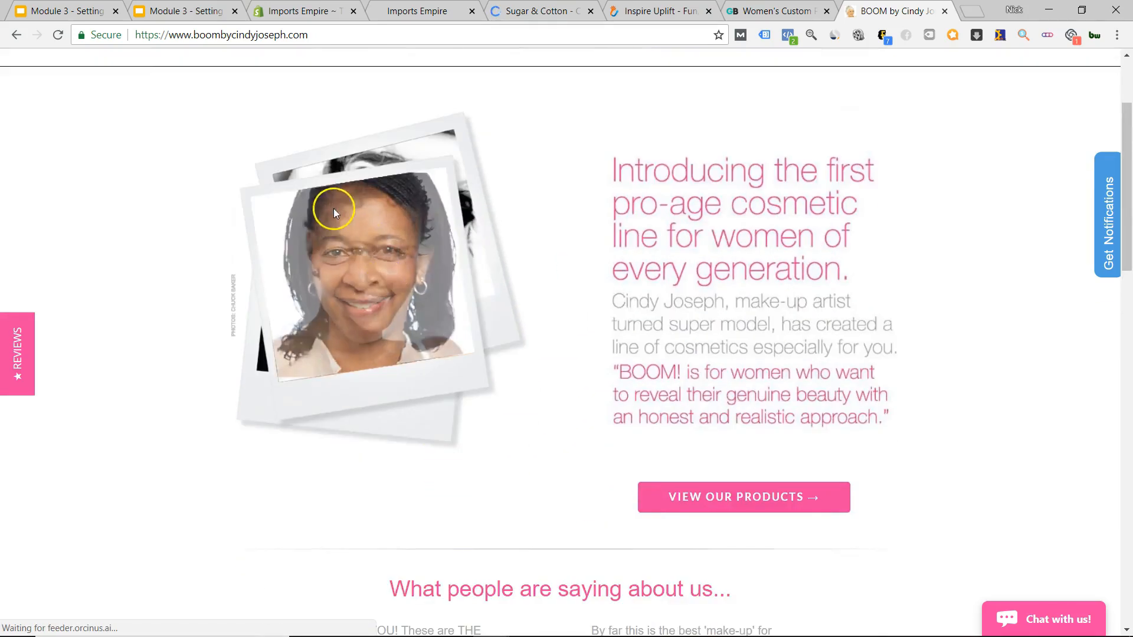
{"action": "scroll", "coordinate": [472, 372], "scroll_direction": "down", "scroll_amount": 6}
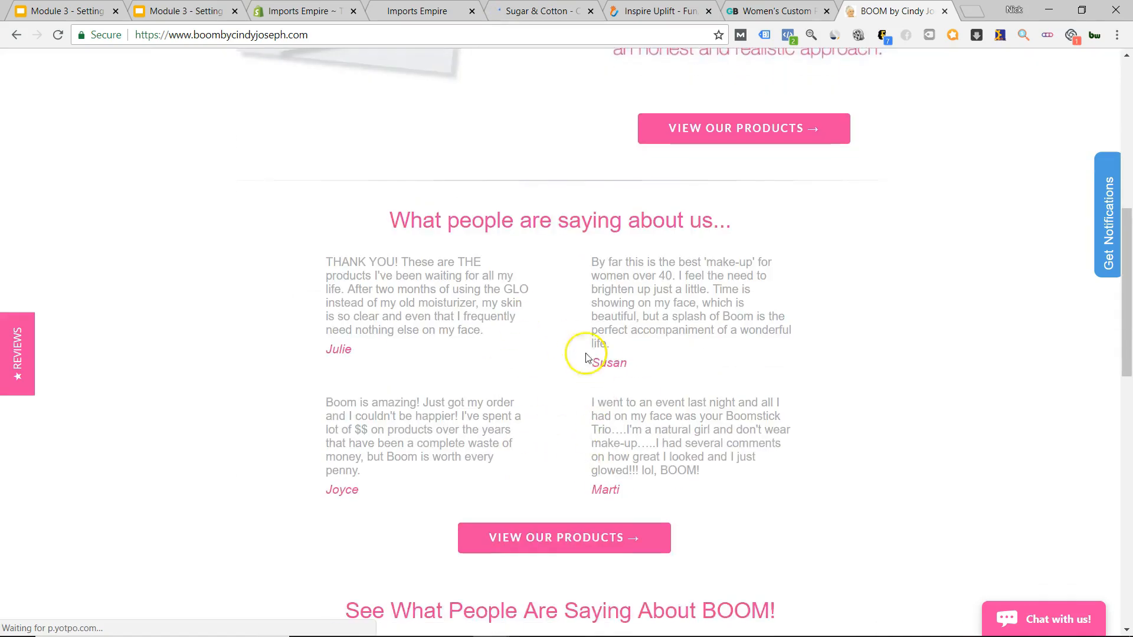
{"action": "scroll", "coordinate": [586, 357], "scroll_direction": "down", "scroll_amount": 14}
{"action": "scroll", "coordinate": [640, 130], "scroll_direction": "up", "scroll_amount": 8}
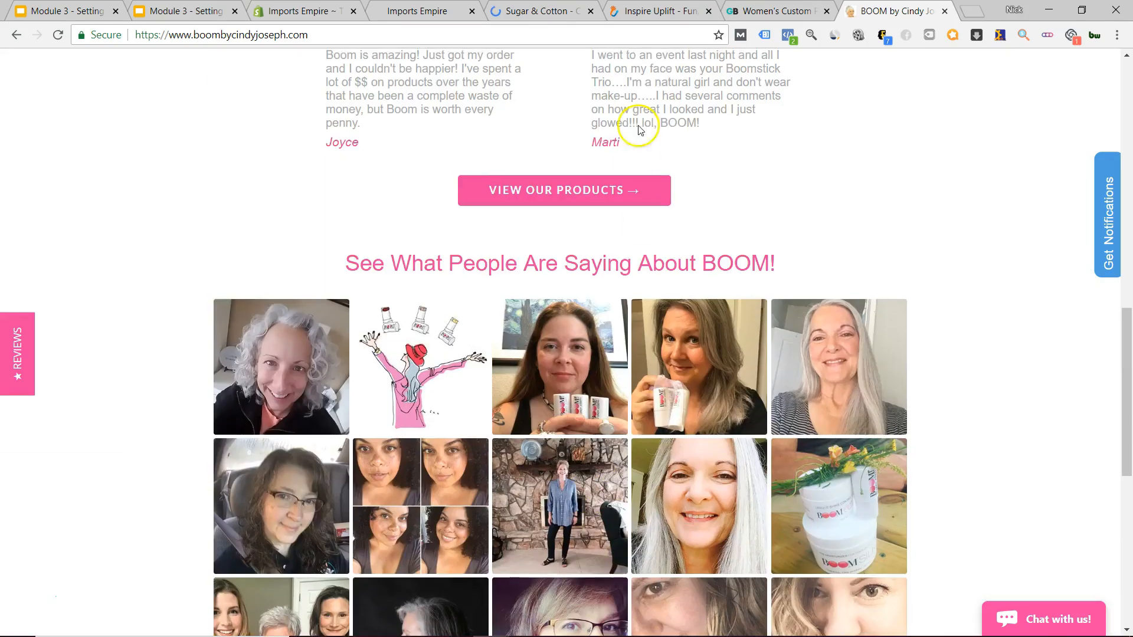
{"action": "key", "text": "ctrl+5"}
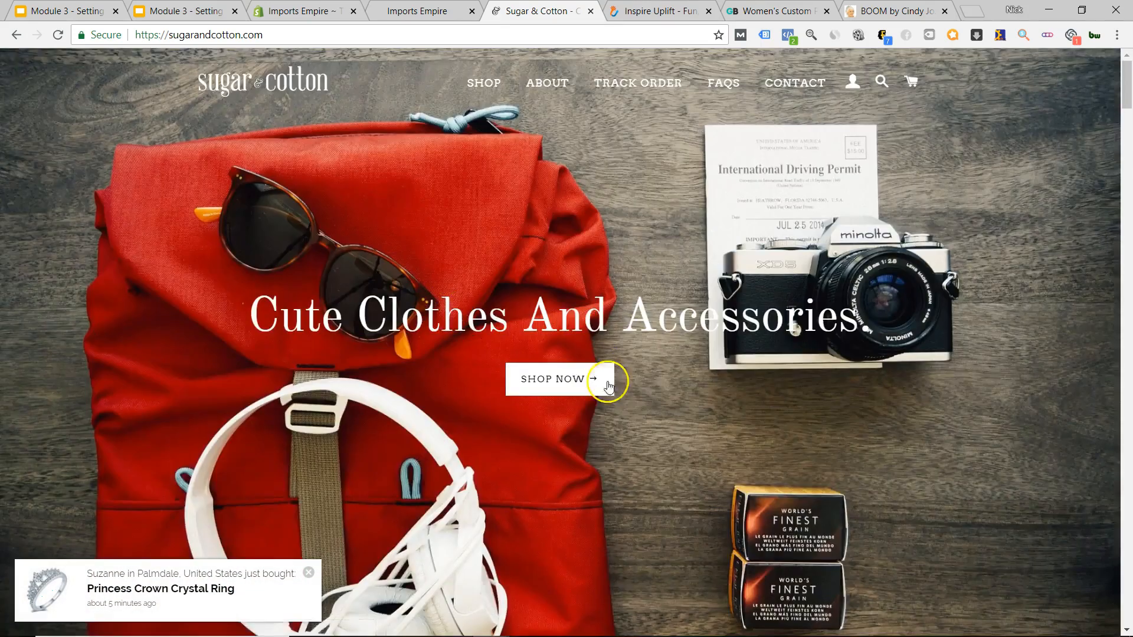
Scroll through the Sugar & Cotton homepage.
{"action": "scroll", "coordinate": [548, 466], "scroll_direction": "down", "scroll_amount": 6}
{"action": "scroll", "coordinate": [548, 467], "scroll_direction": "down", "scroll_amount": 20}
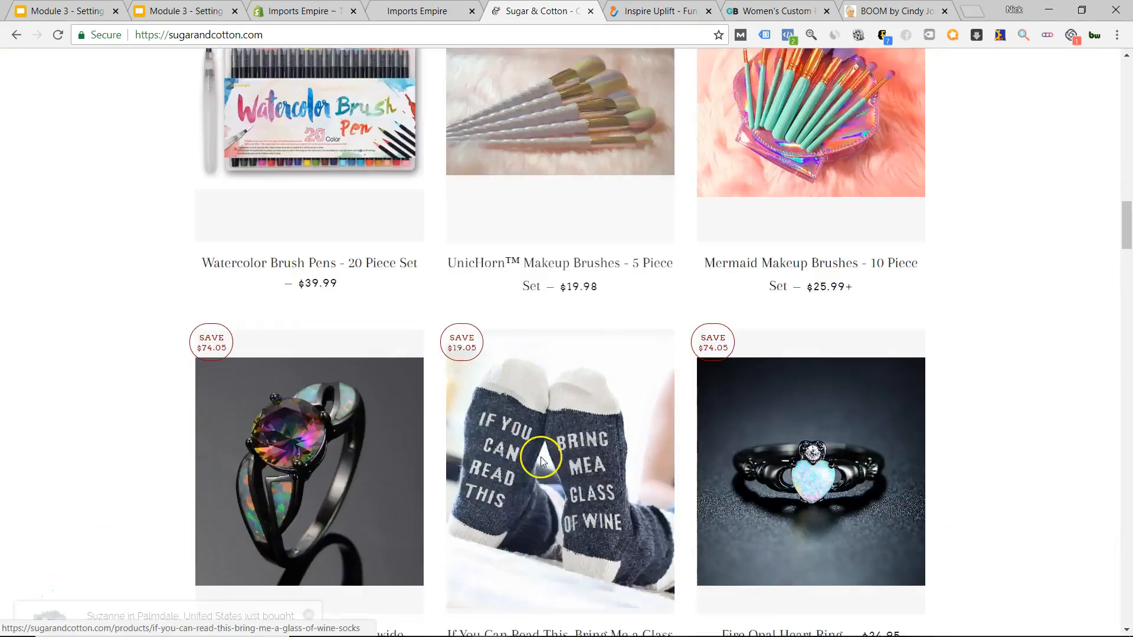
{"action": "scroll", "coordinate": [548, 500], "scroll_direction": "down", "scroll_amount": 20}
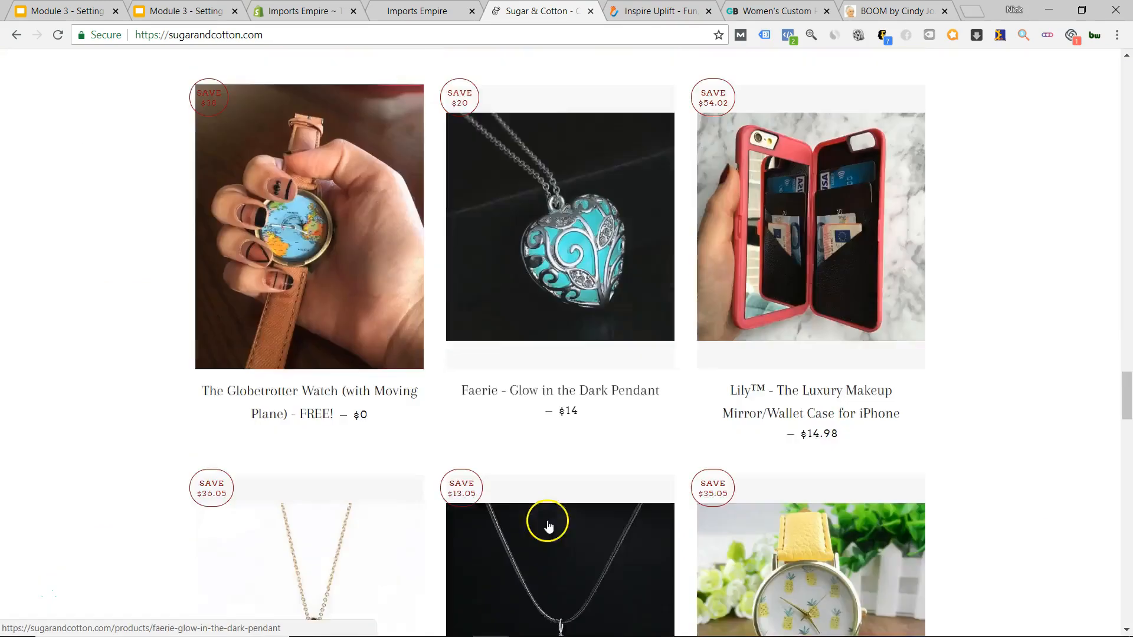
{"action": "scroll", "coordinate": [544, 530], "scroll_direction": "down", "scroll_amount": 20}
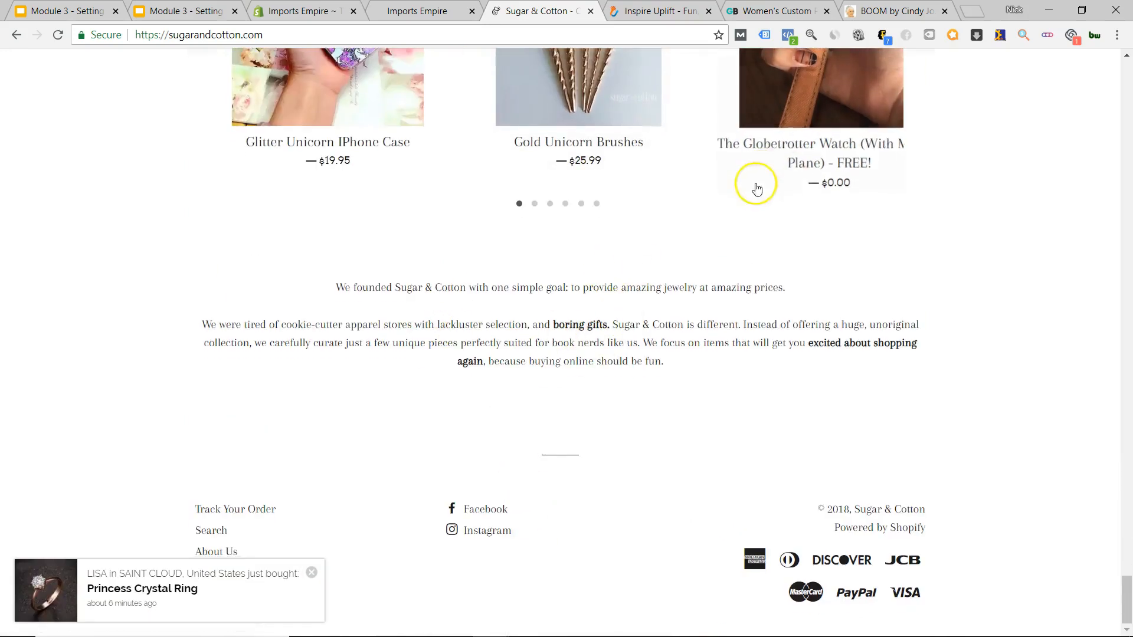
{"action": "scroll", "coordinate": [815, 429], "scroll_direction": "up", "scroll_amount": 6}
{"action": "scroll", "coordinate": [711, 410], "scroll_direction": "up", "scroll_amount": 5}
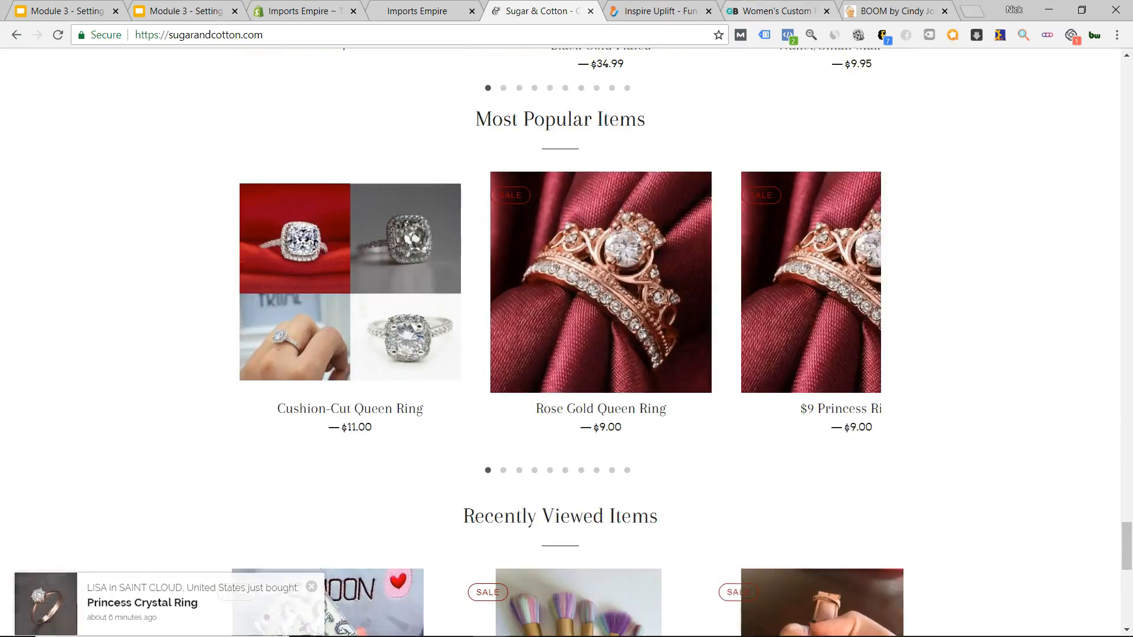
Review the Inspire Uplift example store, then close its tab.
{"action": "left_click", "coordinate": [652, 11]}
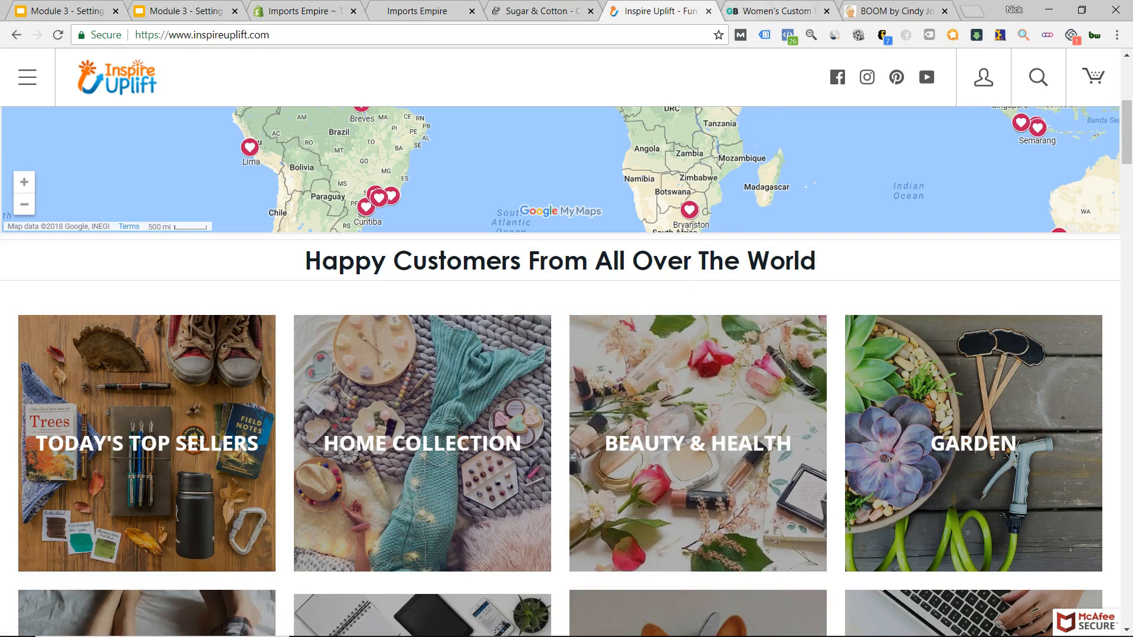
{"action": "scroll", "coordinate": [566, 422], "scroll_direction": "up", "scroll_amount": 4}
{"action": "scroll", "coordinate": [563, 424], "scroll_direction": "down", "scroll_amount": 12}
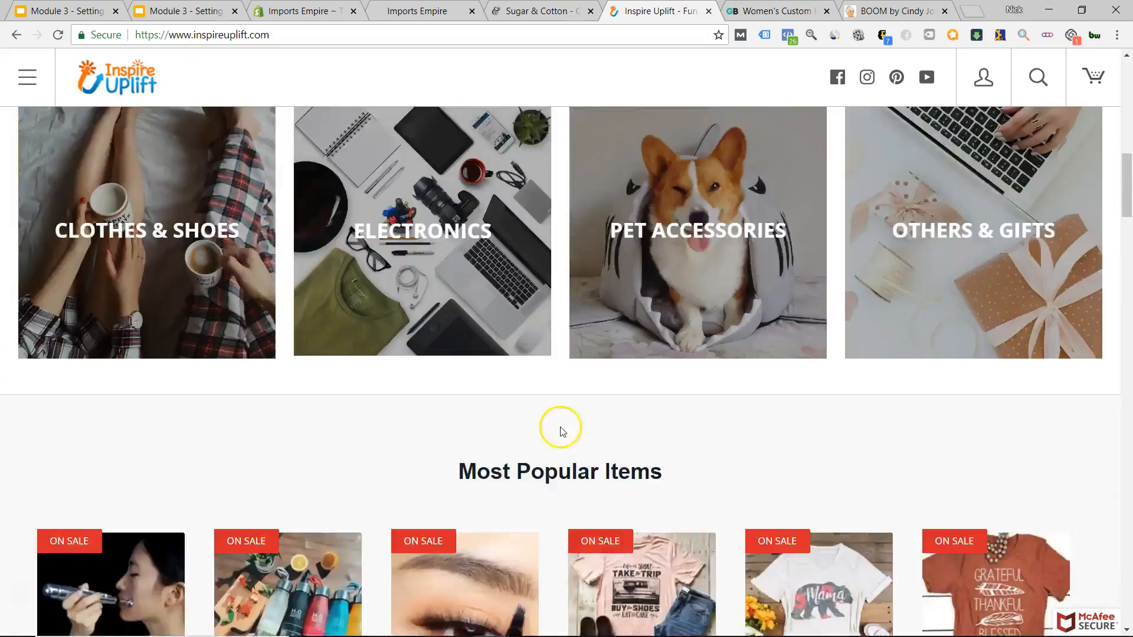
{"action": "scroll", "coordinate": [563, 424], "scroll_direction": "up", "scroll_amount": 4}
{"action": "left_click", "coordinate": [709, 11]}
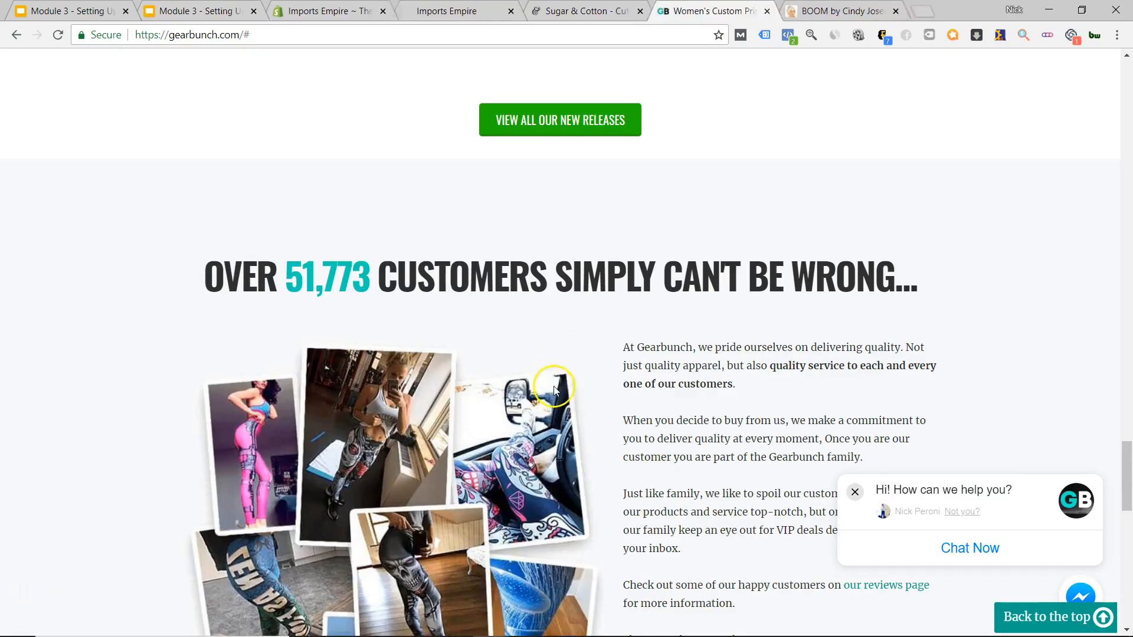
Scroll through the GearBunch example store page.
{"action": "scroll", "coordinate": [637, 472], "scroll_direction": "up", "scroll_amount": 5}
{"action": "scroll", "coordinate": [552, 454], "scroll_direction": "up", "scroll_amount": 15}
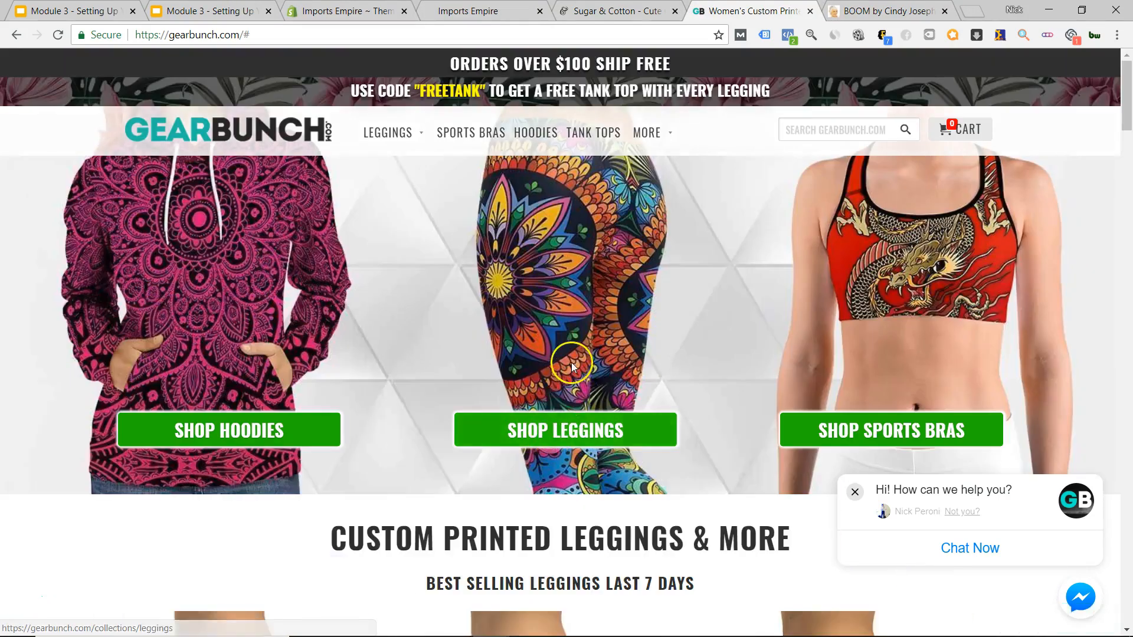
{"action": "scroll", "coordinate": [552, 447], "scroll_direction": "down", "scroll_amount": 14}
{"action": "scroll", "coordinate": [555, 407], "scroll_direction": "down", "scroll_amount": 10}
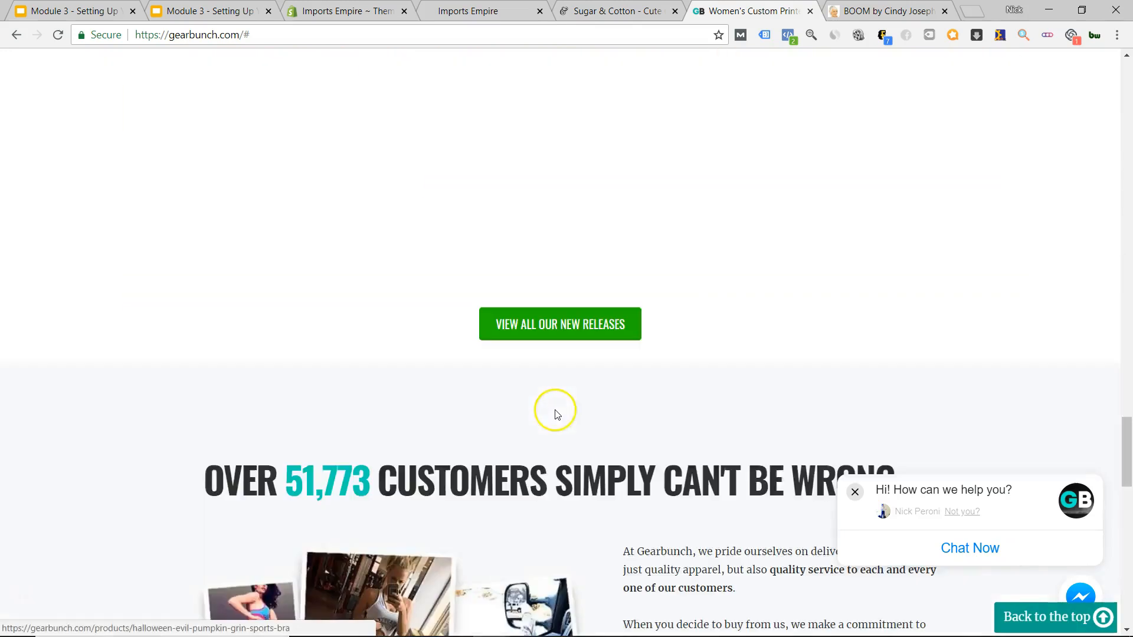
{"action": "scroll", "coordinate": [586, 277], "scroll_direction": "down", "scroll_amount": 5}
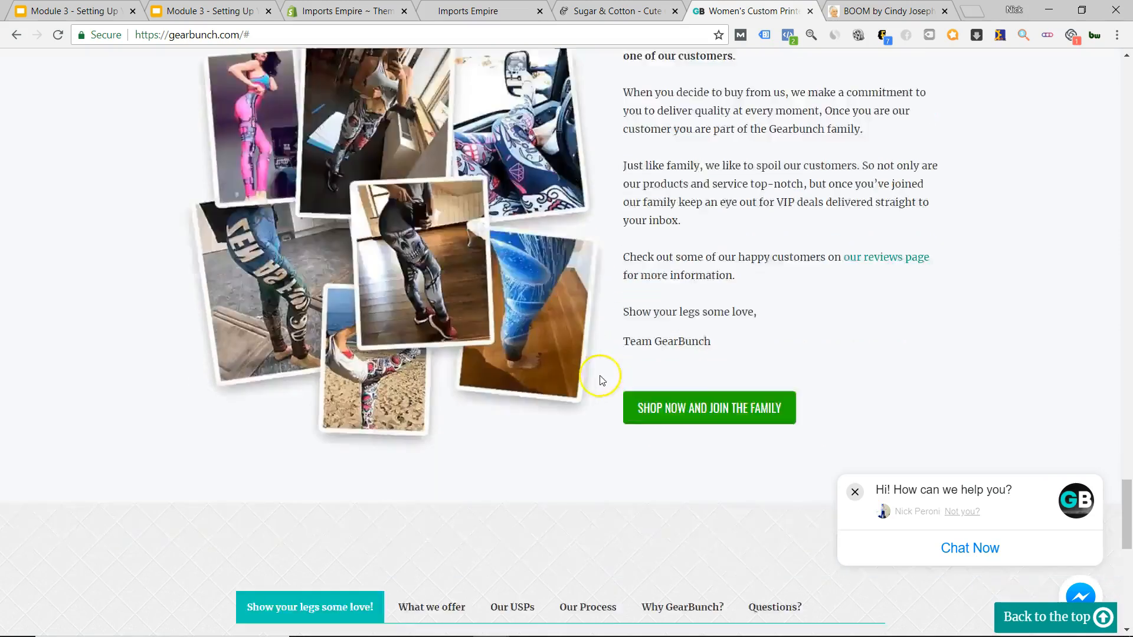
{"action": "scroll", "coordinate": [589, 384], "scroll_direction": "up", "scroll_amount": 4}
{"action": "scroll", "coordinate": [645, 346], "scroll_direction": "down", "scroll_amount": 7}
{"action": "scroll", "coordinate": [595, 480], "scroll_direction": "down", "scroll_amount": 1}
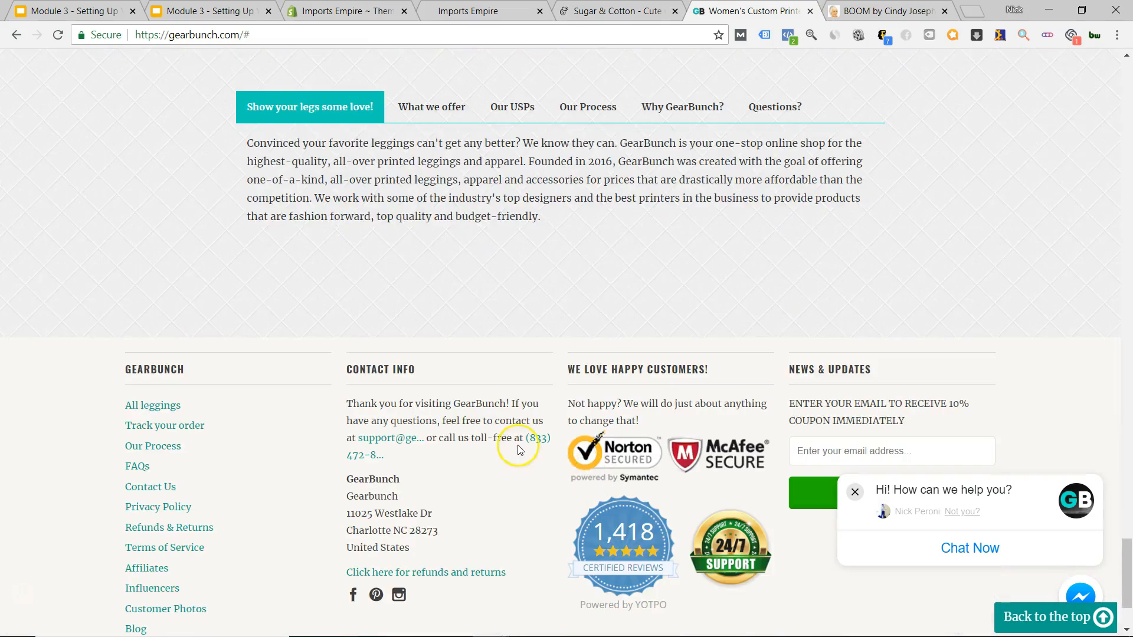
{"action": "scroll", "coordinate": [550, 443], "scroll_direction": "up", "scroll_amount": 20}
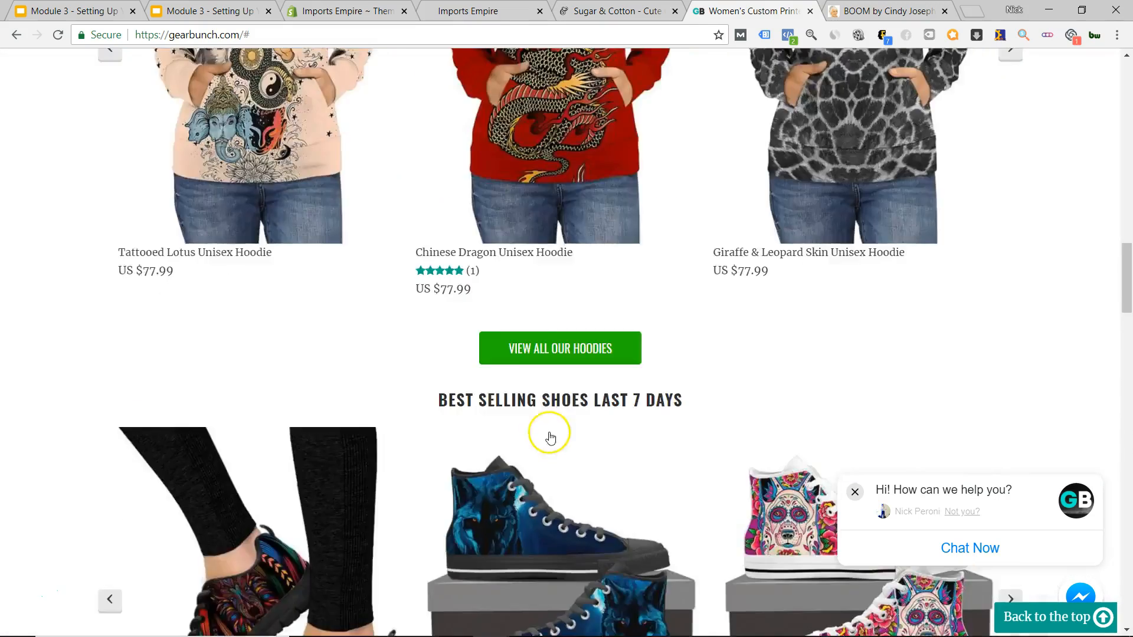
{"action": "scroll", "coordinate": [549, 437], "scroll_direction": "up", "scroll_amount": 8}
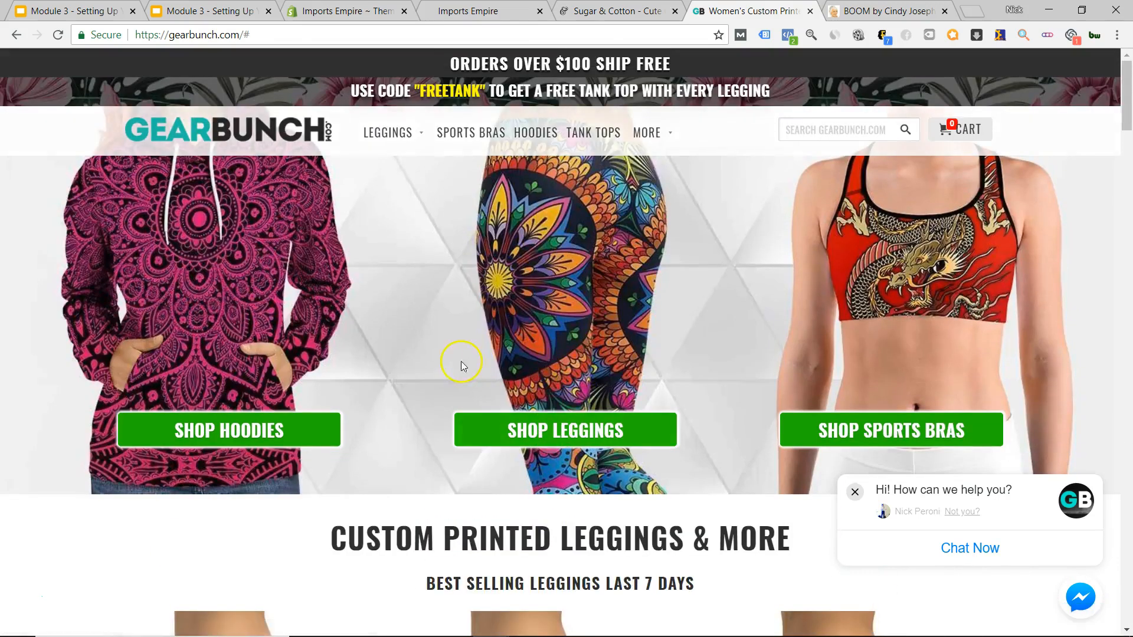
Close the BOOM by Cindy Joseph tab and return to the Imports Empire storefront.
{"action": "left_click", "coordinate": [909, 13]}
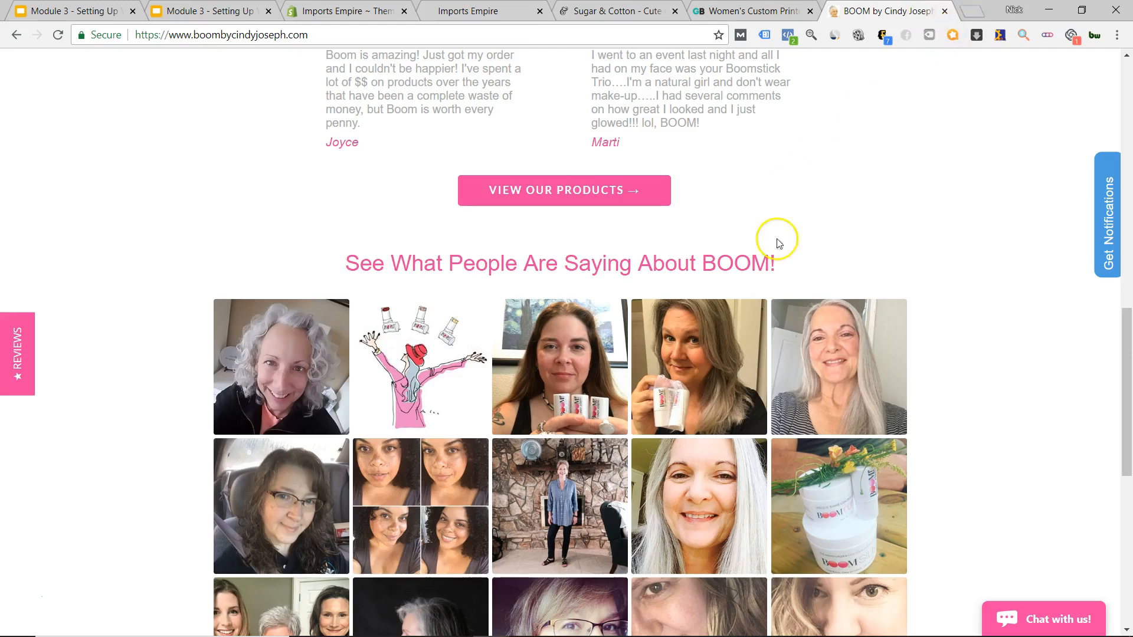
{"action": "left_click", "coordinate": [944, 11]}
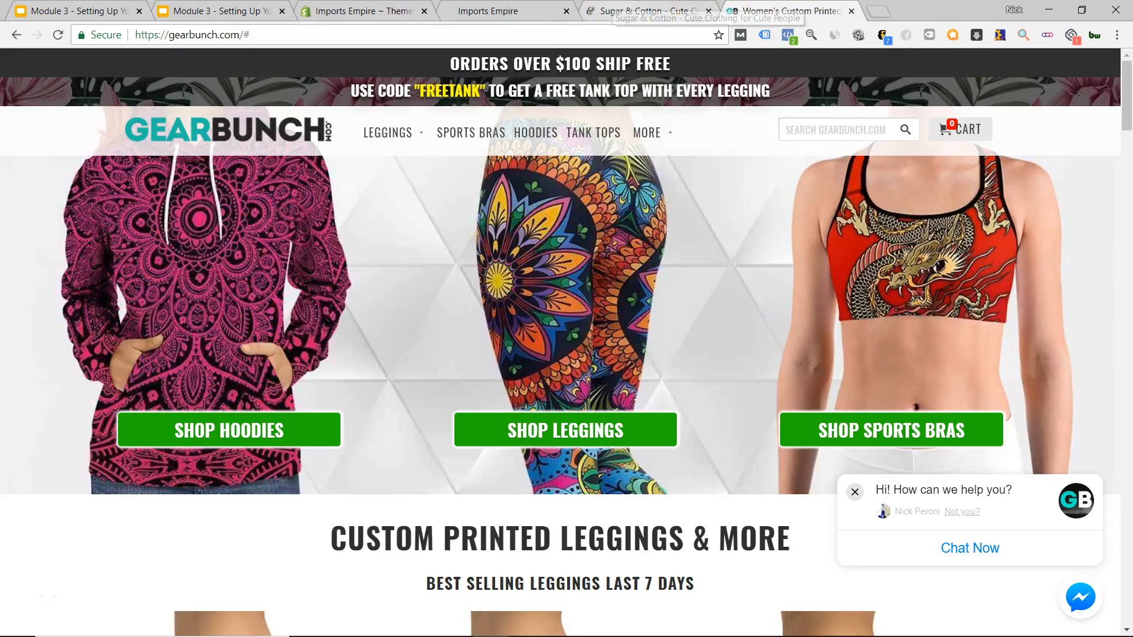
{"action": "left_click", "coordinate": [649, 10]}
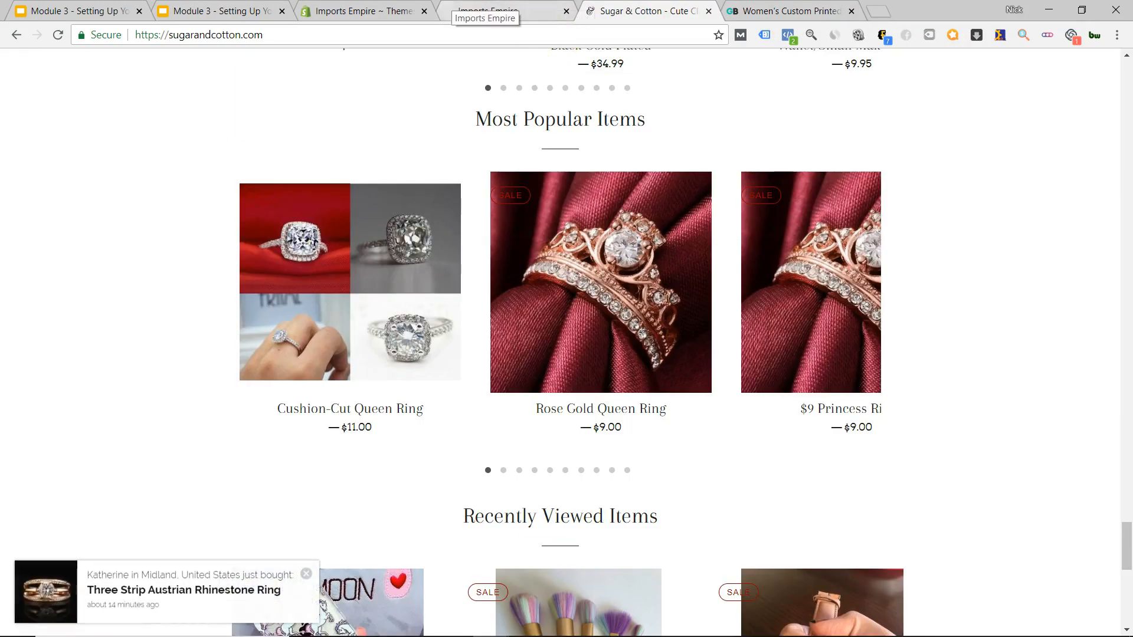
{"action": "left_click", "coordinate": [502, 10]}
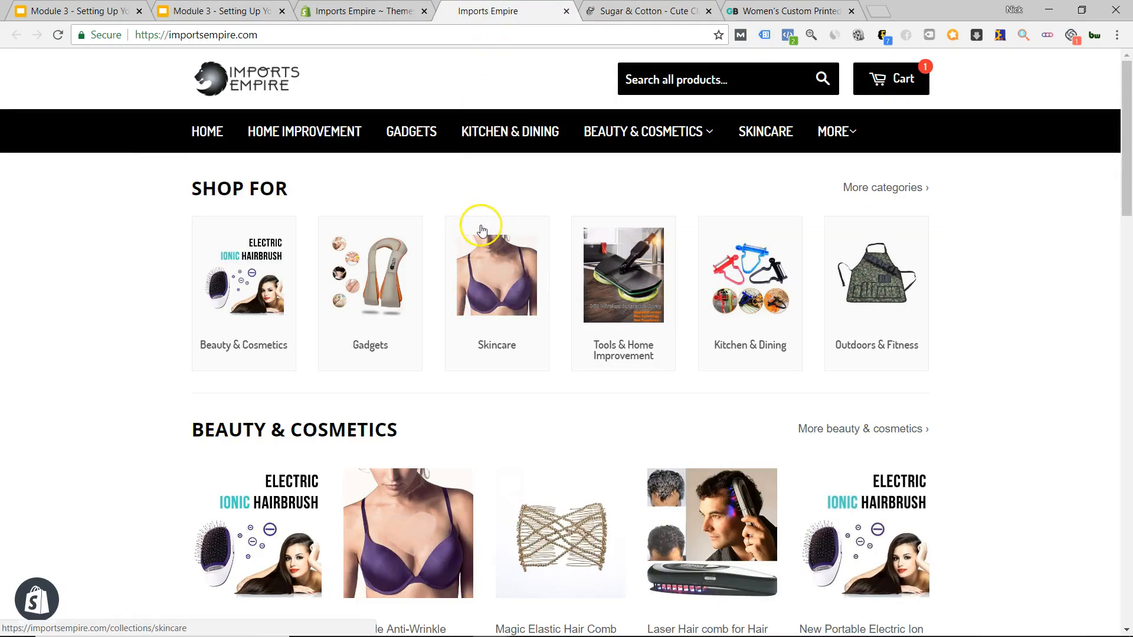
From the Themes admin page, launch the editor for the live 1-8-themex-1 theme.
{"action": "left_click", "coordinate": [354, 12]}
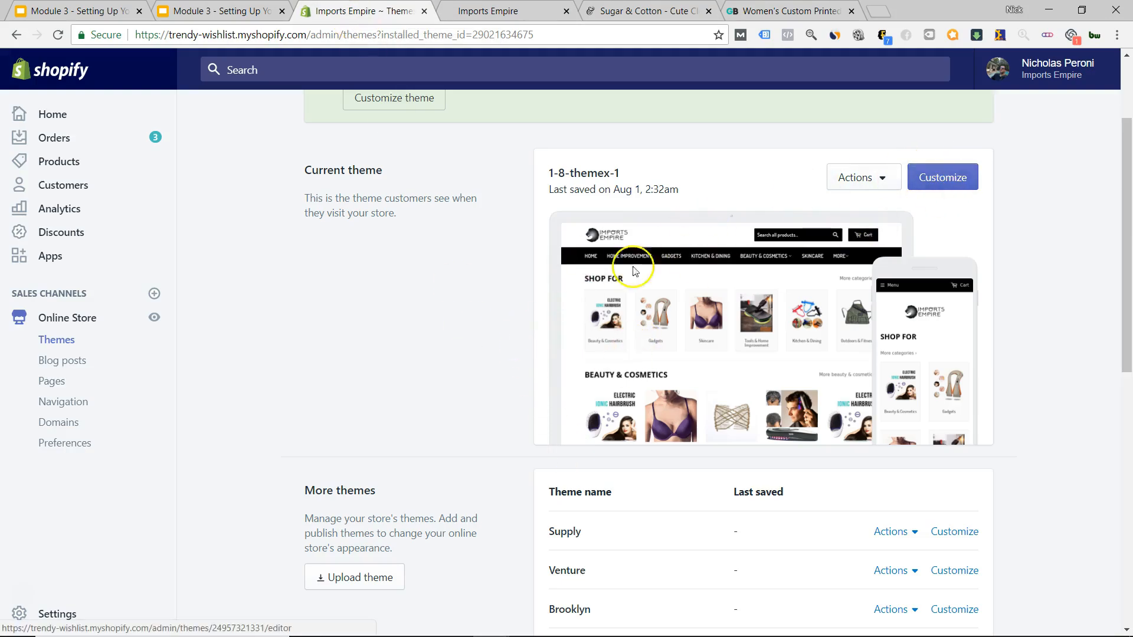
{"action": "scroll", "coordinate": [635, 271], "scroll_direction": "down", "scroll_amount": 4}
{"action": "left_click", "coordinate": [953, 249]}
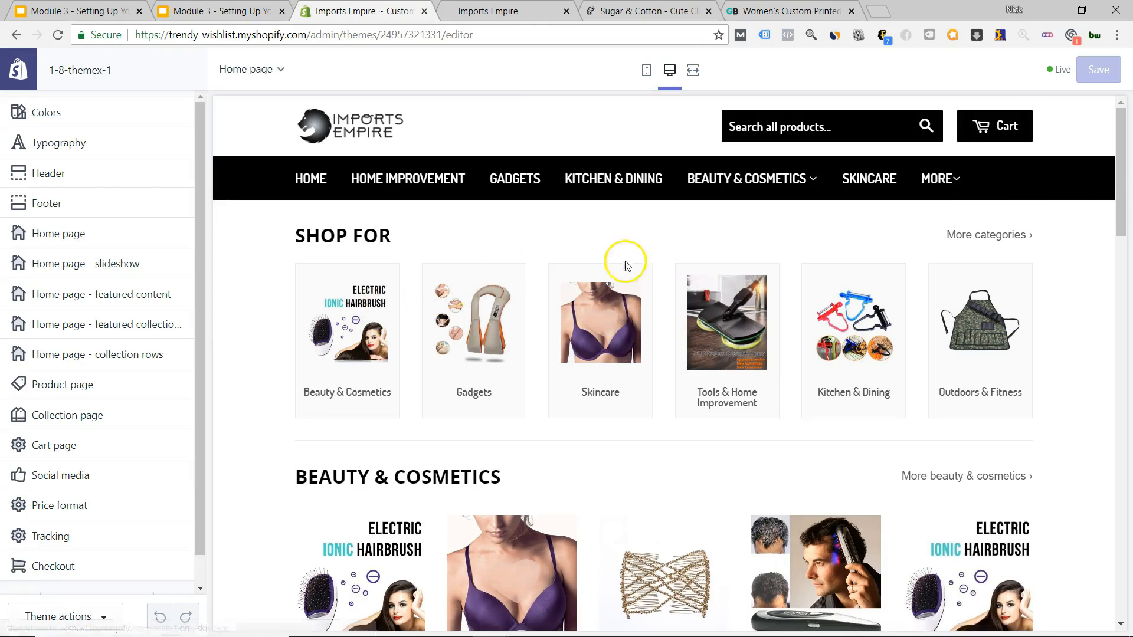
{"action": "scroll", "coordinate": [664, 260], "scroll_direction": "down", "scroll_amount": 10}
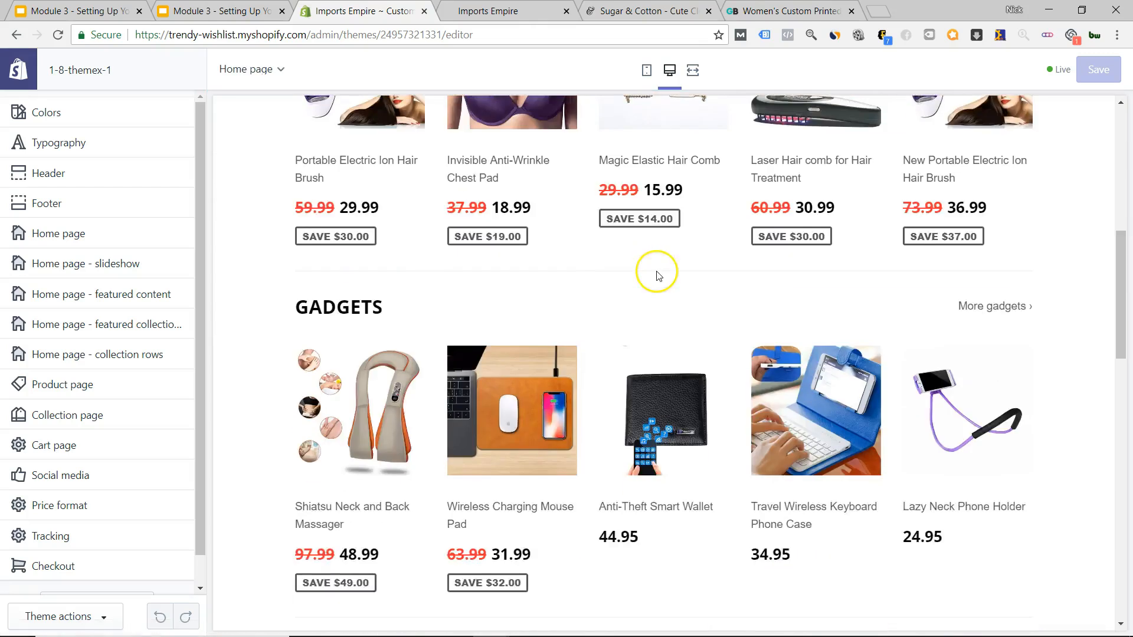
{"action": "scroll", "coordinate": [650, 281], "scroll_direction": "up", "scroll_amount": 10}
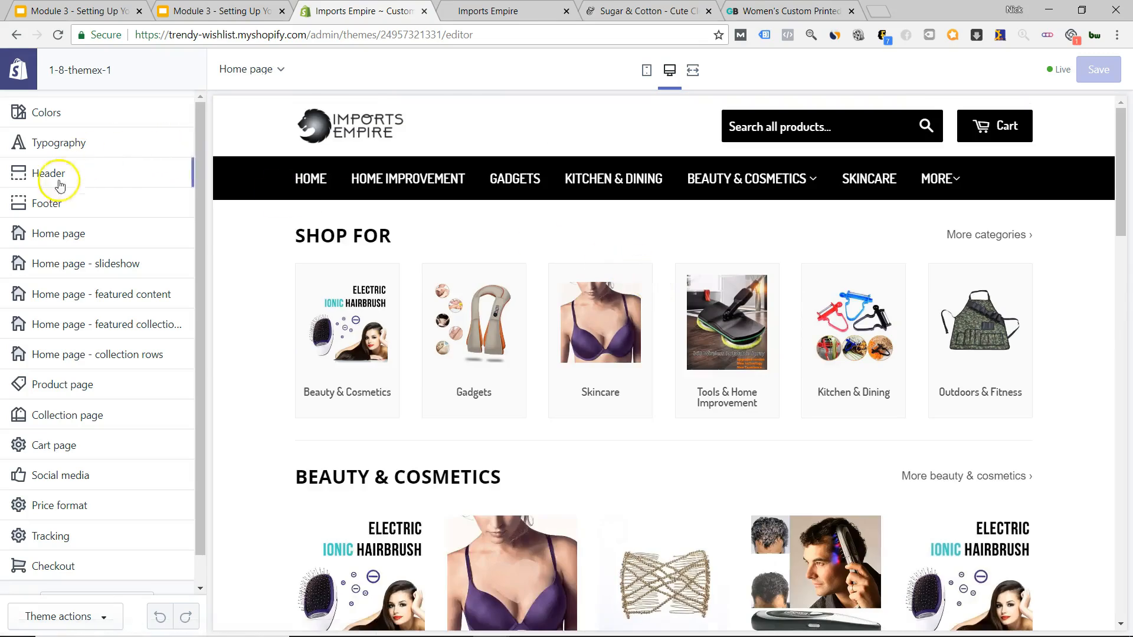
In Home page sections, make Slideshow the first section and set the third slot to (none).
{"action": "left_click", "coordinate": [79, 235]}
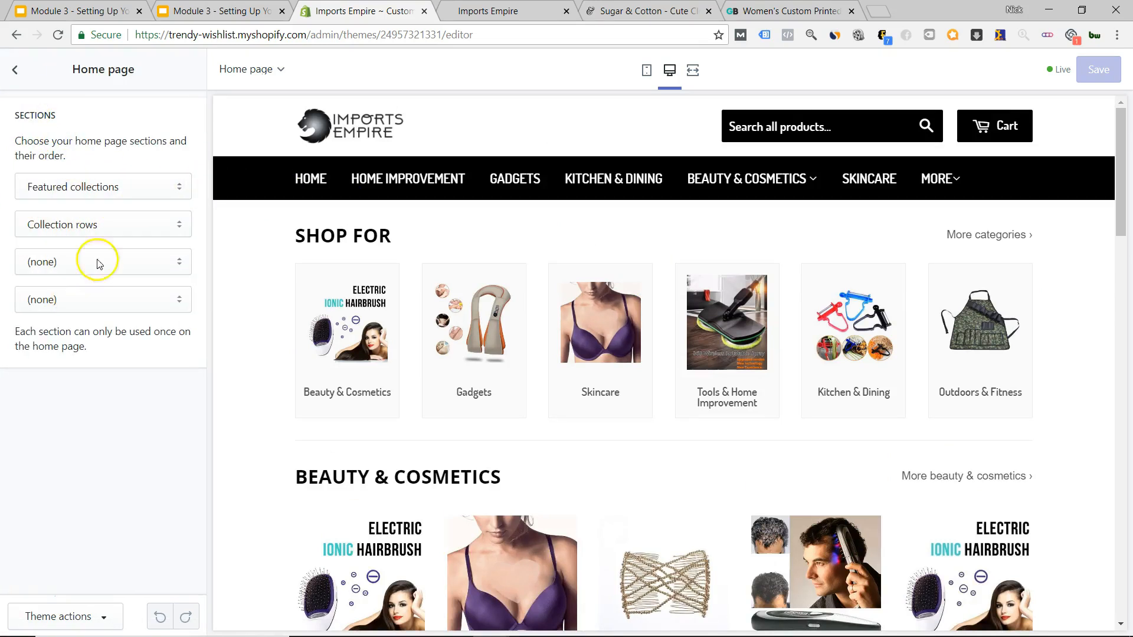
{"action": "left_click", "coordinate": [181, 187]}
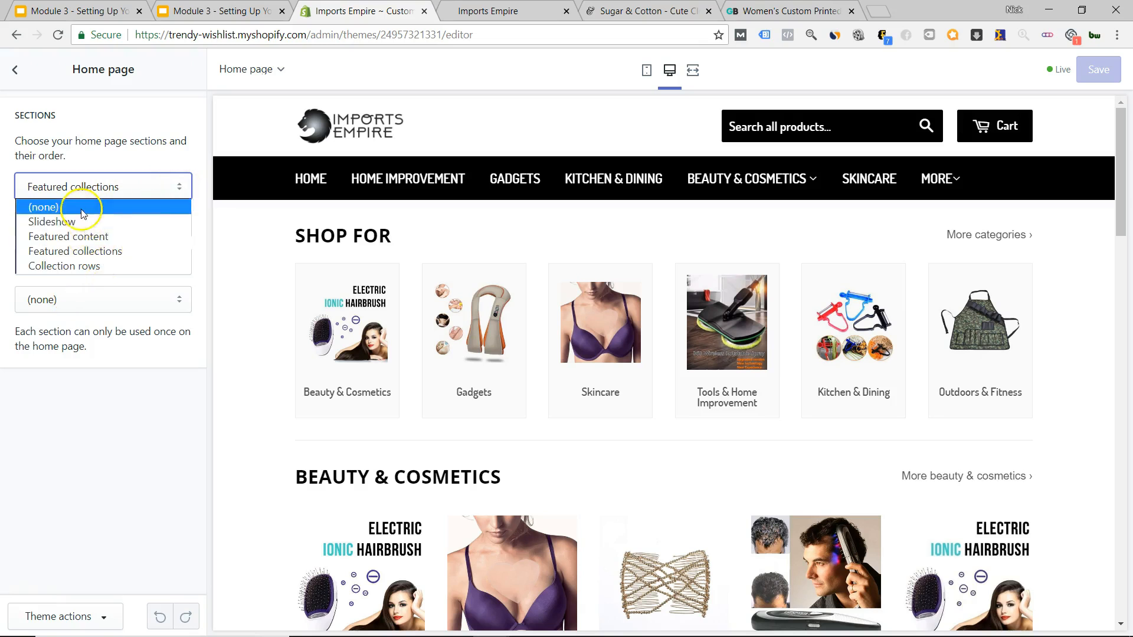
{"action": "left_click", "coordinate": [142, 154]}
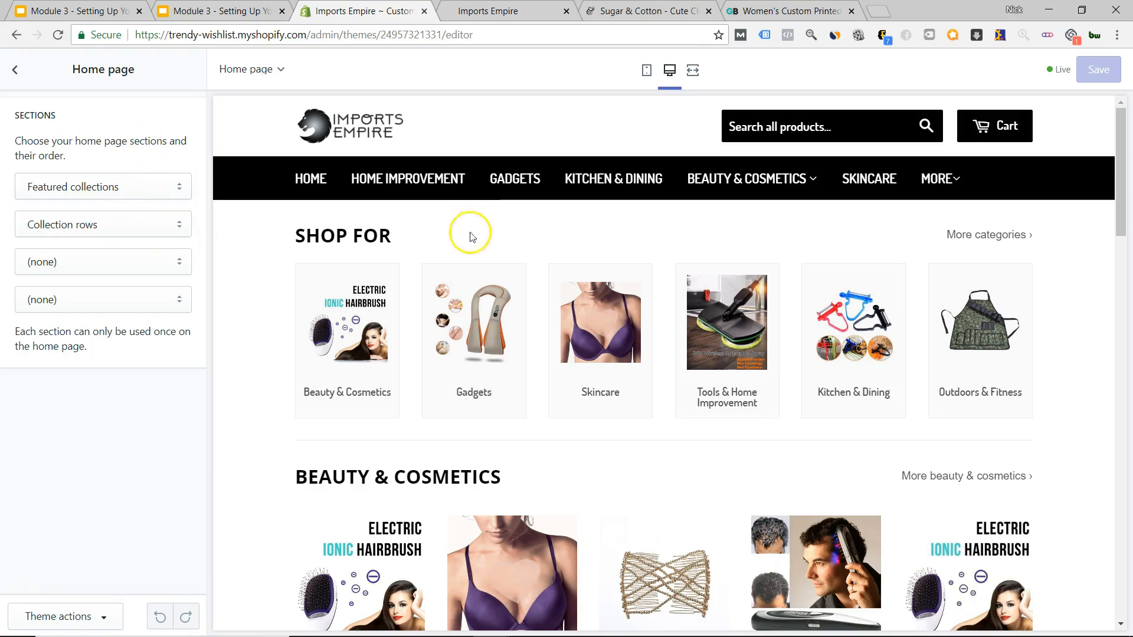
{"action": "left_click", "coordinate": [139, 263]}
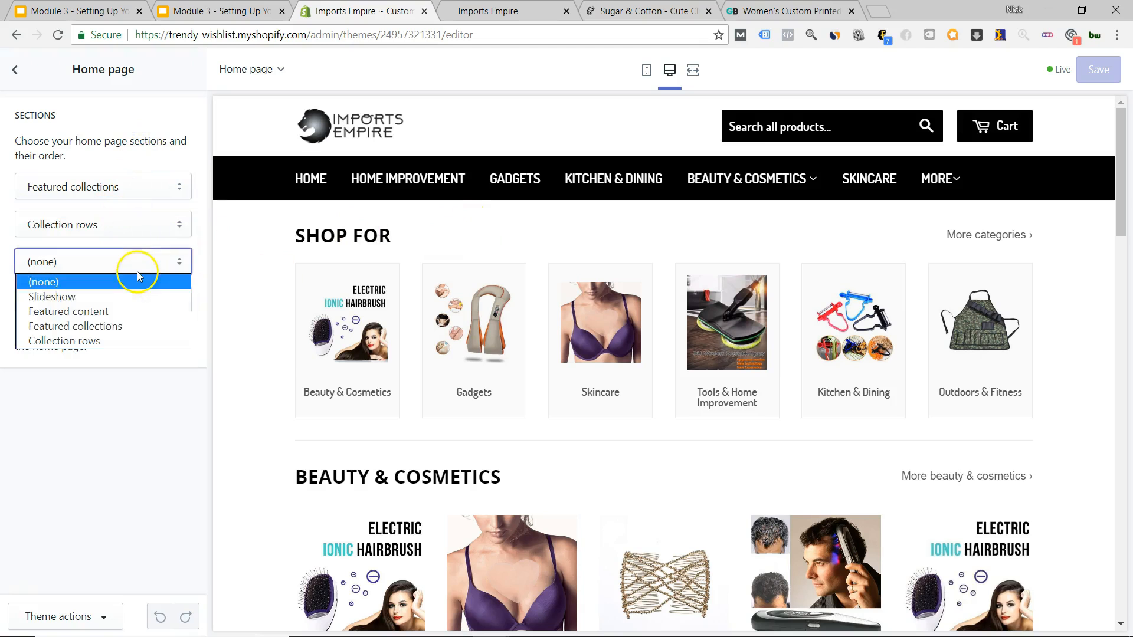
{"action": "left_click", "coordinate": [121, 297]}
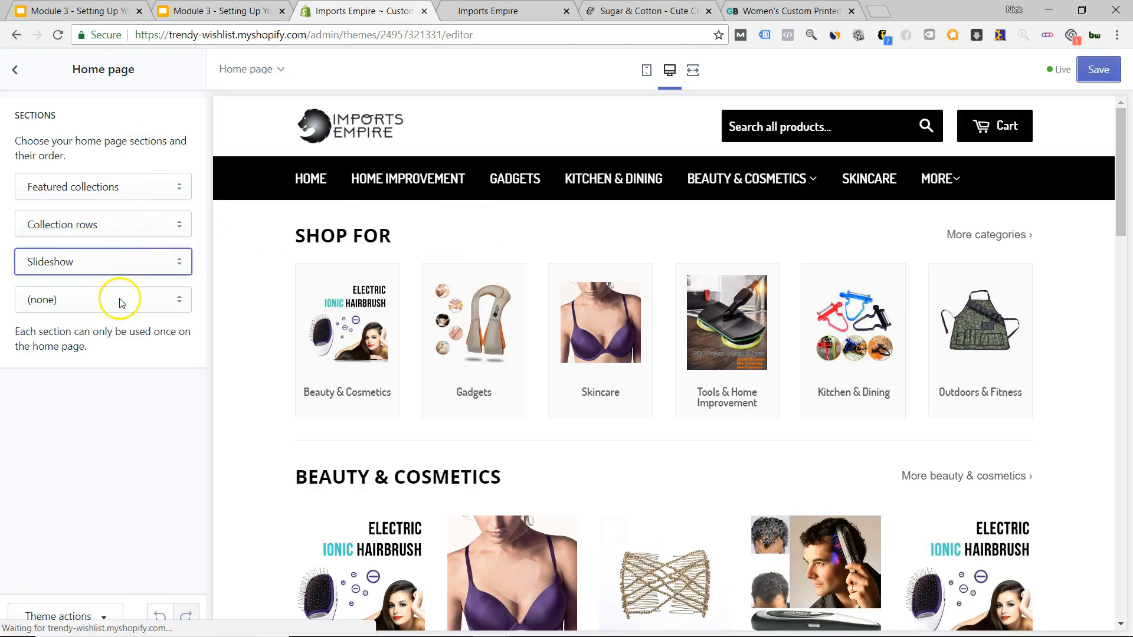
{"action": "left_click", "coordinate": [180, 272]}
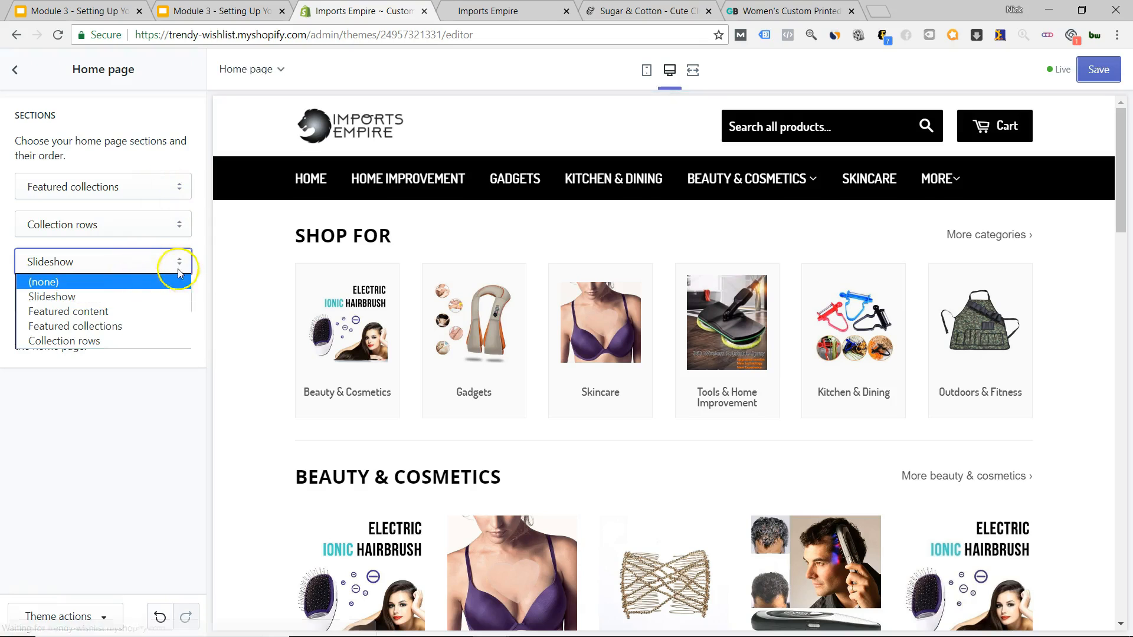
{"action": "left_click", "coordinate": [140, 288]}
{"action": "left_click", "coordinate": [113, 187]}
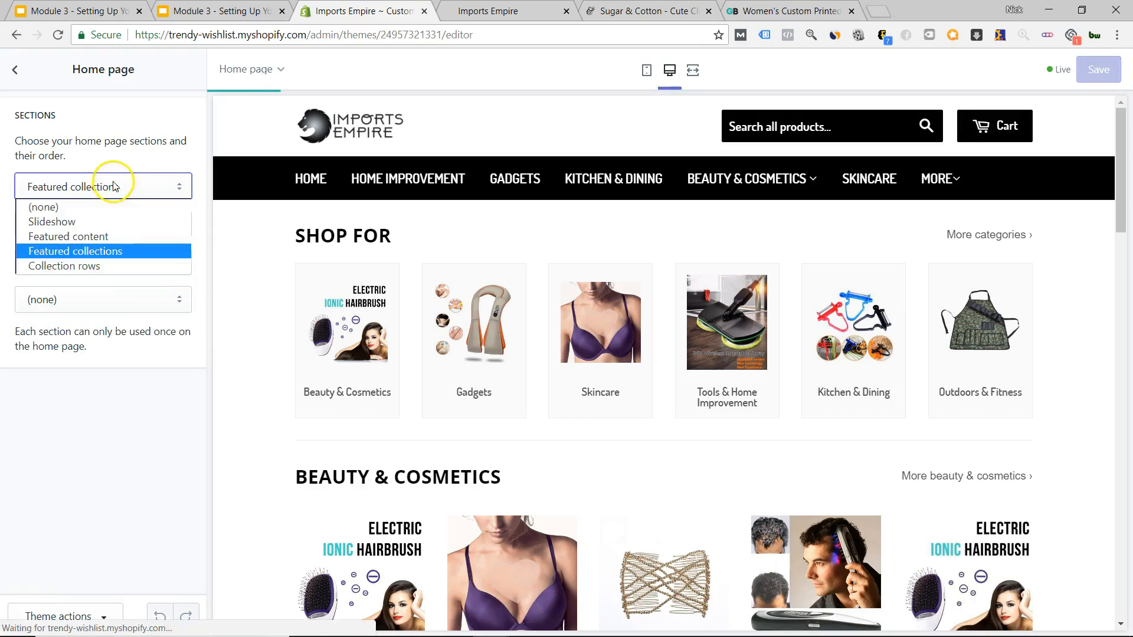
{"action": "left_click", "coordinate": [112, 228]}
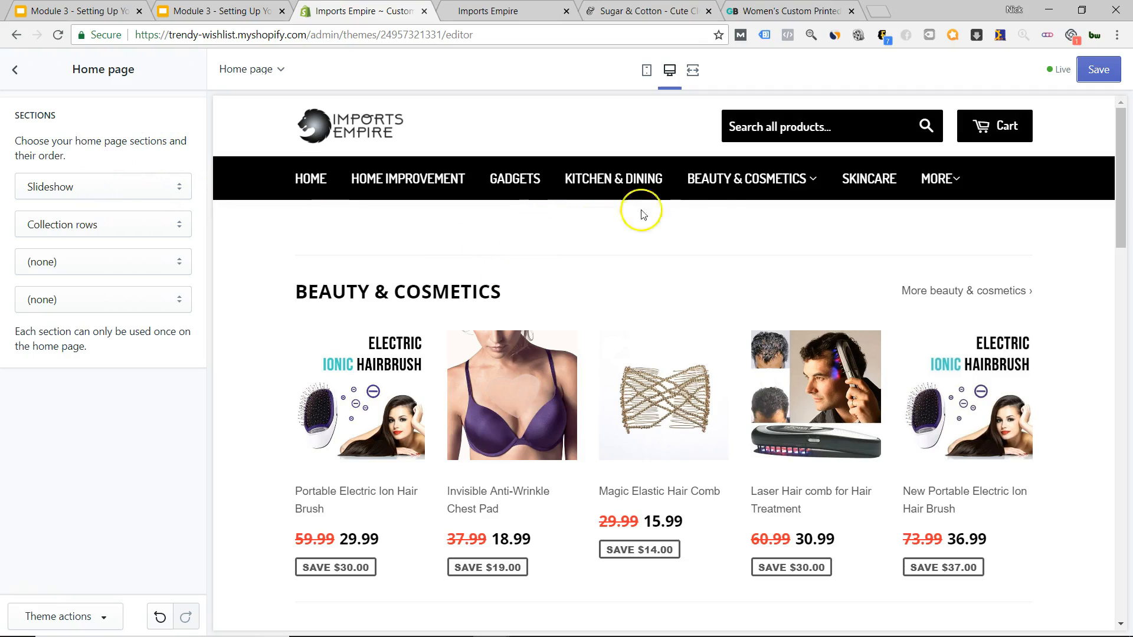
Open the home page slideshow settings and inspect the Slide 1 image options.
{"action": "left_click", "coordinate": [15, 73]}
{"action": "scroll", "coordinate": [105, 347], "scroll_direction": "down", "scroll_amount": 1}
{"action": "scroll", "coordinate": [105, 347], "scroll_direction": "up", "scroll_amount": 1}
{"action": "left_click", "coordinate": [133, 264]}
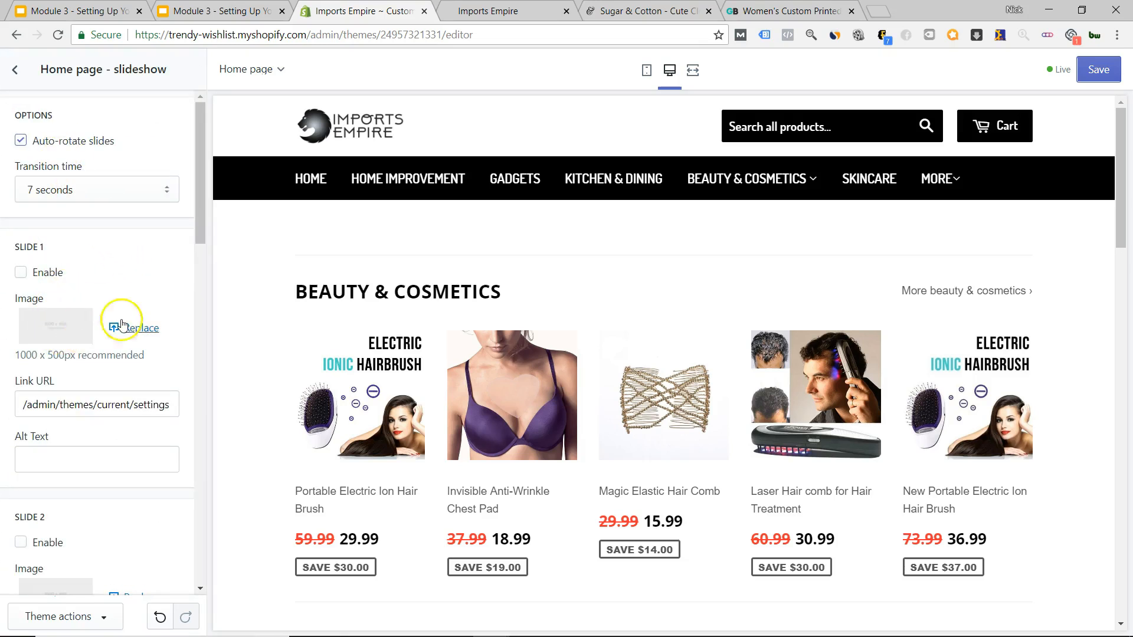
{"action": "left_click", "coordinate": [56, 341]}
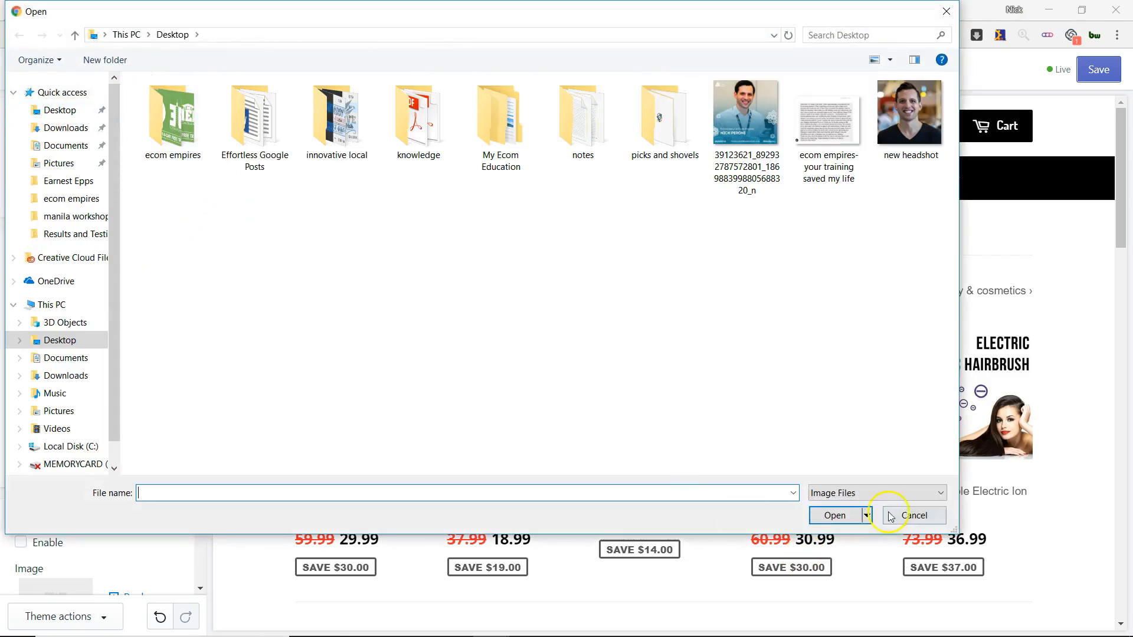
{"action": "left_click", "coordinate": [891, 517]}
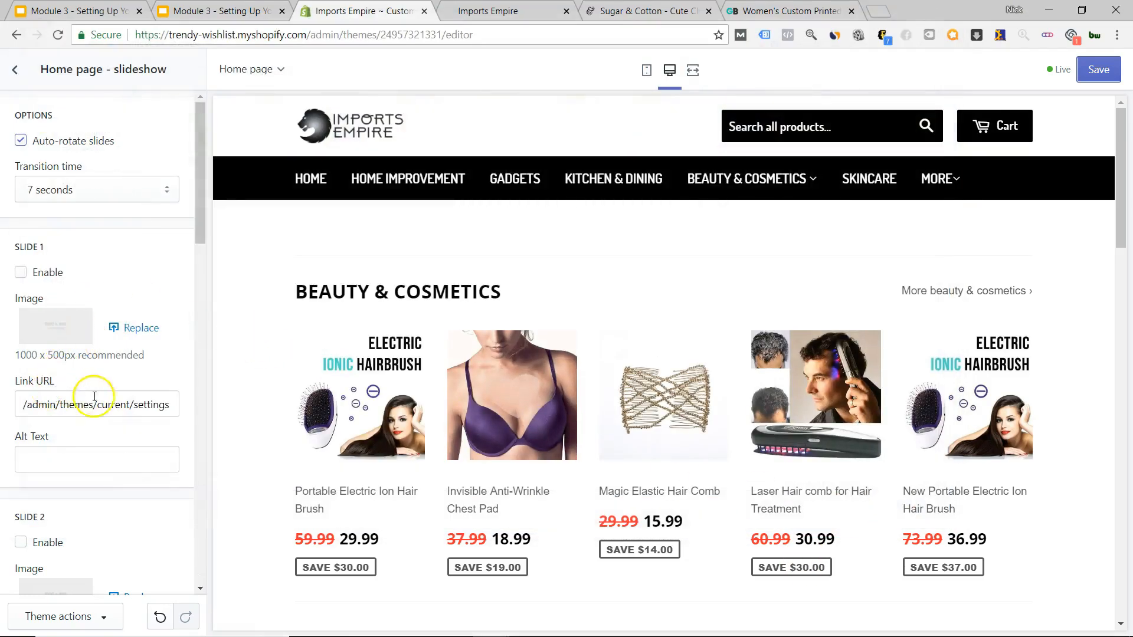
{"action": "scroll", "coordinate": [95, 396], "scroll_direction": "down", "scroll_amount": 4}
{"action": "scroll", "coordinate": [119, 290], "scroll_direction": "up", "scroll_amount": 3}
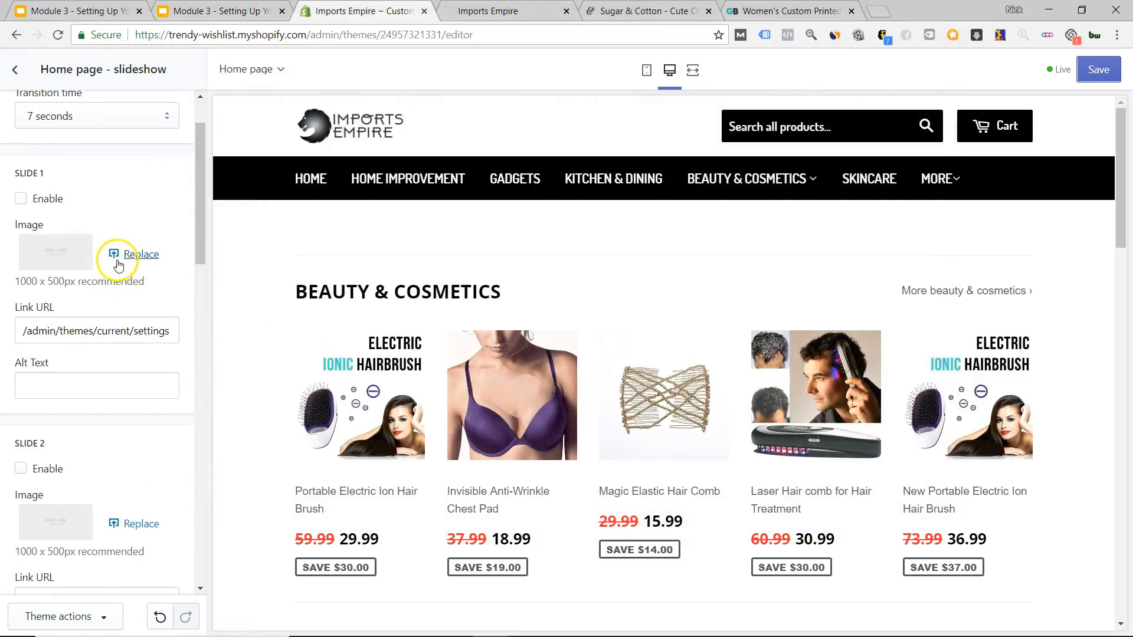
{"action": "left_click", "coordinate": [141, 253]}
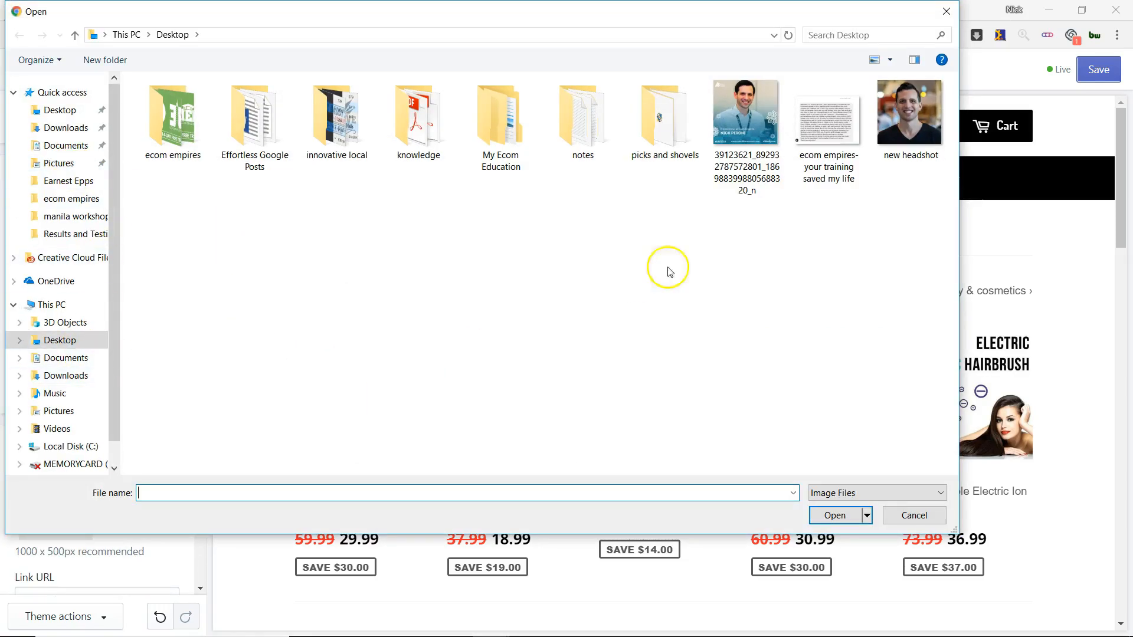
{"action": "left_click", "coordinate": [917, 522]}
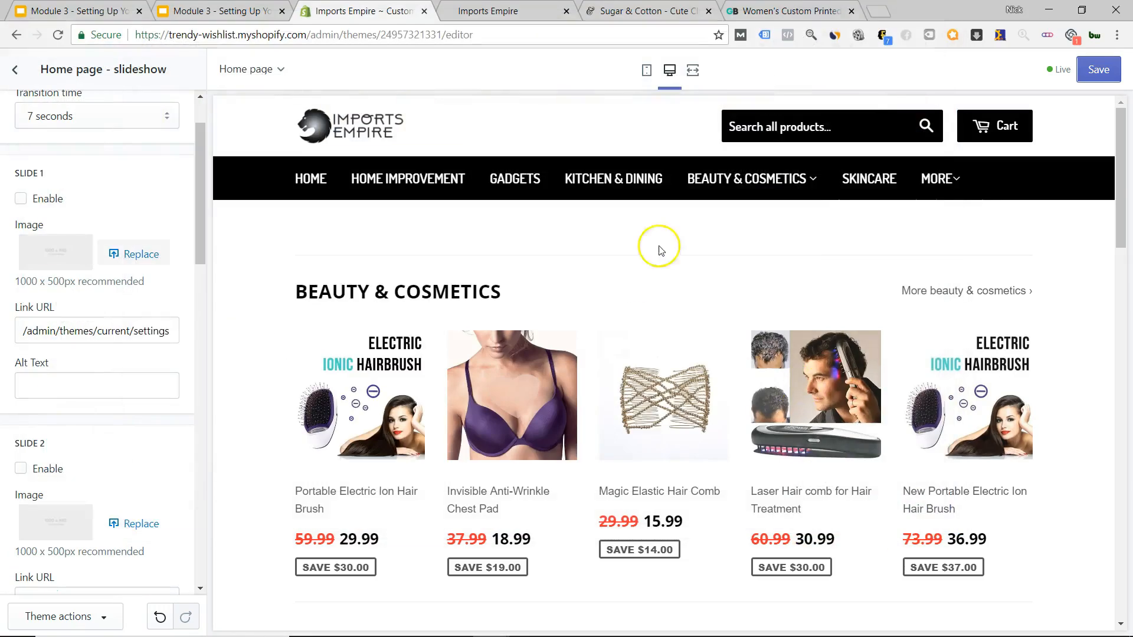
{"action": "scroll", "coordinate": [83, 259], "scroll_direction": "down", "scroll_amount": 14}
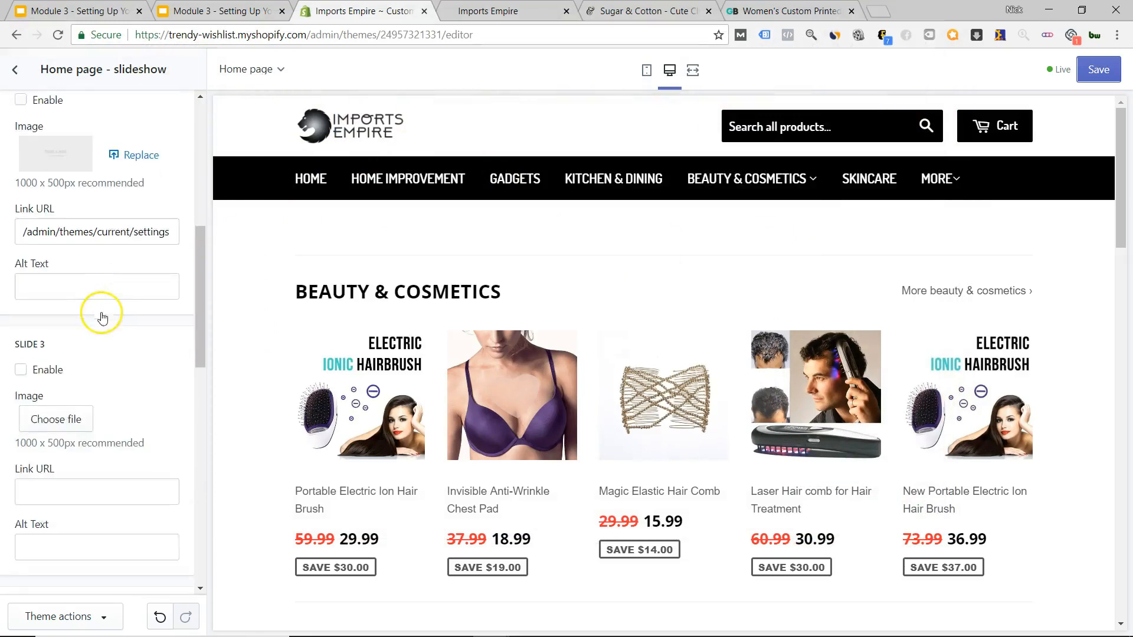
{"action": "scroll", "coordinate": [123, 362], "scroll_direction": "down", "scroll_amount": 6}
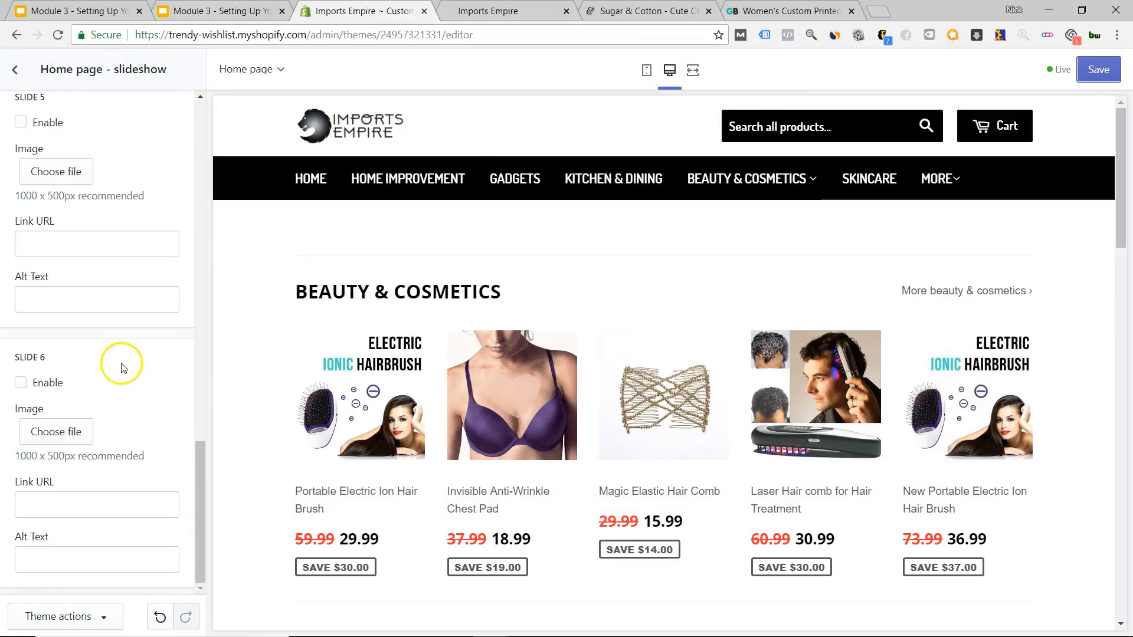
{"action": "scroll", "coordinate": [114, 366], "scroll_direction": "up", "scroll_amount": 20}
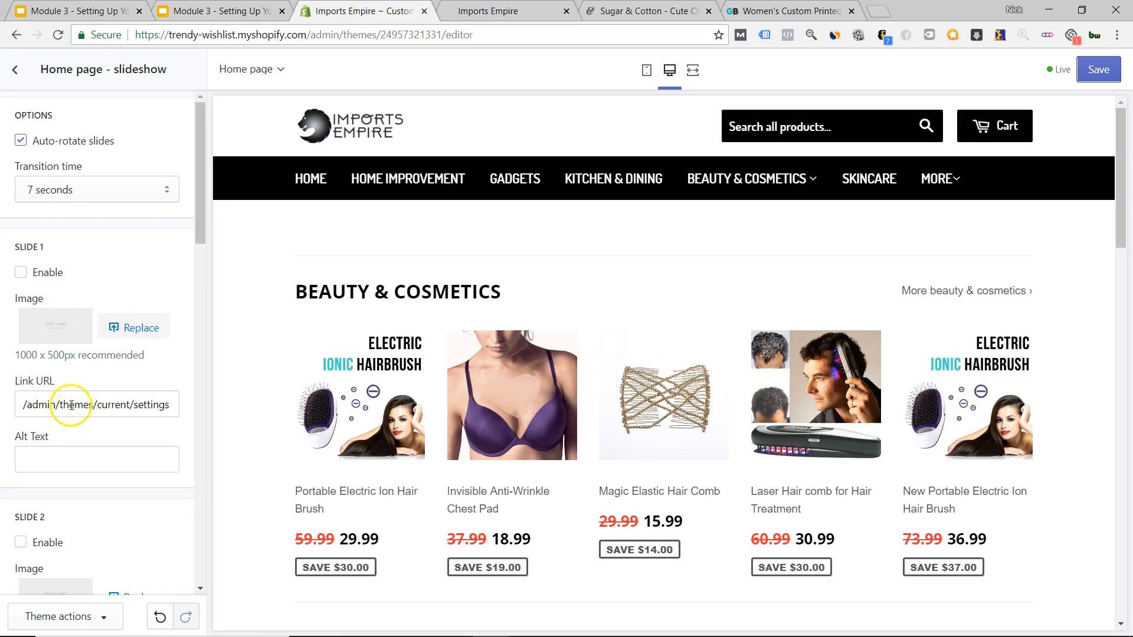
Upload the case study alcove cantina image from innovative local as Slide 1's picture.
{"action": "left_click", "coordinate": [144, 328]}
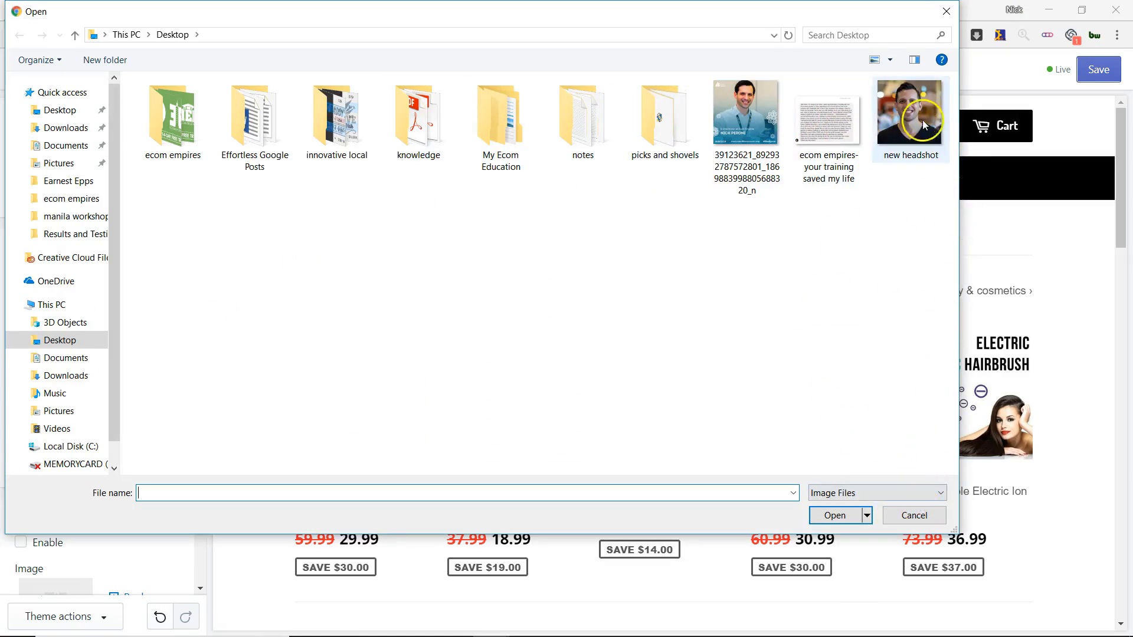
{"action": "double_click", "coordinate": [345, 123]}
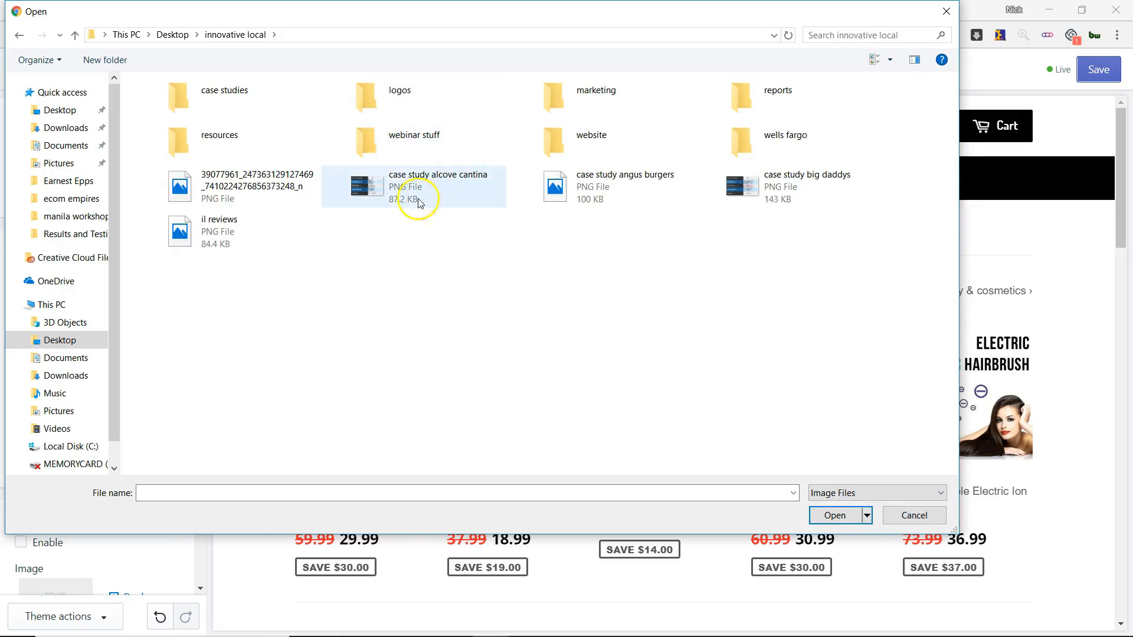
{"action": "double_click", "coordinate": [419, 203]}
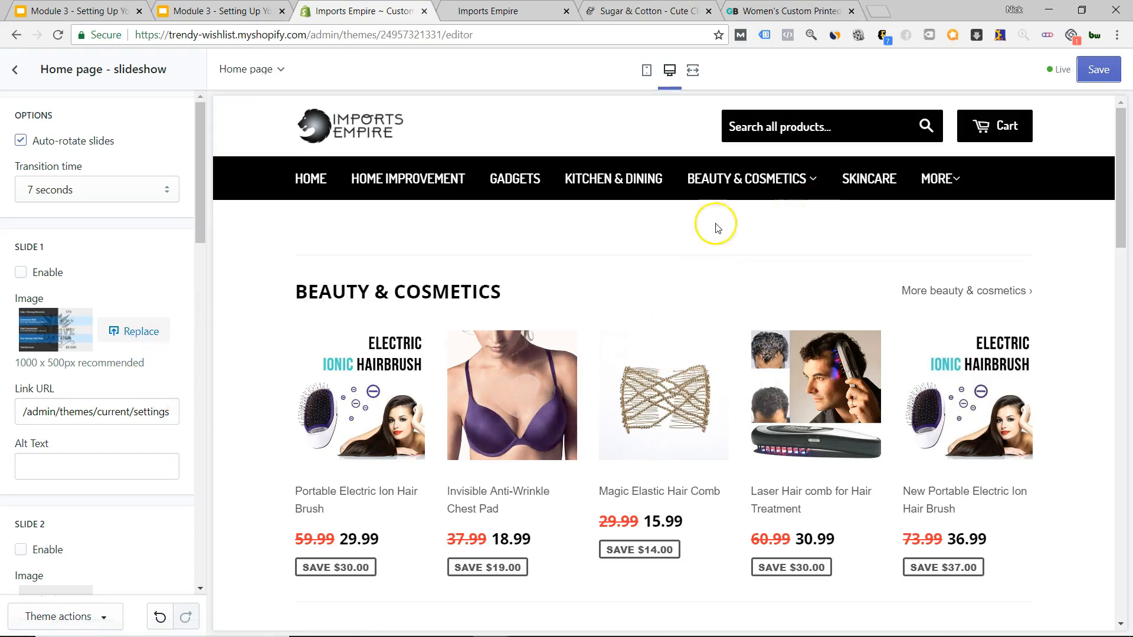
{"action": "scroll", "coordinate": [696, 239], "scroll_direction": "down", "scroll_amount": 5}
{"action": "scroll", "coordinate": [667, 269], "scroll_direction": "down", "scroll_amount": 10}
{"action": "scroll", "coordinate": [667, 268], "scroll_direction": "down", "scroll_amount": 5}
{"action": "scroll", "coordinate": [665, 266], "scroll_direction": "up", "scroll_amount": 20}
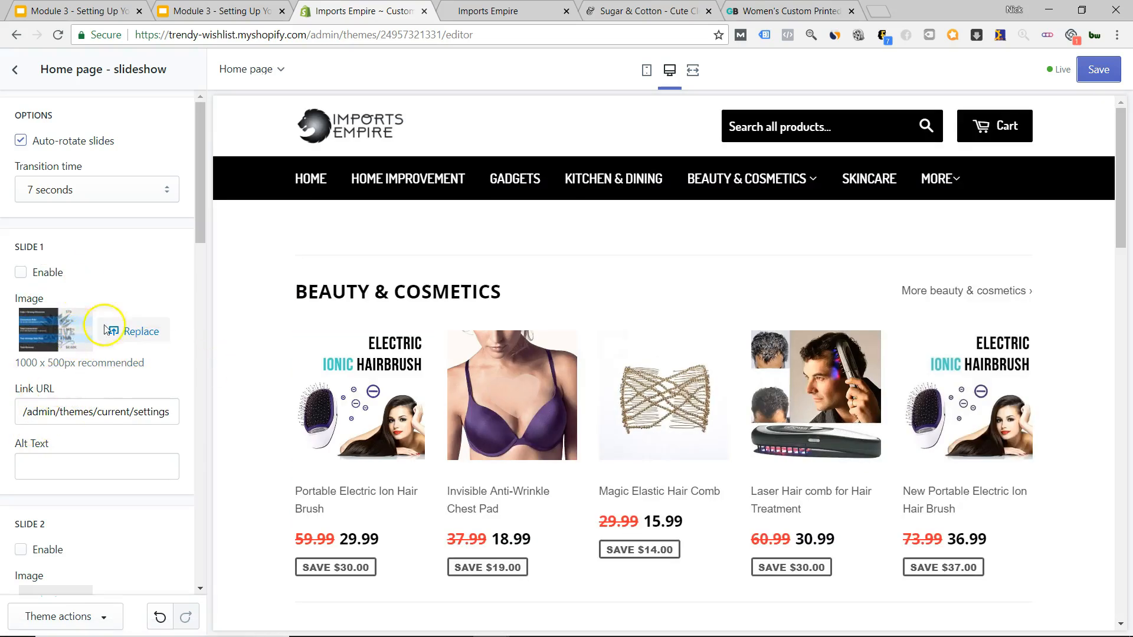
Recheck the slideshow and section order settings, ending on the main settings list.
{"action": "left_click", "coordinate": [16, 71]}
{"action": "left_click", "coordinate": [142, 276]}
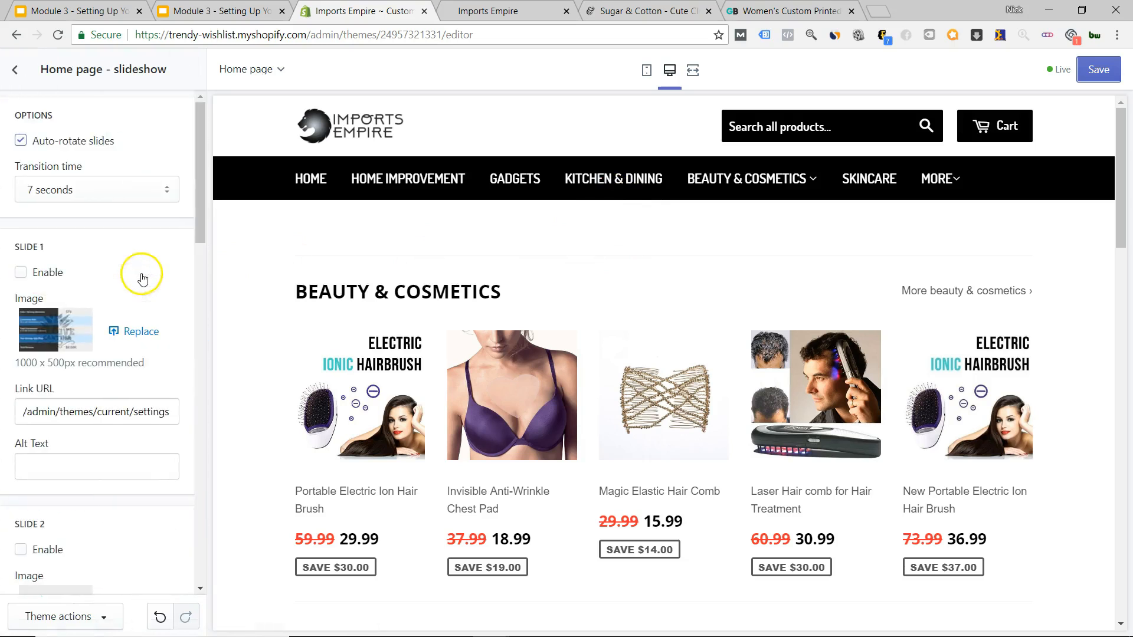
{"action": "left_click", "coordinate": [15, 71]}
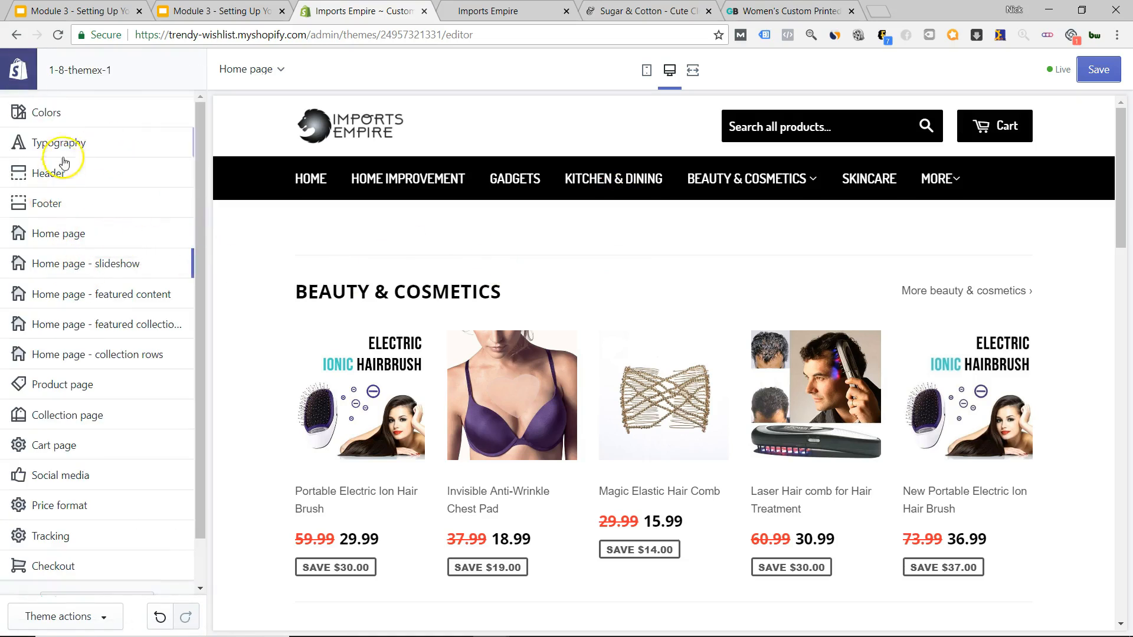
{"action": "left_click", "coordinate": [79, 232]}
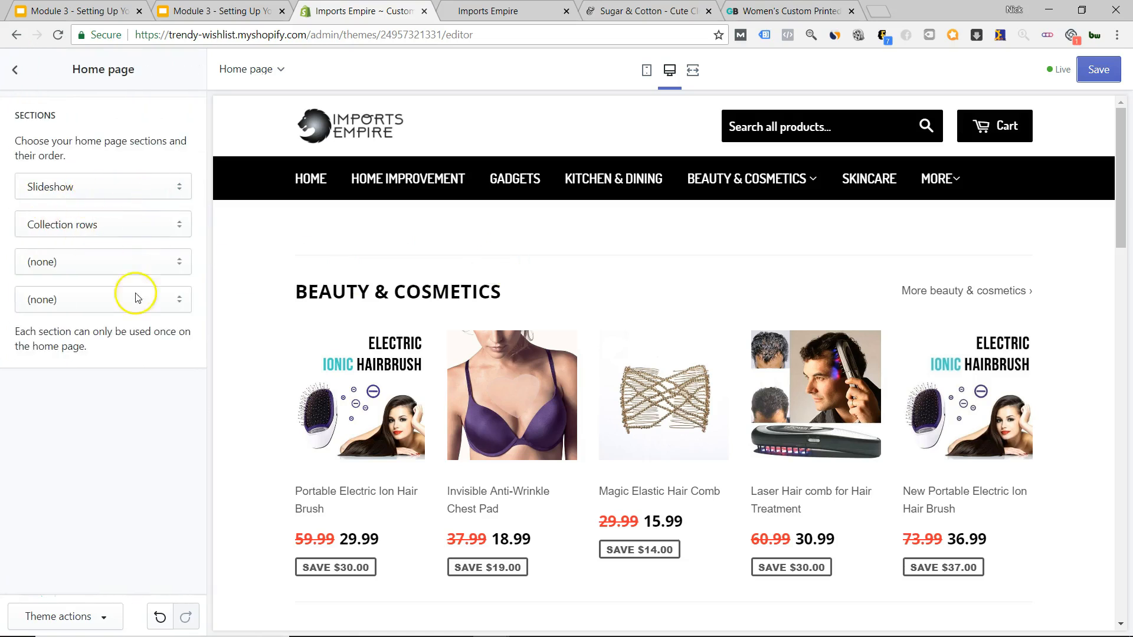
{"action": "left_click", "coordinate": [15, 70]}
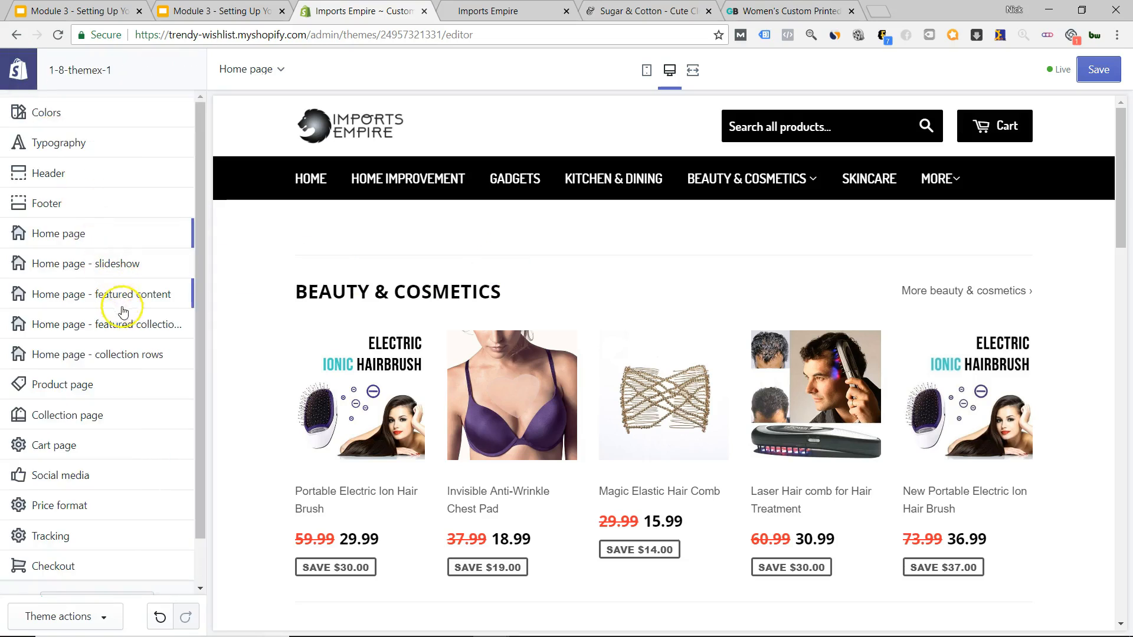
{"action": "left_click", "coordinate": [131, 359]}
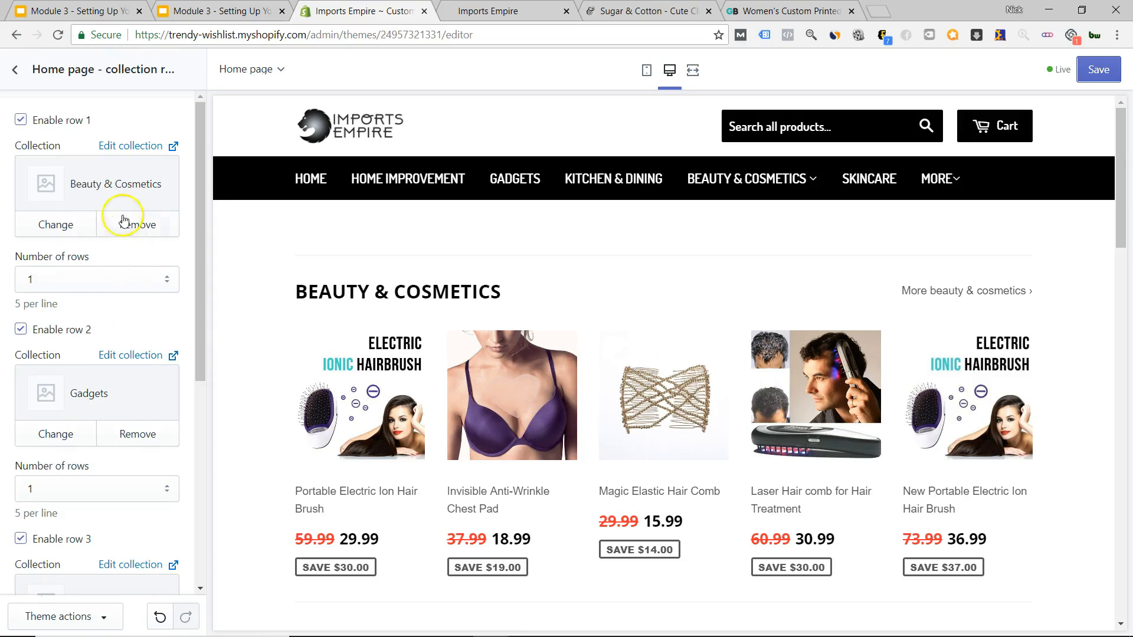
{"action": "scroll", "coordinate": [94, 194], "scroll_direction": "down", "scroll_amount": 6}
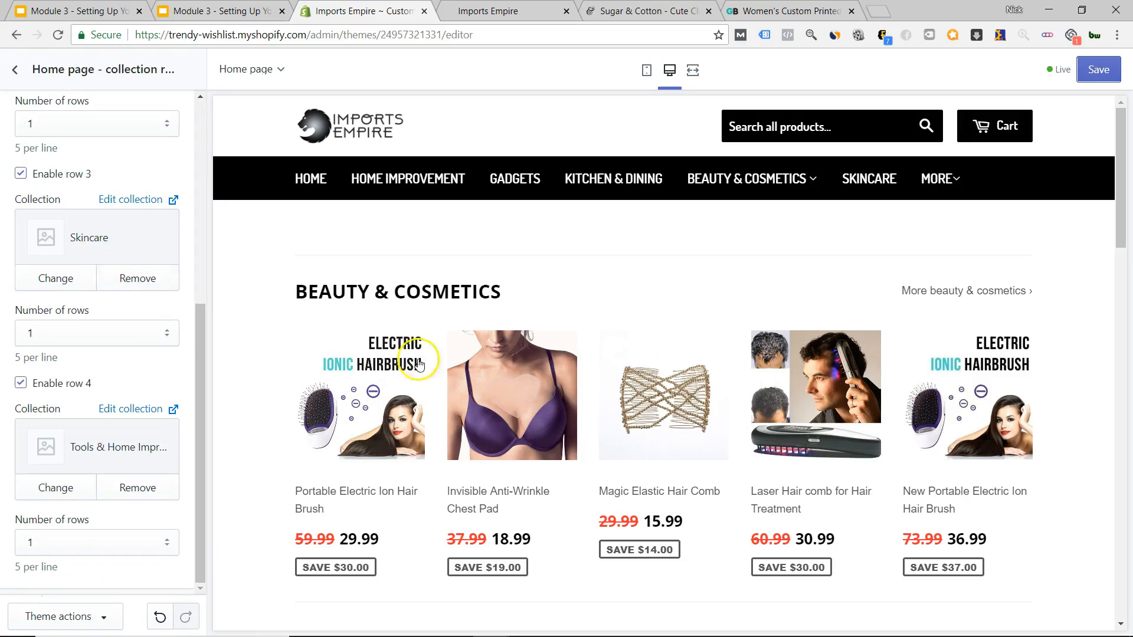
{"action": "scroll", "coordinate": [534, 444], "scroll_direction": "down", "scroll_amount": 15}
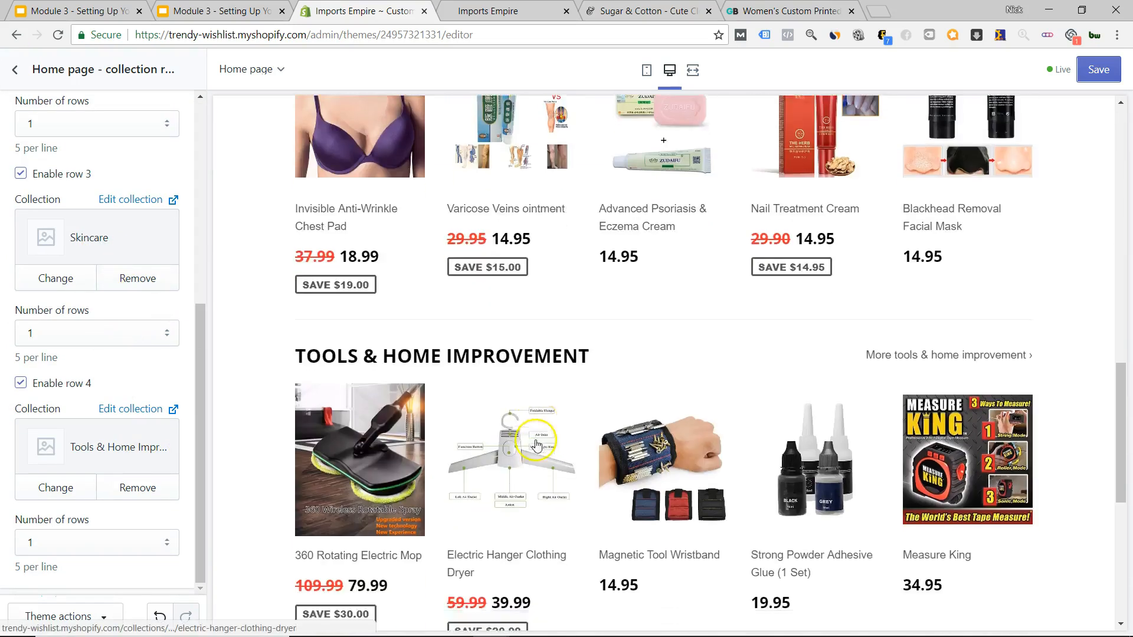
{"action": "scroll", "coordinate": [520, 413], "scroll_direction": "up", "scroll_amount": 12}
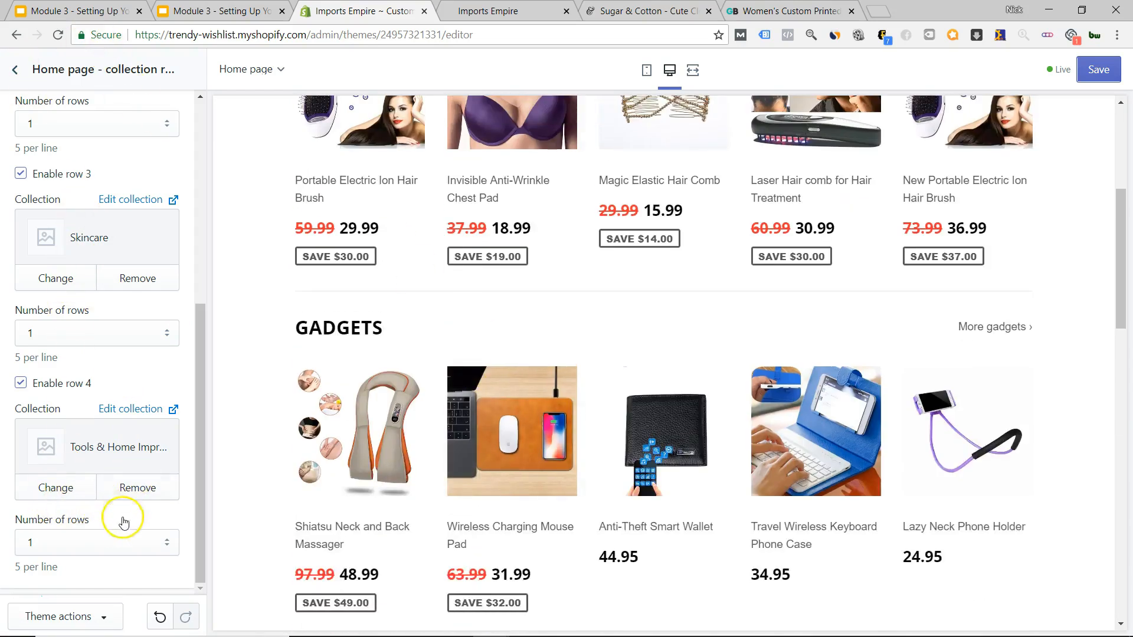
{"action": "scroll", "coordinate": [130, 524], "scroll_direction": "up", "scroll_amount": 8}
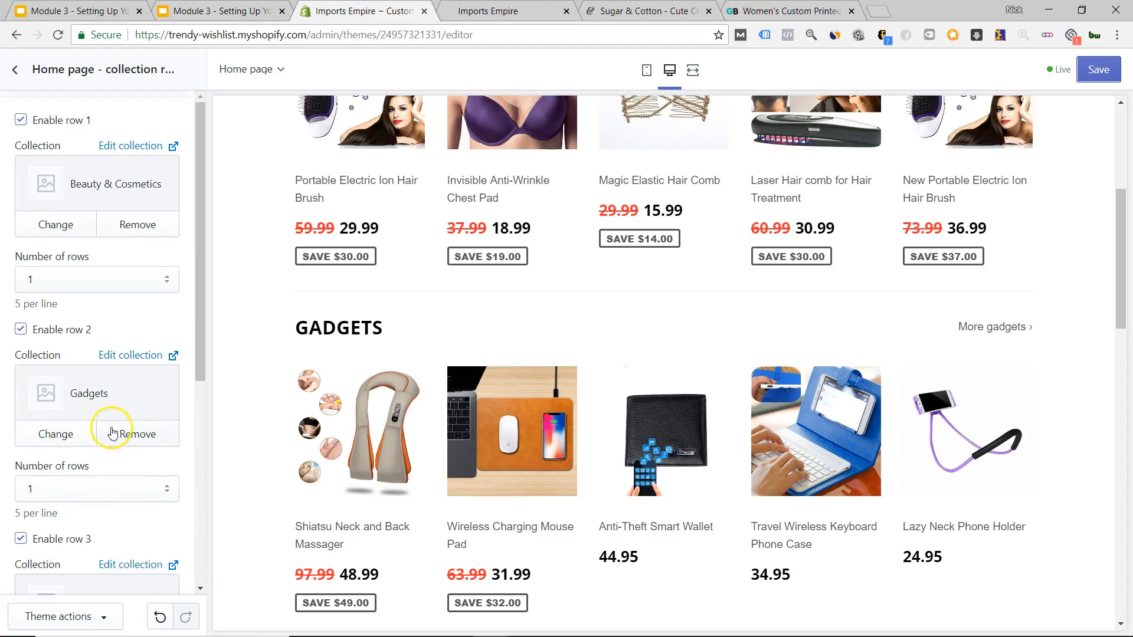
{"action": "left_click", "coordinate": [16, 69]}
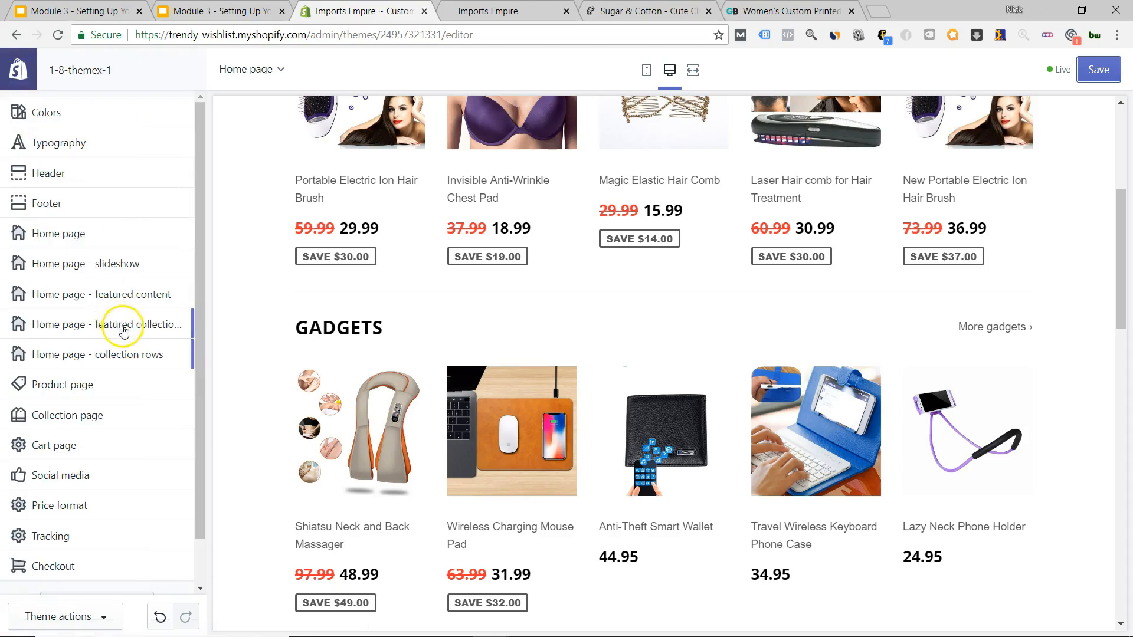
{"action": "left_click", "coordinate": [157, 324]}
{"action": "left_click", "coordinate": [15, 65]}
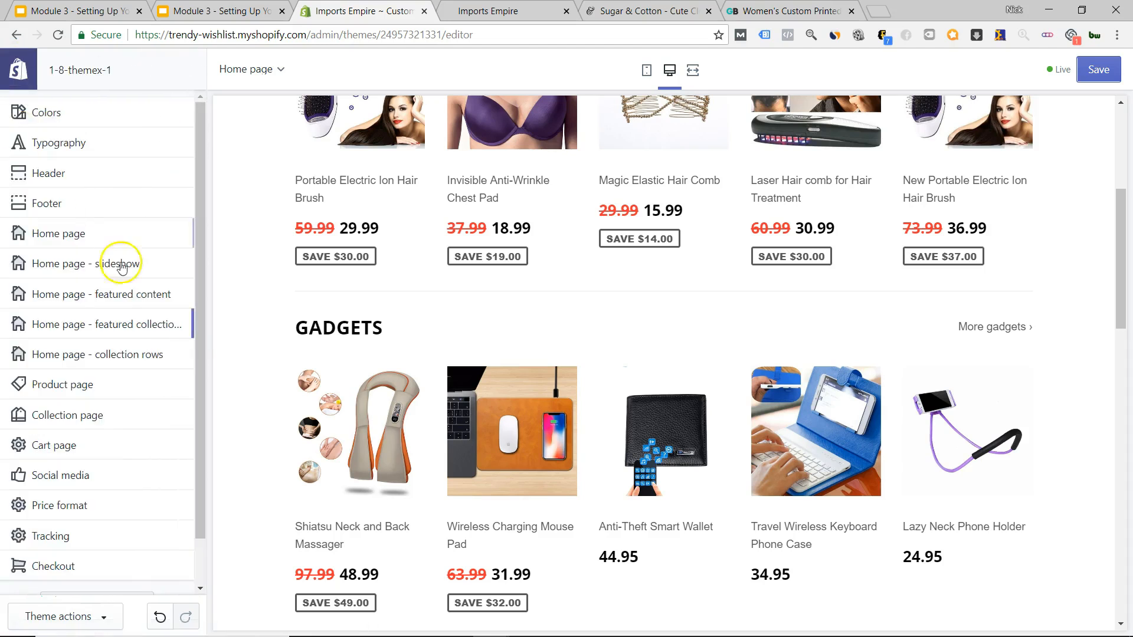
{"action": "left_click", "coordinate": [131, 291]}
{"action": "left_click", "coordinate": [100, 169]}
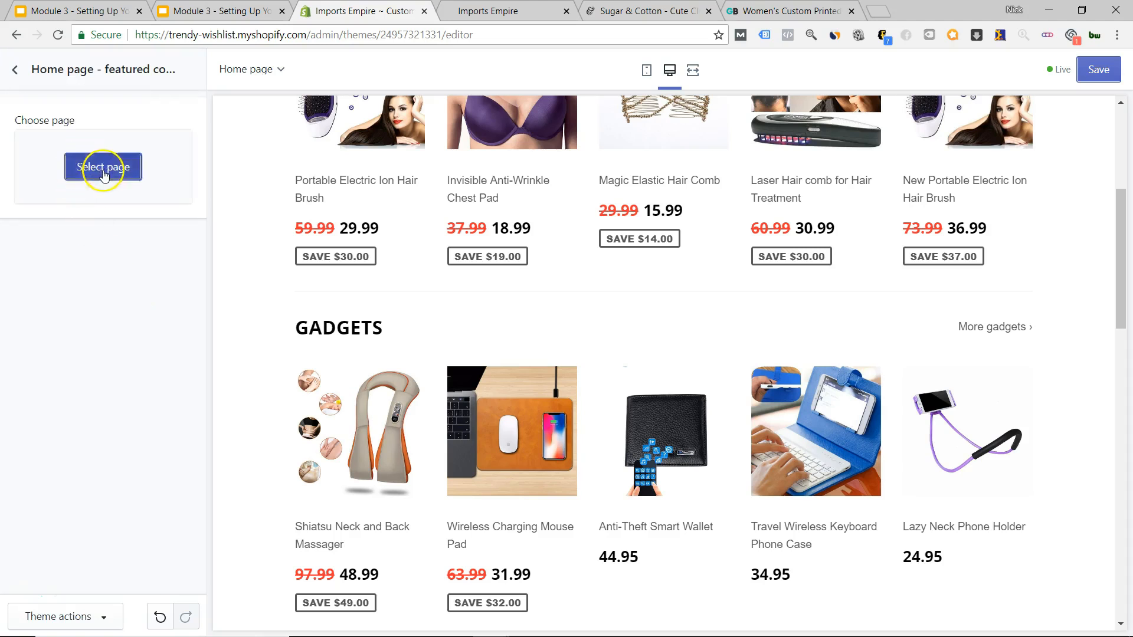
{"action": "left_click", "coordinate": [191, 70]}
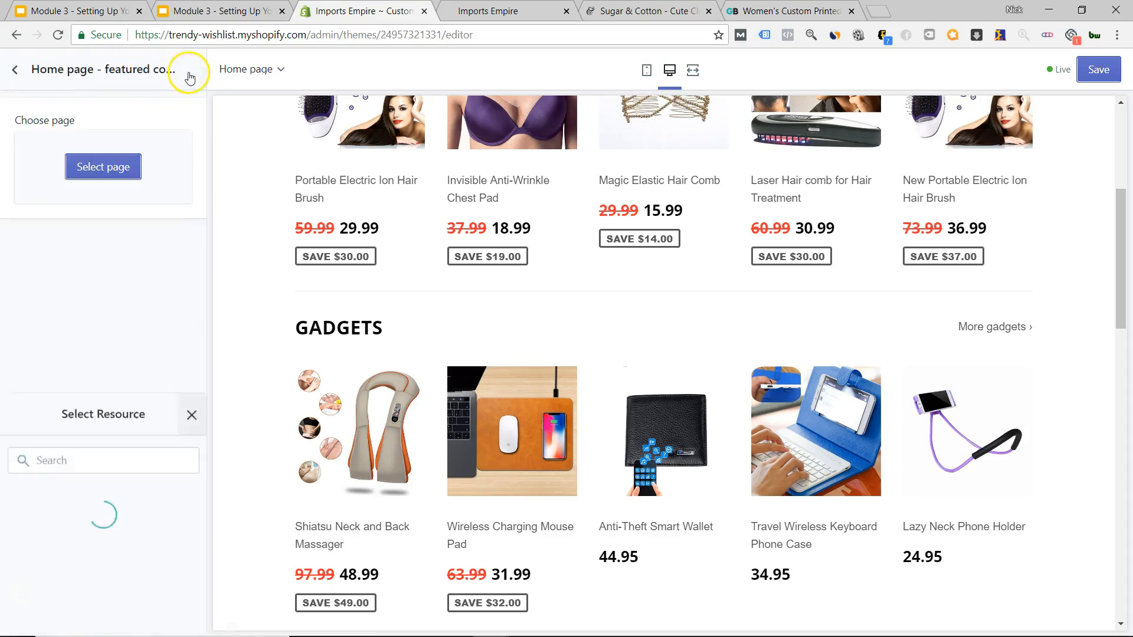
{"action": "left_click", "coordinate": [17, 71]}
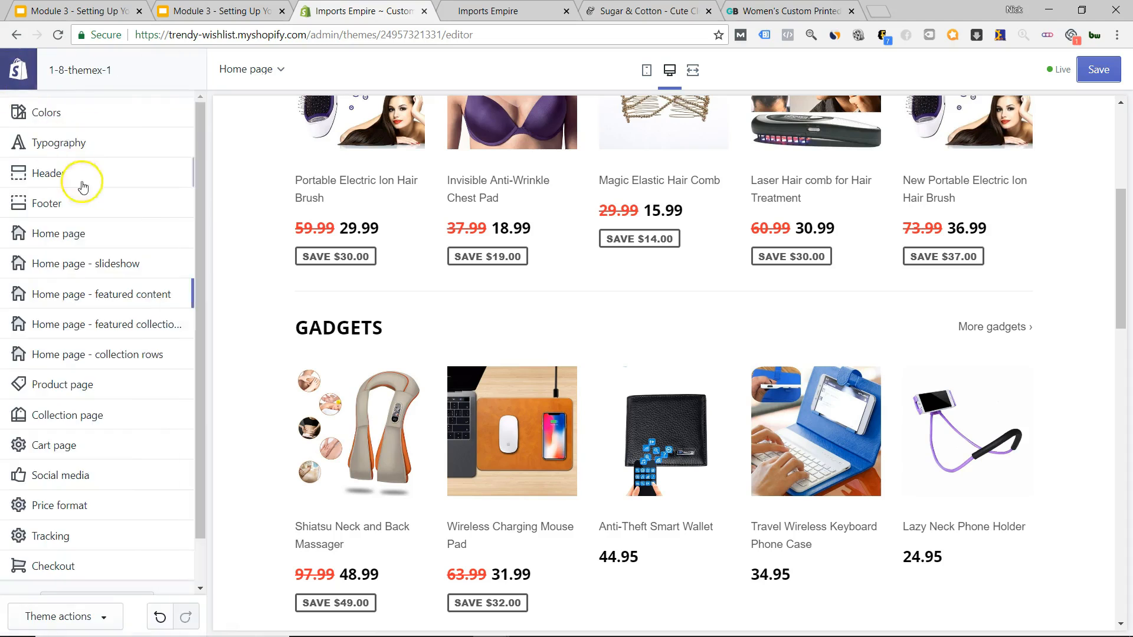
{"action": "left_click", "coordinate": [81, 229]}
Set the first home section to Featured collections and the third to Featured content.
{"action": "left_click", "coordinate": [101, 186]}
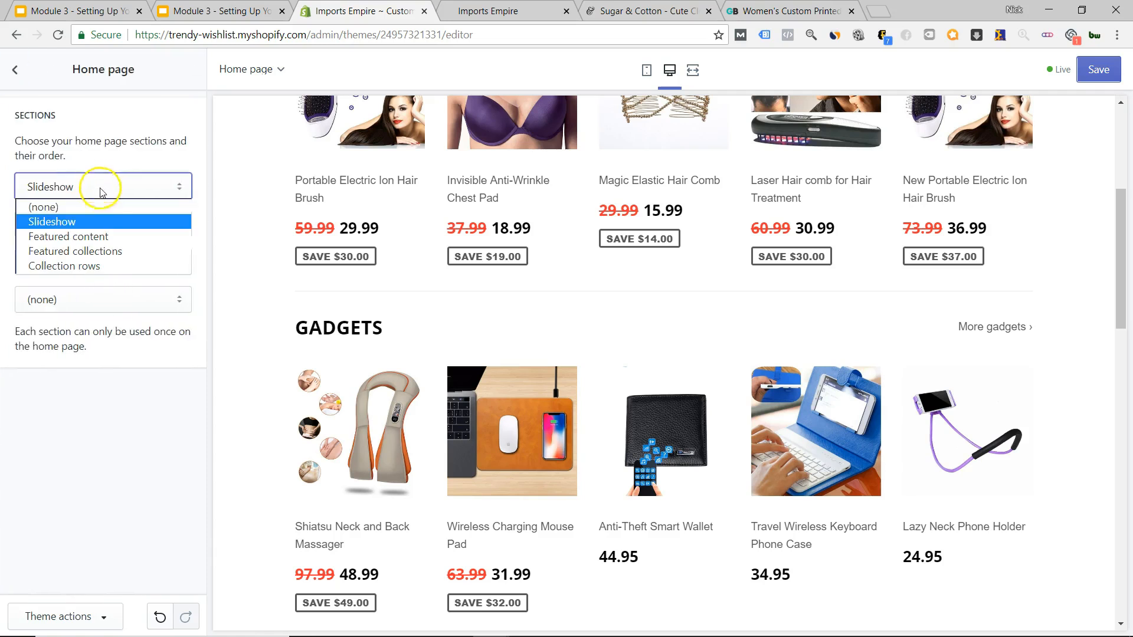
{"action": "left_click", "coordinate": [118, 251]}
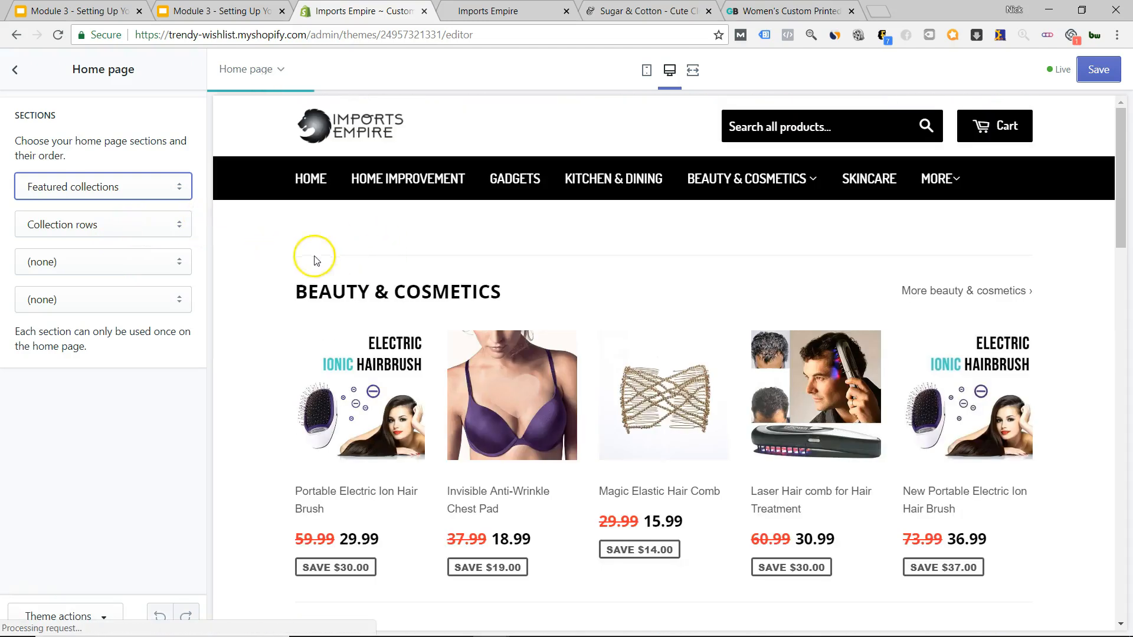
{"action": "left_click", "coordinate": [148, 196]}
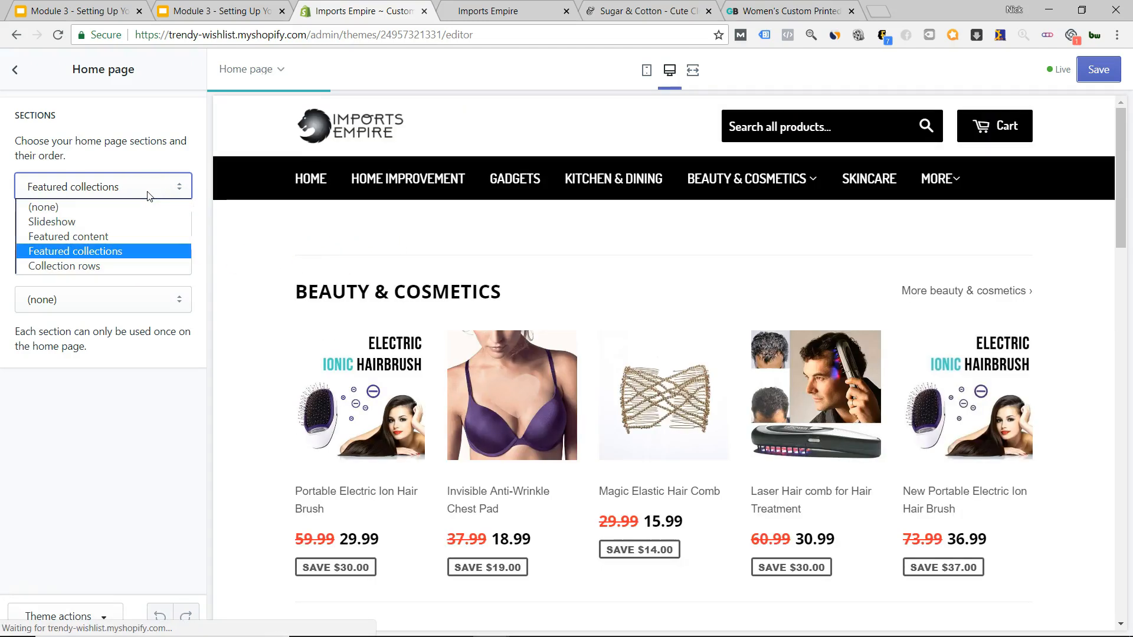
{"action": "left_click", "coordinate": [831, 364]}
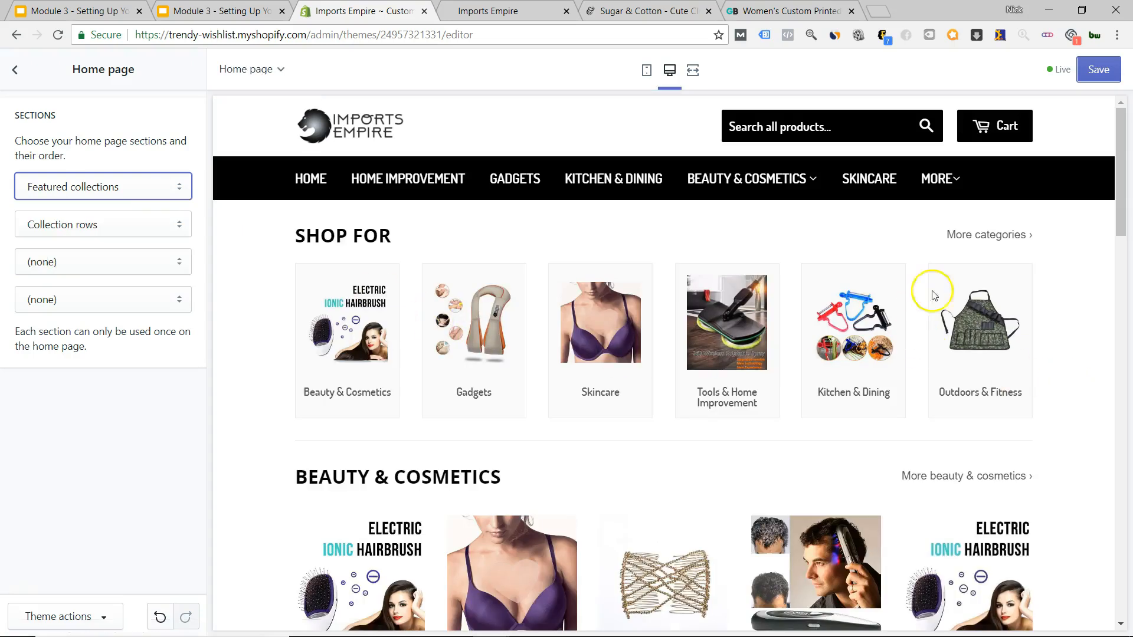
{"action": "left_click", "coordinate": [115, 267]}
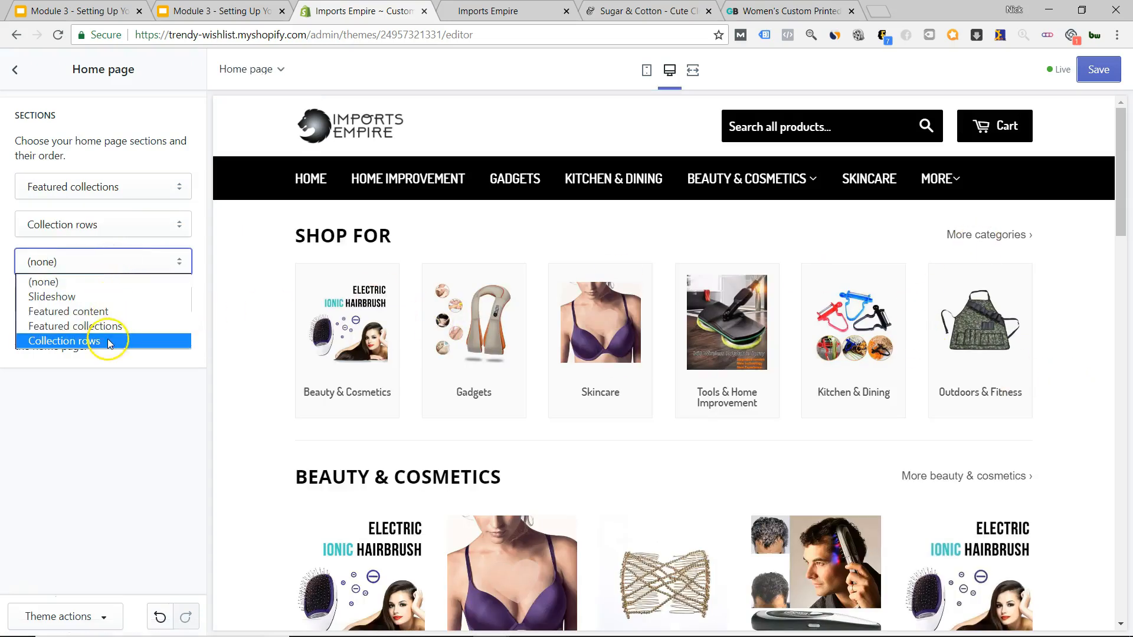
{"action": "left_click", "coordinate": [107, 312]}
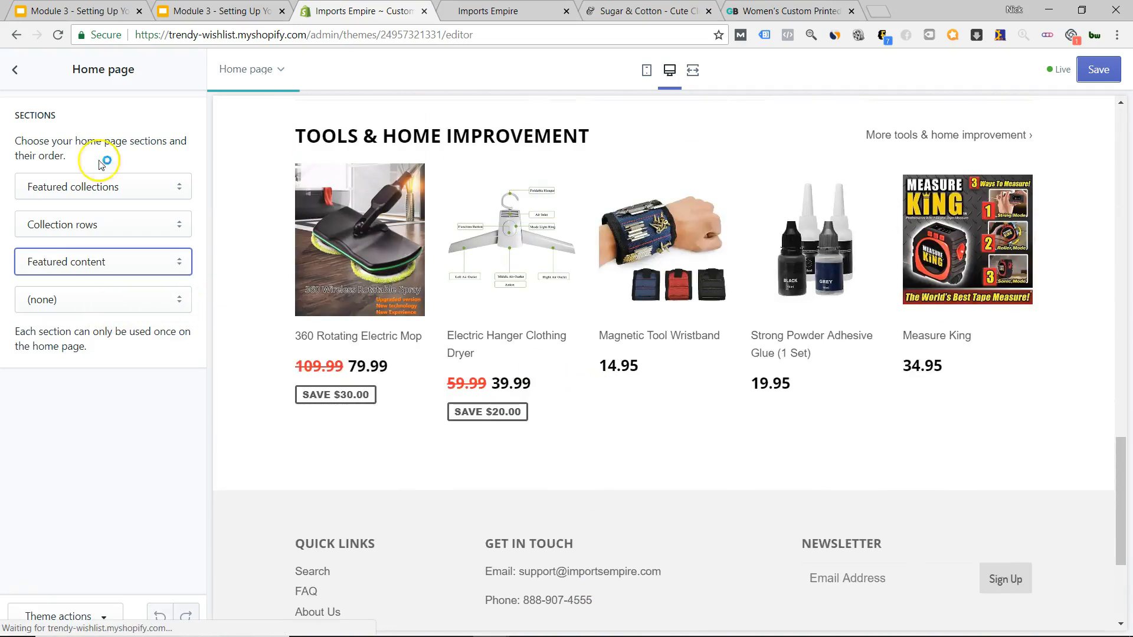
Point the home page featured content section at the Why Buy From Us? page.
{"action": "left_click", "coordinate": [15, 70]}
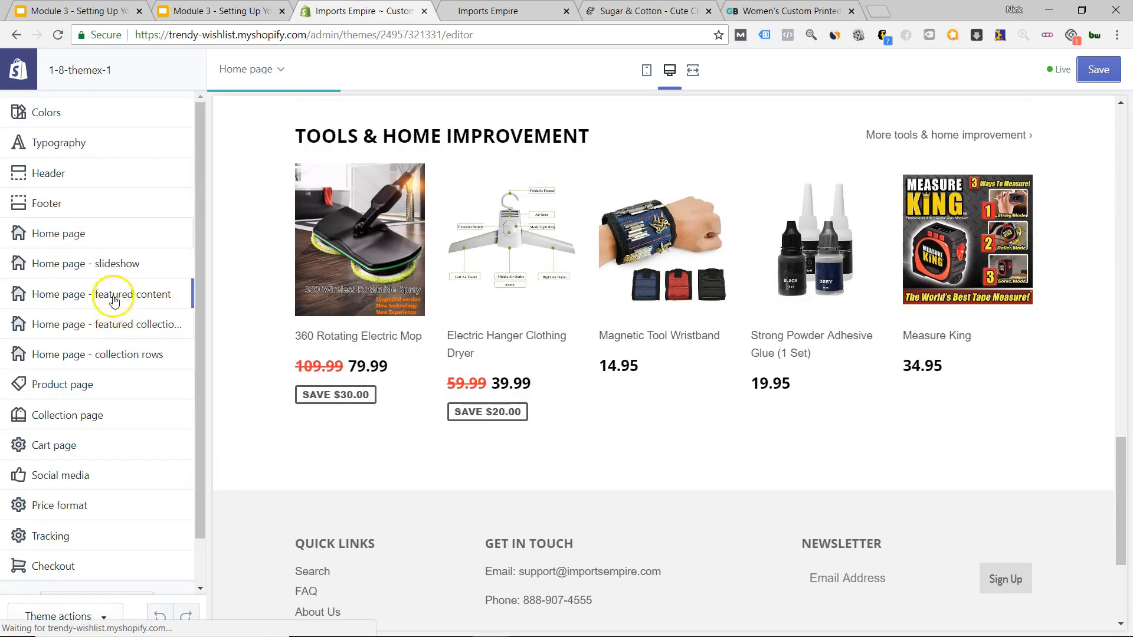
{"action": "left_click", "coordinate": [110, 294]}
{"action": "left_click", "coordinate": [89, 171]}
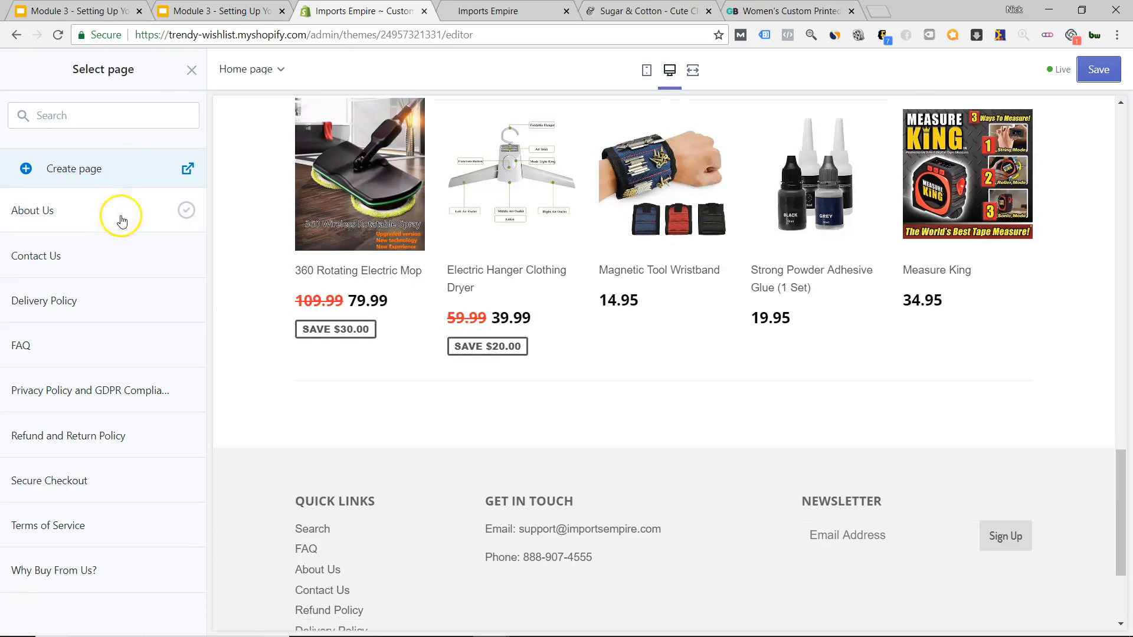
{"action": "left_click", "coordinate": [97, 219]}
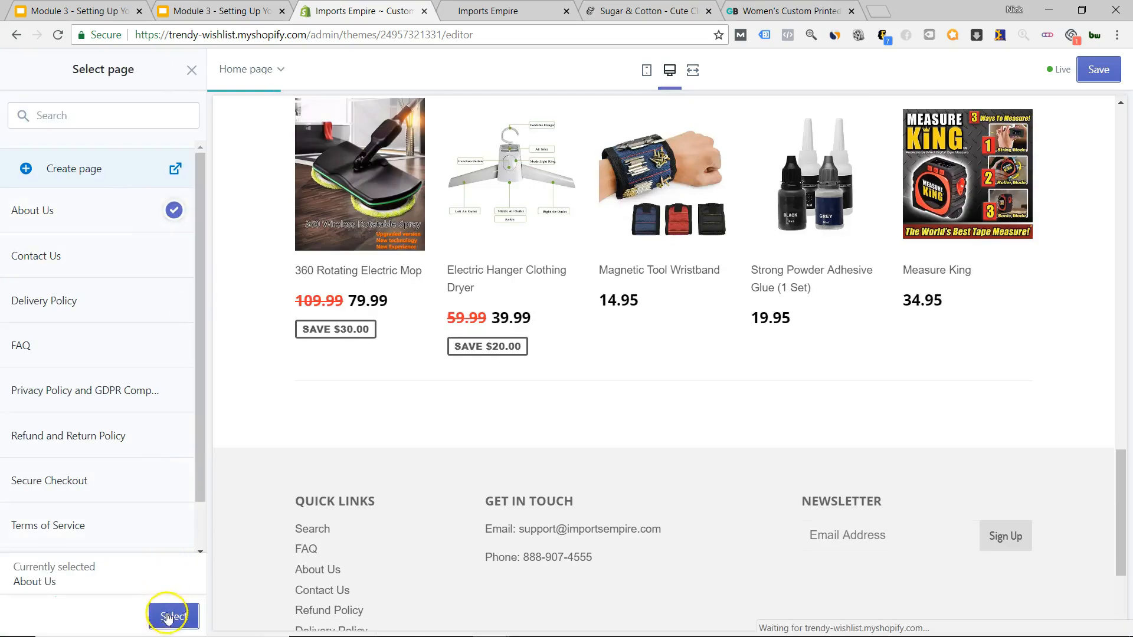
{"action": "scroll", "coordinate": [106, 224], "scroll_direction": "down", "scroll_amount": 1}
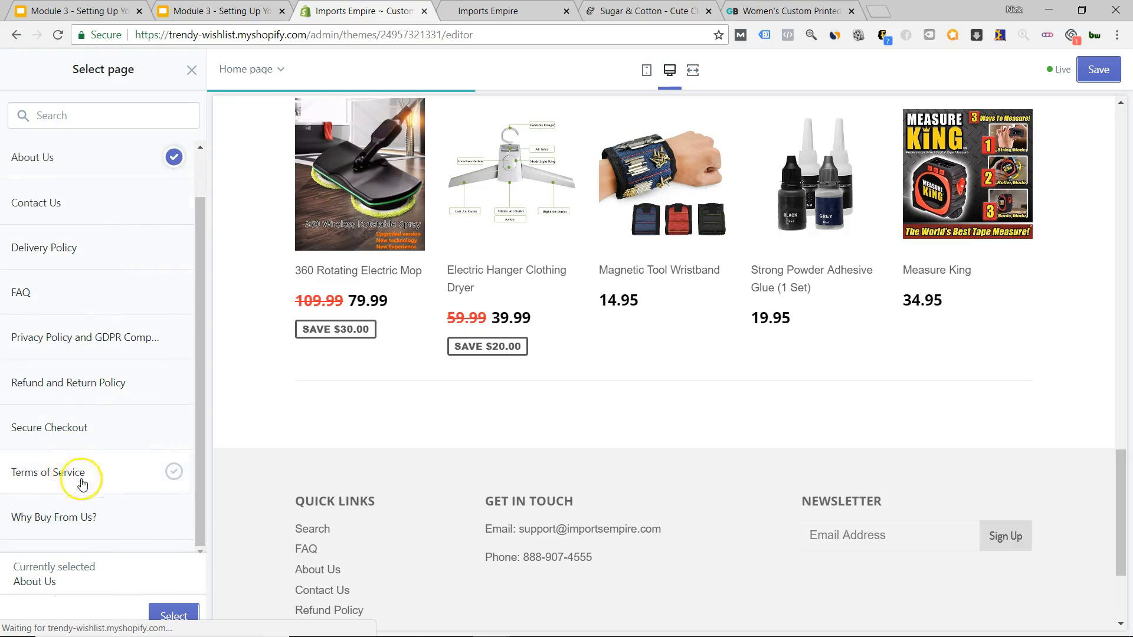
{"action": "left_click", "coordinate": [93, 519]}
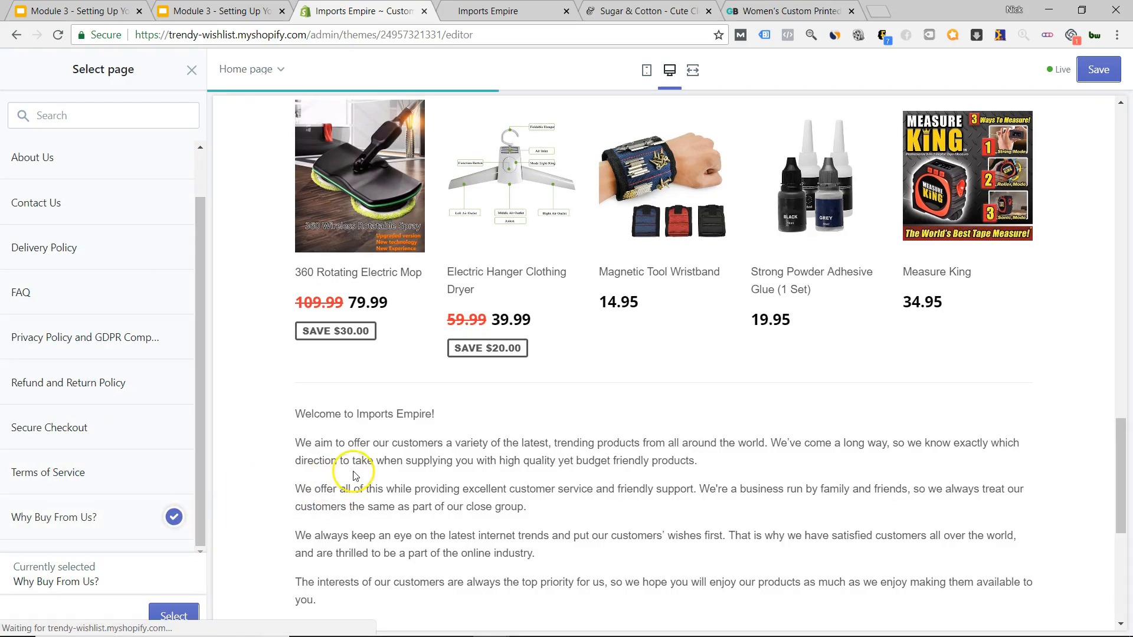
{"action": "left_click", "coordinate": [174, 615]}
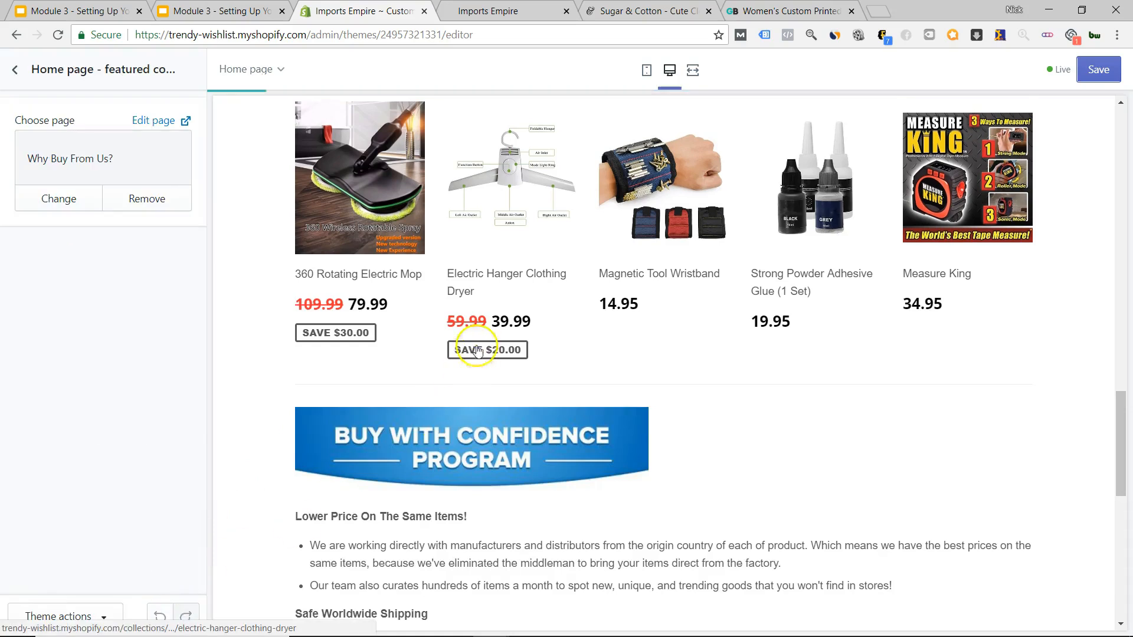
Scroll the preview to check the Buy With Confidence content, then return to the section list.
{"action": "scroll", "coordinate": [513, 326], "scroll_direction": "down", "scroll_amount": 10}
{"action": "scroll", "coordinate": [505, 328], "scroll_direction": "up", "scroll_amount": 15}
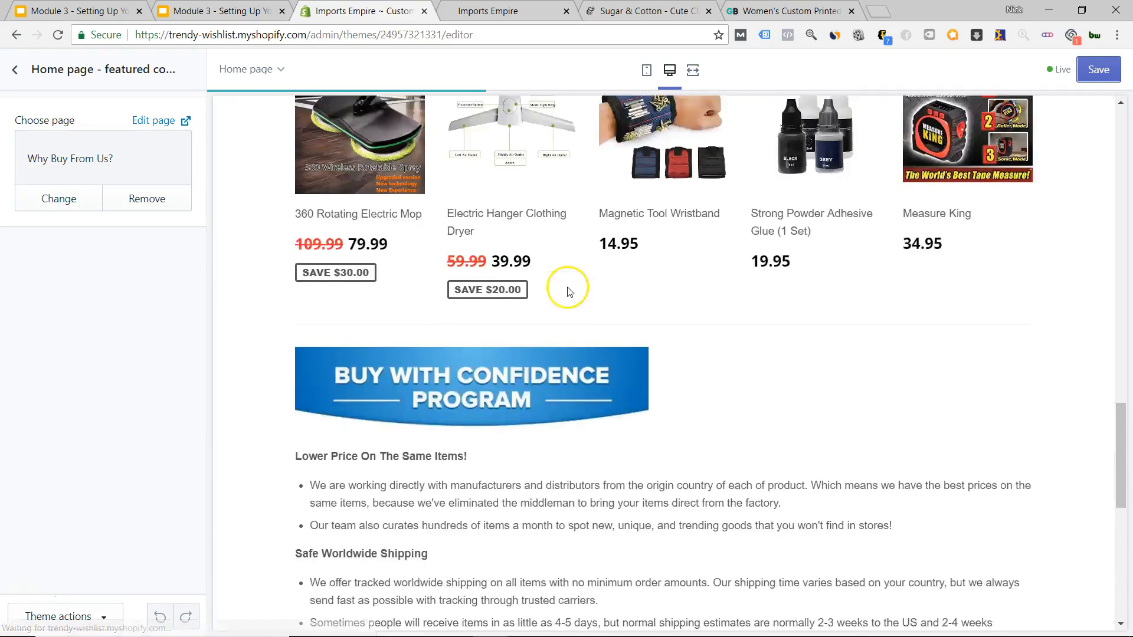
{"action": "scroll", "coordinate": [564, 286], "scroll_direction": "up", "scroll_amount": 6}
{"action": "scroll", "coordinate": [565, 296], "scroll_direction": "down", "scroll_amount": 17}
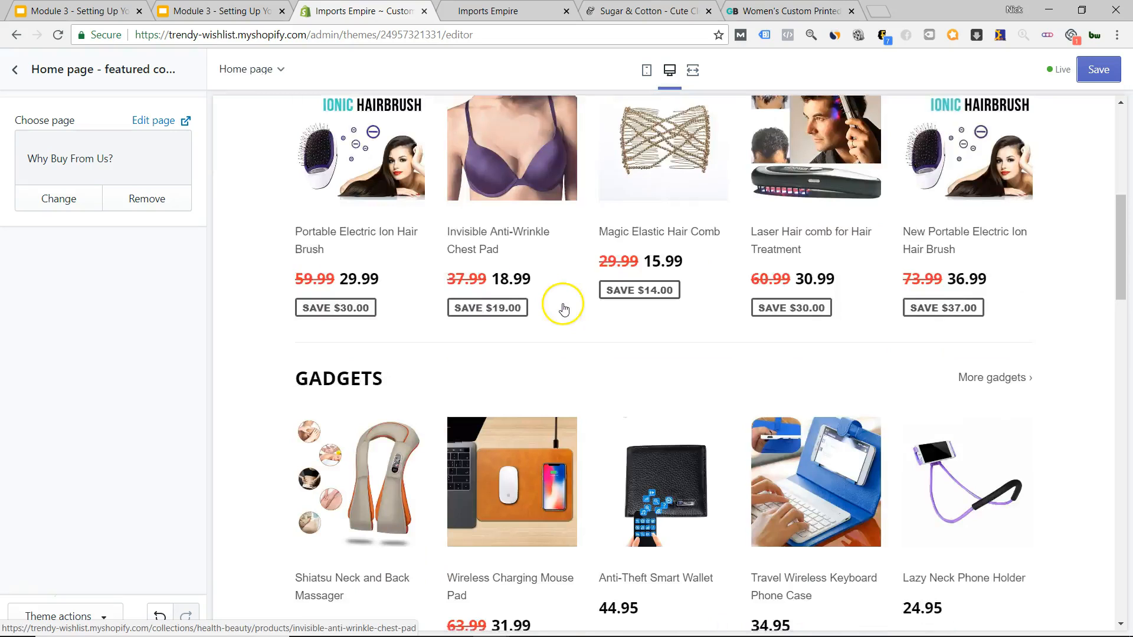
{"action": "scroll", "coordinate": [565, 303], "scroll_direction": "down", "scroll_amount": 10}
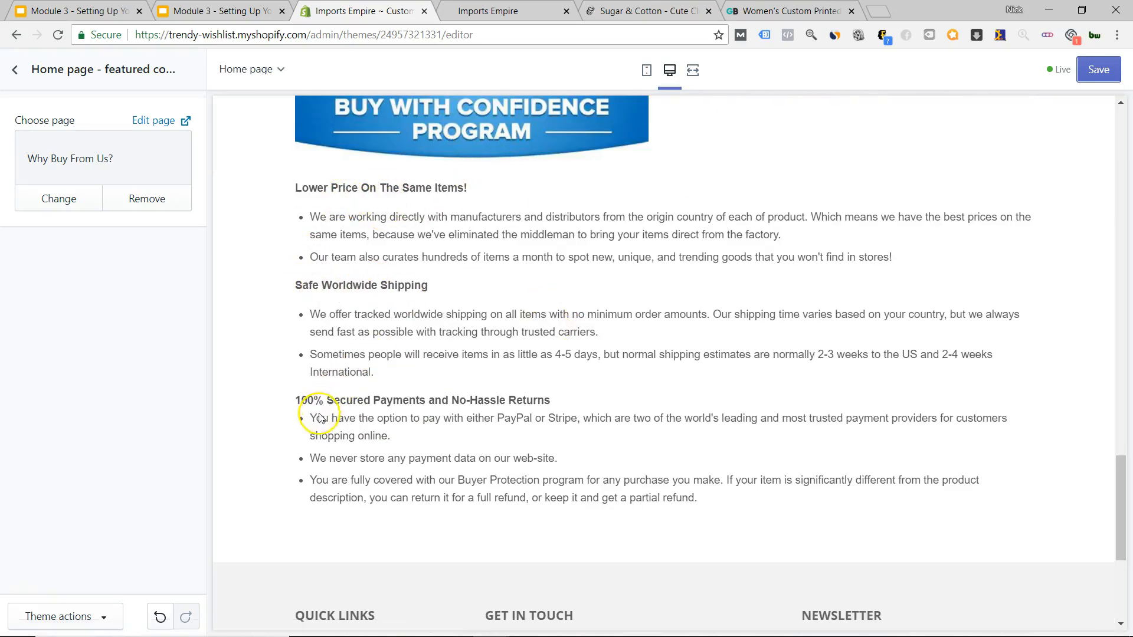
{"action": "scroll", "coordinate": [549, 369], "scroll_direction": "down", "scroll_amount": 4}
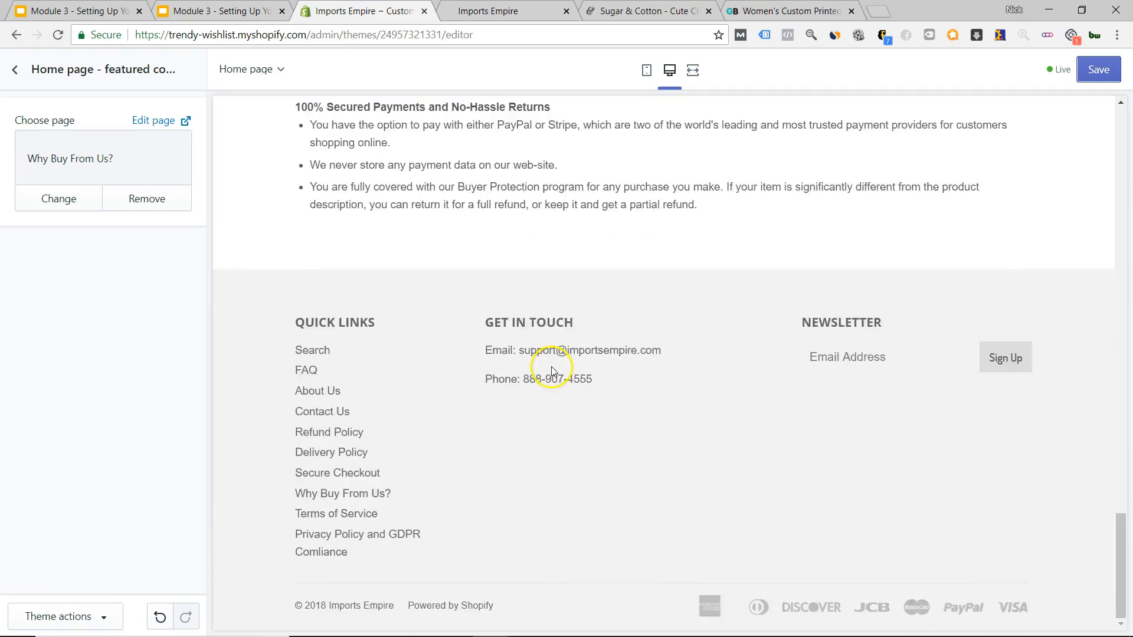
{"action": "scroll", "coordinate": [551, 367], "scroll_direction": "up", "scroll_amount": 20}
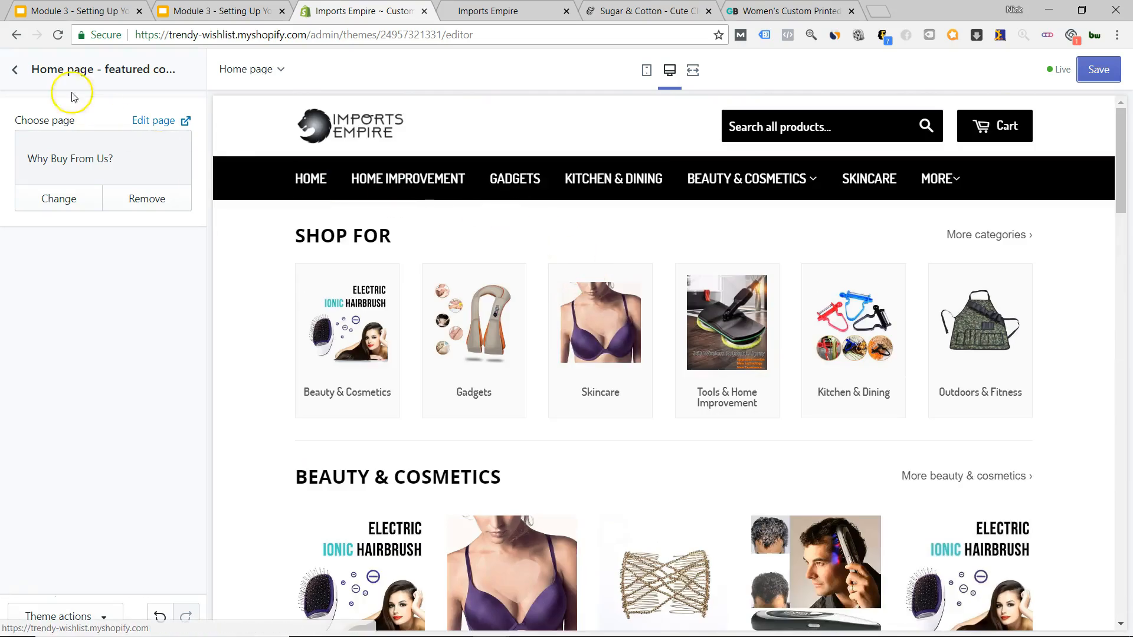
{"action": "left_click", "coordinate": [16, 70]}
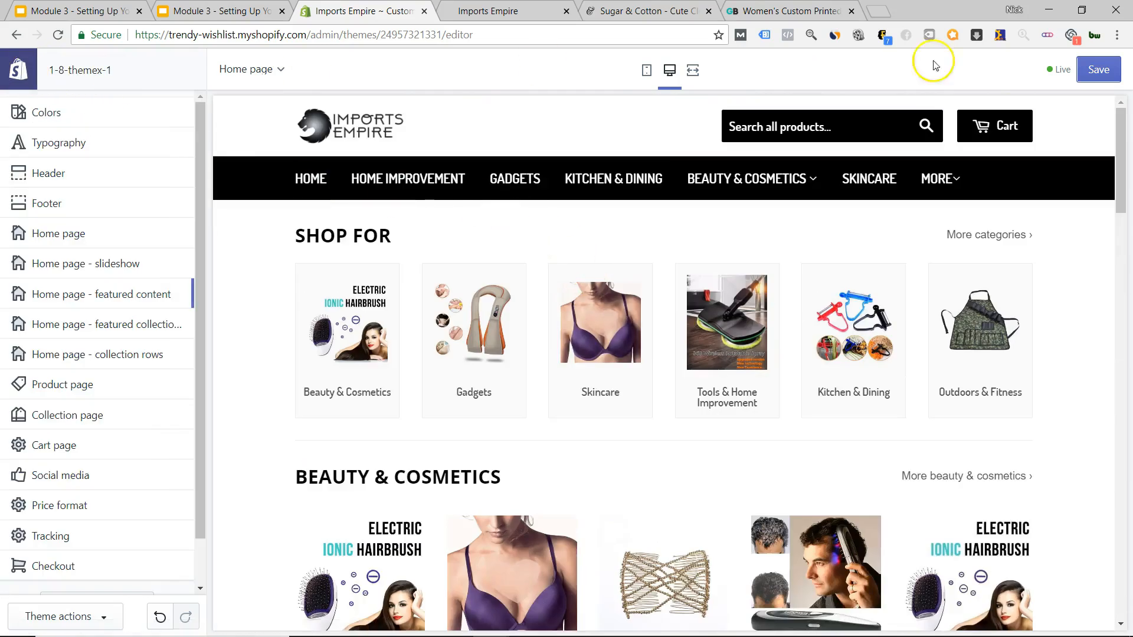
Save the theme, then preview the home page in mobile and back in desktop layout.
{"action": "left_click", "coordinate": [1097, 81]}
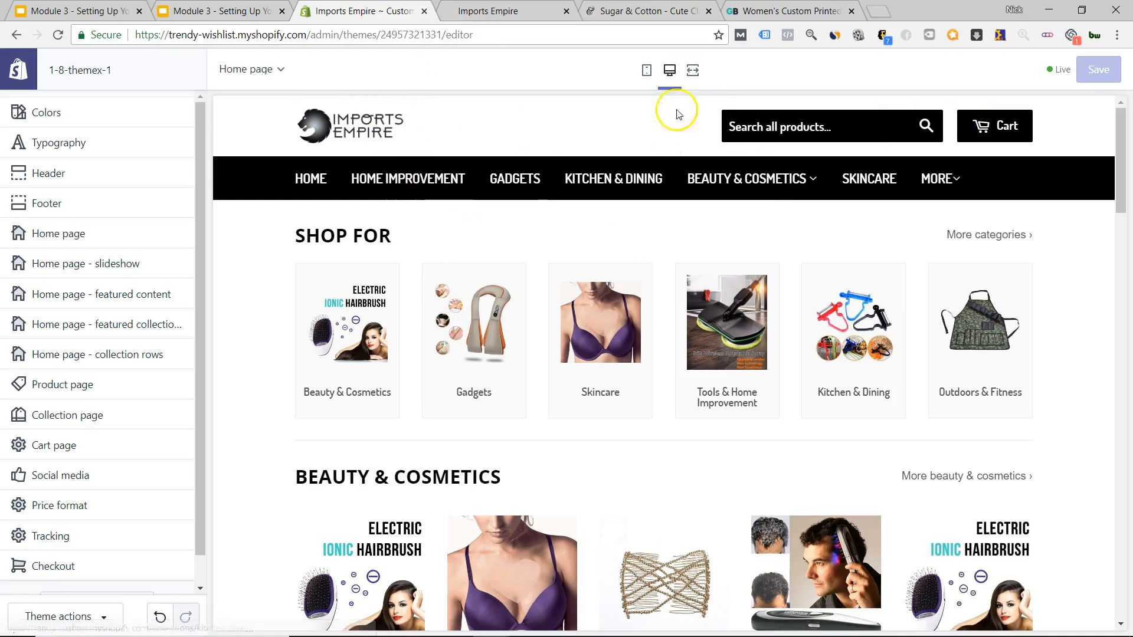
{"action": "left_click", "coordinate": [646, 70]}
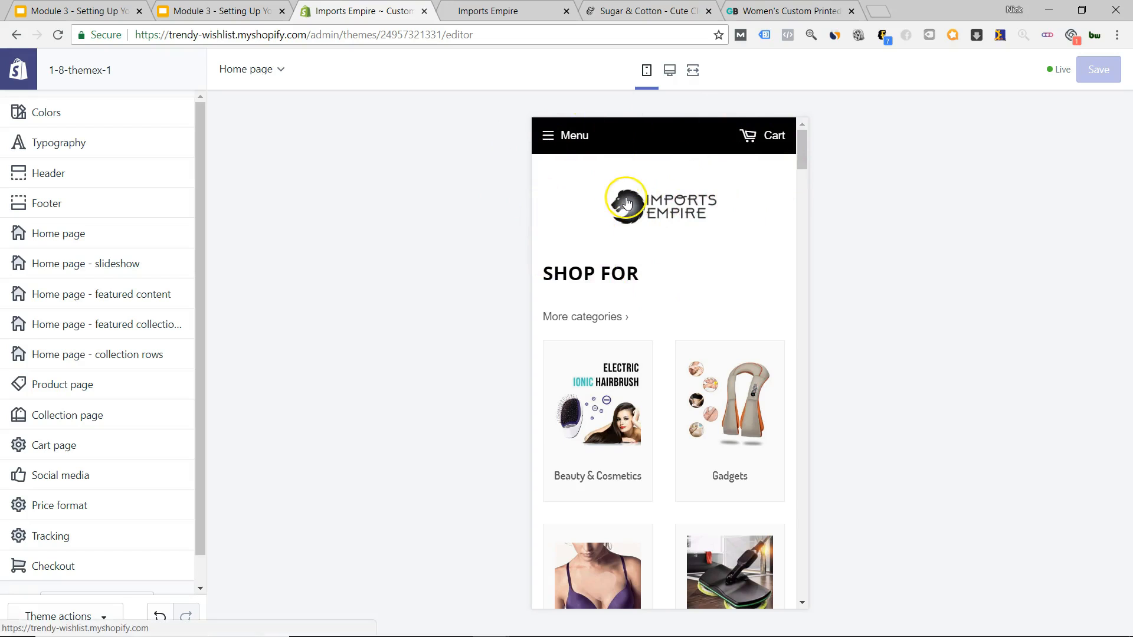
{"action": "left_click", "coordinate": [669, 70]}
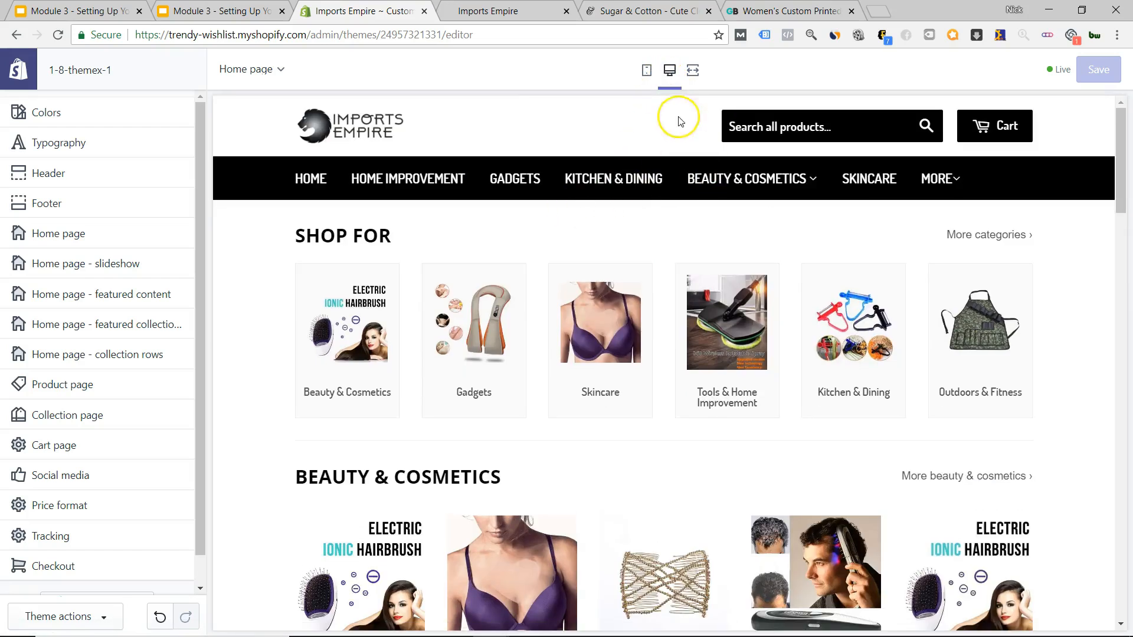
Switch to the Sugar & Cotton storefront and scroll back to its top.
{"action": "left_click", "coordinate": [649, 11]}
{"action": "scroll", "coordinate": [702, 271], "scroll_direction": "up", "scroll_amount": 10}
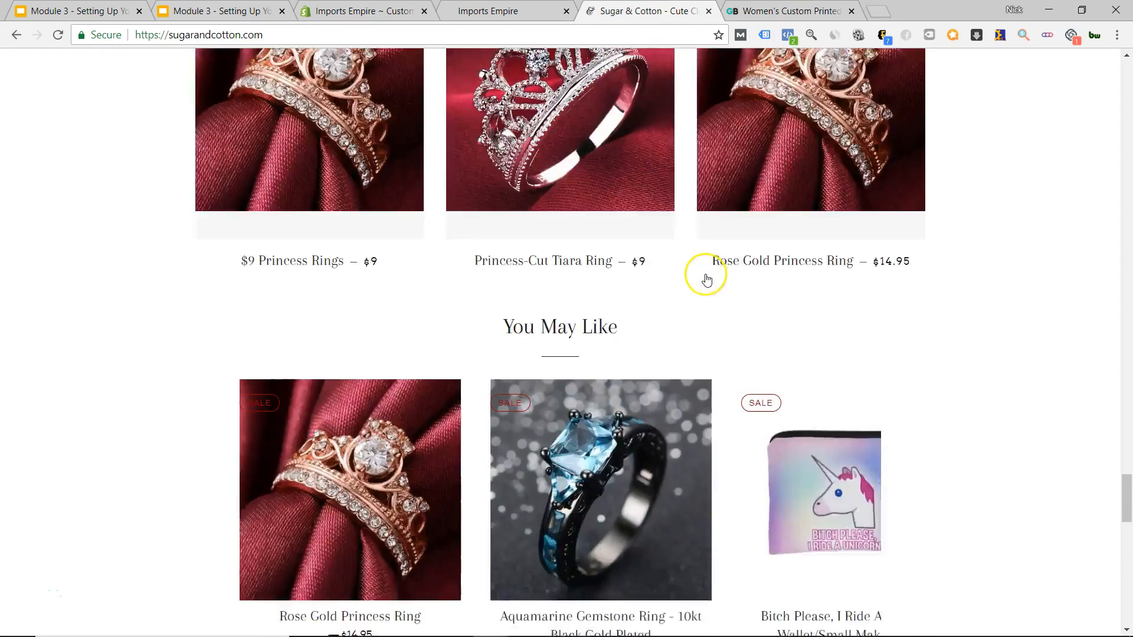
{"action": "scroll", "coordinate": [697, 258], "scroll_direction": "up", "scroll_amount": 9}
{"action": "left_click_drag", "start_coordinate": [1126, 369], "coordinate": [1126, 83]}
Open Chrome DevTools and scroll the page in iPhone 6/7/8 mobile emulation.
{"action": "right_click", "coordinate": [1049, 142]}
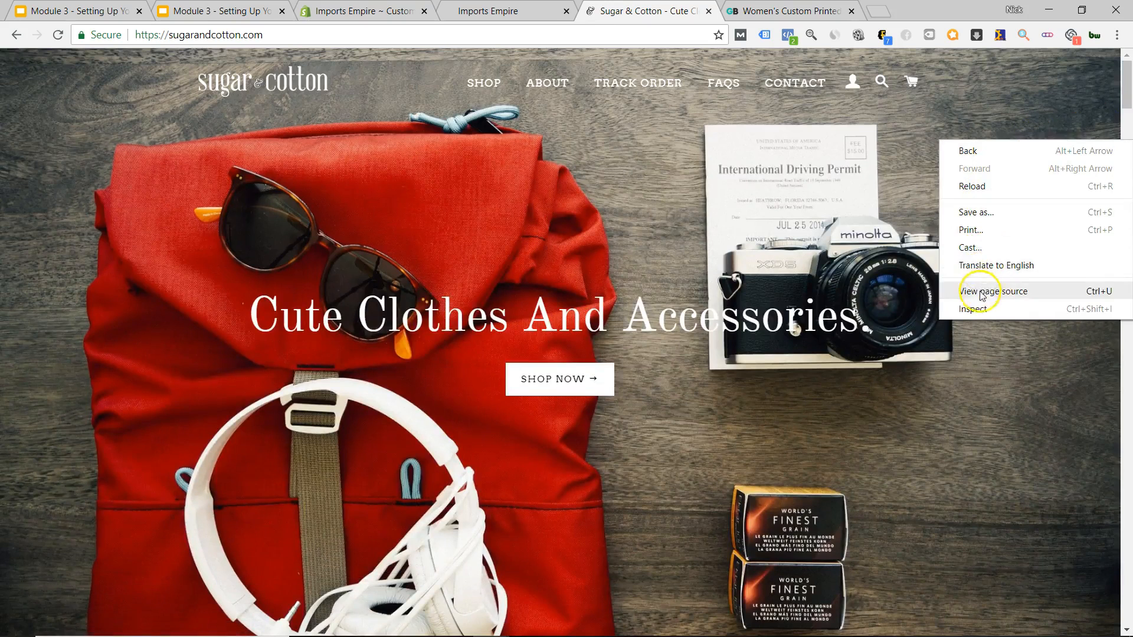
{"action": "left_click", "coordinate": [973, 309]}
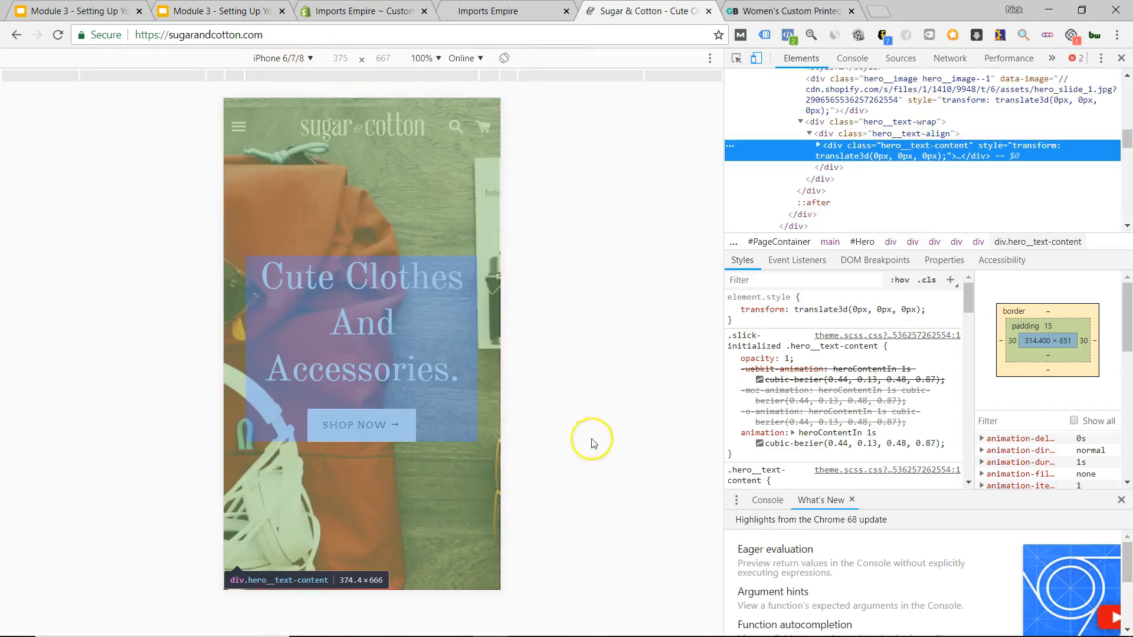
{"action": "scroll", "coordinate": [378, 230], "scroll_direction": "down", "scroll_amount": 6}
{"action": "scroll", "coordinate": [364, 235], "scroll_direction": "down", "scroll_amount": 15}
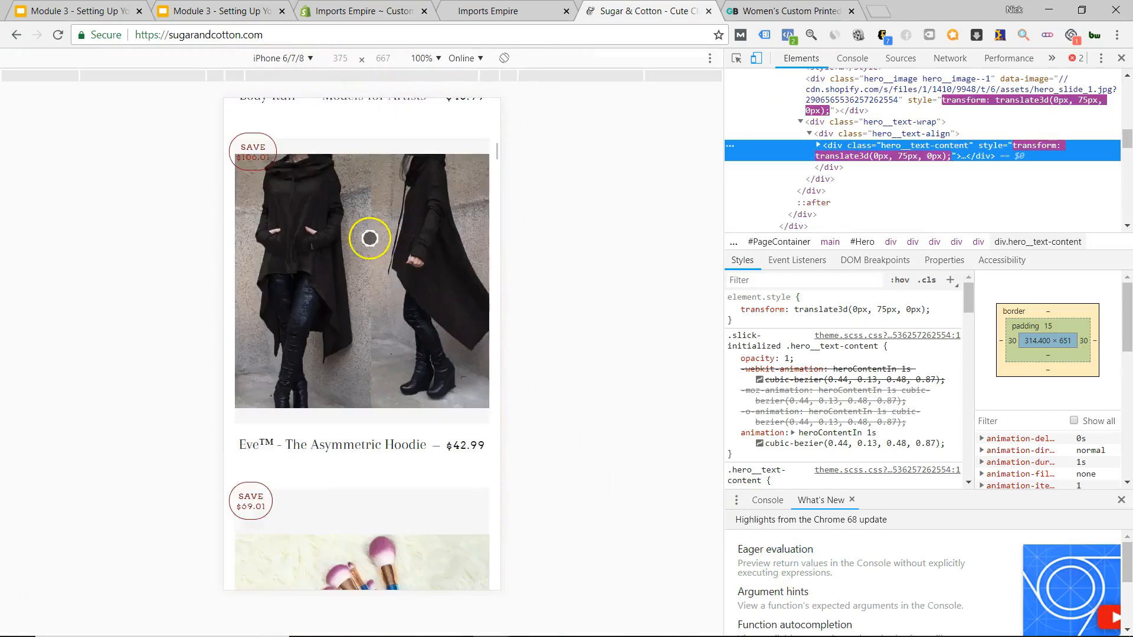
{"action": "scroll", "coordinate": [374, 252], "scroll_direction": "down", "scroll_amount": 15}
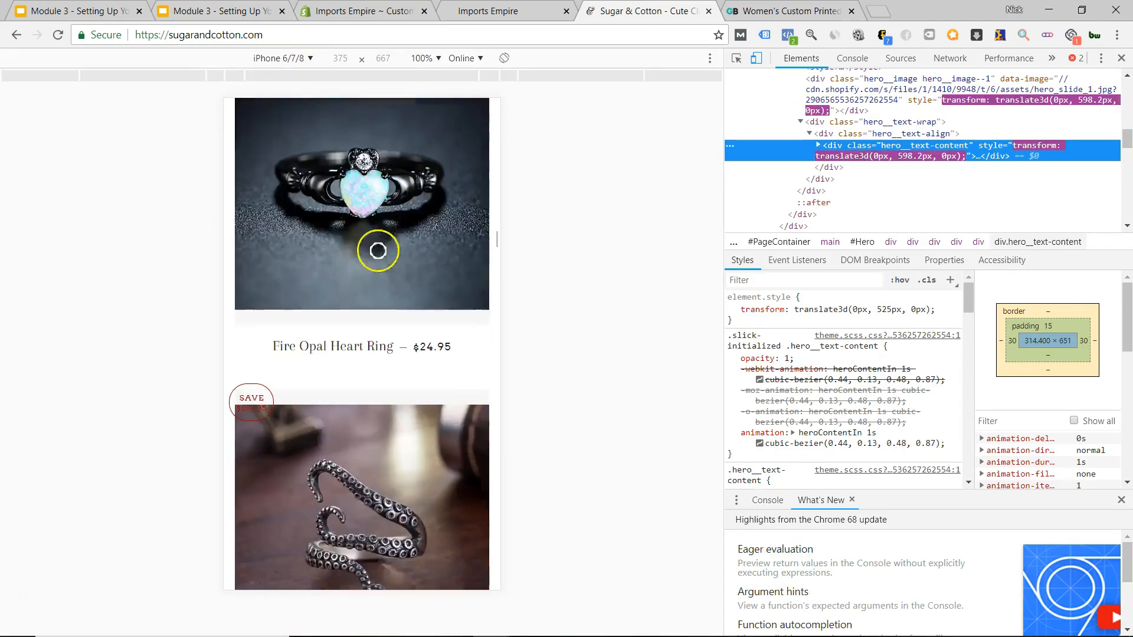
{"action": "scroll", "coordinate": [384, 268], "scroll_direction": "up", "scroll_amount": 20}
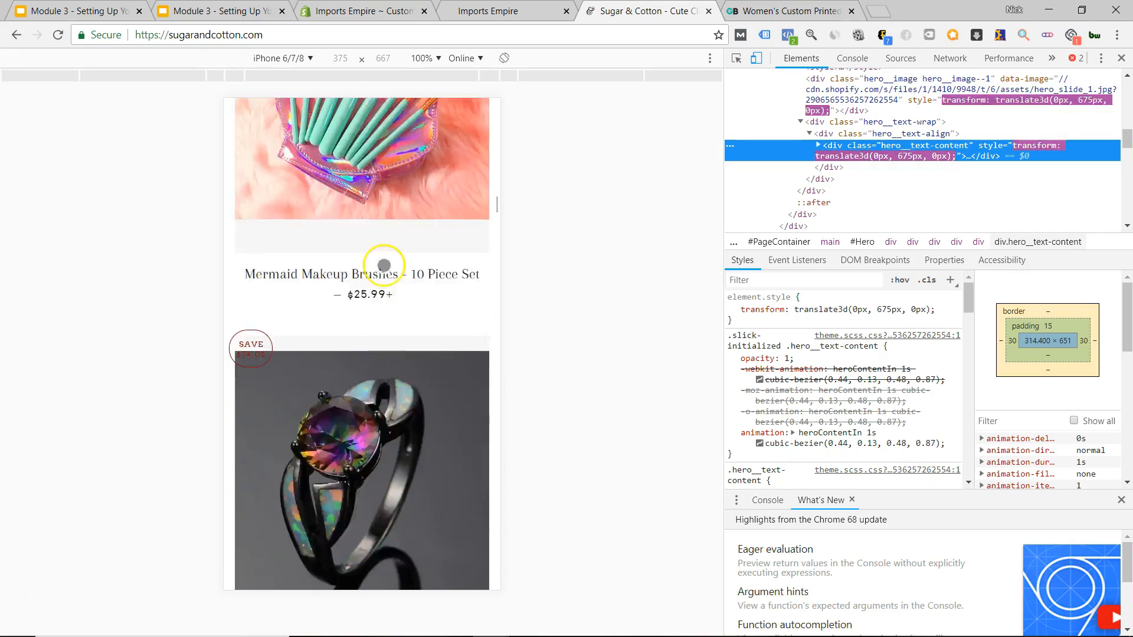
{"action": "scroll", "coordinate": [389, 248], "scroll_direction": "up", "scroll_amount": 3}
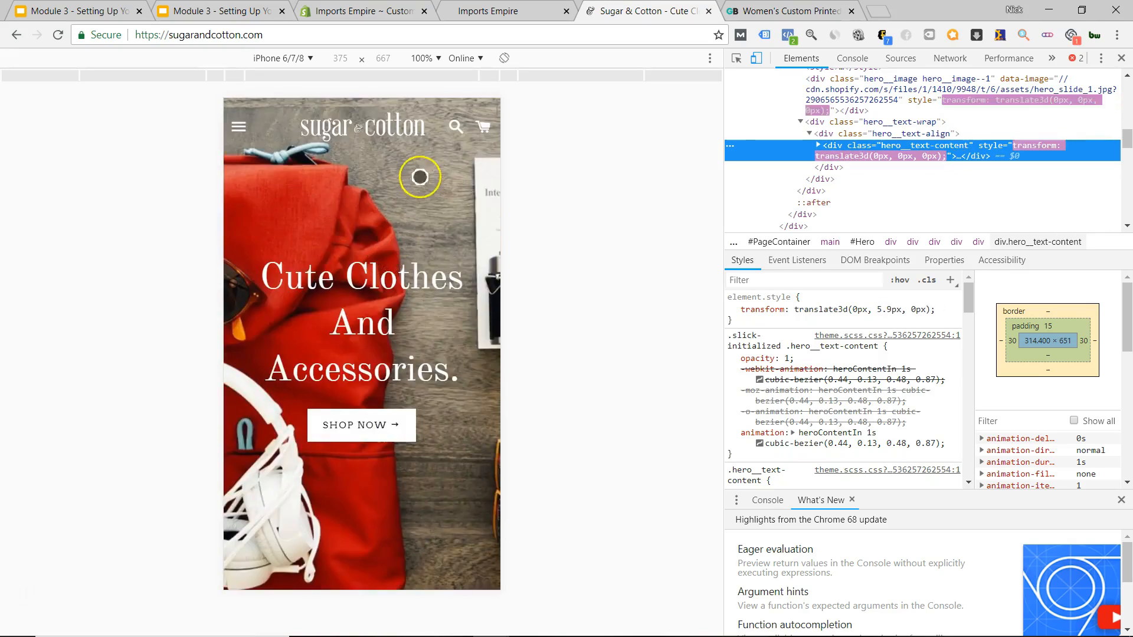
Back in the theme editor, switch the Imports Empire preview to phone size and scroll the home page.
{"action": "left_click", "coordinate": [512, 10]}
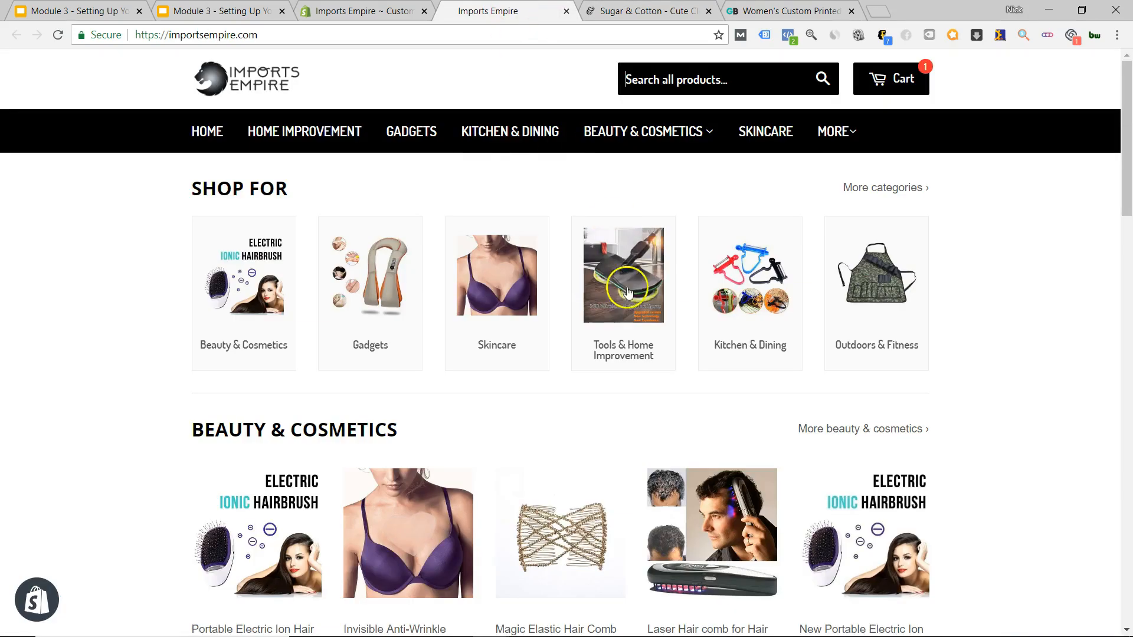
{"action": "left_click", "coordinate": [390, 10]}
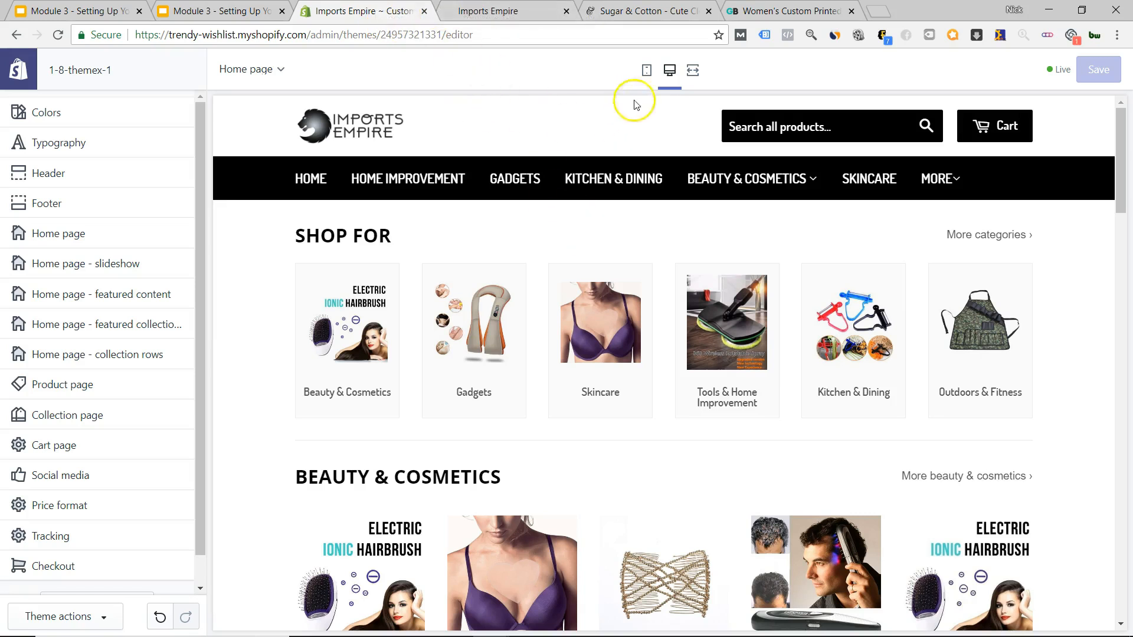
{"action": "left_click", "coordinate": [647, 75]}
{"action": "scroll", "coordinate": [665, 342], "scroll_direction": "down", "scroll_amount": 10}
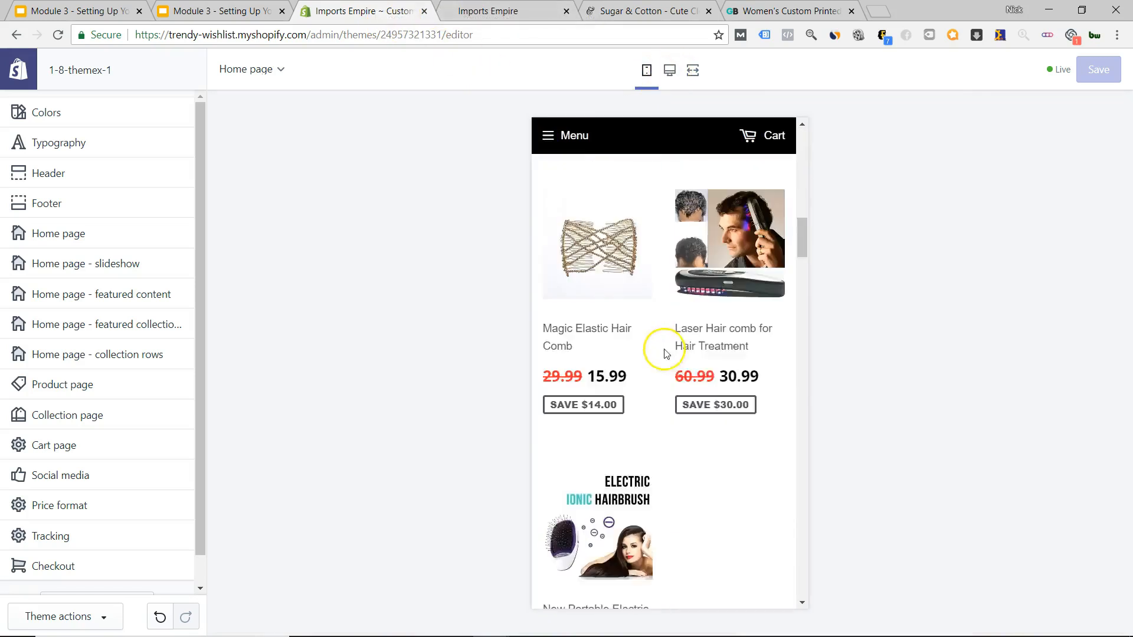
{"action": "scroll", "coordinate": [676, 369], "scroll_direction": "down", "scroll_amount": 20}
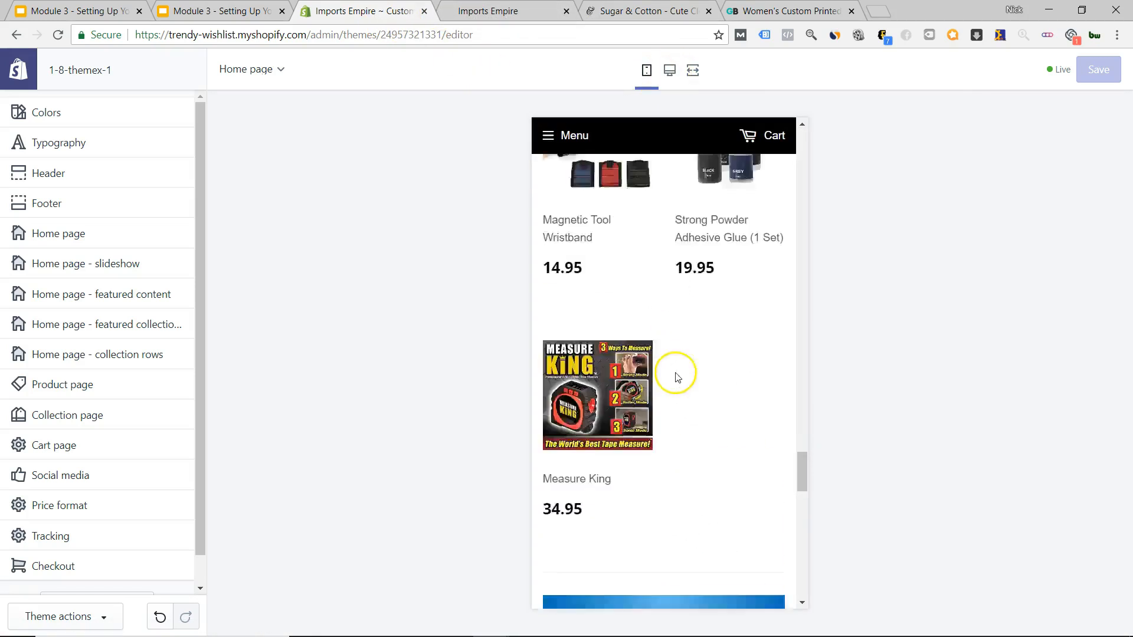
{"action": "scroll", "coordinate": [675, 373], "scroll_direction": "up", "scroll_amount": 7}
{"action": "scroll", "coordinate": [676, 372], "scroll_direction": "down", "scroll_amount": 12}
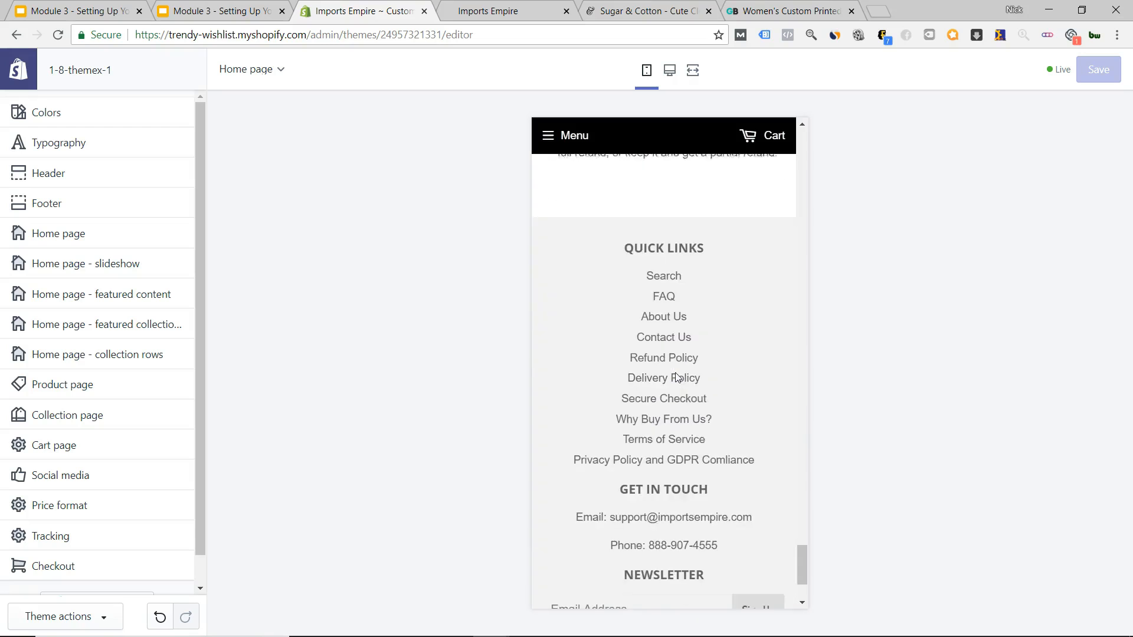
{"action": "scroll", "coordinate": [677, 378], "scroll_direction": "up", "scroll_amount": 4}
{"action": "scroll", "coordinate": [677, 378], "scroll_direction": "down", "scroll_amount": 8}
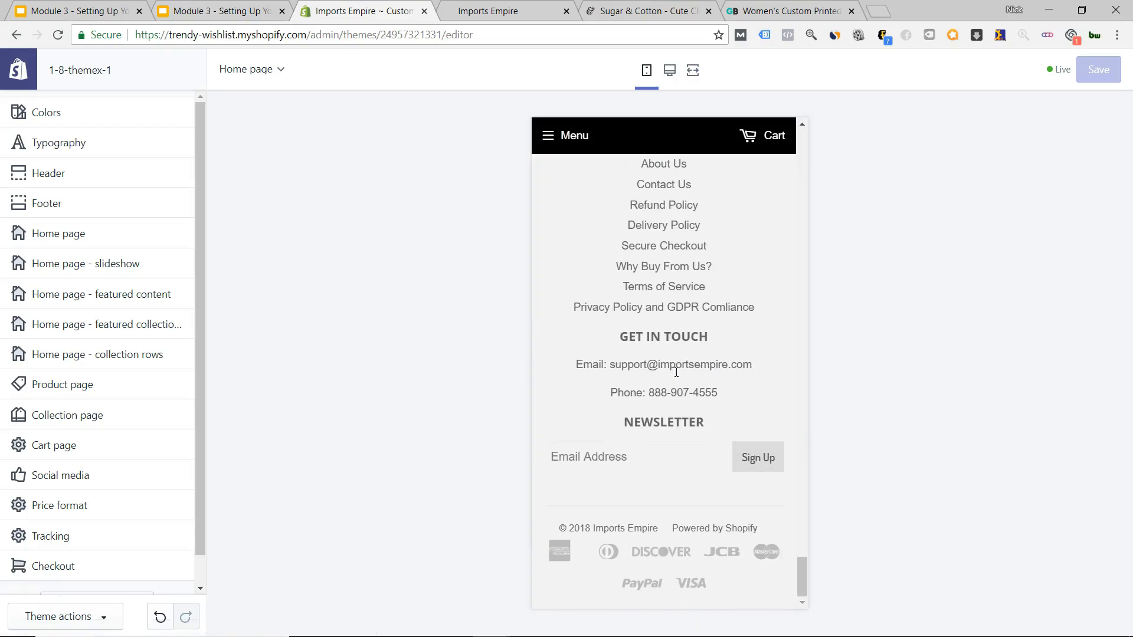
{"action": "scroll", "coordinate": [677, 378], "scroll_direction": "up", "scroll_amount": 12}
{"action": "scroll", "coordinate": [677, 375], "scroll_direction": "up", "scroll_amount": 15}
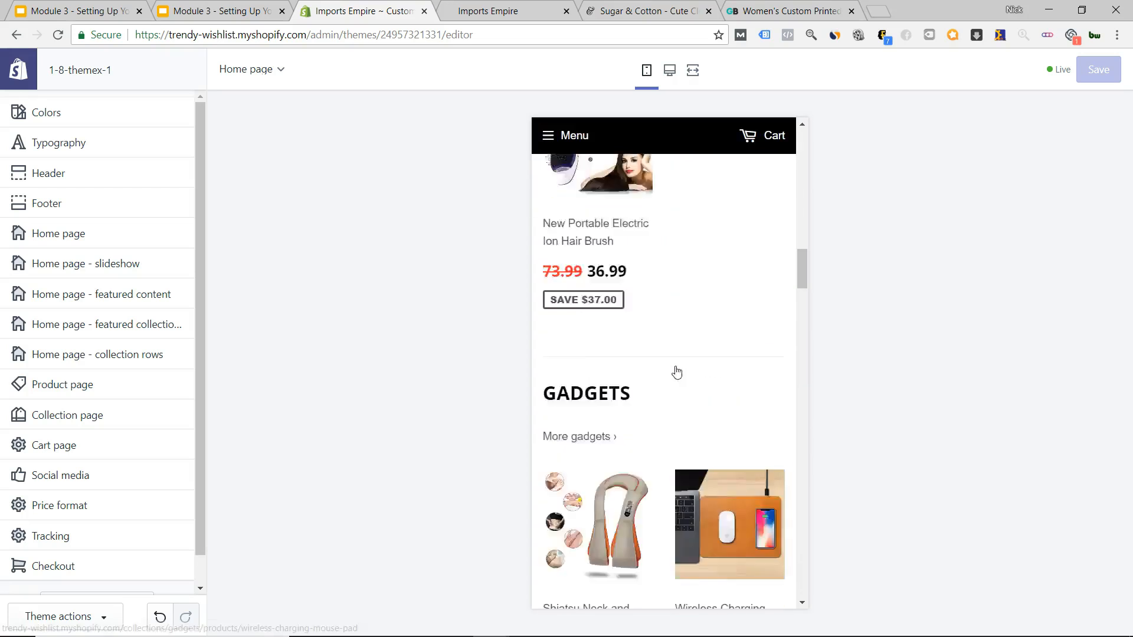
{"action": "scroll", "coordinate": [677, 370], "scroll_direction": "up", "scroll_amount": 10}
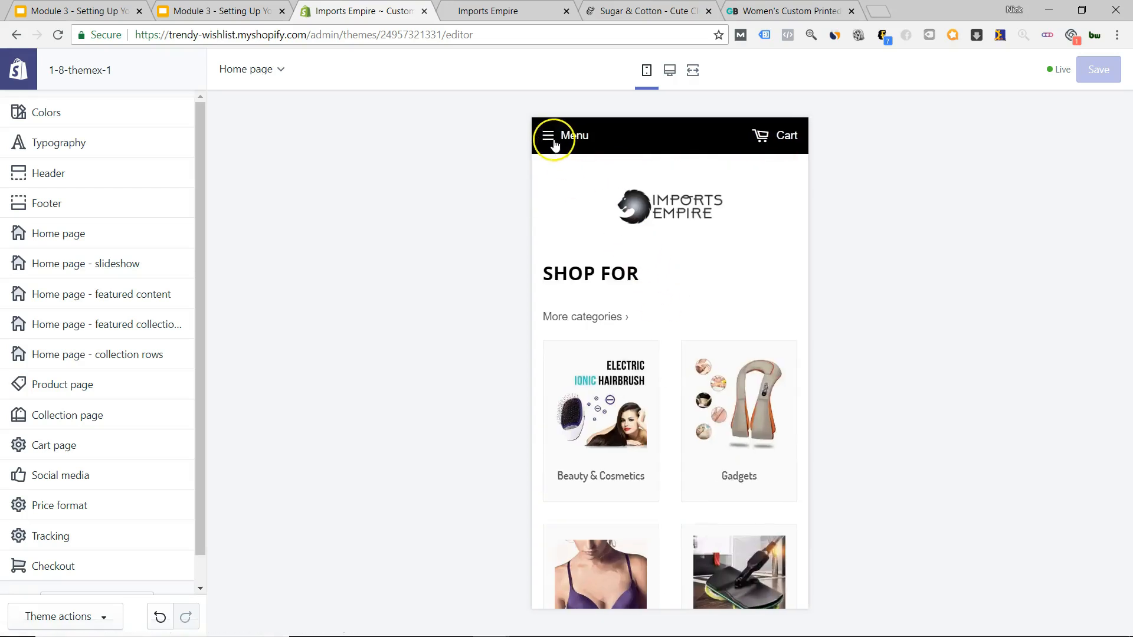
Open and close the mobile menu, view the empty cart page, then return to the home page.
{"action": "left_click", "coordinate": [550, 133]}
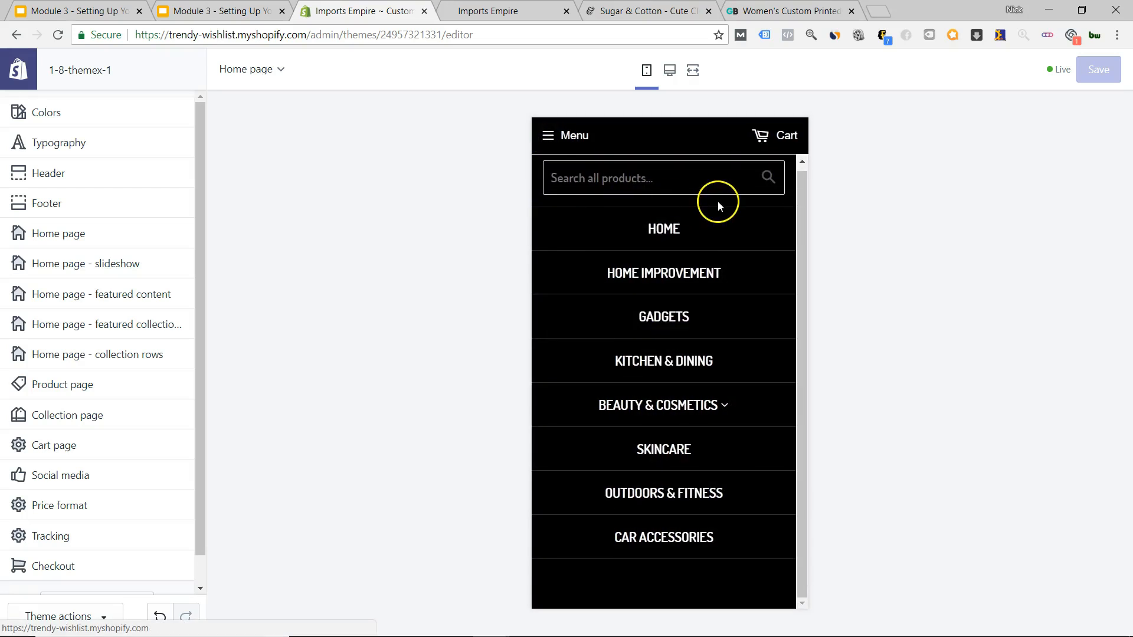
{"action": "left_click", "coordinate": [550, 135]}
{"action": "left_click", "coordinate": [760, 141]}
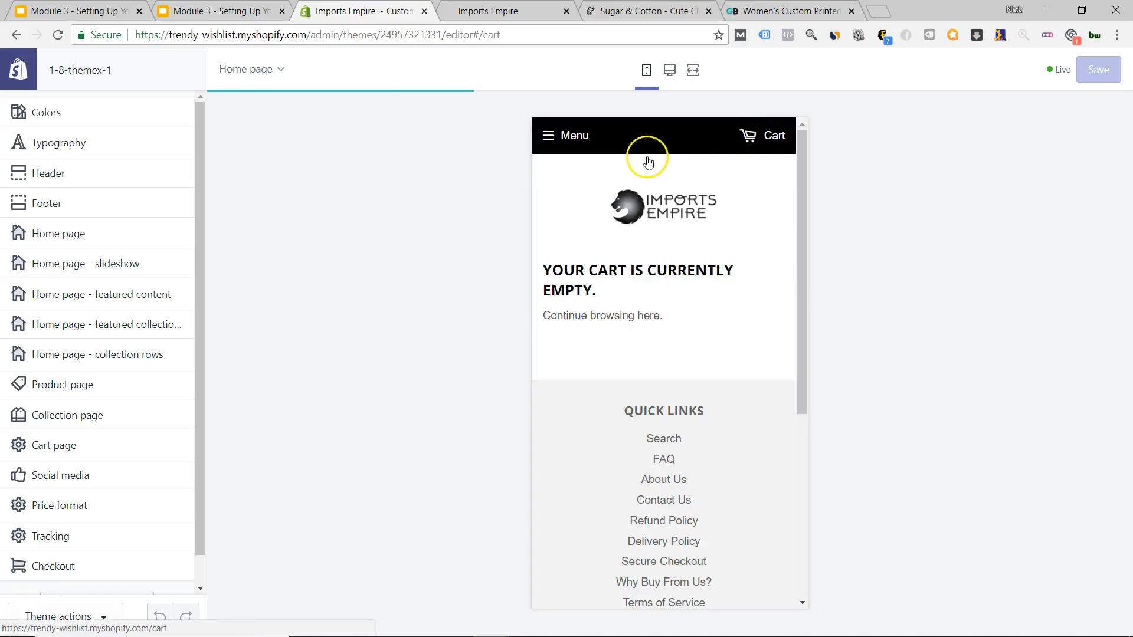
{"action": "left_click", "coordinate": [660, 220]}
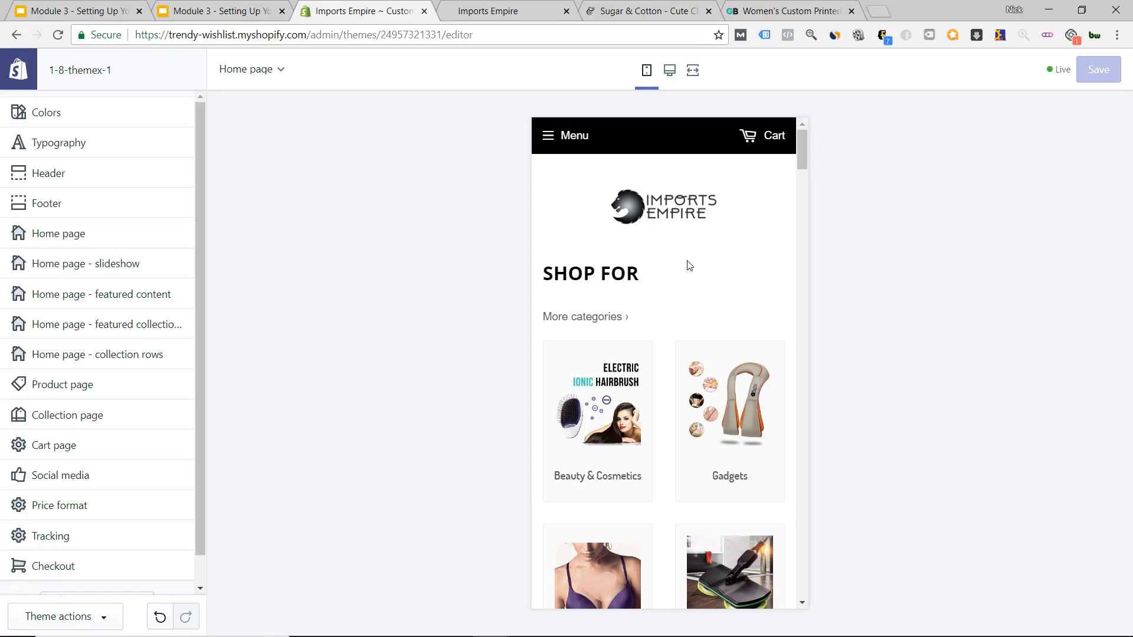
{"action": "scroll", "coordinate": [76, 253], "scroll_direction": "down", "scroll_amount": 1}
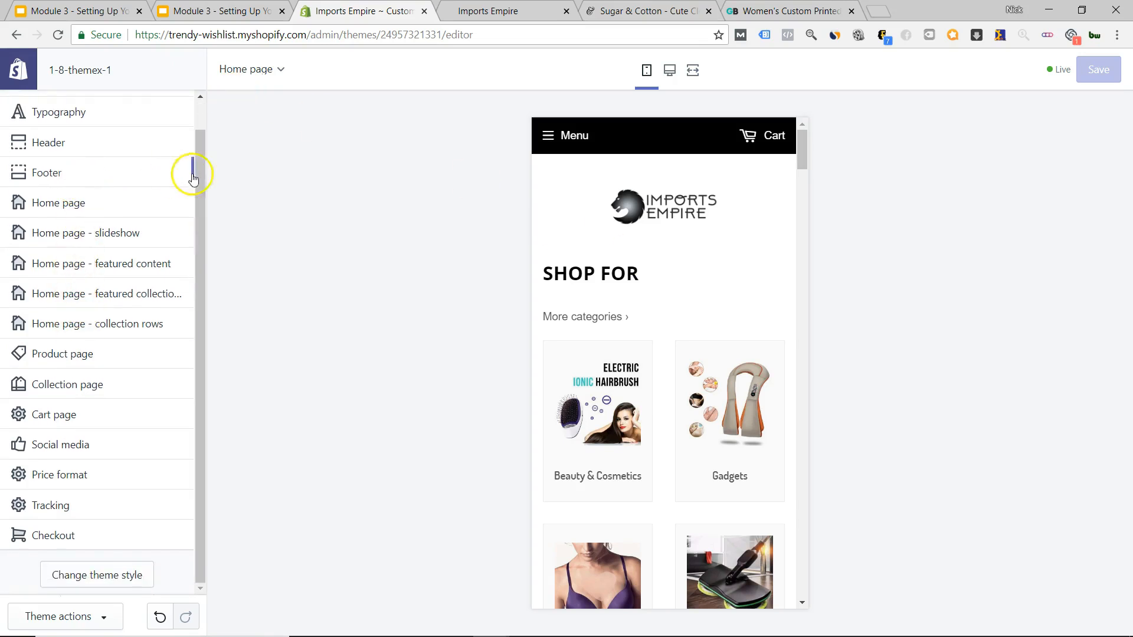
In the header settings, enable the custom favicon and edit the header message text.
{"action": "left_click", "coordinate": [86, 144]}
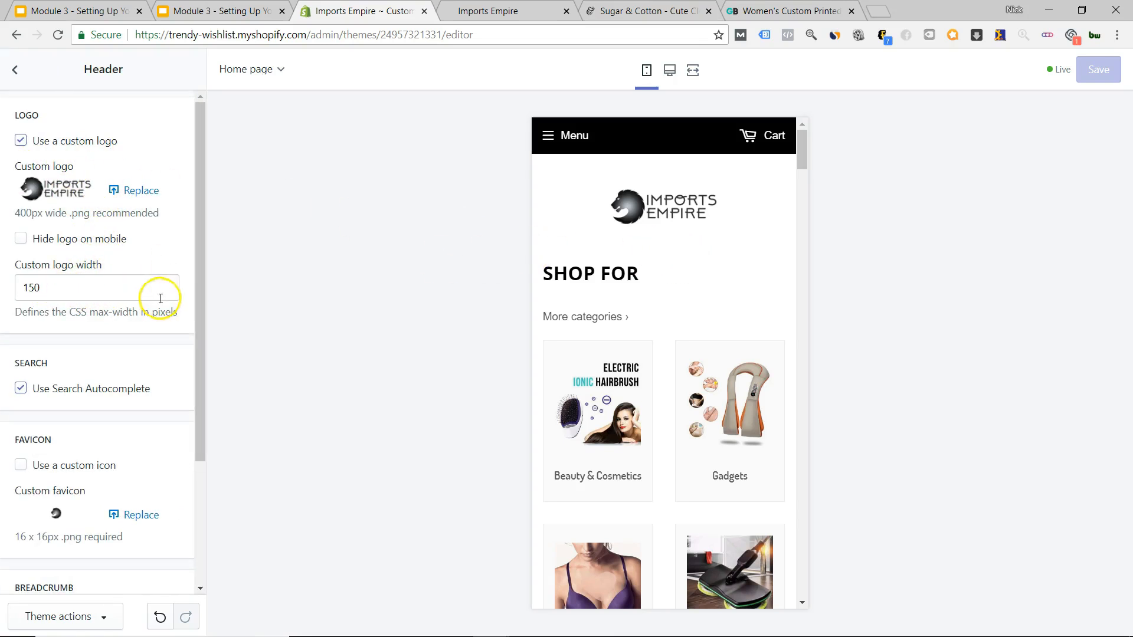
{"action": "scroll", "coordinate": [69, 336], "scroll_direction": "down", "scroll_amount": 3}
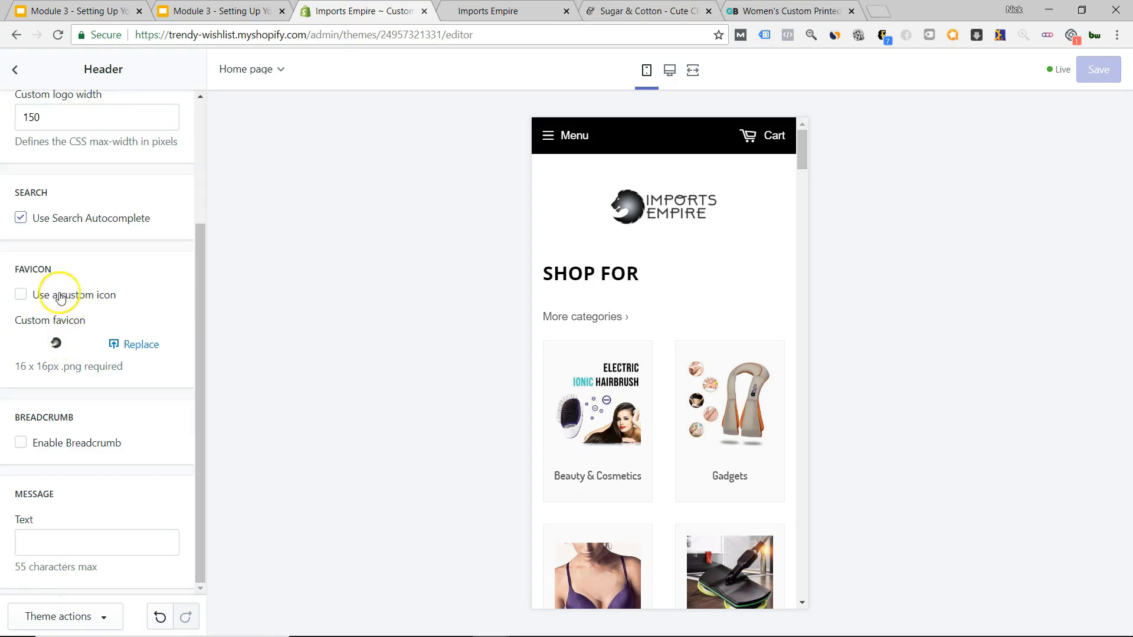
{"action": "left_click", "coordinate": [21, 296]}
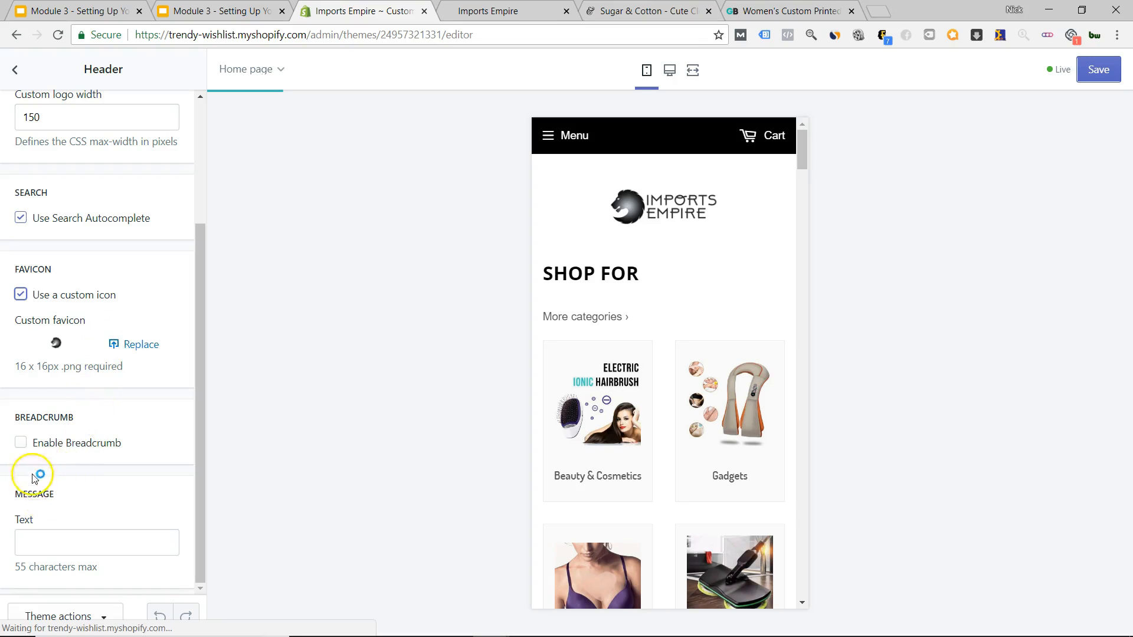
{"action": "left_click", "coordinate": [86, 543]}
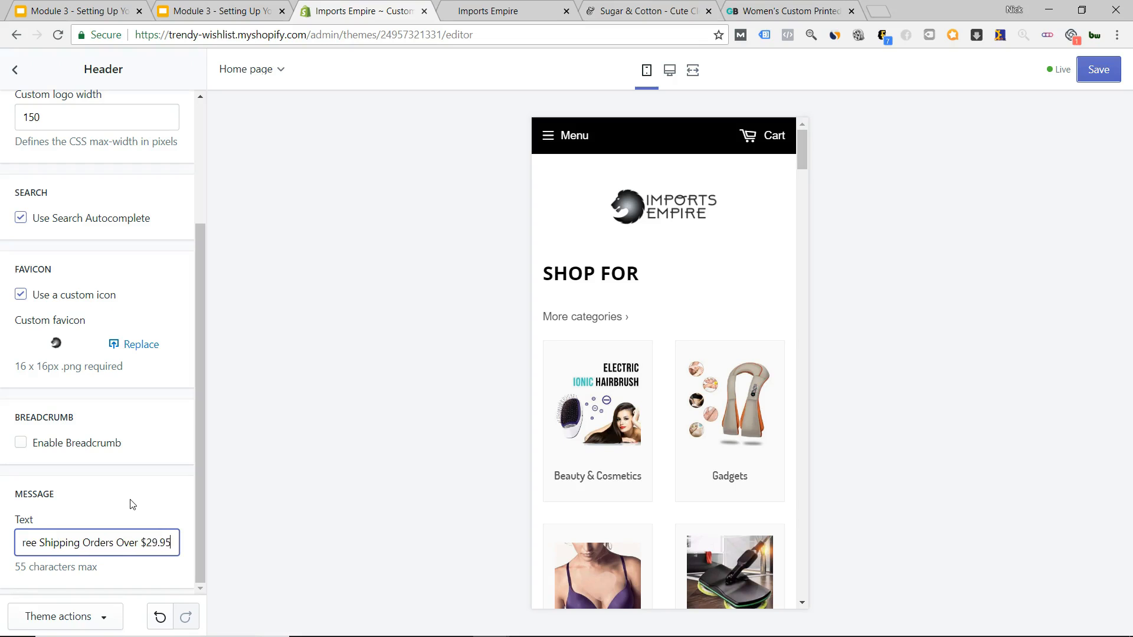
{"action": "left_click", "coordinate": [538, 281]}
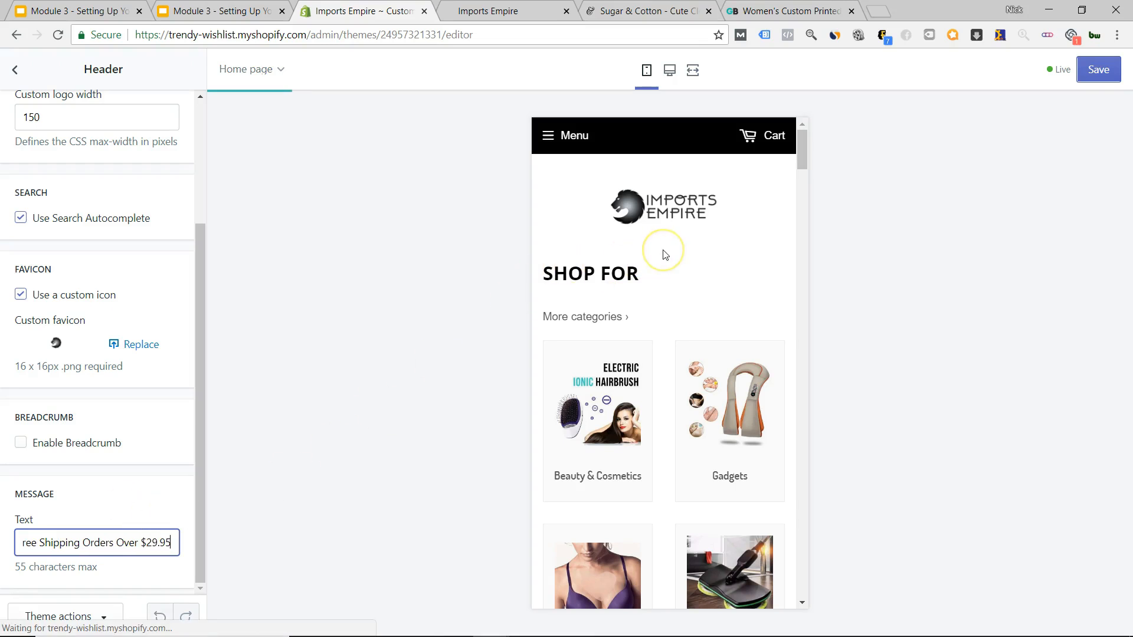
Remove the price amount from the header message and apply the shortened text to the preview.
{"action": "left_click", "coordinate": [659, 283]}
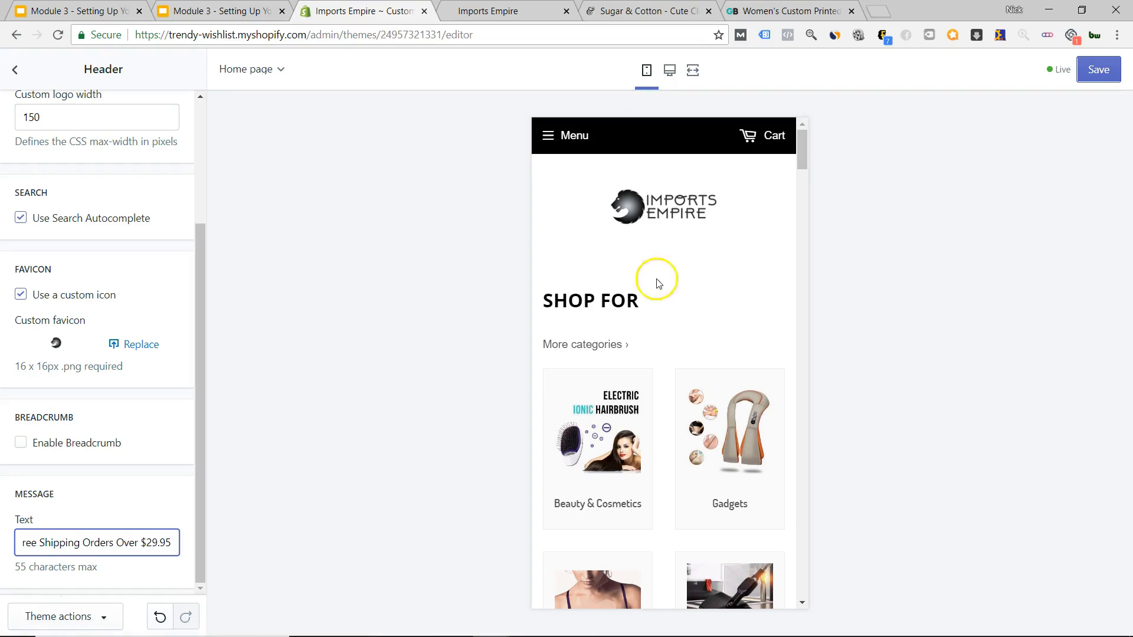
{"action": "scroll", "coordinate": [649, 346], "scroll_direction": "down", "scroll_amount": 7}
{"action": "scroll", "coordinate": [657, 349], "scroll_direction": "up", "scroll_amount": 8}
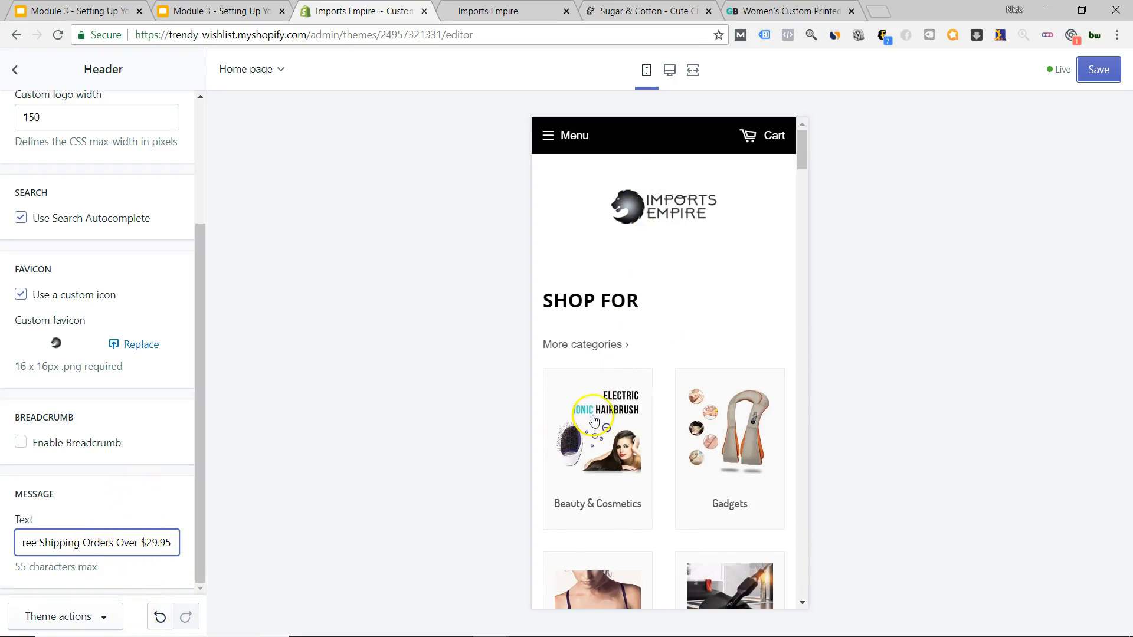
{"action": "scroll", "coordinate": [647, 369], "scroll_direction": "down", "scroll_amount": 12}
{"action": "left_click_drag", "start_coordinate": [803, 289], "coordinate": [812, 149]}
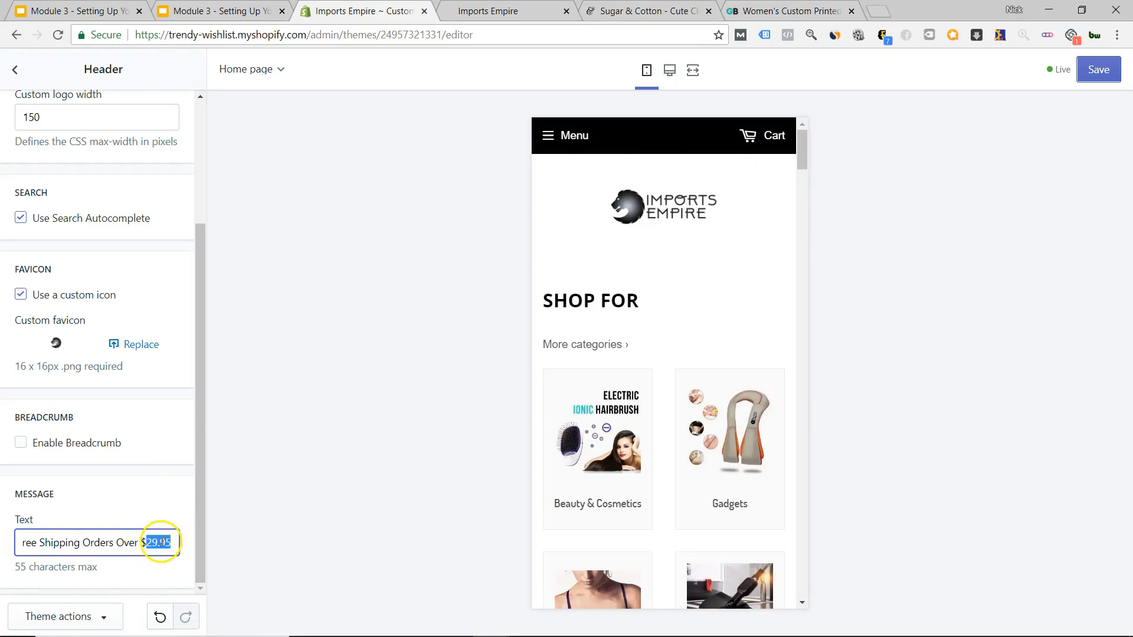
{"action": "key", "text": "BackSpace"}
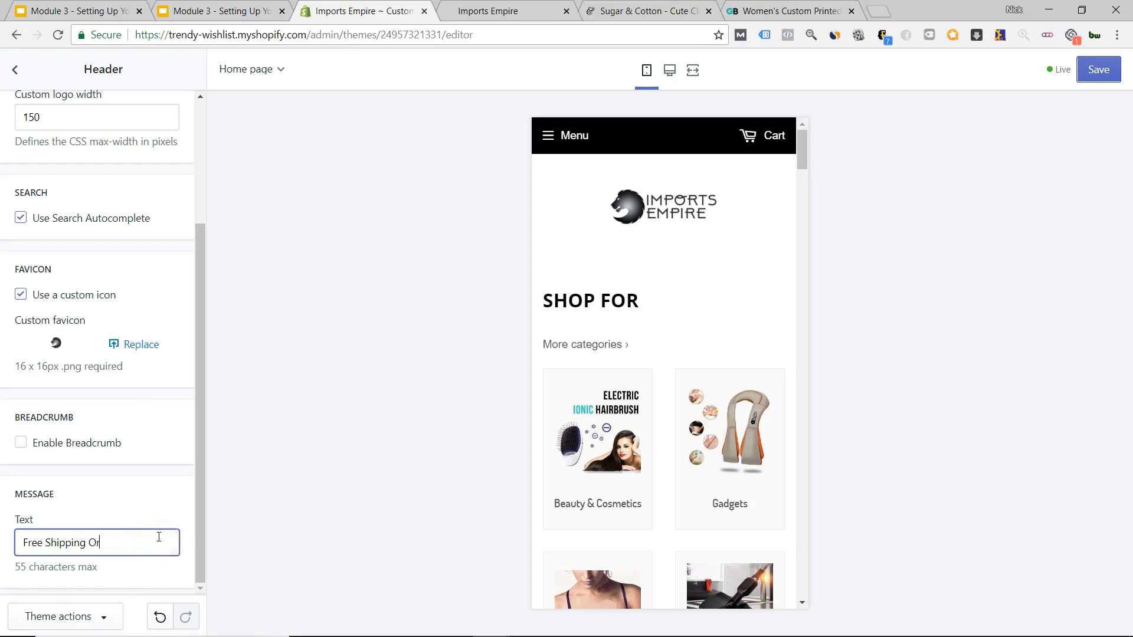
{"action": "left_click", "coordinate": [115, 511]}
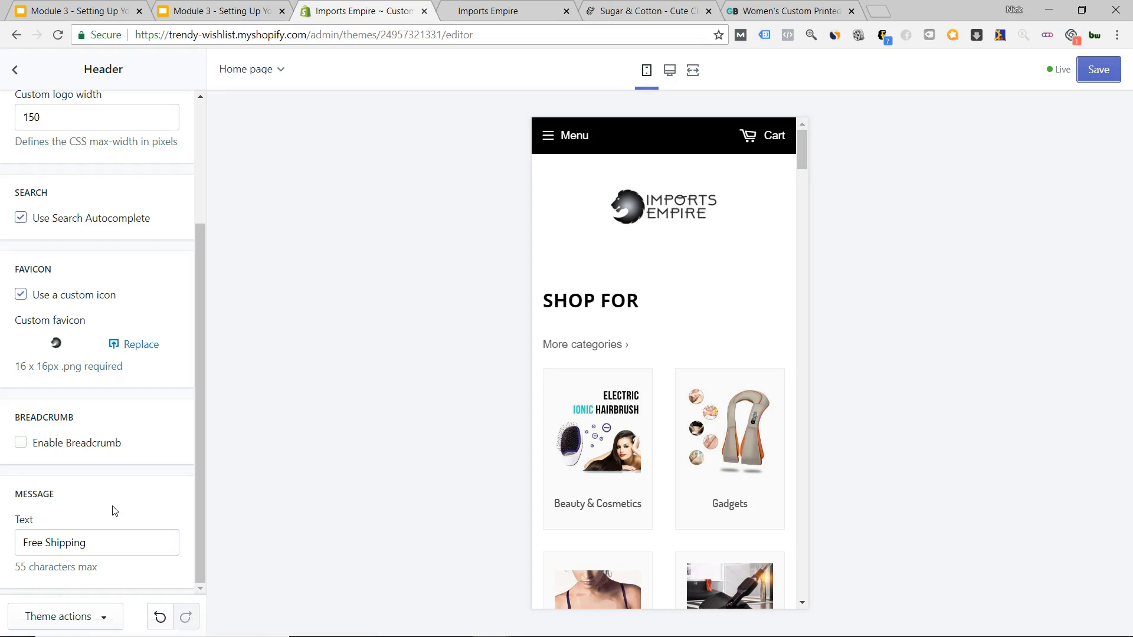
Scroll the mobile preview down through the product listings and back up to the logo.
{"action": "scroll", "coordinate": [628, 366], "scroll_direction": "down", "scroll_amount": 8}
{"action": "scroll", "coordinate": [640, 413], "scroll_direction": "up", "scroll_amount": 8}
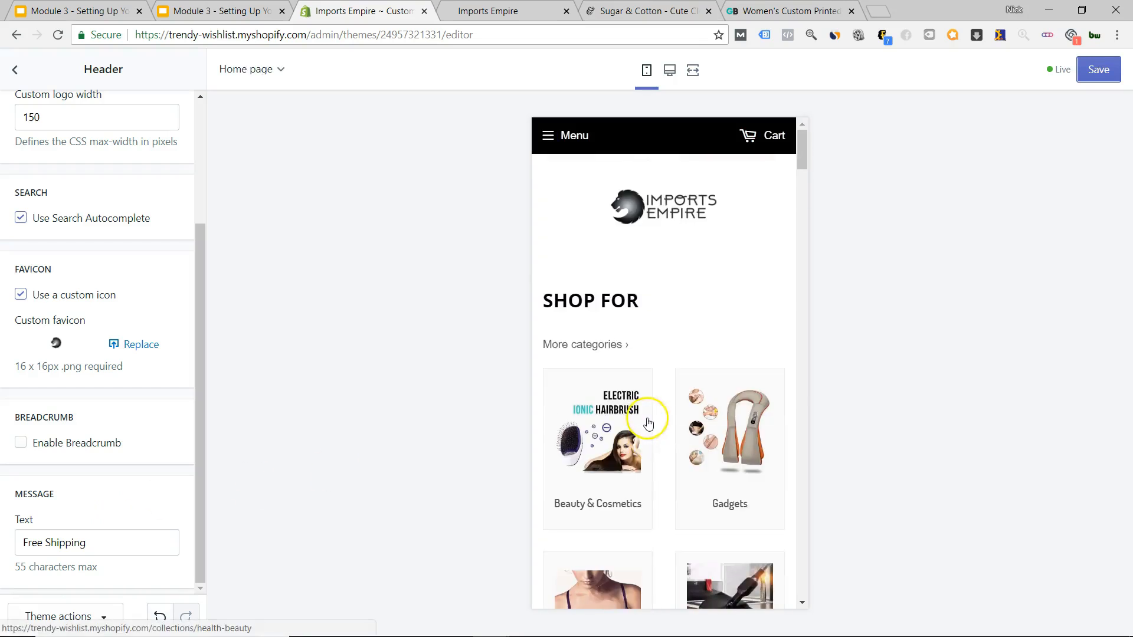
{"action": "scroll", "coordinate": [650, 436], "scroll_direction": "down", "scroll_amount": 10}
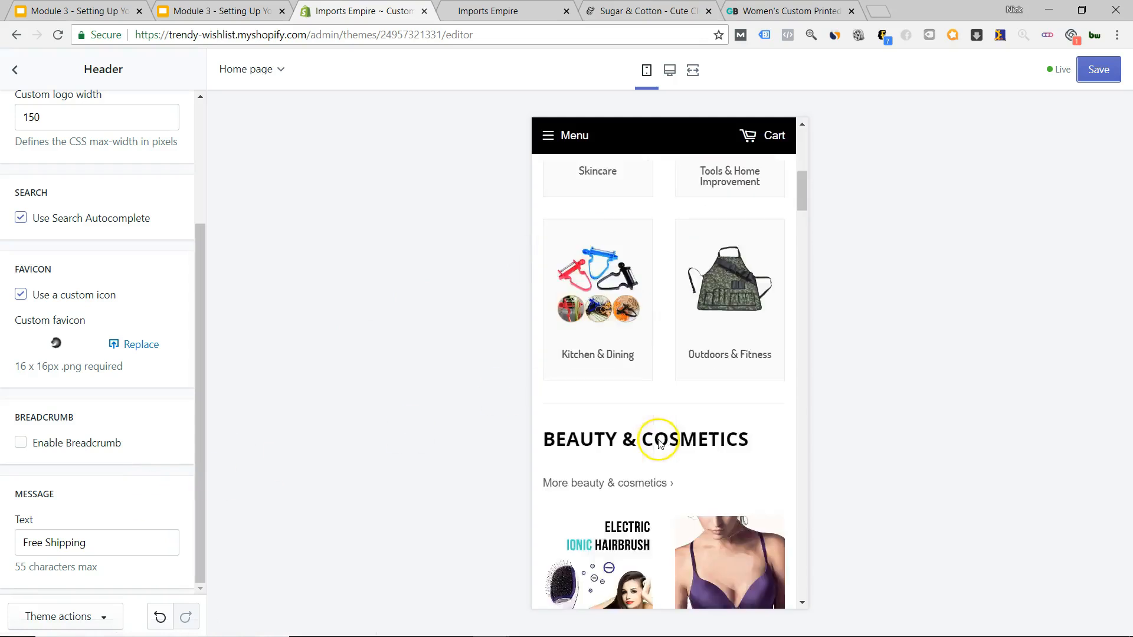
{"action": "scroll", "coordinate": [662, 455], "scroll_direction": "down", "scroll_amount": 15}
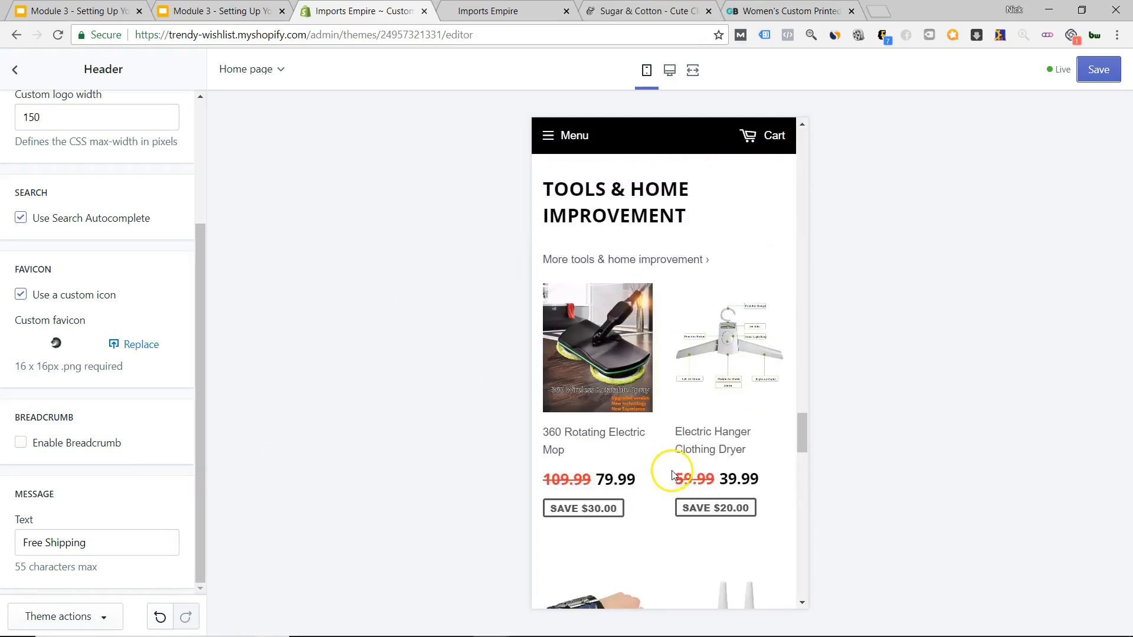
{"action": "scroll", "coordinate": [676, 481], "scroll_direction": "down", "scroll_amount": 5}
{"action": "scroll", "coordinate": [678, 472], "scroll_direction": "up", "scroll_amount": 15}
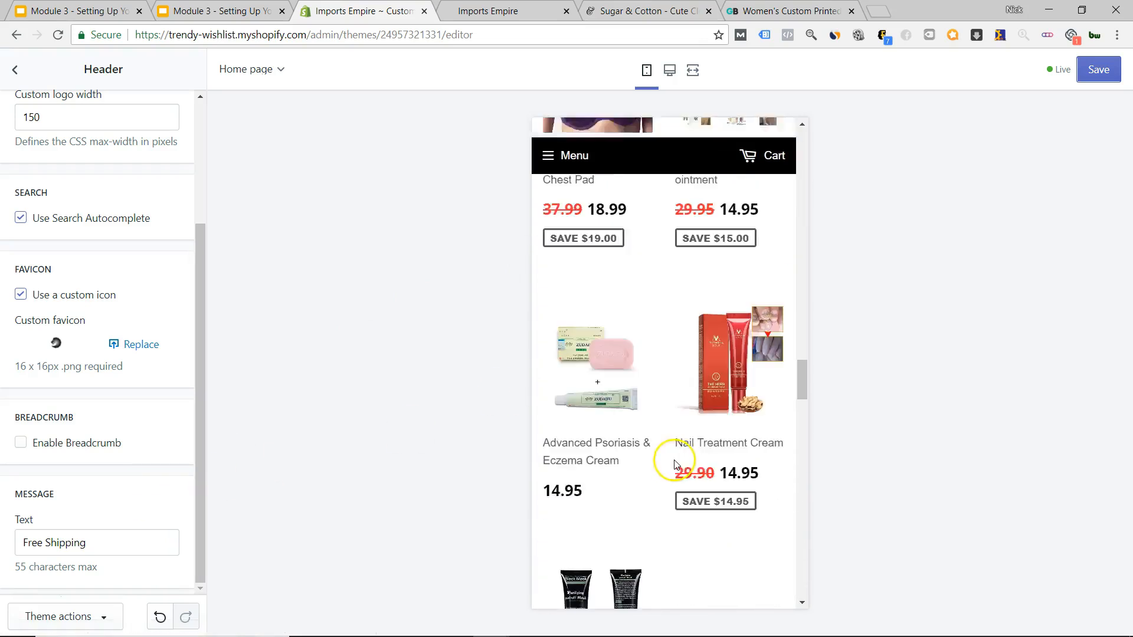
{"action": "scroll", "coordinate": [661, 413], "scroll_direction": "up", "scroll_amount": 15}
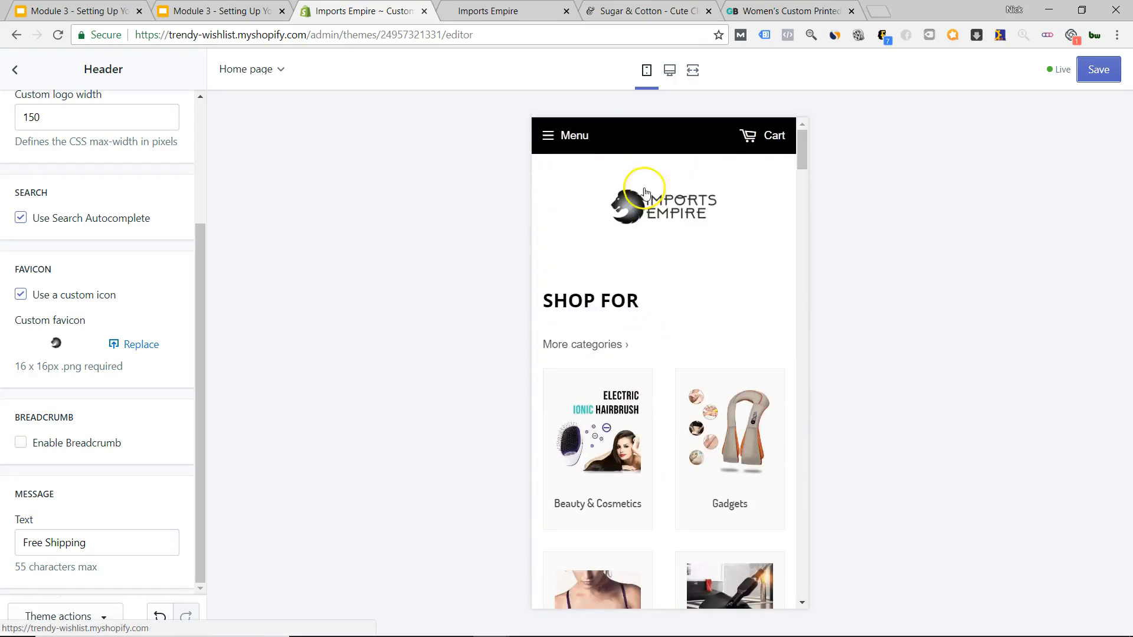
Clear the Free Shipping header message and open the Beauty & Cosmetics collection in the preview.
{"action": "triple_click", "coordinate": [113, 545]}
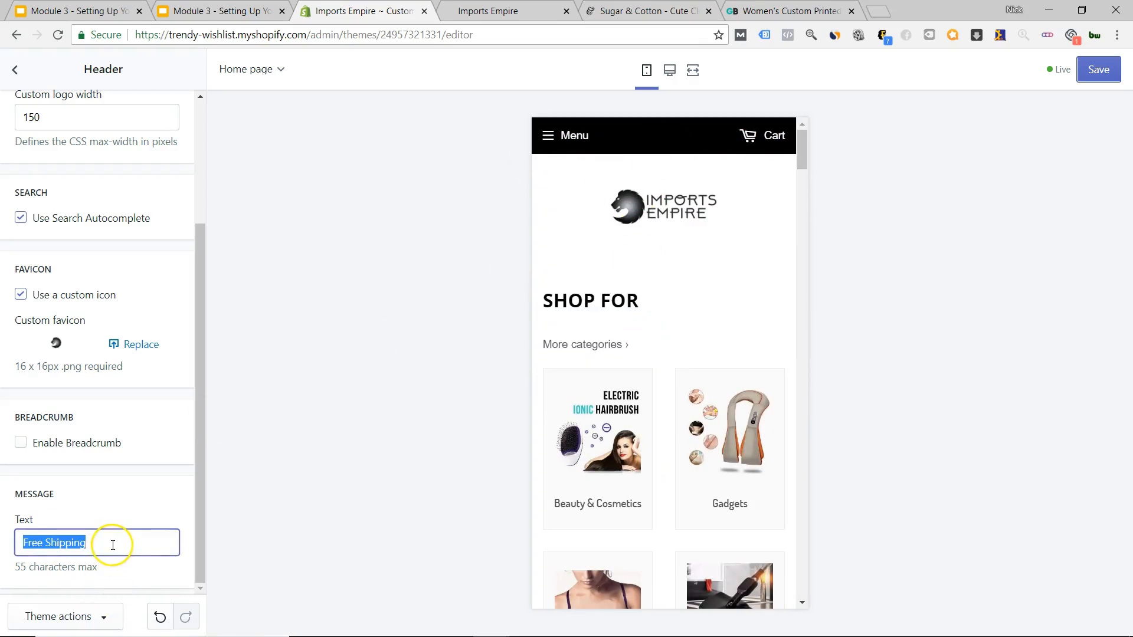
{"action": "key", "text": "BackSpace"}
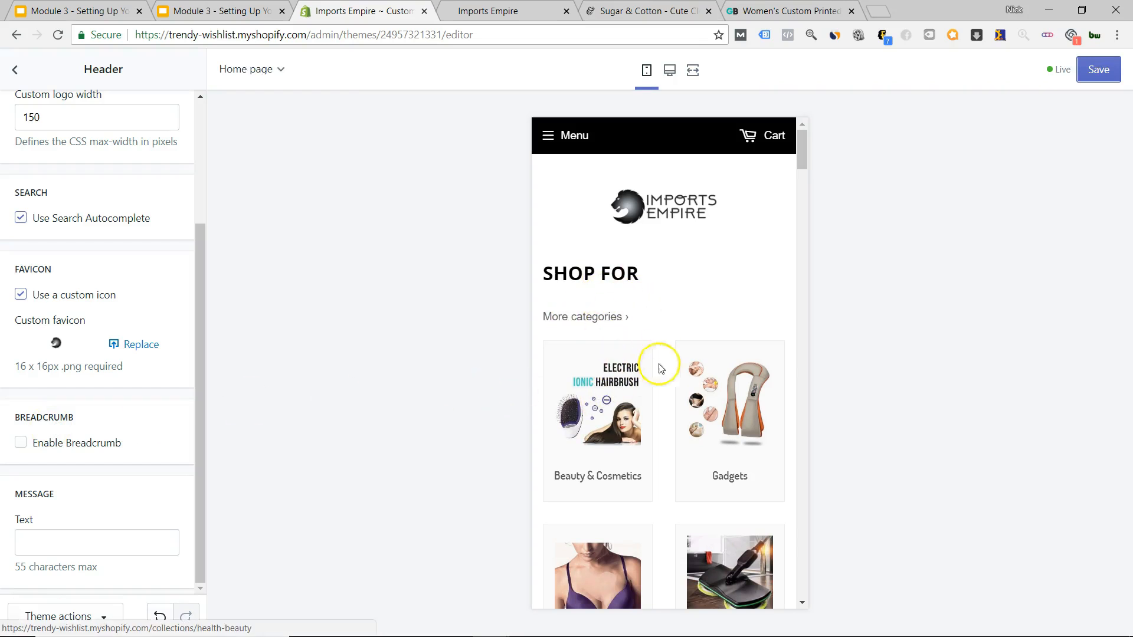
{"action": "left_click", "coordinate": [618, 415]}
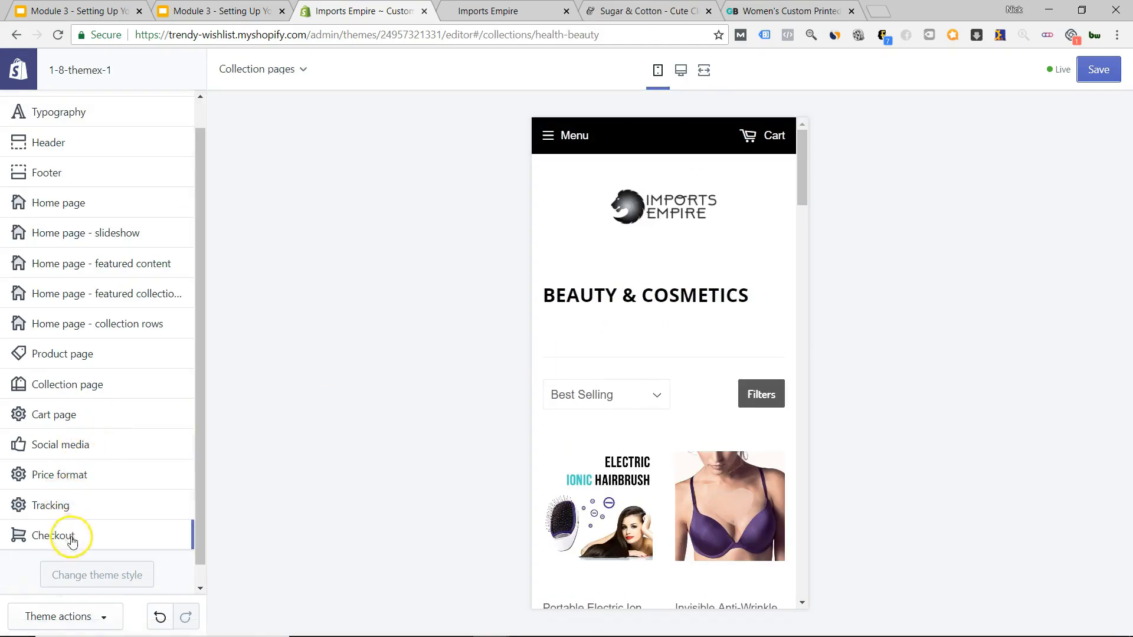
Turn on Enable Breadcrumb in the header settings.
{"action": "left_click", "coordinate": [89, 146]}
{"action": "scroll", "coordinate": [129, 346], "scroll_direction": "down", "scroll_amount": 4}
{"action": "left_click", "coordinate": [20, 443]}
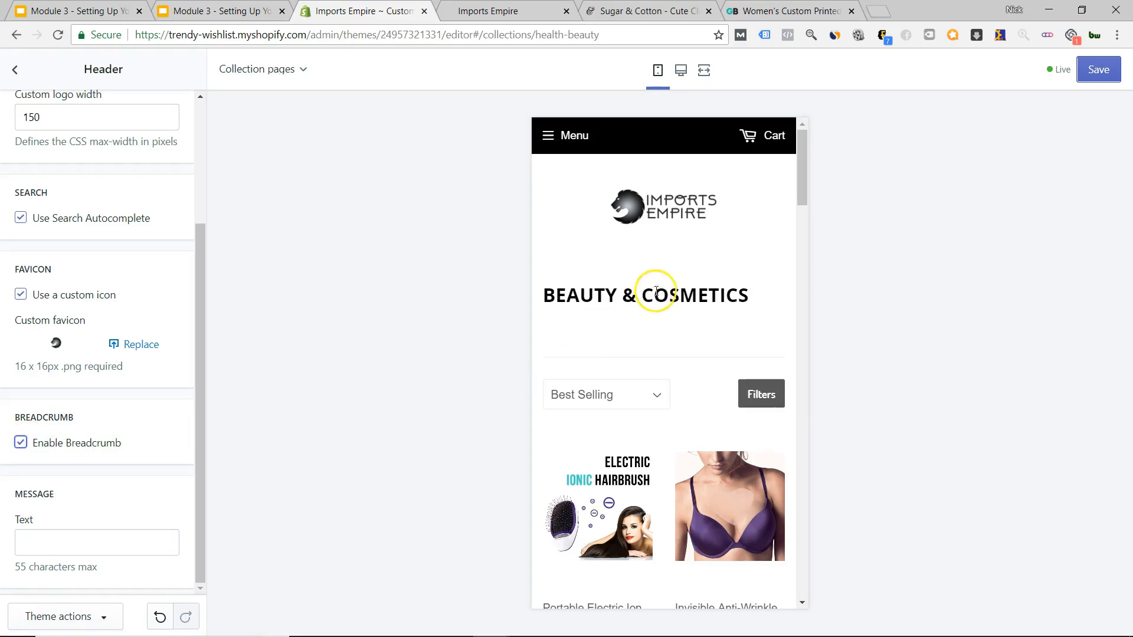
{"action": "scroll", "coordinate": [667, 310], "scroll_direction": "down", "scroll_amount": 5}
{"action": "scroll", "coordinate": [649, 295], "scroll_direction": "up", "scroll_amount": 5}
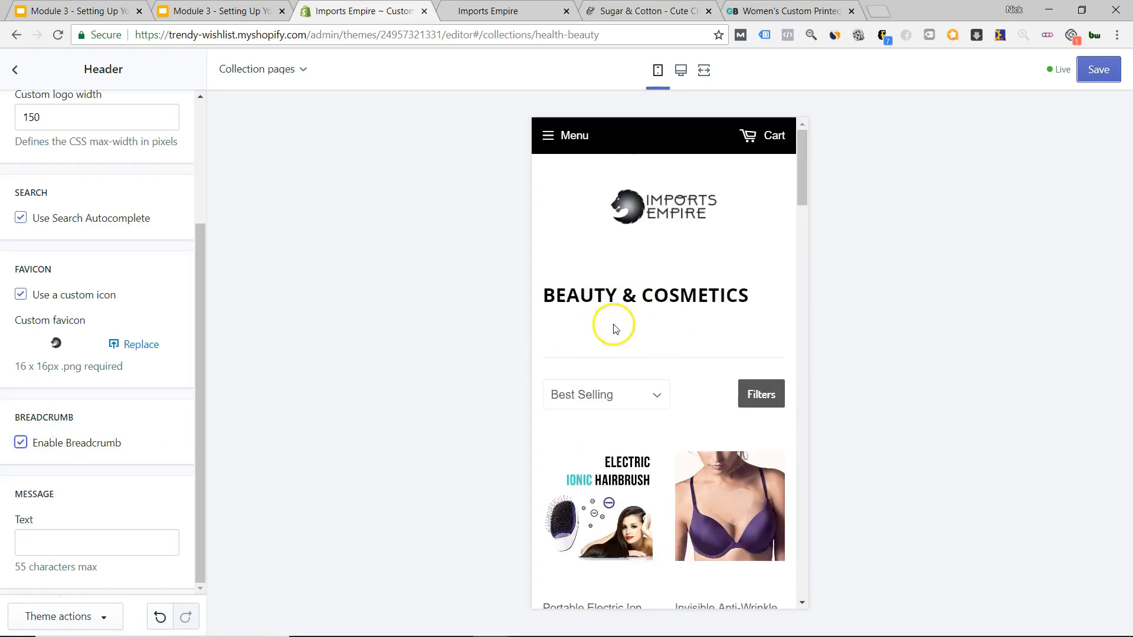
Open the Portable Electric Ion Hair Brush product page in the mobile preview.
{"action": "left_click", "coordinate": [624, 494]}
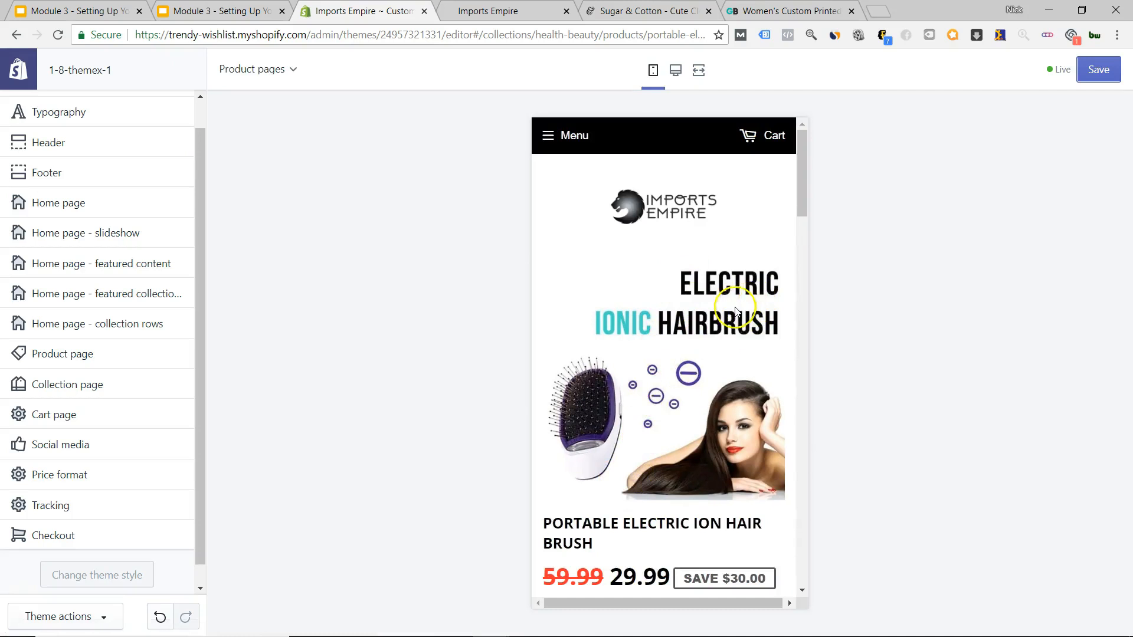
{"action": "scroll", "coordinate": [725, 328], "scroll_direction": "down", "scroll_amount": 5}
{"action": "scroll", "coordinate": [725, 328], "scroll_direction": "up", "scroll_amount": 5}
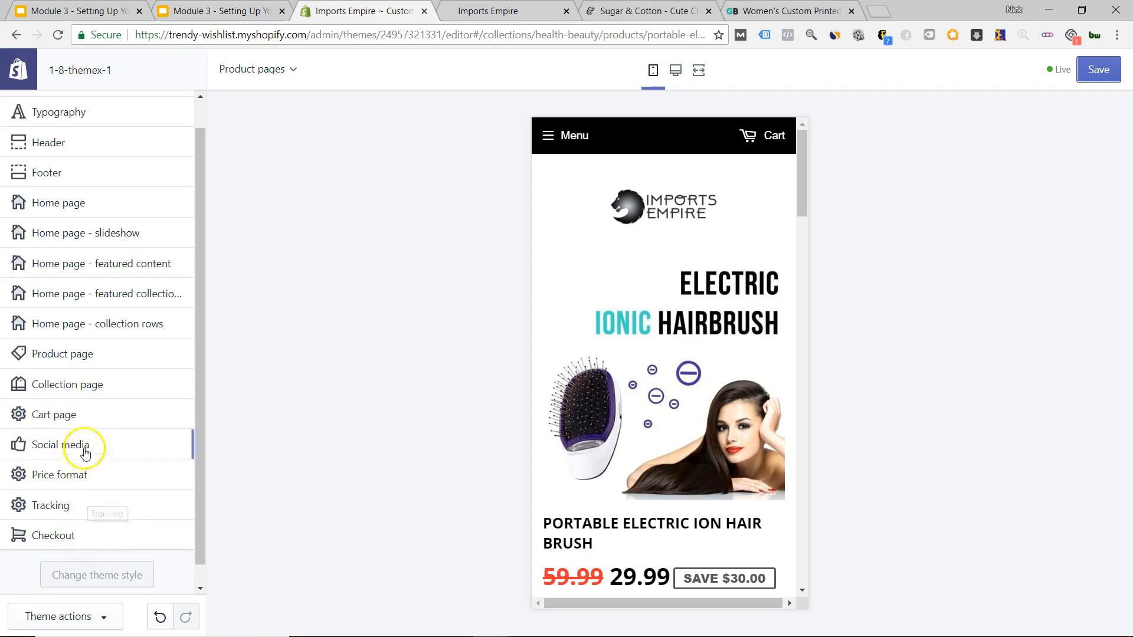
Untick Enable Breadcrumb in the header settings.
{"action": "left_click", "coordinate": [71, 144]}
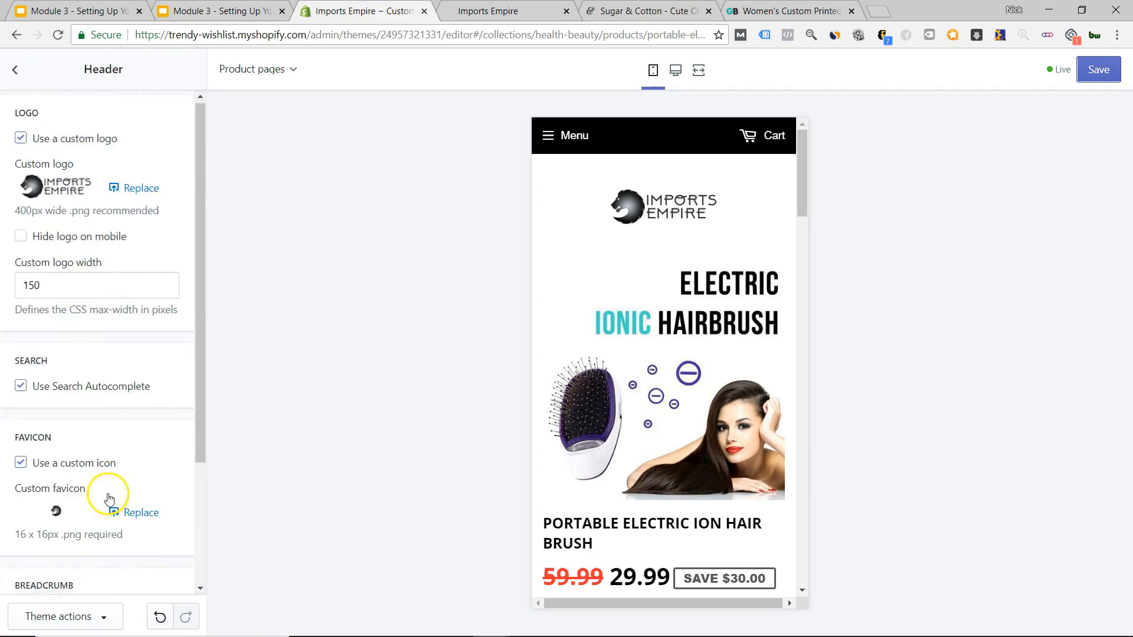
{"action": "scroll", "coordinate": [75, 468], "scroll_direction": "down", "scroll_amount": 3}
{"action": "left_click", "coordinate": [23, 455]}
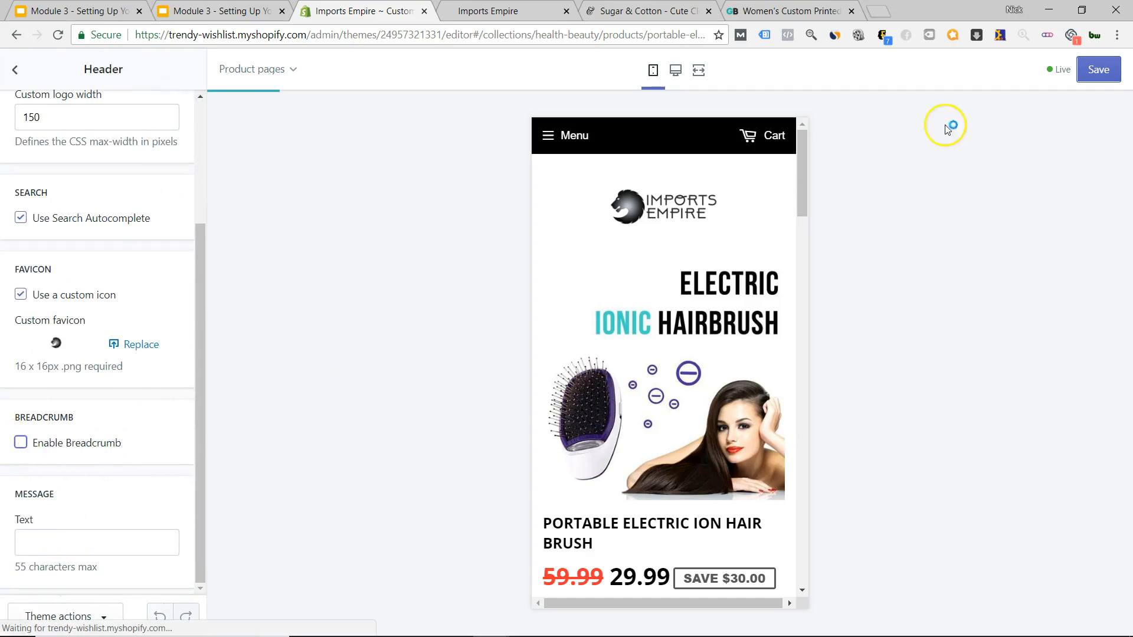
{"action": "left_click", "coordinate": [15, 70]}
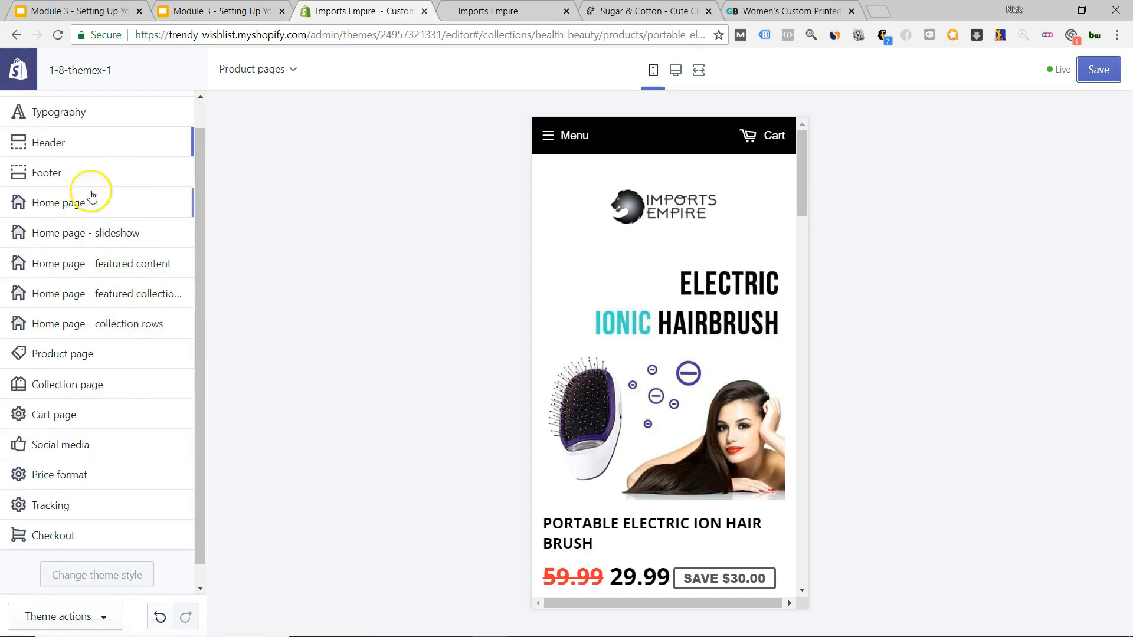
Switch back and forth between the Header and Footer settings panels.
{"action": "left_click", "coordinate": [105, 148]}
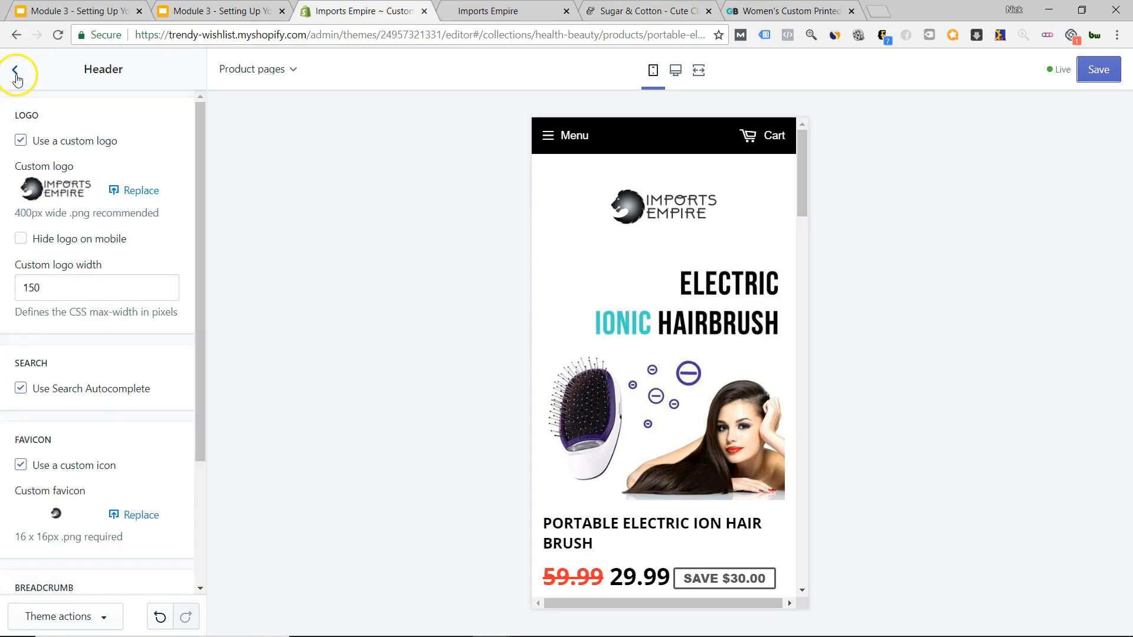
{"action": "left_click", "coordinate": [15, 74]}
{"action": "left_click", "coordinate": [101, 174]}
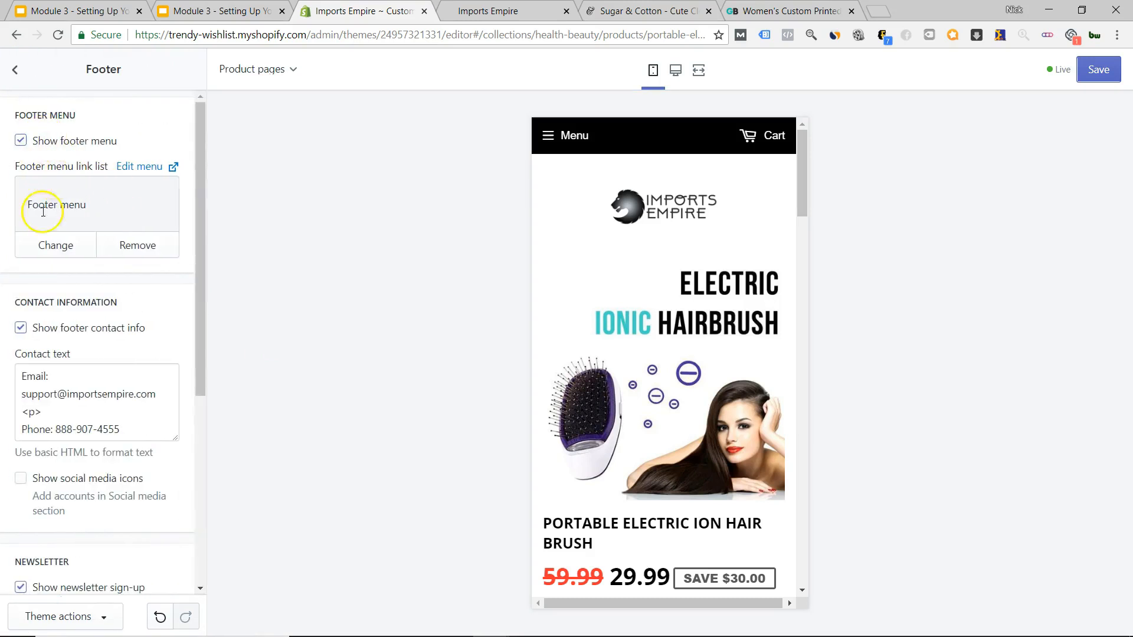
{"action": "left_click", "coordinate": [18, 71]}
{"action": "left_click", "coordinate": [80, 148]}
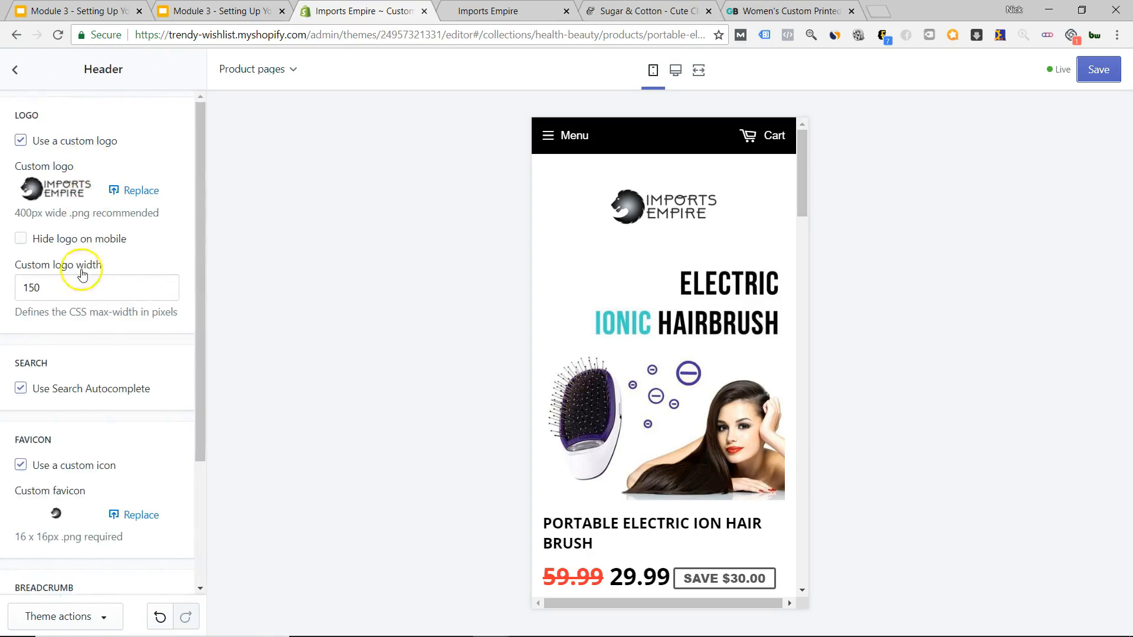
{"action": "scroll", "coordinate": [95, 318], "scroll_direction": "down", "scroll_amount": 3}
{"action": "scroll", "coordinate": [133, 416], "scroll_direction": "up", "scroll_amount": 3}
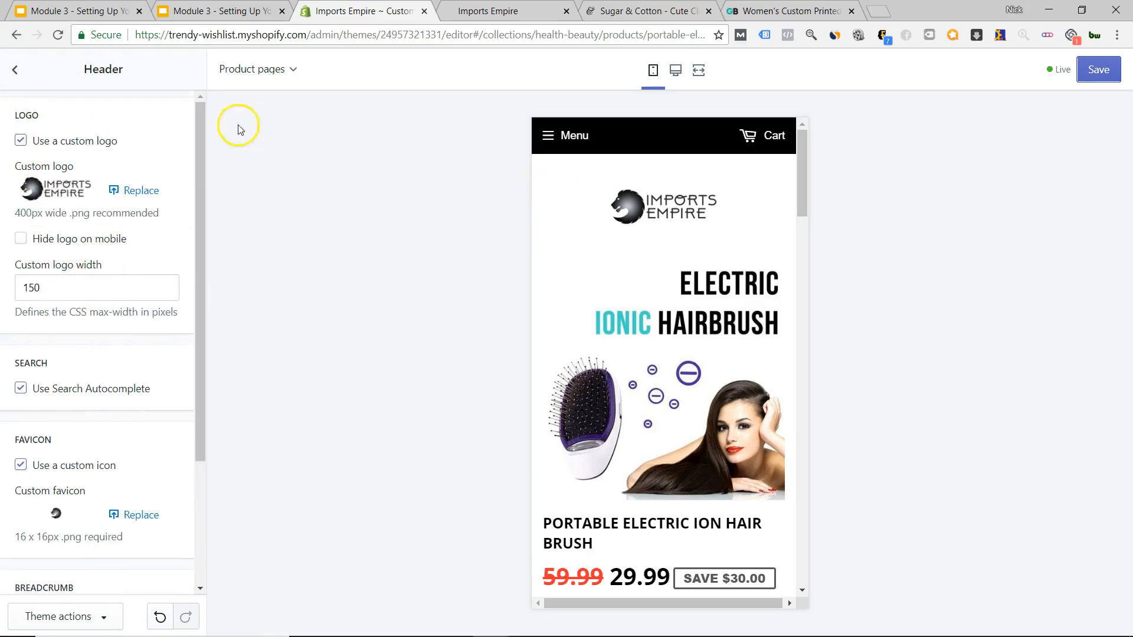
{"action": "left_click", "coordinate": [15, 86]}
Review the footer's menu, contact, newsletter and copyright settings, then return to the settings list.
{"action": "left_click", "coordinate": [57, 202]}
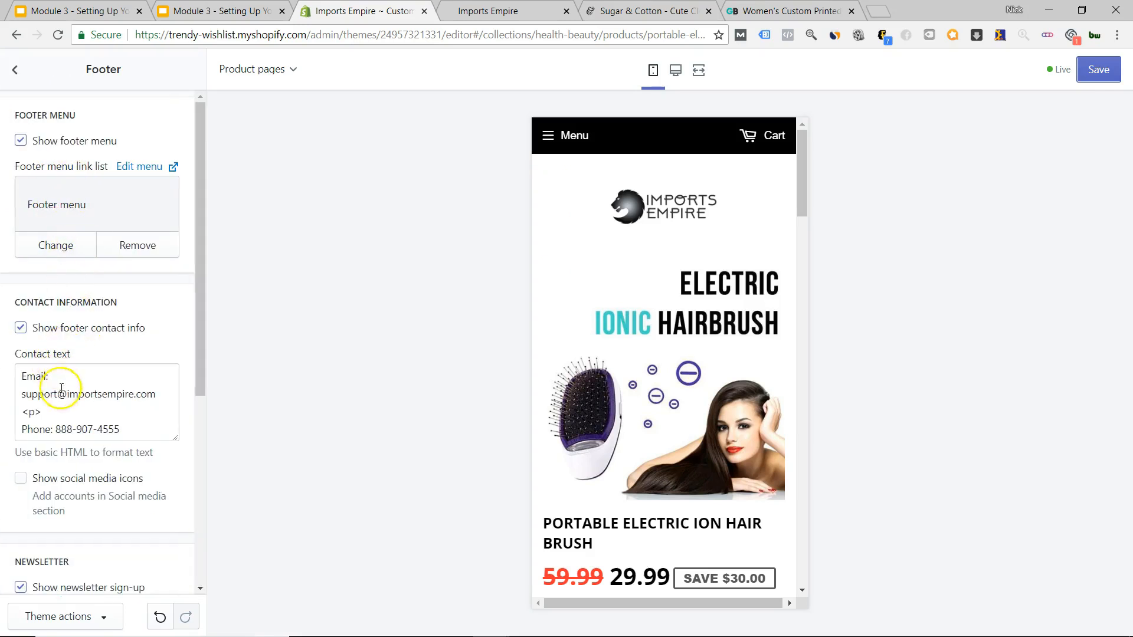
{"action": "scroll", "coordinate": [62, 388], "scroll_direction": "down", "scroll_amount": 4}
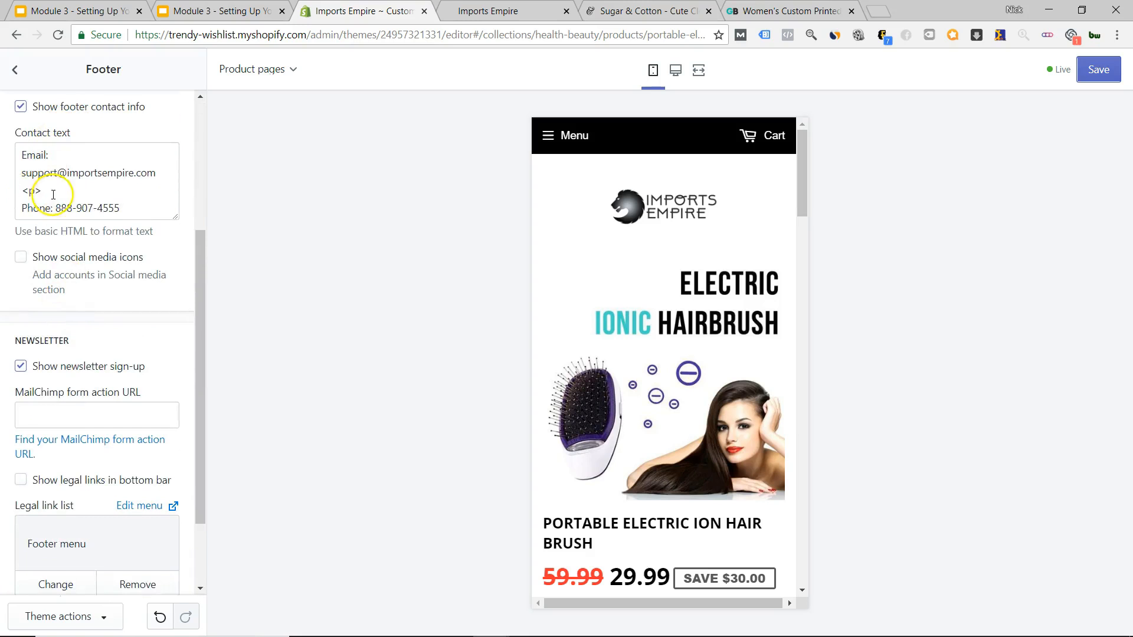
{"action": "scroll", "coordinate": [100, 281], "scroll_direction": "down", "scroll_amount": 1}
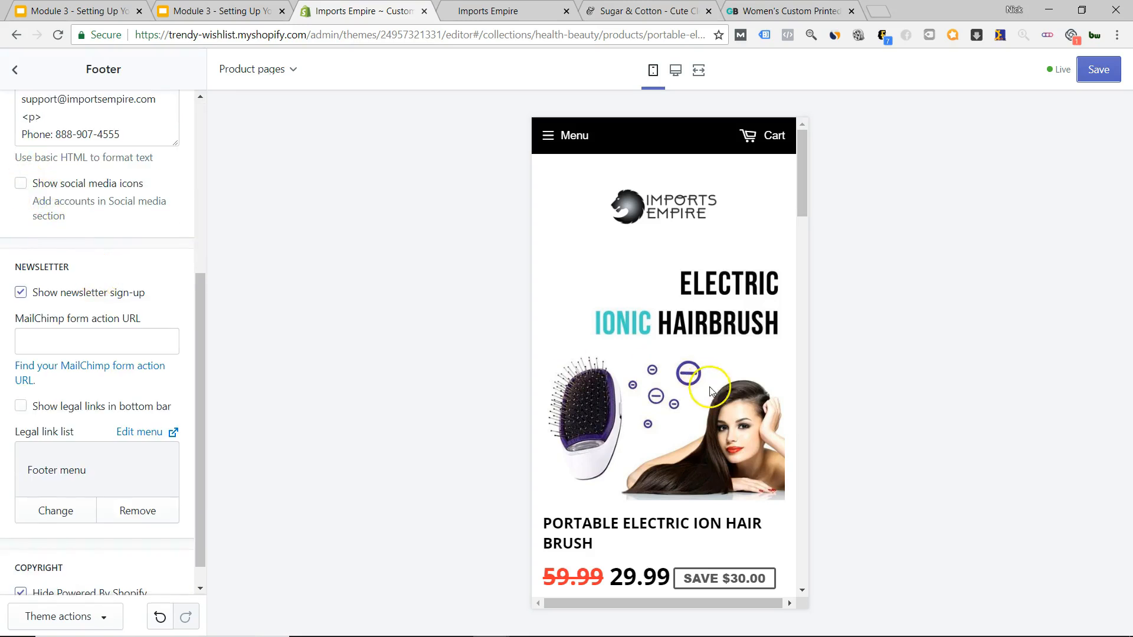
{"action": "scroll", "coordinate": [711, 391], "scroll_direction": "down", "scroll_amount": 20}
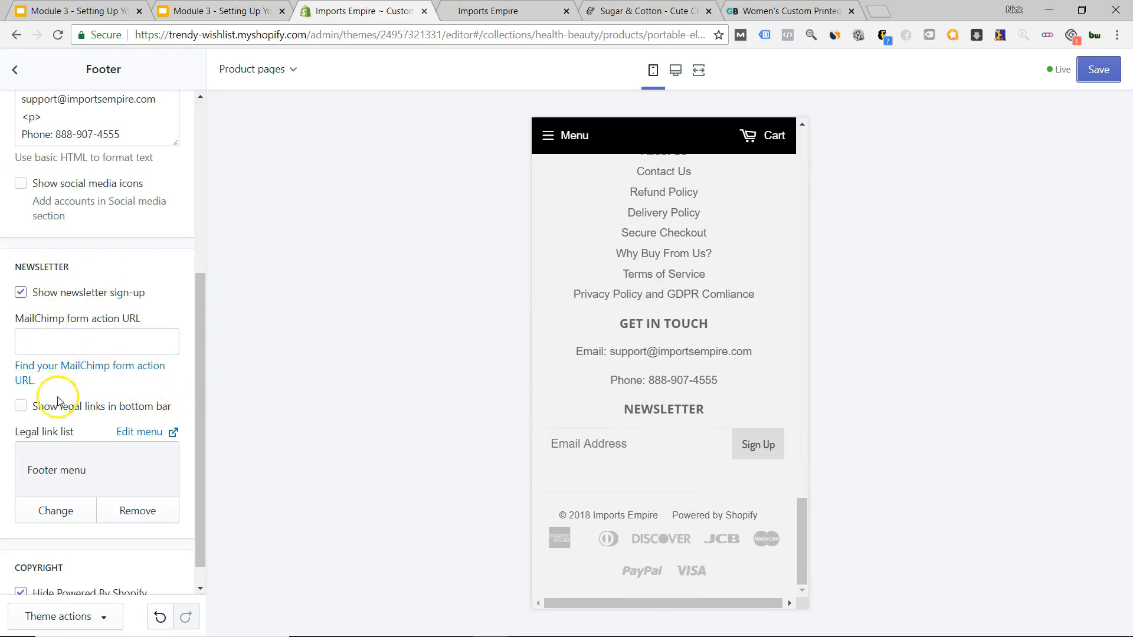
{"action": "scroll", "coordinate": [65, 413], "scroll_direction": "down", "scroll_amount": 1}
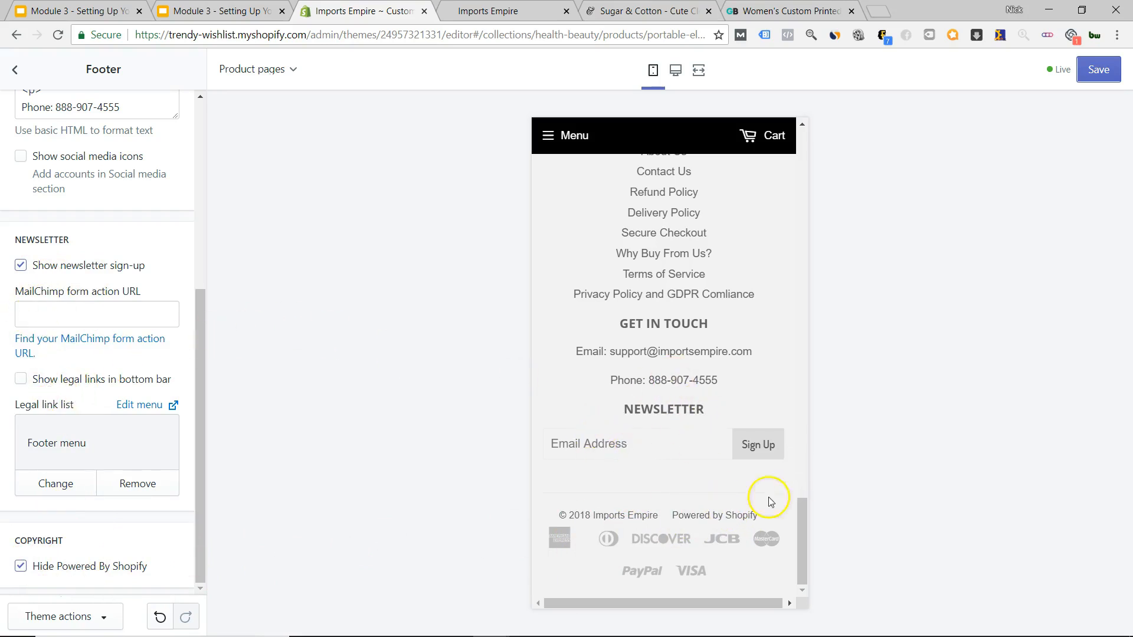
{"action": "scroll", "coordinate": [618, 395], "scroll_direction": "up", "scroll_amount": 15}
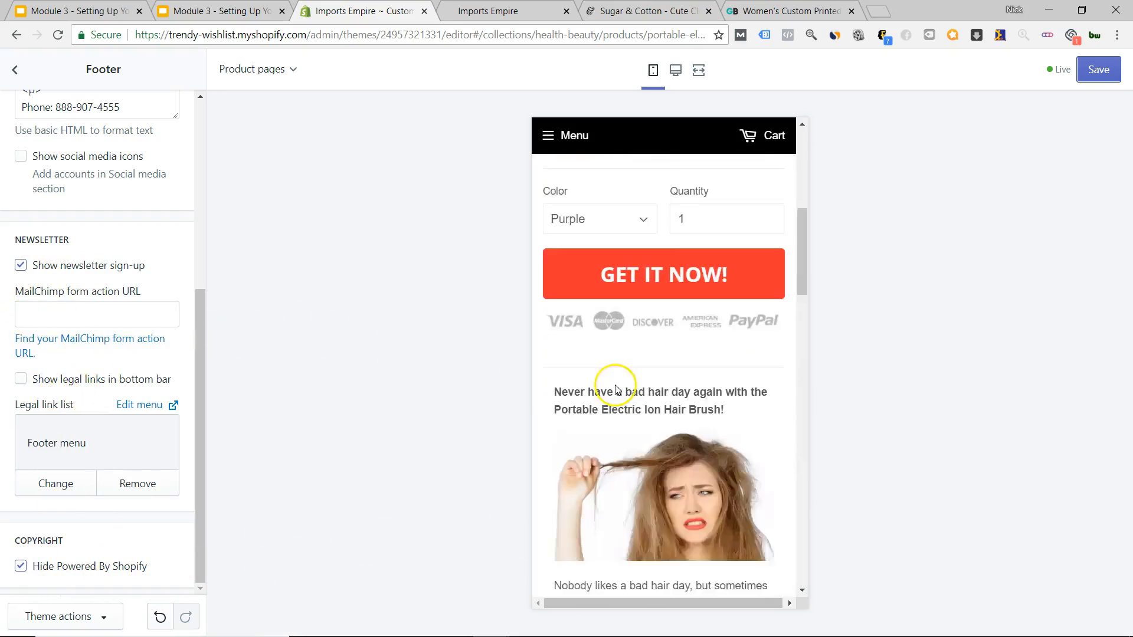
{"action": "left_click", "coordinate": [17, 72]}
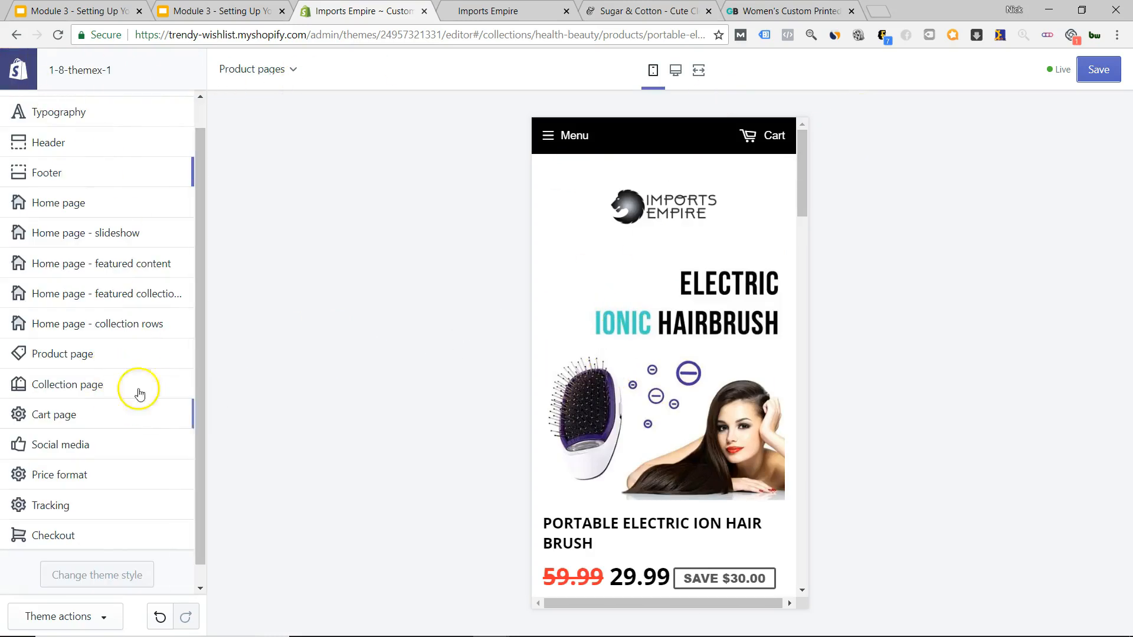
Leave the Imports Empire editor and start customizing the Brooklyn theme under More themes.
{"action": "left_click", "coordinate": [18, 70]}
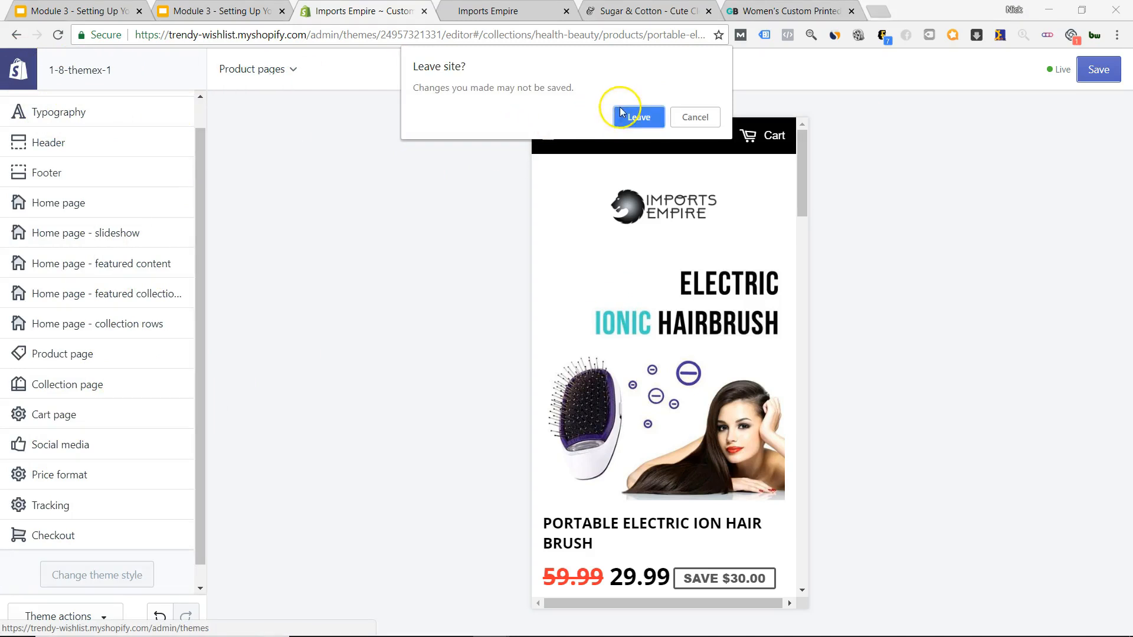
{"action": "left_click", "coordinate": [621, 113]}
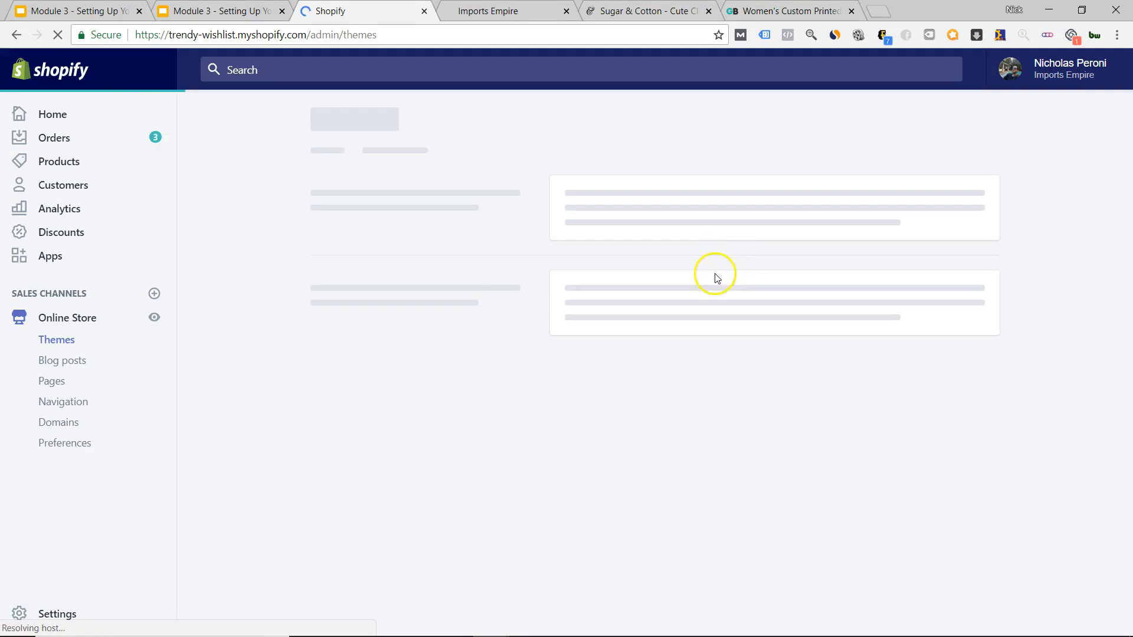
{"action": "scroll", "coordinate": [823, 362], "scroll_direction": "down", "scroll_amount": 6}
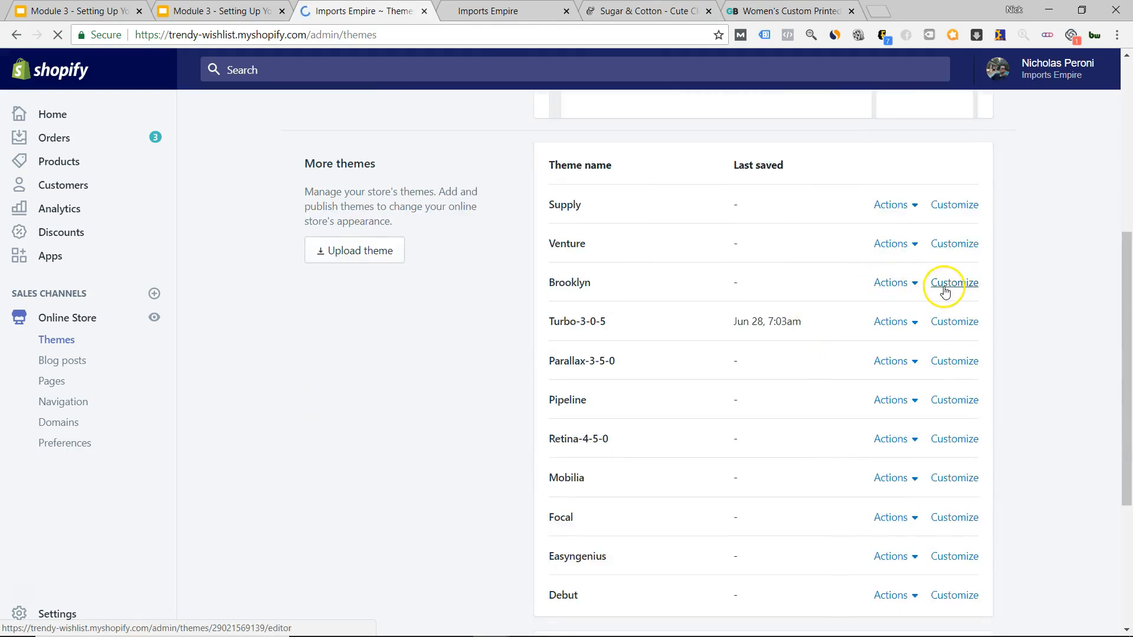
{"action": "left_click", "coordinate": [944, 289]}
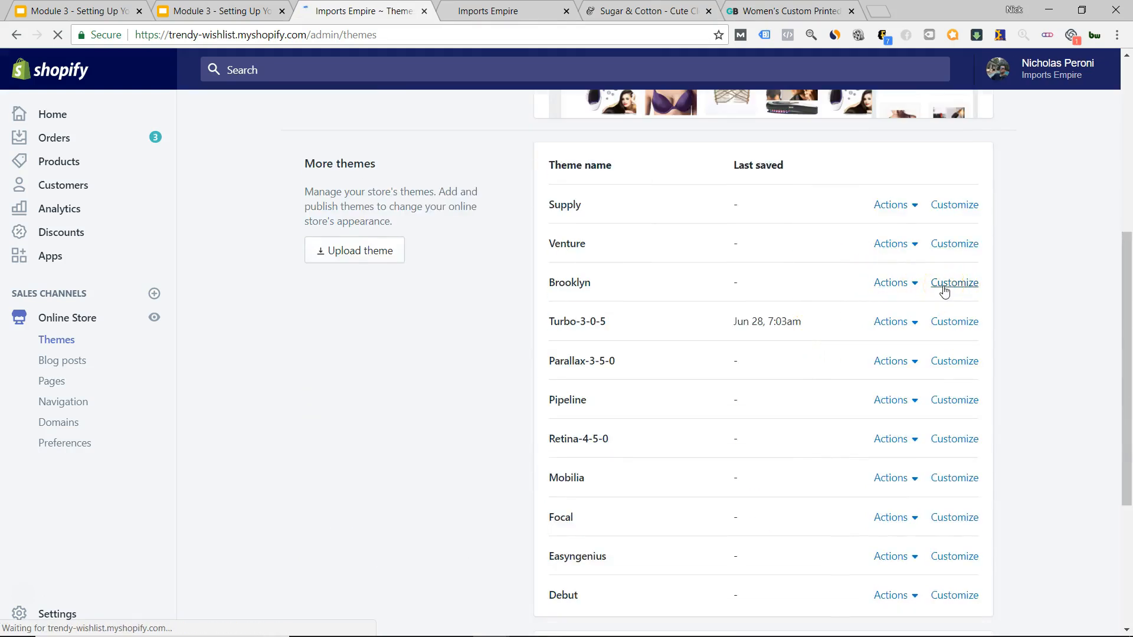
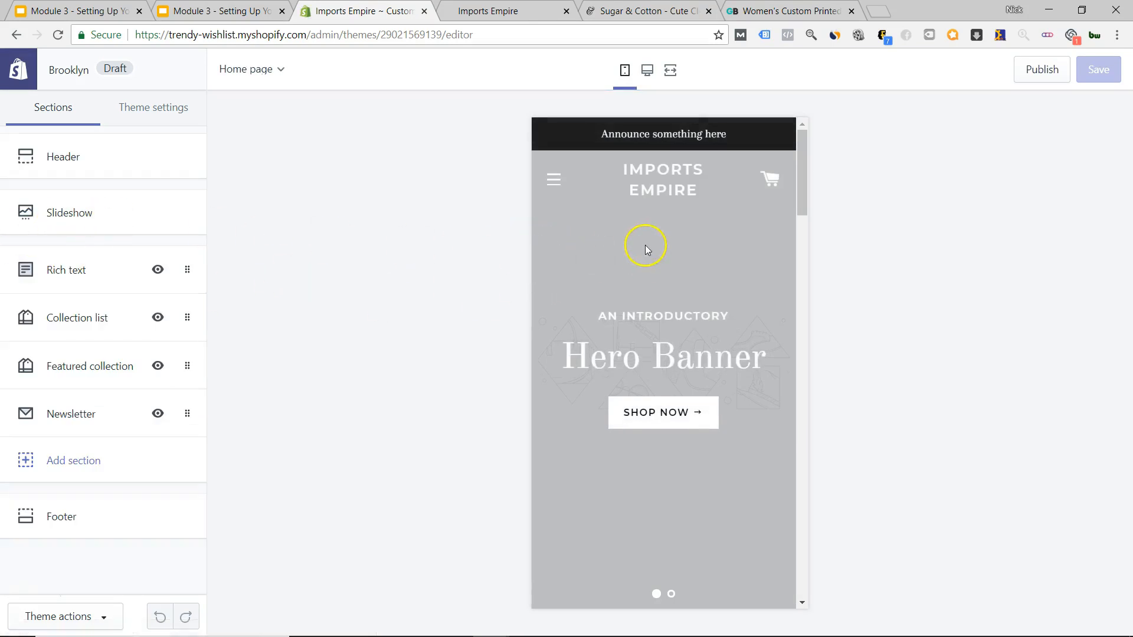
Open the Slideshow section and expand its first slide.
{"action": "scroll", "coordinate": [646, 246], "scroll_direction": "down", "scroll_amount": 20}
{"action": "scroll", "coordinate": [667, 290], "scroll_direction": "up", "scroll_amount": 20}
{"action": "scroll", "coordinate": [665, 285], "scroll_direction": "down", "scroll_amount": 10}
{"action": "scroll", "coordinate": [665, 285], "scroll_direction": "up", "scroll_amount": 8}
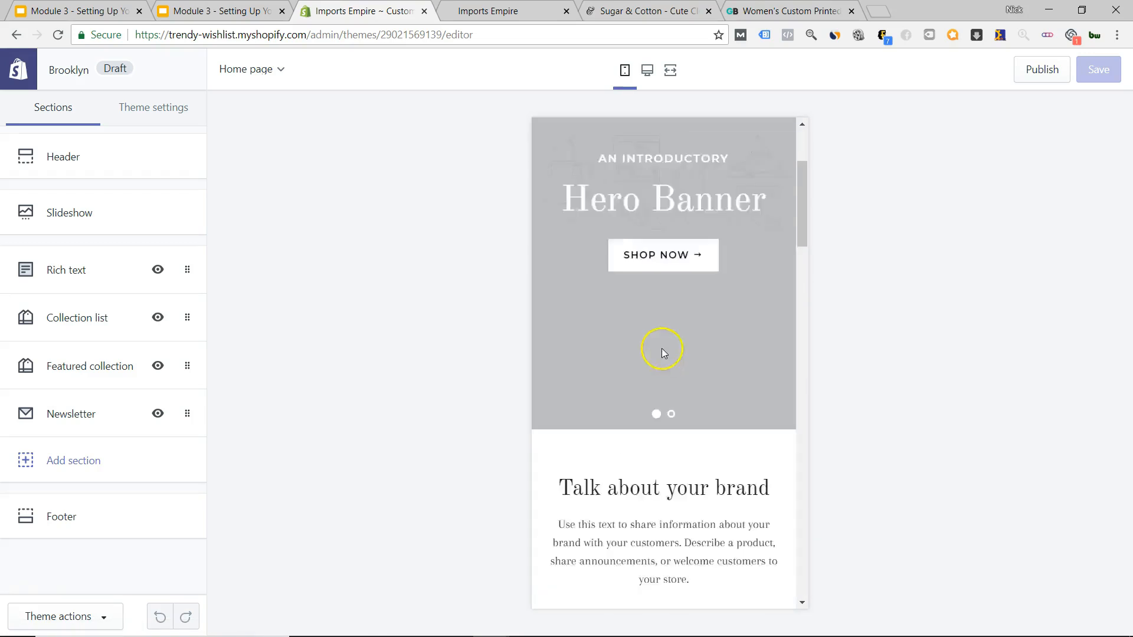
{"action": "scroll", "coordinate": [663, 352], "scroll_direction": "up", "scroll_amount": 3}
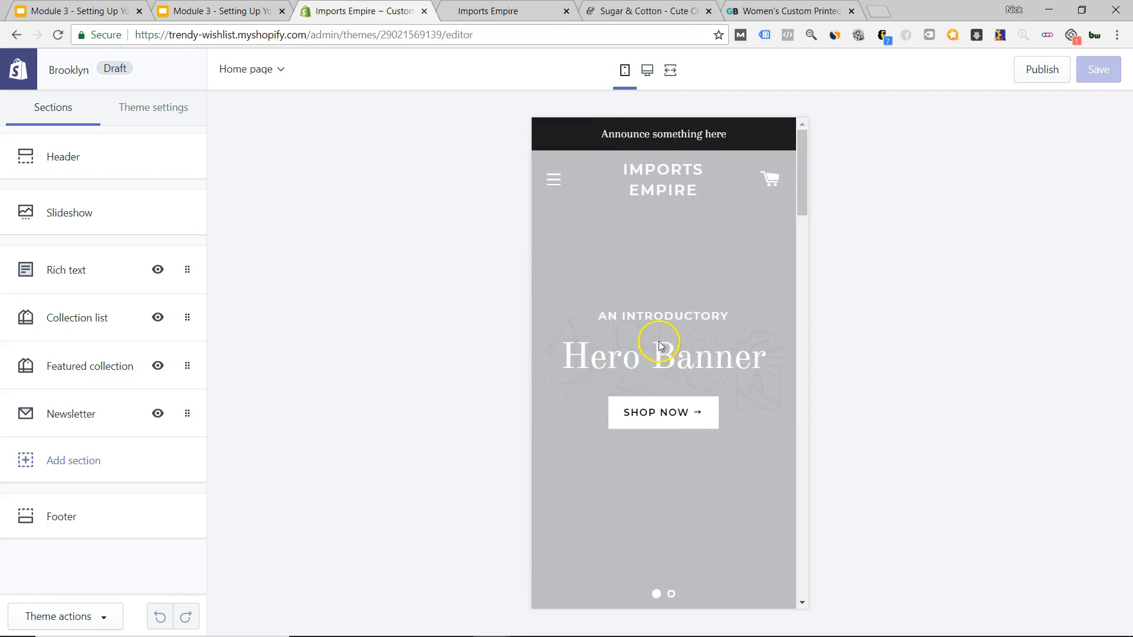
{"action": "left_click", "coordinate": [94, 219]}
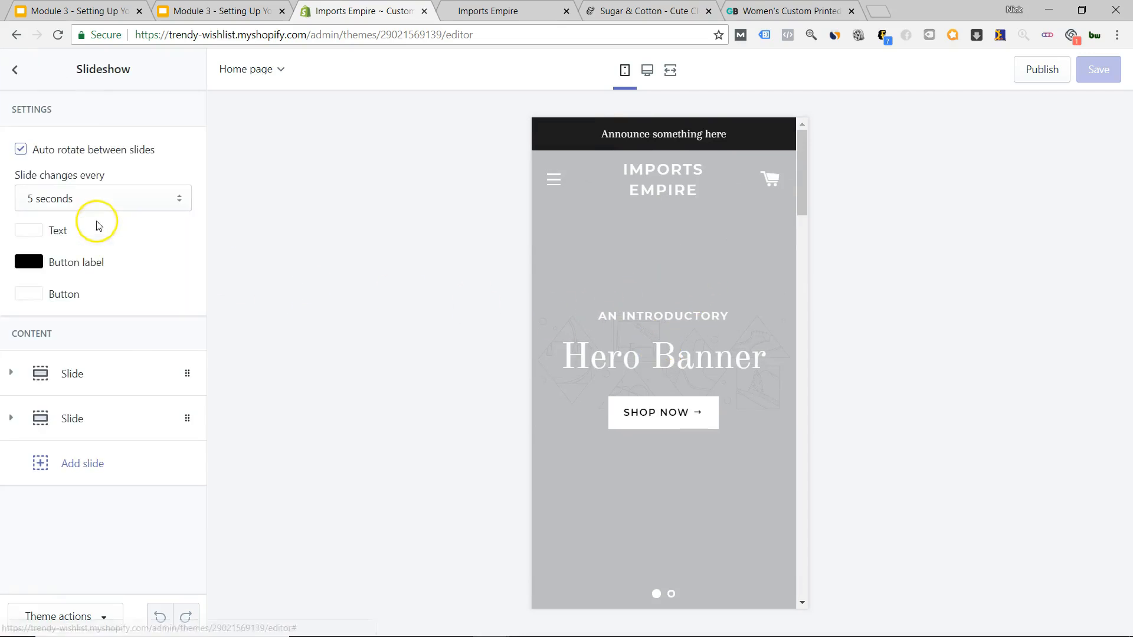
{"action": "left_click", "coordinate": [73, 373]}
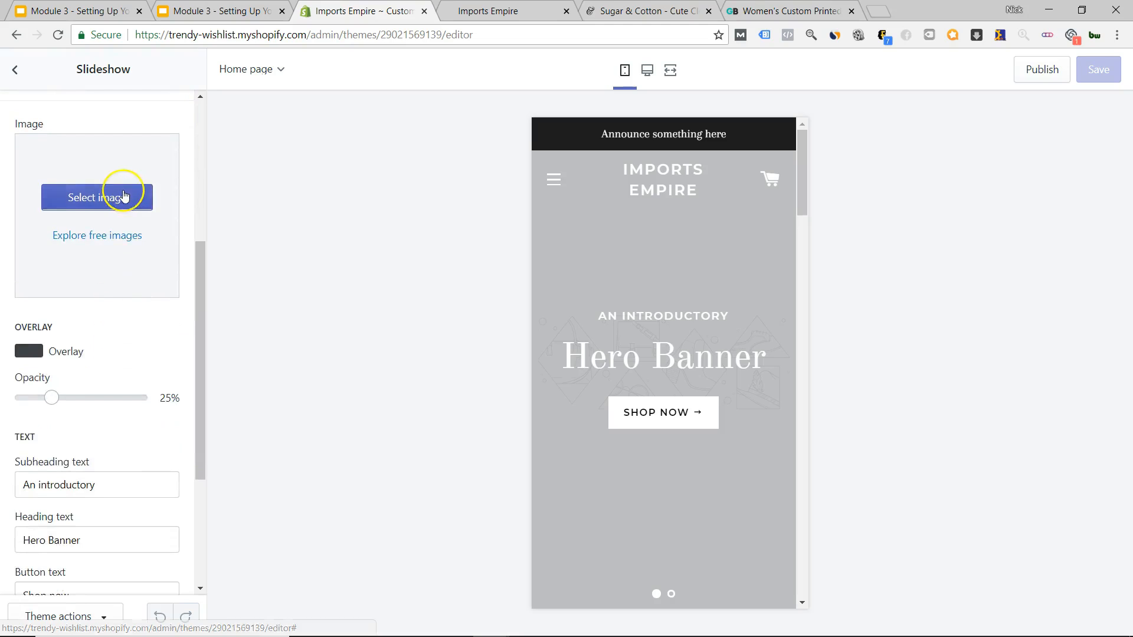
Set the slide image to the free Accessories & Jewelry photo of a man in a dark cap.
{"action": "left_click", "coordinate": [96, 235]}
{"action": "scroll", "coordinate": [121, 295], "scroll_direction": "down", "scroll_amount": 6}
{"action": "scroll", "coordinate": [124, 322], "scroll_direction": "up", "scroll_amount": 5}
{"action": "left_click", "coordinate": [104, 374]}
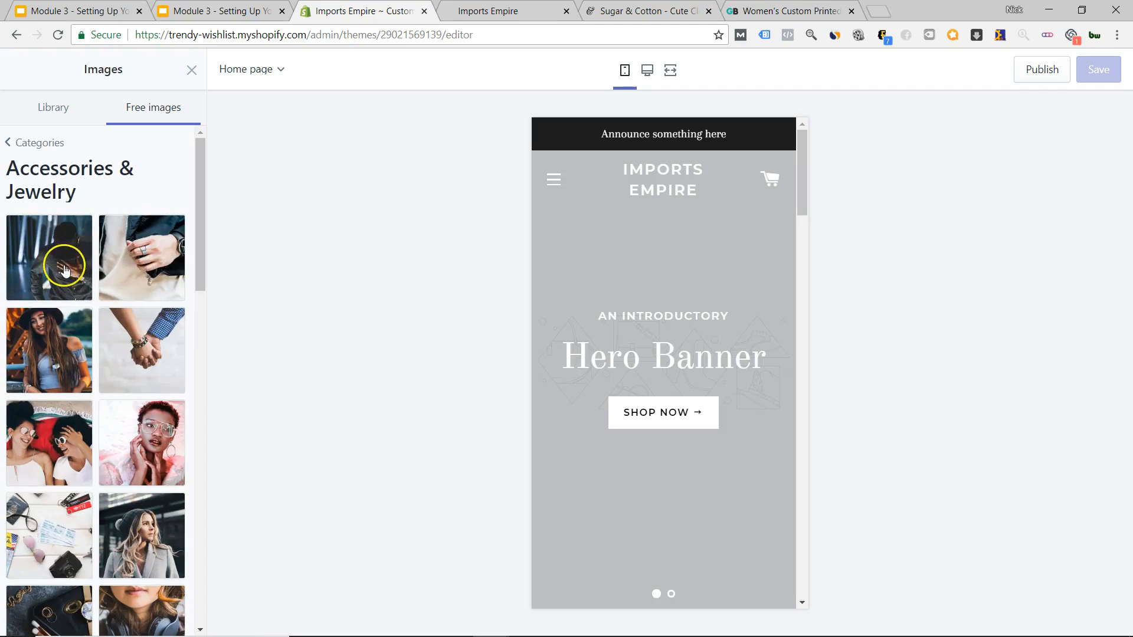
{"action": "left_click", "coordinate": [37, 288]}
{"action": "left_click", "coordinate": [172, 618]}
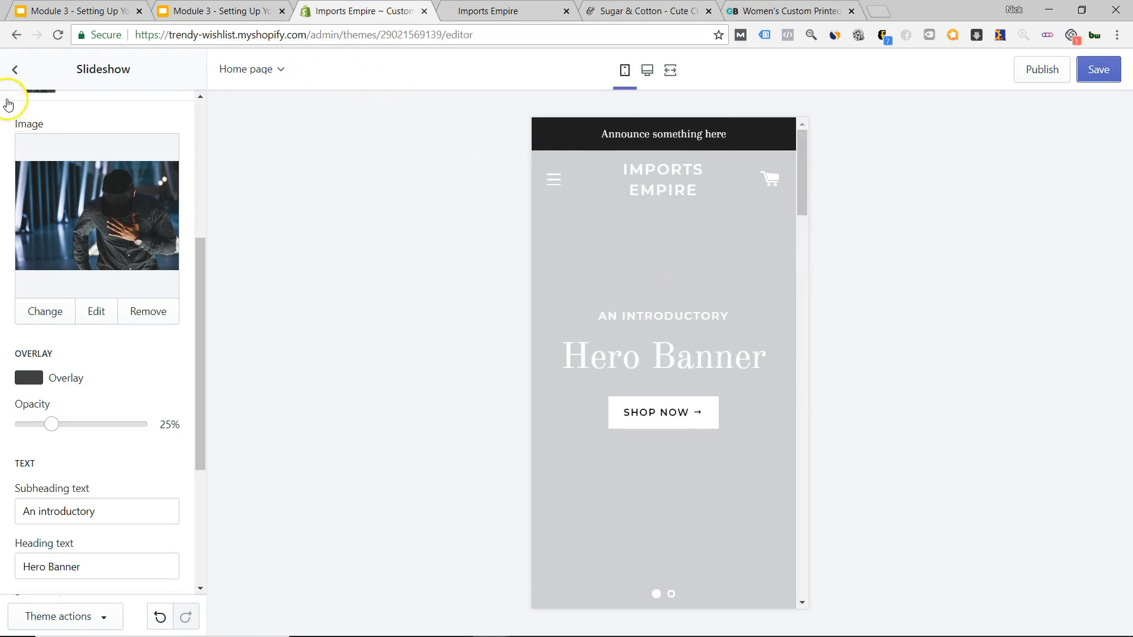
Preview the store at mobile width, then switch back to desktop width.
{"action": "scroll", "coordinate": [109, 375], "scroll_direction": "down", "scroll_amount": 4}
{"action": "scroll", "coordinate": [108, 379], "scroll_direction": "up", "scroll_amount": 6}
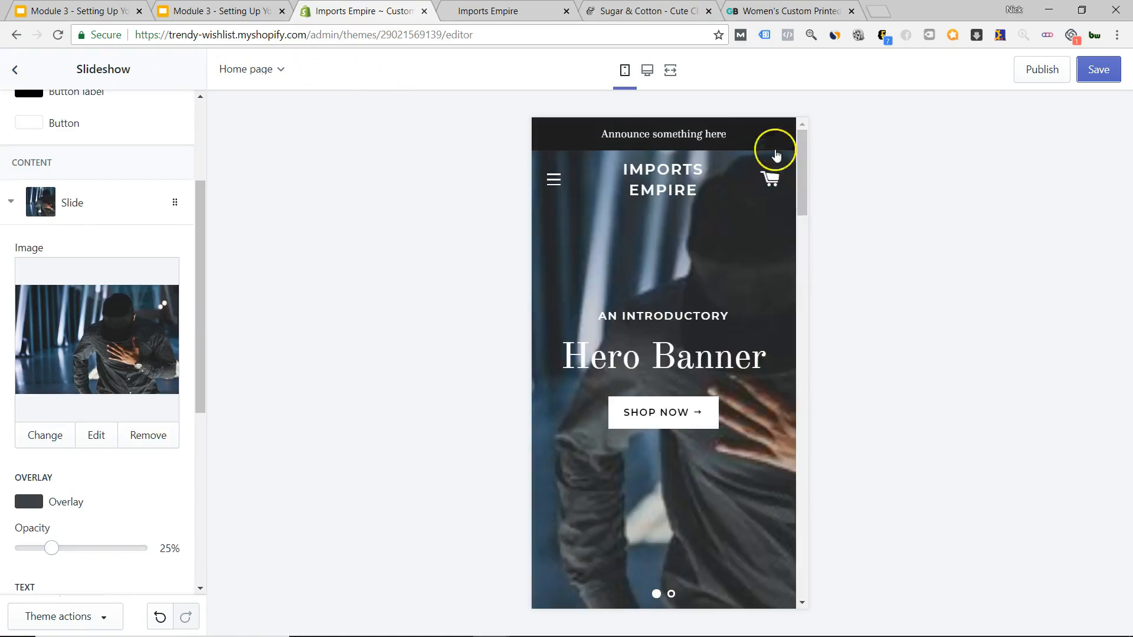
{"action": "left_click", "coordinate": [647, 71]}
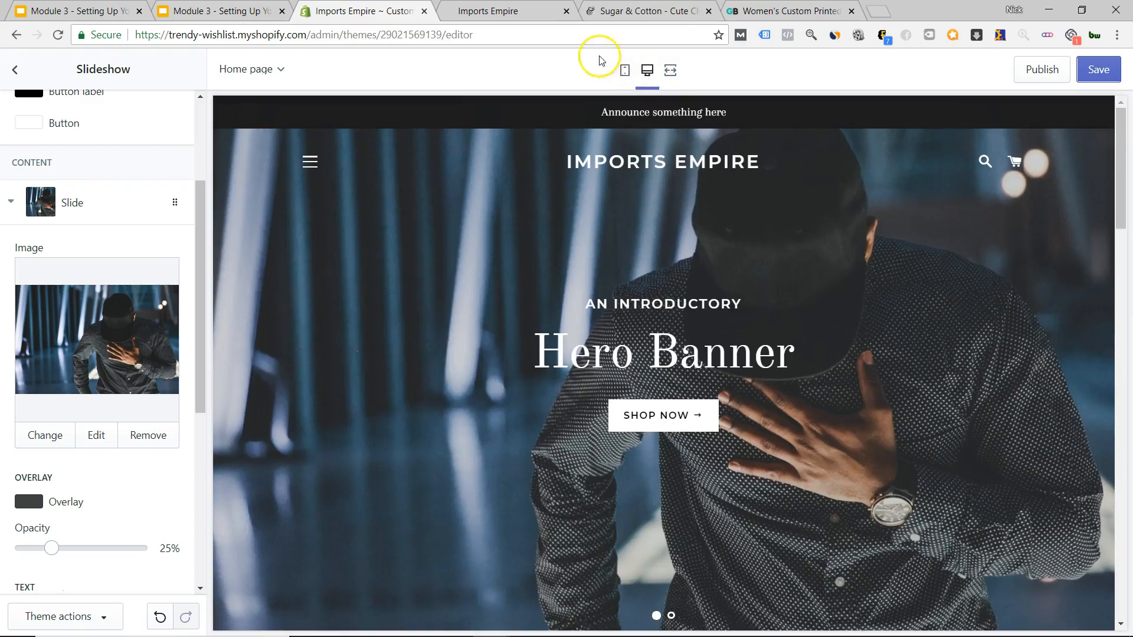
{"action": "left_click", "coordinate": [625, 72]}
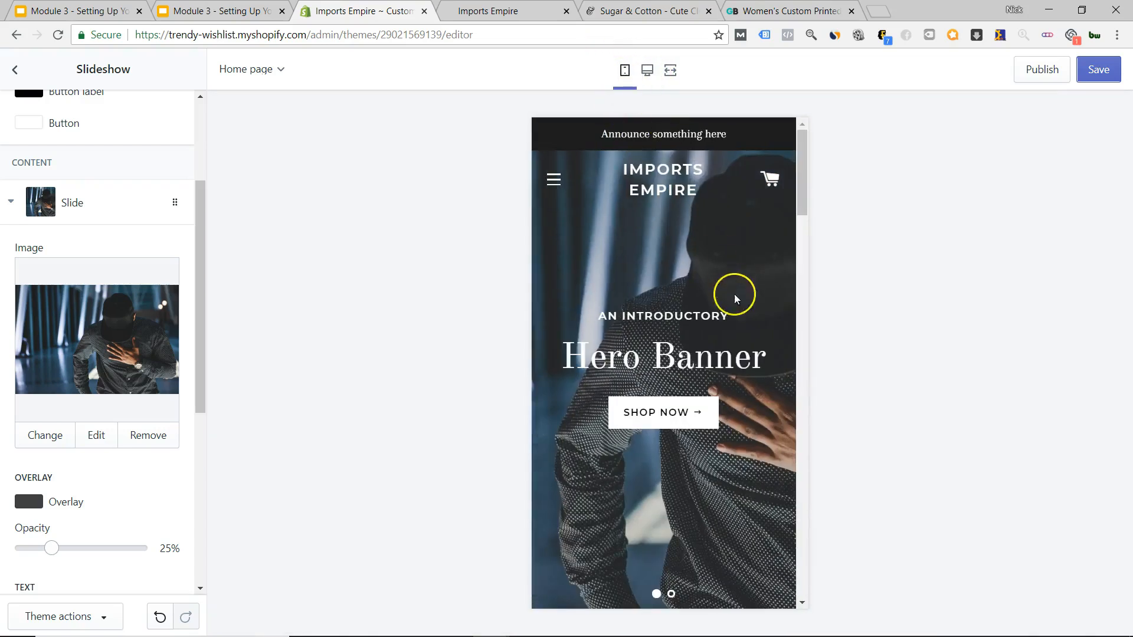
{"action": "scroll", "coordinate": [708, 277], "scroll_direction": "down", "scroll_amount": 2}
{"action": "scroll", "coordinate": [716, 299], "scroll_direction": "up", "scroll_amount": 2}
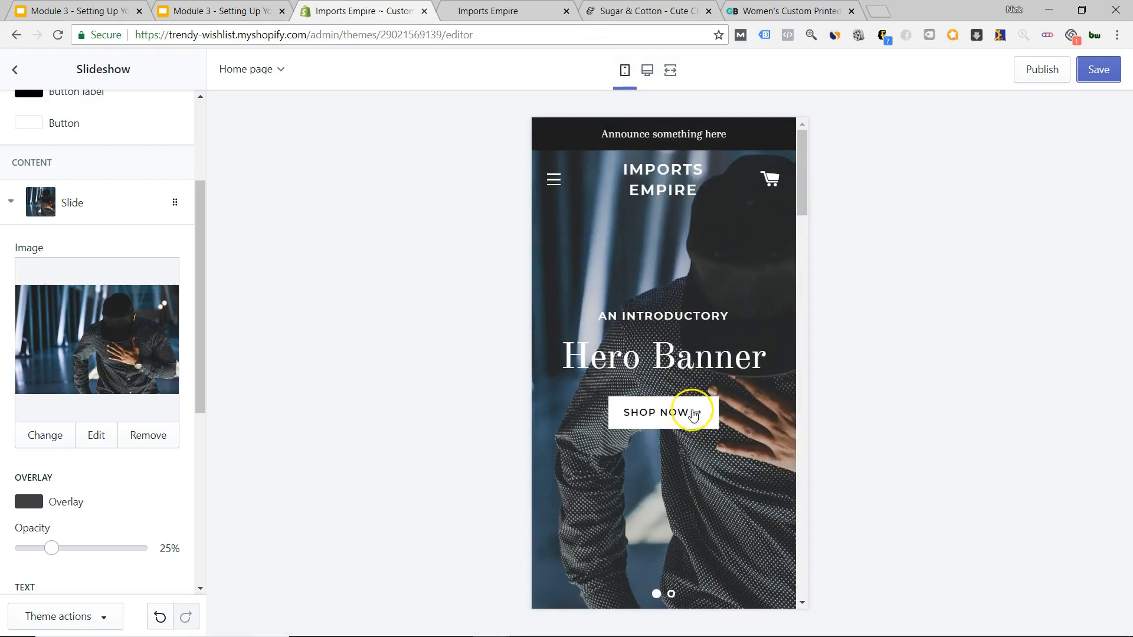
{"action": "left_click", "coordinate": [647, 71]}
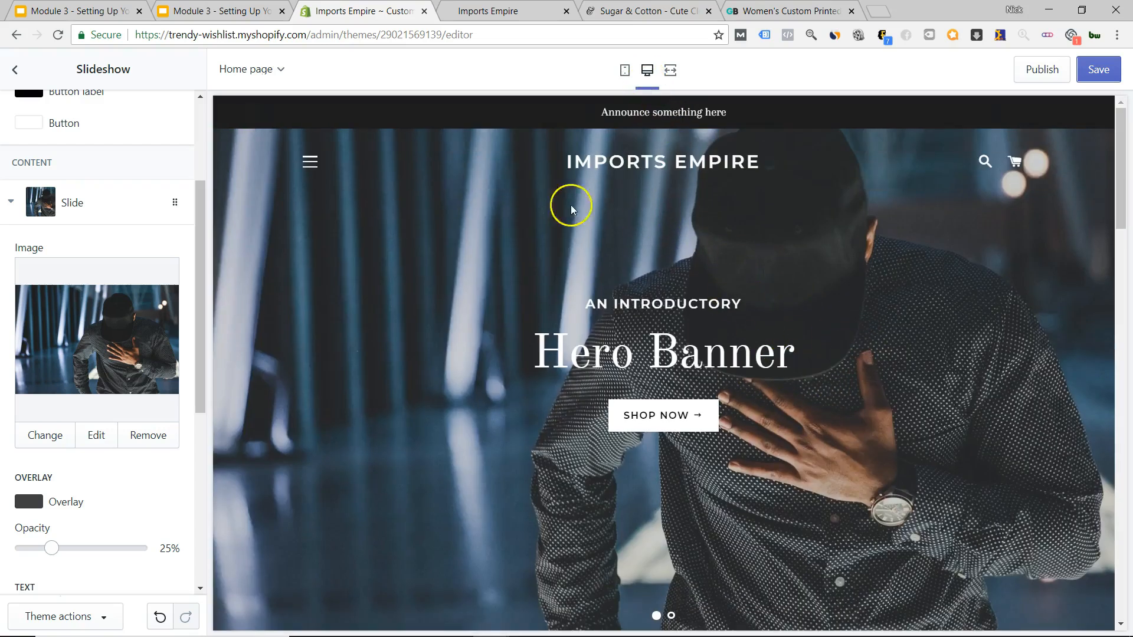
Check the slide's link suggestions, then return to the sections list.
{"action": "scroll", "coordinate": [202, 392], "scroll_direction": "up", "scroll_amount": 3}
{"action": "scroll", "coordinate": [97, 387], "scroll_direction": "down", "scroll_amount": 7}
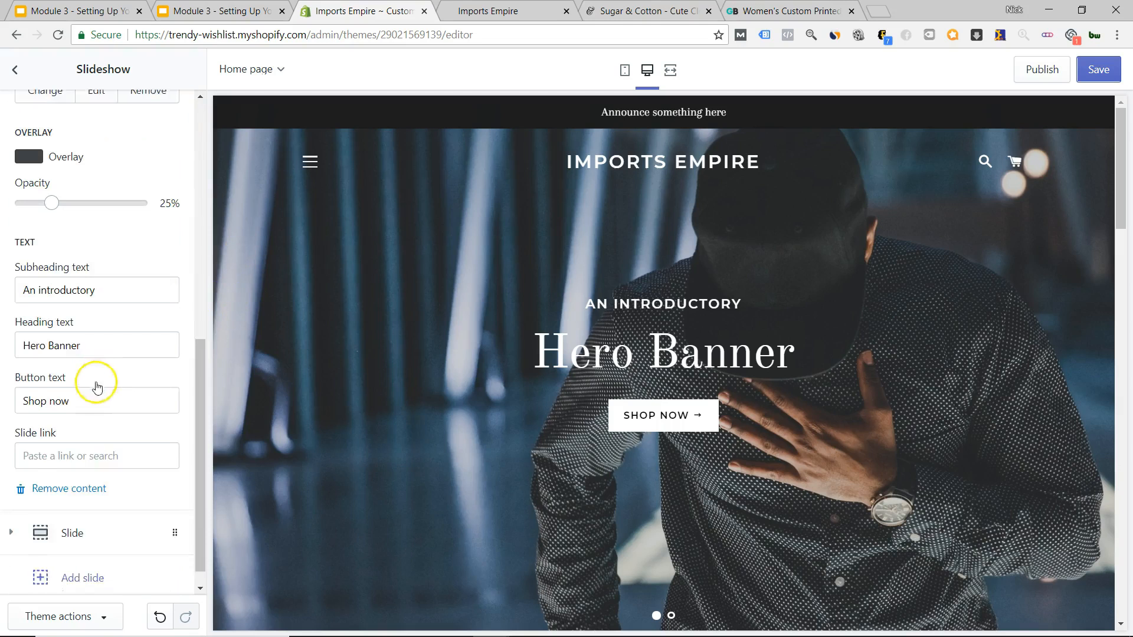
{"action": "scroll", "coordinate": [98, 387], "scroll_direction": "down", "scroll_amount": 1}
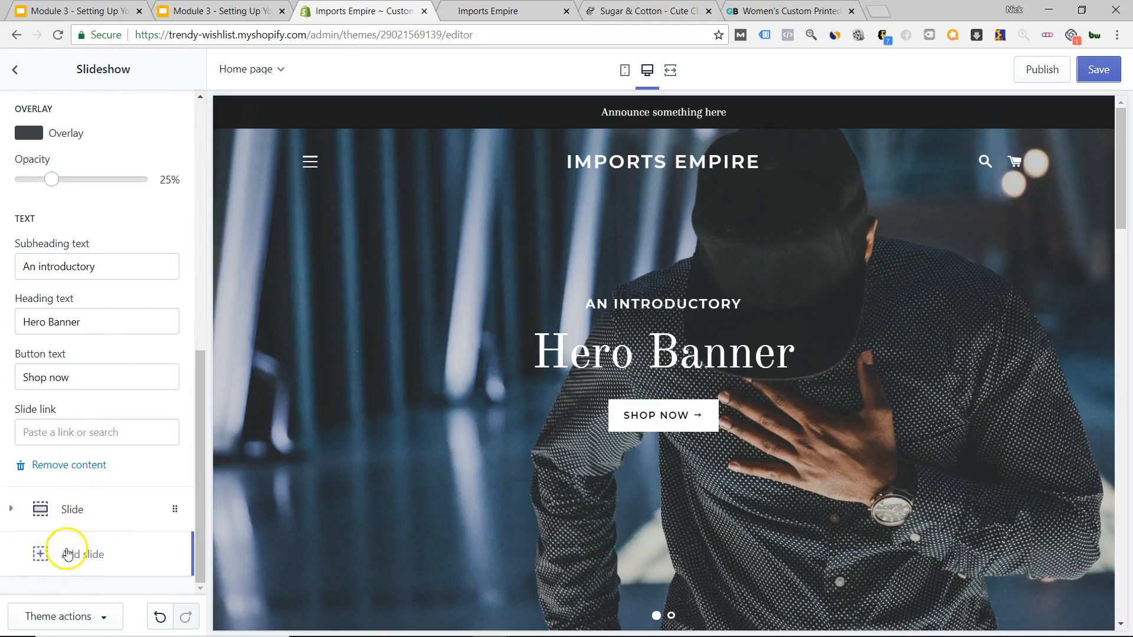
{"action": "left_click", "coordinate": [56, 421]}
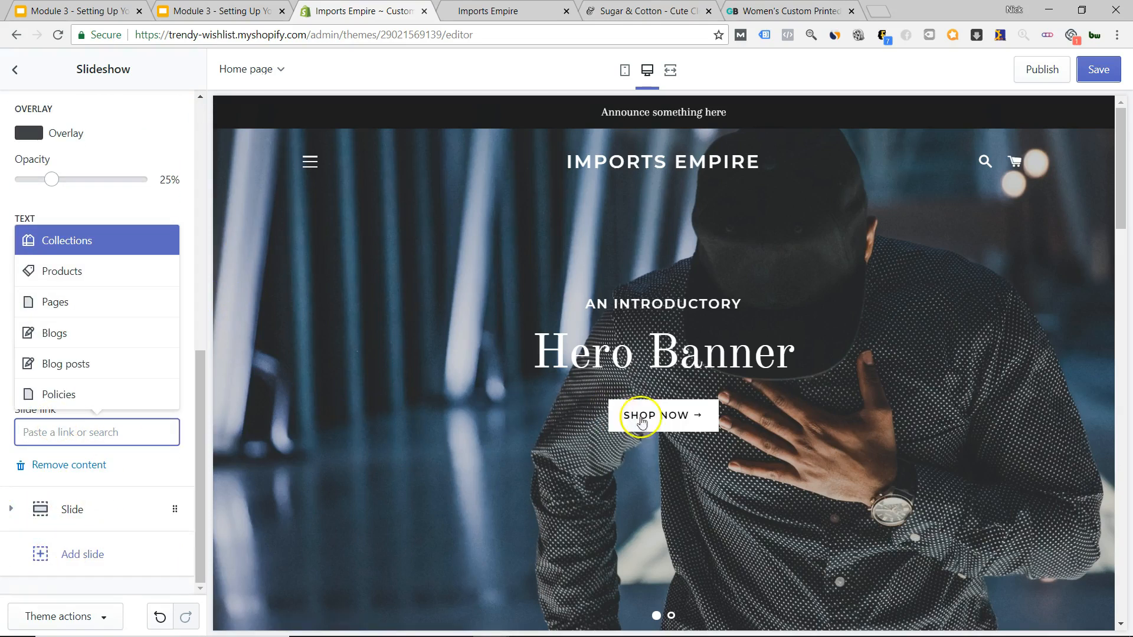
{"action": "left_click", "coordinate": [140, 202]}
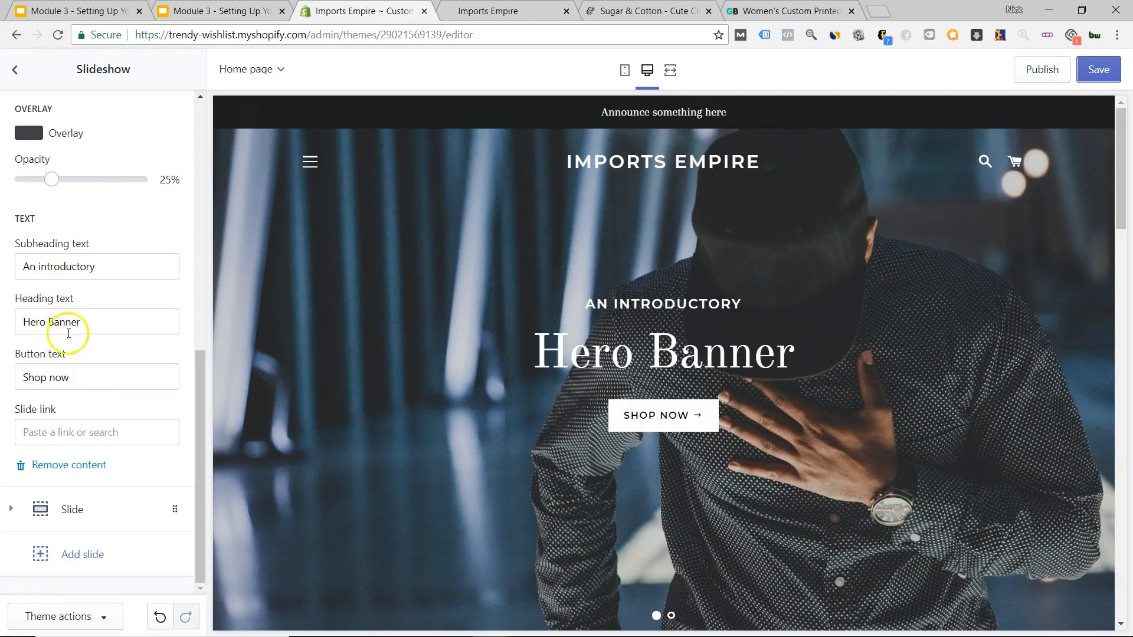
{"action": "scroll", "coordinate": [124, 396], "scroll_direction": "up", "scroll_amount": 10}
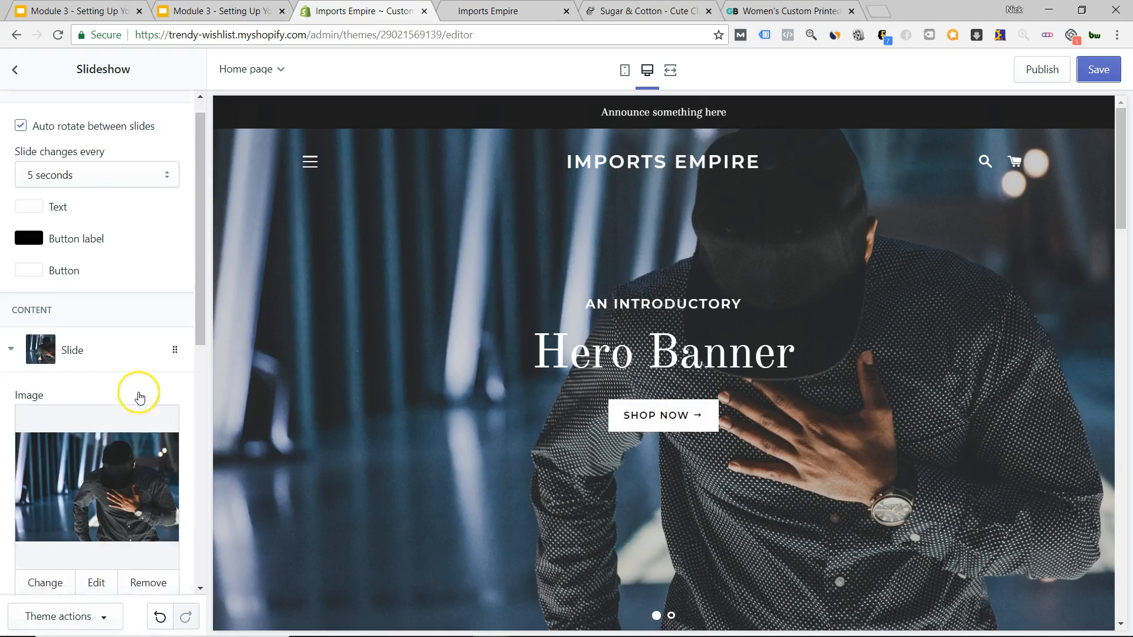
{"action": "left_click", "coordinate": [18, 70]}
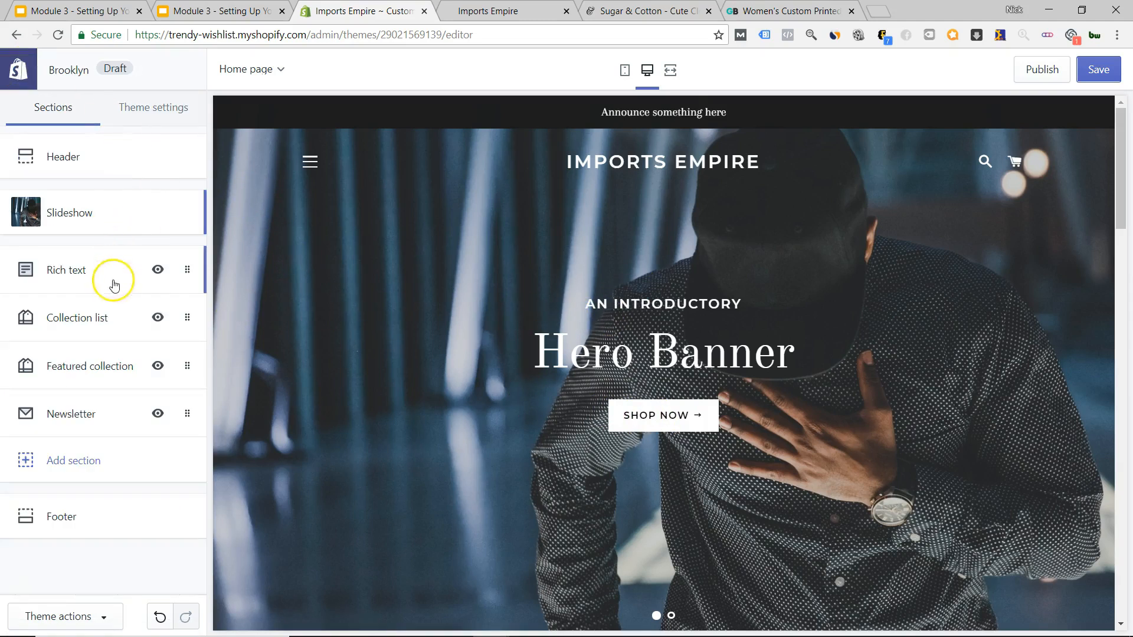
{"action": "scroll", "coordinate": [466, 263], "scroll_direction": "down", "scroll_amount": 5}
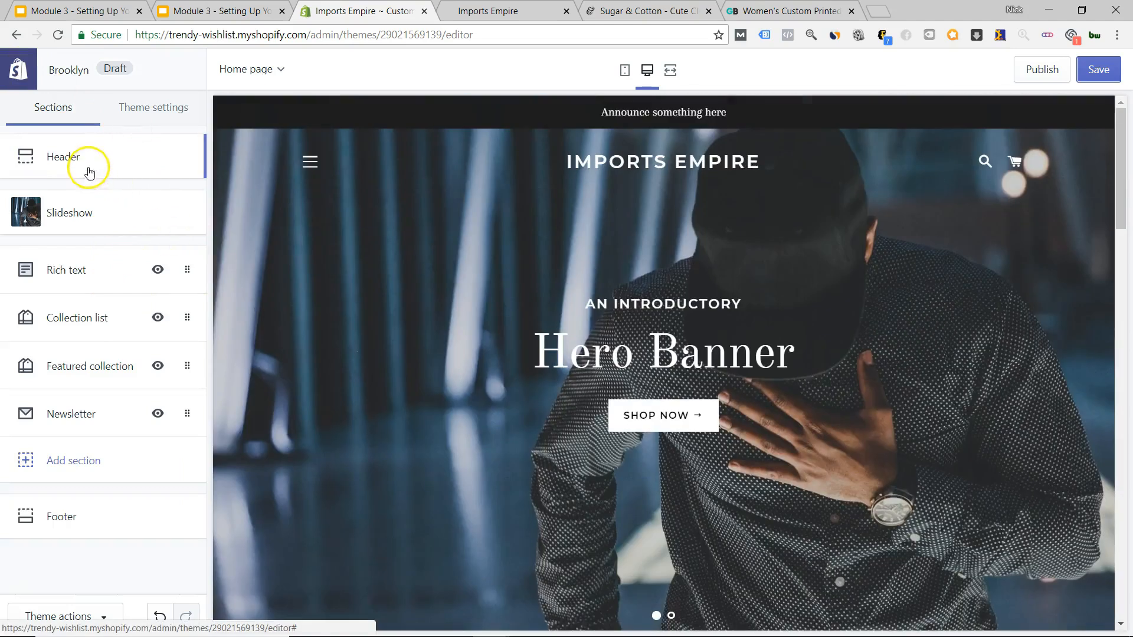
{"action": "left_click", "coordinate": [93, 157]}
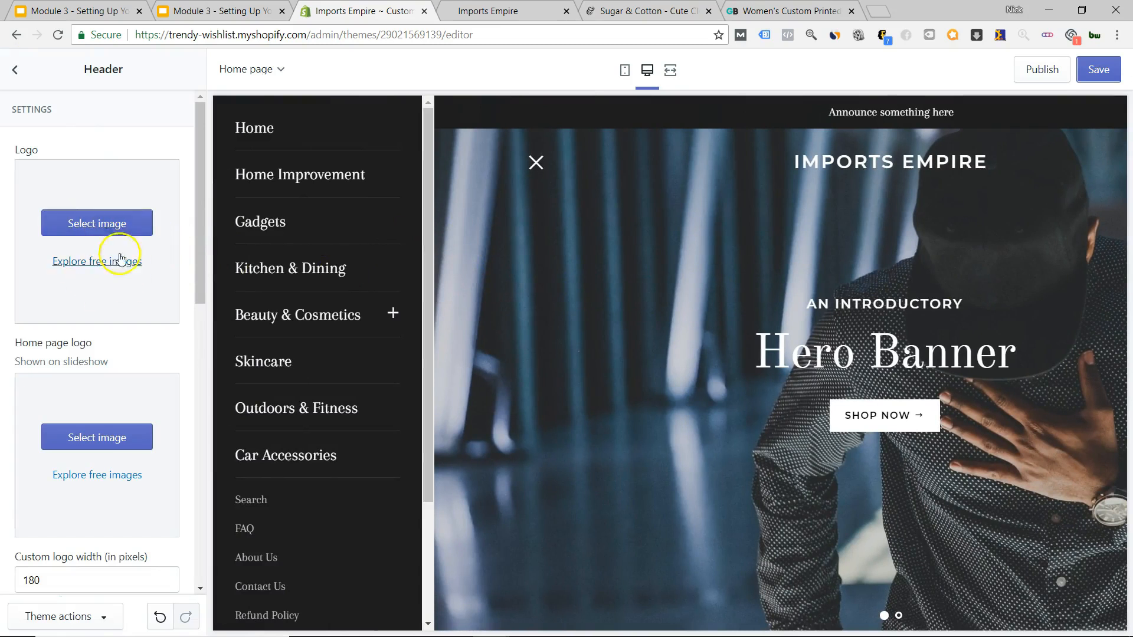
{"action": "scroll", "coordinate": [84, 309], "scroll_direction": "down", "scroll_amount": 3}
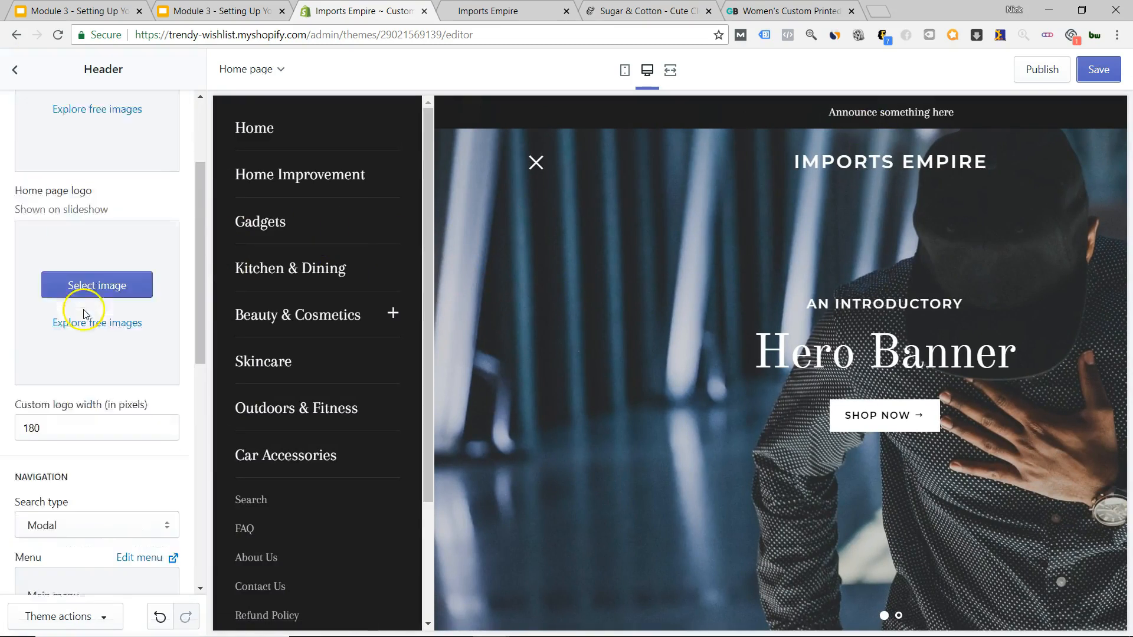
{"action": "scroll", "coordinate": [83, 313], "scroll_direction": "up", "scroll_amount": 3}
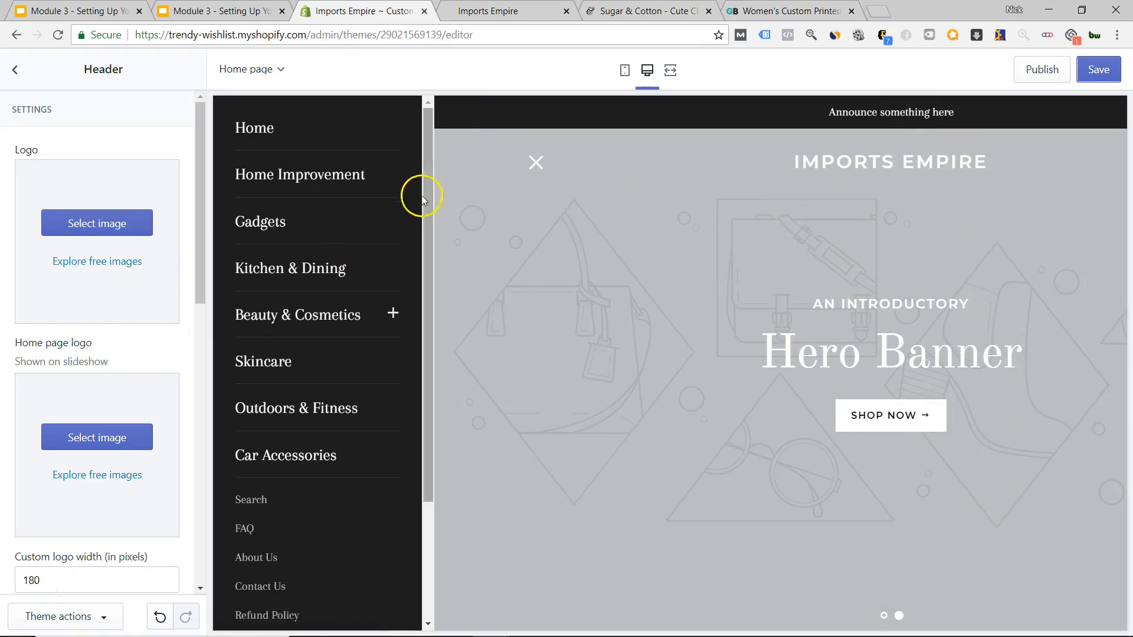
{"action": "left_click", "coordinate": [18, 83]}
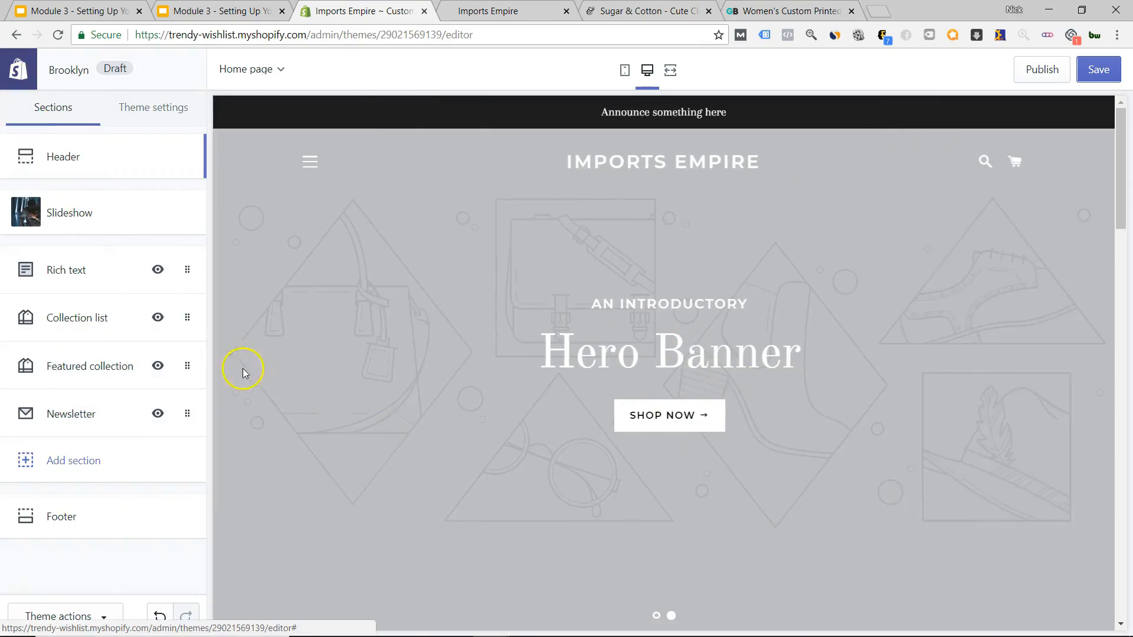
{"action": "scroll", "coordinate": [649, 405], "scroll_direction": "down", "scroll_amount": 12}
{"action": "left_click", "coordinate": [662, 277]}
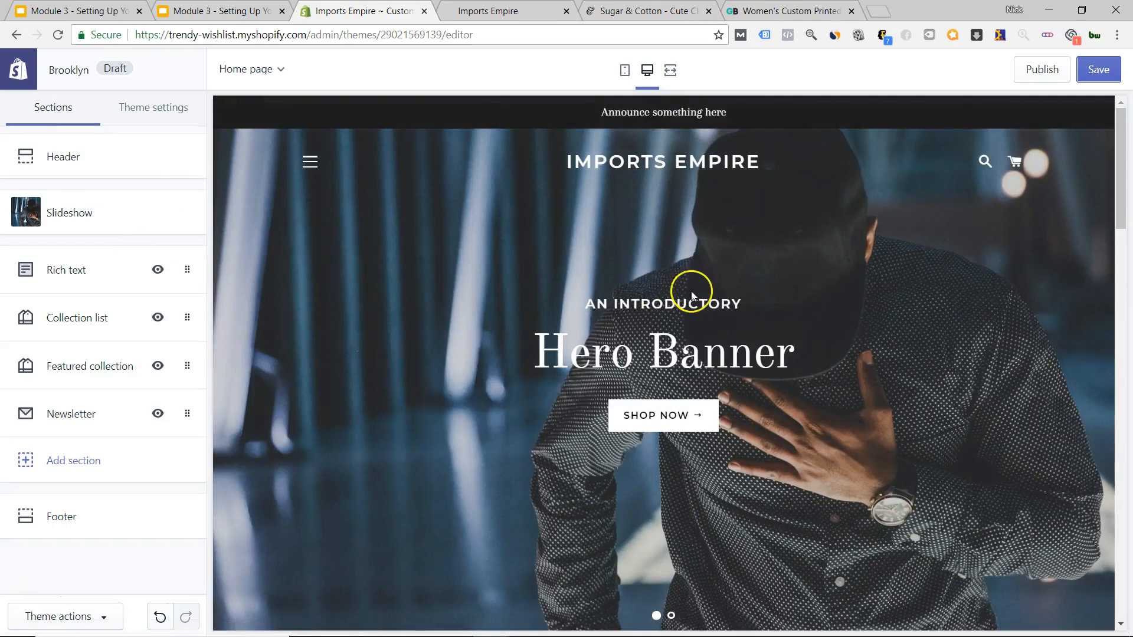
{"action": "scroll", "coordinate": [650, 372], "scroll_direction": "down", "scroll_amount": 8}
{"action": "scroll", "coordinate": [620, 345], "scroll_direction": "up", "scroll_amount": 8}
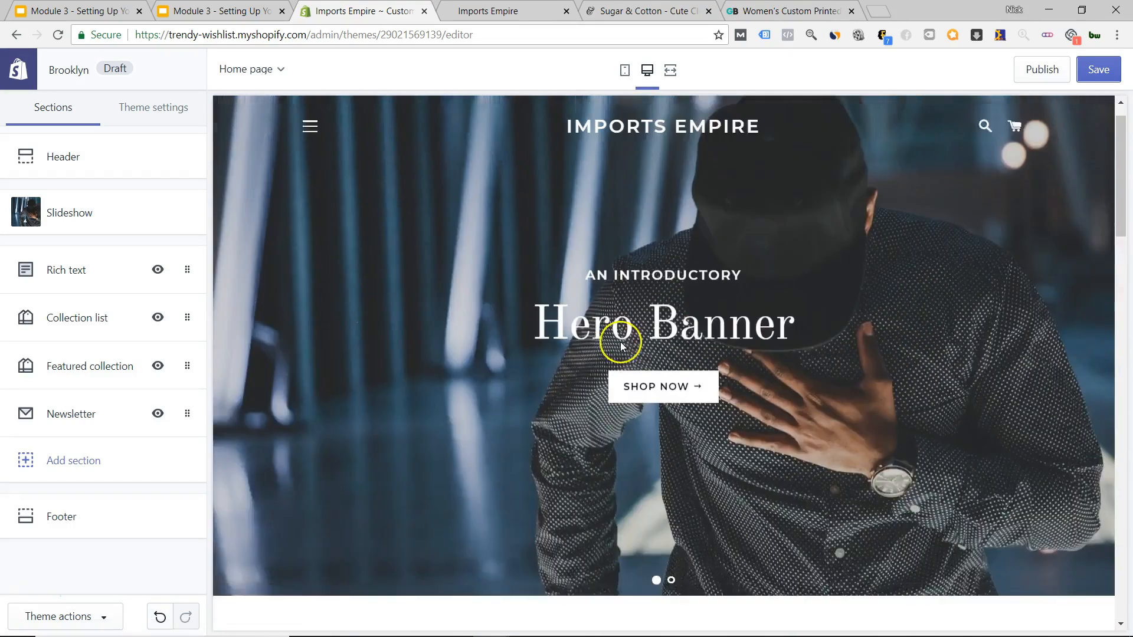
{"action": "left_click", "coordinate": [649, 420]}
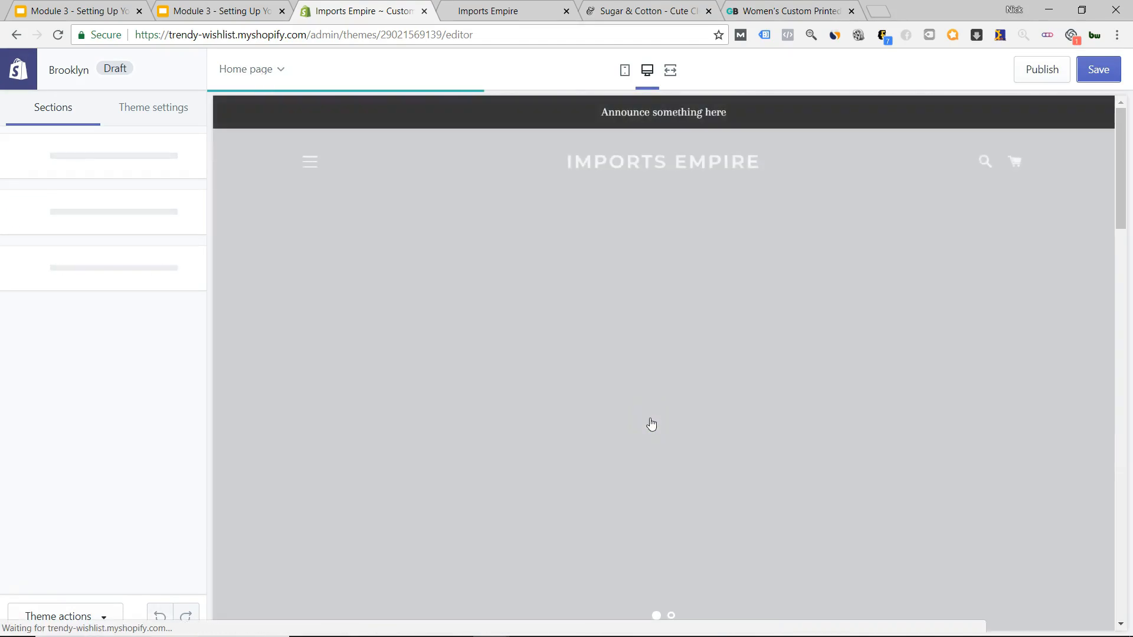
Use the store's navigation menu in the preview to reach the Kitchen & Dining collection.
{"action": "scroll", "coordinate": [652, 413], "scroll_direction": "down", "scroll_amount": 12}
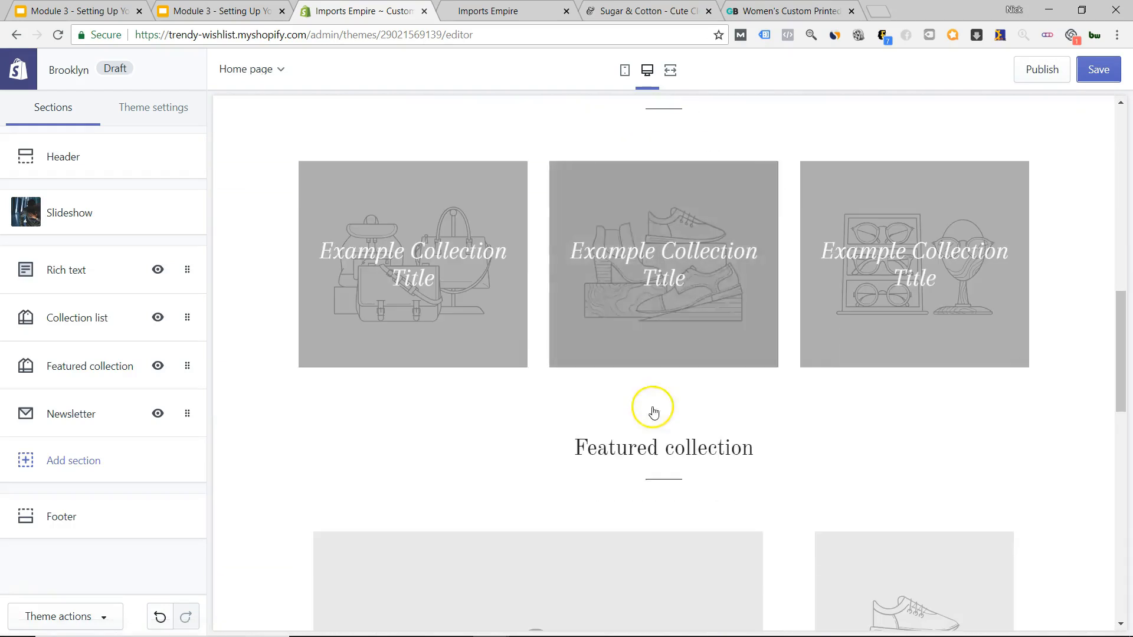
{"action": "scroll", "coordinate": [665, 289], "scroll_direction": "down", "scroll_amount": 15}
{"action": "scroll", "coordinate": [639, 366], "scroll_direction": "up", "scroll_amount": 9}
{"action": "scroll", "coordinate": [380, 377], "scroll_direction": "up", "scroll_amount": 12}
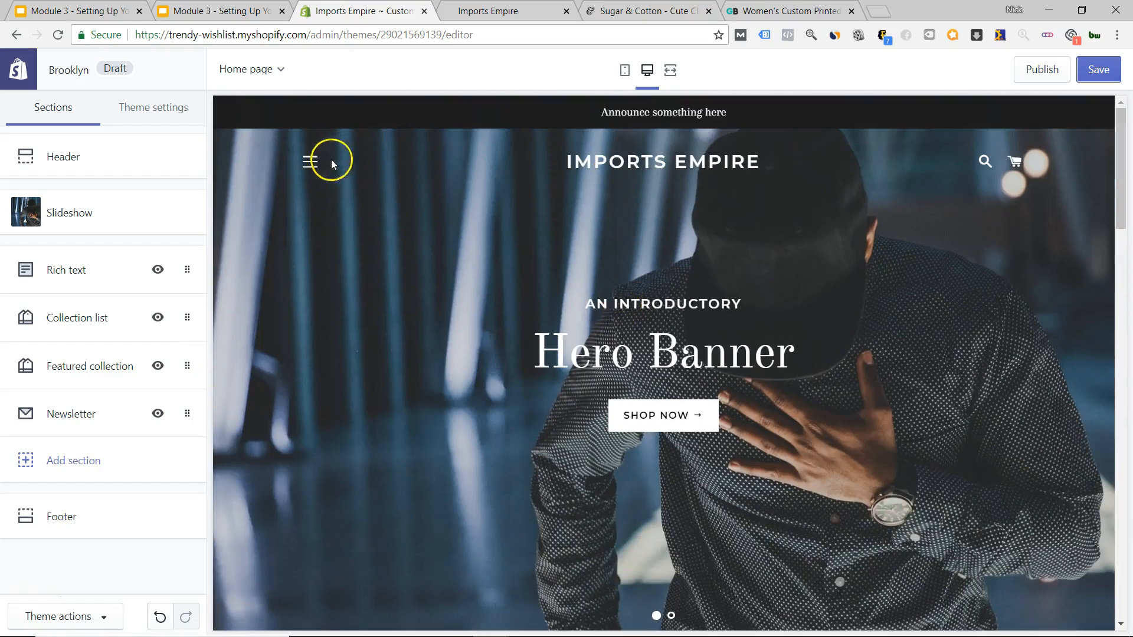
{"action": "left_click", "coordinate": [331, 161]}
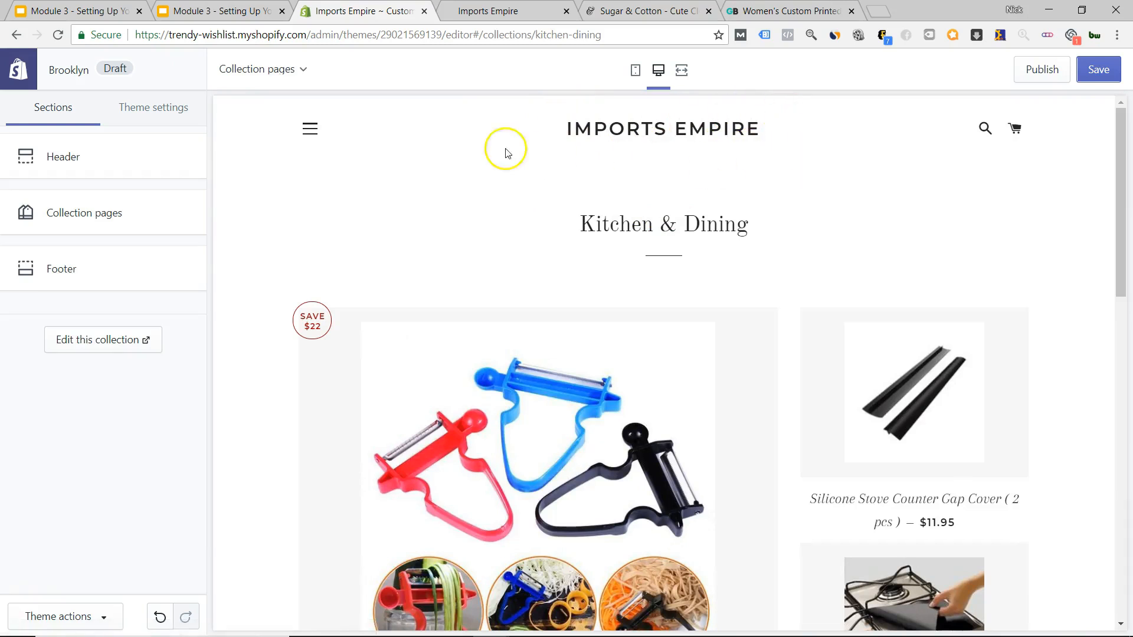
View the Kitchen & Dining collection at mobile width, opening and closing its menu.
{"action": "left_click", "coordinate": [636, 74]}
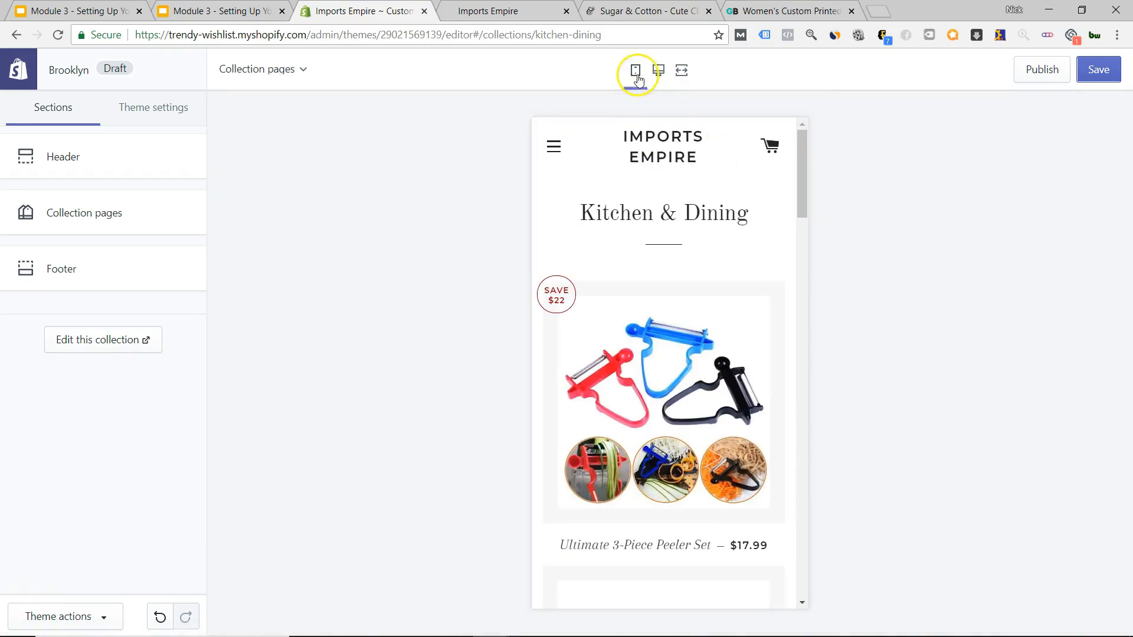
{"action": "scroll", "coordinate": [679, 253], "scroll_direction": "down", "scroll_amount": 5}
{"action": "scroll", "coordinate": [652, 258], "scroll_direction": "up", "scroll_amount": 5}
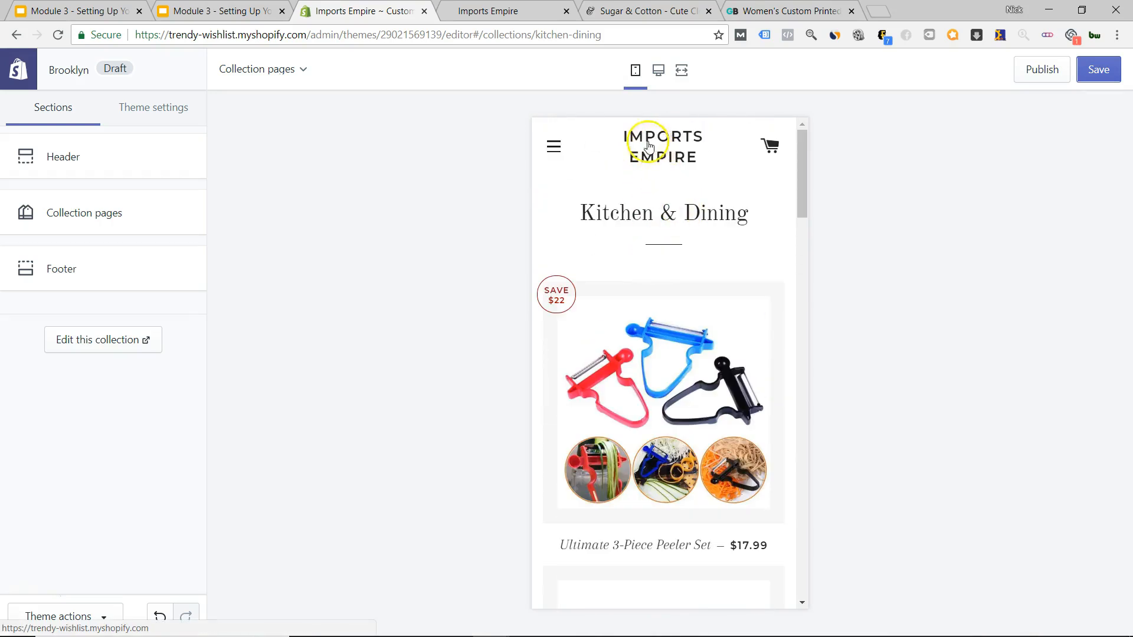
{"action": "left_click", "coordinate": [560, 151]}
{"action": "left_click", "coordinate": [778, 145]}
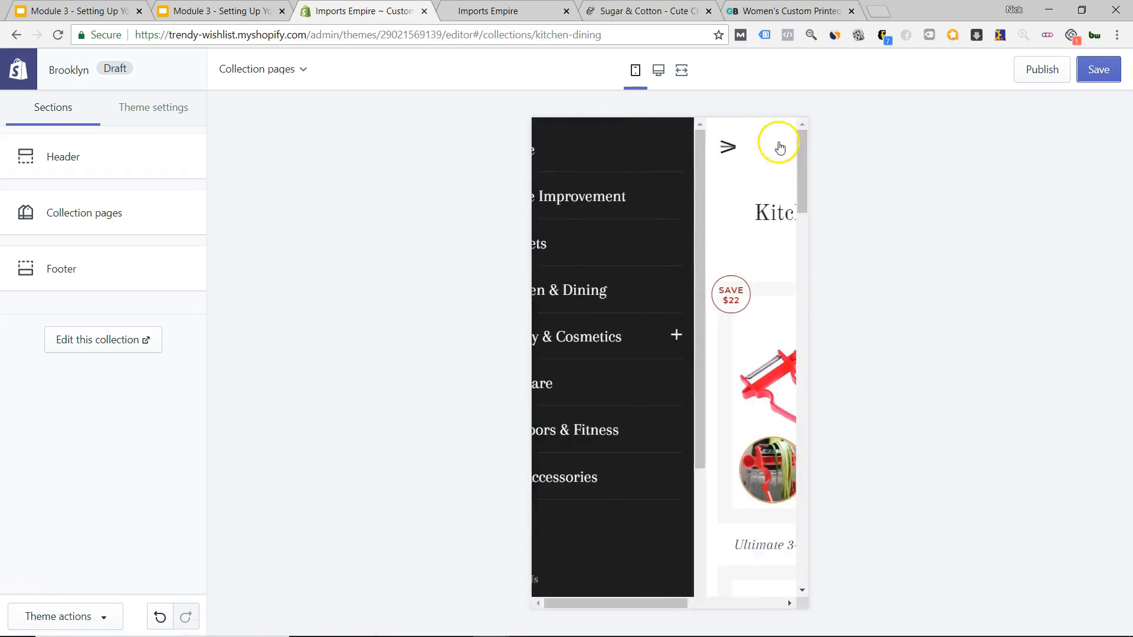
{"action": "scroll", "coordinate": [682, 260], "scroll_direction": "down", "scroll_amount": 10}
{"action": "scroll", "coordinate": [680, 285], "scroll_direction": "down", "scroll_amount": 10}
{"action": "scroll", "coordinate": [681, 287], "scroll_direction": "up", "scroll_amount": 20}
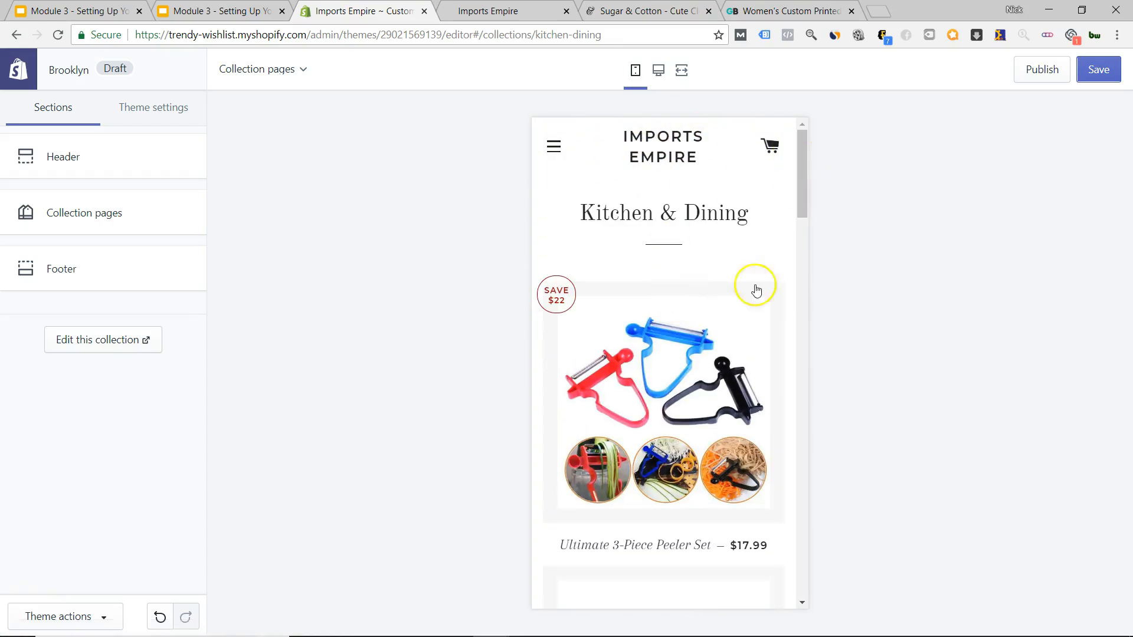
Open the Ultimate 3-Piece Peeler Set product page in the preview.
{"action": "left_click", "coordinate": [703, 361]}
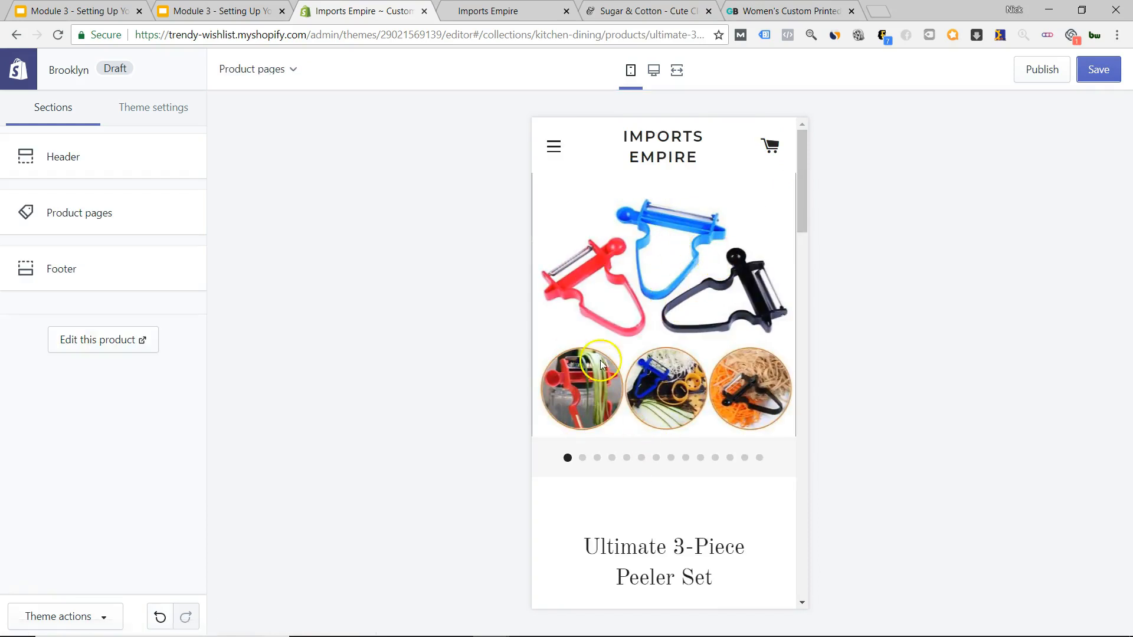
{"action": "scroll", "coordinate": [654, 336], "scroll_direction": "down", "scroll_amount": 4}
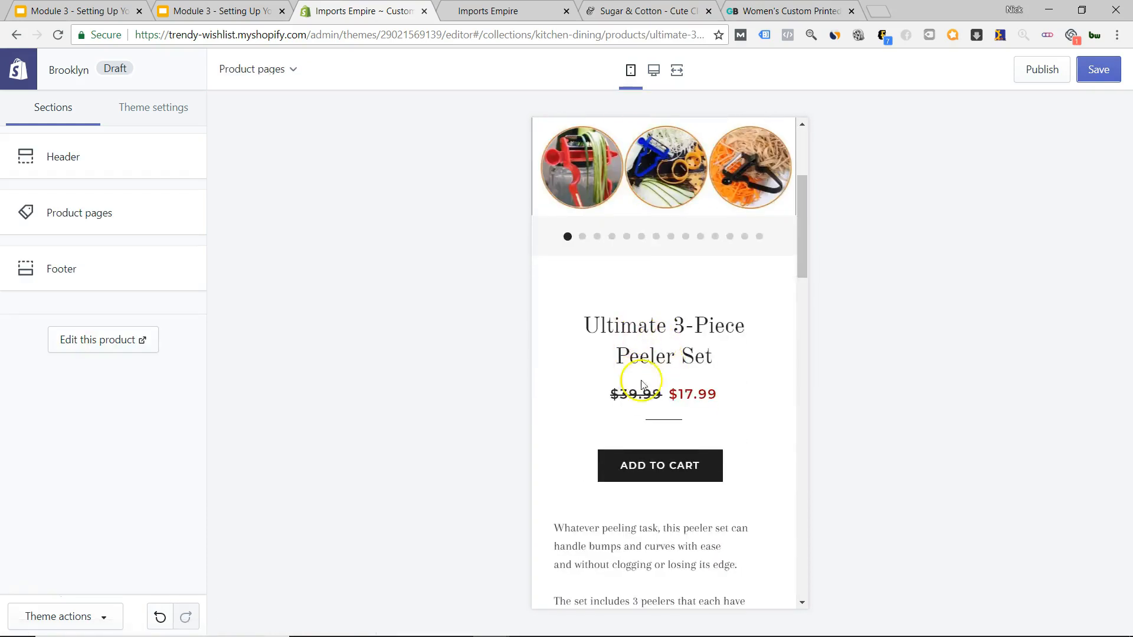
{"action": "scroll", "coordinate": [655, 380], "scroll_direction": "up", "scroll_amount": 4}
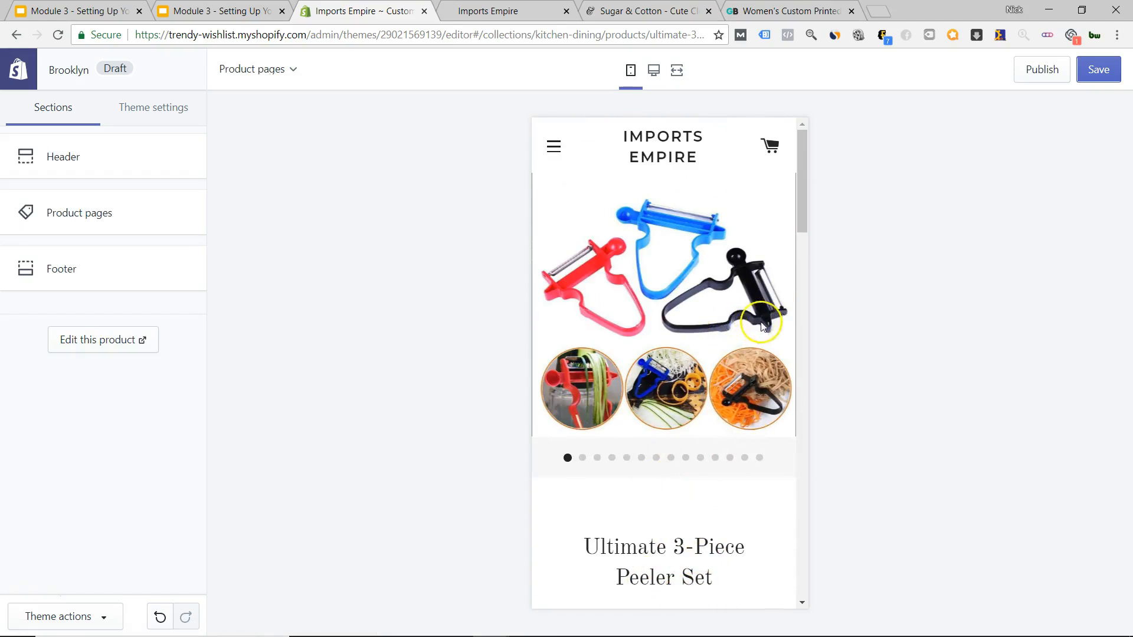
{"action": "scroll", "coordinate": [761, 324], "scroll_direction": "down", "scroll_amount": 15}
{"action": "scroll", "coordinate": [678, 396], "scroll_direction": "down", "scroll_amount": 3}
{"action": "scroll", "coordinate": [677, 395], "scroll_direction": "up", "scroll_amount": 18}
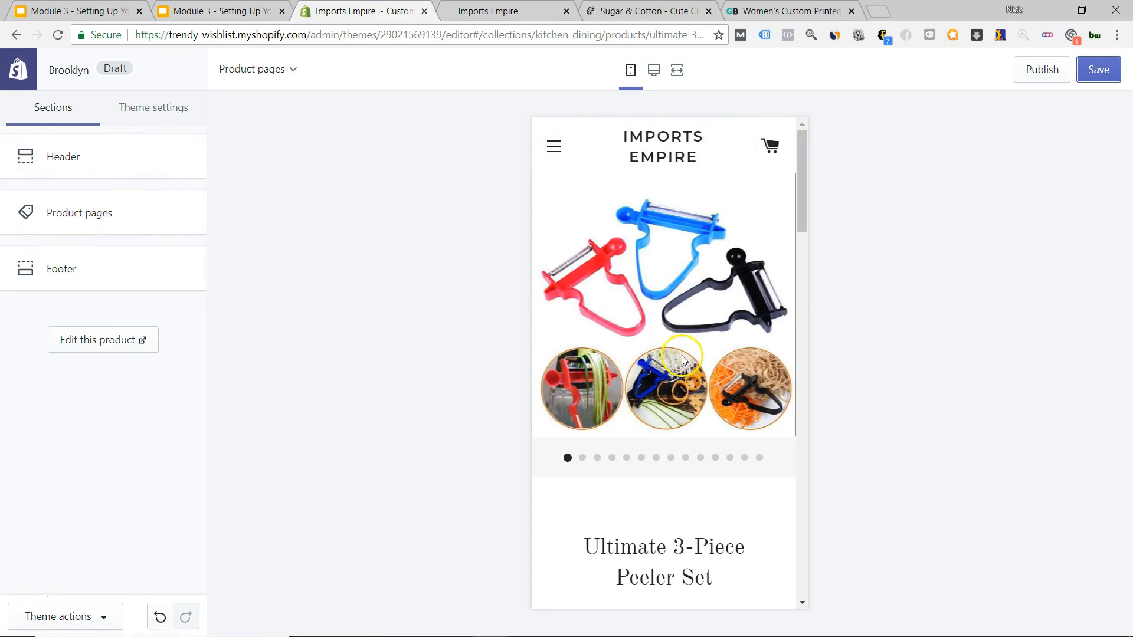
In Product pages settings, turn off the Share, Tweet and Pin buttons.
{"action": "left_click", "coordinate": [81, 227]}
{"action": "scroll", "coordinate": [627, 347], "scroll_direction": "down", "scroll_amount": 5}
{"action": "scroll", "coordinate": [627, 347], "scroll_direction": "up", "scroll_amount": 9}
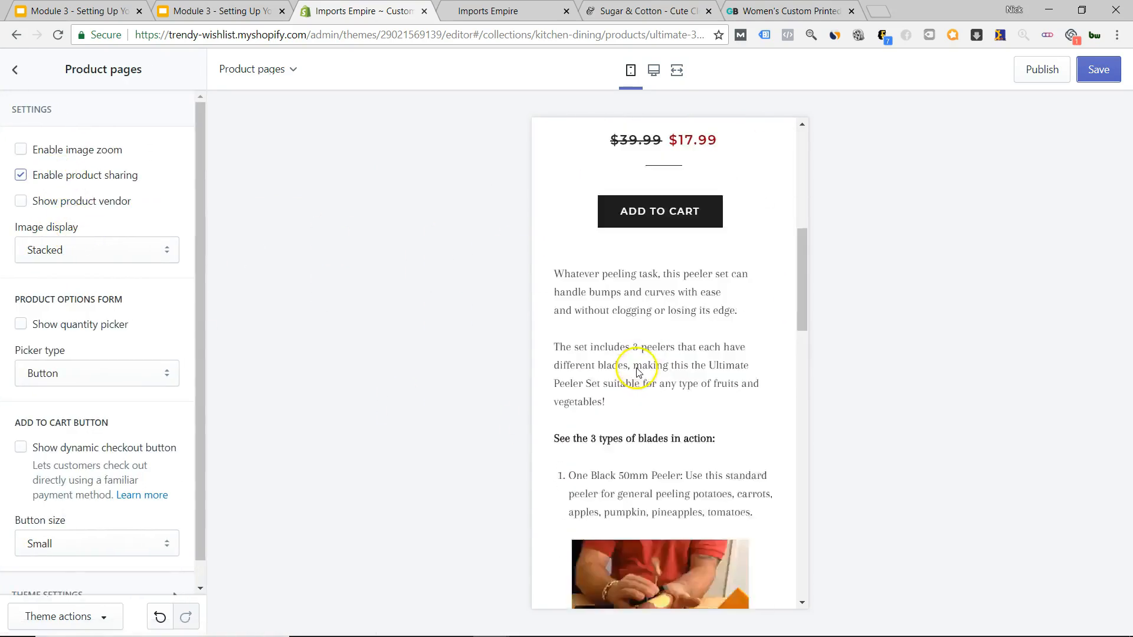
{"action": "scroll", "coordinate": [639, 369], "scroll_direction": "down", "scroll_amount": 2}
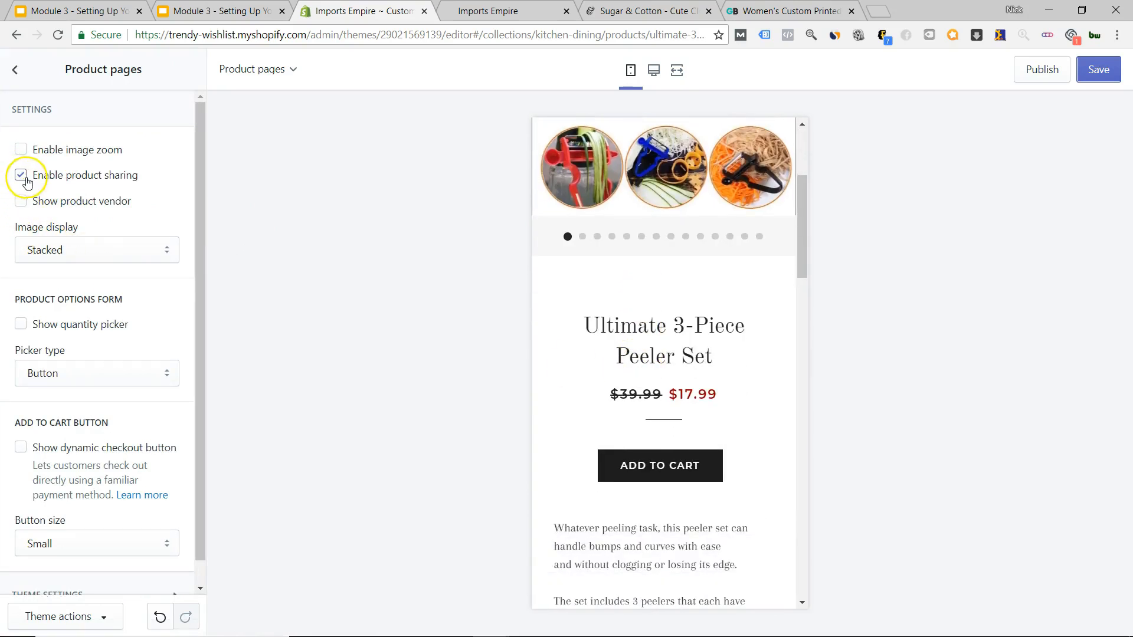
{"action": "scroll", "coordinate": [599, 374], "scroll_direction": "down", "scroll_amount": 18}
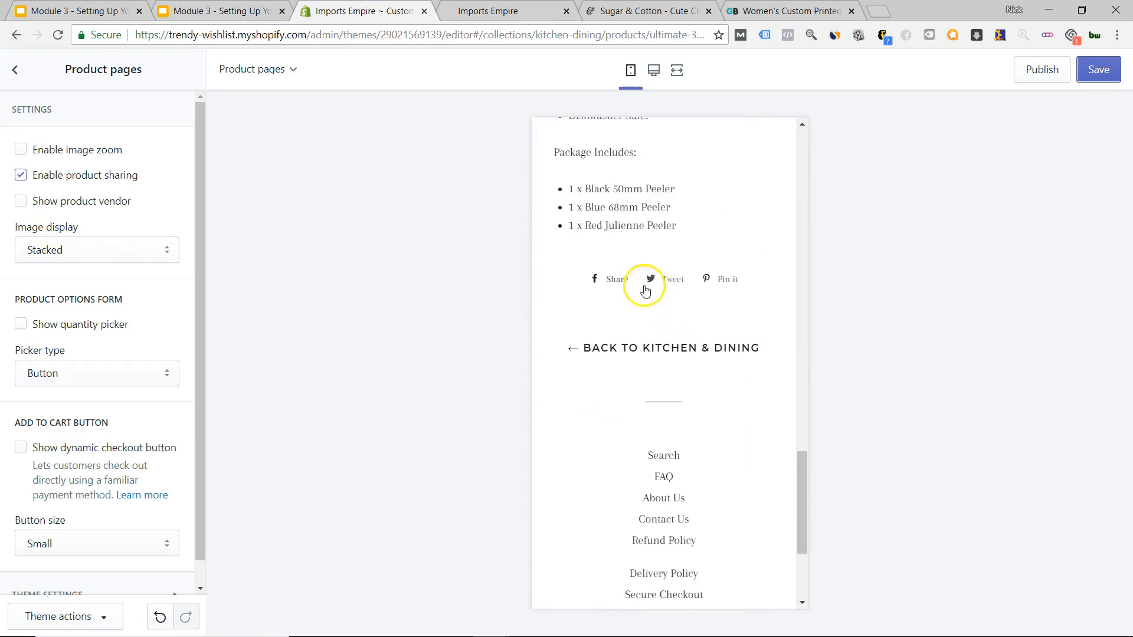
{"action": "left_click", "coordinate": [21, 175]}
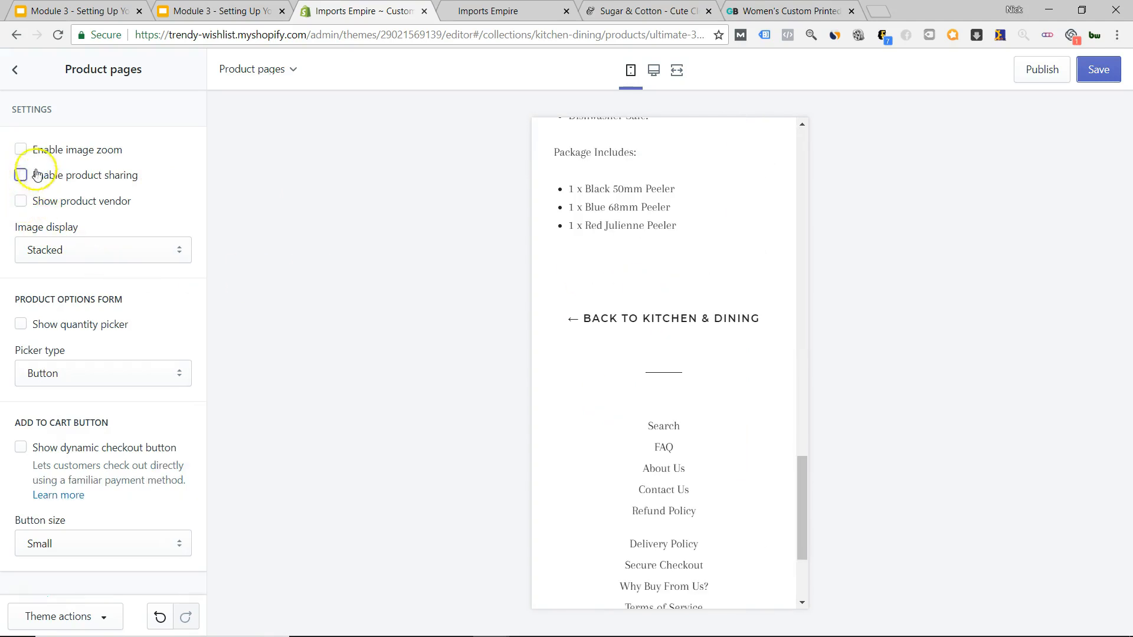
Toggle the vendor display on and off and review image display options, keeping Stacked.
{"action": "scroll", "coordinate": [679, 419], "scroll_direction": "up", "scroll_amount": 15}
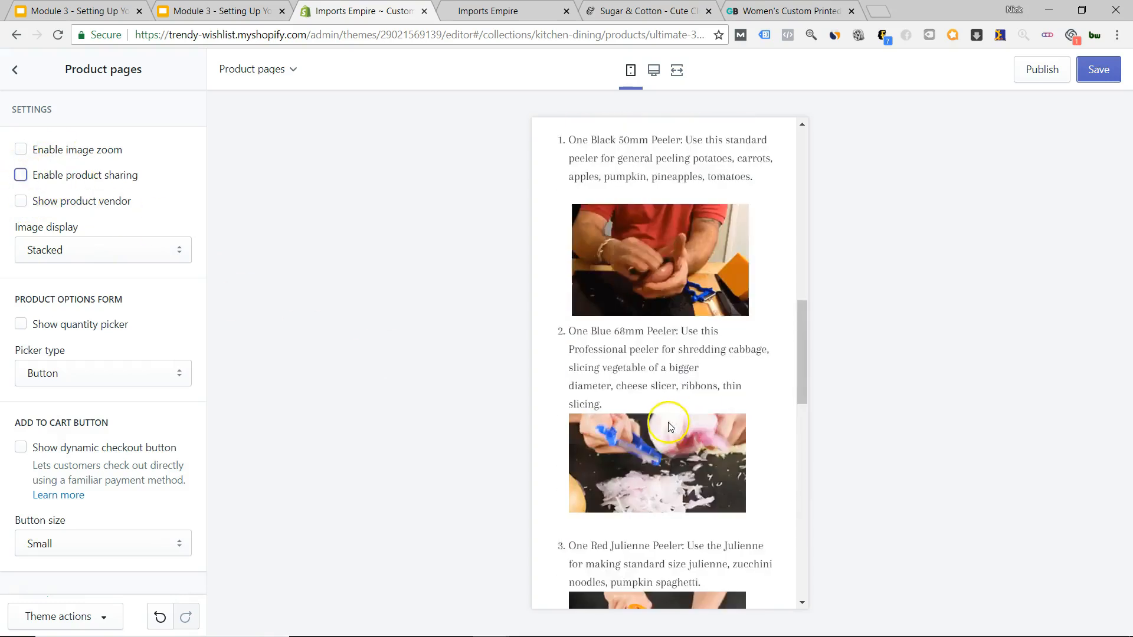
{"action": "scroll", "coordinate": [667, 421], "scroll_direction": "up", "scroll_amount": 5}
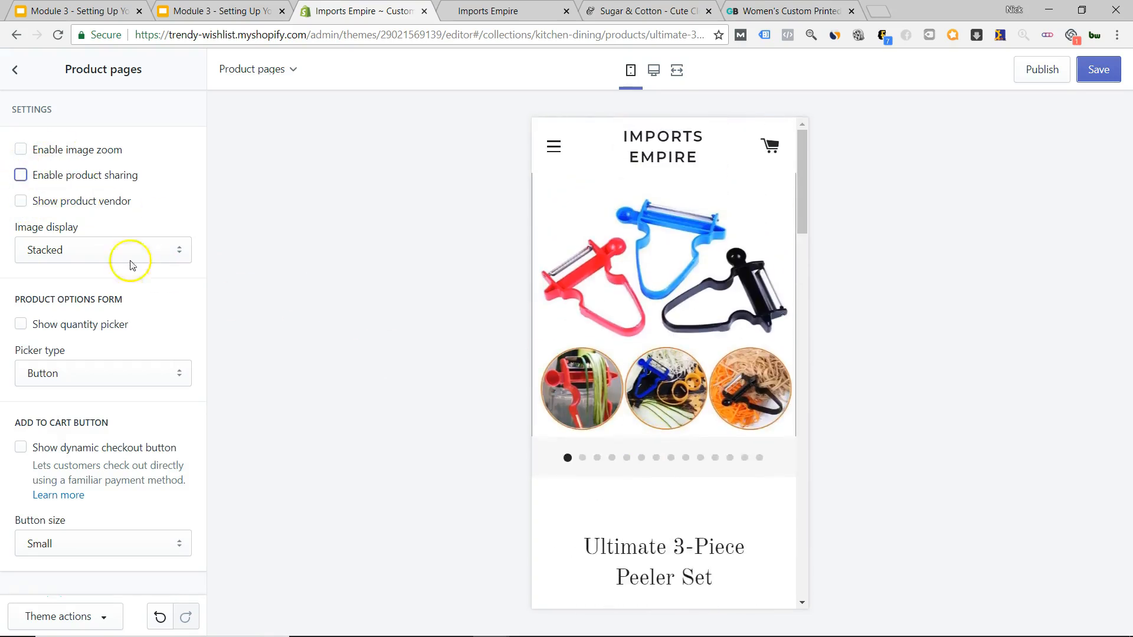
{"action": "left_click", "coordinate": [65, 209]}
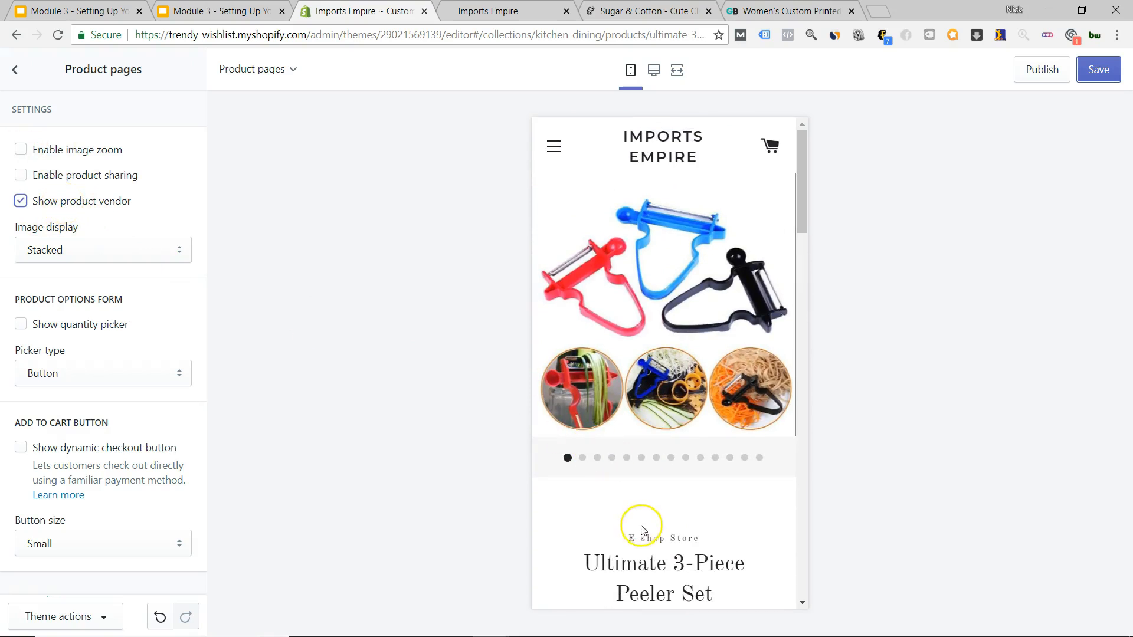
{"action": "left_click", "coordinate": [23, 203]}
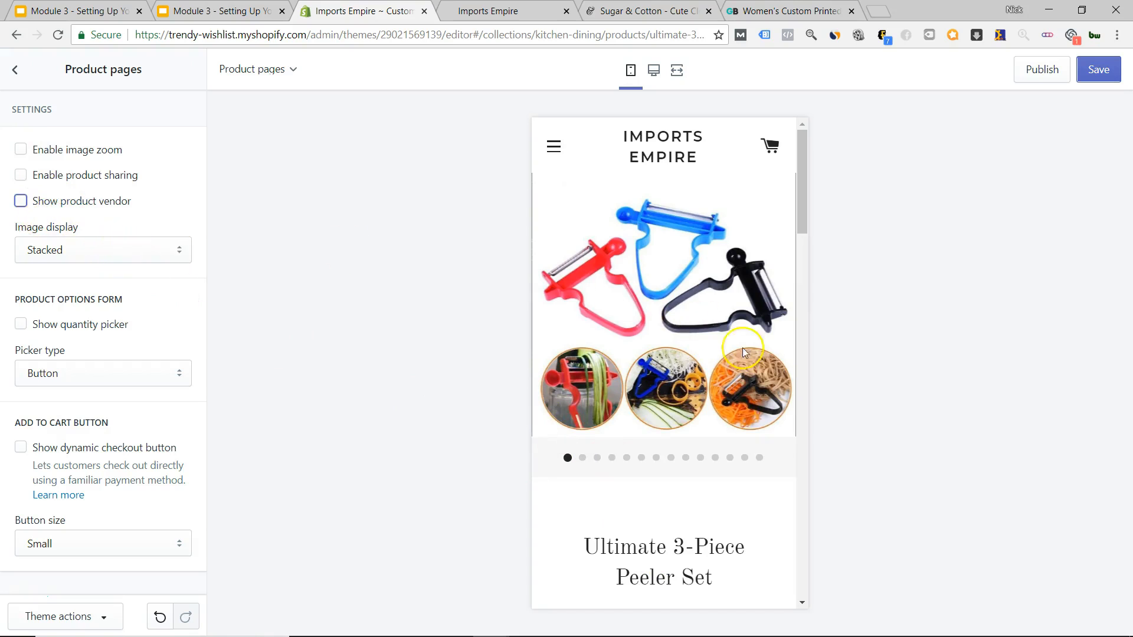
{"action": "left_click", "coordinate": [138, 260]}
{"action": "left_click", "coordinate": [143, 257]}
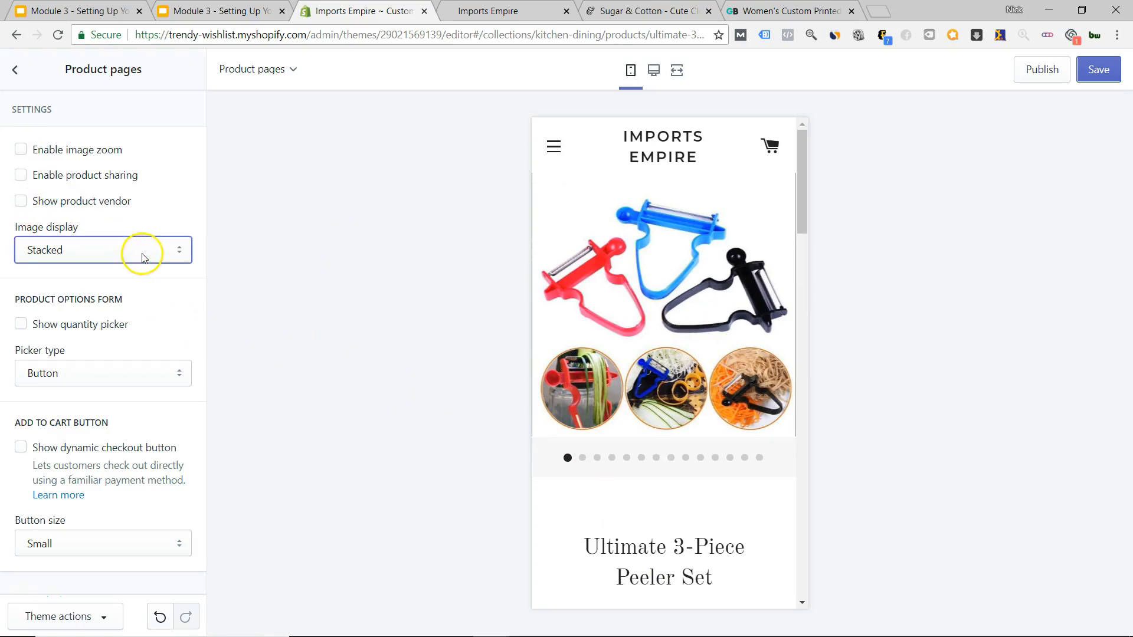
{"action": "left_click", "coordinate": [142, 251]}
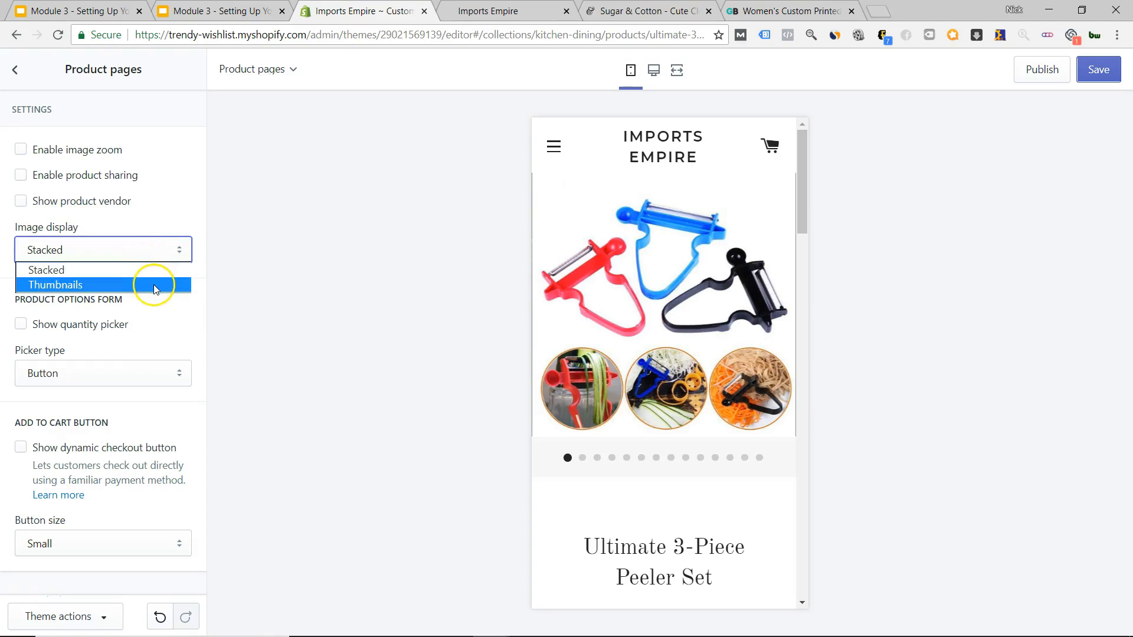
{"action": "left_click", "coordinate": [156, 254]}
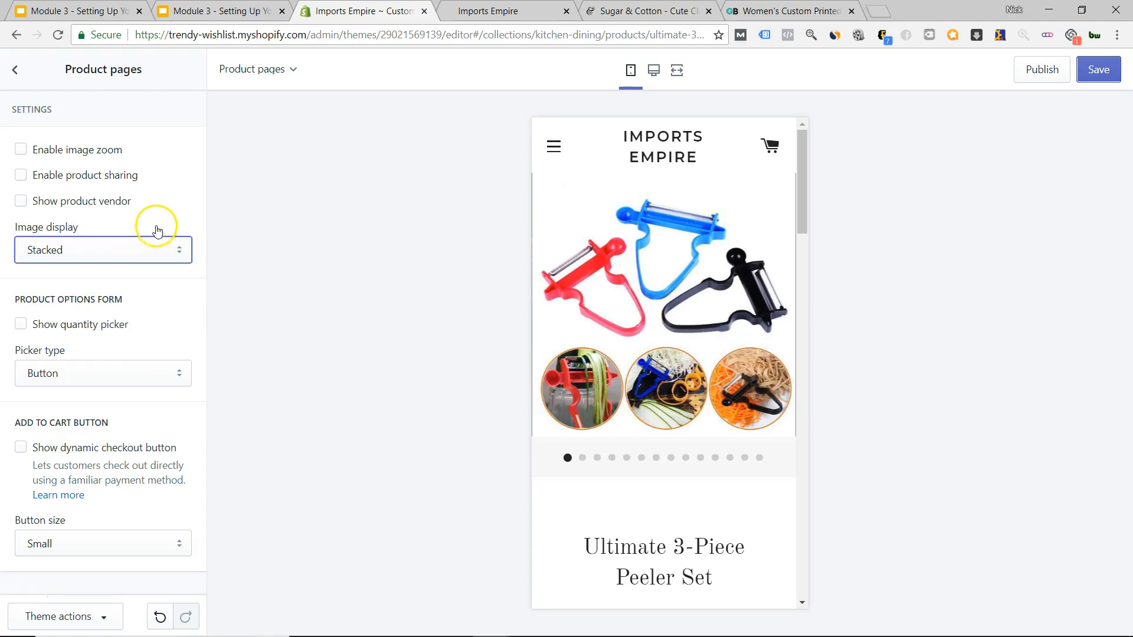
Switch to desktop preview and set product image display to Thumbnails.
{"action": "left_click", "coordinate": [653, 85]}
{"action": "scroll", "coordinate": [653, 395], "scroll_direction": "down", "scroll_amount": 10}
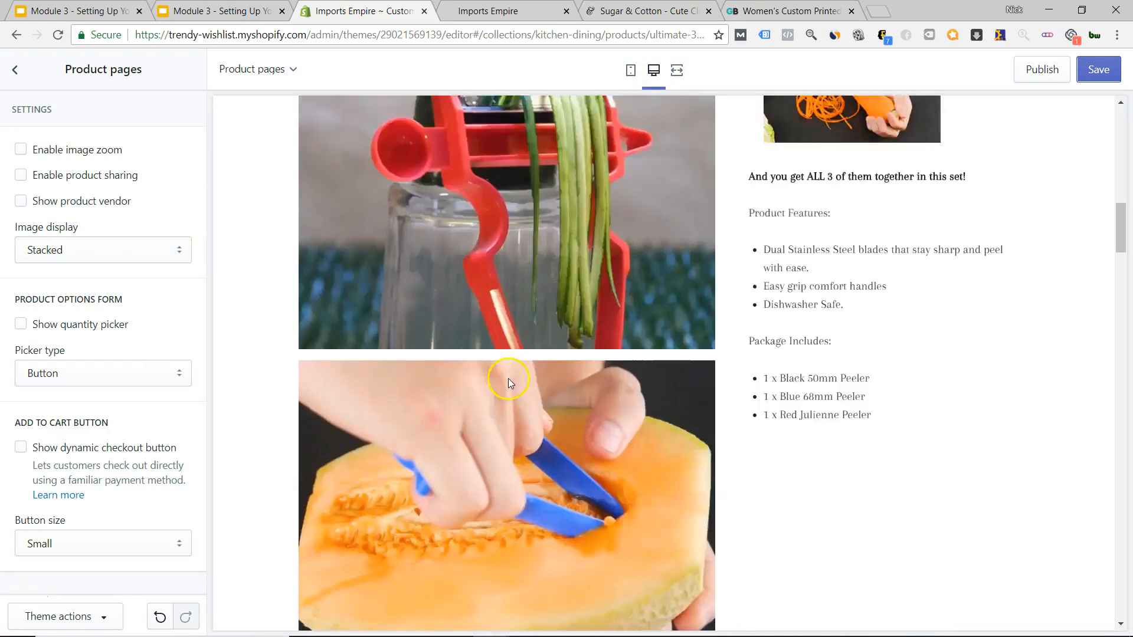
{"action": "scroll", "coordinate": [504, 389], "scroll_direction": "down", "scroll_amount": 10}
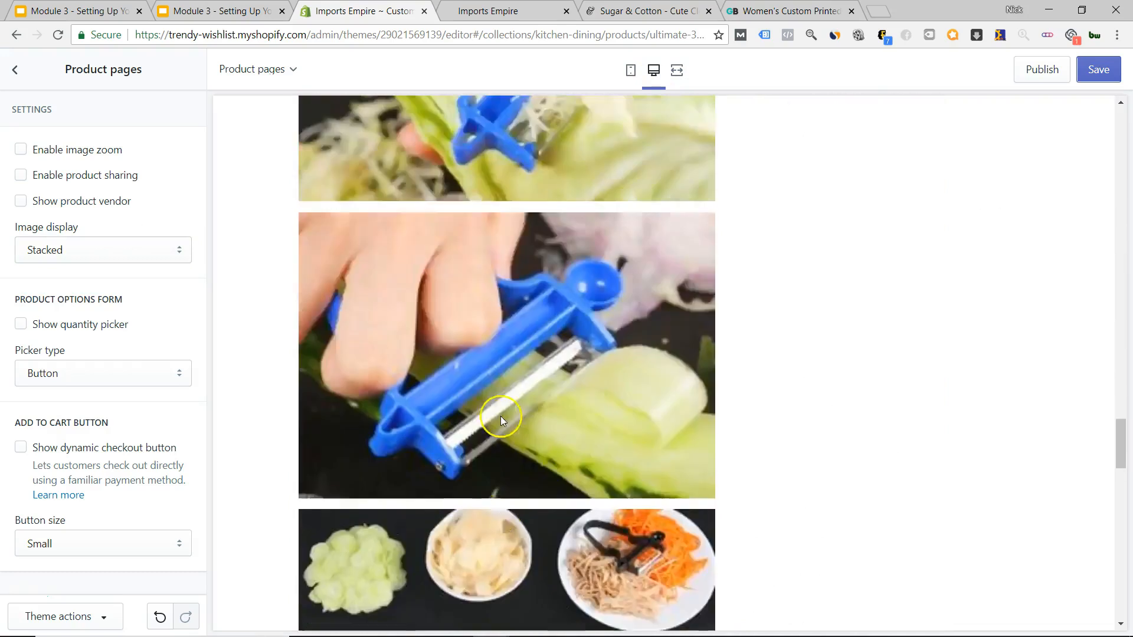
{"action": "scroll", "coordinate": [500, 416], "scroll_direction": "up", "scroll_amount": 15}
{"action": "left_click", "coordinate": [101, 250]}
{"action": "left_click", "coordinate": [94, 282]}
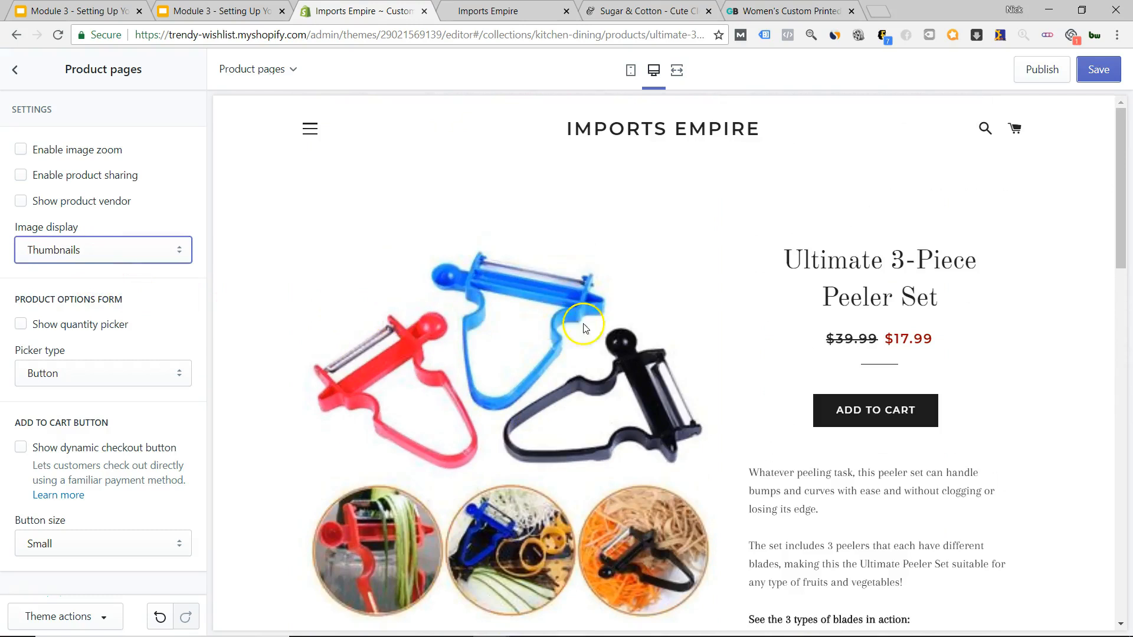
{"action": "scroll", "coordinate": [417, 442], "scroll_direction": "down", "scroll_amount": 4}
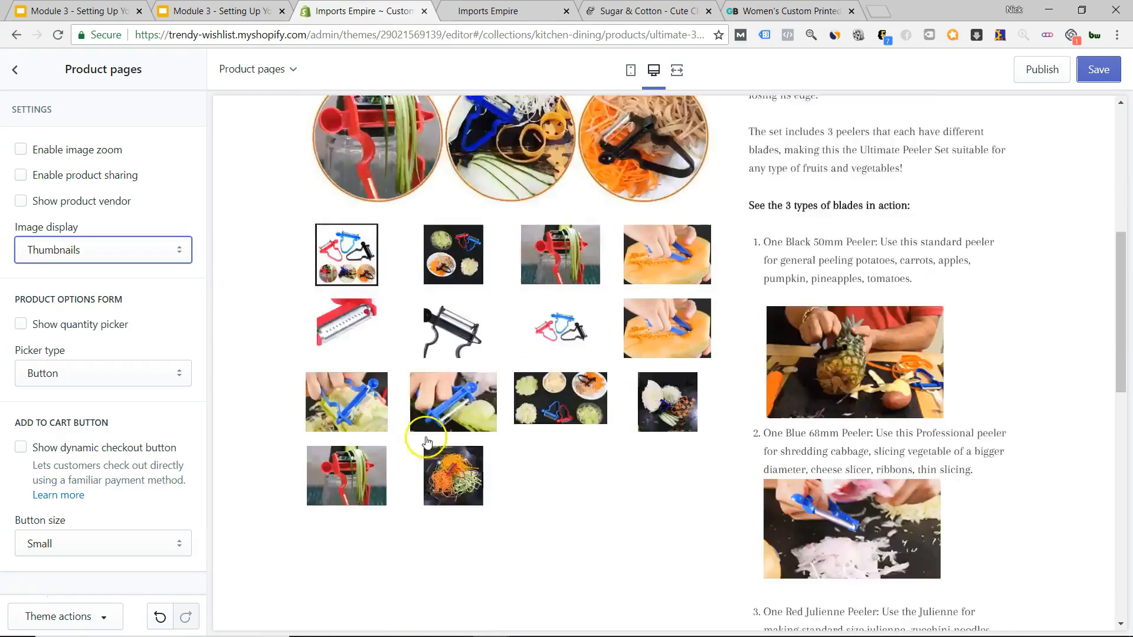
{"action": "scroll", "coordinate": [558, 355], "scroll_direction": "up", "scroll_amount": 9}
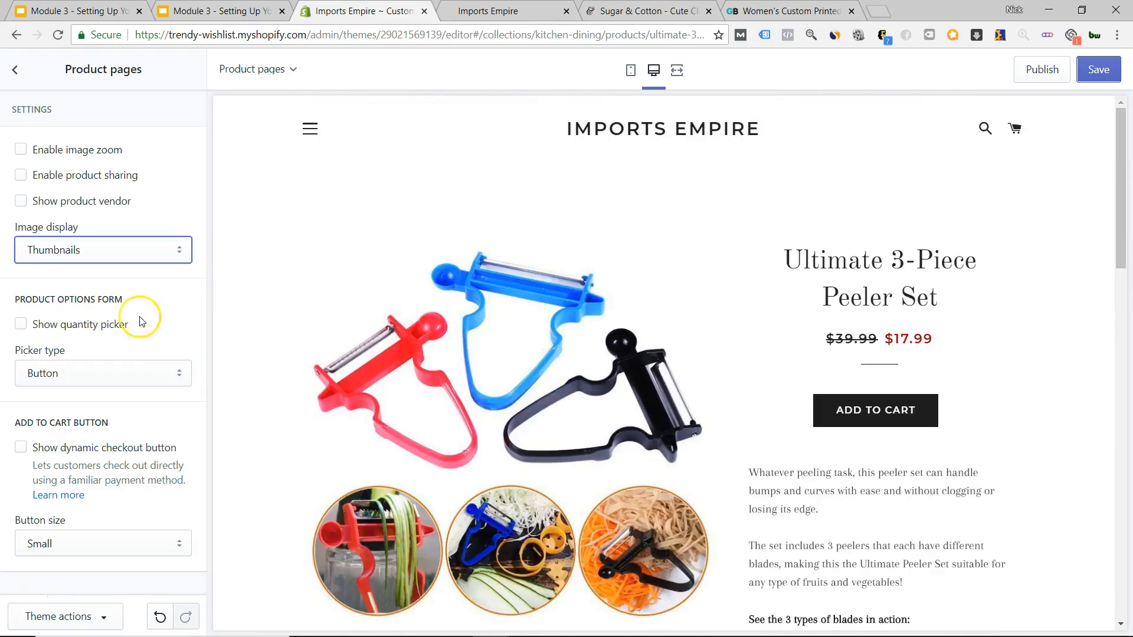
{"action": "scroll", "coordinate": [599, 361], "scroll_direction": "down", "scroll_amount": 4}
Add a Button-type quantity picker, remove Buy It Now, and make Add to Cart Large.
{"action": "left_click", "coordinate": [21, 325]}
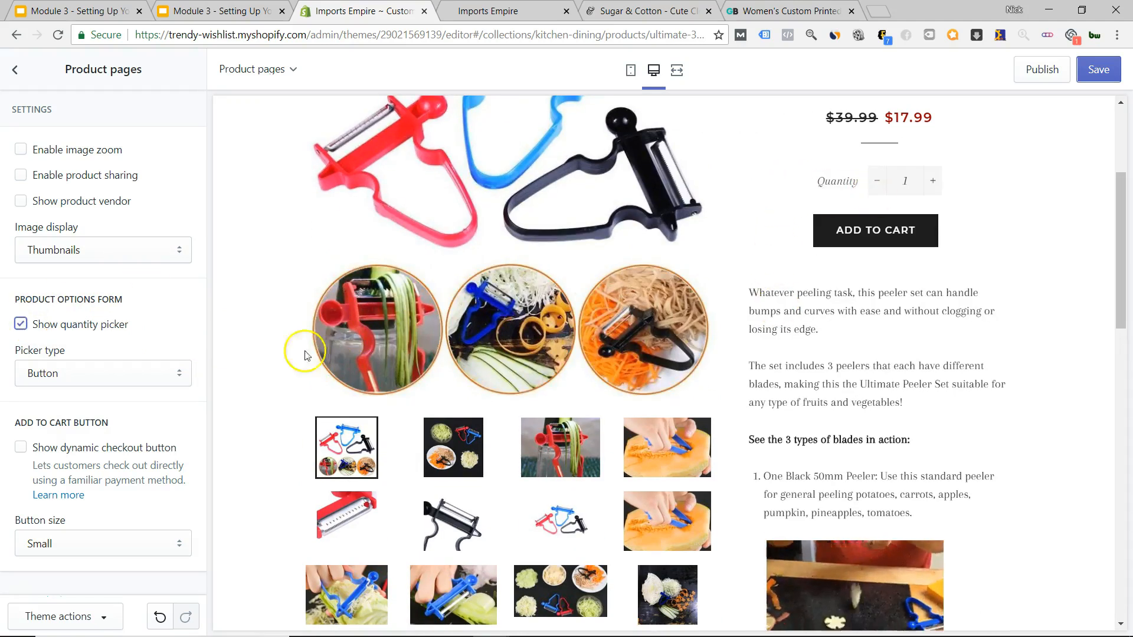
{"action": "left_click", "coordinate": [177, 372]}
{"action": "left_click", "coordinate": [168, 370]}
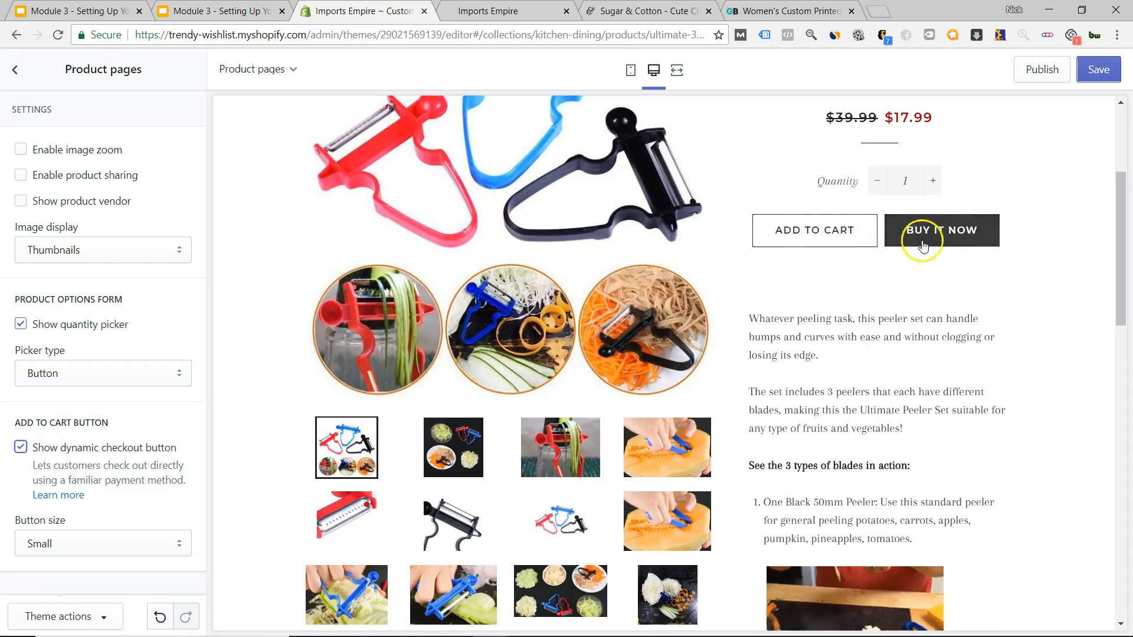
{"action": "left_click", "coordinate": [21, 449]}
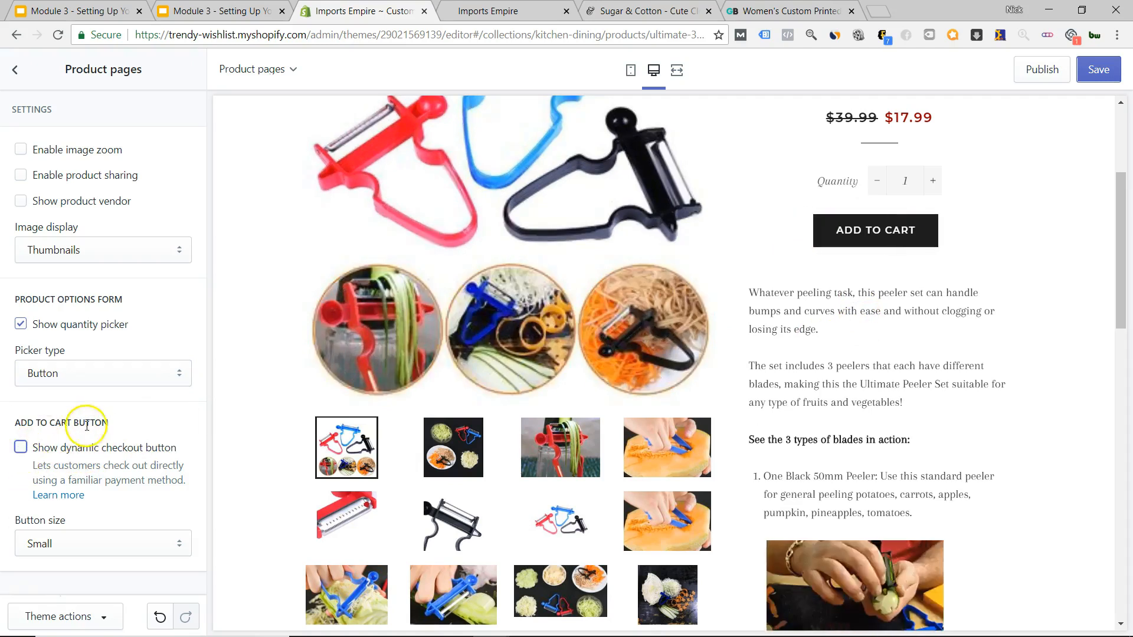
{"action": "left_click", "coordinate": [122, 543]}
{"action": "left_click", "coordinate": [96, 579]}
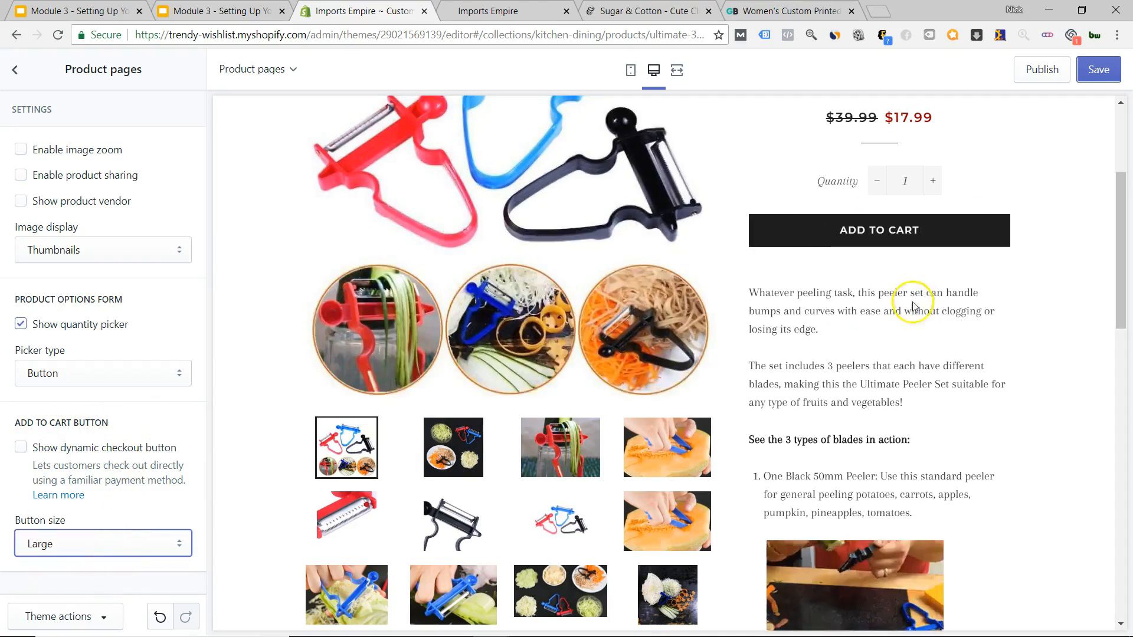
{"action": "scroll", "coordinate": [913, 307], "scroll_direction": "up", "scroll_amount": 4}
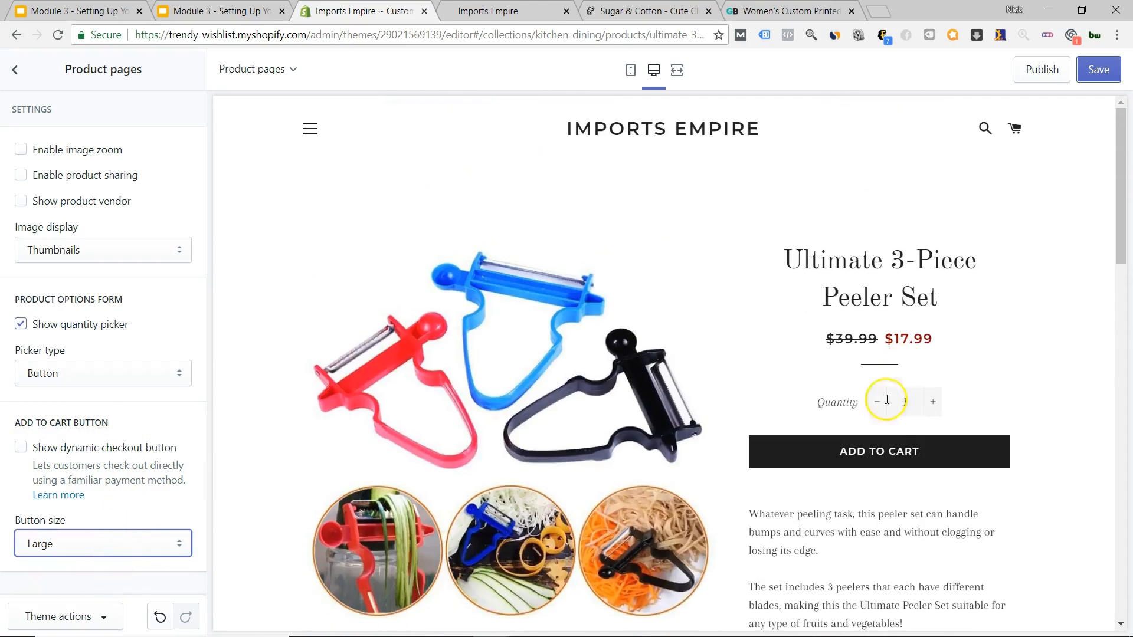
Check the product page at mobile width, then return to the sections list.
{"action": "left_click", "coordinate": [631, 70]}
{"action": "scroll", "coordinate": [666, 354], "scroll_direction": "down", "scroll_amount": 10}
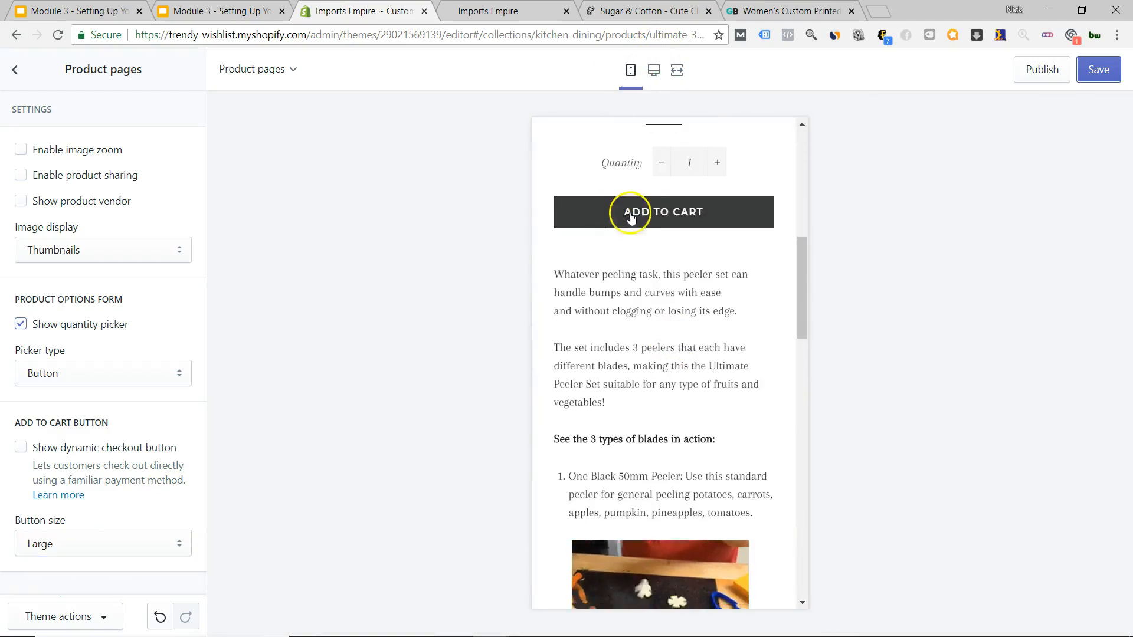
{"action": "scroll", "coordinate": [679, 372], "scroll_direction": "down", "scroll_amount": 20}
{"action": "scroll", "coordinate": [678, 378], "scroll_direction": "up", "scroll_amount": 15}
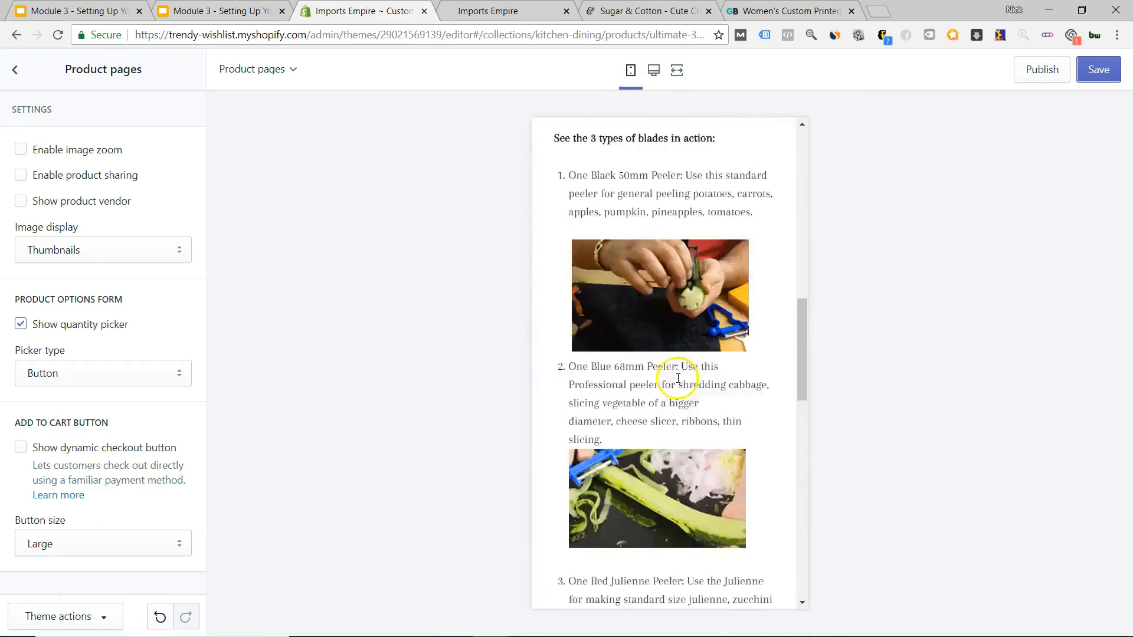
{"action": "scroll", "coordinate": [678, 378], "scroll_direction": "up", "scroll_amount": 10}
{"action": "scroll", "coordinate": [683, 405], "scroll_direction": "down", "scroll_amount": 3}
{"action": "scroll", "coordinate": [677, 396], "scroll_direction": "up", "scroll_amount": 3}
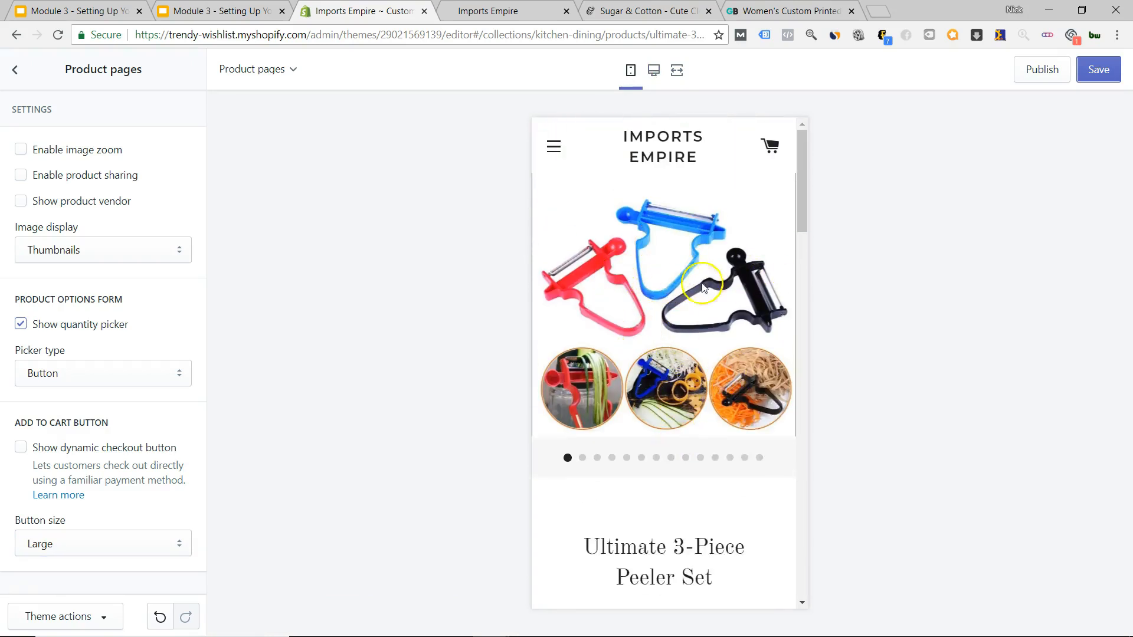
{"action": "scroll", "coordinate": [685, 289], "scroll_direction": "down", "scroll_amount": 3}
{"action": "scroll", "coordinate": [679, 324], "scroll_direction": "up", "scroll_amount": 3}
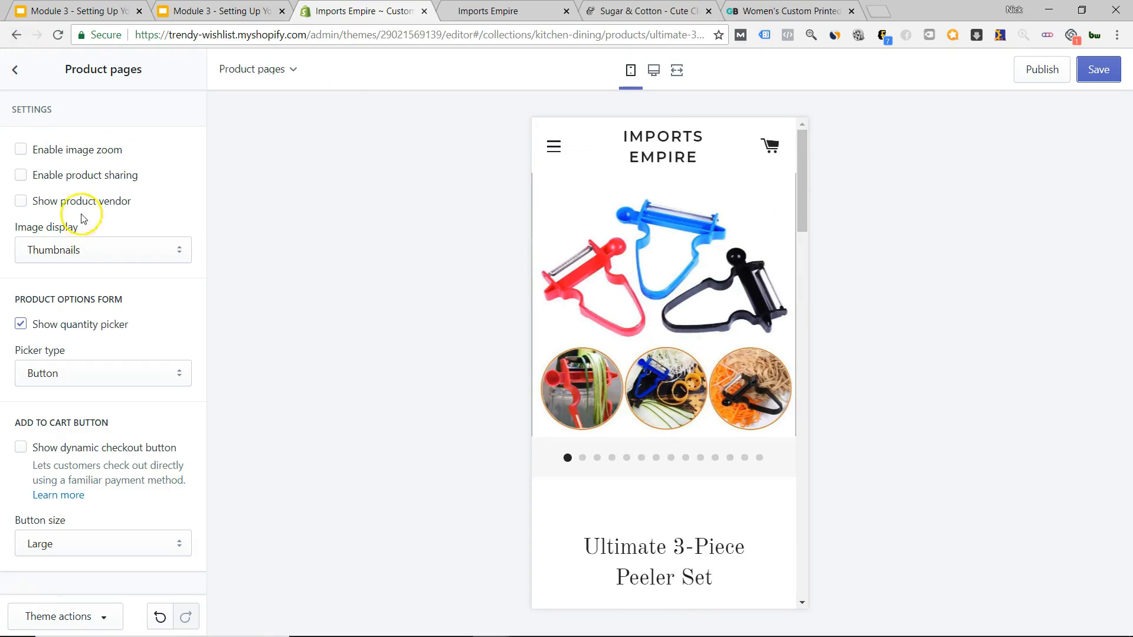
{"action": "left_click", "coordinate": [15, 74]}
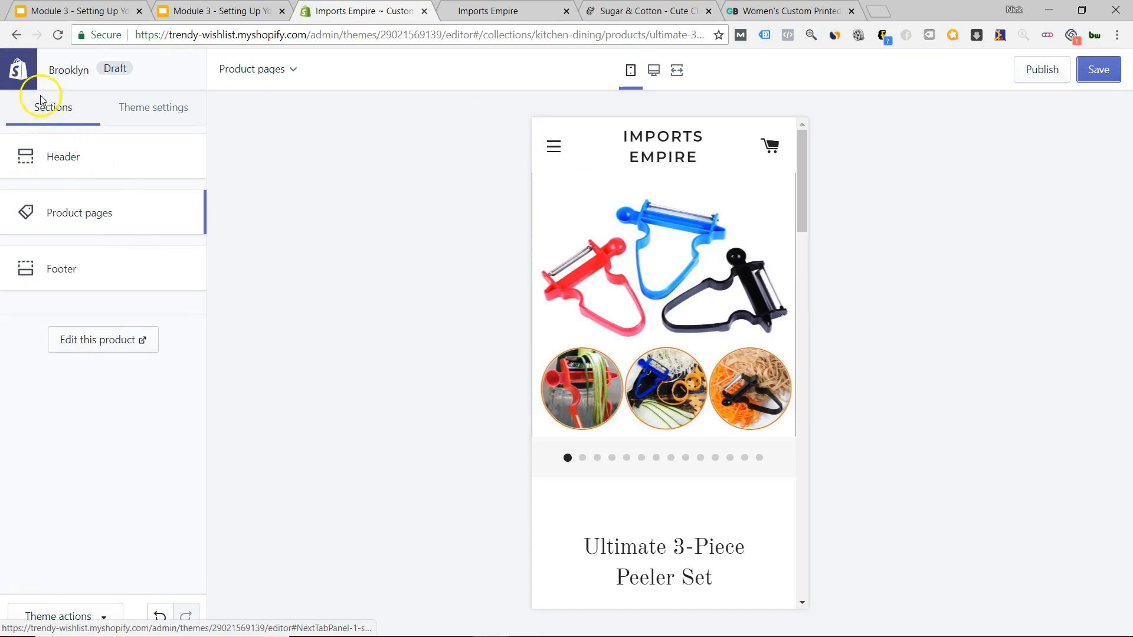
From the Sections list, load the store's home page in the preview.
{"action": "left_click", "coordinate": [136, 119]}
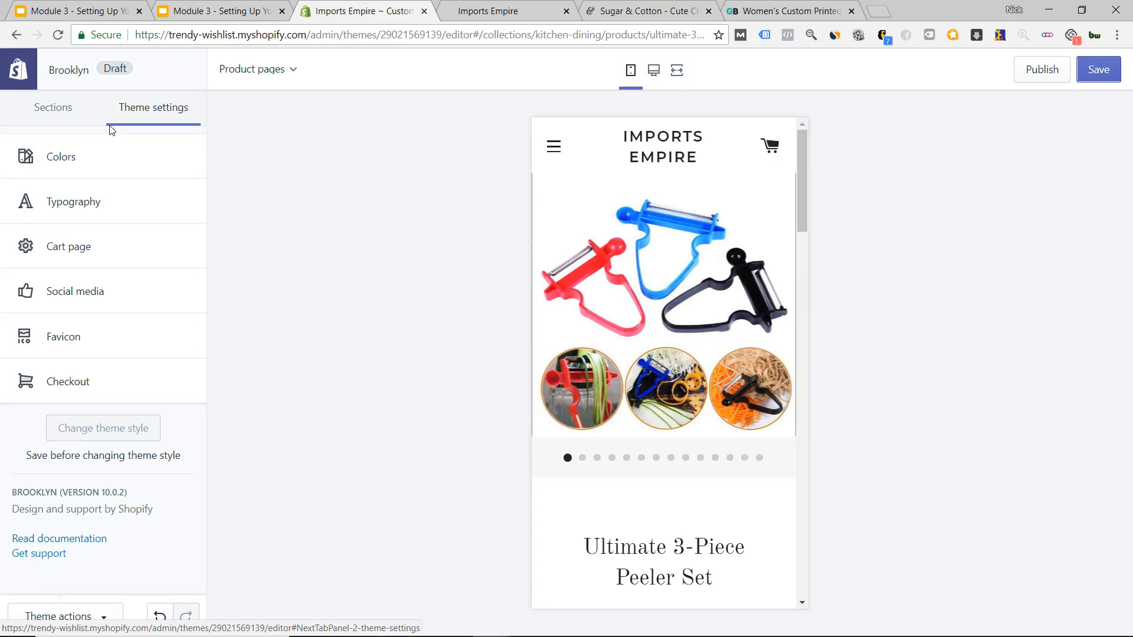
{"action": "left_click", "coordinate": [47, 106]}
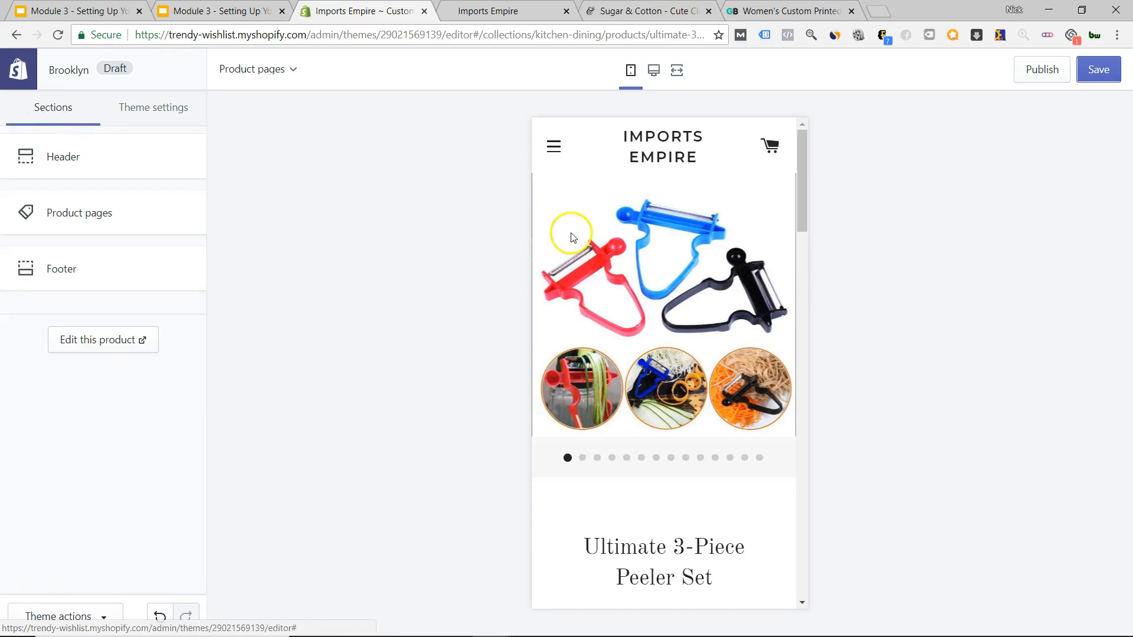
{"action": "left_click", "coordinate": [646, 149]}
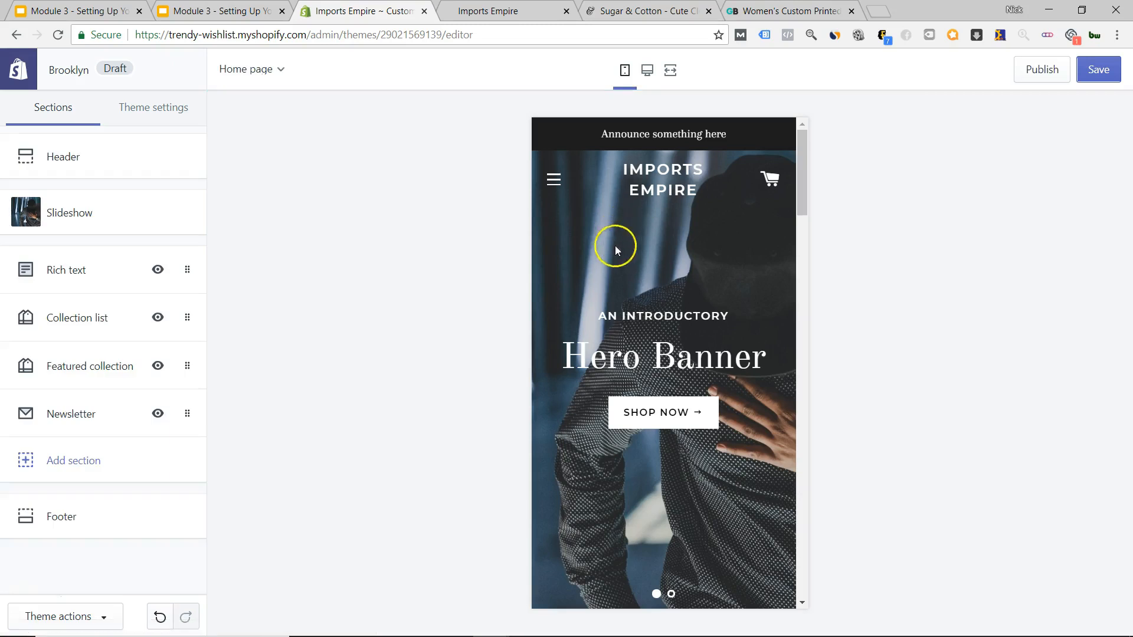
{"action": "scroll", "coordinate": [617, 277], "scroll_direction": "down", "scroll_amount": 12}
{"action": "scroll", "coordinate": [618, 303], "scroll_direction": "down", "scroll_amount": 15}
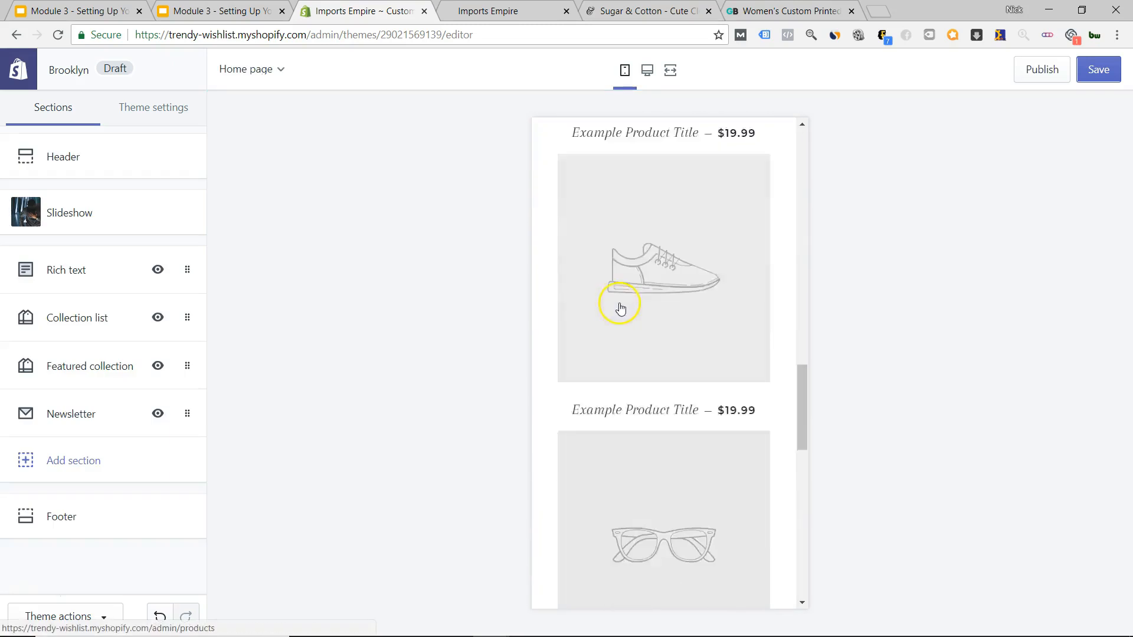
{"action": "scroll", "coordinate": [626, 312], "scroll_direction": "up", "scroll_amount": 7}
{"action": "scroll", "coordinate": [626, 312], "scroll_direction": "up", "scroll_amount": 20}
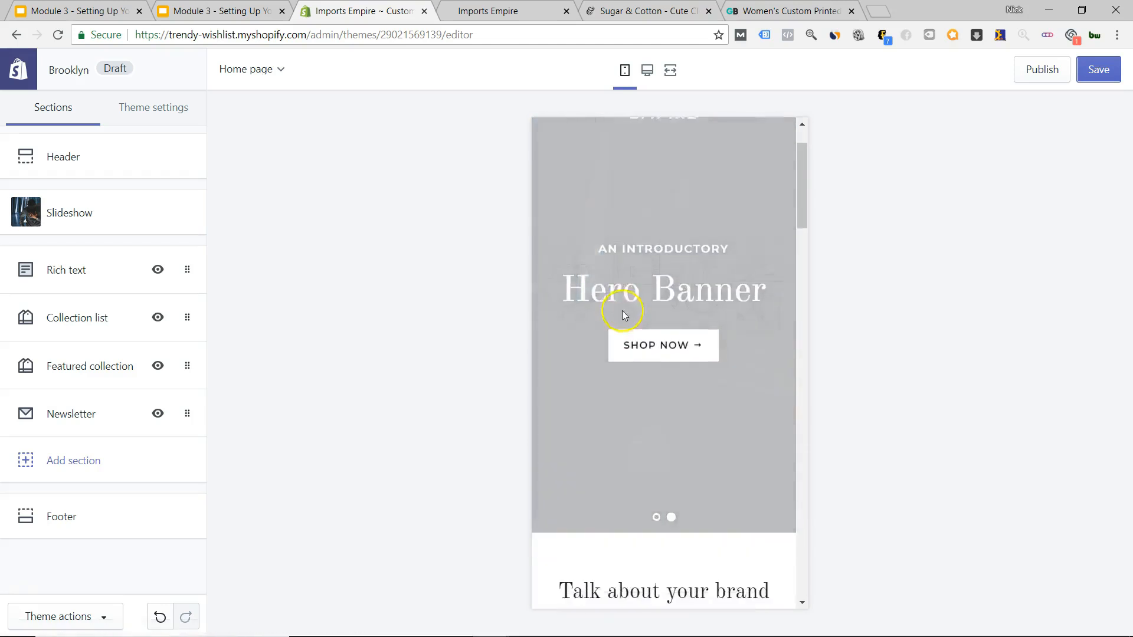
{"action": "scroll", "coordinate": [625, 312], "scroll_direction": "down", "scroll_amount": 9}
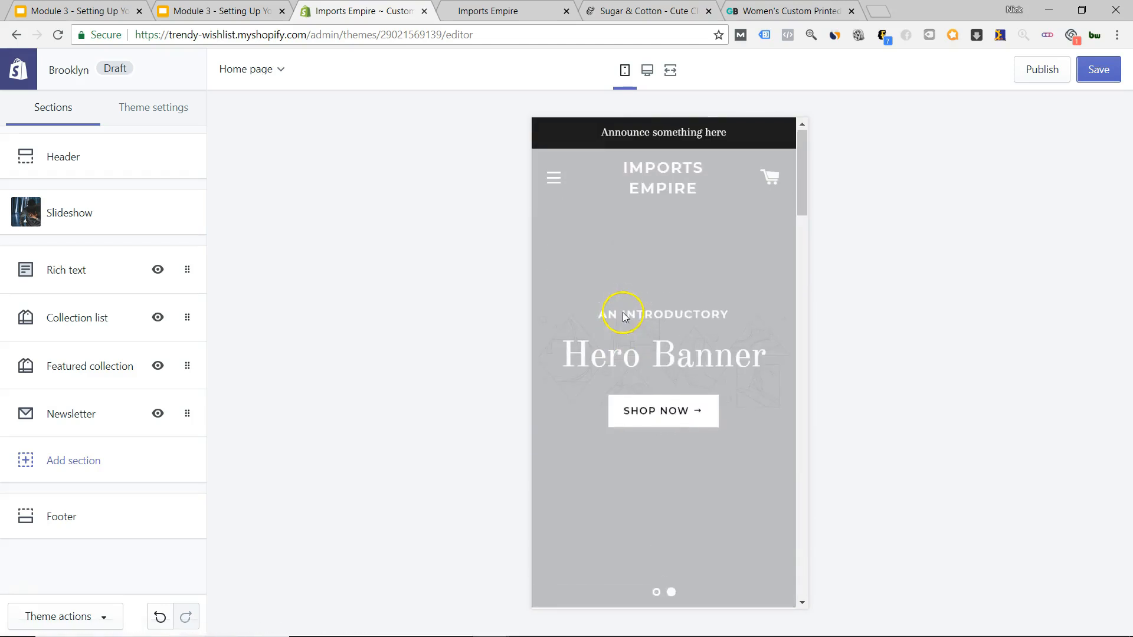
Switch to desktop preview and look at the Footer settings before returning to the sections list.
{"action": "left_click", "coordinate": [647, 69]}
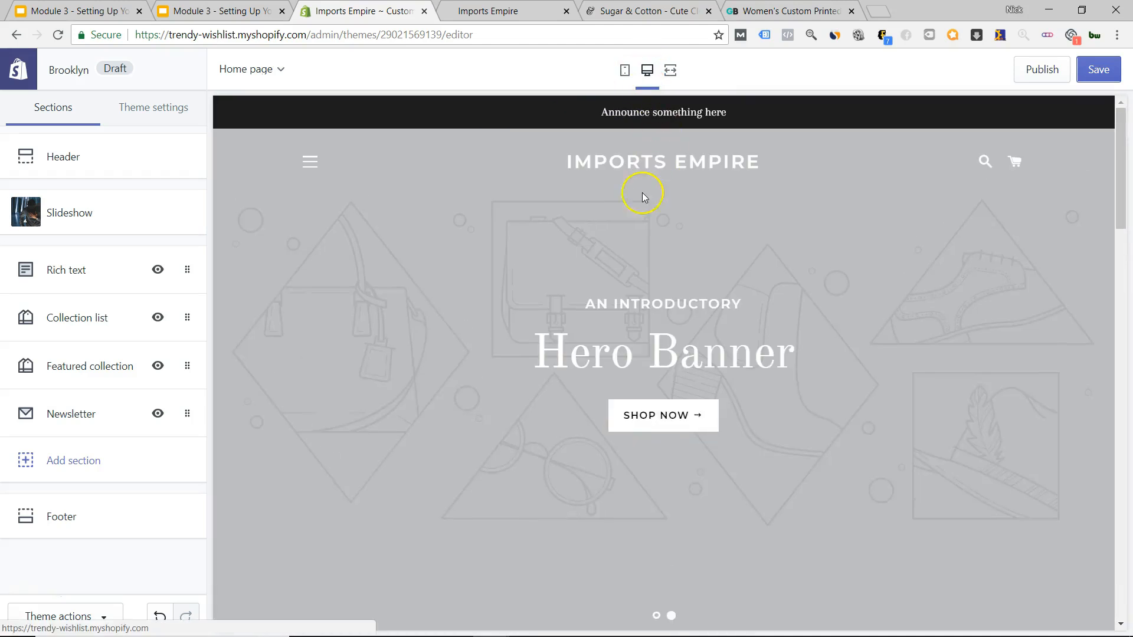
{"action": "scroll", "coordinate": [669, 255], "scroll_direction": "down", "scroll_amount": 9}
{"action": "scroll", "coordinate": [671, 257], "scroll_direction": "down", "scroll_amount": 15}
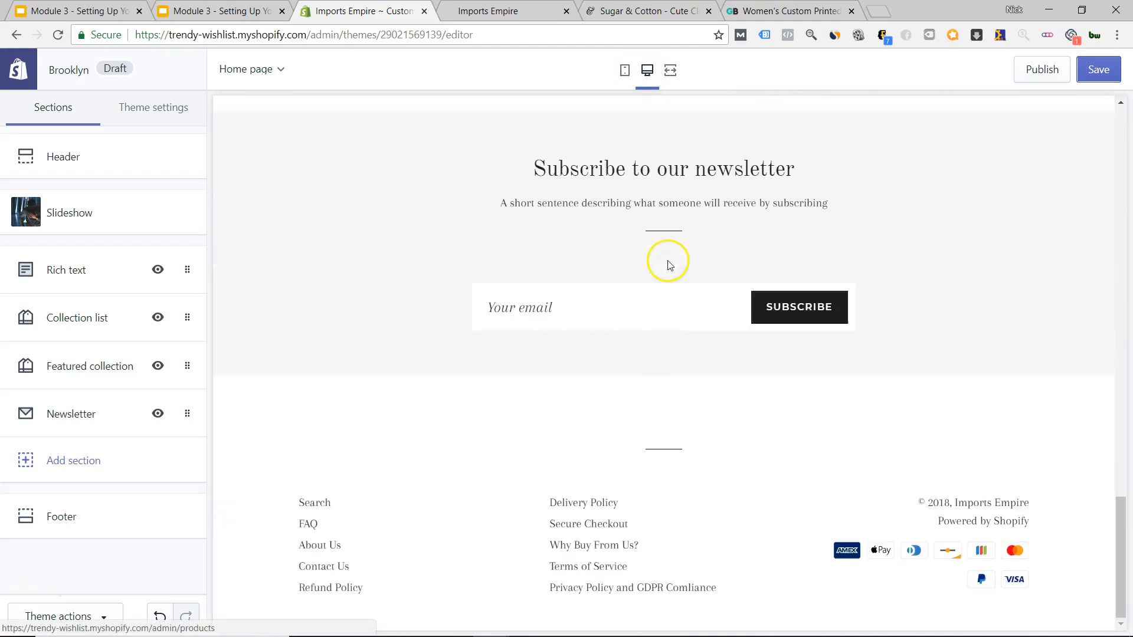
{"action": "scroll", "coordinate": [665, 262], "scroll_direction": "up", "scroll_amount": 8}
{"action": "scroll", "coordinate": [665, 268], "scroll_direction": "down", "scroll_amount": 8}
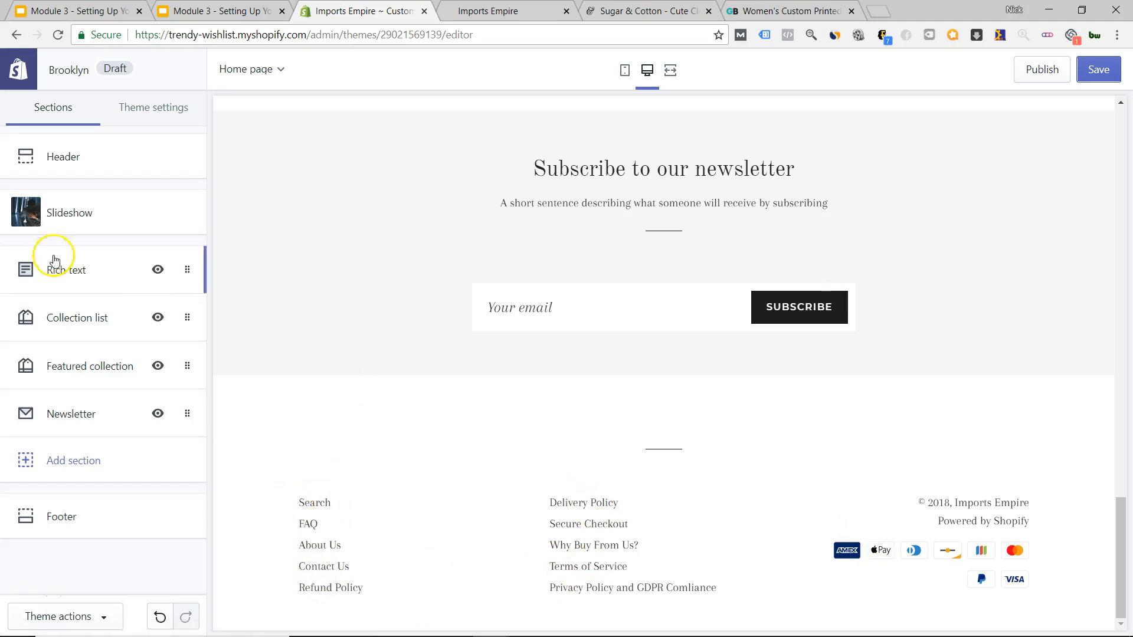
{"action": "left_click", "coordinate": [61, 516]}
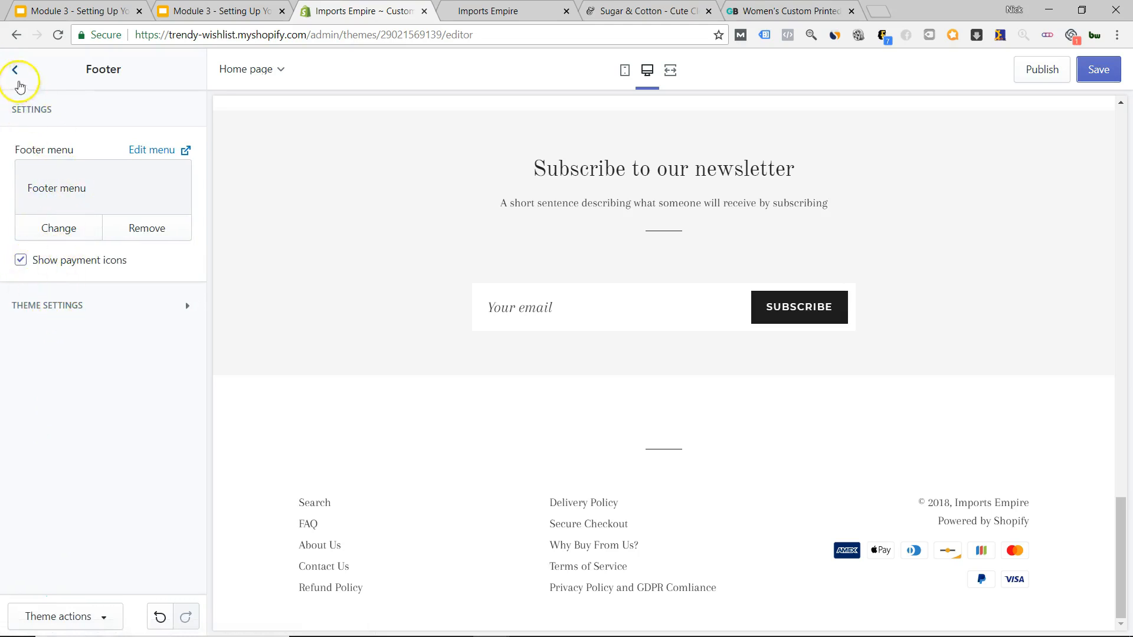
{"action": "left_click", "coordinate": [14, 70]}
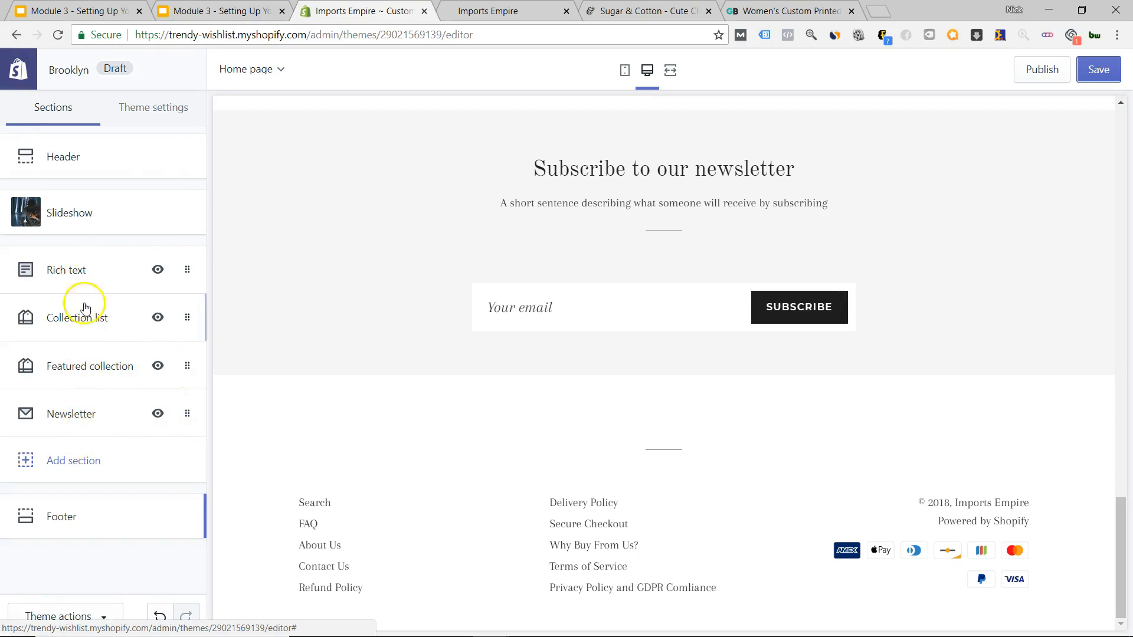
{"action": "scroll", "coordinate": [616, 383], "scroll_direction": "up", "scroll_amount": 7}
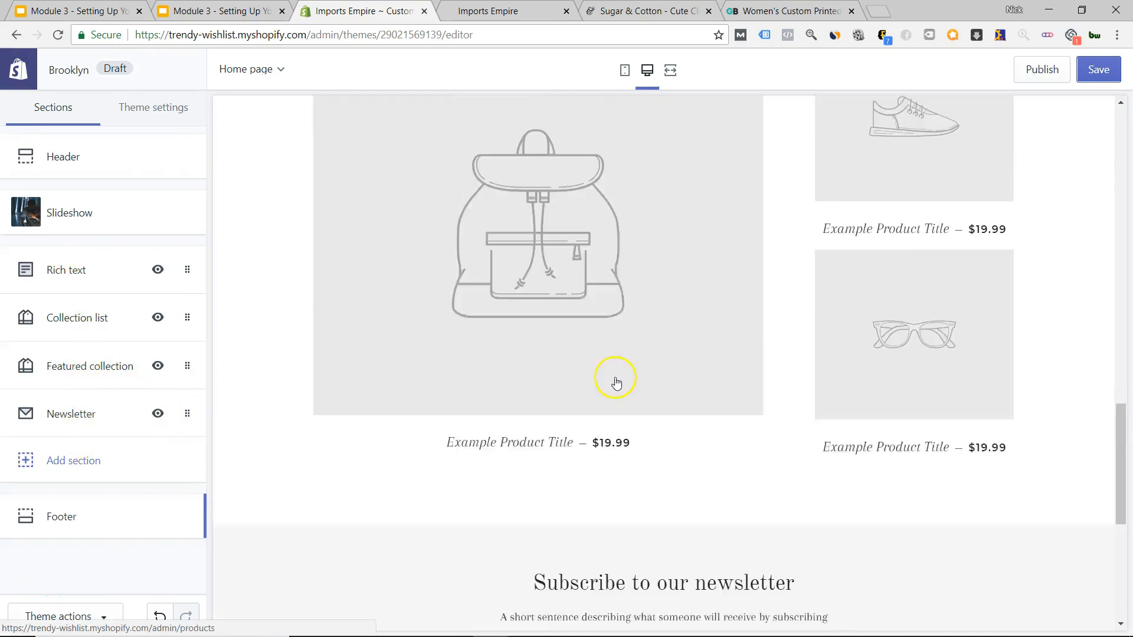
{"action": "scroll", "coordinate": [616, 383], "scroll_direction": "up", "scroll_amount": 15}
{"action": "scroll", "coordinate": [610, 400], "scroll_direction": "down", "scroll_amount": 5}
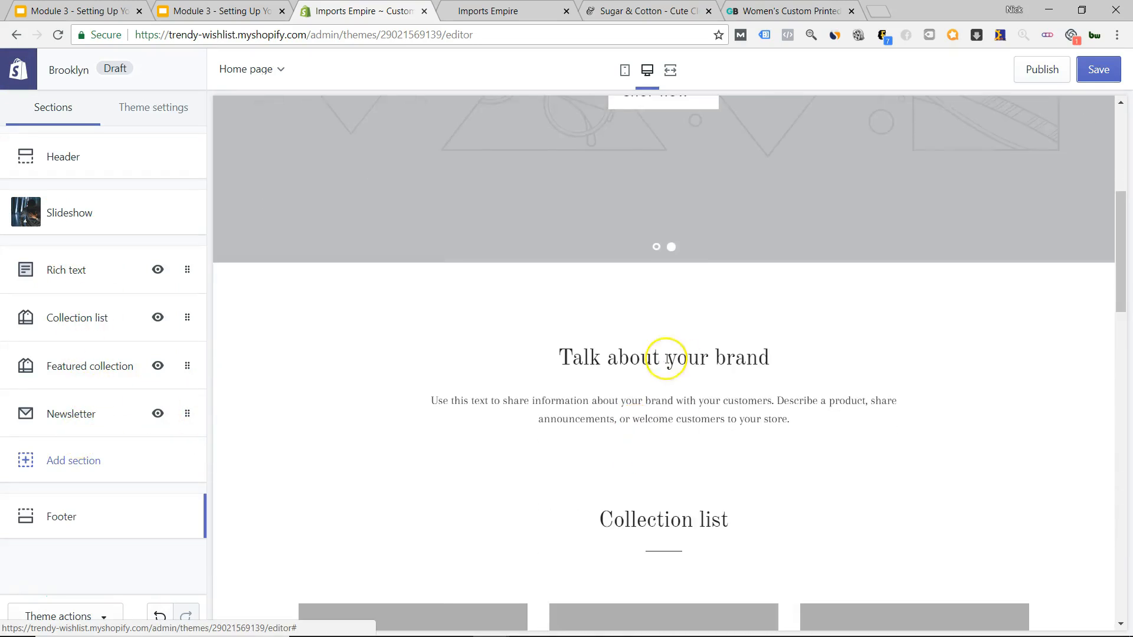
{"action": "scroll", "coordinate": [461, 374], "scroll_direction": "down", "scroll_amount": 8}
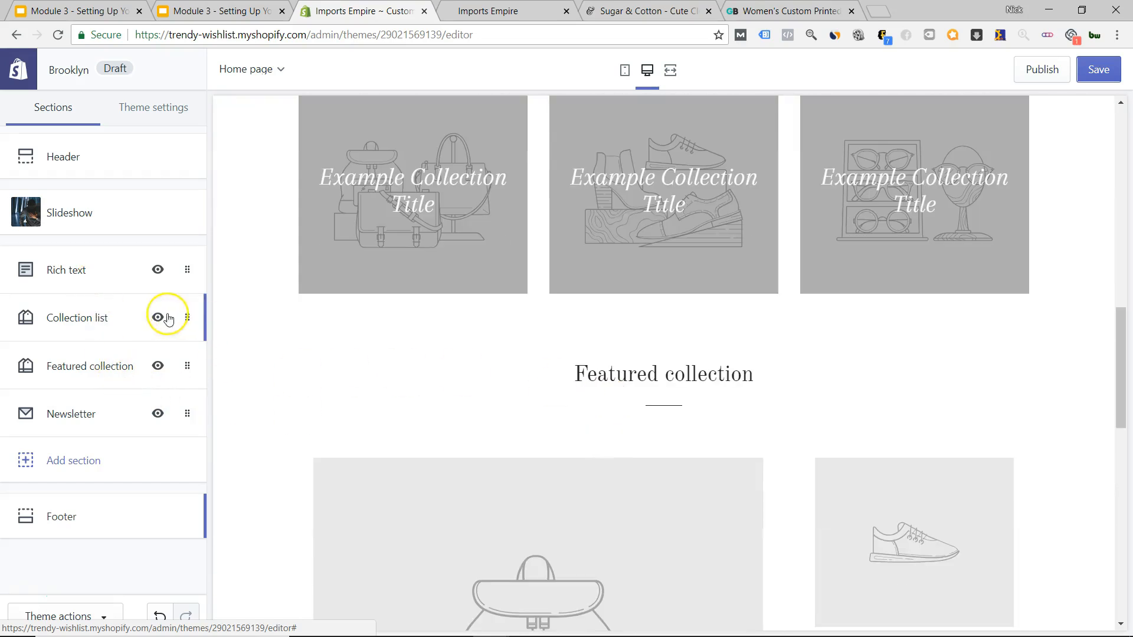
Assign Beauty & Cosmetics, Gadgets and Kitchen & Dining to the three Collection list blocks.
{"action": "left_click", "coordinate": [112, 324]}
{"action": "left_click", "coordinate": [84, 265]}
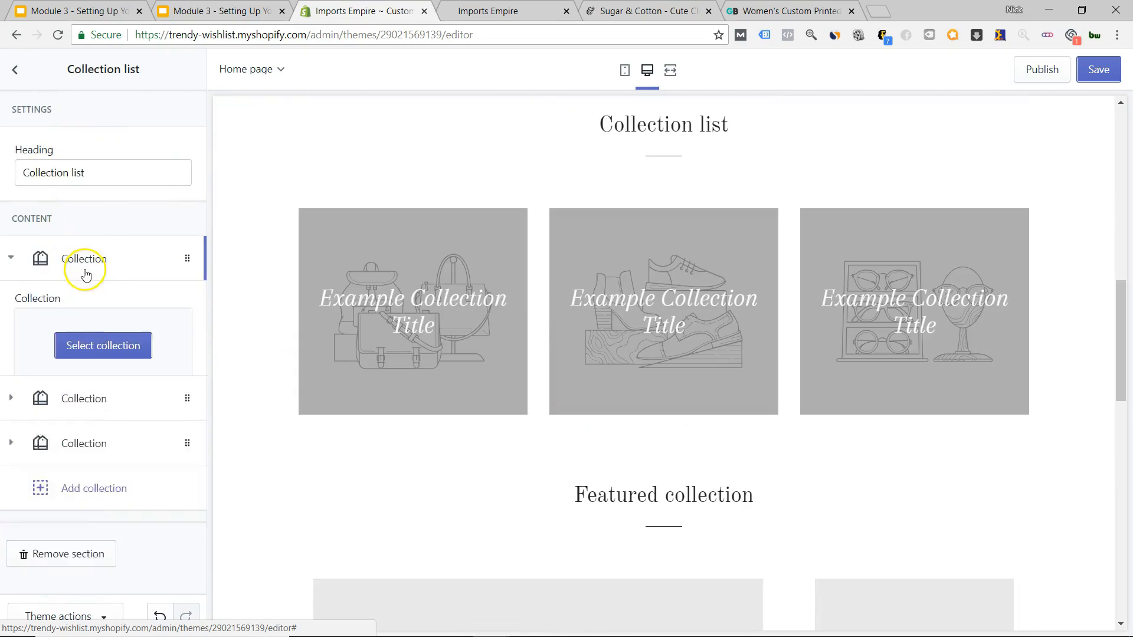
{"action": "left_click", "coordinate": [68, 357]}
{"action": "left_click", "coordinate": [89, 216]}
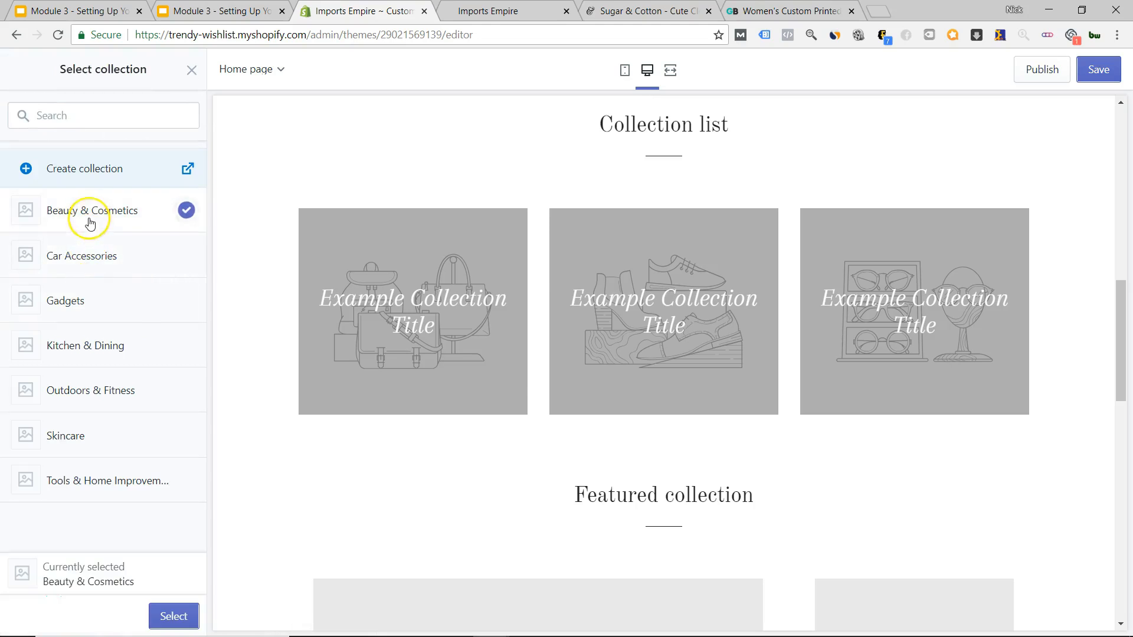
{"action": "left_click", "coordinate": [170, 615]}
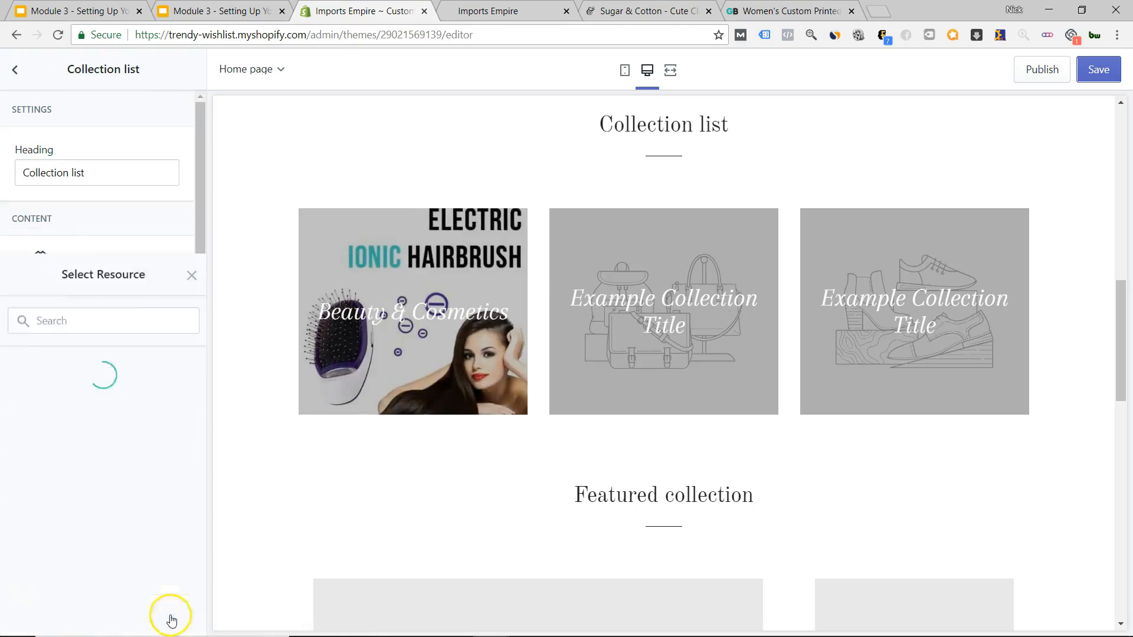
{"action": "left_click", "coordinate": [83, 459]}
{"action": "left_click", "coordinate": [91, 393]}
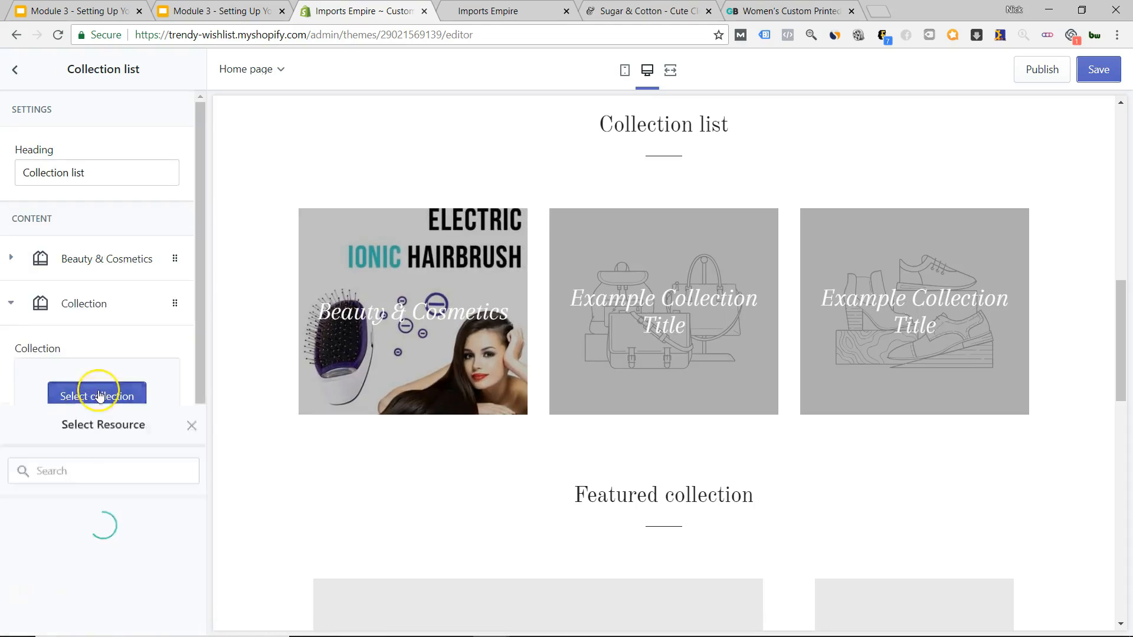
{"action": "left_click", "coordinate": [87, 304]}
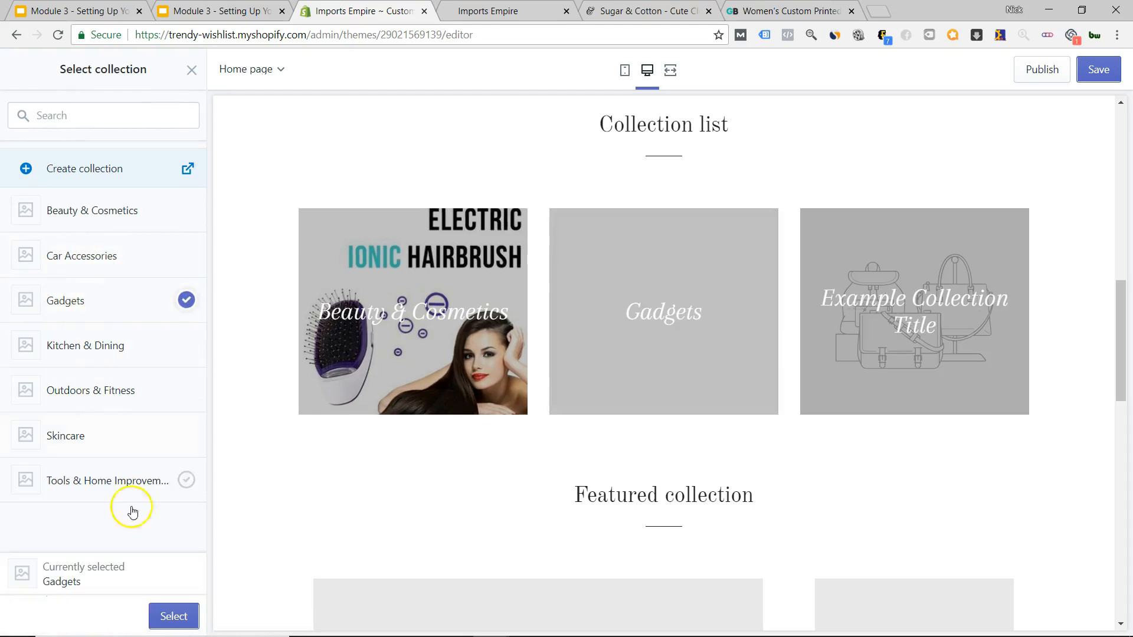
{"action": "left_click", "coordinate": [170, 615]}
{"action": "left_click", "coordinate": [101, 505]}
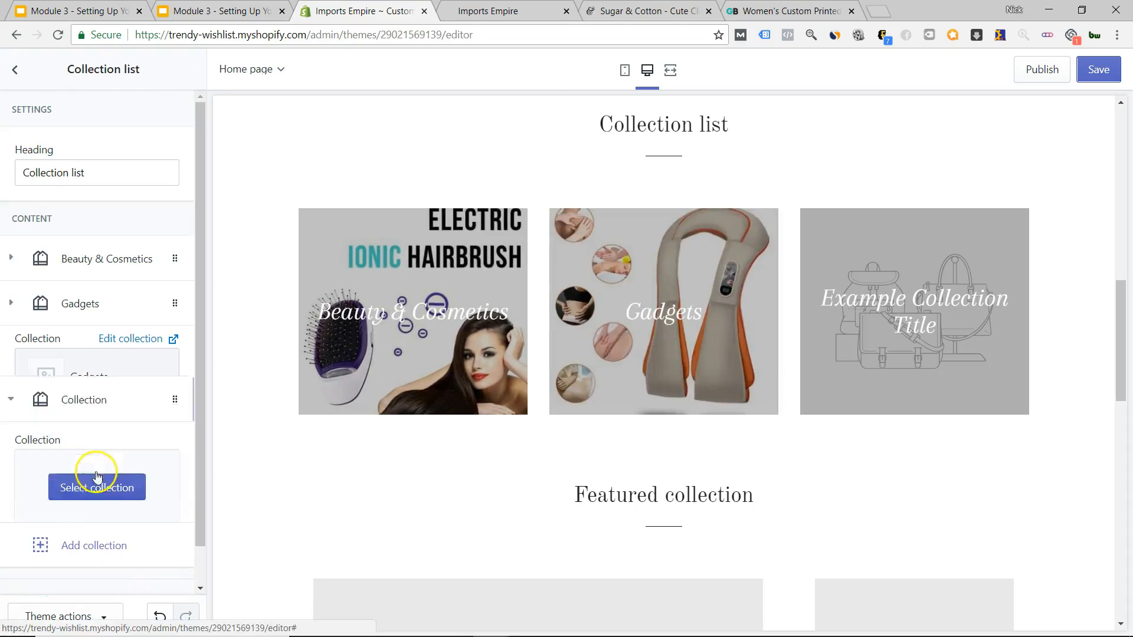
{"action": "left_click", "coordinate": [83, 440]}
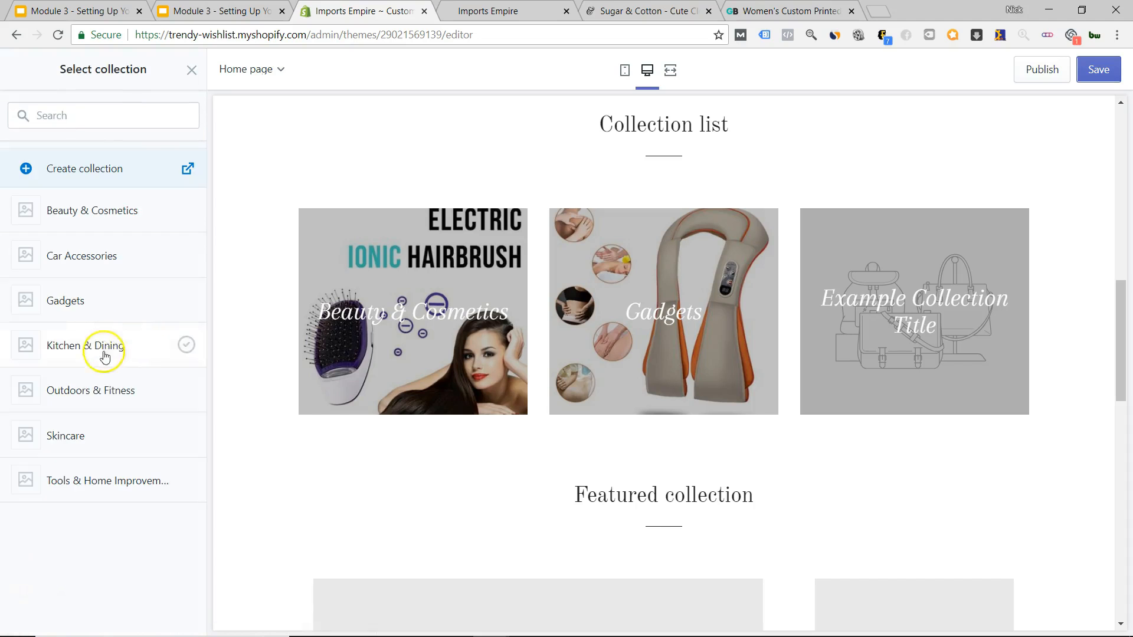
{"action": "left_click", "coordinate": [89, 354]}
{"action": "left_click", "coordinate": [169, 615]}
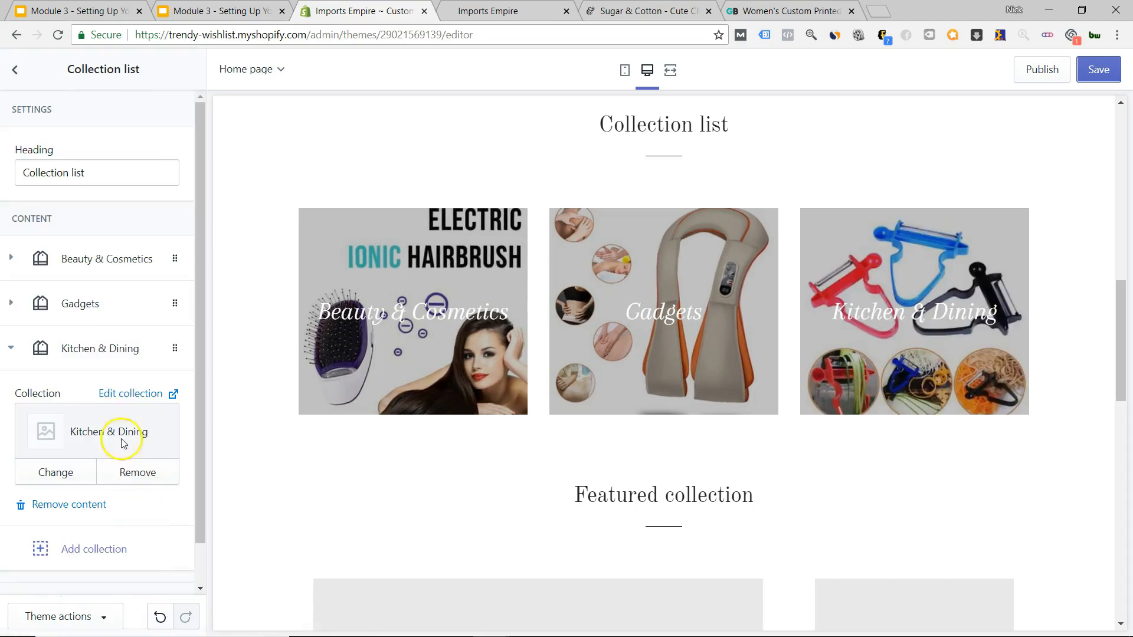
{"action": "scroll", "coordinate": [93, 516], "scroll_direction": "down", "scroll_amount": 1}
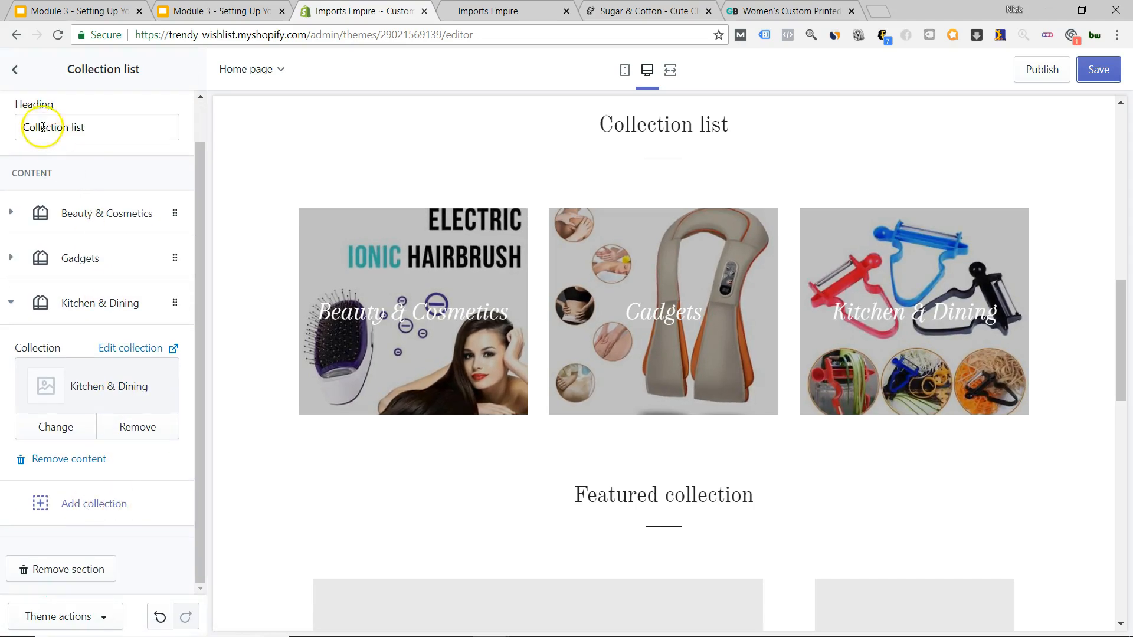
{"action": "left_click", "coordinate": [22, 76]}
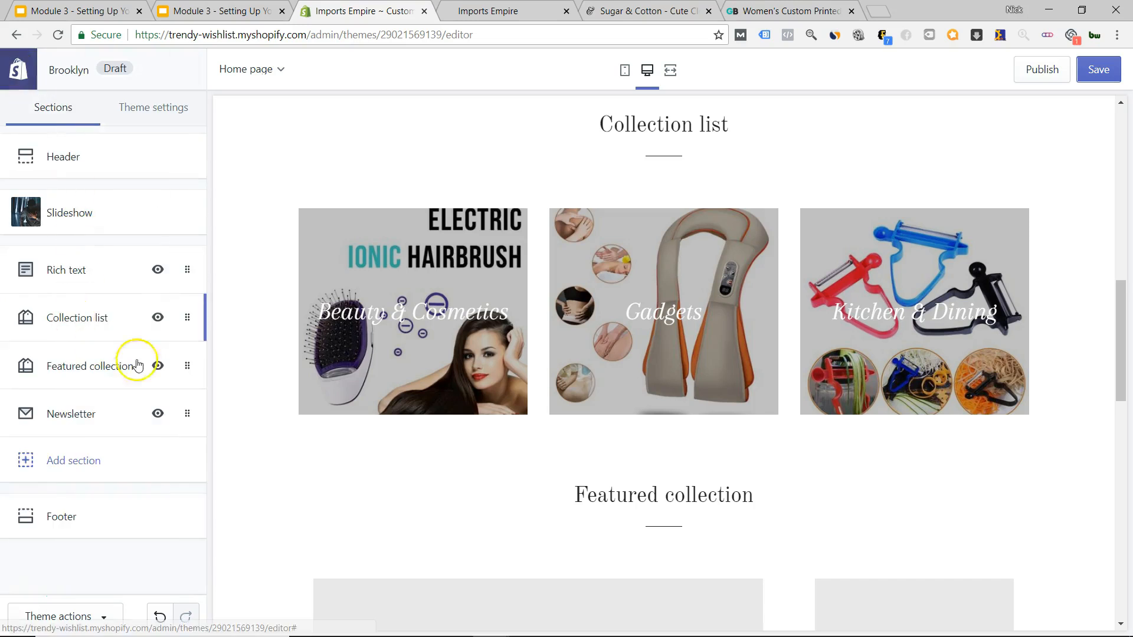
Set the Featured collection section's collection to Outdoors & Fitness.
{"action": "left_click", "coordinate": [79, 369]}
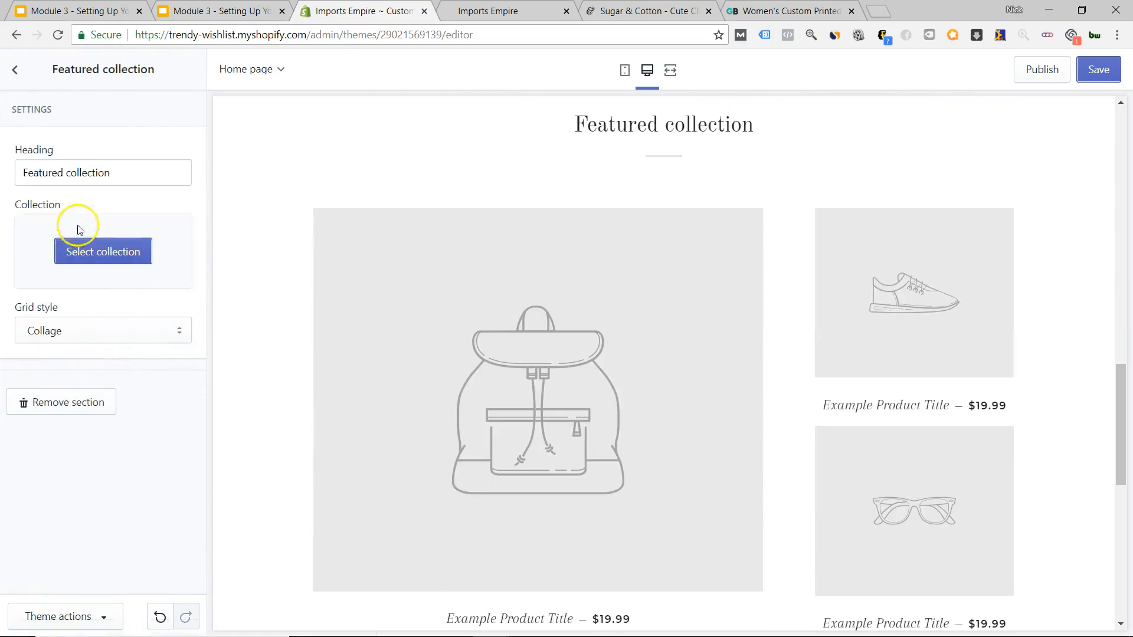
{"action": "left_click", "coordinate": [81, 251]}
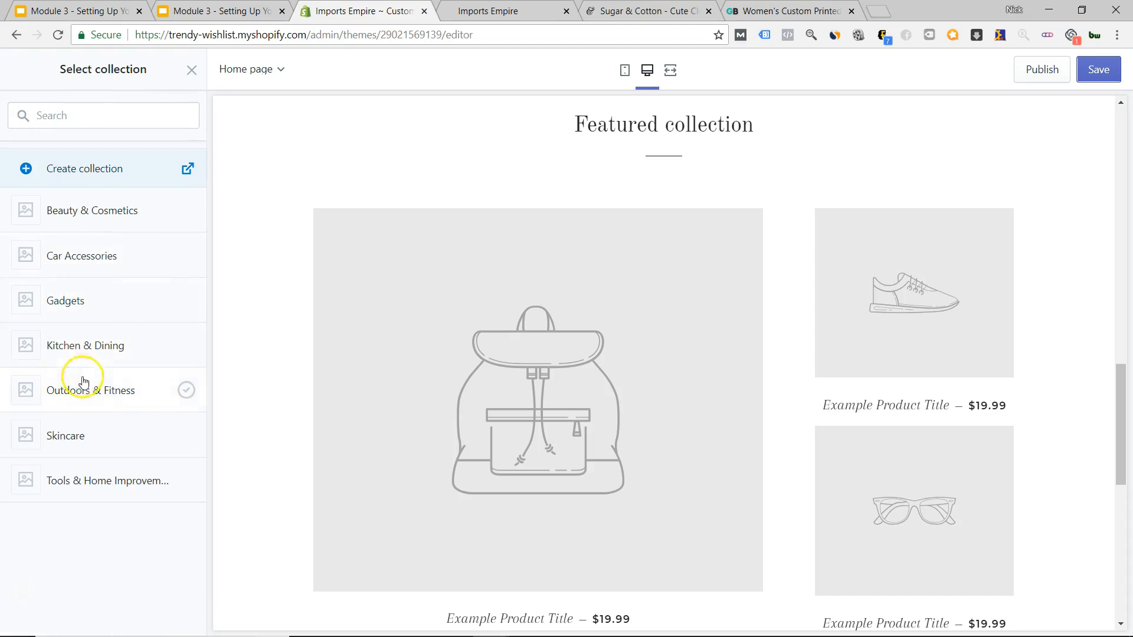
{"action": "left_click", "coordinate": [91, 391]}
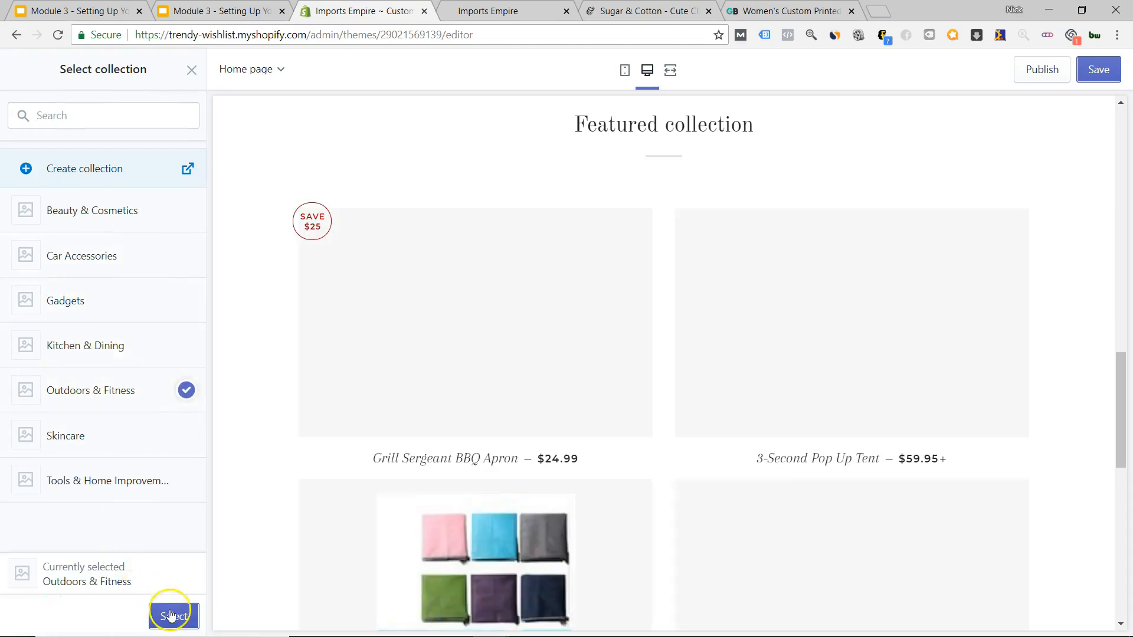
{"action": "left_click", "coordinate": [171, 616]}
{"action": "scroll", "coordinate": [647, 286], "scroll_direction": "down", "scroll_amount": 5}
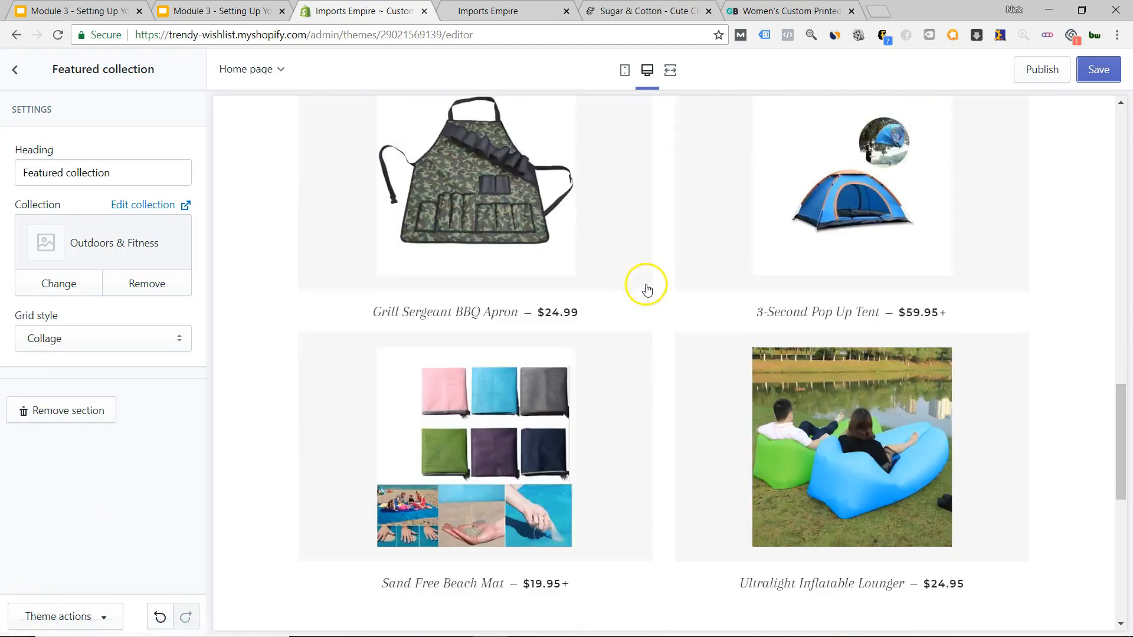
{"action": "scroll", "coordinate": [646, 286], "scroll_direction": "down", "scroll_amount": 8}
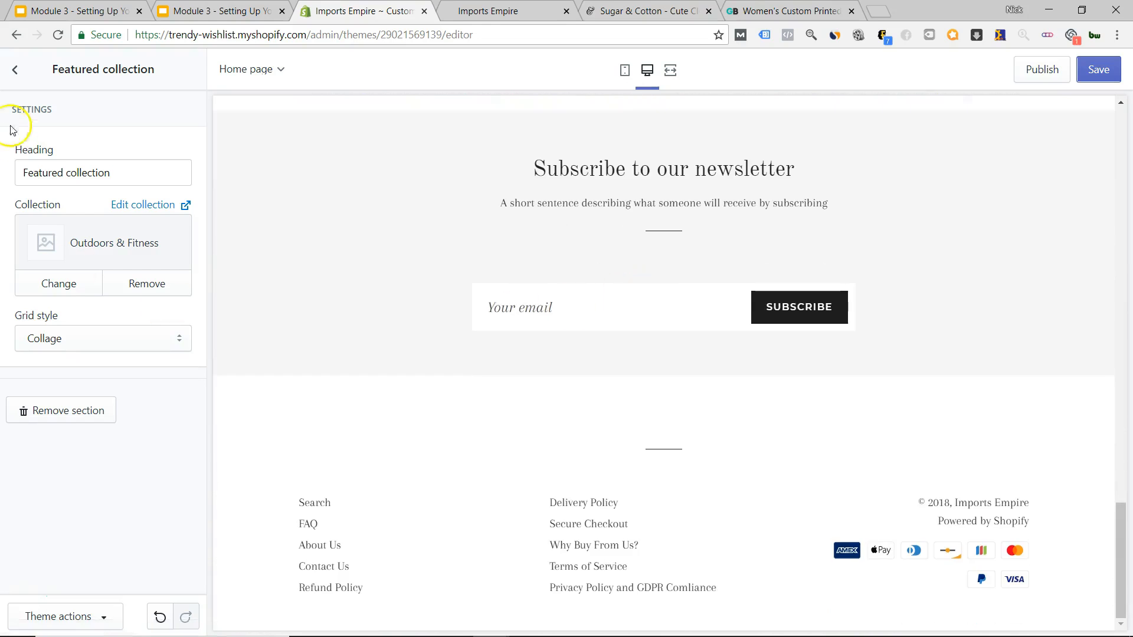
Preview an Image with text section on the home page, then switch to the Sugar & Cotton store tab.
{"action": "left_click", "coordinate": [15, 72]}
{"action": "left_click", "coordinate": [70, 460]}
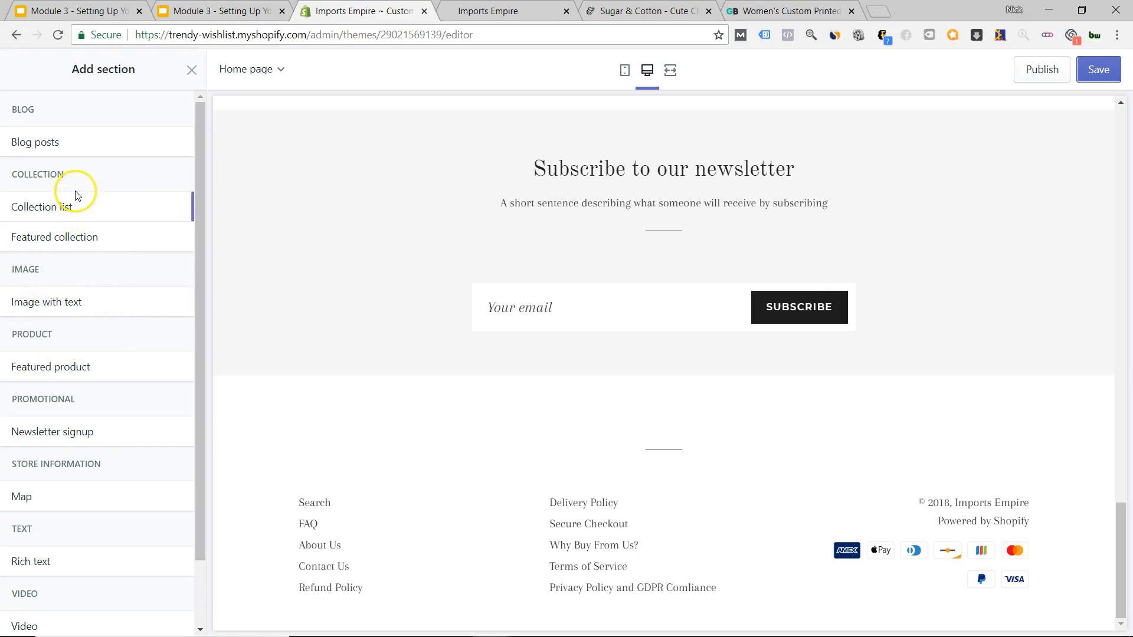
{"action": "scroll", "coordinate": [75, 189], "scroll_direction": "down", "scroll_amount": 1}
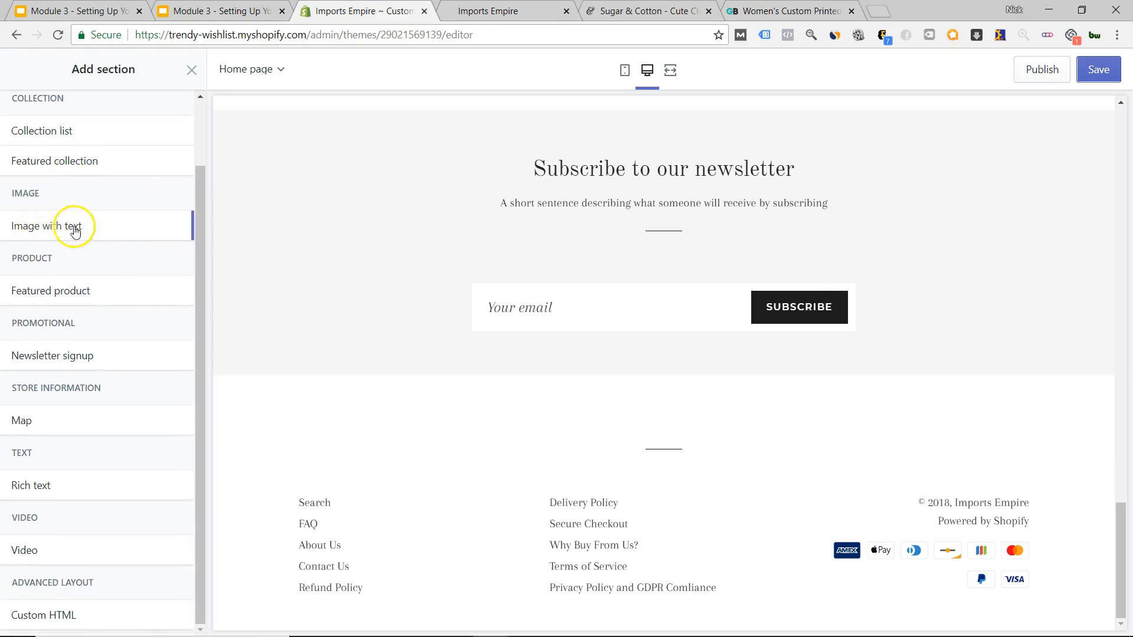
{"action": "left_click", "coordinate": [63, 231]}
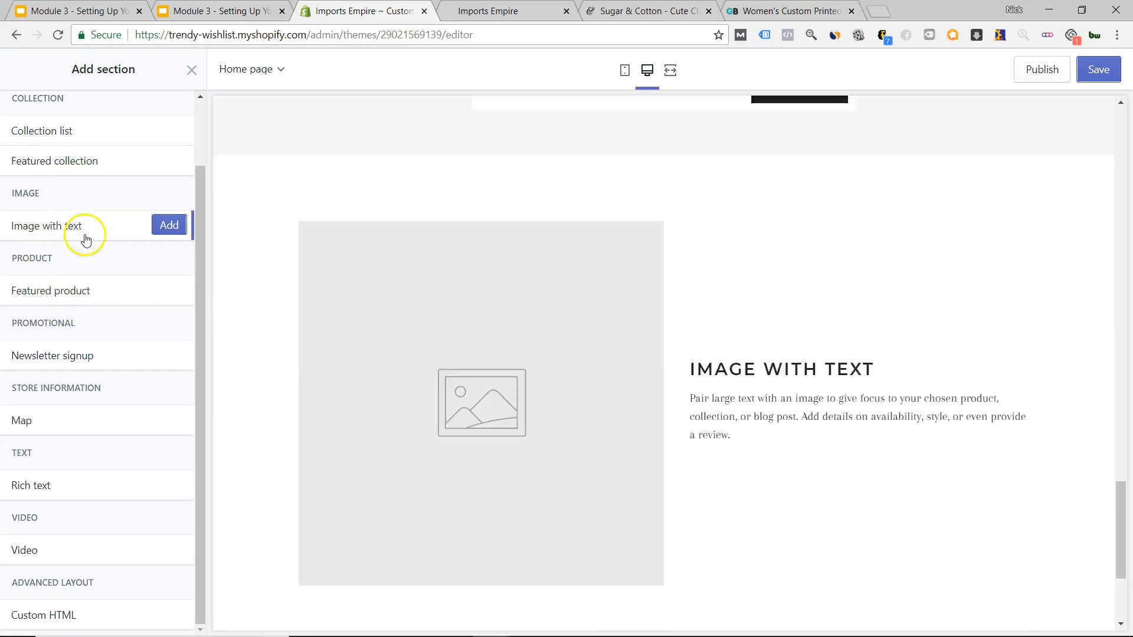
{"action": "scroll", "coordinate": [629, 329], "scroll_direction": "up", "scroll_amount": 5}
{"action": "scroll", "coordinate": [590, 295], "scroll_direction": "down", "scroll_amount": 5}
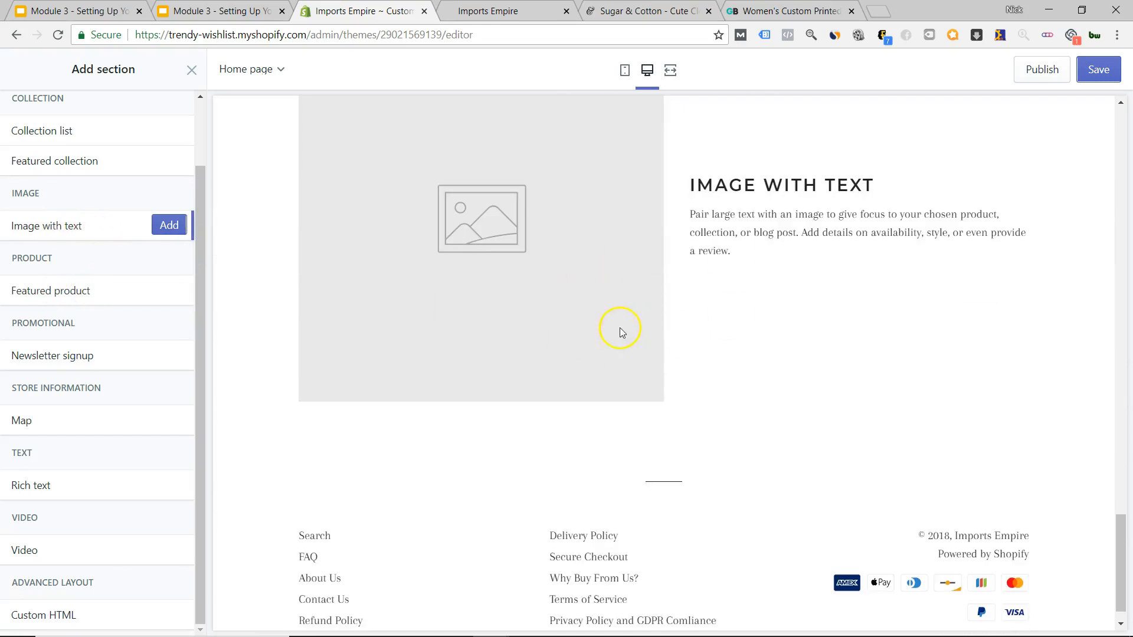
{"action": "scroll", "coordinate": [590, 342], "scroll_direction": "up", "scroll_amount": 2}
{"action": "left_click", "coordinate": [647, 11]}
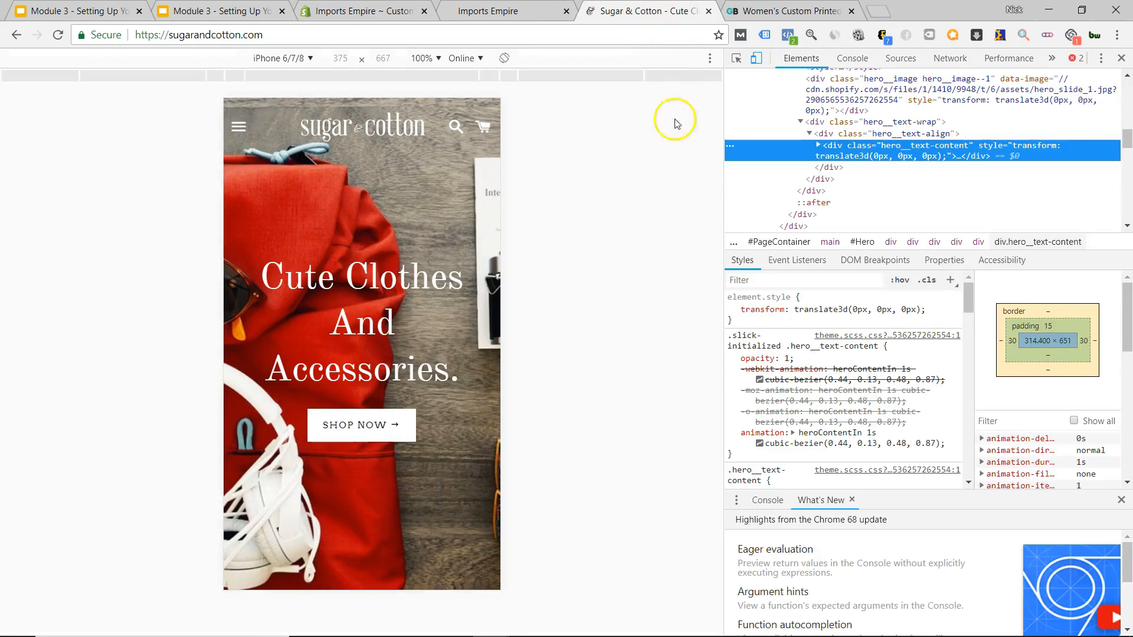
Scroll through the GearBunch example store's page for design ideas.
{"action": "left_click", "coordinate": [756, 18]}
{"action": "scroll", "coordinate": [432, 347], "scroll_direction": "down", "scroll_amount": 15}
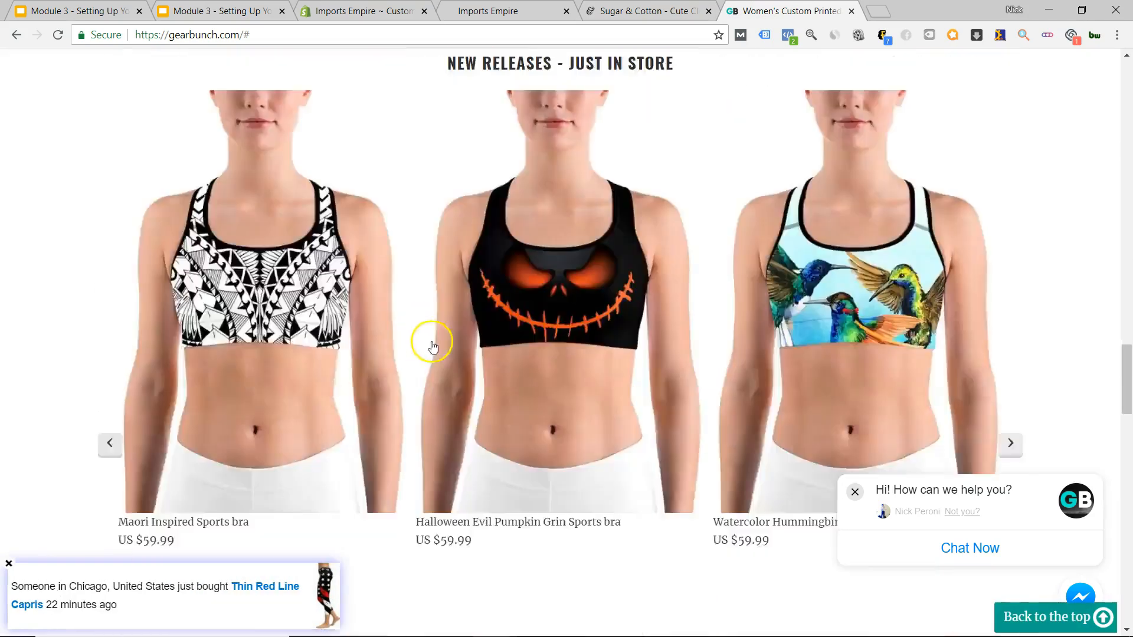
{"action": "scroll", "coordinate": [466, 346], "scroll_direction": "down", "scroll_amount": 10}
{"action": "scroll", "coordinate": [507, 341], "scroll_direction": "up", "scroll_amount": 3}
{"action": "scroll", "coordinate": [549, 307], "scroll_direction": "down", "scroll_amount": 2}
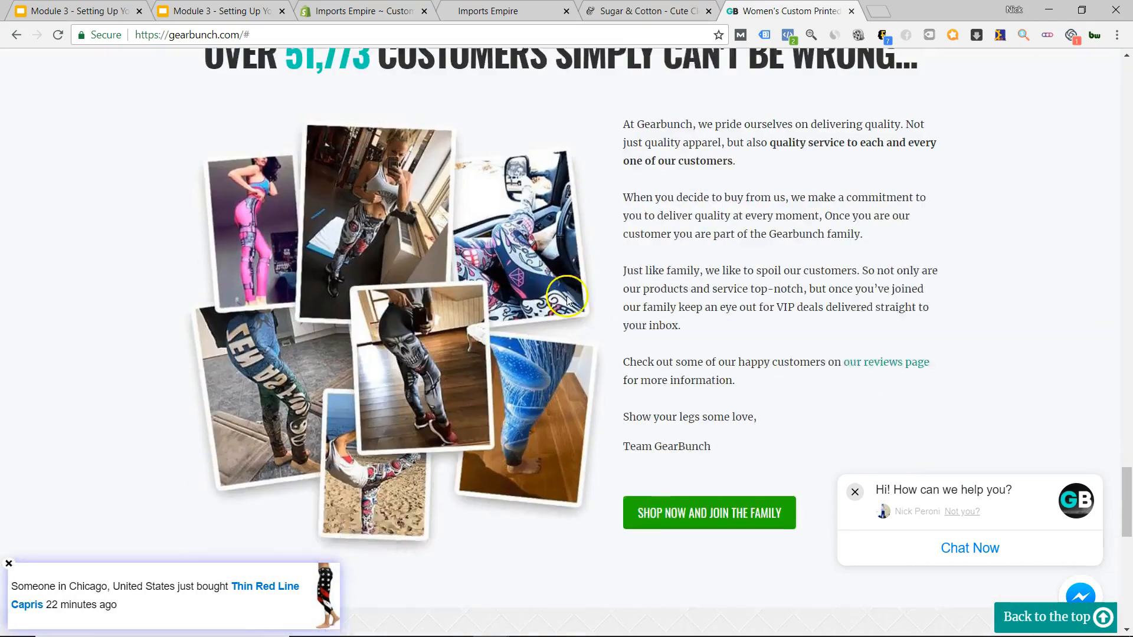
{"action": "scroll", "coordinate": [531, 284], "scroll_direction": "down", "scroll_amount": 1}
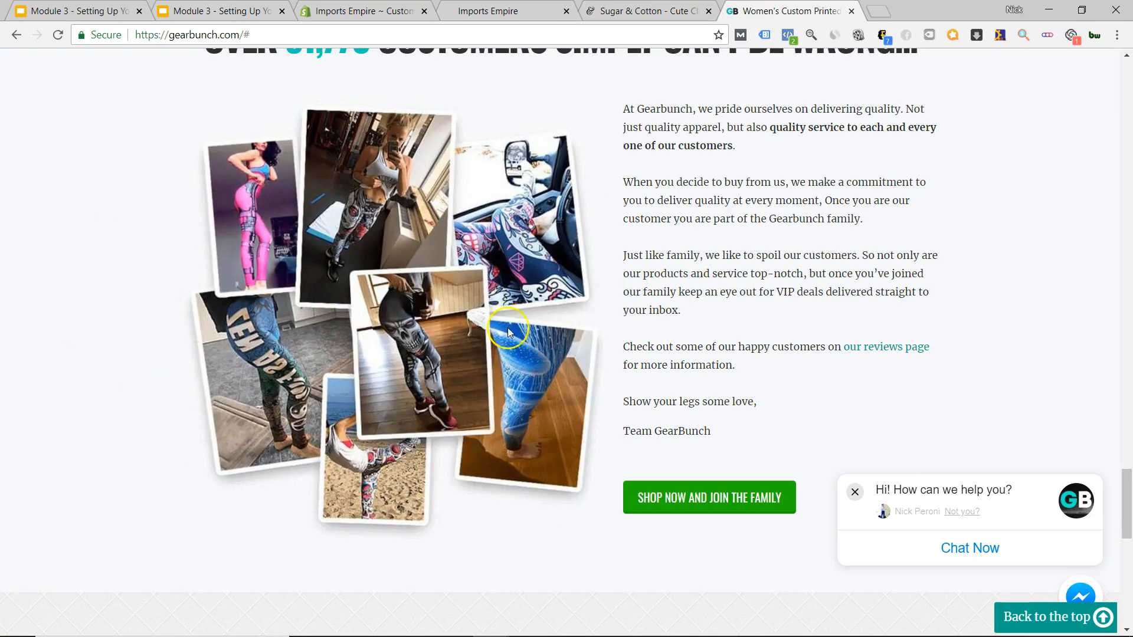
Go back via the Sugar & Cotton tab to the Imports Empire theme editor.
{"action": "left_click", "coordinate": [643, 10]}
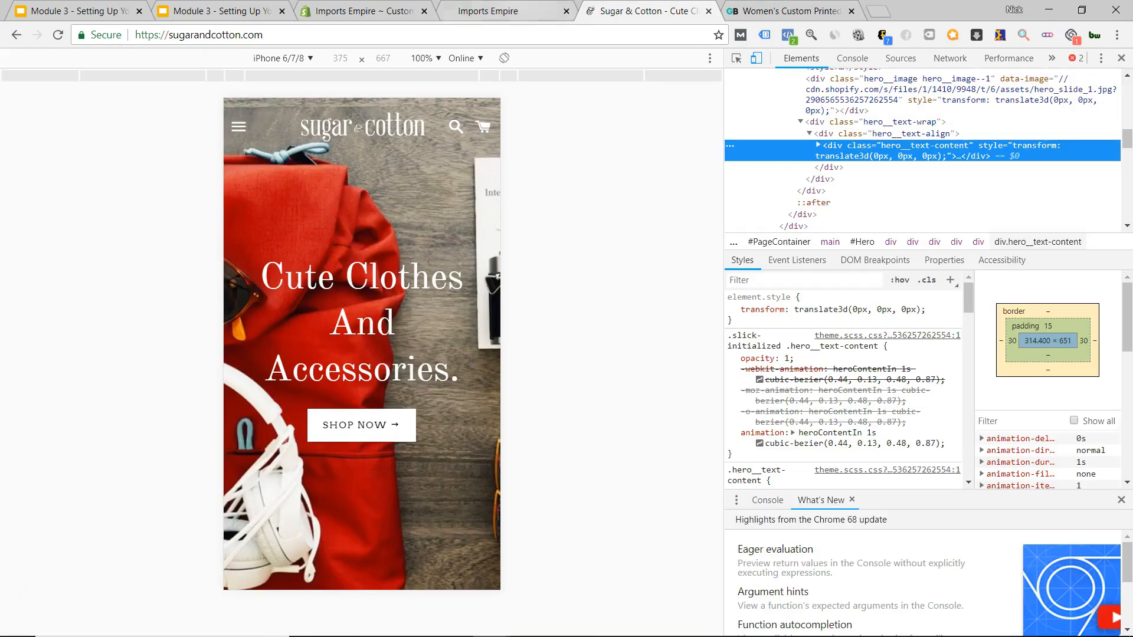
{"action": "left_click", "coordinate": [493, 10]}
{"action": "left_click", "coordinate": [377, 10]}
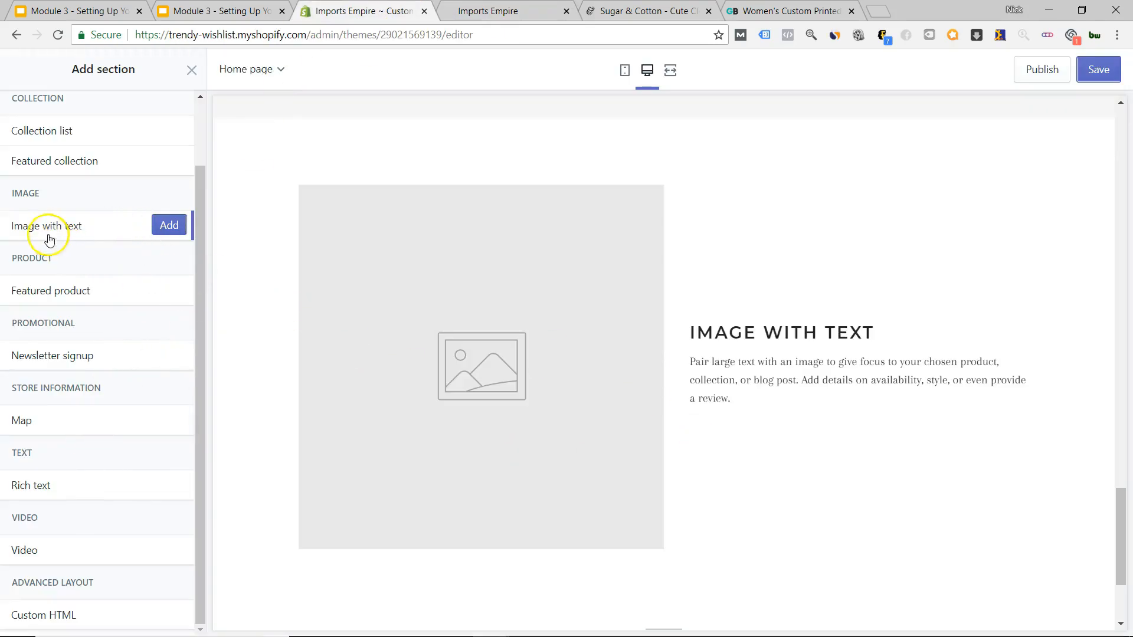
{"action": "scroll", "coordinate": [519, 433], "scroll_direction": "down", "scroll_amount": 2}
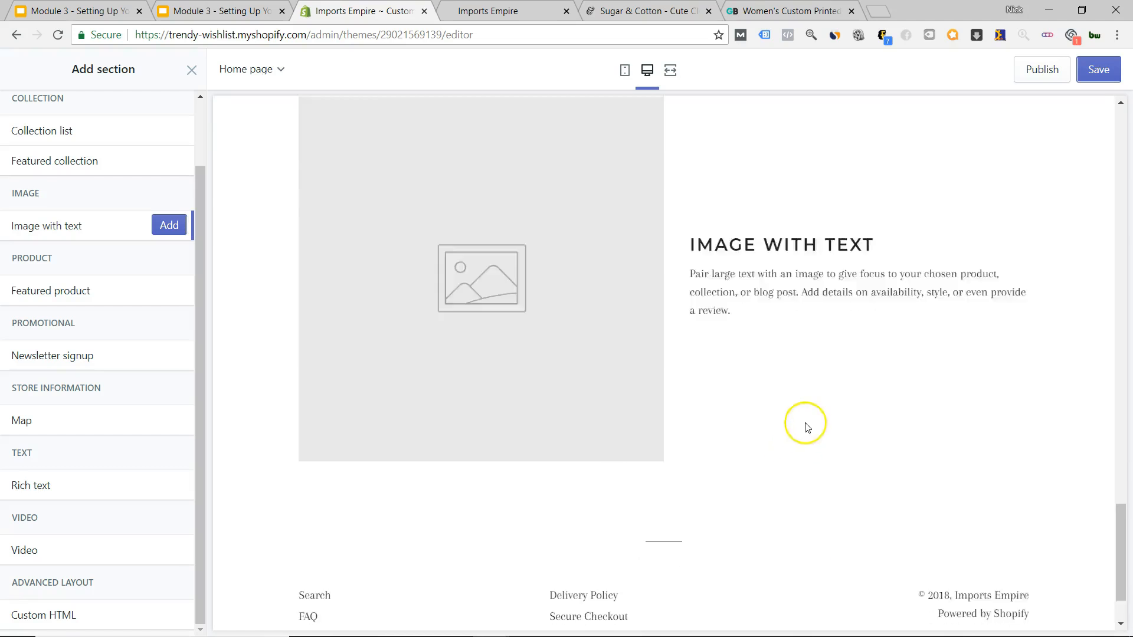
{"action": "scroll", "coordinate": [749, 500], "scroll_direction": "up", "scroll_amount": 2}
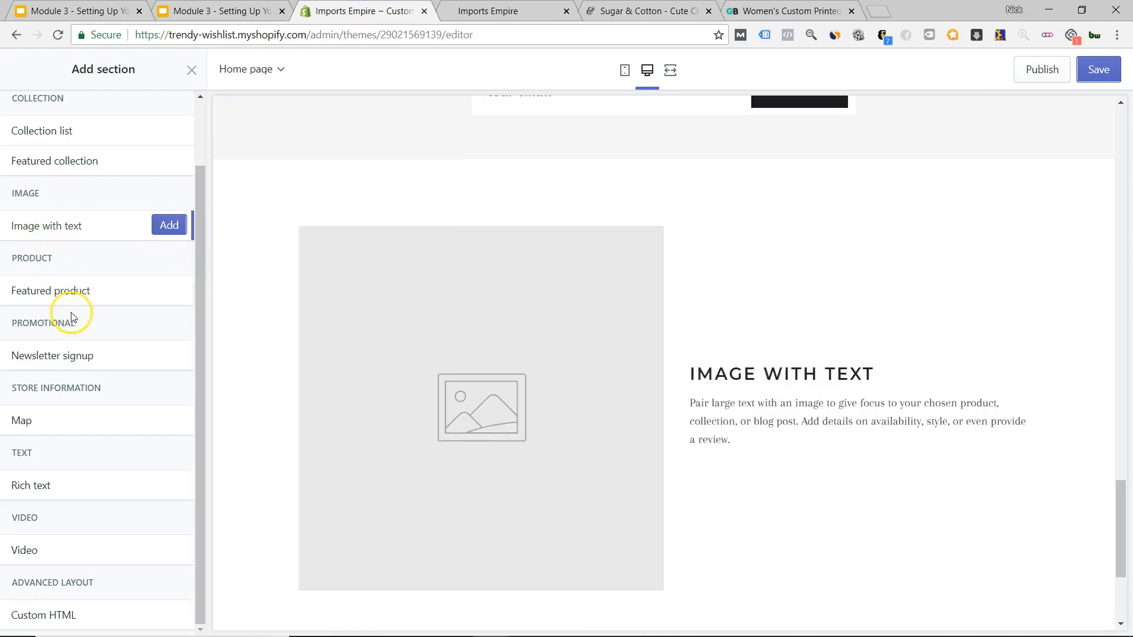
{"action": "mouse_move", "coordinate": [69, 295]}
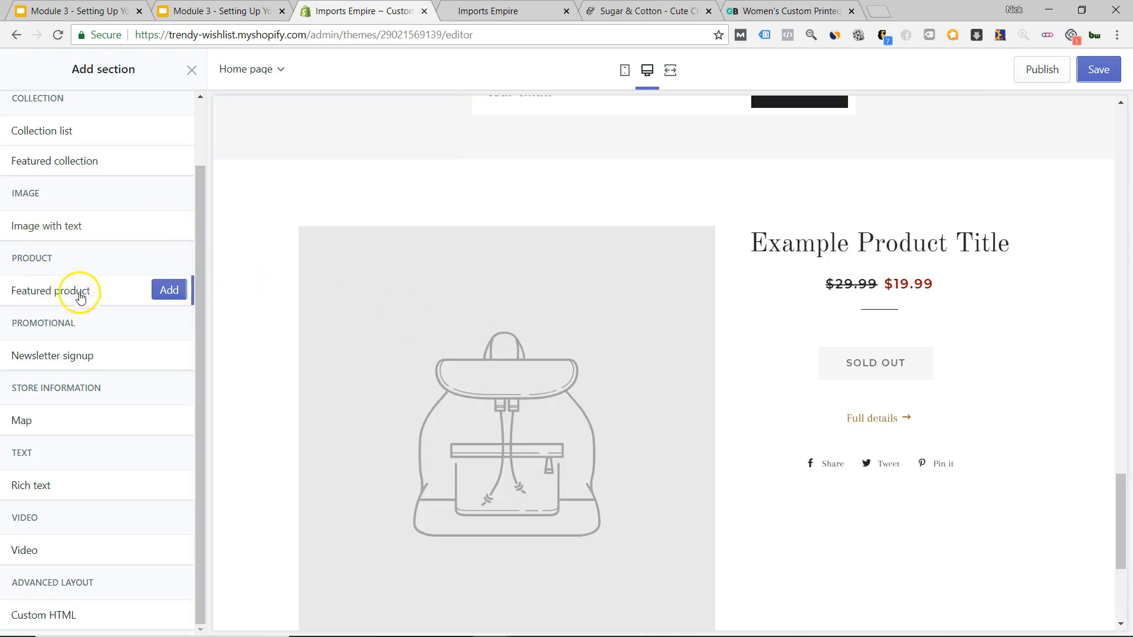
{"action": "mouse_move", "coordinate": [34, 421]}
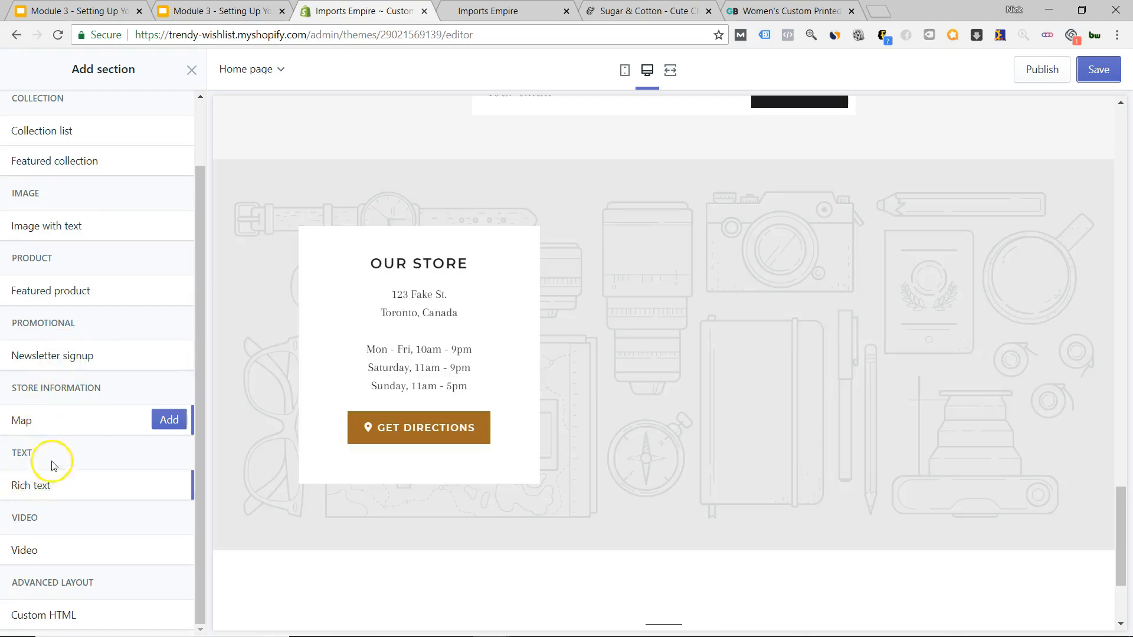
{"action": "mouse_move", "coordinate": [31, 550]}
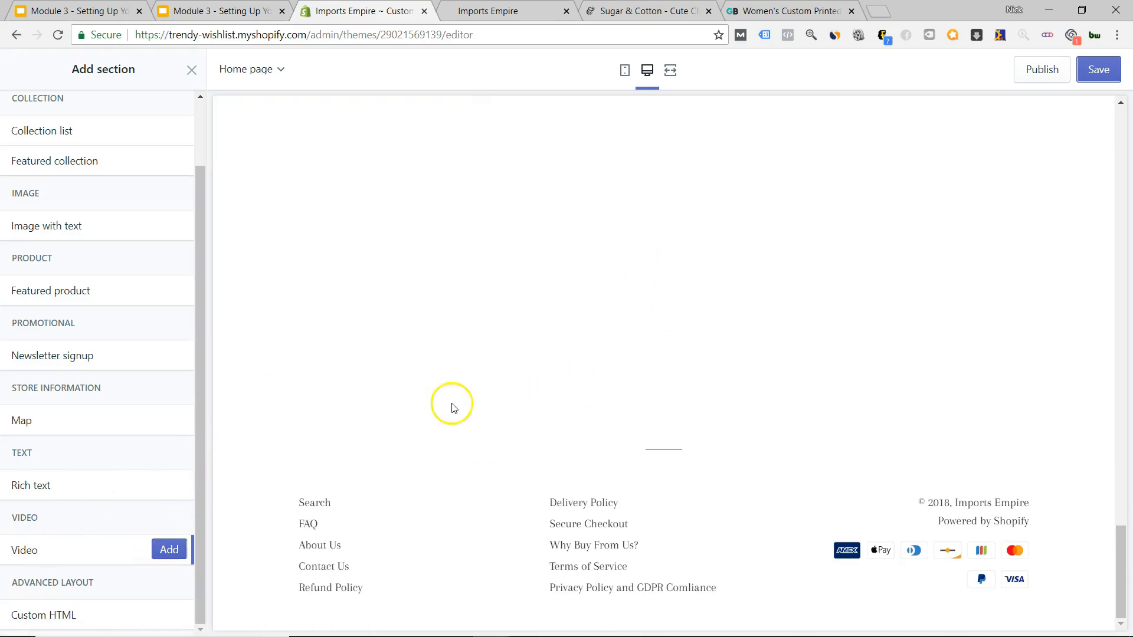
{"action": "mouse_move", "coordinate": [106, 616]}
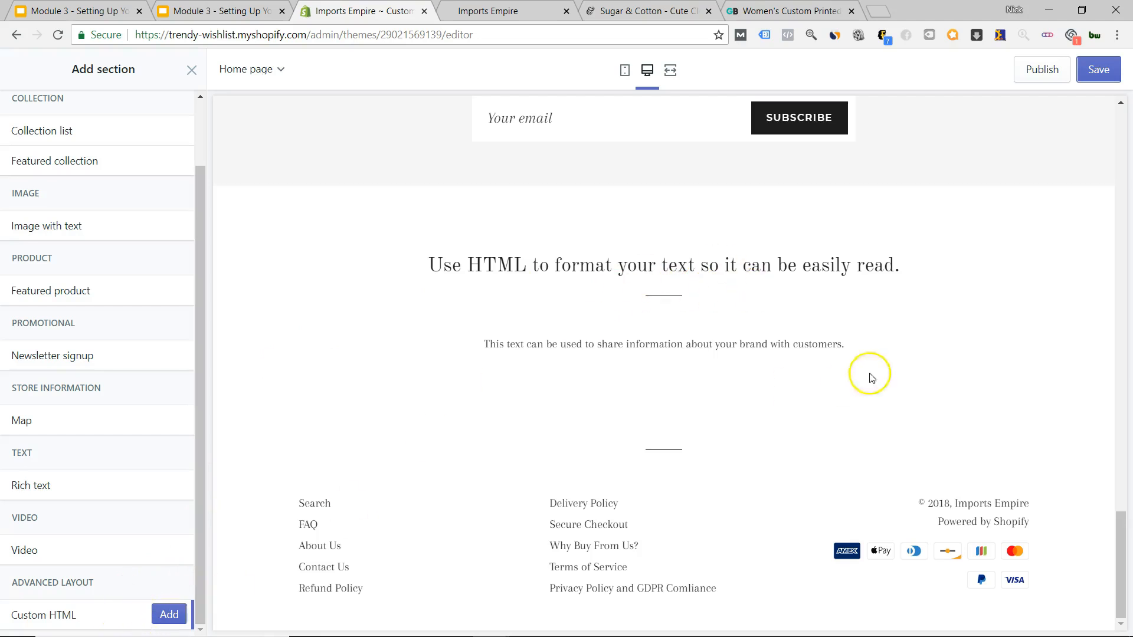
{"action": "scroll", "coordinate": [721, 334], "scroll_direction": "up", "scroll_amount": 5}
{"action": "scroll", "coordinate": [607, 346], "scroll_direction": "down", "scroll_amount": 3}
{"action": "scroll", "coordinate": [607, 346], "scroll_direction": "up", "scroll_amount": 4}
{"action": "scroll", "coordinate": [144, 263], "scroll_direction": "up", "scroll_amount": 2}
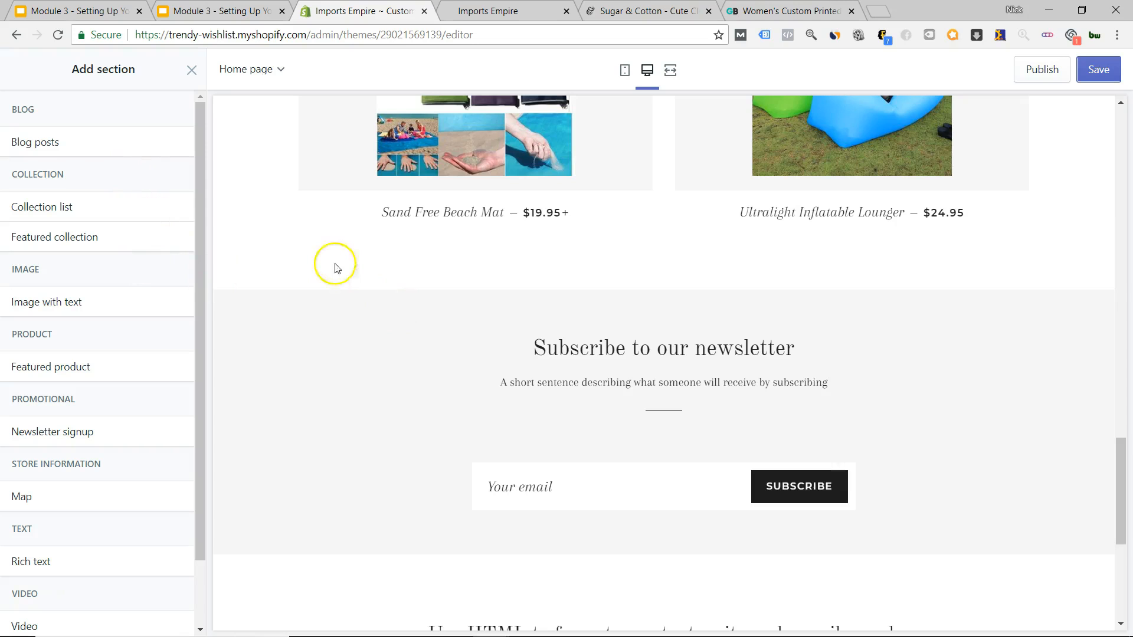
{"action": "scroll", "coordinate": [653, 328], "scroll_direction": "up", "scroll_amount": 5}
{"action": "scroll", "coordinate": [653, 330], "scroll_direction": "up", "scroll_amount": 10}
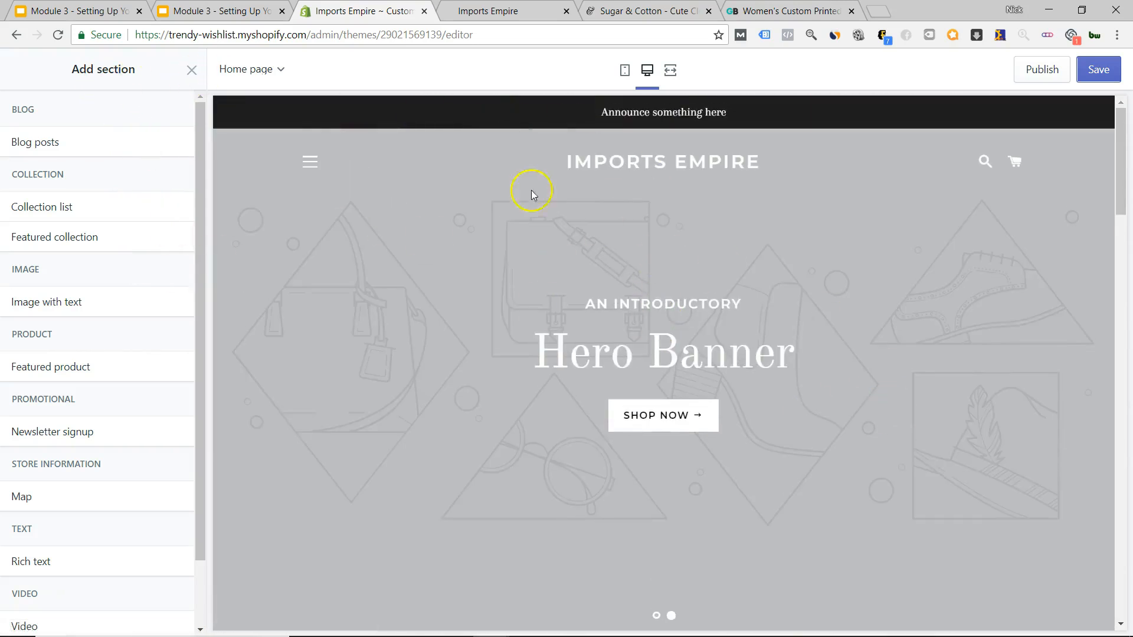
Exit the Brooklyn editor, confirming Leave, and start customizing the Venture theme from the themes list.
{"action": "left_click", "coordinate": [191, 70]}
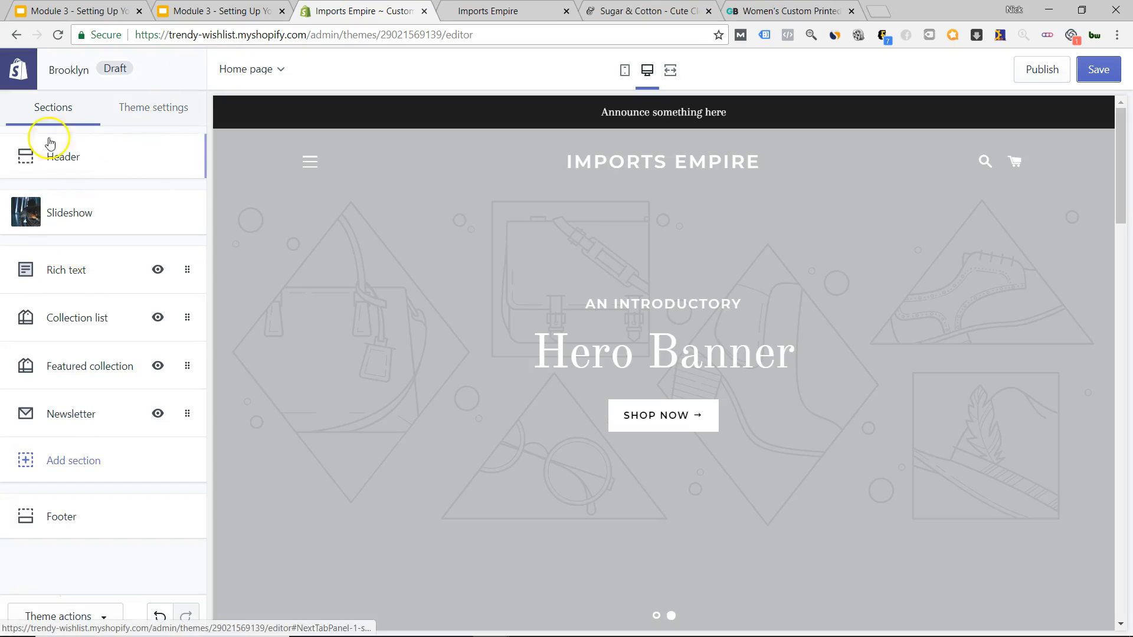
{"action": "left_click", "coordinate": [18, 69]}
{"action": "left_click", "coordinate": [637, 117]}
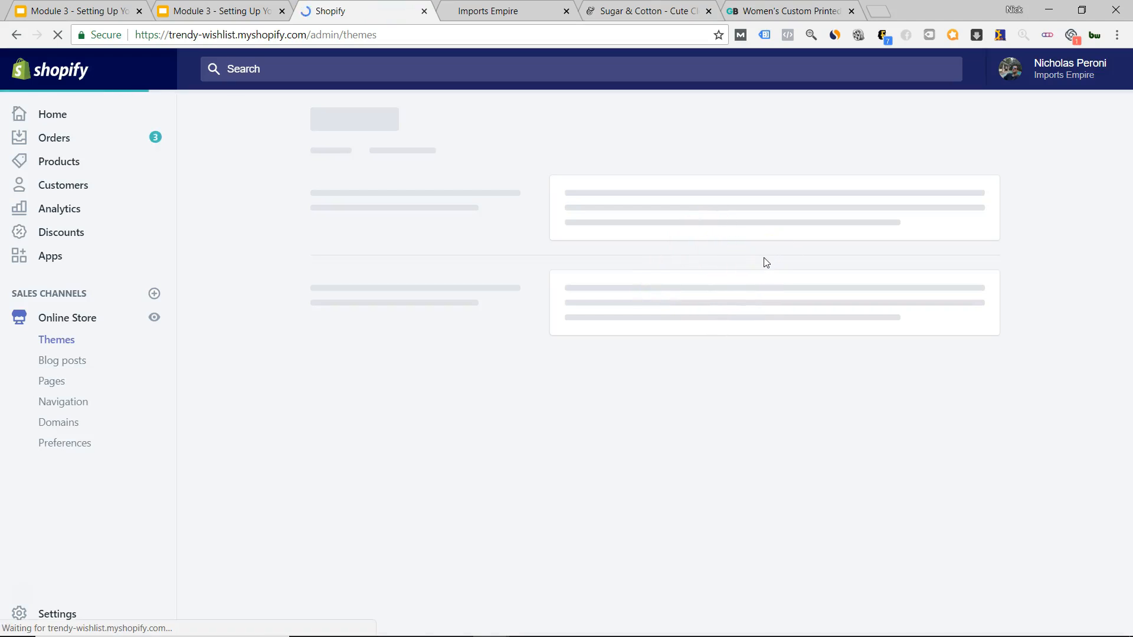
{"action": "scroll", "coordinate": [764, 278], "scroll_direction": "down", "scroll_amount": 7}
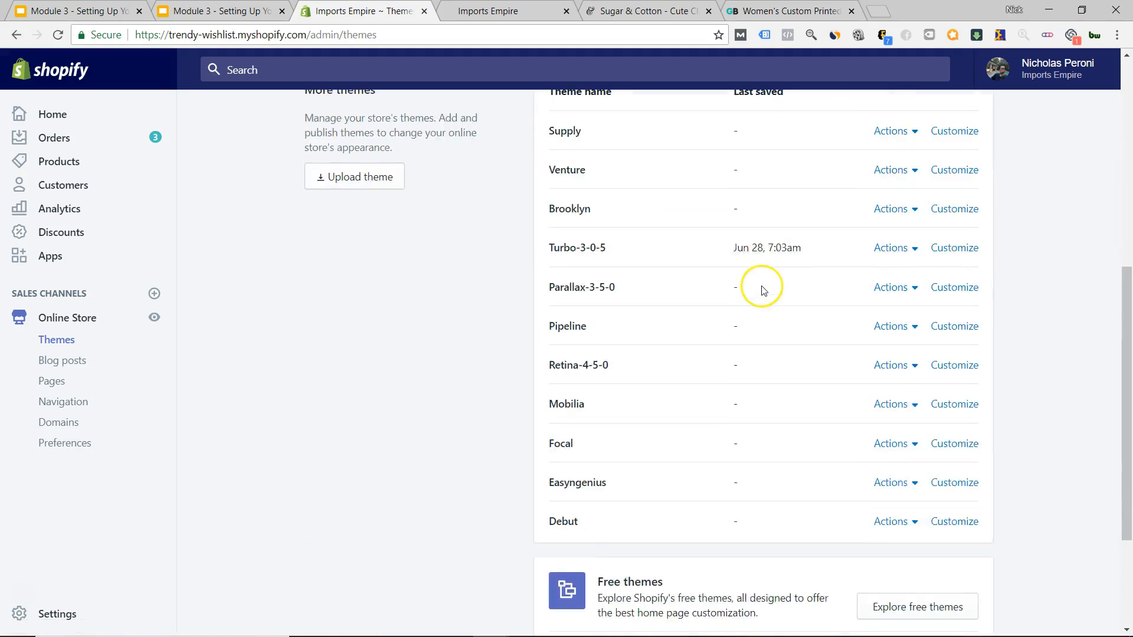
{"action": "scroll", "coordinate": [763, 290], "scroll_direction": "up", "scroll_amount": 1}
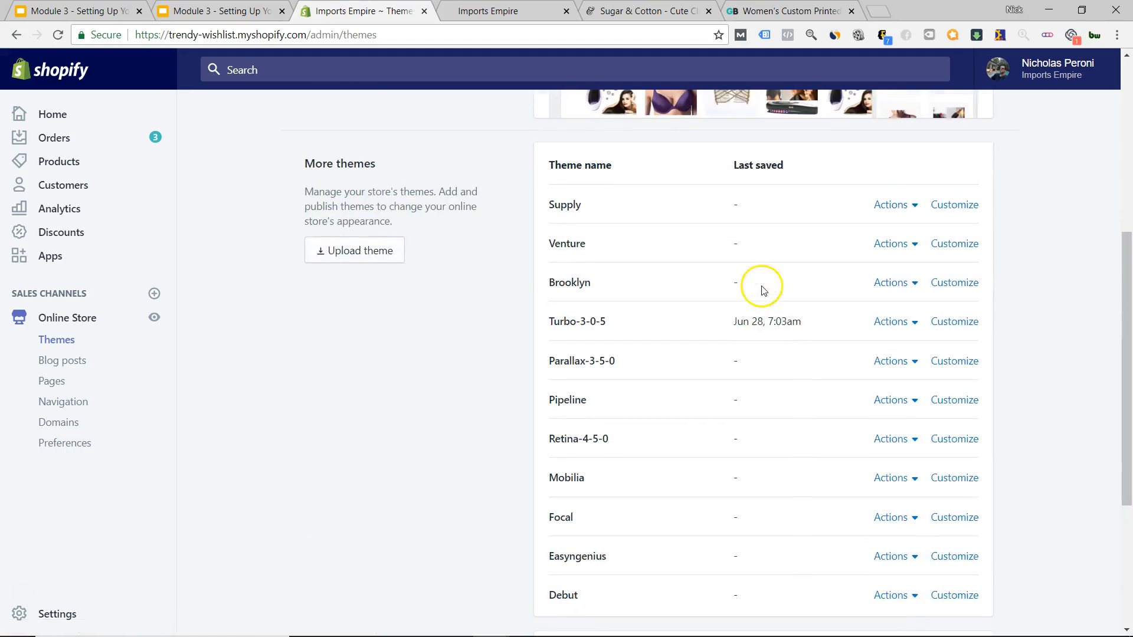
{"action": "left_click", "coordinate": [956, 244]}
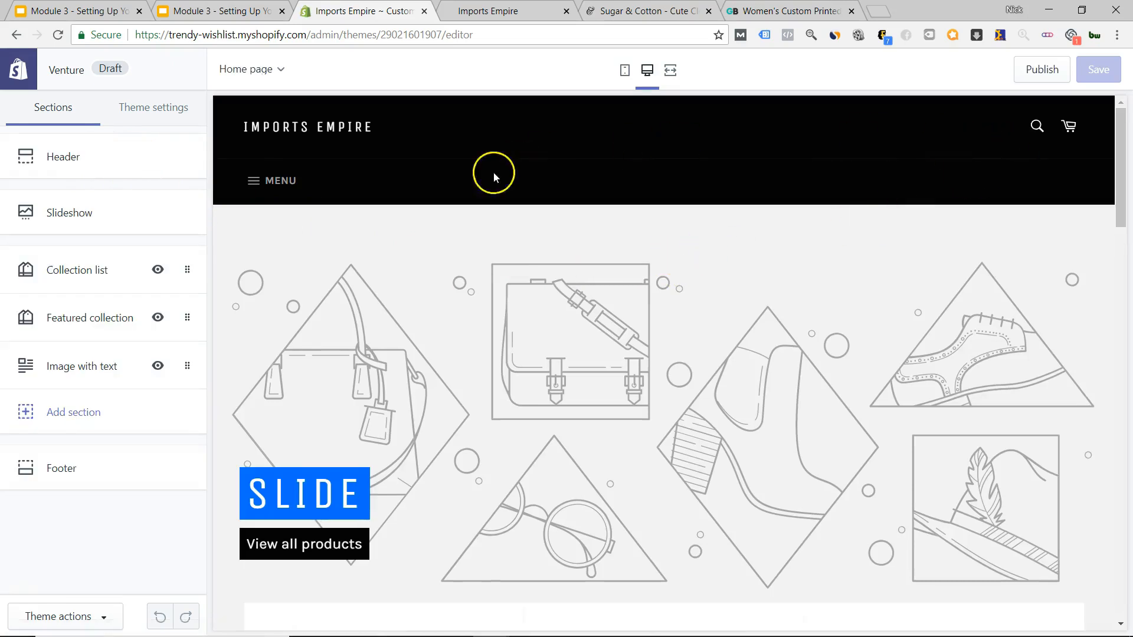
{"action": "left_click", "coordinate": [45, 162]}
{"action": "scroll", "coordinate": [100, 262], "scroll_direction": "down", "scroll_amount": 3}
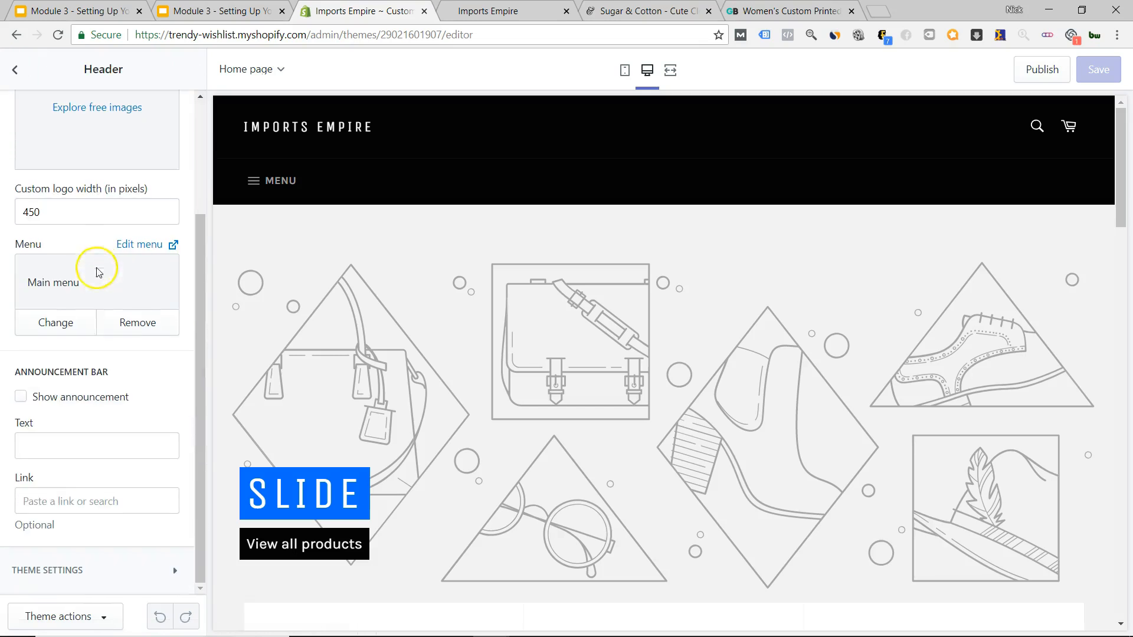
{"action": "left_click", "coordinate": [22, 399]}
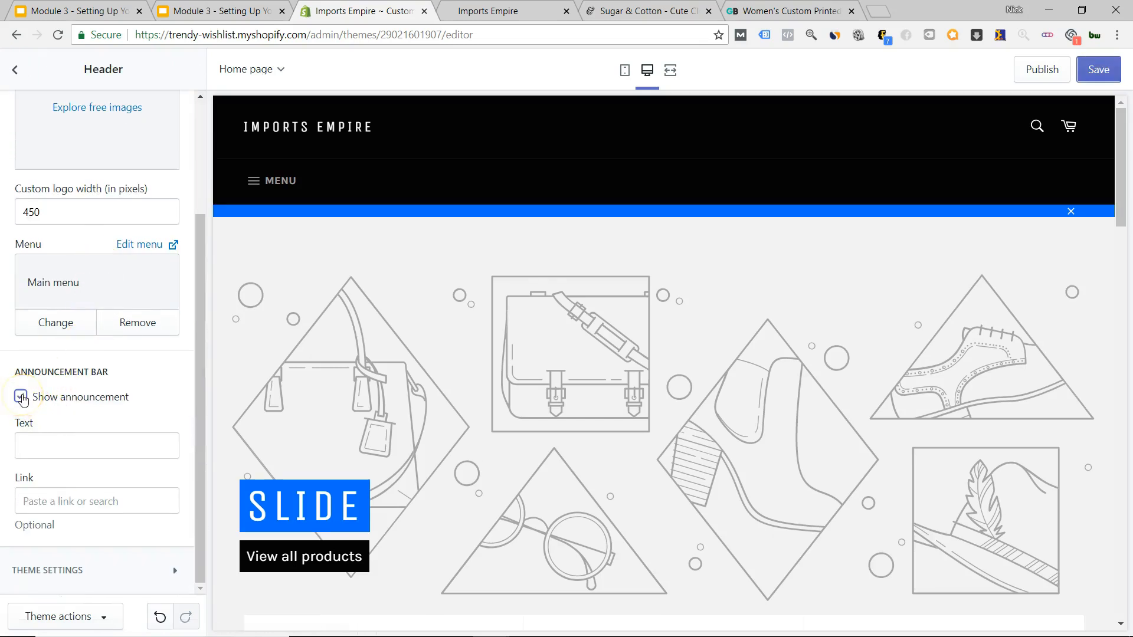
{"action": "left_click", "coordinate": [46, 448]}
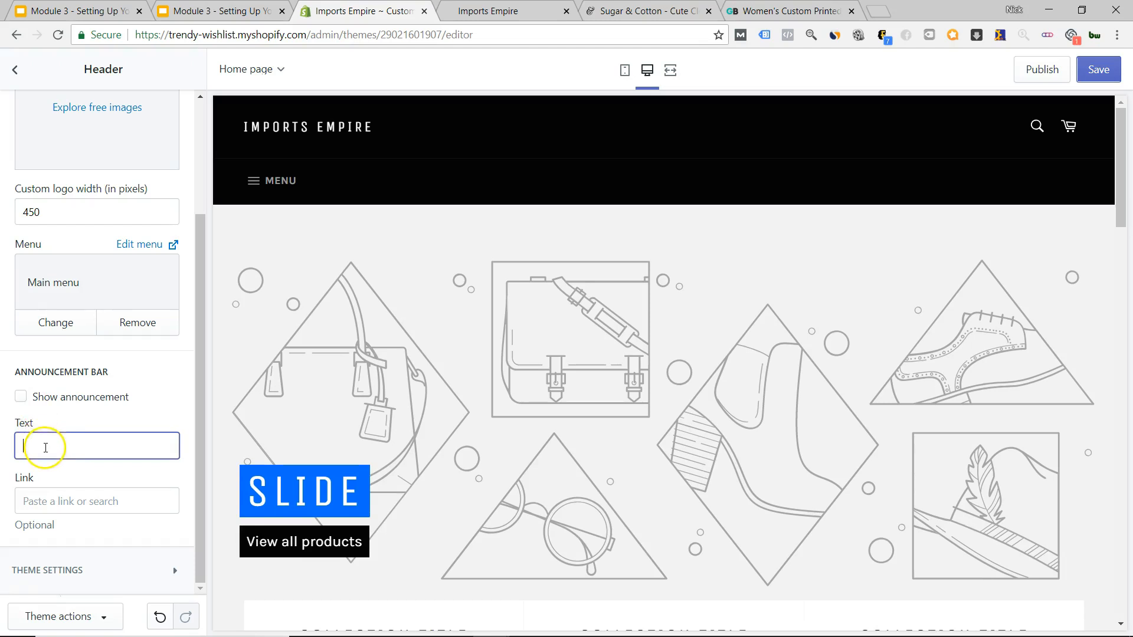
{"action": "scroll", "coordinate": [149, 310], "scroll_direction": "up", "scroll_amount": 3}
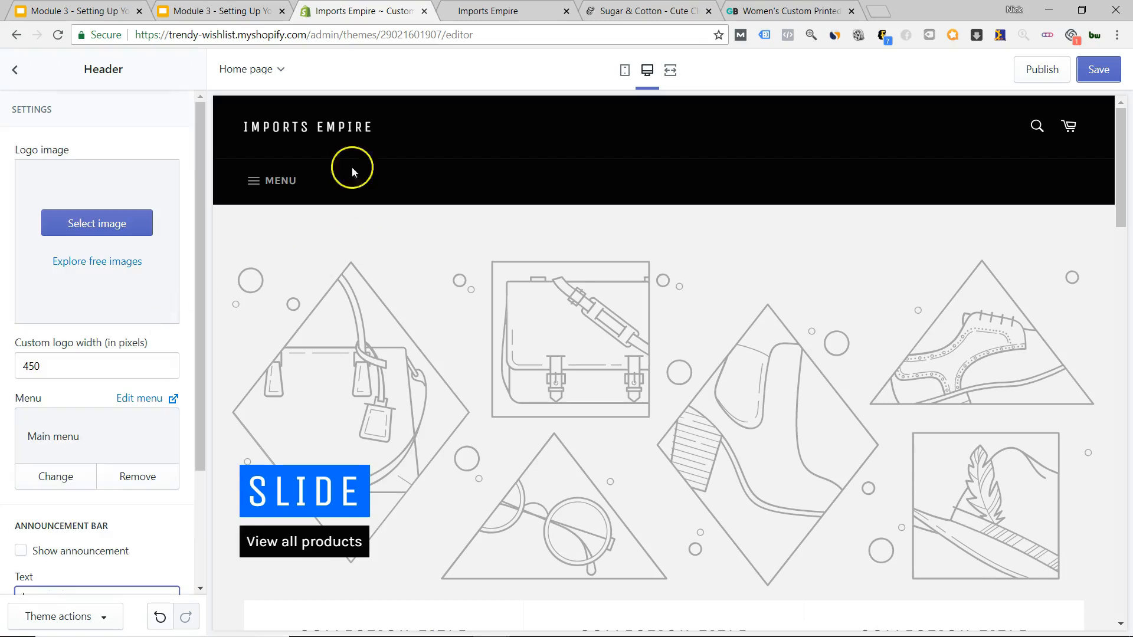
{"action": "left_click", "coordinate": [13, 74]}
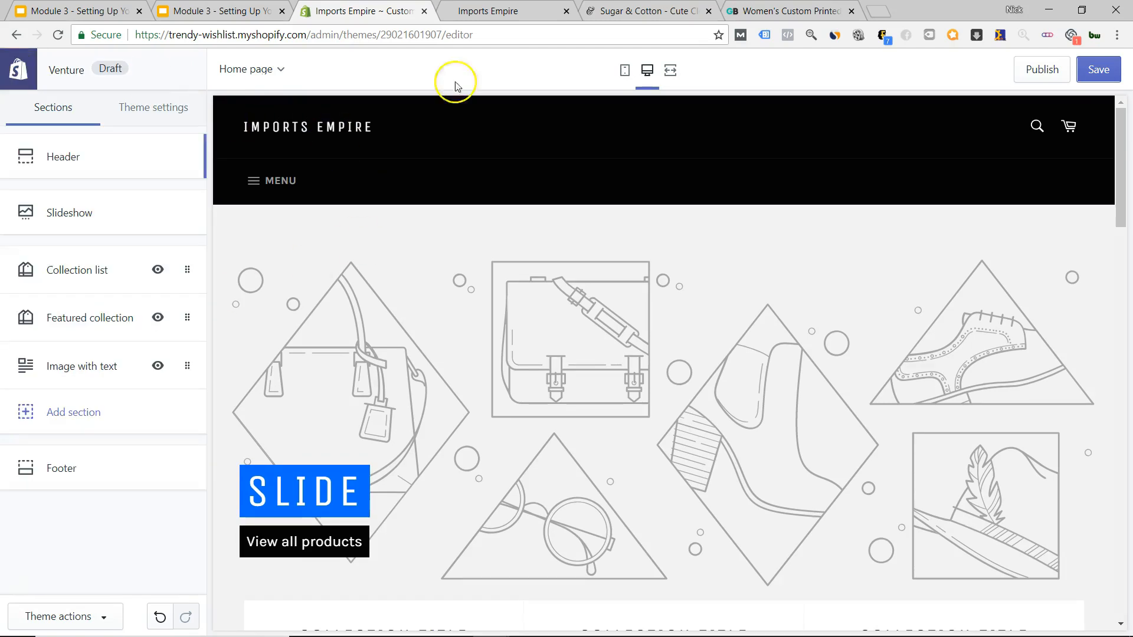
{"action": "left_click", "coordinate": [624, 69]}
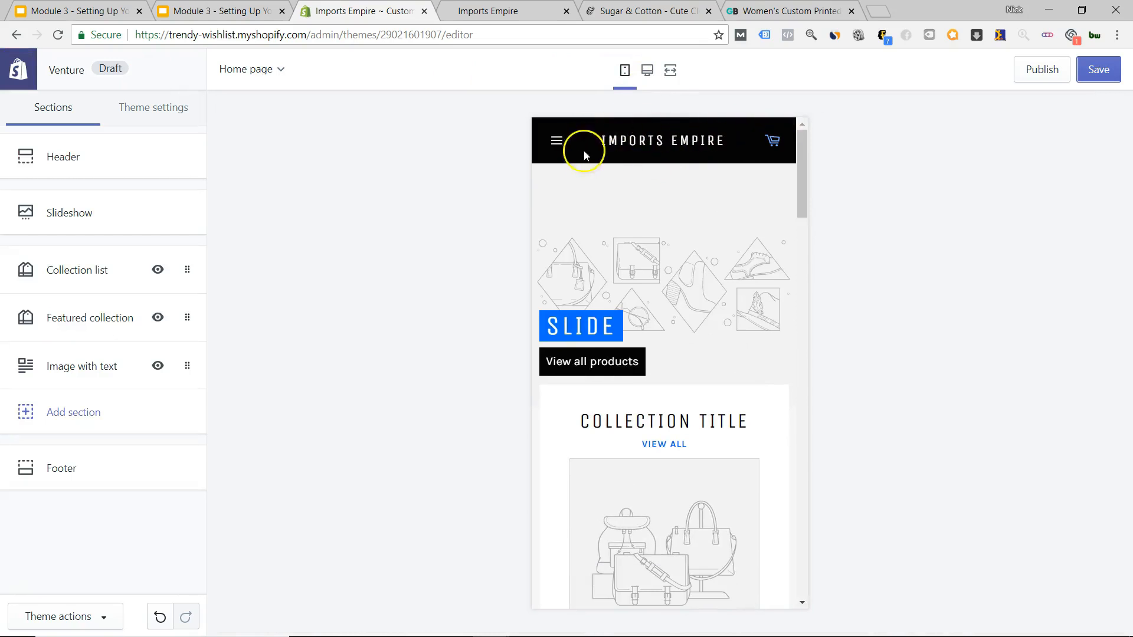
{"action": "left_click", "coordinate": [647, 69]}
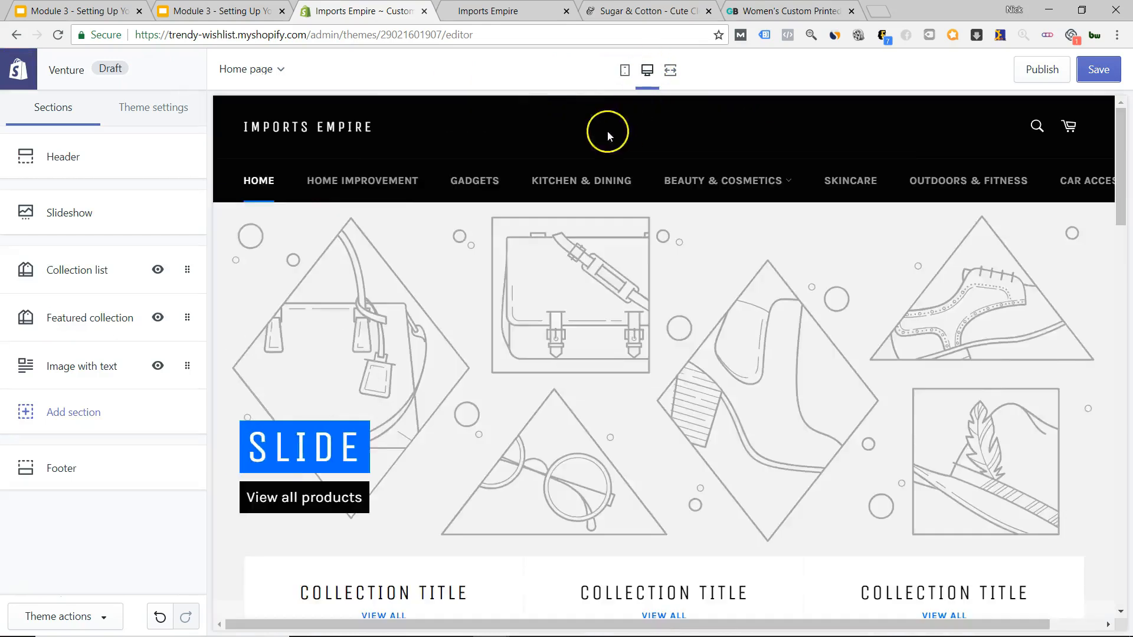
{"action": "left_click", "coordinate": [260, 183]}
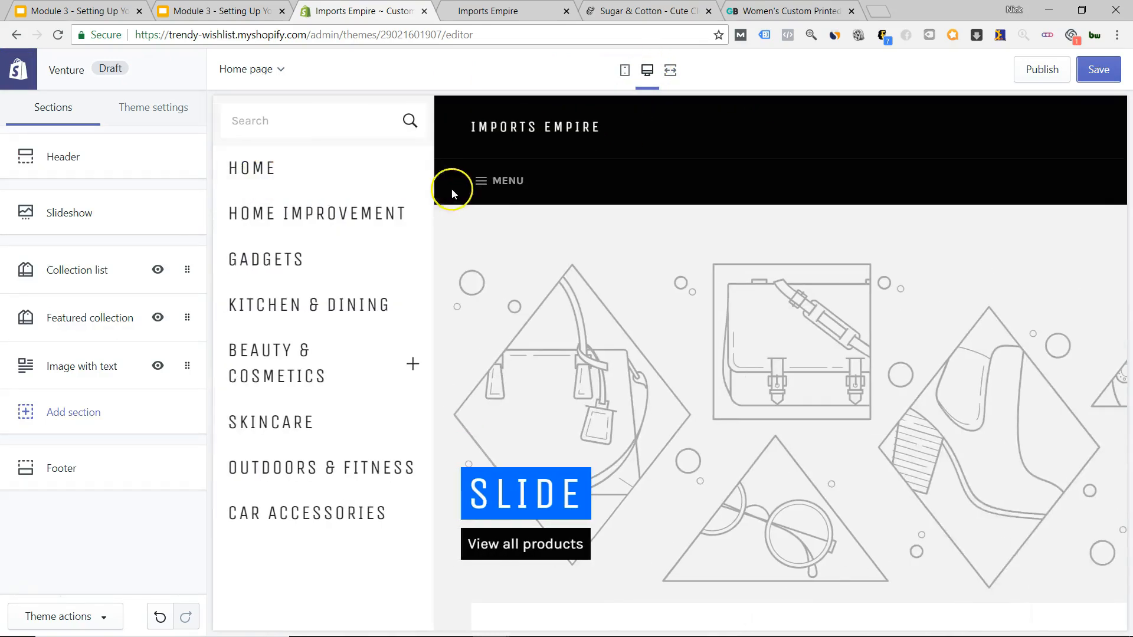
{"action": "left_click", "coordinate": [482, 187]}
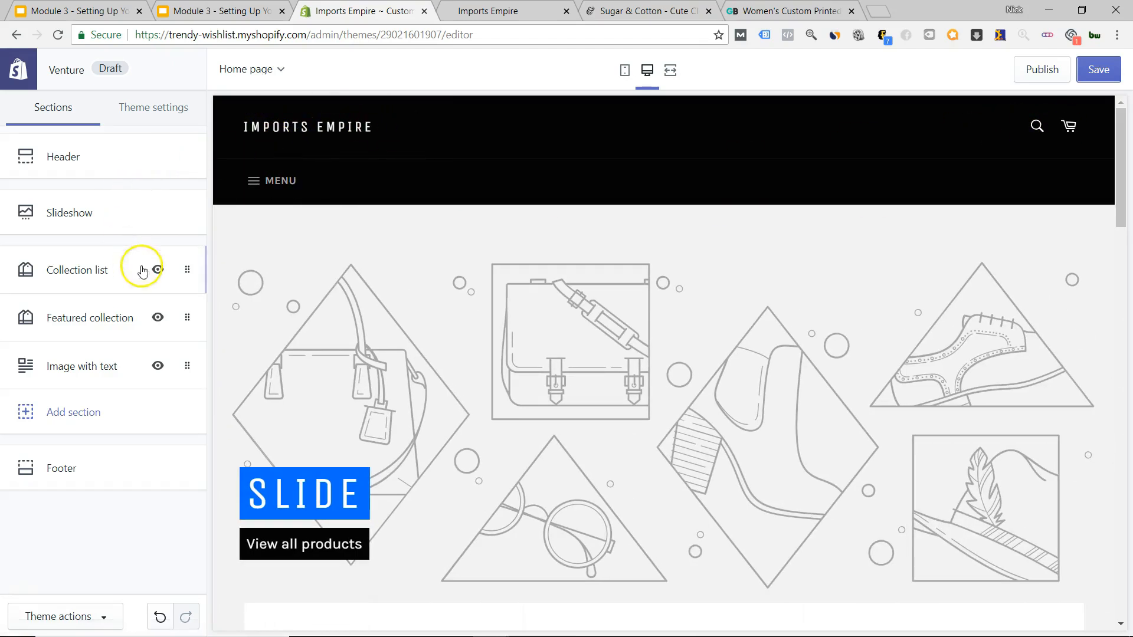
In the Footer settings, add a 'Be in the know' newsletter block.
{"action": "scroll", "coordinate": [673, 291], "scroll_direction": "down", "scroll_amount": 5}
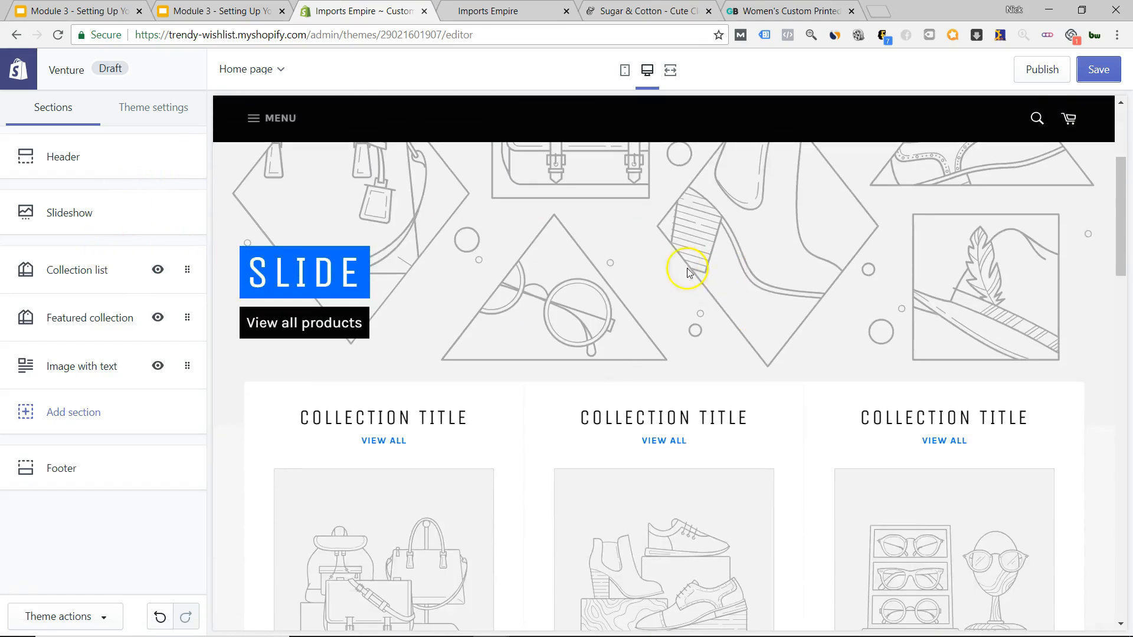
{"action": "scroll", "coordinate": [590, 278], "scroll_direction": "down", "scroll_amount": 4}
{"action": "scroll", "coordinate": [768, 304], "scroll_direction": "down", "scroll_amount": 5}
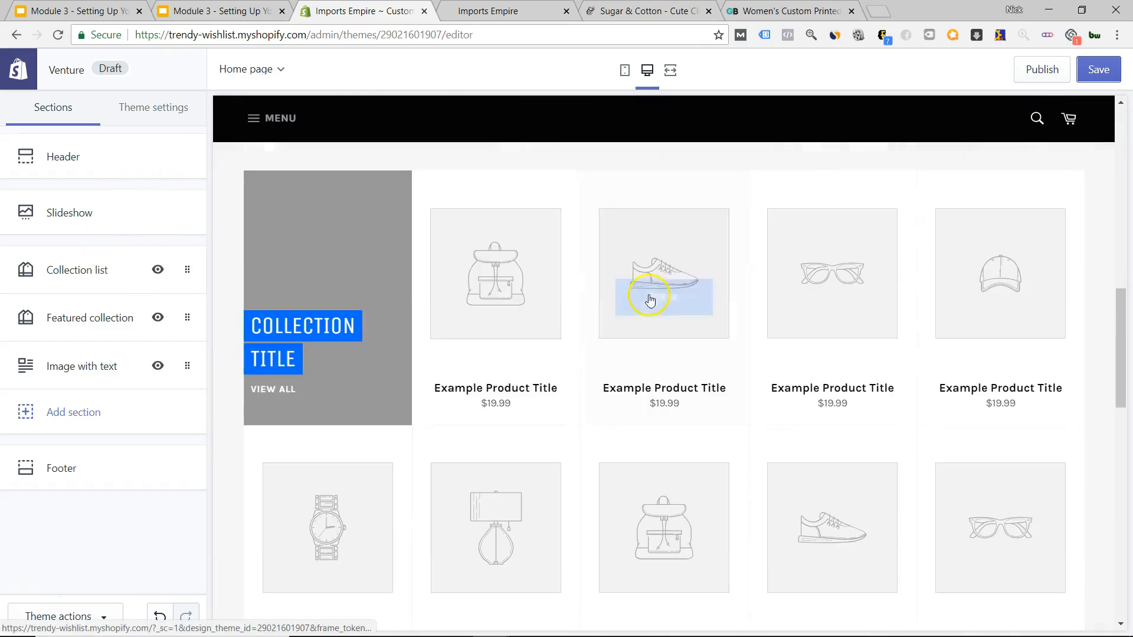
{"action": "scroll", "coordinate": [705, 303], "scroll_direction": "down", "scroll_amount": 12}
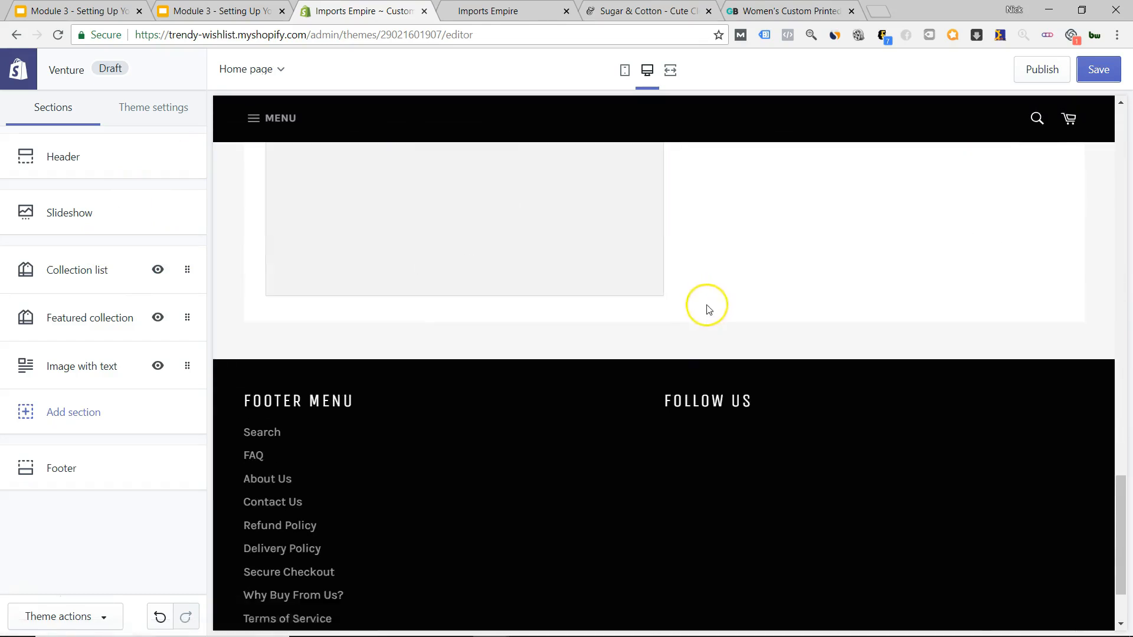
{"action": "left_click", "coordinate": [56, 466]}
{"action": "left_click", "coordinate": [80, 233]}
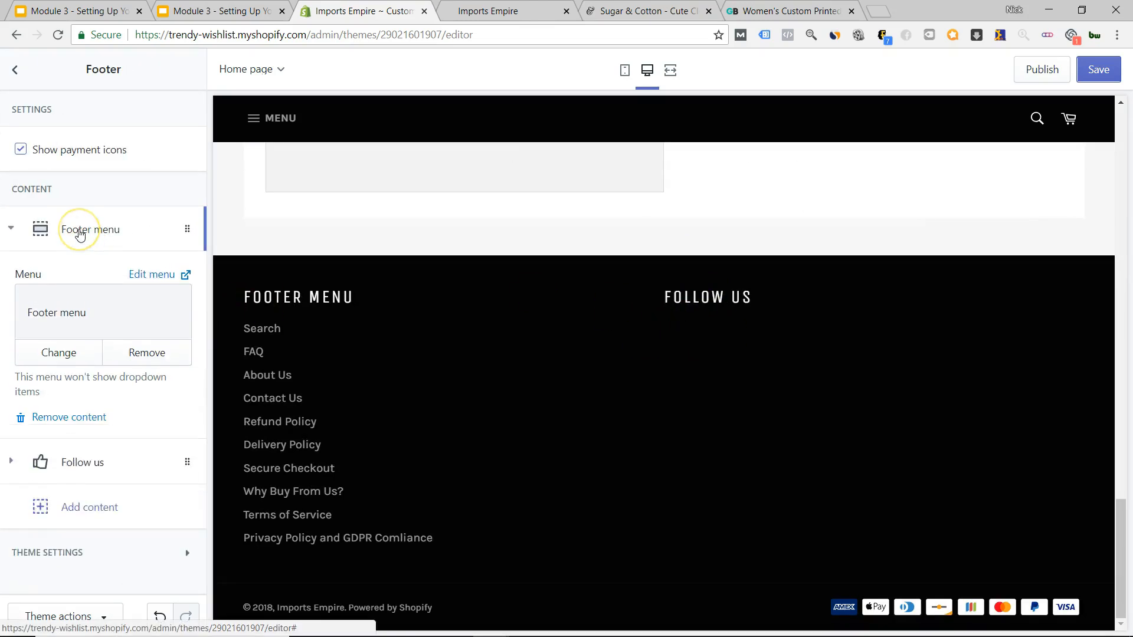
{"action": "left_click", "coordinate": [76, 232]}
{"action": "left_click", "coordinate": [57, 326]}
{"action": "left_click", "coordinate": [41, 432]}
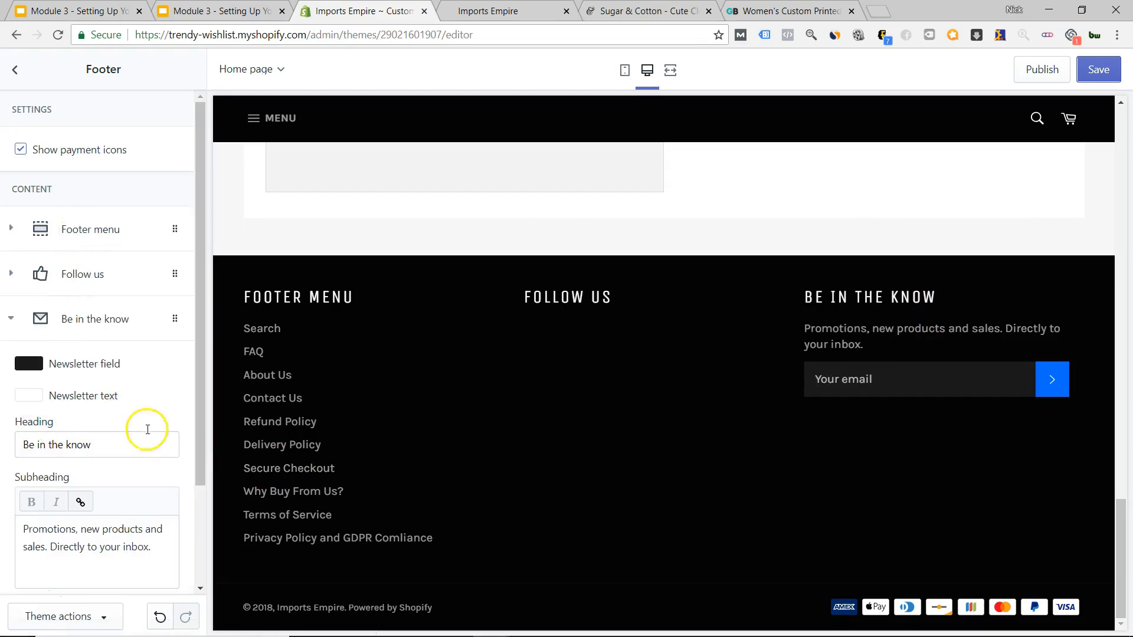
Collapse the newsletter block and add a Text column block to the footer.
{"action": "scroll", "coordinate": [123, 434], "scroll_direction": "down", "scroll_amount": 2}
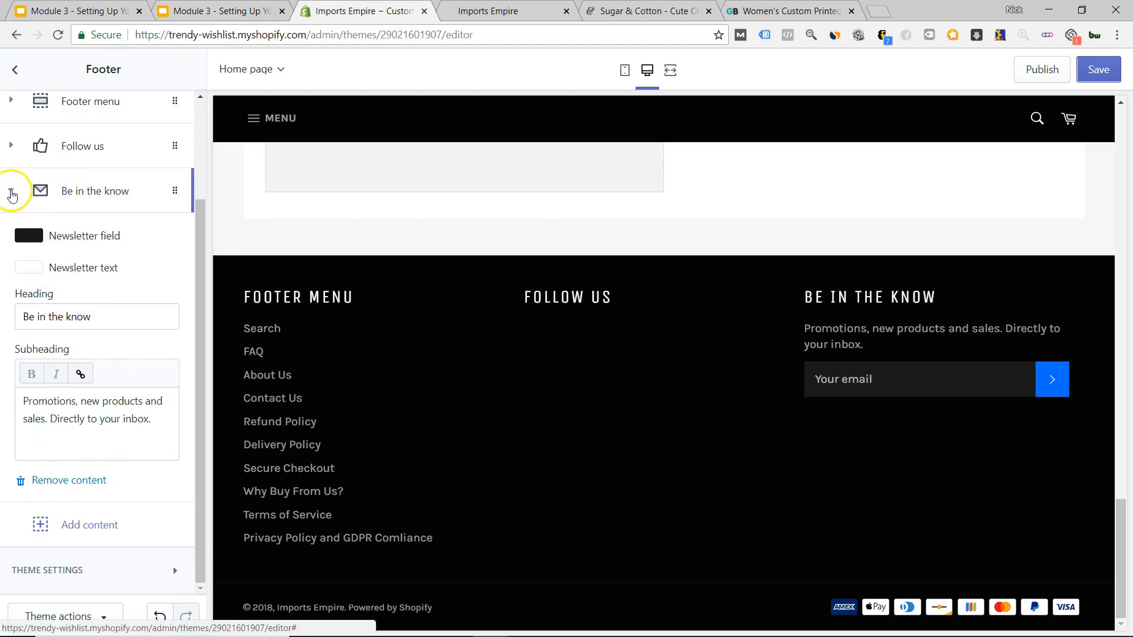
{"action": "left_click", "coordinate": [11, 191]}
{"action": "left_click", "coordinate": [20, 276]}
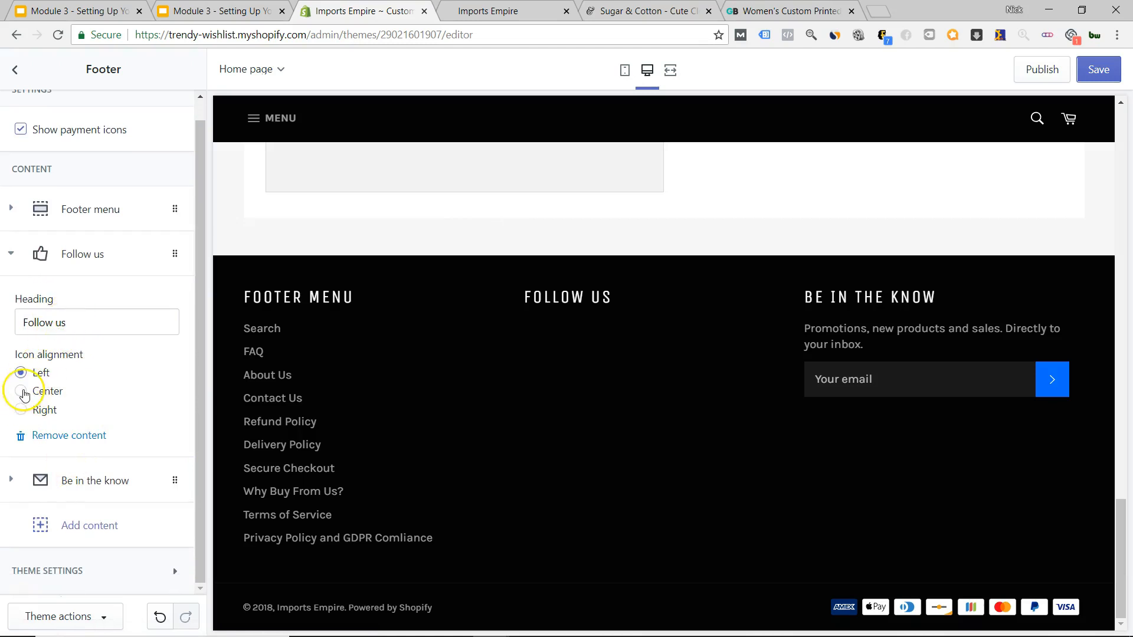
{"action": "left_click", "coordinate": [69, 528]}
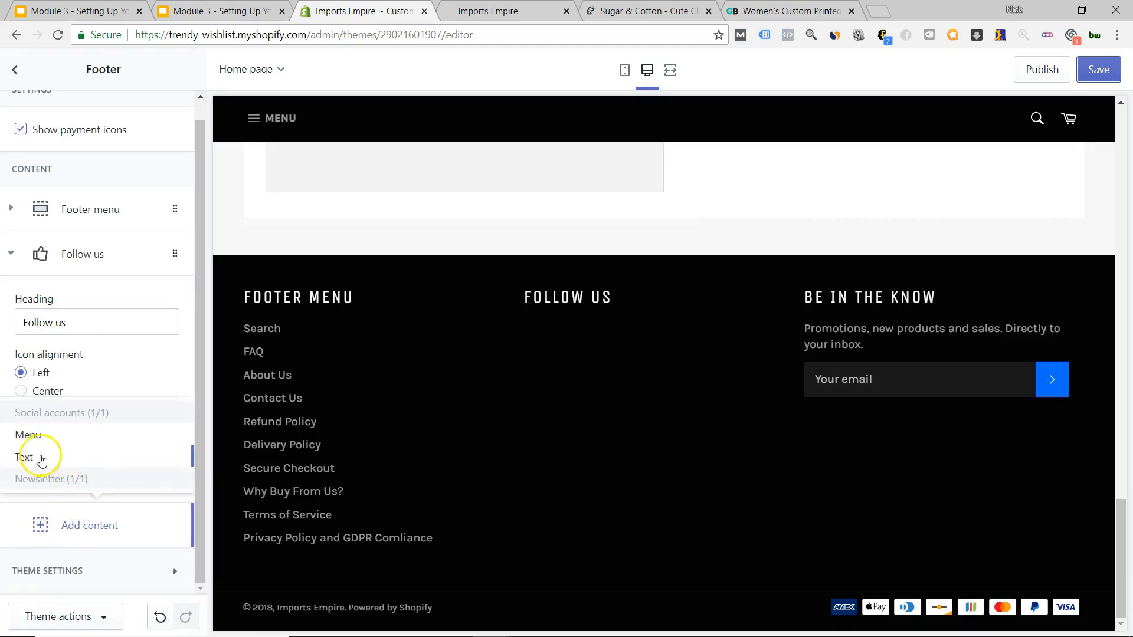
{"action": "left_click", "coordinate": [41, 459]}
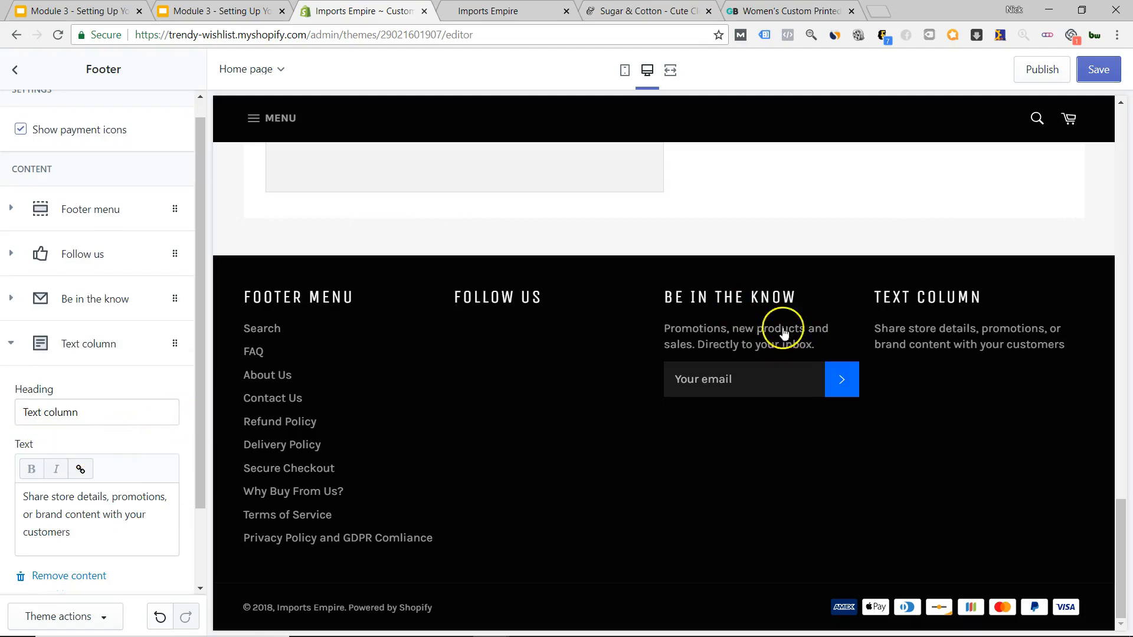
Title the column 'Contact Us', replace its text with a support e-mail line, move it first, preview on phone.
{"action": "scroll", "coordinate": [94, 448], "scroll_direction": "down", "scroll_amount": 2}
{"action": "left_click", "coordinate": [62, 319]}
{"action": "type", "text": "Cont"}
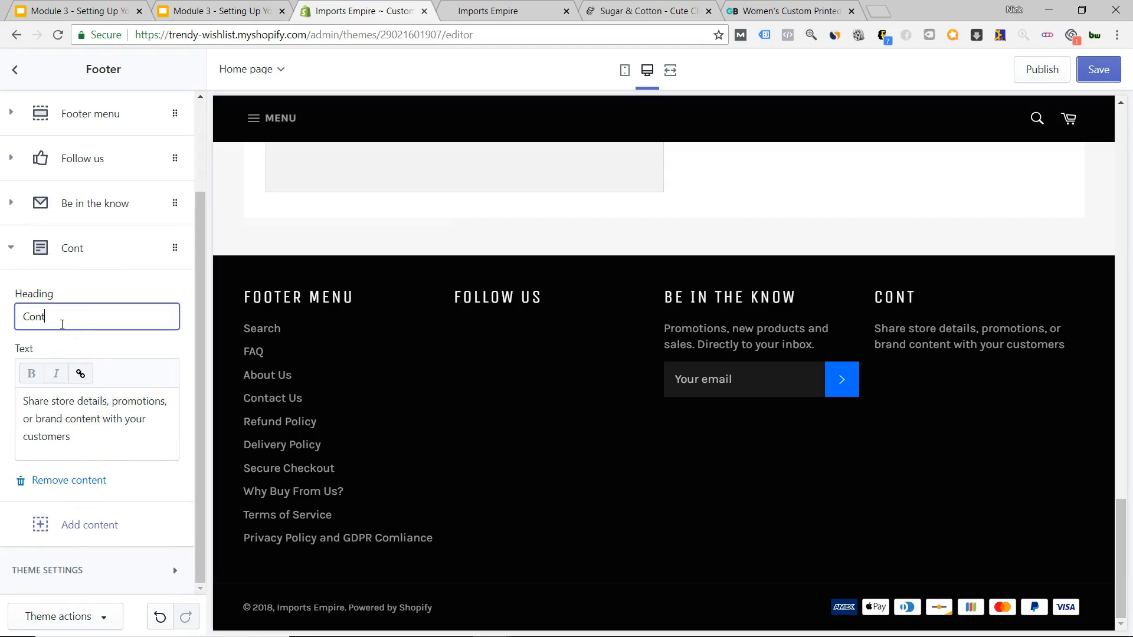
{"action": "left_click", "coordinate": [63, 395]}
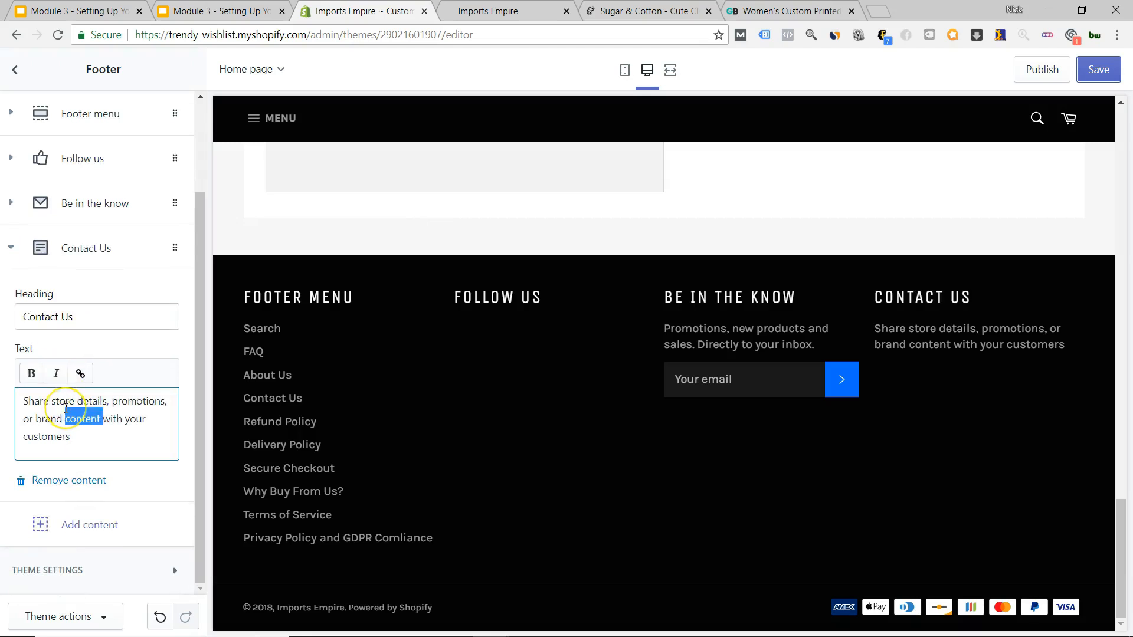
{"action": "key", "text": "ctrl+a"}
{"action": "type", "text": "supp"}
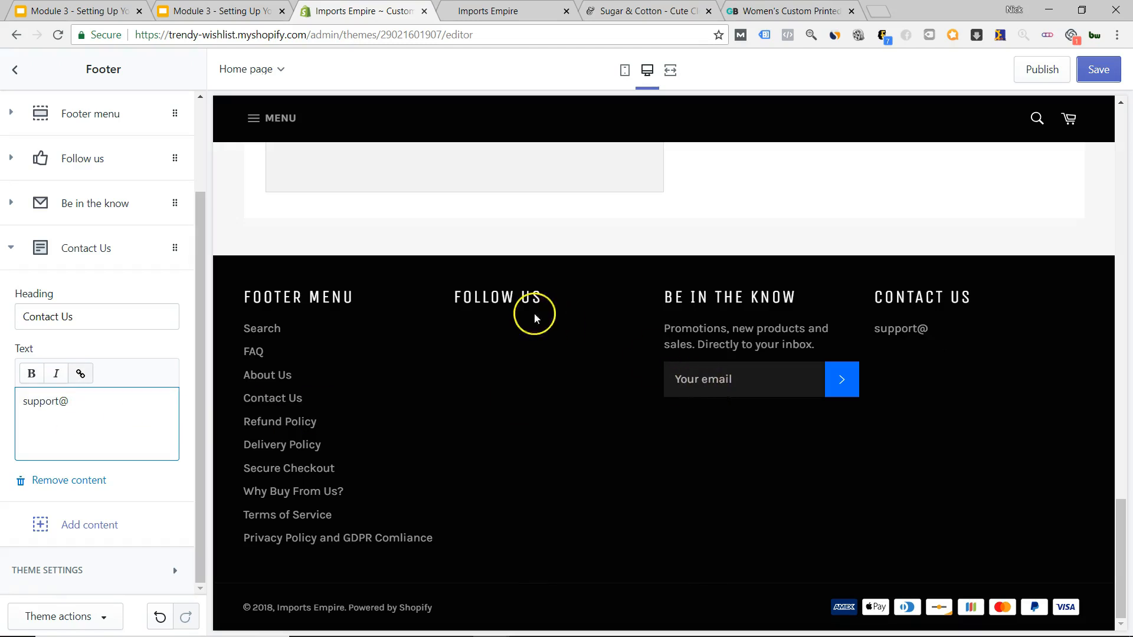
{"action": "left_click_drag", "start_coordinate": [101, 248], "coordinate": [118, 114]}
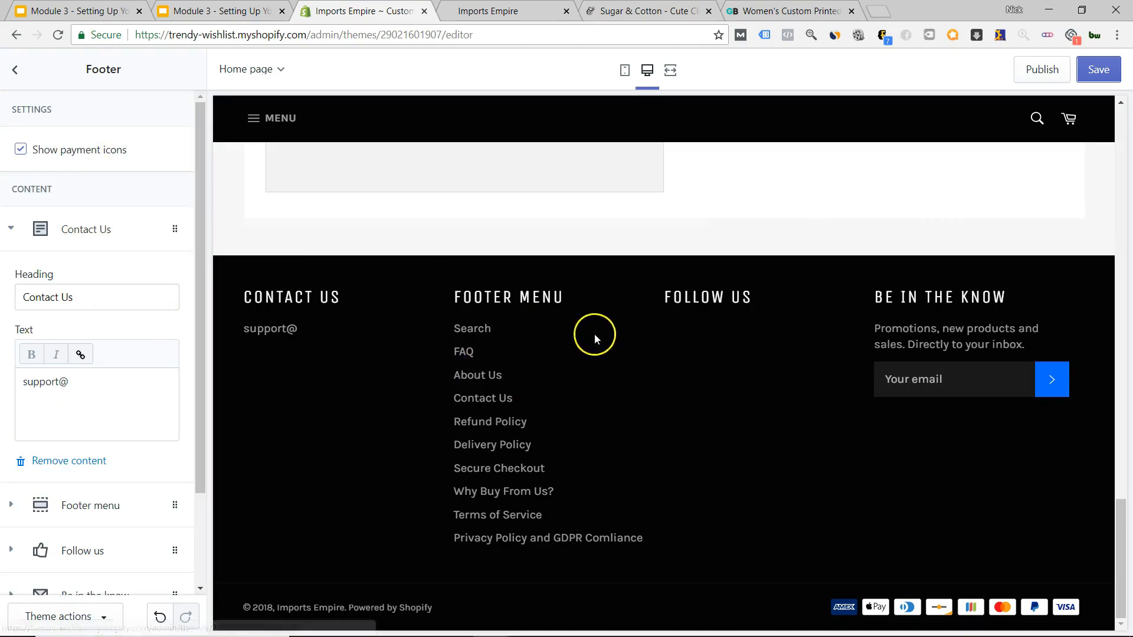
{"action": "left_click", "coordinate": [625, 71]}
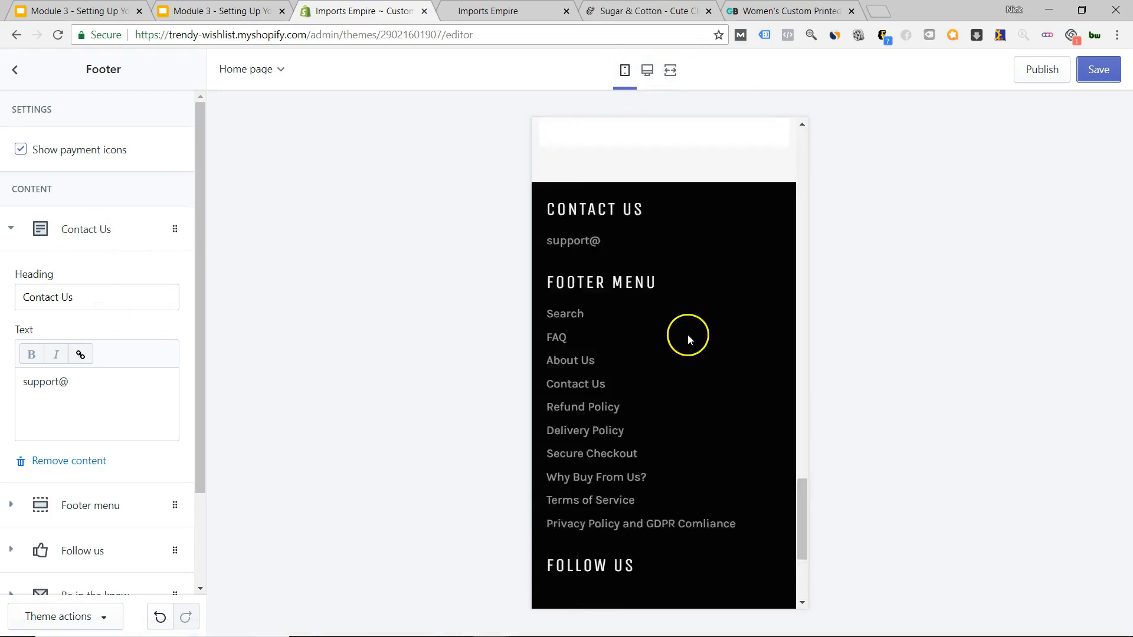
Switch the store preview back to desktop width.
{"action": "scroll", "coordinate": [696, 426], "scroll_direction": "down", "scroll_amount": 2}
{"action": "scroll", "coordinate": [695, 425], "scroll_direction": "up", "scroll_amount": 8}
{"action": "scroll", "coordinate": [695, 425], "scroll_direction": "down", "scroll_amount": 6}
{"action": "scroll", "coordinate": [693, 424], "scroll_direction": "up", "scroll_amount": 5}
{"action": "scroll", "coordinate": [691, 416], "scroll_direction": "up", "scroll_amount": 10}
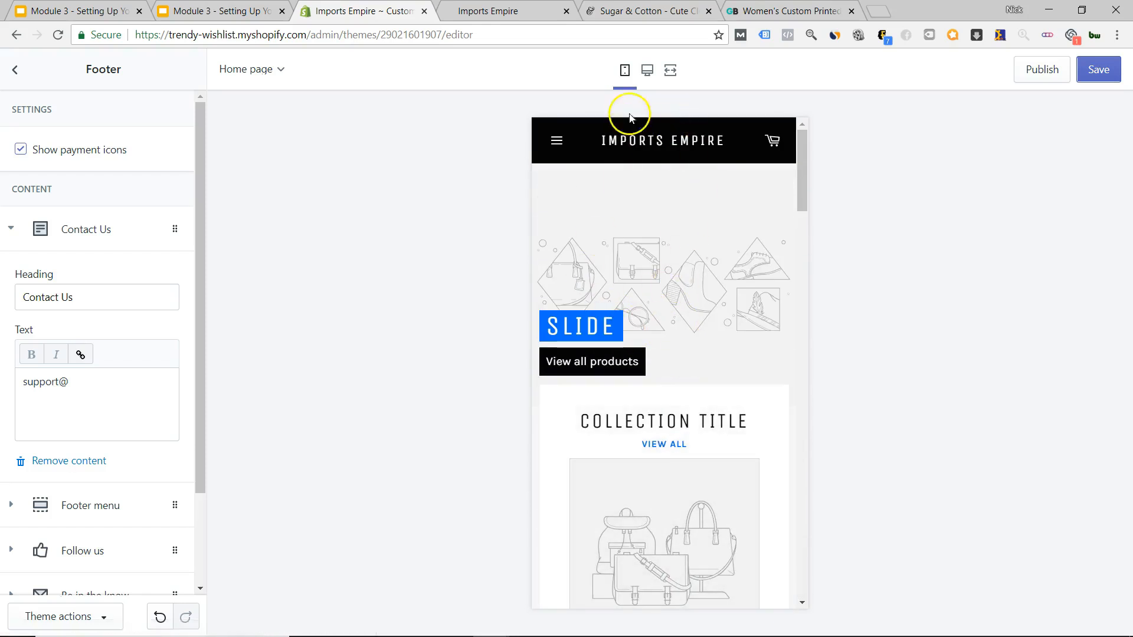
{"action": "left_click", "coordinate": [647, 70]}
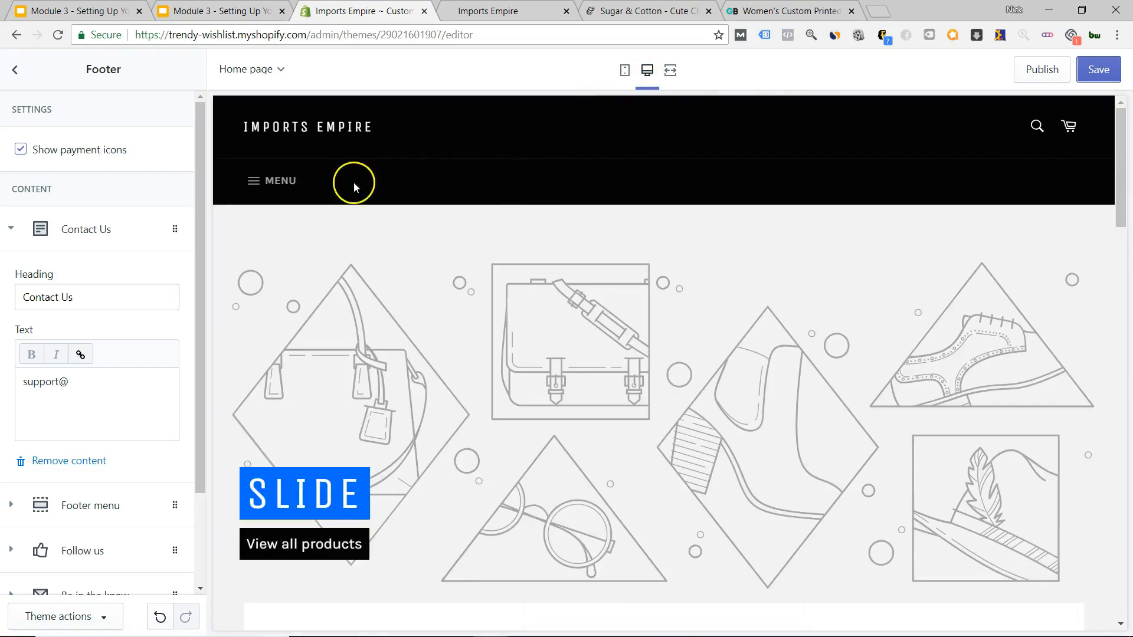
Check the MENU navigation drawer in the preview, then exit the Footer settings.
{"action": "left_click", "coordinate": [262, 187]}
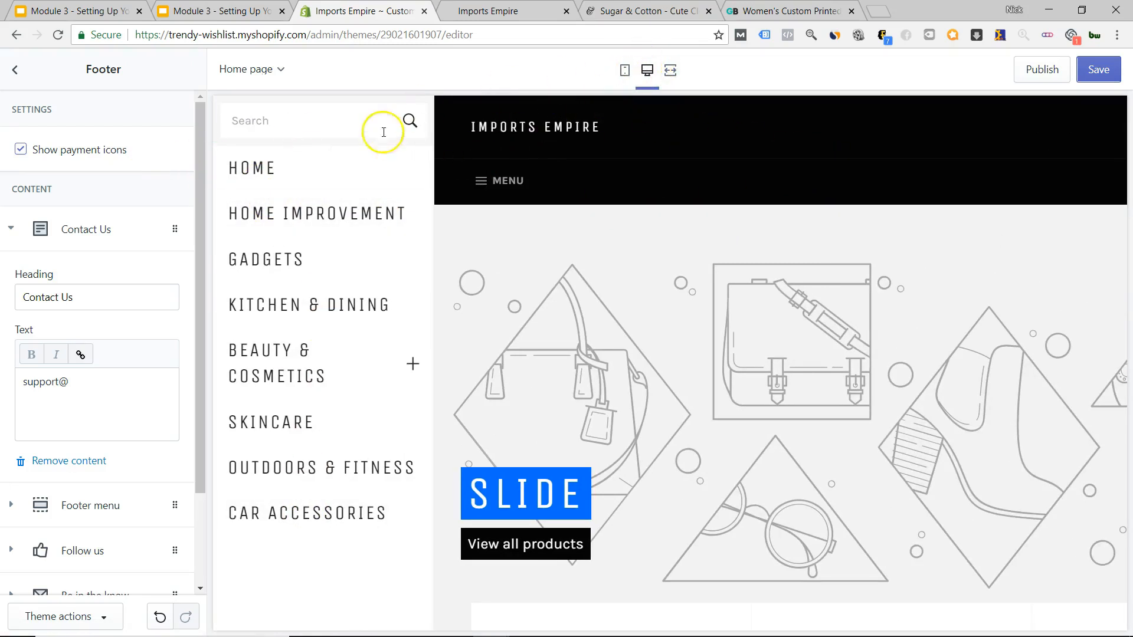
{"action": "left_click", "coordinate": [569, 214]}
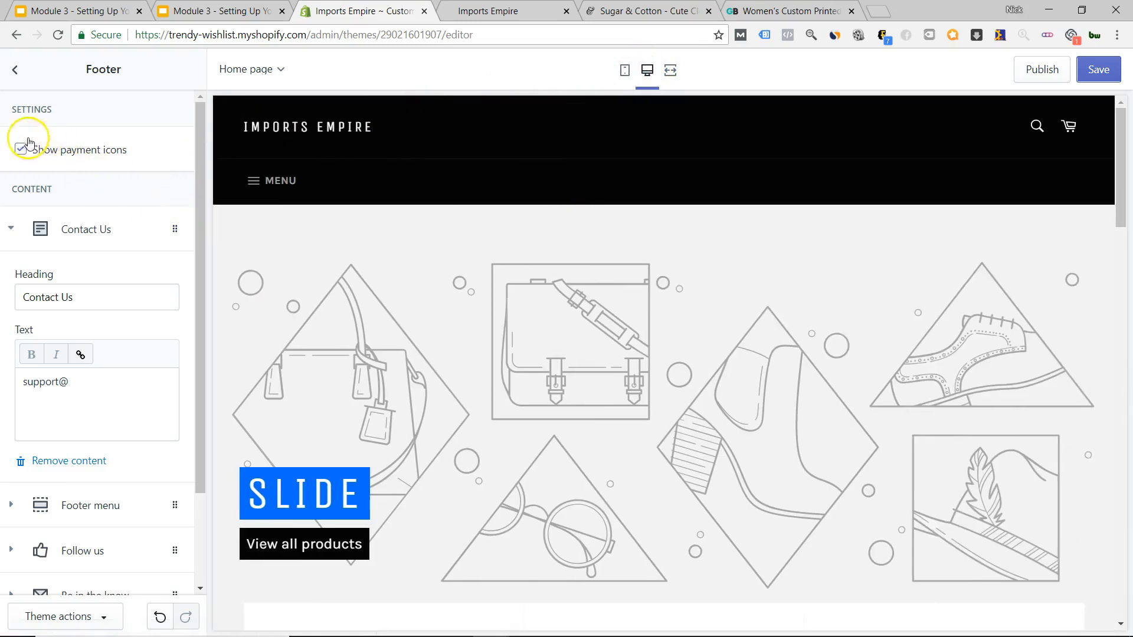
{"action": "left_click", "coordinate": [17, 69]}
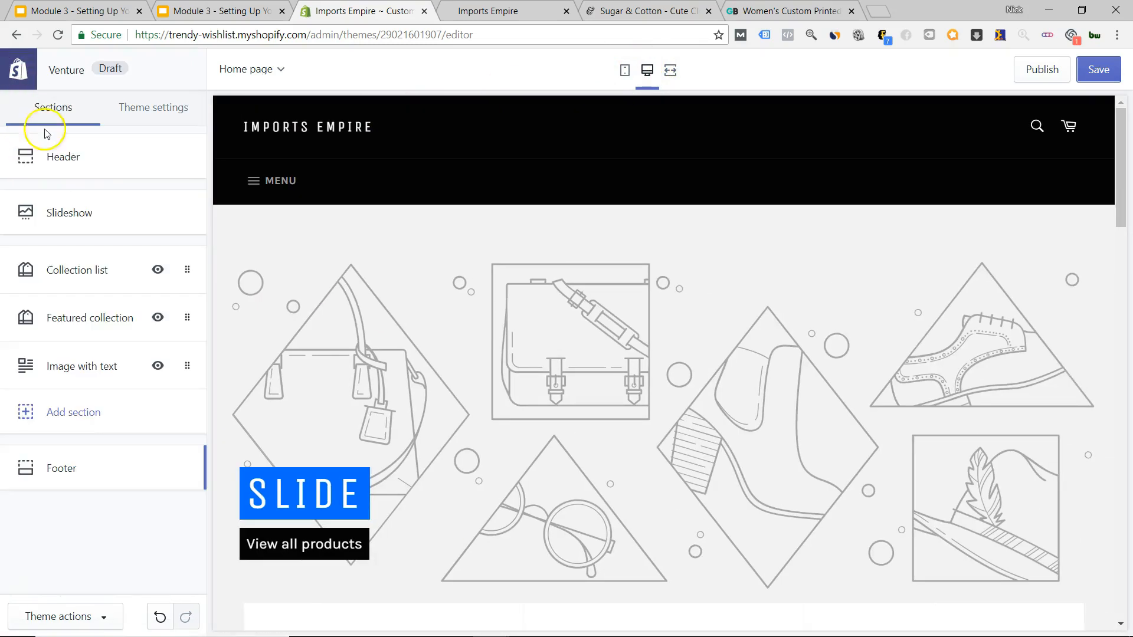
Glance through the Header settings, then open the Add section catalogue listing Gallery, Newsletter and Map.
{"action": "left_click", "coordinate": [65, 155]}
{"action": "scroll", "coordinate": [121, 289], "scroll_direction": "down", "scroll_amount": 3}
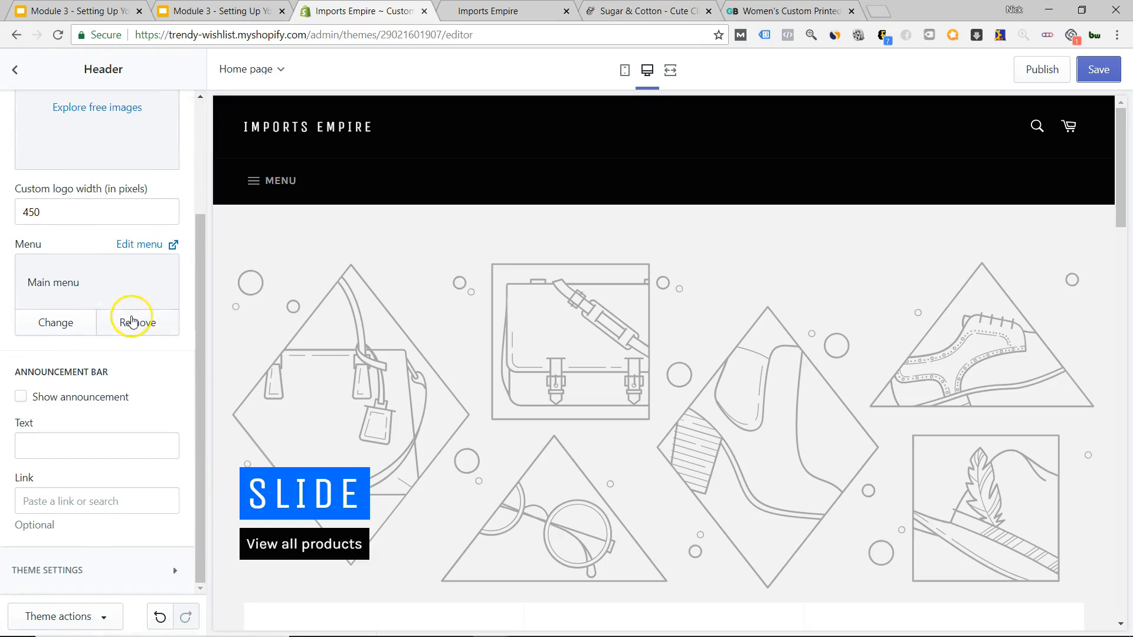
{"action": "scroll", "coordinate": [132, 321], "scroll_direction": "up", "scroll_amount": 5}
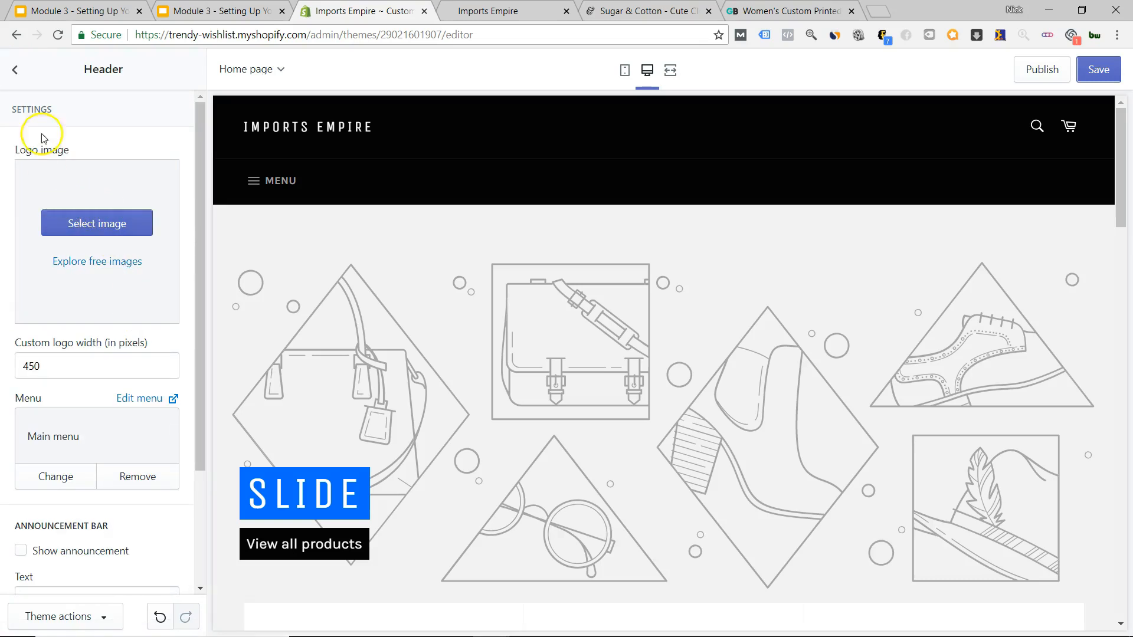
{"action": "left_click", "coordinate": [16, 68]}
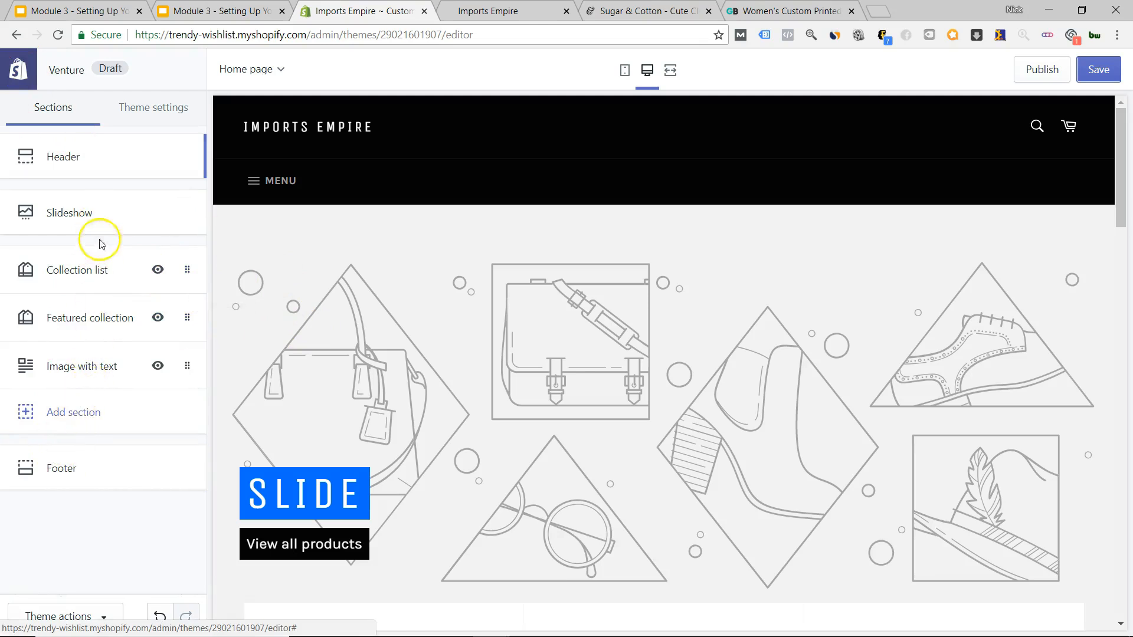
{"action": "scroll", "coordinate": [531, 379], "scroll_direction": "down", "scroll_amount": 20}
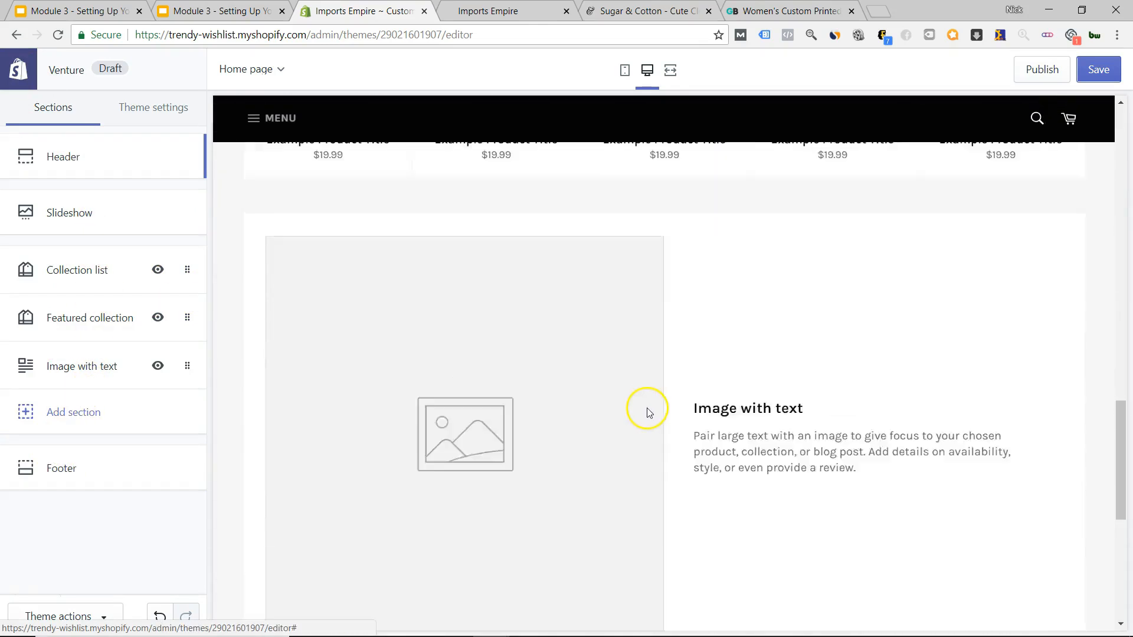
{"action": "scroll", "coordinate": [319, 344], "scroll_direction": "up", "scroll_amount": 15}
{"action": "left_click", "coordinate": [112, 413]}
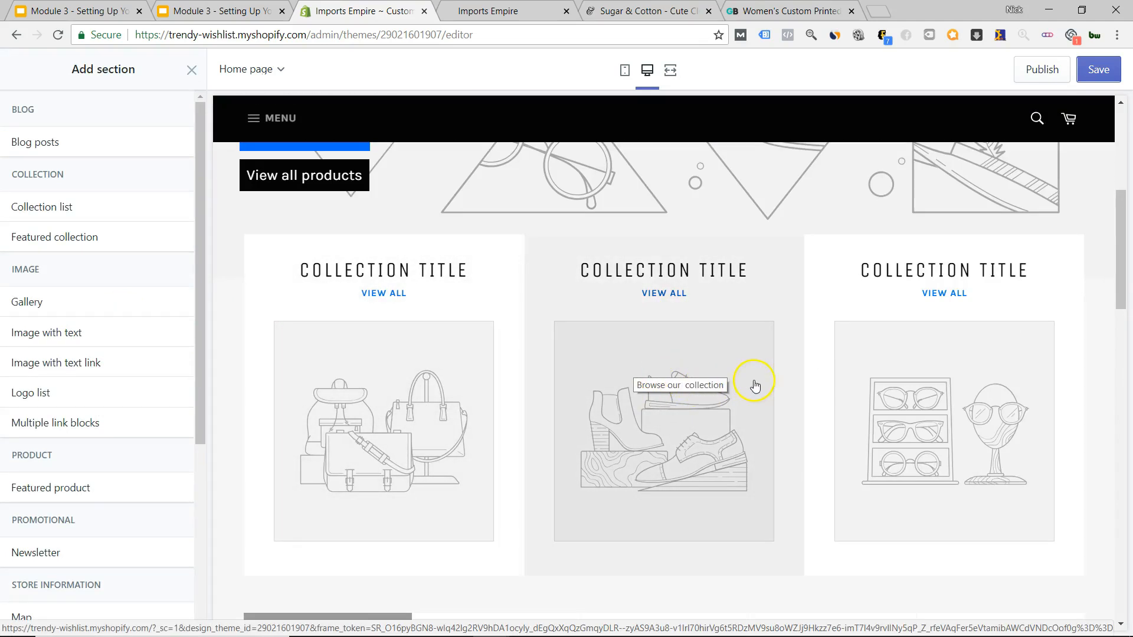
{"action": "scroll", "coordinate": [547, 350], "scroll_direction": "down", "scroll_amount": 4}
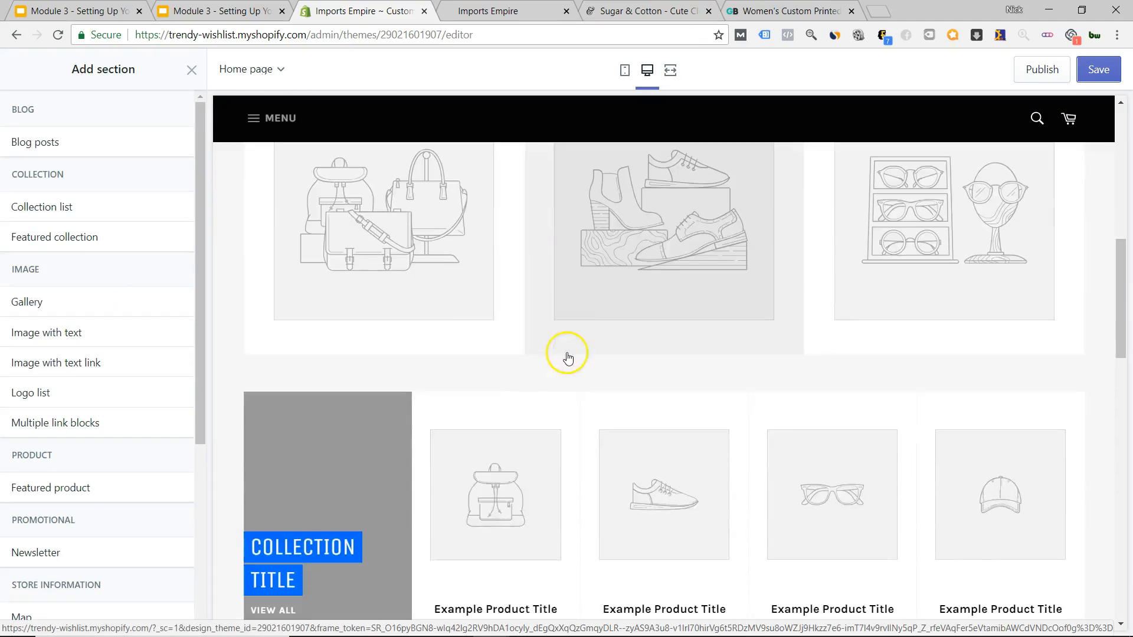
{"action": "scroll", "coordinate": [567, 354], "scroll_direction": "up", "scroll_amount": 5}
{"action": "scroll", "coordinate": [563, 354], "scroll_direction": "down", "scroll_amount": 4}
{"action": "scroll", "coordinate": [557, 354], "scroll_direction": "up", "scroll_amount": 6}
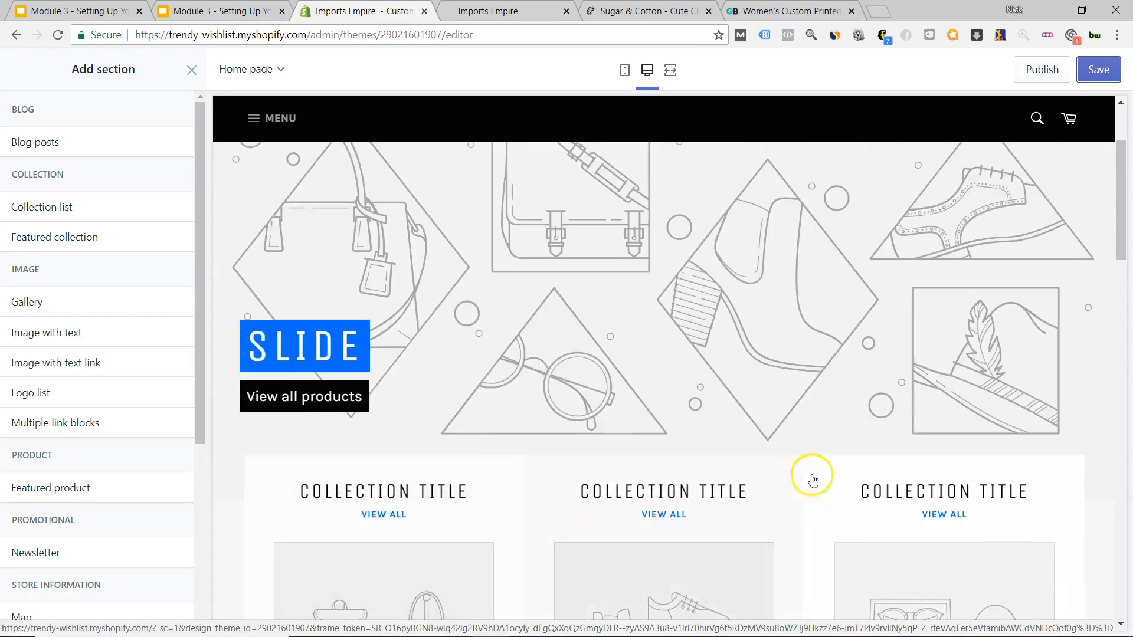
{"action": "scroll", "coordinate": [804, 473], "scroll_direction": "down", "scroll_amount": 10}
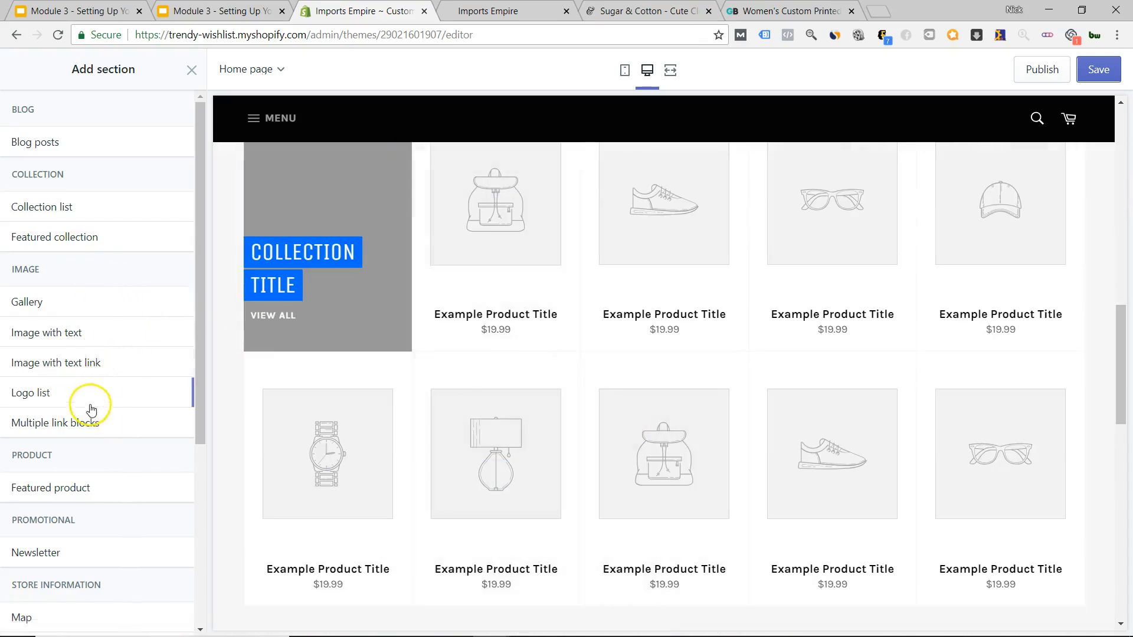
{"action": "mouse_move", "coordinate": [71, 392]}
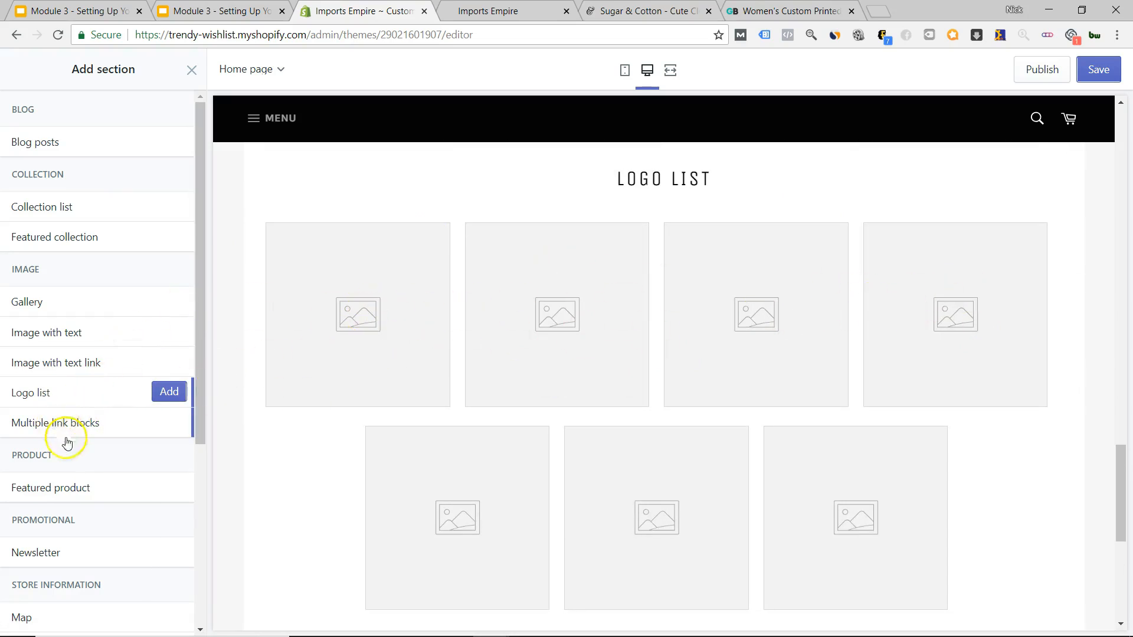
{"action": "mouse_move", "coordinate": [59, 488]}
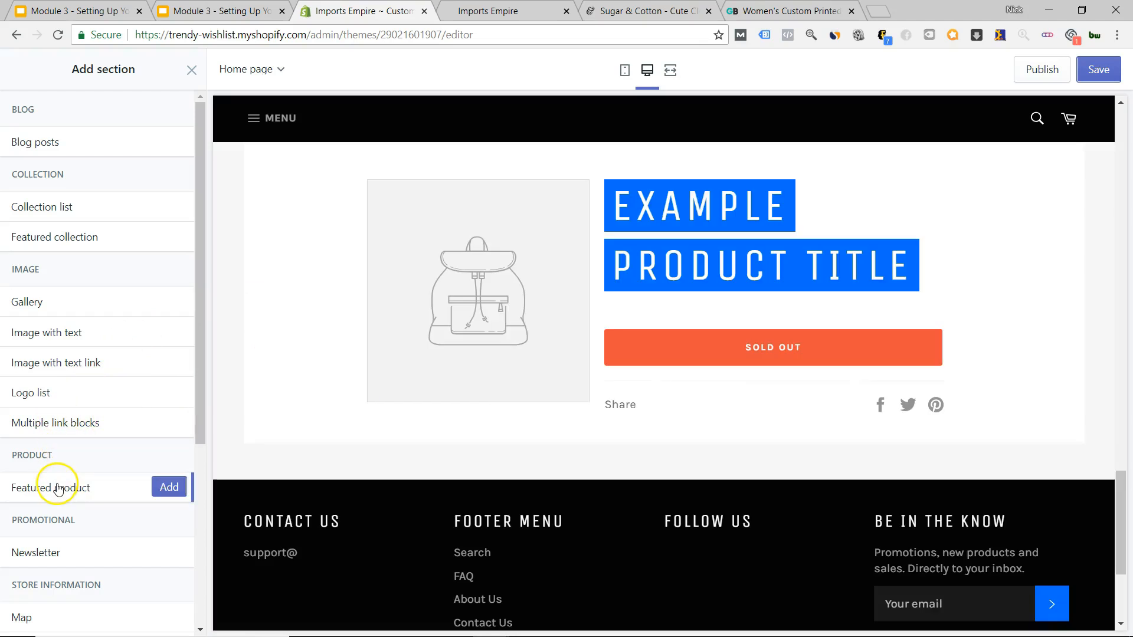
{"action": "mouse_move", "coordinate": [48, 553]}
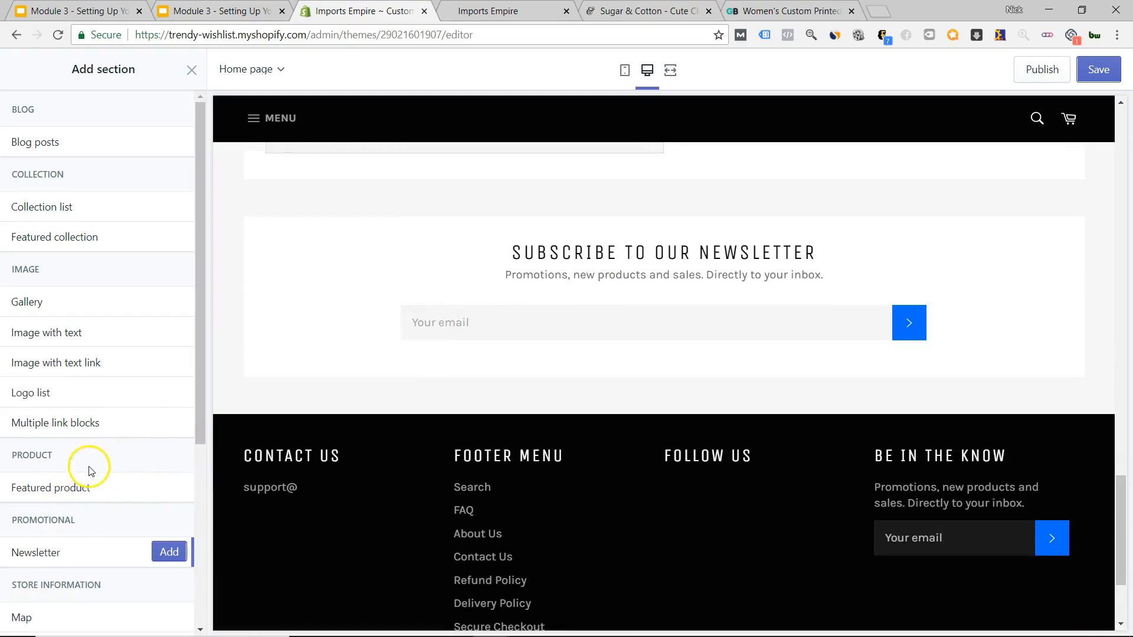
{"action": "mouse_move", "coordinate": [71, 434]}
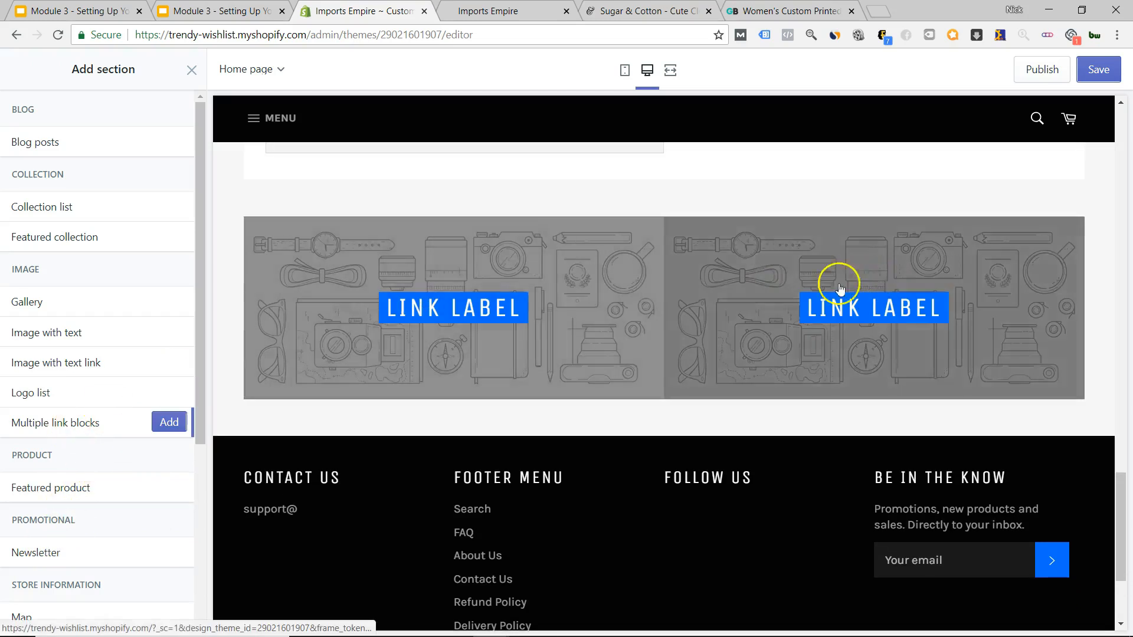
{"action": "mouse_move", "coordinate": [55, 369]}
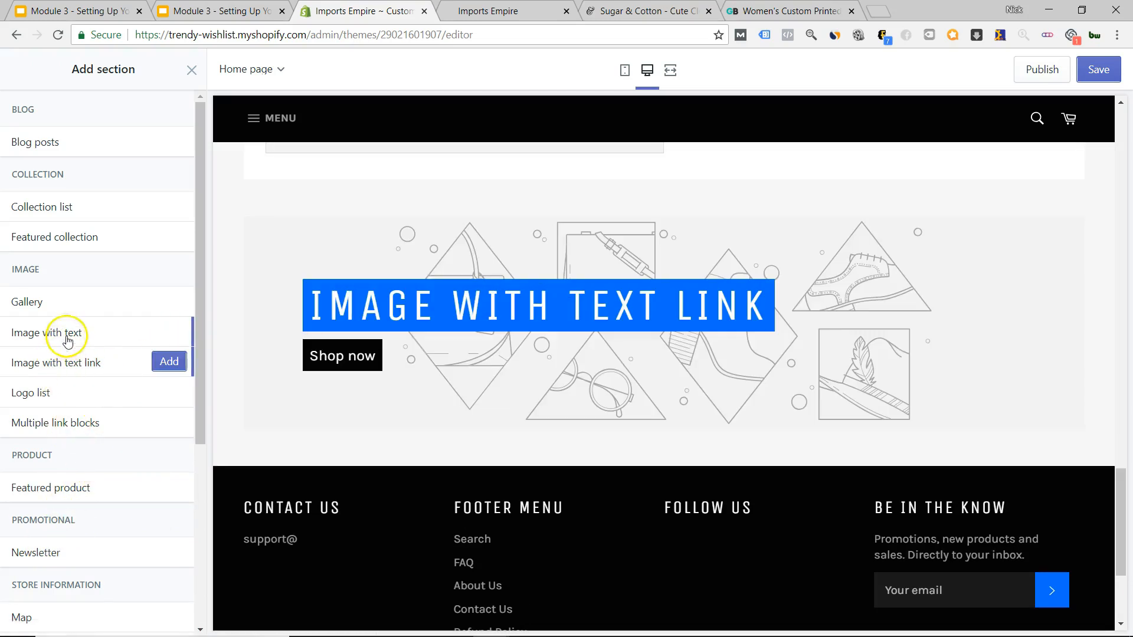
{"action": "mouse_move", "coordinate": [67, 337]}
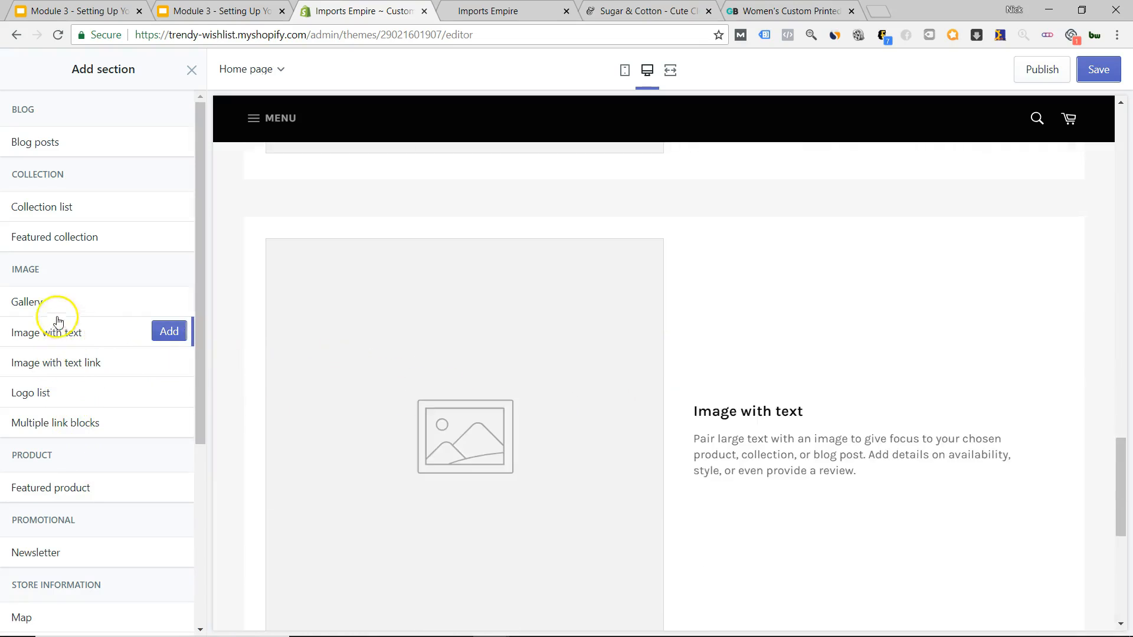
{"action": "mouse_move", "coordinate": [36, 303]}
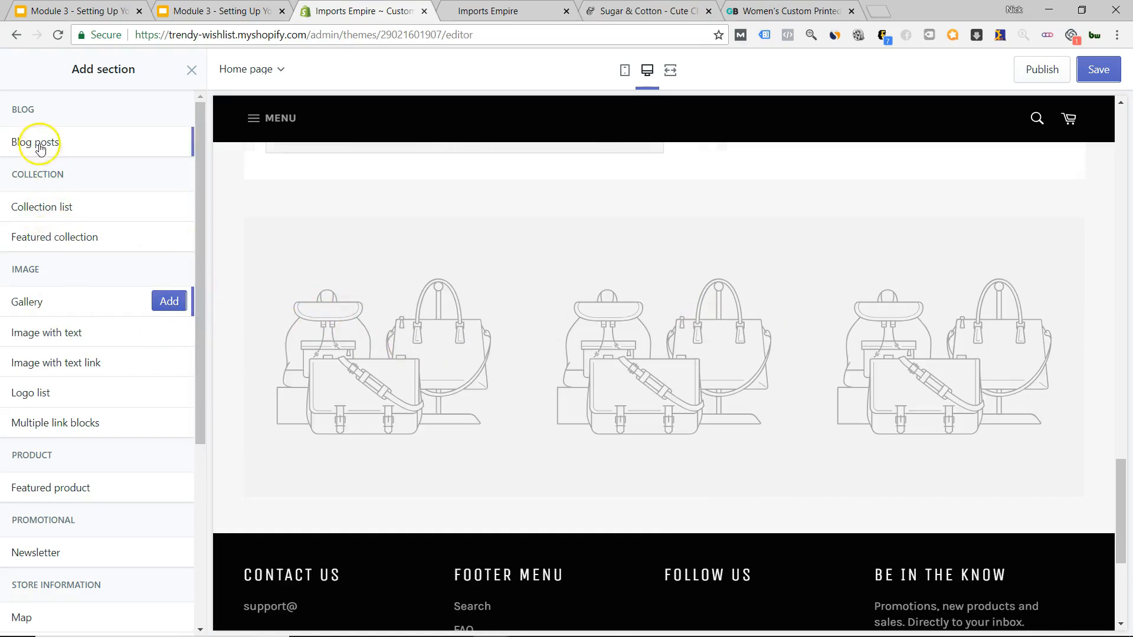
{"action": "scroll", "coordinate": [48, 237], "scroll_direction": "down", "scroll_amount": 5}
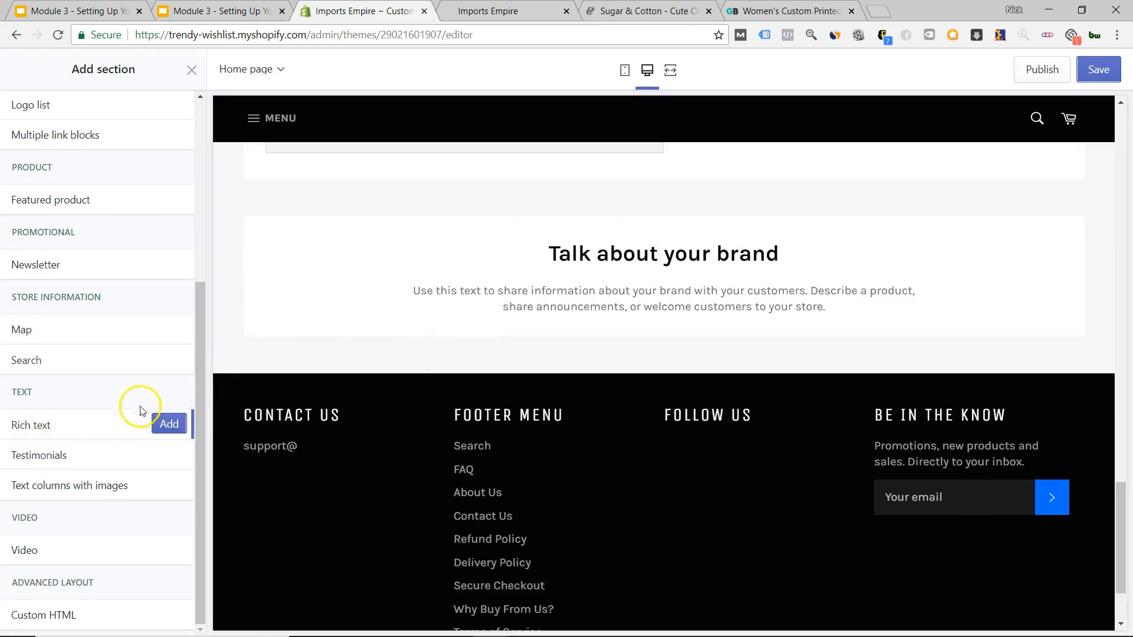
Add a Video section above the footer and scroll the home page preview to check it.
{"action": "mouse_move", "coordinate": [43, 462]}
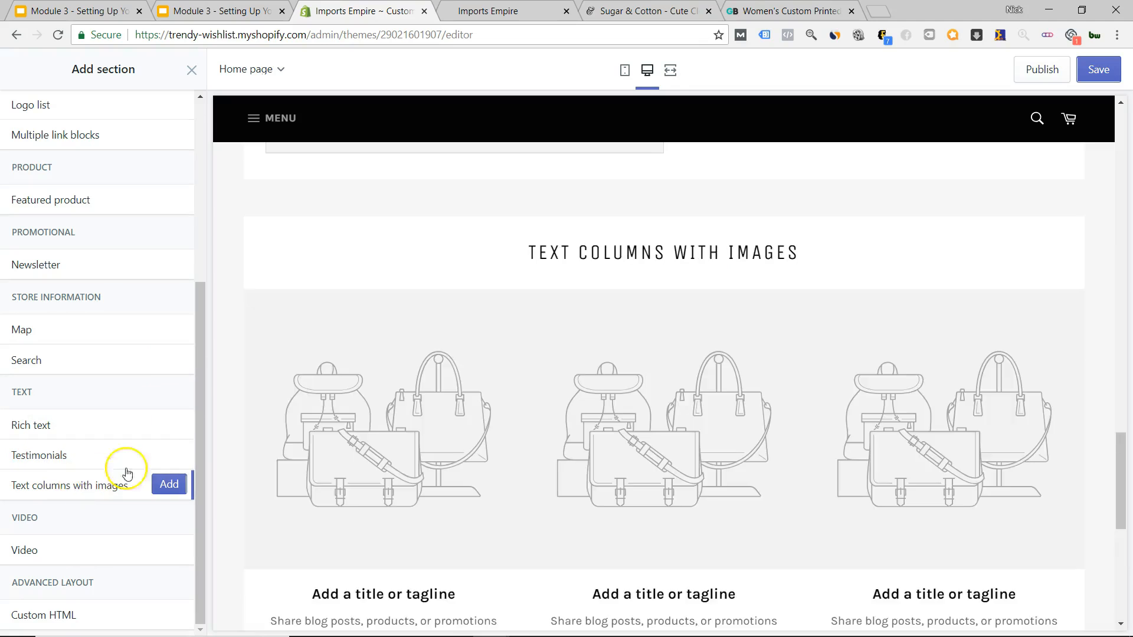
{"action": "scroll", "coordinate": [561, 303], "scroll_direction": "down", "scroll_amount": 3}
{"action": "scroll", "coordinate": [527, 373], "scroll_direction": "up", "scroll_amount": 3}
{"action": "scroll", "coordinate": [398, 364], "scroll_direction": "down", "scroll_amount": 3}
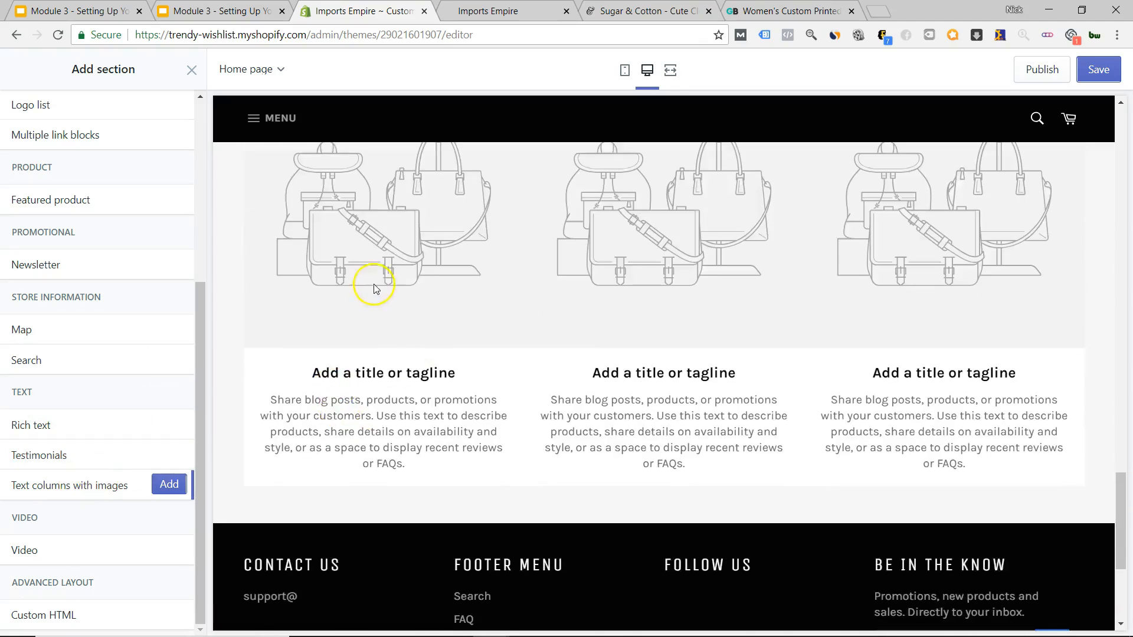
{"action": "scroll", "coordinate": [393, 287], "scroll_direction": "up", "scroll_amount": 1}
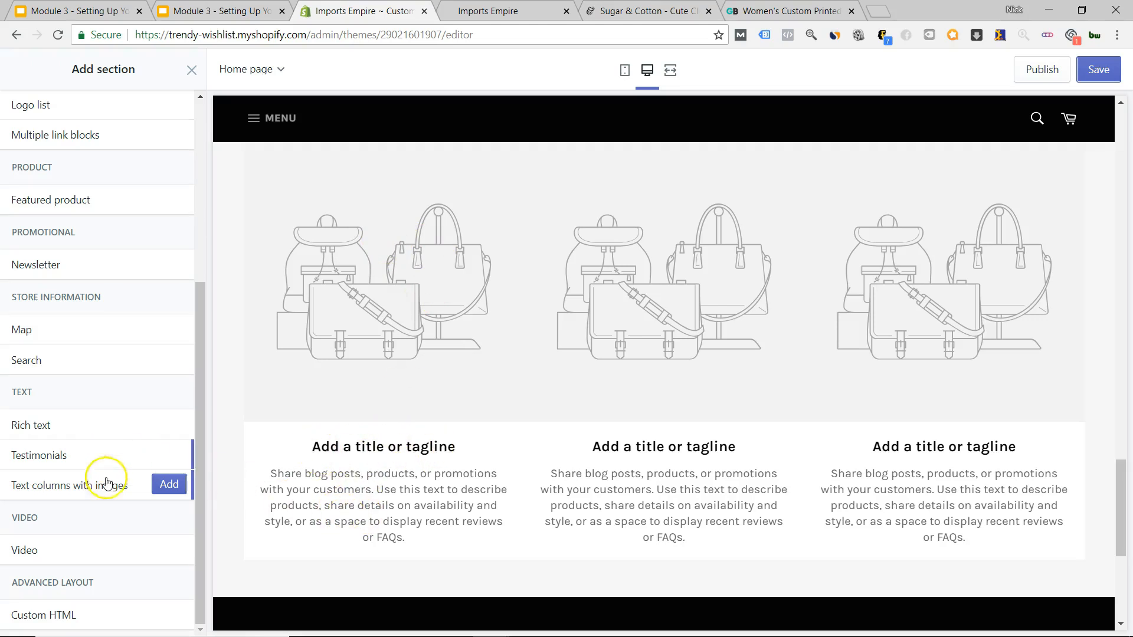
{"action": "left_click", "coordinate": [98, 558]}
{"action": "scroll", "coordinate": [708, 354], "scroll_direction": "up", "scroll_amount": 10}
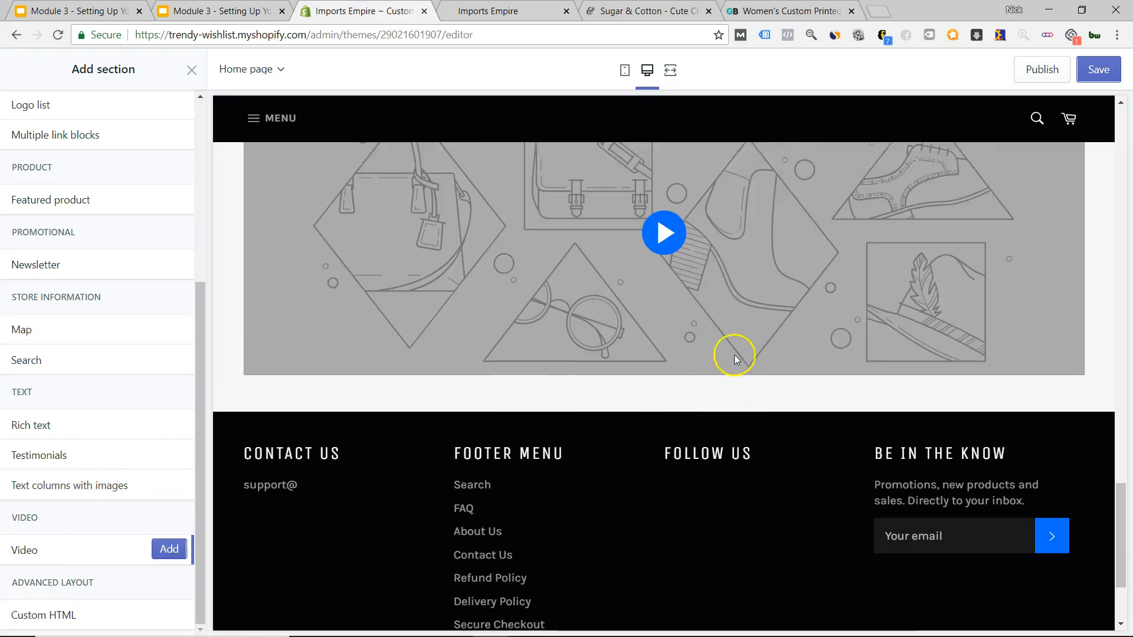
{"action": "scroll", "coordinate": [683, 324], "scroll_direction": "up", "scroll_amount": 10}
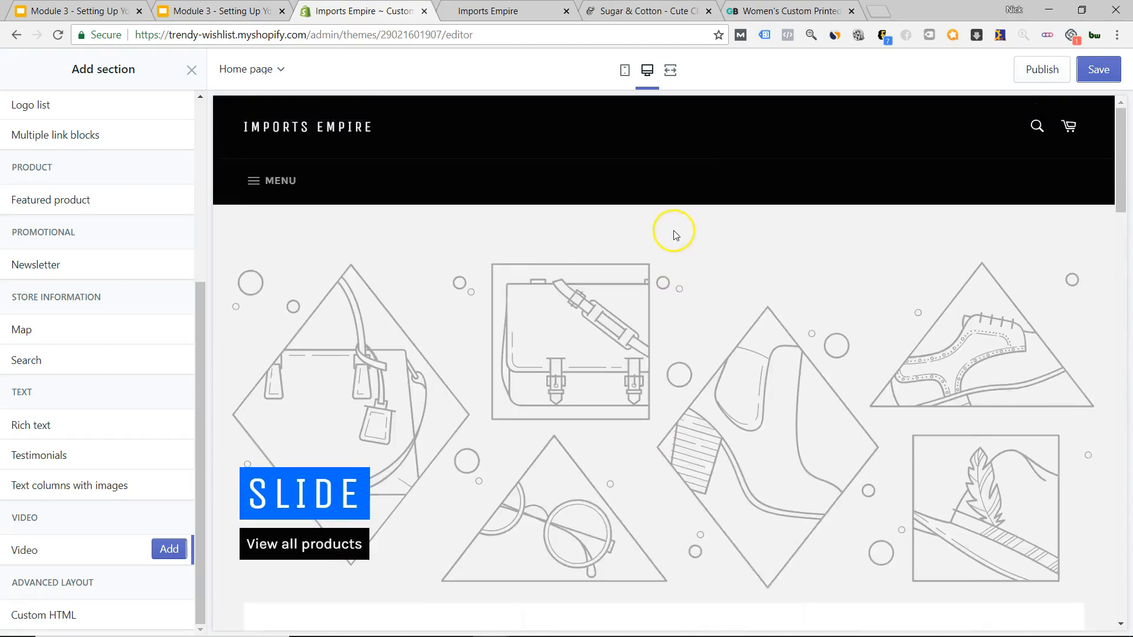
{"action": "scroll", "coordinate": [673, 230], "scroll_direction": "down", "scroll_amount": 12}
{"action": "scroll", "coordinate": [639, 375], "scroll_direction": "down", "scroll_amount": 7}
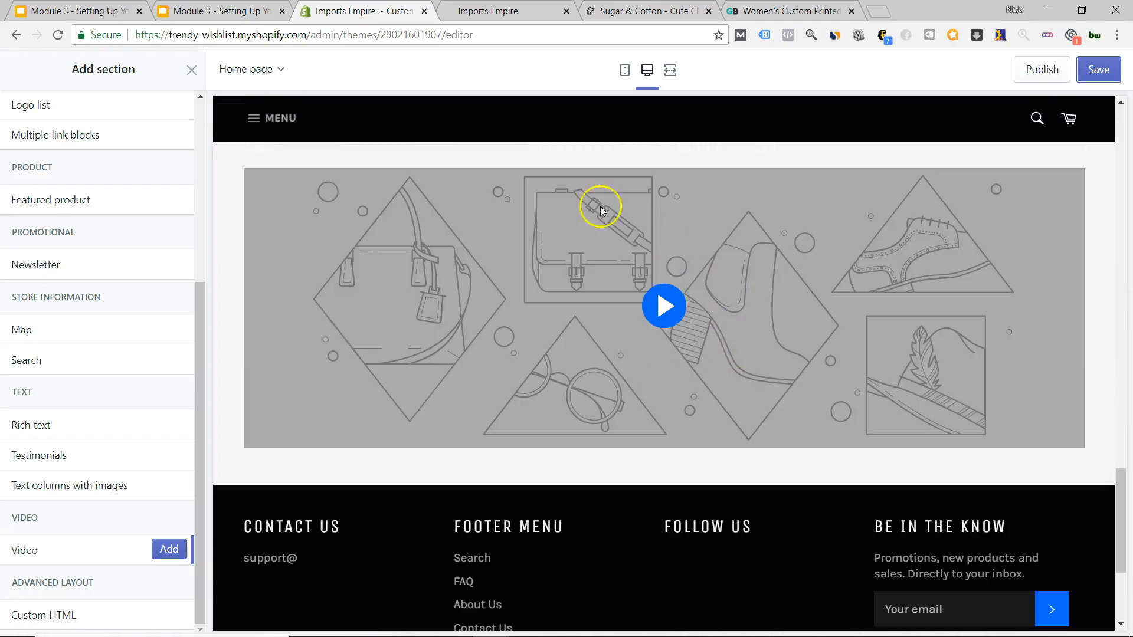
{"action": "scroll", "coordinate": [600, 211], "scroll_direction": "down", "scroll_amount": 4}
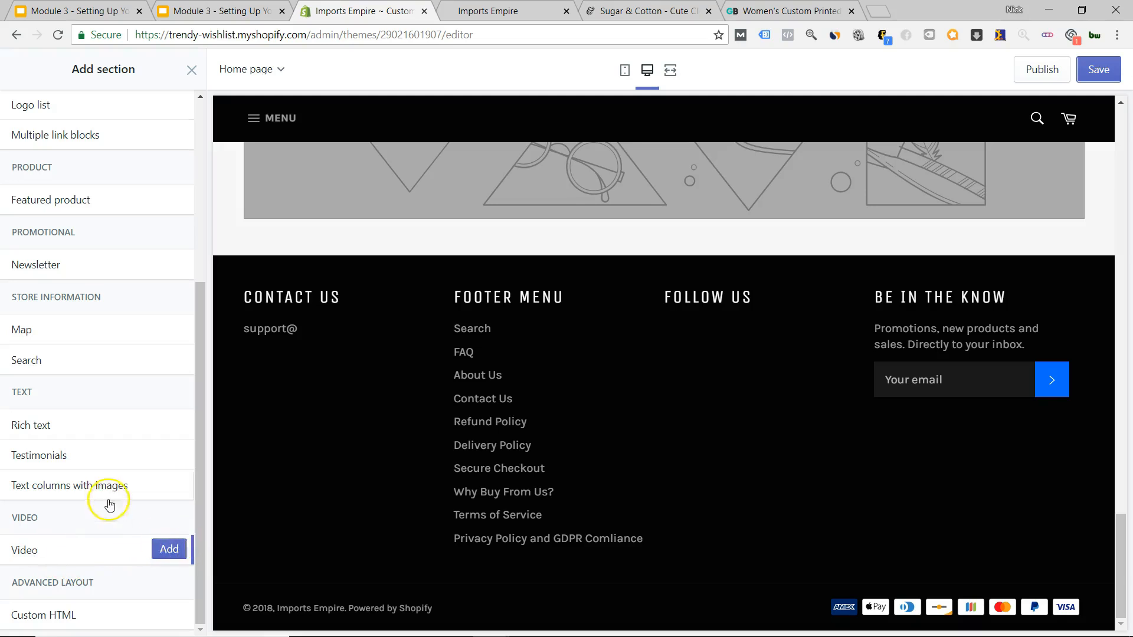
{"action": "scroll", "coordinate": [109, 505], "scroll_direction": "up", "scroll_amount": 5}
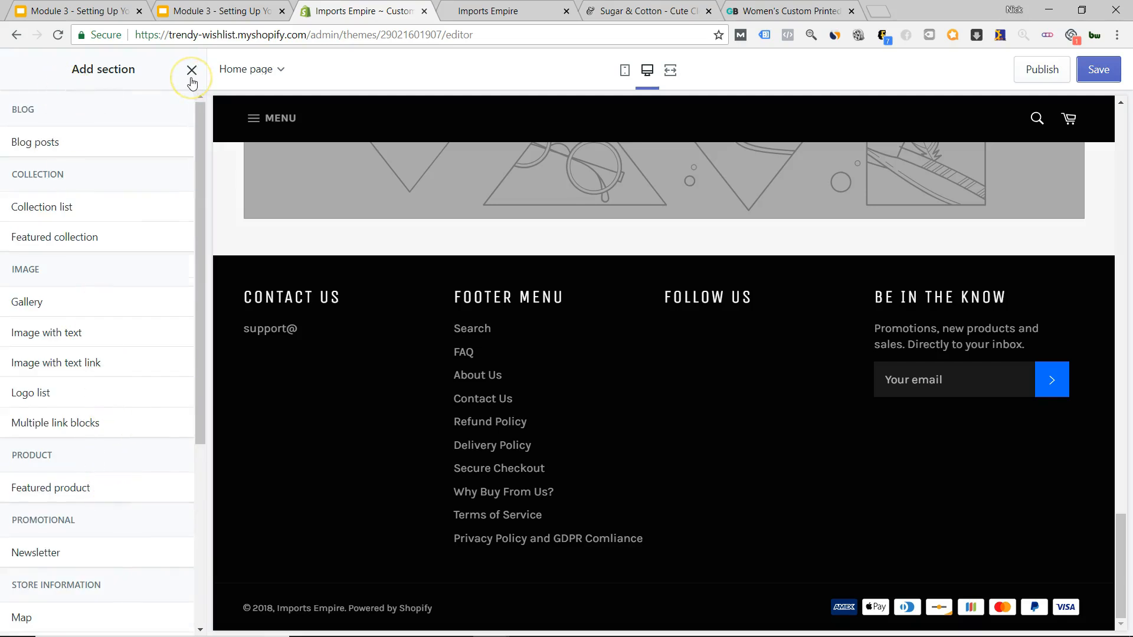
{"action": "scroll", "coordinate": [689, 384], "scroll_direction": "up", "scroll_amount": 15}
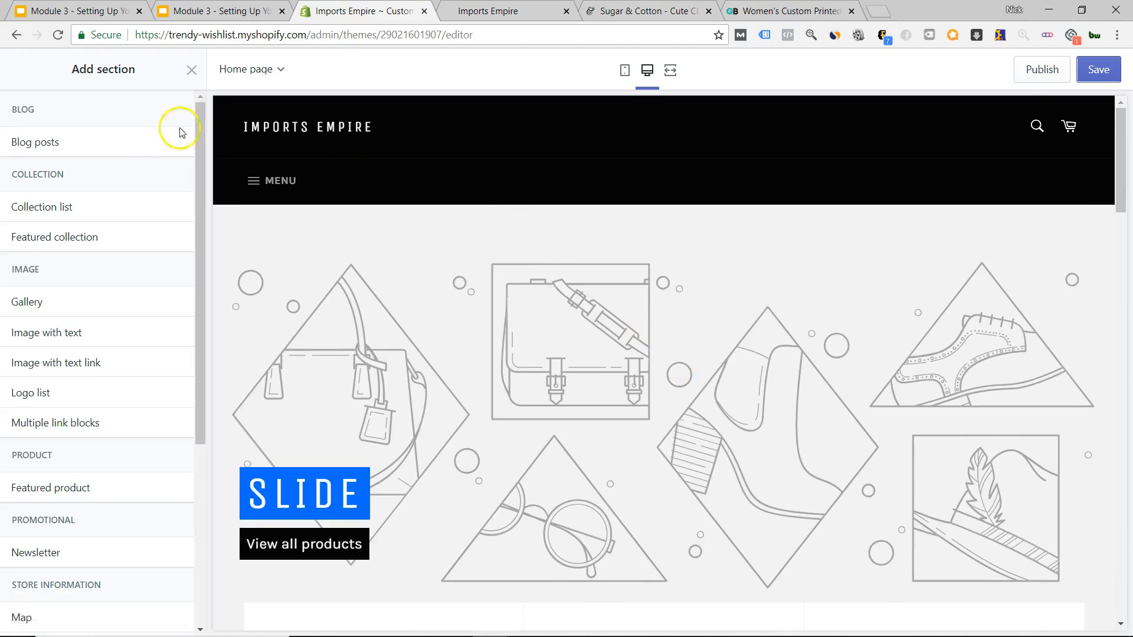
Close Add section and open the Colors group of Theme settings.
{"action": "left_click", "coordinate": [190, 69]}
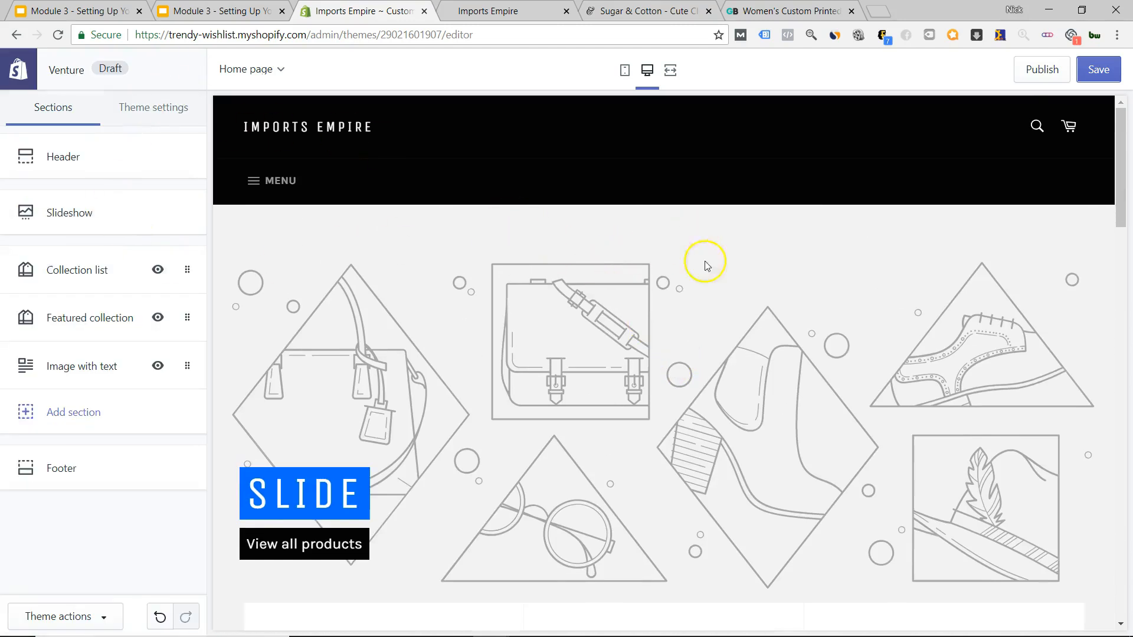
{"action": "left_click", "coordinate": [48, 156]}
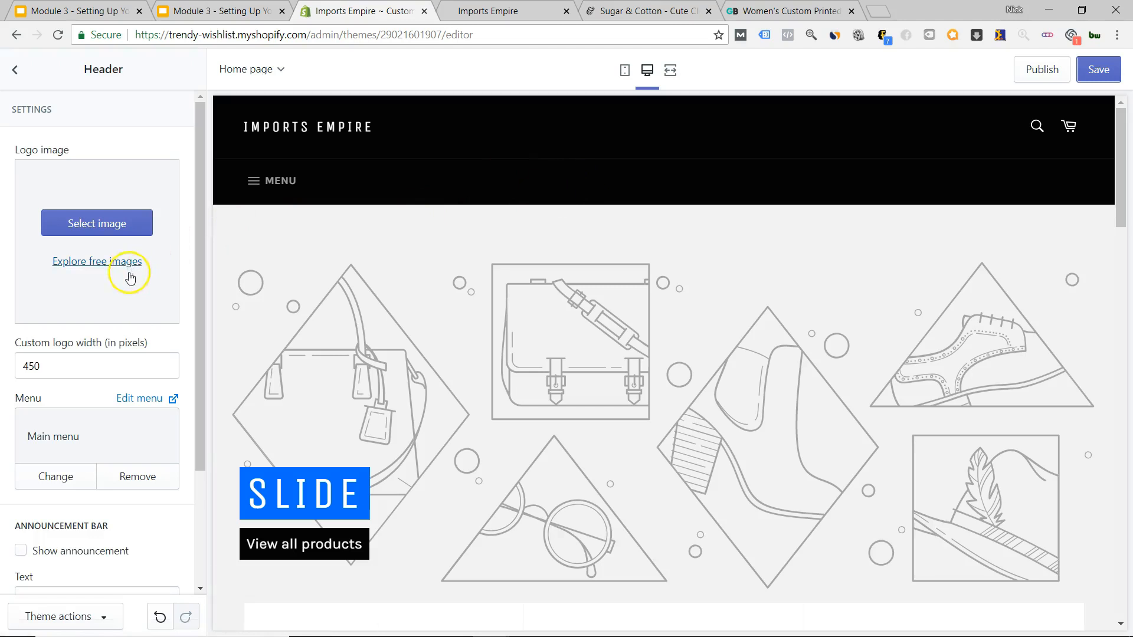
{"action": "left_click", "coordinate": [22, 81]}
{"action": "left_click", "coordinate": [155, 109]}
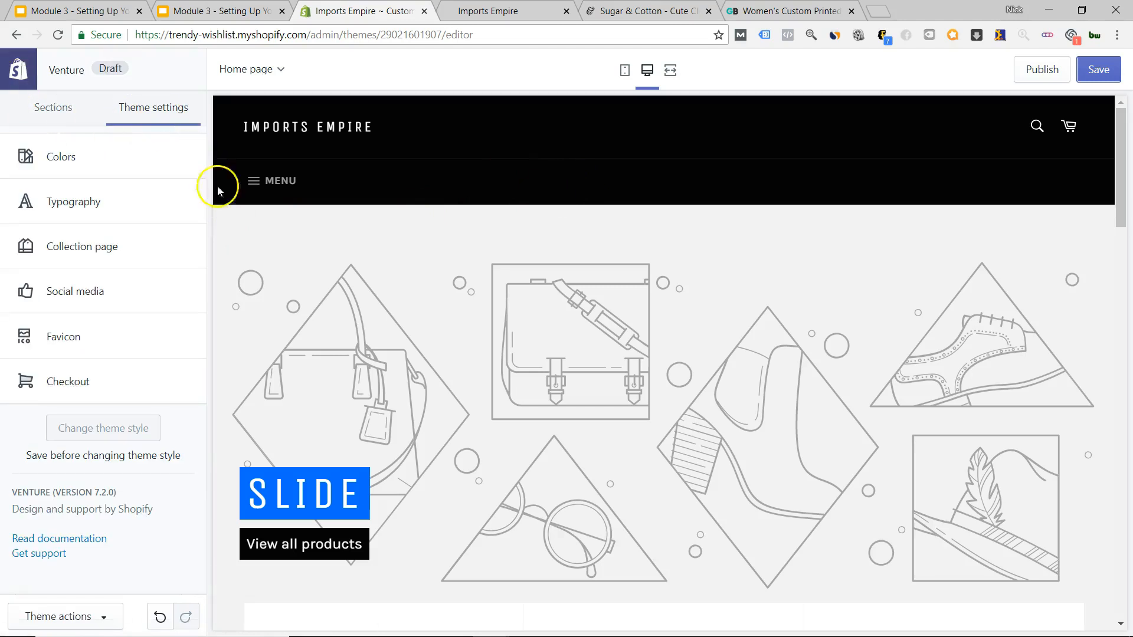
{"action": "left_click", "coordinate": [144, 166]}
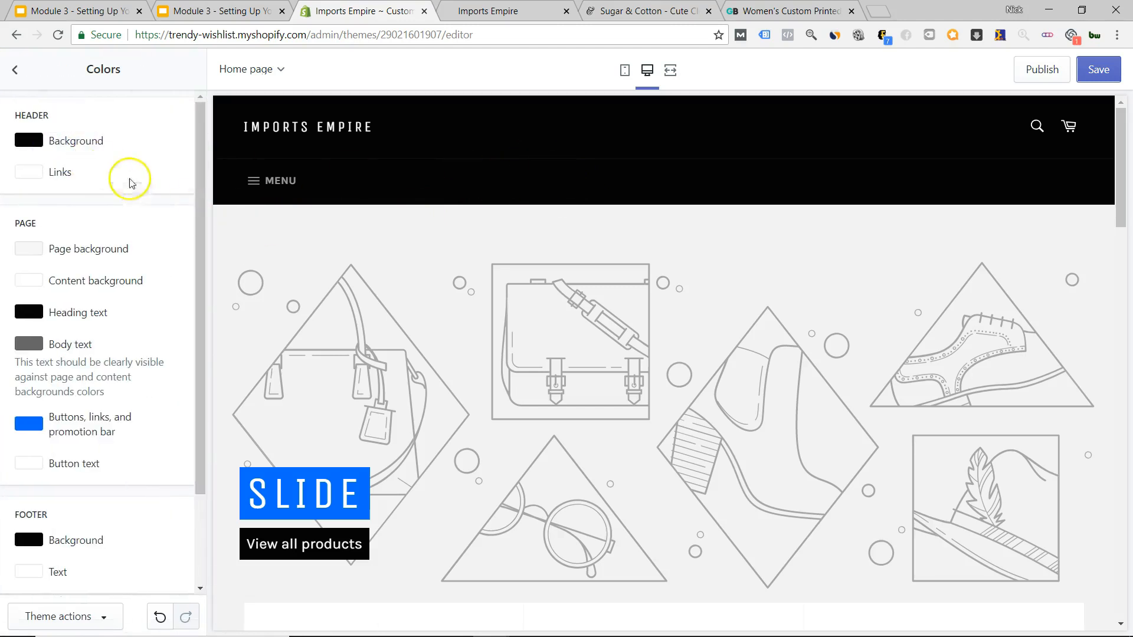
{"action": "scroll", "coordinate": [448, 188], "scroll_direction": "down", "scroll_amount": 10}
{"action": "scroll", "coordinate": [463, 212], "scroll_direction": "up", "scroll_amount": 10}
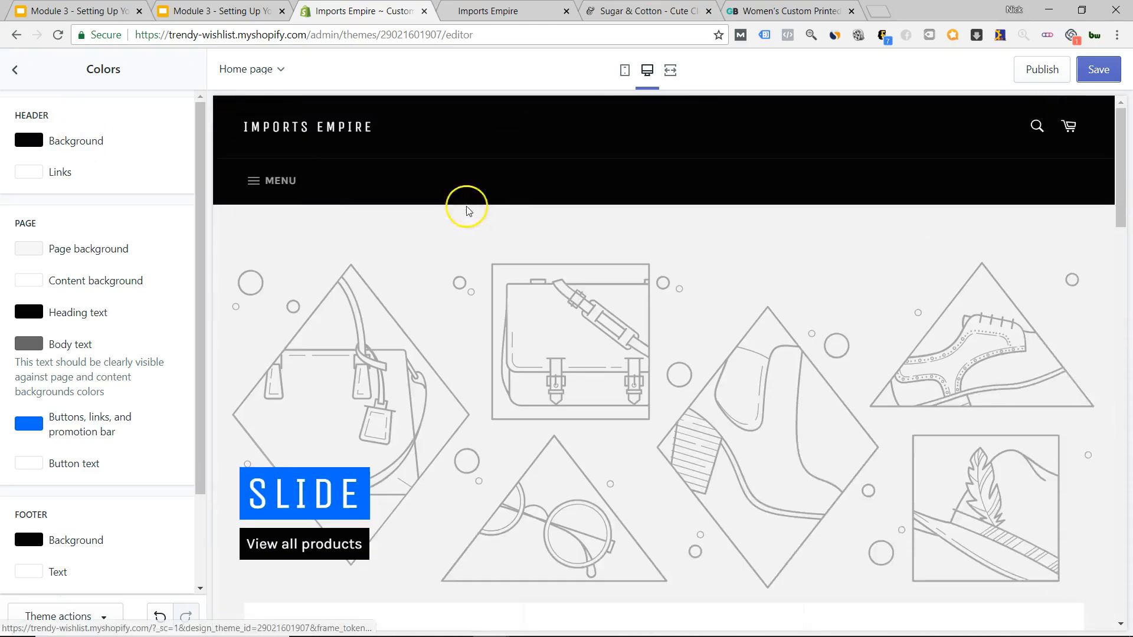
Try a white header background with black header links.
{"action": "left_click", "coordinate": [33, 147]}
{"action": "left_click_drag", "start_coordinate": [43, 177], "coordinate": [36, 158]}
{"action": "left_click", "coordinate": [37, 151]}
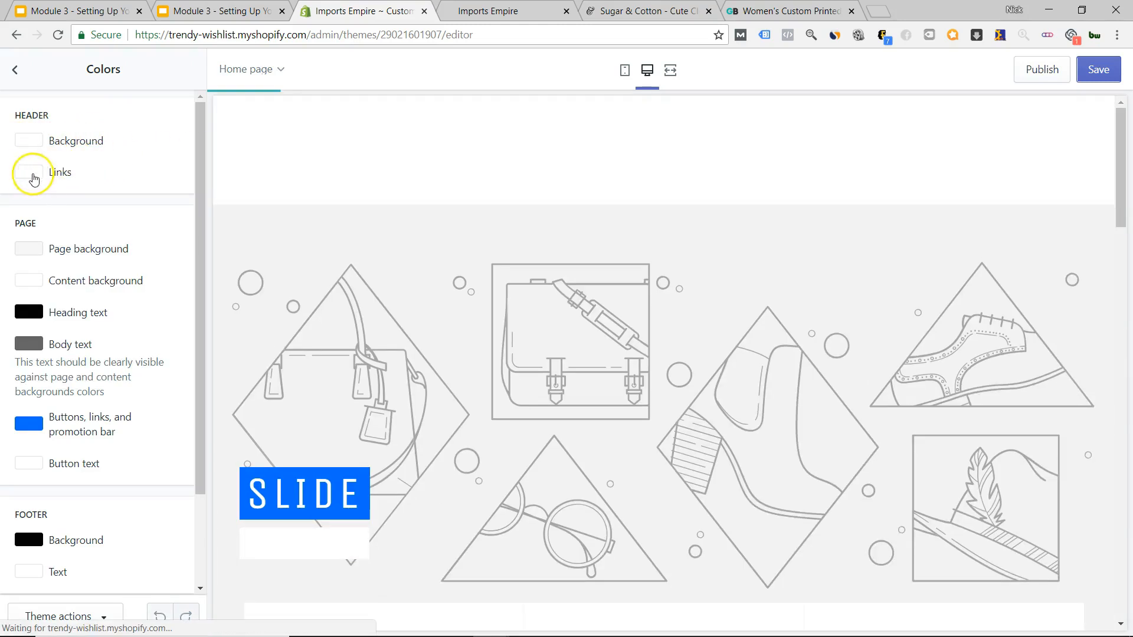
{"action": "left_click", "coordinate": [30, 172]}
{"action": "left_click_drag", "start_coordinate": [30, 278], "coordinate": [12, 313]}
{"action": "left_click", "coordinate": [160, 107]}
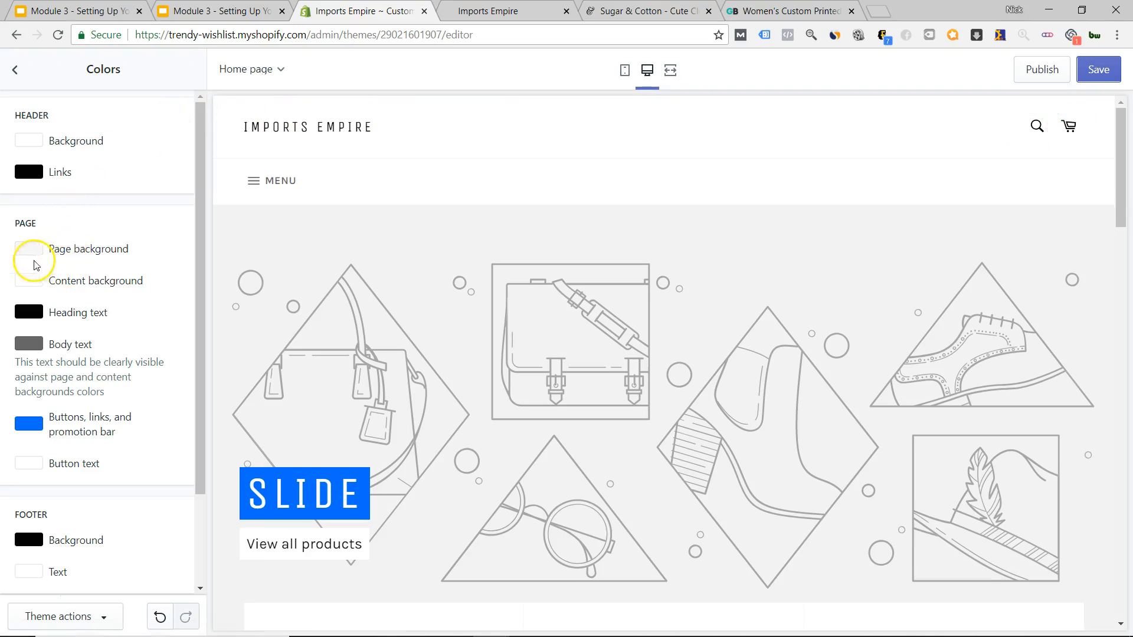
Set the page background to black, the header background back to black and header links white.
{"action": "scroll", "coordinate": [417, 257], "scroll_direction": "down", "scroll_amount": 8}
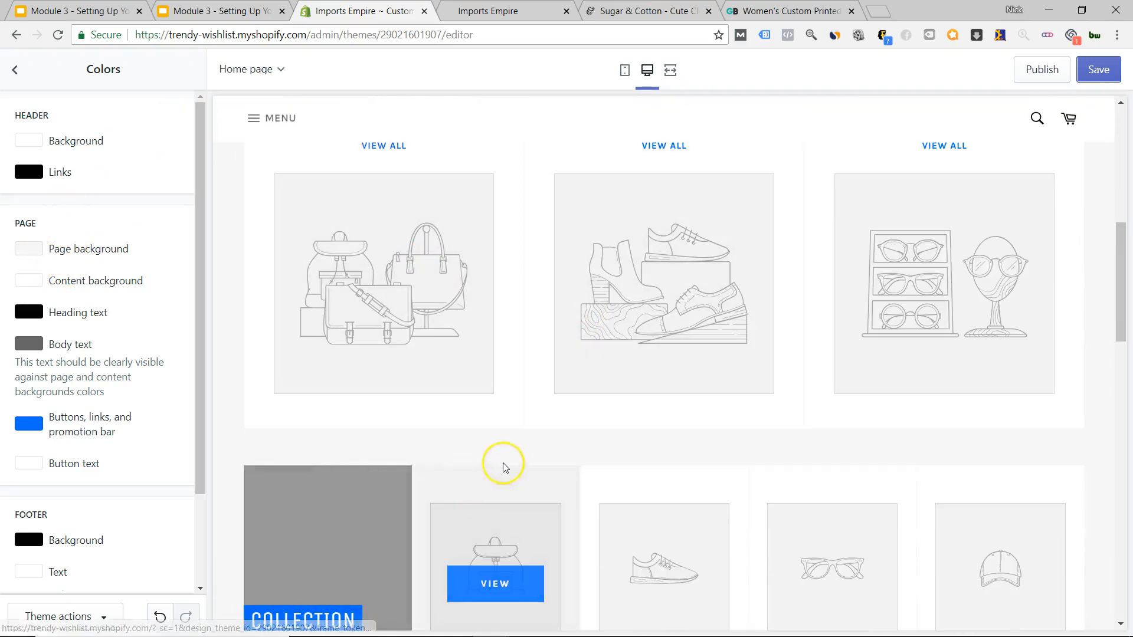
{"action": "left_click", "coordinate": [29, 249]}
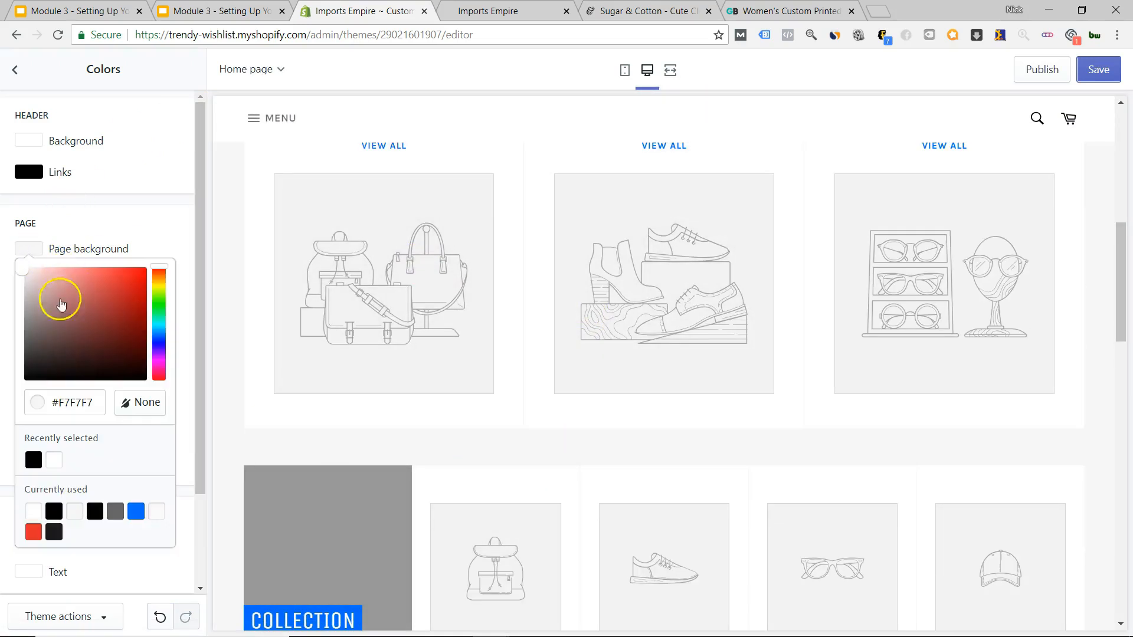
{"action": "left_click_drag", "start_coordinate": [88, 329], "coordinate": [107, 391]}
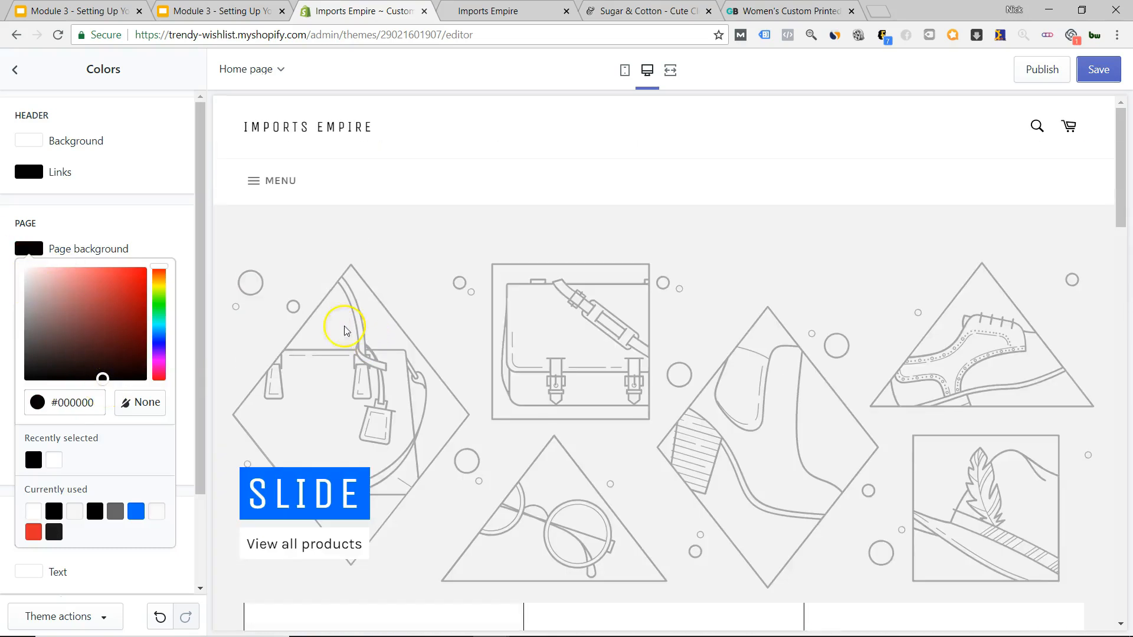
{"action": "left_click", "coordinate": [38, 150]}
{"action": "left_click", "coordinate": [34, 142]}
{"action": "left_click_drag", "start_coordinate": [60, 192], "coordinate": [9, 290]}
{"action": "left_click", "coordinate": [53, 172]}
{"action": "left_click_drag", "start_coordinate": [59, 211], "coordinate": [10, 177]}
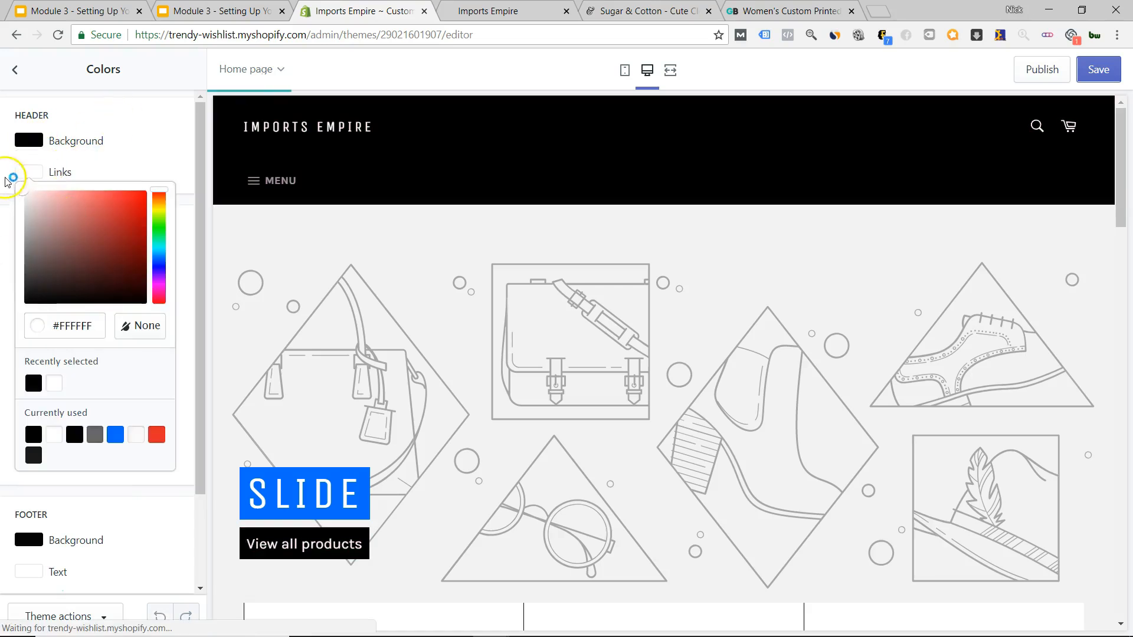
{"action": "left_click", "coordinate": [117, 167]}
{"action": "scroll", "coordinate": [591, 284], "scroll_direction": "down", "scroll_amount": 15}
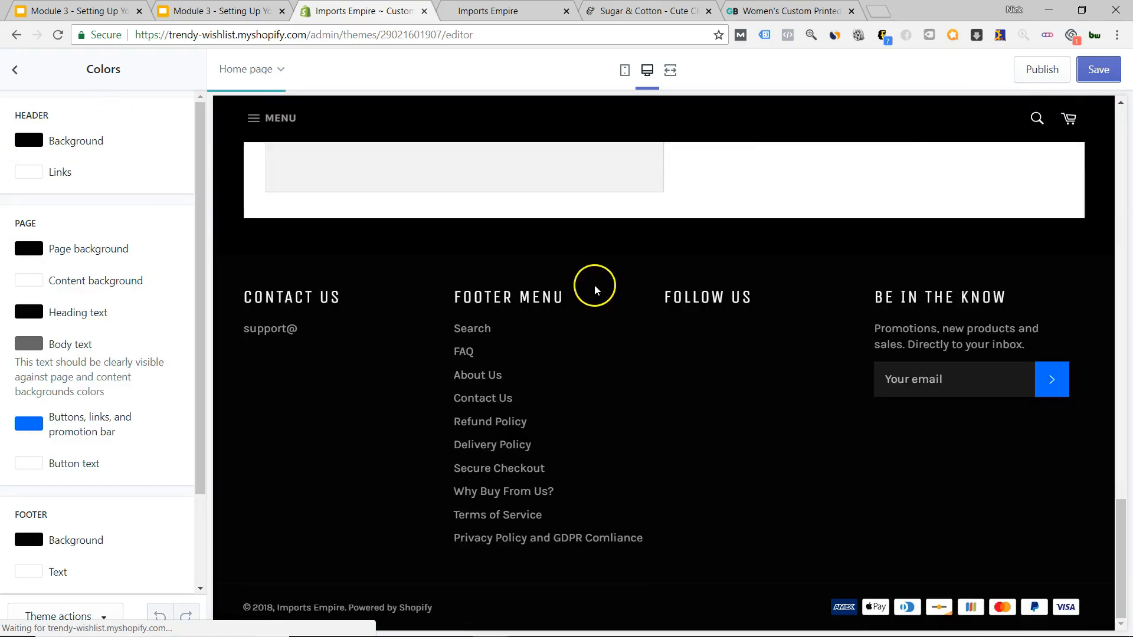
{"action": "scroll", "coordinate": [593, 288], "scroll_direction": "up", "scroll_amount": 5}
{"action": "scroll", "coordinate": [593, 287], "scroll_direction": "up", "scroll_amount": 18}
{"action": "scroll", "coordinate": [584, 283], "scroll_direction": "down", "scroll_amount": 9}
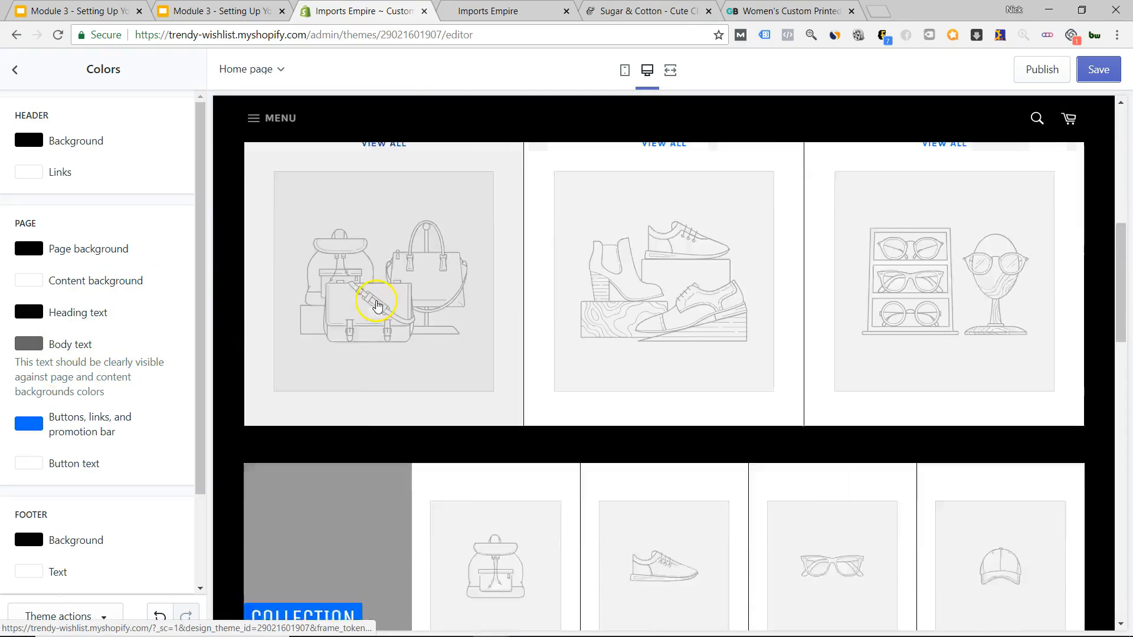
Shift the Buttons, links, and promotion bar swatch's hue from blue to pink.
{"action": "scroll", "coordinate": [377, 305], "scroll_direction": "down", "scroll_amount": 3}
{"action": "left_click", "coordinate": [30, 426]}
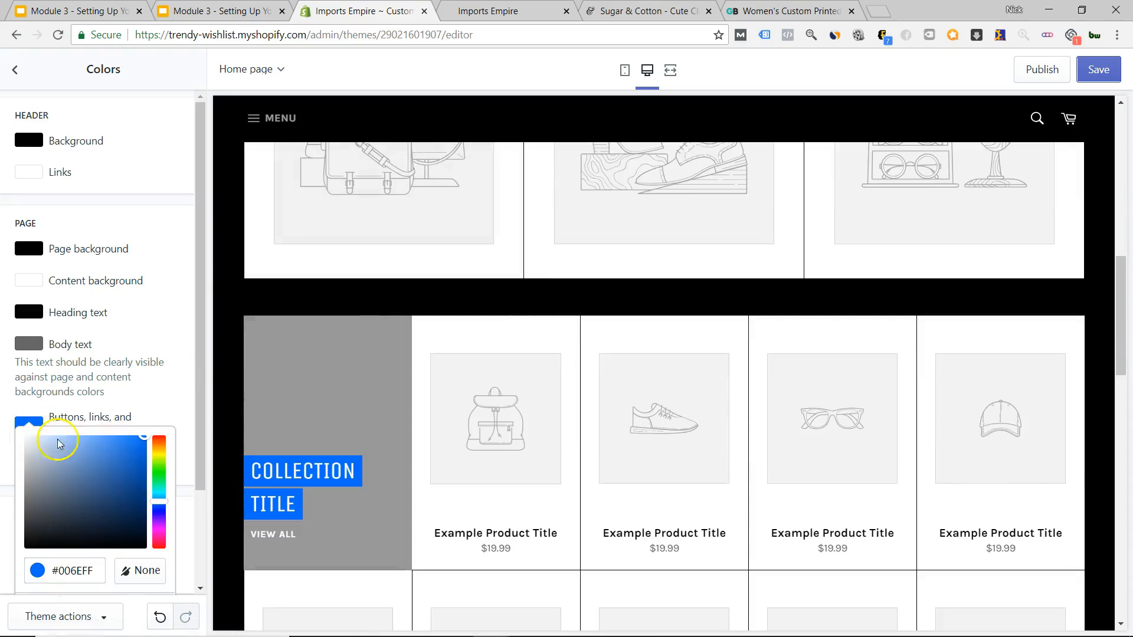
{"action": "left_click_drag", "start_coordinate": [166, 493], "coordinate": [141, 531]}
{"action": "left_click", "coordinate": [135, 350]}
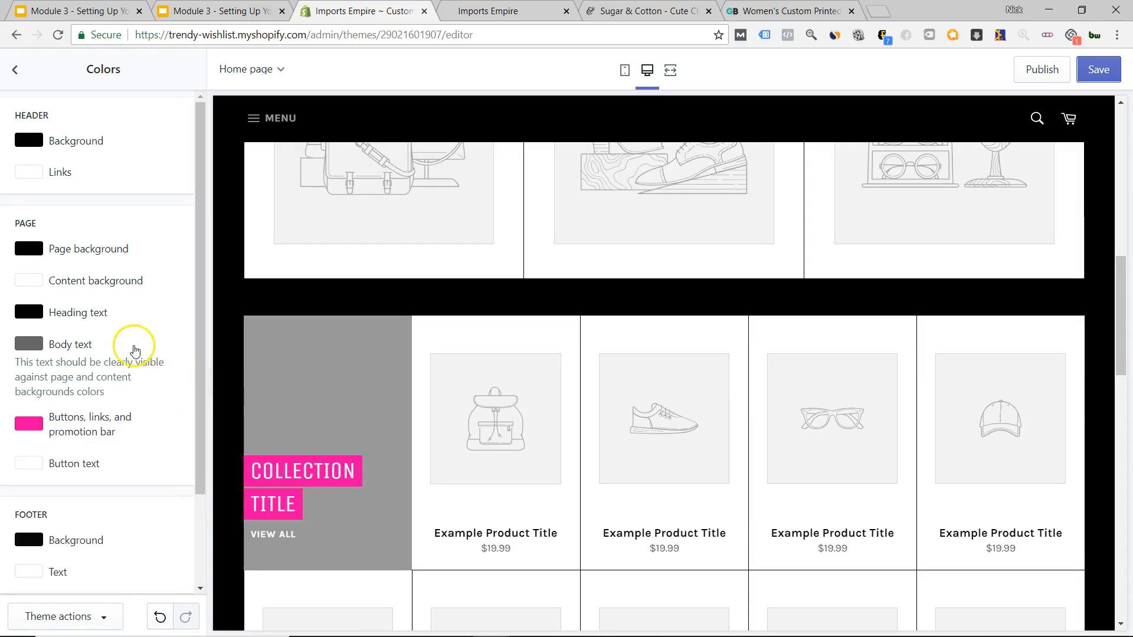
{"action": "scroll", "coordinate": [118, 352], "scroll_direction": "down", "scroll_amount": 2}
{"action": "scroll", "coordinate": [219, 396], "scroll_direction": "up", "scroll_amount": 3}
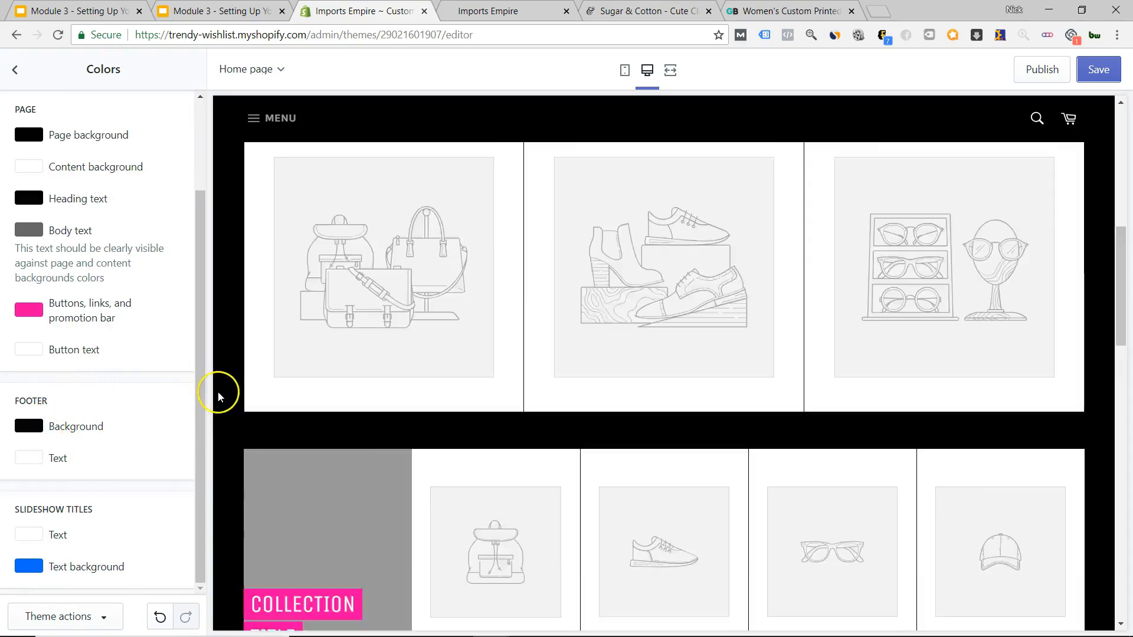
{"action": "scroll", "coordinate": [218, 396], "scroll_direction": "up", "scroll_amount": 8}
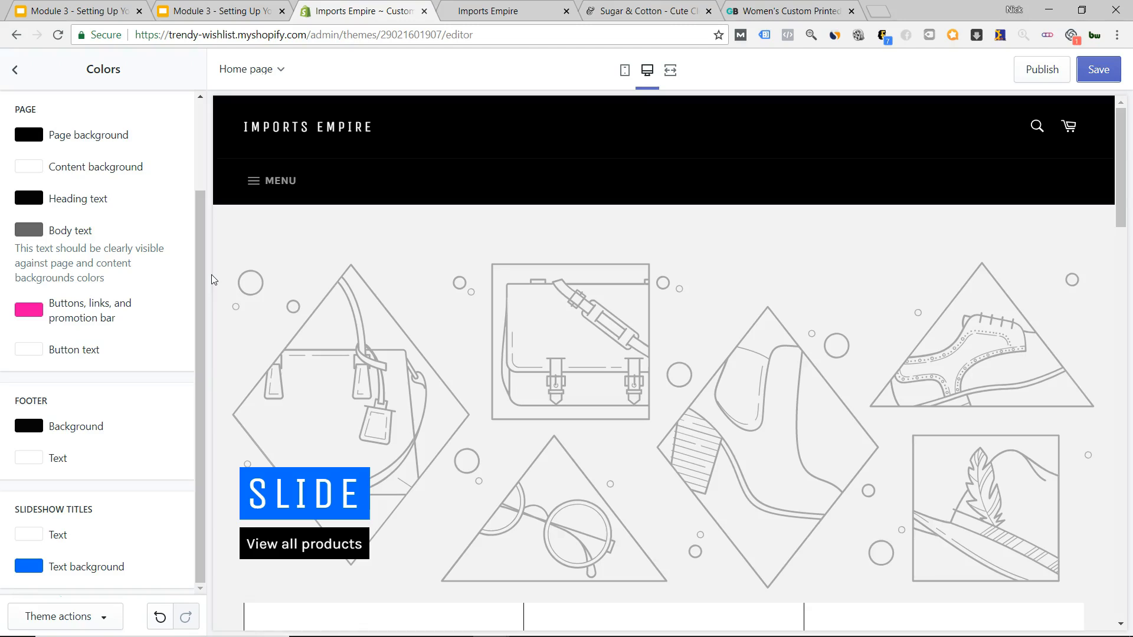
Switch to the live Imports Empire storefront tab and scroll its products.
{"action": "key", "text": "ctrl+Tab"}
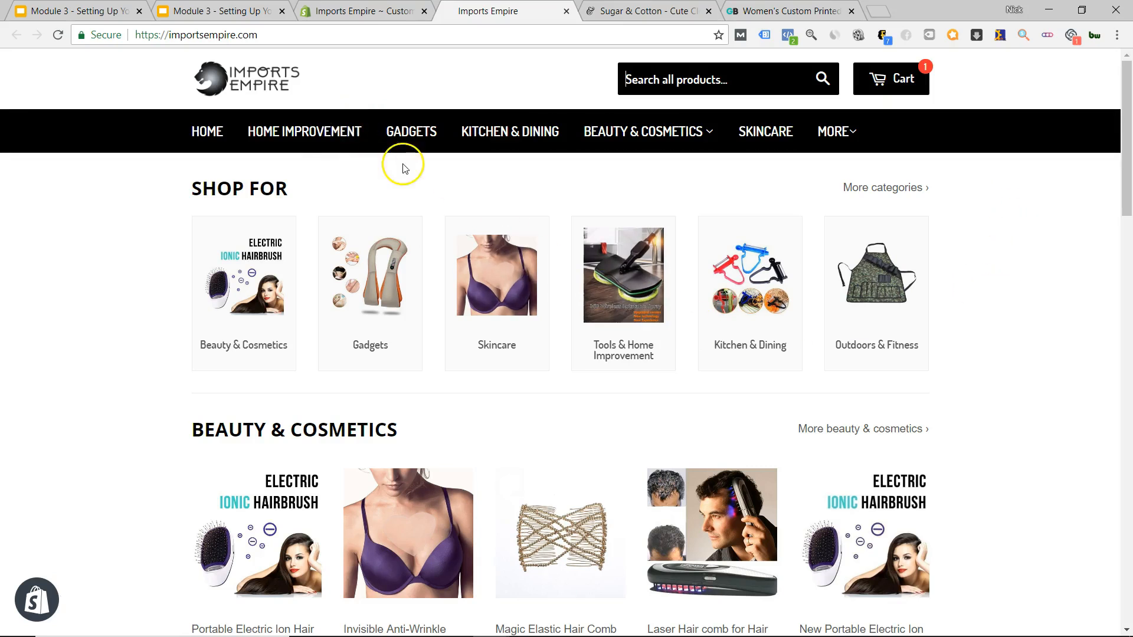
{"action": "scroll", "coordinate": [523, 245], "scroll_direction": "down", "scroll_amount": 20}
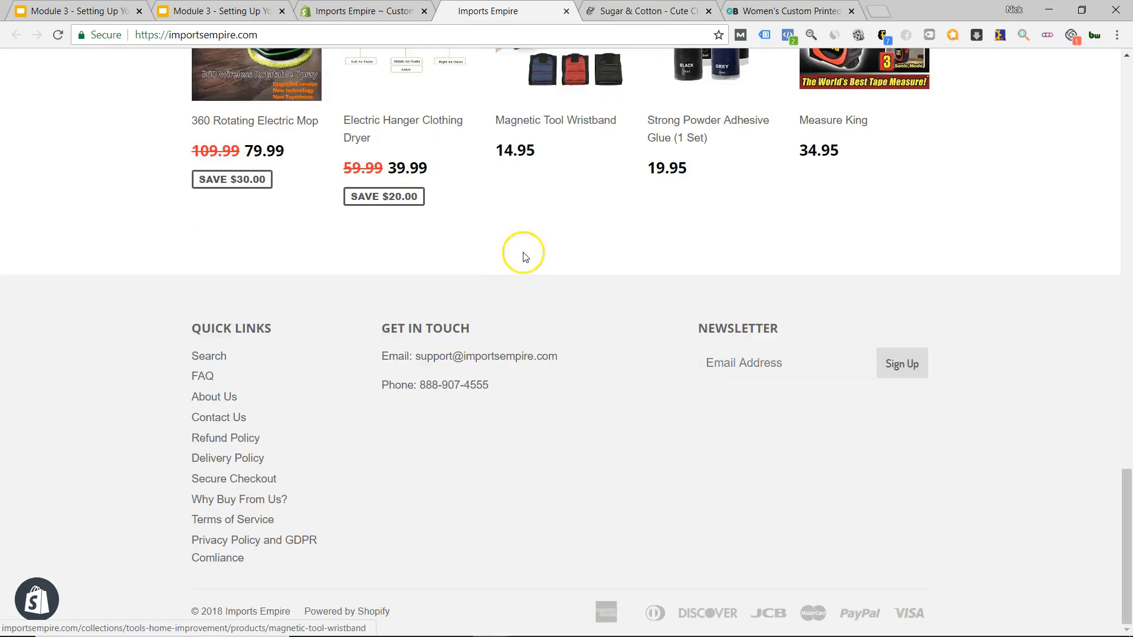
{"action": "scroll", "coordinate": [477, 318], "scroll_direction": "up", "scroll_amount": 20}
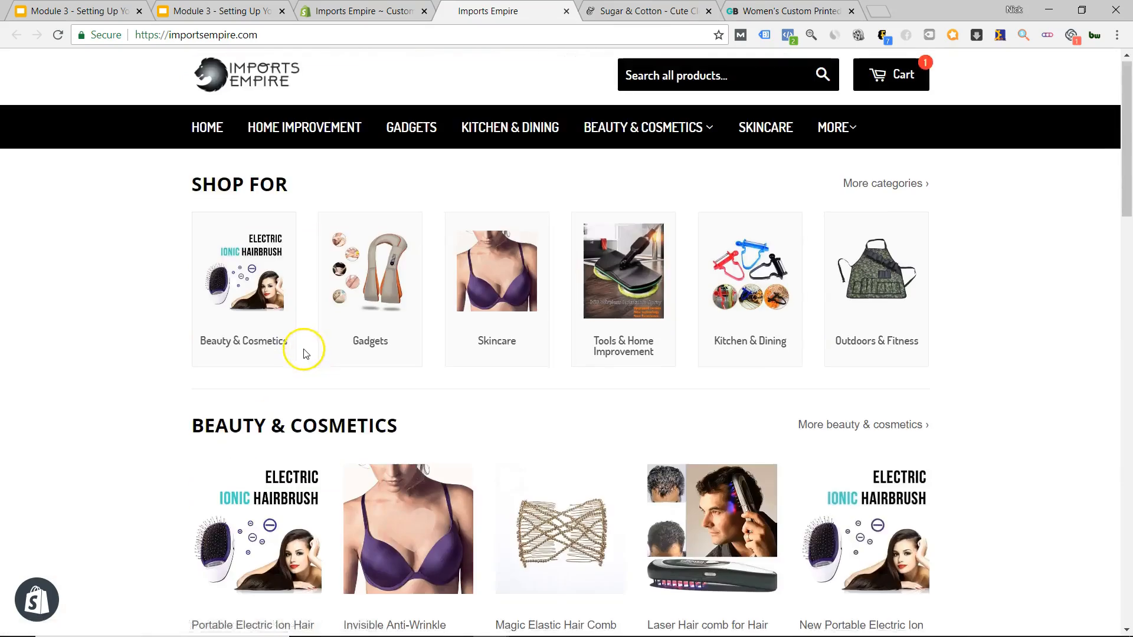
{"action": "scroll", "coordinate": [301, 349], "scroll_direction": "down", "scroll_amount": 6}
Review the Portable Electric Ion Hair Brush product page (29.99) down to the footer and back.
{"action": "left_click", "coordinate": [242, 262]}
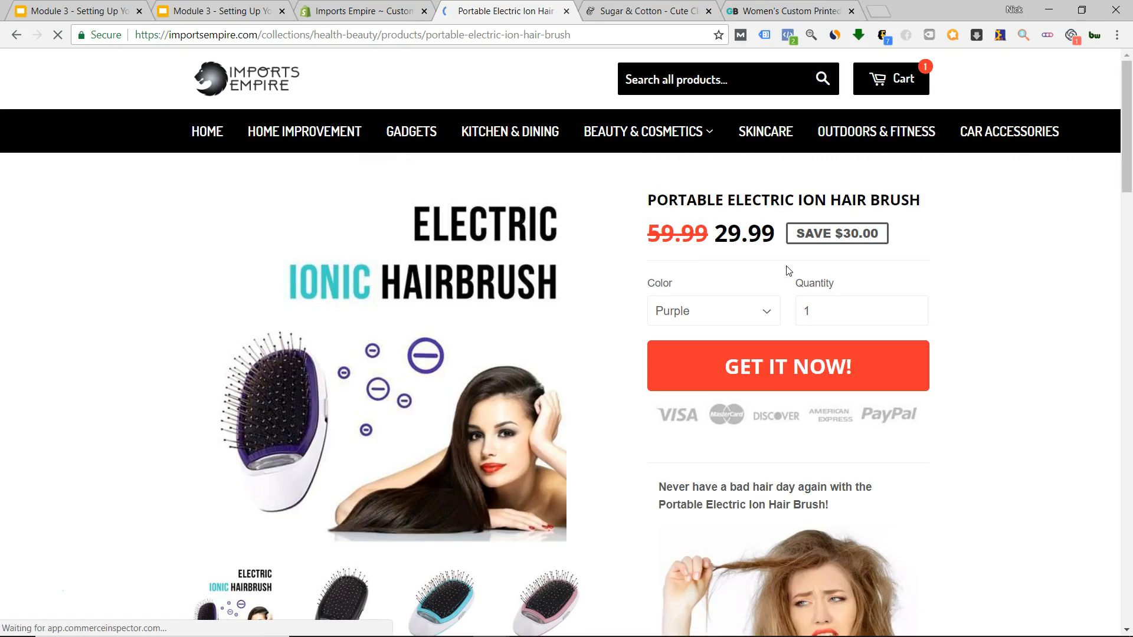
{"action": "scroll", "coordinate": [789, 270], "scroll_direction": "down", "scroll_amount": 5}
{"action": "scroll", "coordinate": [782, 316], "scroll_direction": "up", "scroll_amount": 5}
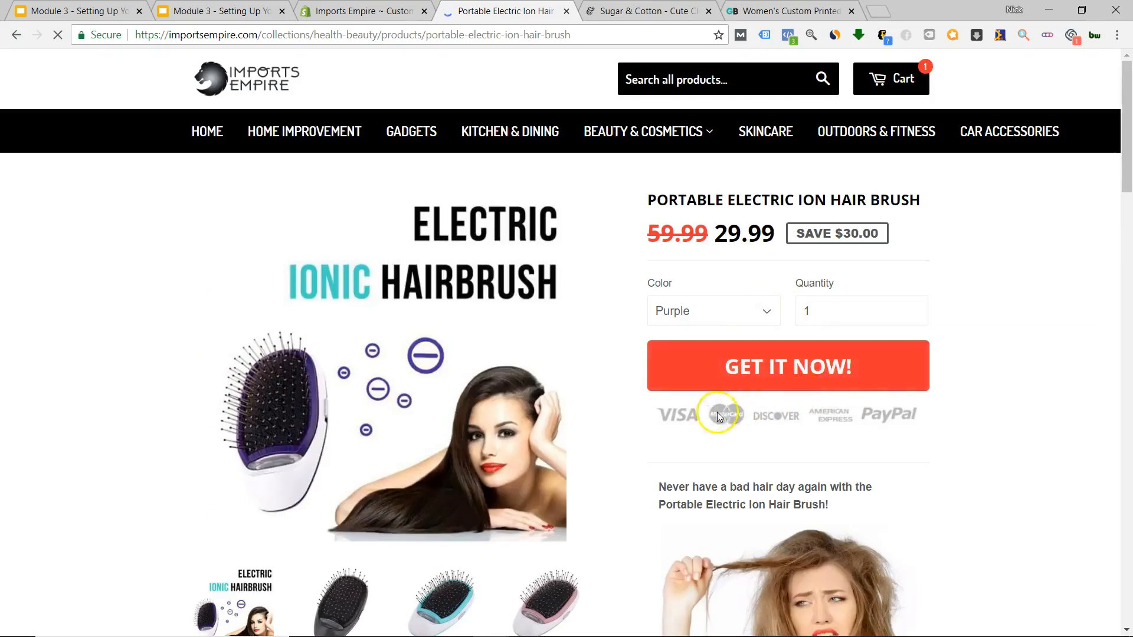
{"action": "scroll", "coordinate": [717, 412], "scroll_direction": "down", "scroll_amount": 9}
{"action": "scroll", "coordinate": [663, 437], "scroll_direction": "down", "scroll_amount": 15}
{"action": "scroll", "coordinate": [754, 354], "scroll_direction": "up", "scroll_amount": 20}
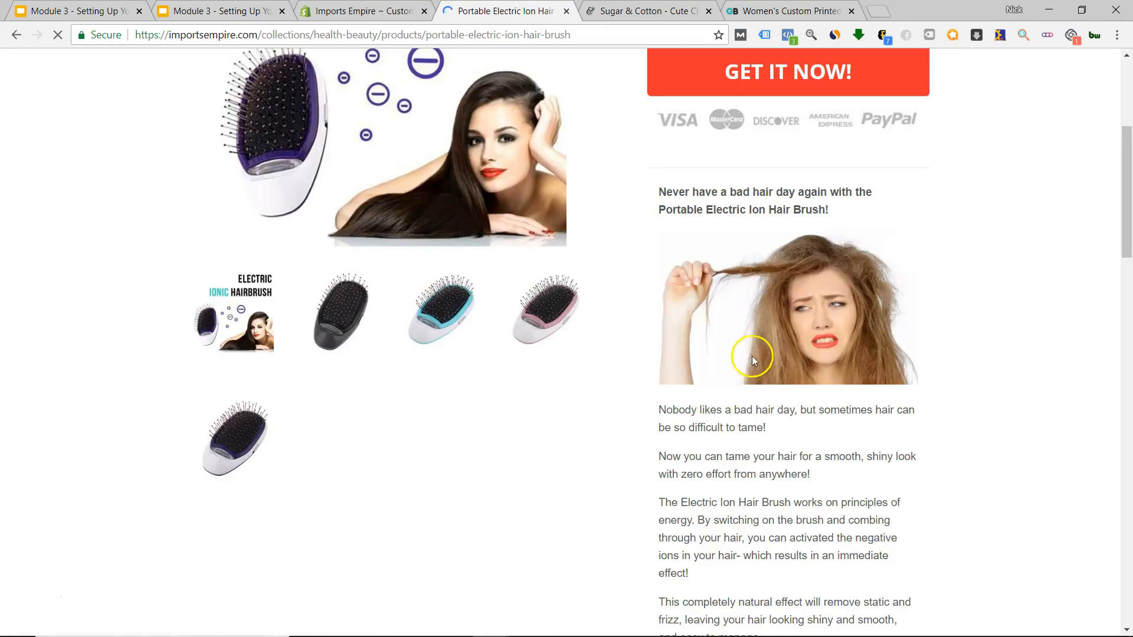
{"action": "scroll", "coordinate": [779, 254], "scroll_direction": "up", "scroll_amount": 2}
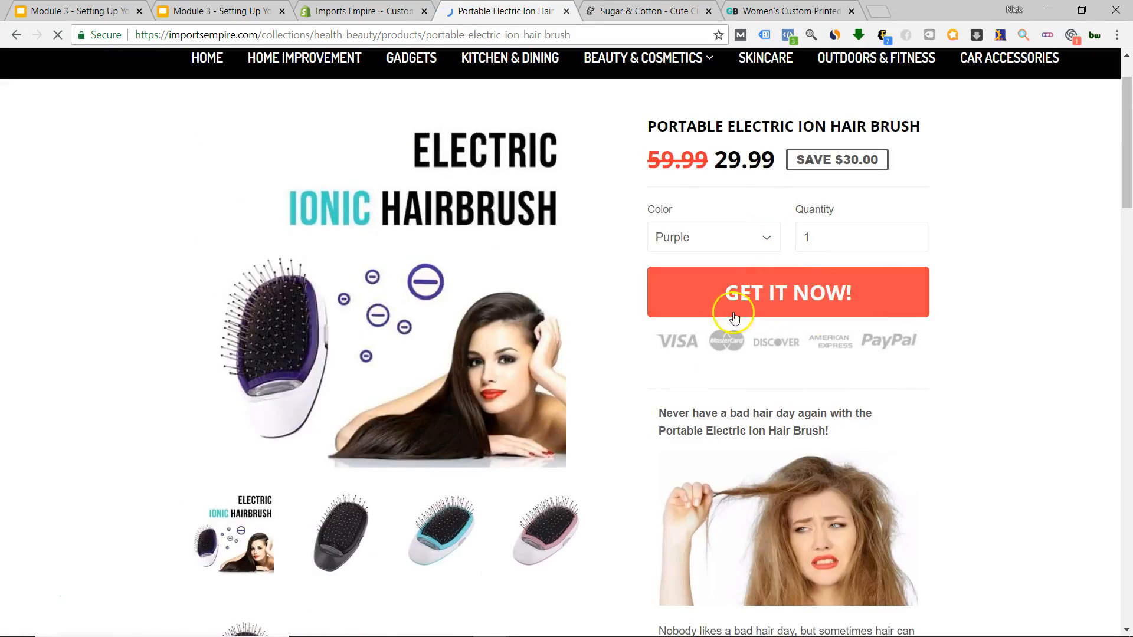
{"action": "scroll", "coordinate": [587, 430], "scroll_direction": "down", "scroll_amount": 20}
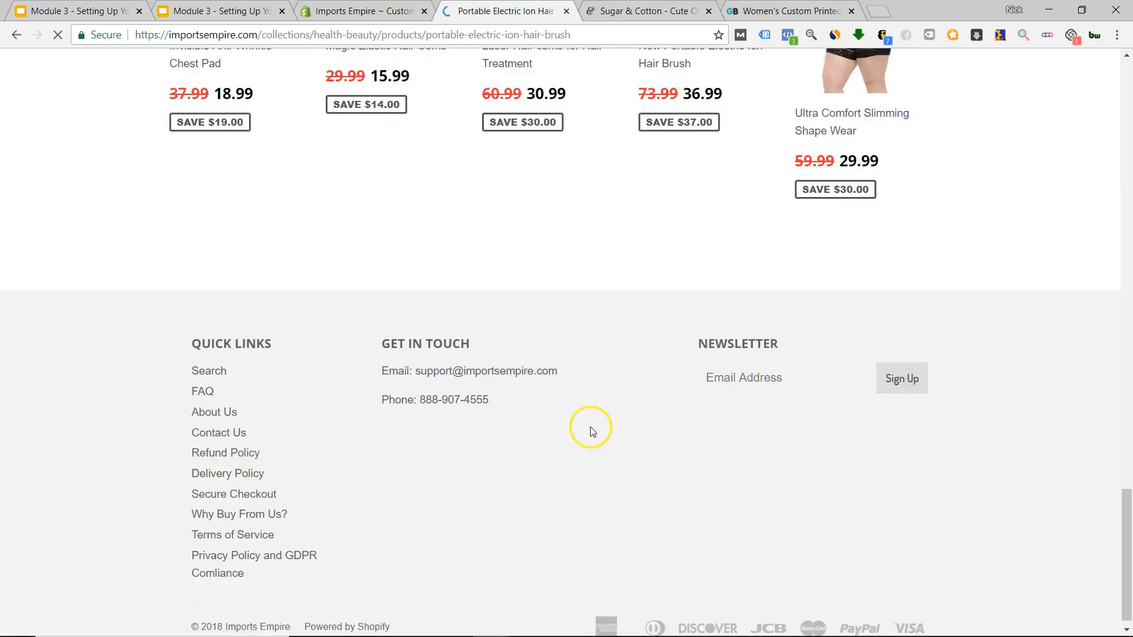
{"action": "scroll", "coordinate": [592, 431], "scroll_direction": "up", "scroll_amount": 15}
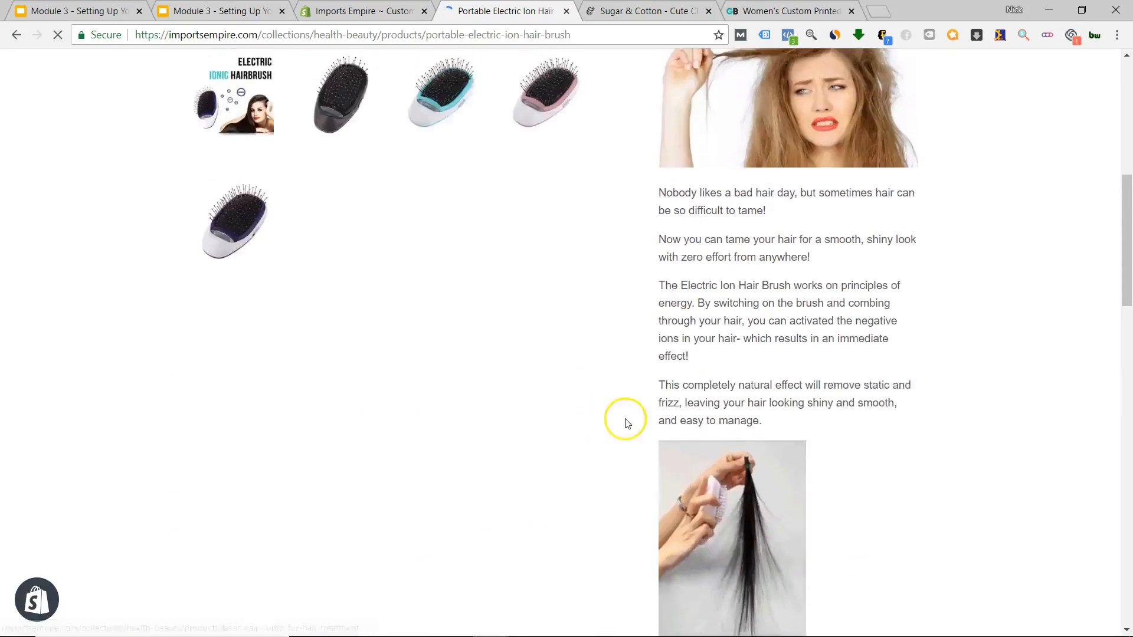
{"action": "scroll", "coordinate": [627, 423], "scroll_direction": "up", "scroll_amount": 9}
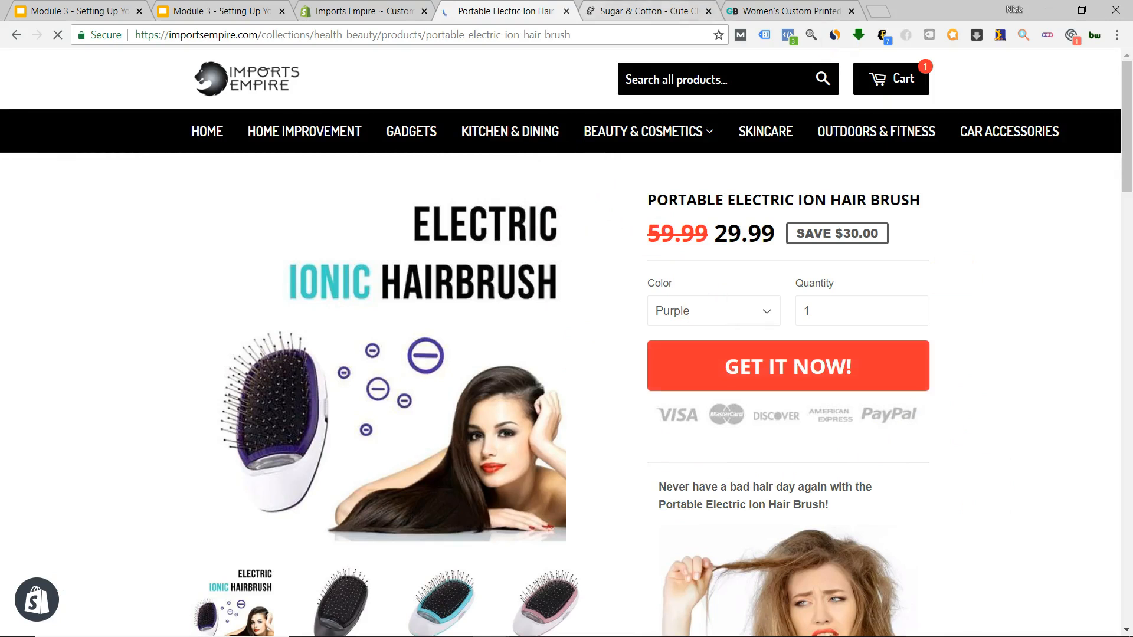
Switch to the Sugar & Cotton store and close the developer tools panel.
{"action": "left_click", "coordinate": [631, 12]}
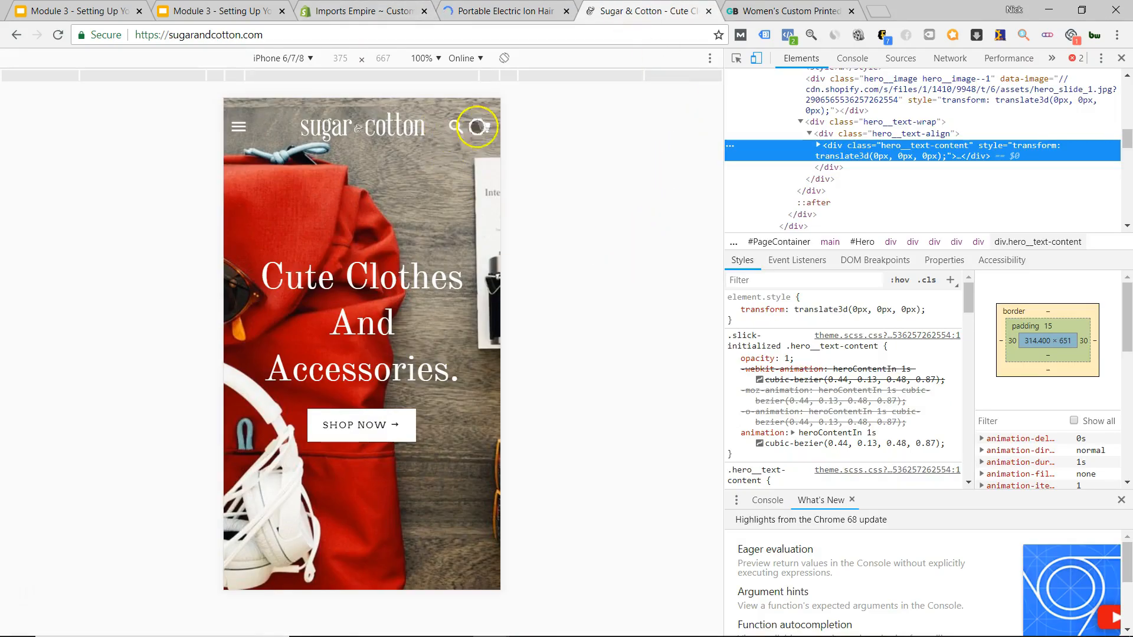
{"action": "left_click", "coordinate": [1121, 58]}
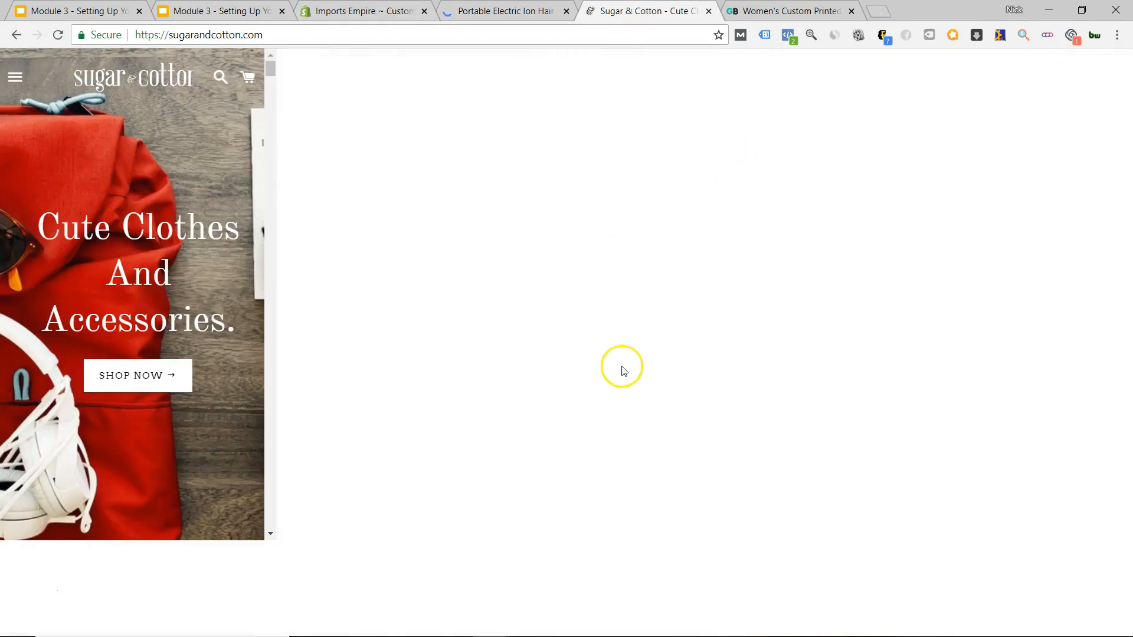
{"action": "scroll", "coordinate": [599, 380], "scroll_direction": "down", "scroll_amount": 10}
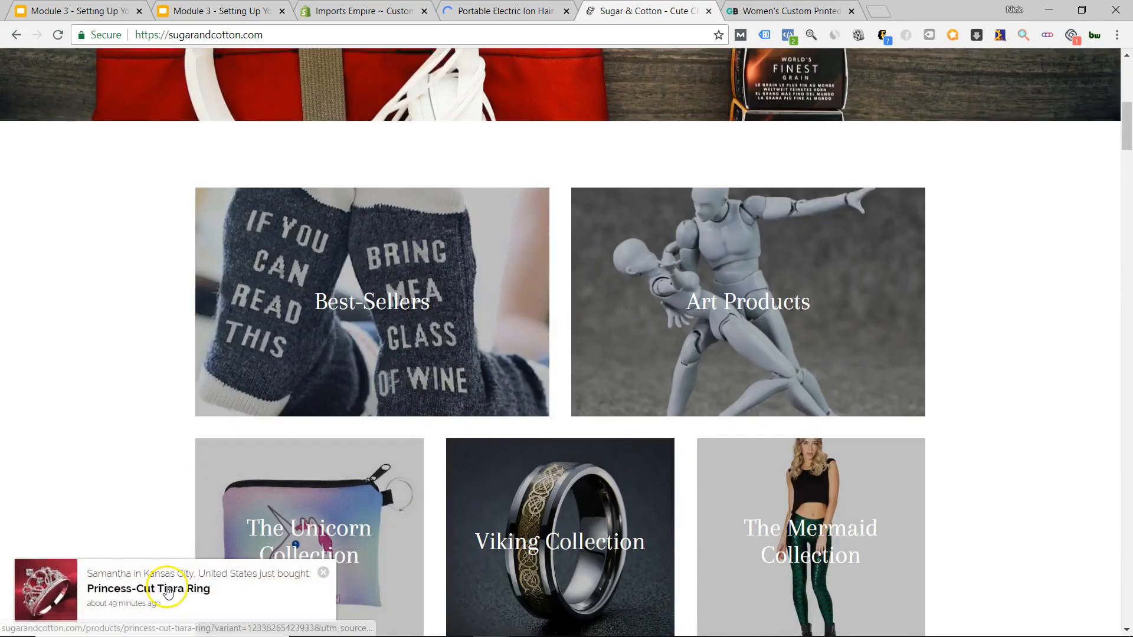
Open and review the $9 Princess-Cut Tiara Ring page, then go to GearBunch.
{"action": "left_click", "coordinate": [189, 581]}
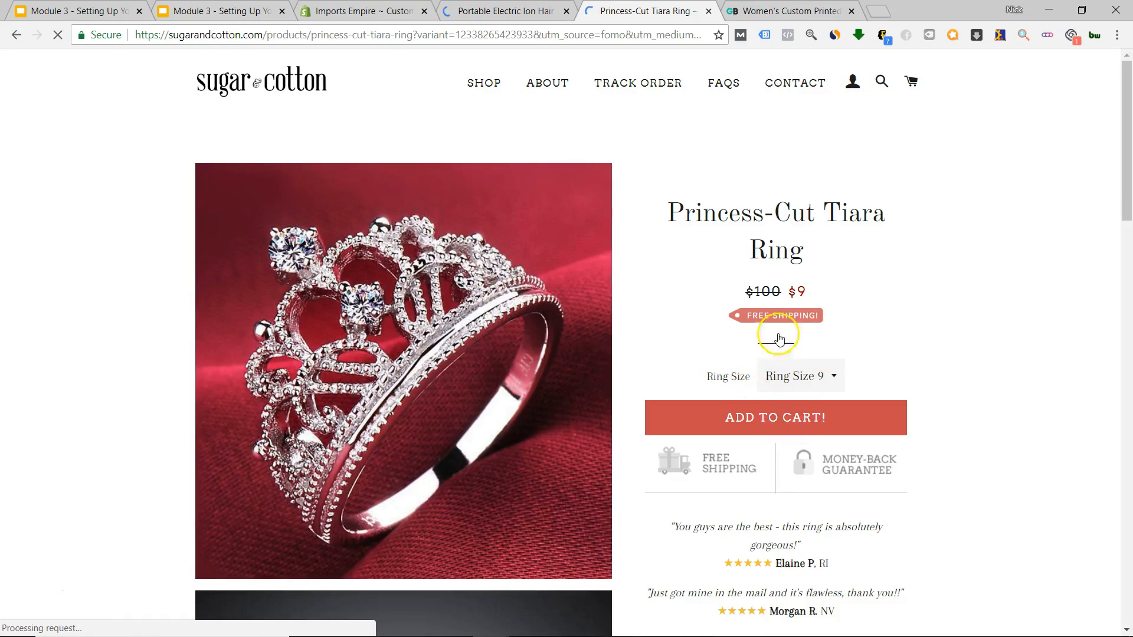
{"action": "scroll", "coordinate": [782, 429], "scroll_direction": "down", "scroll_amount": 20}
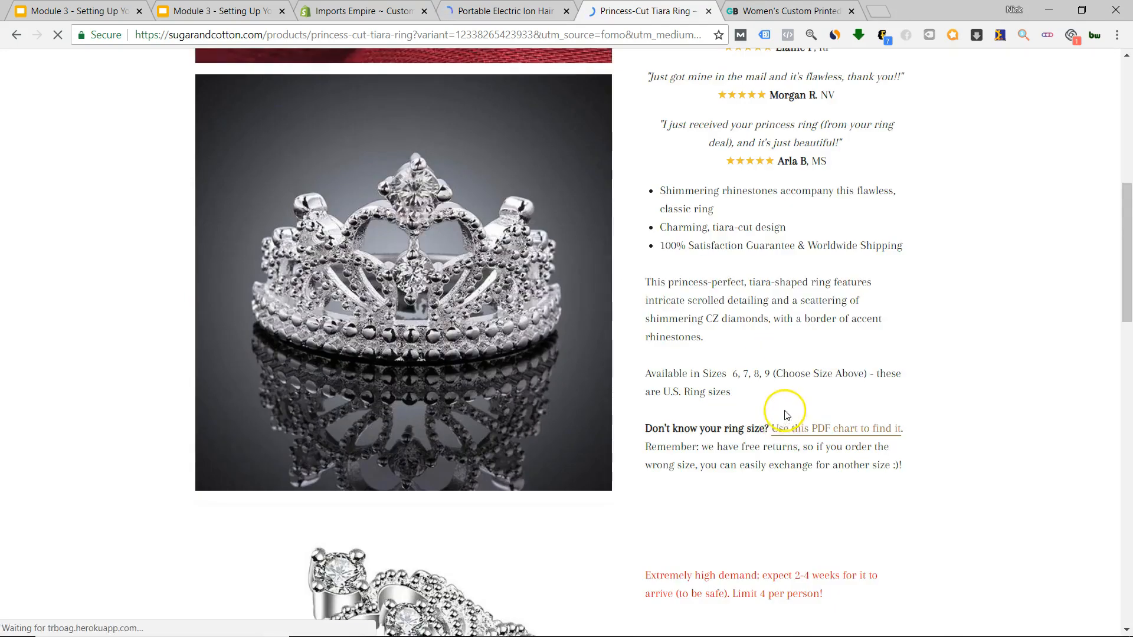
{"action": "scroll", "coordinate": [781, 420], "scroll_direction": "down", "scroll_amount": 10}
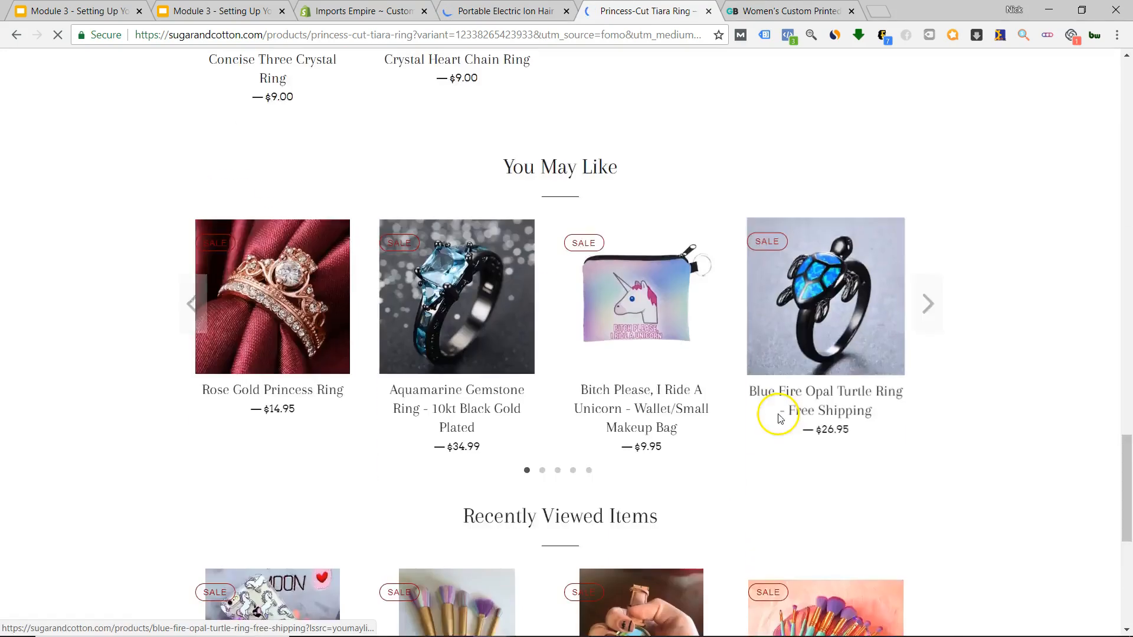
{"action": "scroll", "coordinate": [779, 420], "scroll_direction": "up", "scroll_amount": 15}
{"action": "scroll", "coordinate": [776, 416], "scroll_direction": "up", "scroll_amount": 20}
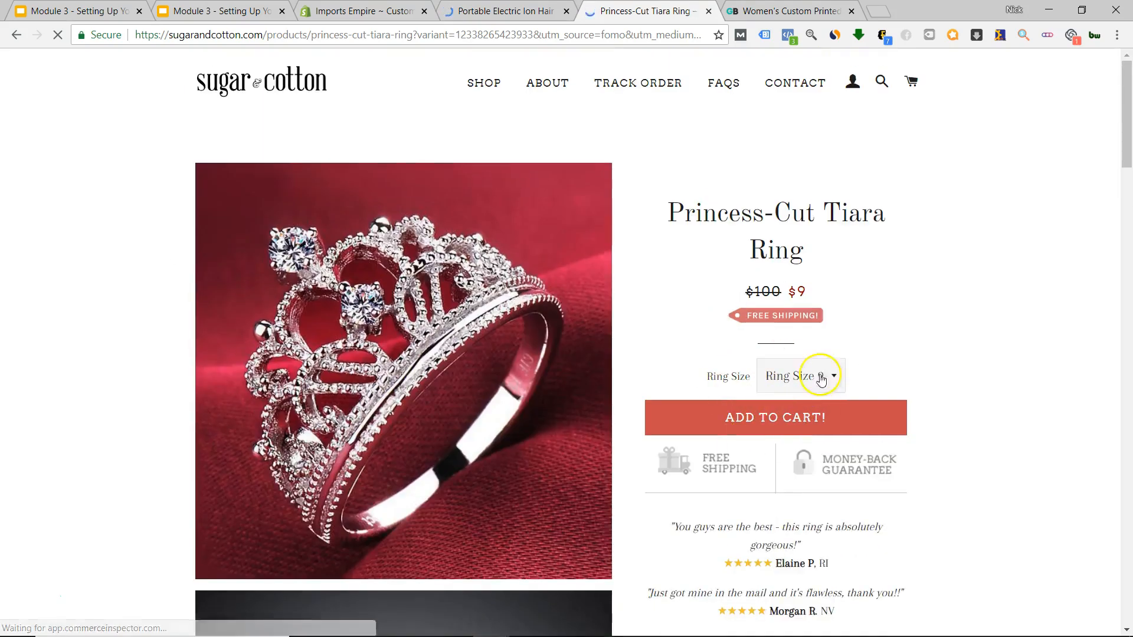
{"action": "left_click", "coordinate": [782, 12]}
Find the Faux Pantyhose & Short Leggings product on GearBunch's homepage and open it.
{"action": "scroll", "coordinate": [677, 468], "scroll_direction": "up", "scroll_amount": 15}
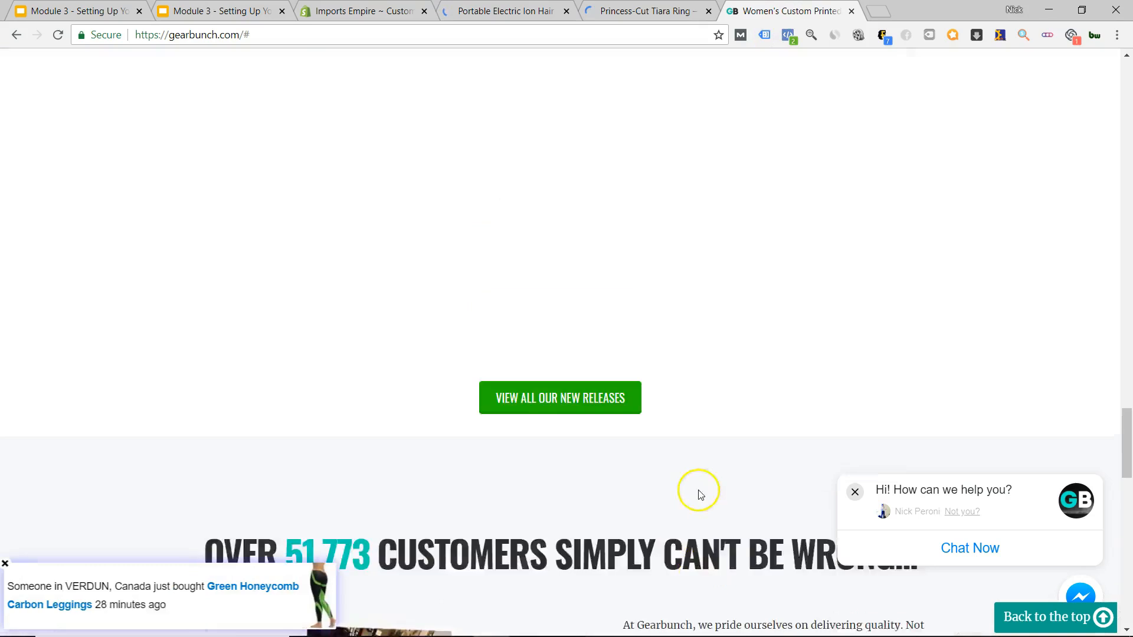
{"action": "scroll", "coordinate": [561, 433], "scroll_direction": "up", "scroll_amount": 15}
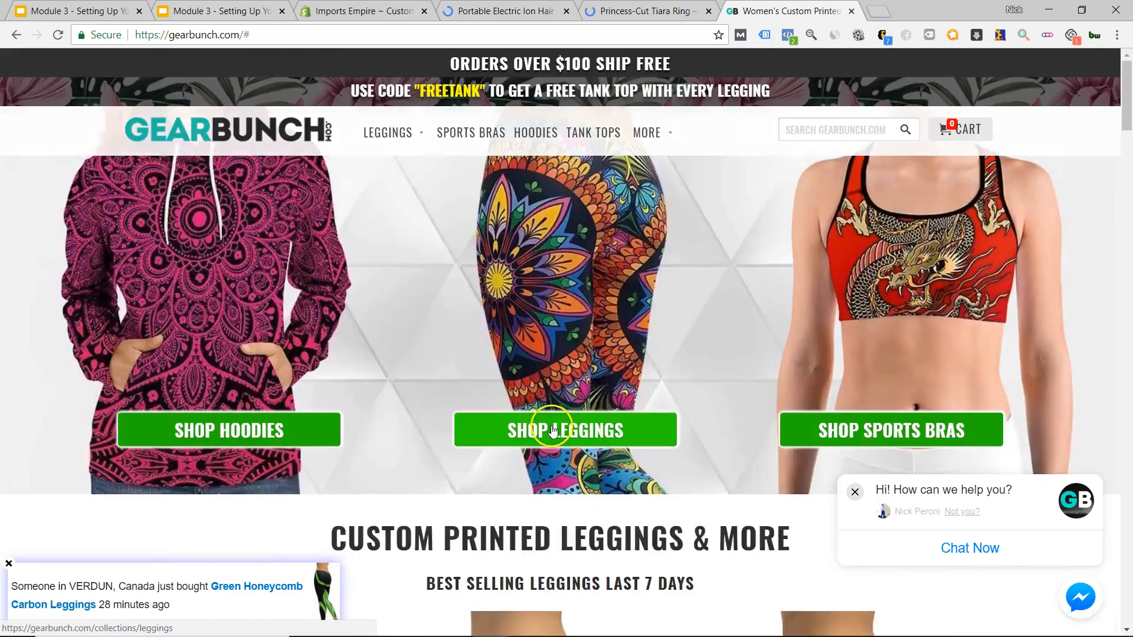
{"action": "scroll", "coordinate": [552, 433], "scroll_direction": "down", "scroll_amount": 4}
{"action": "scroll", "coordinate": [552, 432], "scroll_direction": "down", "scroll_amount": 5}
{"action": "left_click", "coordinate": [522, 360]}
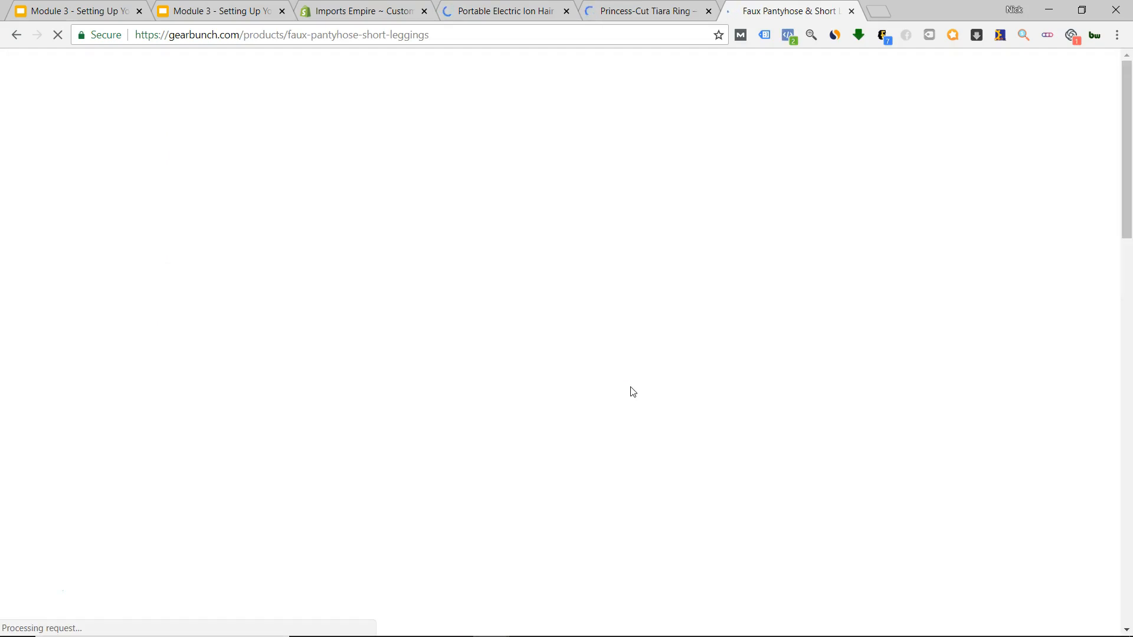
Review the US $87.99 Faux Pantyhose & Short Leggings page with sizes XS to XL.
{"action": "left_click", "coordinate": [861, 363]}
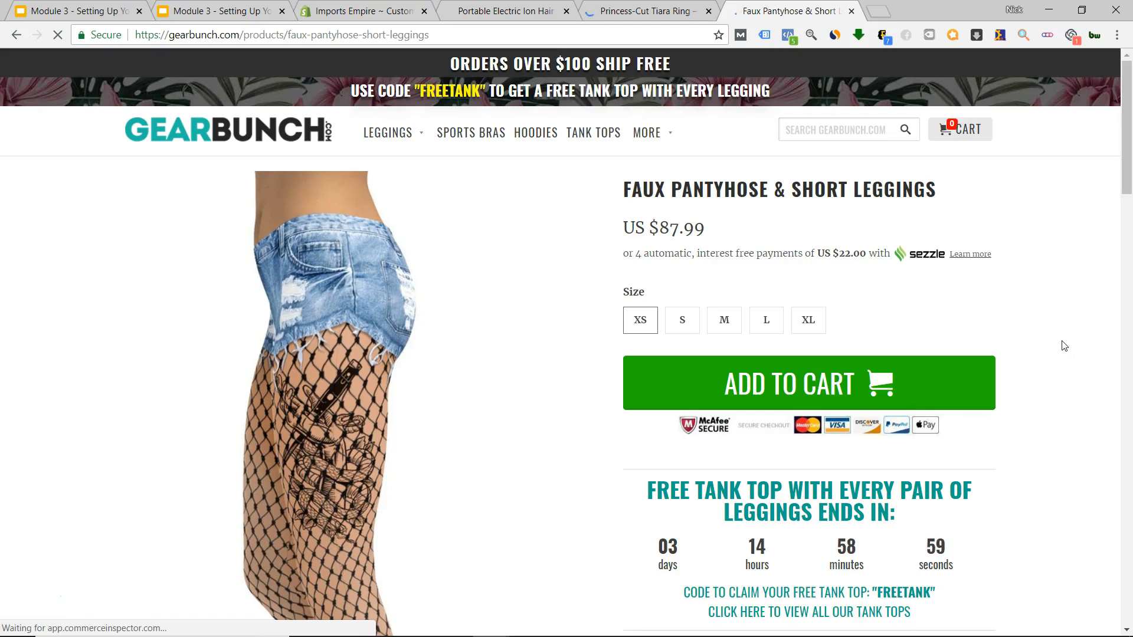
{"action": "scroll", "coordinate": [1077, 357], "scroll_direction": "down", "scroll_amount": 2}
{"action": "scroll", "coordinate": [1075, 354], "scroll_direction": "up", "scroll_amount": 3}
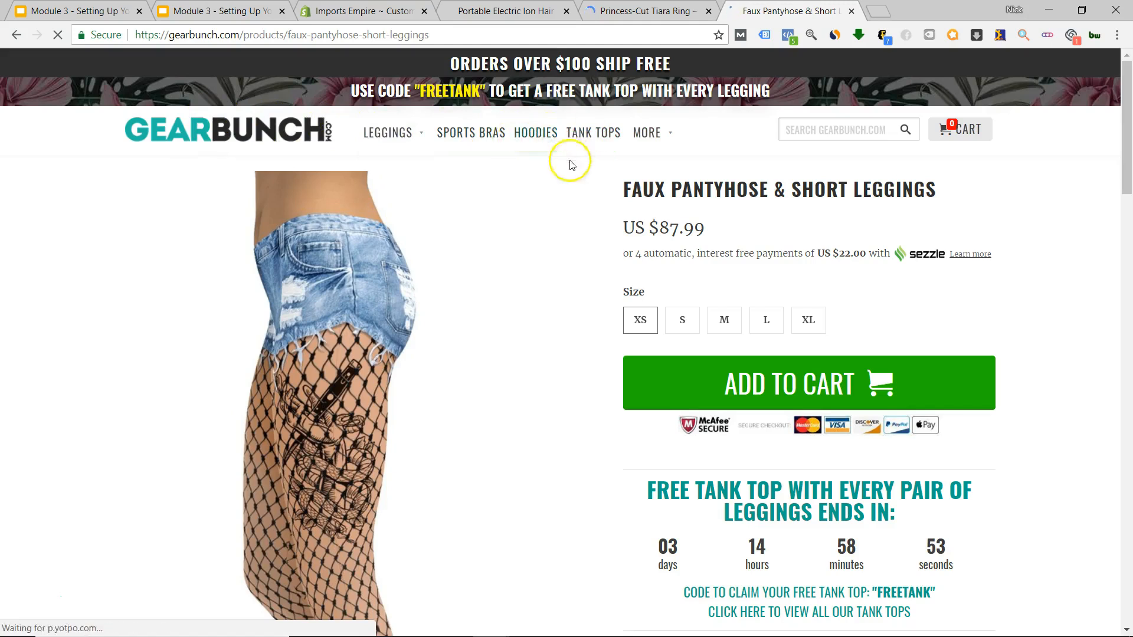
{"action": "scroll", "coordinate": [620, 271], "scroll_direction": "down", "scroll_amount": 8}
{"action": "scroll", "coordinate": [621, 272], "scroll_direction": "down", "scroll_amount": 15}
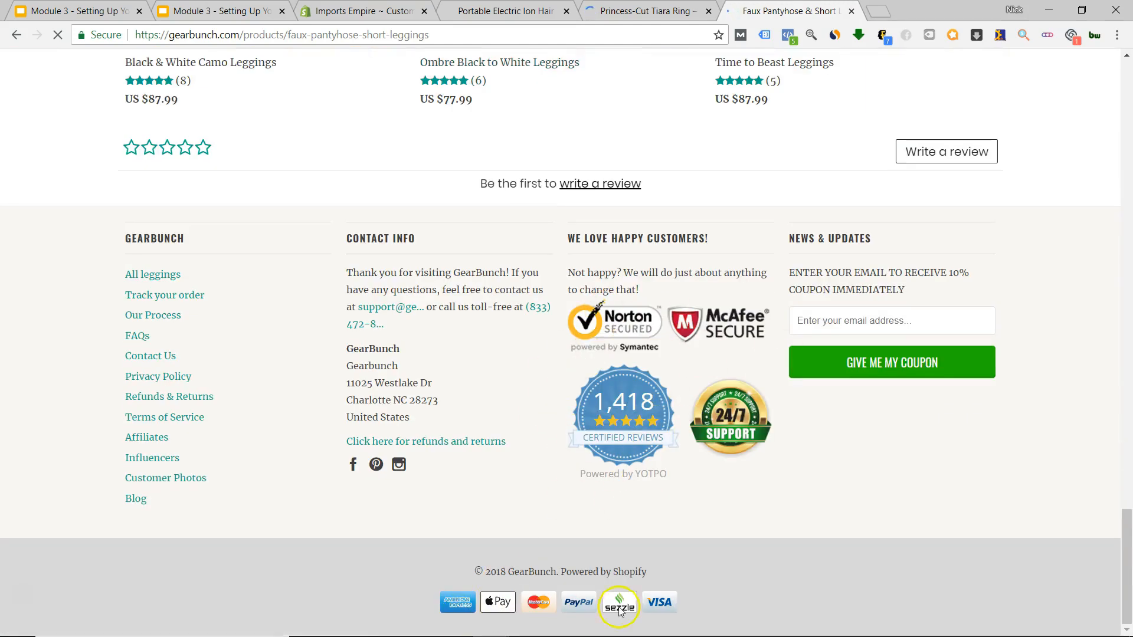
{"action": "scroll", "coordinate": [652, 393], "scroll_direction": "up", "scroll_amount": 20}
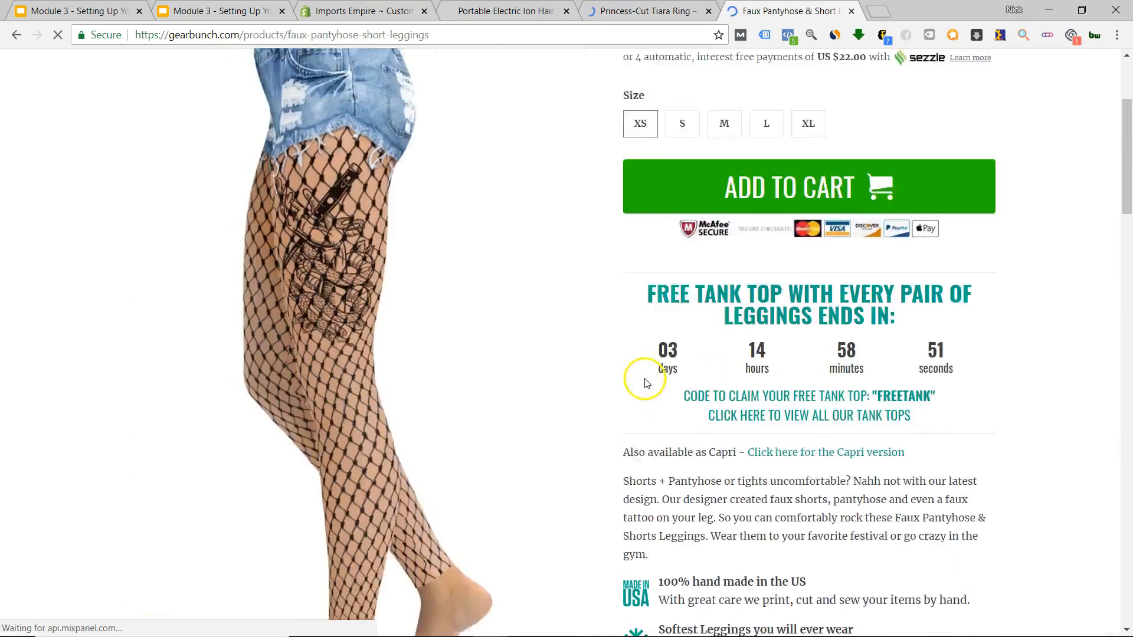
{"action": "scroll", "coordinate": [645, 382], "scroll_direction": "down", "scroll_amount": 7}
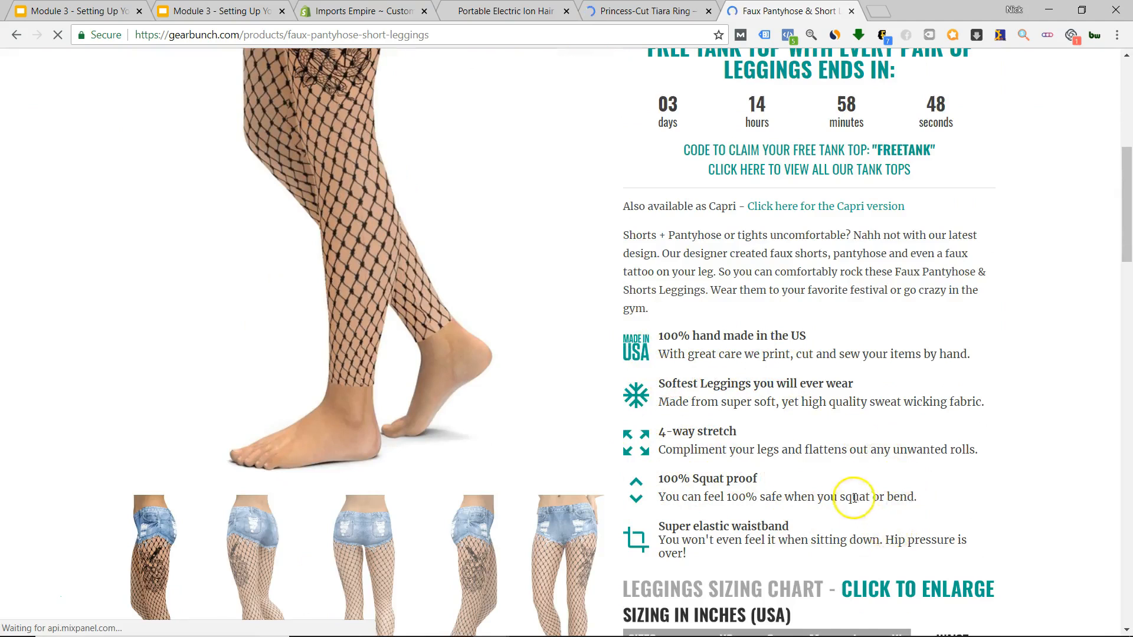
{"action": "scroll", "coordinate": [854, 498], "scroll_direction": "down", "scroll_amount": 7}
{"action": "scroll", "coordinate": [855, 473], "scroll_direction": "up", "scroll_amount": 14}
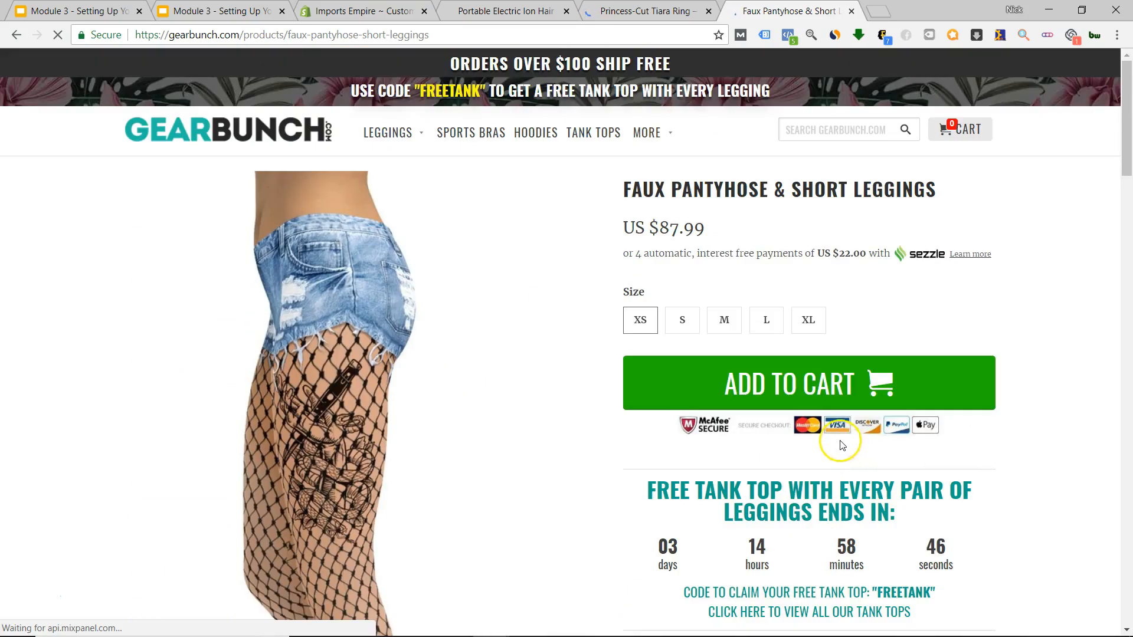
{"action": "scroll", "coordinate": [809, 455], "scroll_direction": "down", "scroll_amount": 1}
{"action": "scroll", "coordinate": [814, 452], "scroll_direction": "up", "scroll_amount": 1}
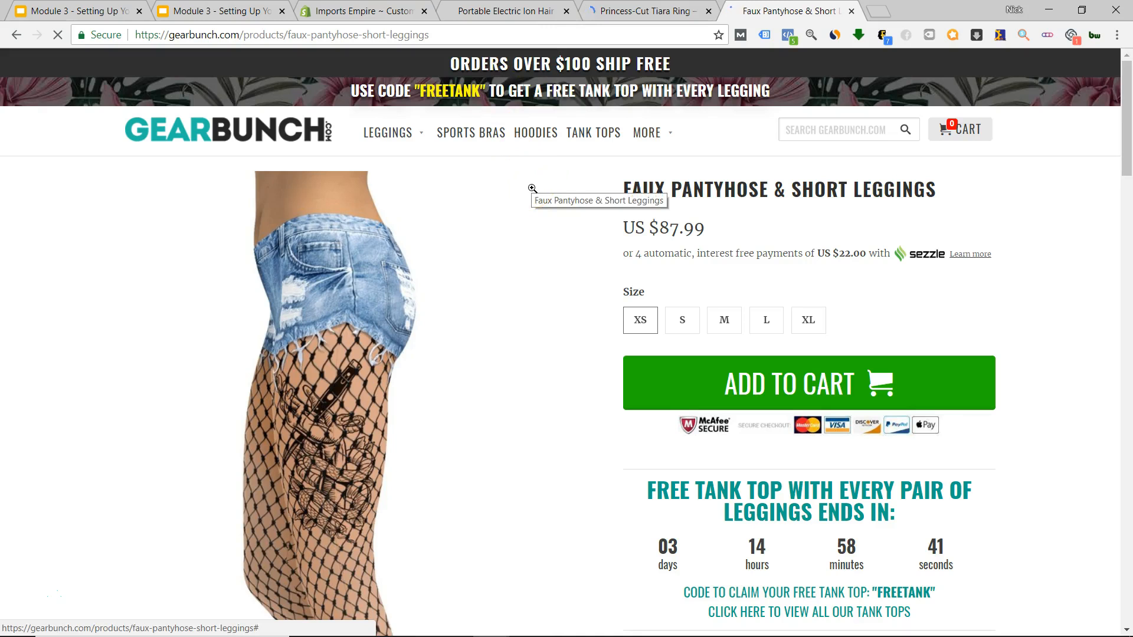
Compare the Tiara Ring, Ion Hair Brush and Faux Pantyhose product tabs.
{"action": "mouse_move", "coordinate": [649, 132]}
{"action": "key", "text": "ctrl+shift+Tab"}
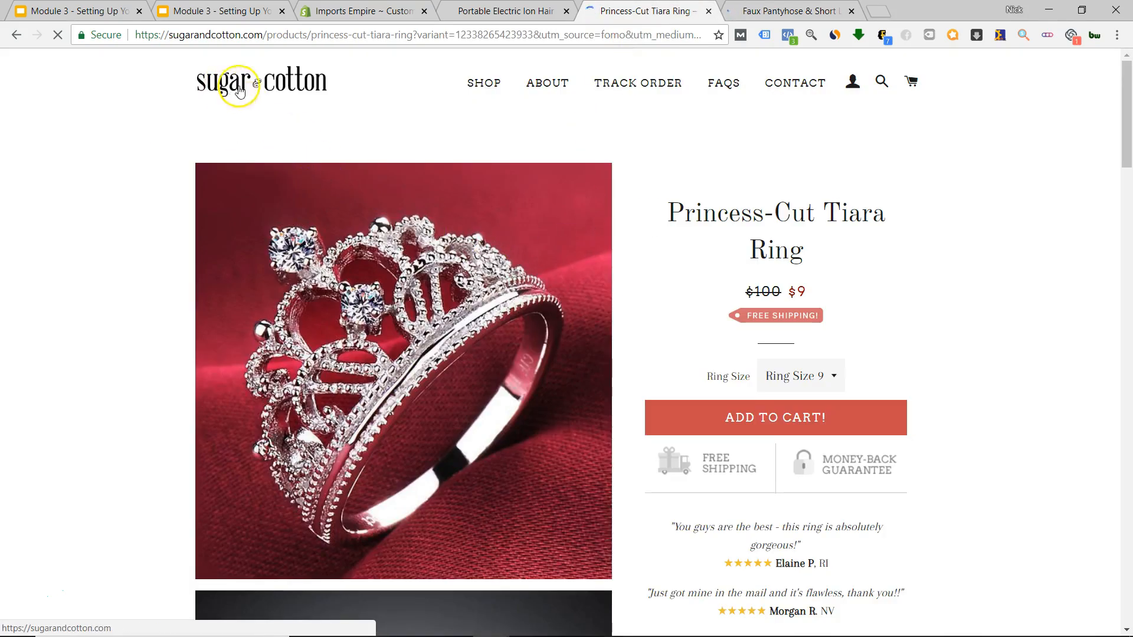
{"action": "key", "text": "ctrl+shift+Tab"}
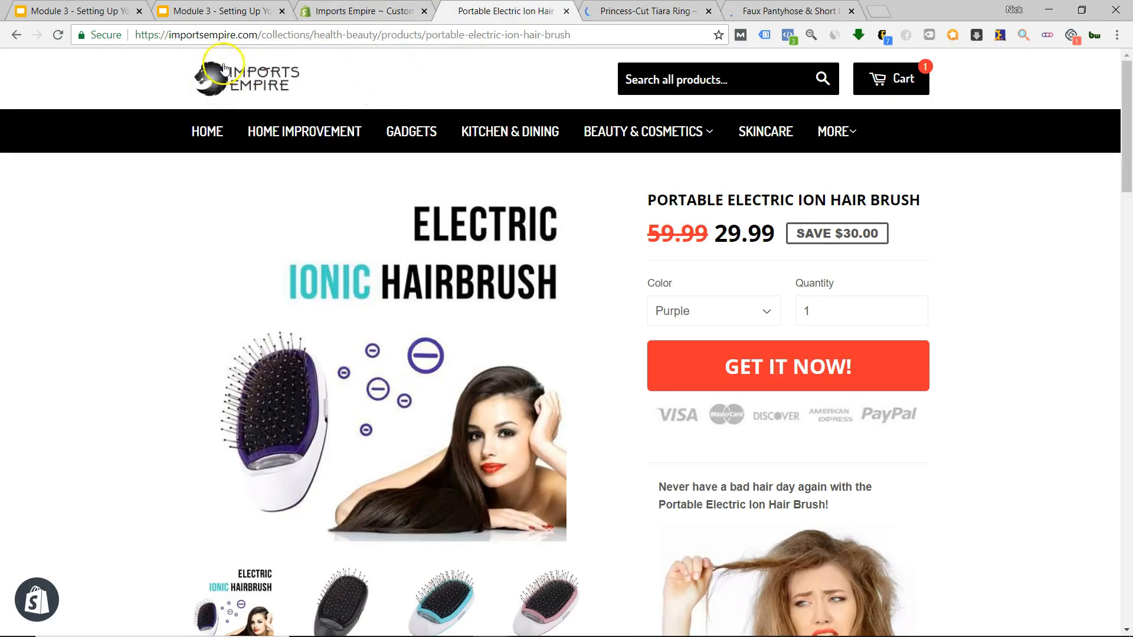
{"action": "key", "text": "ctrl+Tab"}
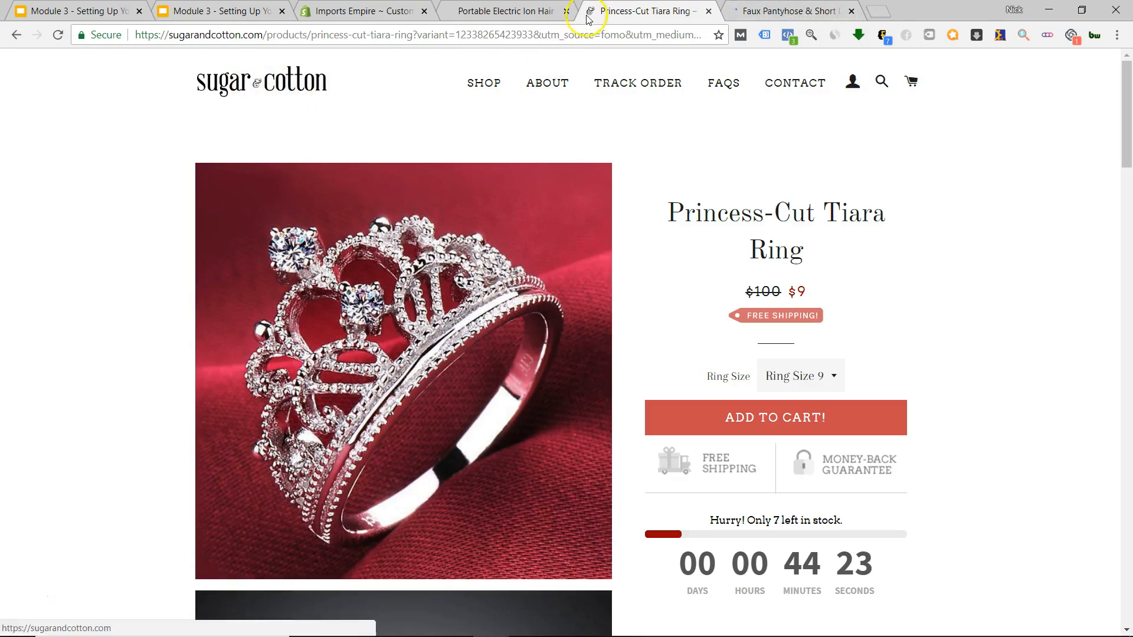
{"action": "key", "text": "ctrl+Tab"}
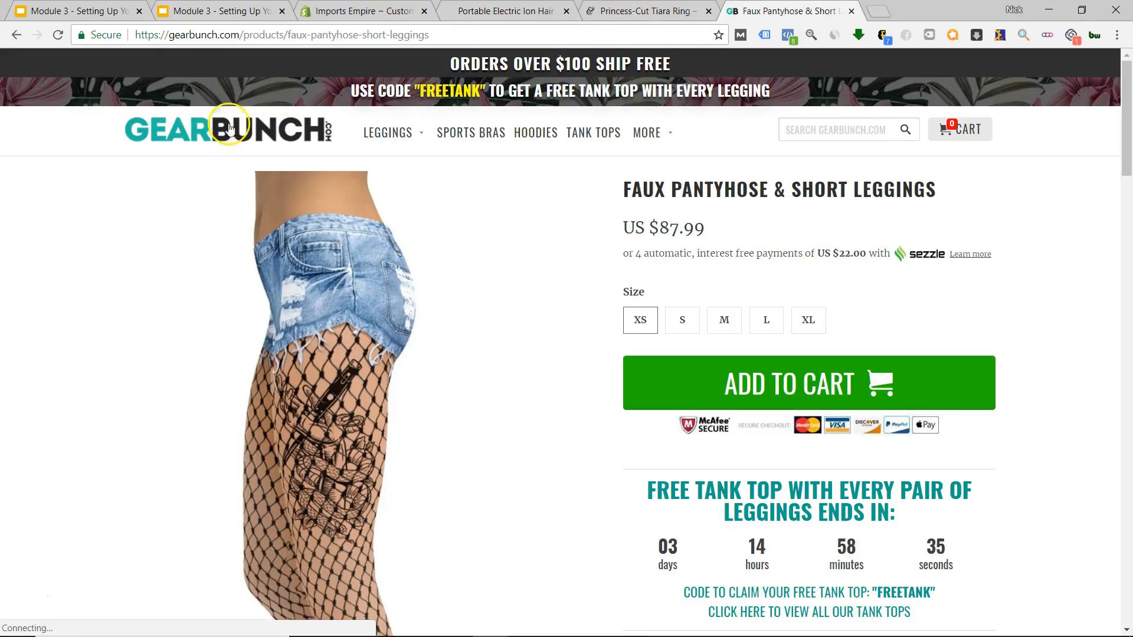
{"action": "key", "text": "ctrl+shift+Tab"}
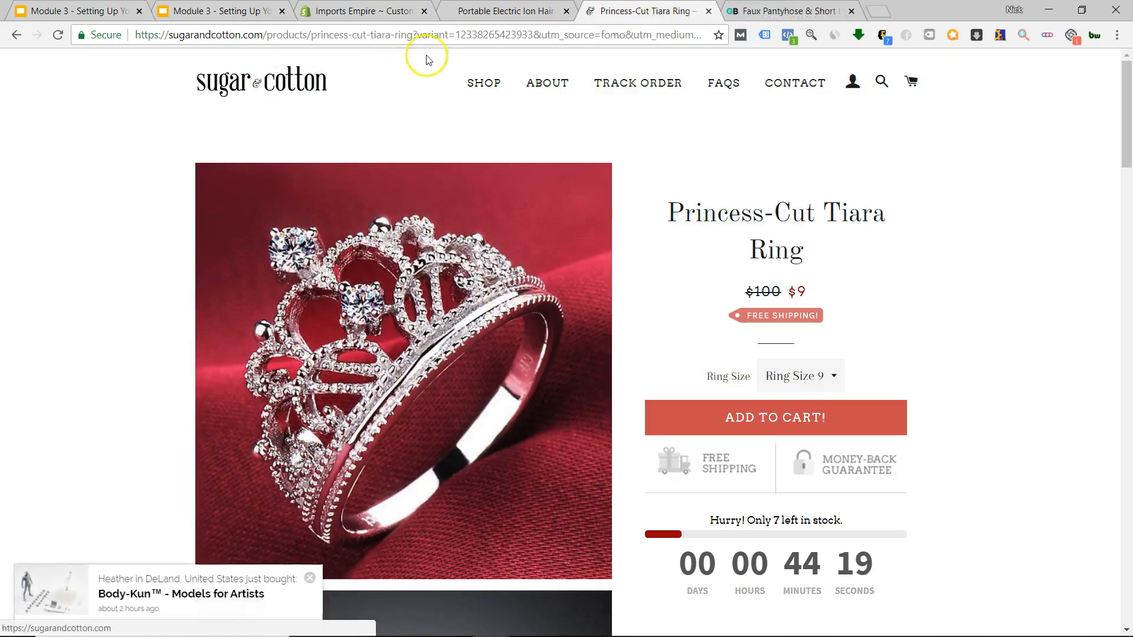
Check the product tabs once more, then return to the Imports Empire theme editor tab.
{"action": "left_click", "coordinate": [528, 11]}
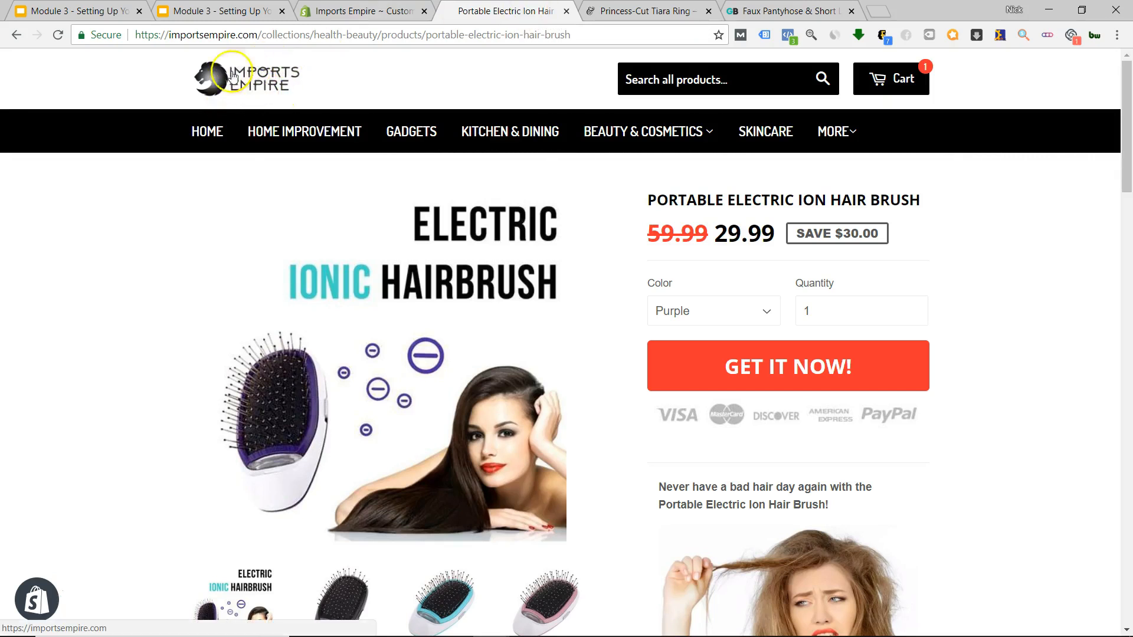
{"action": "key", "text": "ctrl+Tab"}
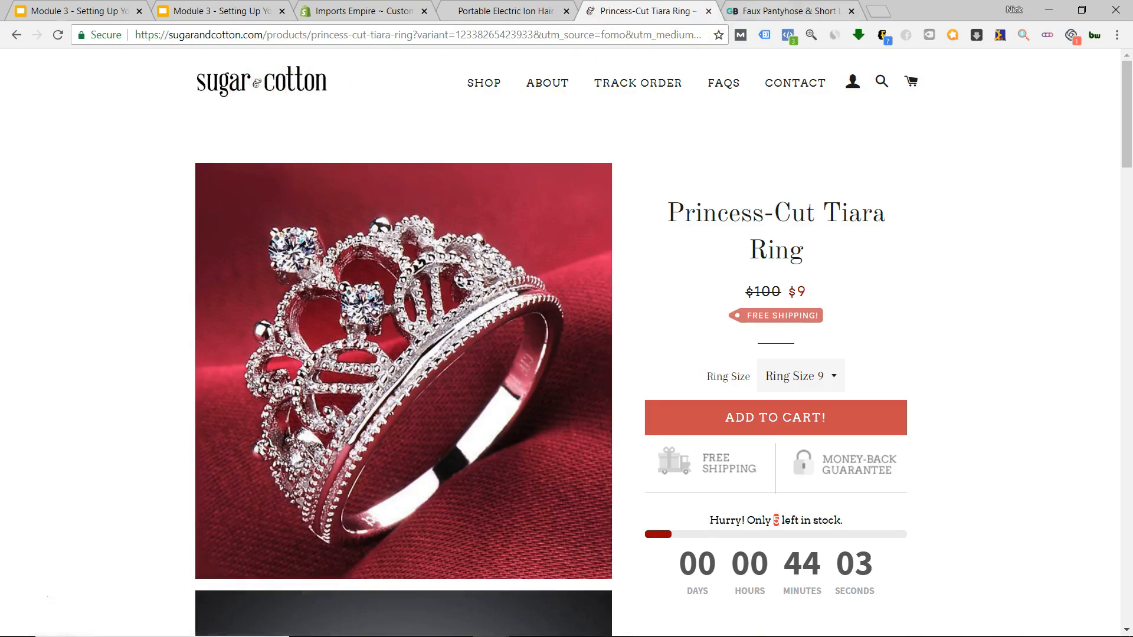
{"action": "key", "text": "ctrl+Tab"}
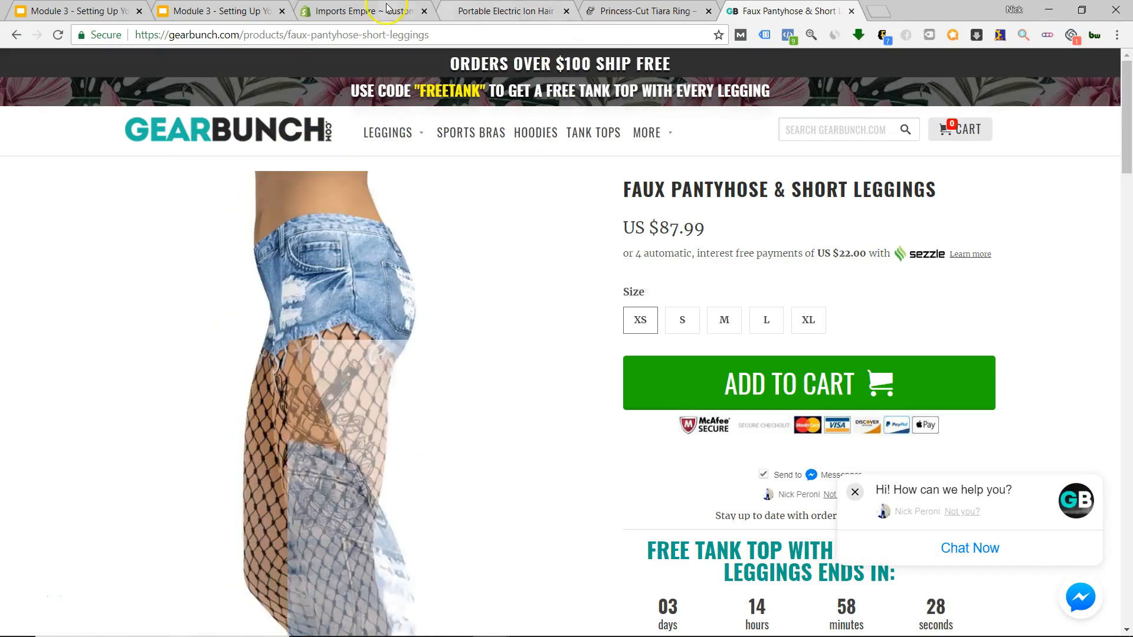
{"action": "left_click", "coordinate": [388, 8]}
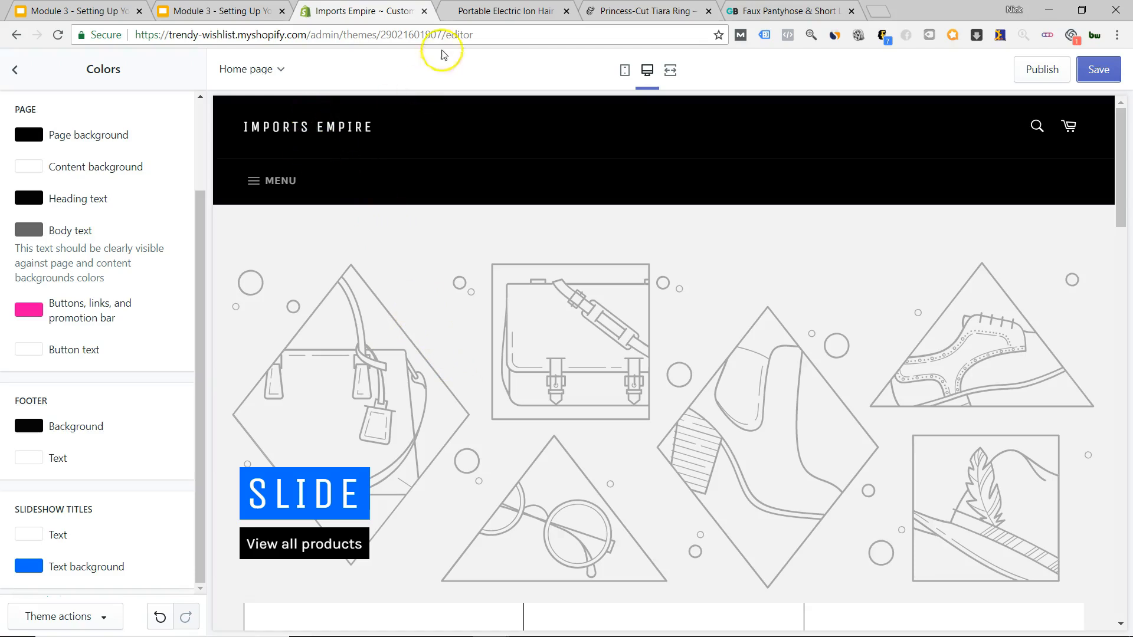
{"action": "left_click", "coordinate": [468, 11]}
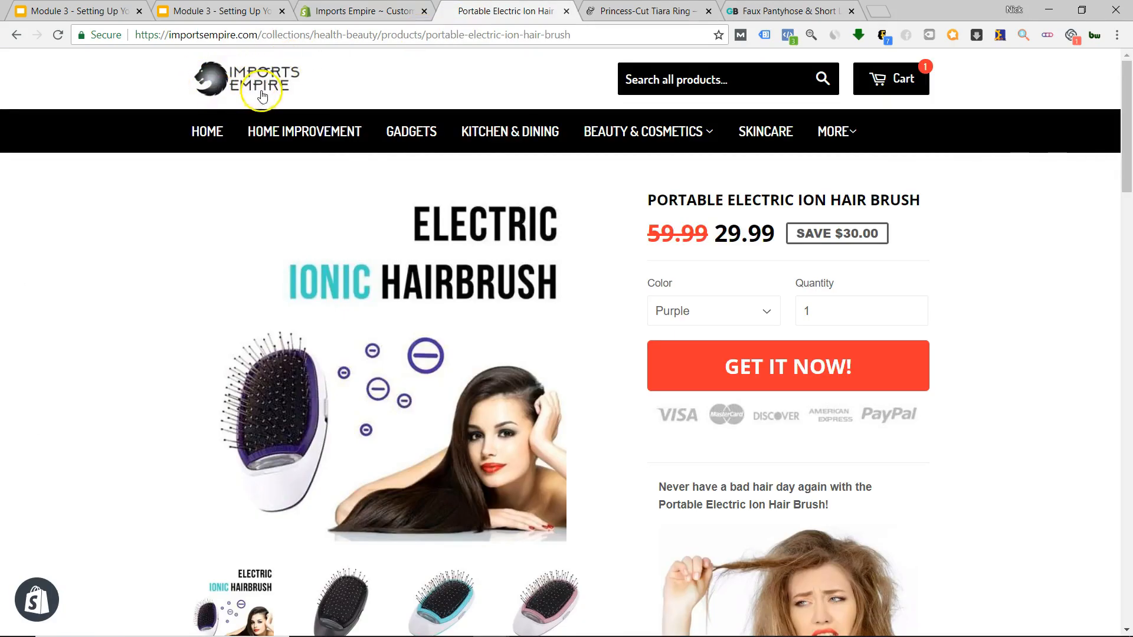
{"action": "left_click", "coordinate": [344, 12]}
{"action": "left_click", "coordinate": [631, 10]}
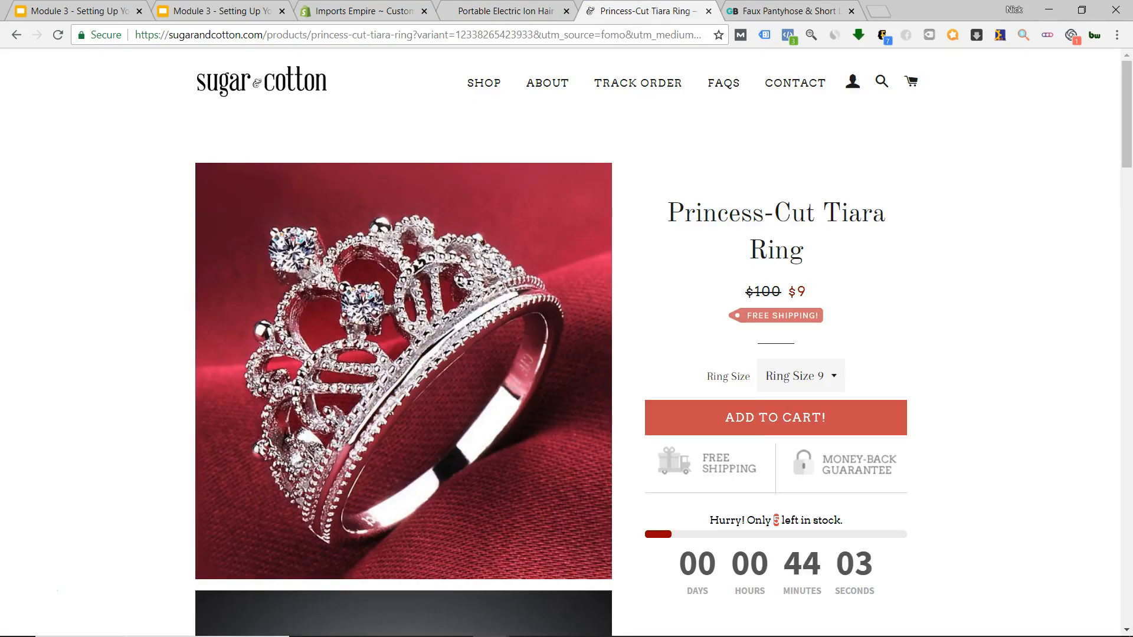
{"action": "left_click", "coordinate": [790, 11]}
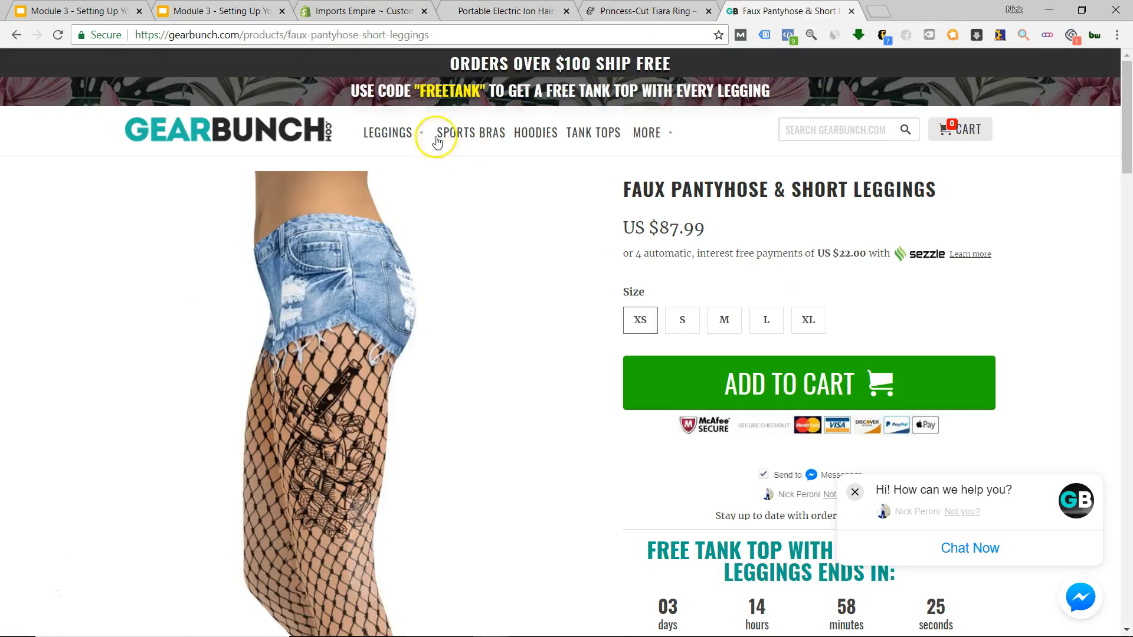
{"action": "left_click", "coordinate": [490, 12]}
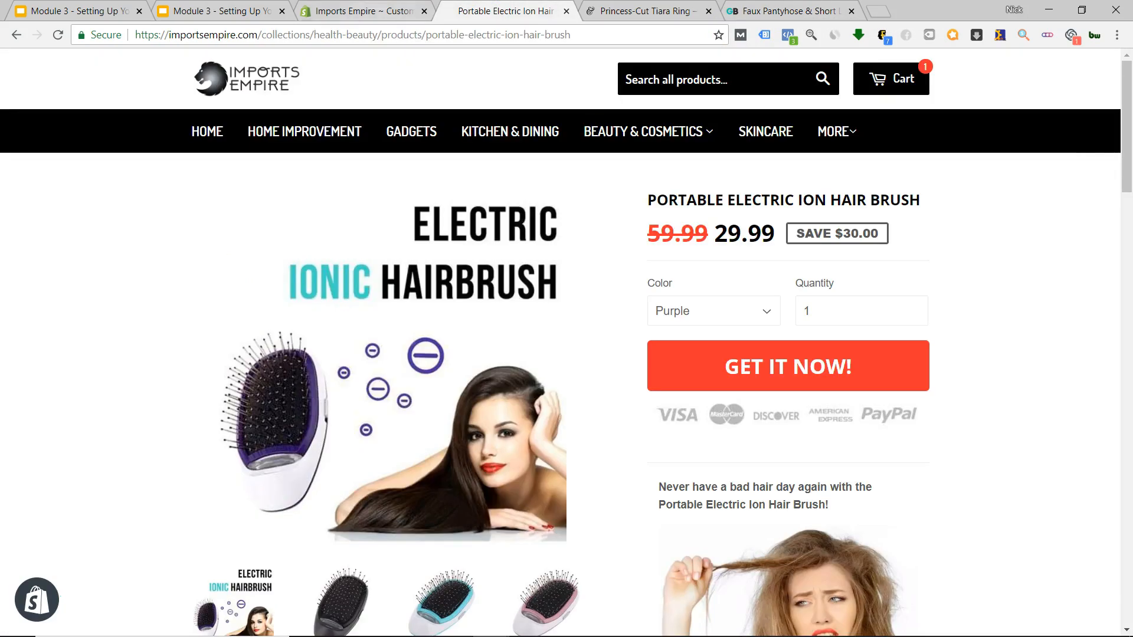
{"action": "left_click", "coordinate": [373, 8]}
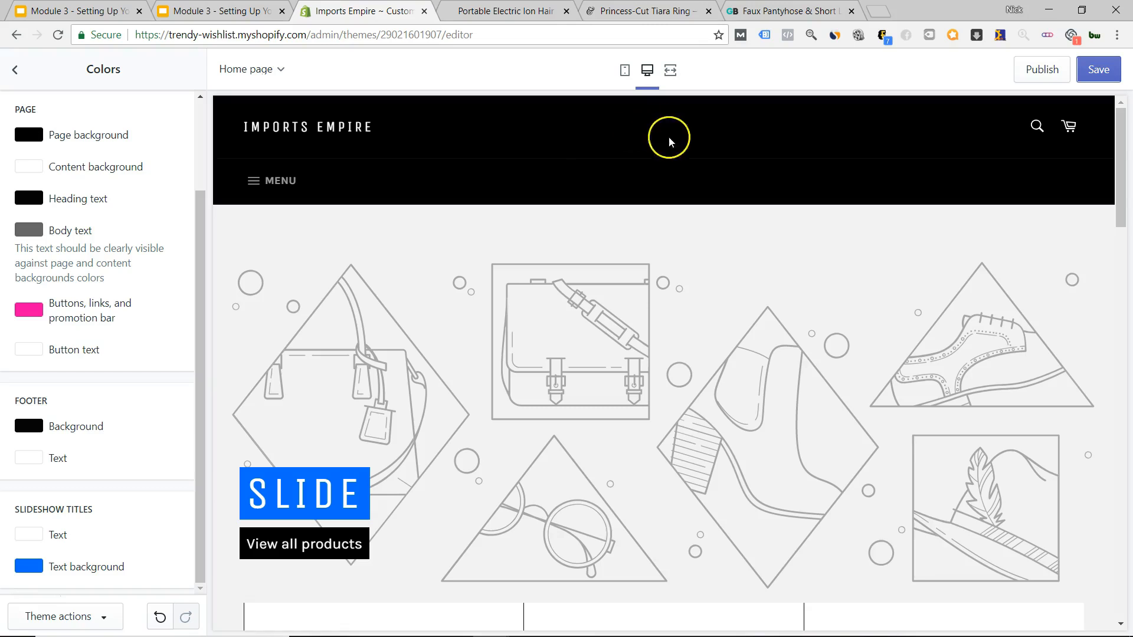
{"action": "scroll", "coordinate": [667, 140], "scroll_direction": "down", "scroll_amount": 10}
{"action": "scroll", "coordinate": [654, 364], "scroll_direction": "down", "scroll_amount": 8}
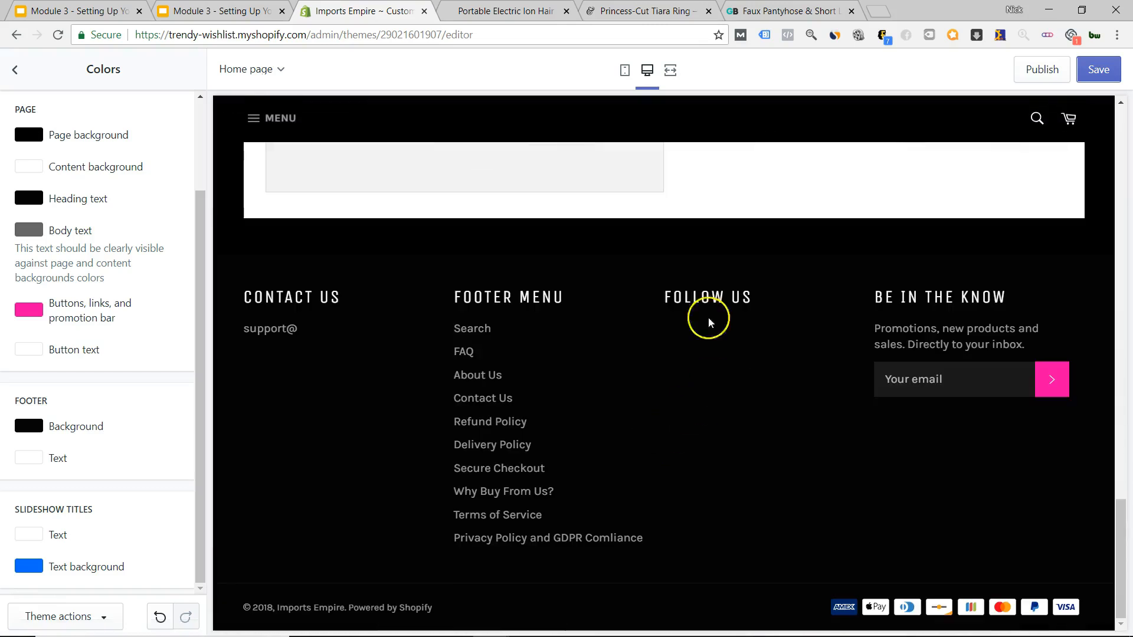
{"action": "left_click", "coordinate": [649, 11]}
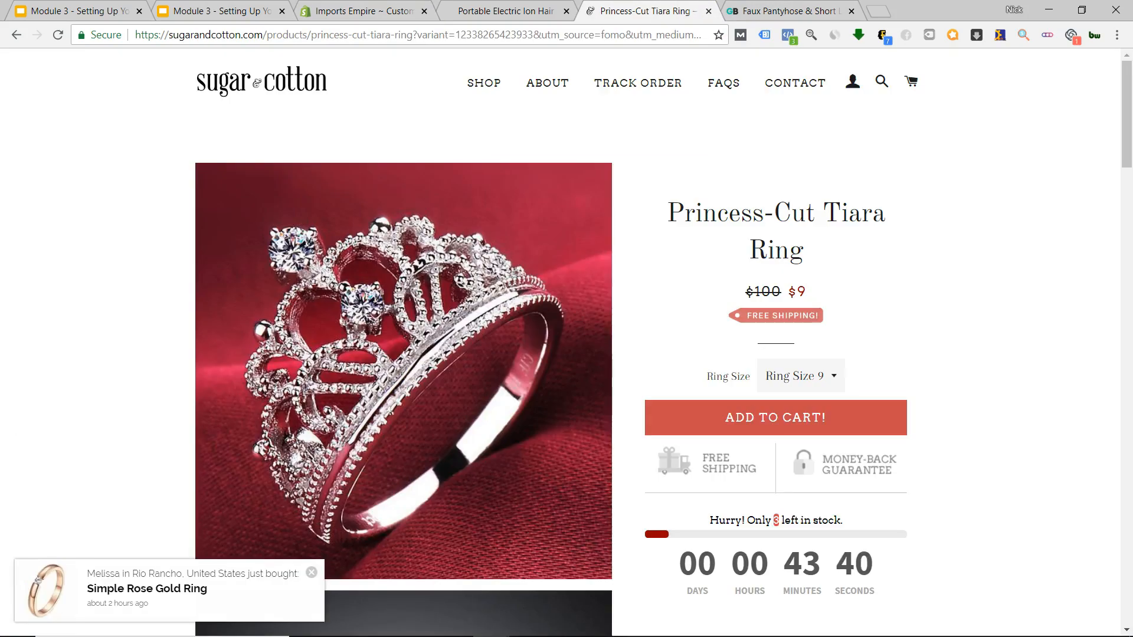
{"action": "scroll", "coordinate": [638, 278], "scroll_direction": "down", "scroll_amount": 20}
{"action": "scroll", "coordinate": [633, 444], "scroll_direction": "down", "scroll_amount": 15}
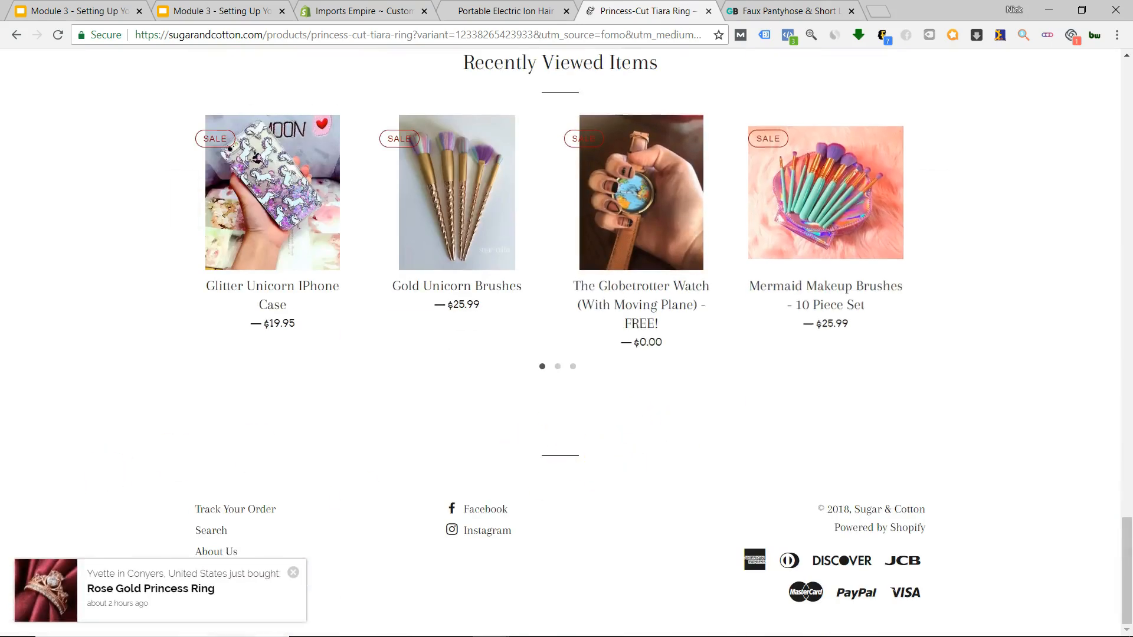
{"action": "left_click", "coordinate": [787, 11]}
{"action": "scroll", "coordinate": [608, 425], "scroll_direction": "down", "scroll_amount": 15}
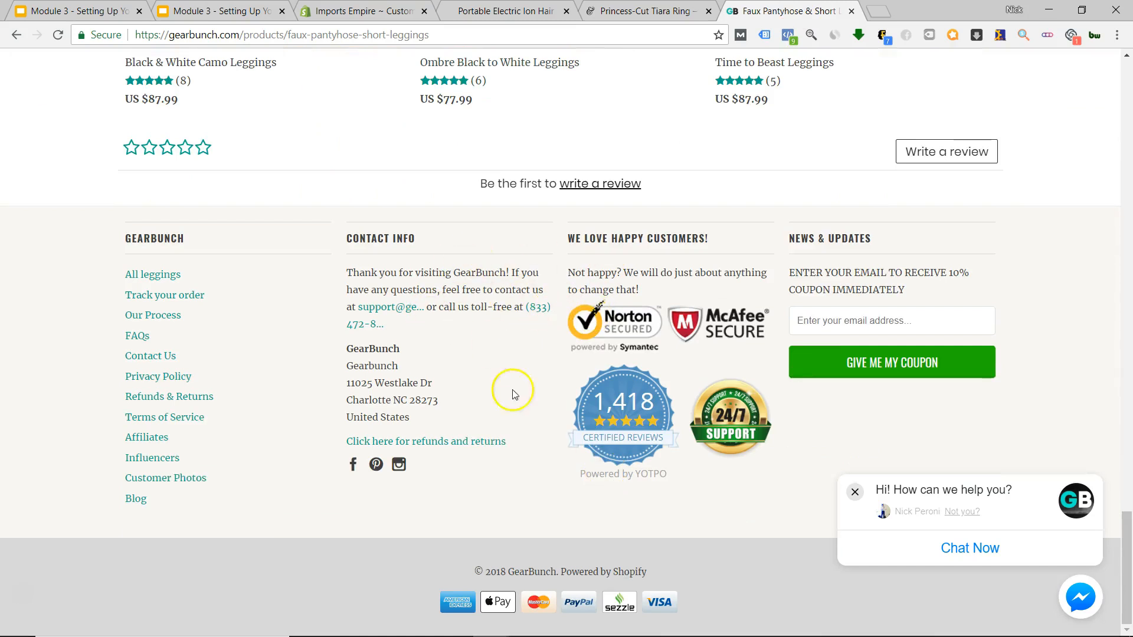
{"action": "scroll", "coordinate": [554, 327], "scroll_direction": "up", "scroll_amount": 18}
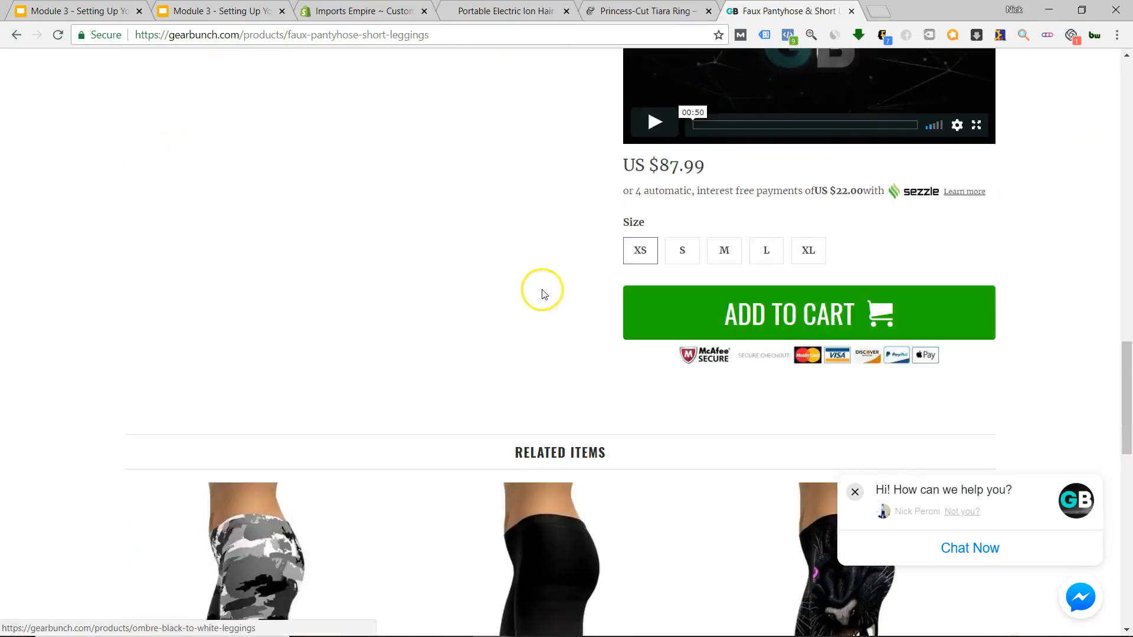
{"action": "left_click", "coordinate": [505, 10]}
{"action": "scroll", "coordinate": [526, 342], "scroll_direction": "down", "scroll_amount": 15}
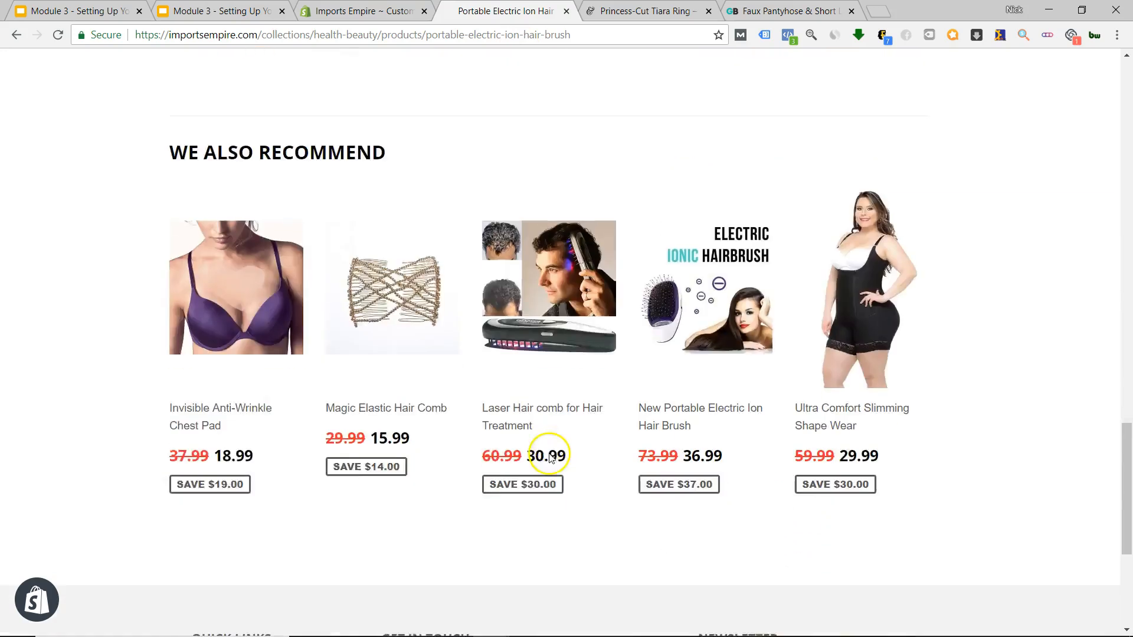
{"action": "scroll", "coordinate": [597, 456], "scroll_direction": "up", "scroll_amount": 15}
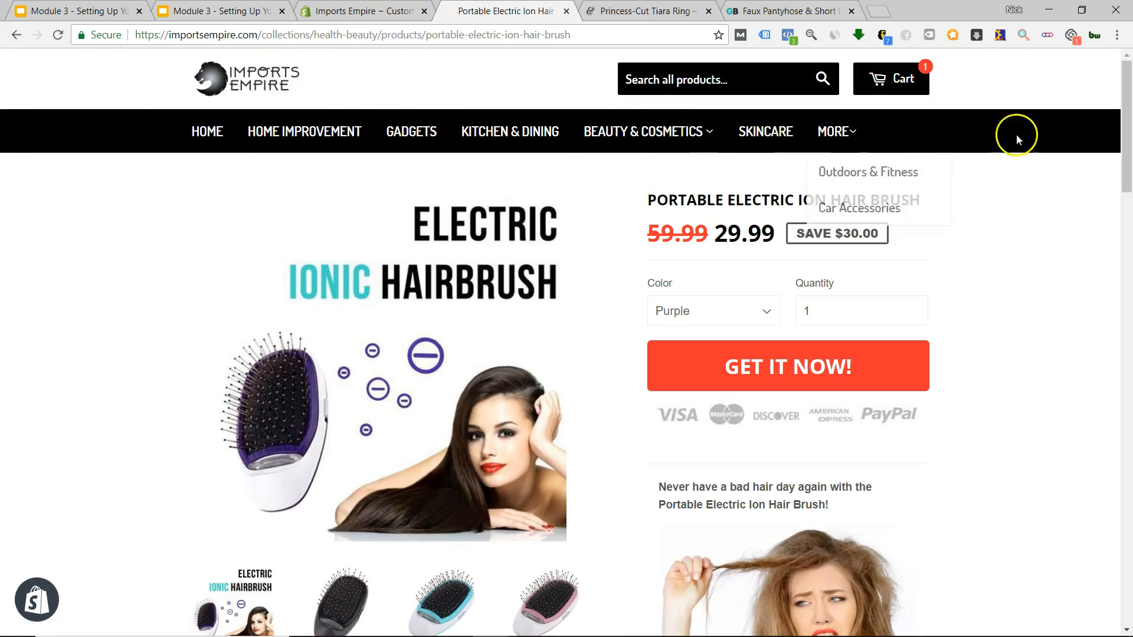
{"action": "mouse_move", "coordinate": [645, 177]}
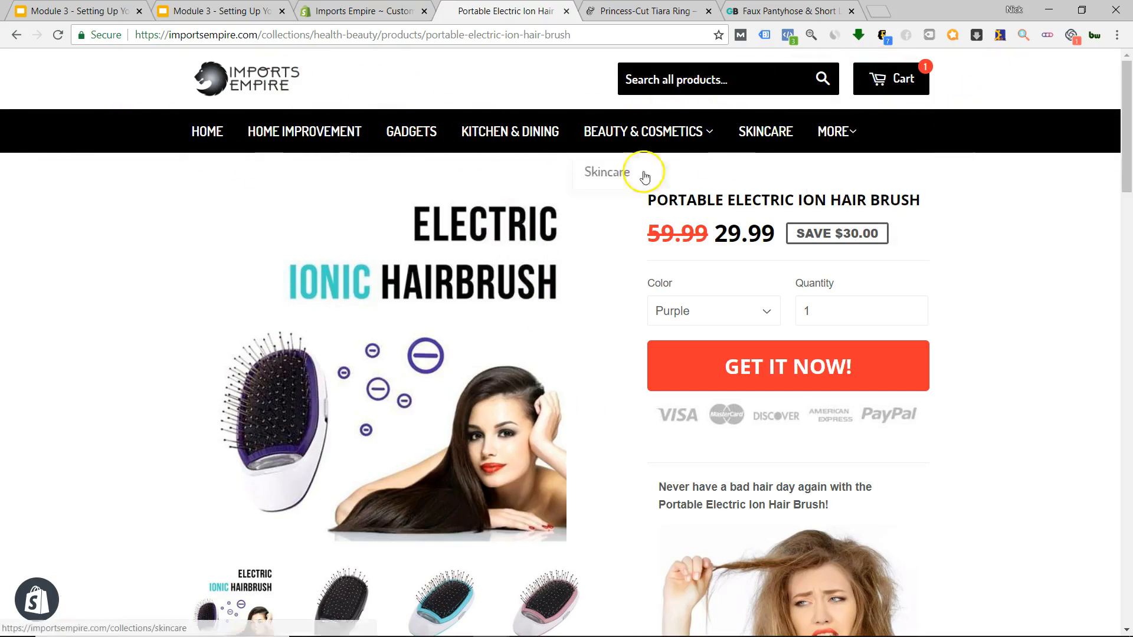
{"action": "scroll", "coordinate": [617, 321], "scroll_direction": "down", "scroll_amount": 6}
{"action": "scroll", "coordinate": [615, 324], "scroll_direction": "up", "scroll_amount": 6}
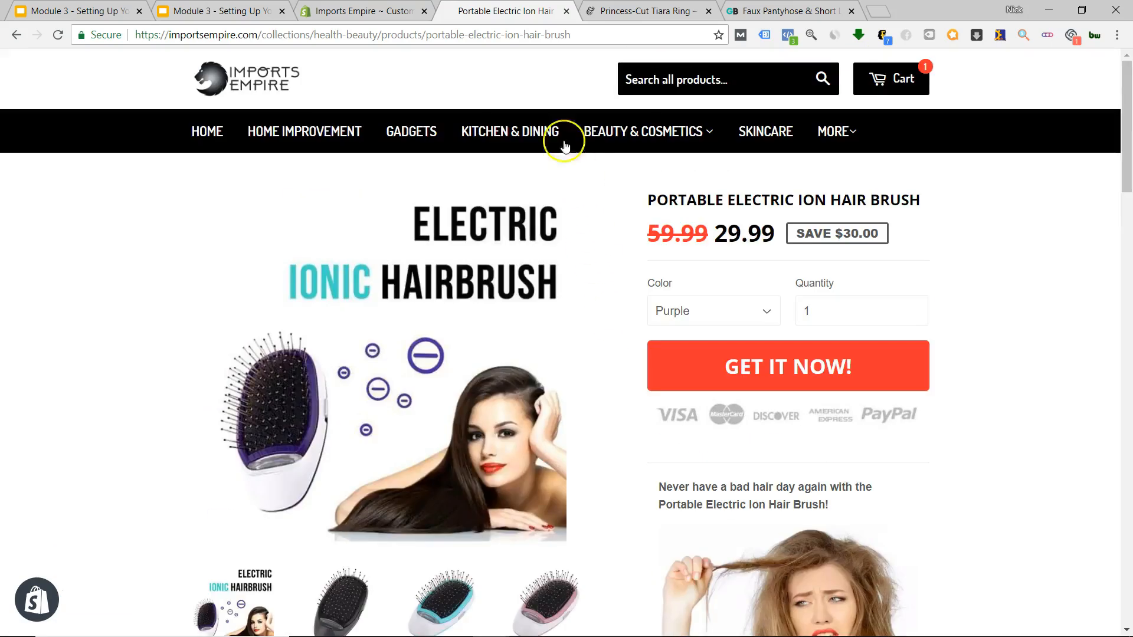
{"action": "left_click", "coordinate": [629, 17]}
{"action": "scroll", "coordinate": [607, 274], "scroll_direction": "up", "scroll_amount": 20}
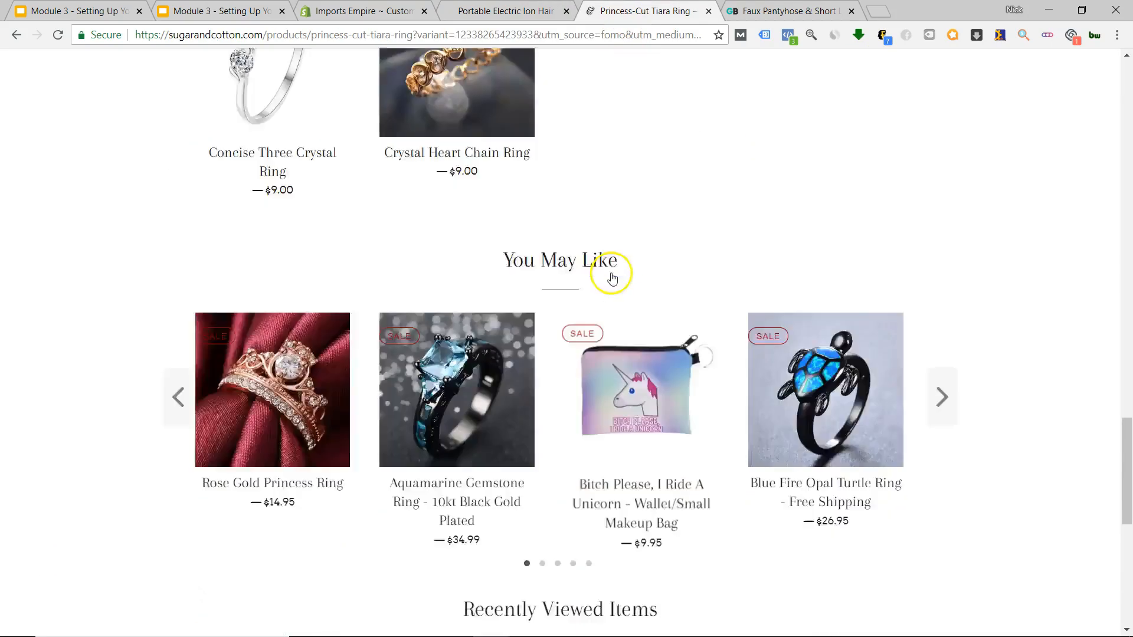
{"action": "scroll", "coordinate": [608, 275], "scroll_direction": "up", "scroll_amount": 1}
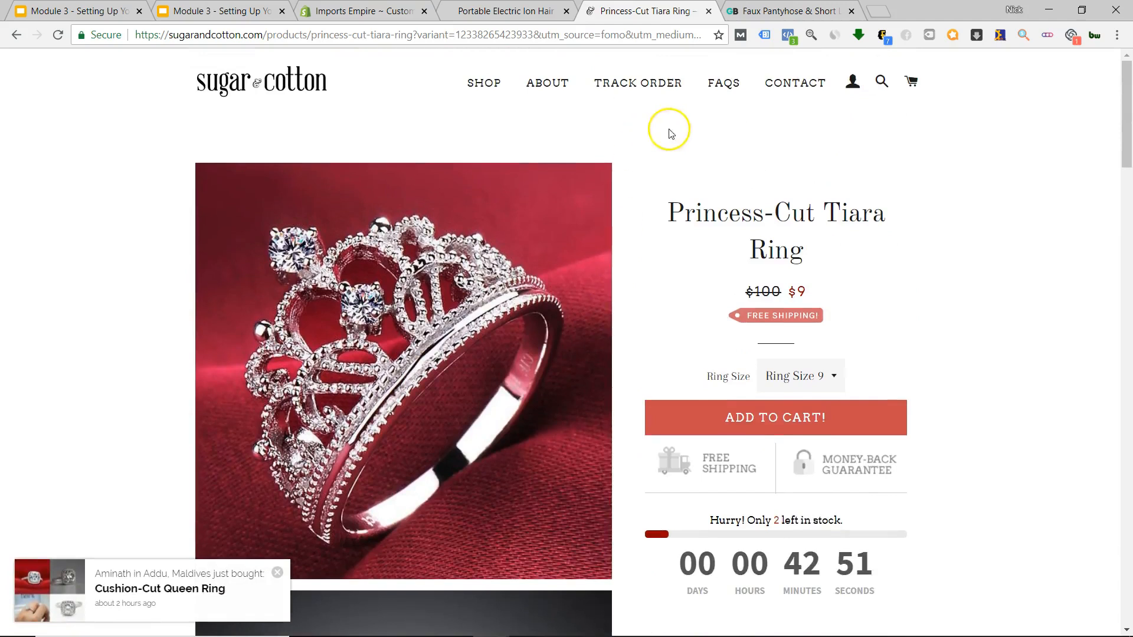
{"action": "scroll", "coordinate": [661, 177], "scroll_direction": "down", "scroll_amount": 20}
{"action": "scroll", "coordinate": [649, 277], "scroll_direction": "down", "scroll_amount": 10}
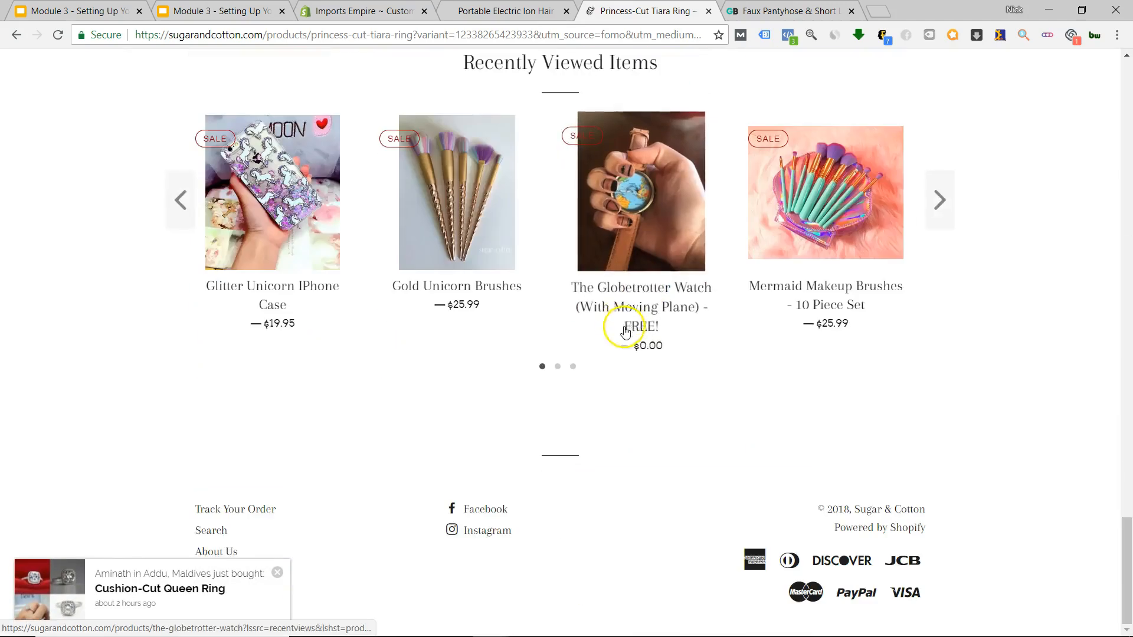
{"action": "scroll", "coordinate": [617, 348], "scroll_direction": "up", "scroll_amount": 16}
{"action": "scroll", "coordinate": [617, 347], "scroll_direction": "up", "scroll_amount": 10}
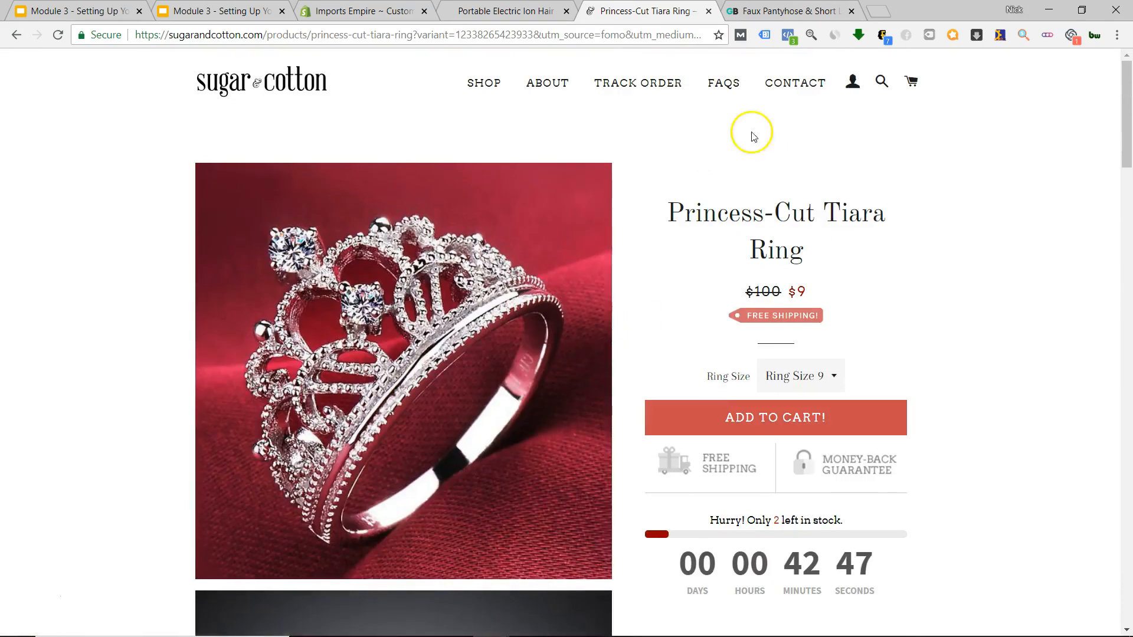
{"action": "key", "text": "ctrl+Tab"}
{"action": "scroll", "coordinate": [614, 223], "scroll_direction": "up", "scroll_amount": 10}
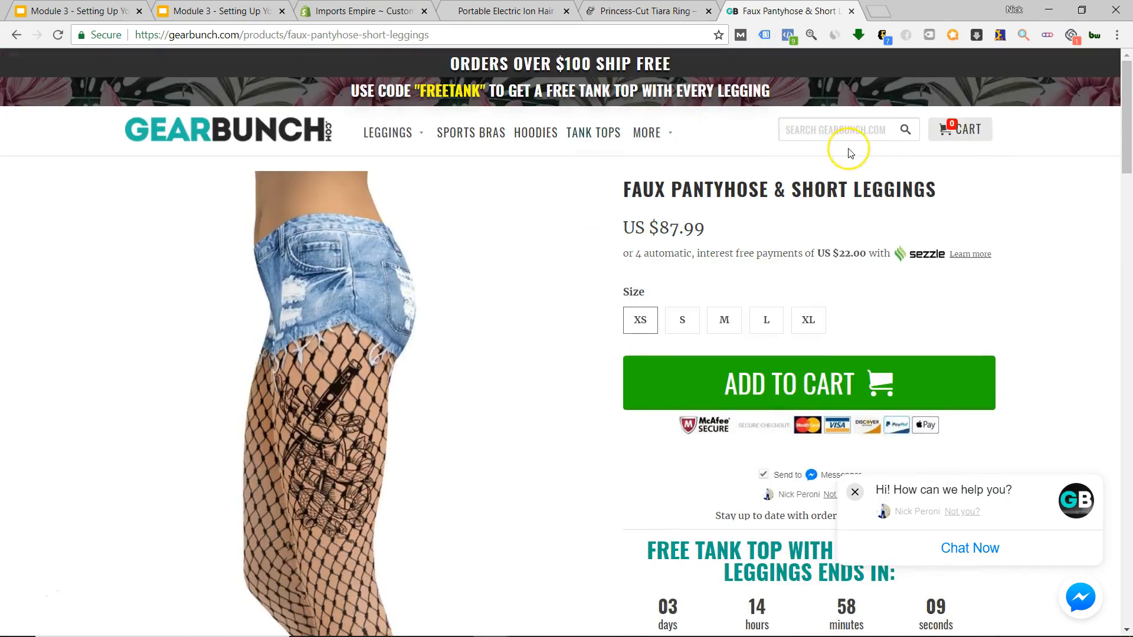
{"action": "scroll", "coordinate": [610, 210], "scroll_direction": "down", "scroll_amount": 20}
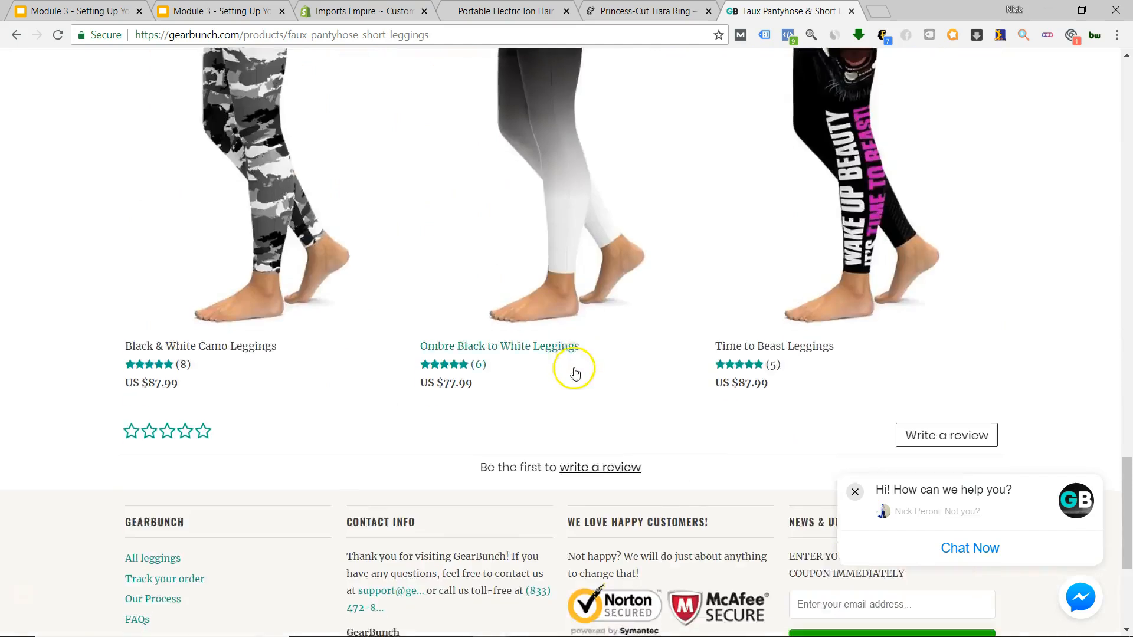
{"action": "scroll", "coordinate": [575, 373], "scroll_direction": "down", "scroll_amount": 5}
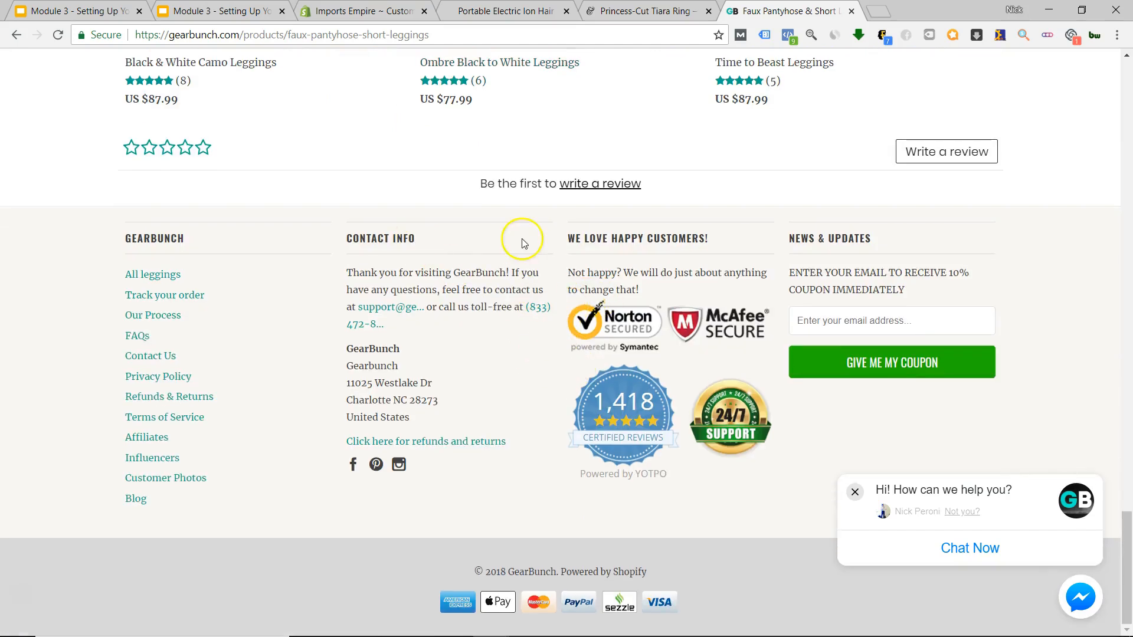
{"action": "scroll", "coordinate": [561, 285], "scroll_direction": "up", "scroll_amount": 11}
{"action": "scroll", "coordinate": [642, 308], "scroll_direction": "down", "scroll_amount": 8}
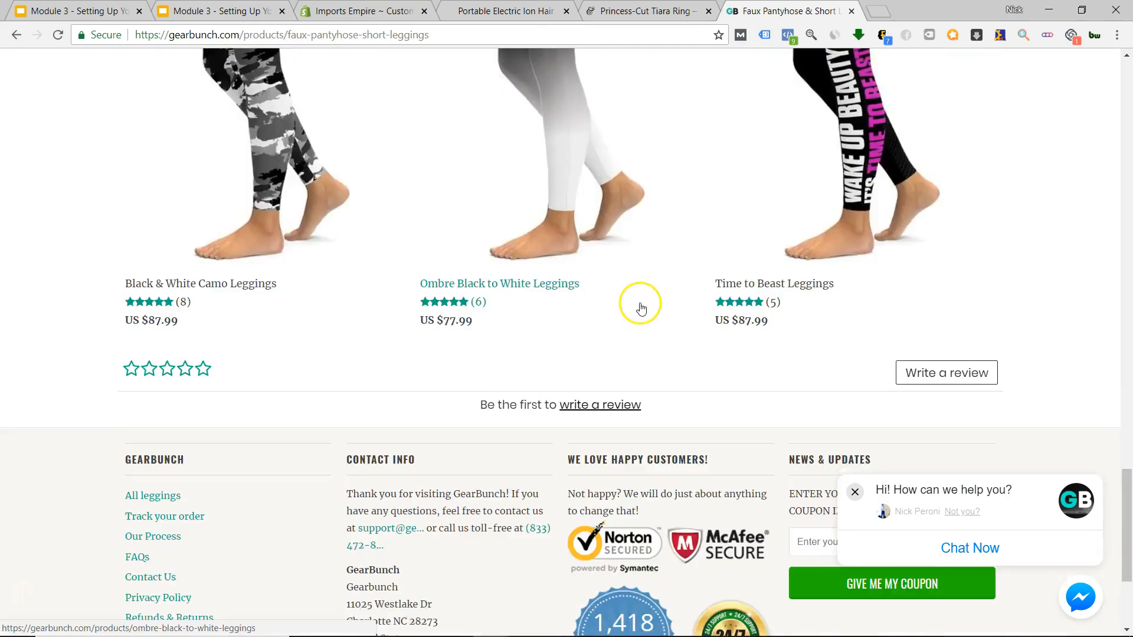
{"action": "scroll", "coordinate": [641, 308], "scroll_direction": "up", "scroll_amount": 15}
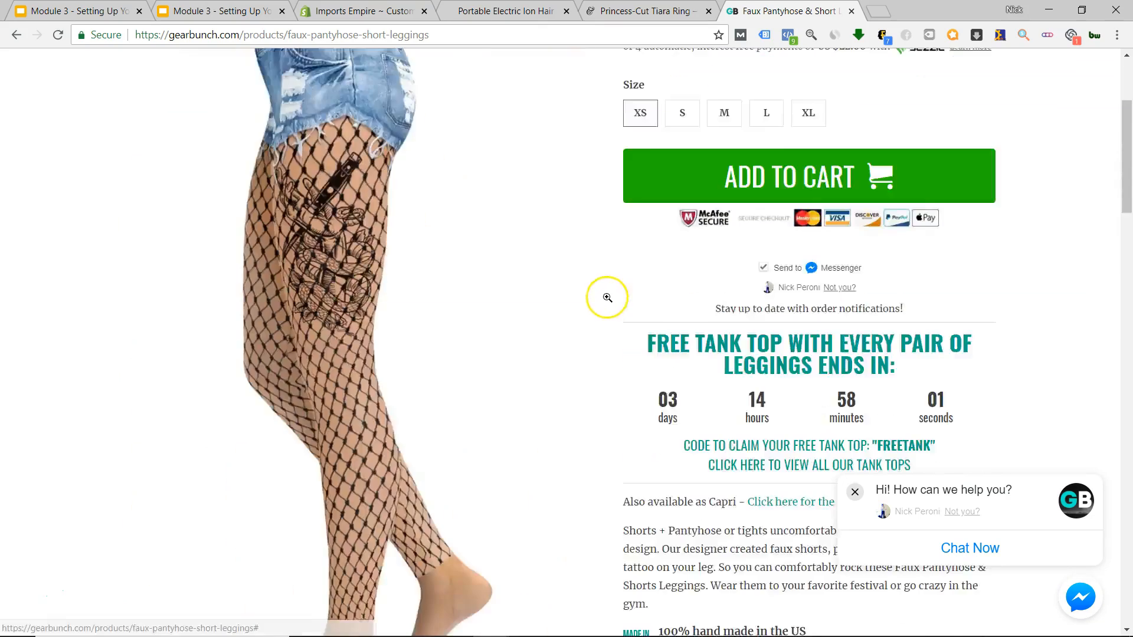
{"action": "scroll", "coordinate": [608, 298], "scroll_direction": "up", "scroll_amount": 4}
{"action": "left_click", "coordinate": [665, 11]}
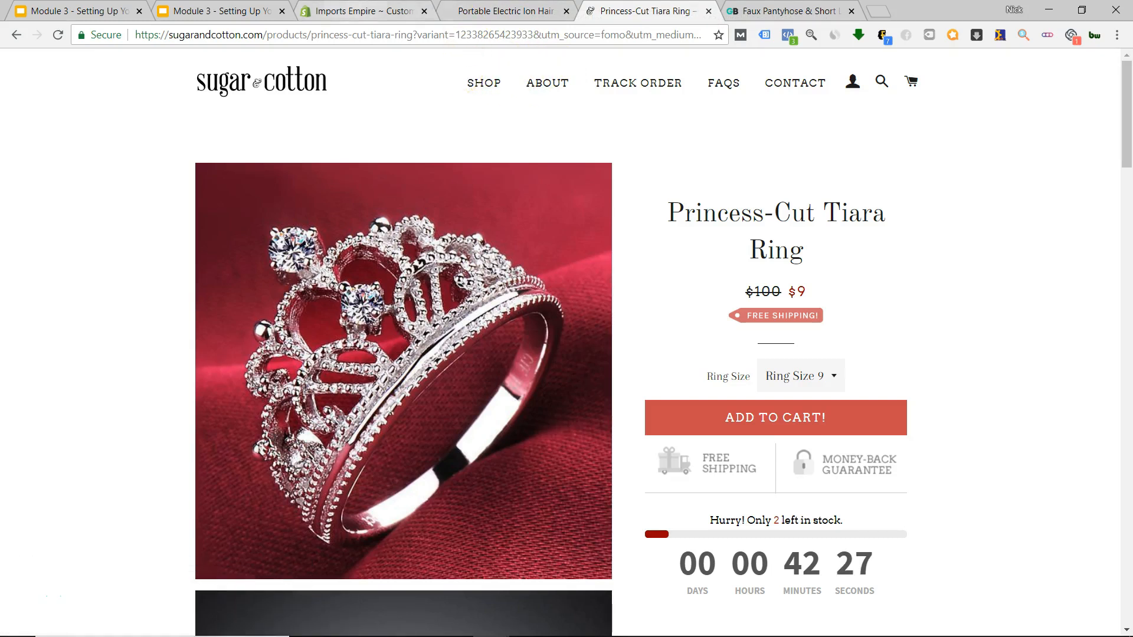
{"action": "left_click", "coordinate": [354, 12]}
{"action": "scroll", "coordinate": [558, 164], "scroll_direction": "up", "scroll_amount": 20}
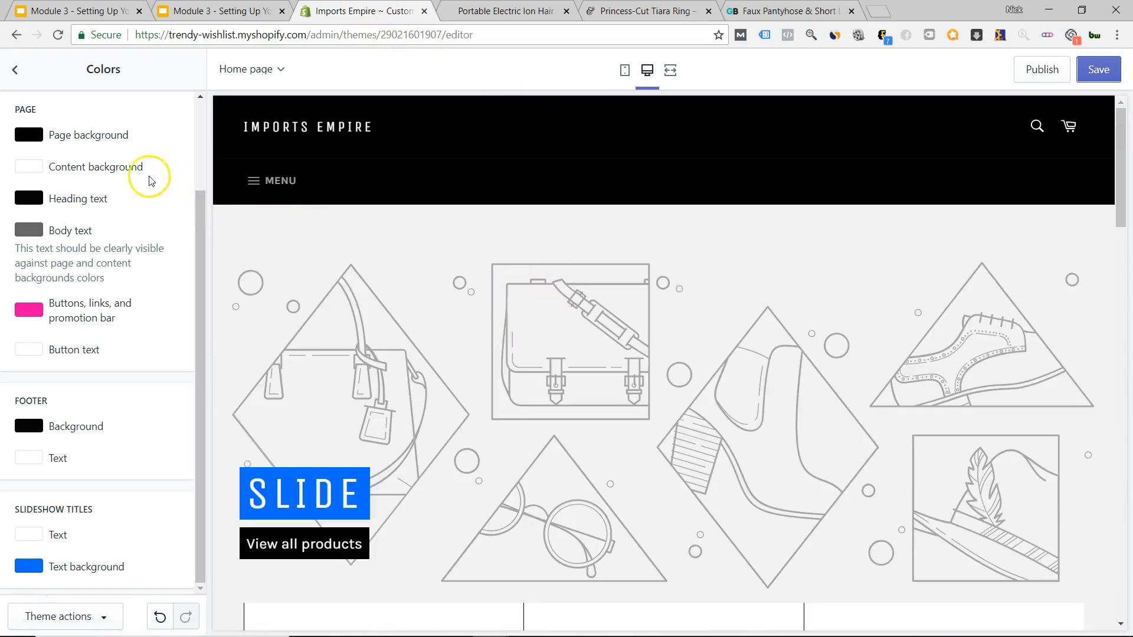
In Theme settings > Typography, set the accent text font to Abril Fatface.
{"action": "scroll", "coordinate": [200, 228], "scroll_direction": "up", "scroll_amount": 2}
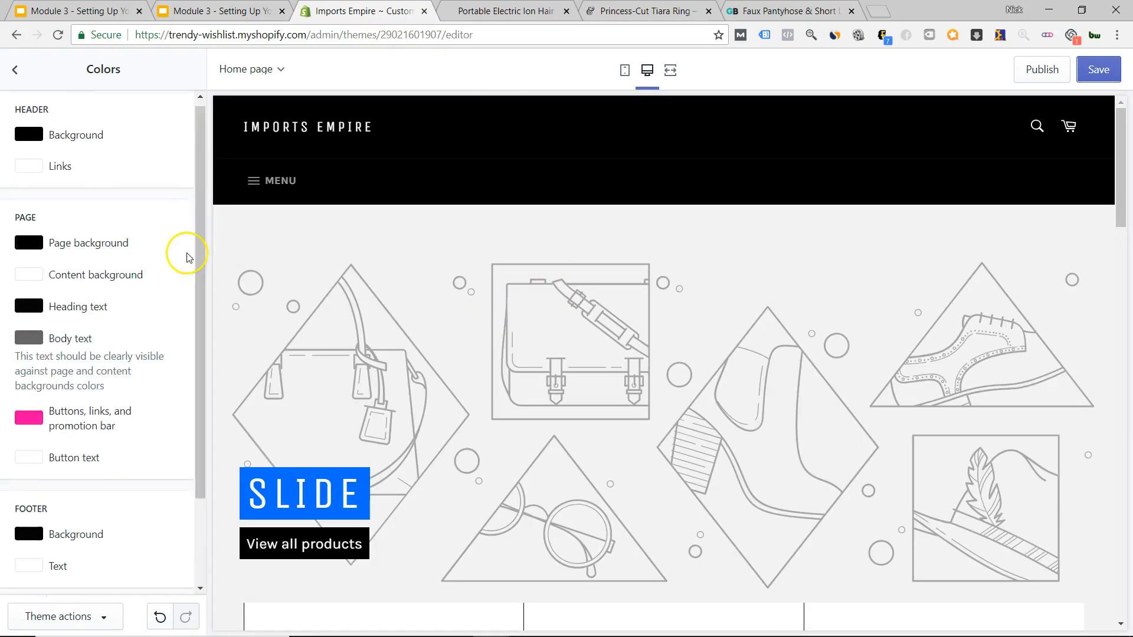
{"action": "scroll", "coordinate": [187, 257], "scroll_direction": "down", "scroll_amount": 2}
{"action": "left_click", "coordinate": [14, 73]}
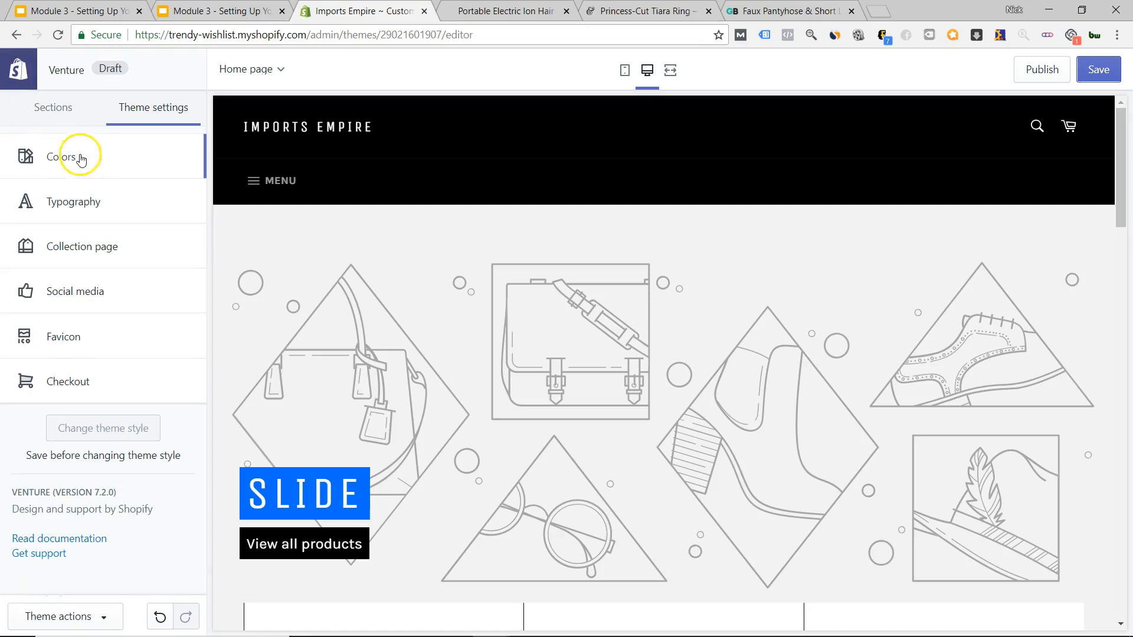
{"action": "left_click", "coordinate": [81, 201]}
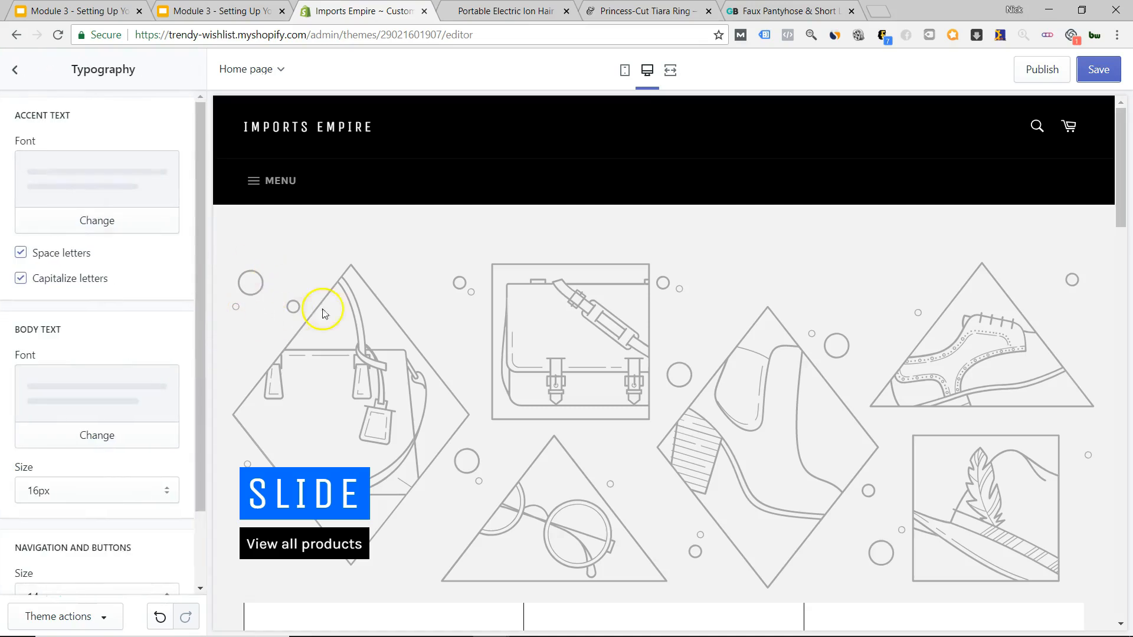
{"action": "scroll", "coordinate": [337, 329], "scroll_direction": "down", "scroll_amount": 6}
{"action": "scroll", "coordinate": [473, 364], "scroll_direction": "up", "scroll_amount": 4}
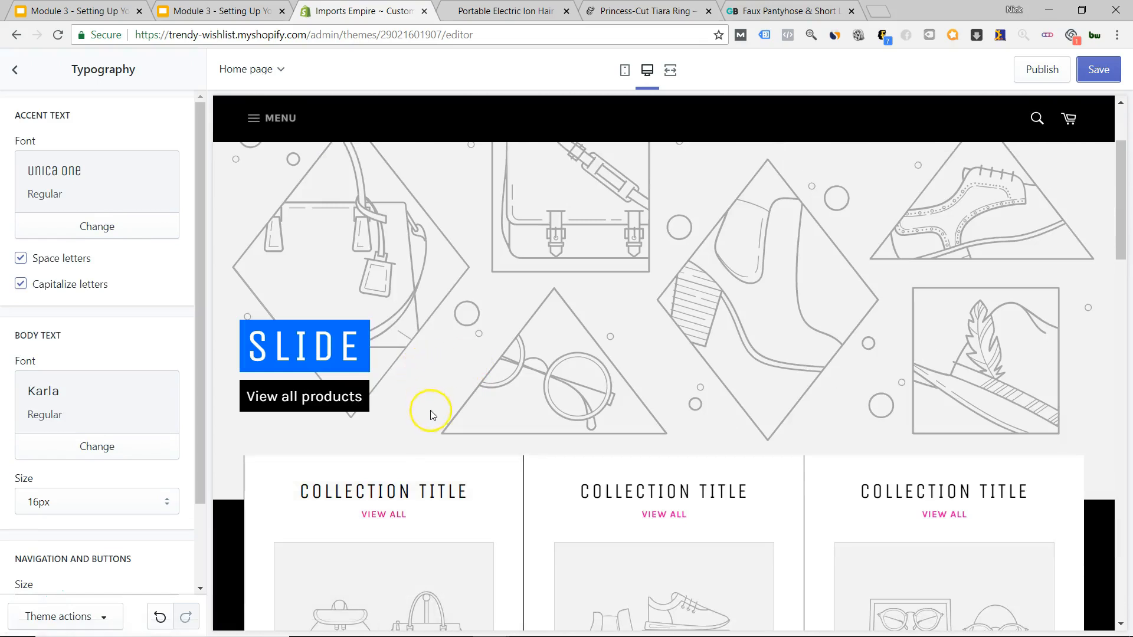
{"action": "scroll", "coordinate": [437, 410], "scroll_direction": "down", "scroll_amount": 3}
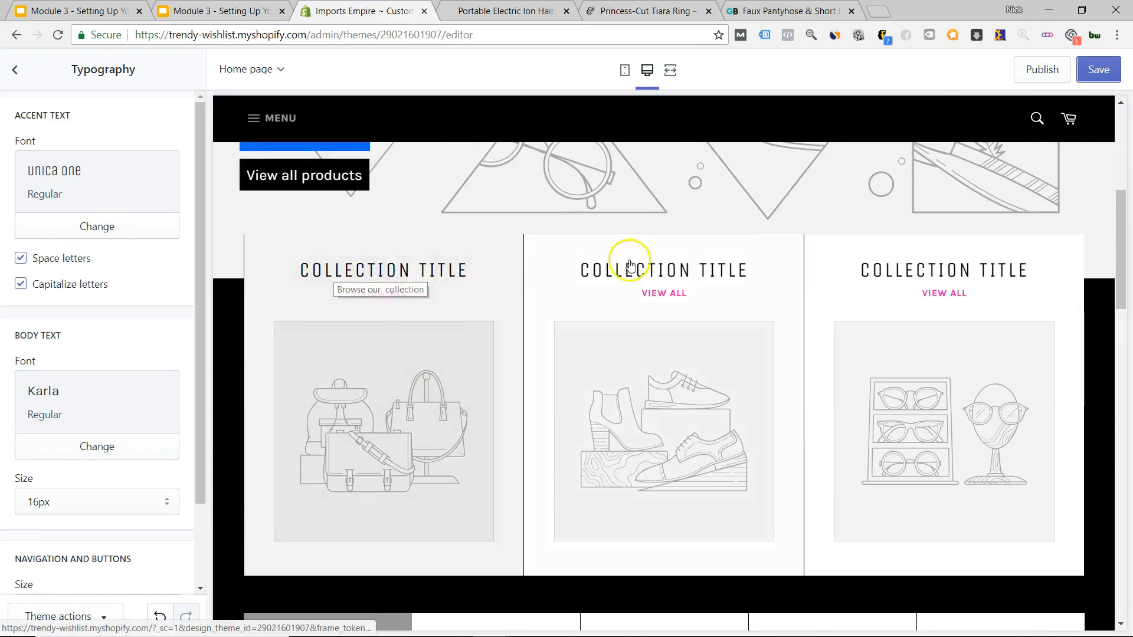
{"action": "left_click", "coordinate": [92, 229]}
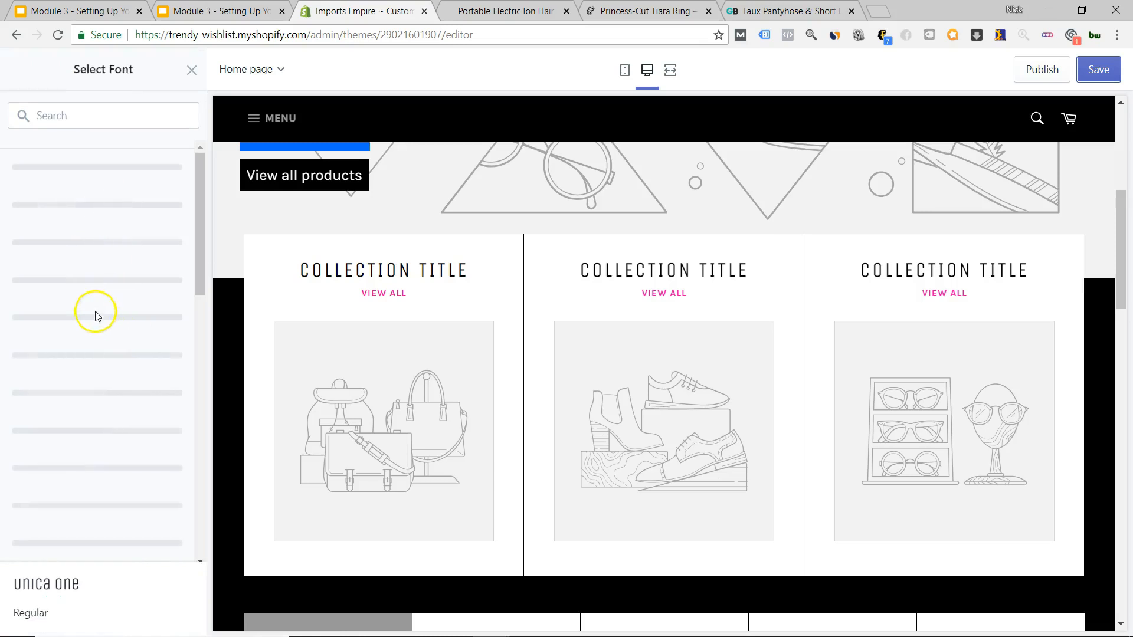
{"action": "left_click", "coordinate": [70, 207]}
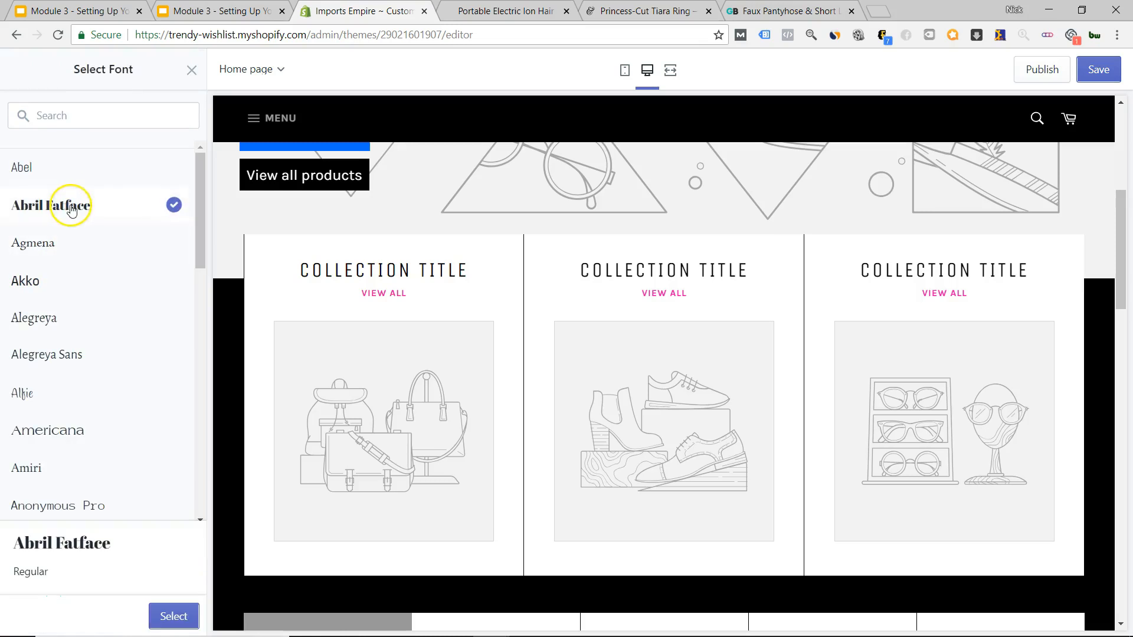
{"action": "left_click", "coordinate": [165, 614]}
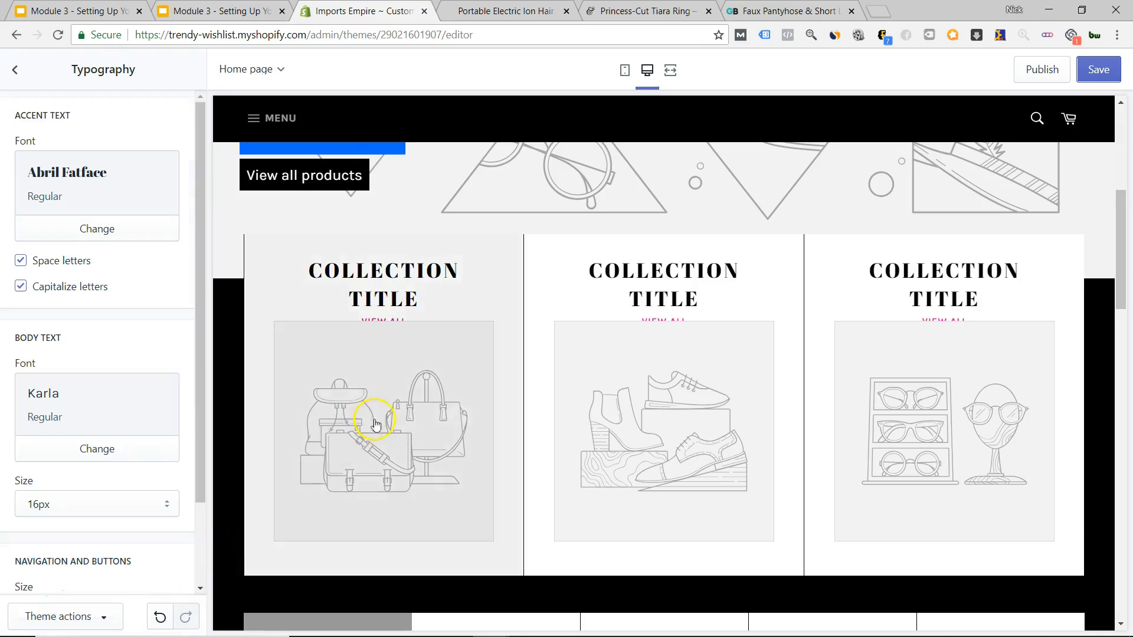
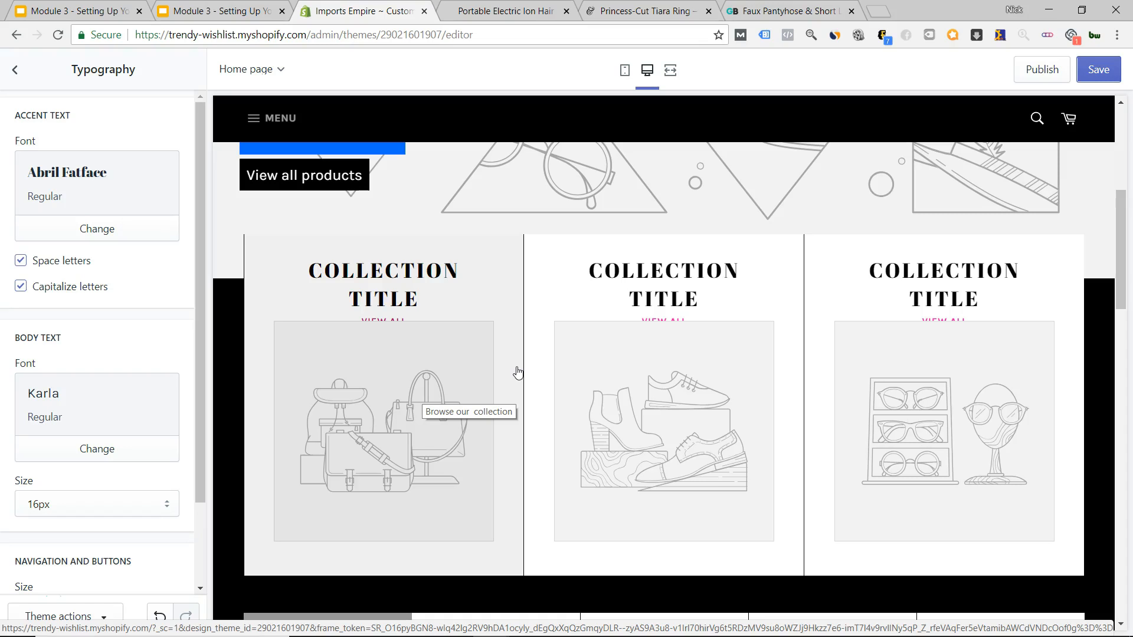
Open the accent text font list, load more fonts, then switch to the hair brush page.
{"action": "left_click", "coordinate": [67, 231]}
{"action": "scroll", "coordinate": [83, 283], "scroll_direction": "down", "scroll_amount": 8}
{"action": "scroll", "coordinate": [88, 291], "scroll_direction": "down", "scroll_amount": 5}
{"action": "scroll", "coordinate": [103, 472], "scroll_direction": "up", "scroll_amount": 1}
{"action": "scroll", "coordinate": [104, 531], "scroll_direction": "down", "scroll_amount": 2}
{"action": "left_click", "coordinate": [96, 526]}
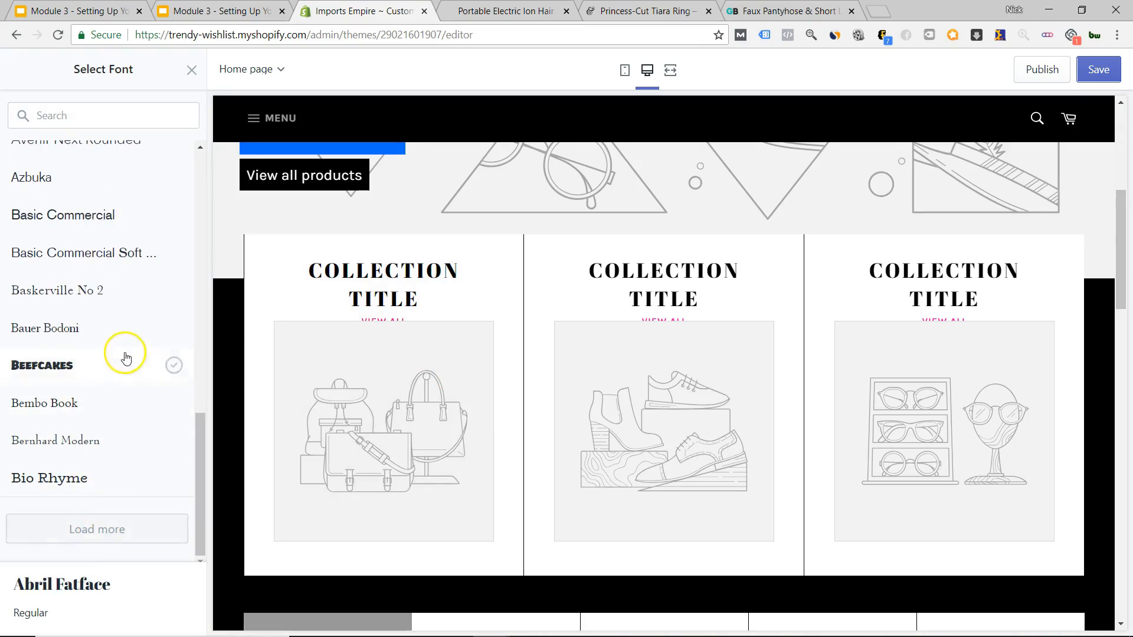
{"action": "scroll", "coordinate": [130, 345], "scroll_direction": "down", "scroll_amount": 4}
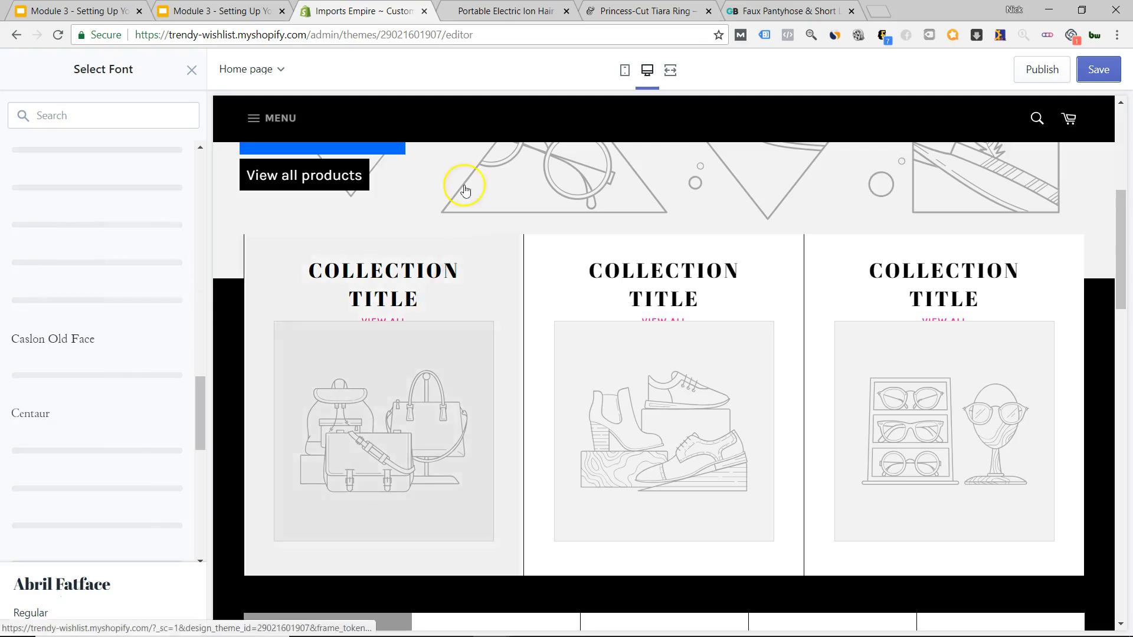
{"action": "key", "text": "ctrl+Tab"}
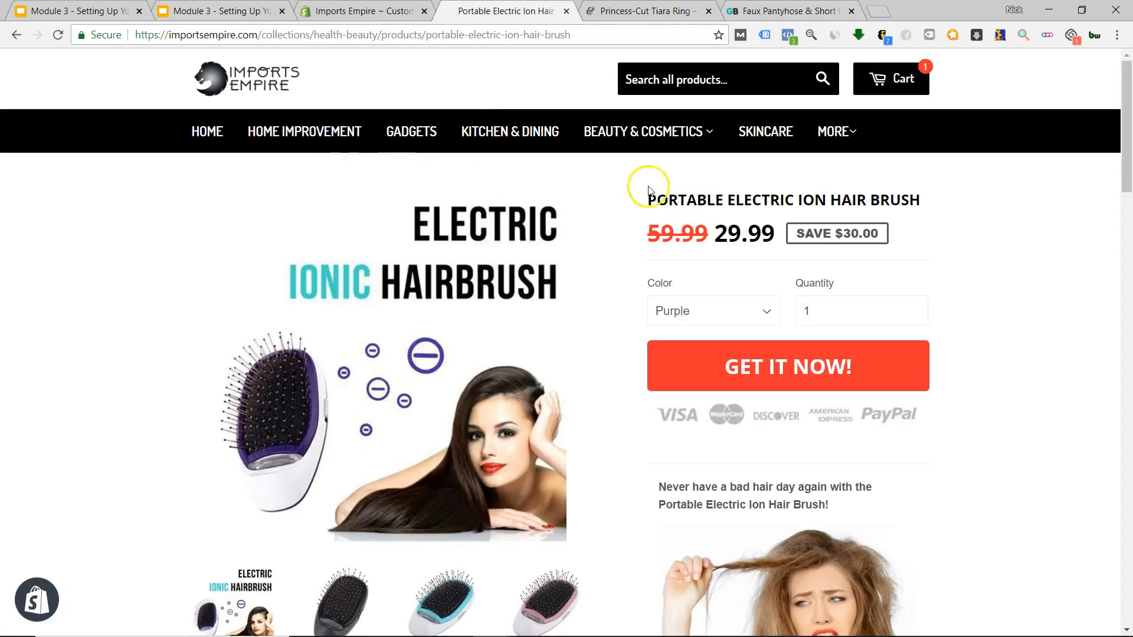
Look over the Portable Electric Ion Hair Brush page, then switch to the Princess-Cut Tiara Ring page.
{"action": "mouse_move", "coordinate": [620, 151]}
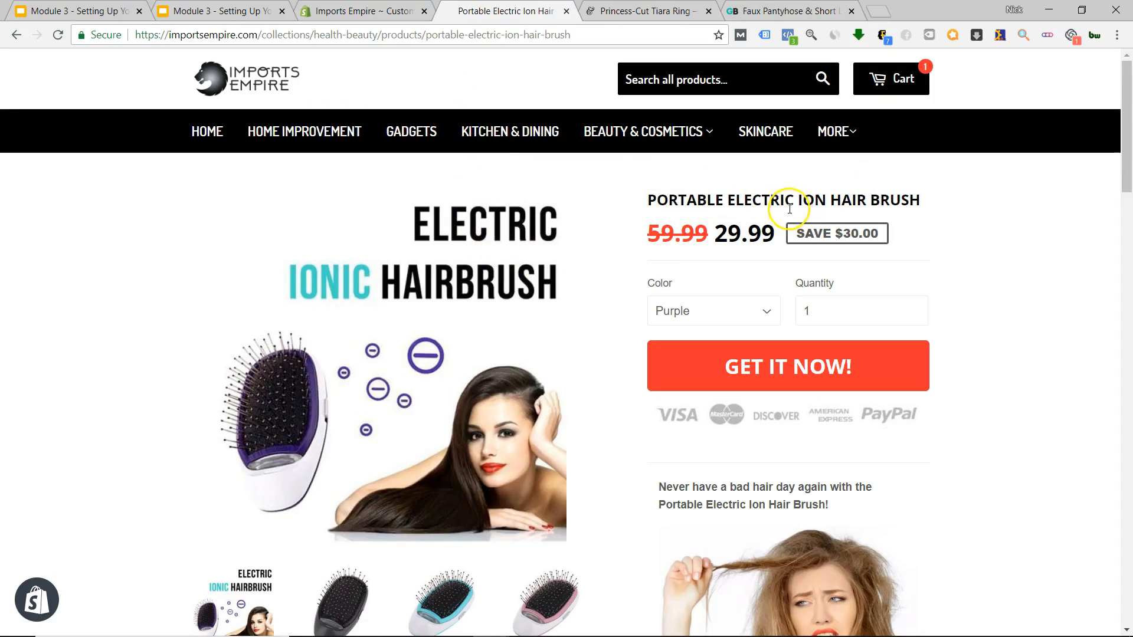
{"action": "scroll", "coordinate": [779, 219], "scroll_direction": "down", "scroll_amount": 20}
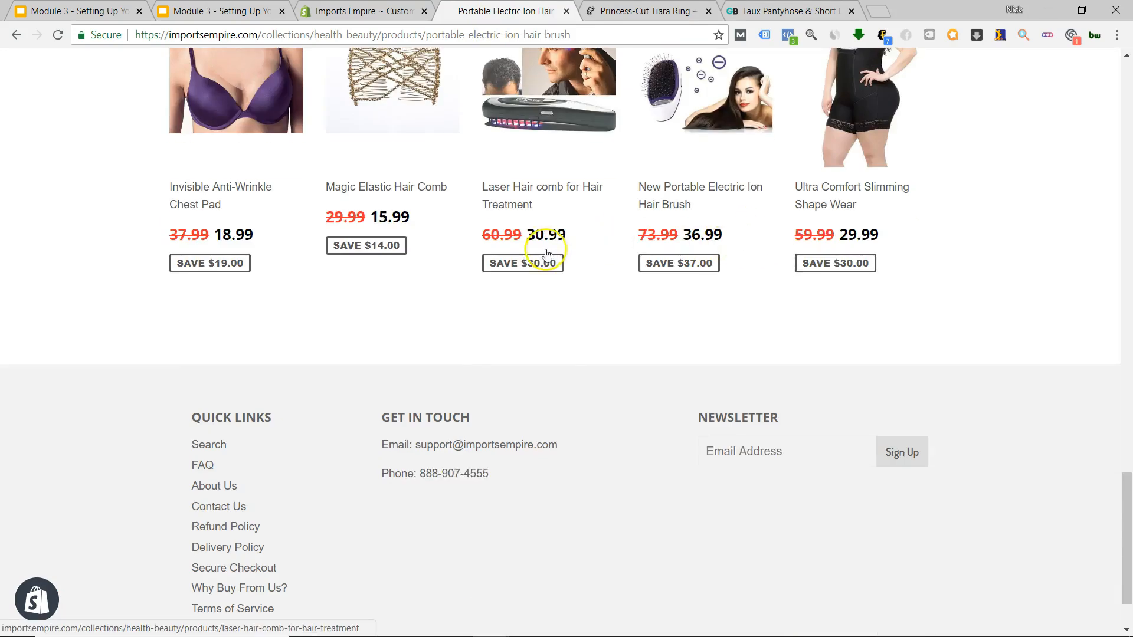
{"action": "left_click", "coordinate": [649, 10]}
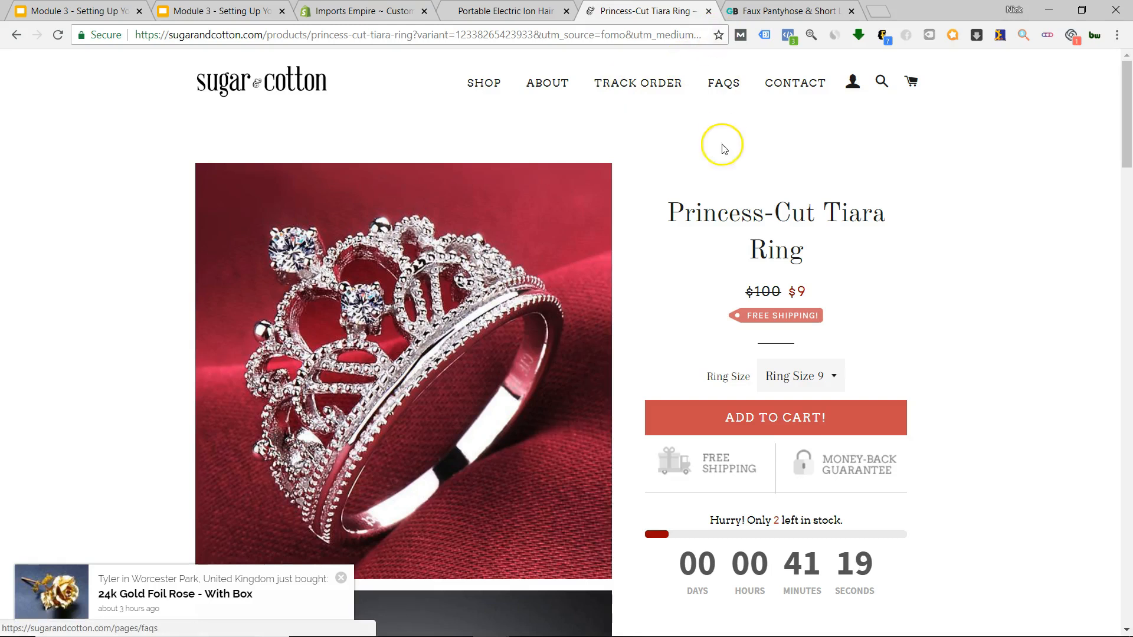
Search Google for 'sans serif font' in a new tab.
{"action": "left_click", "coordinate": [883, 10]}
{"action": "type", "text": "sans"}
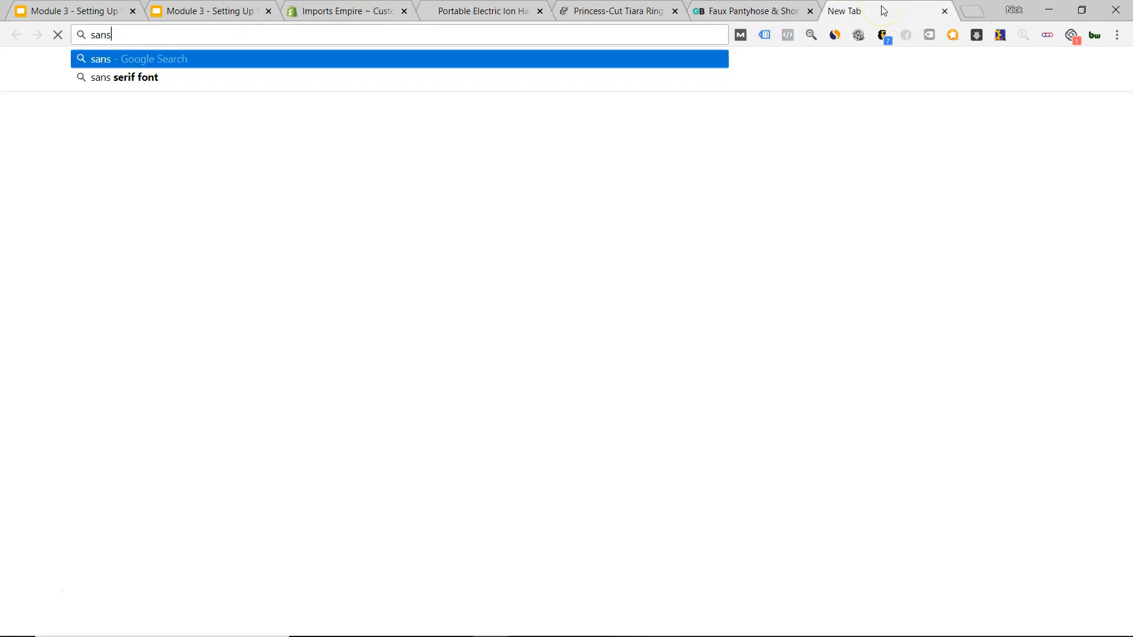
{"action": "key", "text": "Down"}
{"action": "key", "text": "Return"}
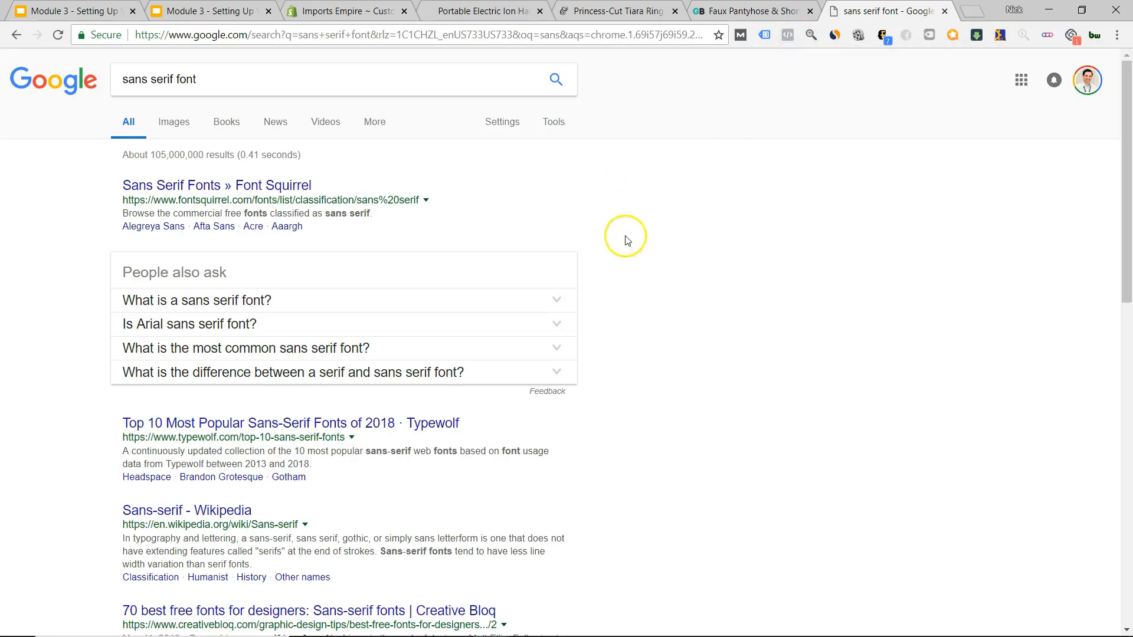
Expand 'What is a sans serif font?' and return to the Tiara Ring page.
{"action": "scroll", "coordinate": [406, 306], "scroll_direction": "down", "scroll_amount": 1}
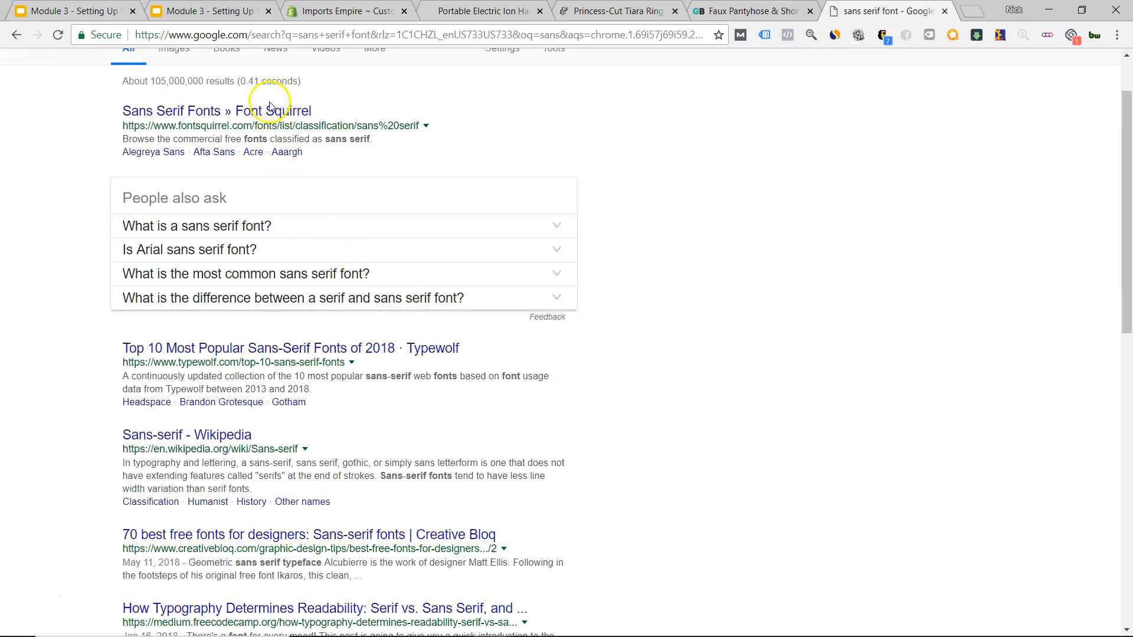
{"action": "left_click", "coordinate": [210, 229]}
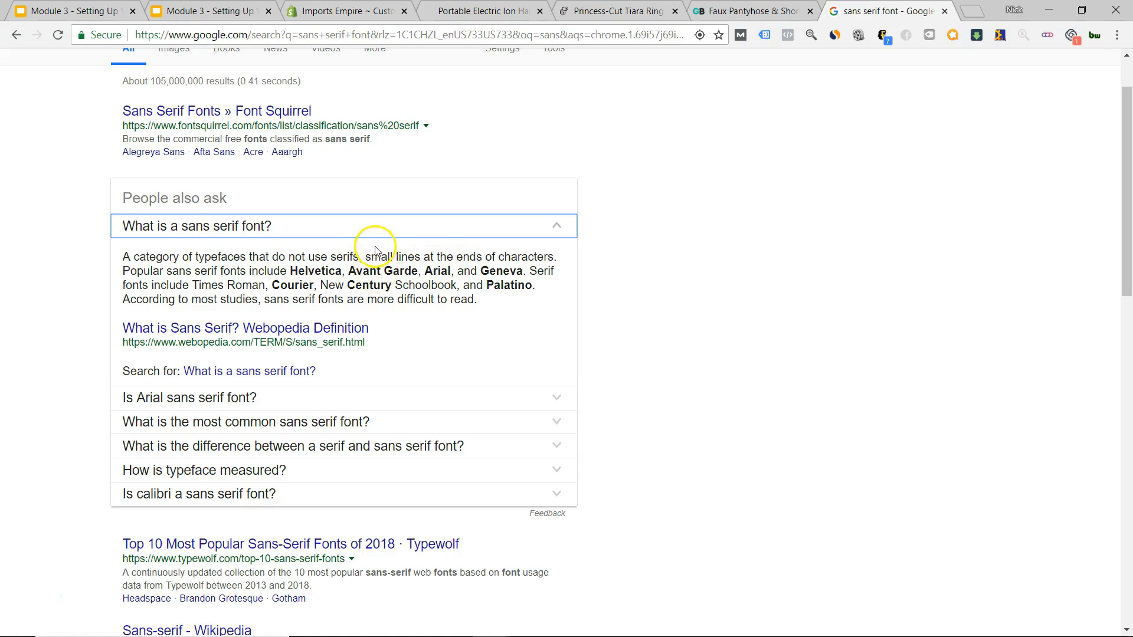
{"action": "key", "text": "ctrl+shift+Tab"}
{"action": "key", "text": "ctrl+shift+Tab"}
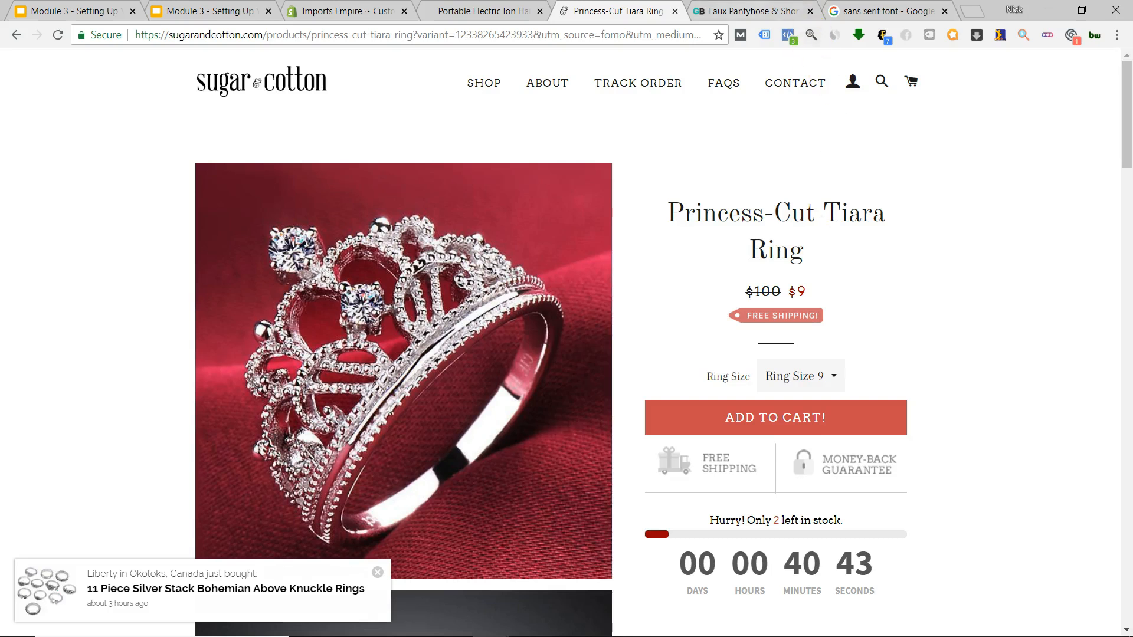
Compare the GearBunch leggings and hair brush pages, highlighting the interest-free payments line.
{"action": "key", "text": "ctrl+Tab"}
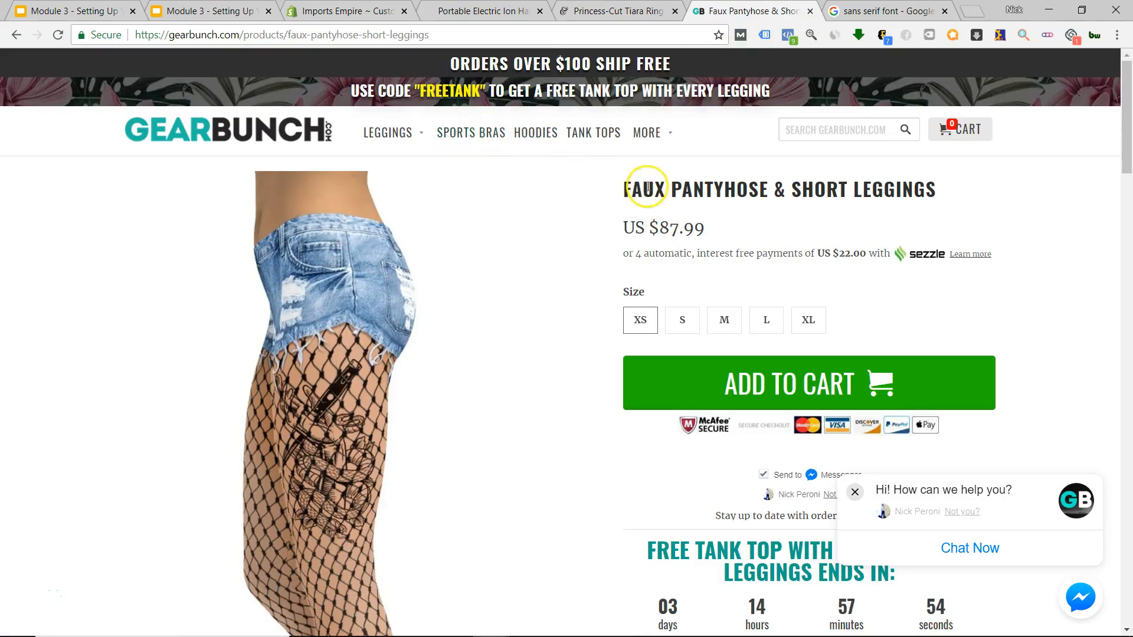
{"action": "left_click", "coordinate": [494, 15]}
{"action": "scroll", "coordinate": [596, 243], "scroll_direction": "up", "scroll_amount": 10}
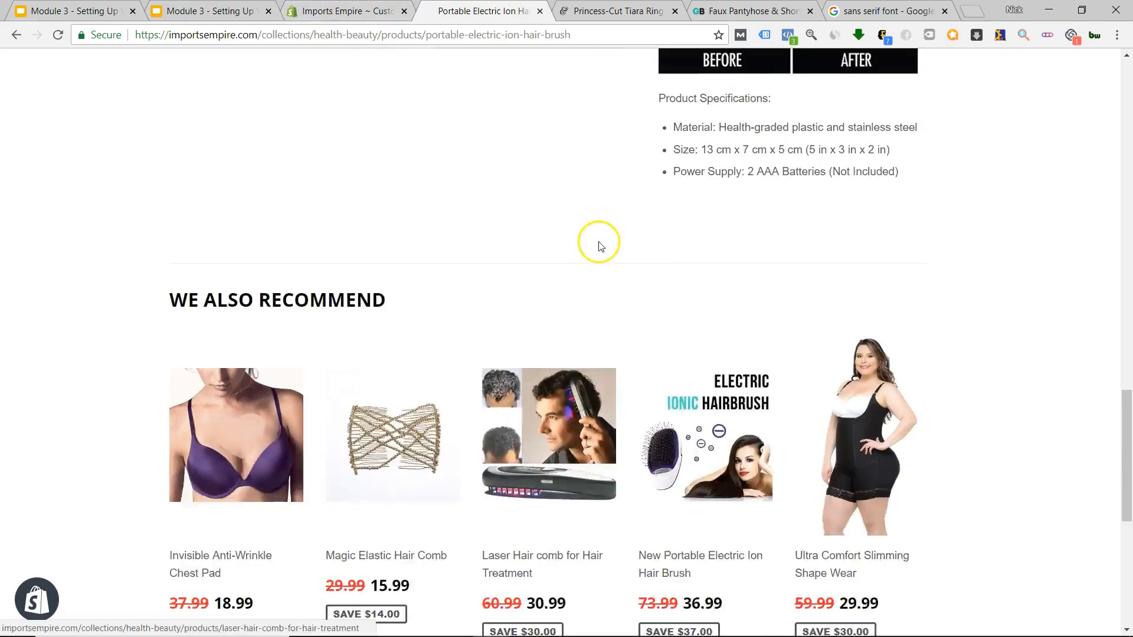
{"action": "left_click", "coordinate": [684, 13]}
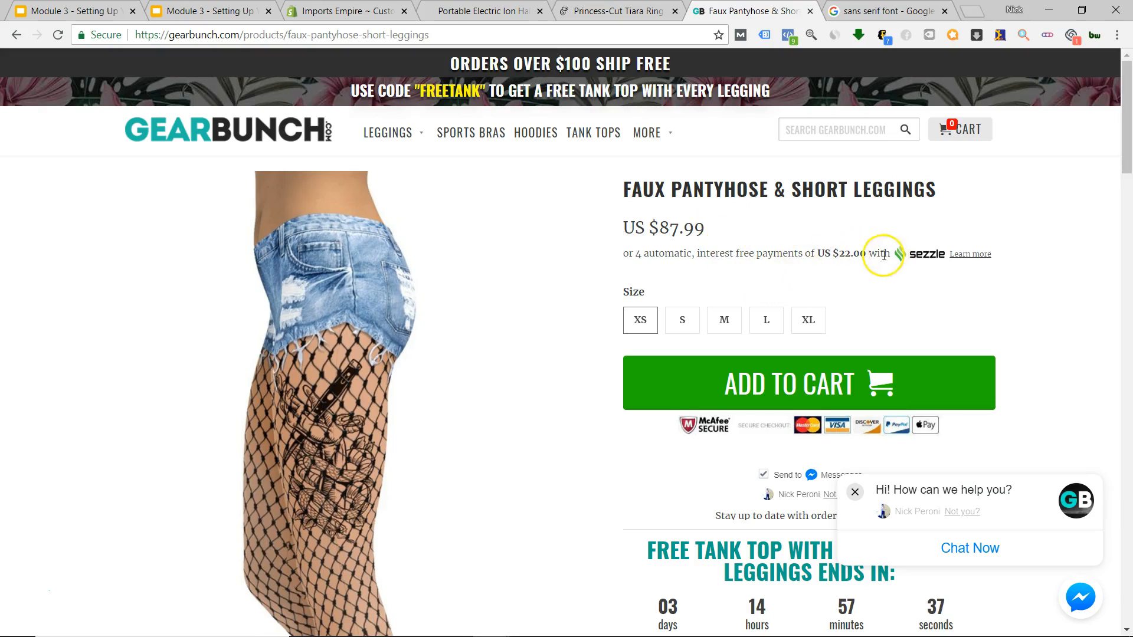
{"action": "left_click_drag", "start_coordinate": [674, 254], "coordinate": [797, 250]}
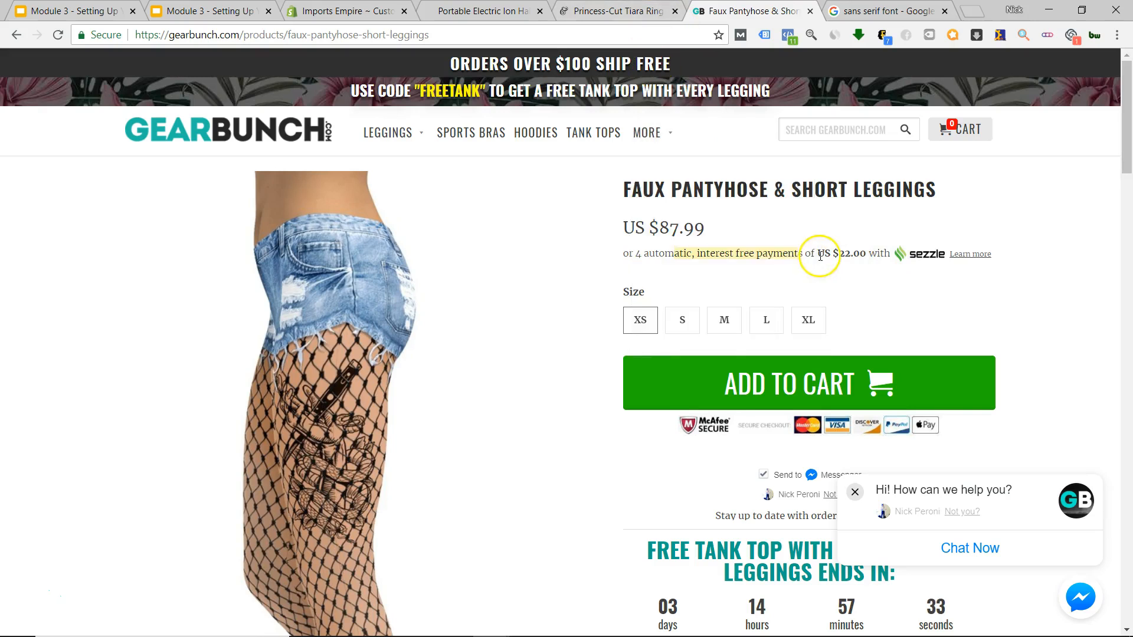
{"action": "left_click", "coordinate": [770, 256]}
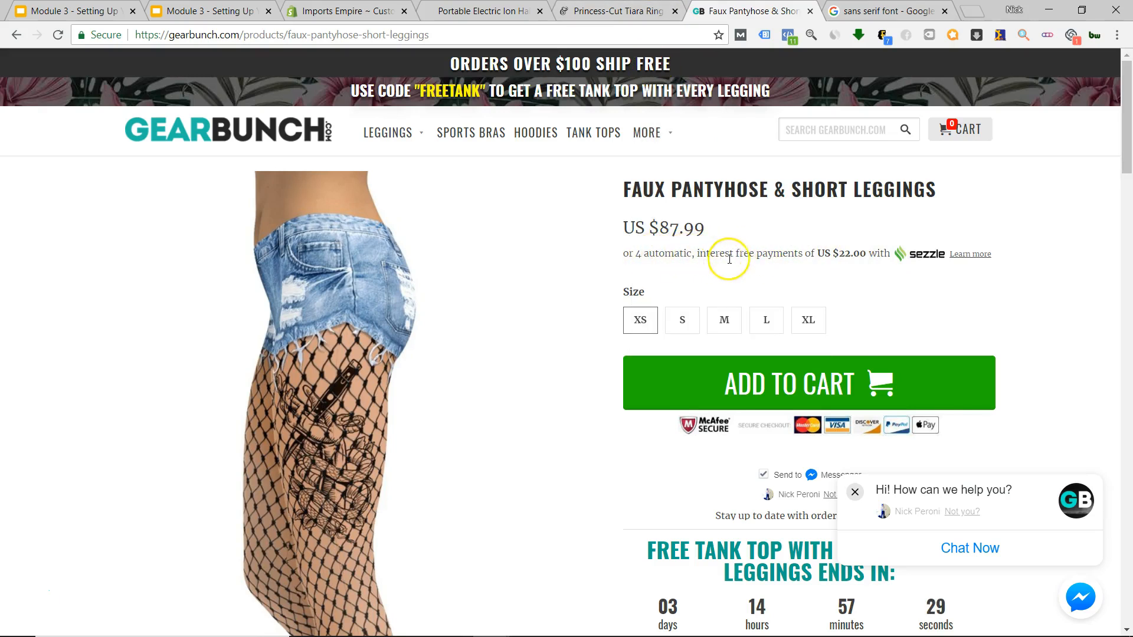
Browse the Imports Empire Portable Electric Ion Hair Brush page.
{"action": "left_click", "coordinate": [485, 12]}
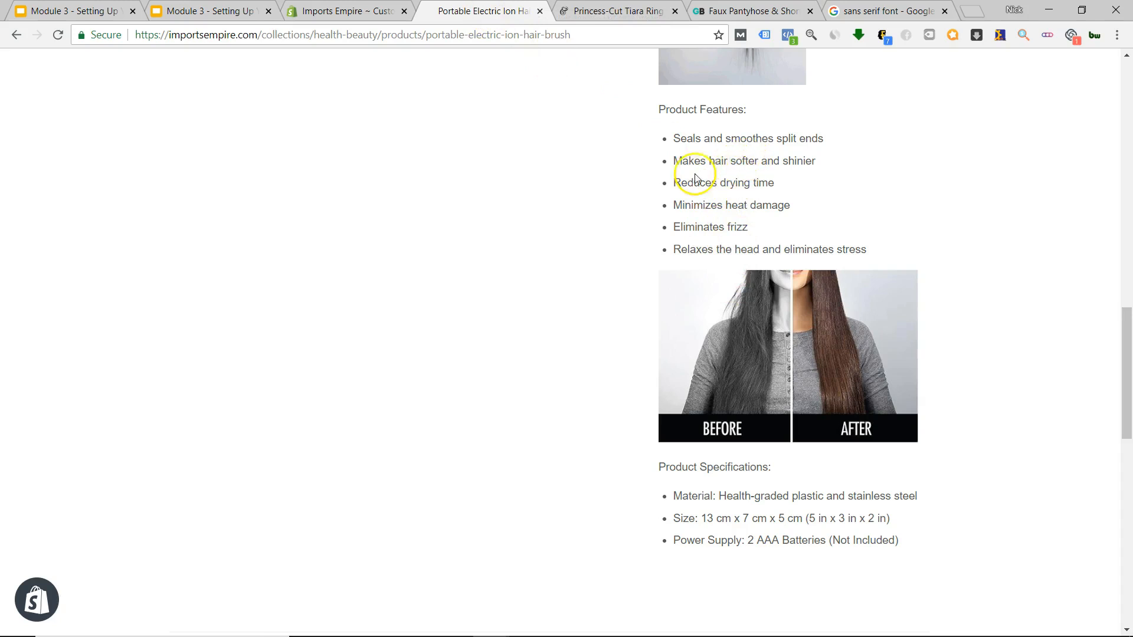
{"action": "scroll", "coordinate": [671, 298], "scroll_direction": "up", "scroll_amount": 17}
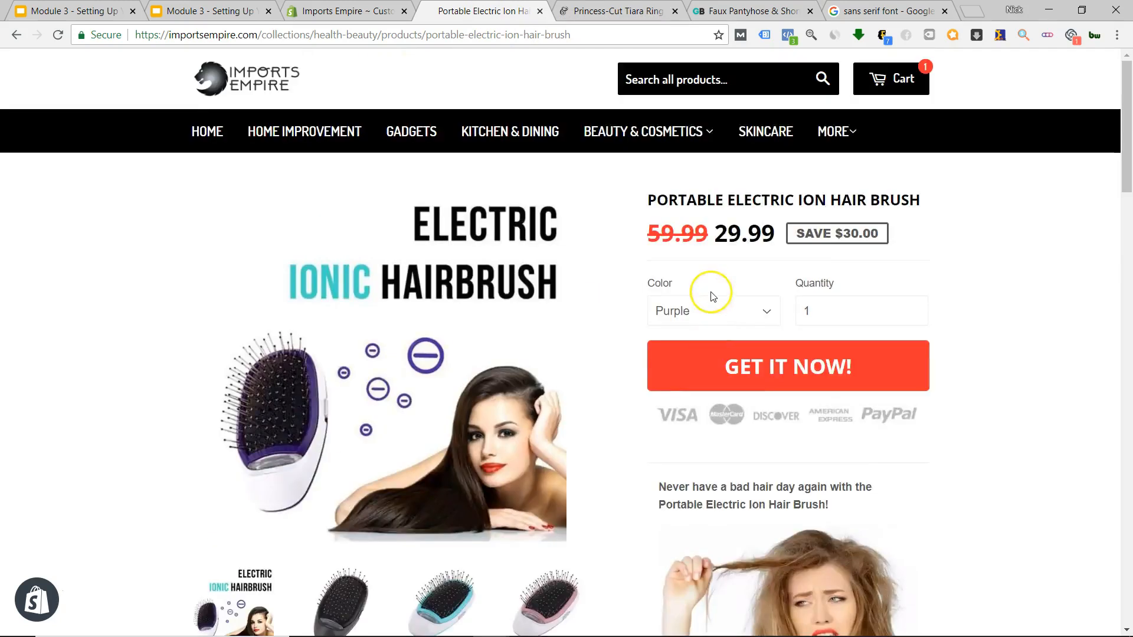
{"action": "scroll", "coordinate": [711, 295], "scroll_direction": "down", "scroll_amount": 6}
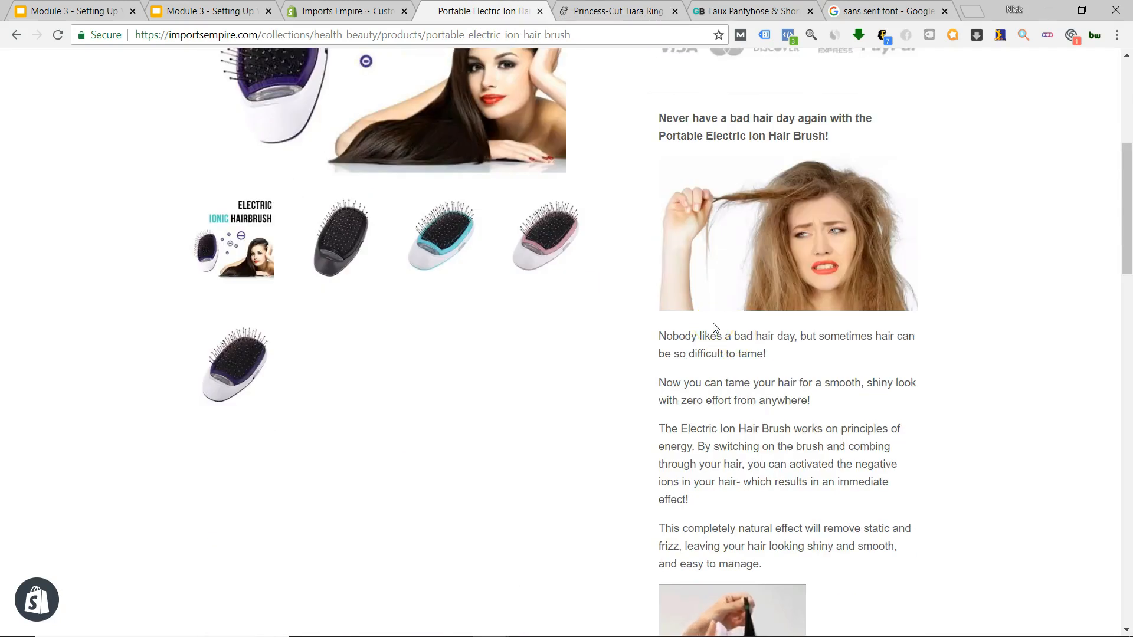
{"action": "scroll", "coordinate": [715, 328], "scroll_direction": "up", "scroll_amount": 1}
{"action": "scroll", "coordinate": [715, 328], "scroll_direction": "up", "scroll_amount": 6}
{"action": "mouse_move", "coordinate": [850, 144]}
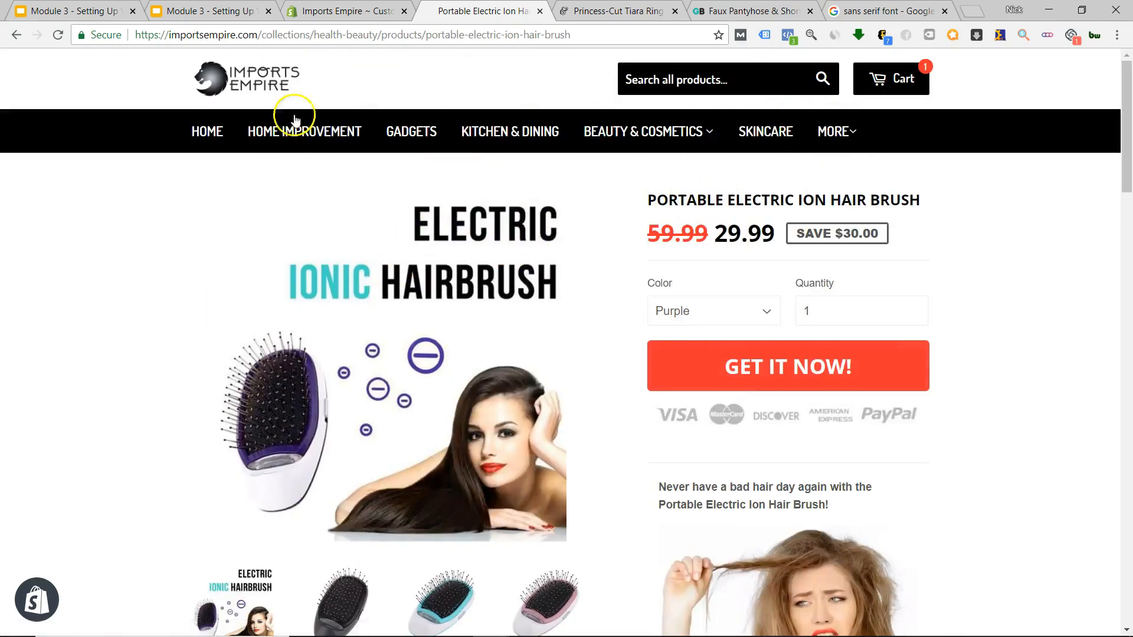
{"action": "scroll", "coordinate": [720, 289], "scroll_direction": "down", "scroll_amount": 4}
{"action": "scroll", "coordinate": [746, 519], "scroll_direction": "down", "scroll_amount": 3}
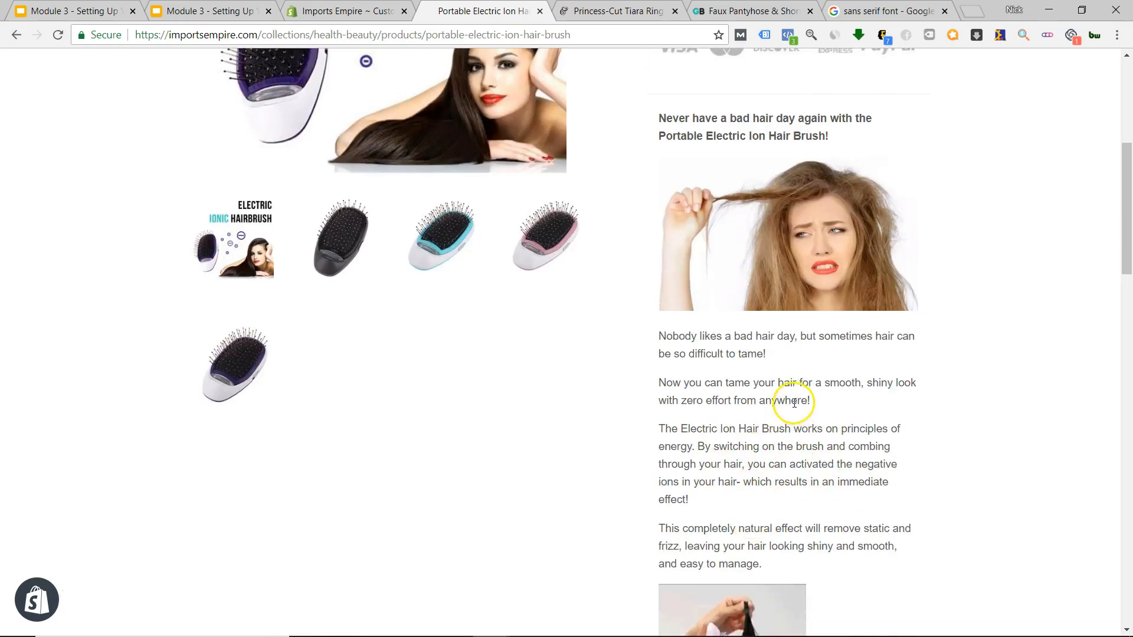
{"action": "scroll", "coordinate": [779, 422], "scroll_direction": "up", "scroll_amount": 6}
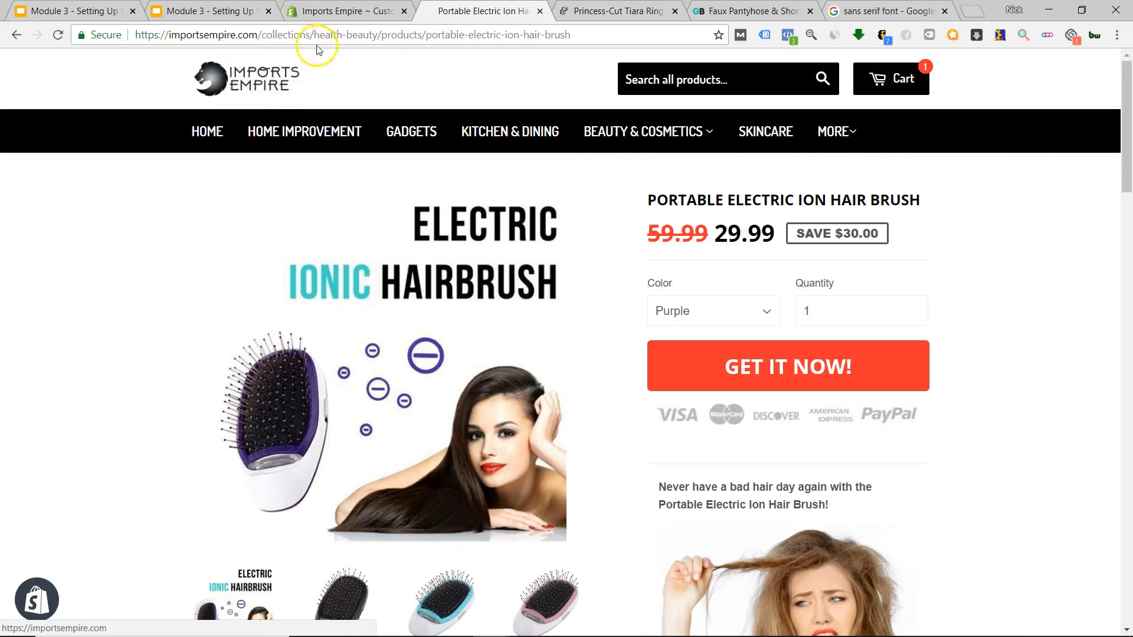
Glance at the Tiara Ring and leggings pages, then return to the theme editor font list.
{"action": "left_click", "coordinate": [599, 8]}
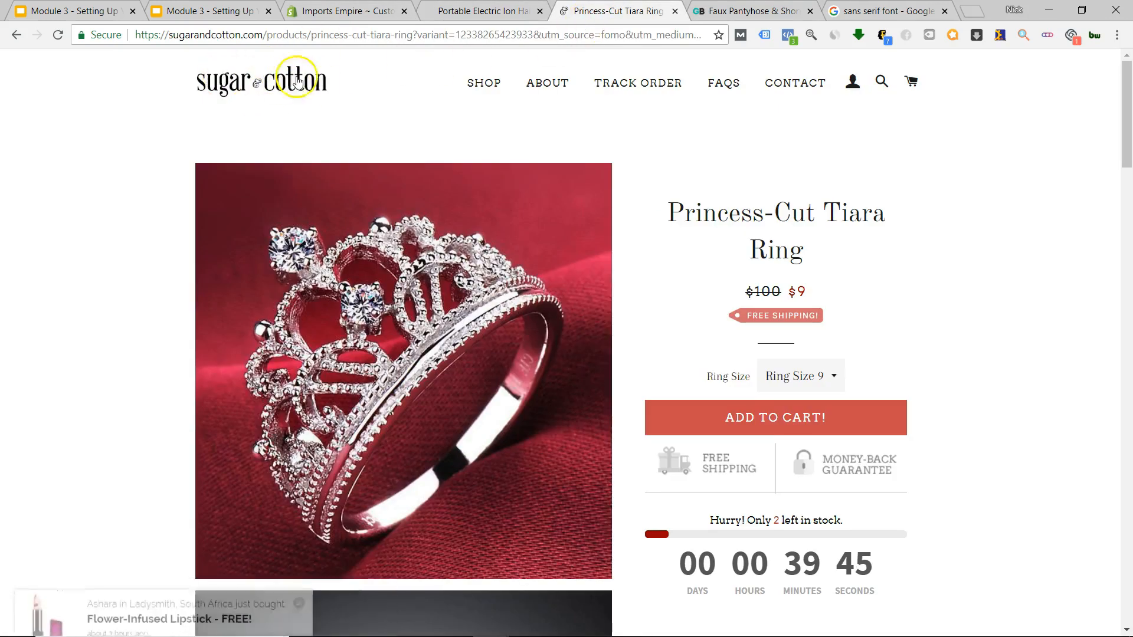
{"action": "key", "text": "ctrl+Tab"}
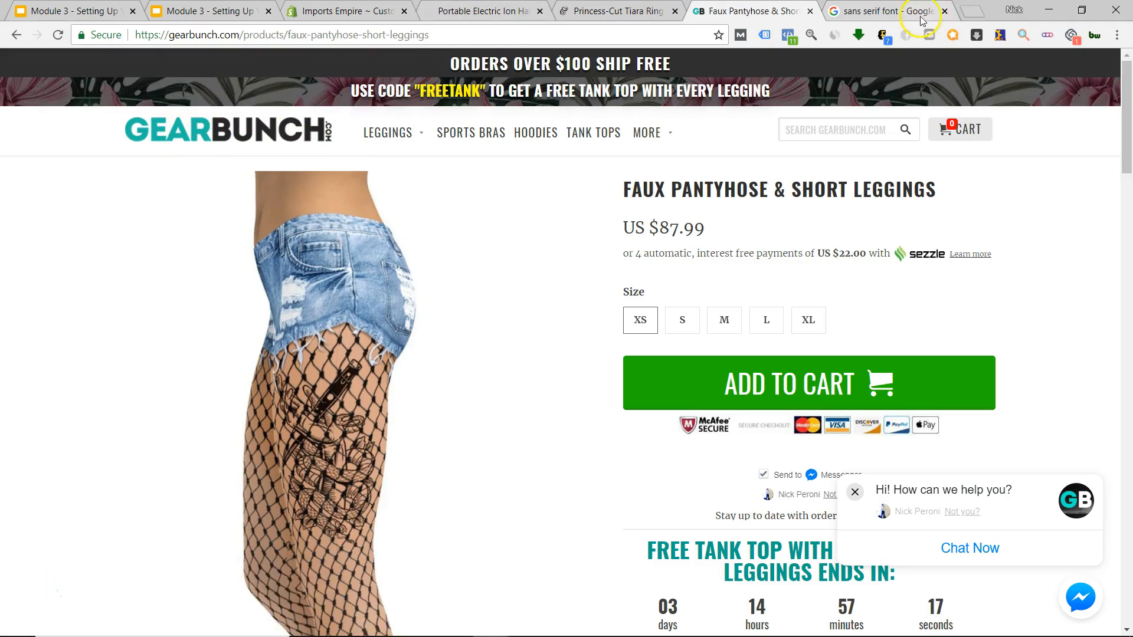
{"action": "left_click", "coordinate": [357, 12]}
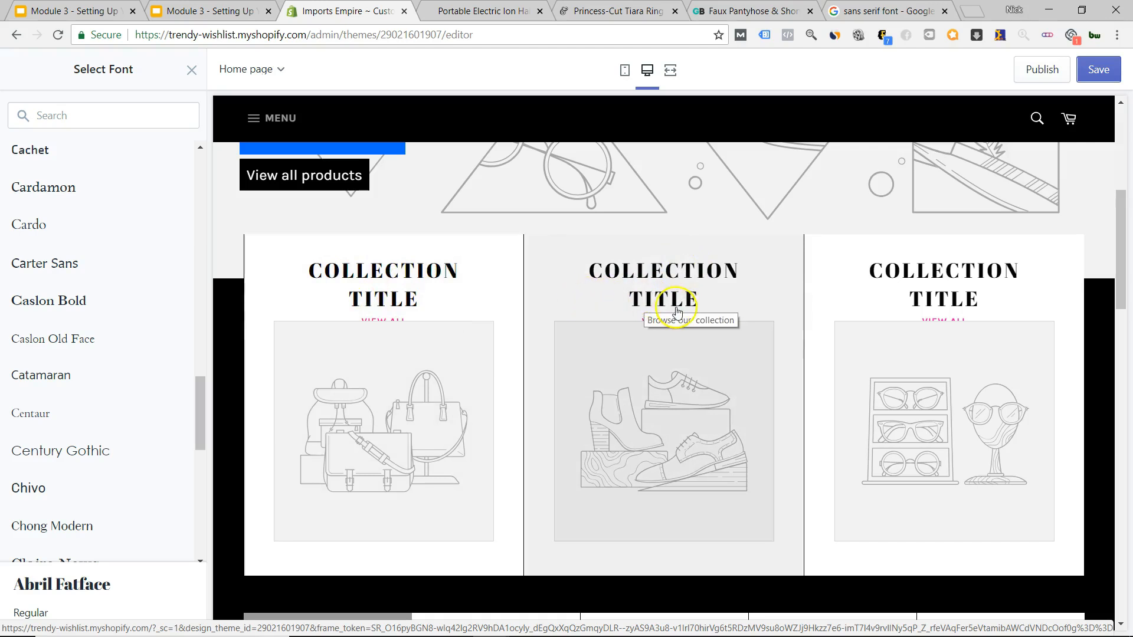
Scroll the editor preview and open and close the store's MENU drawer.
{"action": "scroll", "coordinate": [590, 318], "scroll_direction": "up", "scroll_amount": 6}
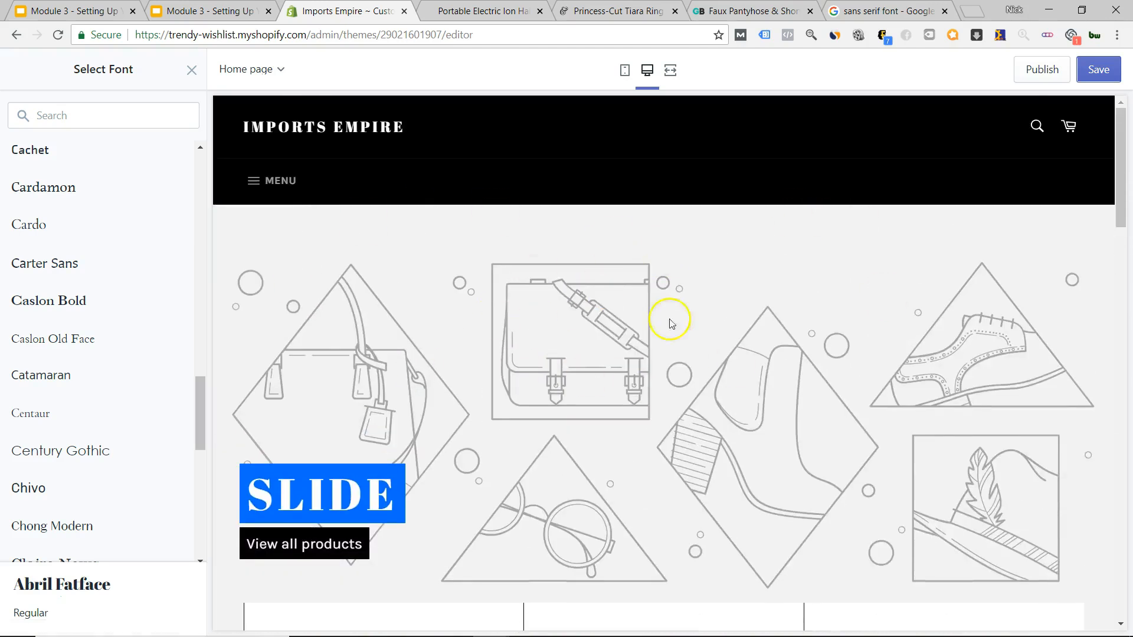
{"action": "scroll", "coordinate": [670, 323], "scroll_direction": "down", "scroll_amount": 20}
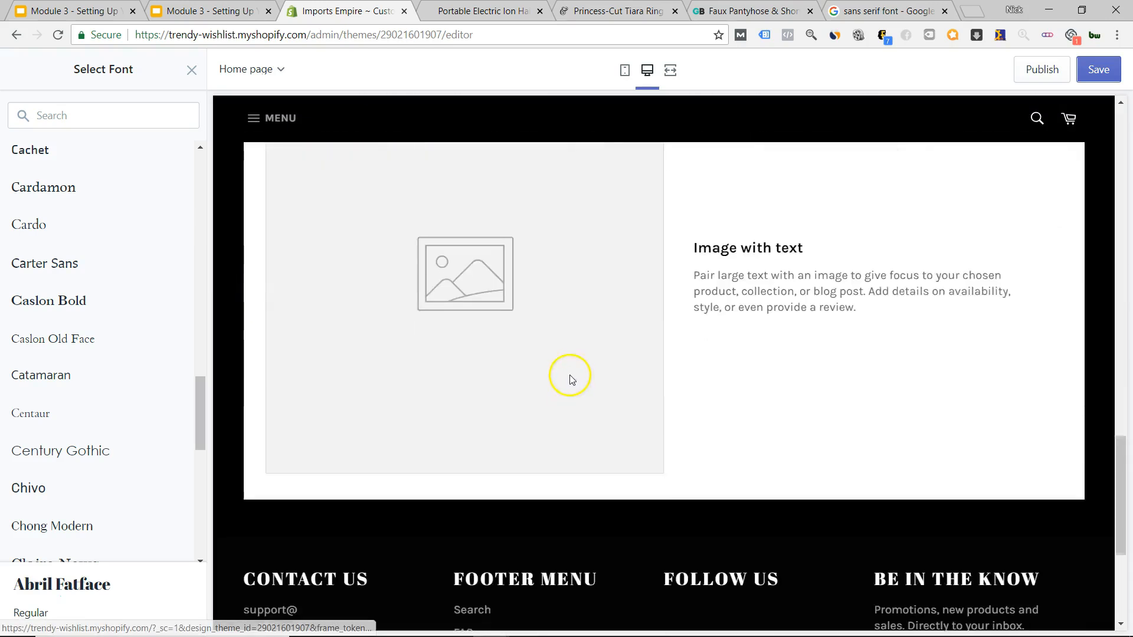
{"action": "scroll", "coordinate": [570, 376], "scroll_direction": "up", "scroll_amount": 15}
{"action": "scroll", "coordinate": [587, 347], "scroll_direction": "down", "scroll_amount": 5}
{"action": "scroll", "coordinate": [489, 397], "scroll_direction": "up", "scroll_amount": 5}
{"action": "scroll", "coordinate": [498, 367], "scroll_direction": "down", "scroll_amount": 5}
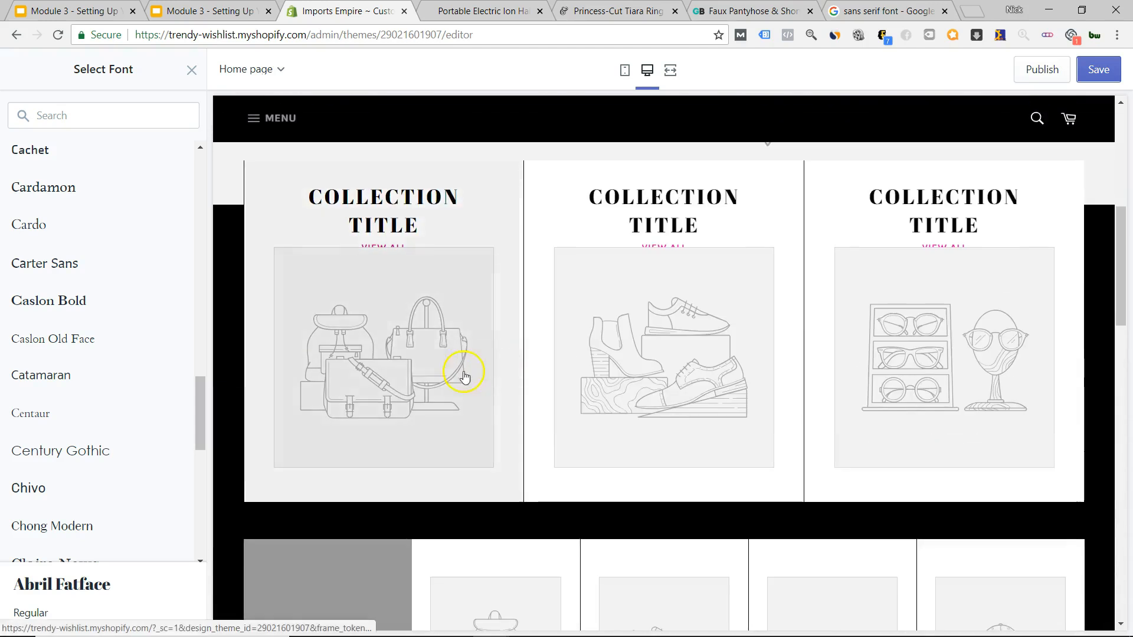
{"action": "scroll", "coordinate": [539, 324], "scroll_direction": "up", "scroll_amount": 5}
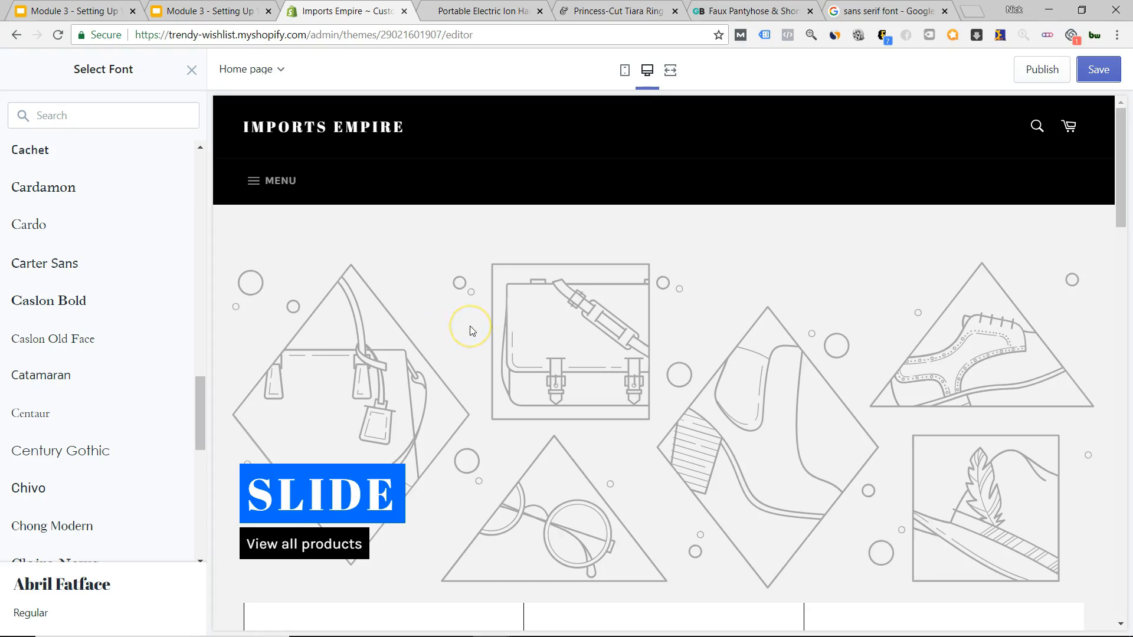
{"action": "left_click", "coordinate": [255, 177]}
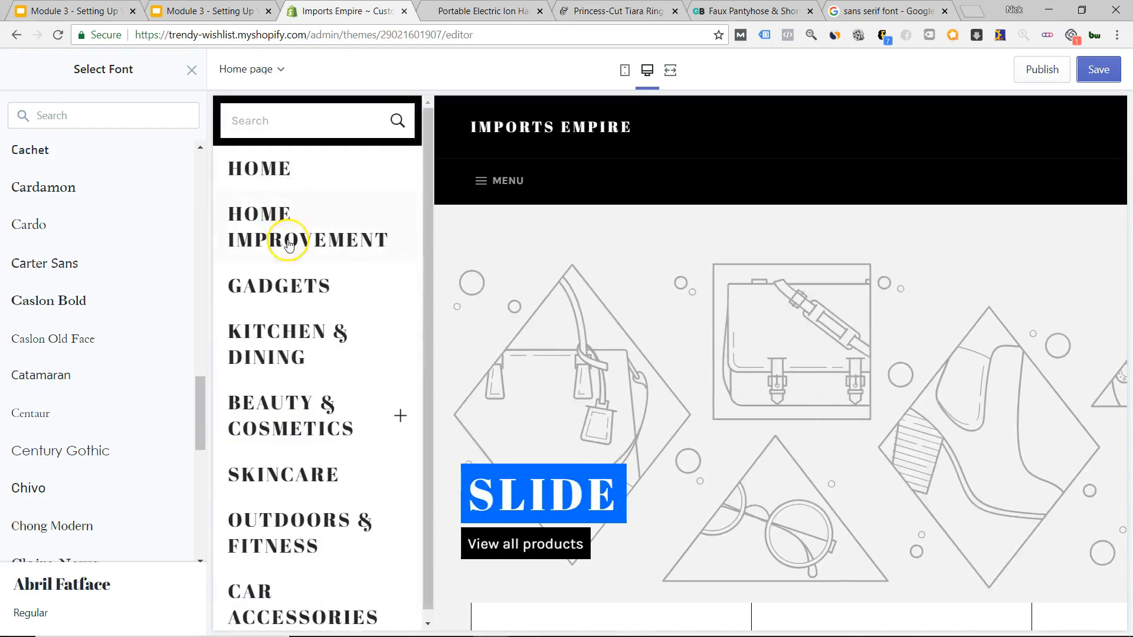
{"action": "left_click", "coordinate": [478, 203]}
Open the About Us page from the store footer in the preview.
{"action": "scroll", "coordinate": [472, 354], "scroll_direction": "down", "scroll_amount": 20}
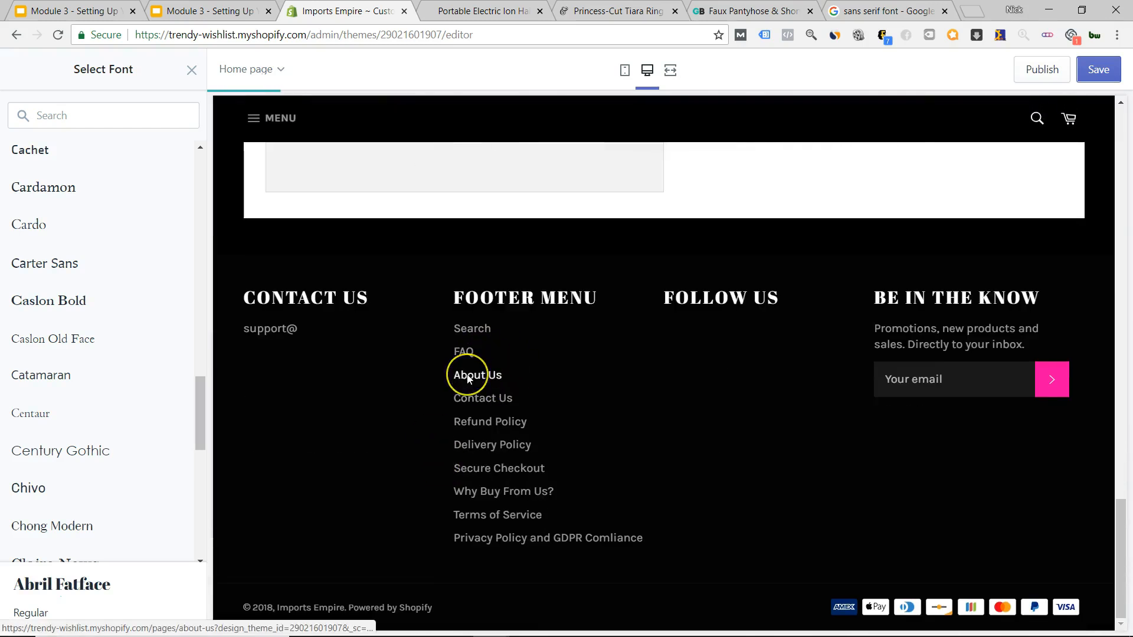
{"action": "left_click", "coordinate": [469, 378]}
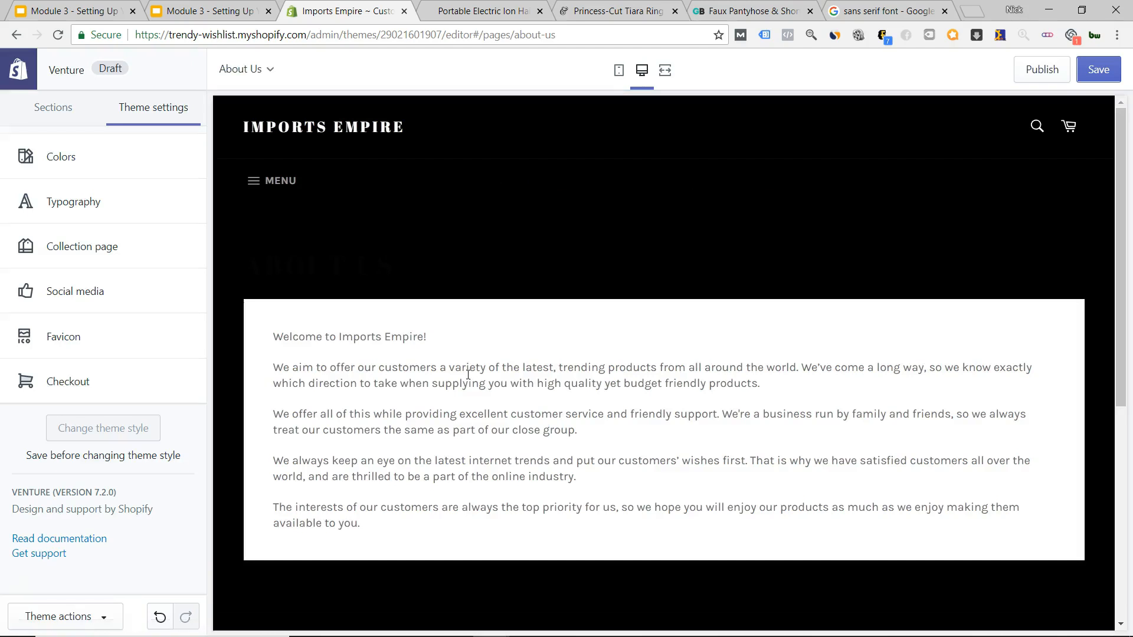
{"action": "scroll", "coordinate": [553, 354], "scroll_direction": "down", "scroll_amount": 6}
{"action": "scroll", "coordinate": [551, 352], "scroll_direction": "up", "scroll_amount": 6}
In Theme settings > Colors, make the header background and page background white.
{"action": "left_click", "coordinate": [77, 158]}
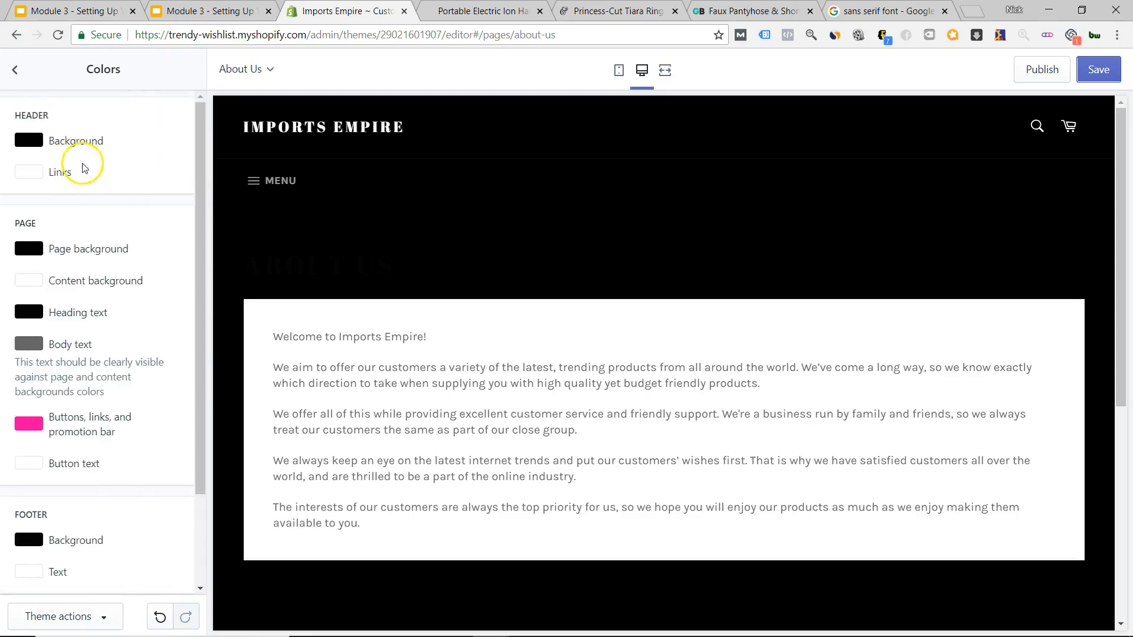
{"action": "left_click", "coordinate": [28, 139]}
{"action": "left_click_drag", "start_coordinate": [52, 181], "coordinate": [2, 143]}
{"action": "left_click", "coordinate": [107, 143]}
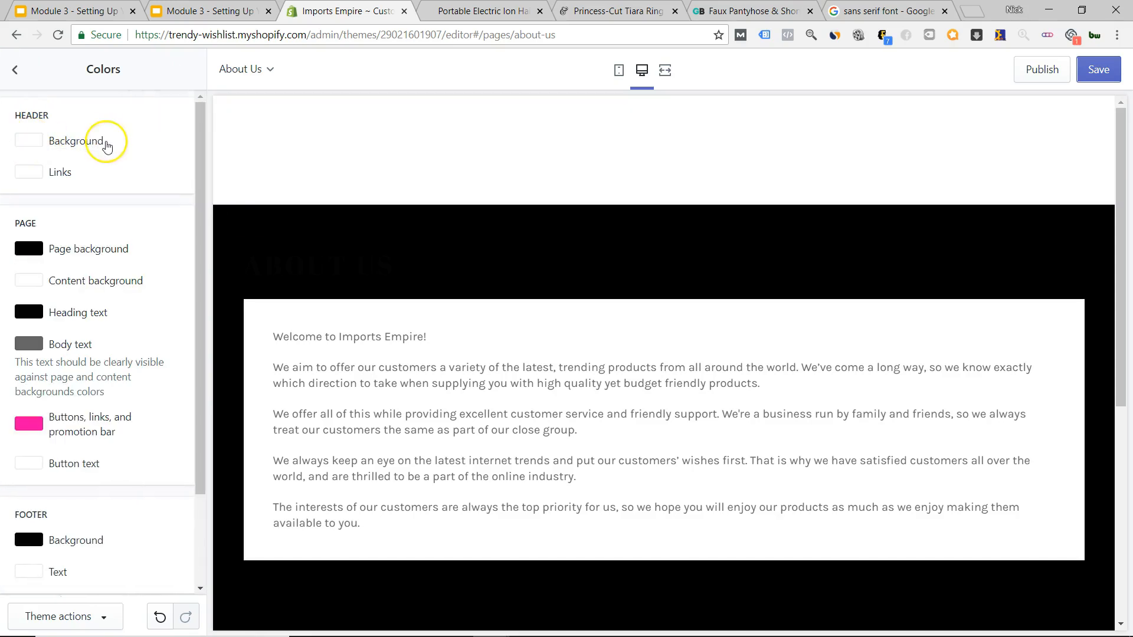
{"action": "left_click", "coordinate": [30, 249]}
{"action": "left_click_drag", "start_coordinate": [55, 303], "coordinate": [11, 258]}
{"action": "left_click", "coordinate": [161, 231]}
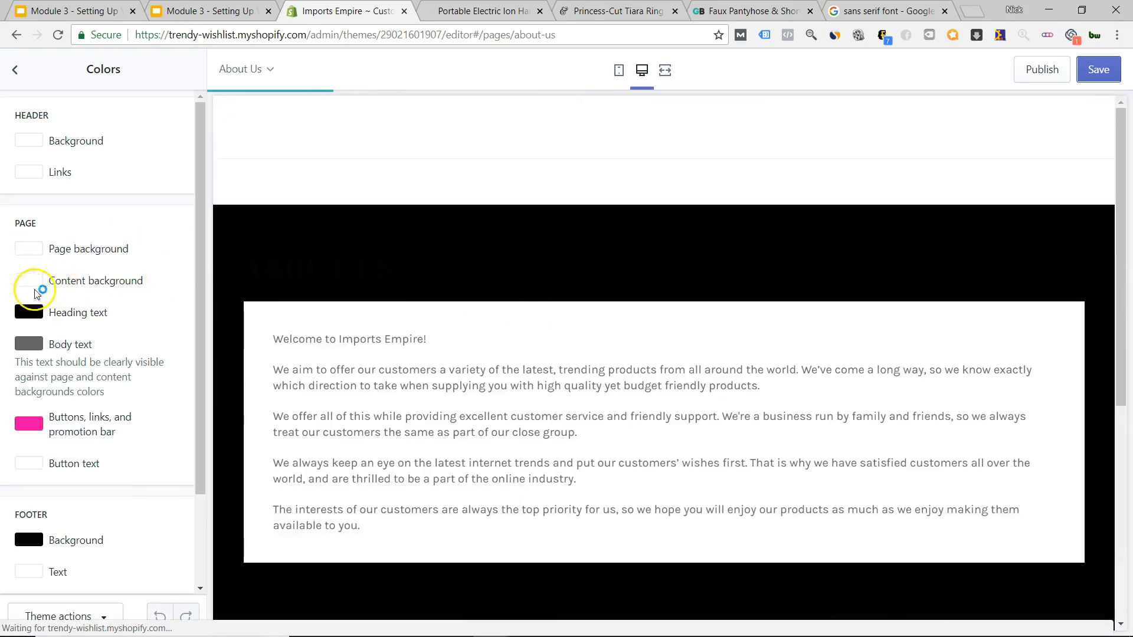
Set header links to #0D0D0D and buttons, links and promotion bar to green #1E9D0A.
{"action": "left_click", "coordinate": [29, 173]}
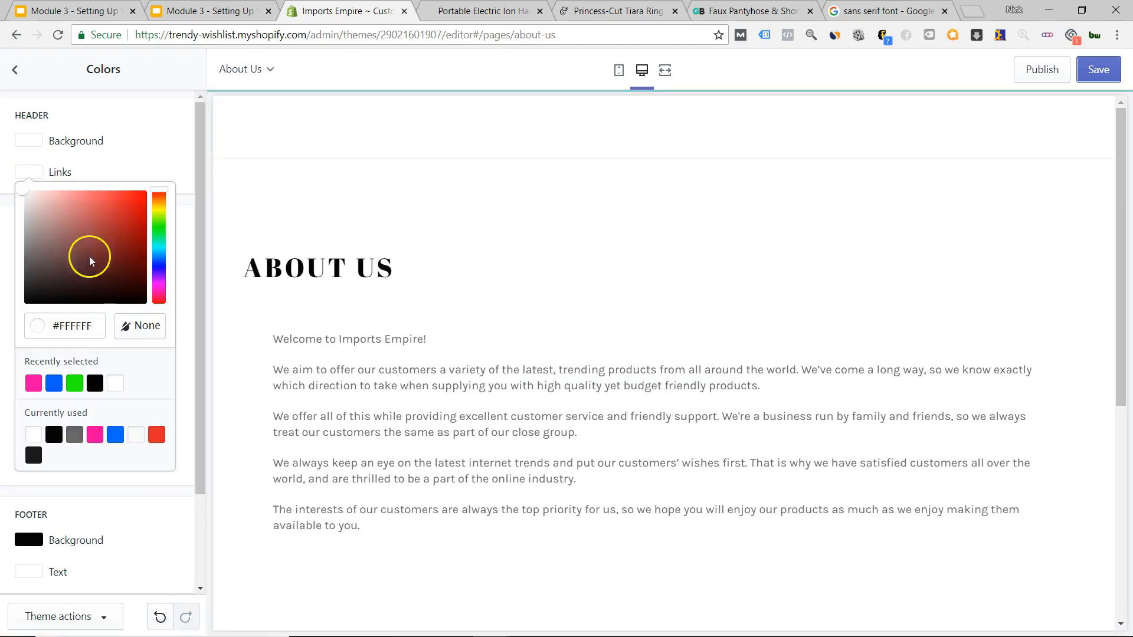
{"action": "mouse_move", "coordinate": [69, 262]}
{"action": "left_mouse_down"}
{"action": "mouse_move", "coordinate": [24, 286]}
{"action": "mouse_move", "coordinate": [24, 298]}
{"action": "left_mouse_up"}
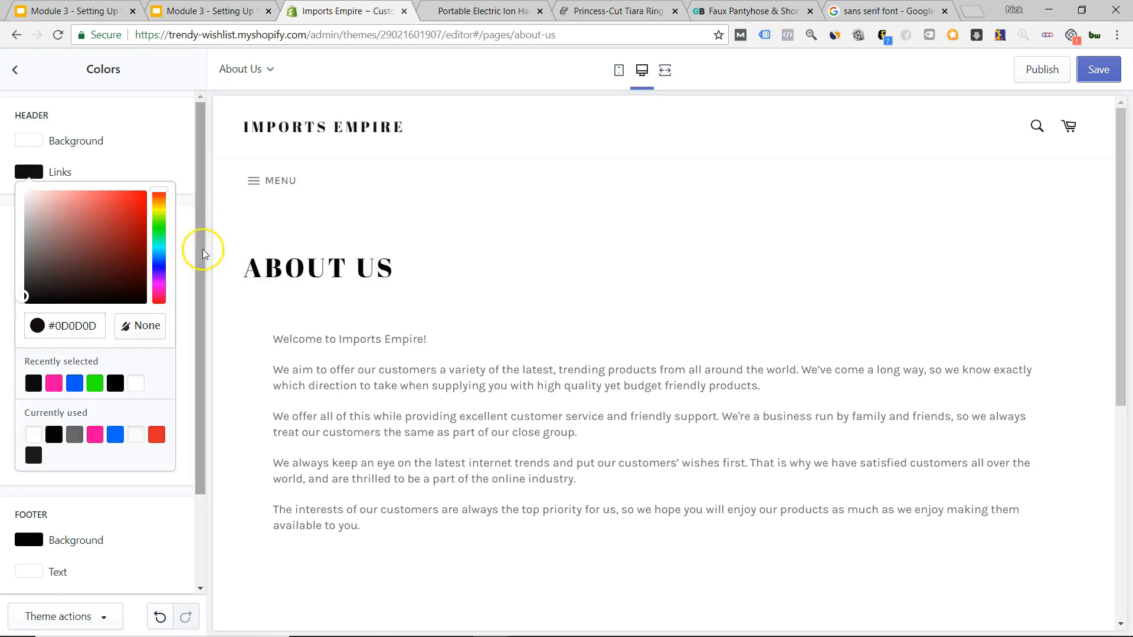
{"action": "left_click", "coordinate": [181, 337]}
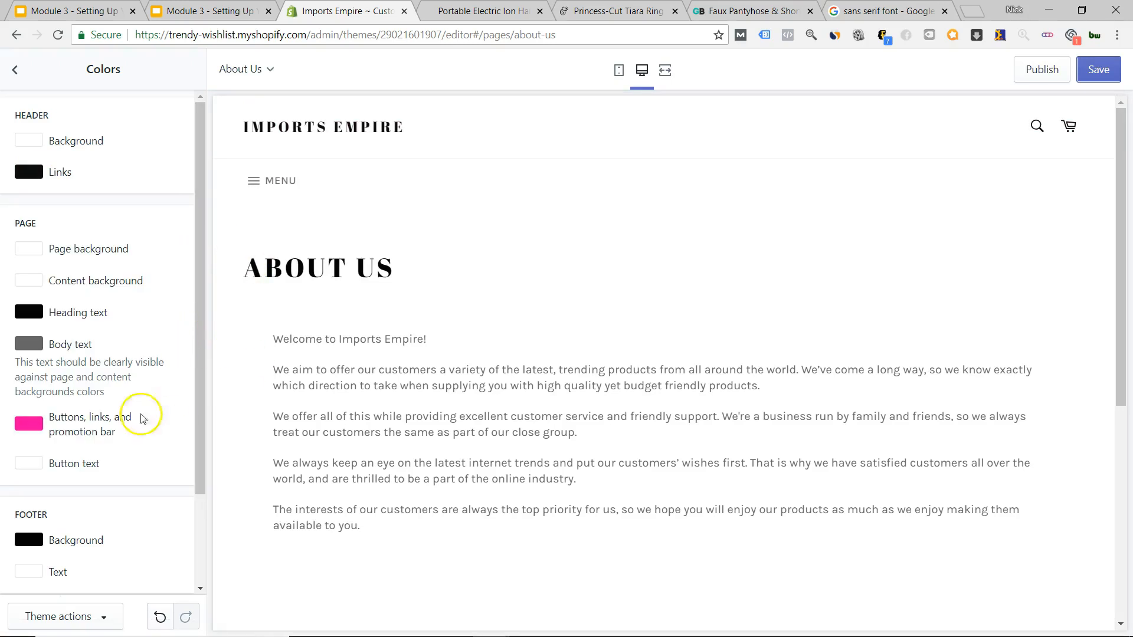
{"action": "left_click", "coordinate": [35, 421]}
{"action": "mouse_move", "coordinate": [56, 442]}
{"action": "left_mouse_down"}
{"action": "mouse_move", "coordinate": [109, 496]}
{"action": "mouse_move", "coordinate": [135, 475]}
{"action": "left_mouse_up"}
{"action": "left_click", "coordinate": [158, 472]}
{"action": "left_click", "coordinate": [155, 403]}
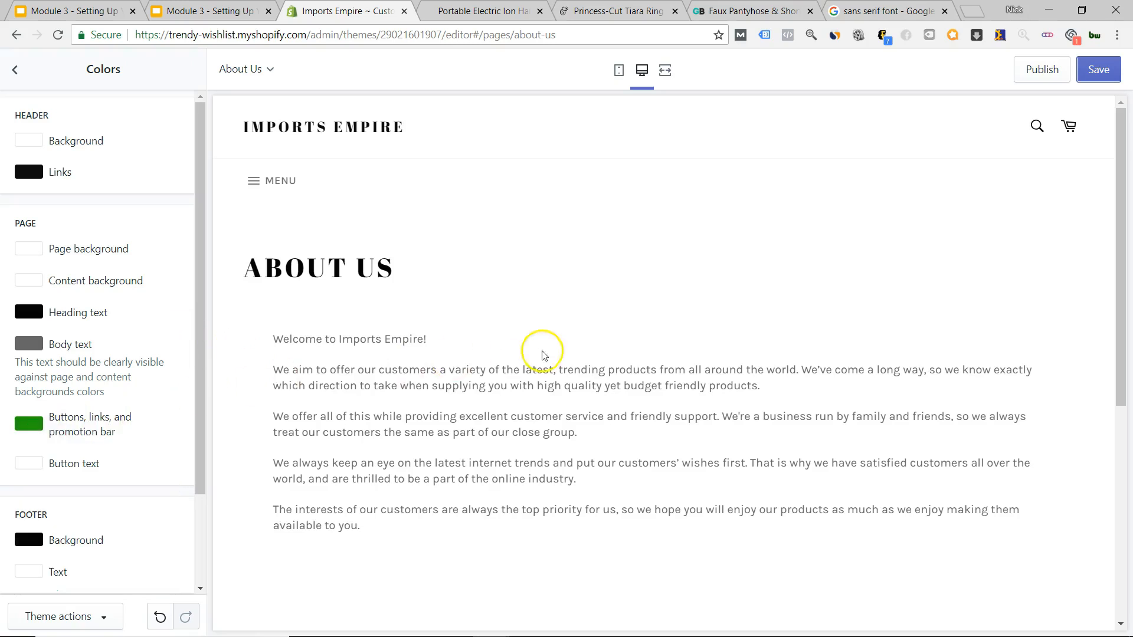
{"action": "scroll", "coordinate": [539, 352], "scroll_direction": "down", "scroll_amount": 7}
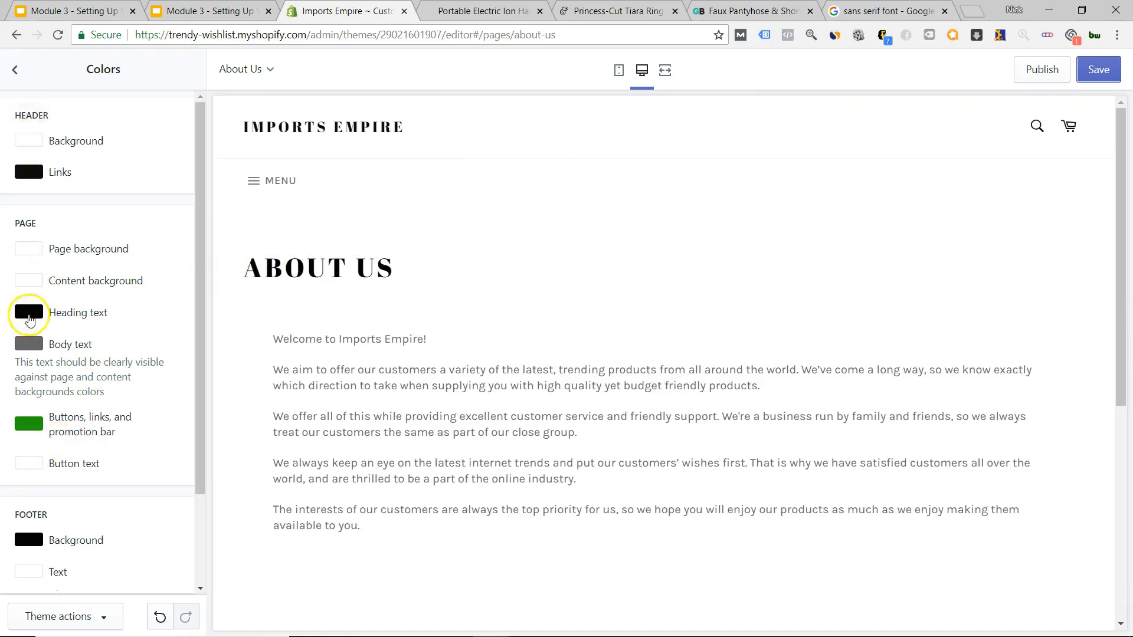
{"action": "left_click", "coordinate": [15, 71]}
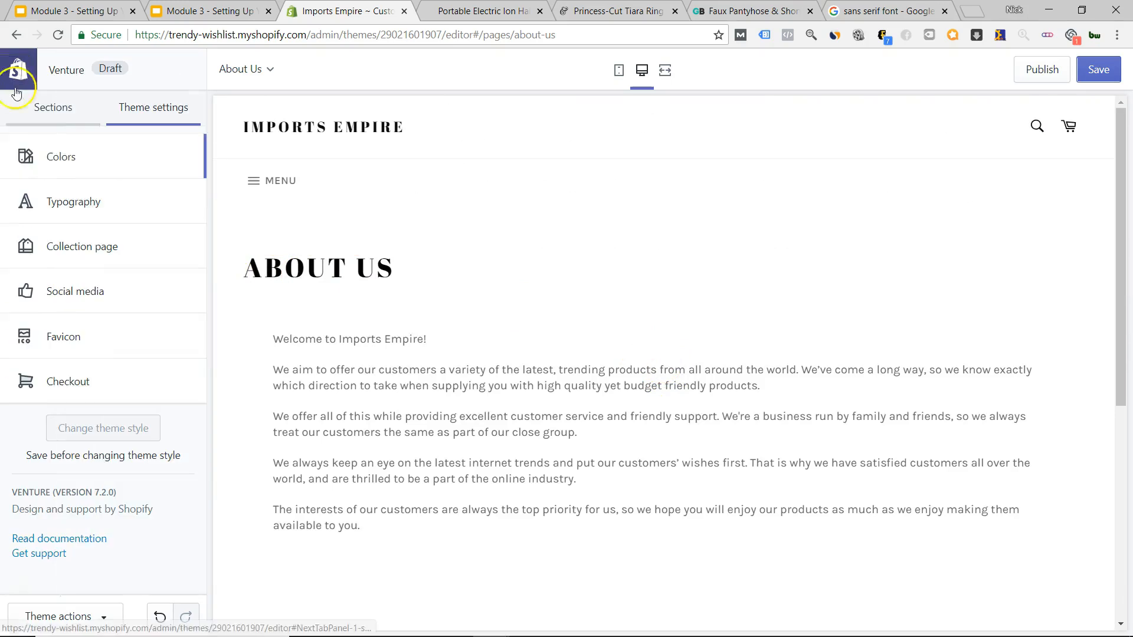
Open the Typography accent text font list and load more fonts.
{"action": "left_click", "coordinate": [66, 201]}
{"action": "left_click", "coordinate": [96, 227]}
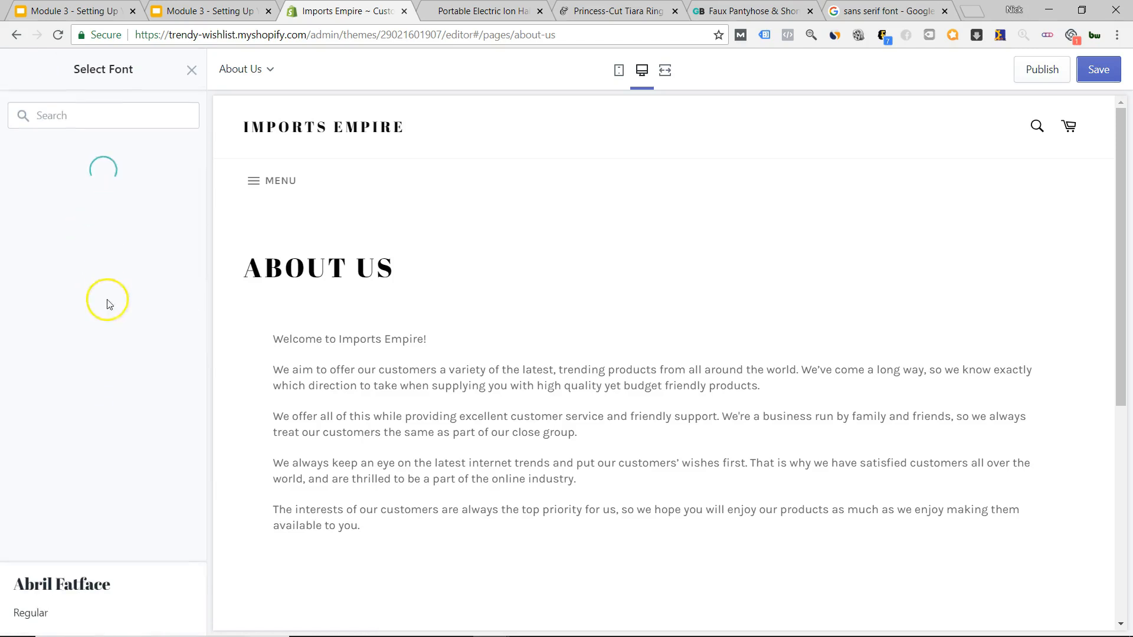
{"action": "scroll", "coordinate": [91, 353], "scroll_direction": "down", "scroll_amount": 3}
{"action": "scroll", "coordinate": [91, 353], "scroll_direction": "down", "scroll_amount": 3}
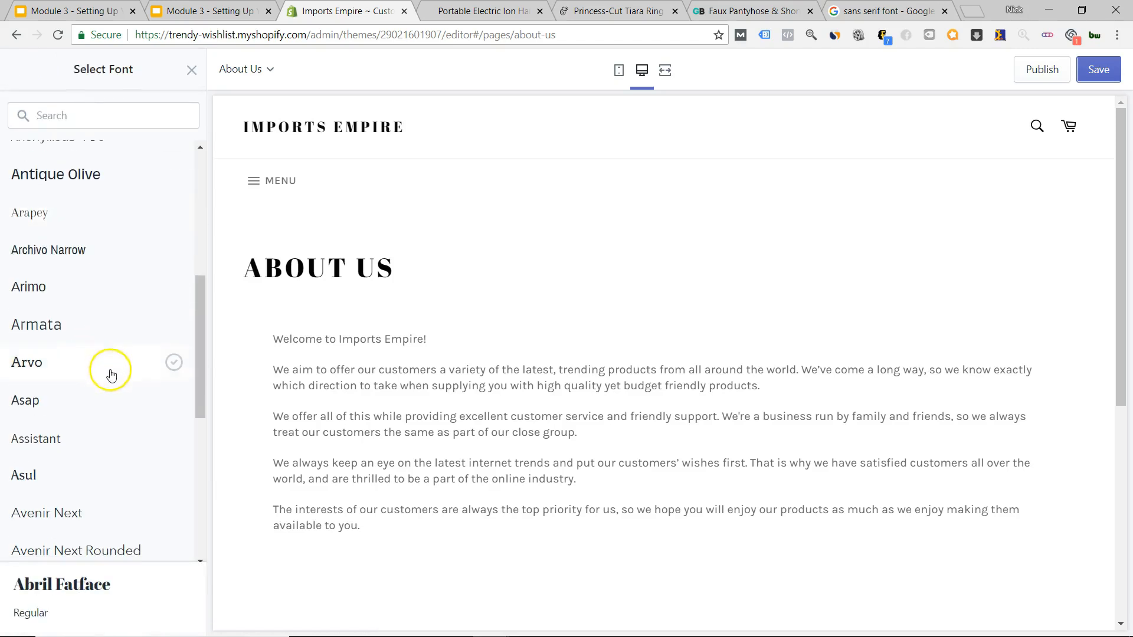
{"action": "scroll", "coordinate": [111, 375], "scroll_direction": "down", "scroll_amount": 5}
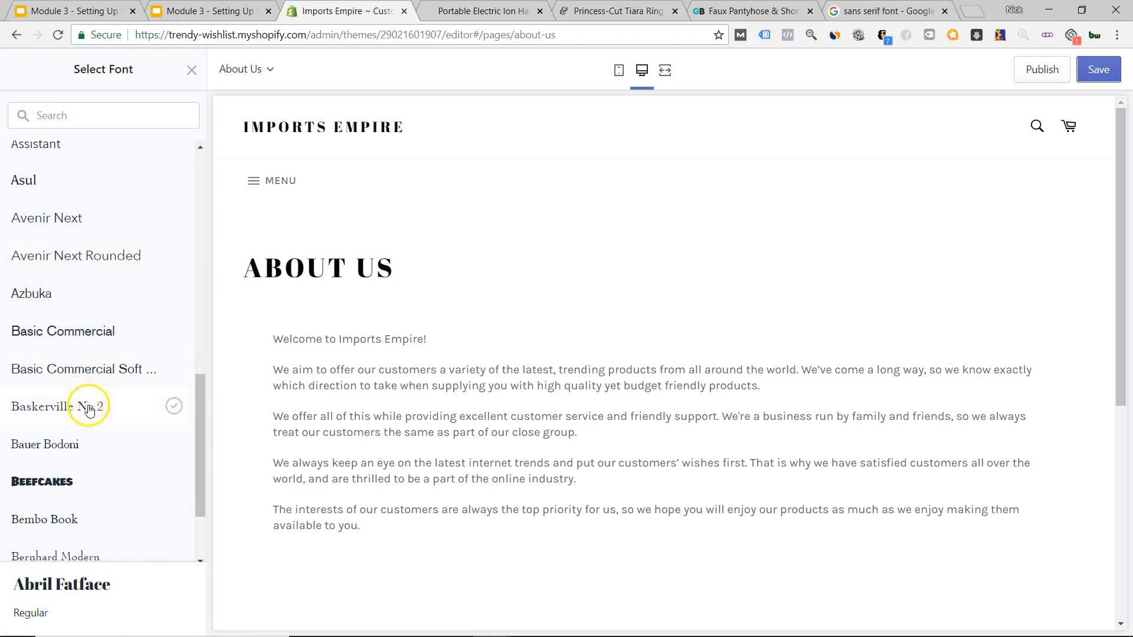
{"action": "scroll", "coordinate": [83, 472], "scroll_direction": "down", "scroll_amount": 2}
{"action": "left_click", "coordinate": [76, 530]}
Choose Chivo as the accent text font and confirm it.
{"action": "scroll", "coordinate": [116, 347], "scroll_direction": "down", "scroll_amount": 4}
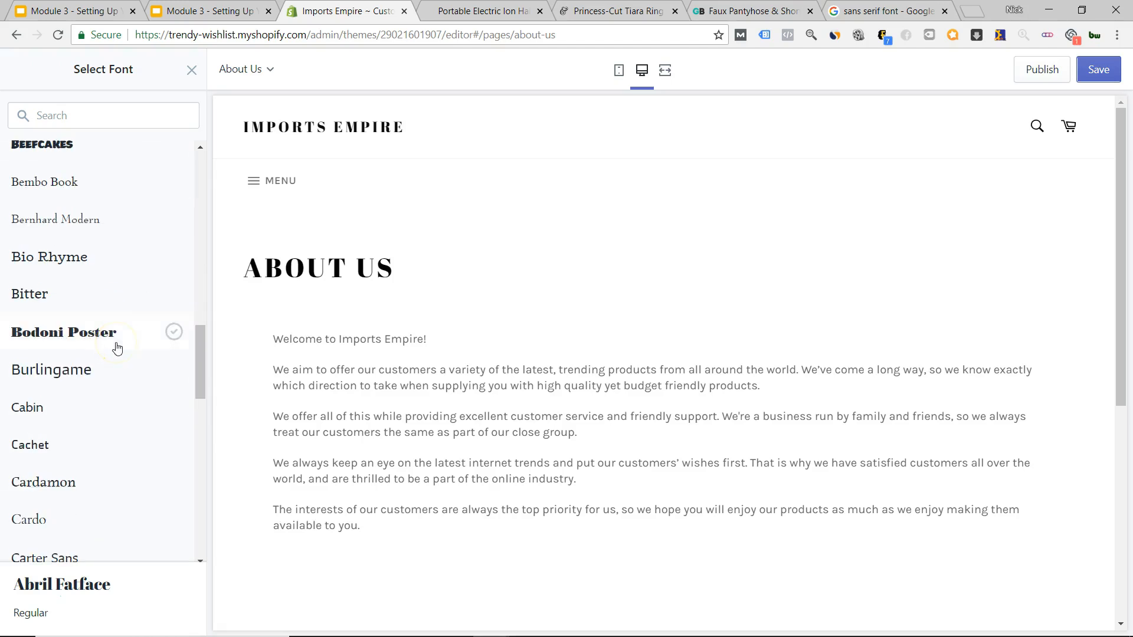
{"action": "scroll", "coordinate": [117, 348], "scroll_direction": "down", "scroll_amount": 8}
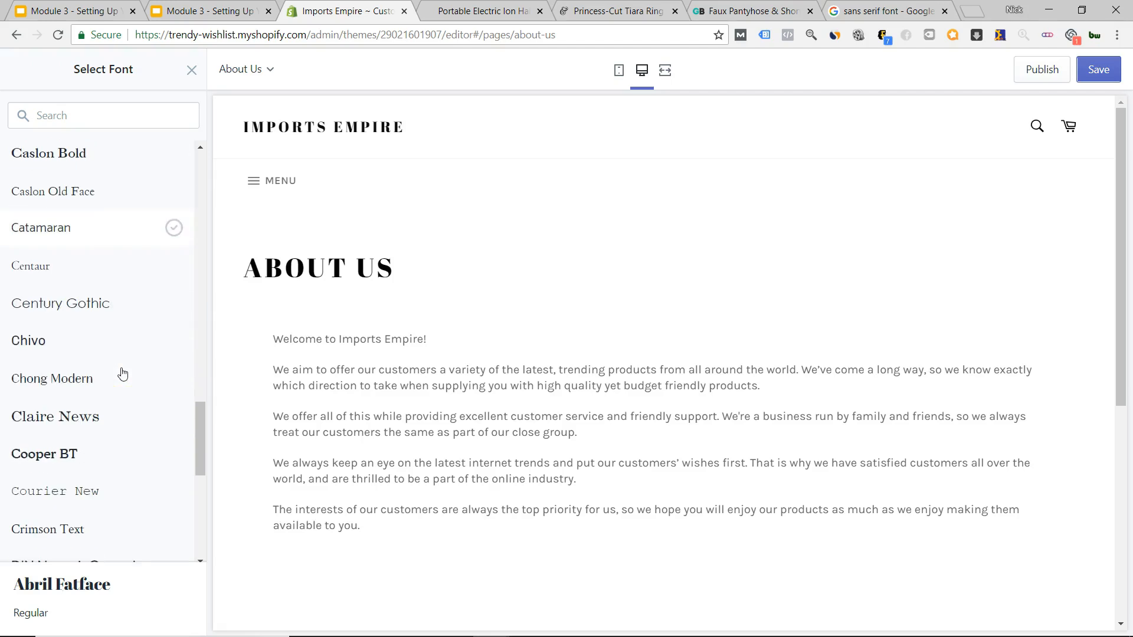
{"action": "scroll", "coordinate": [123, 374], "scroll_direction": "down", "scroll_amount": 1}
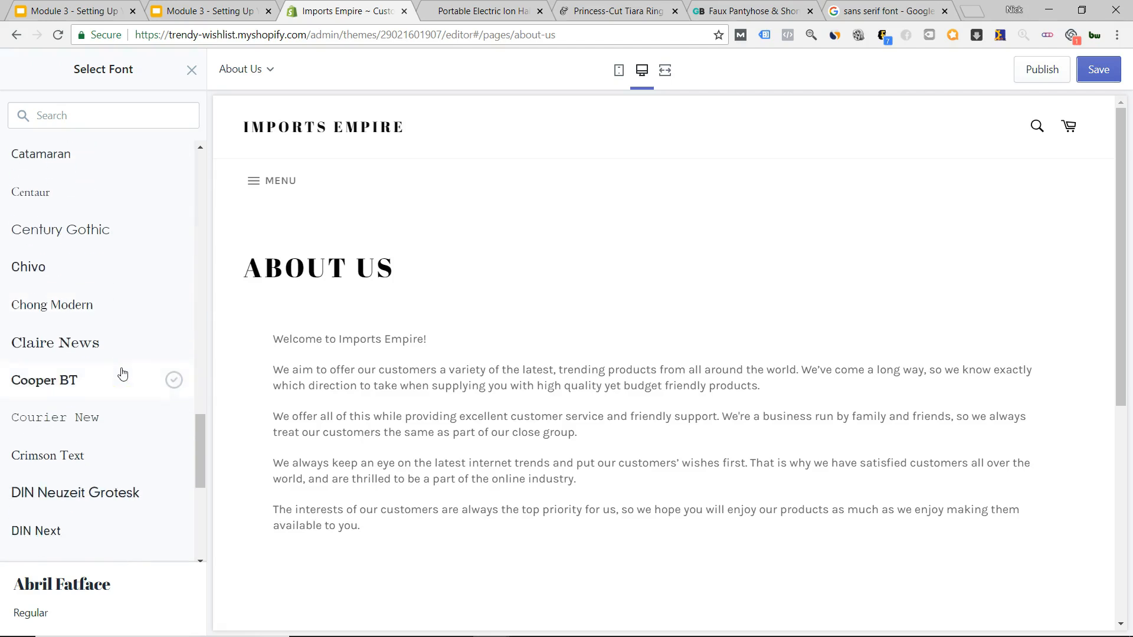
{"action": "left_click", "coordinate": [92, 272]}
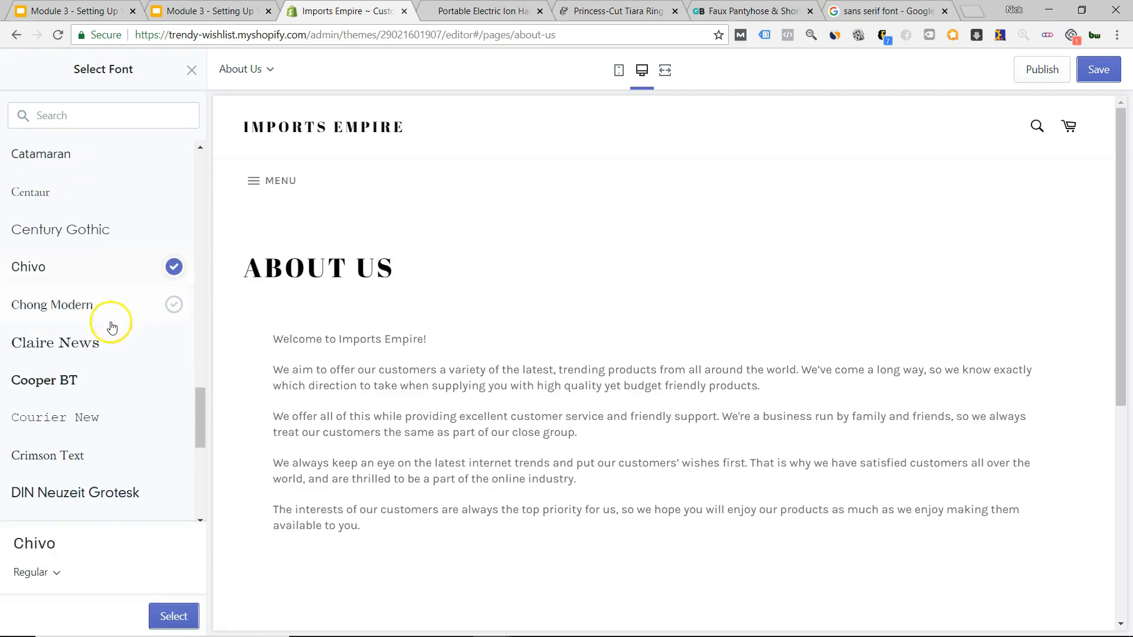
{"action": "left_click", "coordinate": [158, 615]}
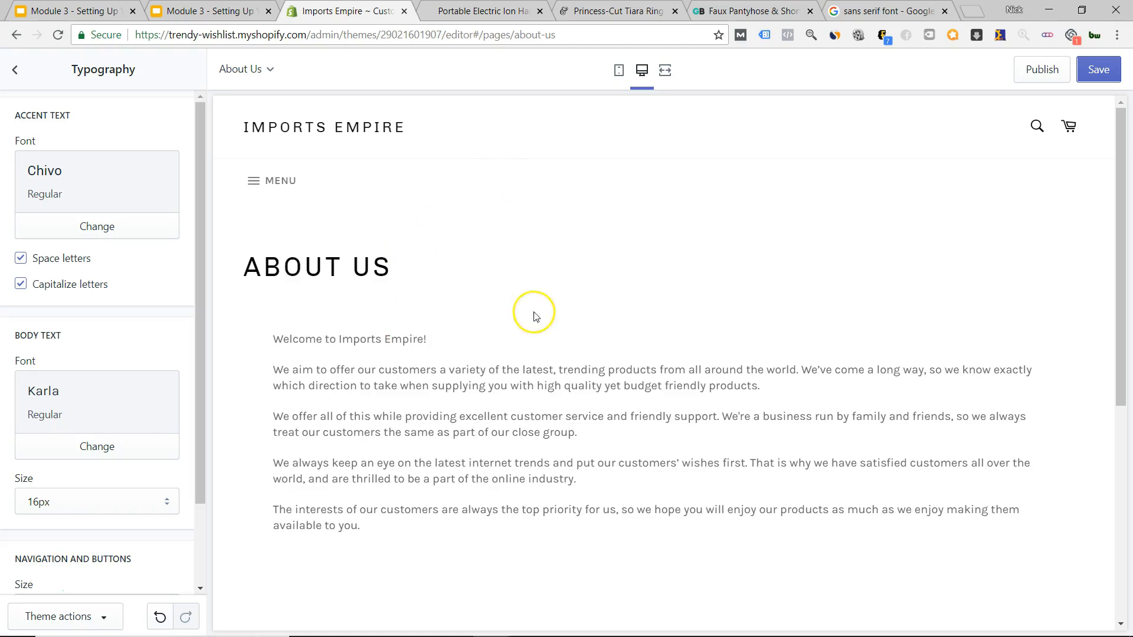
{"action": "left_click", "coordinate": [15, 70]}
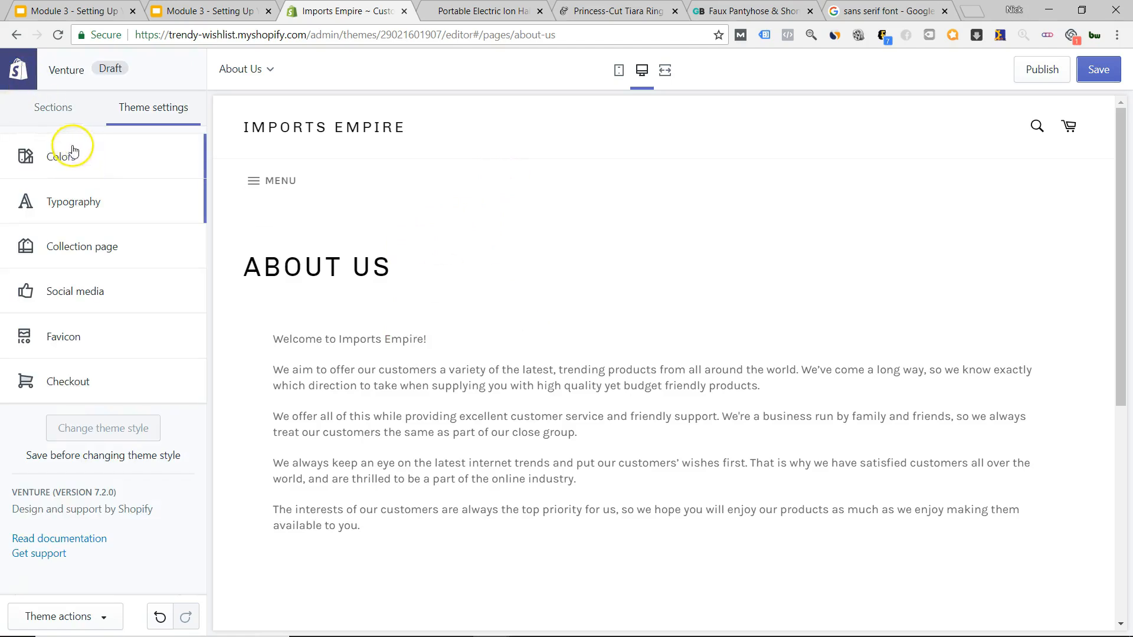
Review the Social media and Favicon theme settings.
{"action": "scroll", "coordinate": [519, 321], "scroll_direction": "down", "scroll_amount": 6}
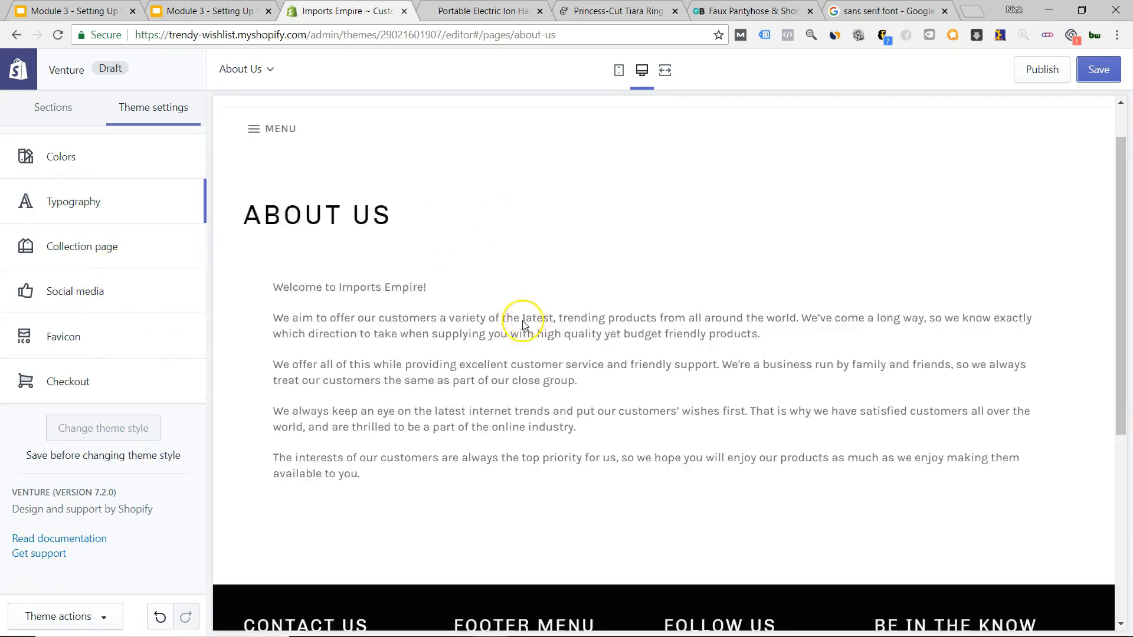
{"action": "left_click", "coordinate": [109, 295]}
{"action": "scroll", "coordinate": [94, 301], "scroll_direction": "down", "scroll_amount": 7}
{"action": "scroll", "coordinate": [88, 367], "scroll_direction": "down", "scroll_amount": 2}
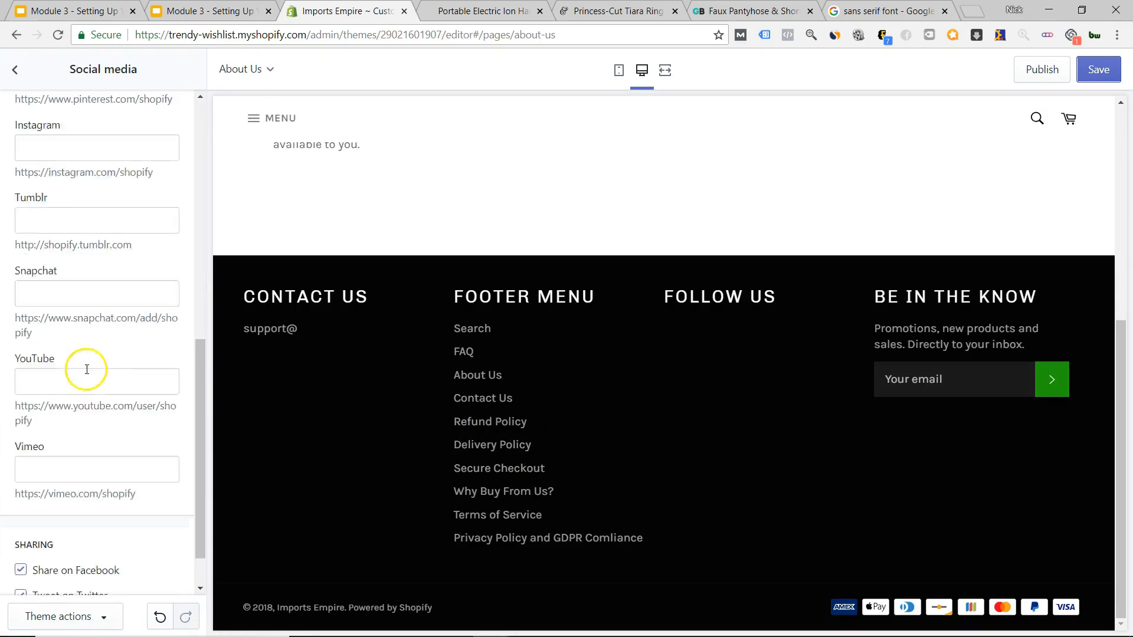
{"action": "scroll", "coordinate": [89, 378], "scroll_direction": "up", "scroll_amount": 9}
{"action": "left_click", "coordinate": [15, 70]}
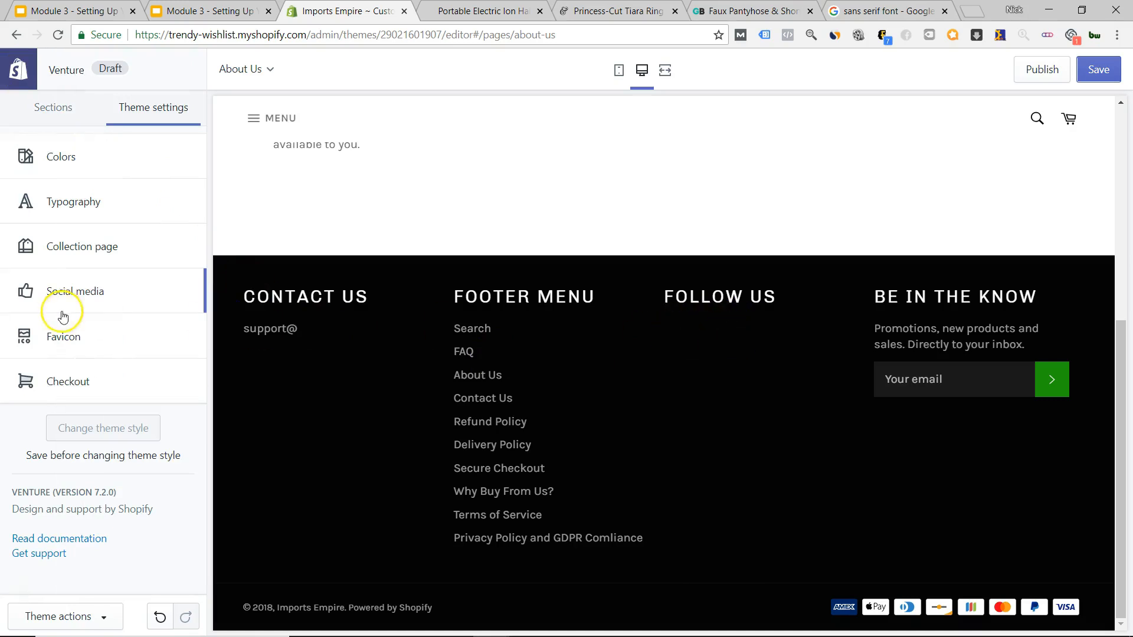
{"action": "left_click", "coordinate": [77, 338]}
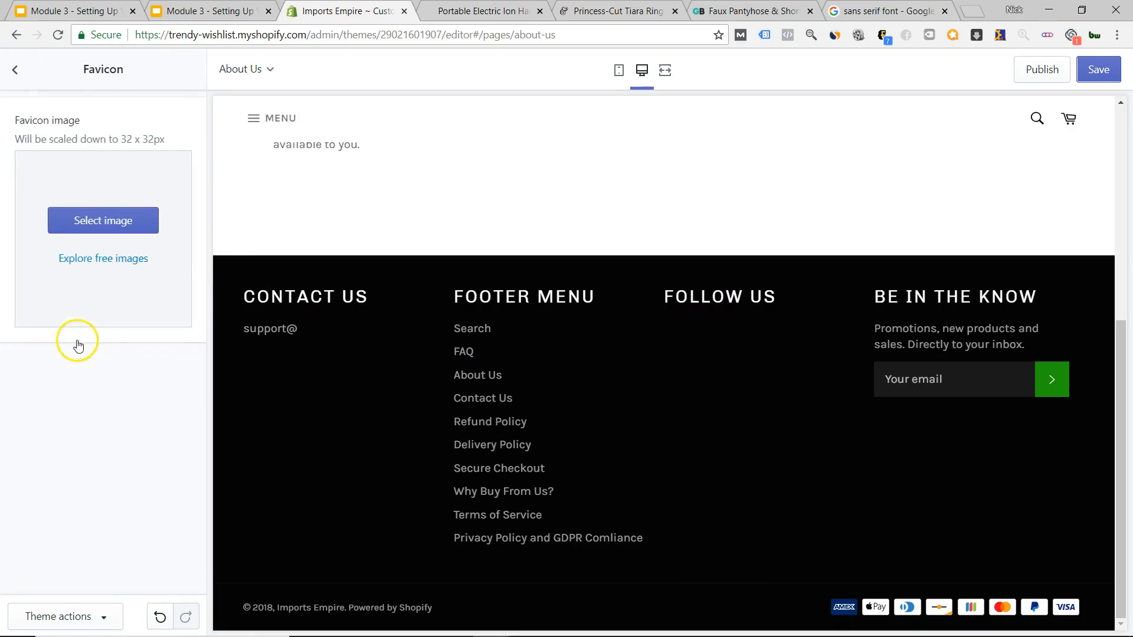
{"action": "left_click", "coordinate": [13, 72]}
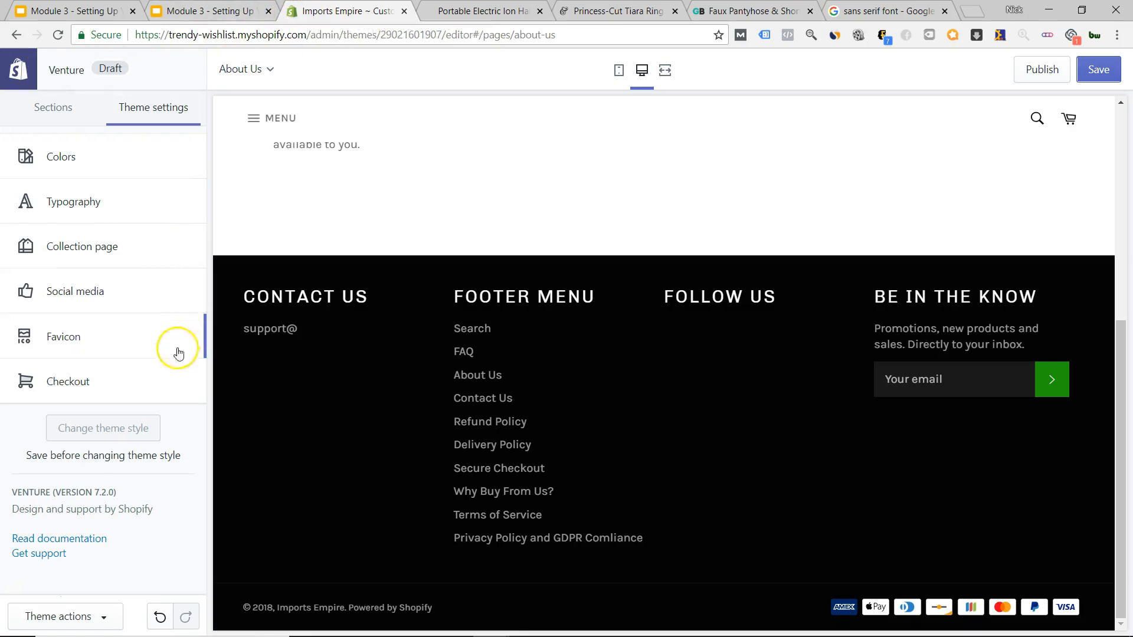
Scroll through the Checkout appearance settings and return to the Theme settings list.
{"action": "left_click", "coordinate": [94, 384]}
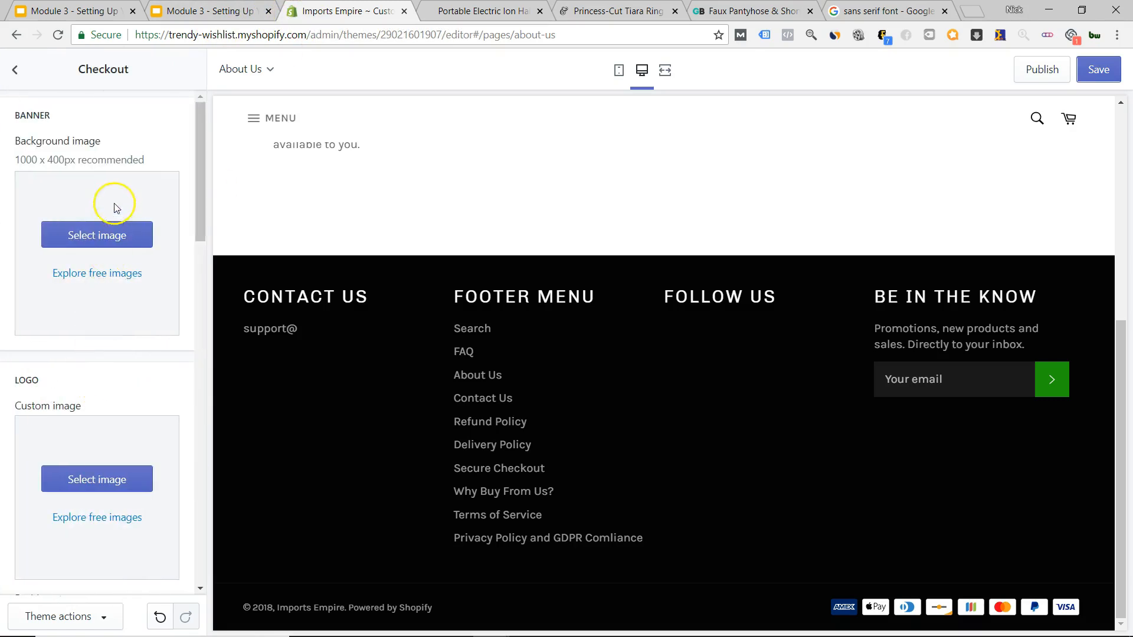
{"action": "scroll", "coordinate": [99, 307], "scroll_direction": "down", "scroll_amount": 6}
{"action": "scroll", "coordinate": [97, 318], "scroll_direction": "up", "scroll_amount": 3}
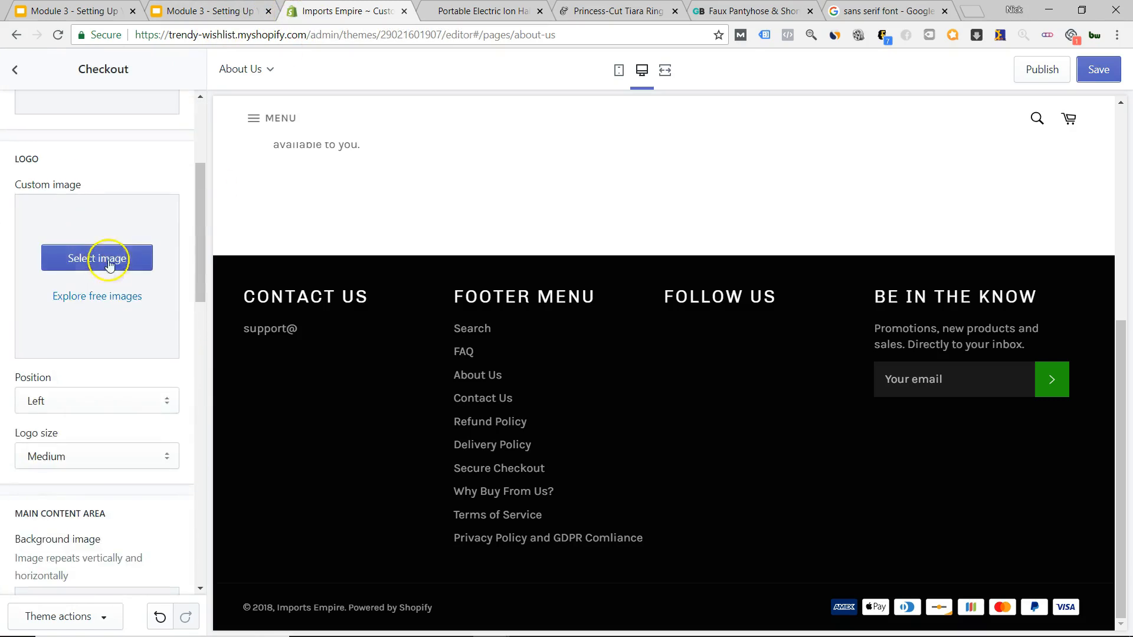
{"action": "scroll", "coordinate": [107, 410], "scroll_direction": "down", "scroll_amount": 6}
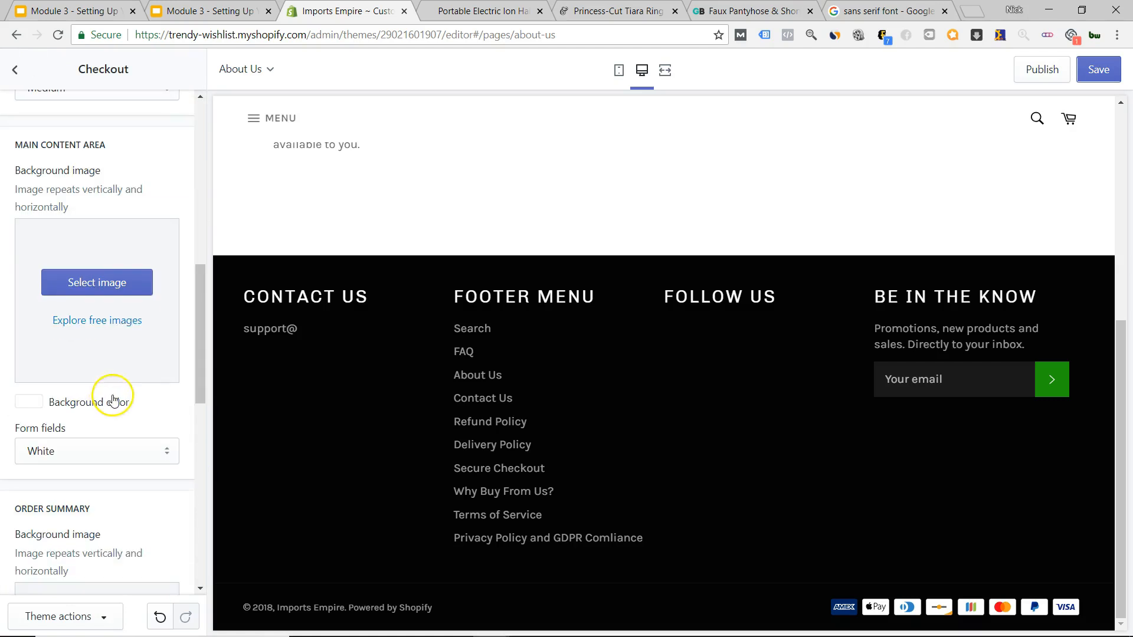
{"action": "scroll", "coordinate": [114, 401], "scroll_direction": "down", "scroll_amount": 5}
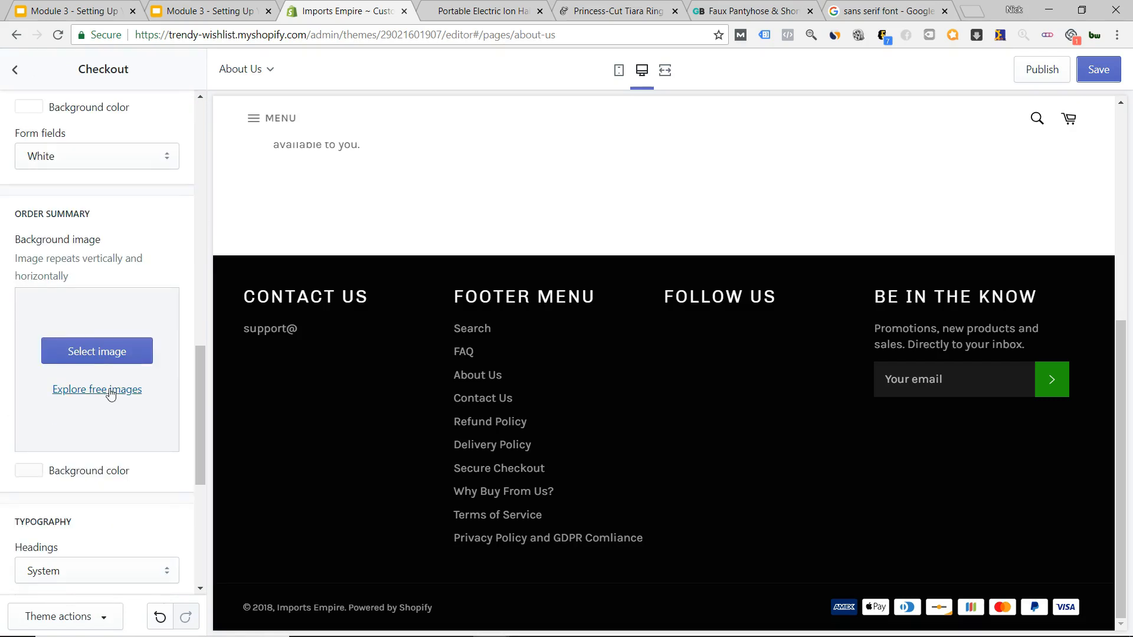
{"action": "scroll", "coordinate": [109, 393], "scroll_direction": "up", "scroll_amount": 1}
{"action": "scroll", "coordinate": [79, 360], "scroll_direction": "down", "scroll_amount": 7}
{"action": "scroll", "coordinate": [85, 341], "scroll_direction": "up", "scroll_amount": 9}
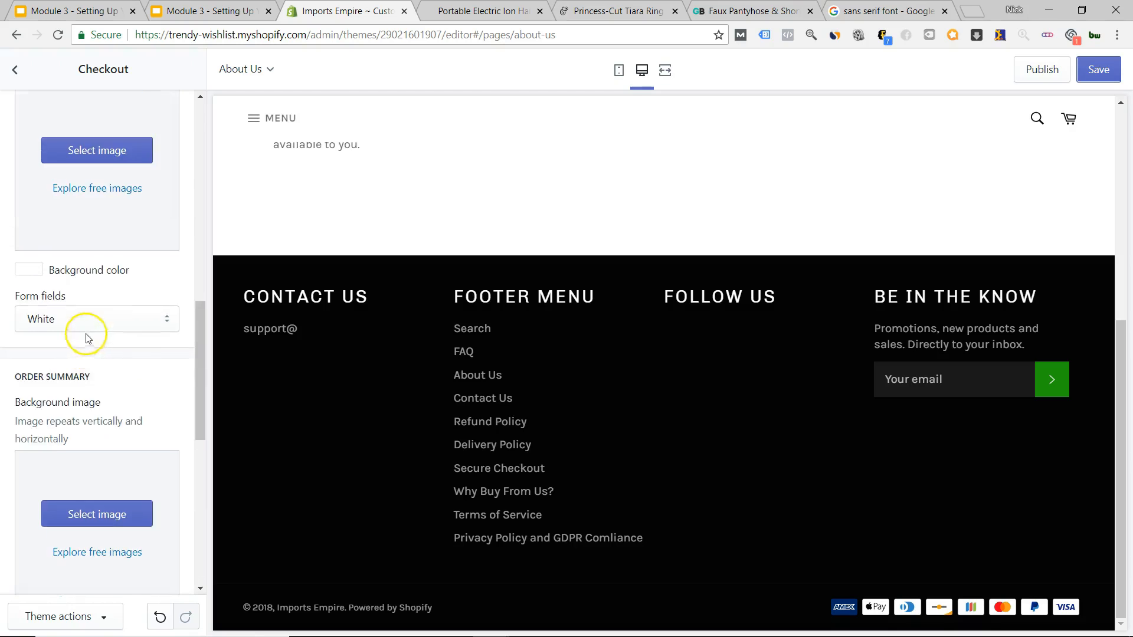
{"action": "scroll", "coordinate": [83, 366], "scroll_direction": "up", "scroll_amount": 8}
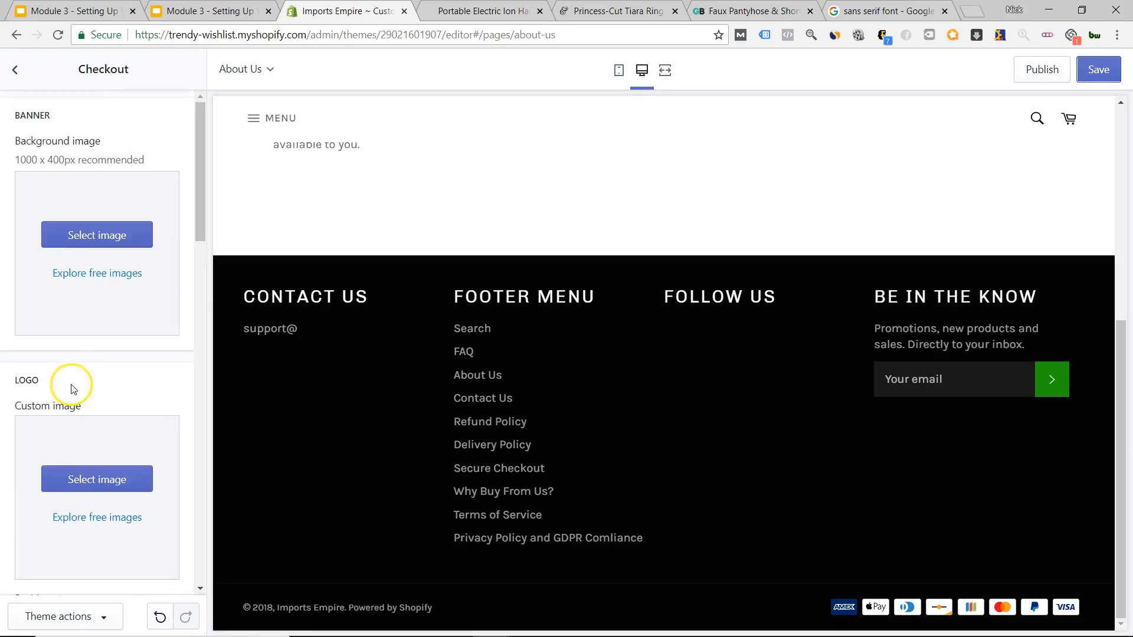
{"action": "left_click", "coordinate": [14, 72]}
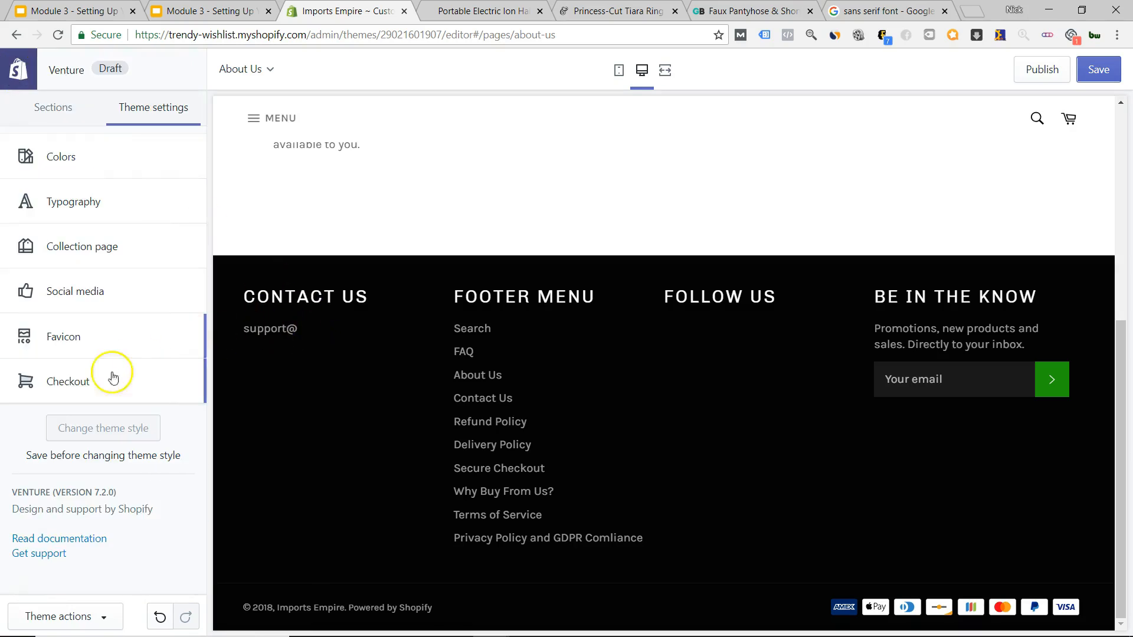
Show the About Us sections (Header, Featured products, Footer) with the preview scrolled to the top.
{"action": "left_click", "coordinate": [50, 107]}
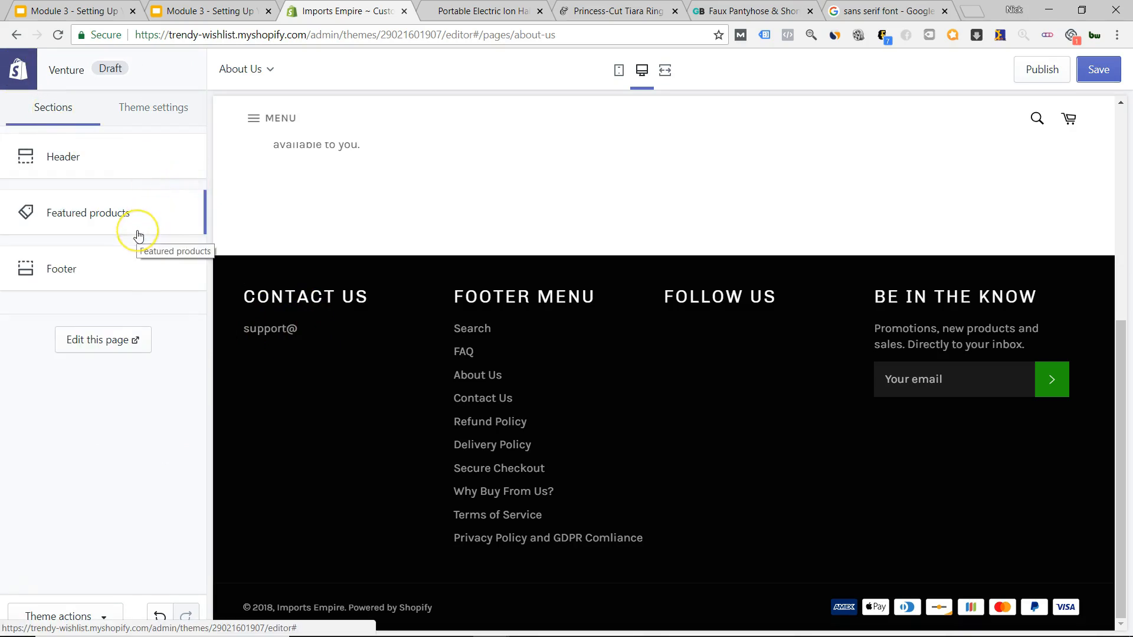
{"action": "scroll", "coordinate": [677, 385], "scroll_direction": "up", "scroll_amount": 6}
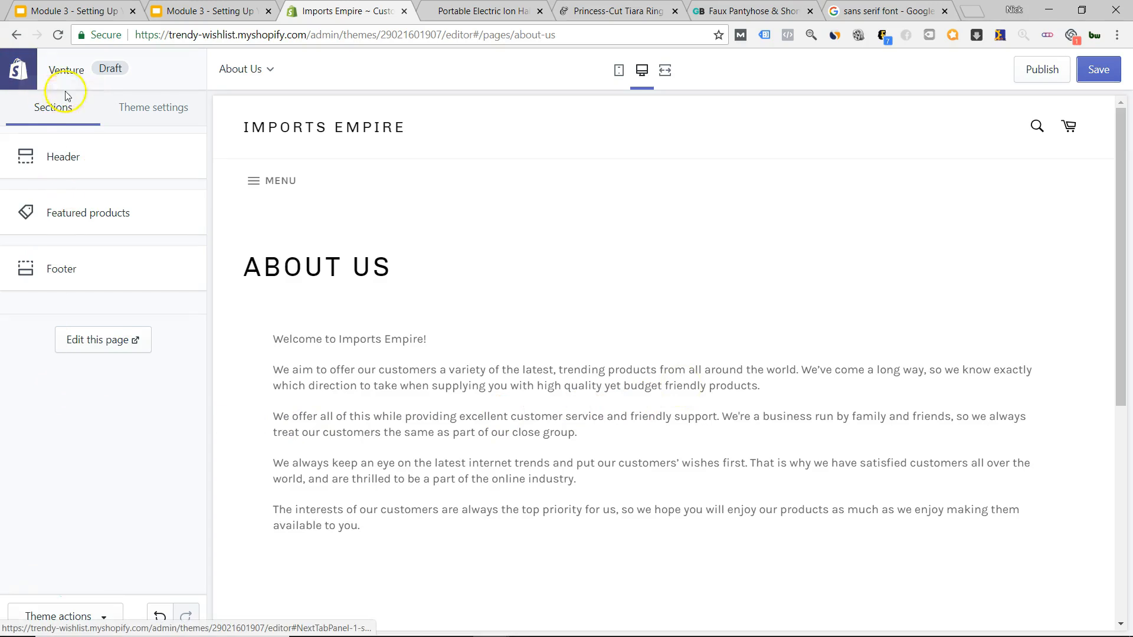
{"action": "left_click", "coordinate": [283, 131]}
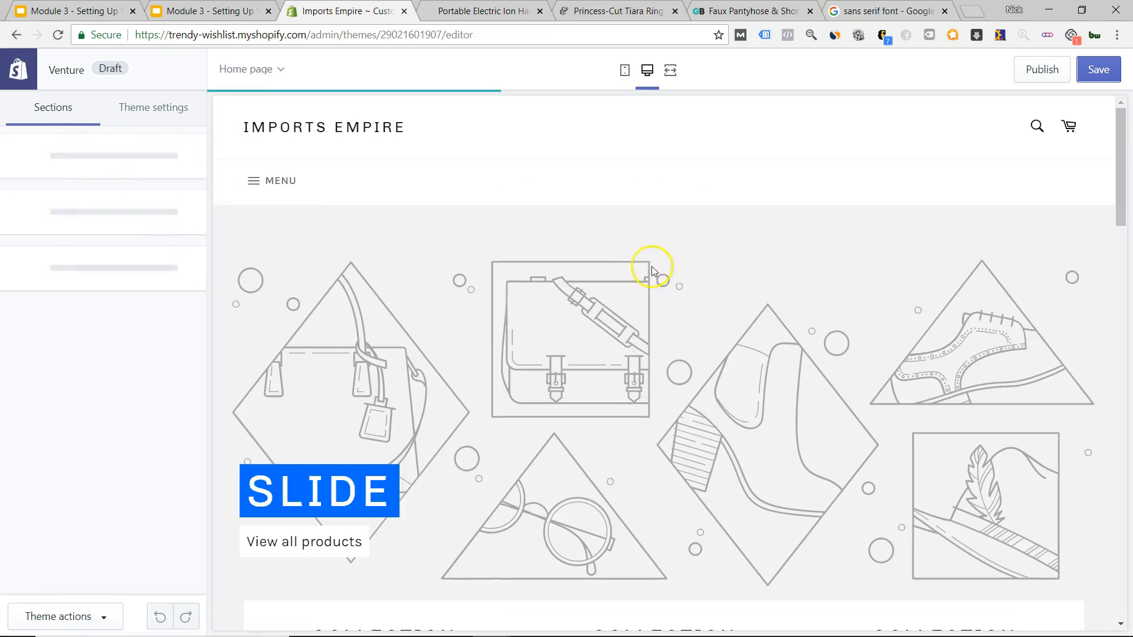
Scroll through the home page's slideshow, collection list, featured collection and image-with-text sections.
{"action": "scroll", "coordinate": [632, 265], "scroll_direction": "down", "scroll_amount": 8}
{"action": "scroll", "coordinate": [632, 289], "scroll_direction": "down", "scroll_amount": 10}
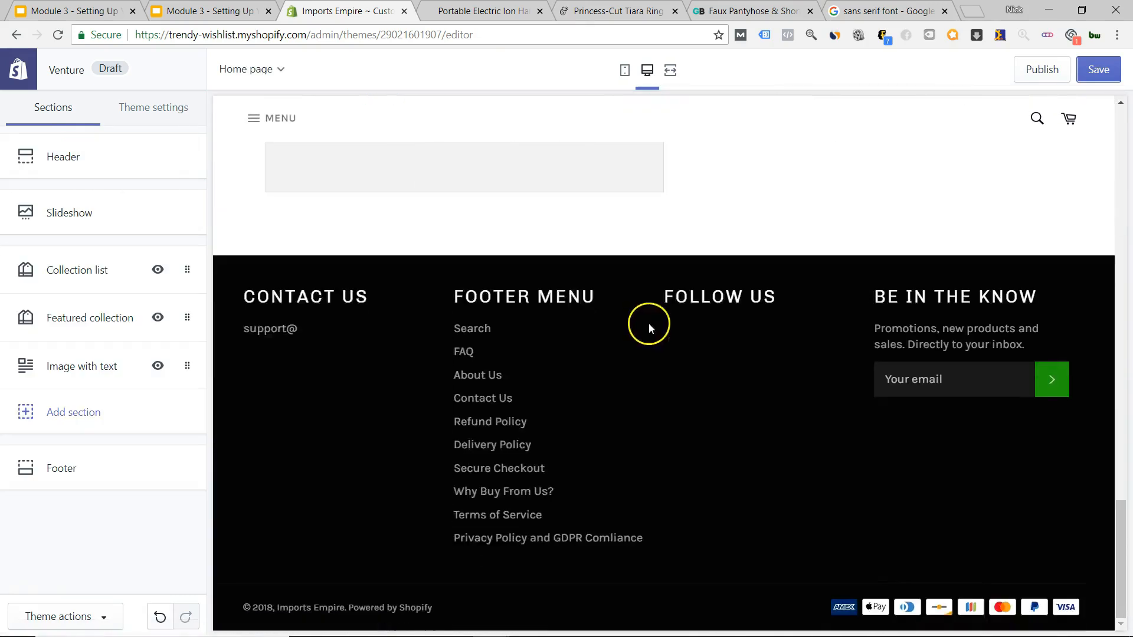
{"action": "scroll", "coordinate": [655, 330], "scroll_direction": "up", "scroll_amount": 20}
{"action": "scroll", "coordinate": [659, 333], "scroll_direction": "up", "scroll_amount": 3}
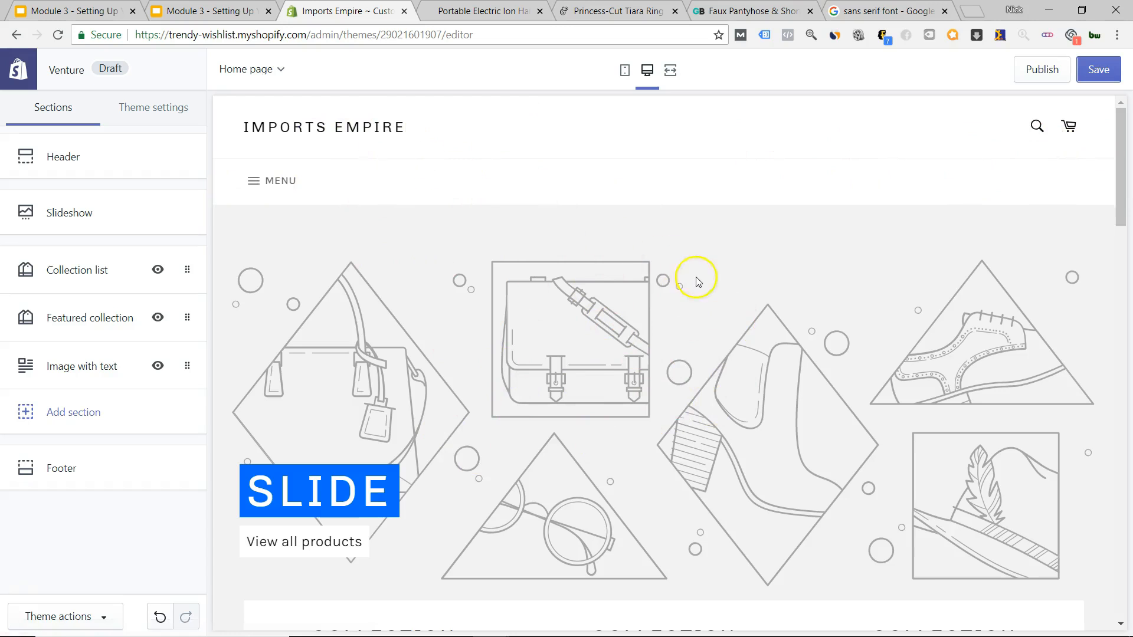
{"action": "scroll", "coordinate": [692, 278], "scroll_direction": "down", "scroll_amount": 12}
{"action": "scroll", "coordinate": [655, 287], "scroll_direction": "up", "scroll_amount": 6}
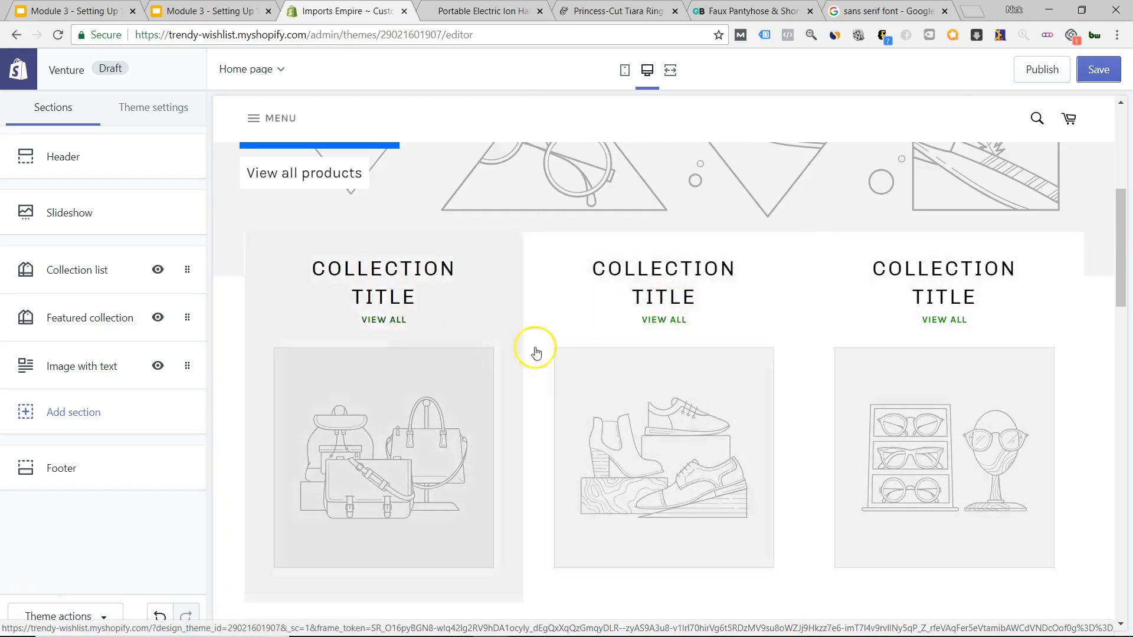
{"action": "scroll", "coordinate": [696, 331], "scroll_direction": "down", "scroll_amount": 5}
{"action": "scroll", "coordinate": [615, 327], "scroll_direction": "down", "scroll_amount": 8}
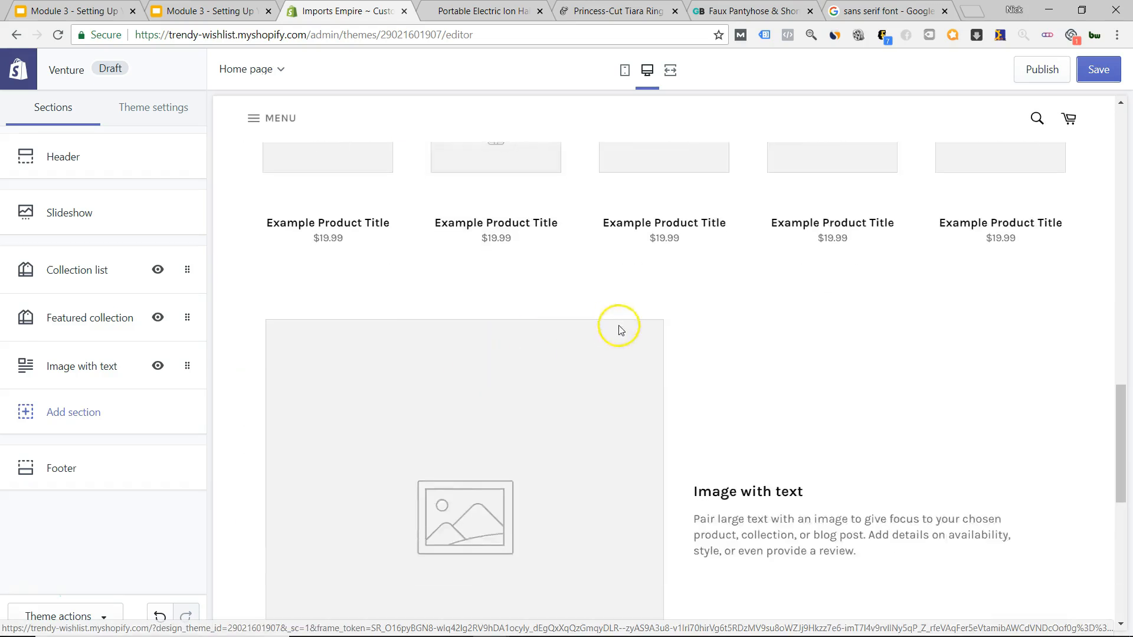
{"action": "scroll", "coordinate": [652, 333], "scroll_direction": "up", "scroll_amount": 4}
{"action": "scroll", "coordinate": [652, 334], "scroll_direction": "up", "scroll_amount": 1}
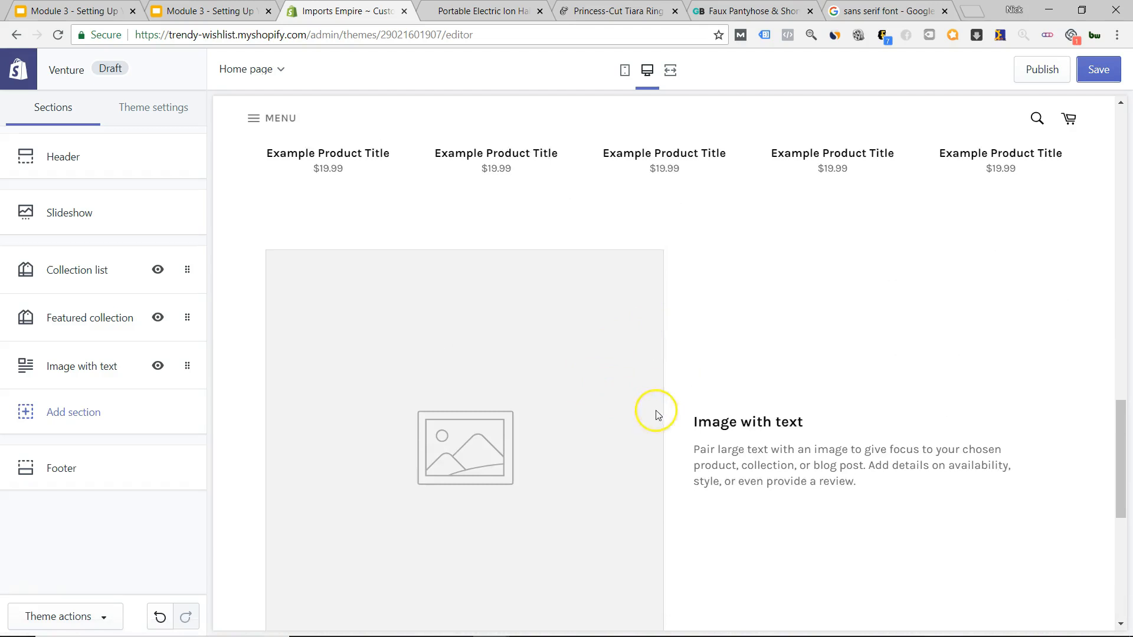
{"action": "scroll", "coordinate": [617, 401], "scroll_direction": "down", "scroll_amount": 2}
{"action": "scroll", "coordinate": [576, 387], "scroll_direction": "up", "scroll_amount": 2}
{"action": "scroll", "coordinate": [690, 362], "scroll_direction": "down", "scroll_amount": 4}
{"action": "scroll", "coordinate": [678, 370], "scroll_direction": "up", "scroll_amount": 1}
{"action": "scroll", "coordinate": [496, 325], "scroll_direction": "up", "scroll_amount": 1}
{"action": "scroll", "coordinate": [449, 378], "scroll_direction": "up", "scroll_amount": 2}
{"action": "scroll", "coordinate": [649, 383], "scroll_direction": "down", "scroll_amount": 2}
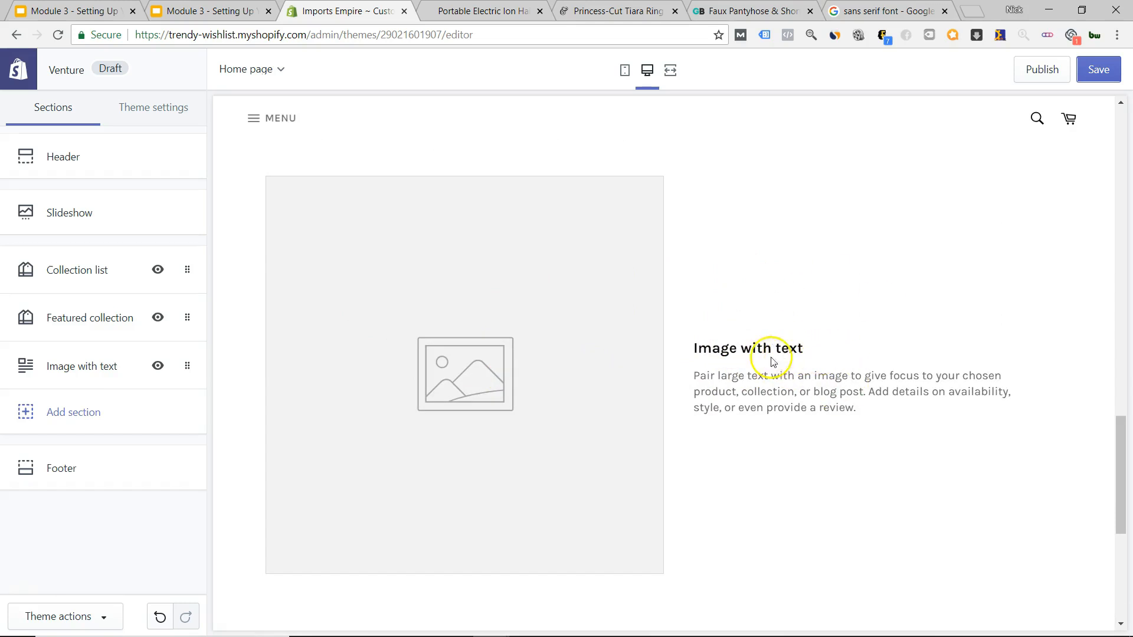
Glance at the pantyhose, Tiara Ring and hair brush tabs, then return to the editor.
{"action": "left_click", "coordinate": [749, 11]}
{"action": "scroll", "coordinate": [596, 304], "scroll_direction": "down", "scroll_amount": 7}
{"action": "scroll", "coordinate": [616, 63], "scroll_direction": "up", "scroll_amount": 7}
{"action": "left_click", "coordinate": [614, 11]}
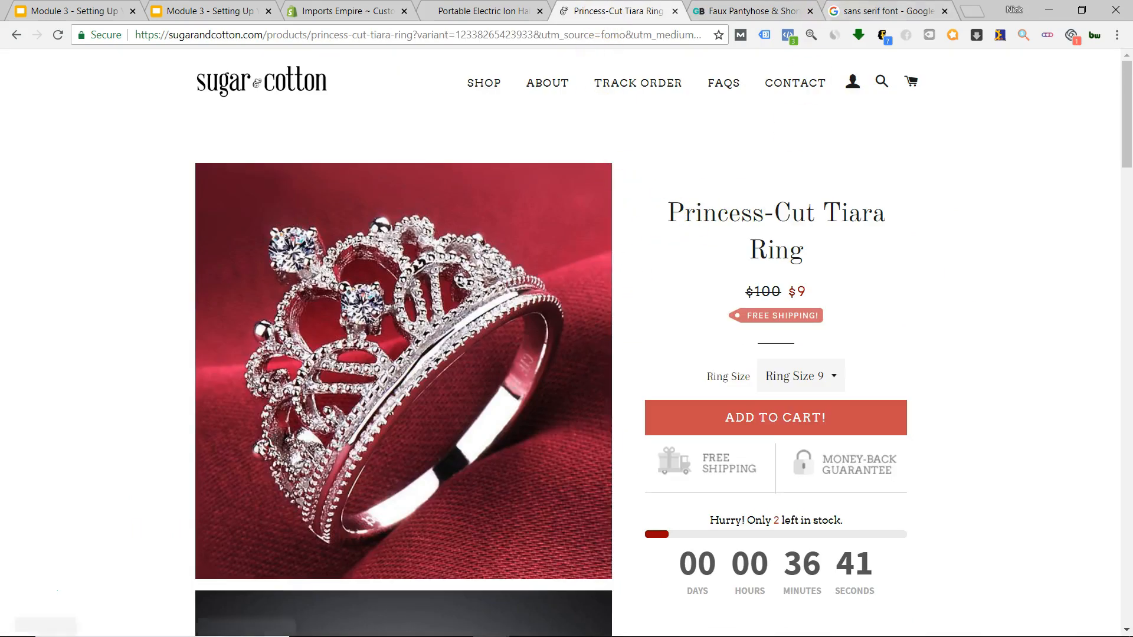
{"action": "left_click", "coordinate": [484, 11]}
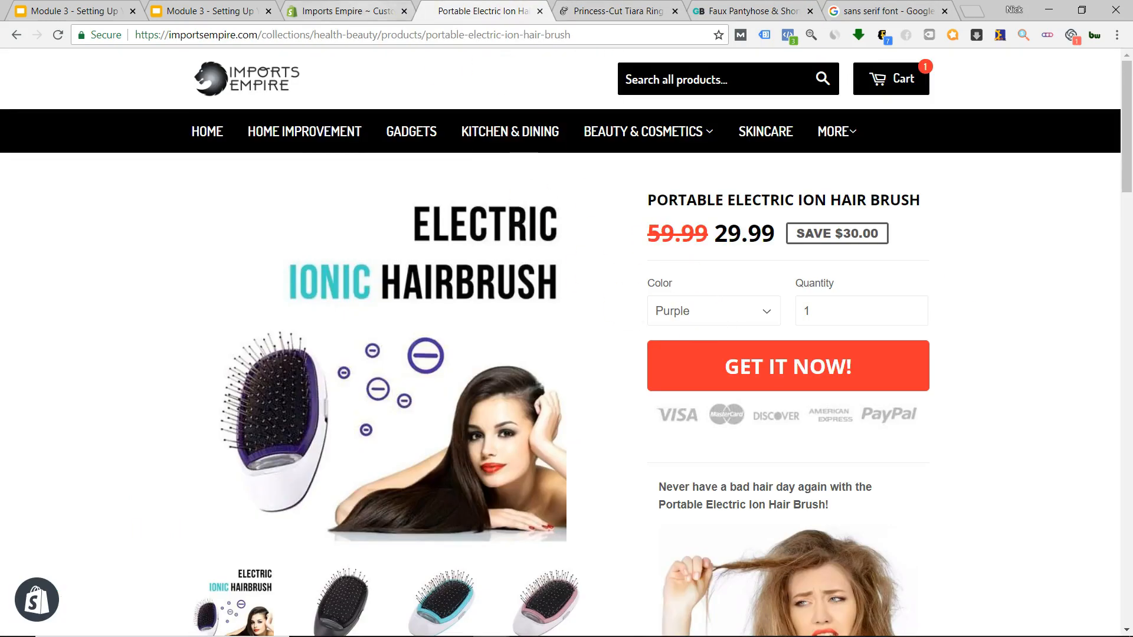
{"action": "left_click", "coordinate": [374, 10]}
{"action": "scroll", "coordinate": [736, 314], "scroll_direction": "up", "scroll_amount": 6}
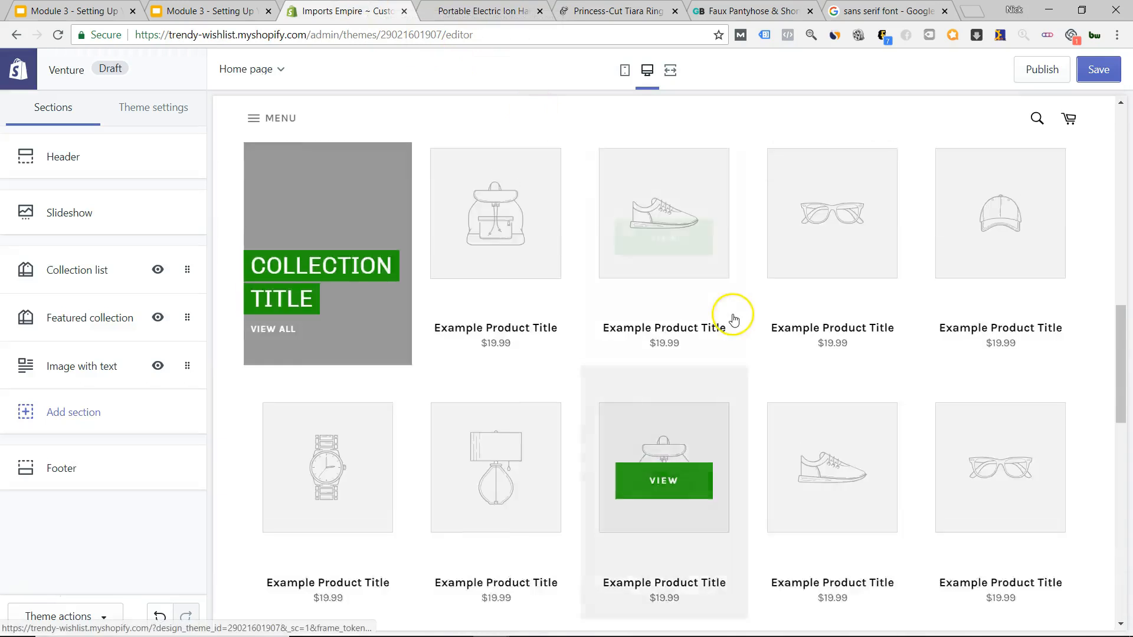
{"action": "scroll", "coordinate": [734, 319], "scroll_direction": "up", "scroll_amount": 7}
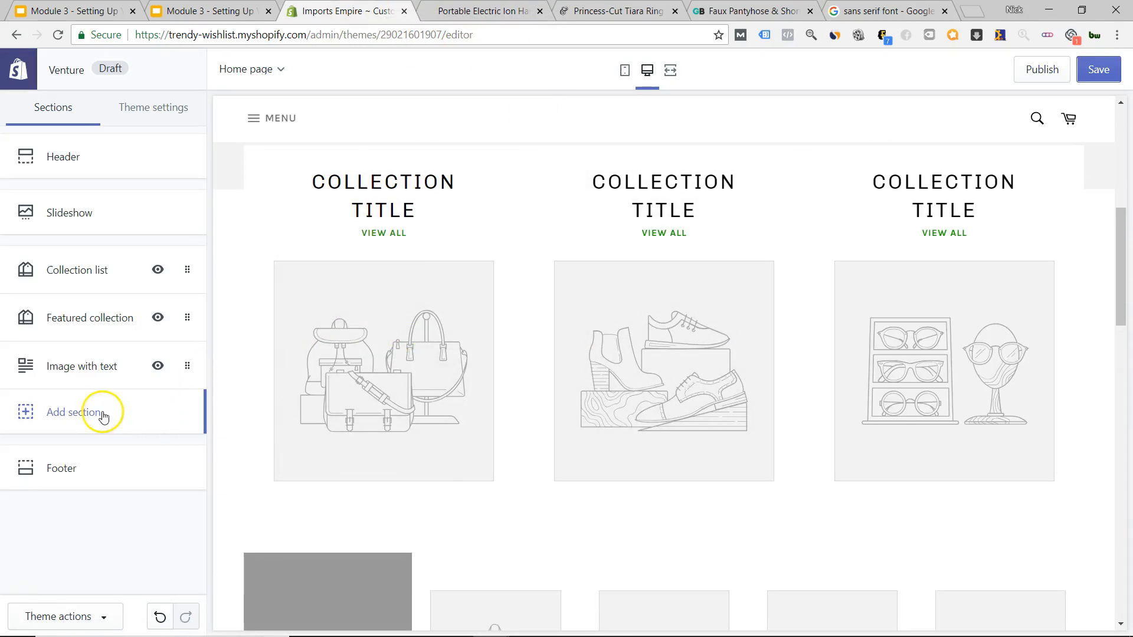
{"action": "left_click", "coordinate": [104, 417]}
{"action": "scroll", "coordinate": [135, 448], "scroll_direction": "down", "scroll_amount": 5}
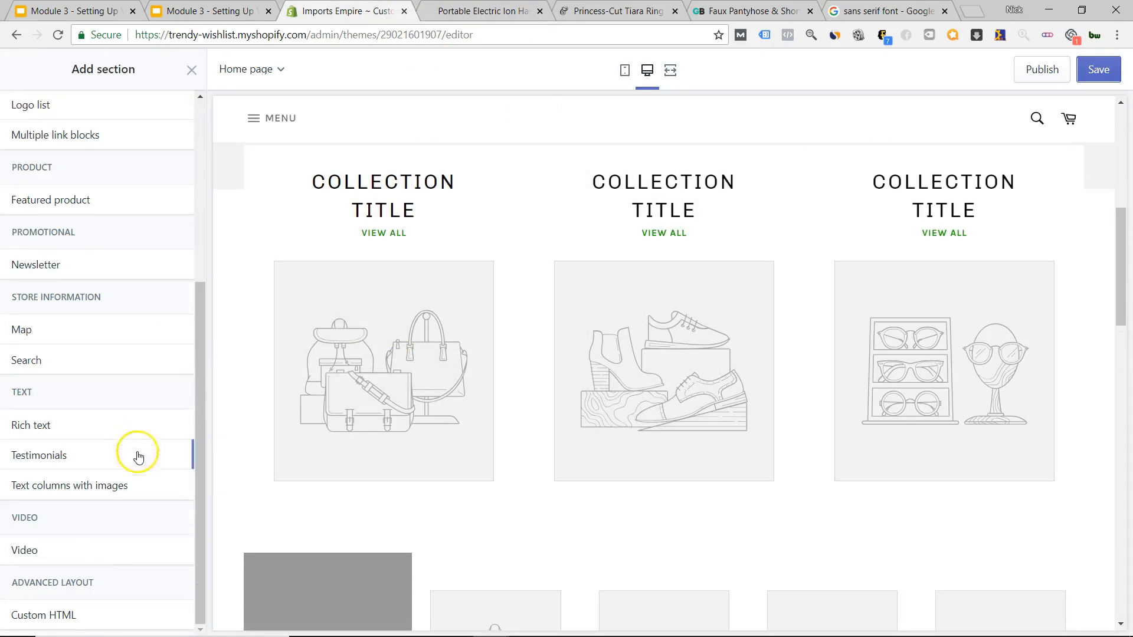
{"action": "scroll", "coordinate": [130, 490], "scroll_direction": "up", "scroll_amount": 5}
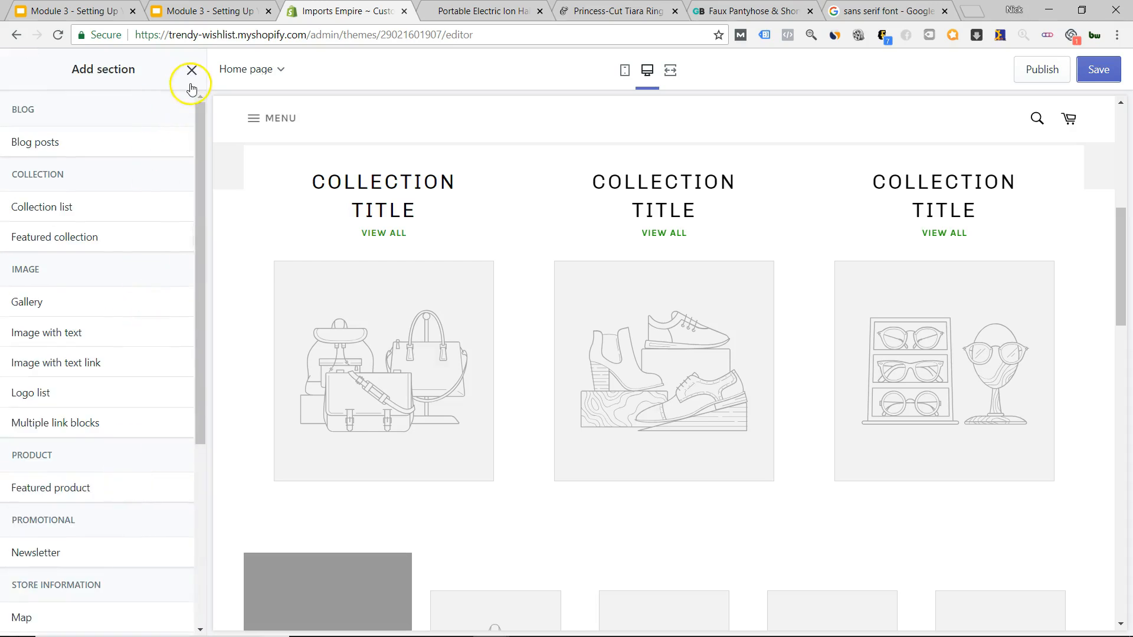
{"action": "left_click", "coordinate": [192, 71]}
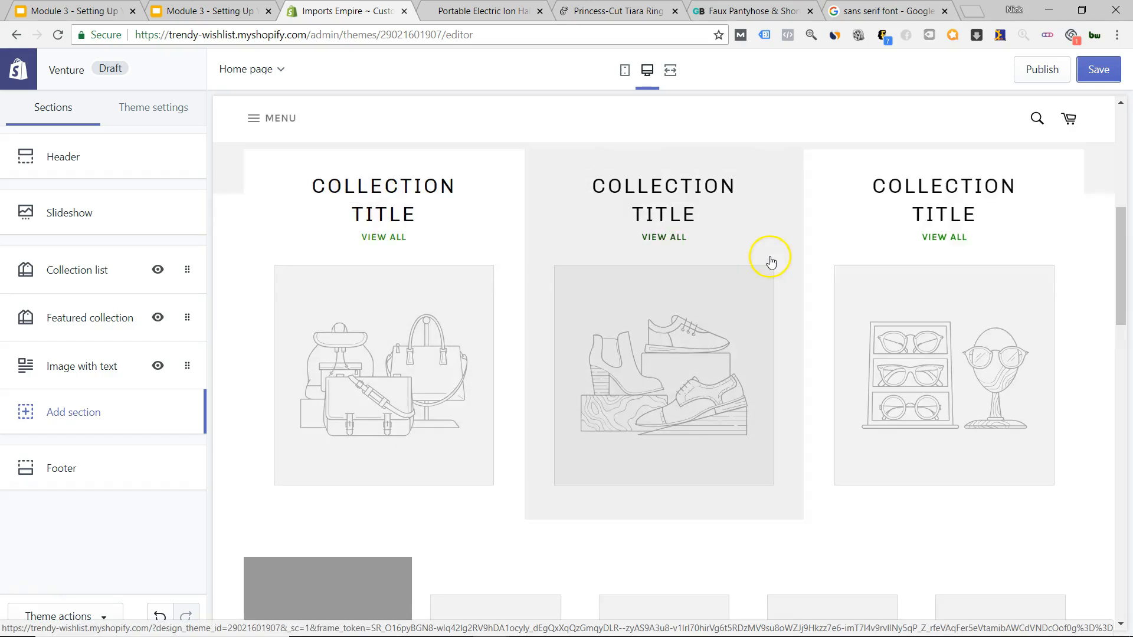
{"action": "scroll", "coordinate": [678, 286], "scroll_direction": "up", "scroll_amount": 4}
{"action": "scroll", "coordinate": [749, 417], "scroll_direction": "down", "scroll_amount": 7}
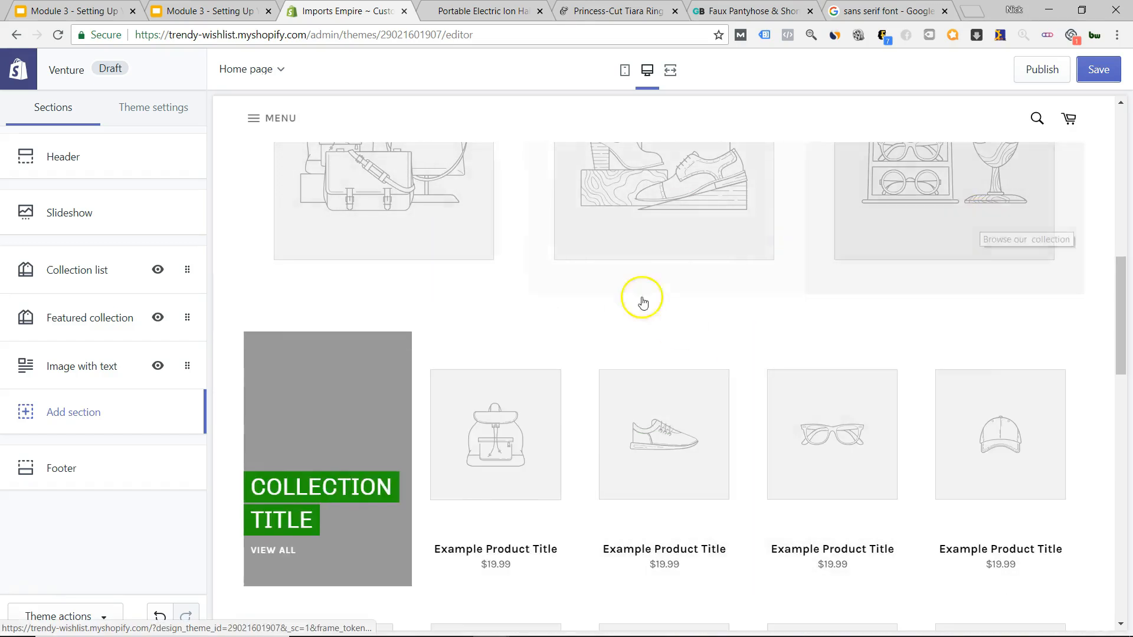
{"action": "scroll", "coordinate": [639, 354], "scroll_direction": "down", "scroll_amount": 10}
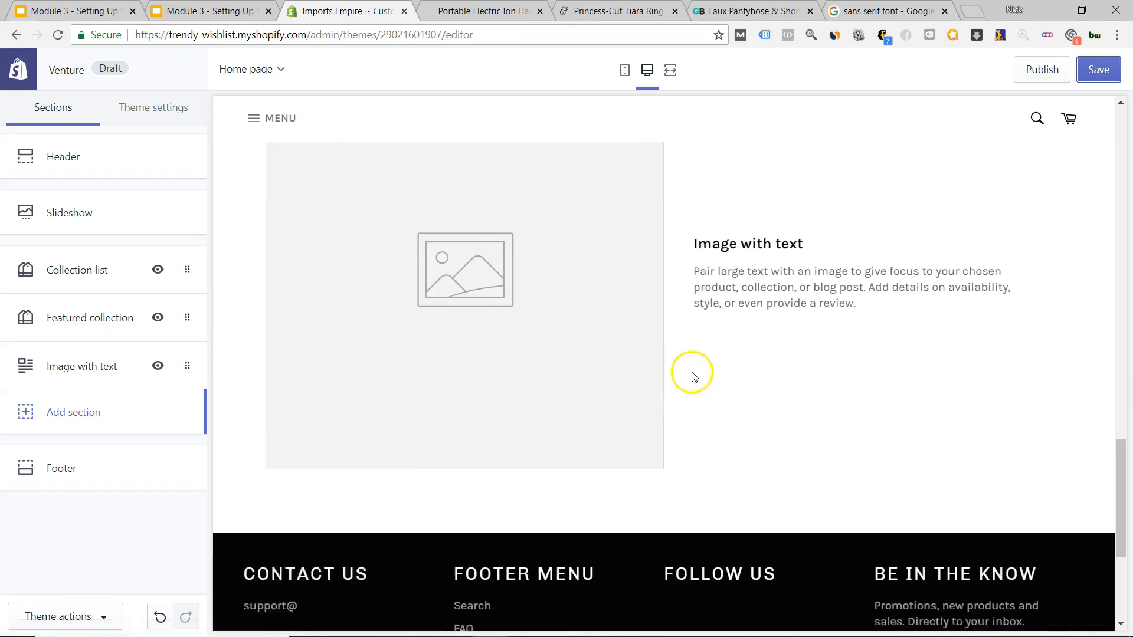
{"action": "scroll", "coordinate": [702, 372], "scroll_direction": "down", "scroll_amount": 3}
{"action": "scroll", "coordinate": [680, 363], "scroll_direction": "up", "scroll_amount": 12}
{"action": "scroll", "coordinate": [680, 367], "scroll_direction": "up", "scroll_amount": 8}
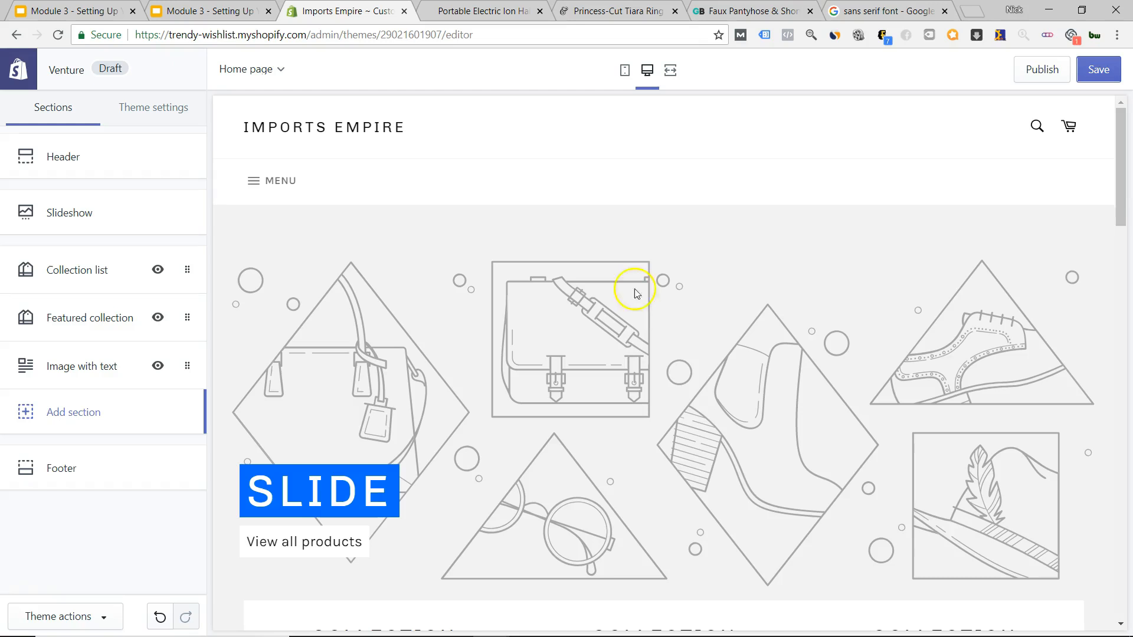
Return to the sans serif font results and load valentinepalette.com in that tab.
{"action": "left_click", "coordinate": [856, 9]}
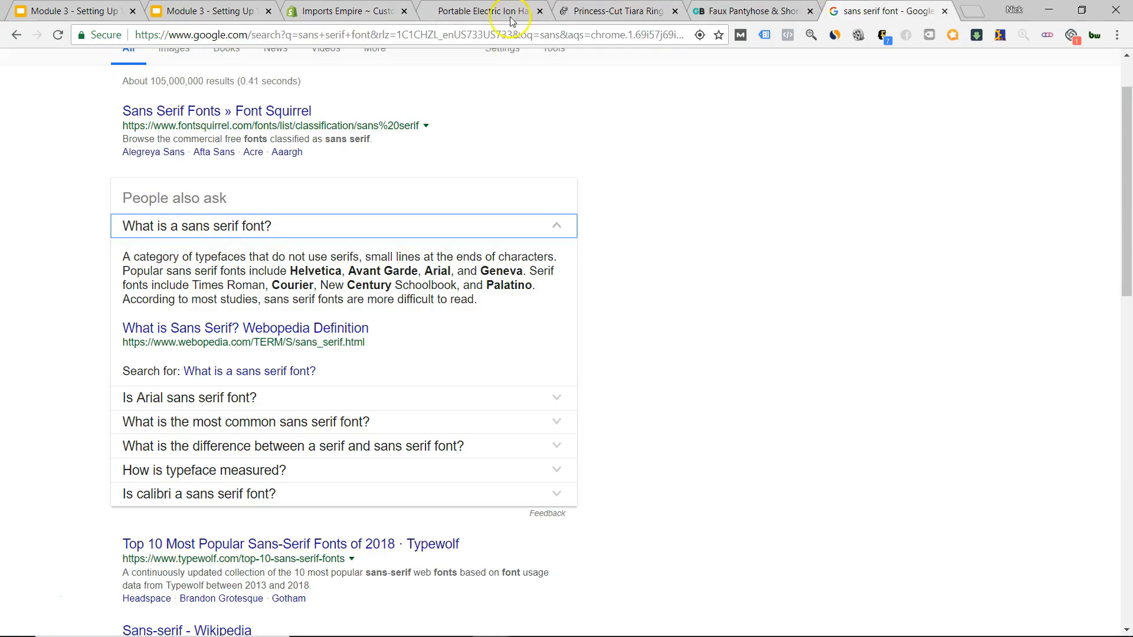
{"action": "left_click", "coordinate": [383, 35]}
{"action": "type", "text": "va"}
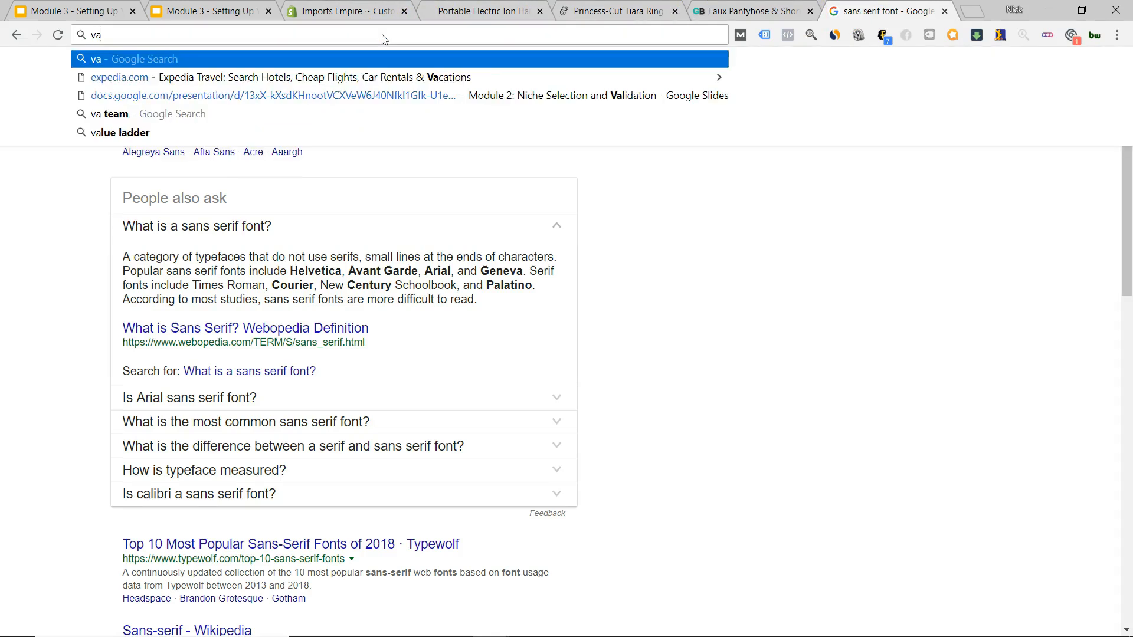
{"action": "type", "text": "lentine"}
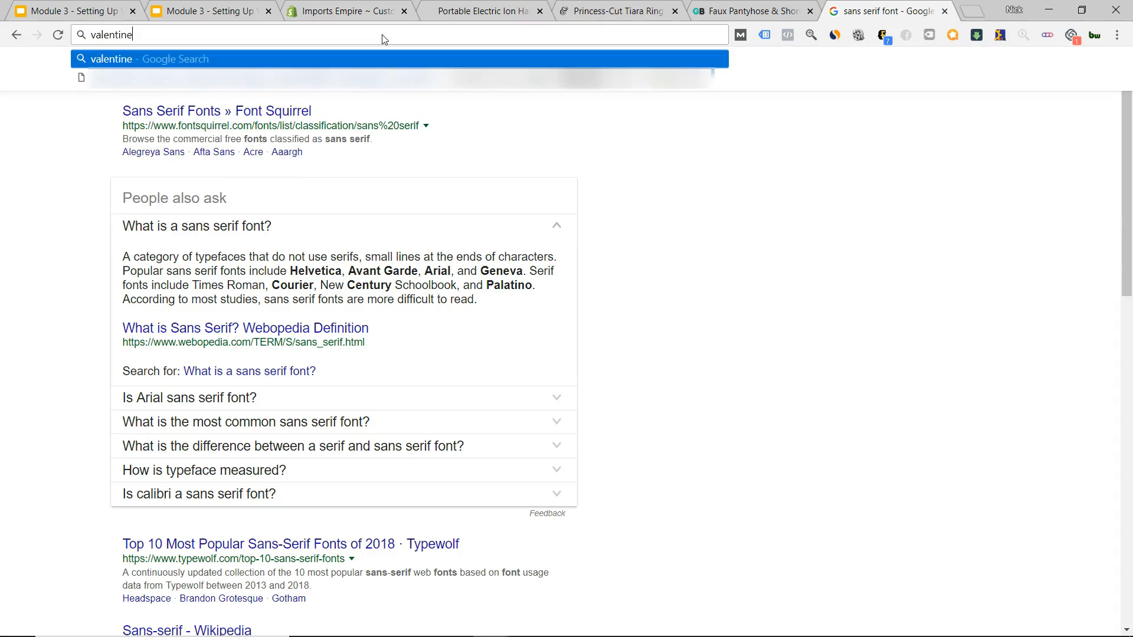
{"action": "type", "text": "palette.com"}
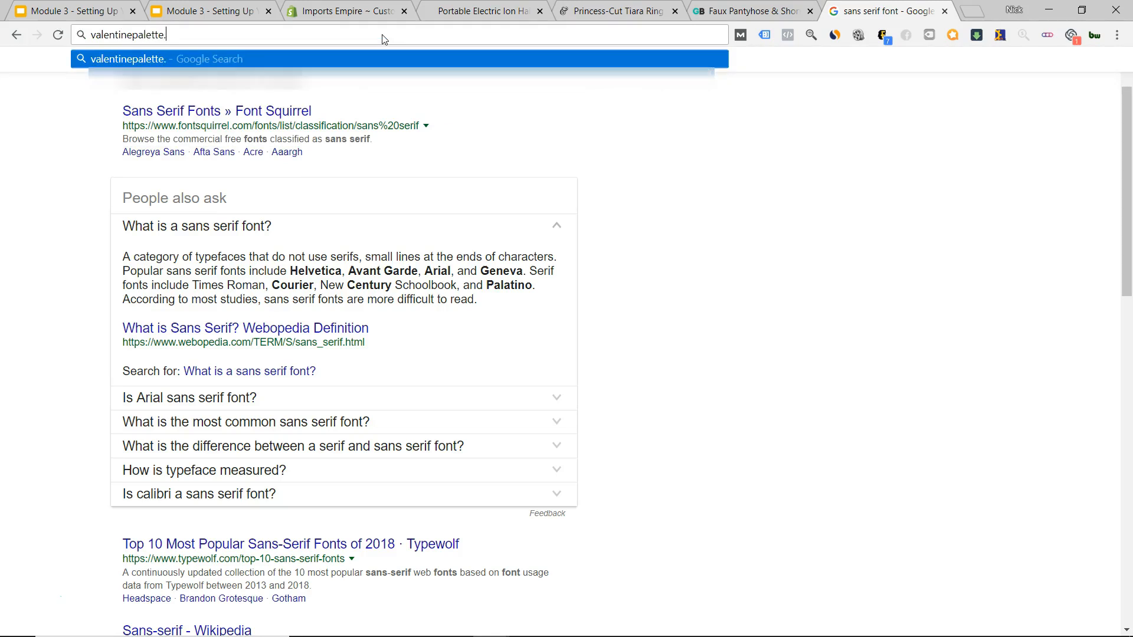
{"action": "key", "text": "Return"}
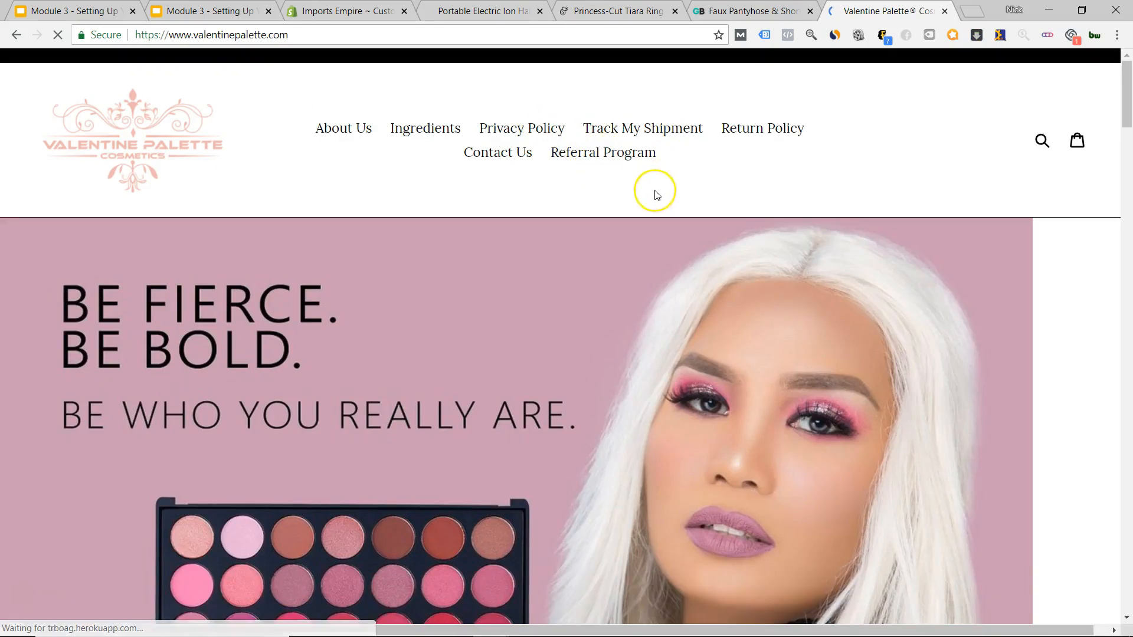
Scroll through the Scarlett Eyeshadow Palette product page and its customer reviews.
{"action": "scroll", "coordinate": [617, 200], "scroll_direction": "down", "scroll_amount": 7}
{"action": "scroll", "coordinate": [617, 200], "scroll_direction": "up", "scroll_amount": 7}
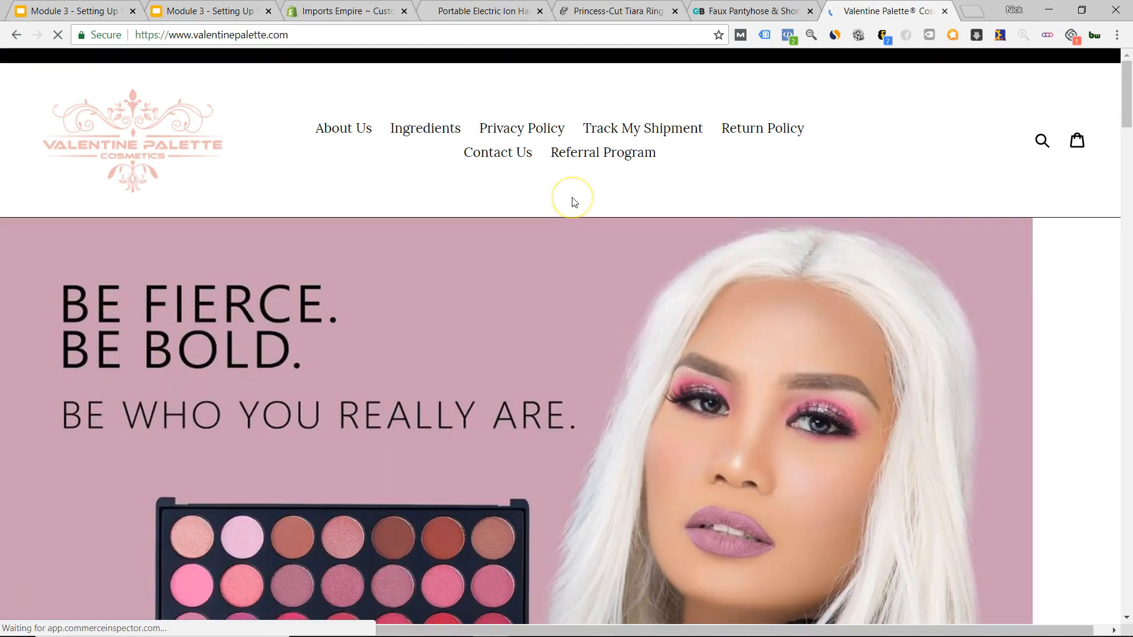
{"action": "scroll", "coordinate": [573, 200], "scroll_direction": "down", "scroll_amount": 5}
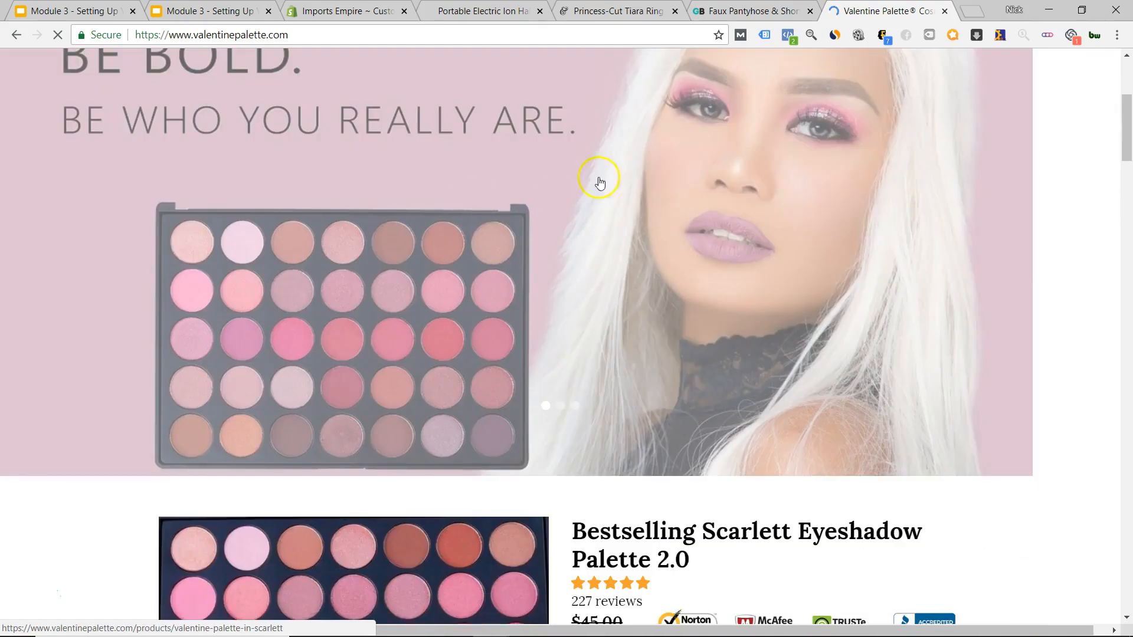
{"action": "scroll", "coordinate": [620, 274], "scroll_direction": "up", "scroll_amount": 4}
{"action": "scroll", "coordinate": [619, 273], "scroll_direction": "down", "scroll_amount": 10}
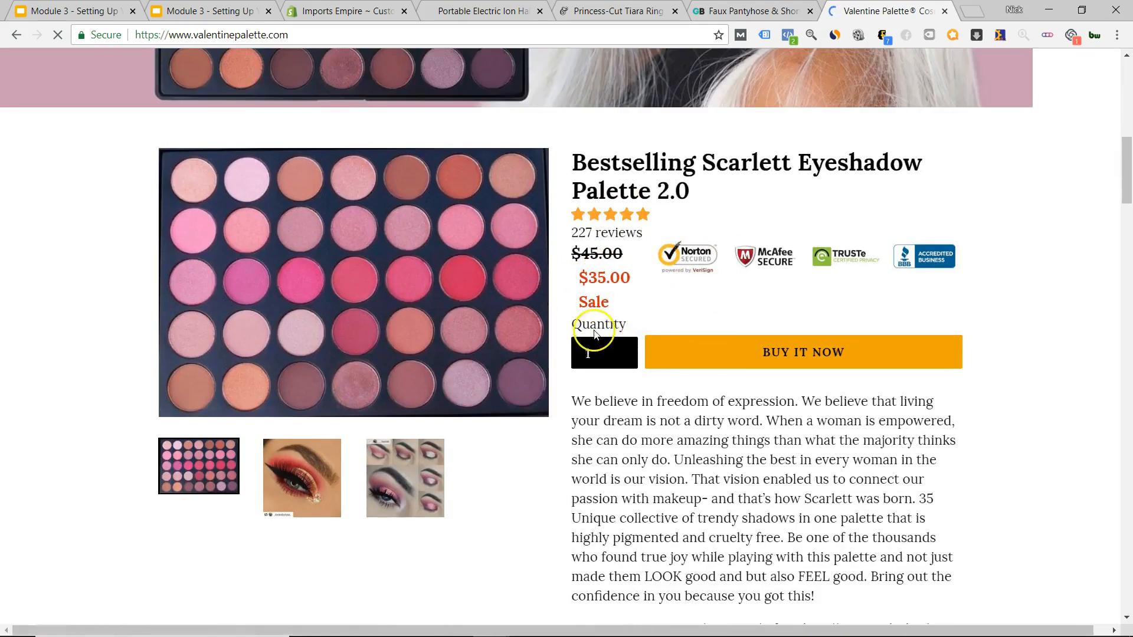
{"action": "scroll", "coordinate": [595, 334], "scroll_direction": "down", "scroll_amount": 3}
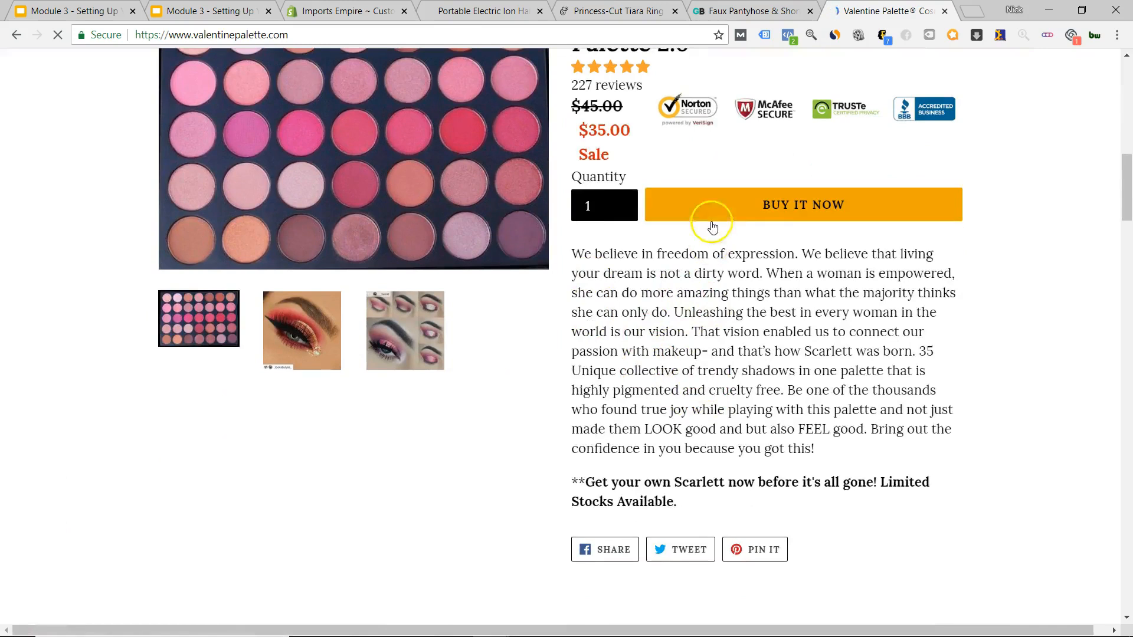
{"action": "scroll", "coordinate": [712, 228], "scroll_direction": "up", "scroll_amount": 3}
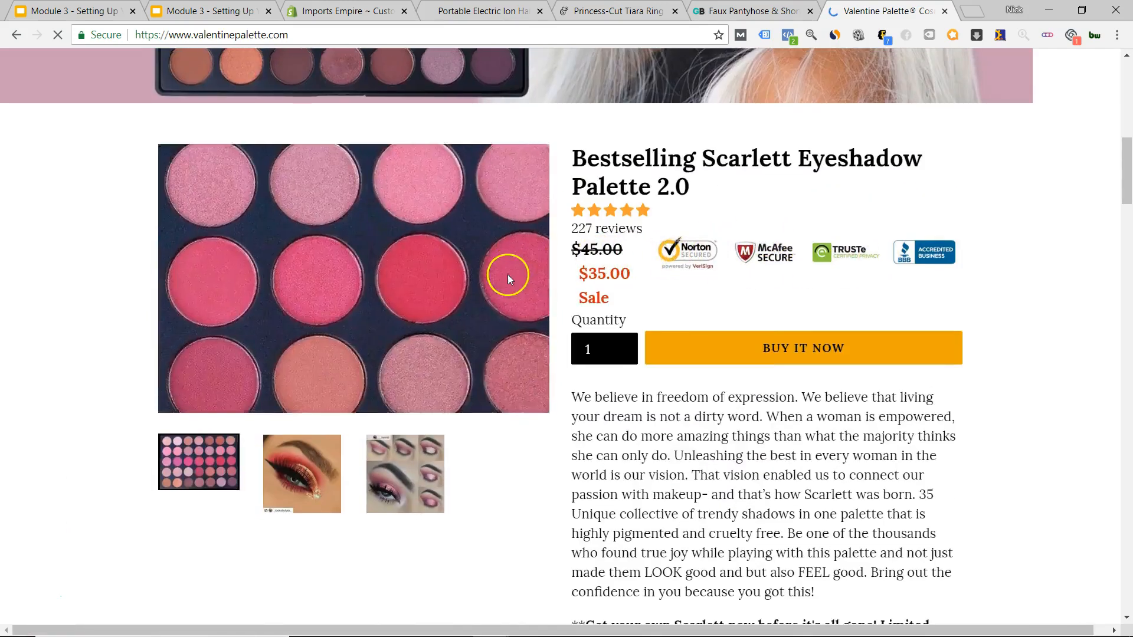
{"action": "scroll", "coordinate": [549, 274], "scroll_direction": "down", "scroll_amount": 15}
{"action": "scroll", "coordinate": [754, 281], "scroll_direction": "down", "scroll_amount": 20}
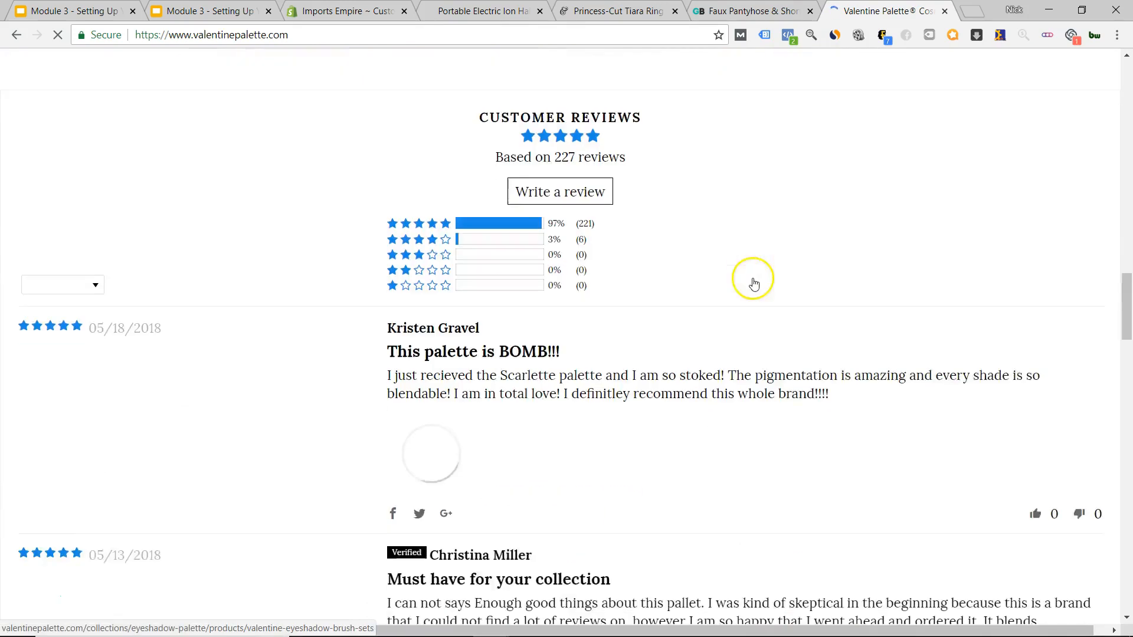
{"action": "scroll", "coordinate": [588, 301], "scroll_direction": "down", "scroll_amount": 10}
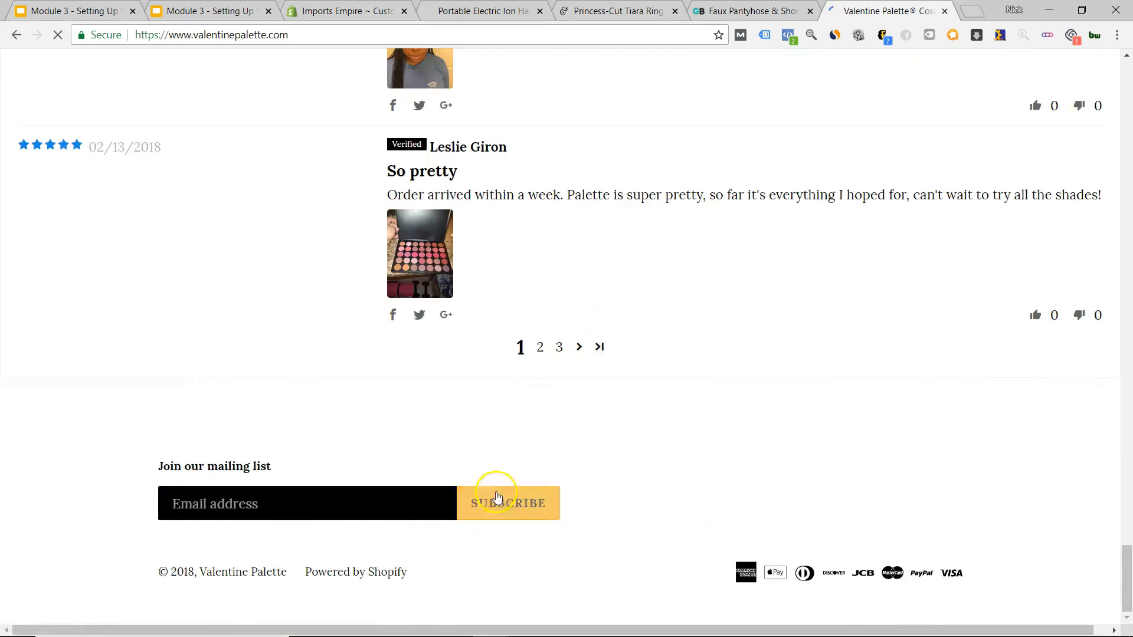
{"action": "scroll", "coordinate": [657, 485], "scroll_direction": "up", "scroll_amount": 5}
{"action": "scroll", "coordinate": [660, 486], "scroll_direction": "up", "scroll_amount": 20}
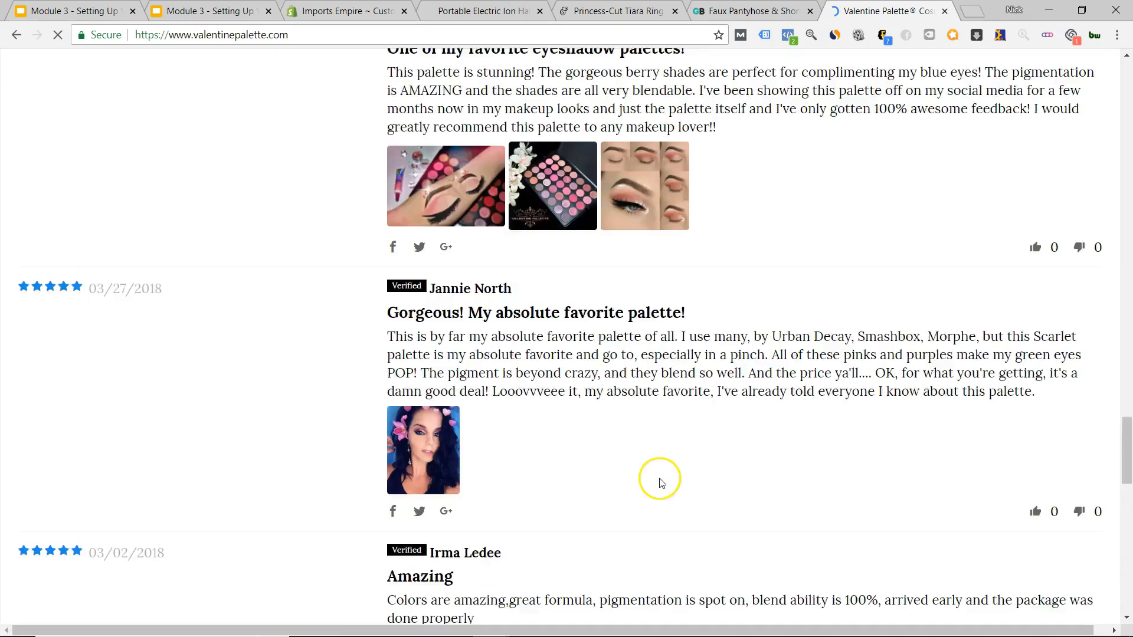
{"action": "scroll", "coordinate": [649, 407], "scroll_direction": "up", "scroll_amount": 5}
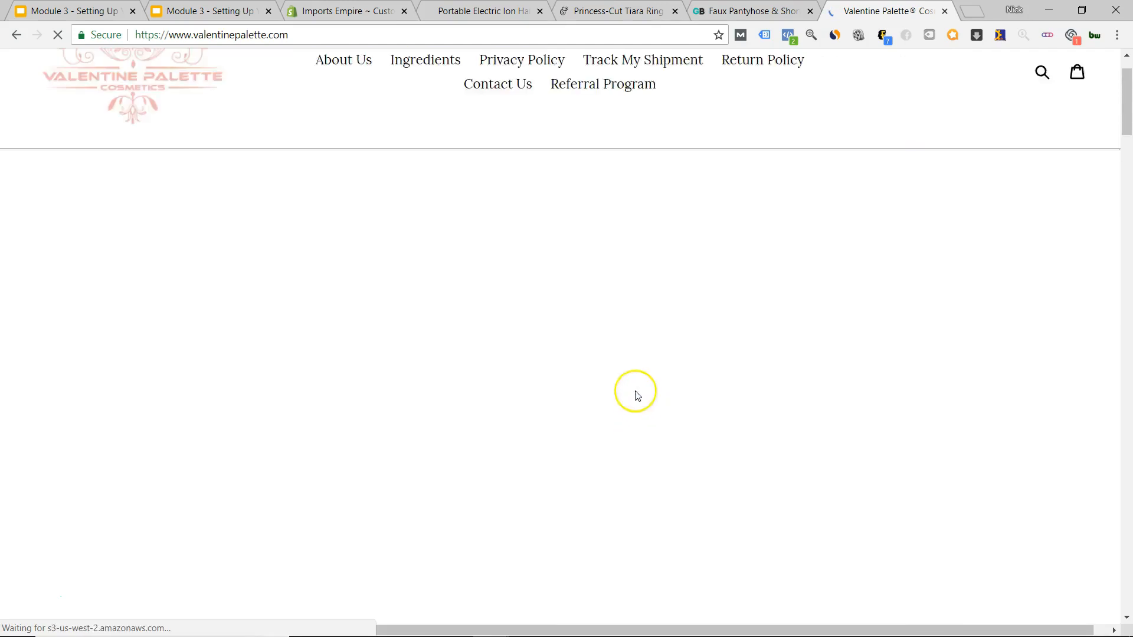
{"action": "scroll", "coordinate": [642, 397], "scroll_direction": "down", "scroll_amount": 3}
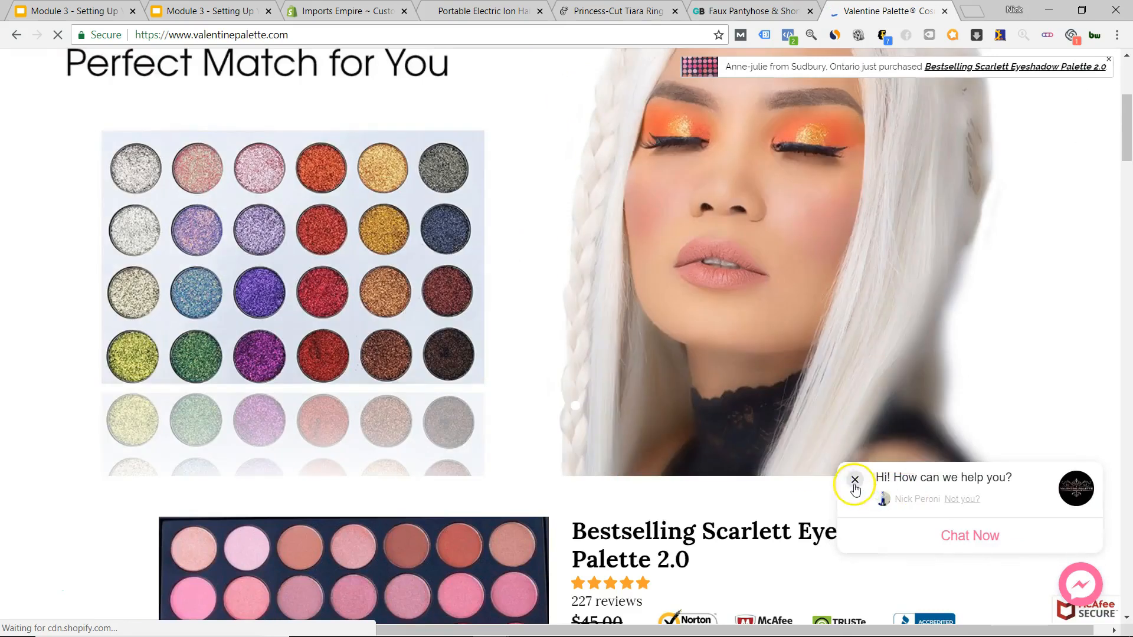
Close the chat popup, look over the page again, then switch to the Sugar & Cotton store.
{"action": "left_click", "coordinate": [854, 483]}
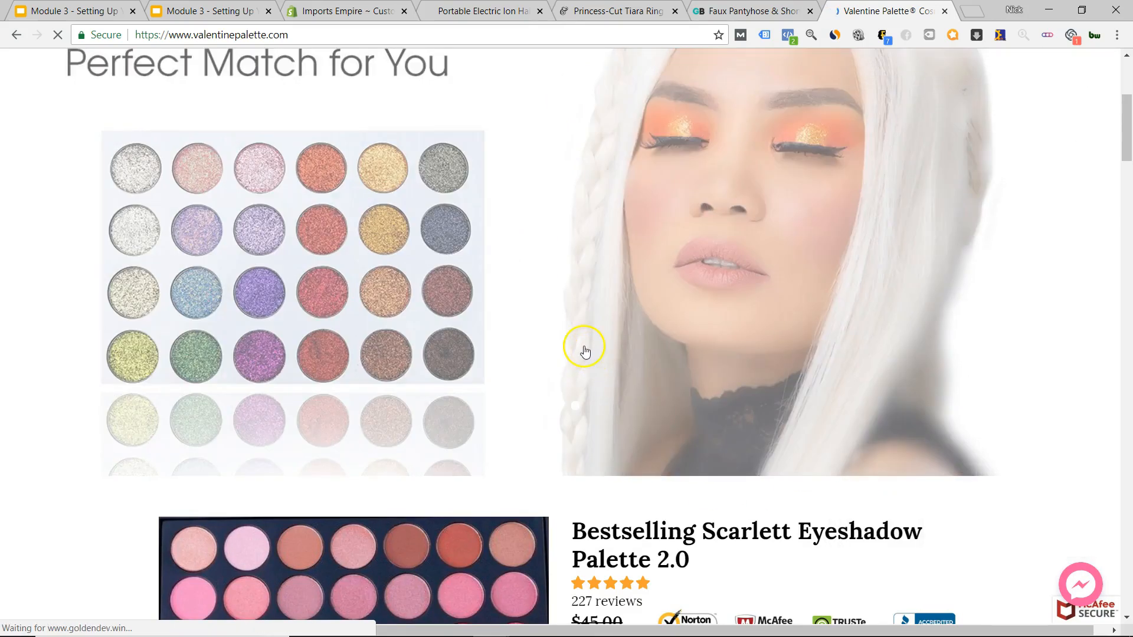
{"action": "scroll", "coordinate": [585, 352], "scroll_direction": "down", "scroll_amount": 7}
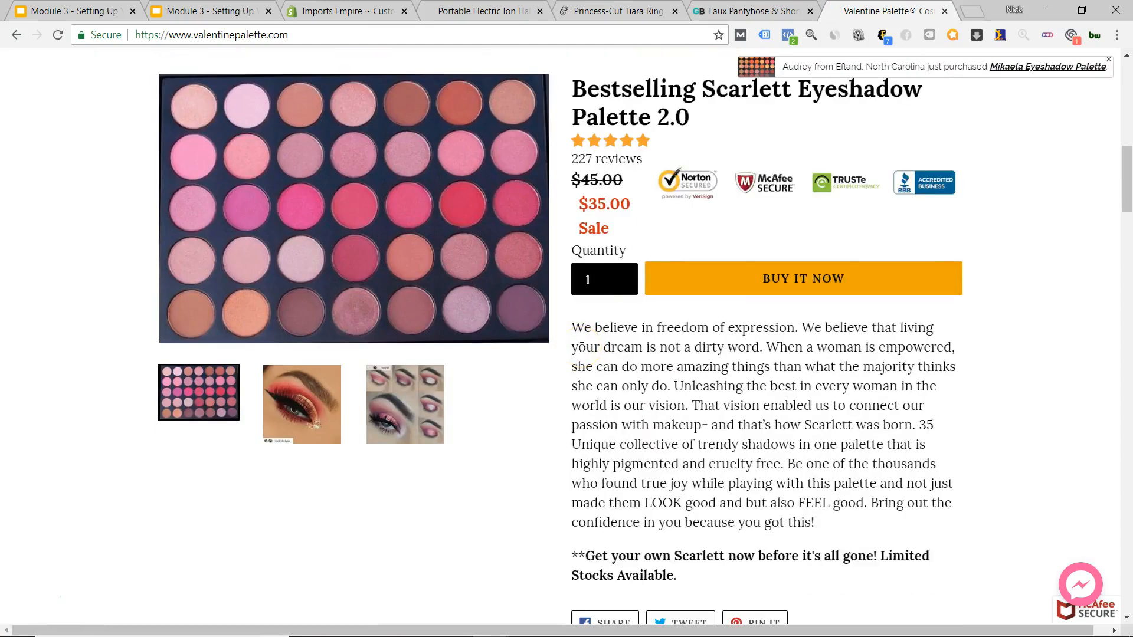
{"action": "scroll", "coordinate": [582, 347], "scroll_direction": "up", "scroll_amount": 13}
{"action": "scroll", "coordinate": [576, 336], "scroll_direction": "down", "scroll_amount": 8}
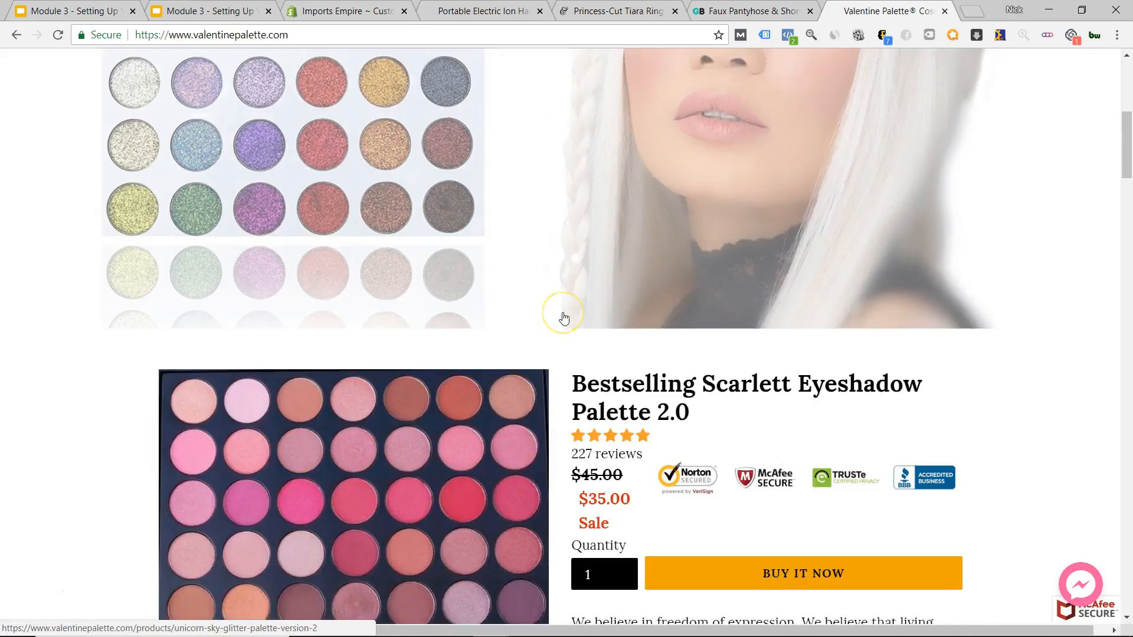
{"action": "scroll", "coordinate": [565, 319], "scroll_direction": "down", "scroll_amount": 20}
{"action": "scroll", "coordinate": [571, 327], "scroll_direction": "up", "scroll_amount": 20}
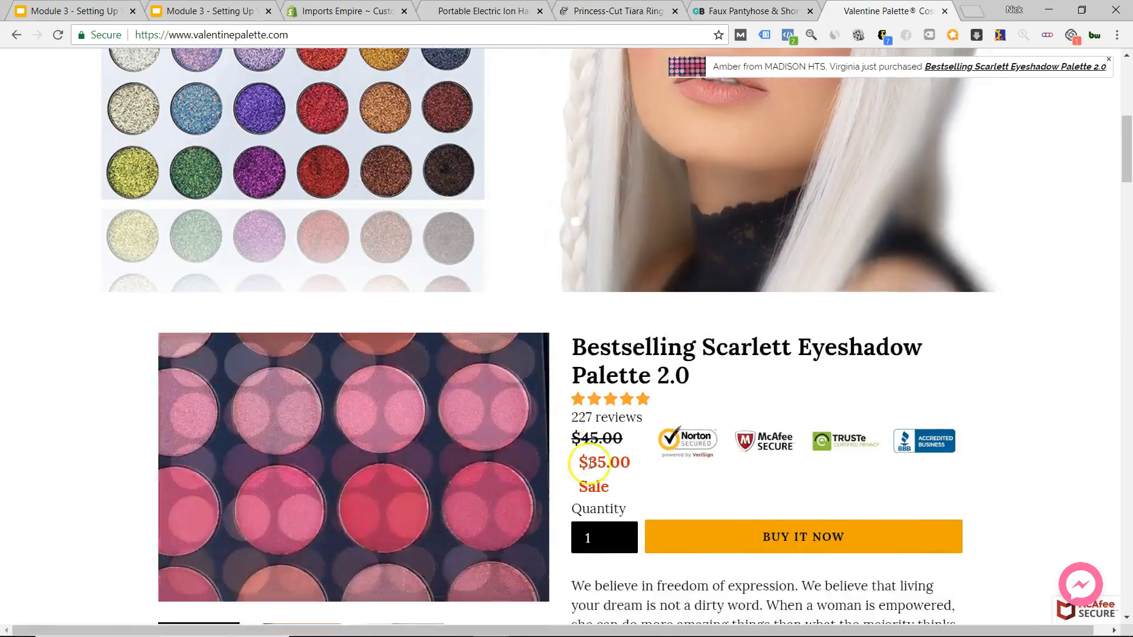
{"action": "scroll", "coordinate": [590, 463], "scroll_direction": "down", "scroll_amount": 5}
{"action": "scroll", "coordinate": [773, 431], "scroll_direction": "up", "scroll_amount": 1}
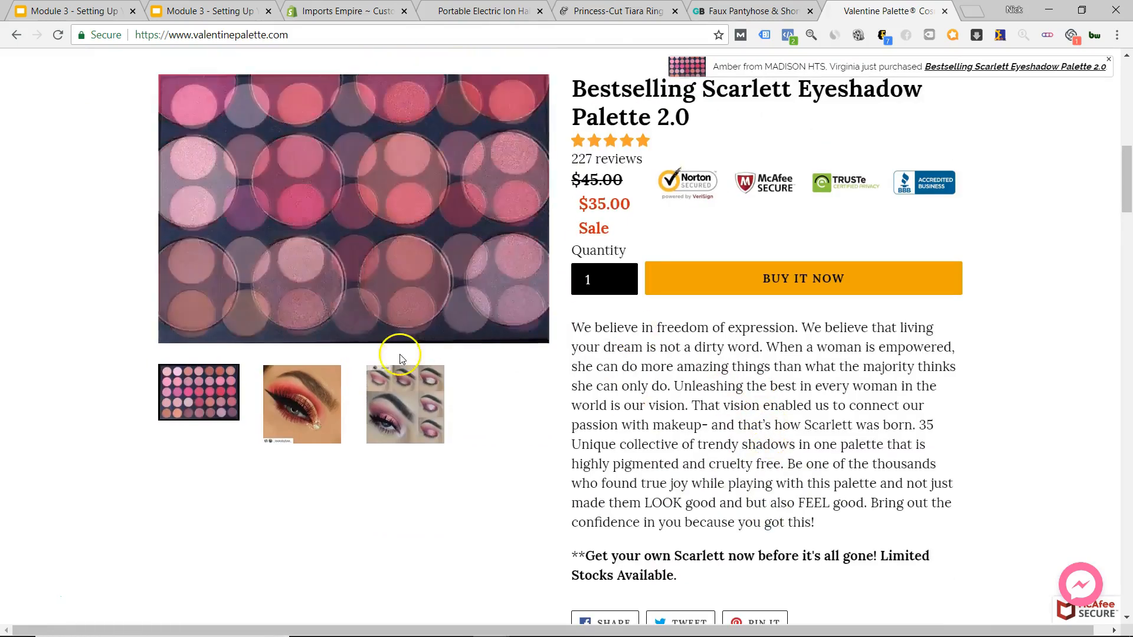
{"action": "scroll", "coordinate": [702, 493], "scroll_direction": "up", "scroll_amount": 15}
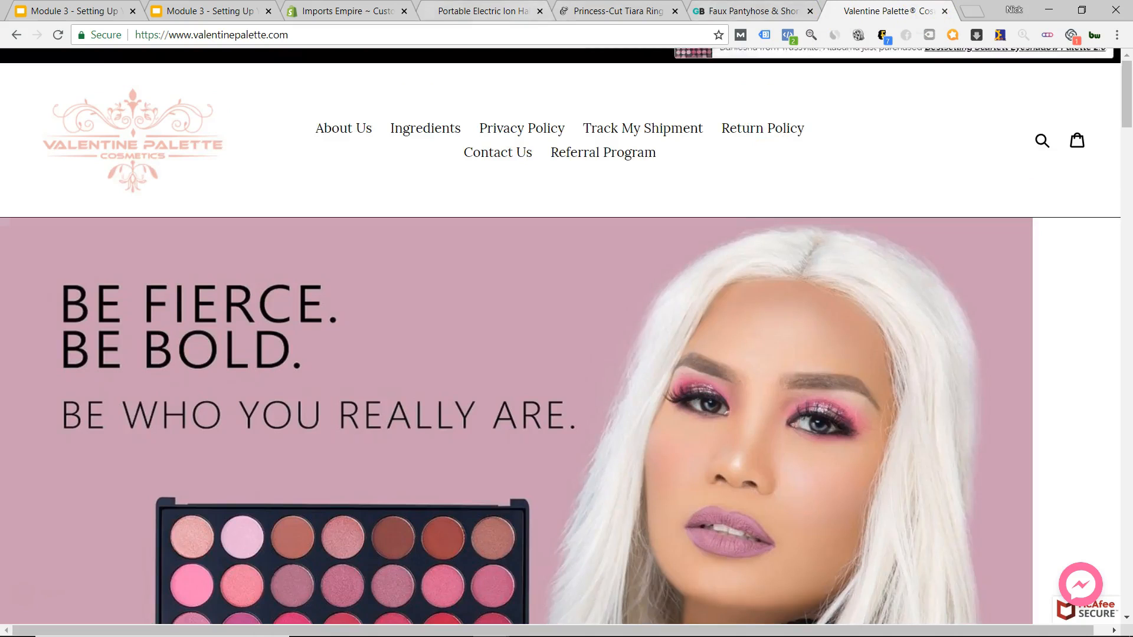
{"action": "left_click", "coordinate": [484, 11]}
{"action": "left_click", "coordinate": [576, 11]}
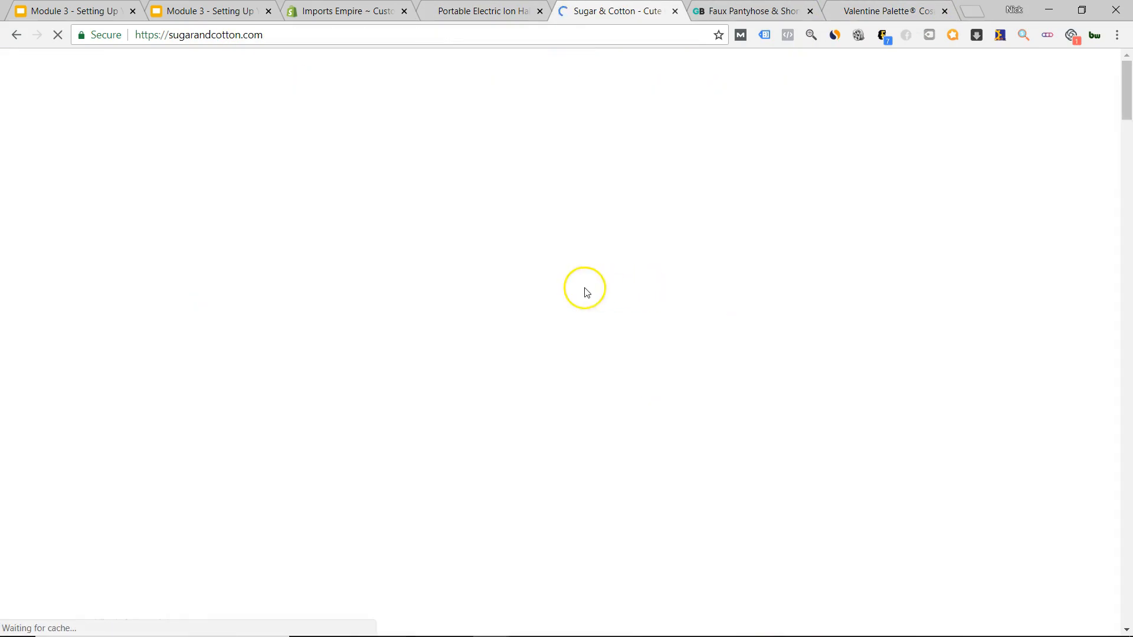
Browse Sugar & Cotton's product grid, glance at GearBunch leggings and the hair brush page, return to the editor.
{"action": "scroll", "coordinate": [583, 291], "scroll_direction": "down", "scroll_amount": 15}
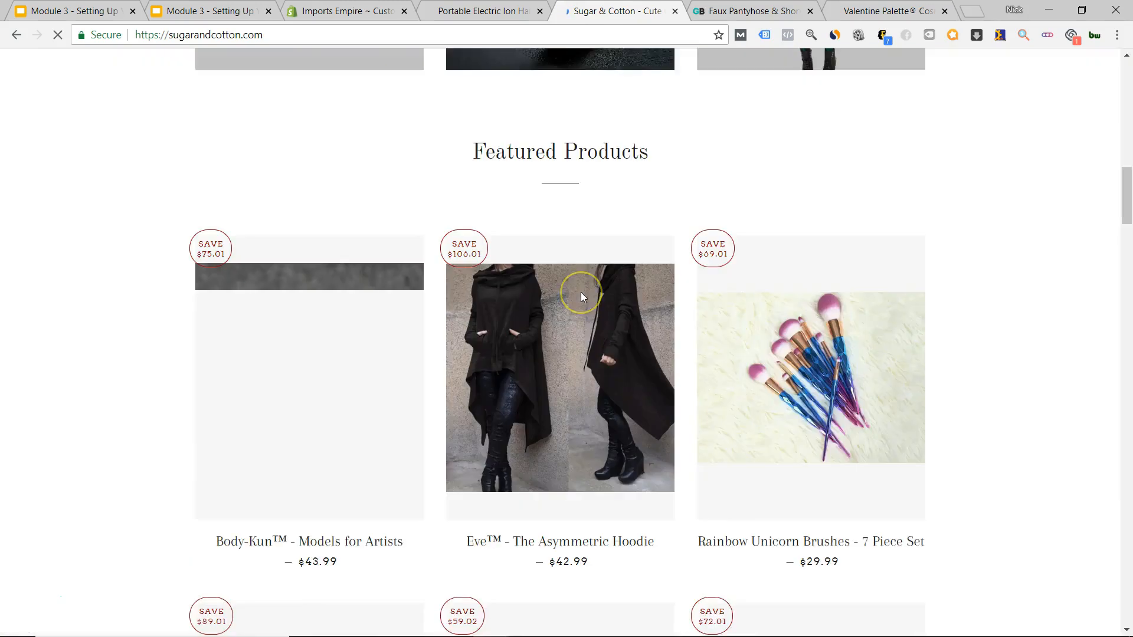
{"action": "scroll", "coordinate": [581, 301], "scroll_direction": "down", "scroll_amount": 20}
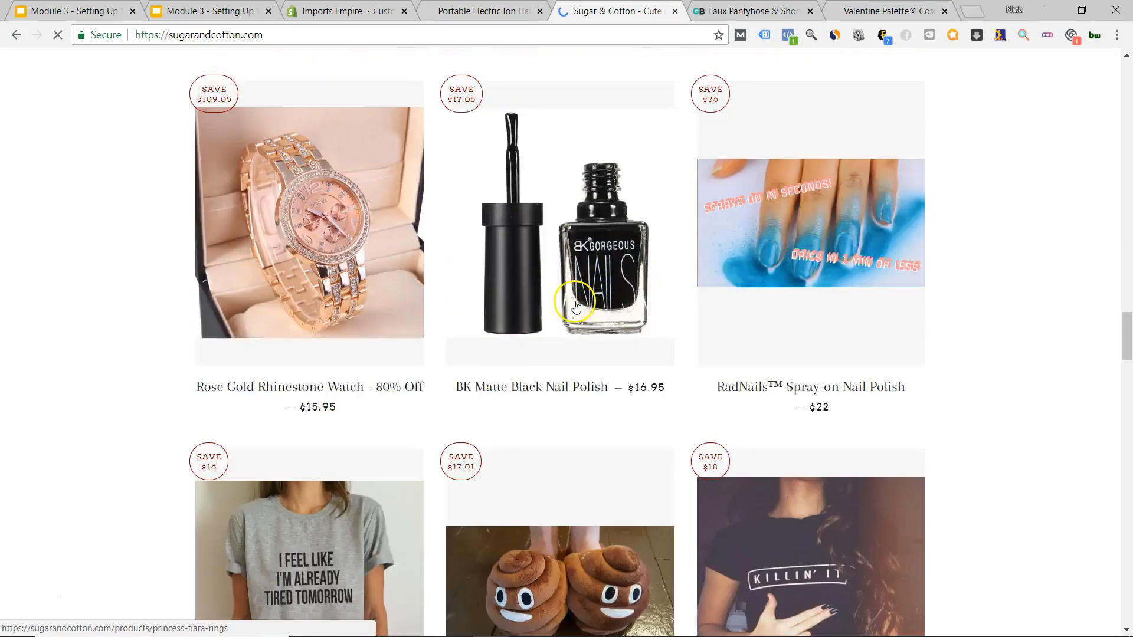
{"action": "scroll", "coordinate": [575, 303], "scroll_direction": "up", "scroll_amount": 9}
{"action": "scroll", "coordinate": [573, 298], "scroll_direction": "up", "scroll_amount": 20}
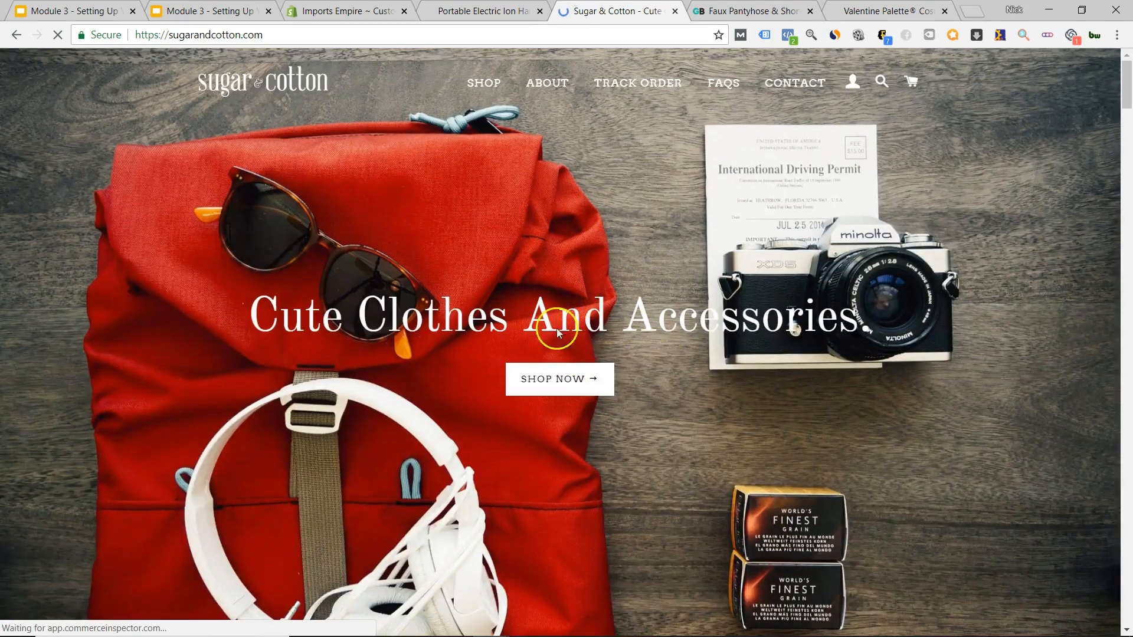
{"action": "scroll", "coordinate": [609, 351], "scroll_direction": "down", "scroll_amount": 20}
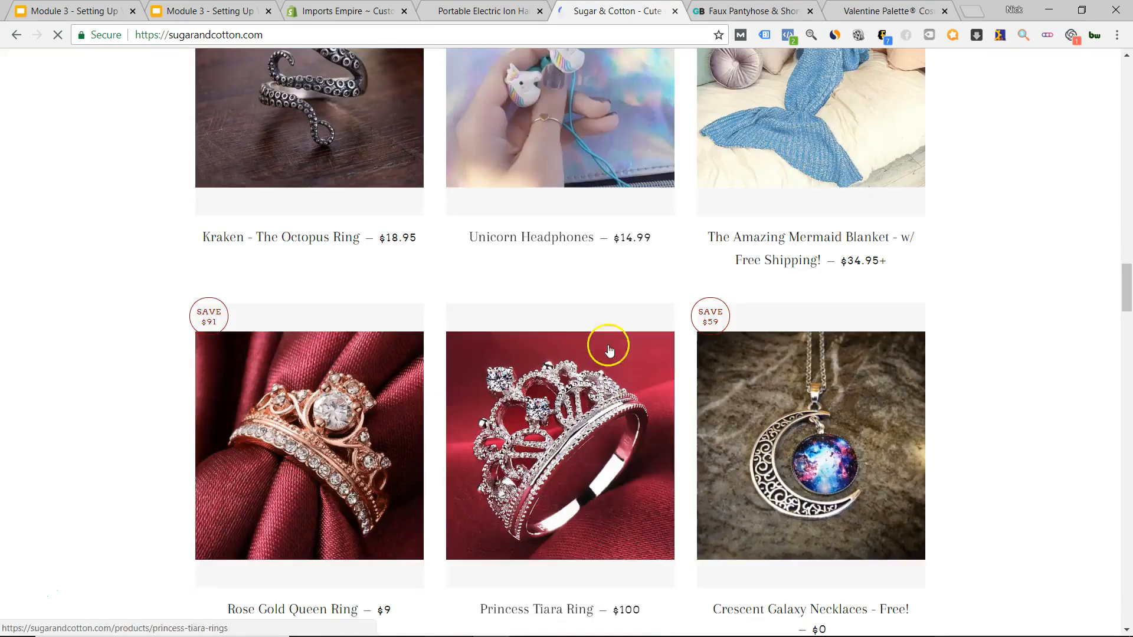
{"action": "left_click", "coordinate": [738, 11]}
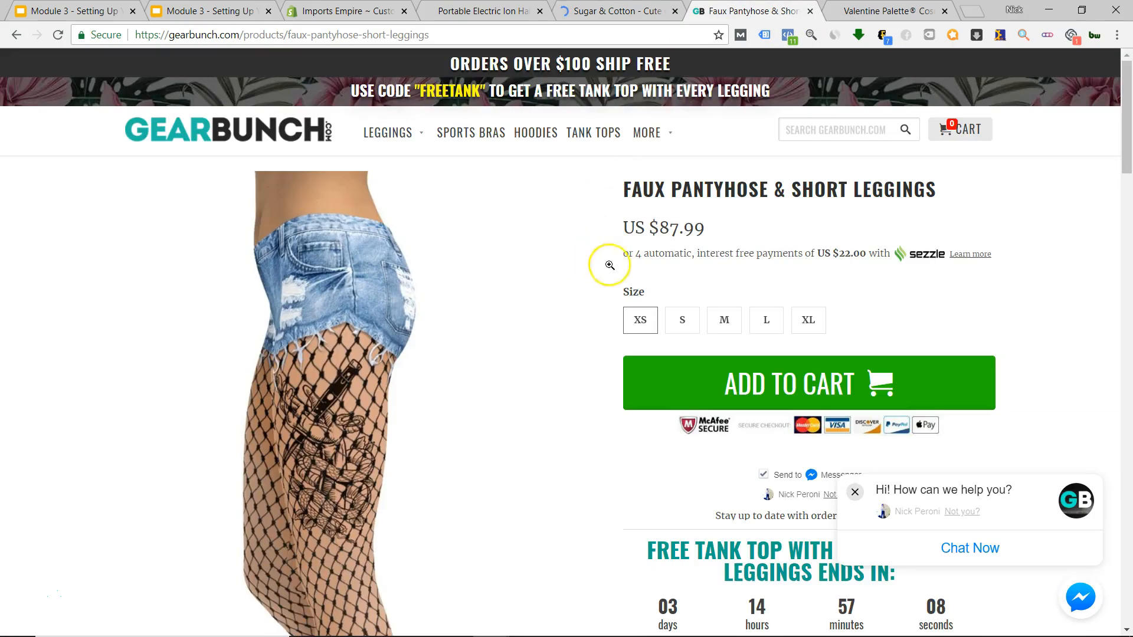
{"action": "left_click", "coordinate": [477, 7]}
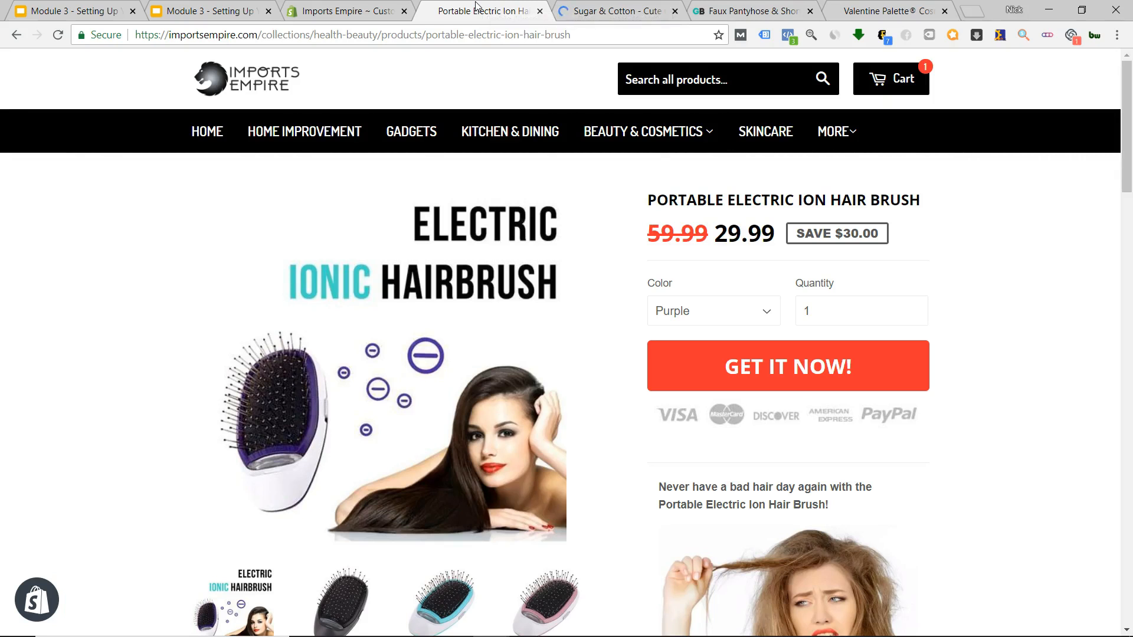
{"action": "left_click", "coordinate": [369, 6]}
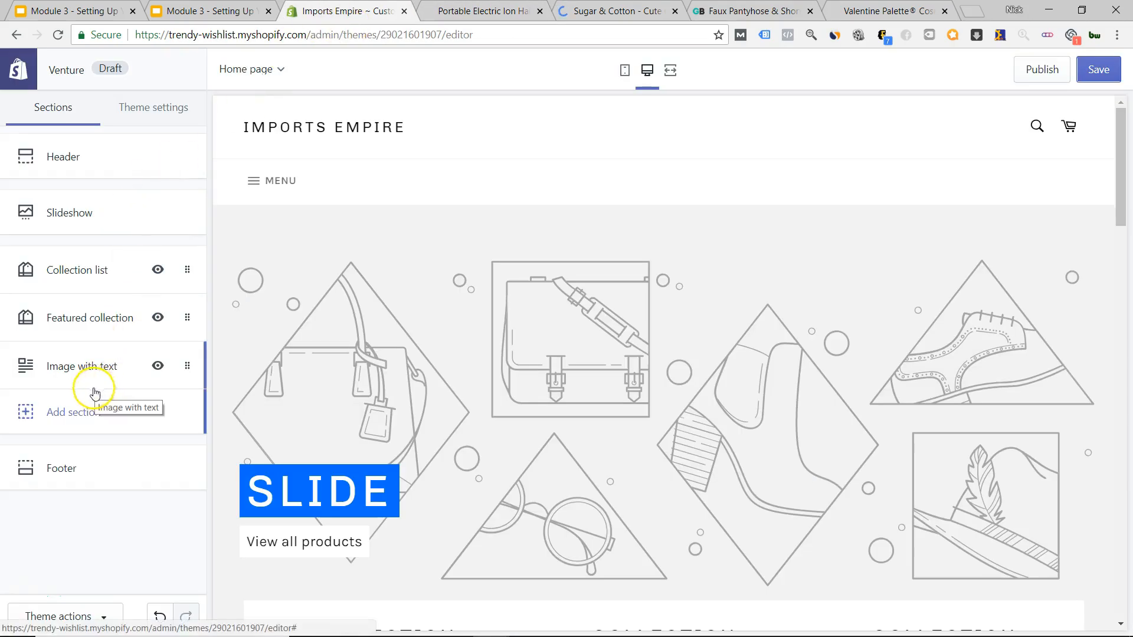
{"action": "left_click", "coordinate": [89, 411]}
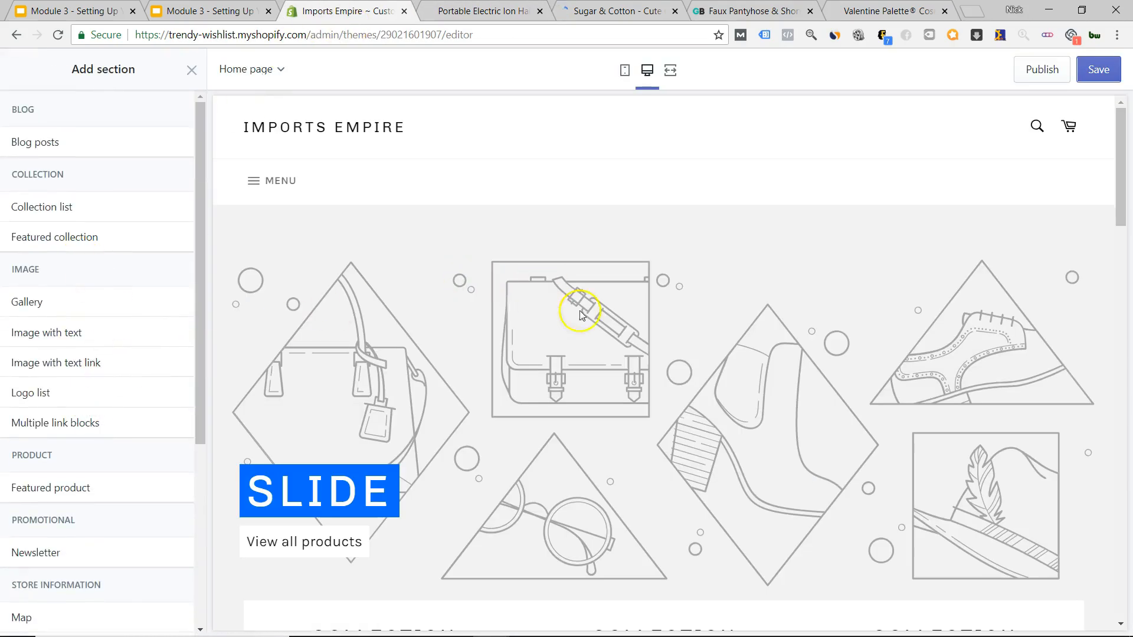
{"action": "scroll", "coordinate": [609, 318], "scroll_direction": "down", "scroll_amount": 15}
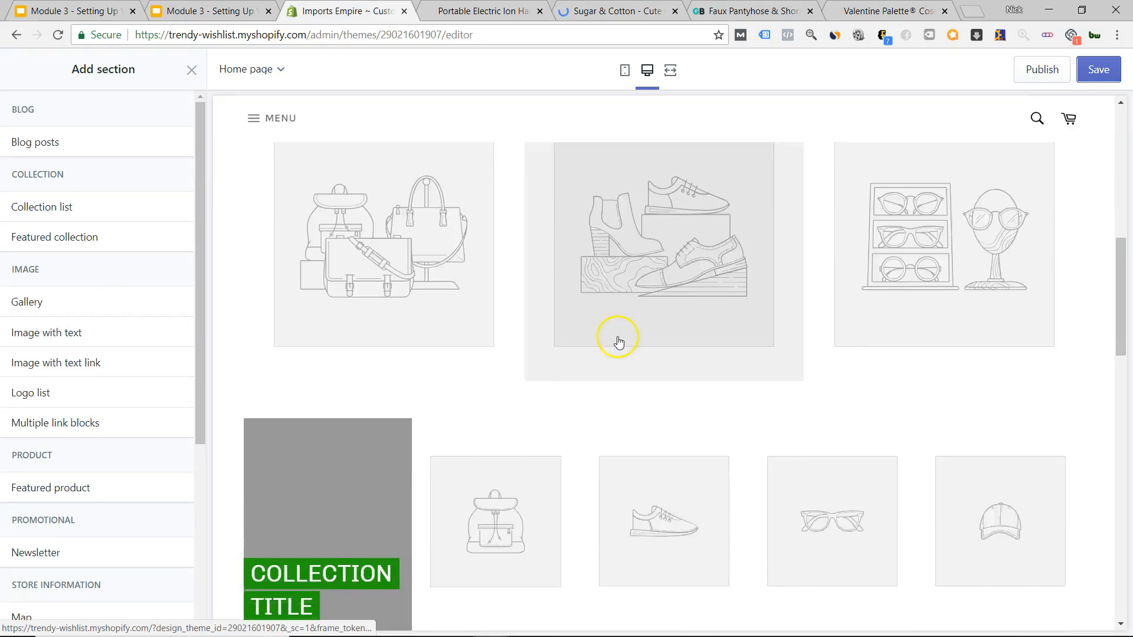
{"action": "scroll", "coordinate": [621, 338], "scroll_direction": "up", "scroll_amount": 15}
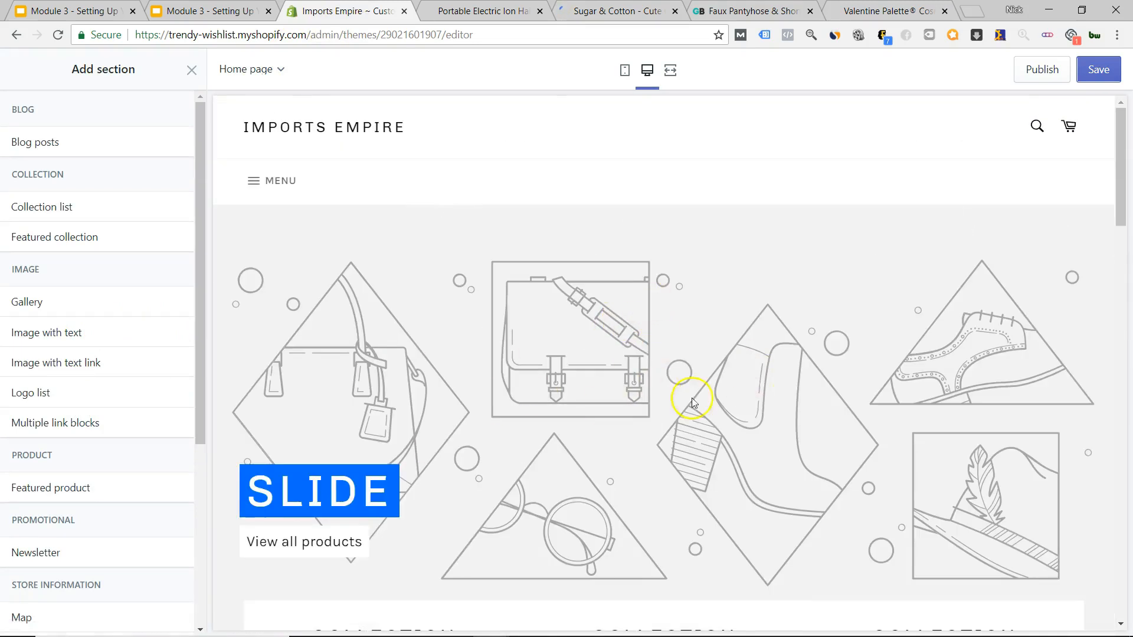
{"action": "scroll", "coordinate": [693, 403], "scroll_direction": "down", "scroll_amount": 18}
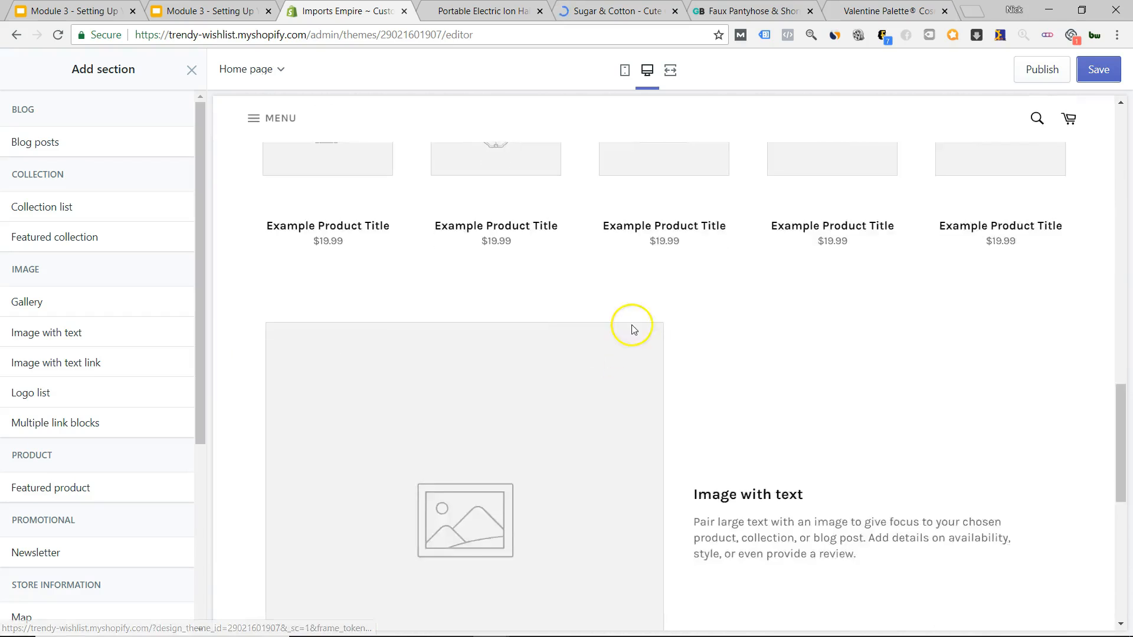
{"action": "scroll", "coordinate": [641, 328], "scroll_direction": "down", "scroll_amount": 9}
{"action": "scroll", "coordinate": [649, 328], "scroll_direction": "up", "scroll_amount": 10}
{"action": "scroll", "coordinate": [657, 221], "scroll_direction": "down", "scroll_amount": 3}
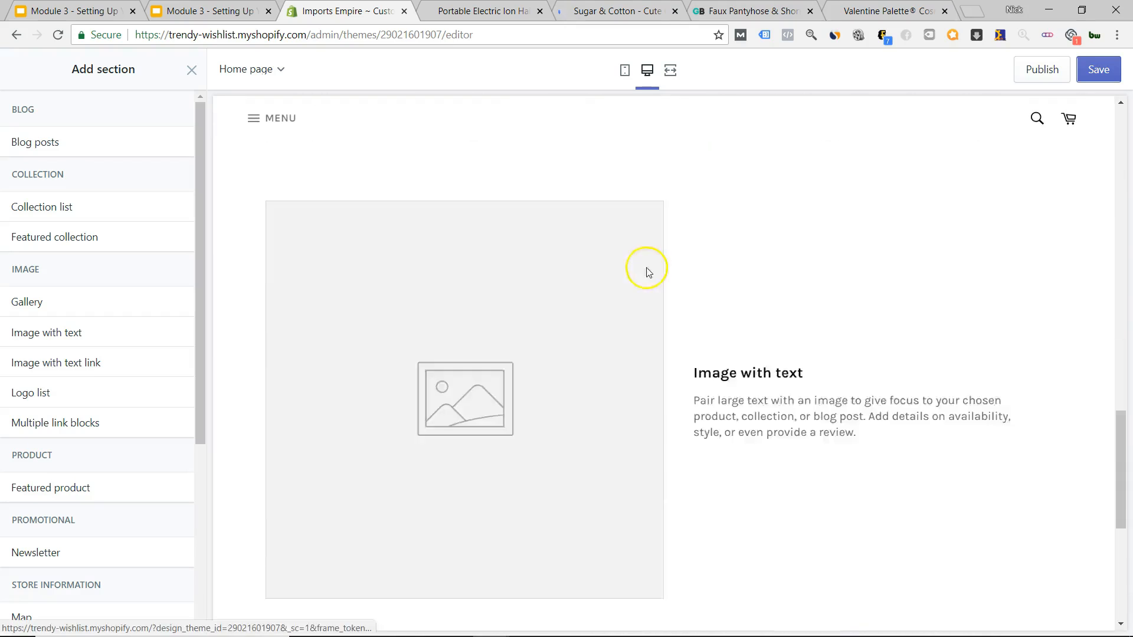
{"action": "scroll", "coordinate": [620, 295], "scroll_direction": "down", "scroll_amount": 2}
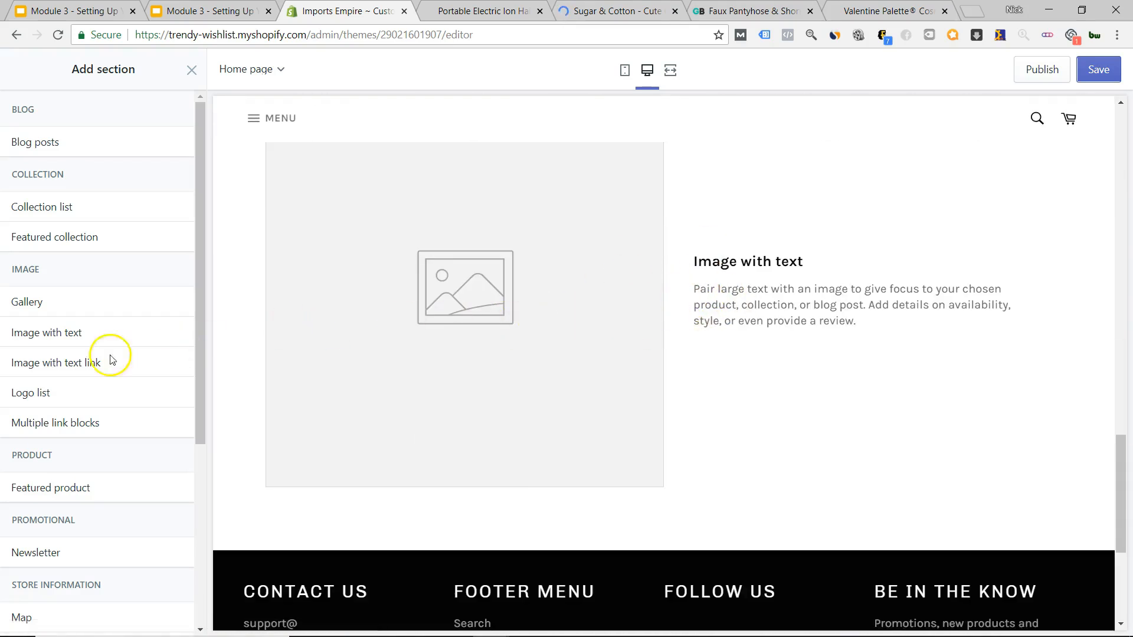
{"action": "scroll", "coordinate": [755, 497], "scroll_direction": "down", "scroll_amount": 5}
{"action": "scroll", "coordinate": [685, 499], "scroll_direction": "up", "scroll_amount": 5}
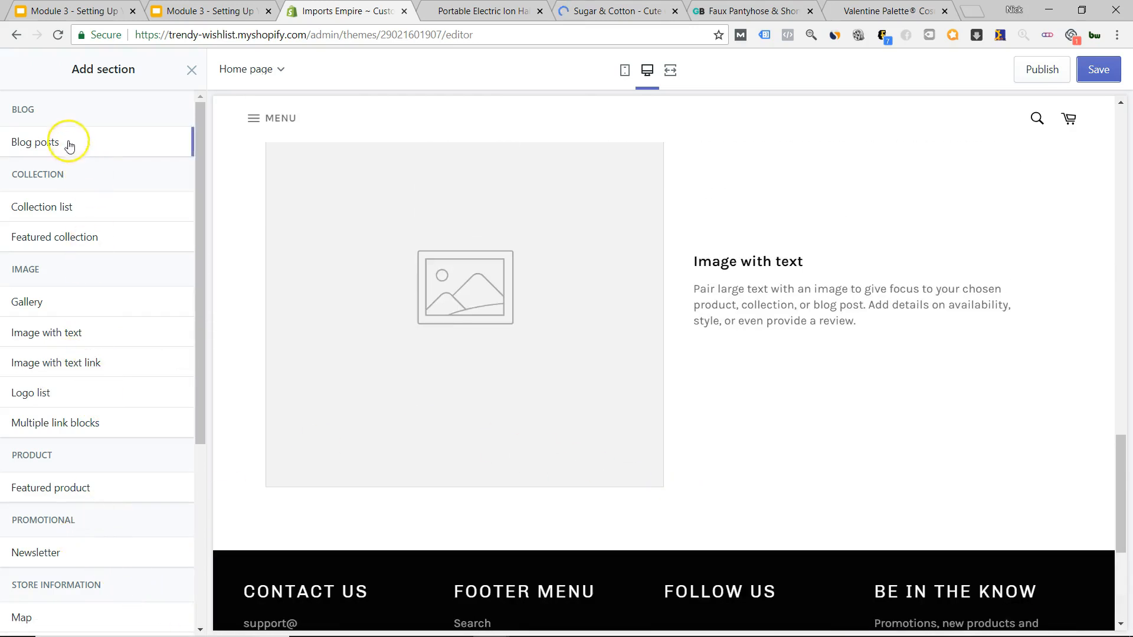
{"action": "left_click", "coordinate": [192, 70]}
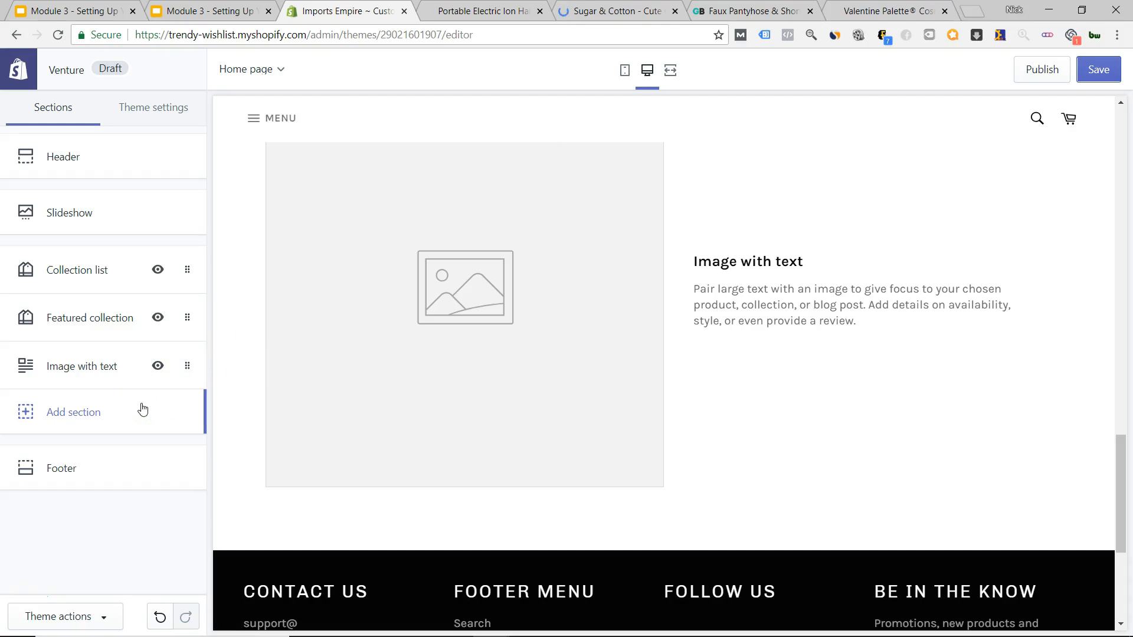
{"action": "scroll", "coordinate": [652, 506], "scroll_direction": "down", "scroll_amount": 4}
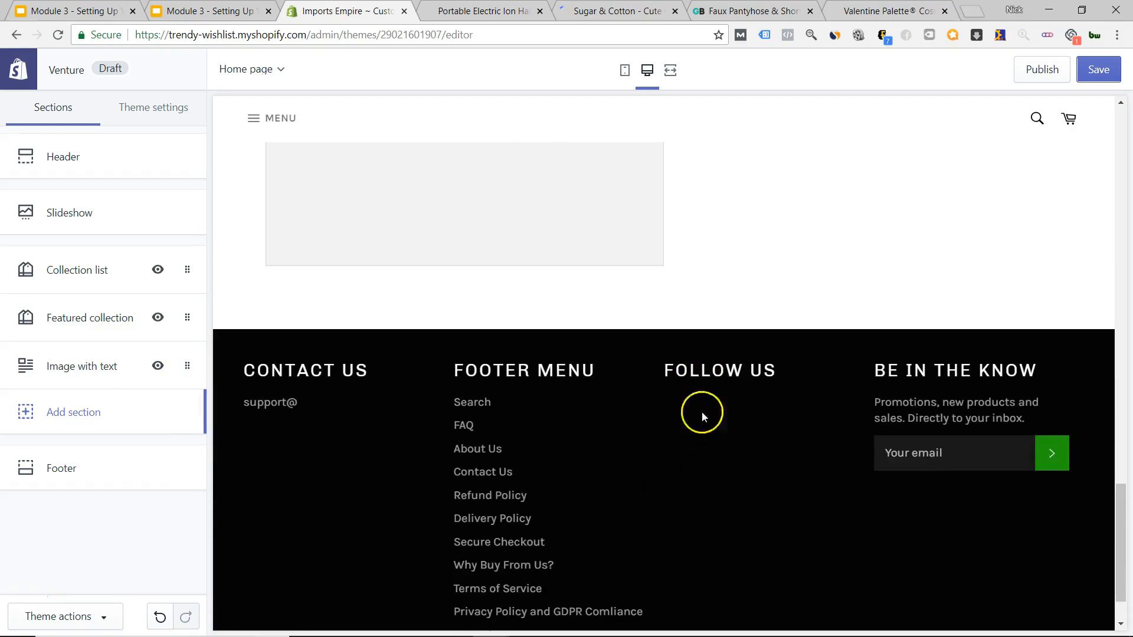
Delete the Follow us block from the Footer section and go back to the Sections list.
{"action": "left_click", "coordinate": [118, 452]}
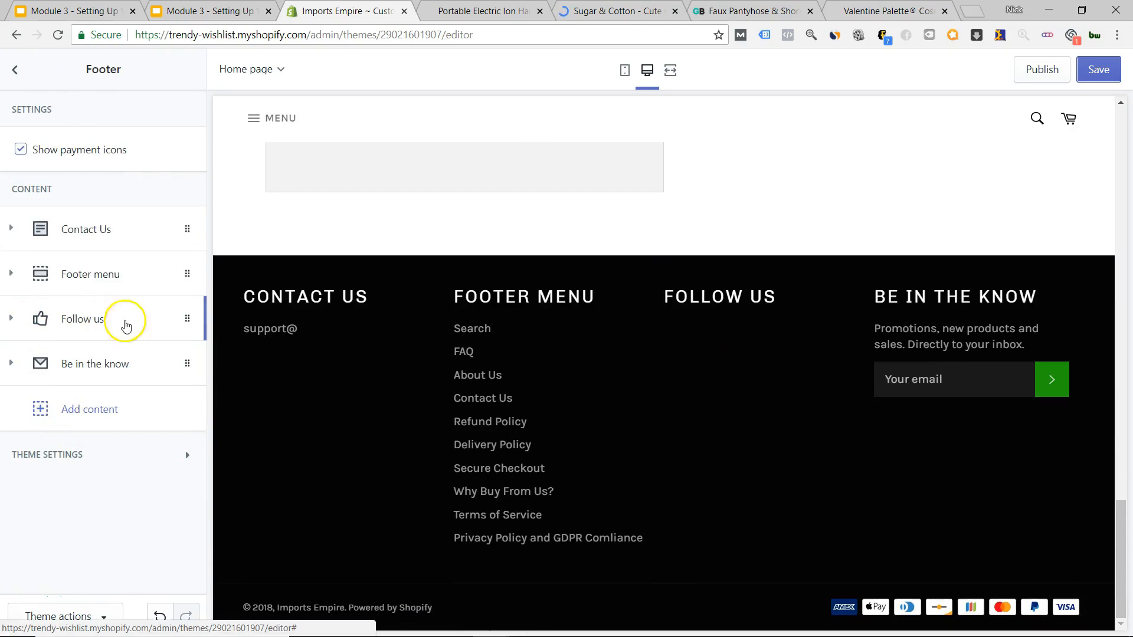
{"action": "left_click", "coordinate": [185, 317]}
{"action": "scroll", "coordinate": [100, 495], "scroll_direction": "down", "scroll_amount": 1}
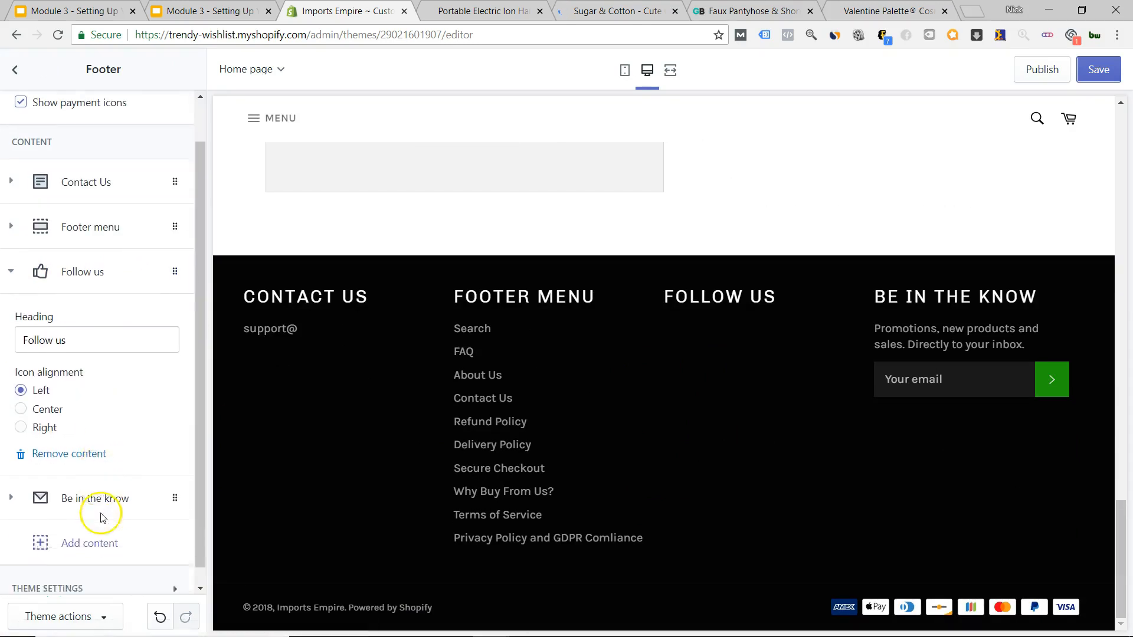
{"action": "left_click", "coordinate": [69, 435]}
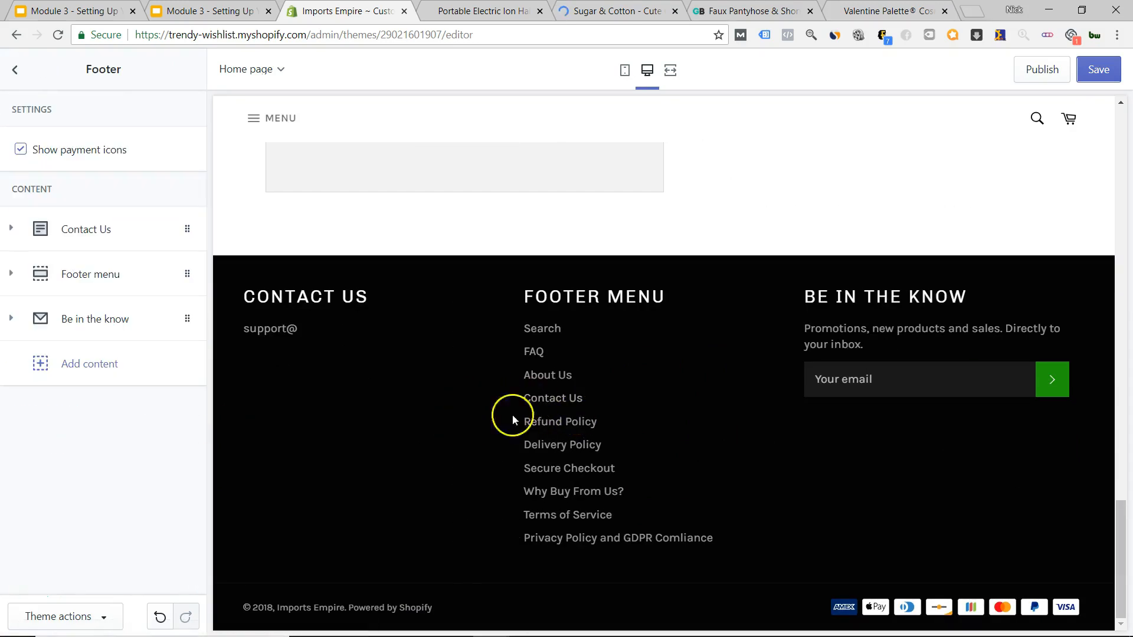
{"action": "scroll", "coordinate": [736, 423], "scroll_direction": "up", "scroll_amount": 10}
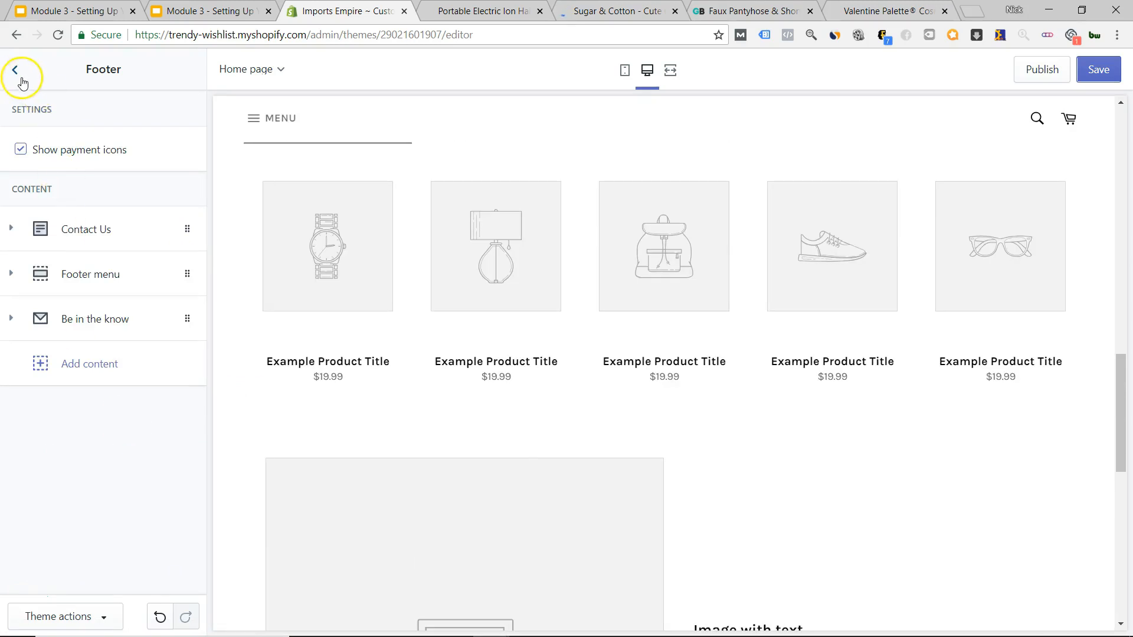
{"action": "left_click", "coordinate": [16, 70]}
{"action": "scroll", "coordinate": [615, 488], "scroll_direction": "up", "scroll_amount": 8}
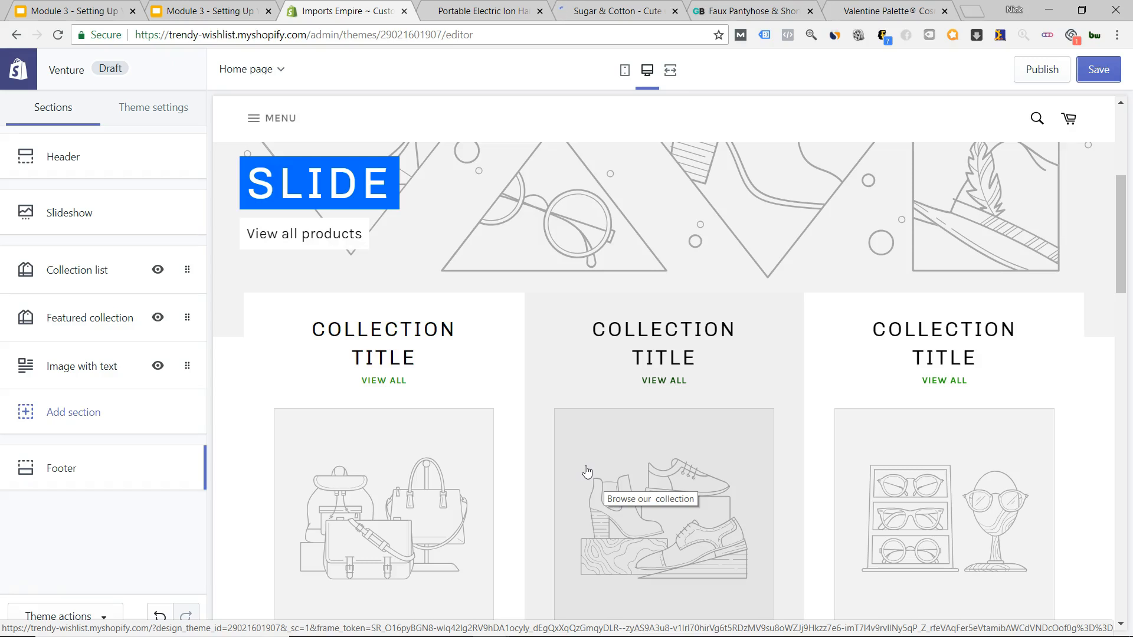
{"action": "scroll", "coordinate": [575, 470], "scroll_direction": "up", "scroll_amount": 5}
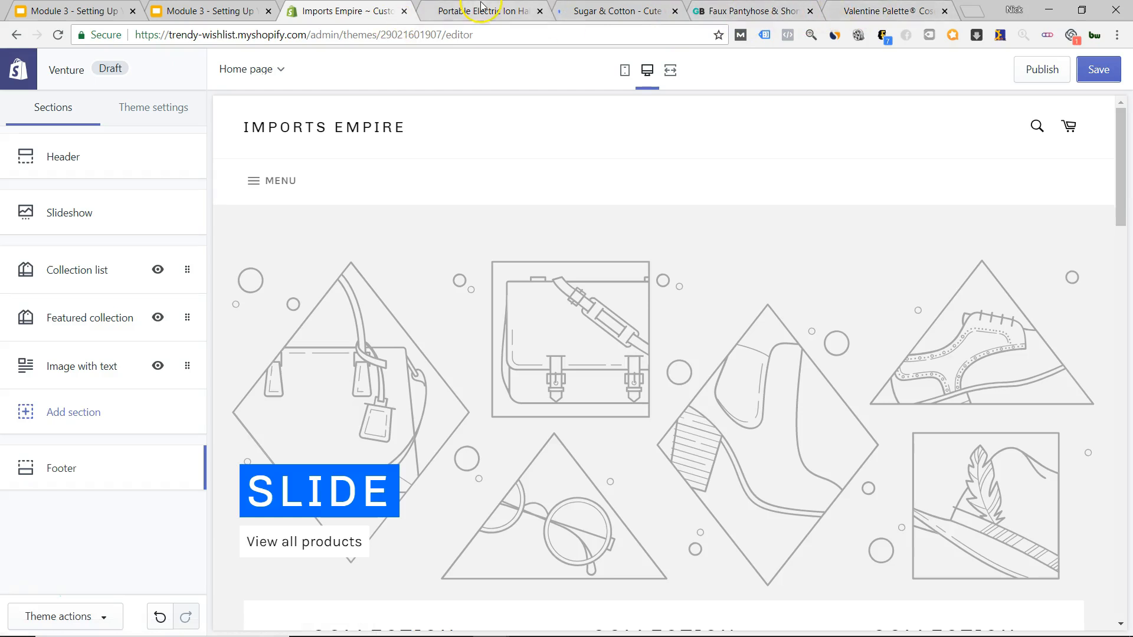
Load couplesfashions.com in the Valentine Palette tab from the address bar suggestion.
{"action": "left_click", "coordinate": [881, 12]}
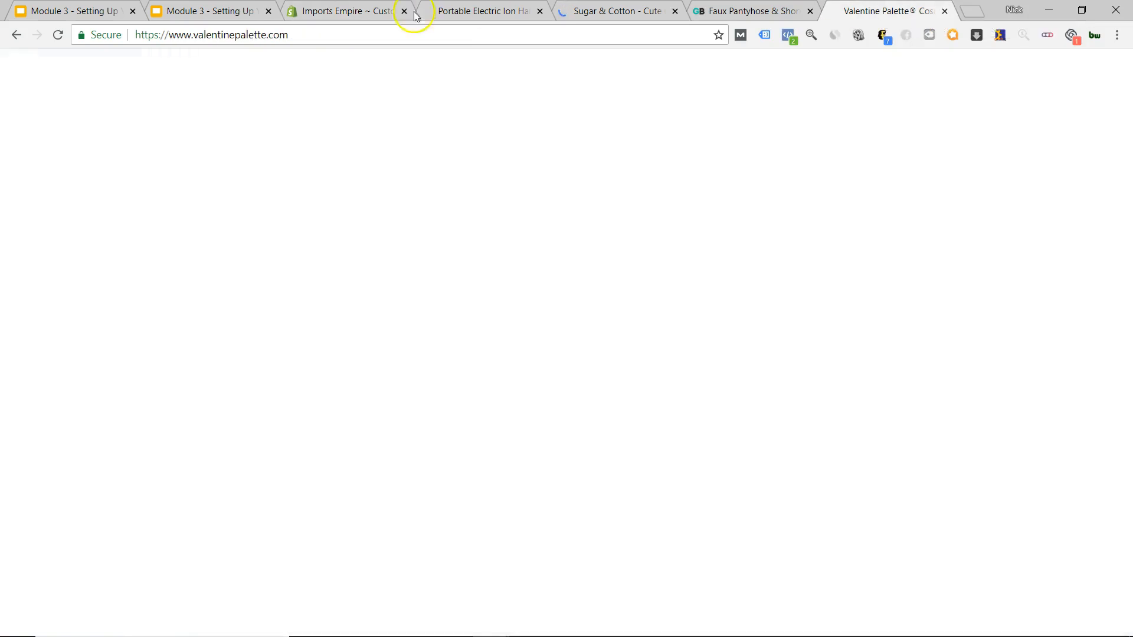
{"action": "left_click", "coordinate": [305, 34]}
{"action": "type", "text": "couples-charm.myshopify.com/admin"}
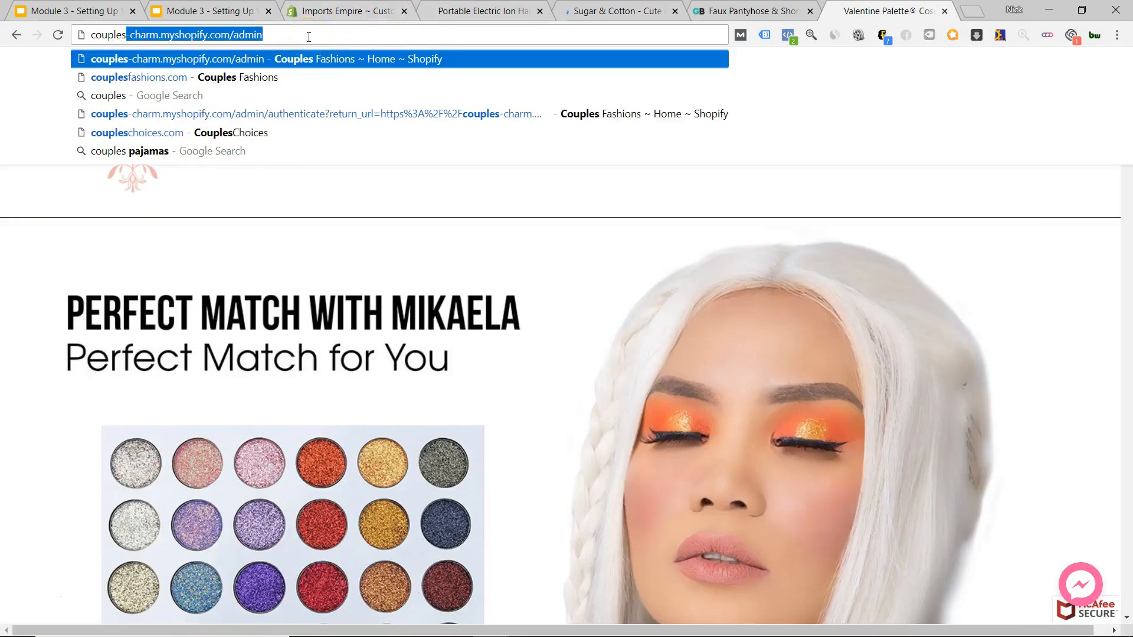
{"action": "key", "text": "Down"}
{"action": "key", "text": "Return"}
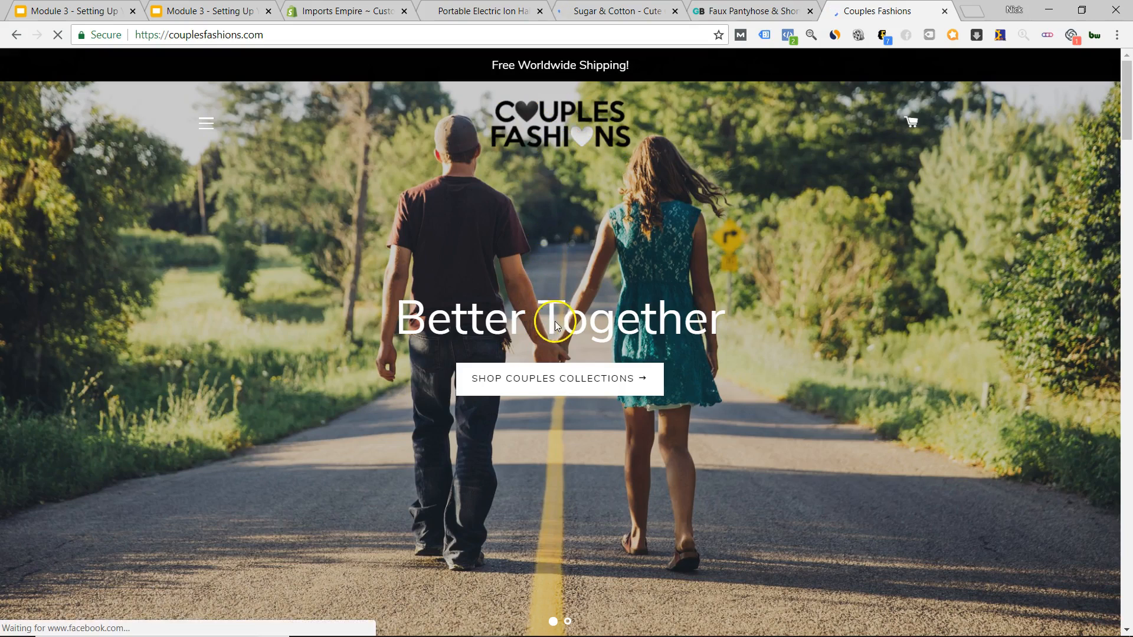
Scroll through the Couples Fashions homepage down to the footer's shop-with-confidence paragraph.
{"action": "scroll", "coordinate": [559, 356], "scroll_direction": "down", "scroll_amount": 1}
{"action": "scroll", "coordinate": [558, 307], "scroll_direction": "down", "scroll_amount": 2}
{"action": "scroll", "coordinate": [556, 255], "scroll_direction": "down", "scroll_amount": 6}
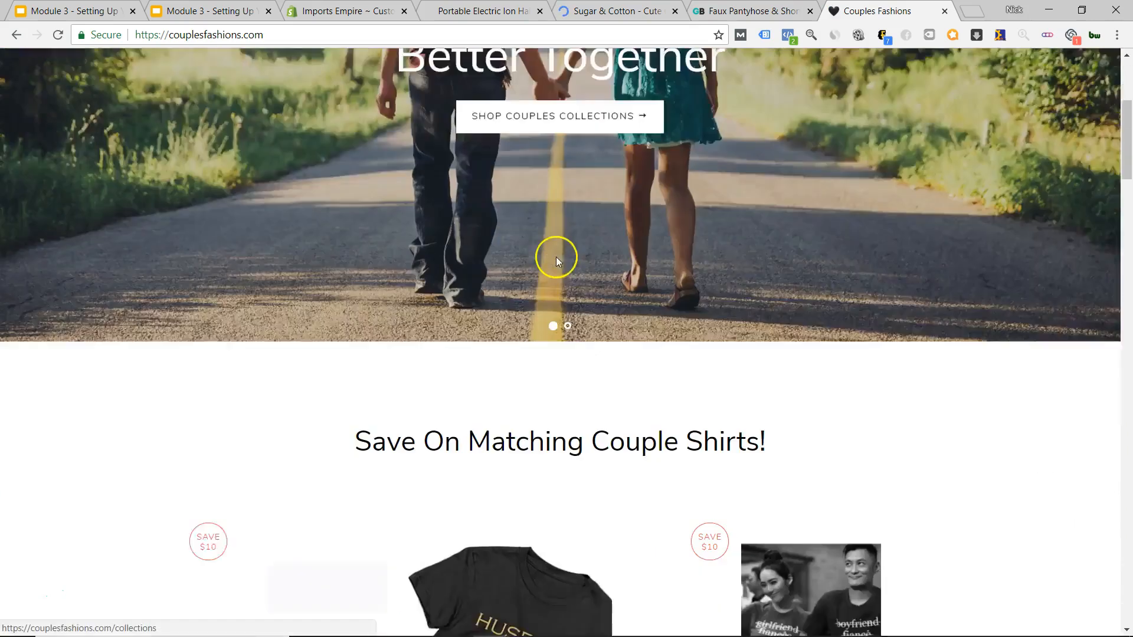
{"action": "scroll", "coordinate": [561, 274], "scroll_direction": "down", "scroll_amount": 12}
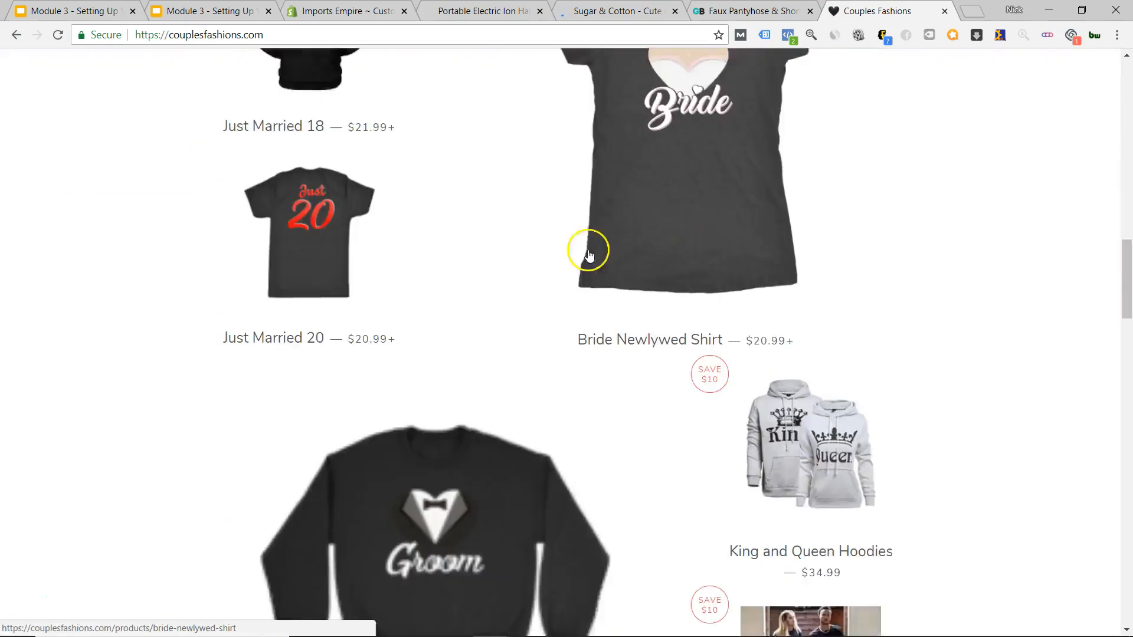
{"action": "scroll", "coordinate": [589, 248], "scroll_direction": "up", "scroll_amount": 6}
{"action": "scroll", "coordinate": [615, 268], "scroll_direction": "up", "scroll_amount": 6}
{"action": "scroll", "coordinate": [609, 228], "scroll_direction": "down", "scroll_amount": 14}
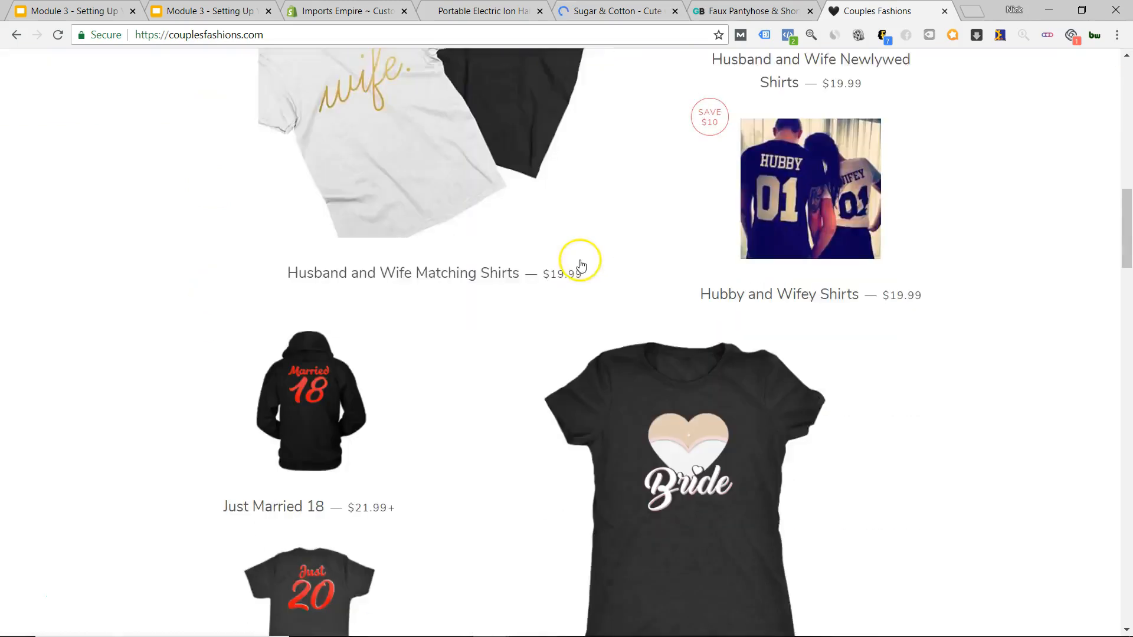
{"action": "scroll", "coordinate": [576, 265], "scroll_direction": "down", "scroll_amount": 16}
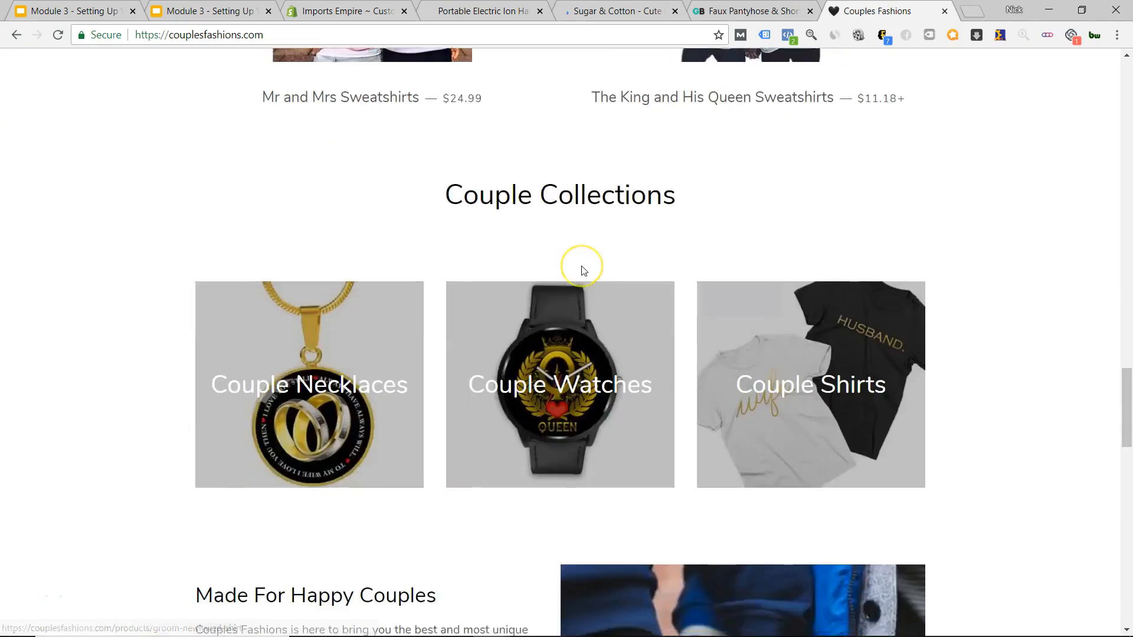
{"action": "scroll", "coordinate": [476, 375], "scroll_direction": "down", "scroll_amount": 7}
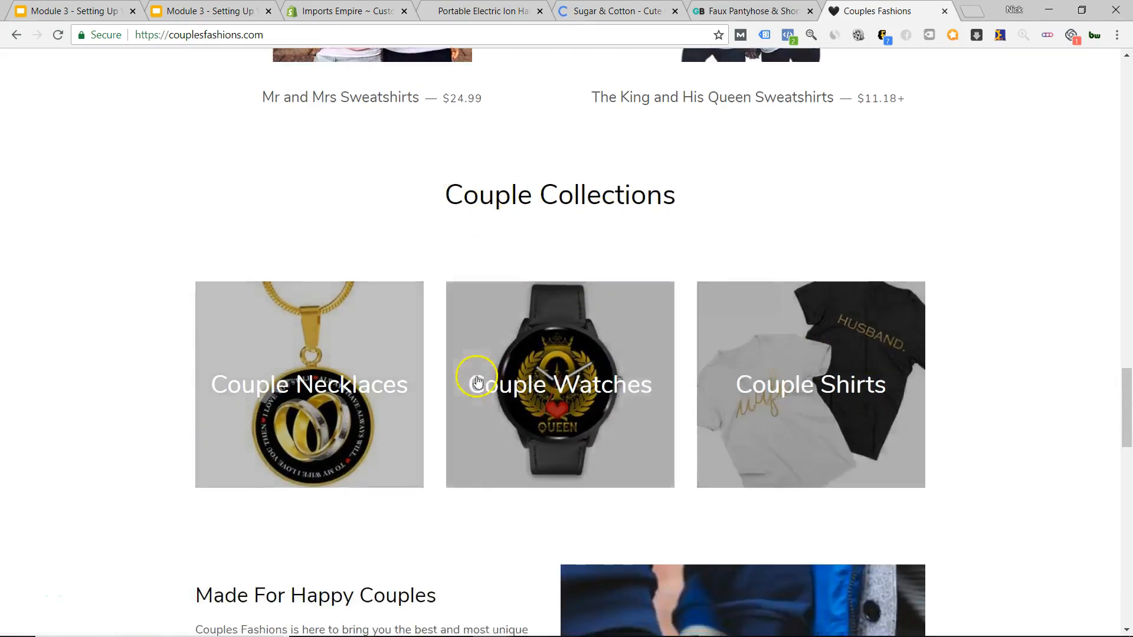
{"action": "scroll", "coordinate": [612, 299], "scroll_direction": "down", "scroll_amount": 6}
{"action": "scroll", "coordinate": [614, 313], "scroll_direction": "up", "scroll_amount": 8}
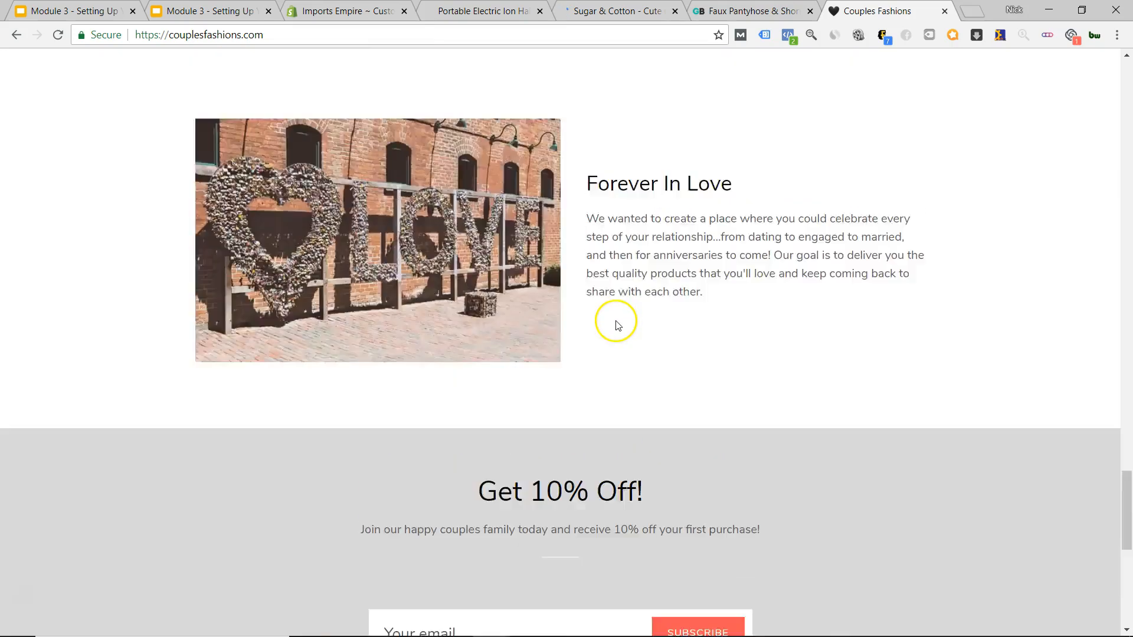
{"action": "scroll", "coordinate": [716, 369], "scroll_direction": "down", "scroll_amount": 6}
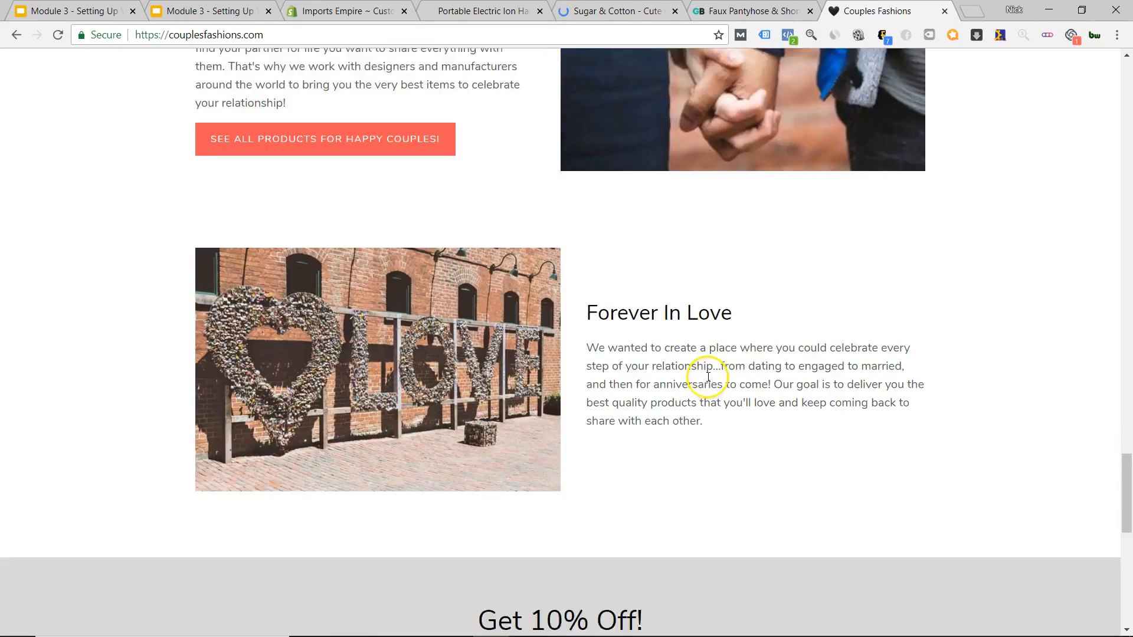
{"action": "scroll", "coordinate": [609, 325], "scroll_direction": "down", "scroll_amount": 5}
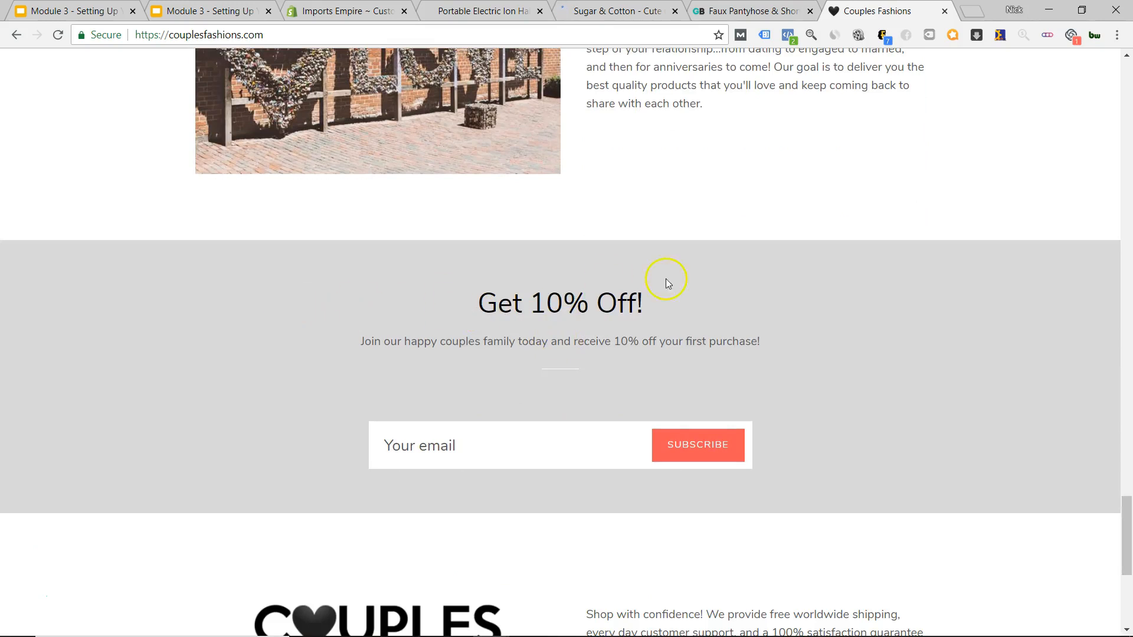
{"action": "scroll", "coordinate": [459, 307], "scroll_direction": "down", "scroll_amount": 6}
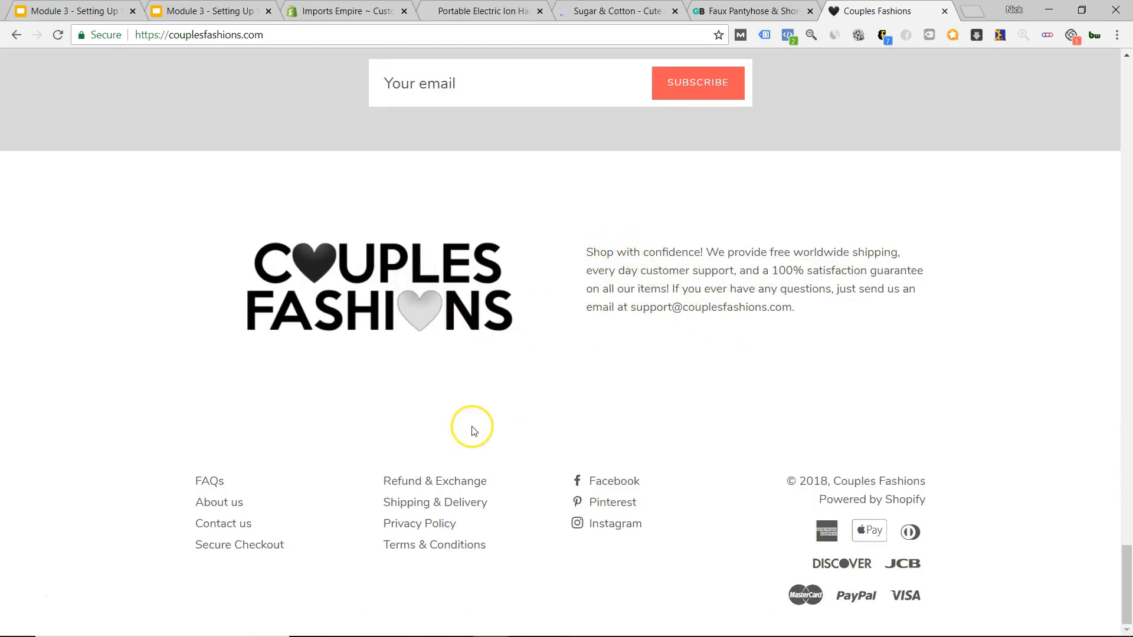
{"action": "scroll", "coordinate": [525, 347], "scroll_direction": "up", "scroll_amount": 20}
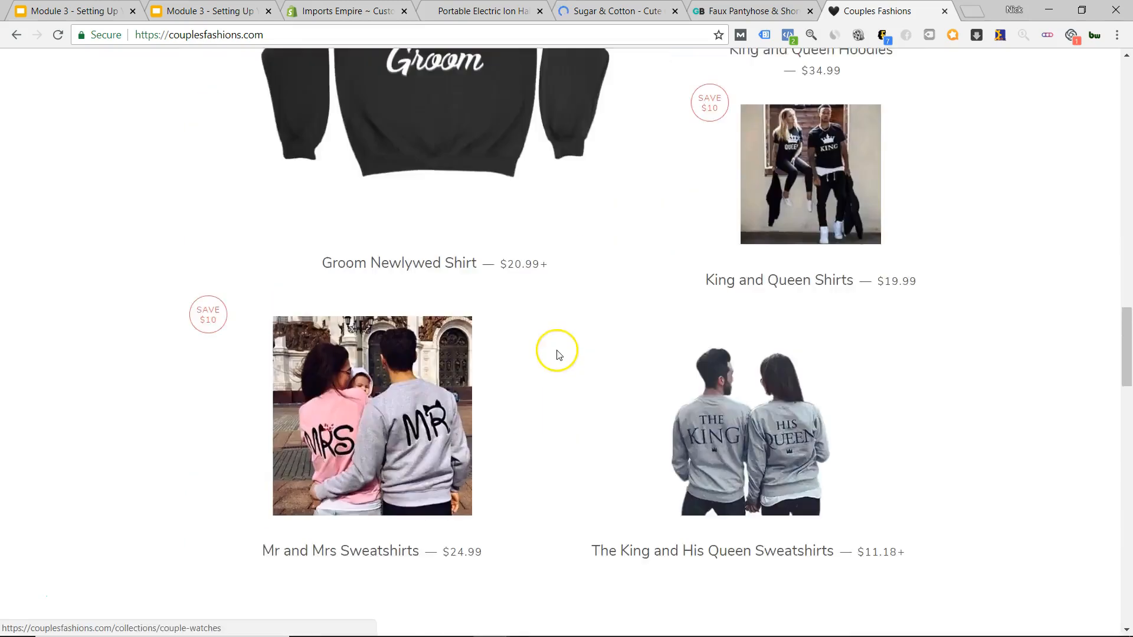
{"action": "scroll", "coordinate": [559, 339], "scroll_direction": "up", "scroll_amount": 12}
{"action": "scroll", "coordinate": [576, 304], "scroll_direction": "down", "scroll_amount": 13}
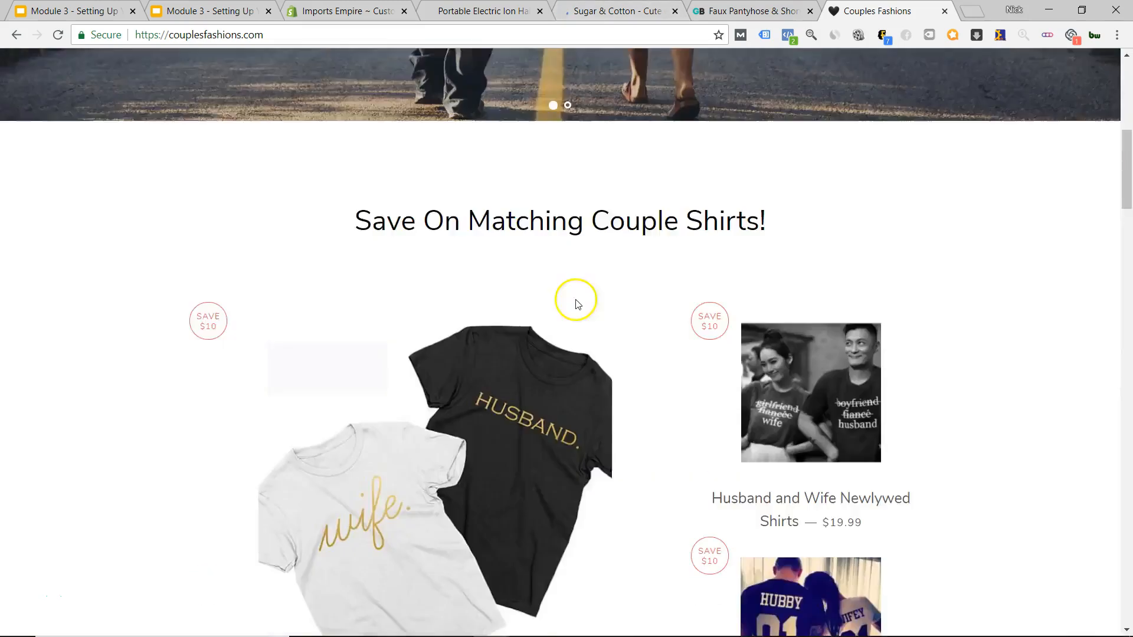
{"action": "scroll", "coordinate": [578, 322], "scroll_direction": "down", "scroll_amount": 8}
{"action": "scroll", "coordinate": [576, 313], "scroll_direction": "up", "scroll_amount": 12}
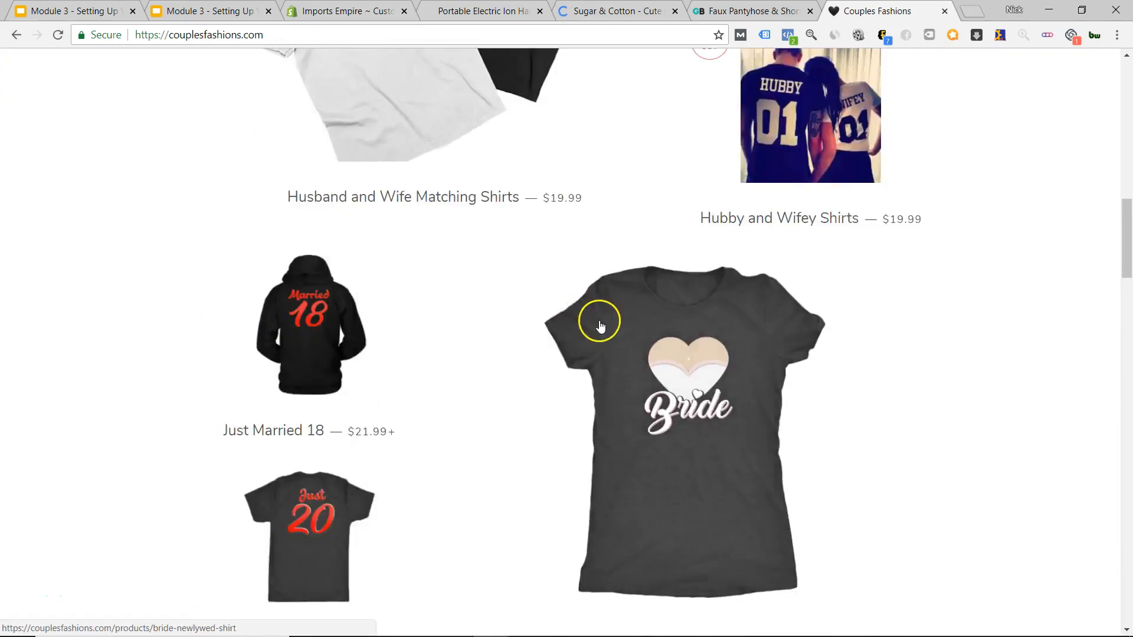
{"action": "scroll", "coordinate": [418, 352], "scroll_direction": "up", "scroll_amount": 5}
{"action": "scroll", "coordinate": [759, 254], "scroll_direction": "down", "scroll_amount": 7}
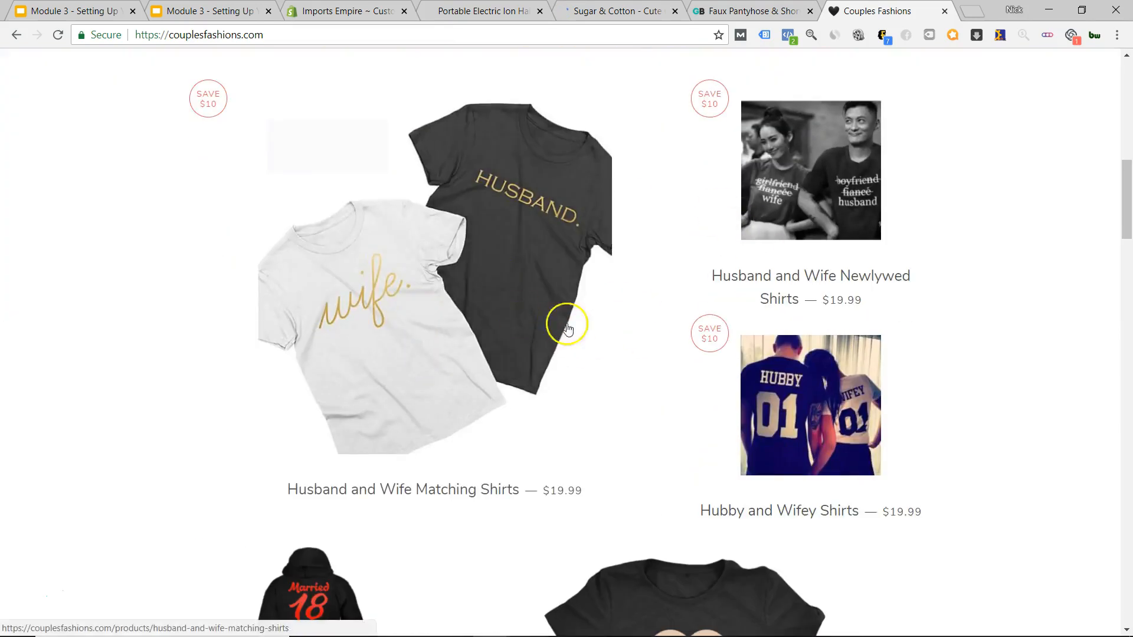
{"action": "scroll", "coordinate": [530, 318], "scroll_direction": "down", "scroll_amount": 9}
{"action": "scroll", "coordinate": [530, 318], "scroll_direction": "down", "scroll_amount": 12}
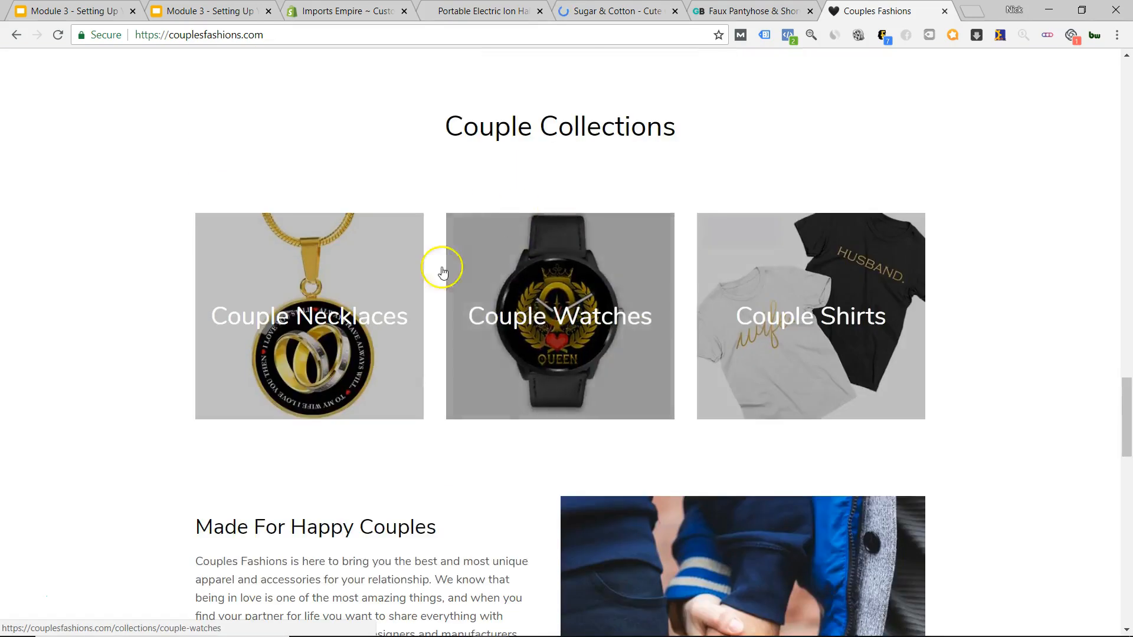
{"action": "scroll", "coordinate": [804, 352], "scroll_direction": "down", "scroll_amount": 6}
{"action": "scroll", "coordinate": [582, 322], "scroll_direction": "down", "scroll_amount": 5}
{"action": "scroll", "coordinate": [554, 260], "scroll_direction": "up", "scroll_amount": 5}
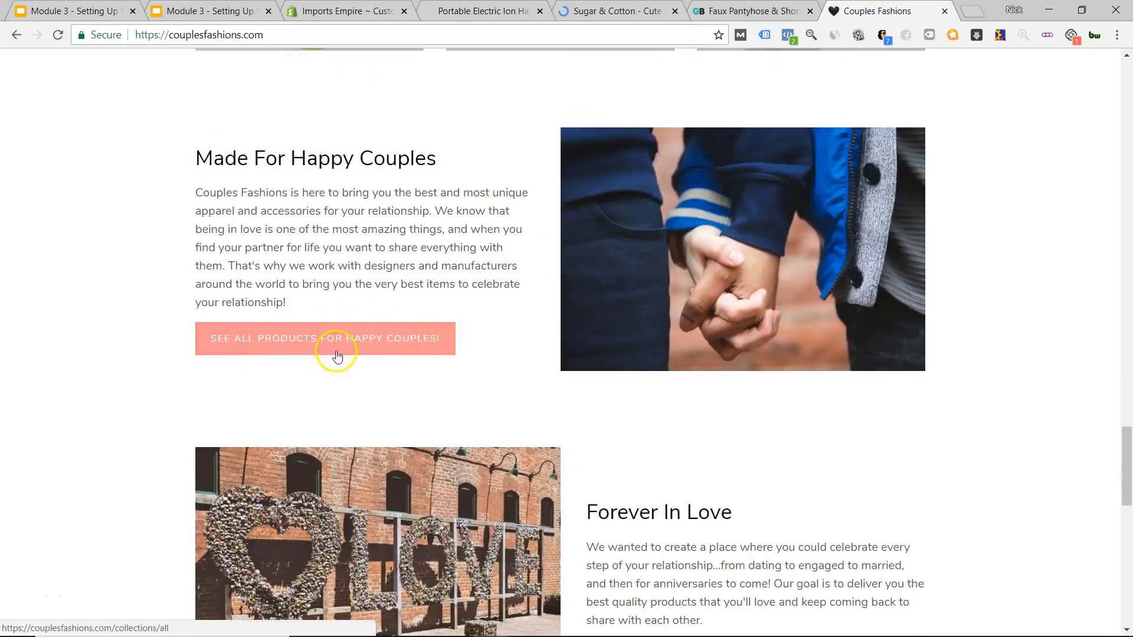
{"action": "scroll", "coordinate": [607, 324], "scroll_direction": "down", "scroll_amount": 5}
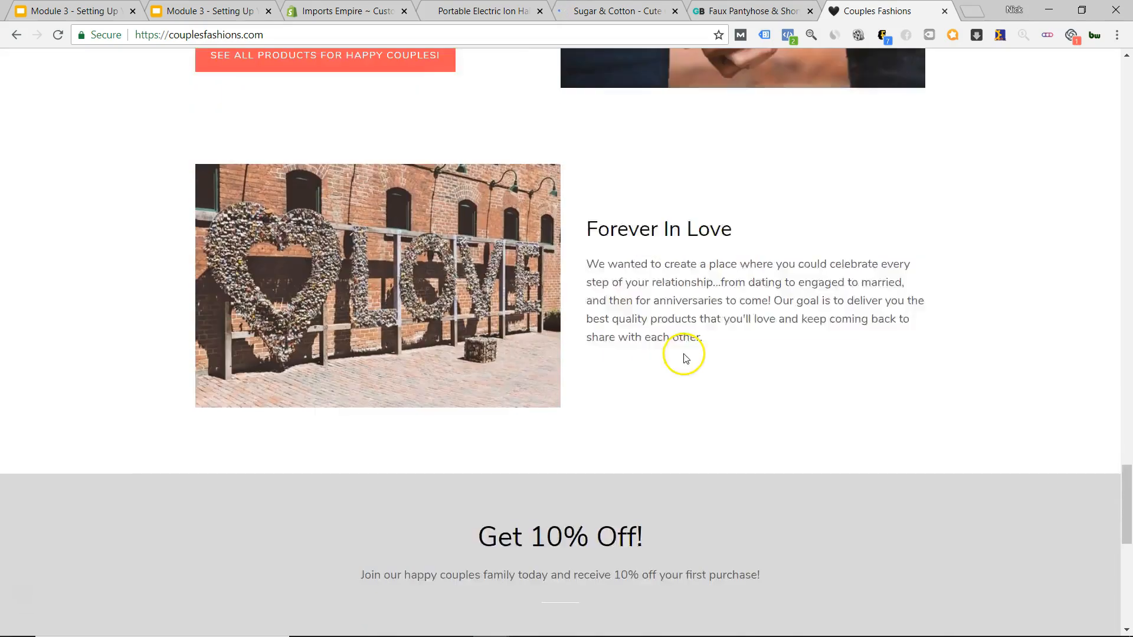
{"action": "scroll", "coordinate": [586, 298], "scroll_direction": "up", "scroll_amount": 2}
{"action": "scroll", "coordinate": [632, 324], "scroll_direction": "down", "scroll_amount": 10}
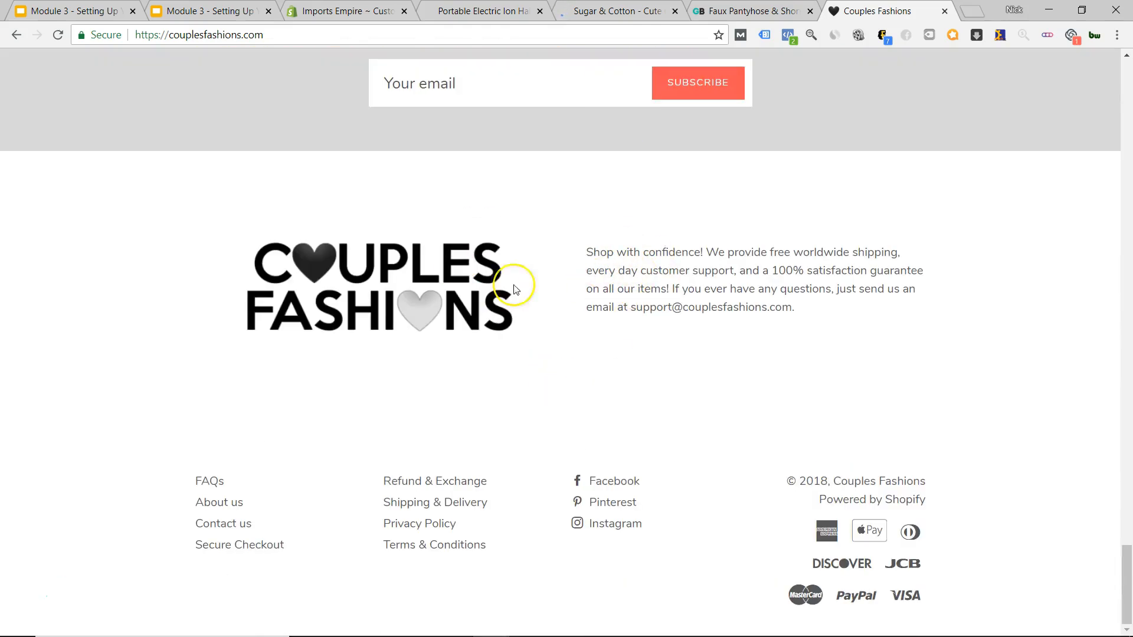
{"action": "left_click_drag", "start_coordinate": [794, 313], "coordinate": [582, 253]}
{"action": "left_click", "coordinate": [665, 248]}
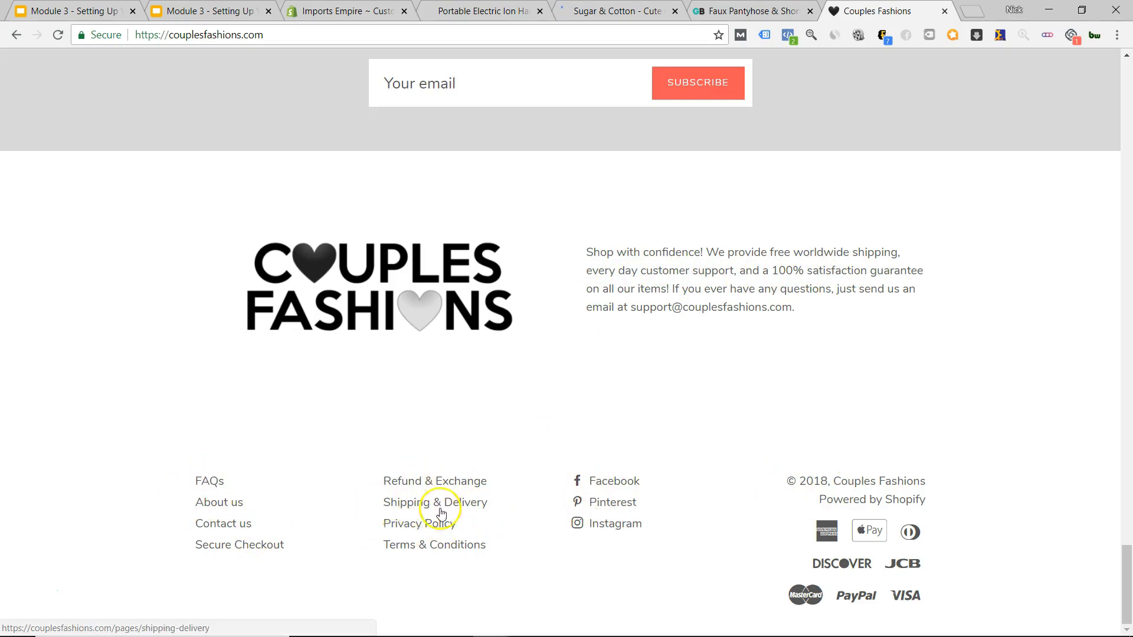
{"action": "scroll", "coordinate": [442, 513], "scroll_direction": "up", "scroll_amount": 20}
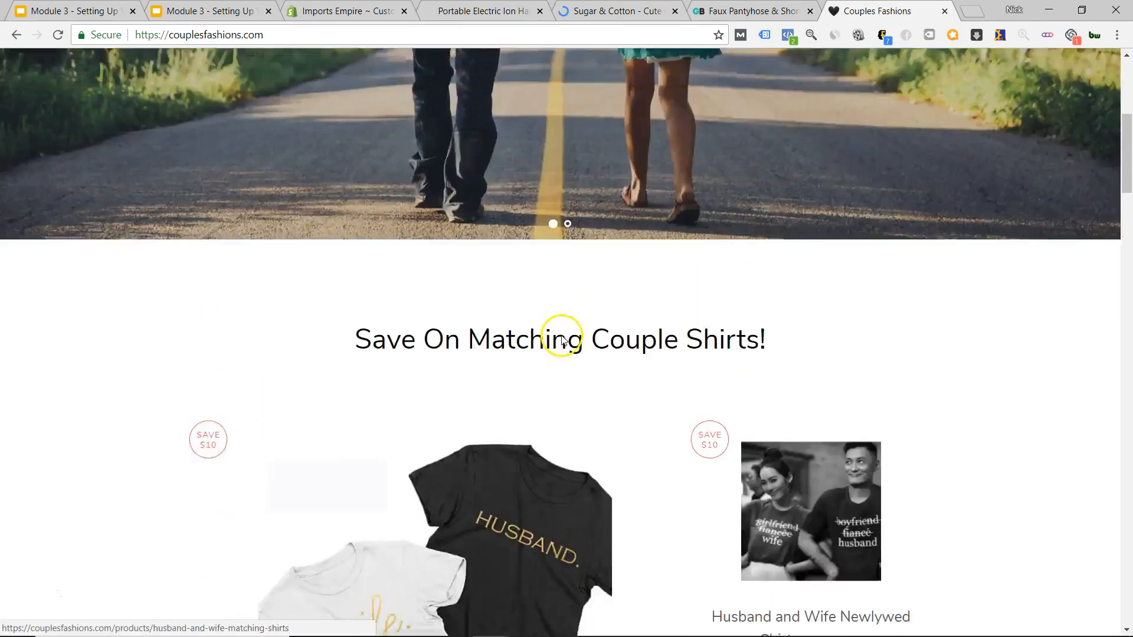
{"action": "scroll", "coordinate": [562, 341], "scroll_direction": "up", "scroll_amount": 5}
Load the Couples Fashions store admin login page from the 'couple' address suggestion.
{"action": "left_click", "coordinate": [233, 37]}
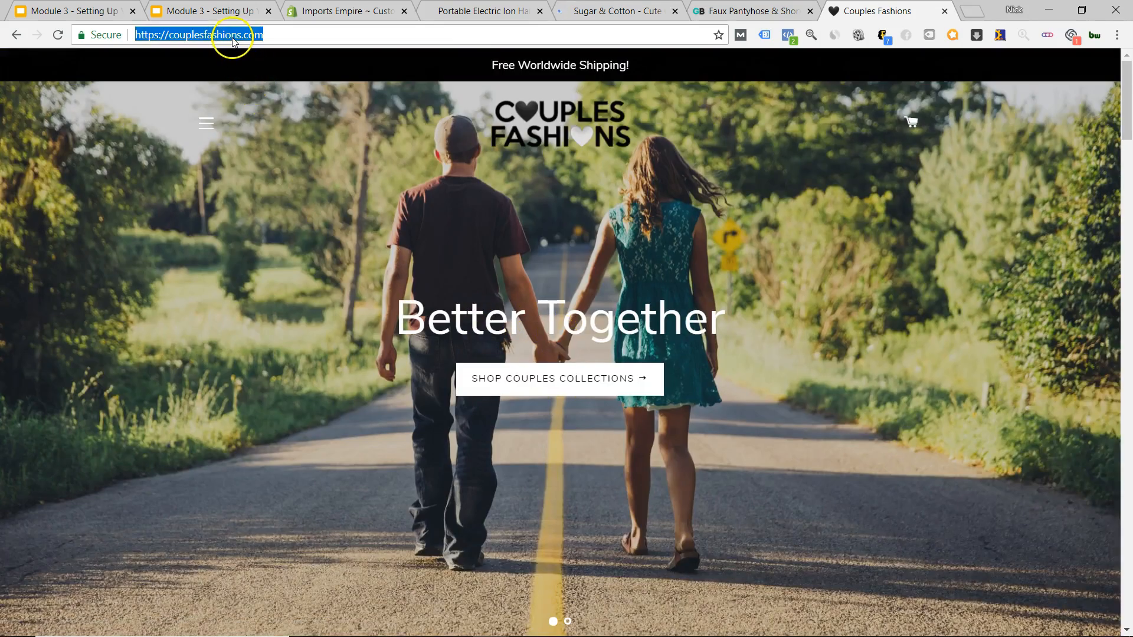
{"action": "type", "text": "couple"}
{"action": "key", "text": "Down"}
{"action": "key", "text": "Down"}
{"action": "key", "text": "Down"}
{"action": "key", "text": "Return"}
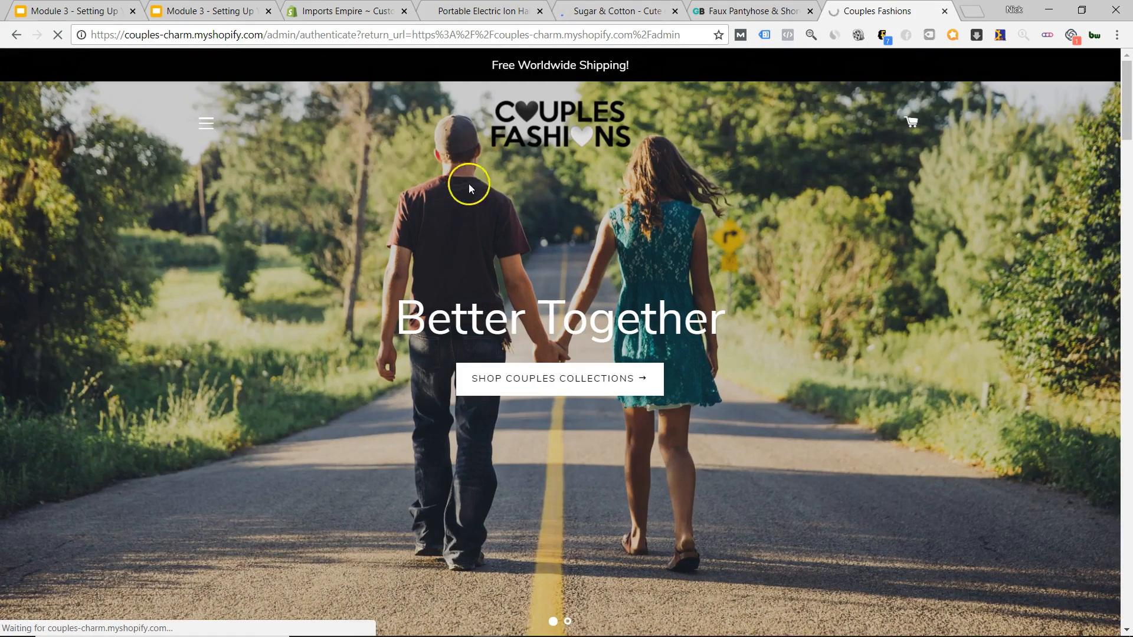
Look through the GearBunch, hair brush and Imports Empire theme editor tabs.
{"action": "left_click", "coordinate": [718, 8]}
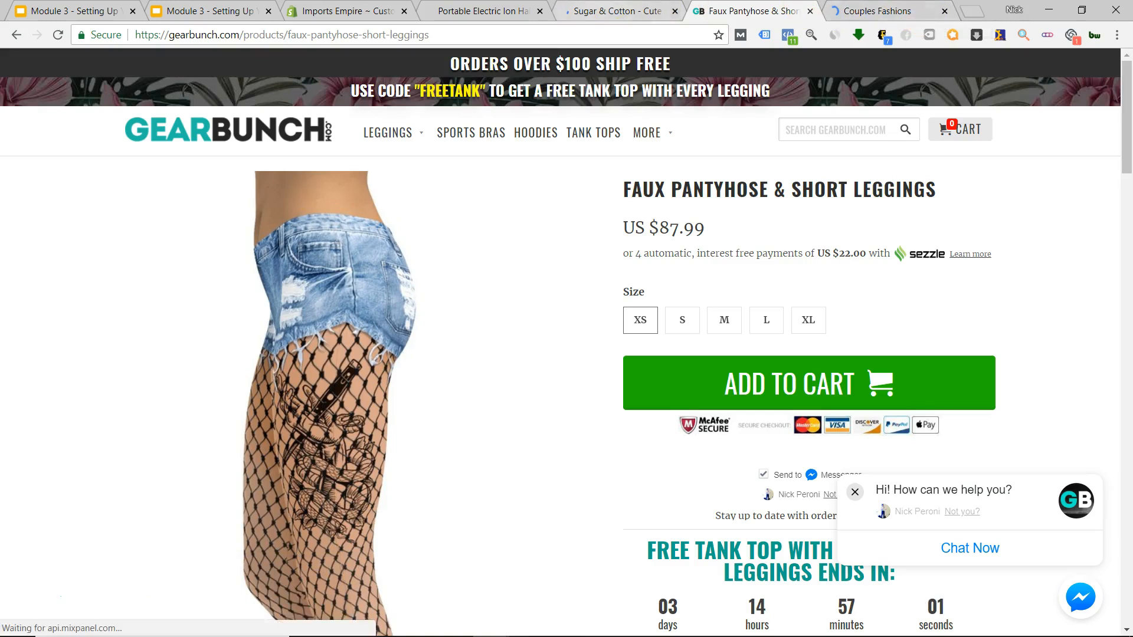
{"action": "left_click", "coordinate": [617, 10]}
{"action": "left_click", "coordinate": [481, 10]}
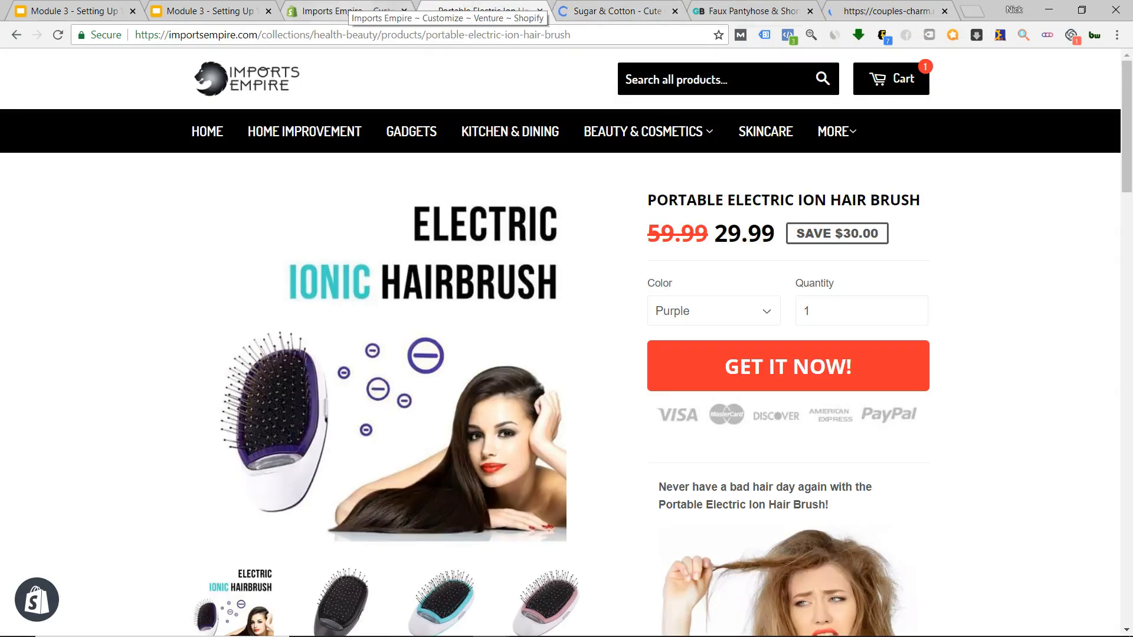
{"action": "left_click", "coordinate": [348, 10]}
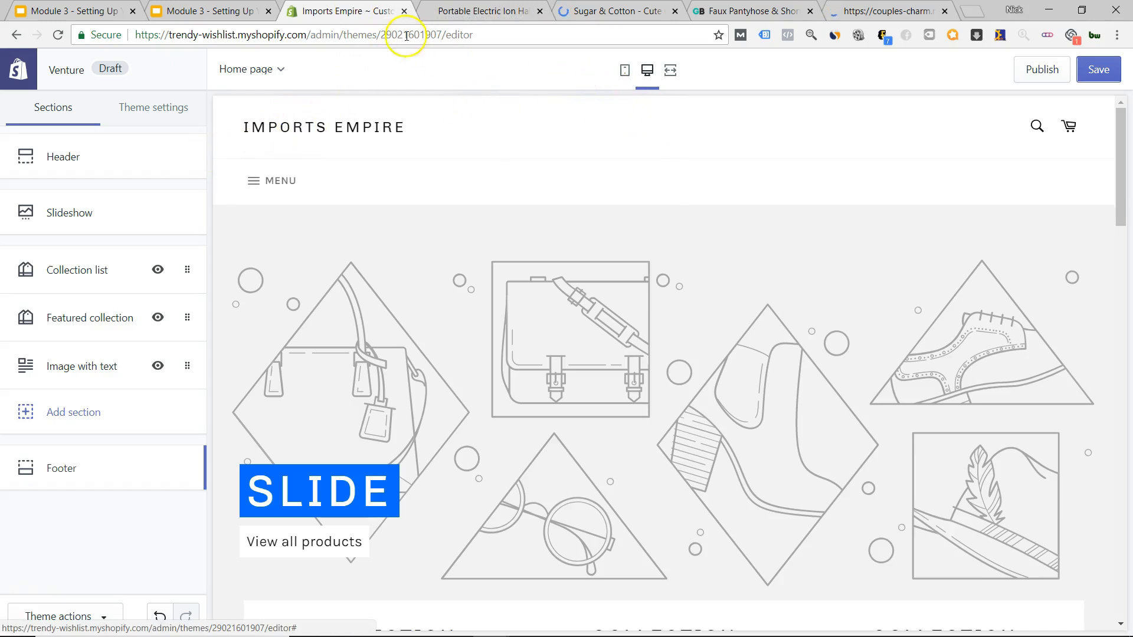
Close the Couples Fashions tab and leave the theme editor for the admin Themes page.
{"action": "left_click", "coordinate": [945, 11]}
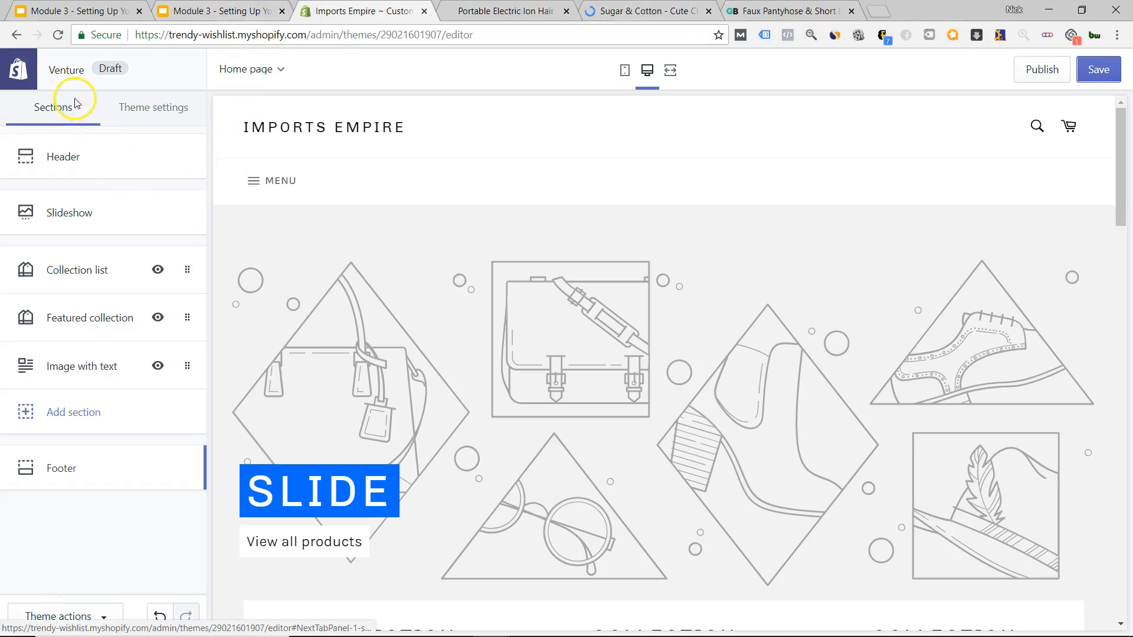
{"action": "left_click", "coordinate": [16, 74]}
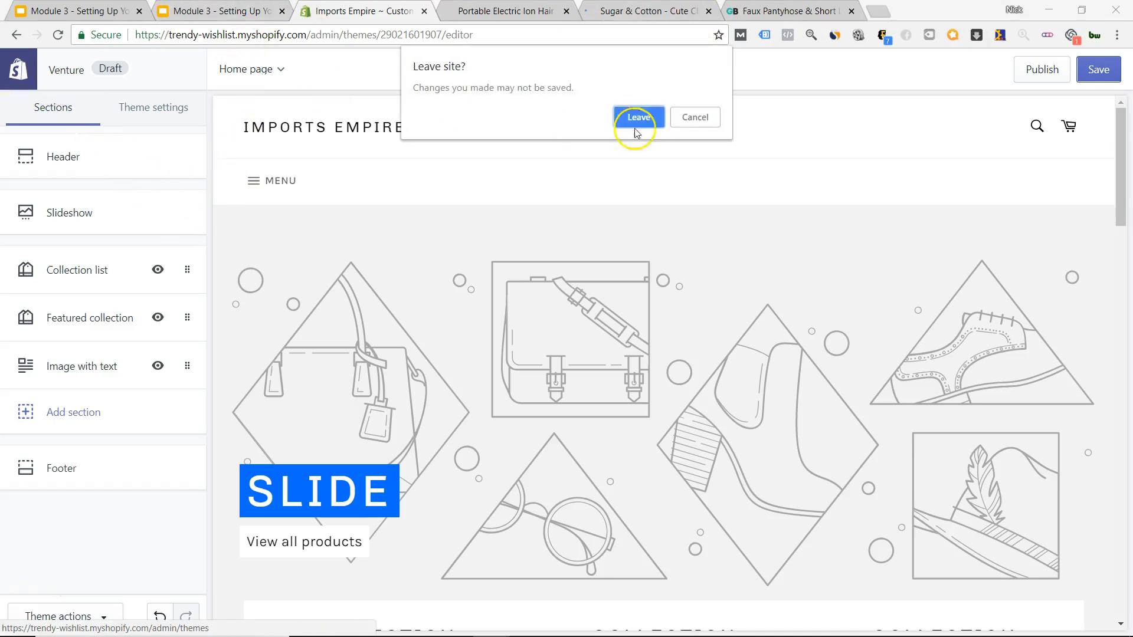
{"action": "left_click", "coordinate": [636, 117]}
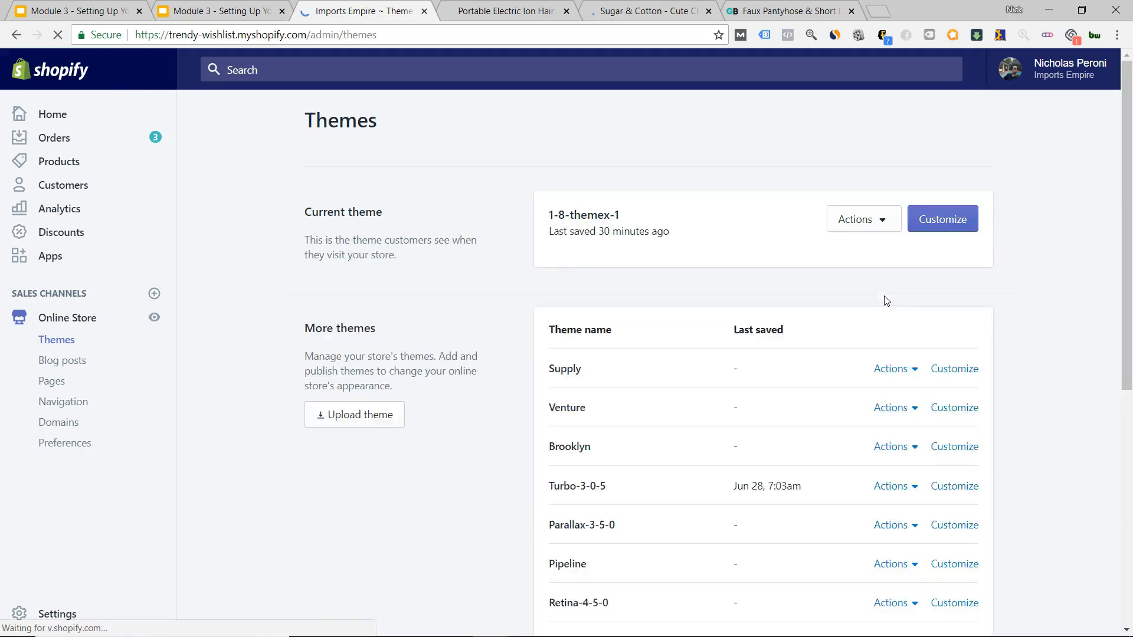
{"action": "scroll", "coordinate": [1027, 321], "scroll_direction": "down", "scroll_amount": 3}
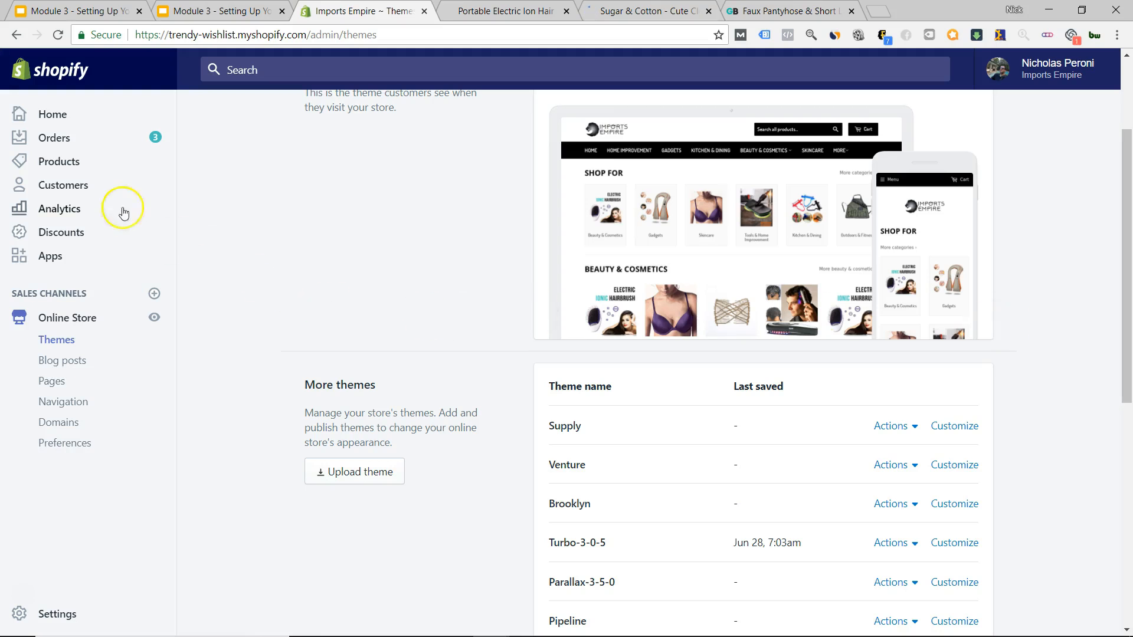
Go to the Products list and start a new product with Add product.
{"action": "left_click", "coordinate": [49, 171]}
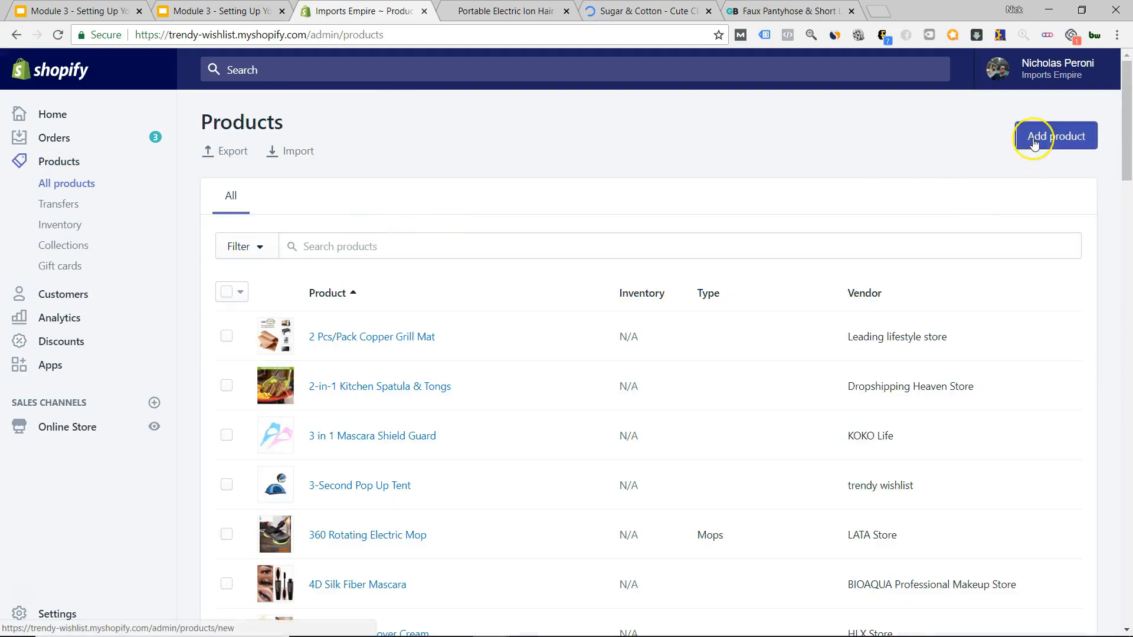
{"action": "left_click", "coordinate": [1034, 135]}
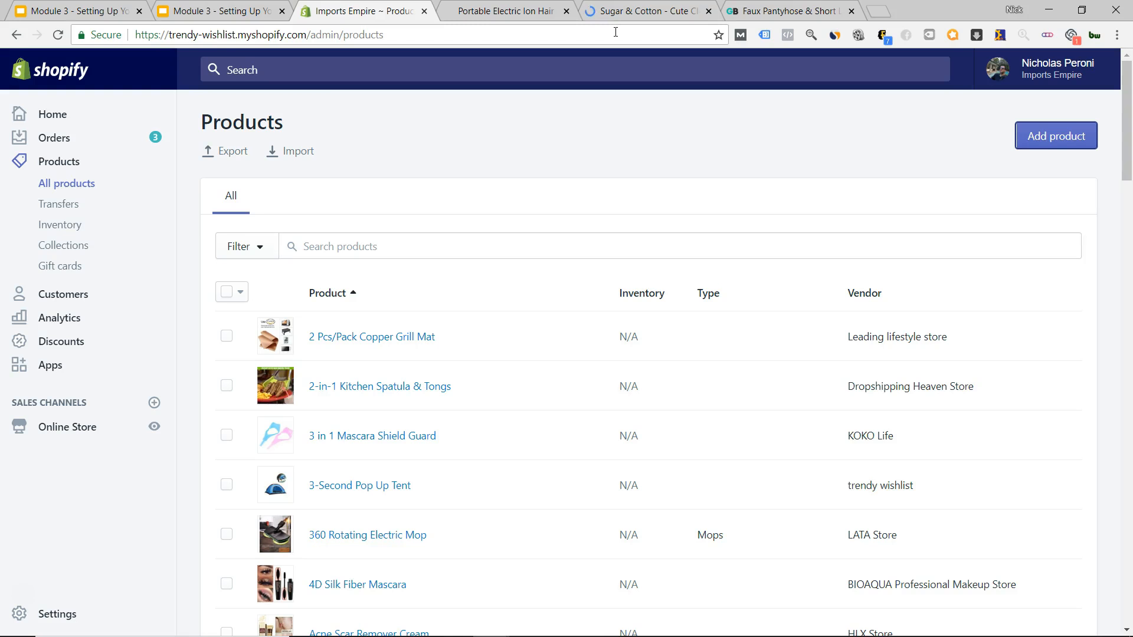
{"action": "left_click", "coordinate": [1038, 134]}
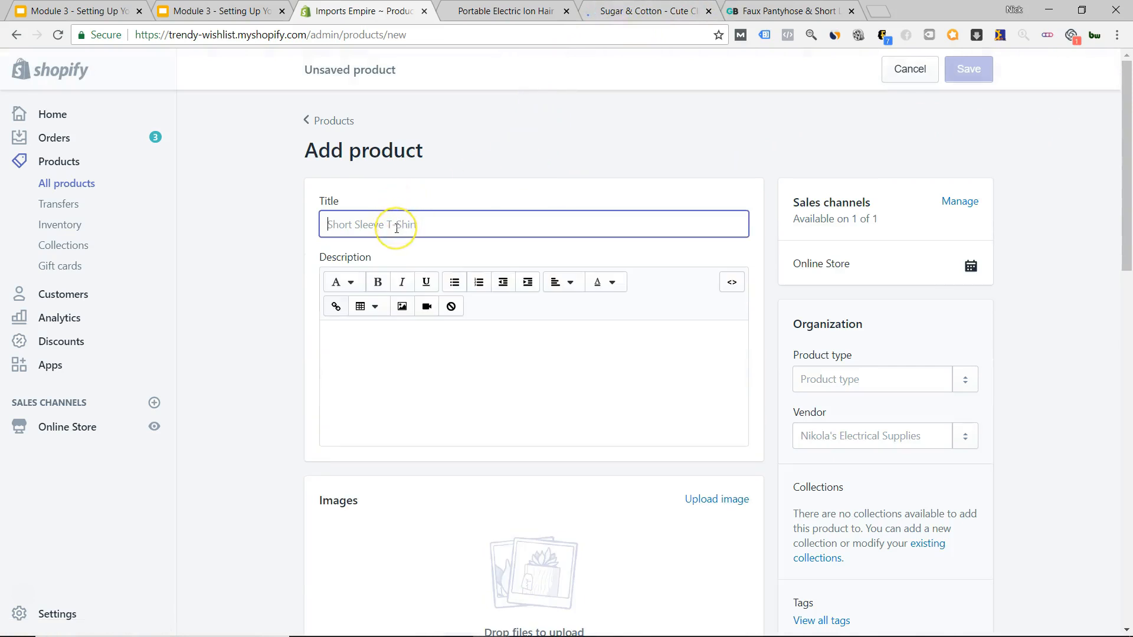
Enter 'Test' as both the product title and the description.
{"action": "type", "text": "Test"}
{"action": "key", "text": "Tab"}
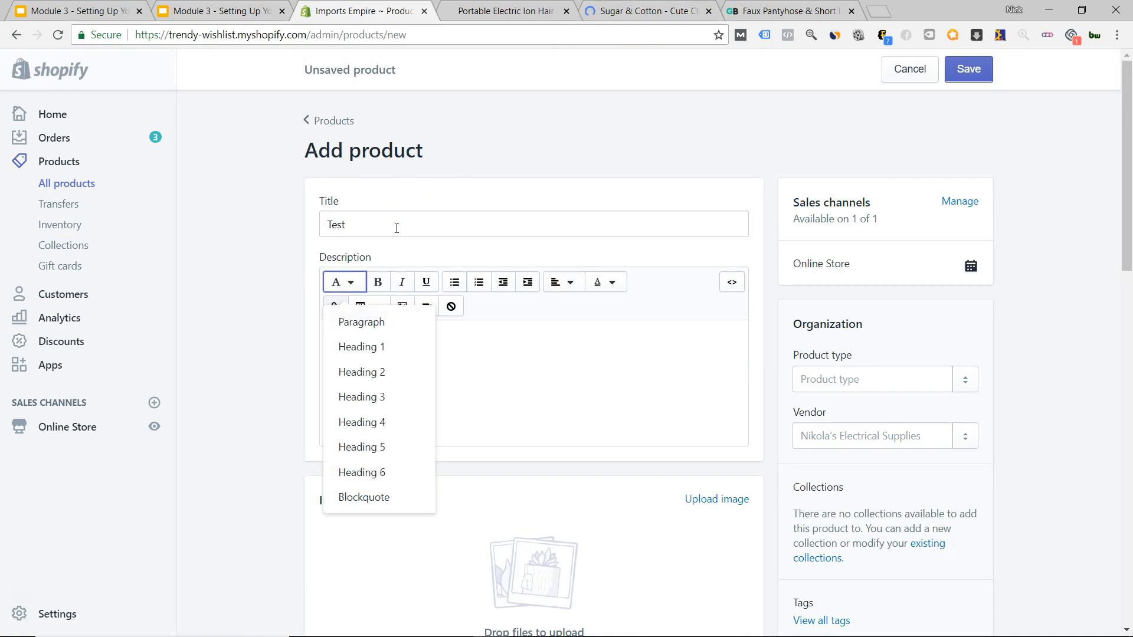
{"action": "left_click", "coordinate": [537, 383]}
{"action": "type", "text": "Test"}
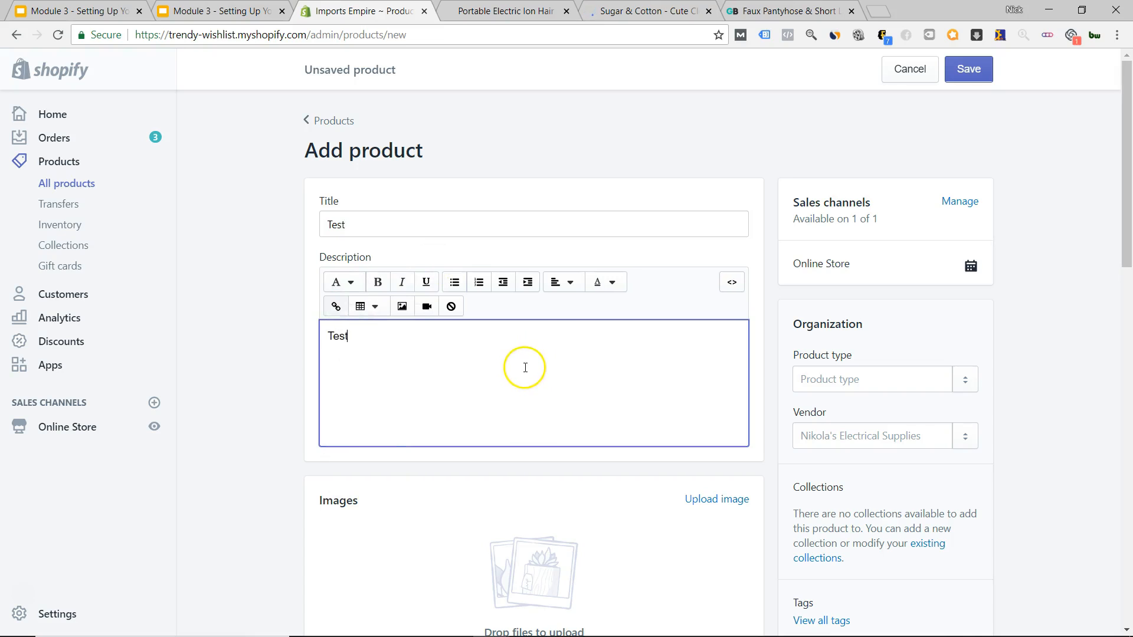
Upload the headshot photo from the Desktop as the product image, then try existing collections.
{"action": "scroll", "coordinate": [316, 355], "scroll_direction": "down", "scroll_amount": 5}
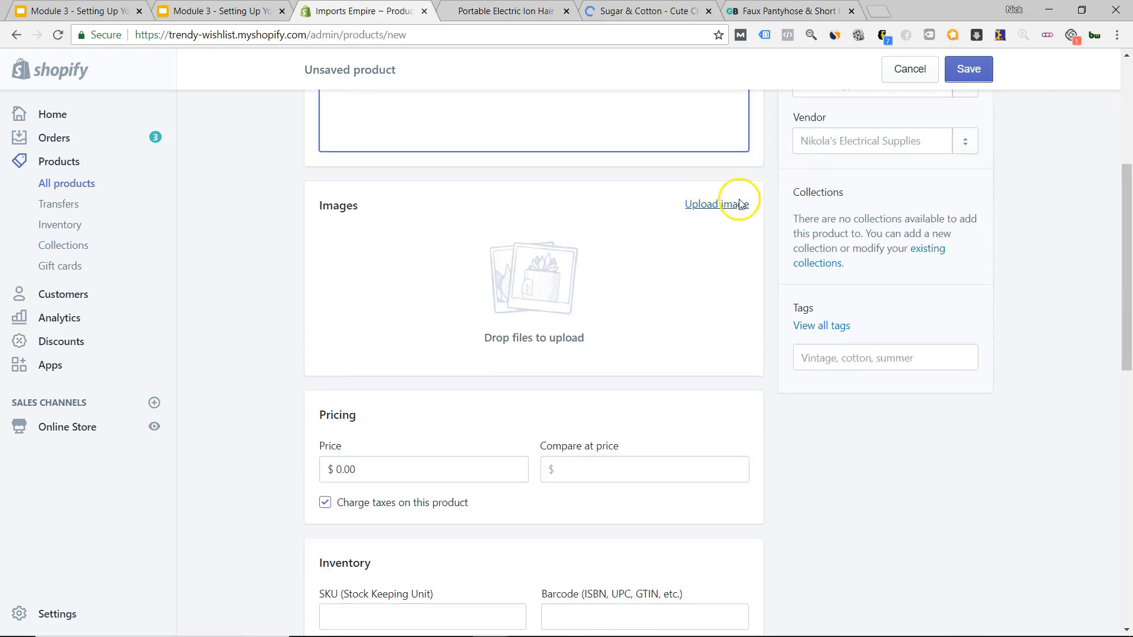
{"action": "left_click", "coordinate": [739, 203]}
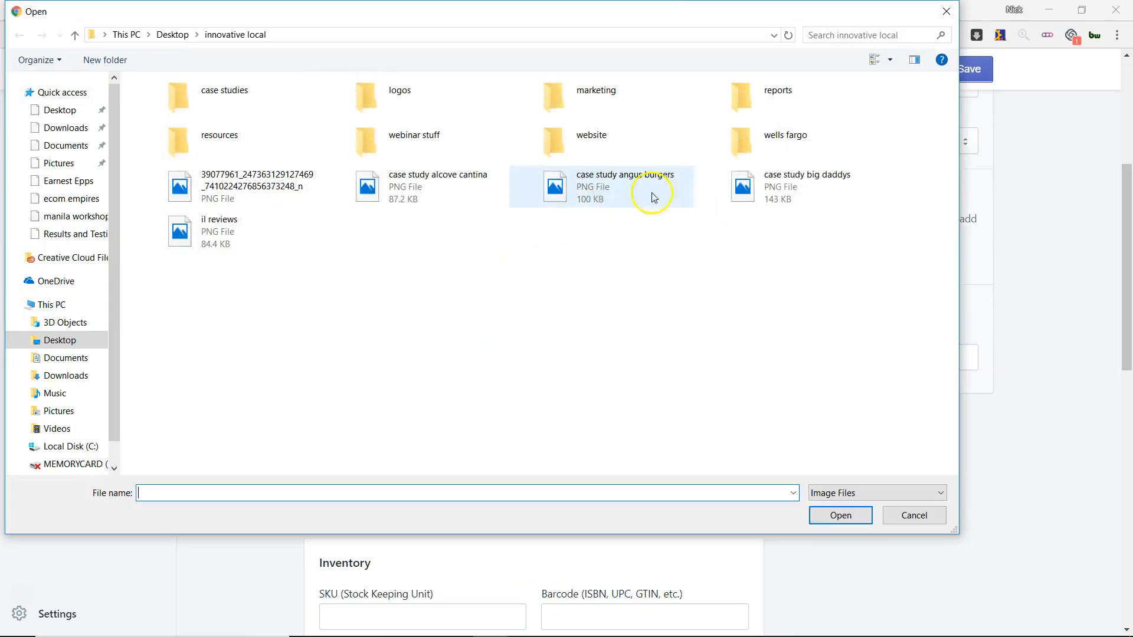
{"action": "left_click", "coordinate": [59, 109]}
{"action": "double_click", "coordinate": [908, 112]}
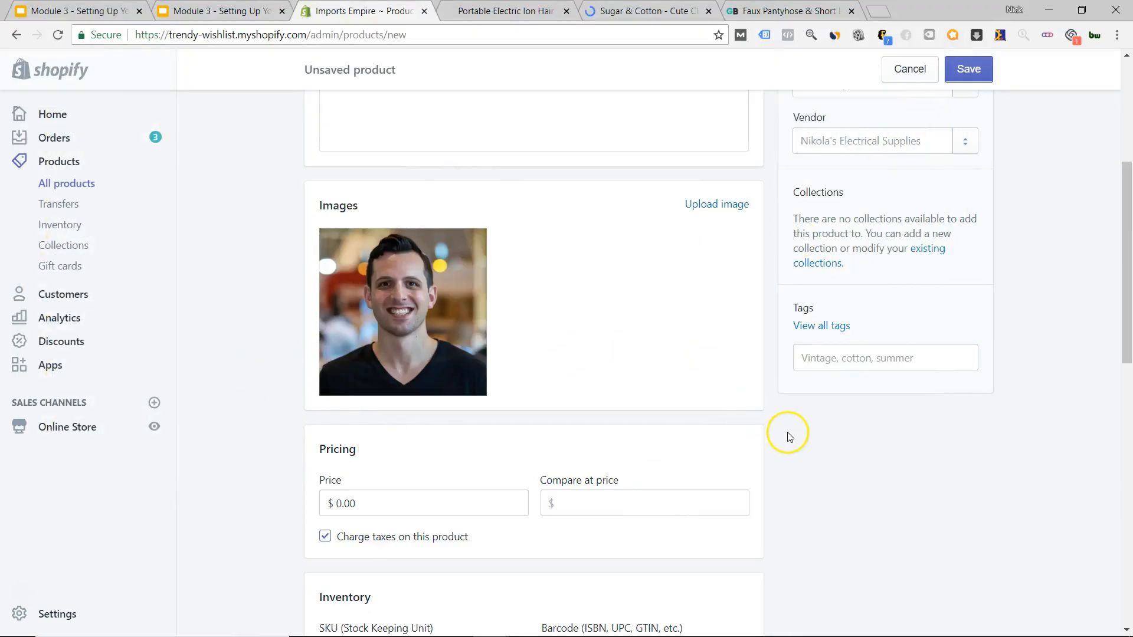
{"action": "scroll", "coordinate": [790, 437], "scroll_direction": "down", "scroll_amount": 3}
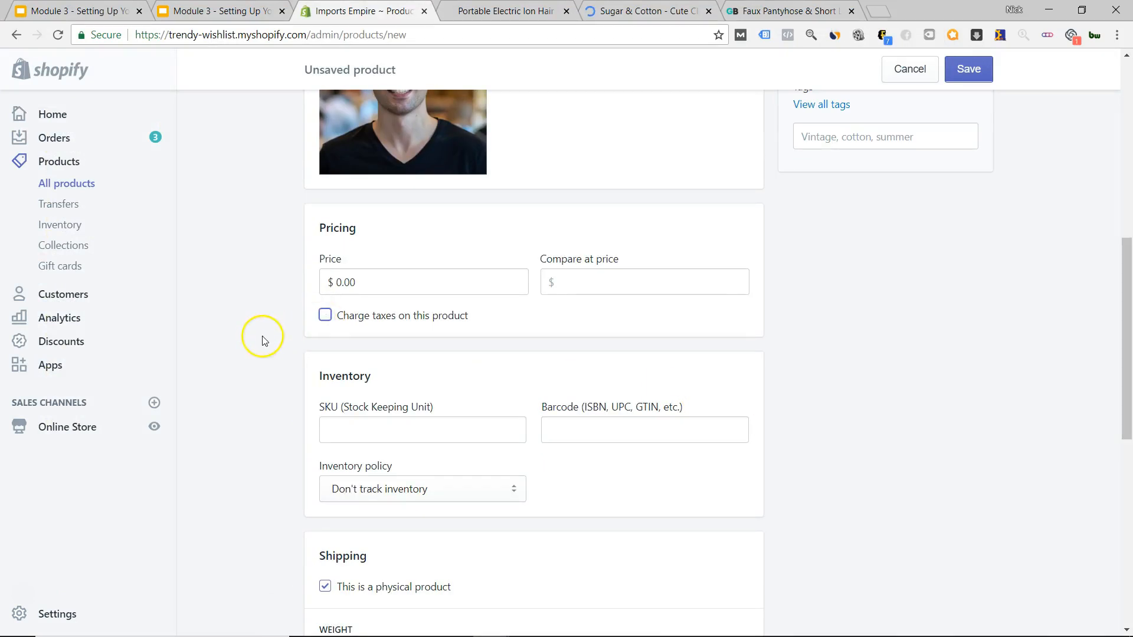
{"action": "scroll", "coordinate": [257, 341], "scroll_direction": "down", "scroll_amount": 7}
{"action": "scroll", "coordinate": [885, 353], "scroll_direction": "up", "scroll_amount": 13}
{"action": "scroll", "coordinate": [911, 289], "scroll_direction": "down", "scroll_amount": 2}
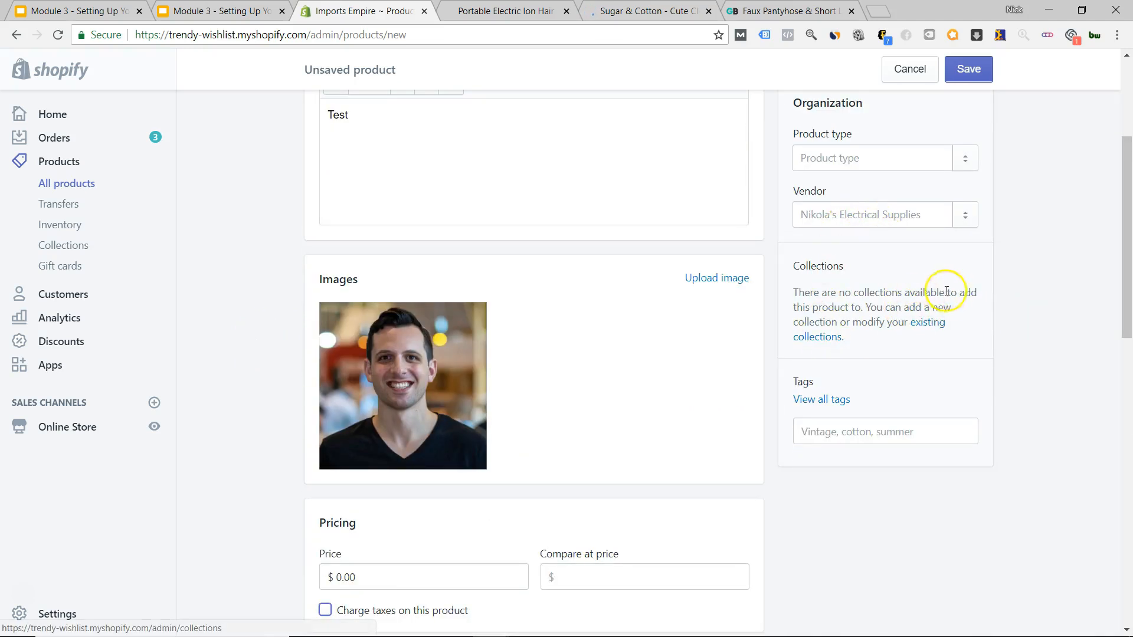
{"action": "left_click", "coordinate": [924, 323]}
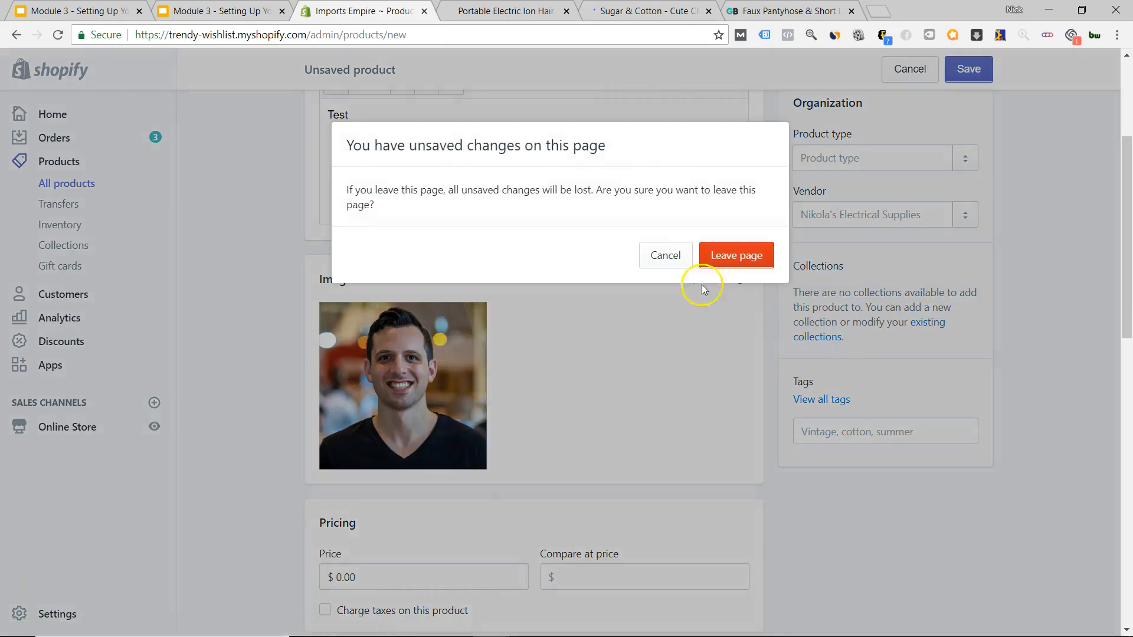
Stay on the unsaved product page and look over its price field.
{"action": "left_click", "coordinate": [660, 261]}
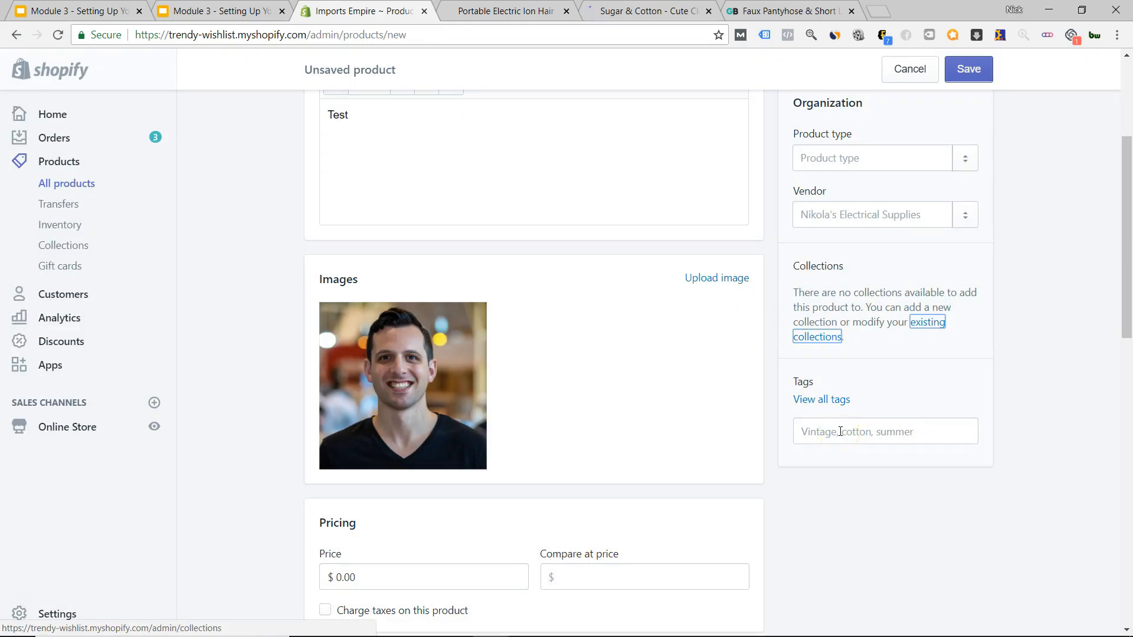
{"action": "scroll", "coordinate": [863, 391], "scroll_direction": "up", "scroll_amount": 3}
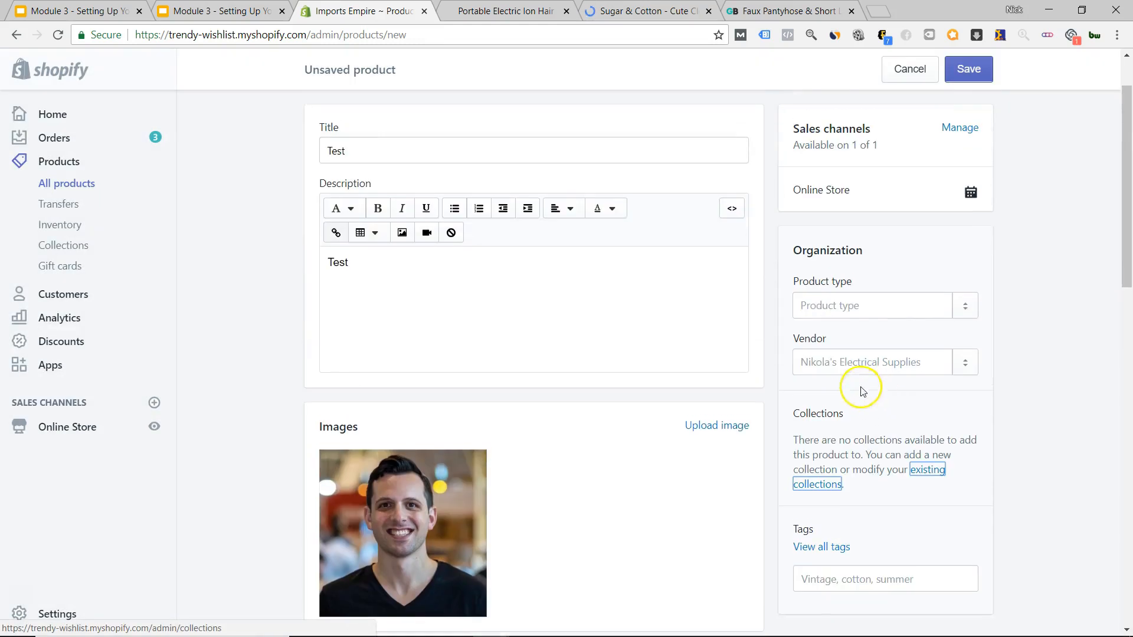
{"action": "scroll", "coordinate": [807, 356], "scroll_direction": "down", "scroll_amount": 6}
{"action": "left_click", "coordinate": [444, 357]}
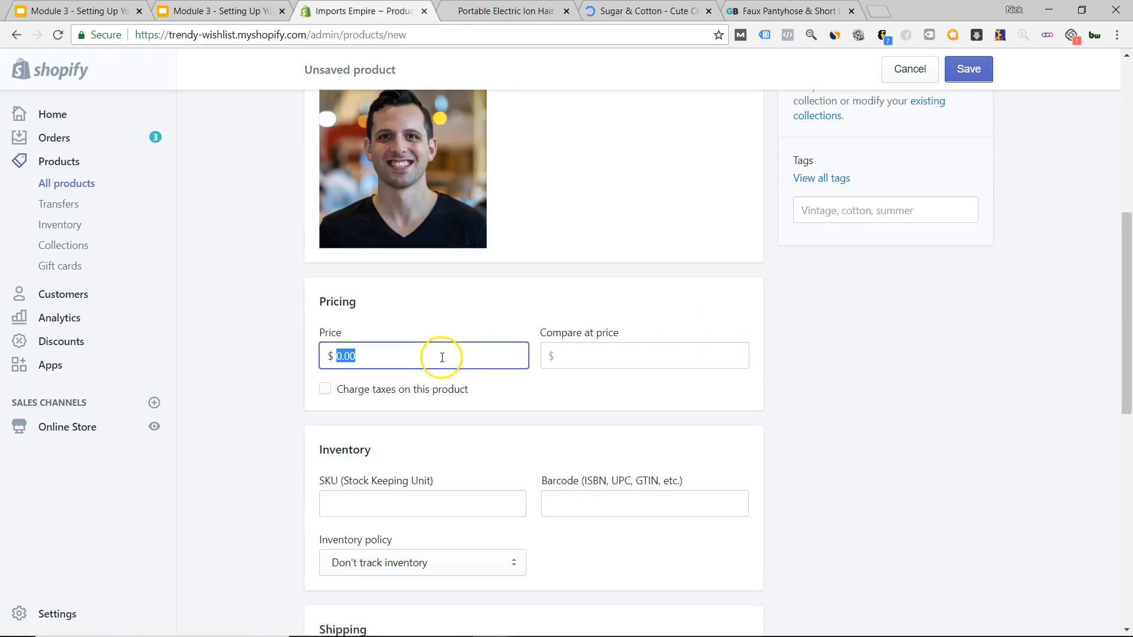
{"action": "scroll", "coordinate": [289, 448], "scroll_direction": "up", "scroll_amount": 7}
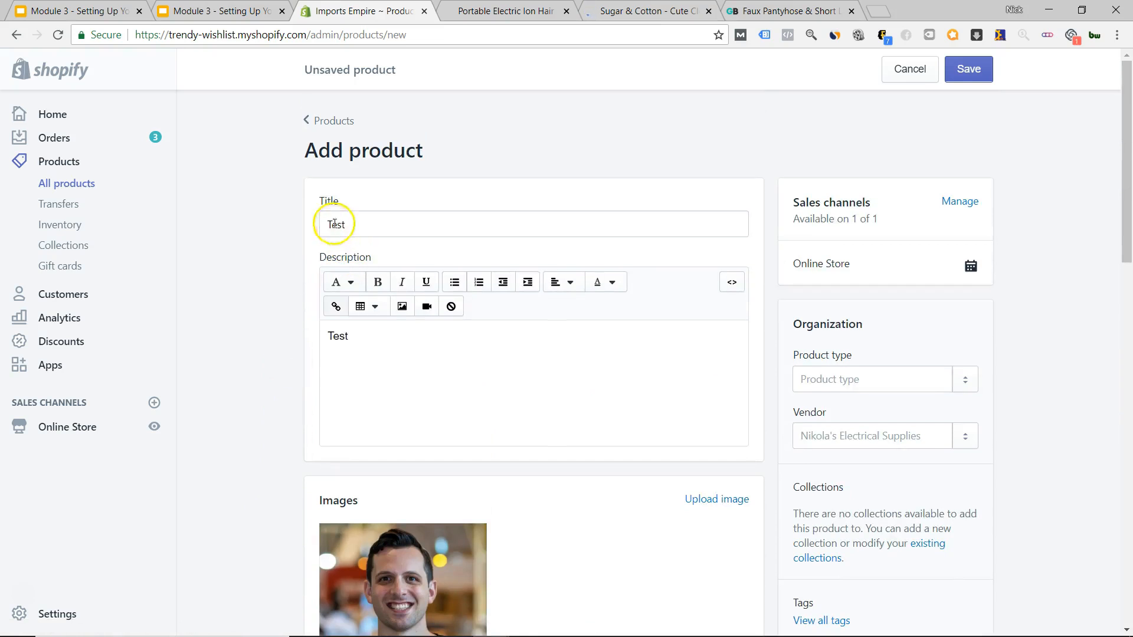
{"action": "scroll", "coordinate": [256, 357], "scroll_direction": "down", "scroll_amount": 7}
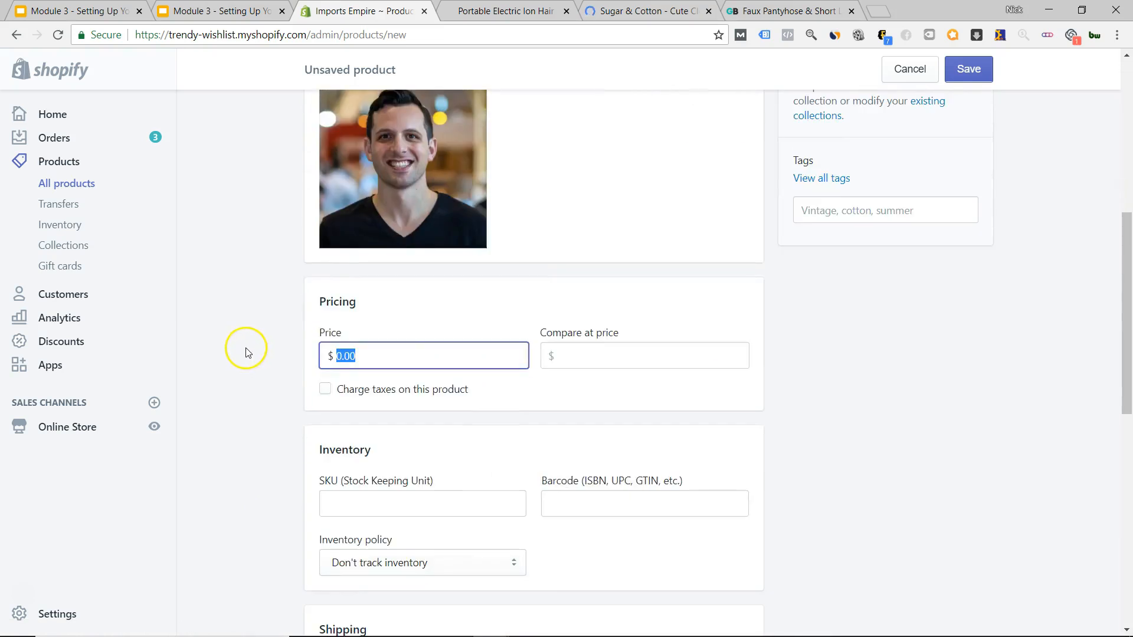
{"action": "scroll", "coordinate": [596, 277], "scroll_direction": "up", "scroll_amount": 4}
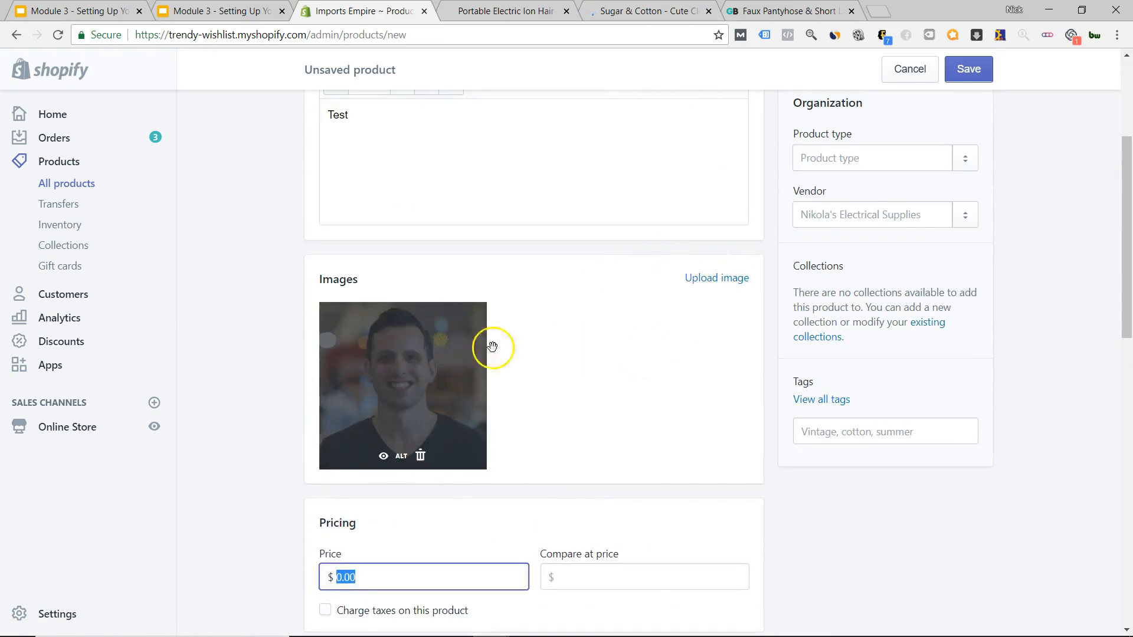
{"action": "scroll", "coordinate": [436, 339], "scroll_direction": "down", "scroll_amount": 5}
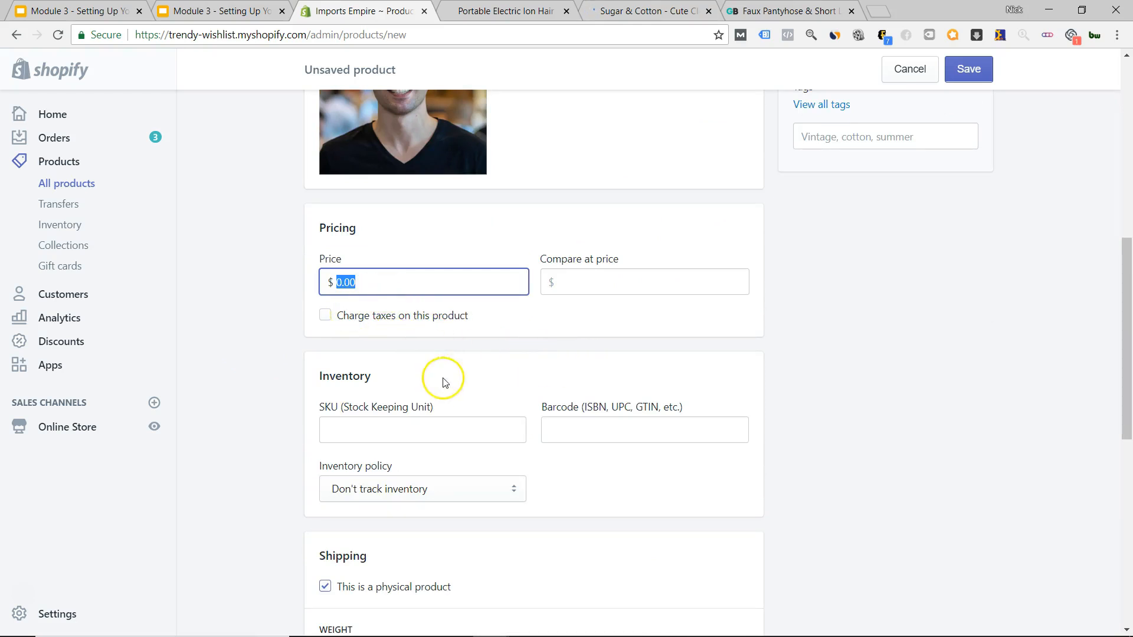
{"action": "scroll", "coordinate": [444, 383], "scroll_direction": "down", "scroll_amount": 9}
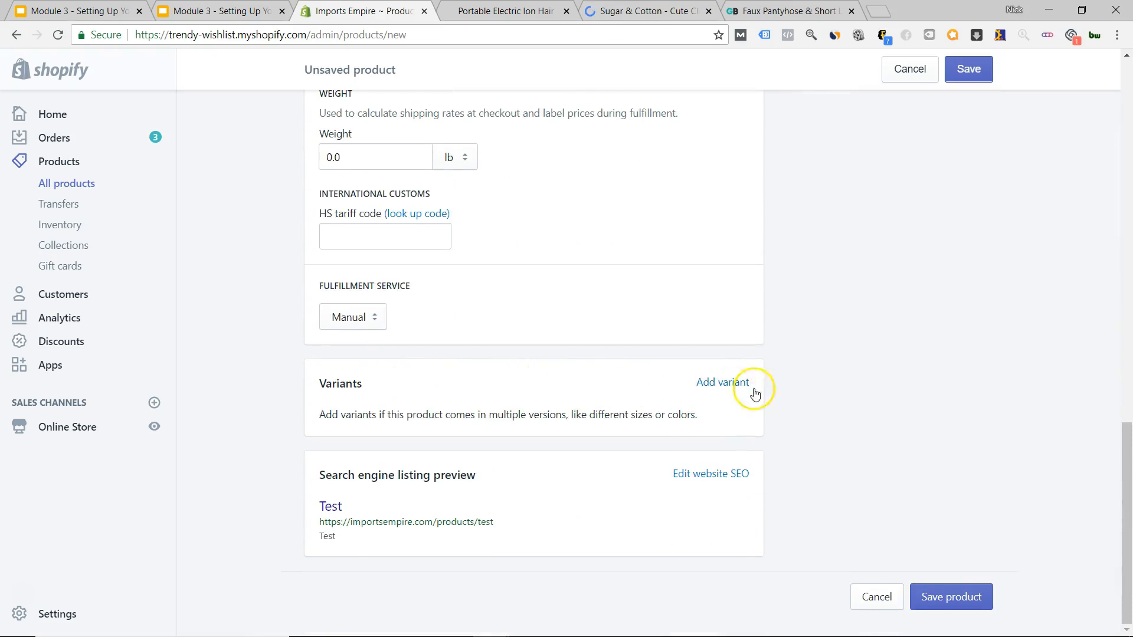
{"action": "scroll", "coordinate": [776, 380], "scroll_direction": "up", "scroll_amount": 12}
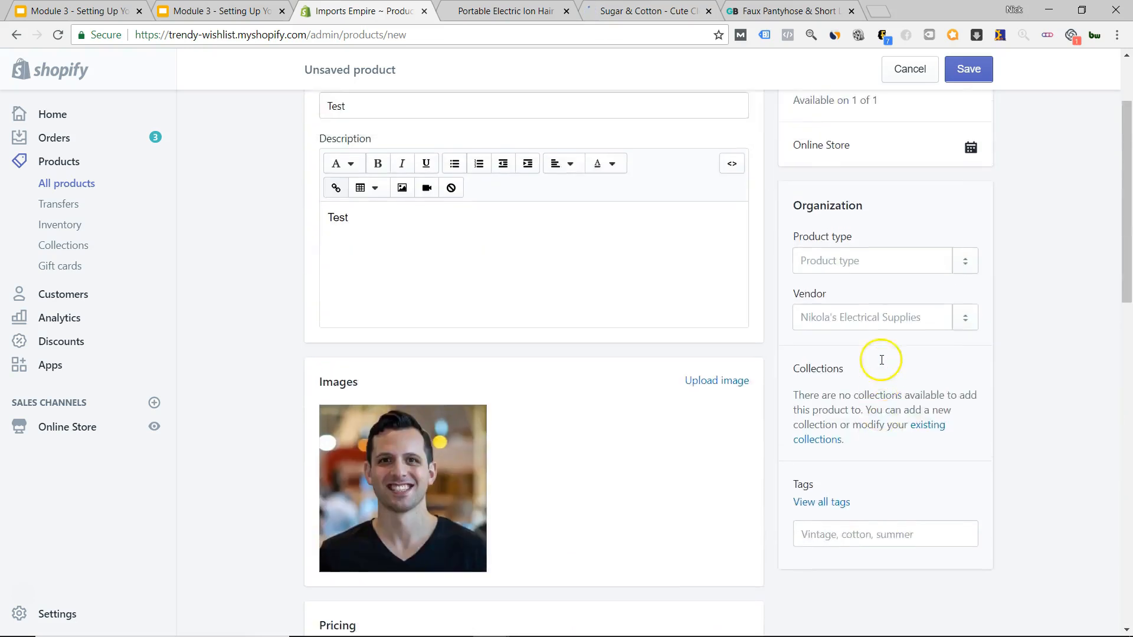
Tag the product Home Improvement from the suggested tags and save the Test product.
{"action": "left_click", "coordinate": [851, 408]}
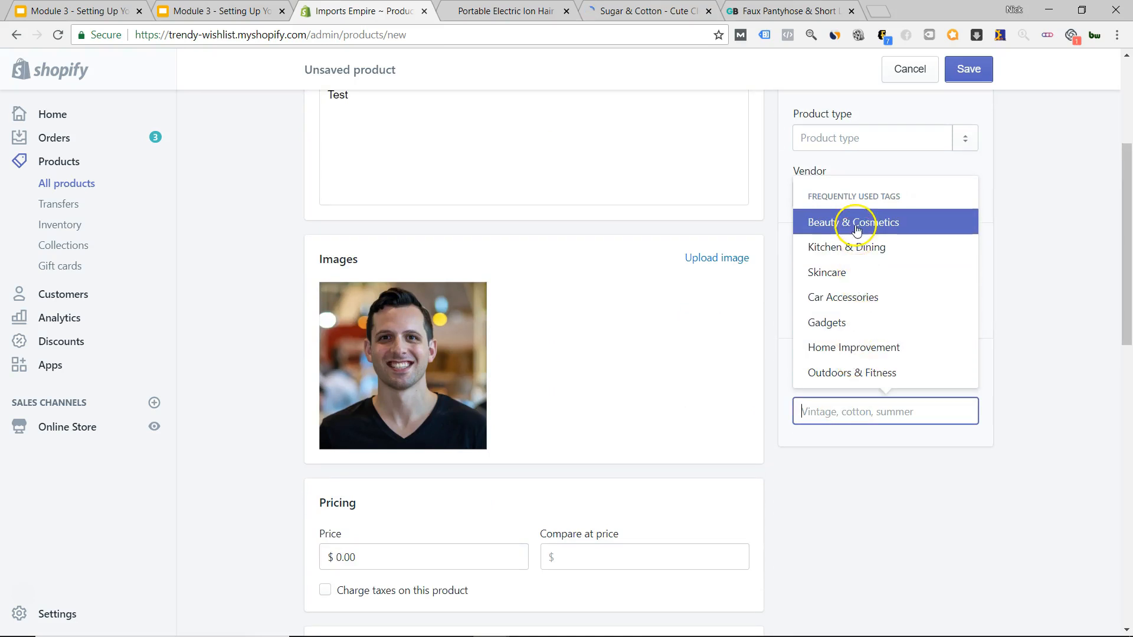
{"action": "left_click", "coordinate": [837, 348]}
{"action": "left_click", "coordinate": [901, 385]}
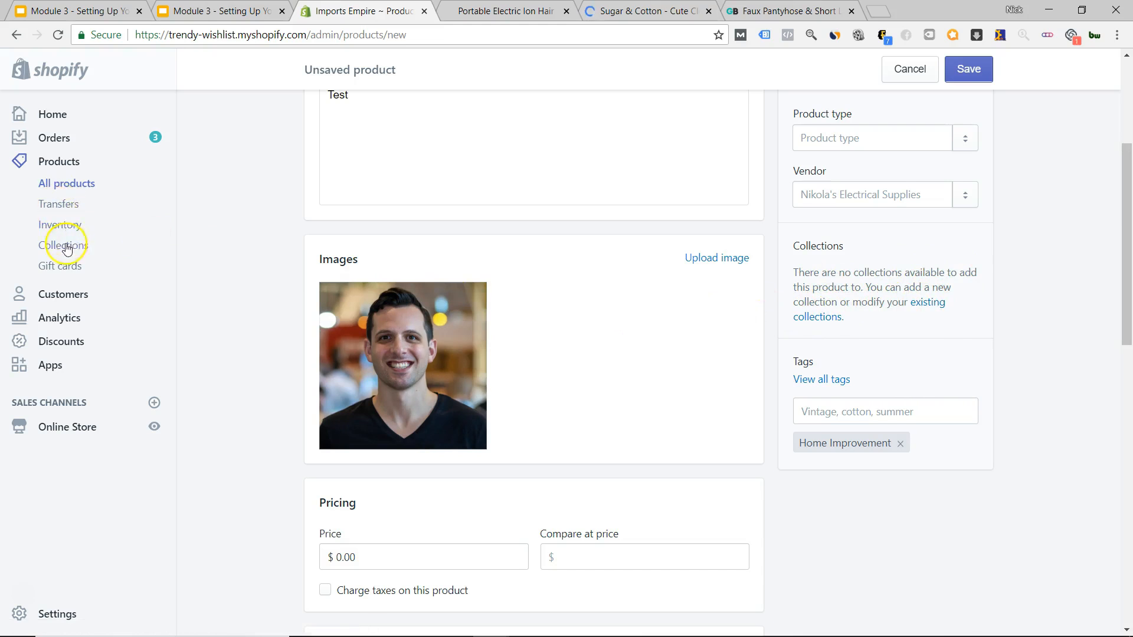
{"action": "left_click", "coordinate": [970, 69]}
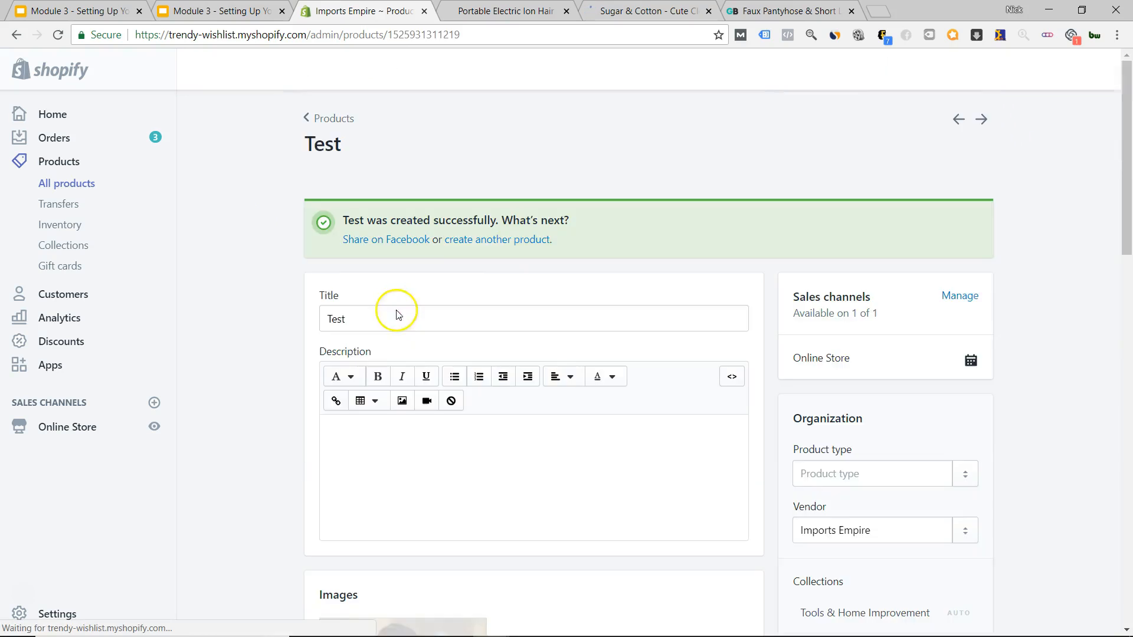
{"action": "scroll", "coordinate": [228, 298], "scroll_direction": "down", "scroll_amount": 4}
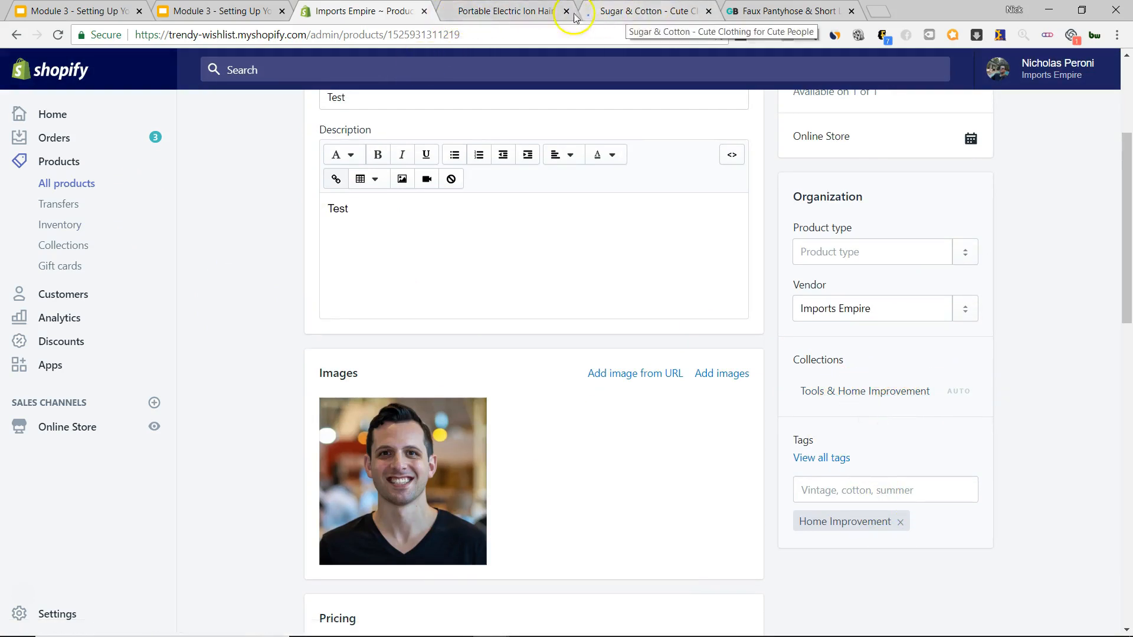
Go to Online Store themes and choose Customize on the Venture theme.
{"action": "left_click", "coordinate": [76, 437]}
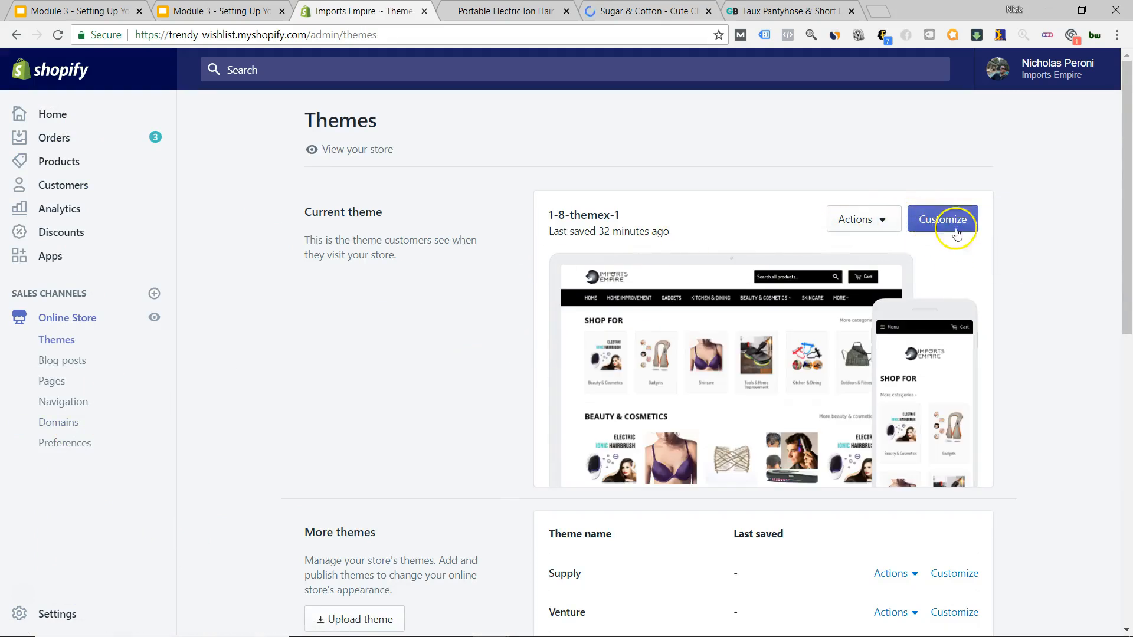
{"action": "scroll", "coordinate": [999, 303], "scroll_direction": "down", "scroll_amount": 6}
{"action": "scroll", "coordinate": [999, 303], "scroll_direction": "up", "scroll_amount": 6}
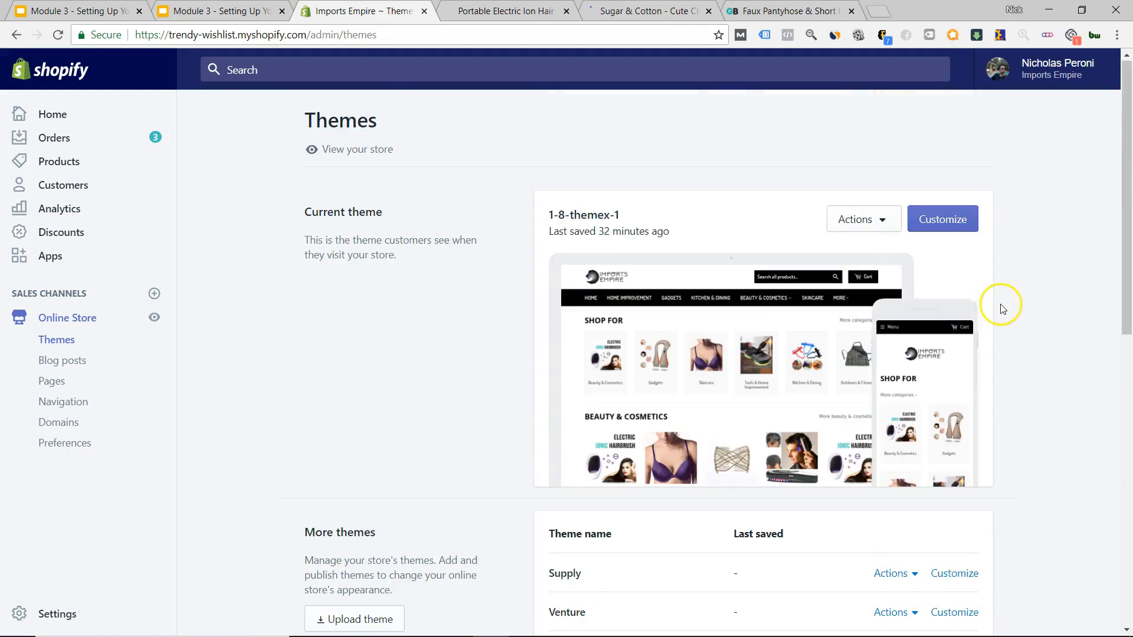
{"action": "scroll", "coordinate": [916, 344], "scroll_direction": "down", "scroll_amount": 4}
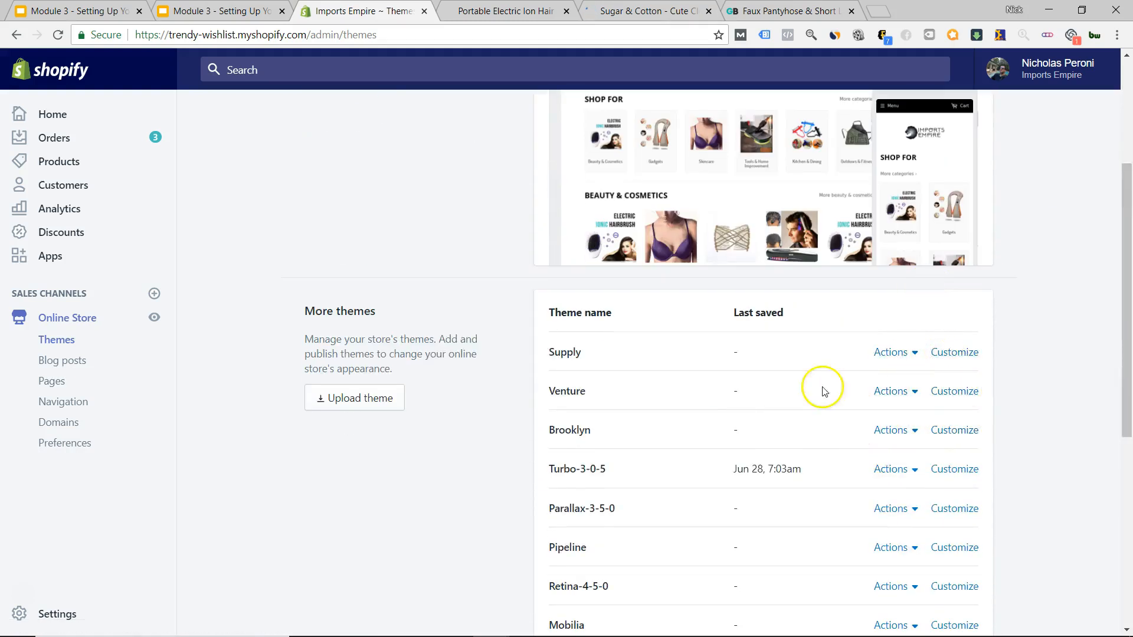
{"action": "left_click", "coordinate": [955, 391]}
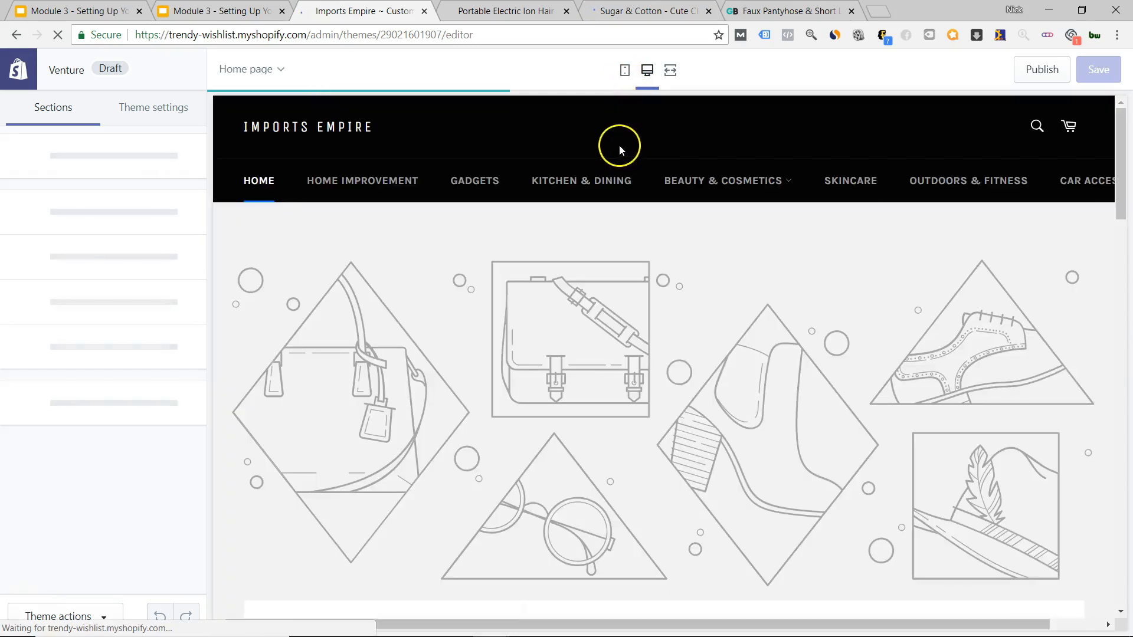
Search the Venture preview for 'test', open the Test product, and show its Product pages settings.
{"action": "left_click", "coordinate": [1038, 132]}
{"action": "left_click", "coordinate": [919, 128]}
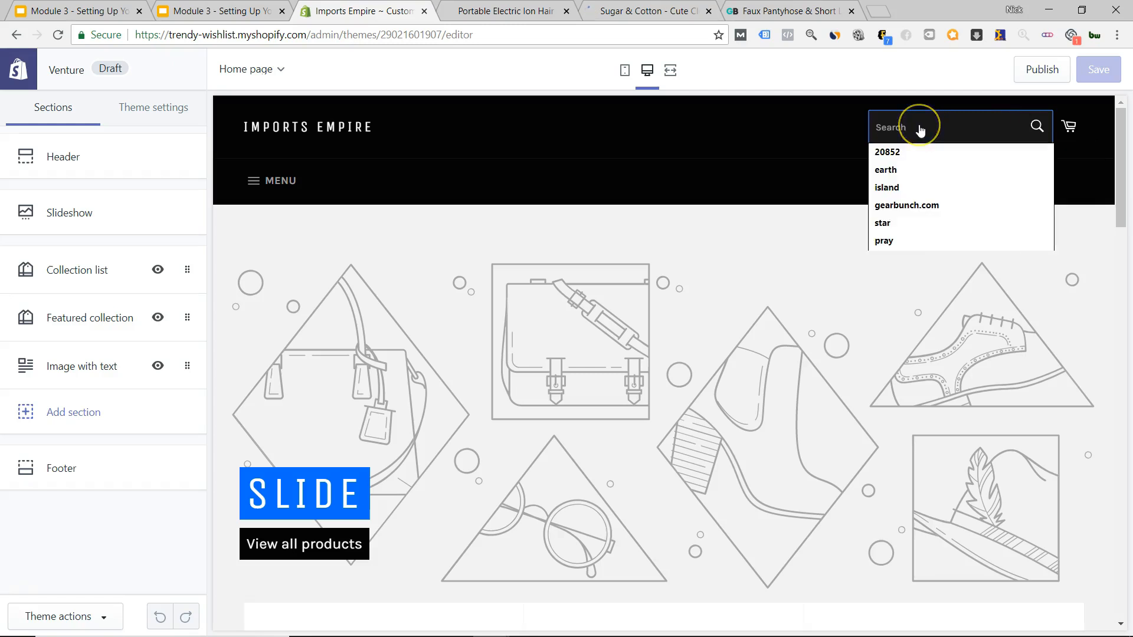
{"action": "type", "text": "test"}
{"action": "key", "text": "Return"}
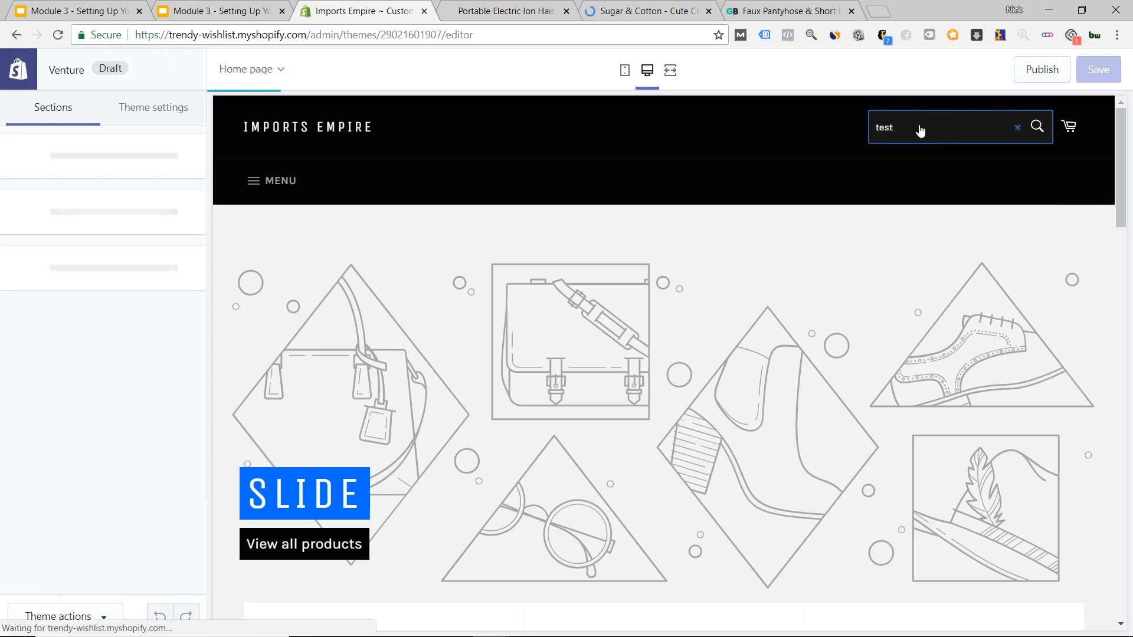
{"action": "left_click", "coordinate": [354, 438]}
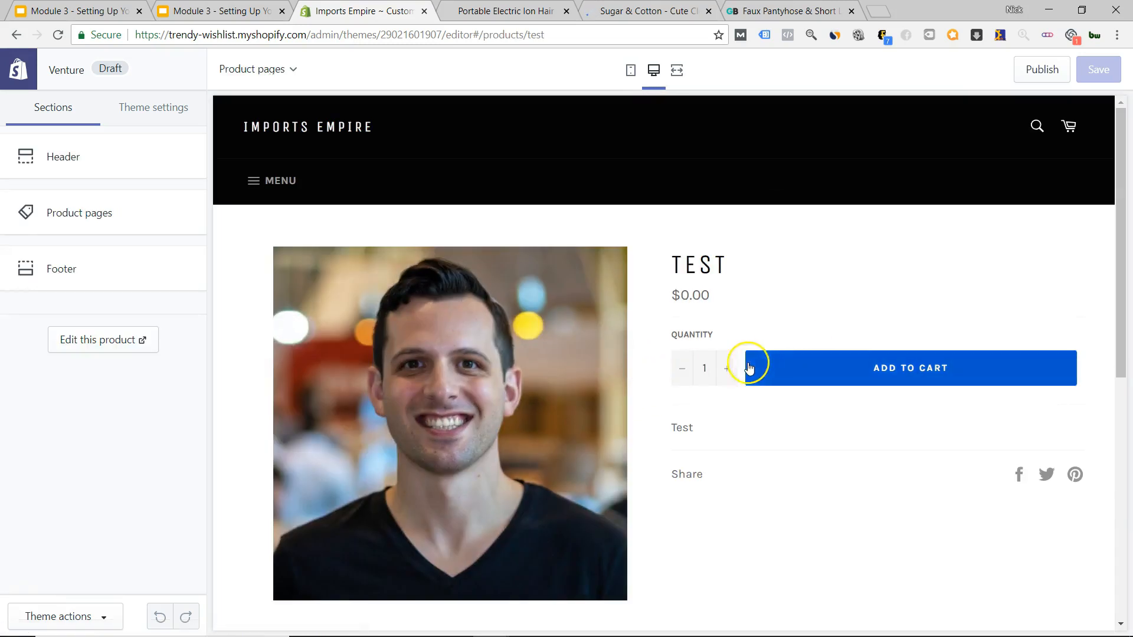
{"action": "scroll", "coordinate": [694, 306], "scroll_direction": "down", "scroll_amount": 5}
{"action": "scroll", "coordinate": [693, 306], "scroll_direction": "up", "scroll_amount": 5}
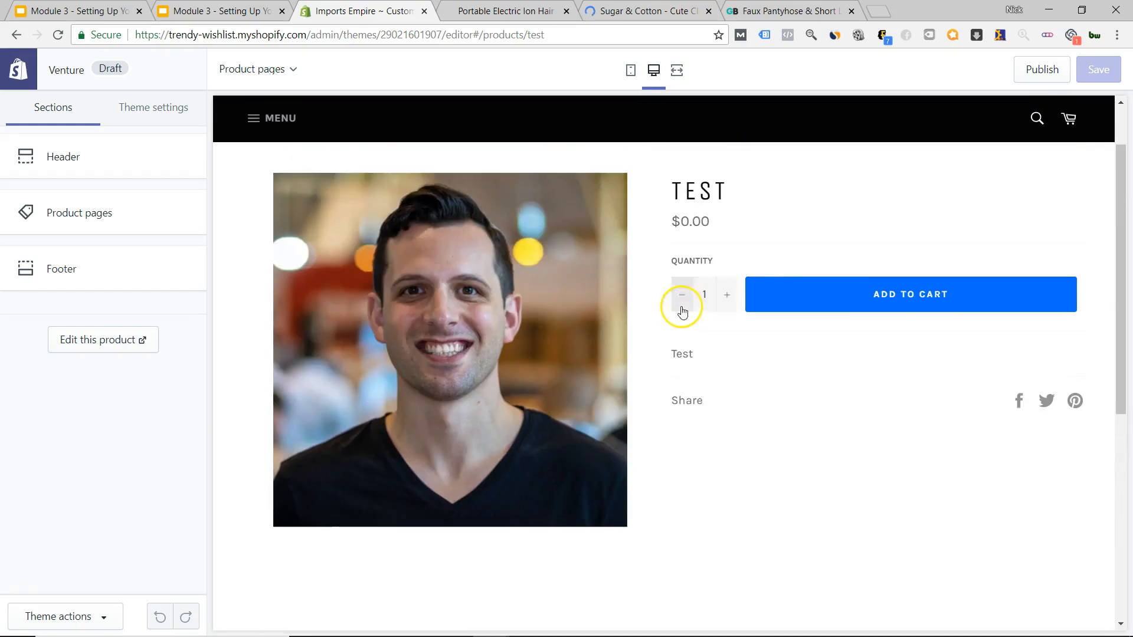
{"action": "scroll", "coordinate": [819, 306], "scroll_direction": "down", "scroll_amount": 7}
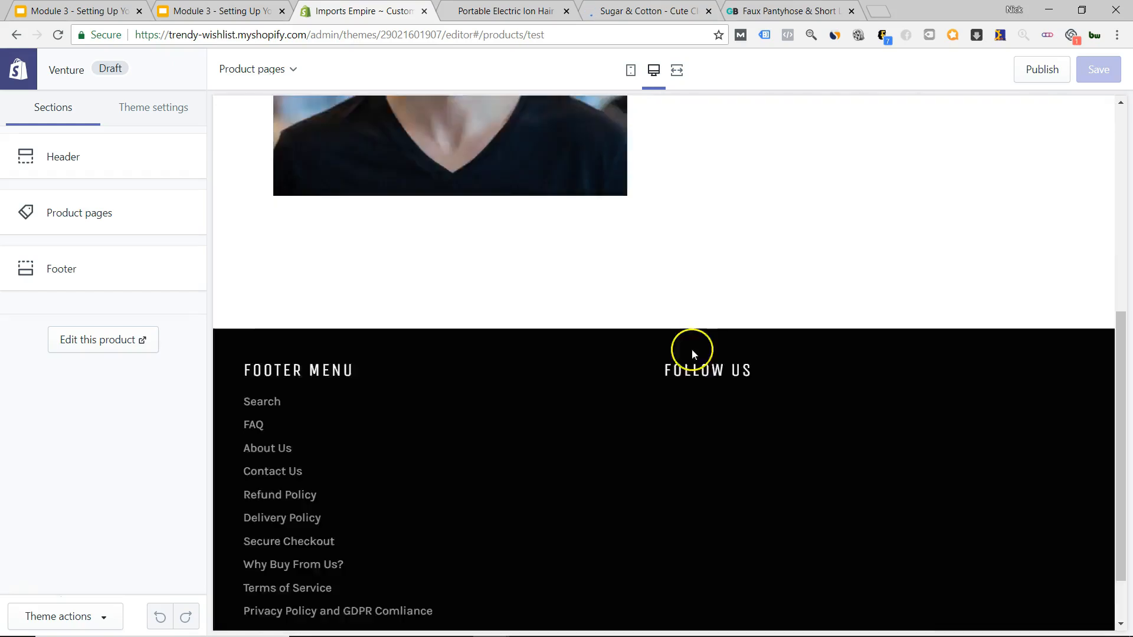
{"action": "scroll", "coordinate": [723, 361], "scroll_direction": "up", "scroll_amount": 8}
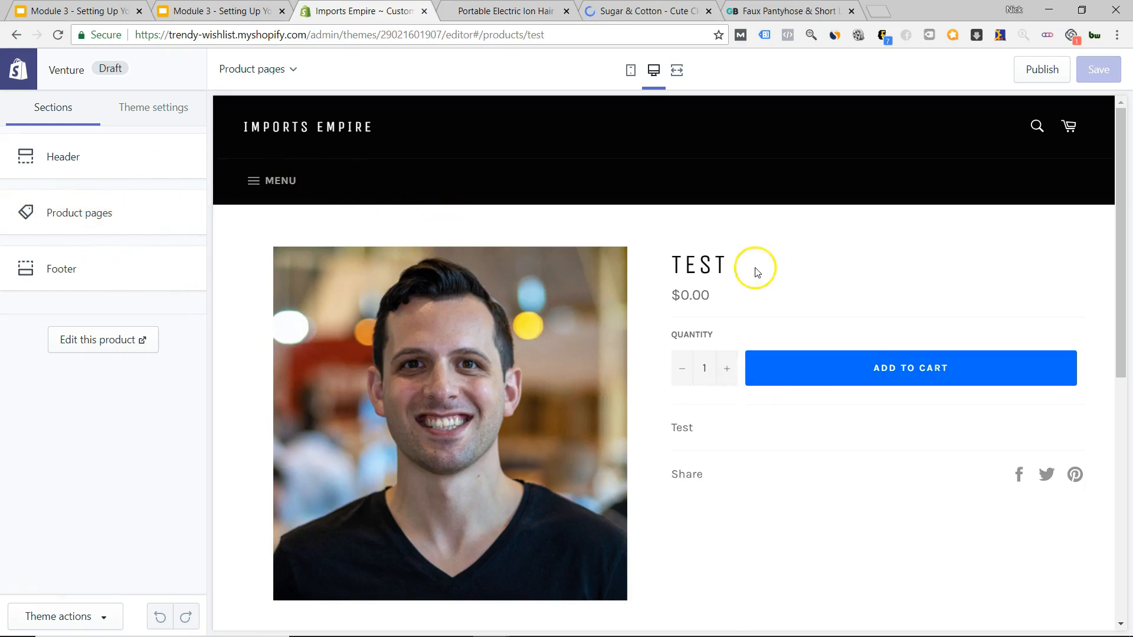
{"action": "left_click", "coordinate": [44, 234]}
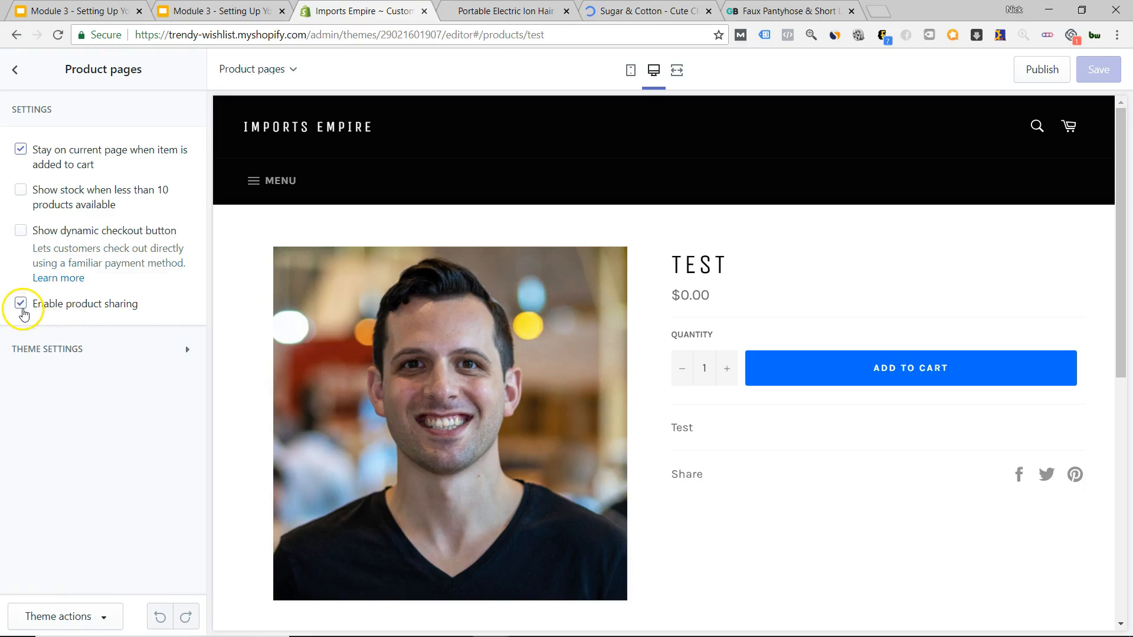
Uncheck 'Enable product sharing' and 'Stay on current page when item is added to cart', then save.
{"action": "left_click", "coordinate": [21, 303]}
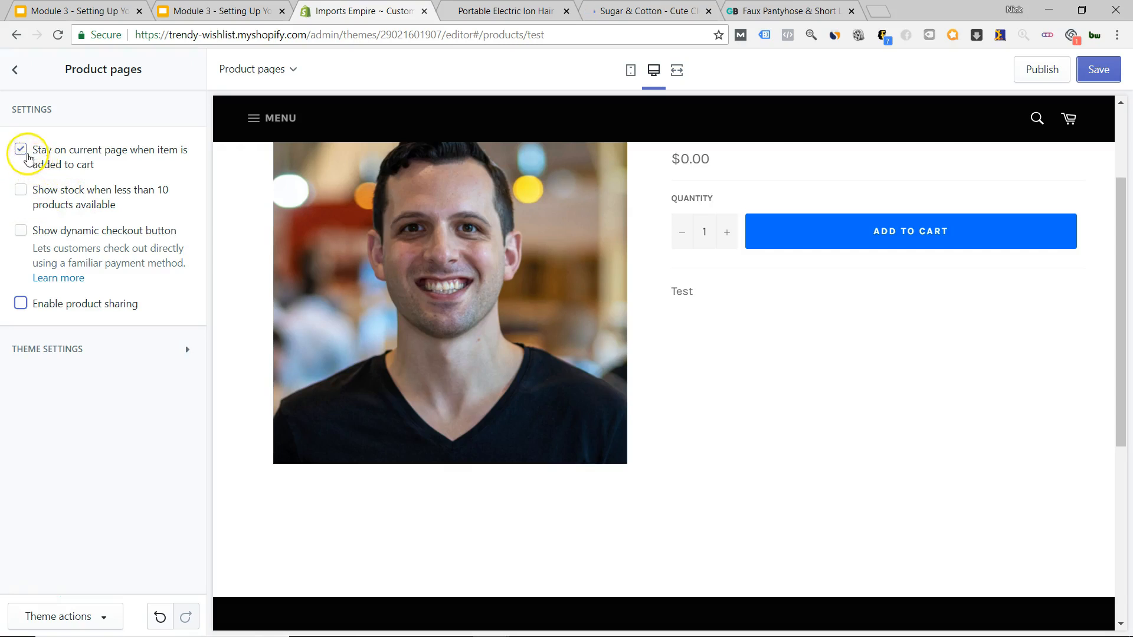
{"action": "left_click", "coordinate": [20, 154]}
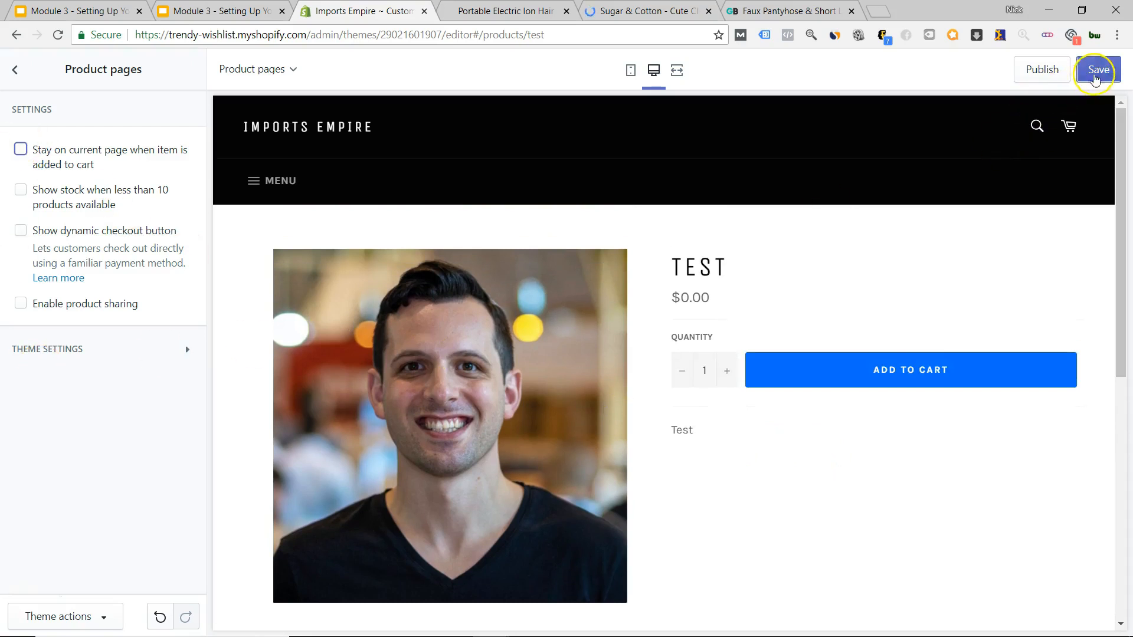
{"action": "left_click", "coordinate": [1095, 77]}
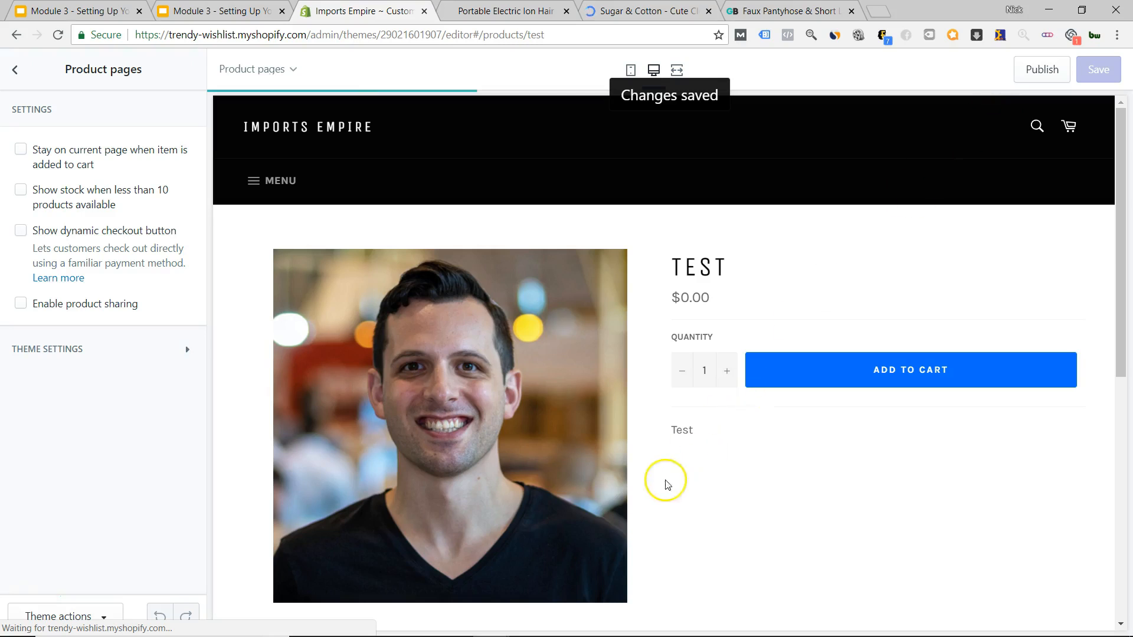
{"action": "scroll", "coordinate": [931, 399], "scroll_direction": "down", "scroll_amount": 2}
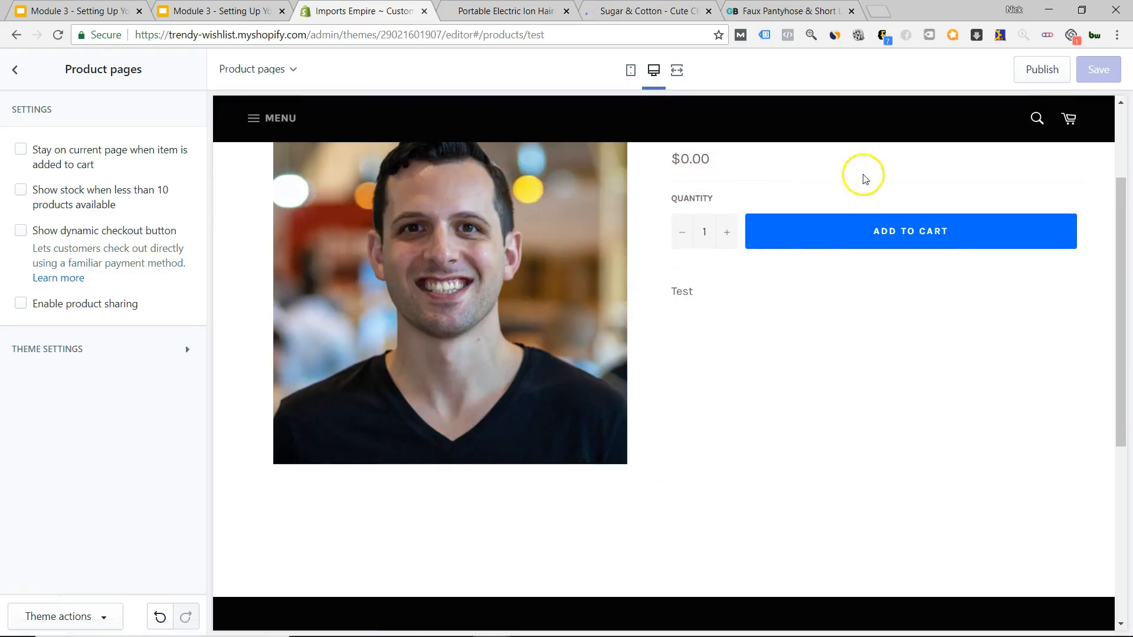
{"action": "scroll", "coordinate": [921, 428], "scroll_direction": "up", "scroll_amount": 2}
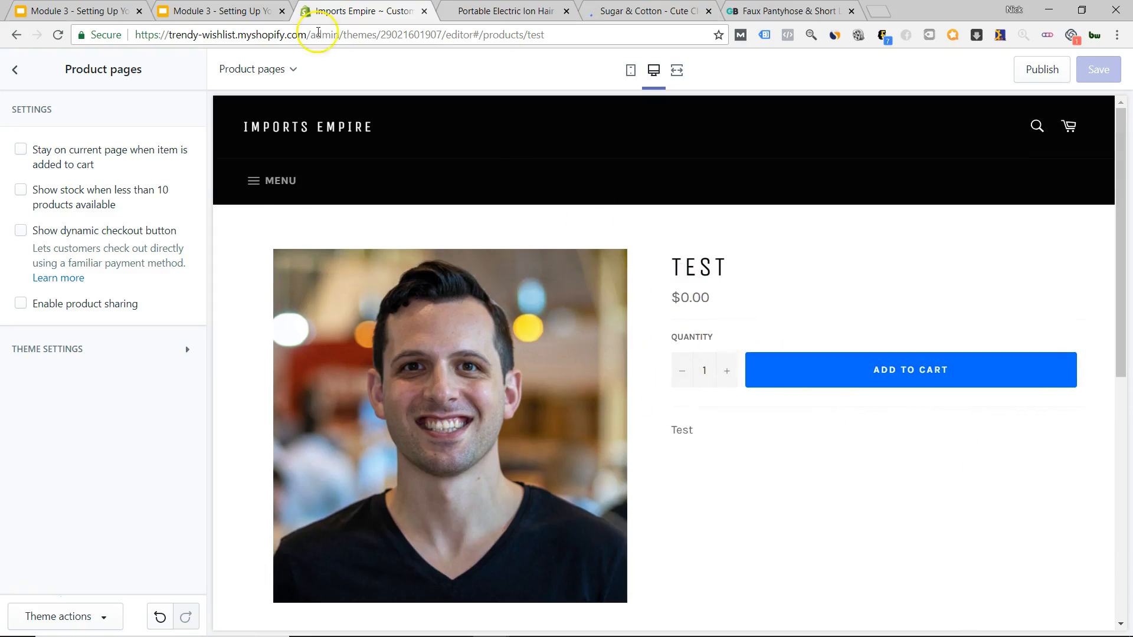
{"action": "left_click", "coordinate": [9, 59]}
Return to the admin Themes page and open the Brooklyn theme for customizing.
{"action": "left_click", "coordinate": [13, 65]}
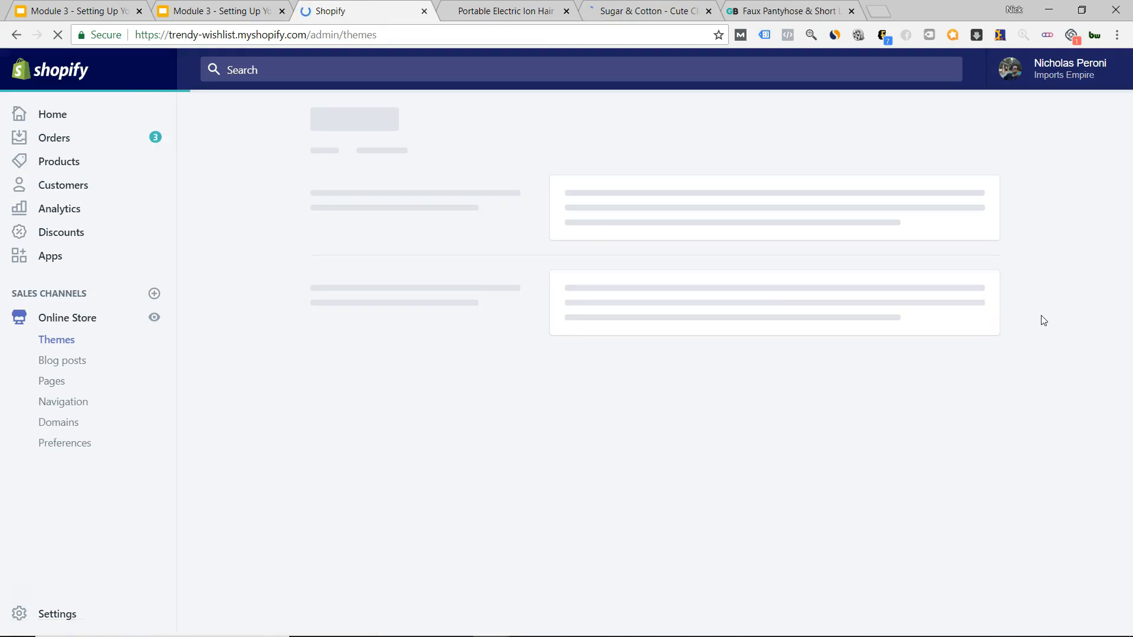
{"action": "scroll", "coordinate": [1043, 321], "scroll_direction": "down", "scroll_amount": 5}
{"action": "left_click", "coordinate": [955, 357]}
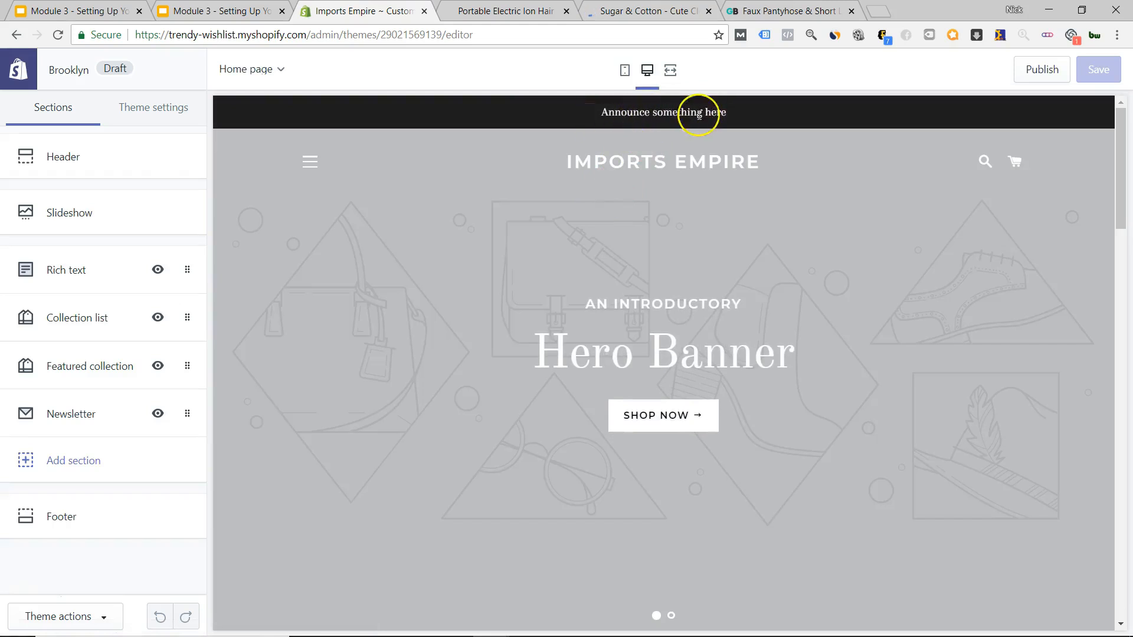
Search the Brooklyn preview for 'test' and open the Test product from the results.
{"action": "scroll", "coordinate": [602, 354], "scroll_direction": "down", "scroll_amount": 14}
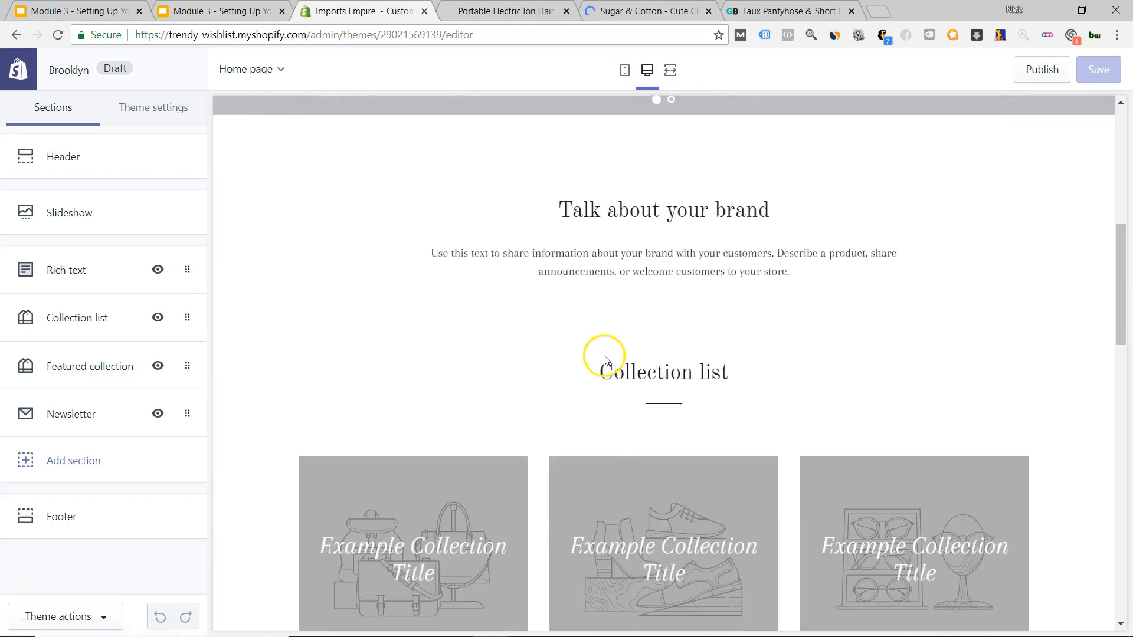
{"action": "scroll", "coordinate": [807, 278], "scroll_direction": "up", "scroll_amount": 9}
{"action": "scroll", "coordinate": [807, 278], "scroll_direction": "up", "scroll_amount": 5}
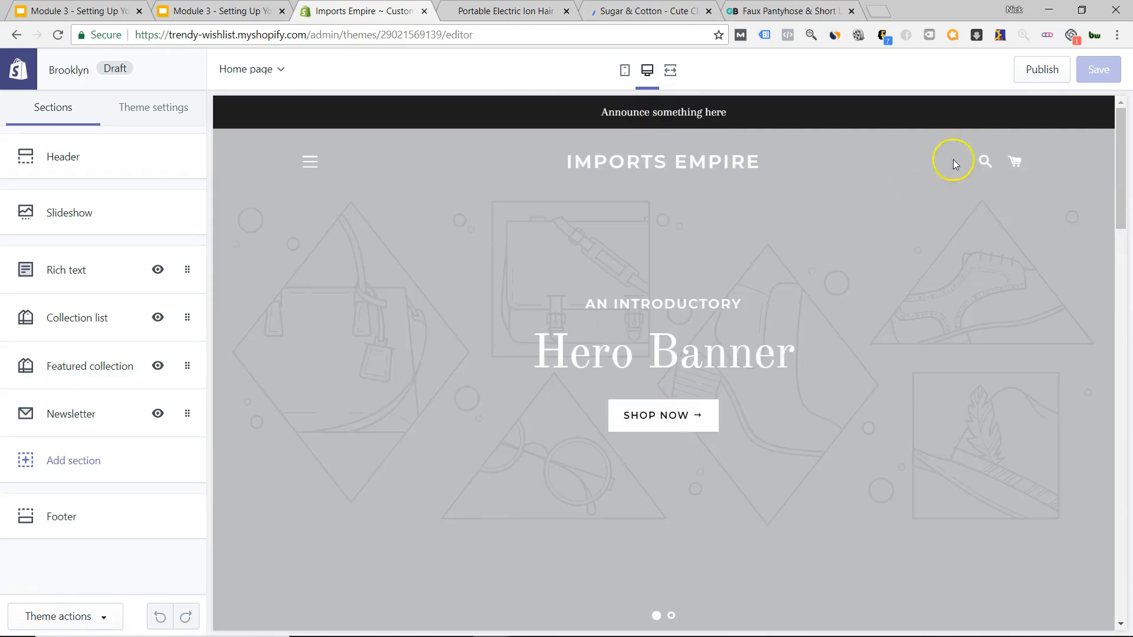
{"action": "left_click", "coordinate": [984, 162]}
{"action": "type", "text": "te"}
{"action": "left_click", "coordinate": [655, 318]}
{"action": "left_click", "coordinate": [767, 295]}
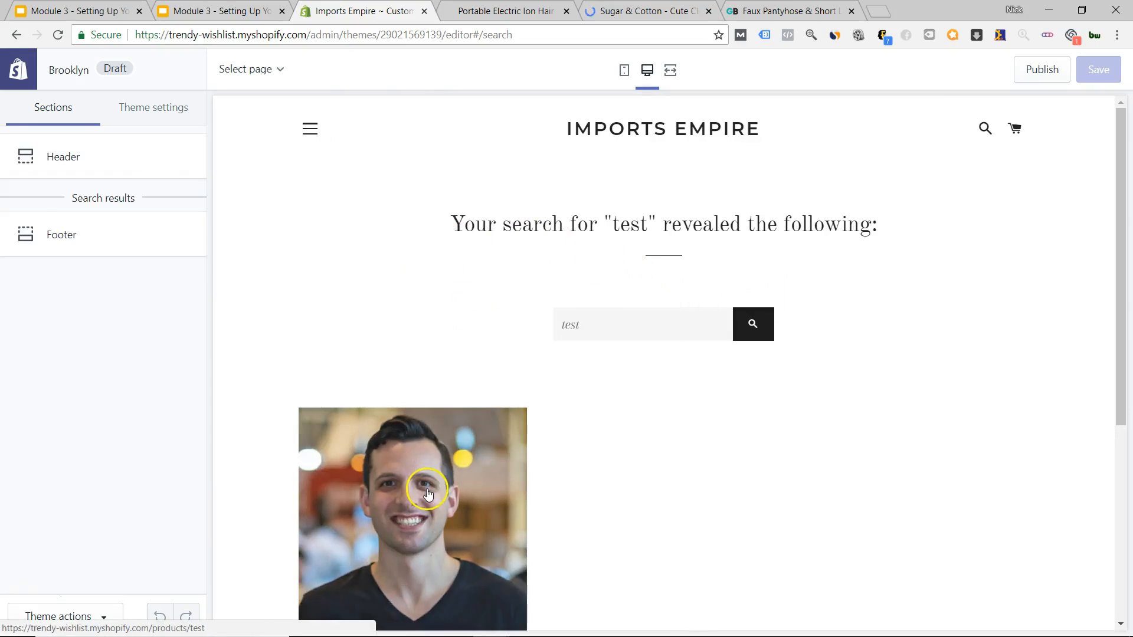
{"action": "left_click", "coordinate": [428, 495]}
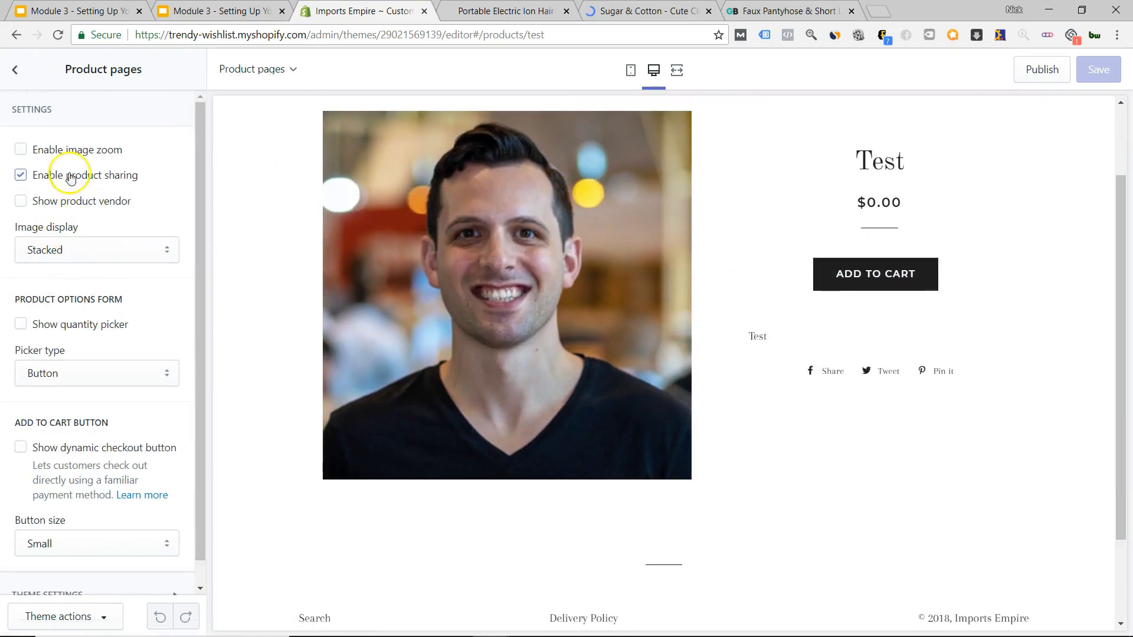
Turn off product sharing, set the add-to-cart button size to Large, and preview on mobile.
{"action": "left_click", "coordinate": [19, 176]}
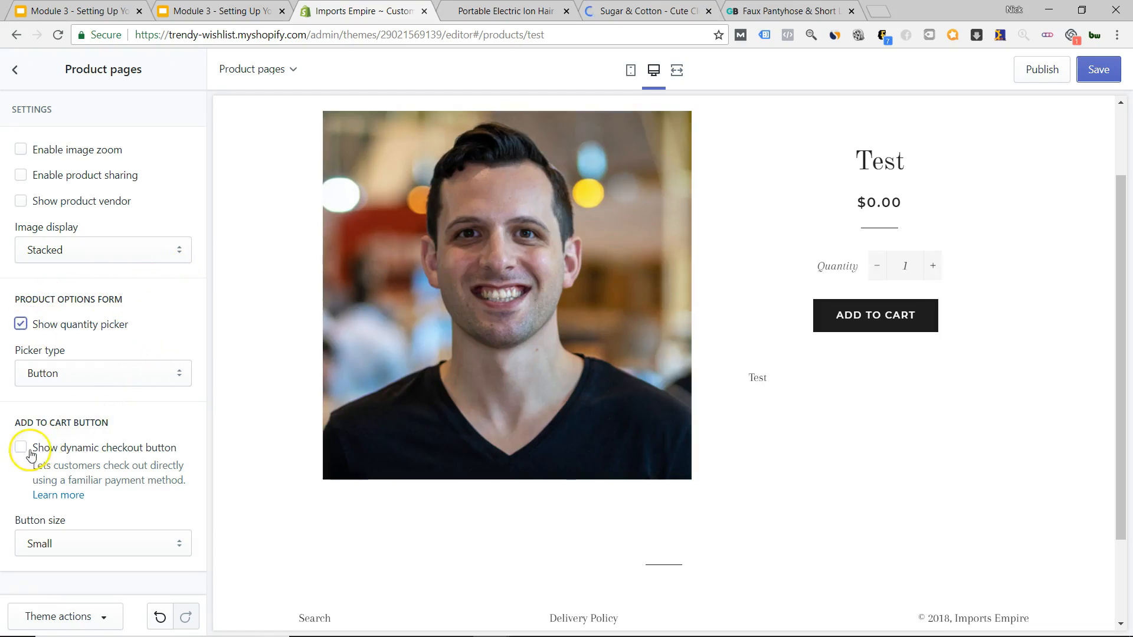
{"action": "left_click", "coordinate": [59, 544]}
{"action": "left_click", "coordinate": [50, 577]}
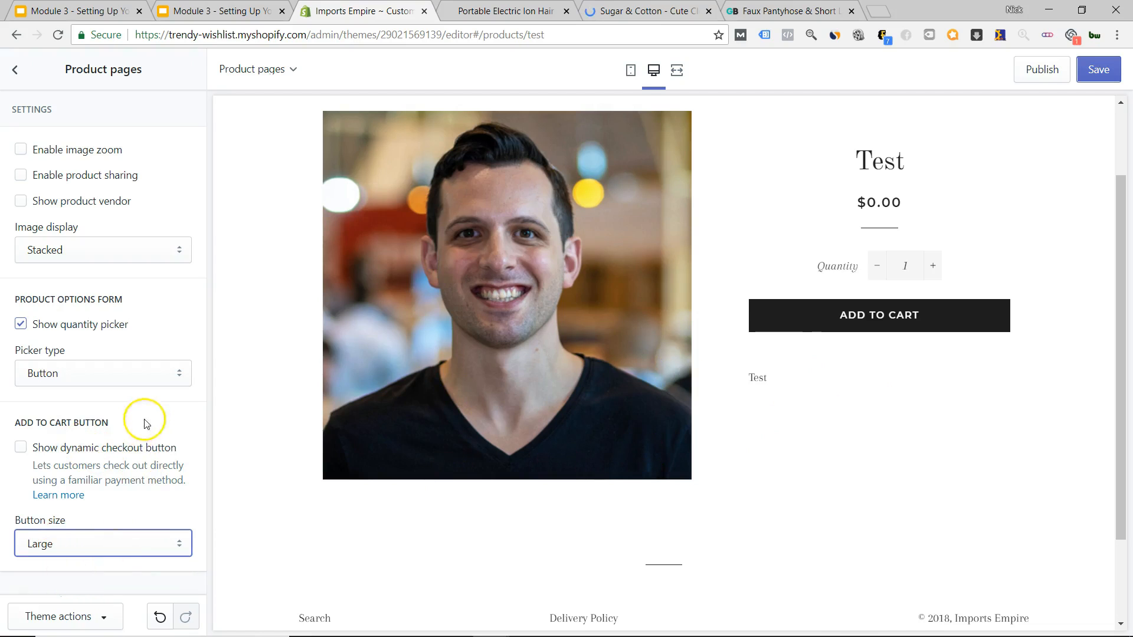
{"action": "scroll", "coordinate": [856, 343], "scroll_direction": "up", "scroll_amount": 2}
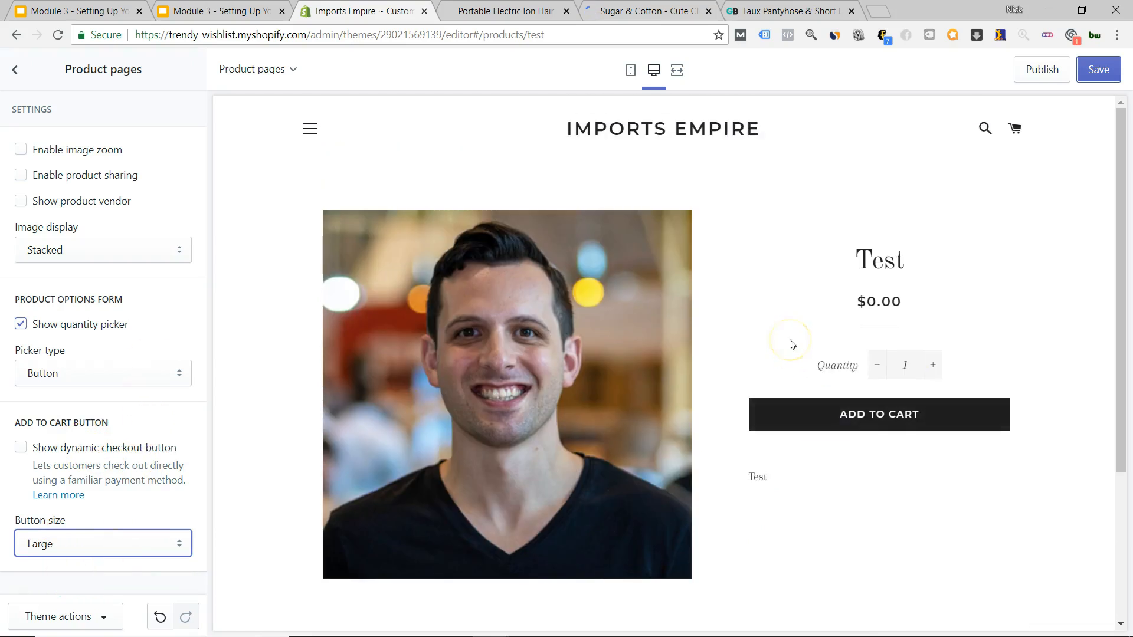
{"action": "left_click", "coordinate": [630, 69]}
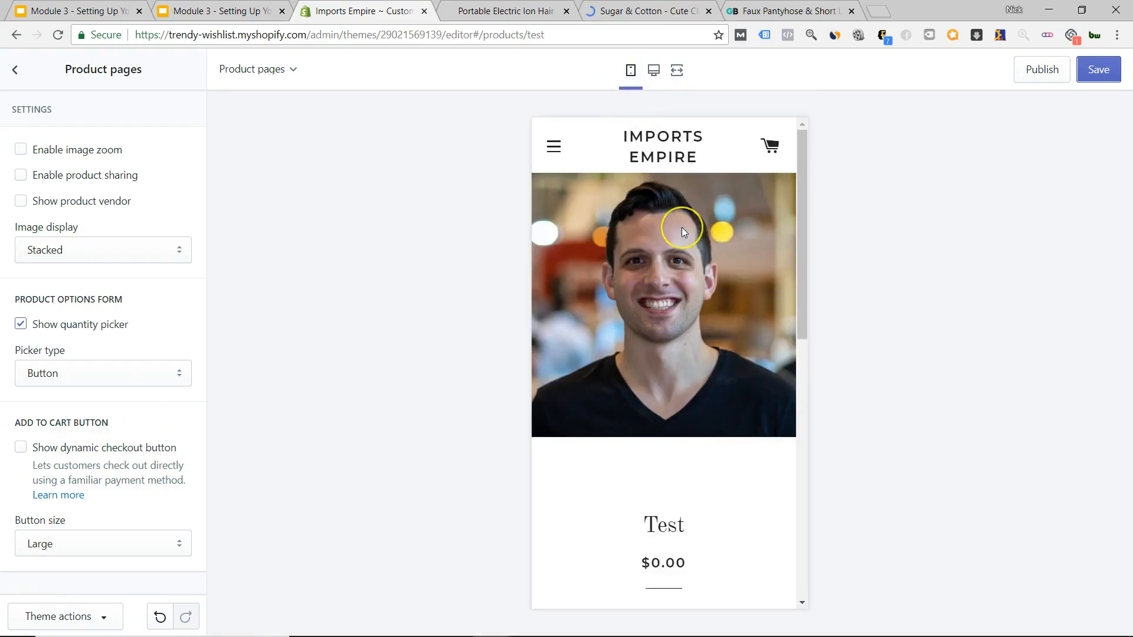
Scroll through the Test product's mobile preview, then return the sidebar to the Sections list.
{"action": "left_click", "coordinate": [688, 166]}
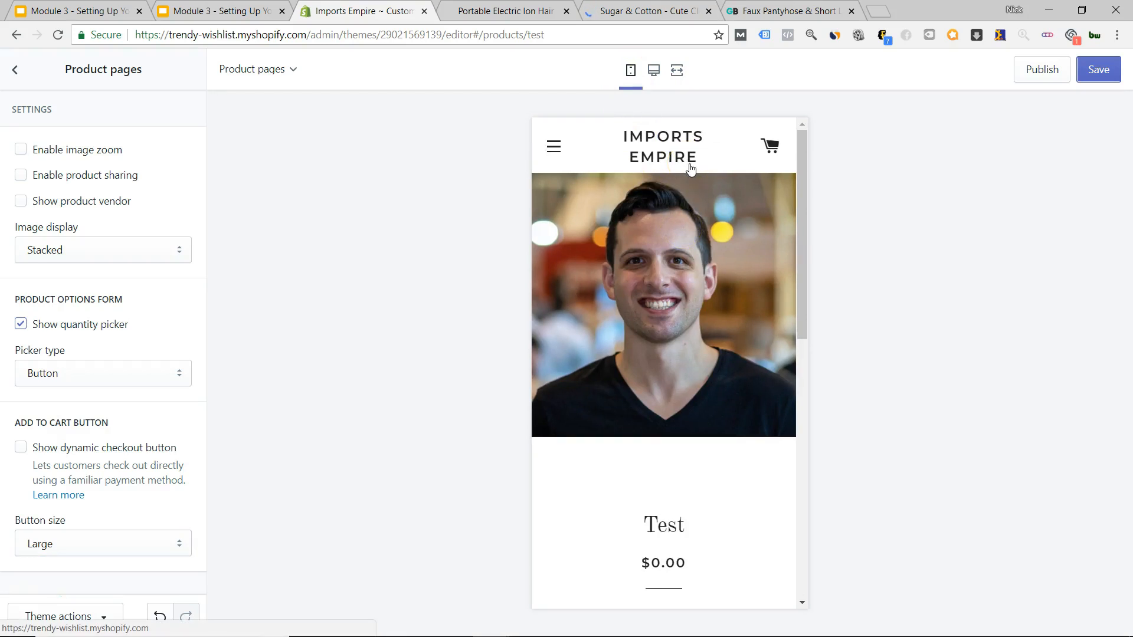
{"action": "scroll", "coordinate": [652, 277], "scroll_direction": "down", "scroll_amount": 7}
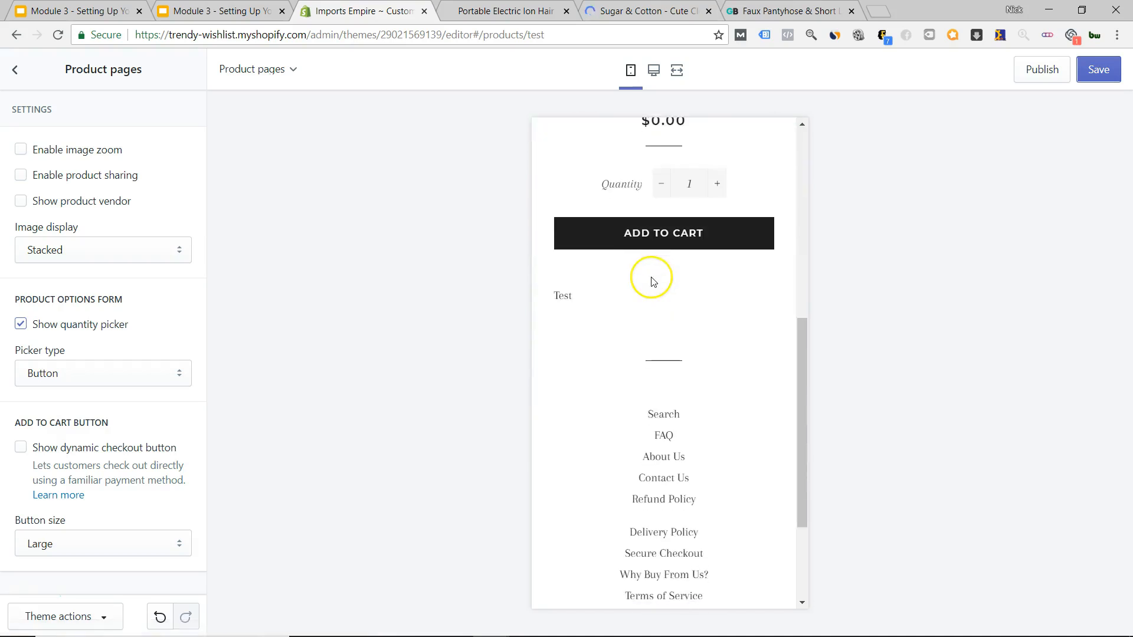
{"action": "scroll", "coordinate": [671, 303], "scroll_direction": "down", "scroll_amount": 2}
{"action": "scroll", "coordinate": [673, 329], "scroll_direction": "up", "scroll_amount": 9}
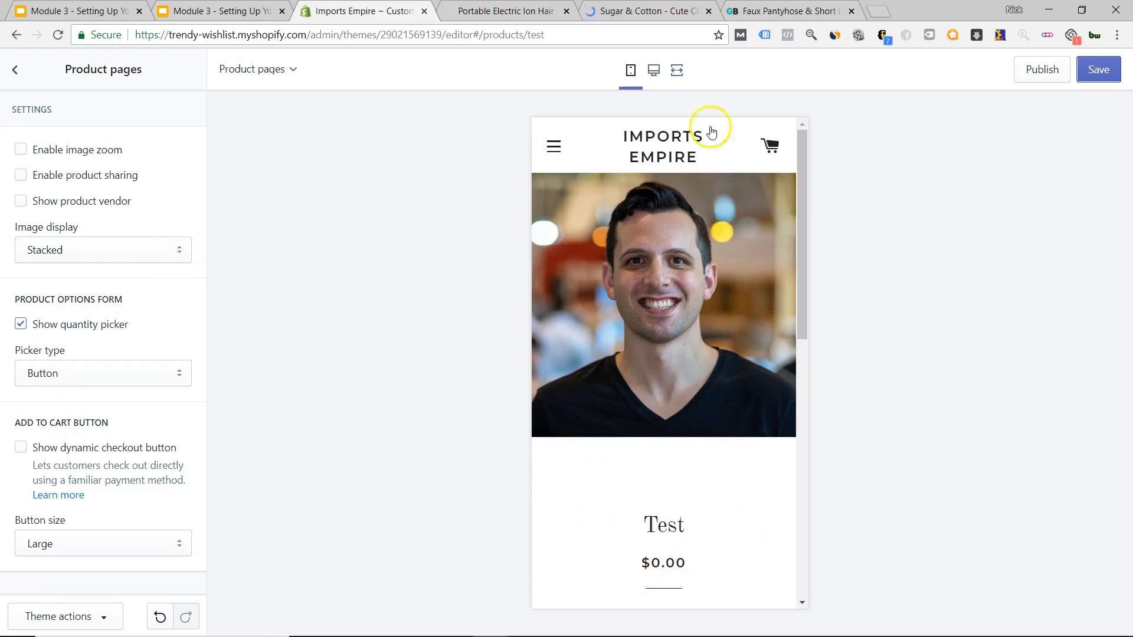
{"action": "scroll", "coordinate": [721, 289], "scroll_direction": "down", "scroll_amount": 10}
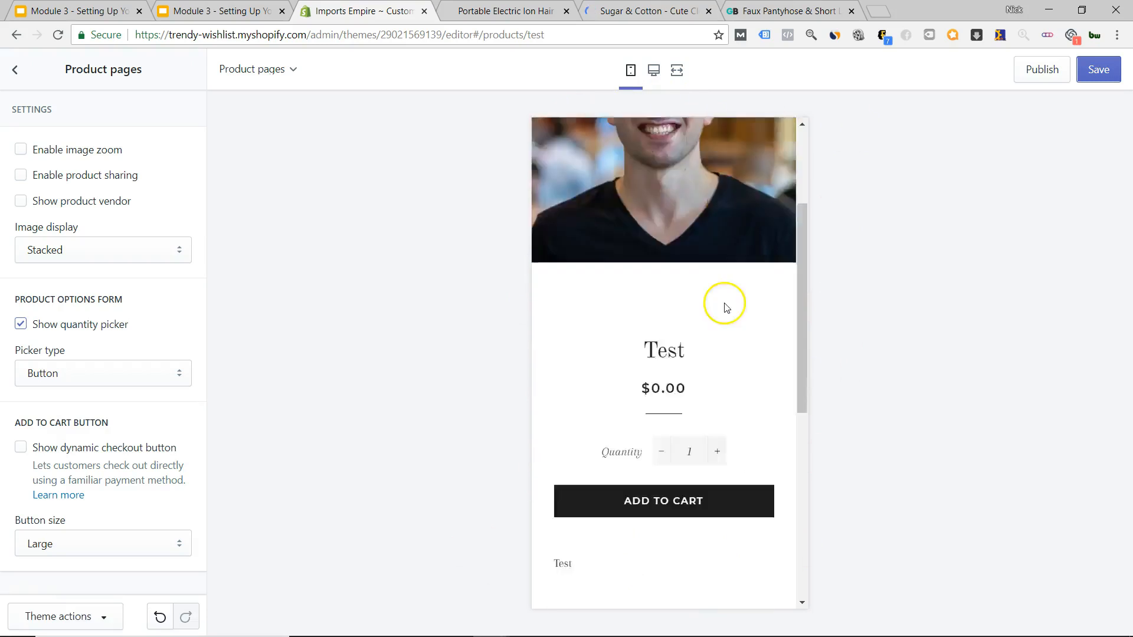
{"action": "scroll", "coordinate": [718, 313], "scroll_direction": "up", "scroll_amount": 8}
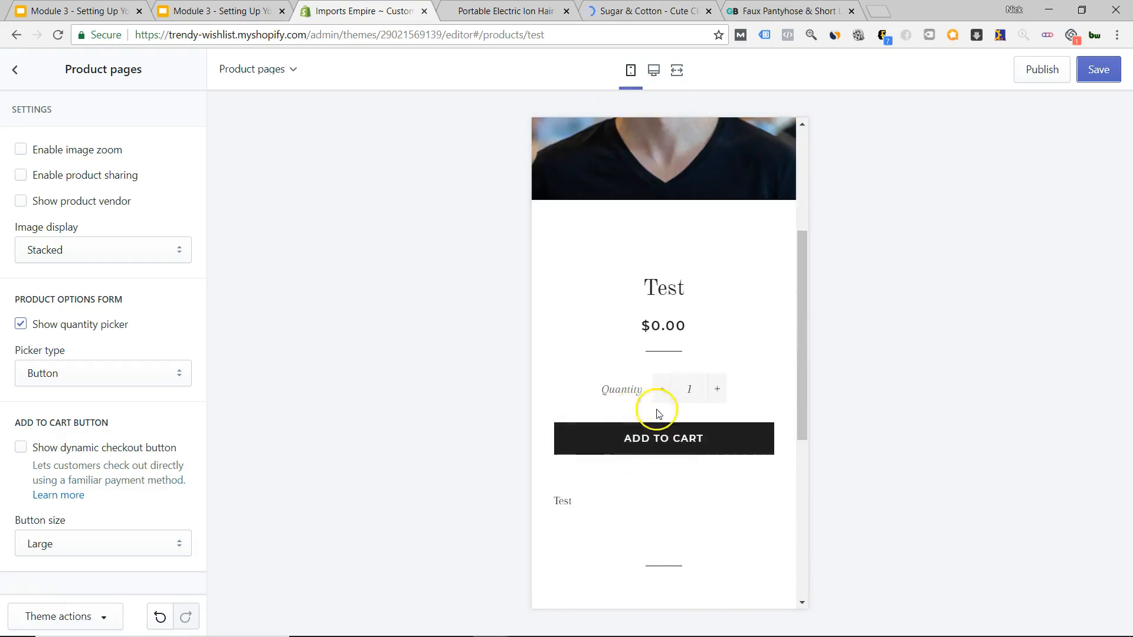
{"action": "scroll", "coordinate": [692, 434], "scroll_direction": "down", "scroll_amount": 6}
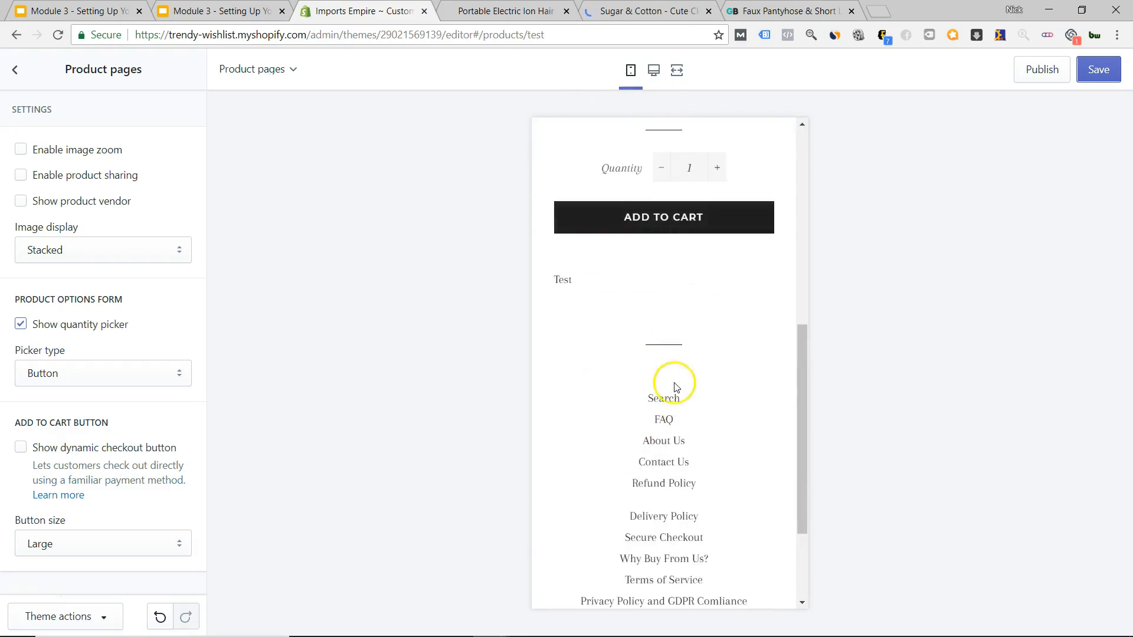
{"action": "scroll", "coordinate": [665, 427], "scroll_direction": "up", "scroll_amount": 8}
{"action": "left_click", "coordinate": [16, 69]}
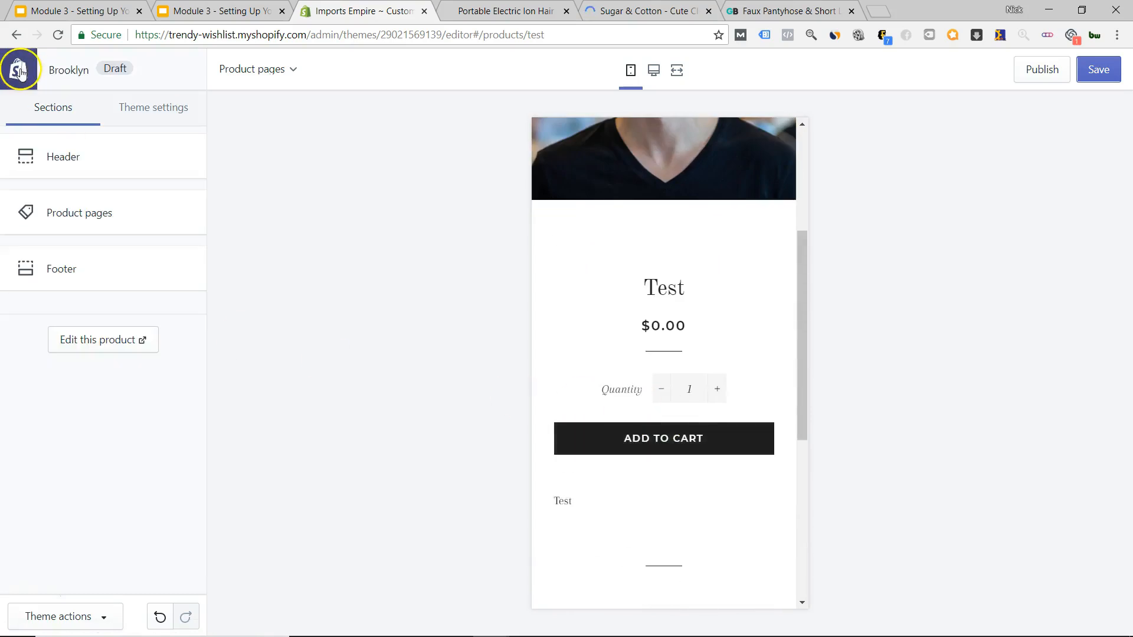
{"action": "left_click", "coordinate": [614, 12]}
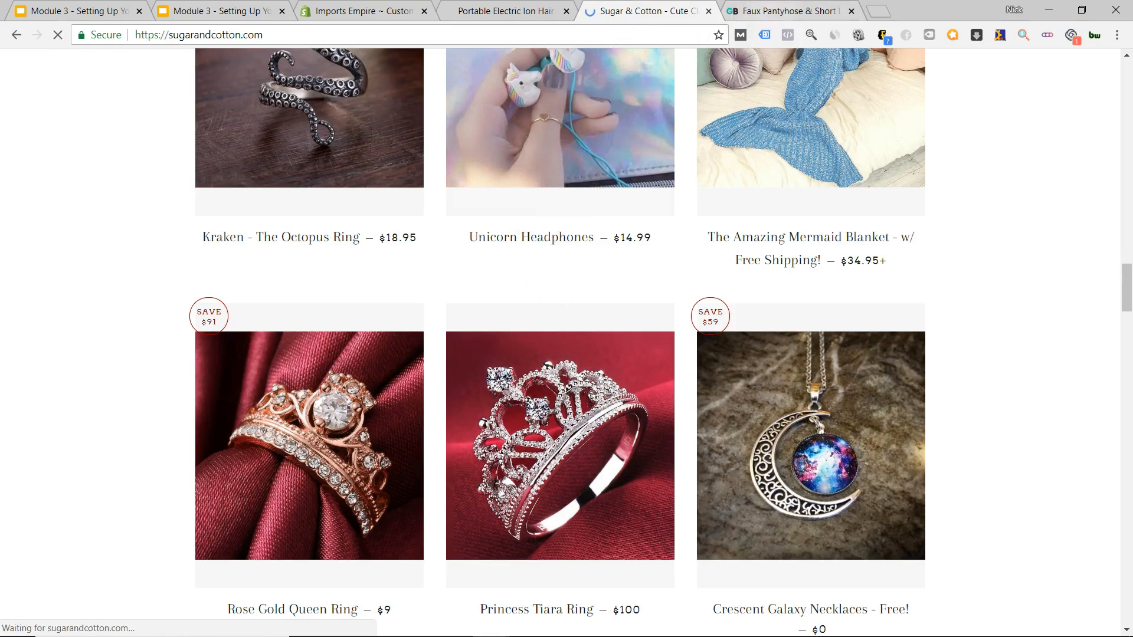
Open Chrome's developer inspector on the GearBunch leggings product page.
{"action": "left_click", "coordinate": [779, 11]}
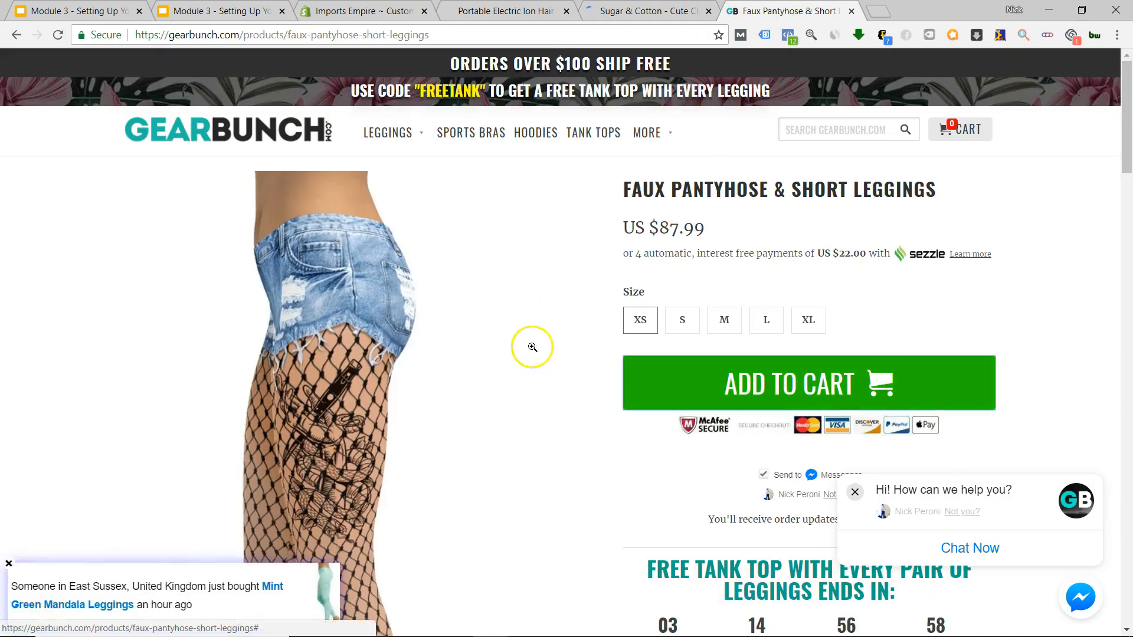
{"action": "right_click", "coordinate": [520, 263]}
{"action": "left_click", "coordinate": [566, 381]}
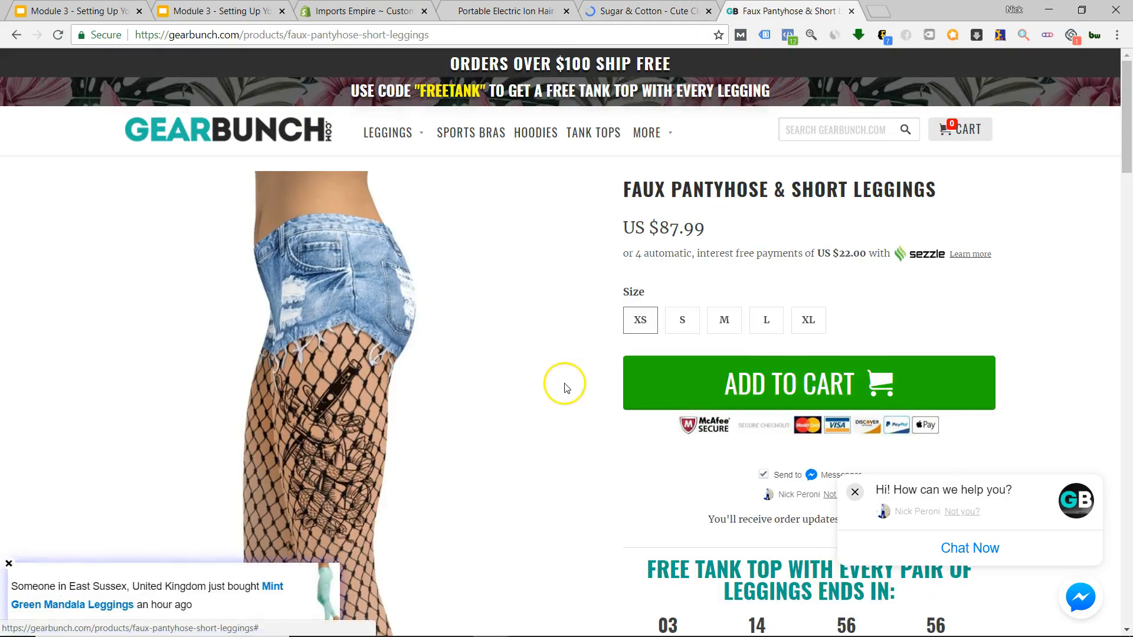
{"action": "left_click", "coordinate": [608, 11]}
Open the inspector on the Imports Empire hair brush page, then return to GearBunch's phone view.
{"action": "left_click", "coordinate": [502, 7]}
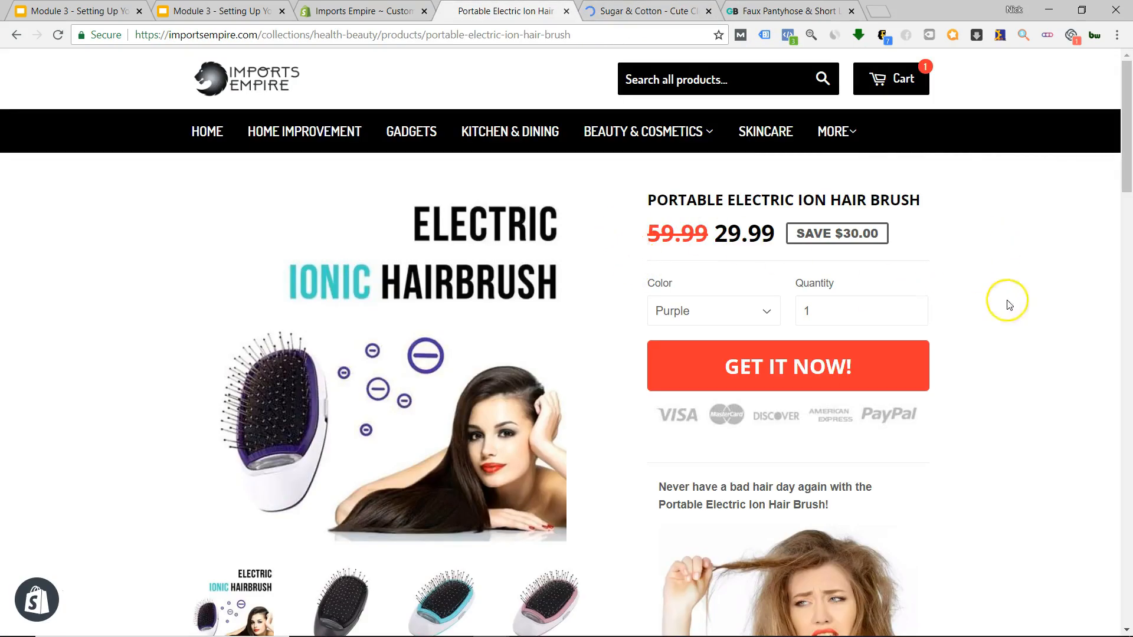
{"action": "right_click", "coordinate": [1007, 331]}
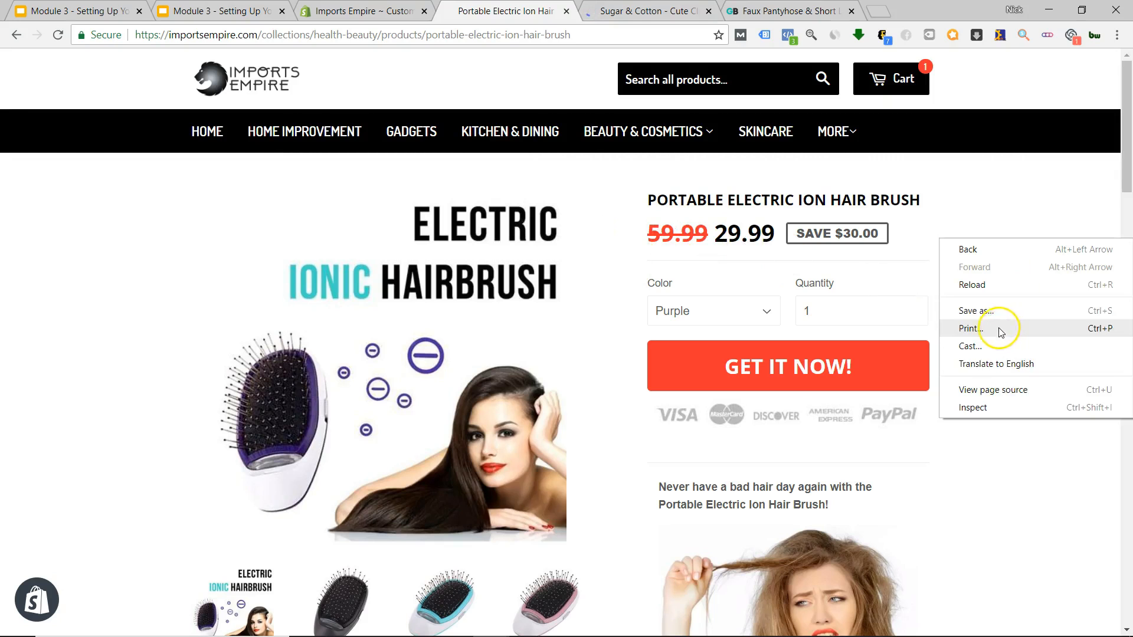
{"action": "left_click", "coordinate": [980, 407]}
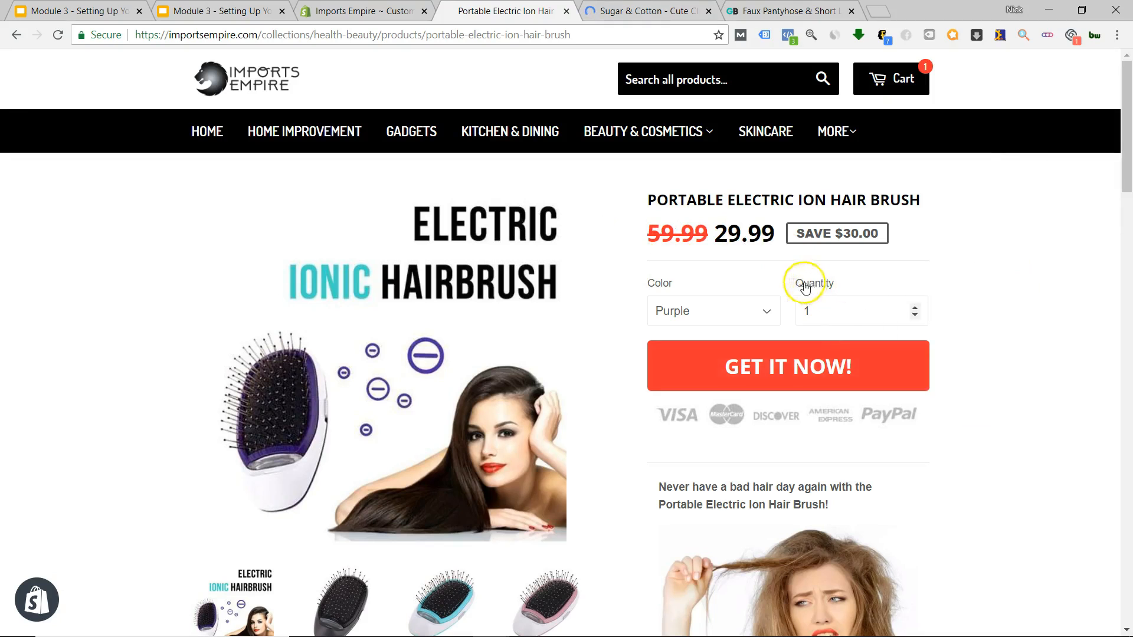
{"action": "left_click", "coordinate": [644, 10]}
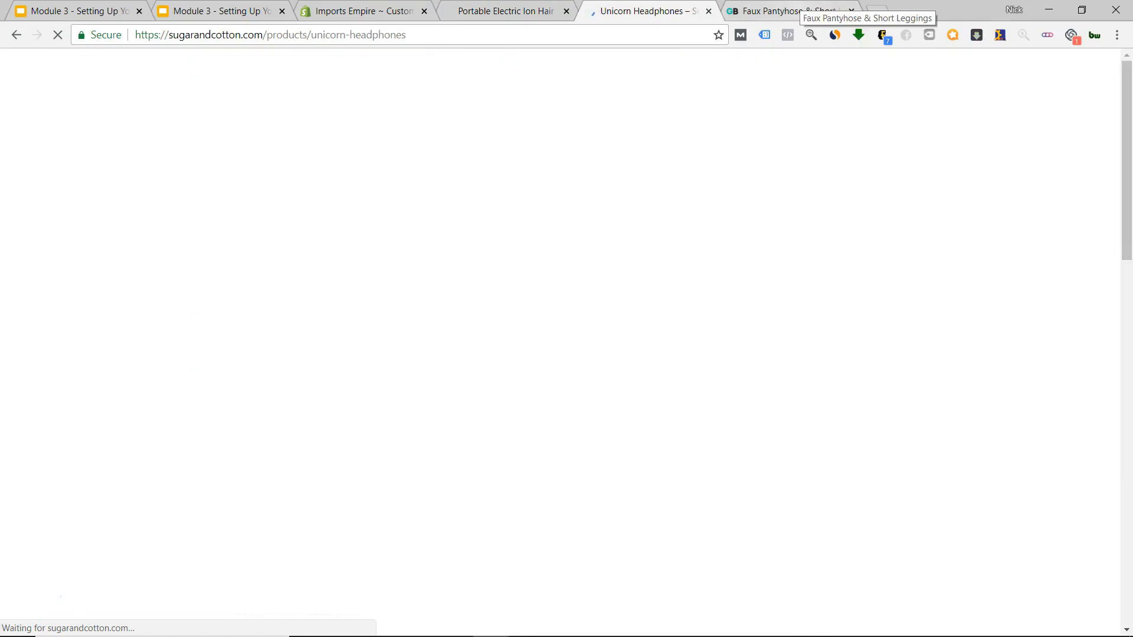
{"action": "left_click", "coordinate": [791, 11]}
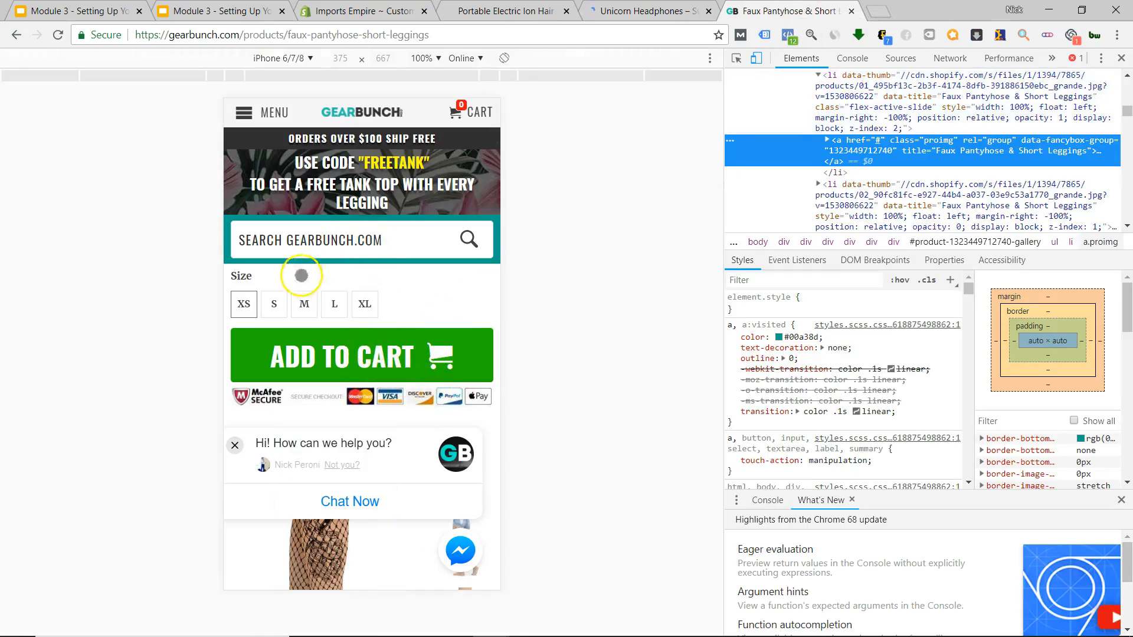
Close the chat popup covering the GearBunch product image in the iPhone 6/7/8 view.
{"action": "scroll", "coordinate": [394, 265], "scroll_direction": "down", "scroll_amount": 5}
{"action": "scroll", "coordinate": [402, 307], "scroll_direction": "up", "scroll_amount": 5}
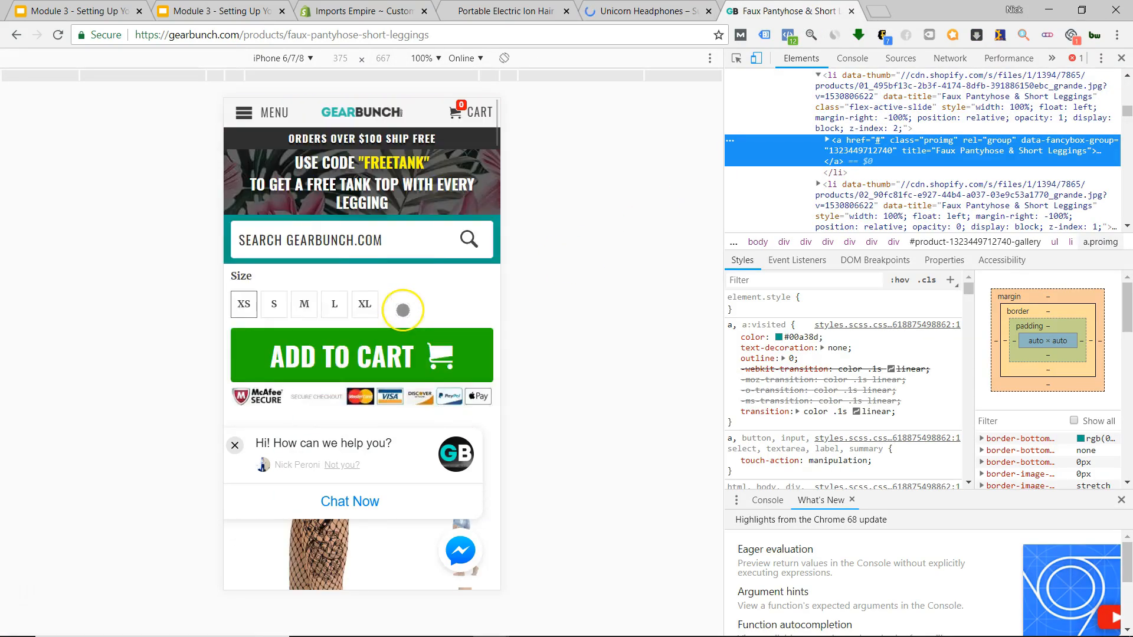
{"action": "left_click", "coordinate": [234, 446]}
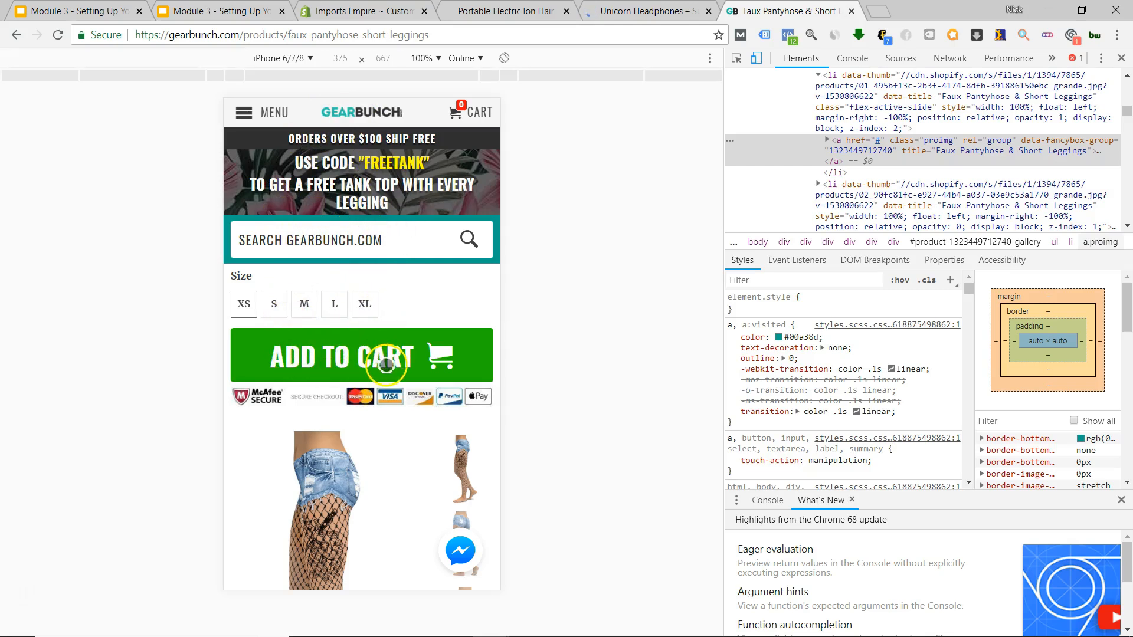
{"action": "scroll", "coordinate": [382, 363], "scroll_direction": "down", "scroll_amount": 7}
{"action": "scroll", "coordinate": [382, 374], "scroll_direction": "up", "scroll_amount": 7}
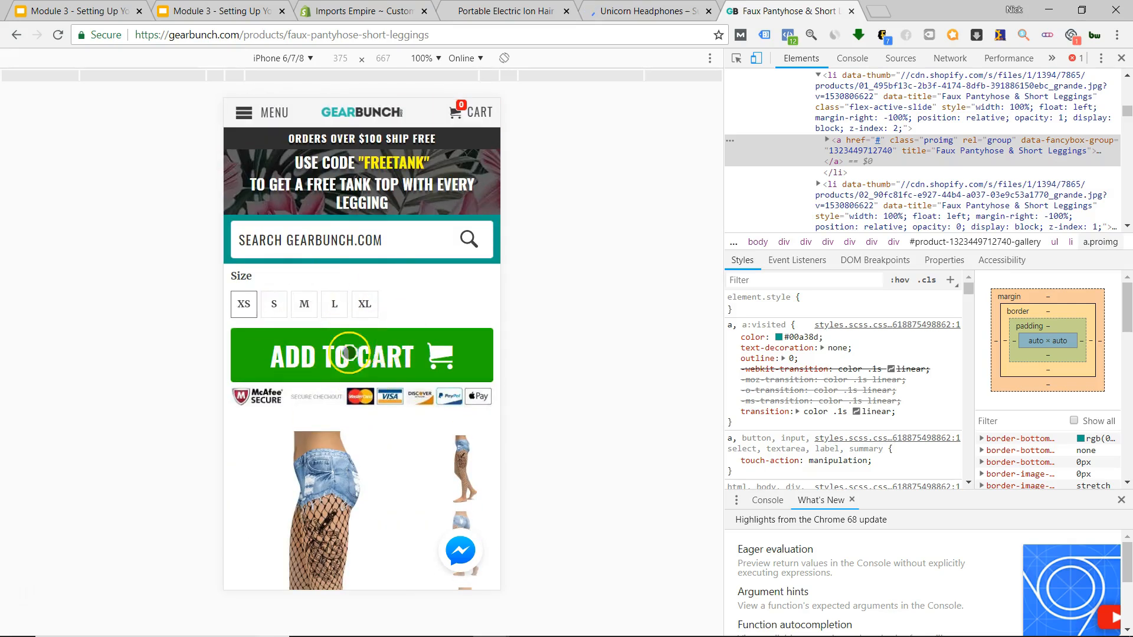
{"action": "left_click", "coordinate": [643, 10]}
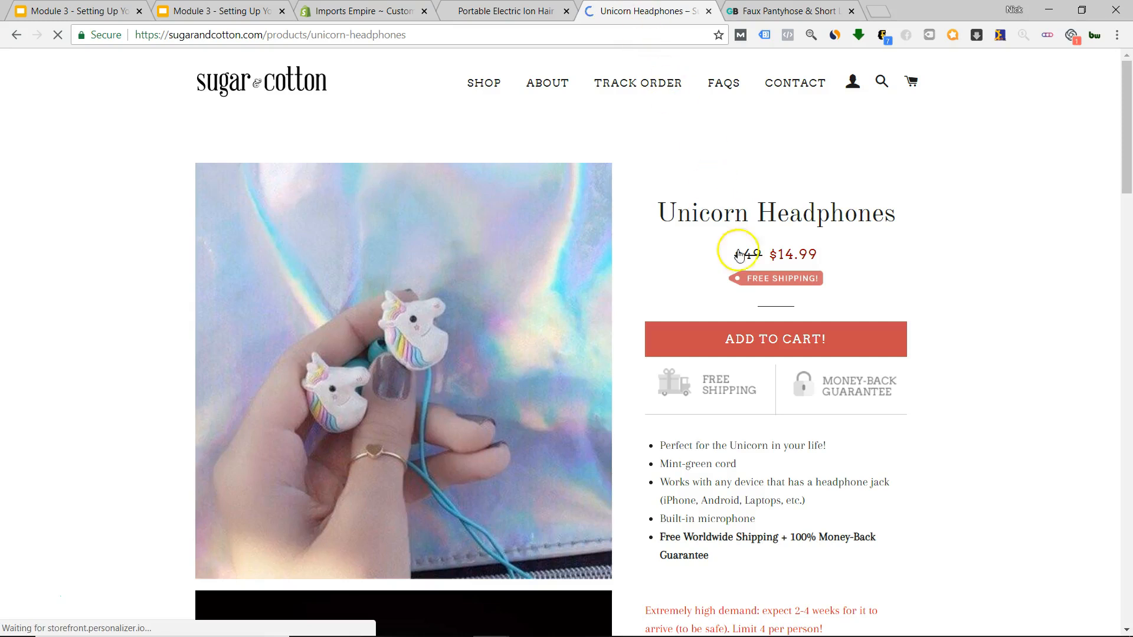
Inspect the Unicorn Headphones page in iPhone 6/7/8 view, scrolling to its charity section and Related Items.
{"action": "right_click", "coordinate": [766, 132]}
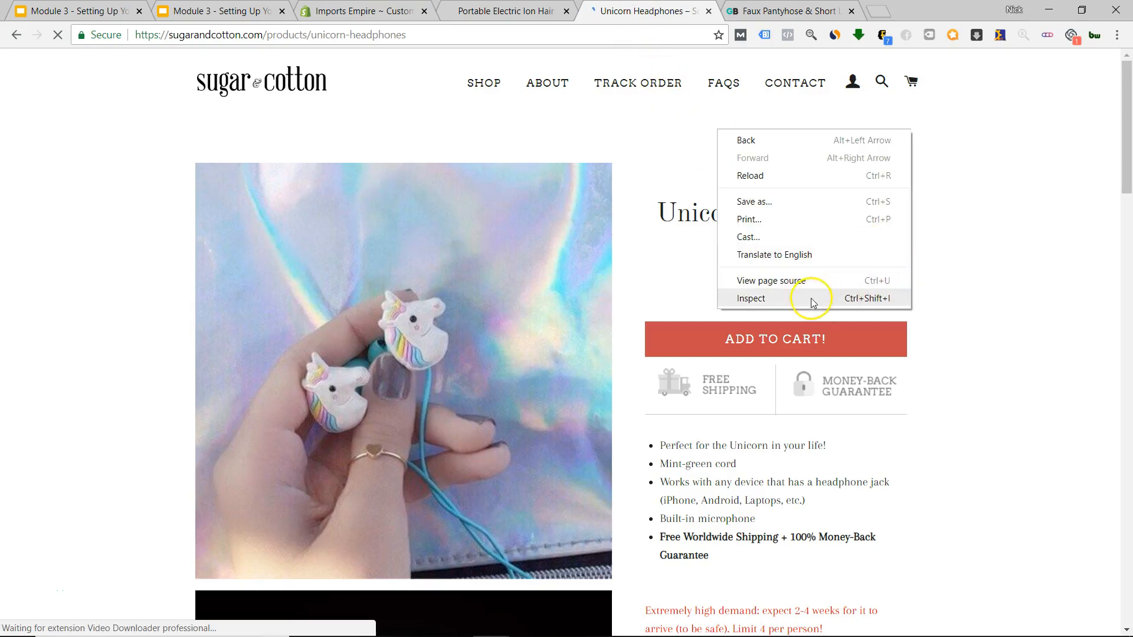
{"action": "left_click", "coordinate": [876, 296]}
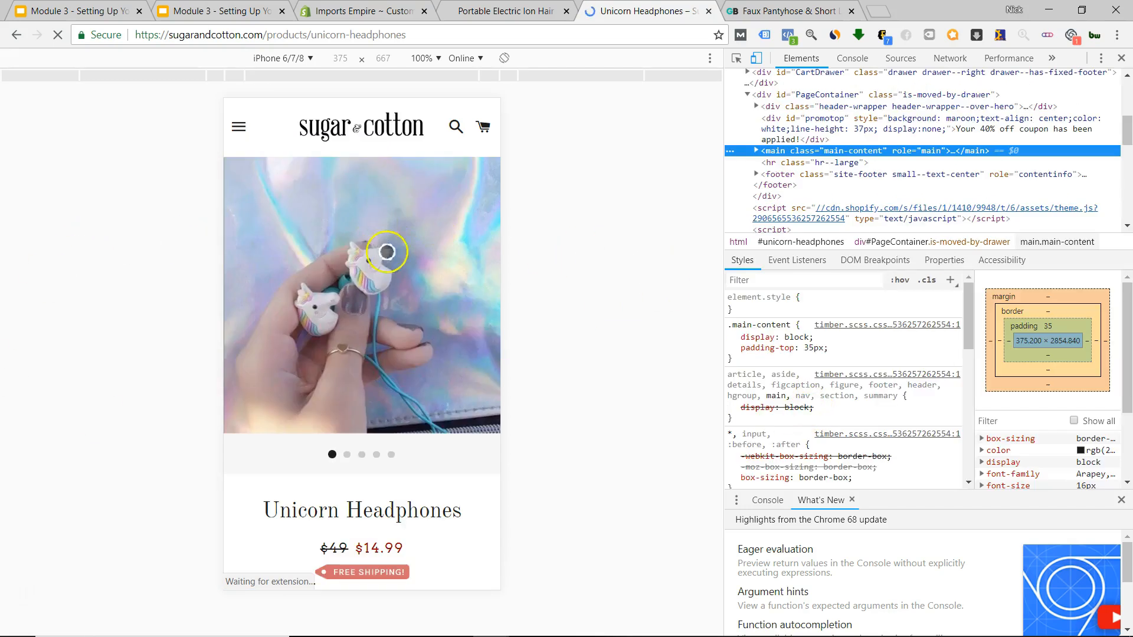
{"action": "scroll", "coordinate": [363, 279], "scroll_direction": "down", "scroll_amount": 1}
{"action": "scroll", "coordinate": [363, 280], "scroll_direction": "down", "scroll_amount": 3}
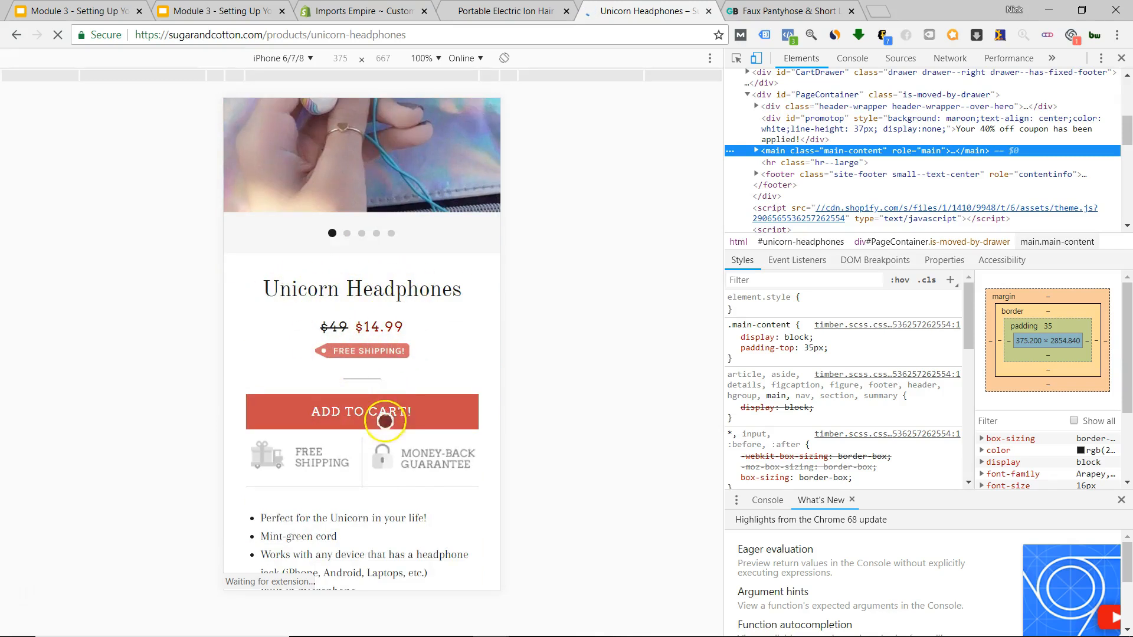
{"action": "scroll", "coordinate": [384, 420], "scroll_direction": "down", "scroll_amount": 5}
{"action": "scroll", "coordinate": [385, 422], "scroll_direction": "up", "scroll_amount": 3}
{"action": "scroll", "coordinate": [386, 420], "scroll_direction": "down", "scroll_amount": 5}
{"action": "scroll", "coordinate": [386, 419], "scroll_direction": "down", "scroll_amount": 3}
{"action": "scroll", "coordinate": [387, 416], "scroll_direction": "up", "scroll_amount": 6}
{"action": "scroll", "coordinate": [388, 413], "scroll_direction": "down", "scroll_amount": 1}
{"action": "scroll", "coordinate": [390, 409], "scroll_direction": "up", "scroll_amount": 1}
{"action": "scroll", "coordinate": [391, 408], "scroll_direction": "down", "scroll_amount": 2}
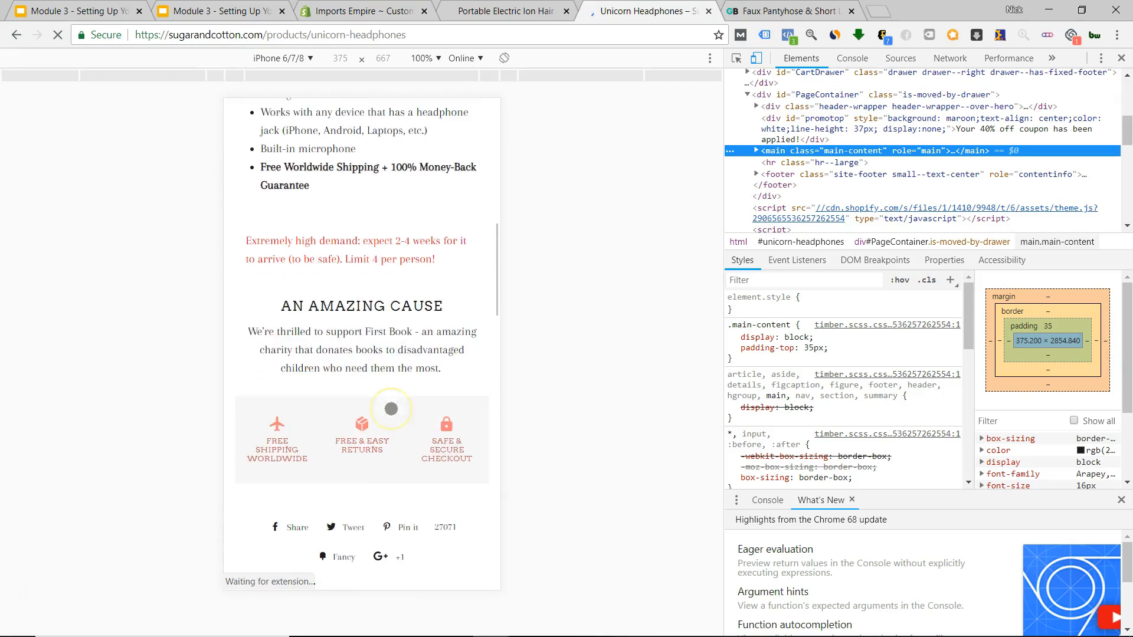
{"action": "scroll", "coordinate": [392, 408], "scroll_direction": "up", "scroll_amount": 1}
{"action": "scroll", "coordinate": [348, 354], "scroll_direction": "up", "scroll_amount": 3}
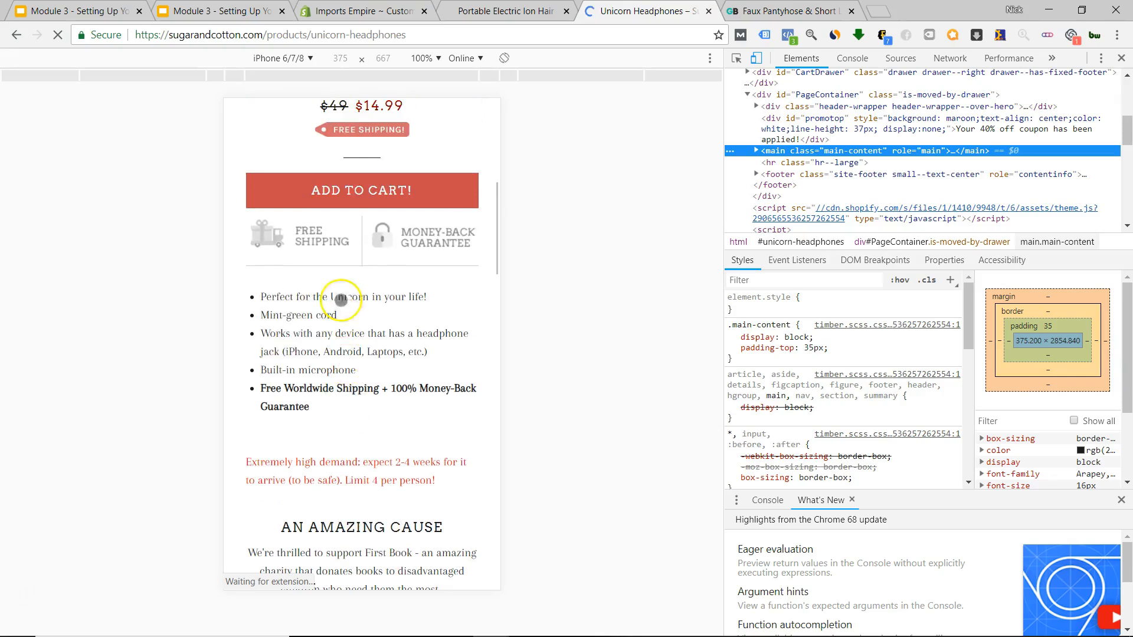
{"action": "scroll", "coordinate": [320, 396], "scroll_direction": "down", "scroll_amount": 2}
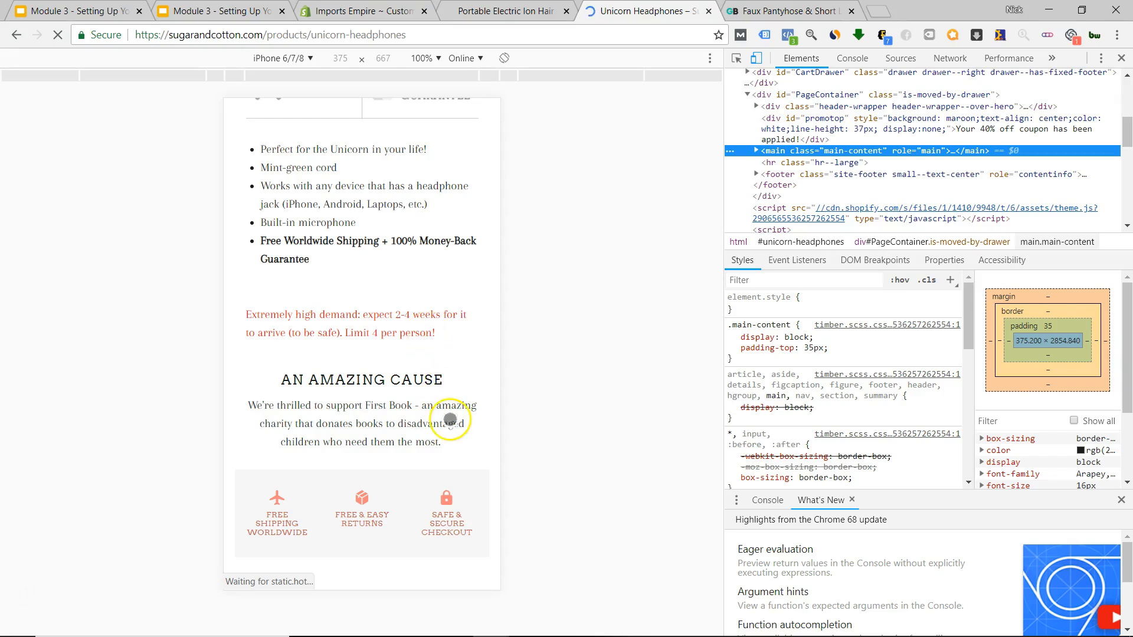
{"action": "scroll", "coordinate": [372, 378], "scroll_direction": "down", "scroll_amount": 3}
{"action": "scroll", "coordinate": [384, 365], "scroll_direction": "down", "scroll_amount": 15}
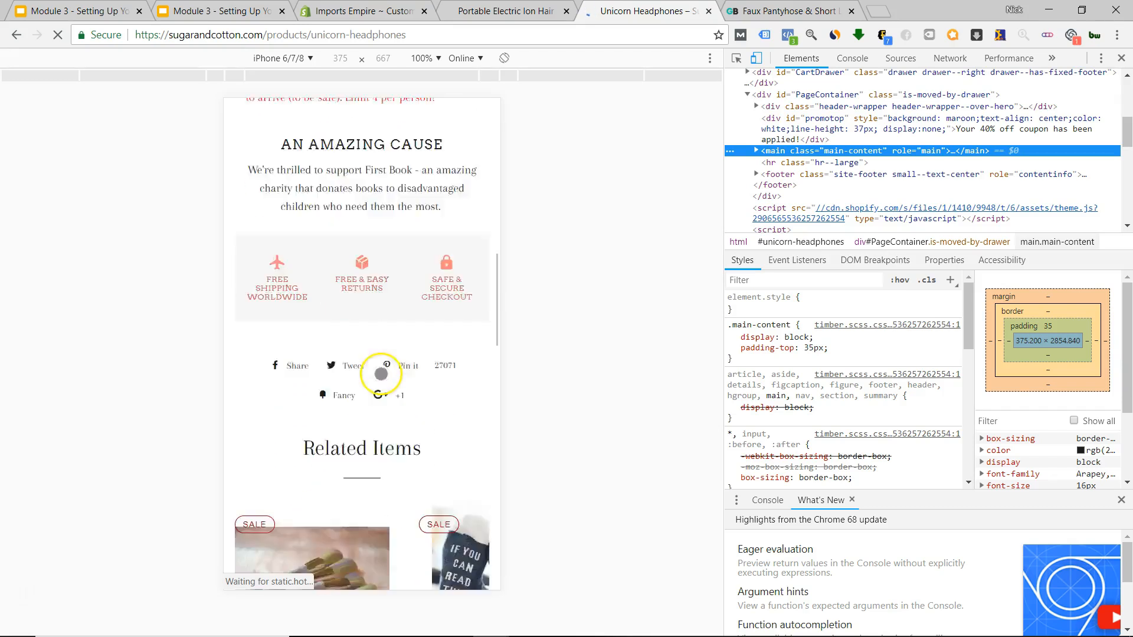
{"action": "scroll", "coordinate": [377, 374], "scroll_direction": "down", "scroll_amount": 5}
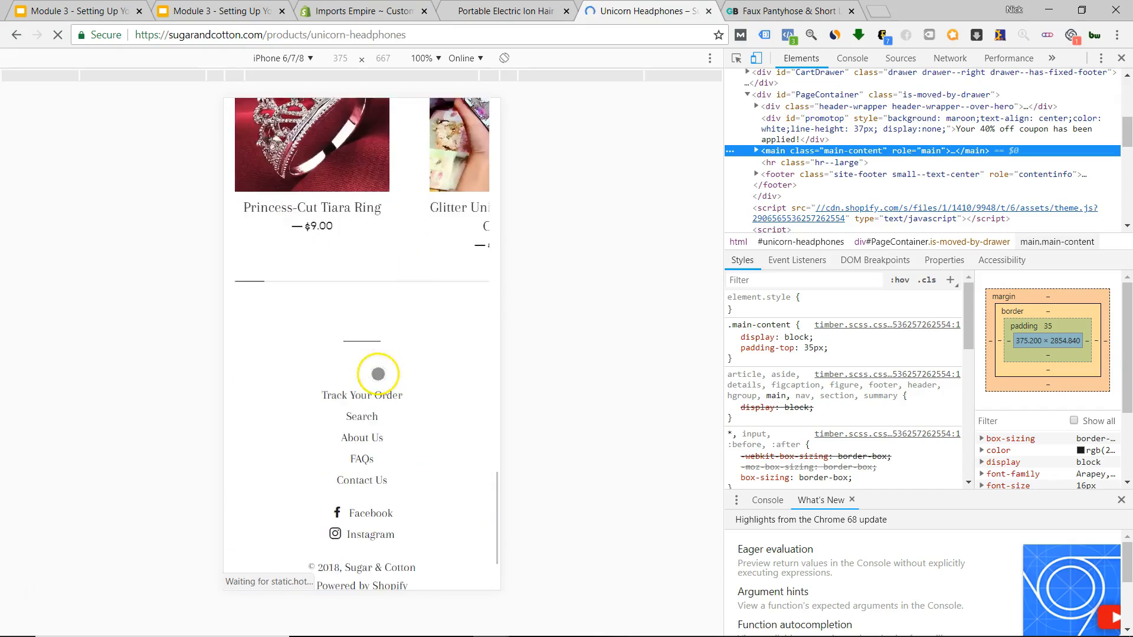
{"action": "scroll", "coordinate": [376, 374], "scroll_direction": "up", "scroll_amount": 20}
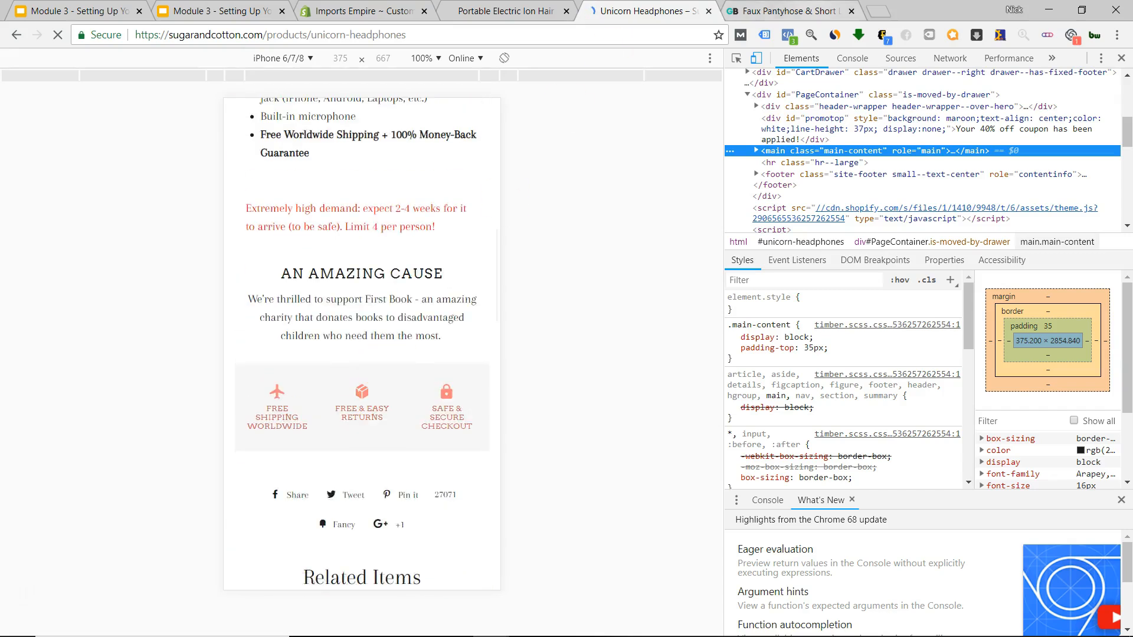
{"action": "key", "text": "ctrl+Tab"}
Scroll through GearBunch's Faux Pantyhose page (US $87.99, sizes XS–XL) in the iPhone 6/7/8 preview.
{"action": "scroll", "coordinate": [405, 336], "scroll_direction": "down", "scroll_amount": 6}
{"action": "scroll", "coordinate": [391, 354], "scroll_direction": "up", "scroll_amount": 1}
{"action": "scroll", "coordinate": [391, 354], "scroll_direction": "down", "scroll_amount": 1}
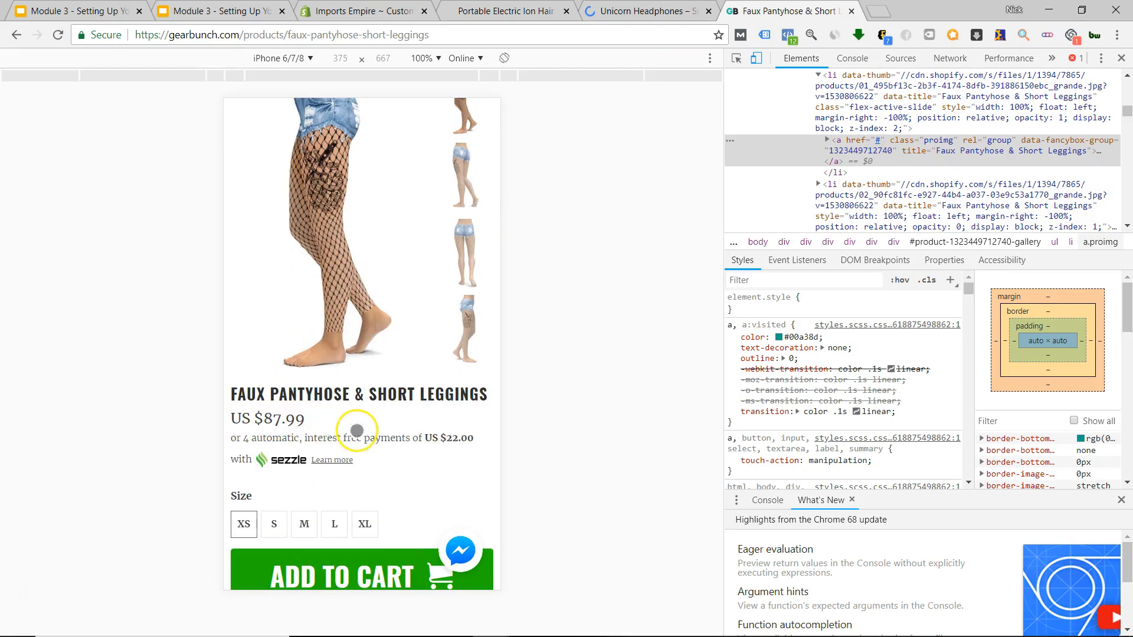
{"action": "scroll", "coordinate": [366, 427], "scroll_direction": "down", "scroll_amount": 4}
{"action": "scroll", "coordinate": [309, 313], "scroll_direction": "up", "scroll_amount": 1}
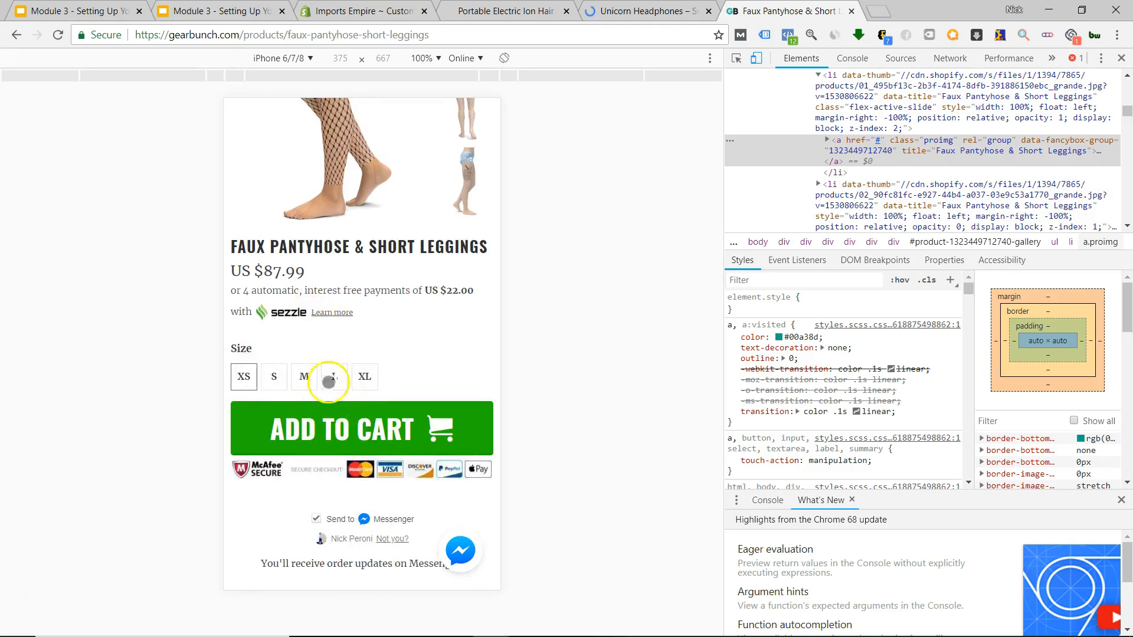
{"action": "left_click_drag", "start_coordinate": [367, 480], "coordinate": [354, 430]}
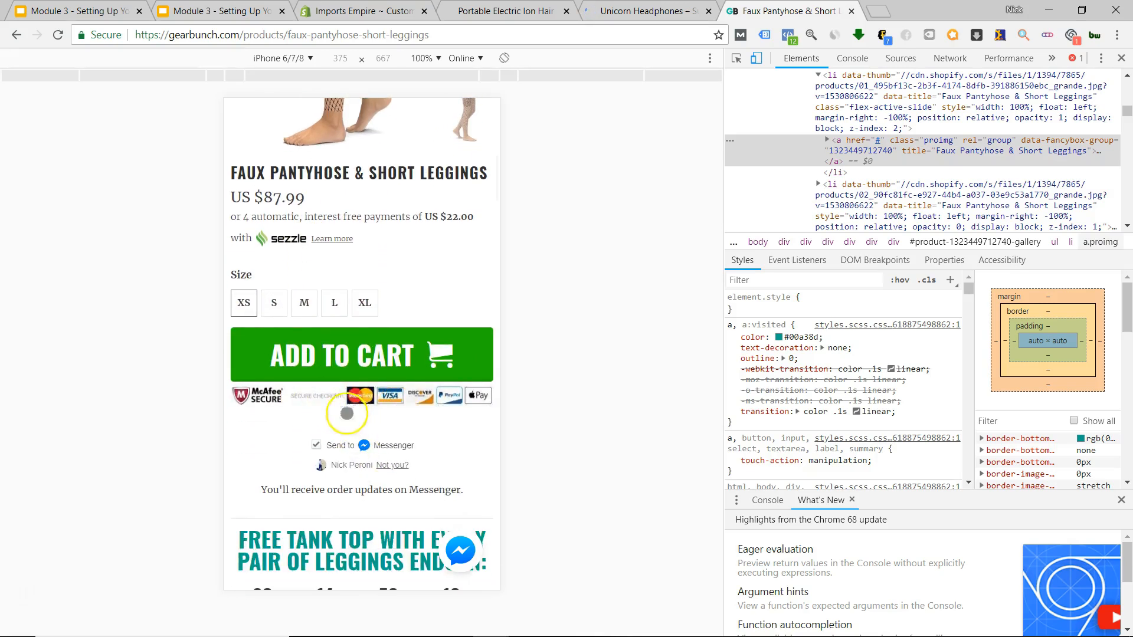
{"action": "scroll", "coordinate": [397, 423], "scroll_direction": "down", "scroll_amount": 5}
{"action": "scroll", "coordinate": [366, 284], "scroll_direction": "down", "scroll_amount": 7}
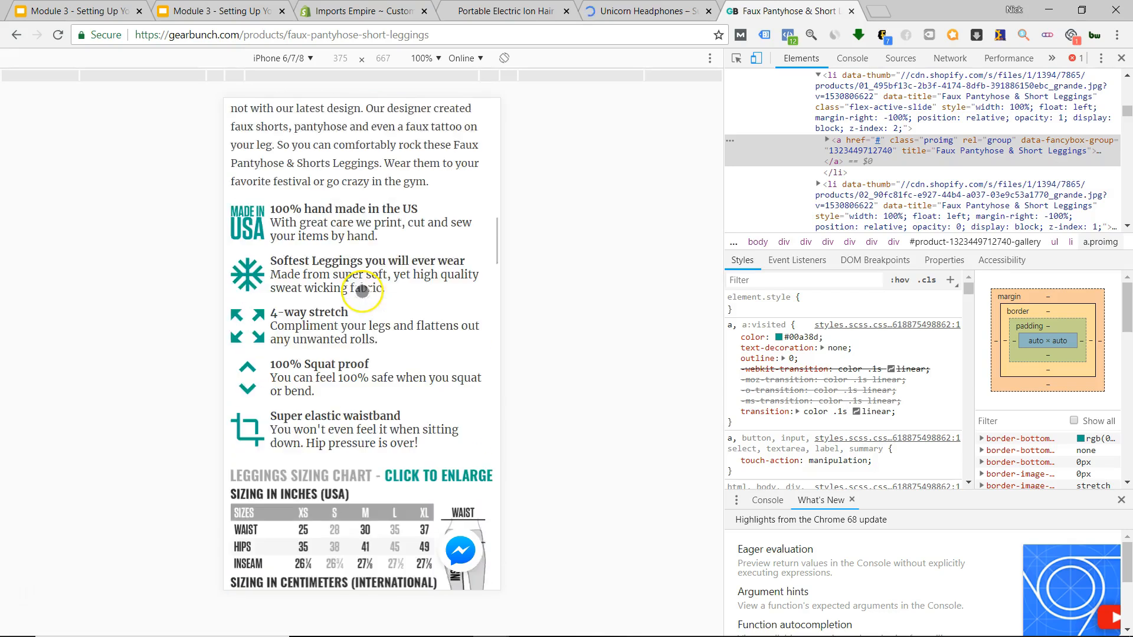
{"action": "scroll", "coordinate": [362, 292], "scroll_direction": "up", "scroll_amount": 5}
{"action": "scroll", "coordinate": [362, 294], "scroll_direction": "down", "scroll_amount": 14}
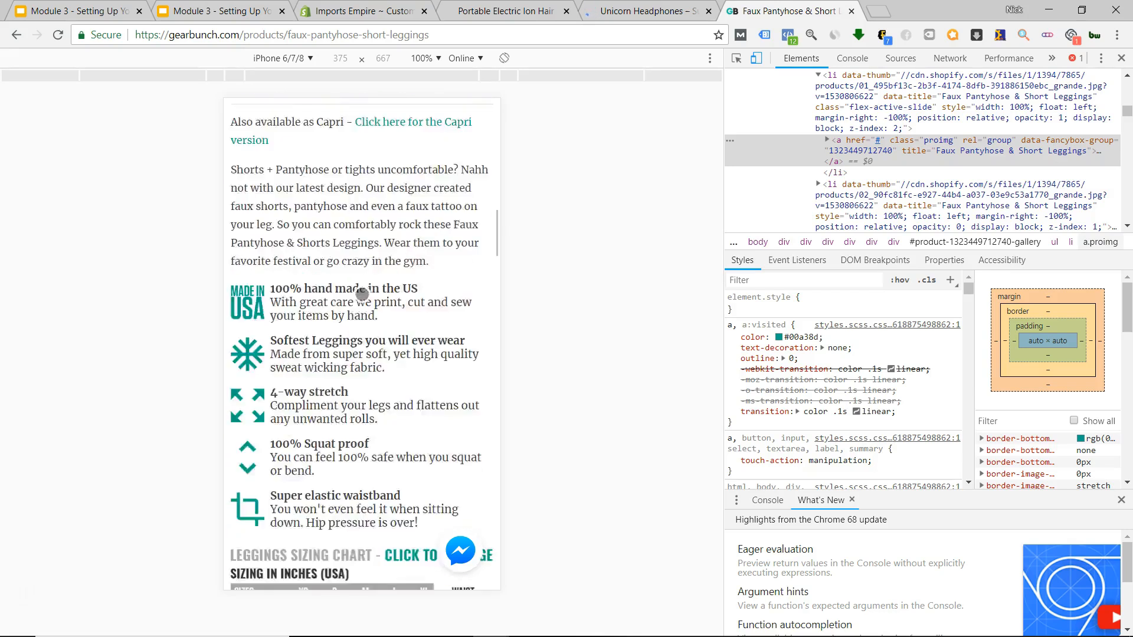
{"action": "scroll", "coordinate": [362, 296], "scroll_direction": "down", "scroll_amount": 3}
{"action": "scroll", "coordinate": [363, 297], "scroll_direction": "up", "scroll_amount": 4}
{"action": "scroll", "coordinate": [362, 297], "scroll_direction": "down", "scroll_amount": 4}
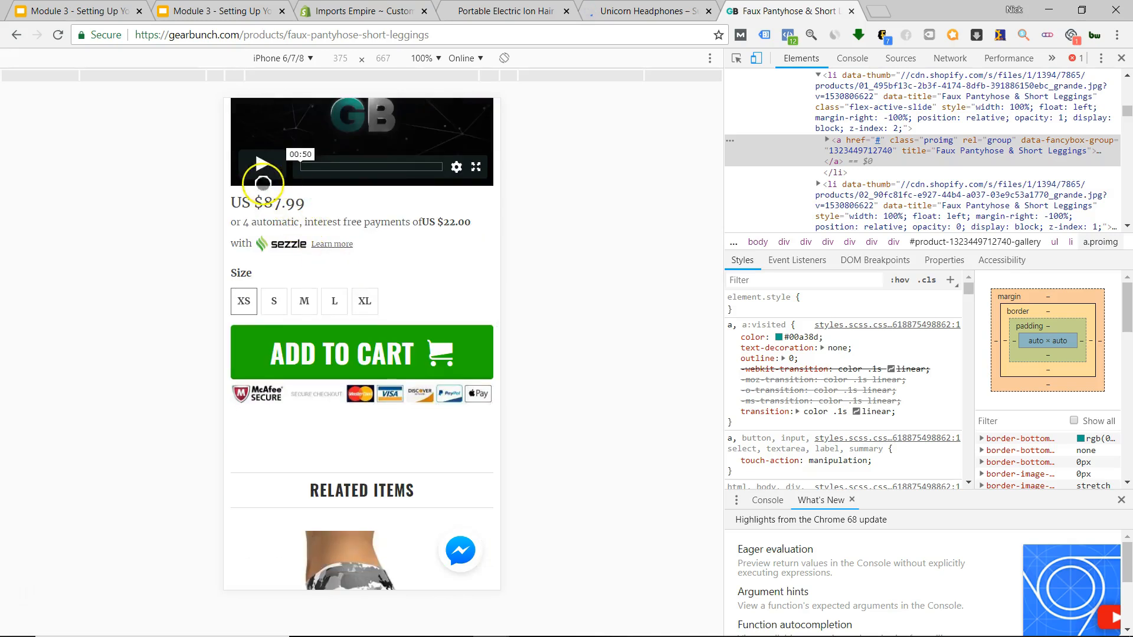
{"action": "scroll", "coordinate": [282, 212], "scroll_direction": "up", "scroll_amount": 3}
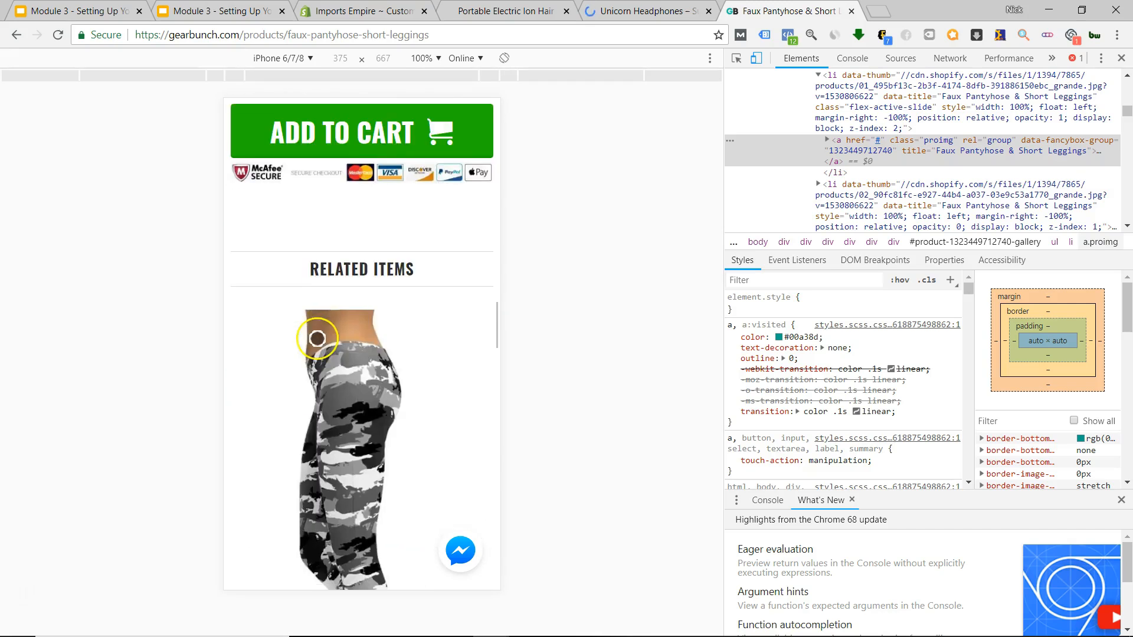
{"action": "scroll", "coordinate": [314, 324], "scroll_direction": "down", "scroll_amount": 15}
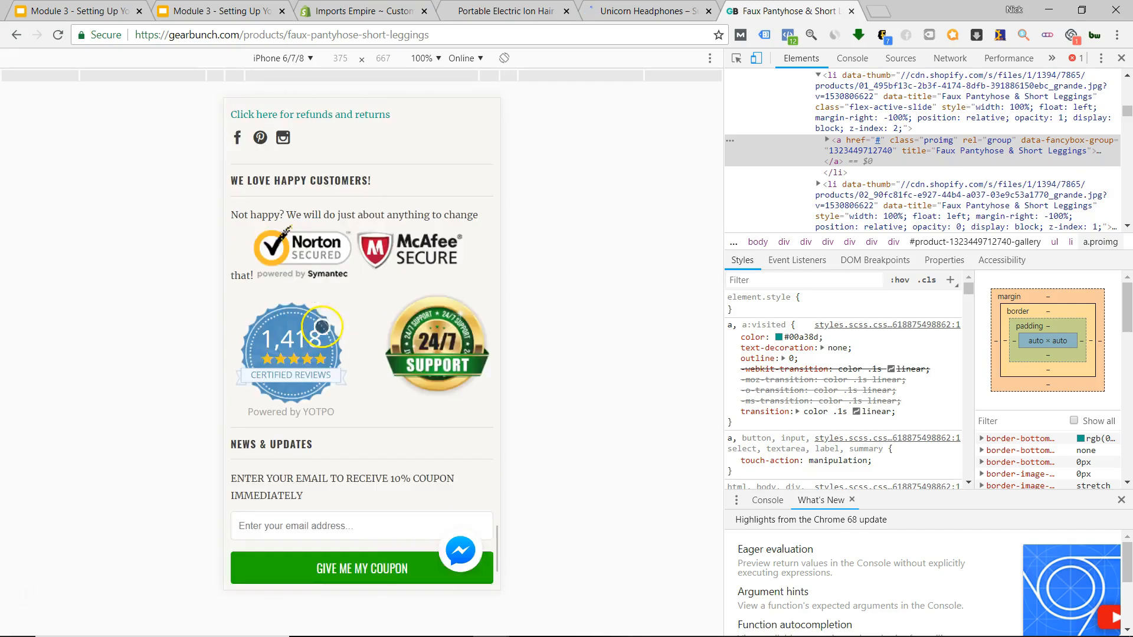
{"action": "scroll", "coordinate": [322, 326], "scroll_direction": "up", "scroll_amount": 15}
{"action": "scroll", "coordinate": [321, 315], "scroll_direction": "up", "scroll_amount": 10}
Scroll the GearBunch leggings page from gallery to footer, reviewing the FREETANK countdown and product description.
{"action": "scroll", "coordinate": [357, 246], "scroll_direction": "down", "scroll_amount": 7}
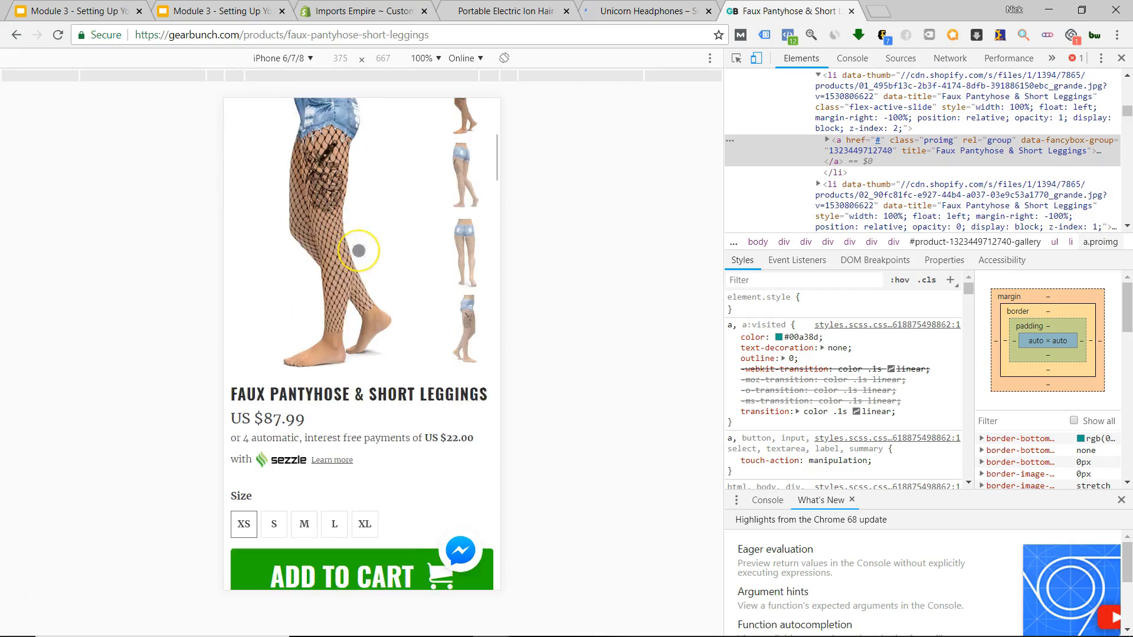
{"action": "scroll", "coordinate": [357, 246], "scroll_direction": "up", "scroll_amount": 5}
{"action": "scroll", "coordinate": [359, 249], "scroll_direction": "down", "scroll_amount": 4}
{"action": "scroll", "coordinate": [359, 249], "scroll_direction": "down", "scroll_amount": 10}
{"action": "scroll", "coordinate": [359, 248], "scroll_direction": "up", "scroll_amount": 8}
{"action": "scroll", "coordinate": [358, 251], "scroll_direction": "down", "scroll_amount": 8}
{"action": "scroll", "coordinate": [359, 253], "scroll_direction": "up", "scroll_amount": 5}
{"action": "scroll", "coordinate": [359, 253], "scroll_direction": "up", "scroll_amount": 10}
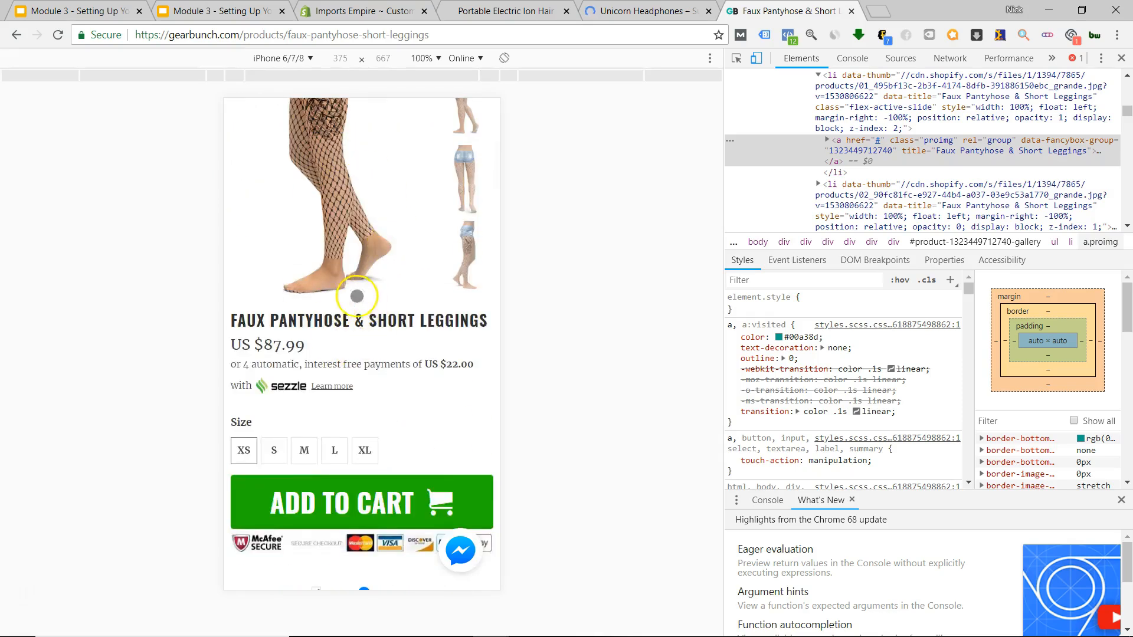
{"action": "scroll", "coordinate": [357, 296], "scroll_direction": "down", "scroll_amount": 6}
{"action": "scroll", "coordinate": [359, 298], "scroll_direction": "down", "scroll_amount": 3}
{"action": "scroll", "coordinate": [359, 299], "scroll_direction": "up", "scroll_amount": 3}
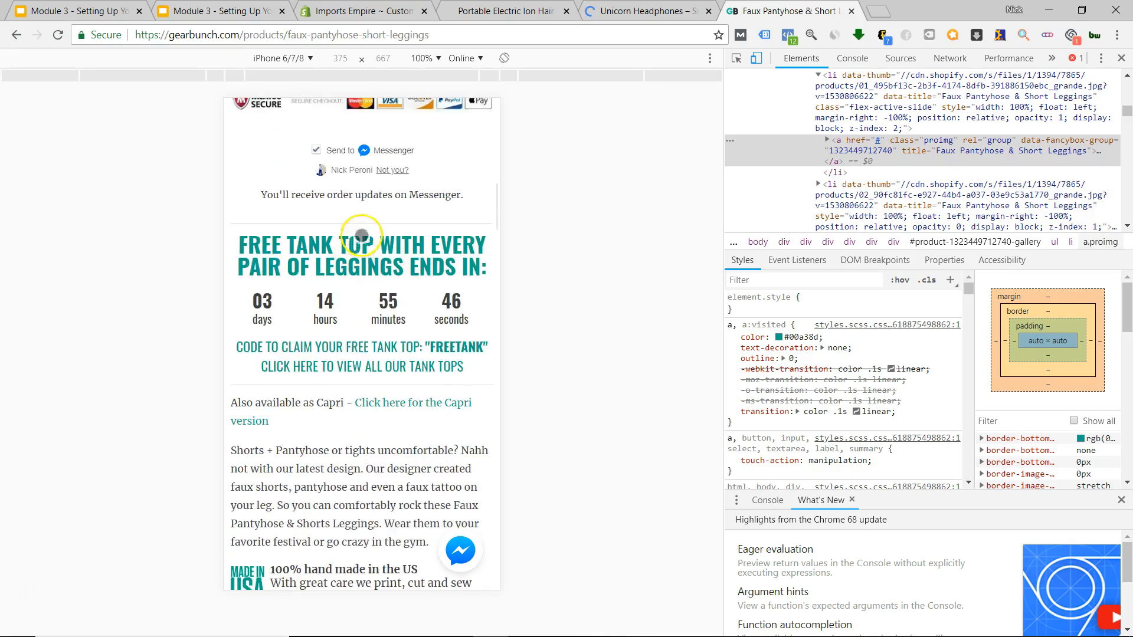
{"action": "scroll", "coordinate": [361, 235], "scroll_direction": "down", "scroll_amount": 3}
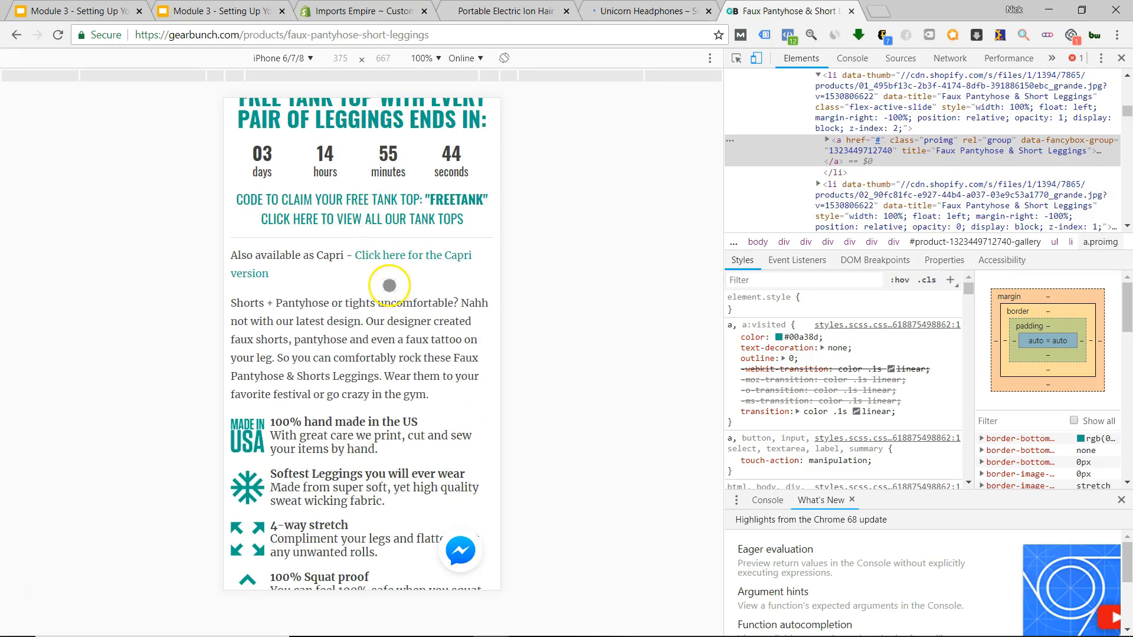
{"action": "scroll", "coordinate": [389, 286], "scroll_direction": "down", "scroll_amount": 3}
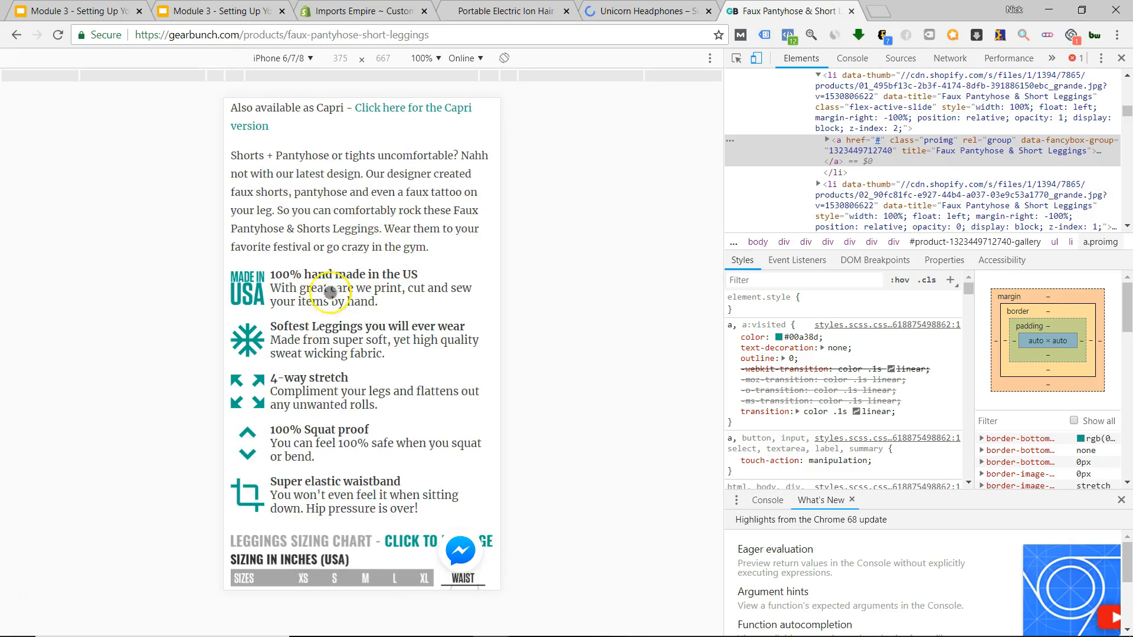
{"action": "scroll", "coordinate": [301, 253], "scroll_direction": "down", "scroll_amount": 2}
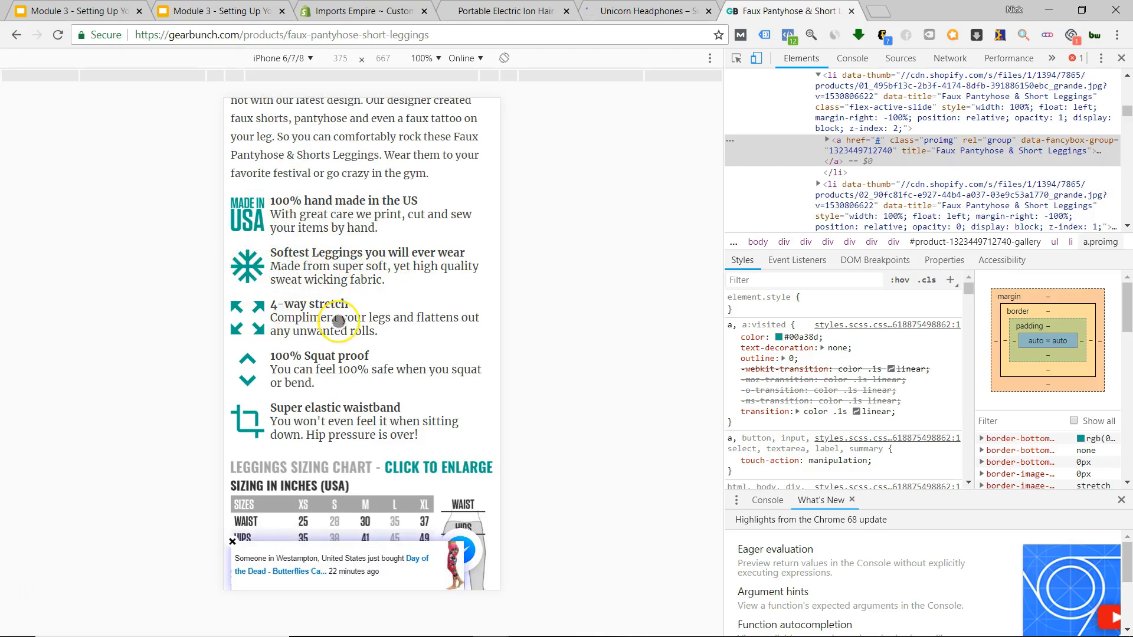
{"action": "scroll", "coordinate": [338, 320], "scroll_direction": "down", "scroll_amount": 3}
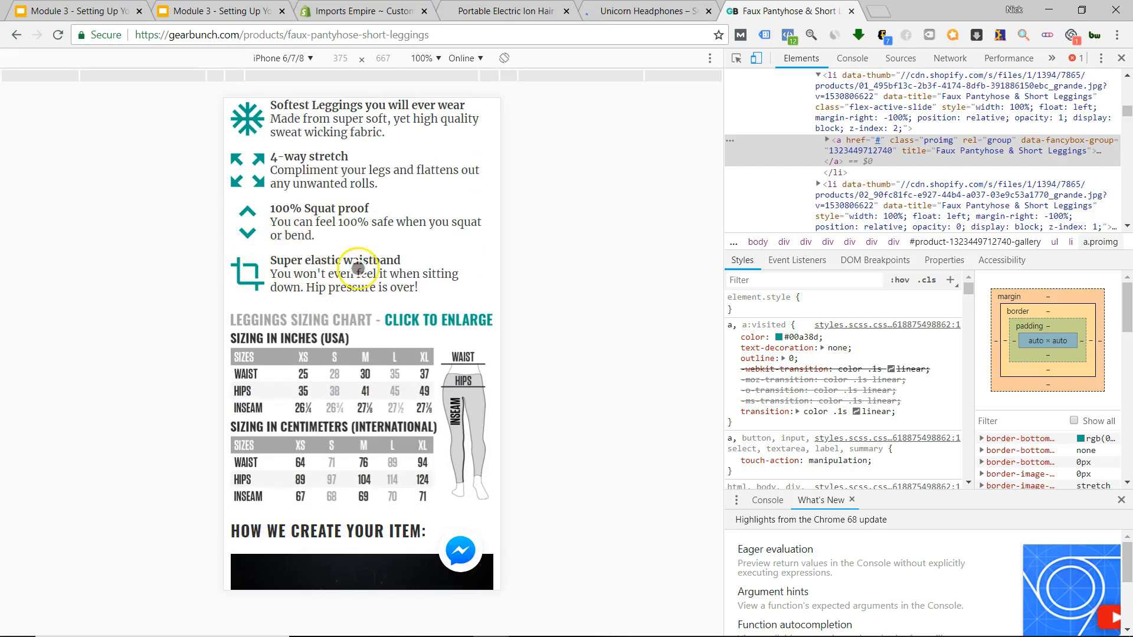
{"action": "scroll", "coordinate": [358, 269], "scroll_direction": "down", "scroll_amount": 3}
{"action": "scroll", "coordinate": [341, 327], "scroll_direction": "down", "scroll_amount": 2}
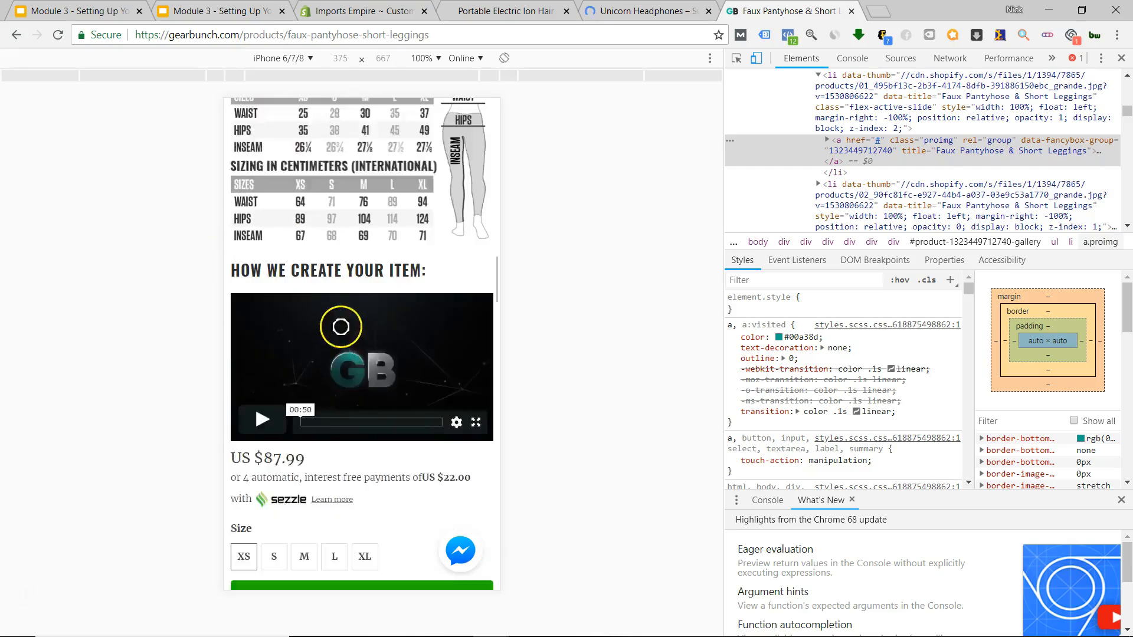
{"action": "scroll", "coordinate": [340, 326], "scroll_direction": "down", "scroll_amount": 2}
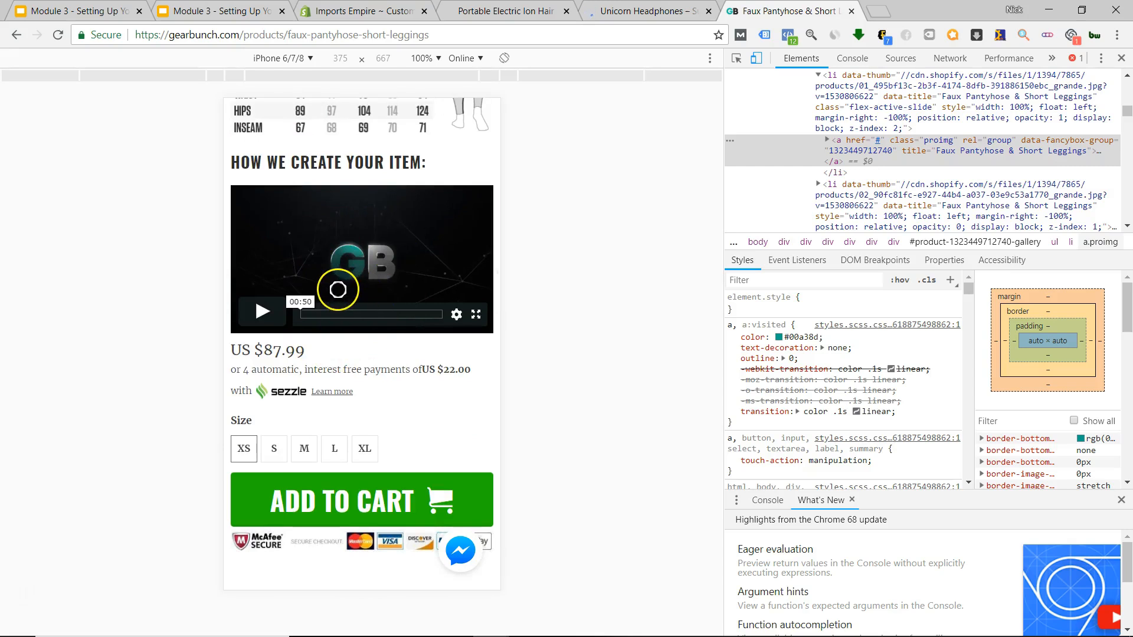
{"action": "scroll", "coordinate": [359, 380], "scroll_direction": "down", "scroll_amount": 3}
{"action": "scroll", "coordinate": [384, 384], "scroll_direction": "up", "scroll_amount": 6}
{"action": "scroll", "coordinate": [384, 384], "scroll_direction": "down", "scroll_amount": 12}
{"action": "scroll", "coordinate": [381, 381], "scroll_direction": "down", "scroll_amount": 4}
{"action": "scroll", "coordinate": [381, 378], "scroll_direction": "up", "scroll_amount": 10}
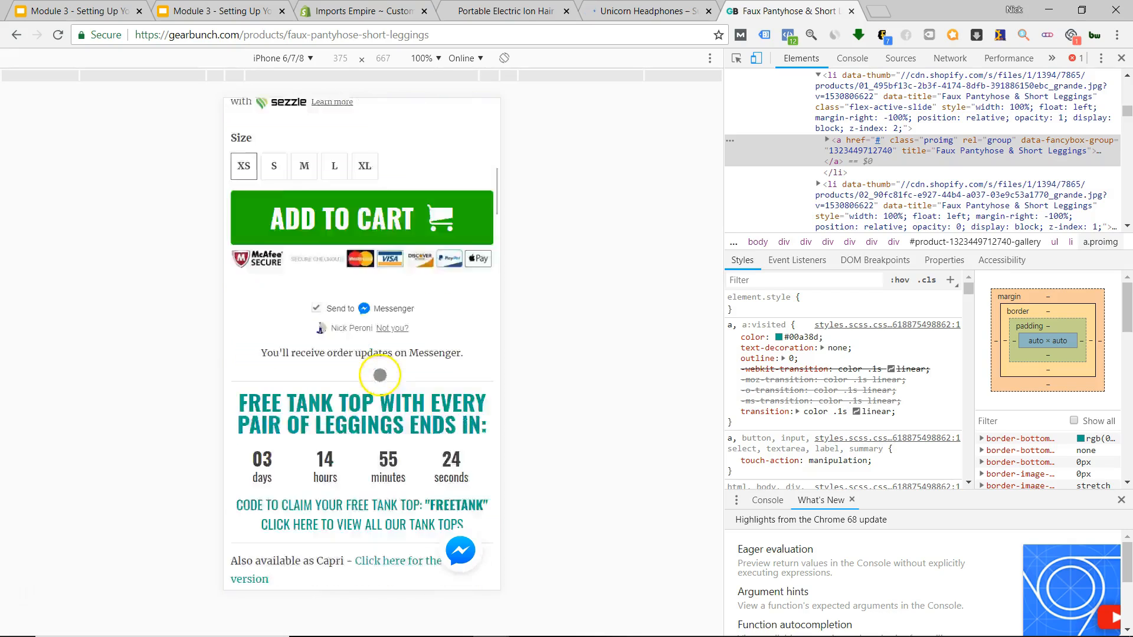
{"action": "scroll", "coordinate": [379, 376], "scroll_direction": "down", "scroll_amount": 5}
{"action": "scroll", "coordinate": [380, 375], "scroll_direction": "down", "scroll_amount": 15}
{"action": "scroll", "coordinate": [378, 375], "scroll_direction": "up", "scroll_amount": 18}
{"action": "scroll", "coordinate": [378, 373], "scroll_direction": "down", "scroll_amount": 1}
{"action": "scroll", "coordinate": [379, 372], "scroll_direction": "up", "scroll_amount": 3}
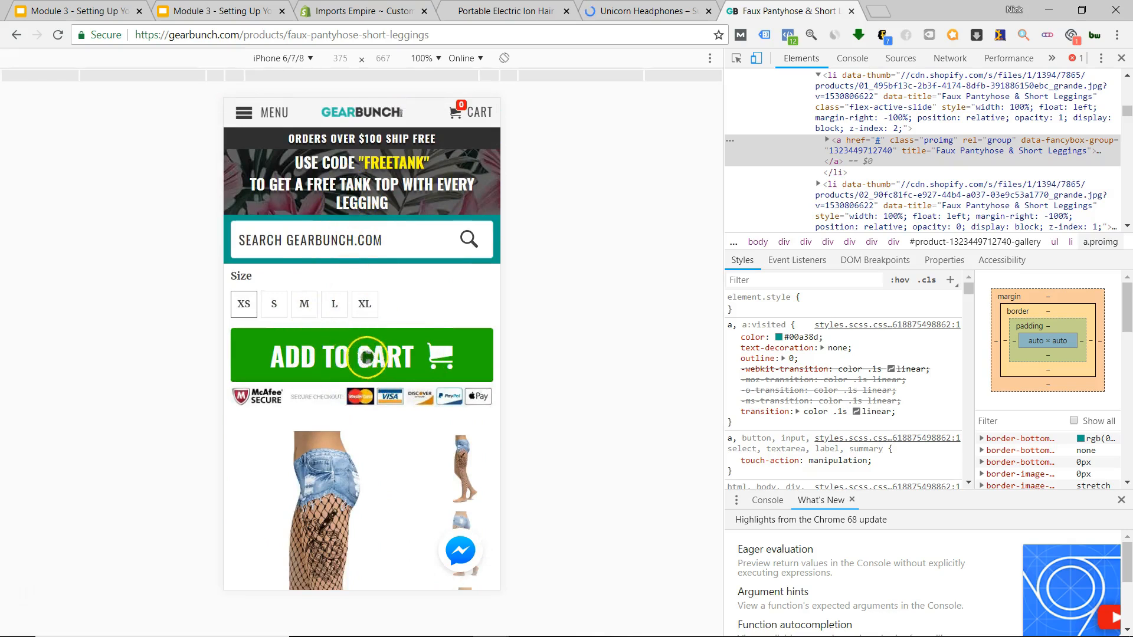
{"action": "scroll", "coordinate": [363, 372], "scroll_direction": "down", "scroll_amount": 15}
{"action": "scroll", "coordinate": [360, 392], "scroll_direction": "down", "scroll_amount": 7}
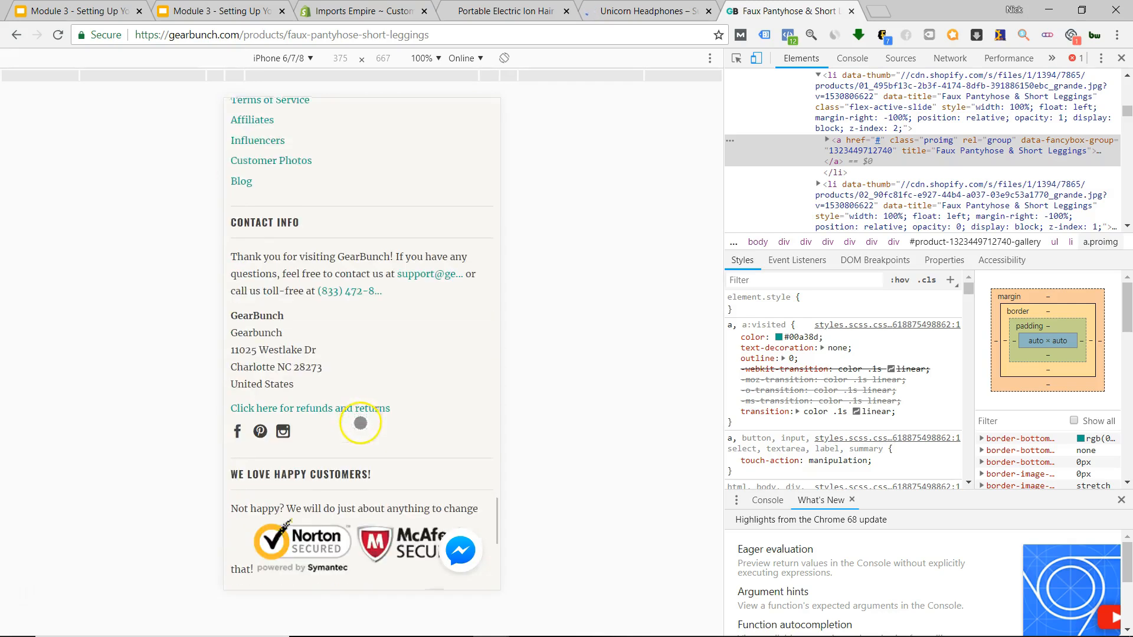
{"action": "scroll", "coordinate": [361, 423], "scroll_direction": "down", "scroll_amount": 7}
{"action": "scroll", "coordinate": [366, 431], "scroll_direction": "up", "scroll_amount": 6}
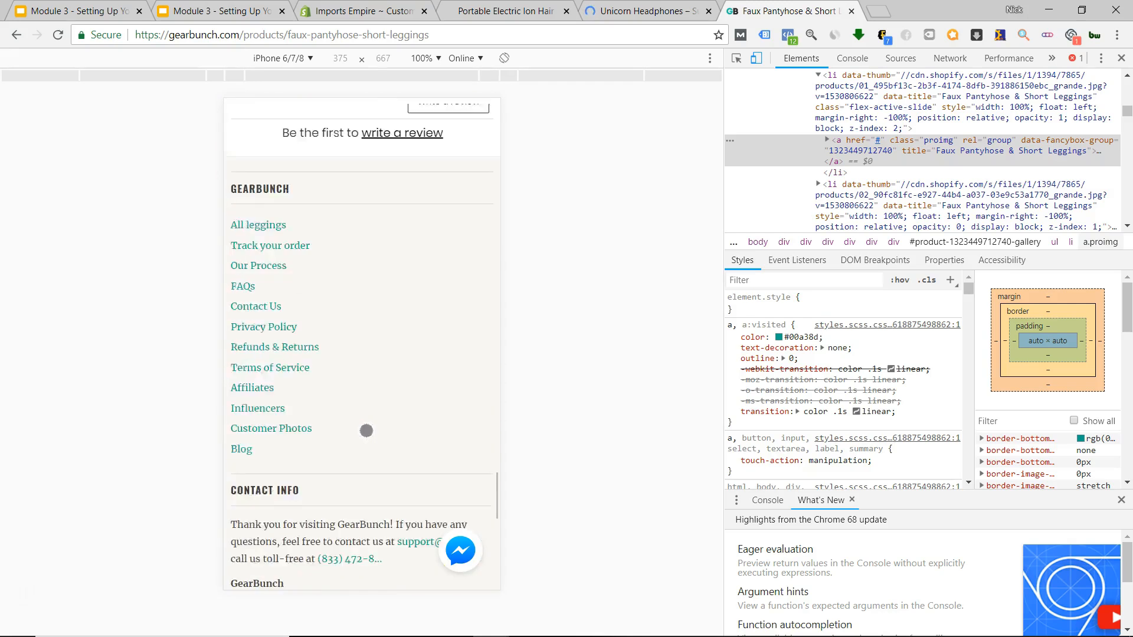
{"action": "scroll", "coordinate": [366, 431], "scroll_direction": "up", "scroll_amount": 10}
{"action": "scroll", "coordinate": [364, 422], "scroll_direction": "up", "scroll_amount": 8}
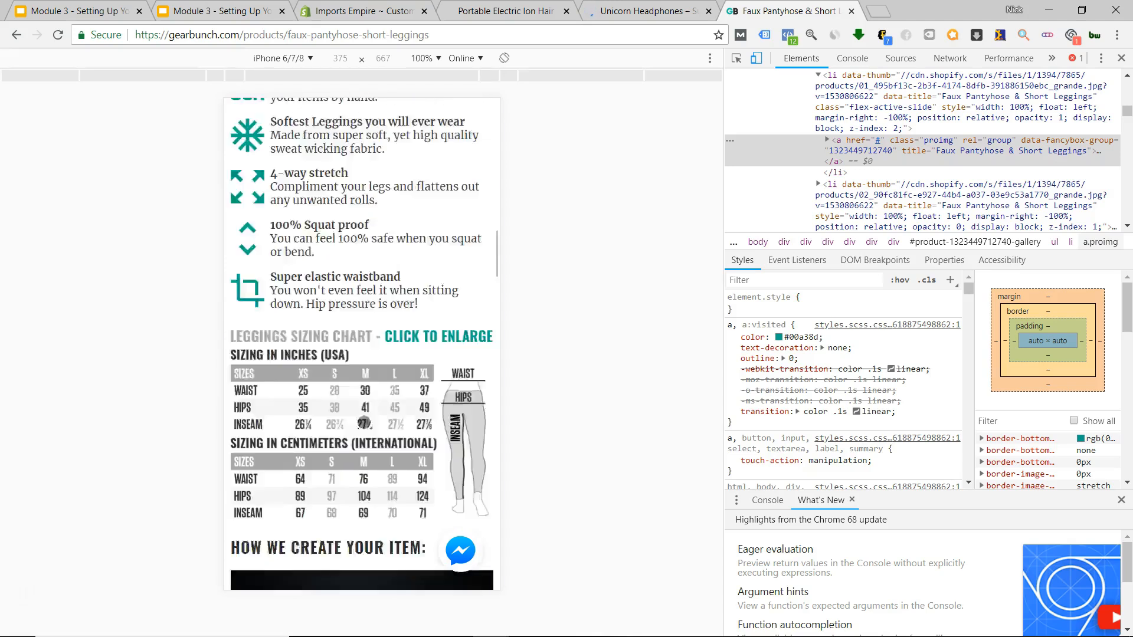
{"action": "scroll", "coordinate": [364, 422], "scroll_direction": "up", "scroll_amount": 17}
{"action": "scroll", "coordinate": [372, 384], "scroll_direction": "down", "scroll_amount": 7}
{"action": "scroll", "coordinate": [373, 374], "scroll_direction": "down", "scroll_amount": 12}
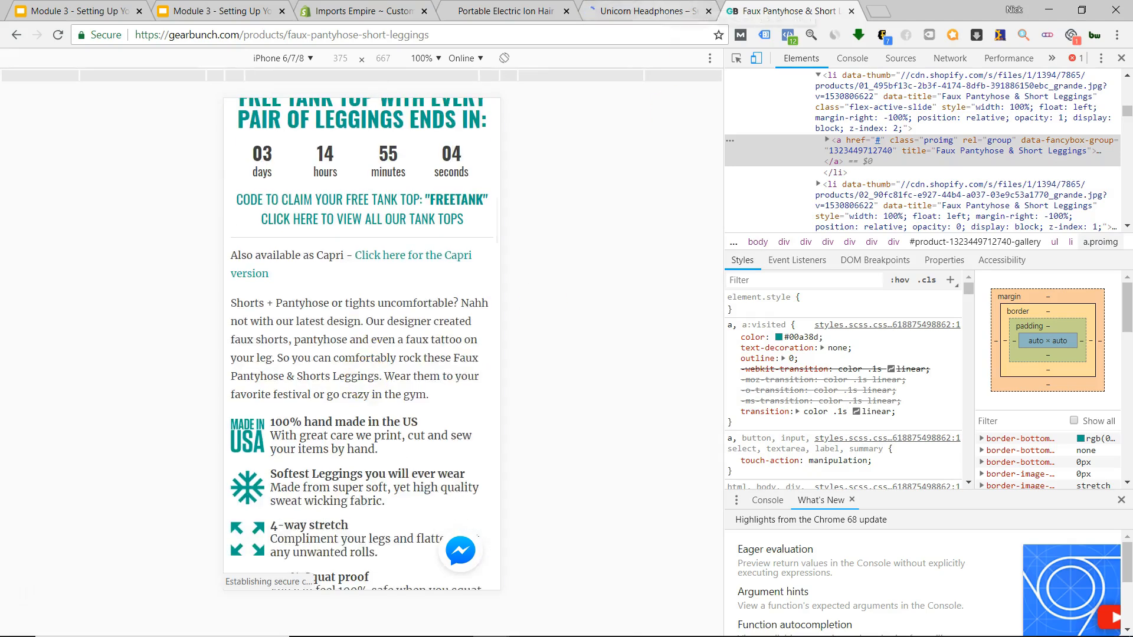
{"action": "key", "text": "ctrl+shift+Tab"}
Review the top of the Unicorn Headphones page in the iPhone preview.
{"action": "scroll", "coordinate": [422, 317], "scroll_direction": "up", "scroll_amount": 15}
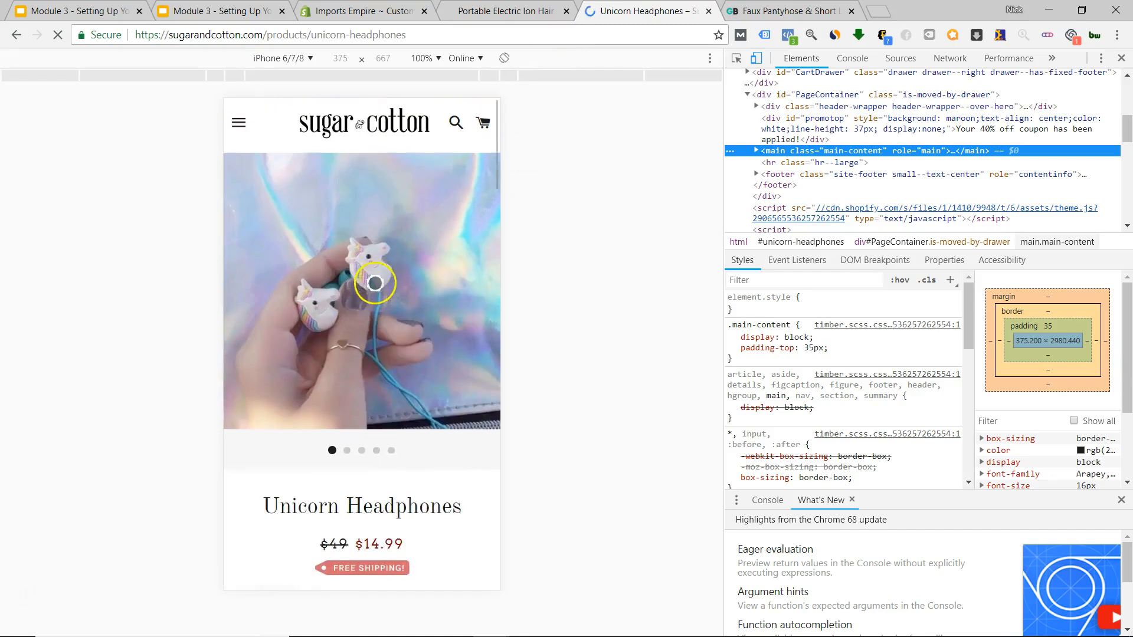
{"action": "scroll", "coordinate": [375, 284], "scroll_direction": "down", "scroll_amount": 6}
{"action": "scroll", "coordinate": [384, 236], "scroll_direction": "up", "scroll_amount": 4}
{"action": "scroll", "coordinate": [381, 257], "scroll_direction": "down", "scroll_amount": 6}
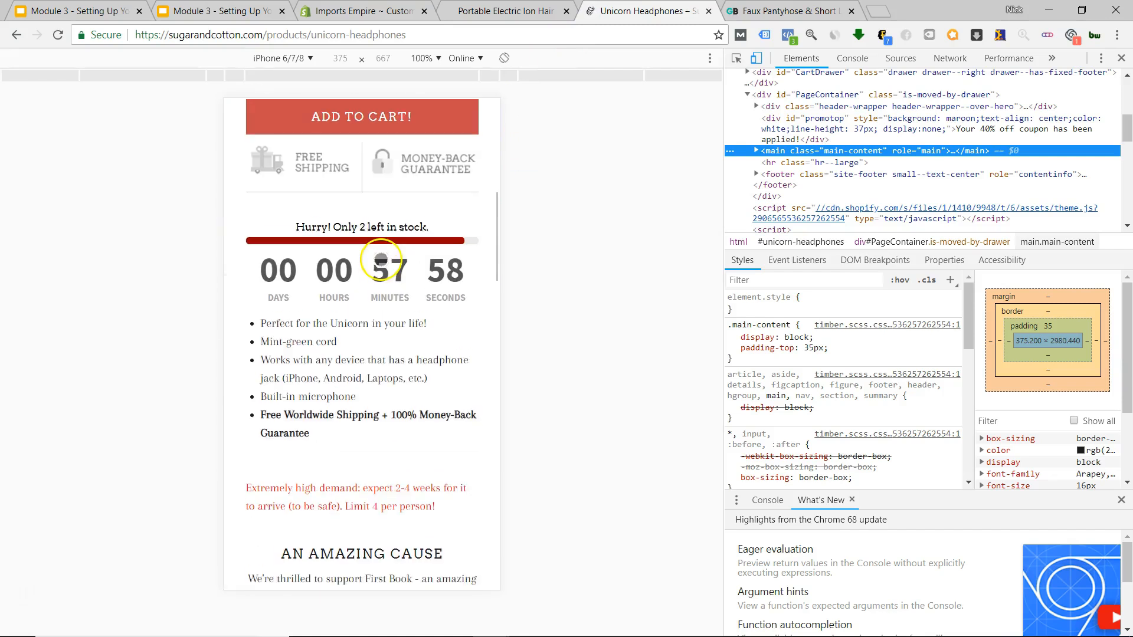
{"action": "scroll", "coordinate": [436, 311], "scroll_direction": "up", "scroll_amount": 7}
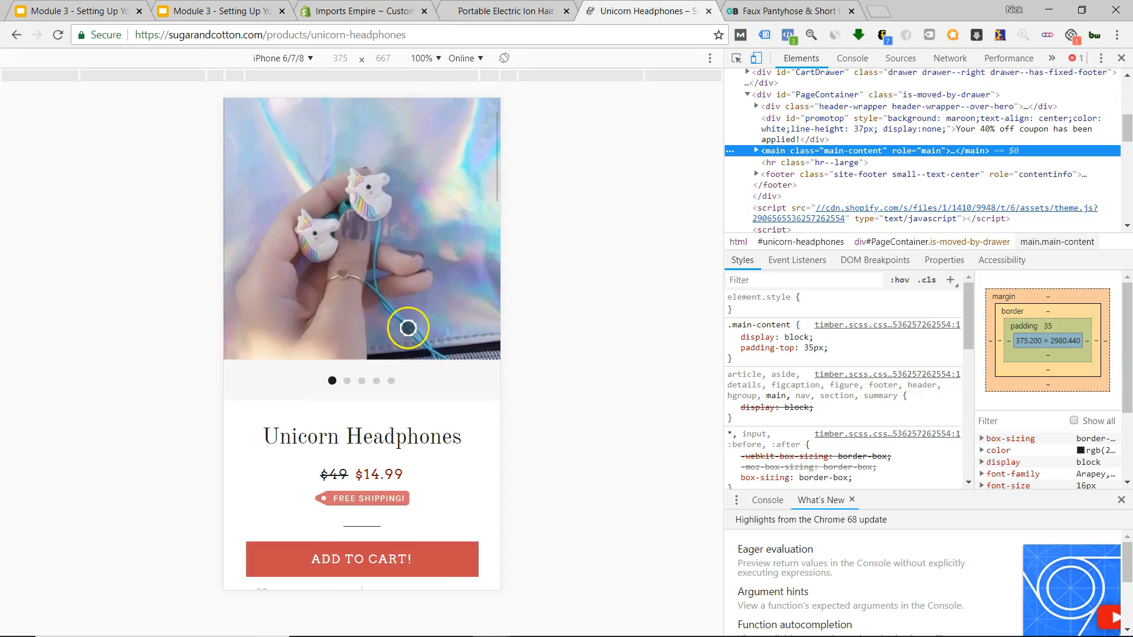
{"action": "scroll", "coordinate": [405, 329], "scroll_direction": "down", "scroll_amount": 5}
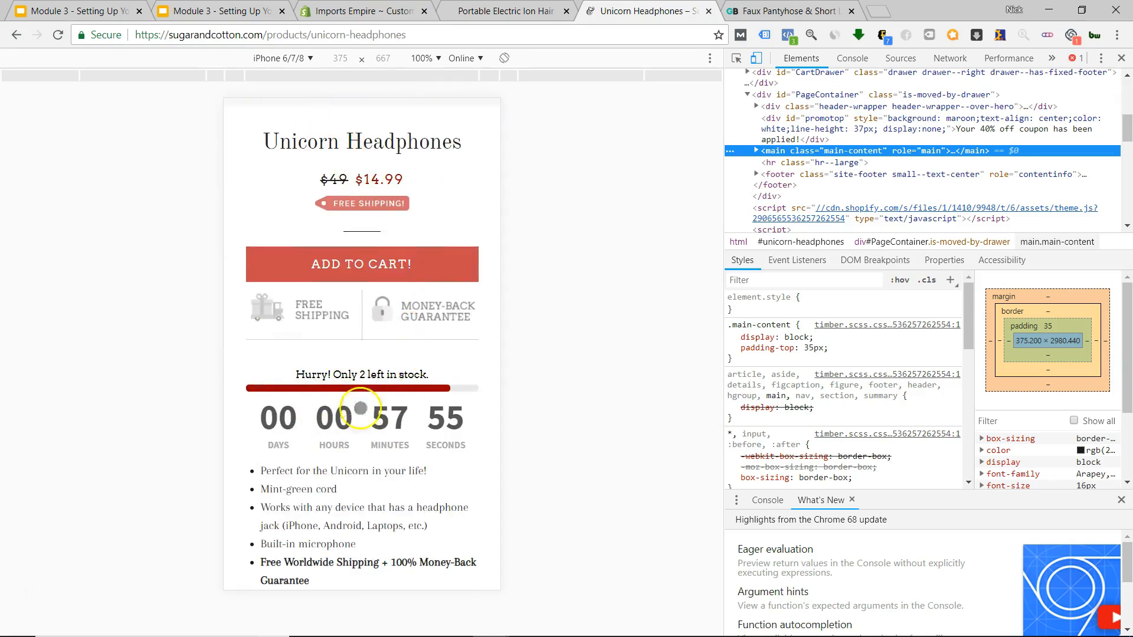
{"action": "scroll", "coordinate": [377, 398], "scroll_direction": "up", "scroll_amount": 6}
{"action": "scroll", "coordinate": [366, 407], "scroll_direction": "down", "scroll_amount": 3}
Scroll the headphones page to its footer, then show the Portable Electric Ion Hair Brush page.
{"action": "scroll", "coordinate": [369, 377], "scroll_direction": "down", "scroll_amount": 3}
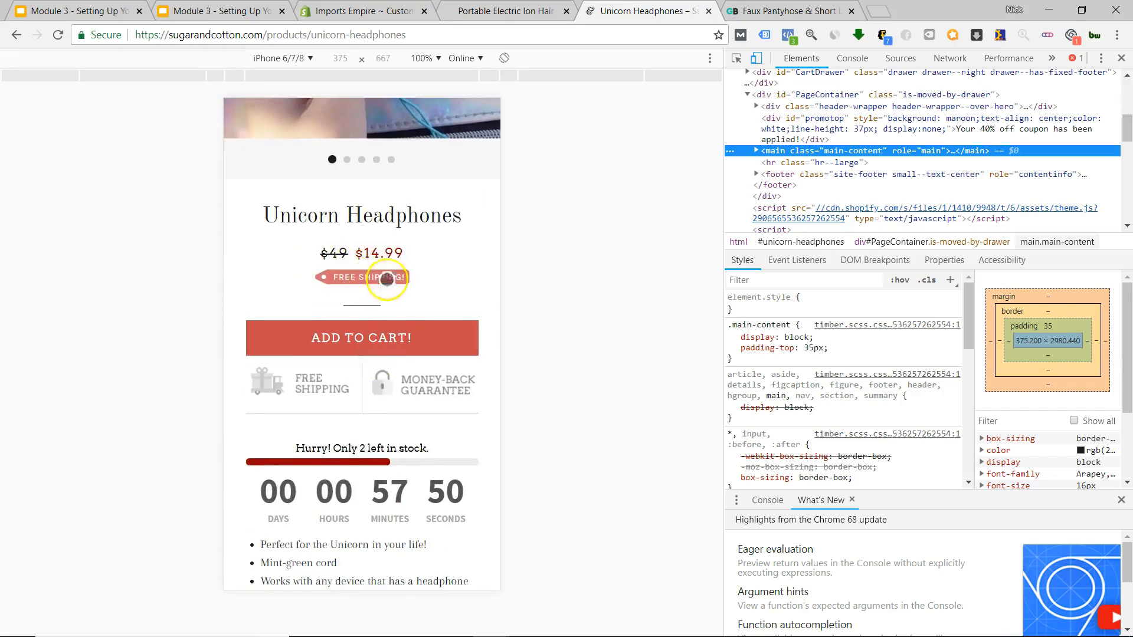
{"action": "scroll", "coordinate": [375, 341], "scroll_direction": "down", "scroll_amount": 2}
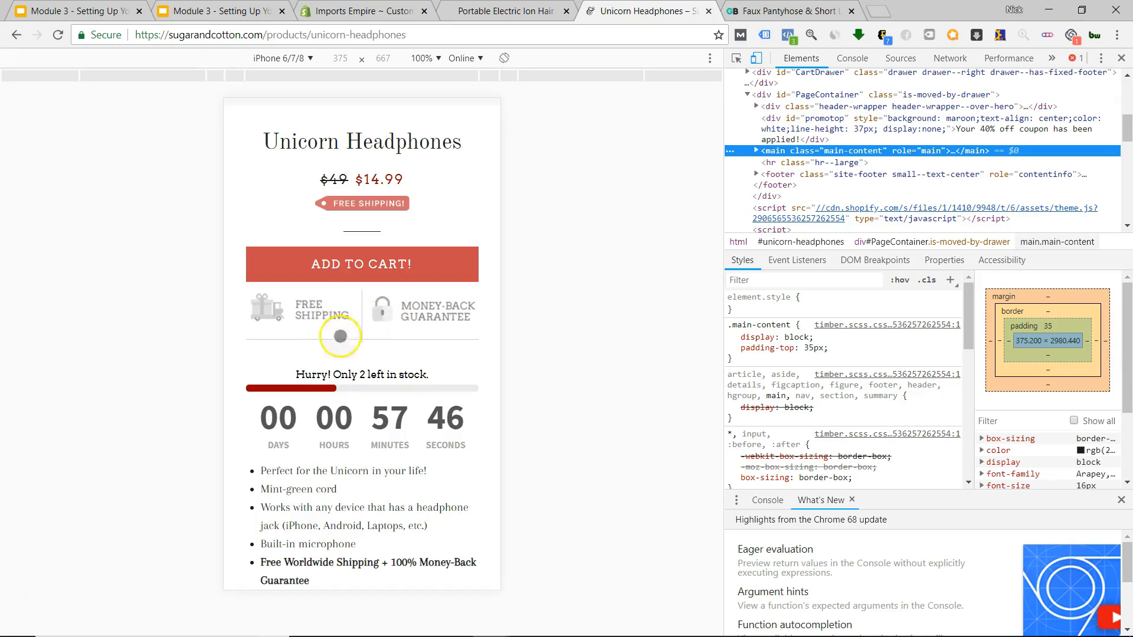
{"action": "scroll", "coordinate": [348, 330], "scroll_direction": "down", "scroll_amount": 5}
{"action": "scroll", "coordinate": [328, 354], "scroll_direction": "down", "scroll_amount": 3}
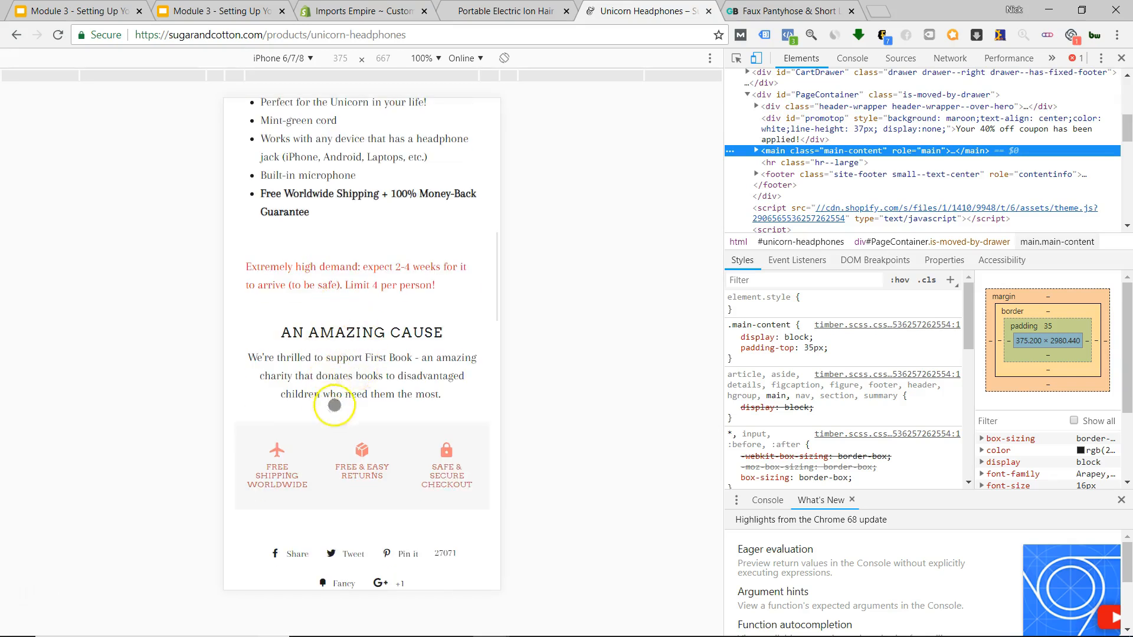
{"action": "scroll", "coordinate": [379, 394], "scroll_direction": "down", "scroll_amount": 3}
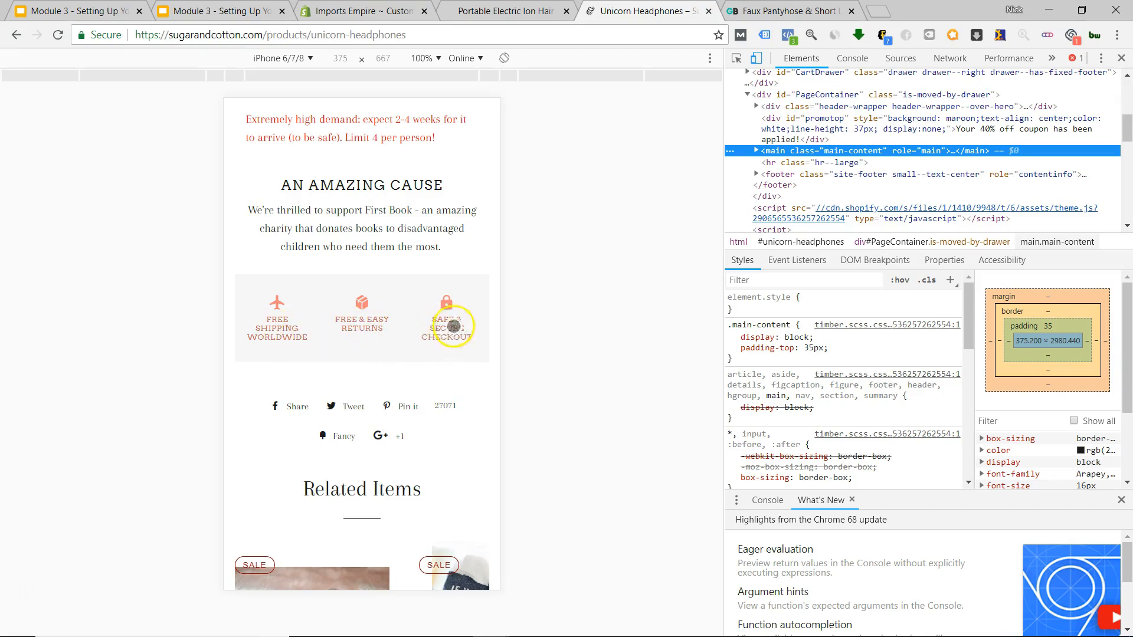
{"action": "scroll", "coordinate": [374, 339], "scroll_direction": "down", "scroll_amount": 12}
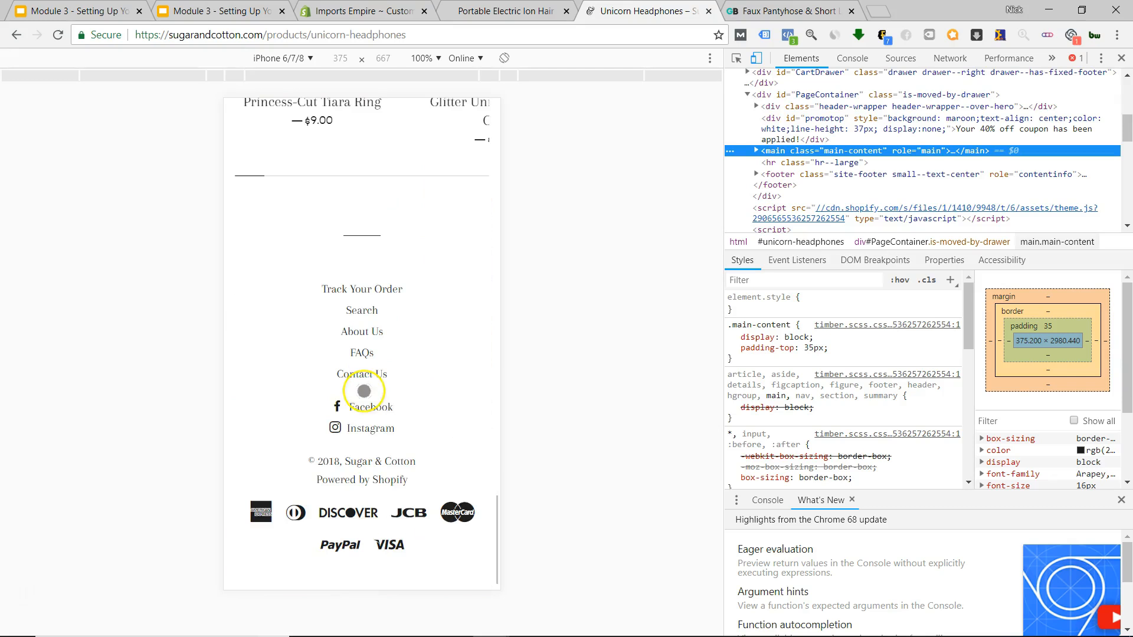
{"action": "left_click", "coordinate": [505, 11]}
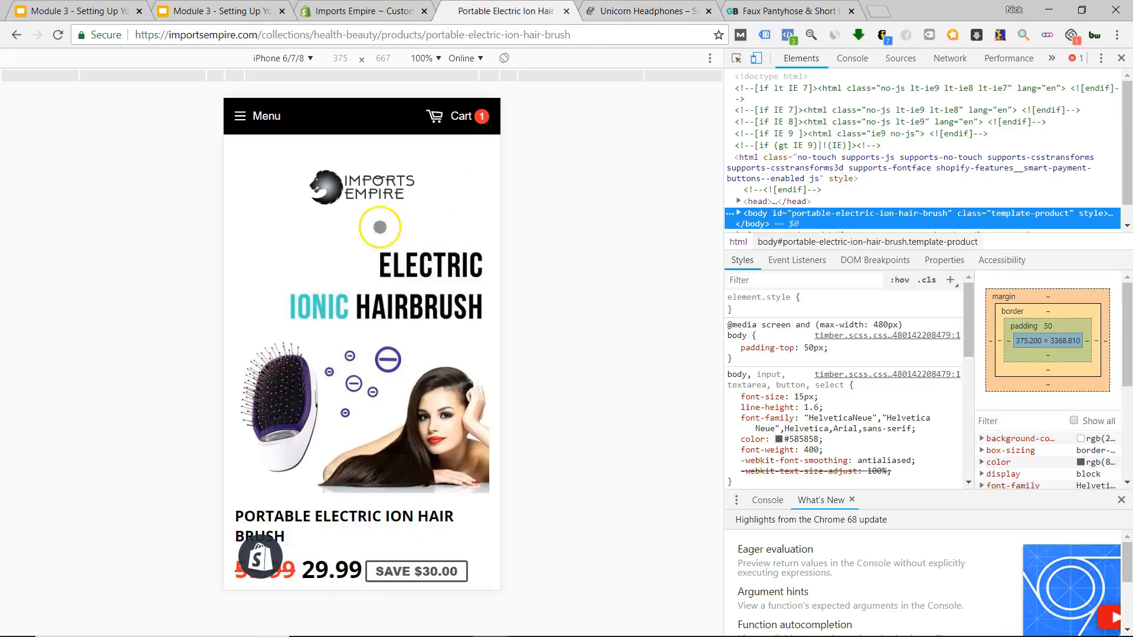
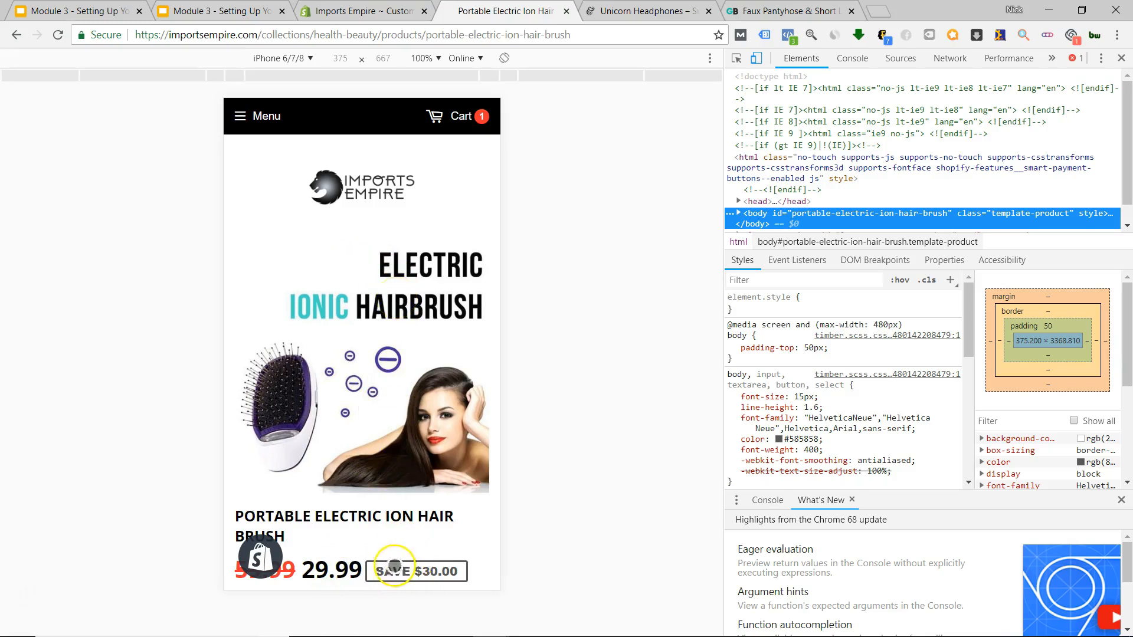
Scroll the hairbrush page in phone view and check its Color options, keeping Purple.
{"action": "scroll", "coordinate": [374, 413], "scroll_direction": "down", "scroll_amount": 4}
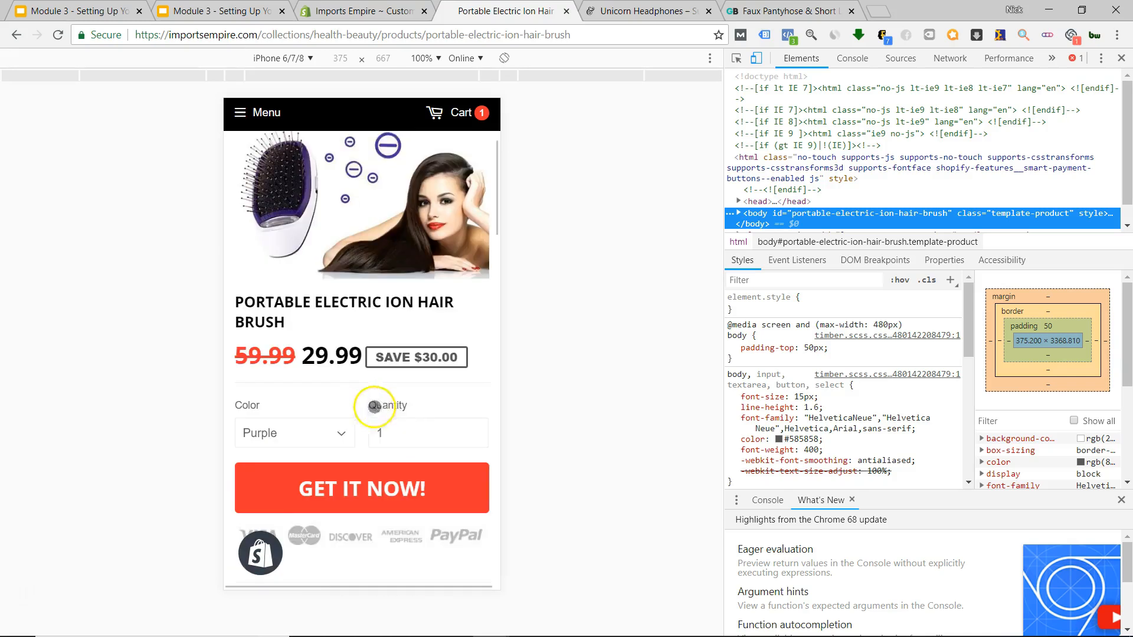
{"action": "scroll", "coordinate": [370, 377], "scroll_direction": "down", "scroll_amount": 1}
{"action": "left_click", "coordinate": [319, 351]}
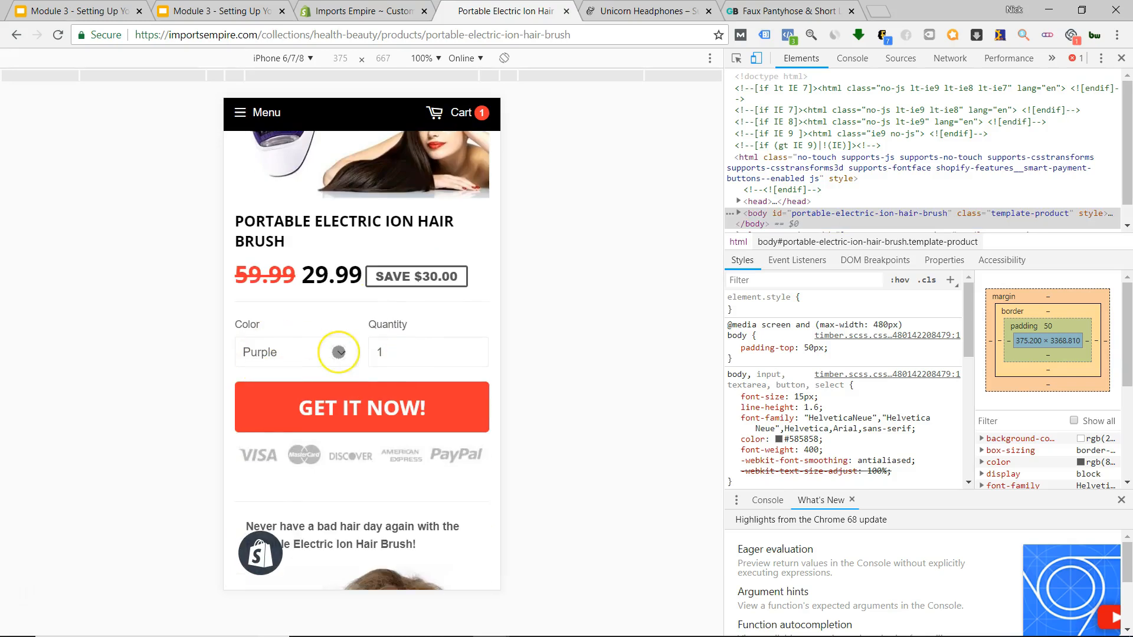
{"action": "left_click", "coordinate": [363, 357]}
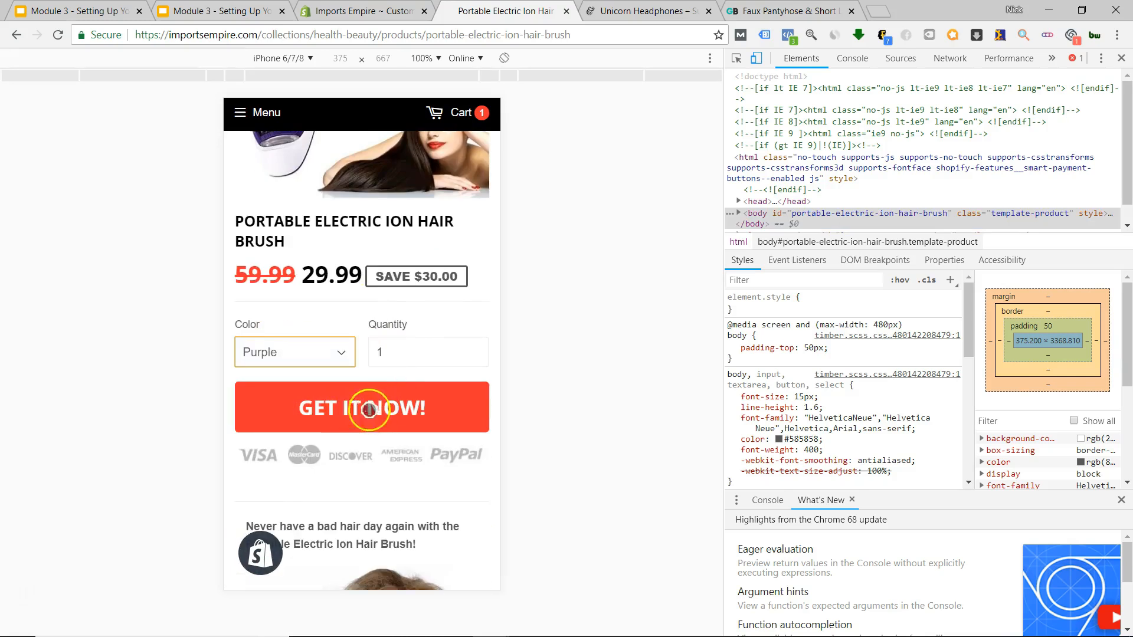
Scroll through the rest of the hairbrush page, then close DevTools for the desktop layout.
{"action": "scroll", "coordinate": [343, 458], "scroll_direction": "down", "scroll_amount": 3}
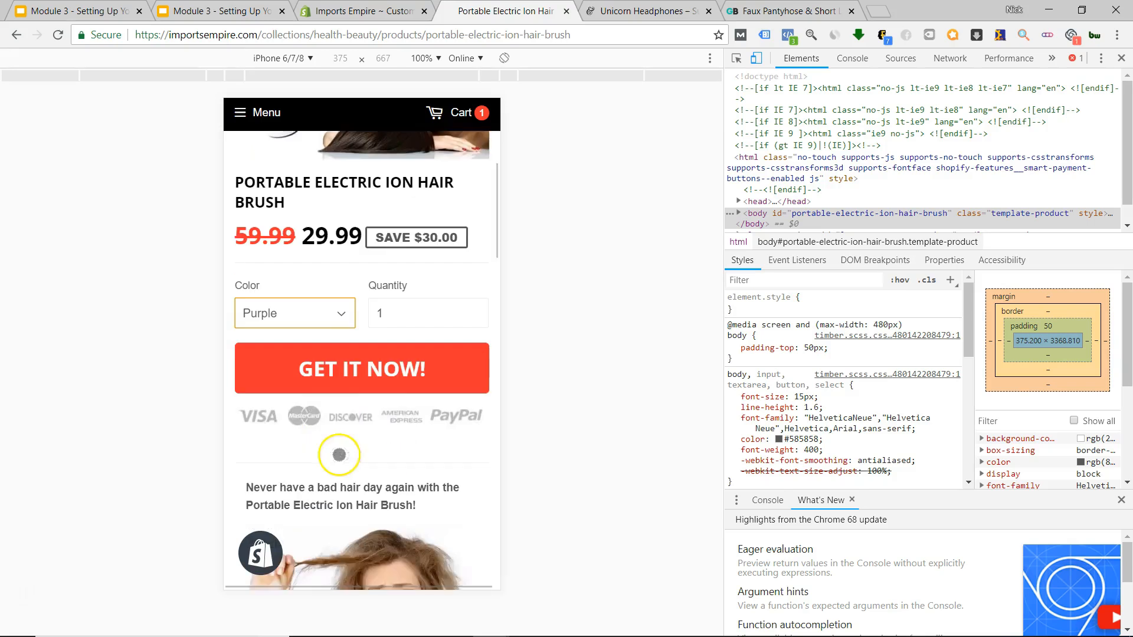
{"action": "scroll", "coordinate": [363, 326], "scroll_direction": "down", "scroll_amount": 5}
{"action": "scroll", "coordinate": [386, 347], "scroll_direction": "up", "scroll_amount": 3}
{"action": "scroll", "coordinate": [385, 323], "scroll_direction": "down", "scroll_amount": 3}
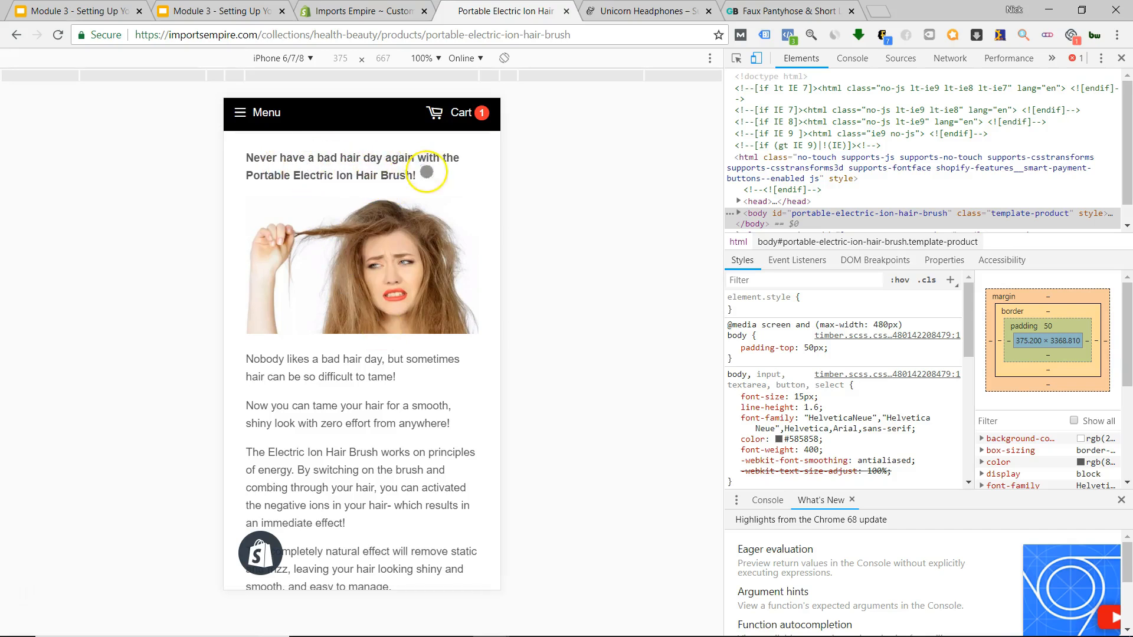
{"action": "scroll", "coordinate": [389, 201], "scroll_direction": "down", "scroll_amount": 10}
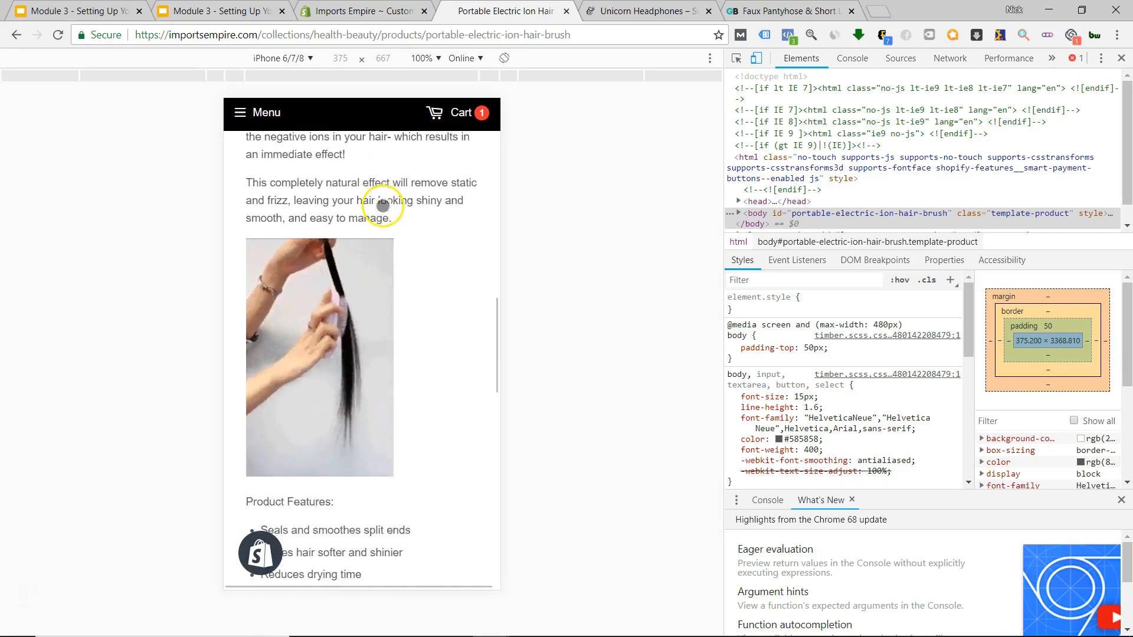
{"action": "scroll", "coordinate": [381, 209], "scroll_direction": "down", "scroll_amount": 4}
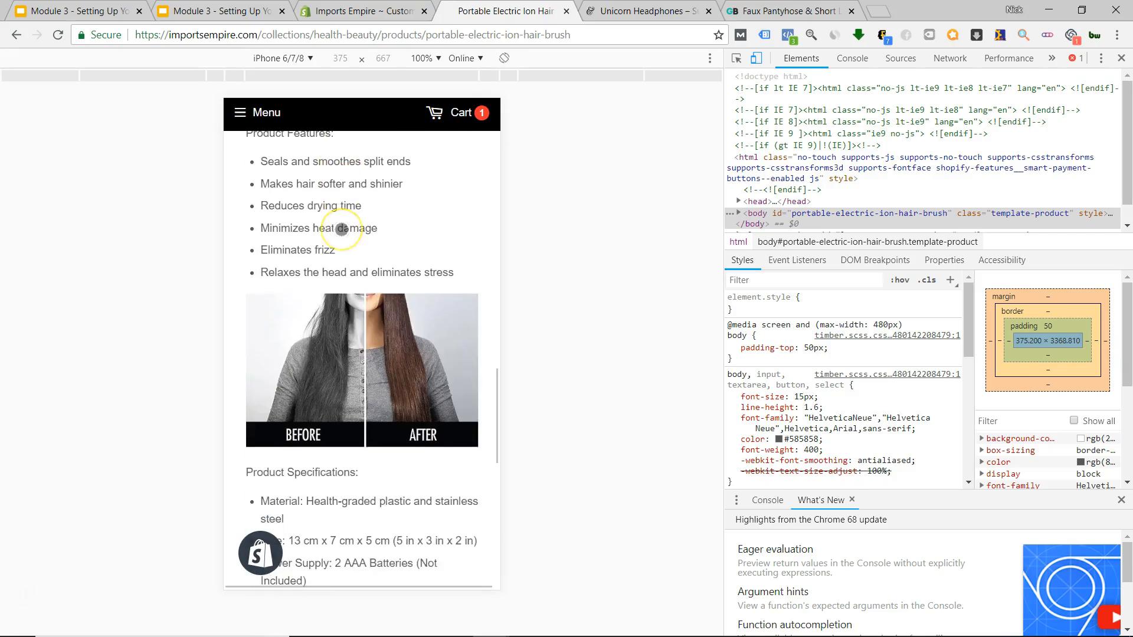
{"action": "scroll", "coordinate": [341, 229], "scroll_direction": "down", "scroll_amount": 5}
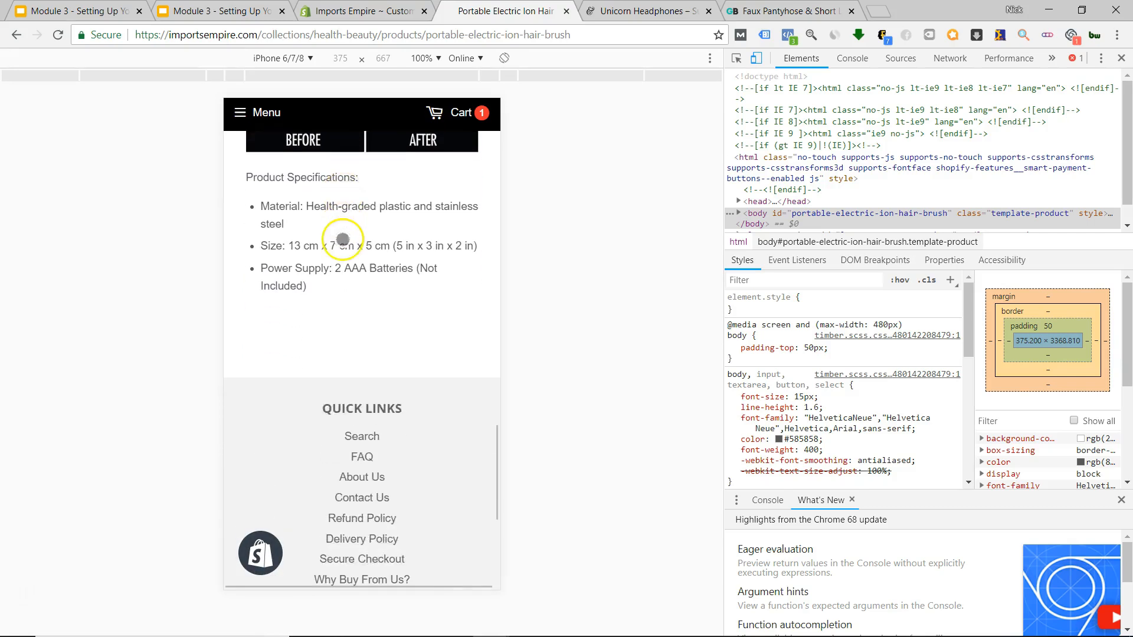
{"action": "scroll", "coordinate": [344, 218], "scroll_direction": "up", "scroll_amount": 15}
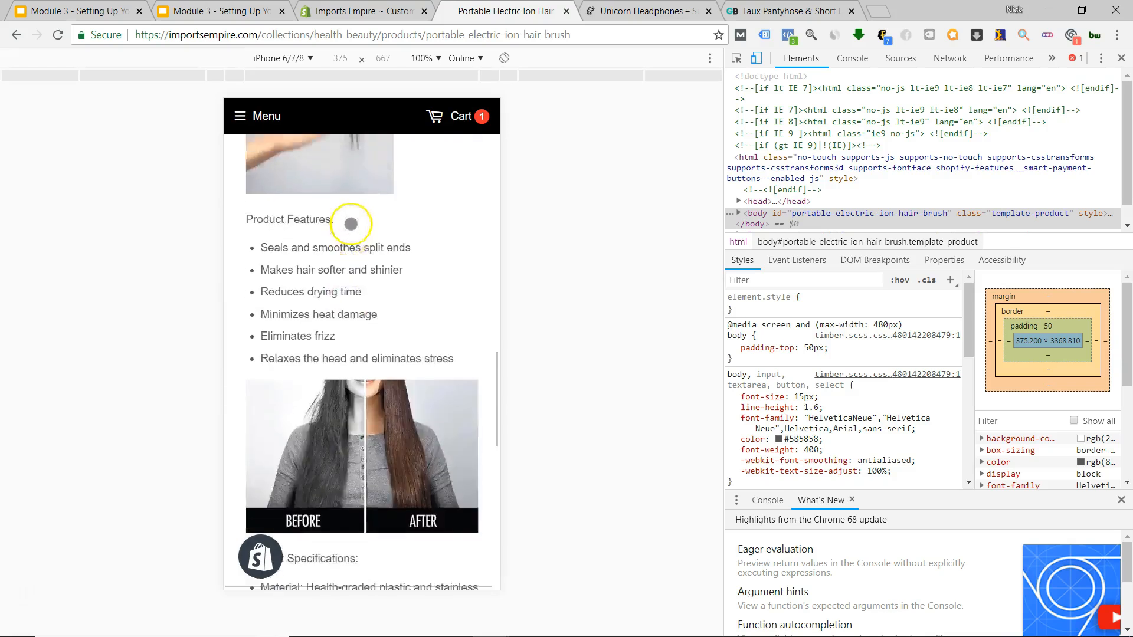
{"action": "scroll", "coordinate": [352, 223], "scroll_direction": "down", "scroll_amount": 15}
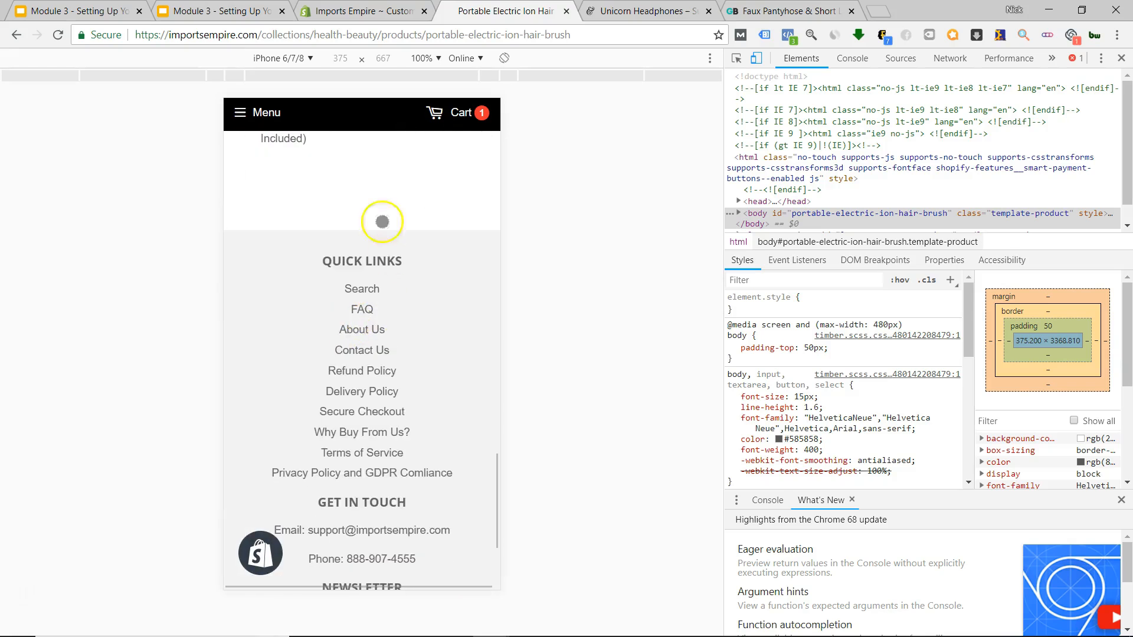
{"action": "scroll", "coordinate": [379, 219], "scroll_direction": "down", "scroll_amount": 3}
{"action": "scroll", "coordinate": [379, 271], "scroll_direction": "up", "scroll_amount": 9}
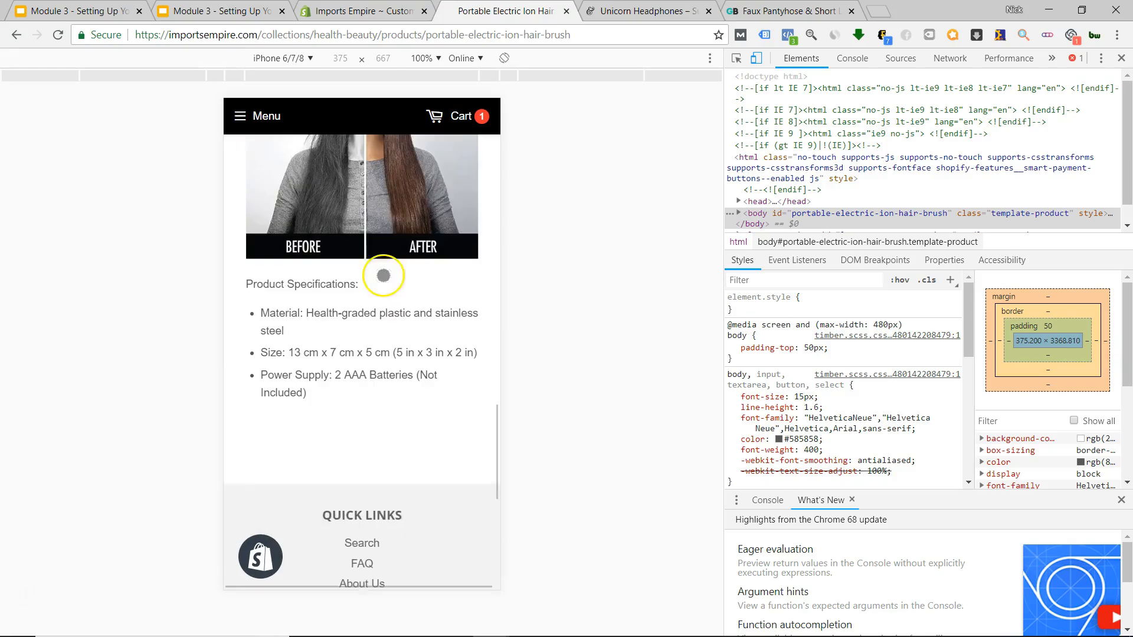
{"action": "left_click", "coordinate": [1121, 58]}
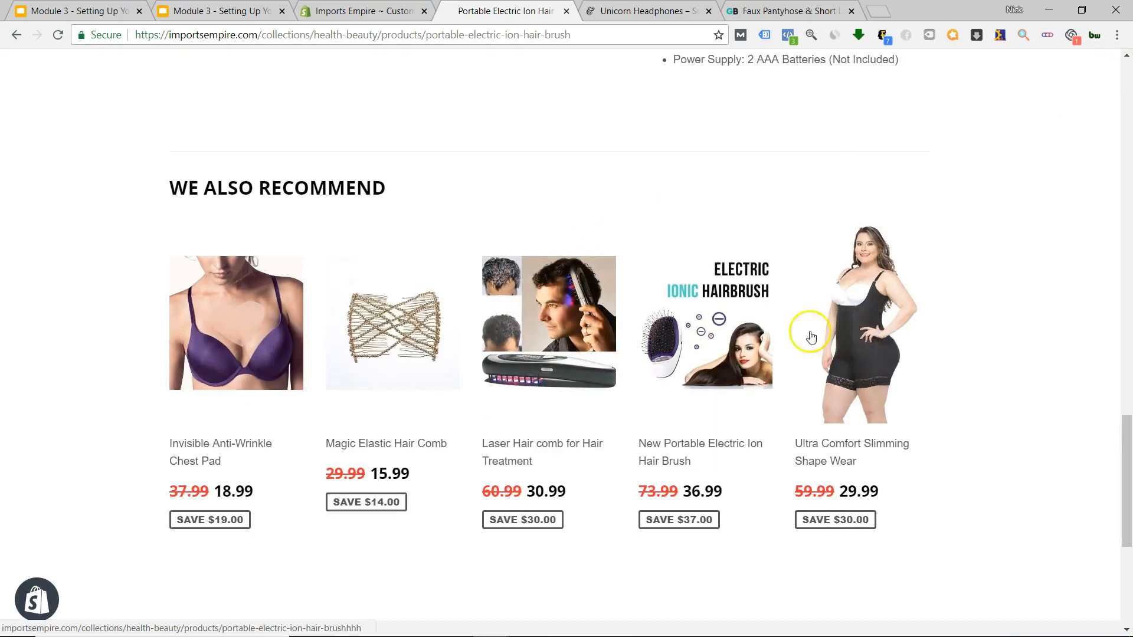
Switch to the Unicorn Headphones page and close its developer panel for desktop view.
{"action": "scroll", "coordinate": [531, 344], "scroll_direction": "down", "scroll_amount": 6}
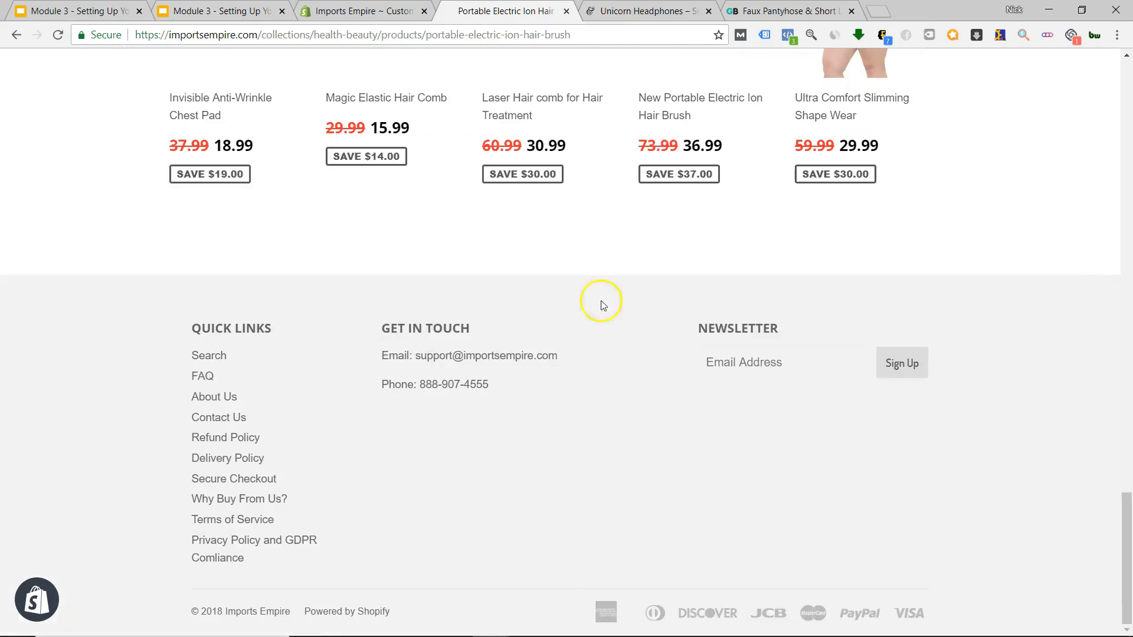
{"action": "scroll", "coordinate": [636, 417], "scroll_direction": "up", "scroll_amount": 20}
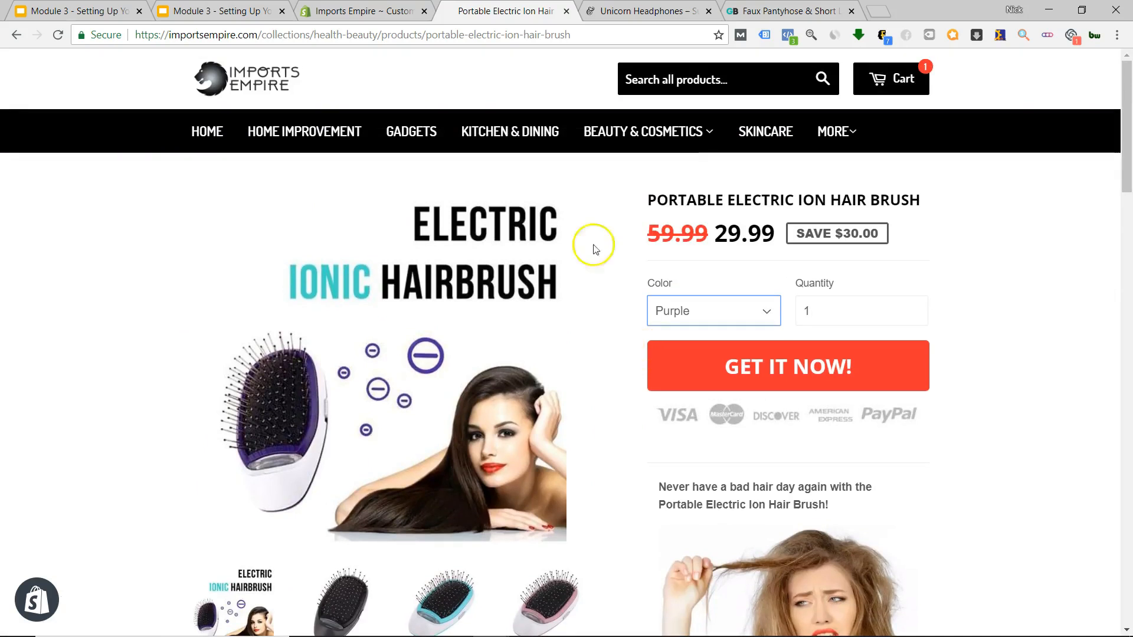
{"action": "key", "text": "ctrl+Tab"}
{"action": "scroll", "coordinate": [412, 251], "scroll_direction": "up", "scroll_amount": 20}
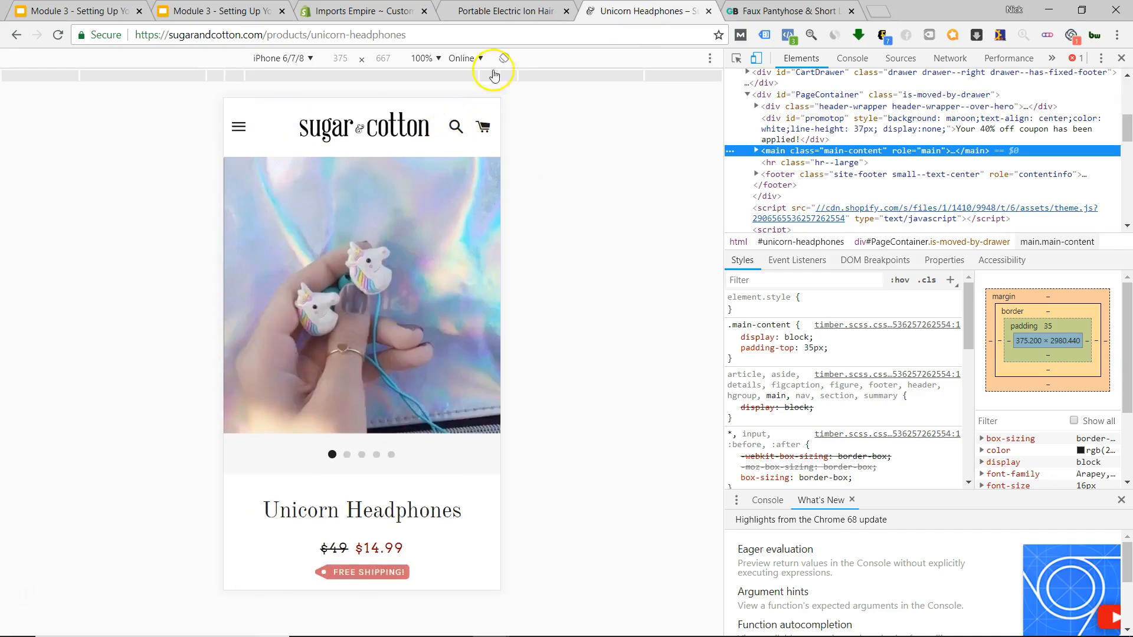
{"action": "right_click", "coordinate": [446, 272]}
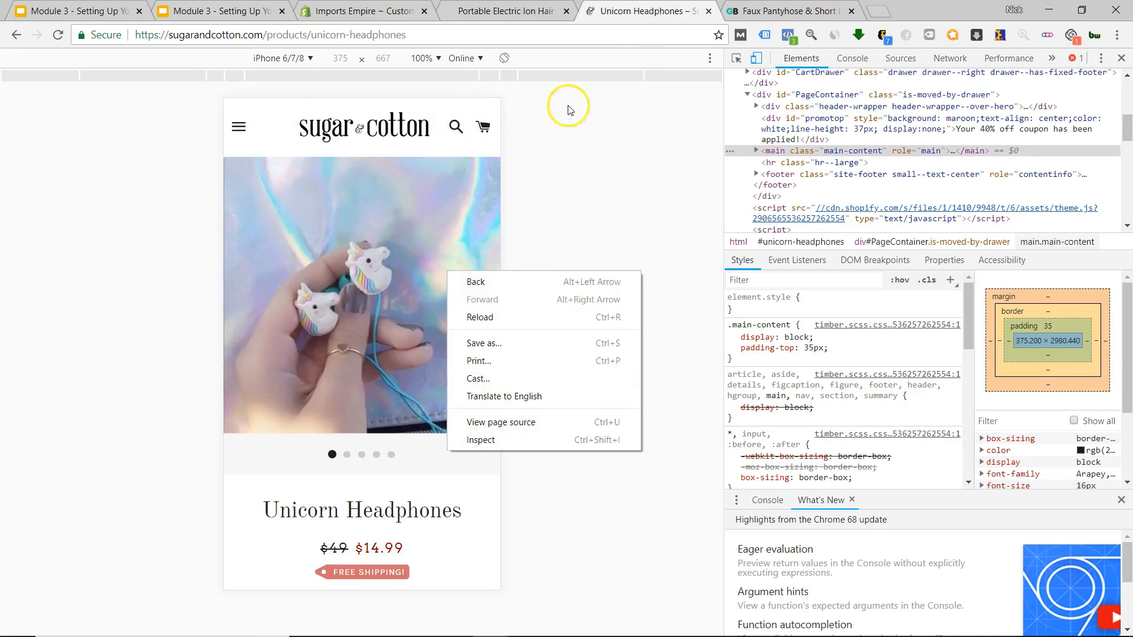
{"action": "left_click", "coordinate": [1120, 58]}
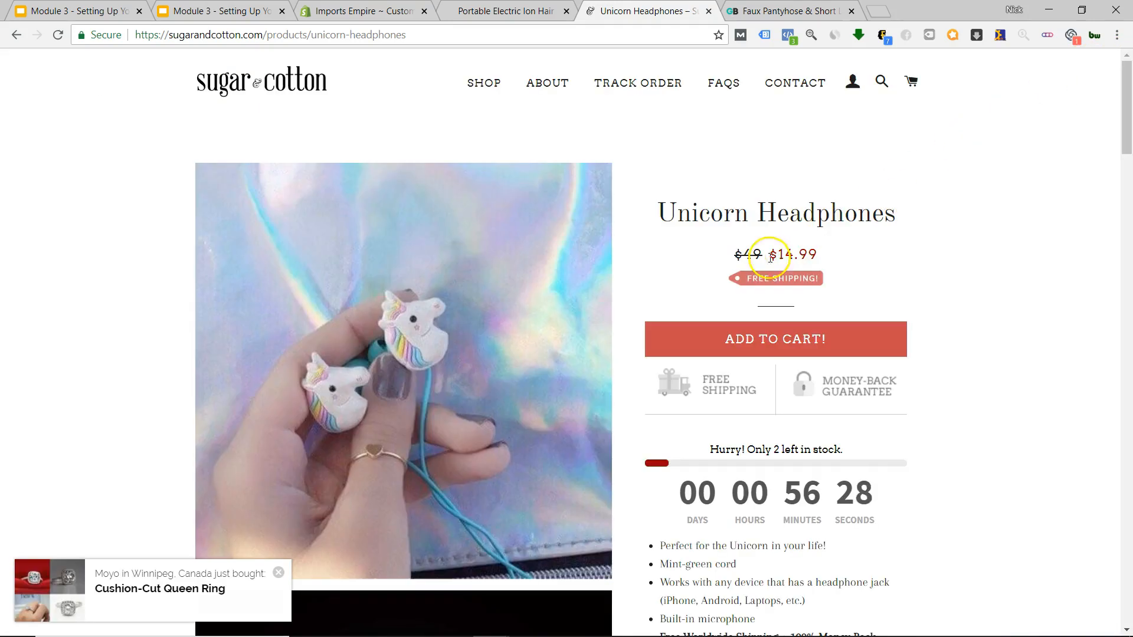
Flip between the hairbrush and Unicorn Headphones pages, then move to the Faux Pantyhose leggings page.
{"action": "left_click", "coordinate": [505, 11]}
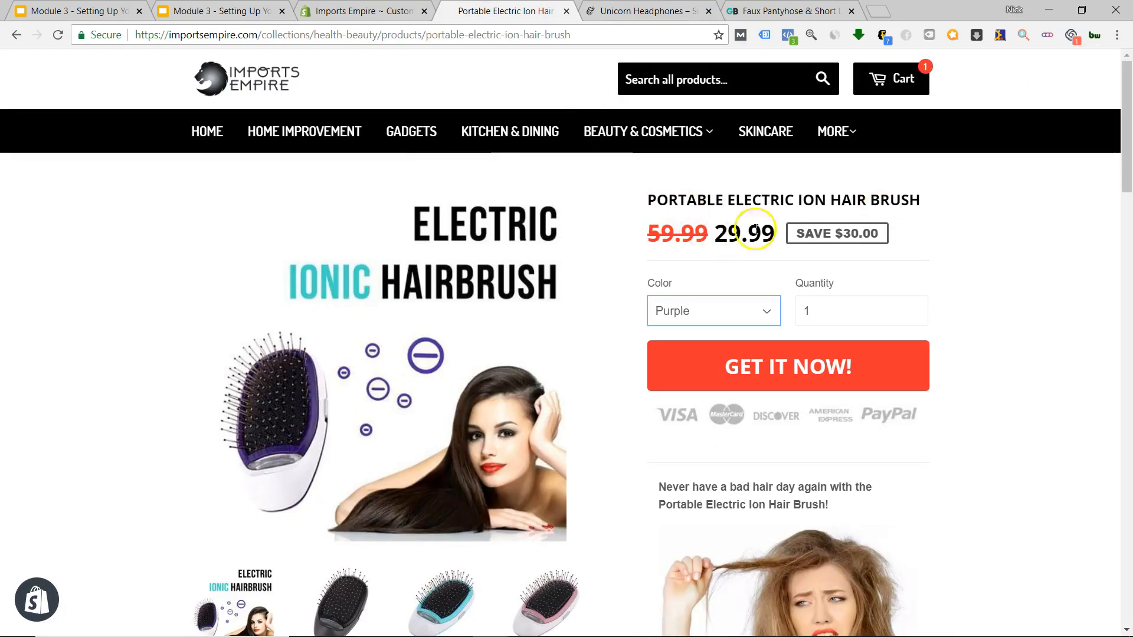
{"action": "key", "text": "ctrl+Tab"}
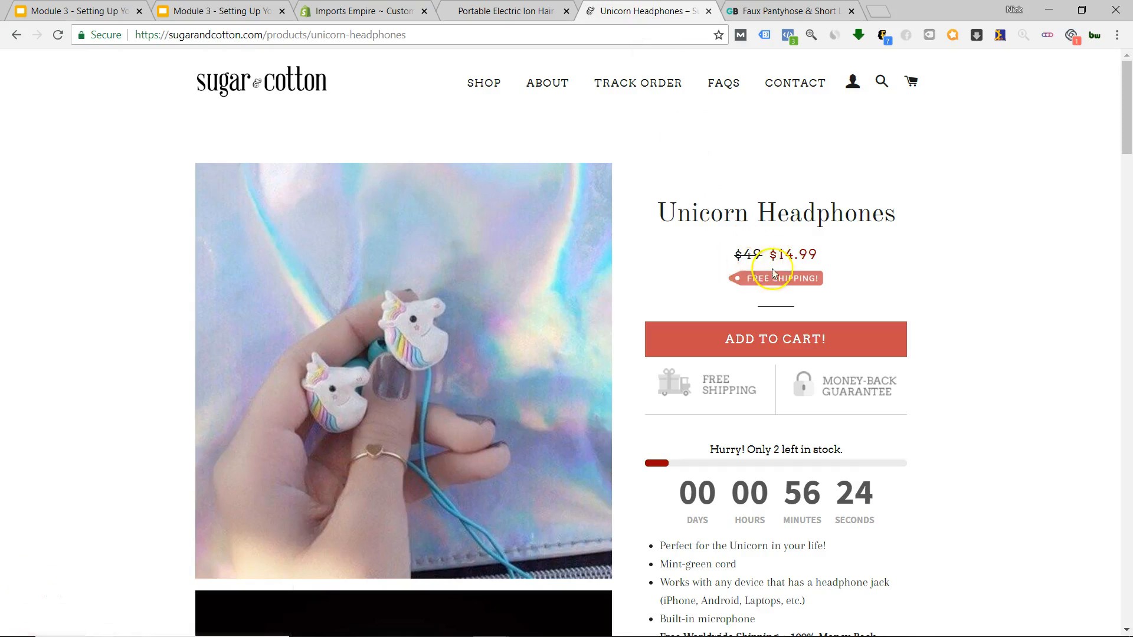
{"action": "key", "text": "ctrl+shift+Tab"}
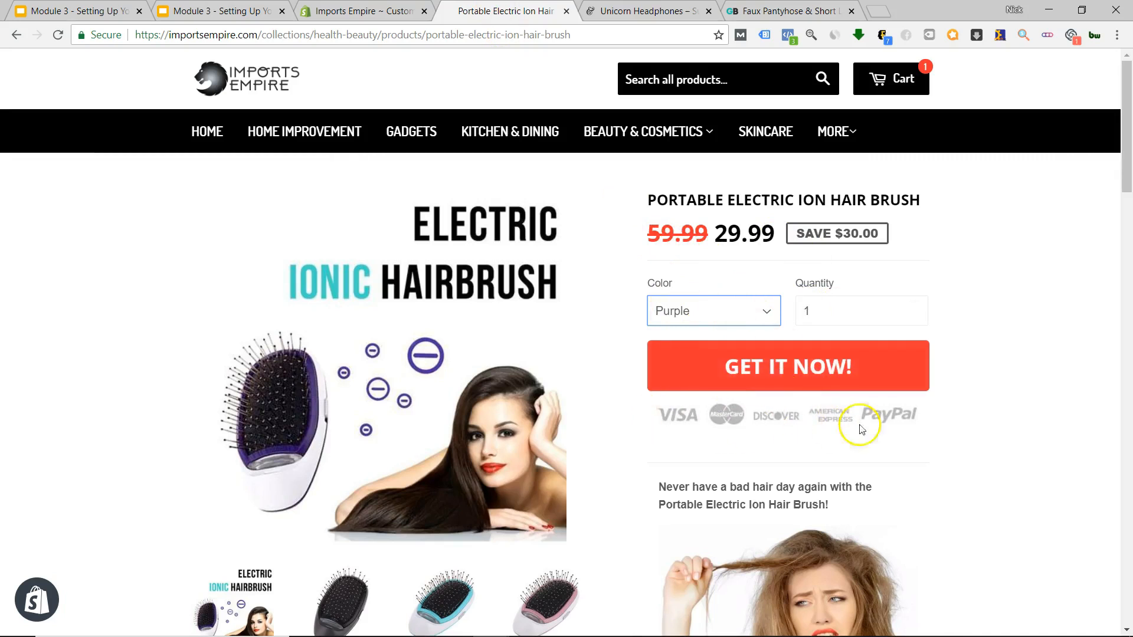
{"action": "key", "text": "ctrl+Tab"}
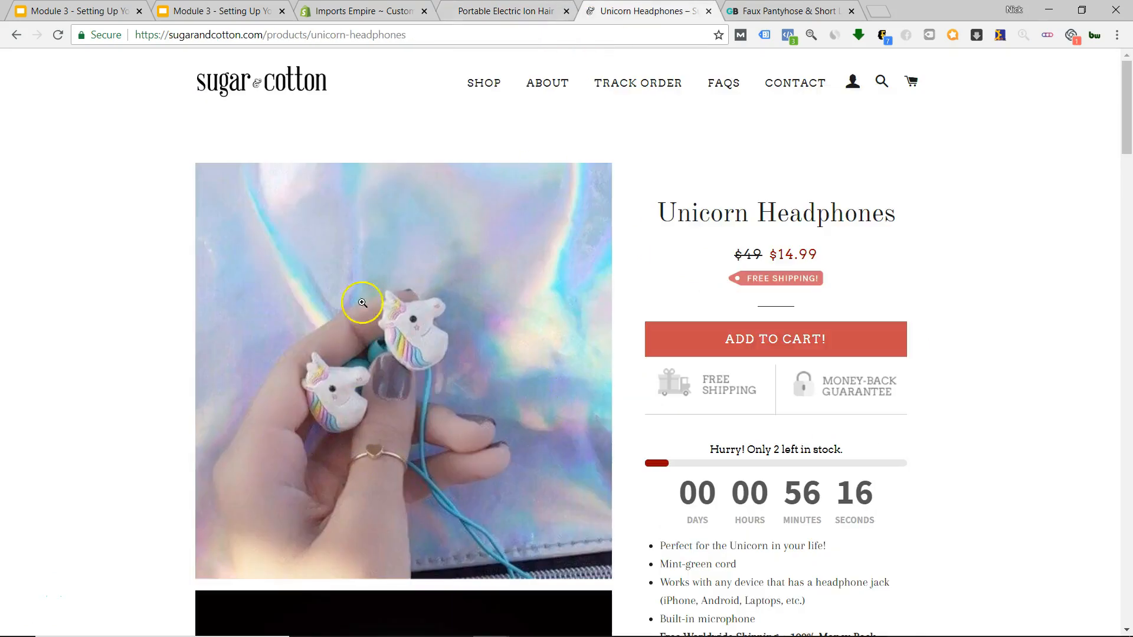
{"action": "key", "text": "ctrl+Tab"}
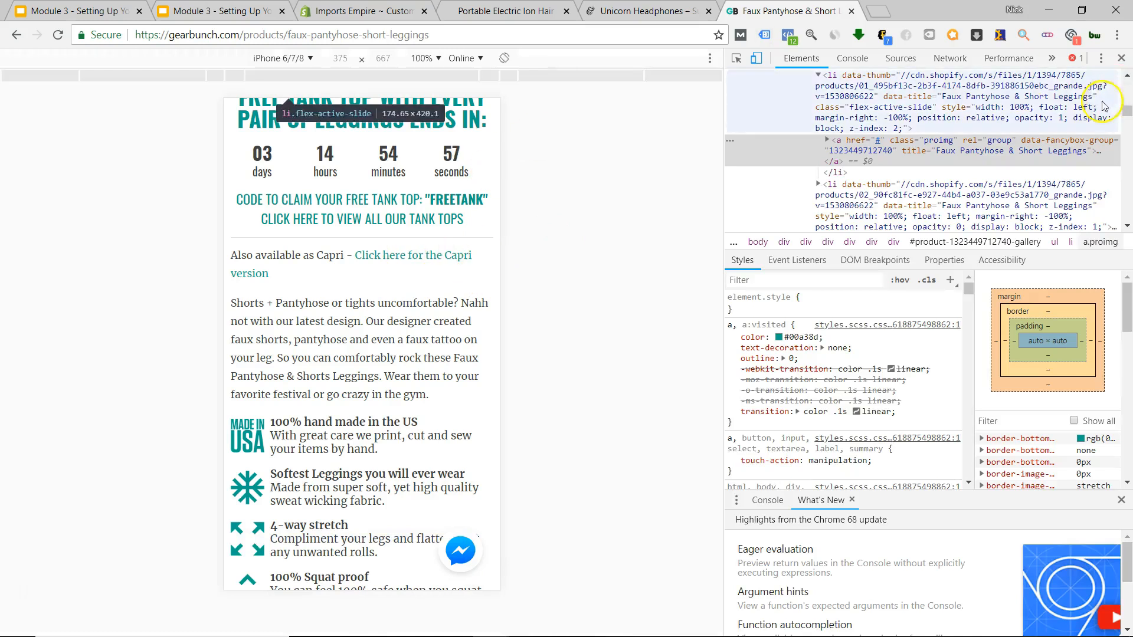
Close the developer panel on the Faux Pantyhose leggings page to view it at desktop width.
{"action": "left_click", "coordinate": [1121, 57]}
{"action": "scroll", "coordinate": [702, 441], "scroll_direction": "up", "scroll_amount": 15}
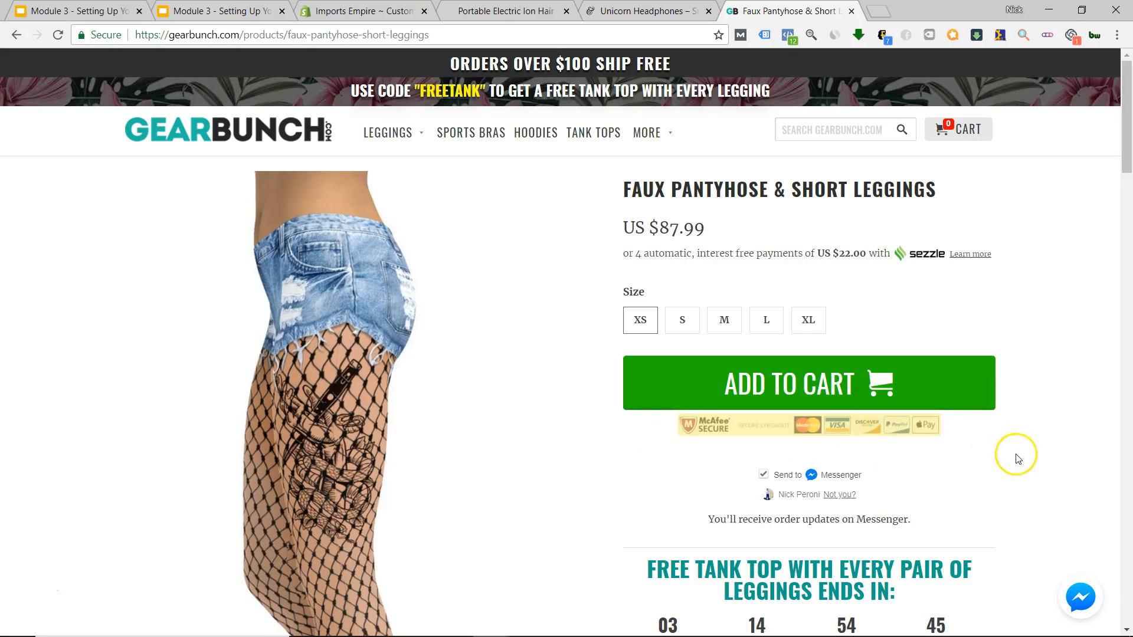
{"action": "scroll", "coordinate": [916, 472], "scroll_direction": "down", "scroll_amount": 6}
{"action": "scroll", "coordinate": [915, 476], "scroll_direction": "up", "scroll_amount": 6}
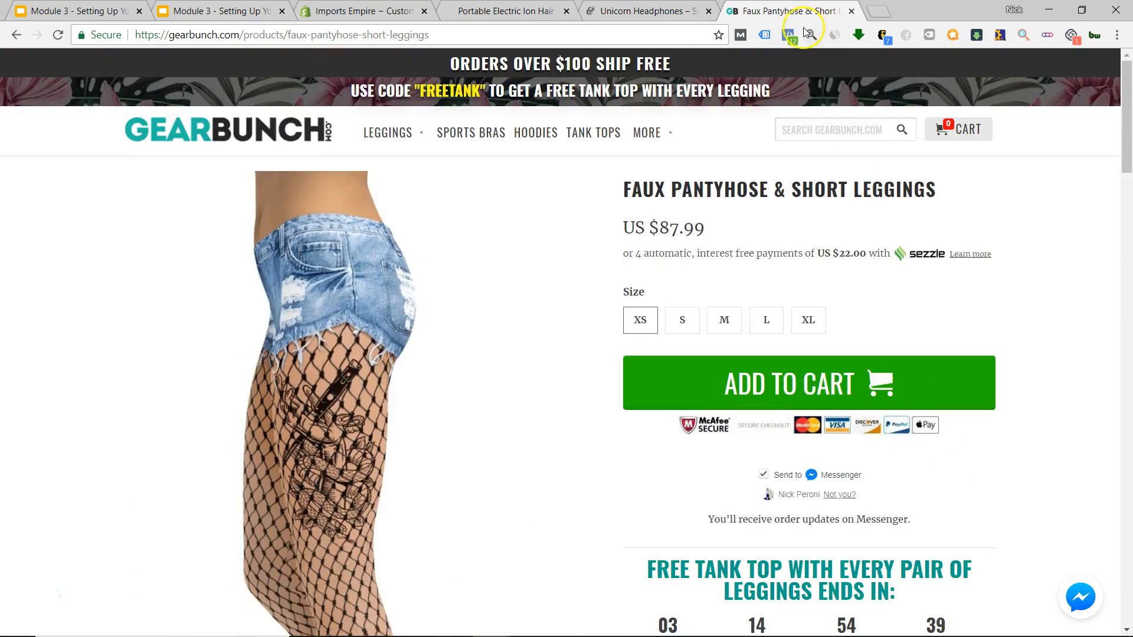
On the Unicorn Headphones page, drag-select the Free Shipping badge to check it is an image.
{"action": "key", "text": "ctrl+shift+Tab"}
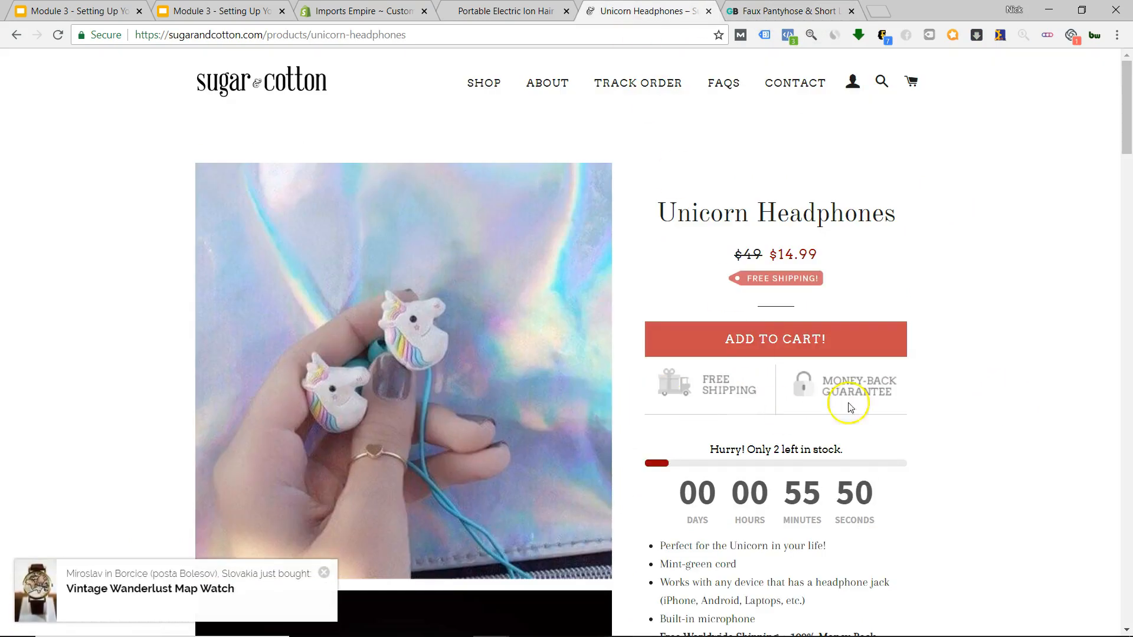
{"action": "left_click_drag", "start_coordinate": [793, 420], "coordinate": [739, 429]}
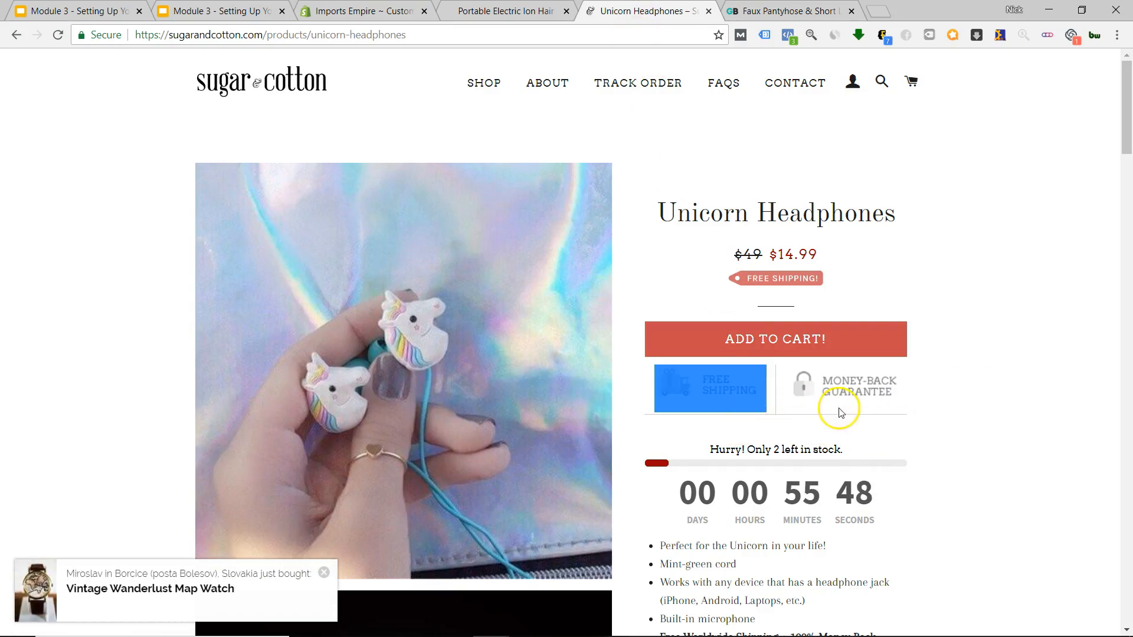
{"action": "left_click", "coordinate": [993, 395]}
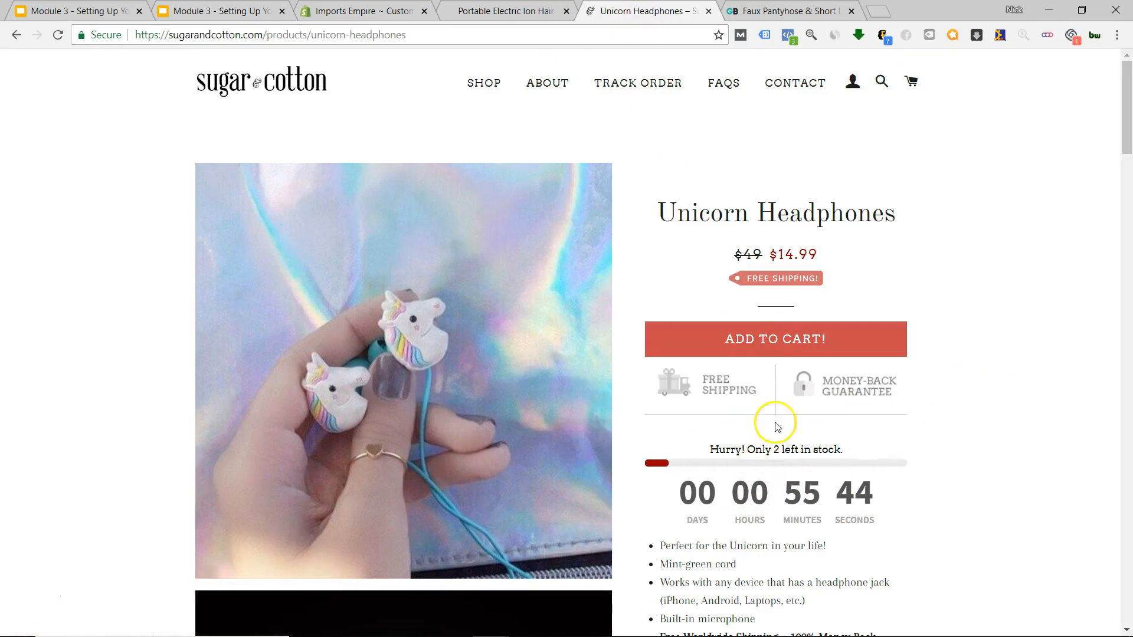
Scroll through the Faux Pantyhose leggings page, then go to the Imports Empire hair brush page.
{"action": "left_click", "coordinate": [791, 12]}
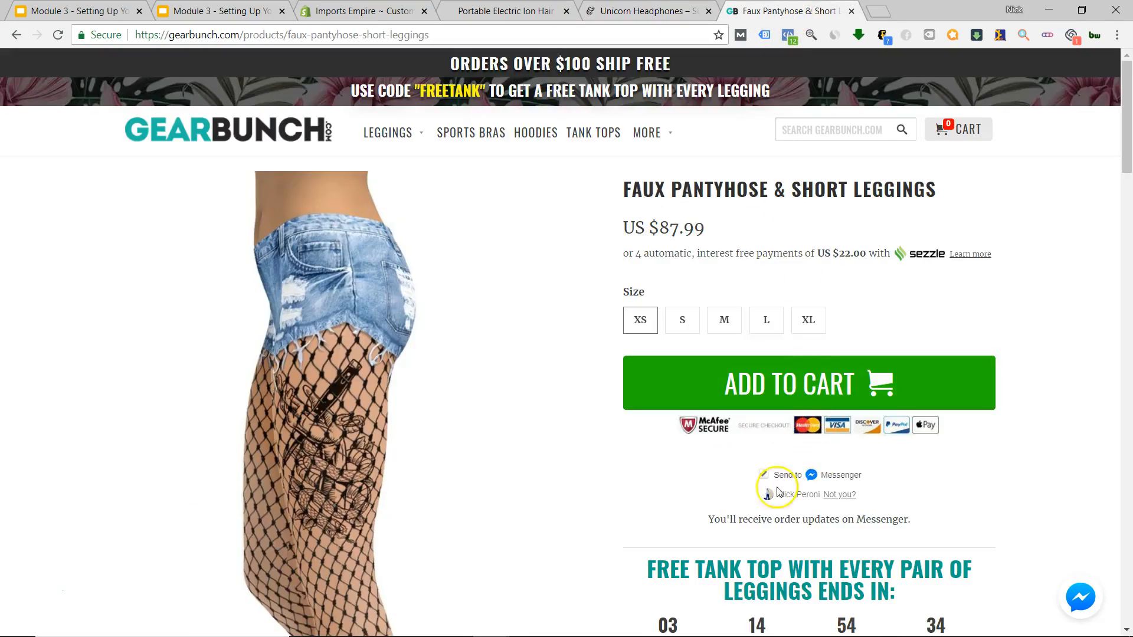
{"action": "scroll", "coordinate": [806, 495], "scroll_direction": "down", "scroll_amount": 9}
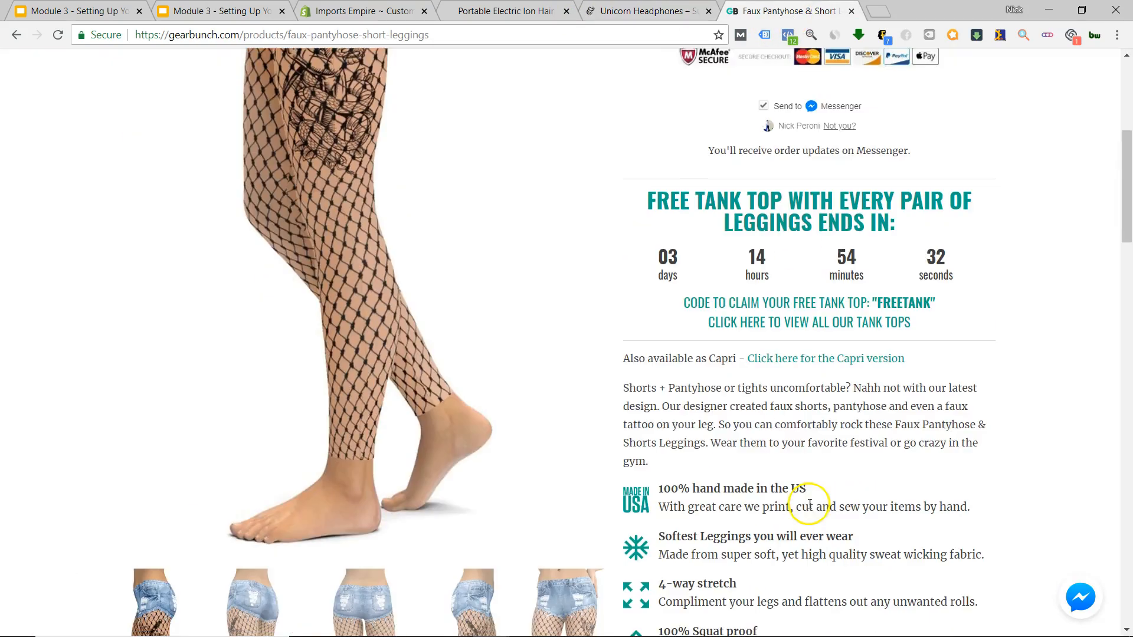
{"action": "scroll", "coordinate": [804, 518], "scroll_direction": "up", "scroll_amount": 3}
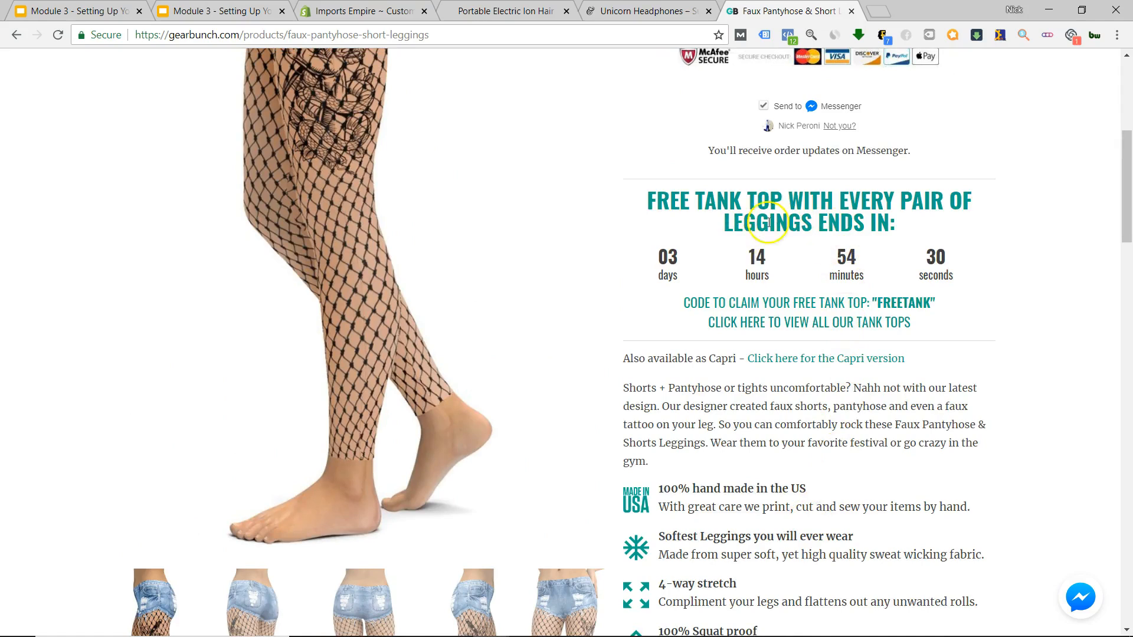
{"action": "scroll", "coordinate": [864, 343], "scroll_direction": "down", "scroll_amount": 15}
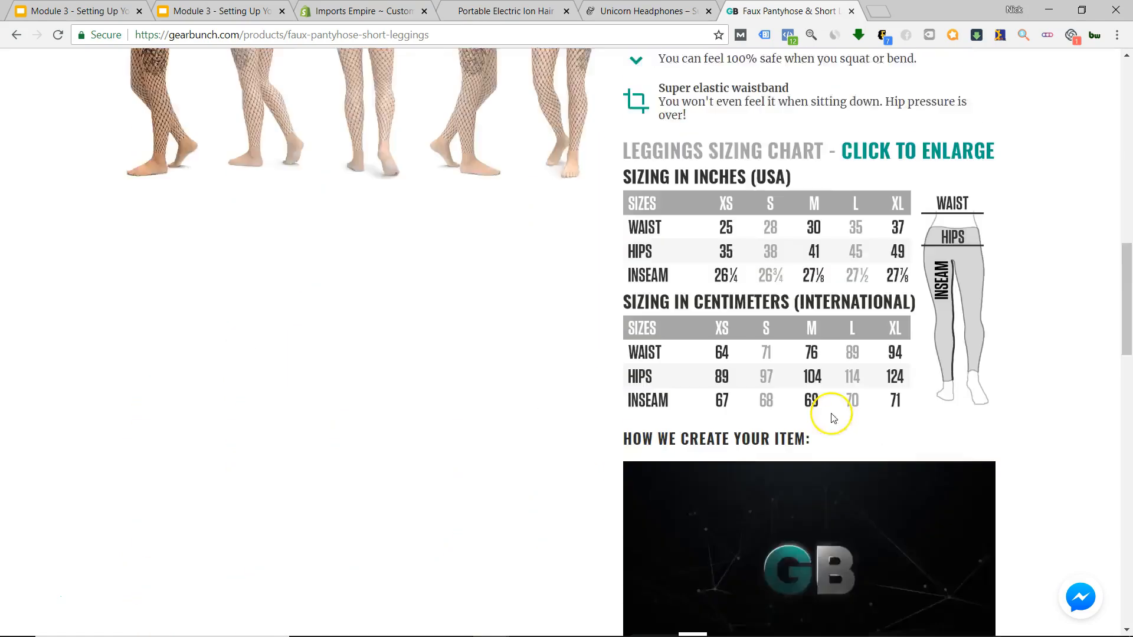
{"action": "scroll", "coordinate": [820, 431], "scroll_direction": "down", "scroll_amount": 5}
{"action": "scroll", "coordinate": [817, 434], "scroll_direction": "up", "scroll_amount": 15}
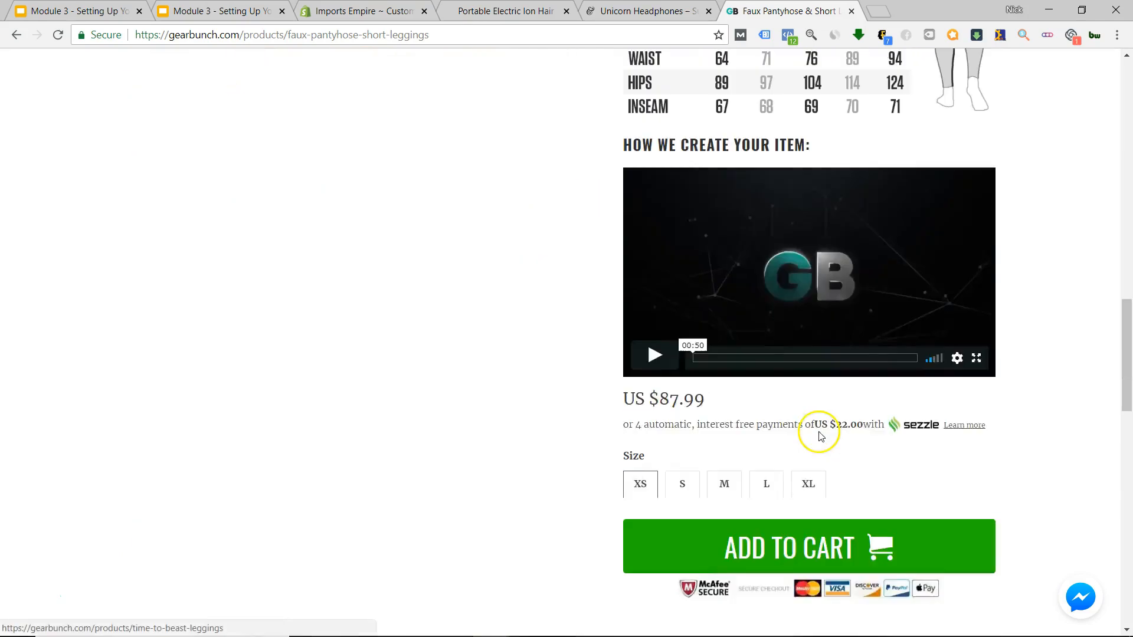
{"action": "scroll", "coordinate": [811, 438], "scroll_direction": "down", "scroll_amount": 7}
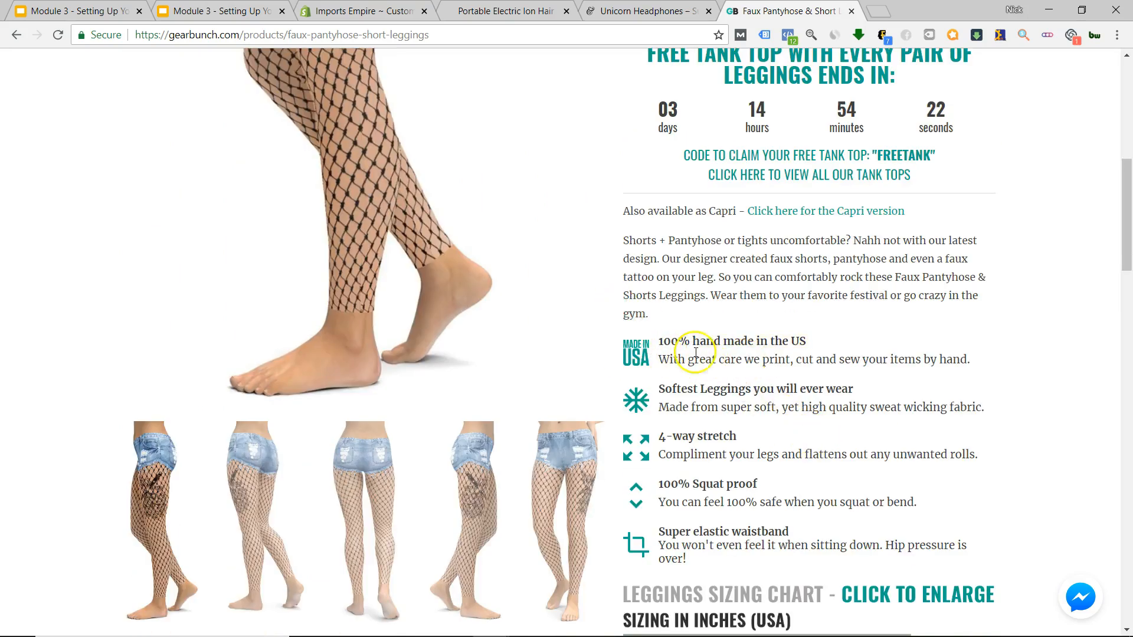
{"action": "scroll", "coordinate": [739, 408], "scroll_direction": "down", "scroll_amount": 5}
{"action": "scroll", "coordinate": [739, 408], "scroll_direction": "up", "scroll_amount": 2}
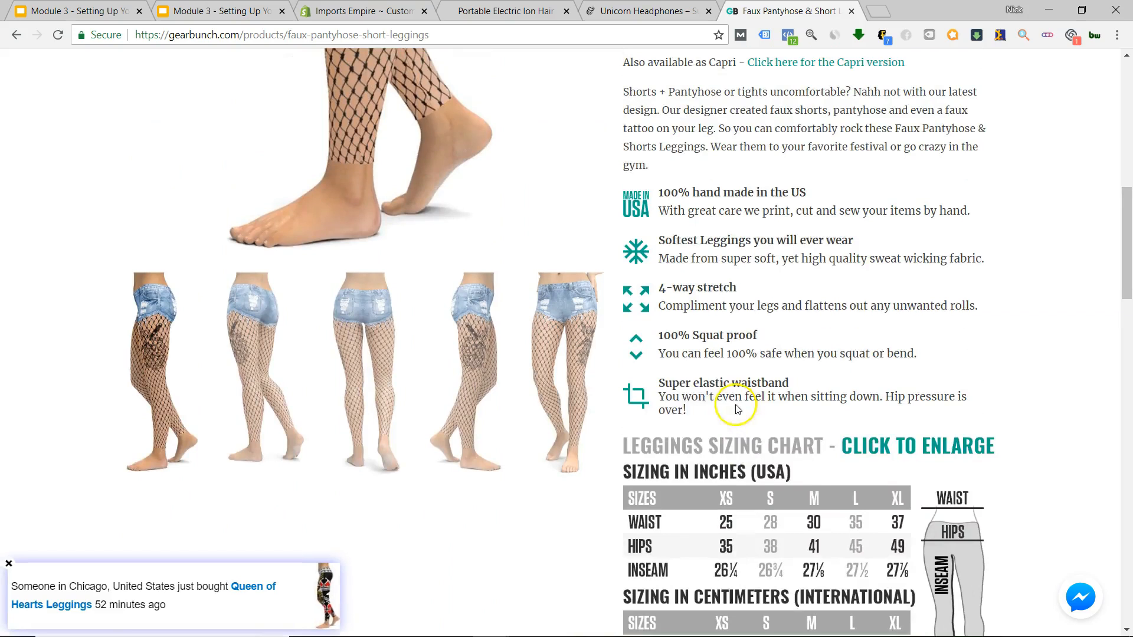
{"action": "scroll", "coordinate": [761, 479], "scroll_direction": "down", "scroll_amount": 2}
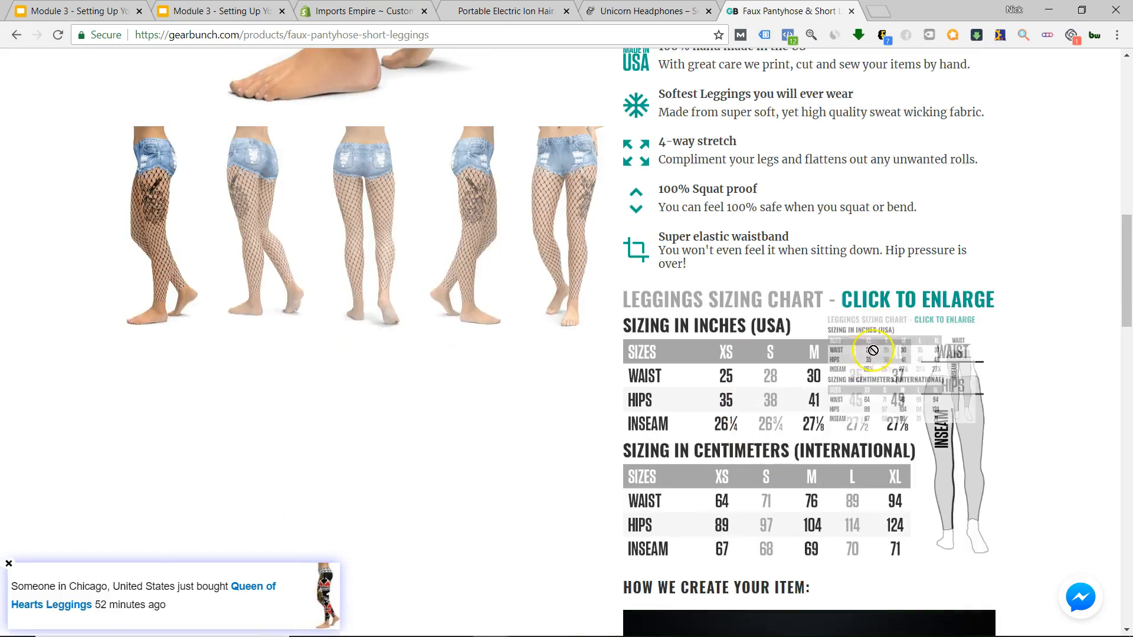
{"action": "scroll", "coordinate": [788, 413], "scroll_direction": "up", "scroll_amount": 6}
{"action": "scroll", "coordinate": [791, 415], "scroll_direction": "up", "scroll_amount": 8}
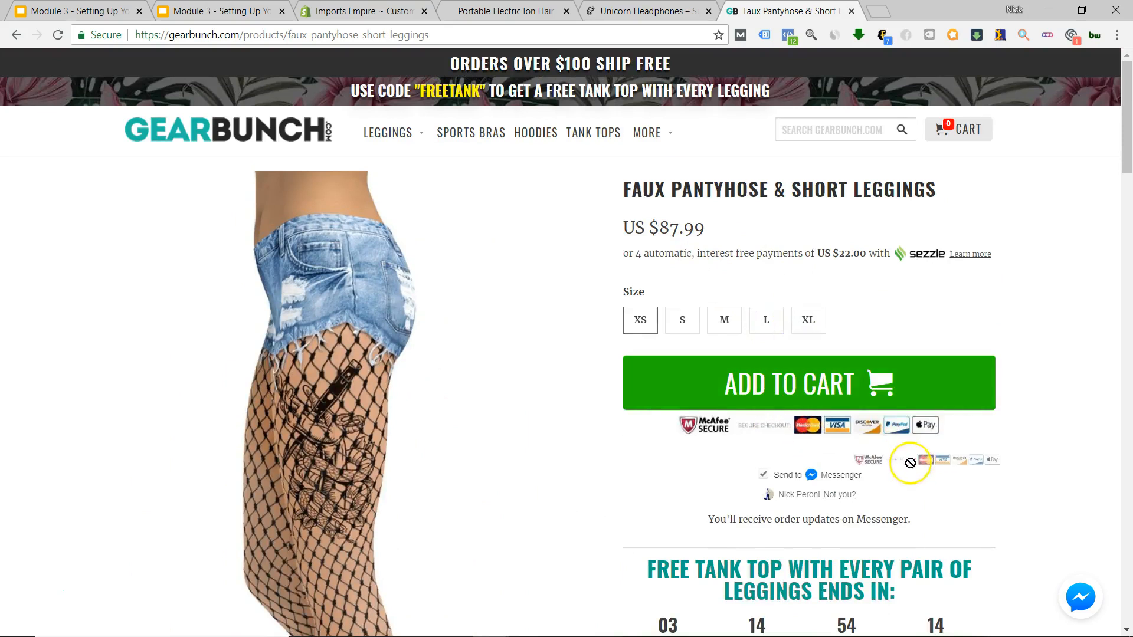
{"action": "left_click", "coordinate": [505, 11]}
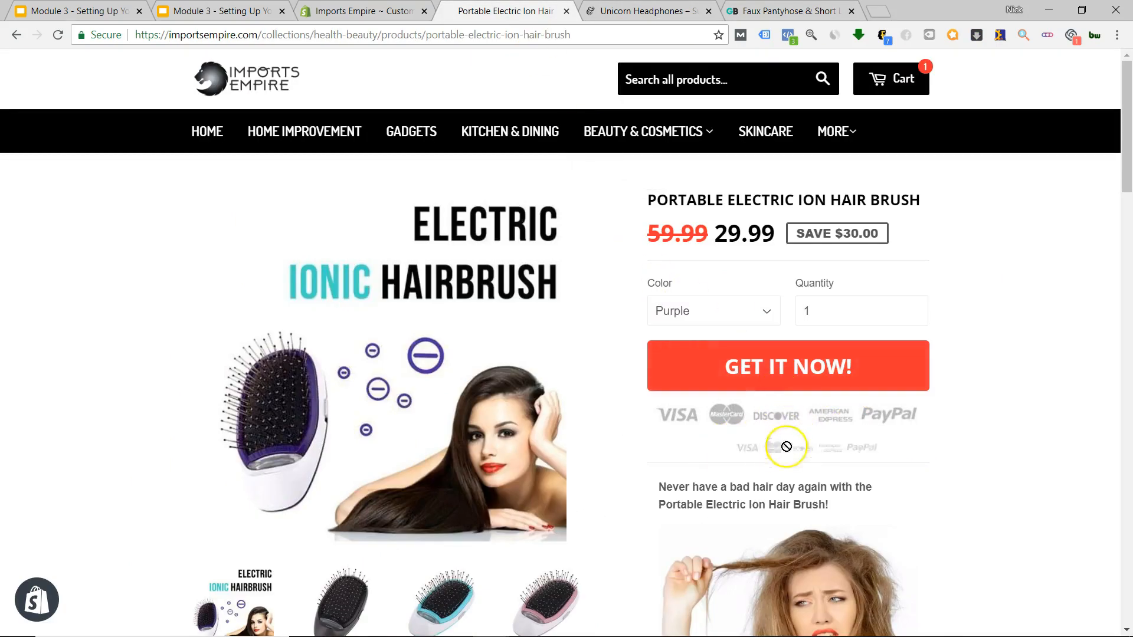
Drag across the hair brush page's badge area and scroll around it.
{"action": "left_click_drag", "start_coordinate": [772, 453], "coordinate": [774, 415]}
{"action": "scroll", "coordinate": [774, 429], "scroll_direction": "down", "scroll_amount": 5}
{"action": "scroll", "coordinate": [774, 429], "scroll_direction": "up", "scroll_amount": 5}
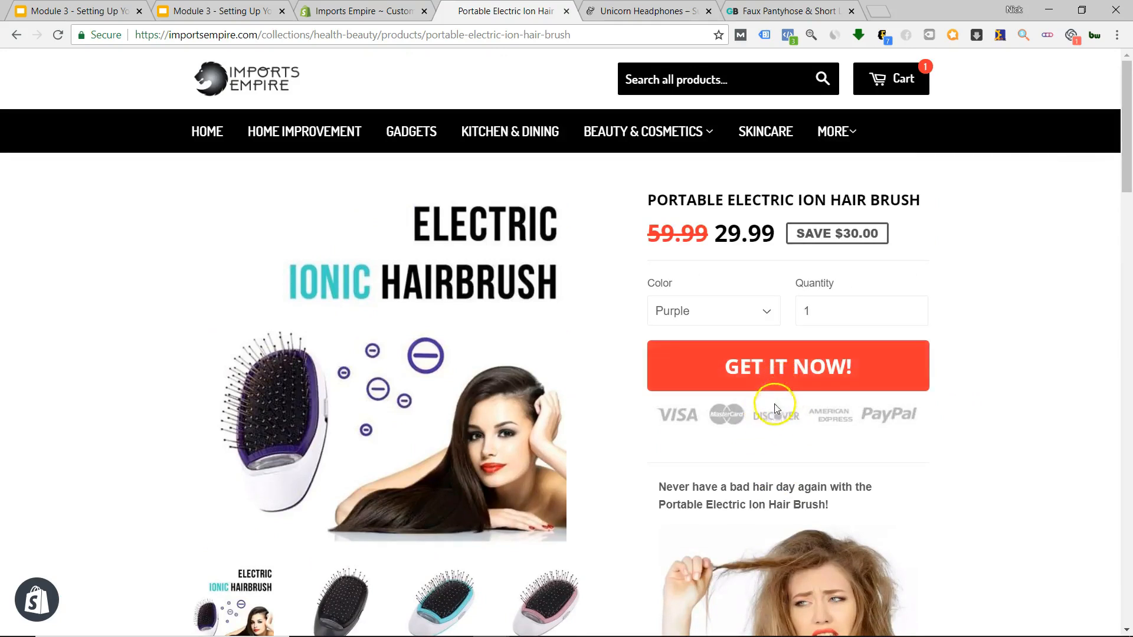
{"action": "scroll", "coordinate": [773, 410], "scroll_direction": "down", "scroll_amount": 6}
{"action": "scroll", "coordinate": [767, 401], "scroll_direction": "up", "scroll_amount": 6}
Flip through the Unicorn Headphones and GearBunch leggings tabs back to the hair brush page.
{"action": "left_click", "coordinate": [622, 7]}
{"action": "left_click", "coordinate": [785, 10]}
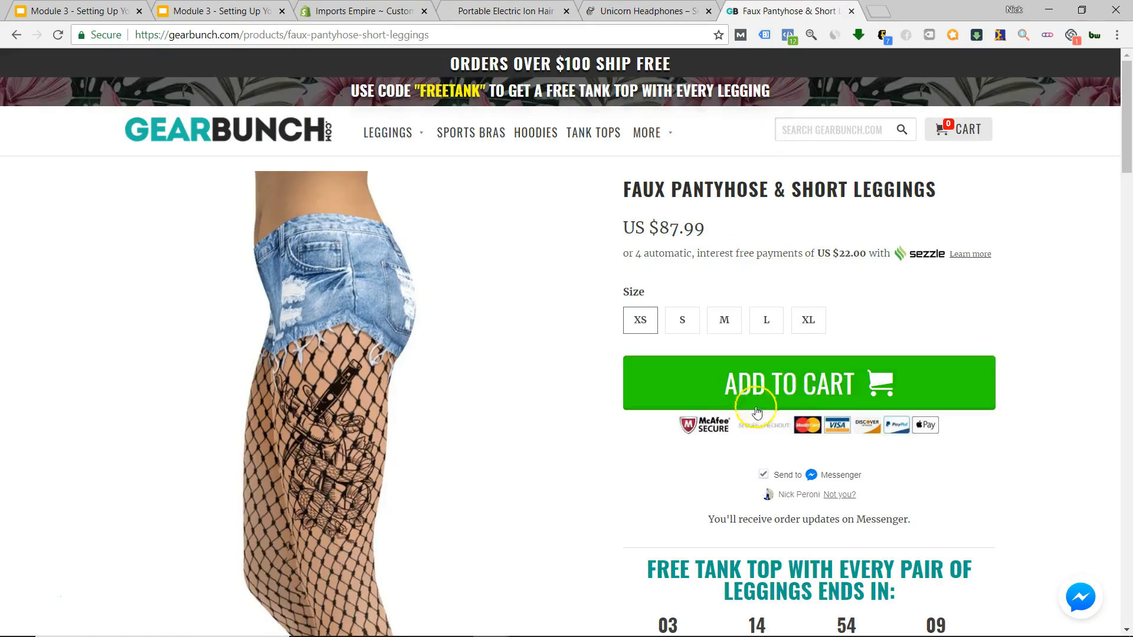
{"action": "scroll", "coordinate": [809, 384], "scroll_direction": "down", "scroll_amount": 2}
{"action": "left_click", "coordinate": [596, 10]}
{"action": "left_click", "coordinate": [514, 11]}
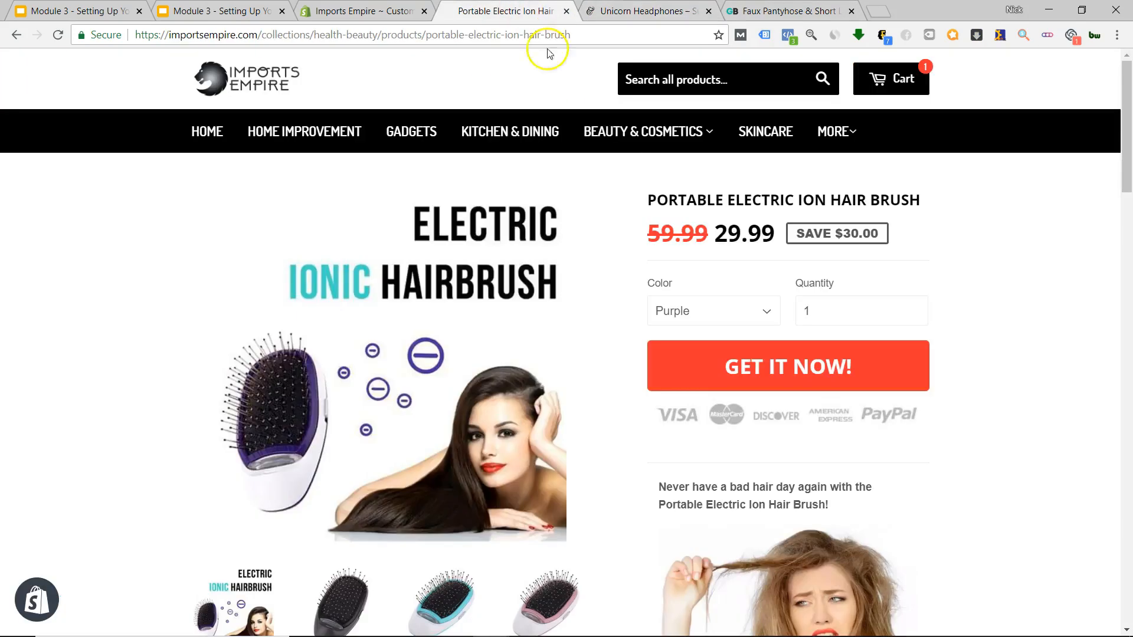
Scroll down the hair brush page, then switch to the GearBunch leggings page and scroll it.
{"action": "scroll", "coordinate": [824, 422], "scroll_direction": "down", "scroll_amount": 15}
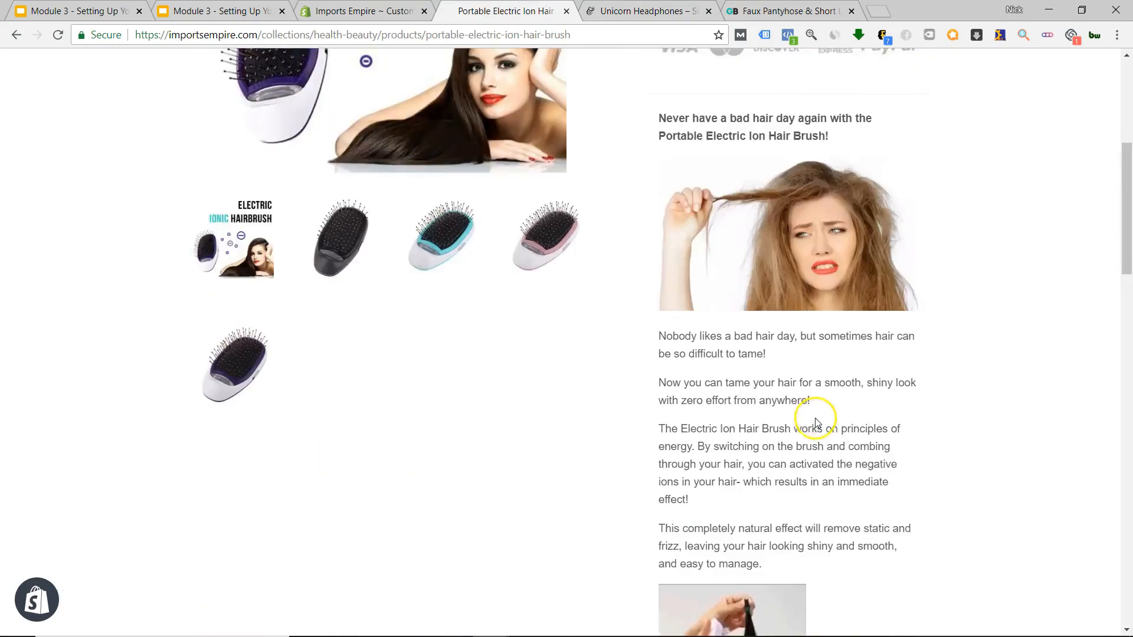
{"action": "scroll", "coordinate": [785, 436], "scroll_direction": "down", "scroll_amount": 5}
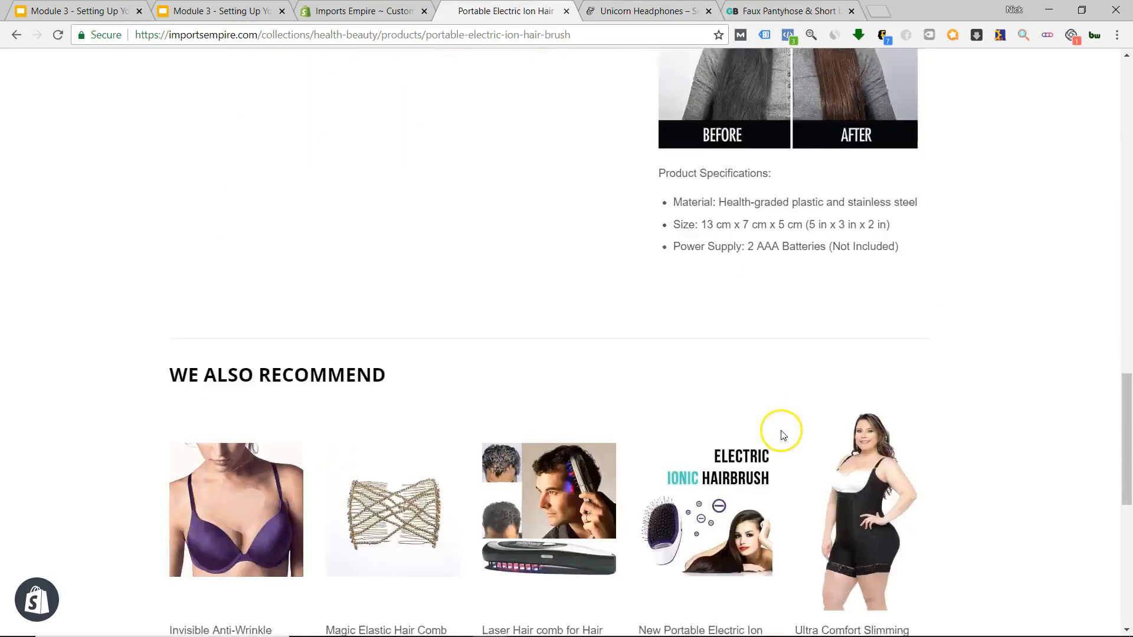
{"action": "scroll", "coordinate": [781, 435], "scroll_direction": "up", "scroll_amount": 18}
{"action": "scroll", "coordinate": [803, 442], "scroll_direction": "down", "scroll_amount": 17}
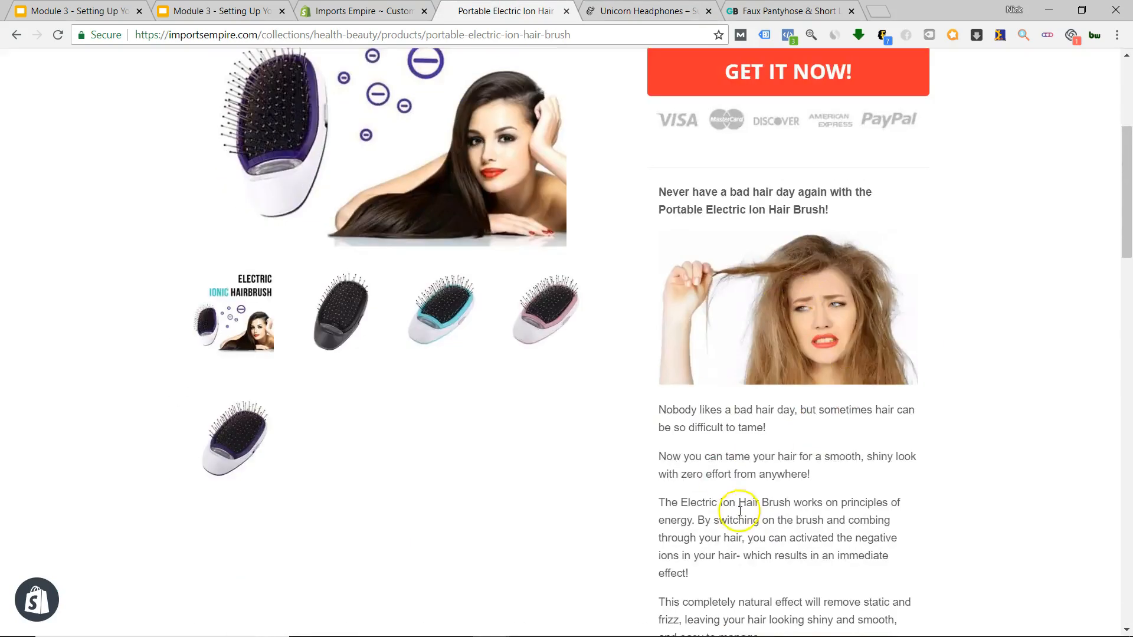
{"action": "left_click", "coordinate": [747, 11]}
{"action": "scroll", "coordinate": [791, 433], "scroll_direction": "down", "scroll_amount": 7}
Scroll the Unicorn Headphones page, then return to the hair brush page's We Also Recommend section.
{"action": "scroll", "coordinate": [793, 429], "scroll_direction": "down", "scroll_amount": 10}
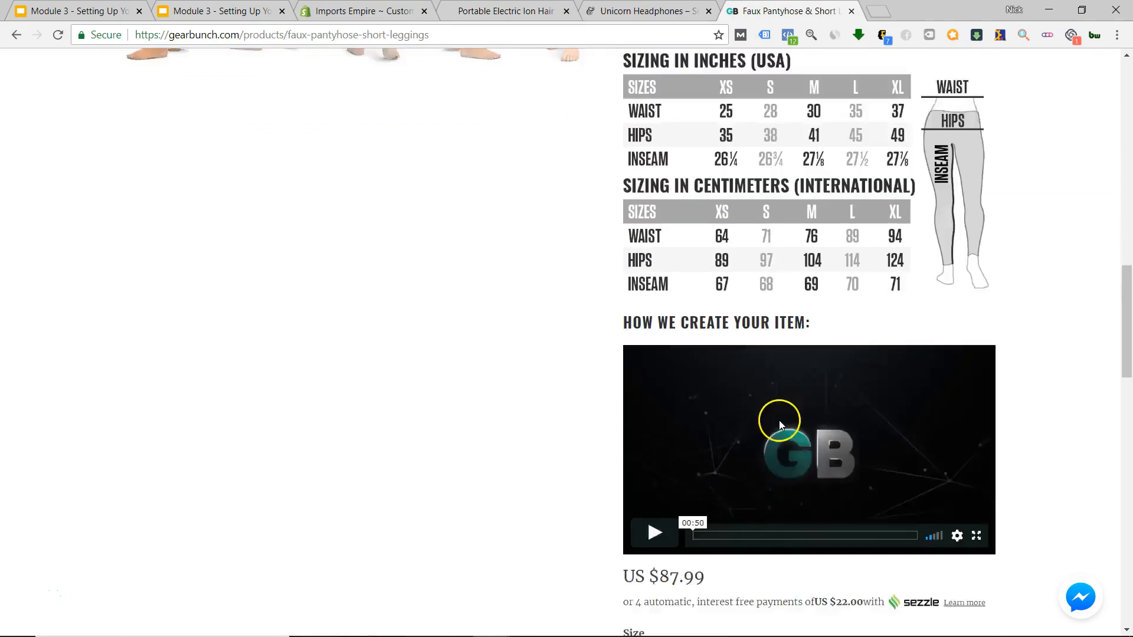
{"action": "scroll", "coordinate": [777, 417], "scroll_direction": "up", "scroll_amount": 6}
{"action": "scroll", "coordinate": [813, 426], "scroll_direction": "down", "scroll_amount": 6}
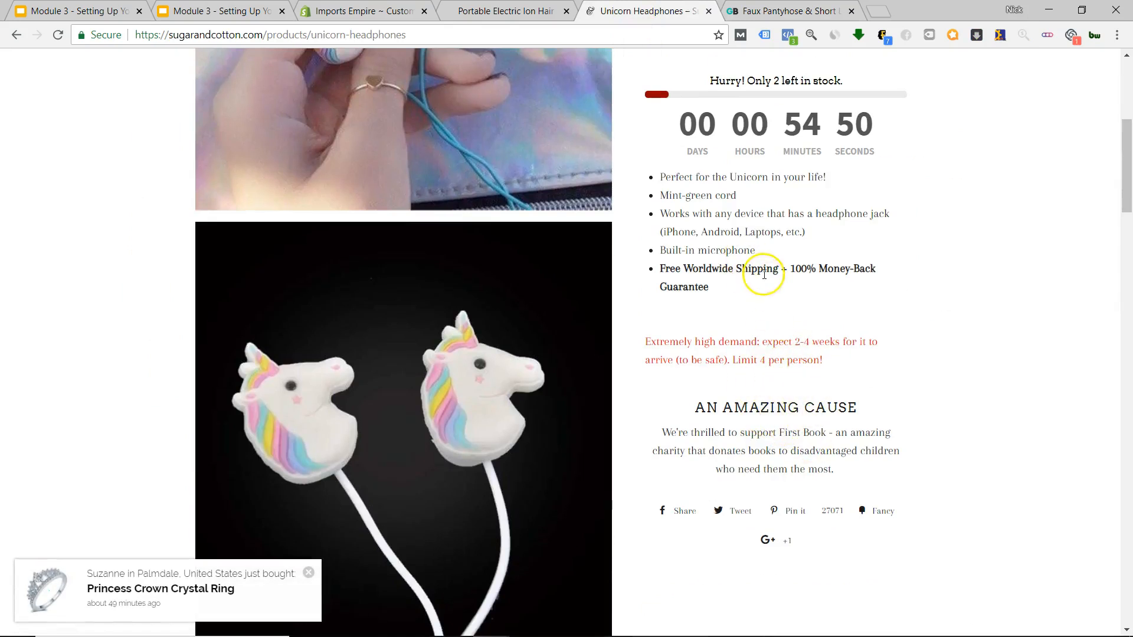
{"action": "key", "text": "ctrl+shift+Tab"}
{"action": "scroll", "coordinate": [789, 417], "scroll_direction": "down", "scroll_amount": 6}
{"action": "scroll", "coordinate": [691, 451], "scroll_direction": "down", "scroll_amount": 5}
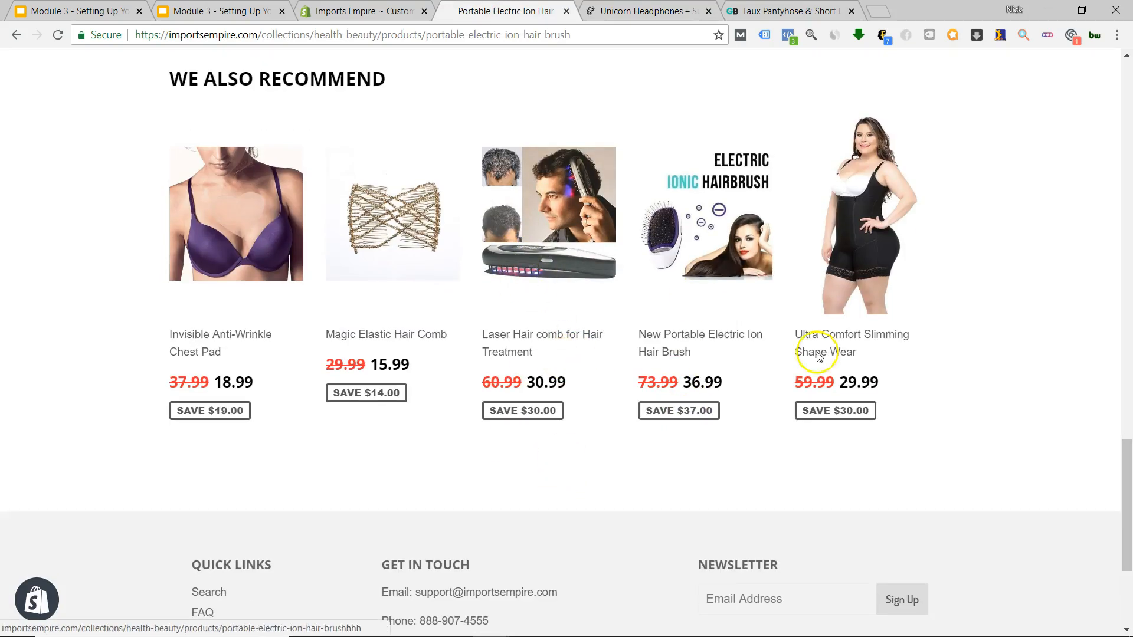
Drag-select the payment badges under Get It Now to confirm they form a single image.
{"action": "scroll", "coordinate": [688, 354], "scroll_direction": "up", "scroll_amount": 17}
{"action": "scroll", "coordinate": [682, 328], "scroll_direction": "up", "scroll_amount": 10}
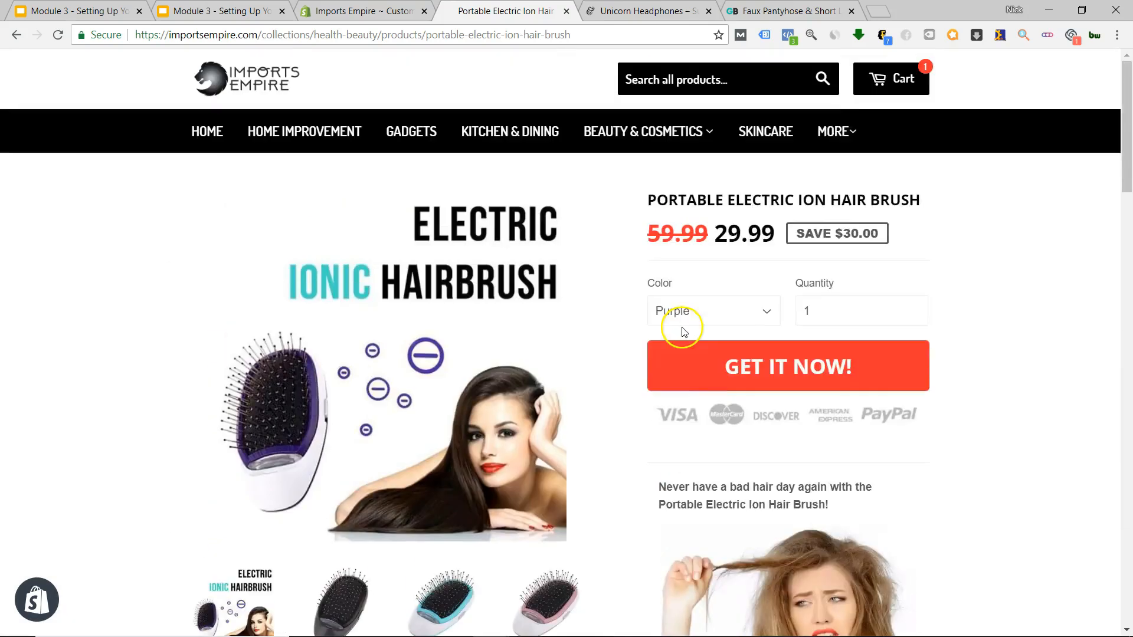
{"action": "mouse_move", "coordinate": [773, 418]}
{"action": "left_mouse_down"}
{"action": "mouse_move", "coordinate": [994, 326]}
{"action": "mouse_move", "coordinate": [741, 425]}
{"action": "mouse_move", "coordinate": [949, 448]}
{"action": "mouse_move", "coordinate": [797, 430]}
{"action": "mouse_move", "coordinate": [772, 475]}
{"action": "mouse_move", "coordinate": [792, 430]}
{"action": "left_mouse_up"}
Scroll down to the description's Product Features list, selecting a line of its text.
{"action": "scroll", "coordinate": [791, 430], "scroll_direction": "down", "scroll_amount": 5}
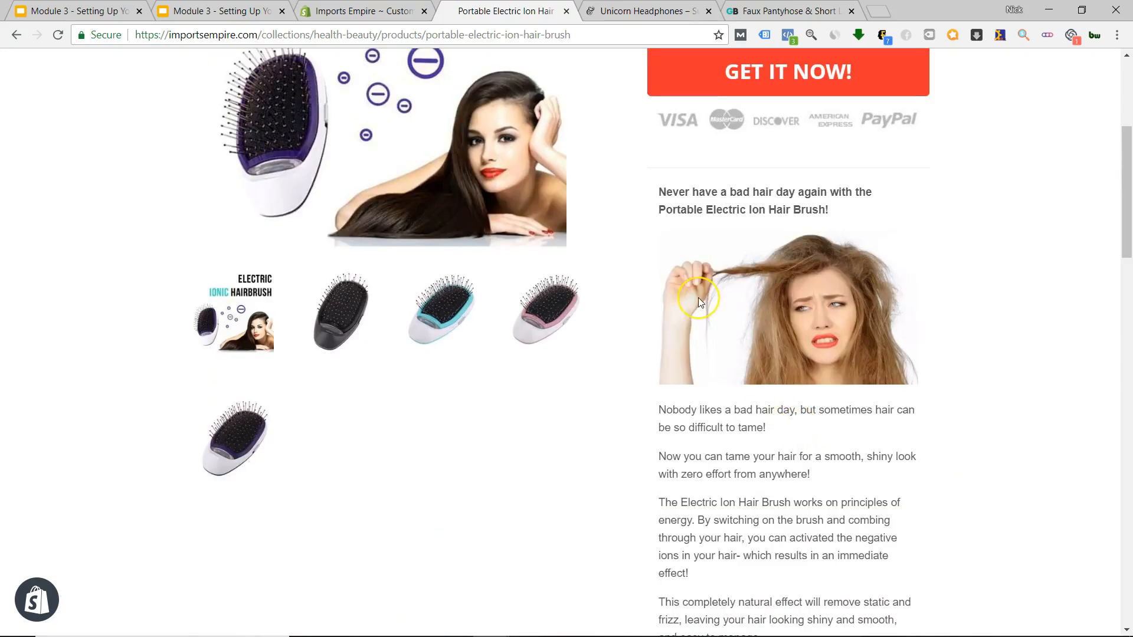
{"action": "scroll", "coordinate": [728, 252], "scroll_direction": "up", "scroll_amount": 4}
{"action": "left_click_drag", "start_coordinate": [814, 352], "coordinate": [963, 349]}
{"action": "scroll", "coordinate": [962, 351], "scroll_direction": "down", "scroll_amount": 17}
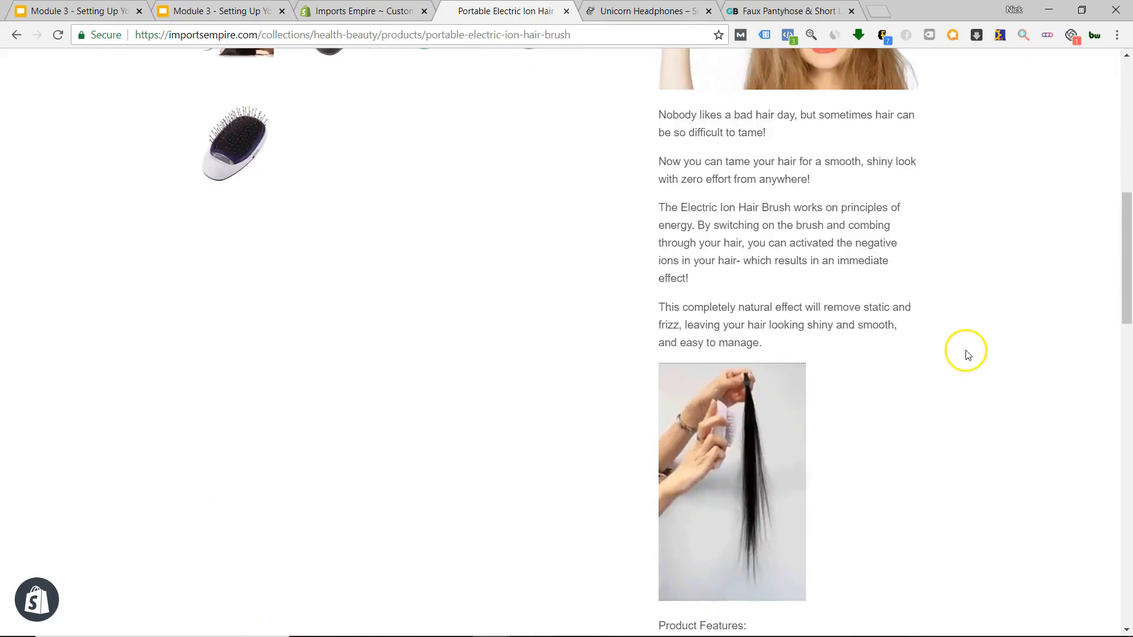
{"action": "scroll", "coordinate": [958, 352], "scroll_direction": "down", "scroll_amount": 10}
{"action": "scroll", "coordinate": [872, 362], "scroll_direction": "up", "scroll_amount": 20}
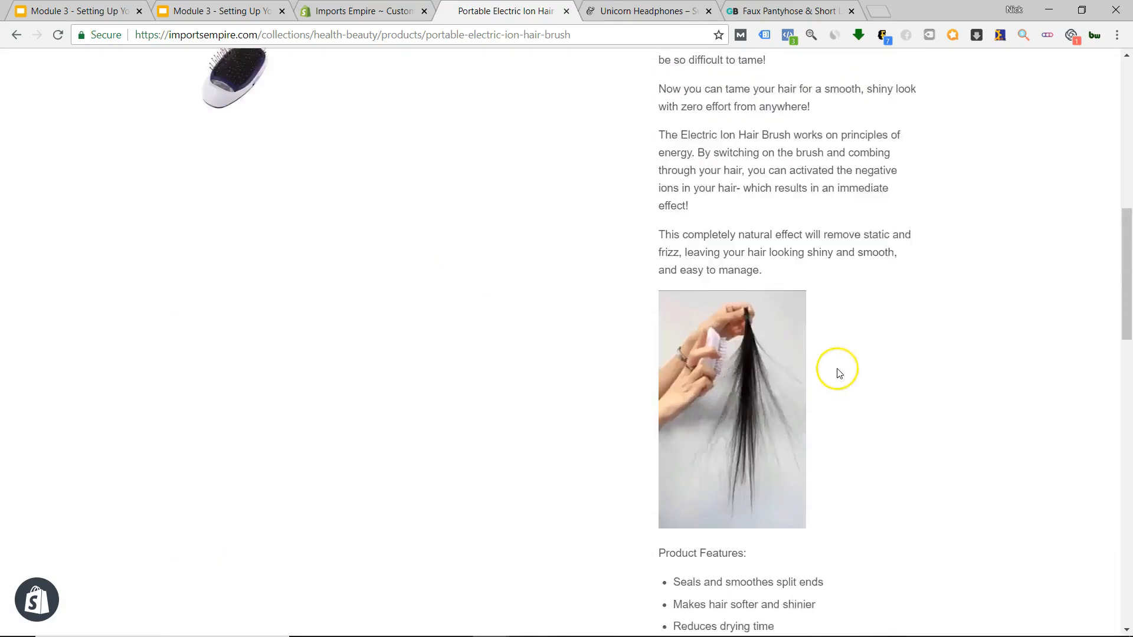
Leave the theme editor for the Themes page and choose Actions > Edit code on 1-8-themex-1.
{"action": "left_click", "coordinate": [378, 11]}
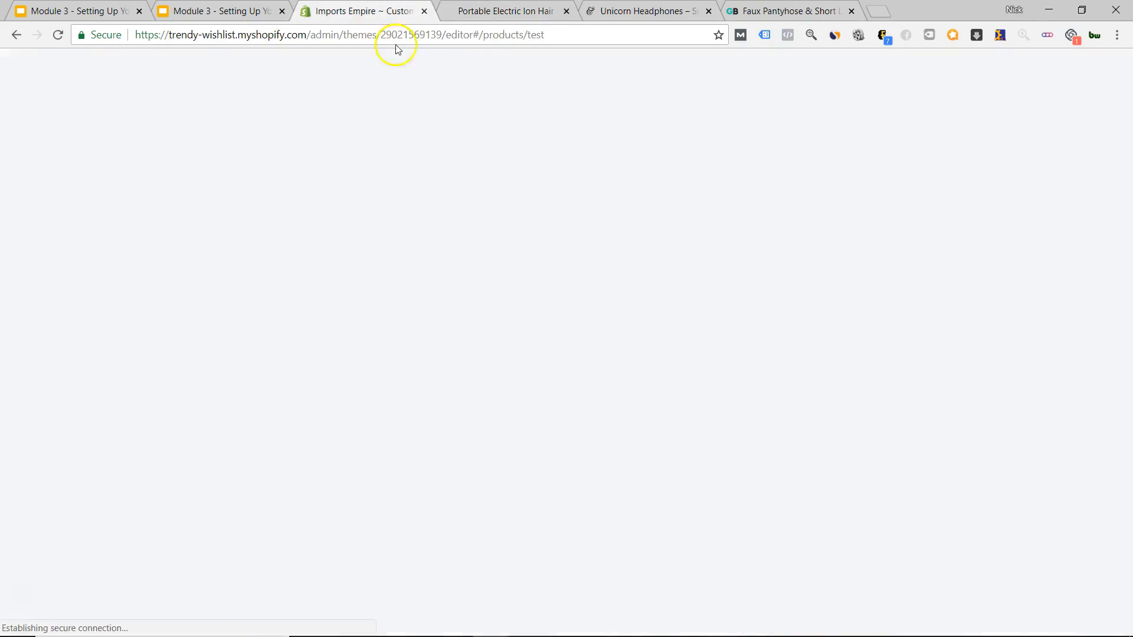
{"action": "left_click", "coordinate": [19, 69]}
{"action": "left_click", "coordinate": [641, 116]}
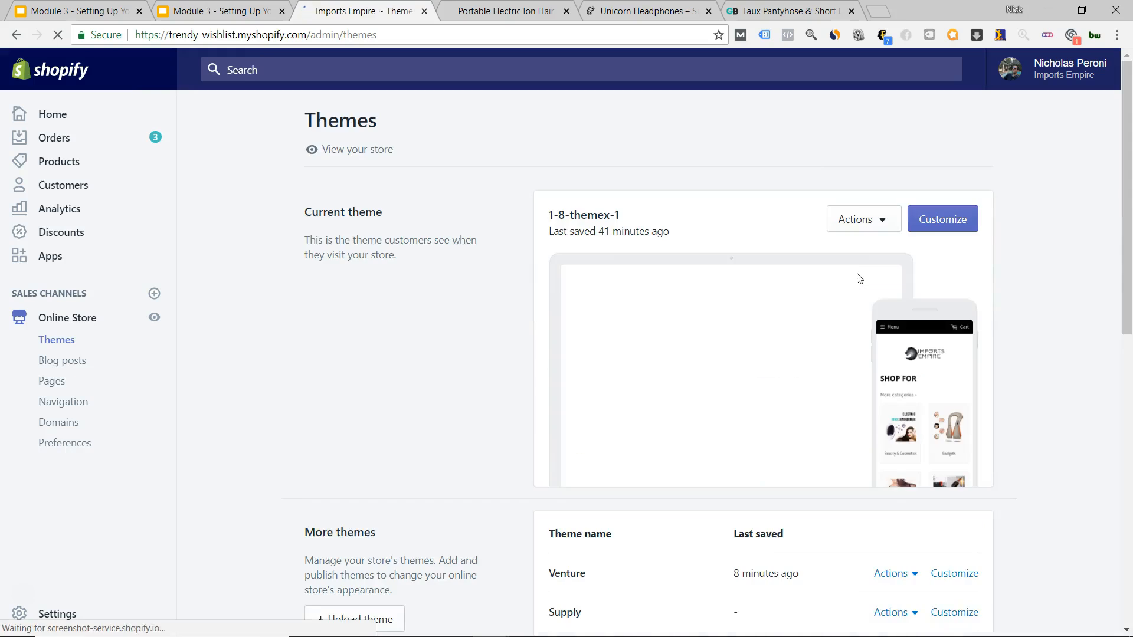
{"action": "left_click", "coordinate": [857, 220]}
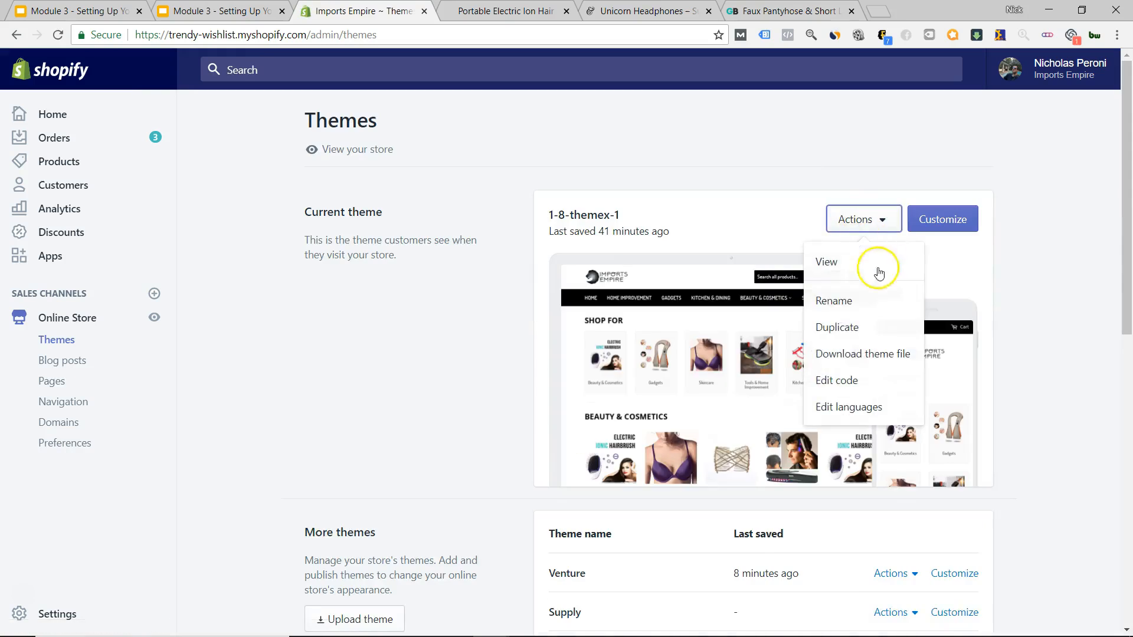
{"action": "left_click", "coordinate": [858, 382]}
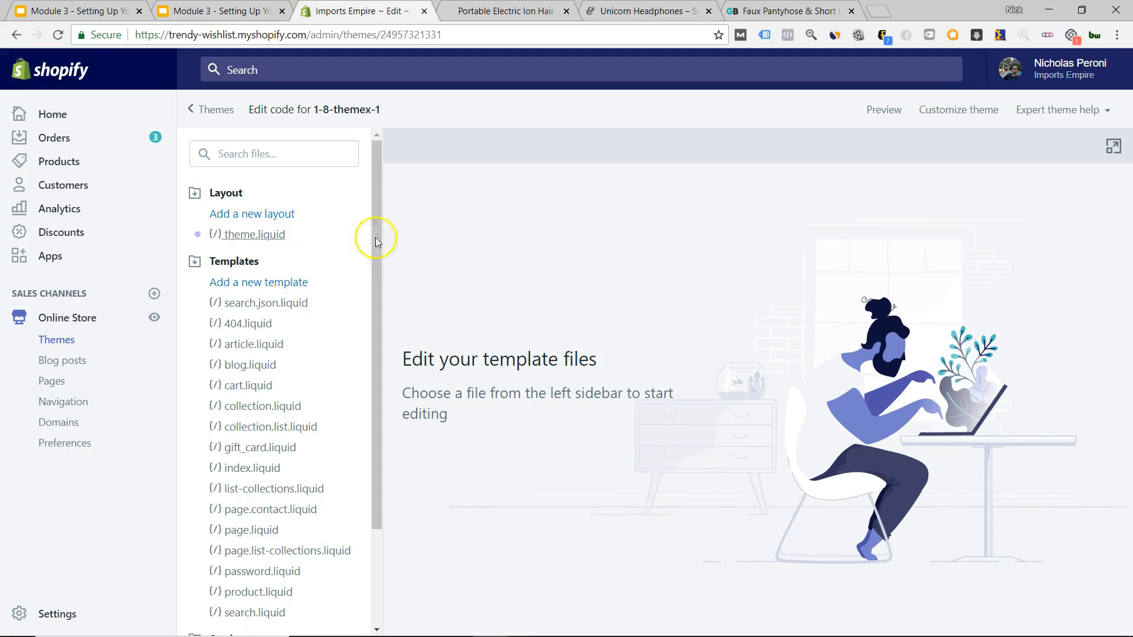
{"action": "left_click_drag", "start_coordinate": [315, 110], "coordinate": [379, 164]}
{"action": "left_click", "coordinate": [347, 108]}
{"action": "scroll", "coordinate": [266, 298], "scroll_direction": "down", "scroll_amount": 2}
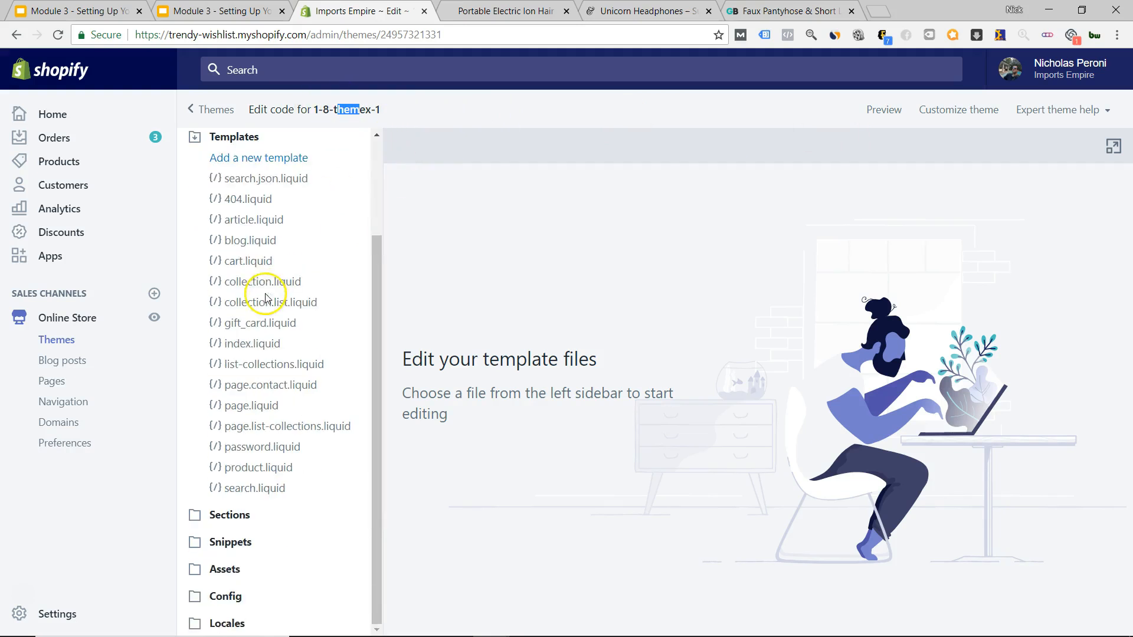
{"action": "left_click", "coordinate": [251, 517]}
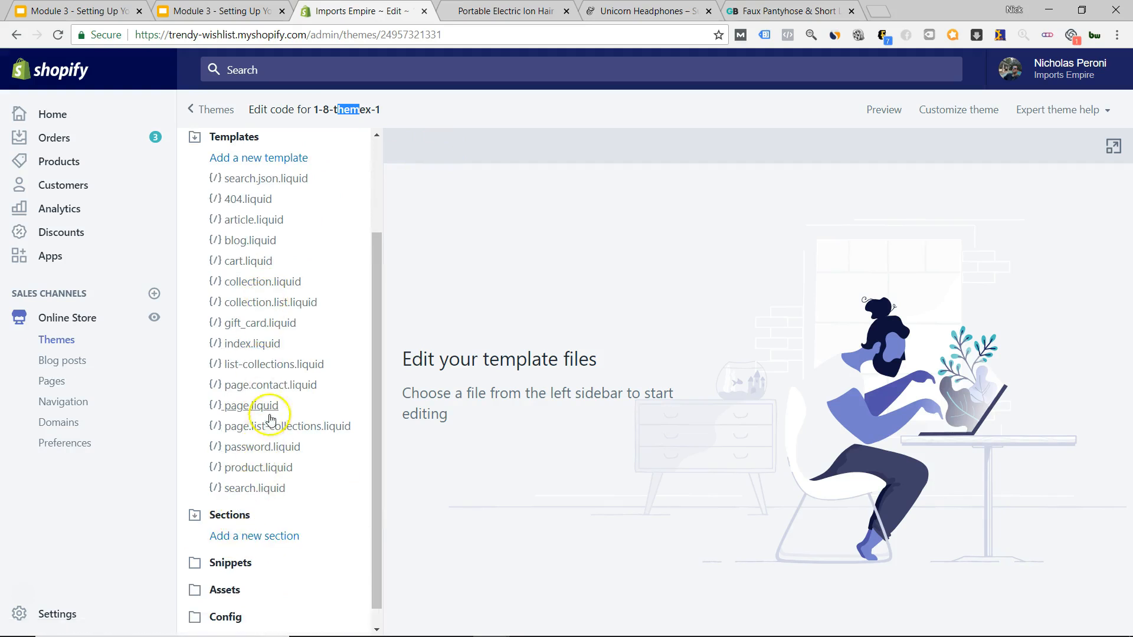
{"action": "scroll", "coordinate": [268, 413], "scroll_direction": "down", "scroll_amount": 1}
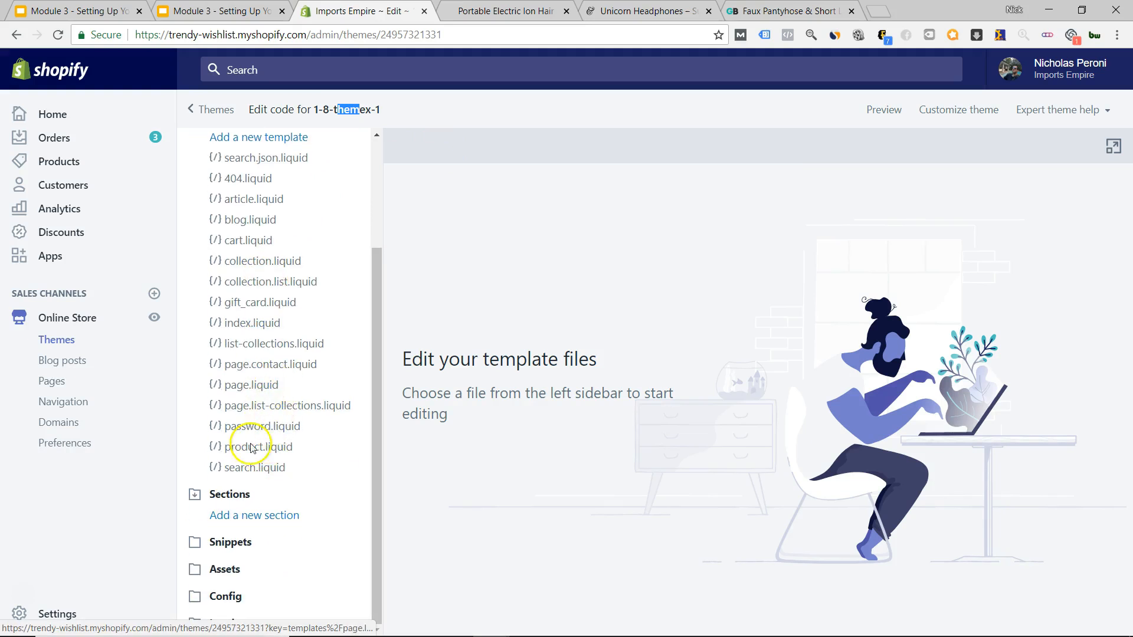
{"action": "left_click", "coordinate": [247, 538]}
{"action": "scroll", "coordinate": [271, 407], "scroll_direction": "down", "scroll_amount": 5}
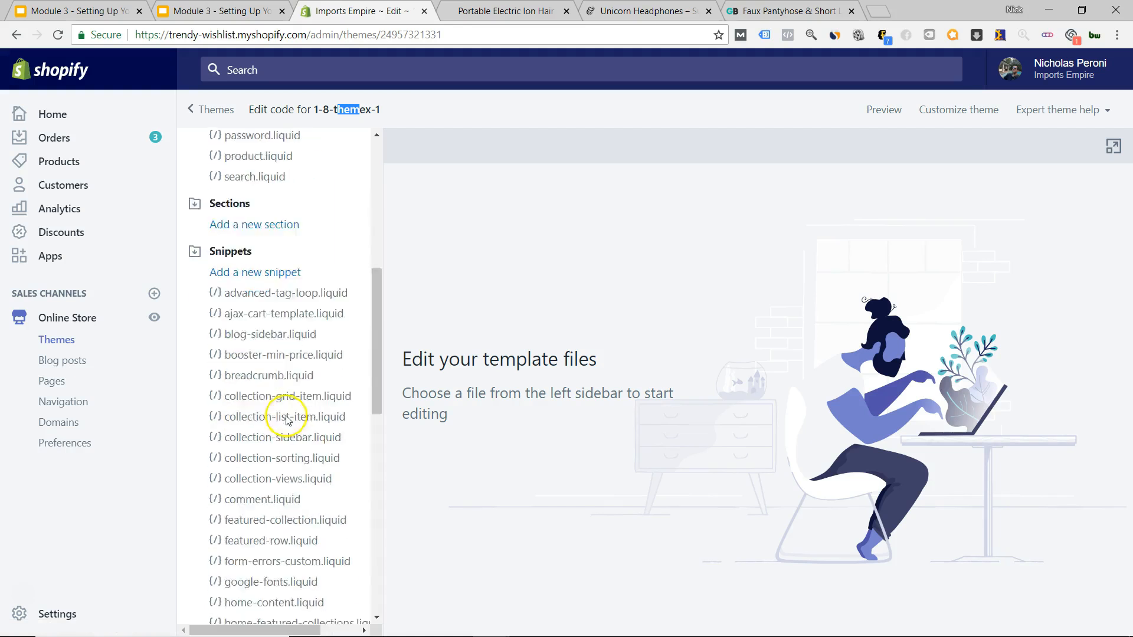
{"action": "scroll", "coordinate": [286, 419], "scroll_direction": "down", "scroll_amount": 10}
{"action": "scroll", "coordinate": [287, 420], "scroll_direction": "up", "scroll_amount": 11}
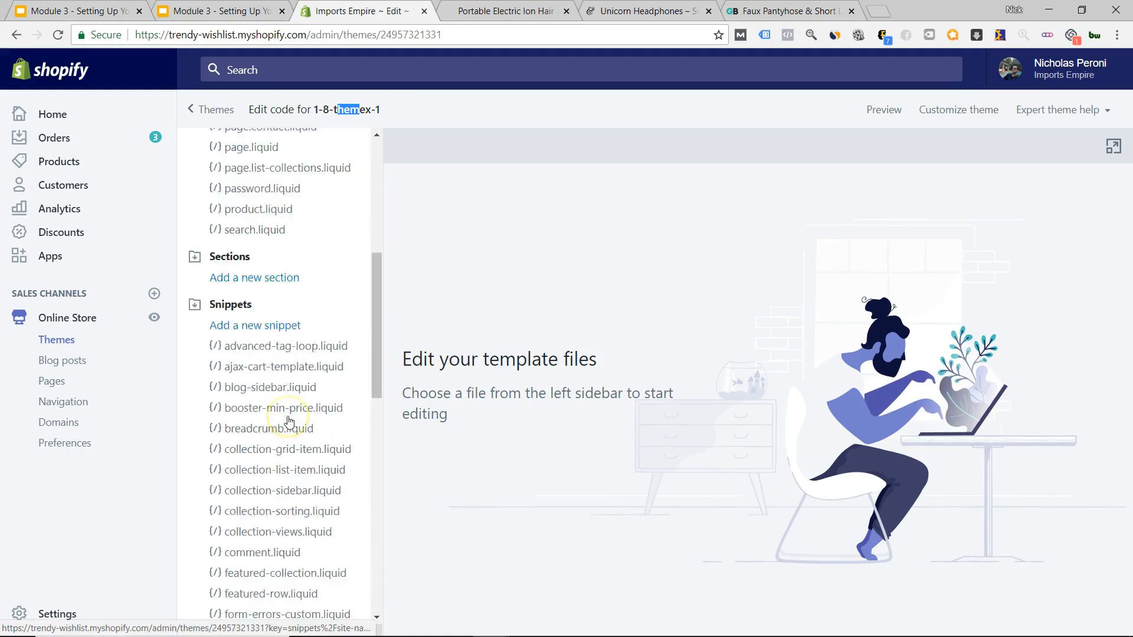
{"action": "scroll", "coordinate": [287, 421], "scroll_direction": "up", "scroll_amount": 7}
{"action": "scroll", "coordinate": [295, 316], "scroll_direction": "down", "scroll_amount": 5}
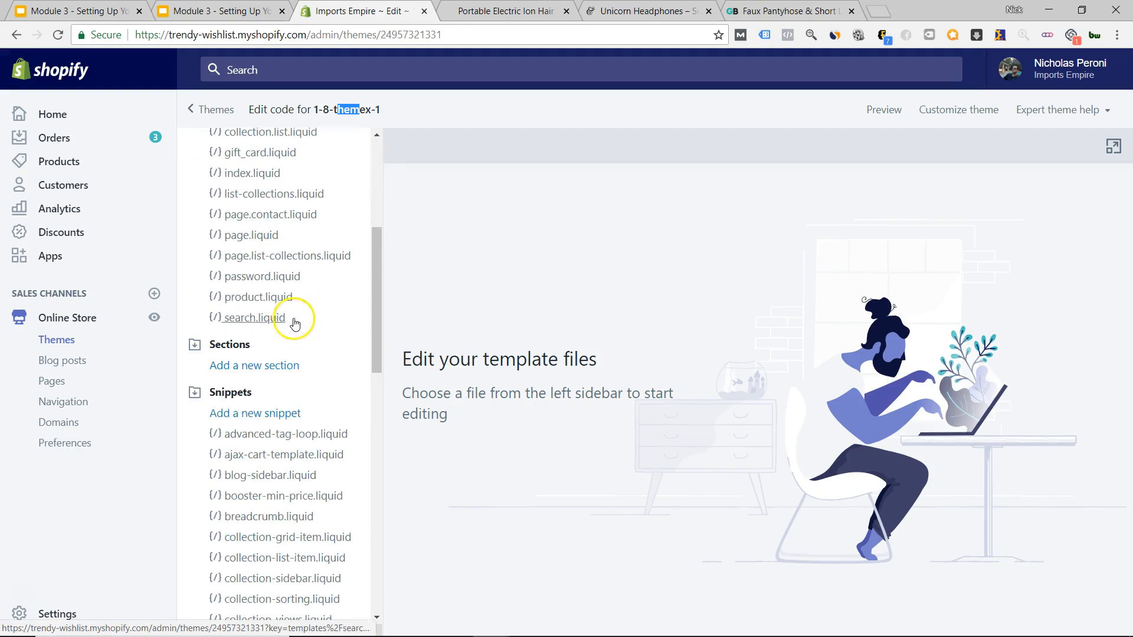
{"action": "scroll", "coordinate": [273, 298], "scroll_direction": "up", "scroll_amount": 7}
{"action": "scroll", "coordinate": [268, 331], "scroll_direction": "down", "scroll_amount": 5}
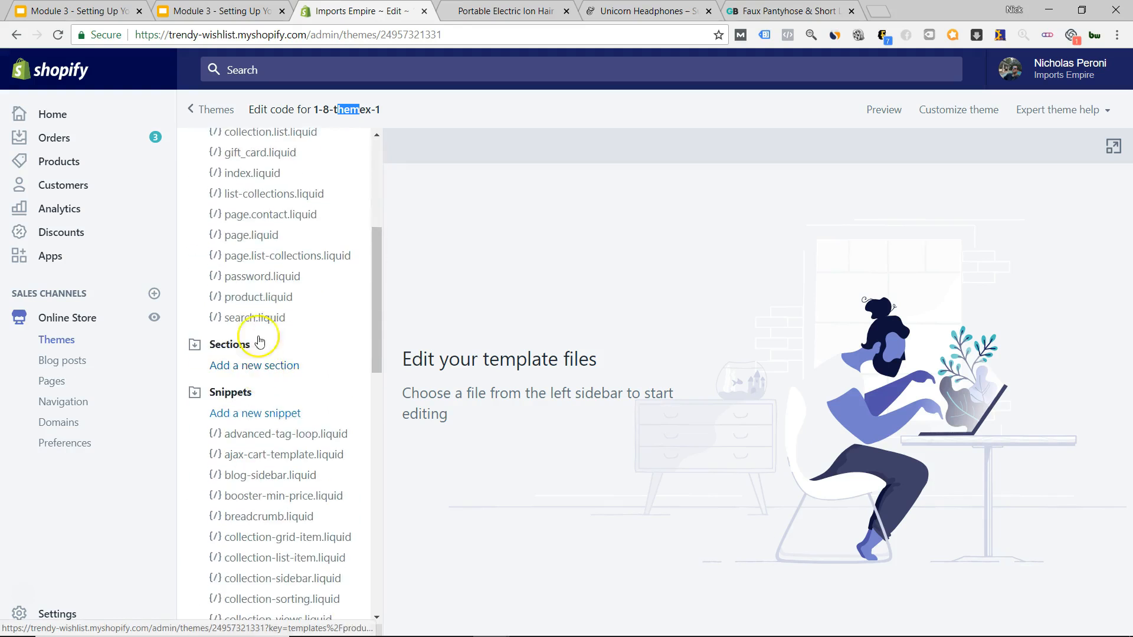
{"action": "left_click", "coordinate": [260, 296]}
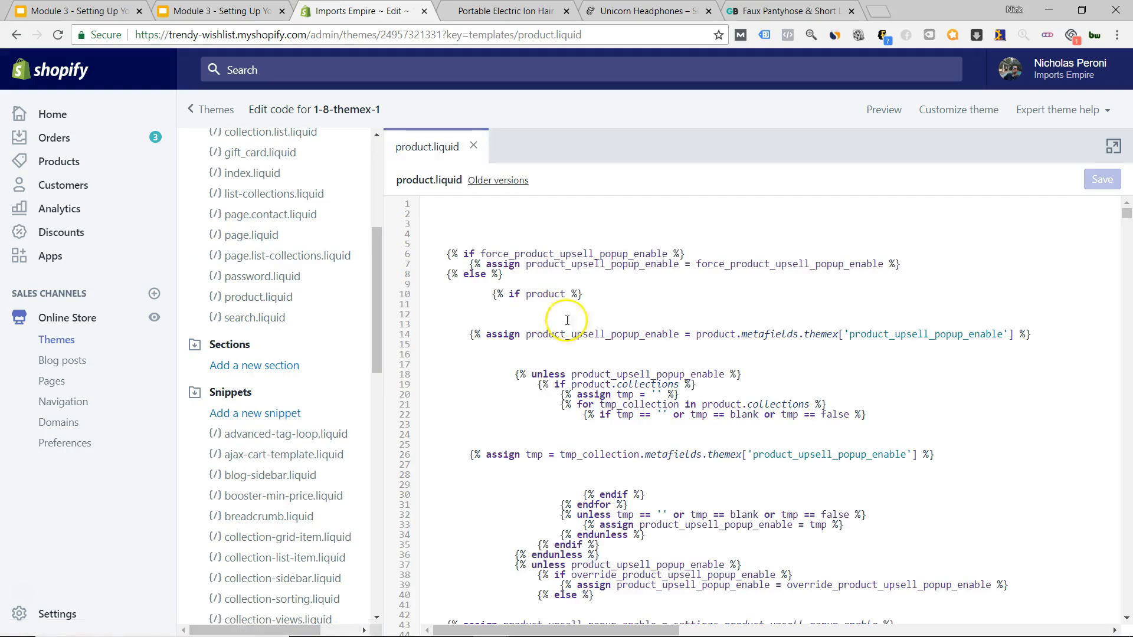
{"action": "scroll", "coordinate": [638, 298], "scroll_direction": "down", "scroll_amount": 16}
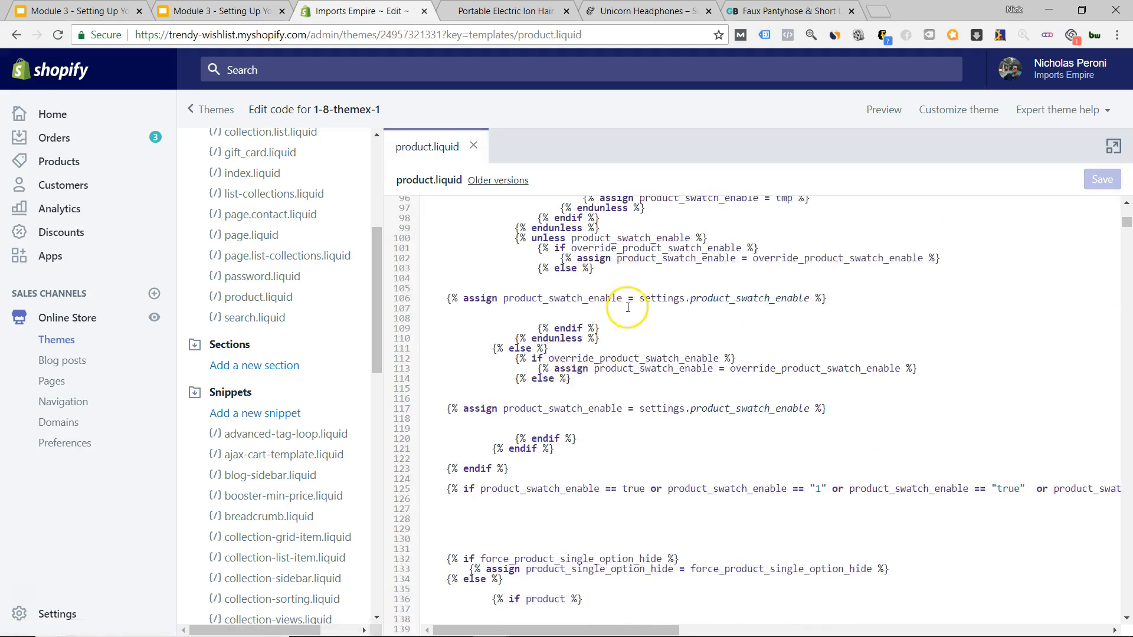
{"action": "scroll", "coordinate": [628, 308], "scroll_direction": "down", "scroll_amount": 8}
{"action": "scroll", "coordinate": [590, 304], "scroll_direction": "up", "scroll_amount": 10}
{"action": "scroll", "coordinate": [560, 307], "scroll_direction": "up", "scroll_amount": 15}
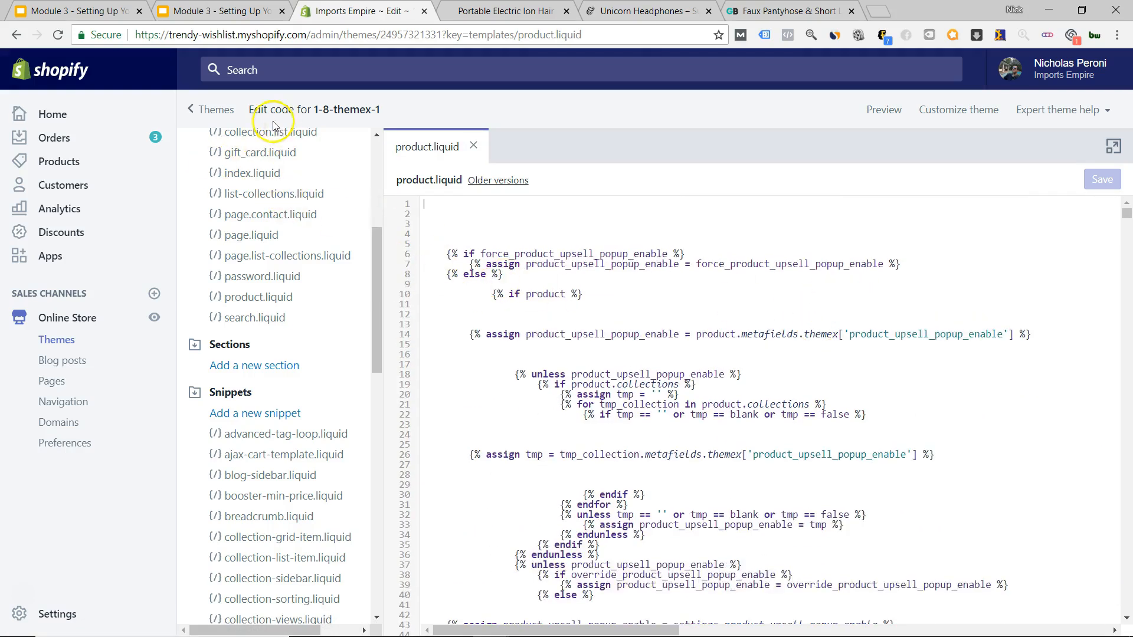
{"action": "left_click", "coordinate": [478, 144]}
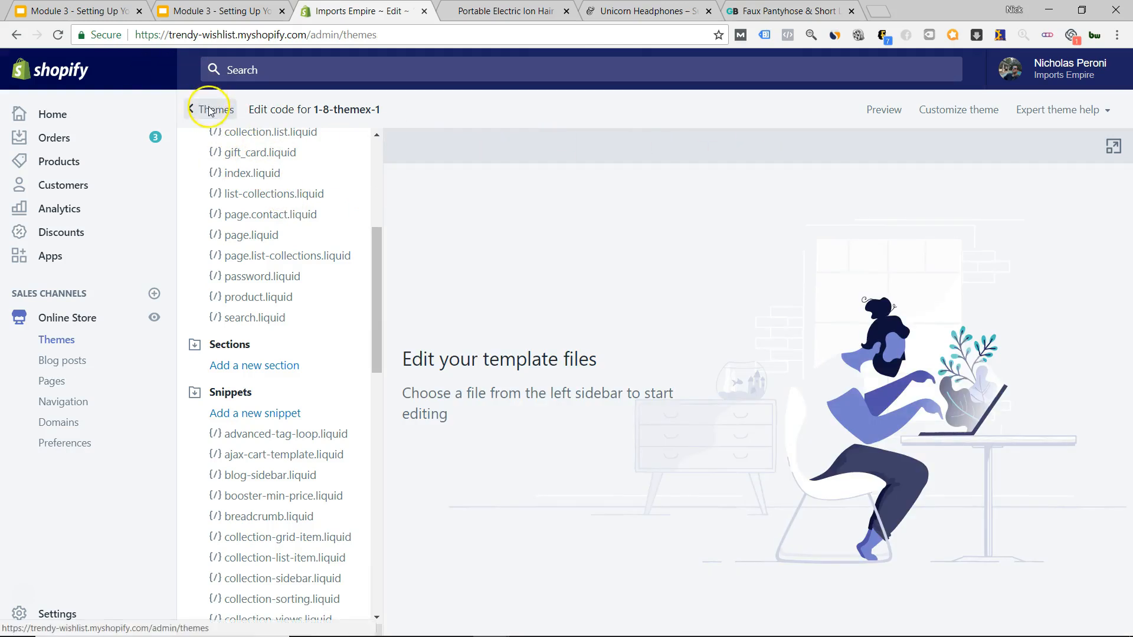
Go back from the code editor to the Themes page and scroll through the More themes list.
{"action": "left_click", "coordinate": [209, 111]}
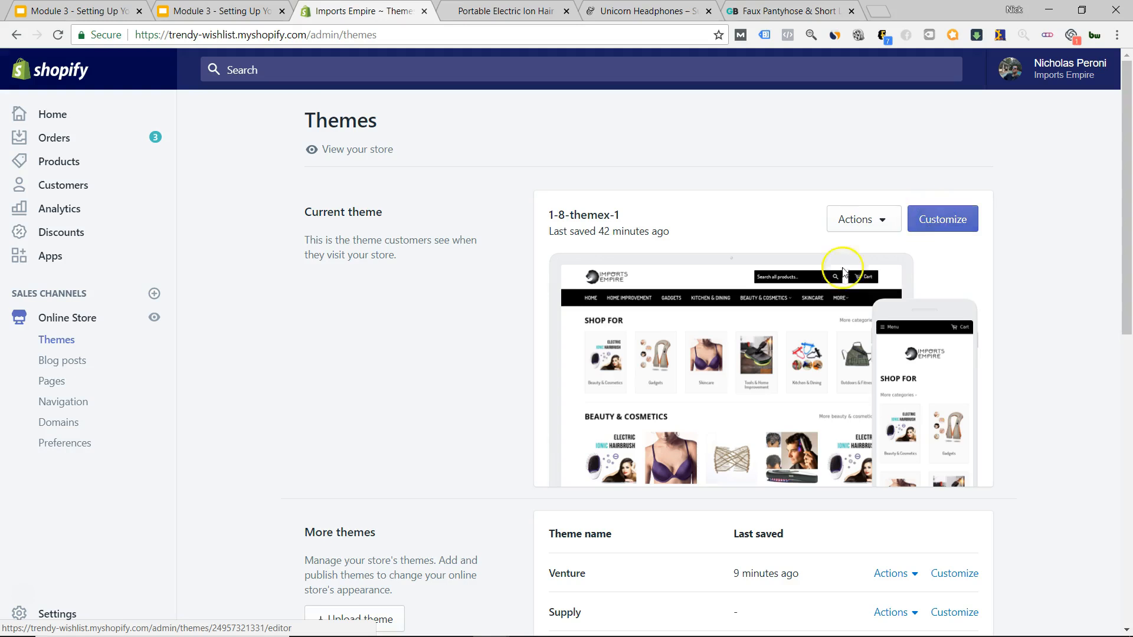
{"action": "scroll", "coordinate": [832, 281], "scroll_direction": "down", "scroll_amount": 5}
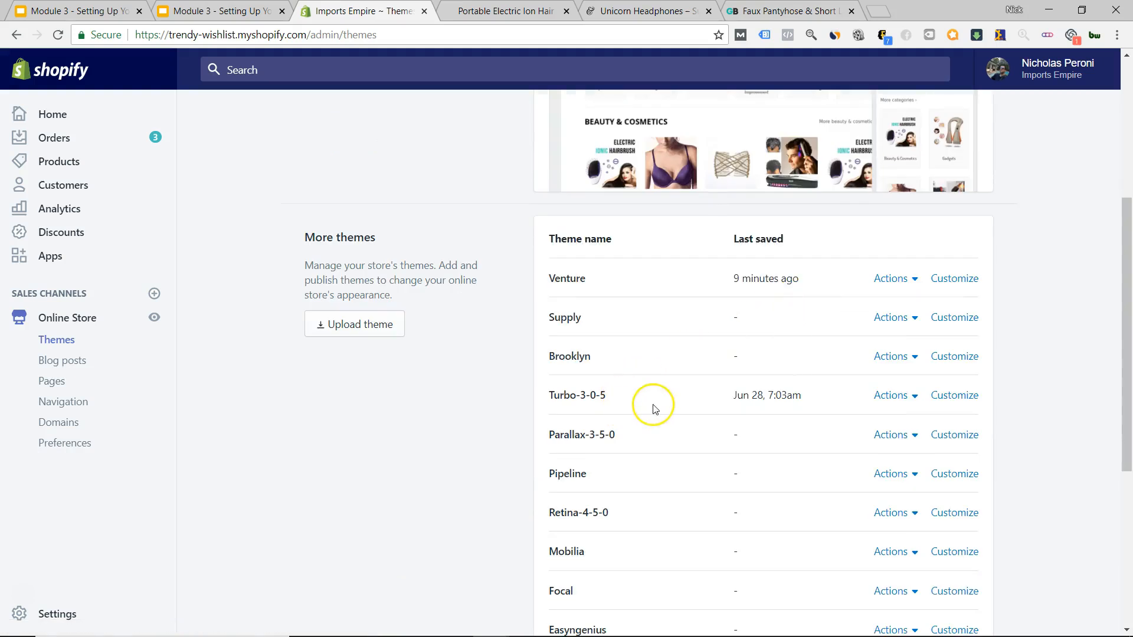
{"action": "scroll", "coordinate": [658, 422], "scroll_direction": "down", "scroll_amount": 3}
{"action": "scroll", "coordinate": [690, 407], "scroll_direction": "up", "scroll_amount": 5}
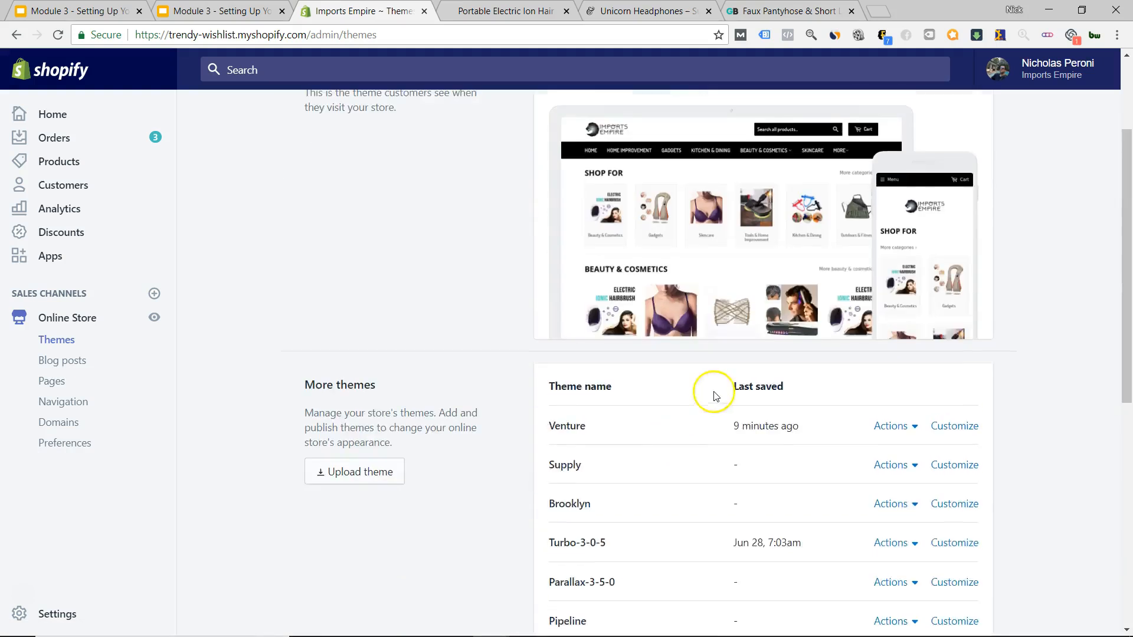
{"action": "scroll", "coordinate": [714, 396], "scroll_direction": "up", "scroll_amount": 3}
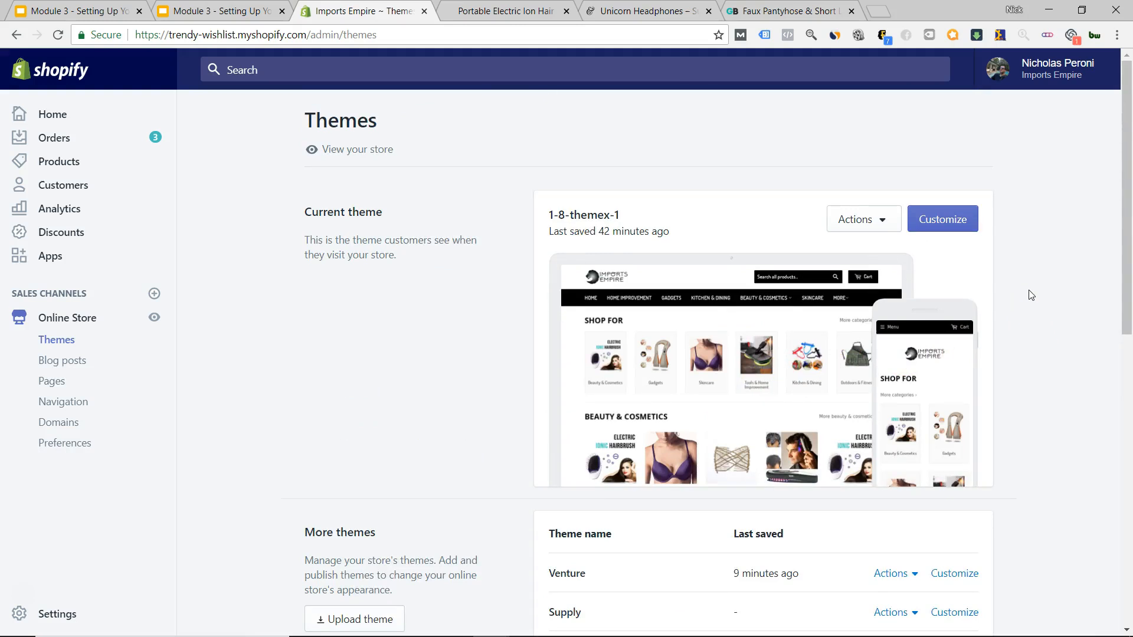
Customize 1-8-themex-1 and navigate the preview through Beauty & Cosmetics to the hairbrush product.
{"action": "left_click", "coordinate": [931, 230]}
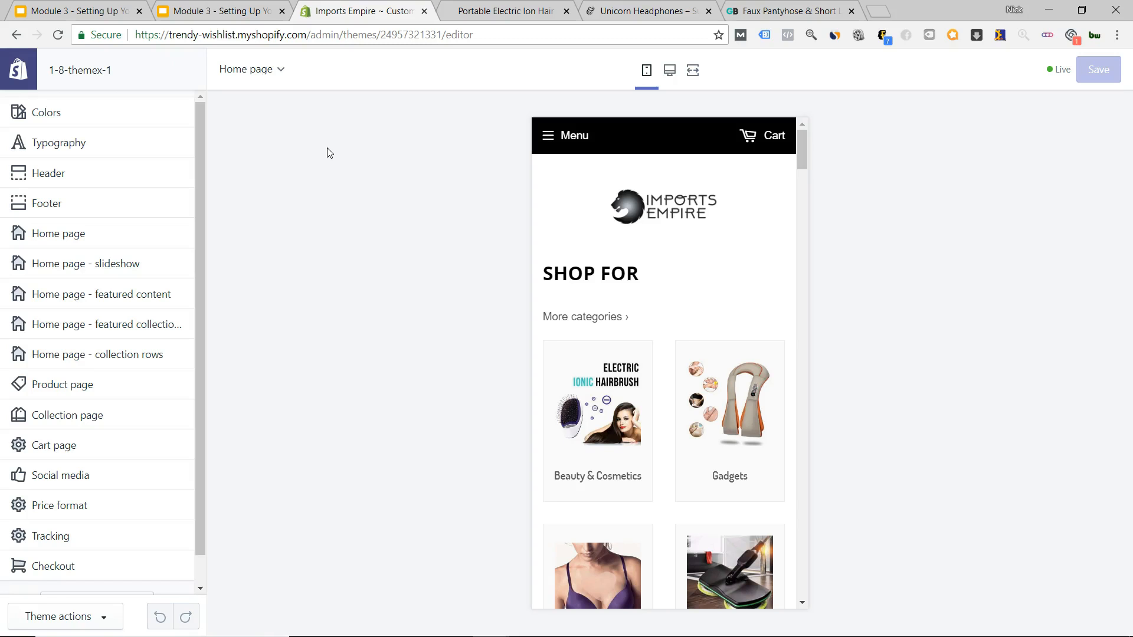
{"action": "left_click", "coordinate": [624, 417]}
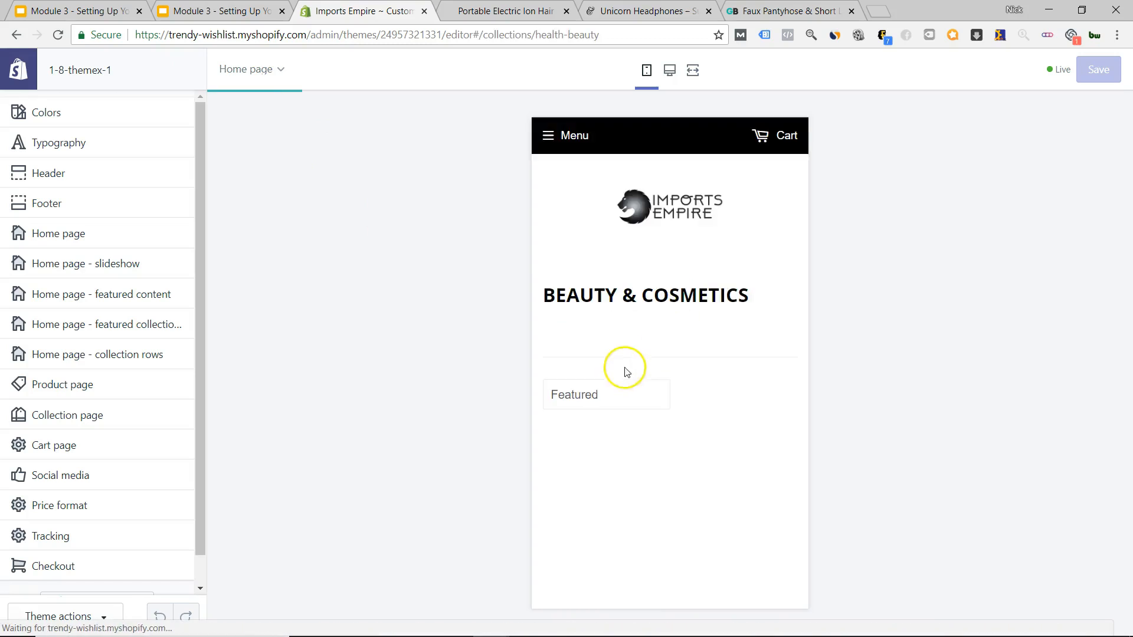
{"action": "left_click", "coordinate": [622, 494]}
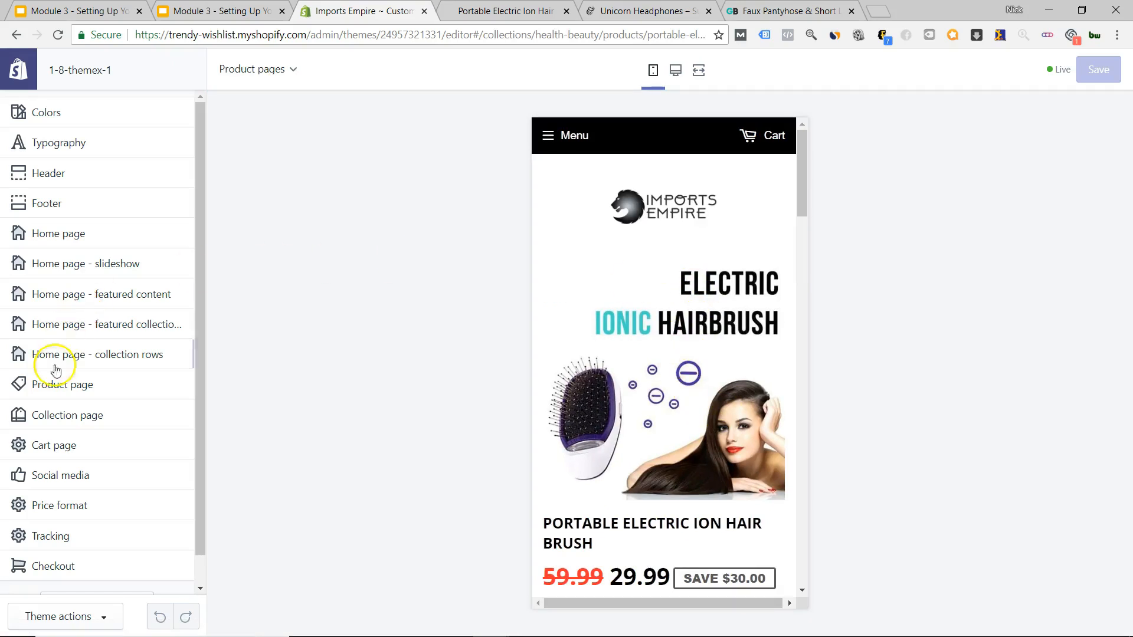
Open Product page settings and toggle the saved amount badge off, then back on.
{"action": "left_click", "coordinate": [63, 385]}
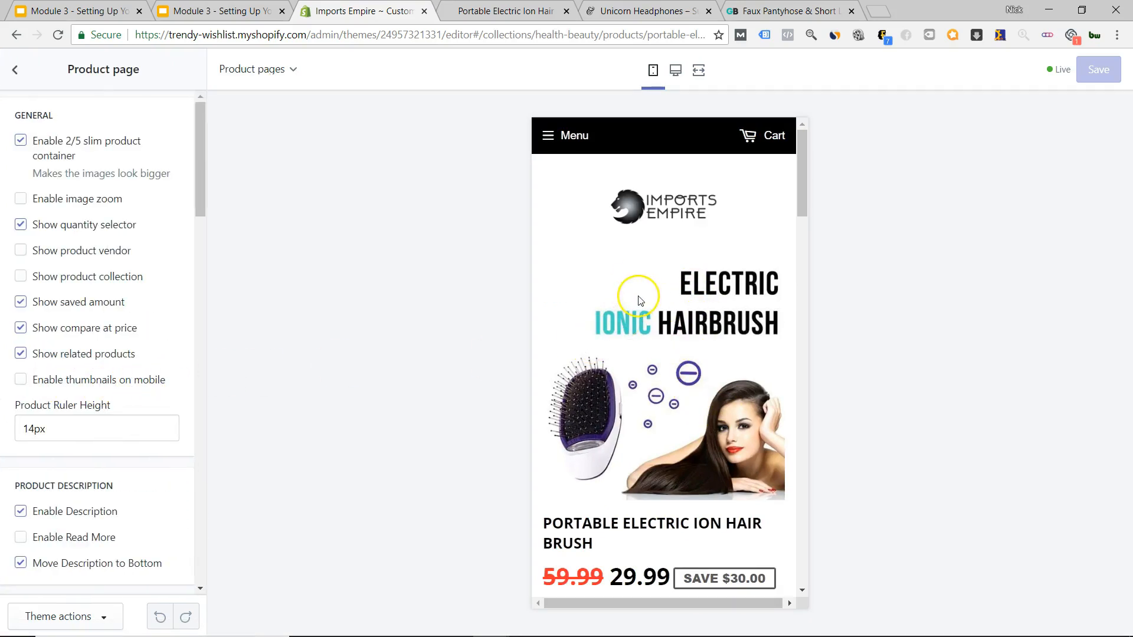
{"action": "scroll", "coordinate": [642, 301], "scroll_direction": "down", "scroll_amount": 7}
{"action": "scroll", "coordinate": [642, 301], "scroll_direction": "up", "scroll_amount": 3}
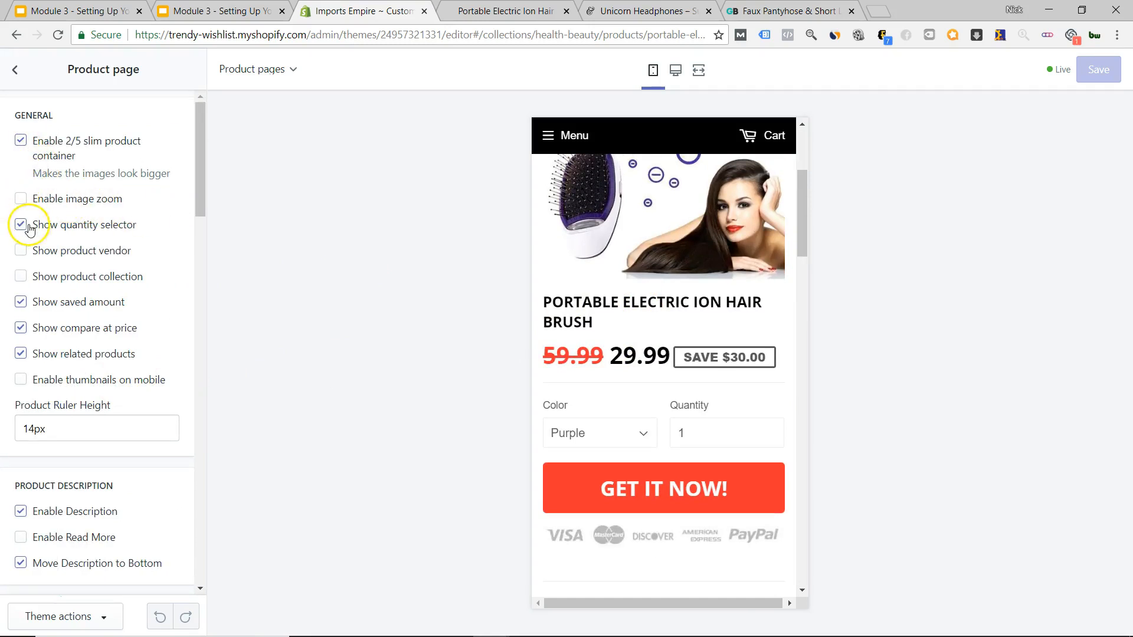
{"action": "scroll", "coordinate": [31, 254], "scroll_direction": "down", "scroll_amount": 1}
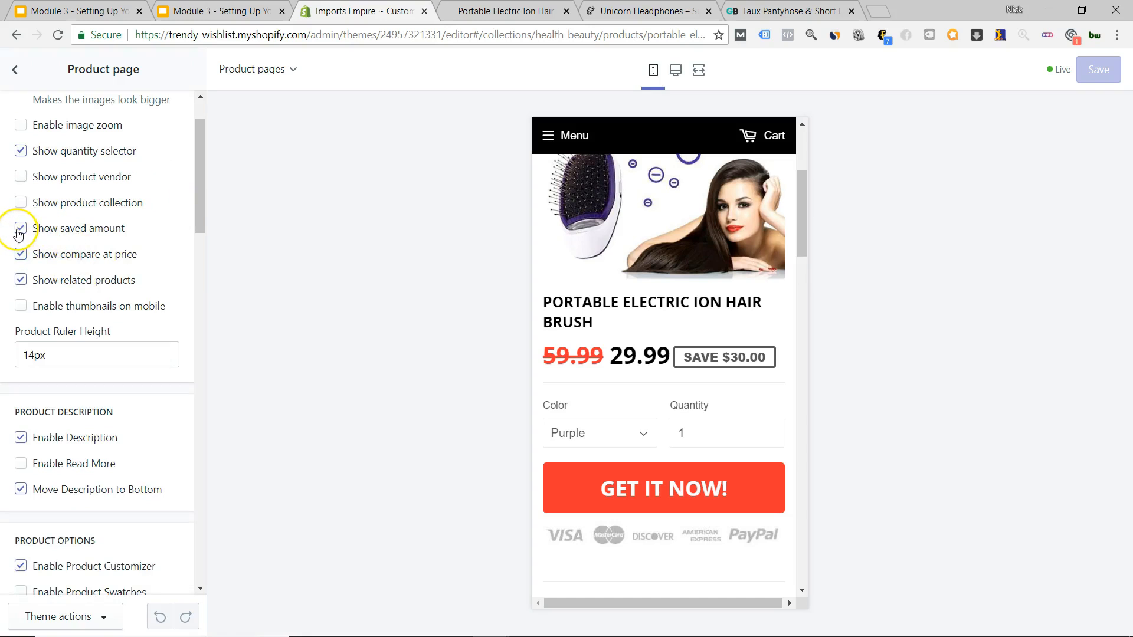
{"action": "left_click", "coordinate": [20, 228]}
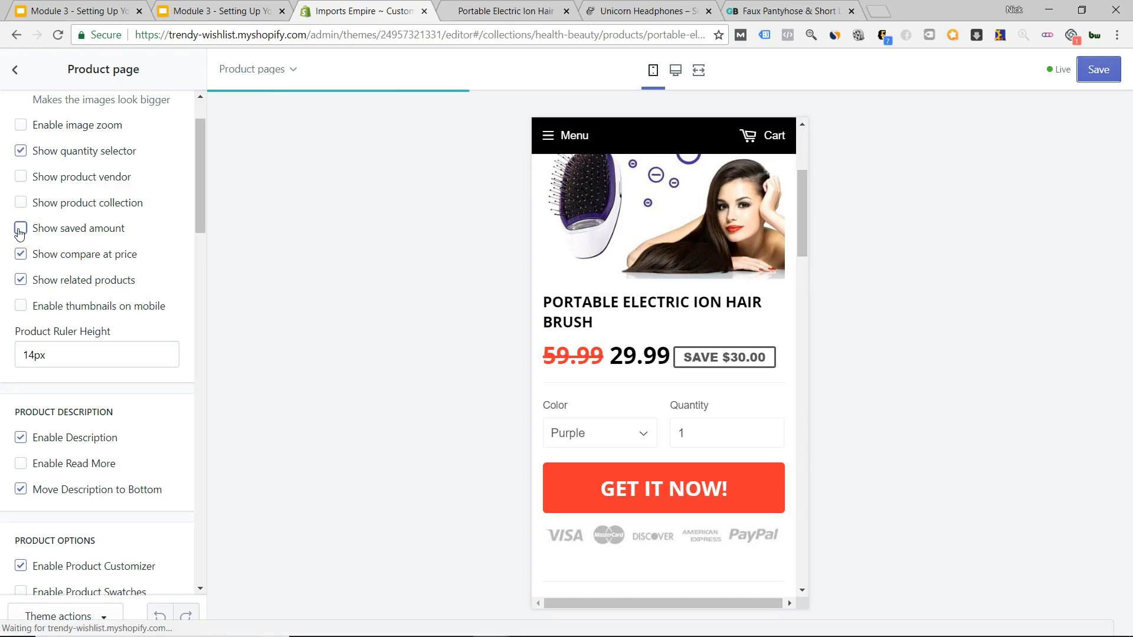
{"action": "left_click", "coordinate": [20, 229]}
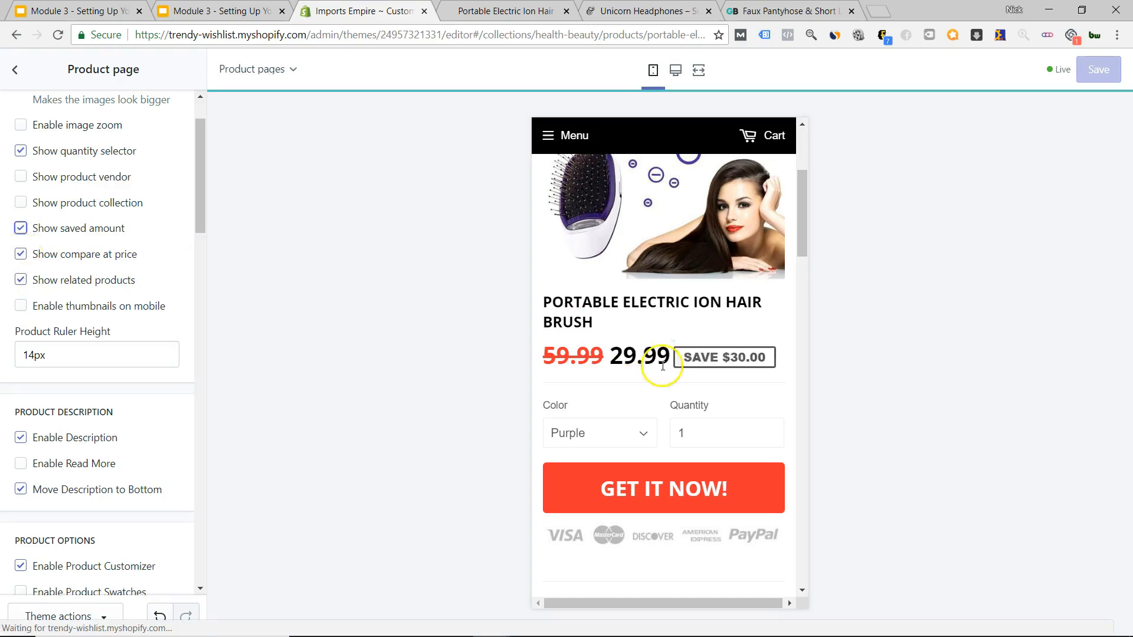
{"action": "scroll", "coordinate": [663, 378], "scroll_direction": "down", "scroll_amount": 10}
{"action": "scroll", "coordinate": [665, 411], "scroll_direction": "up", "scroll_amount": 5}
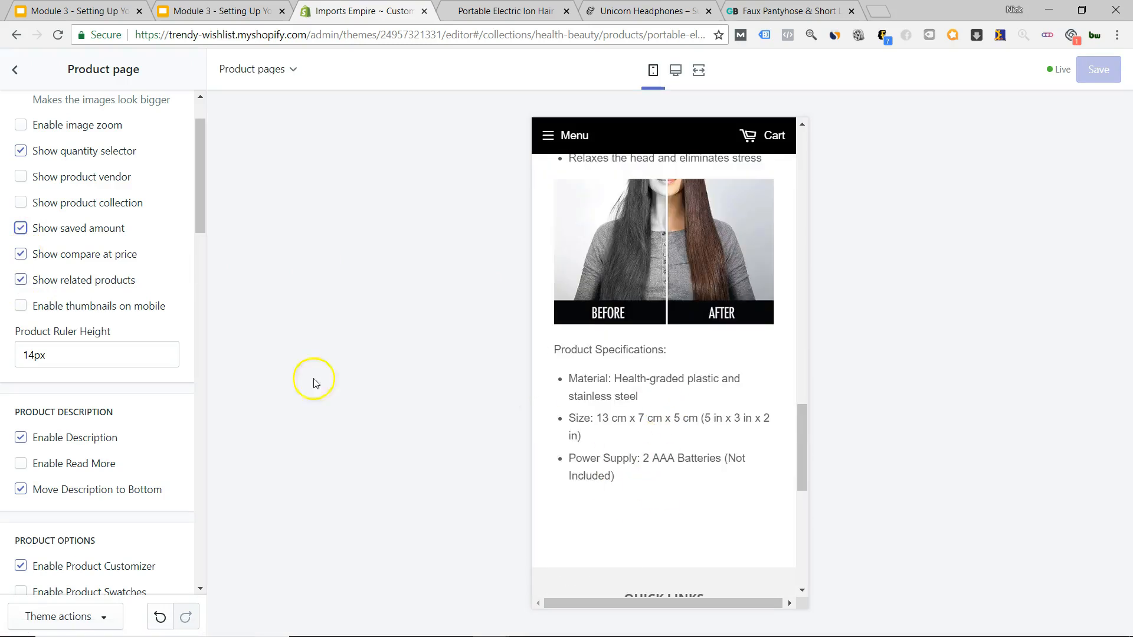
{"action": "scroll", "coordinate": [709, 354], "scroll_direction": "up", "scroll_amount": 8}
Try showing product thumbnails on mobile, then turn them back off.
{"action": "left_click", "coordinate": [20, 305]}
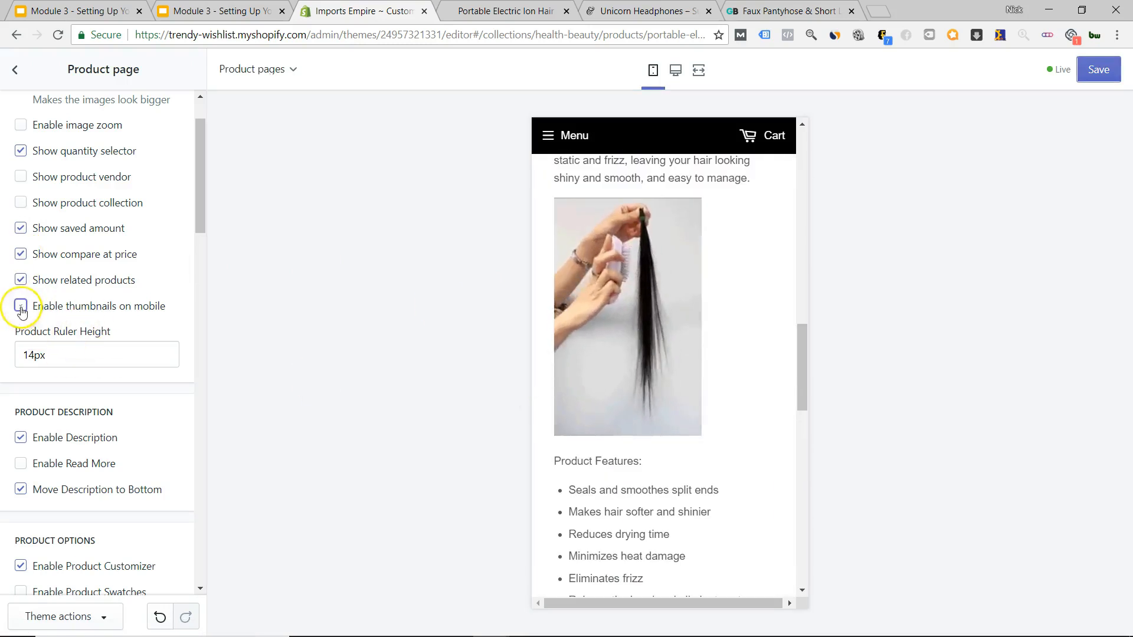
{"action": "scroll", "coordinate": [663, 321], "scroll_direction": "down", "scroll_amount": 4}
{"action": "scroll", "coordinate": [676, 321], "scroll_direction": "up", "scroll_amount": 3}
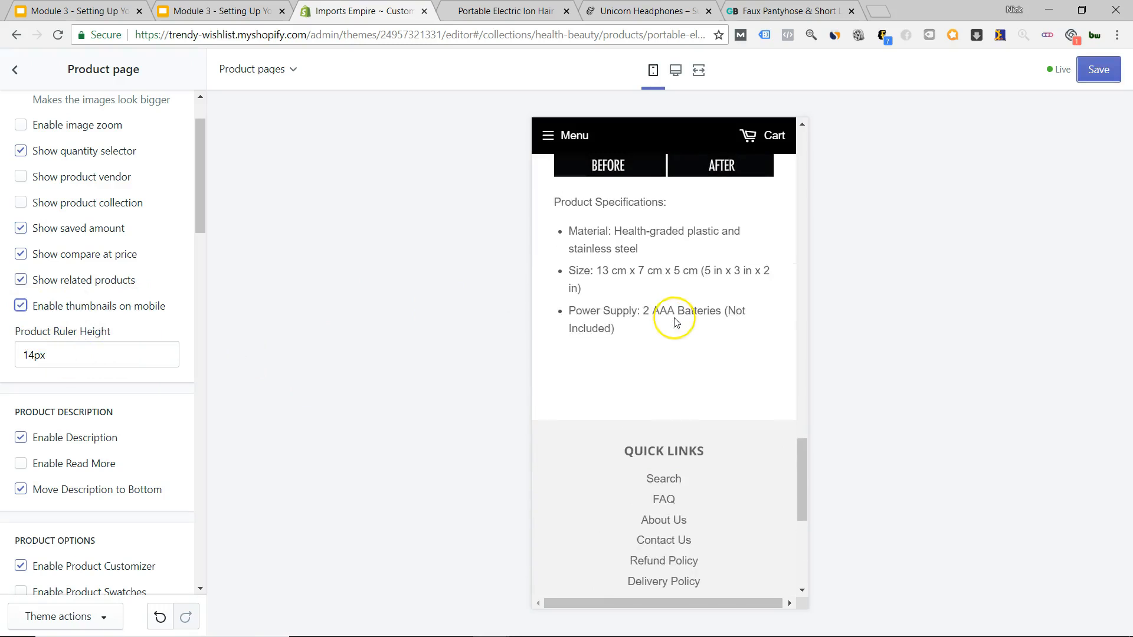
{"action": "scroll", "coordinate": [677, 322], "scroll_direction": "up", "scroll_amount": 6}
{"action": "scroll", "coordinate": [678, 322], "scroll_direction": "up", "scroll_amount": 6}
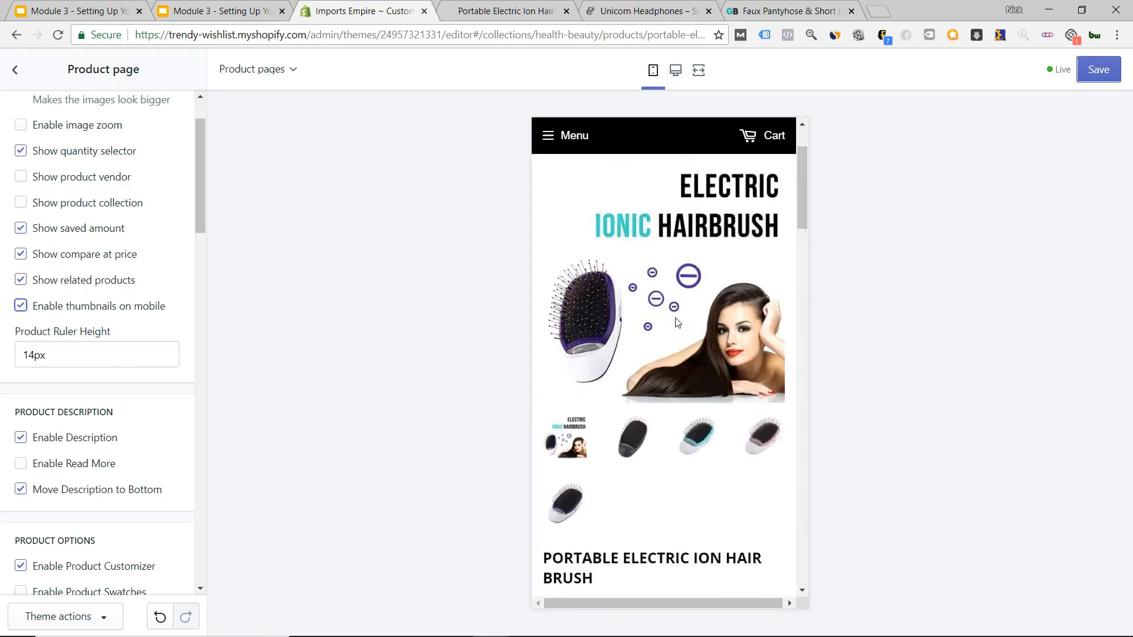
{"action": "scroll", "coordinate": [615, 380], "scroll_direction": "down", "scroll_amount": 2}
{"action": "left_click", "coordinate": [20, 306]}
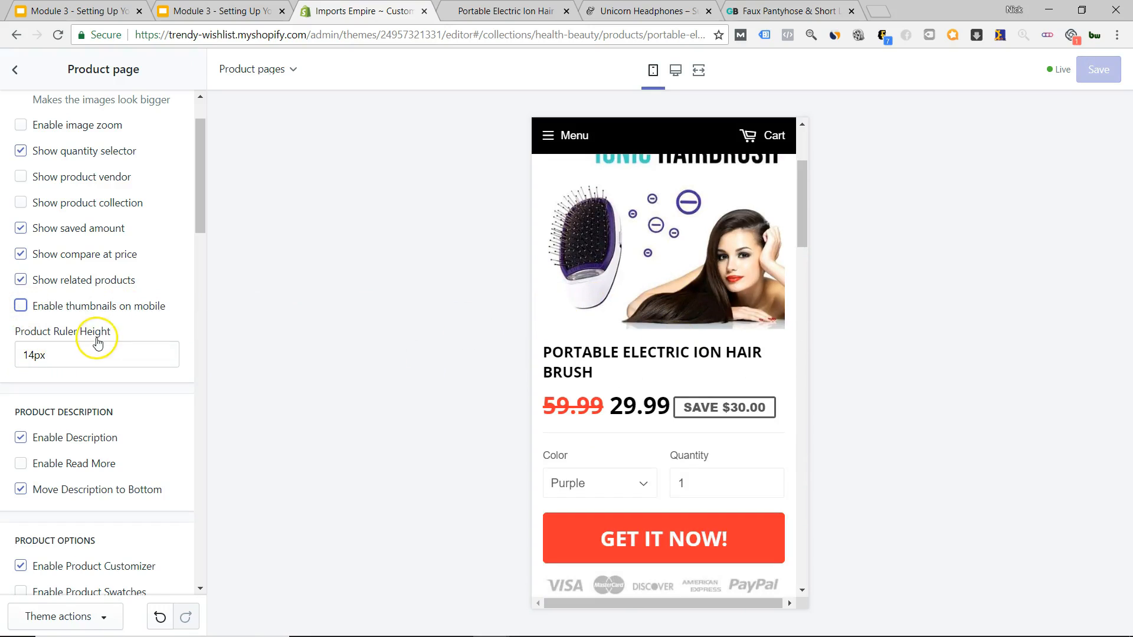
{"action": "scroll", "coordinate": [98, 343], "scroll_direction": "down", "scroll_amount": 4}
{"action": "scroll", "coordinate": [601, 381], "scroll_direction": "down", "scroll_amount": 5}
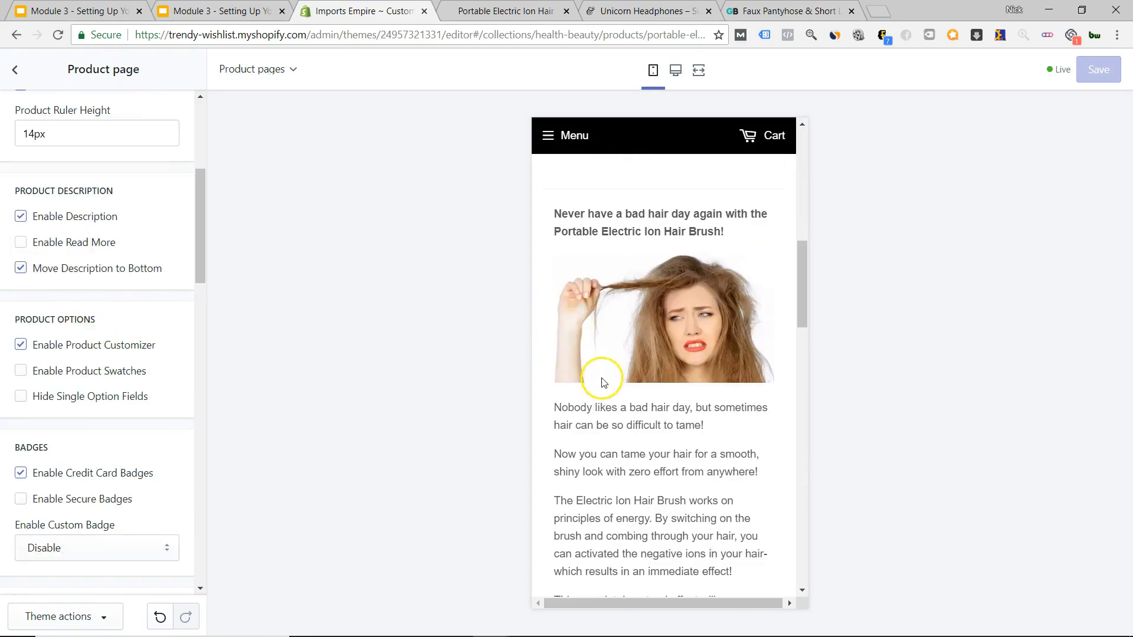
Test the read-more description option in the preview, then disable it again.
{"action": "left_click", "coordinate": [21, 242]}
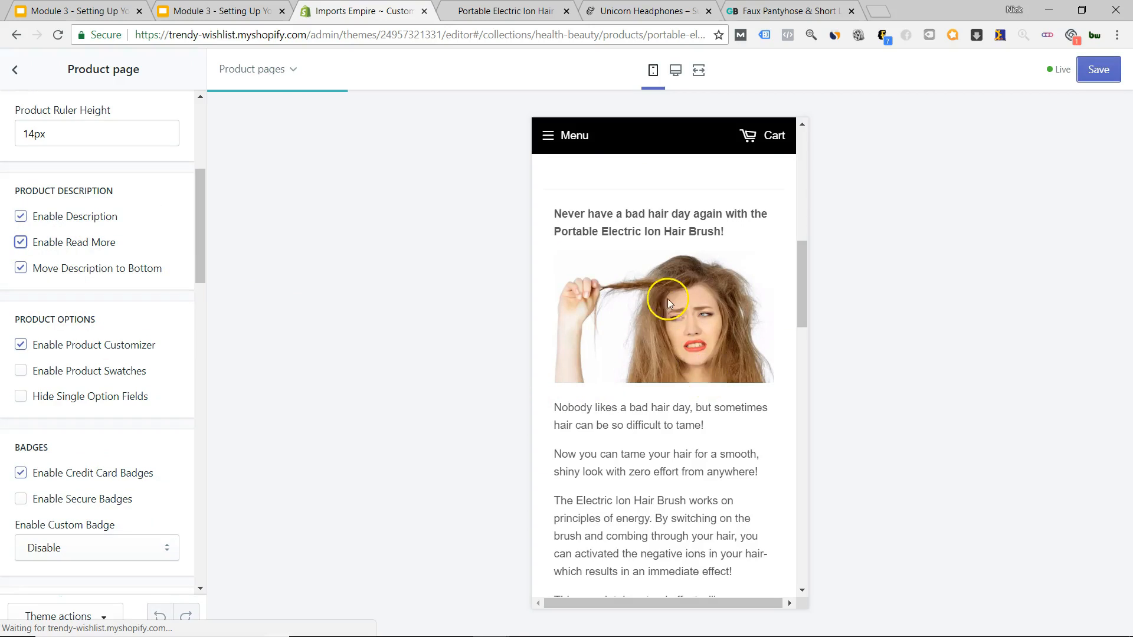
{"action": "left_click", "coordinate": [665, 403]}
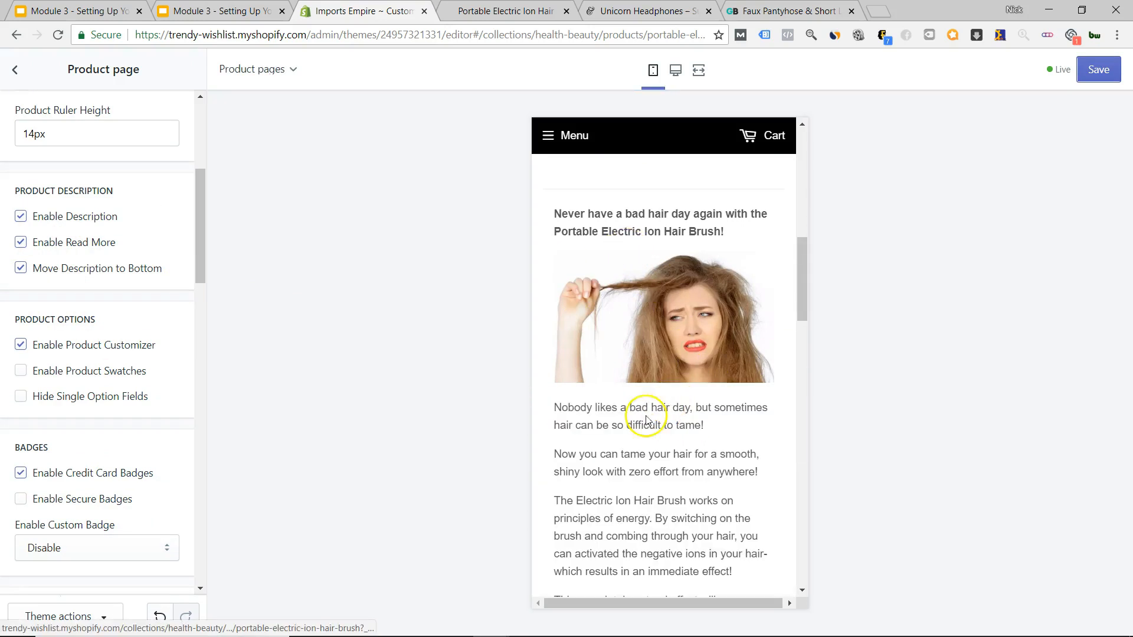
{"action": "left_click", "coordinate": [21, 243]}
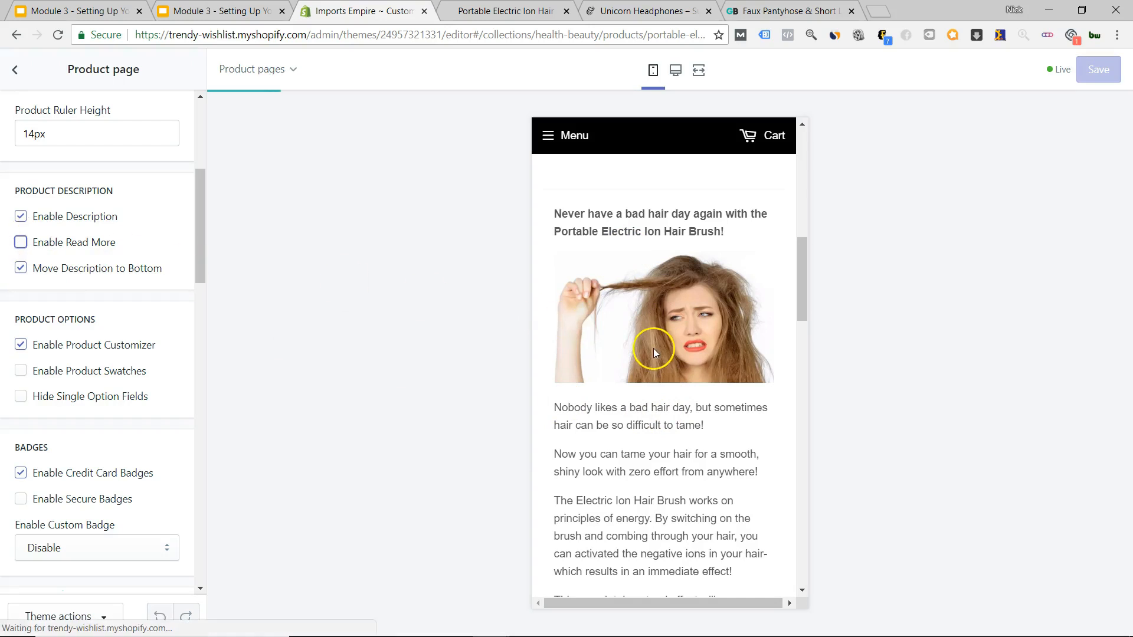
{"action": "scroll", "coordinate": [29, 351], "scroll_direction": "down", "scroll_amount": 2}
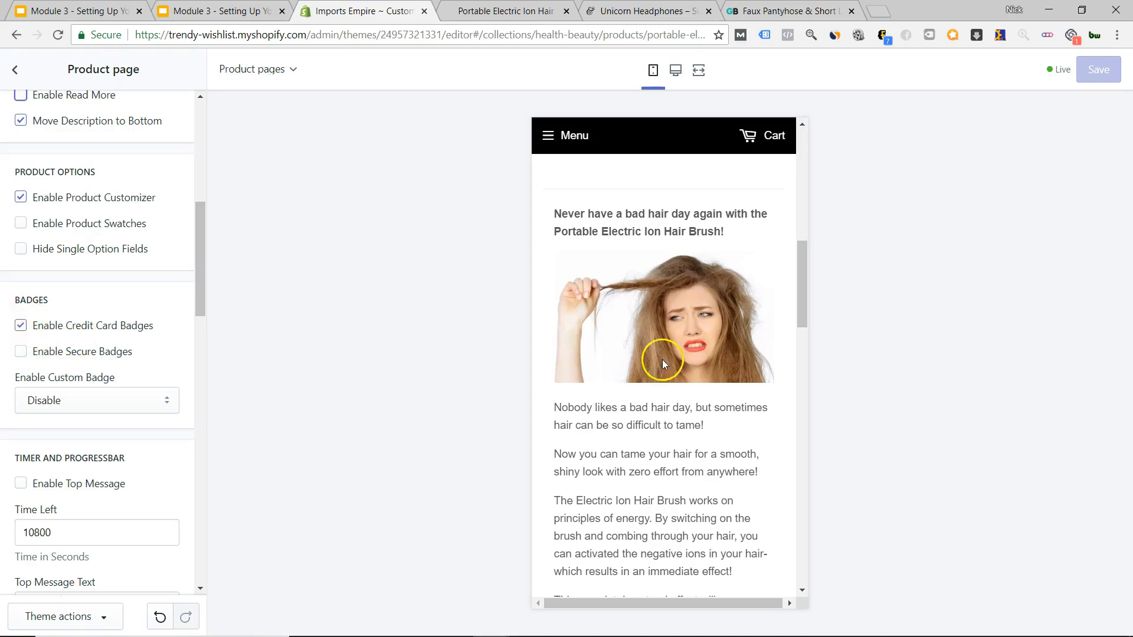
{"action": "scroll", "coordinate": [704, 382], "scroll_direction": "down", "scroll_amount": 5}
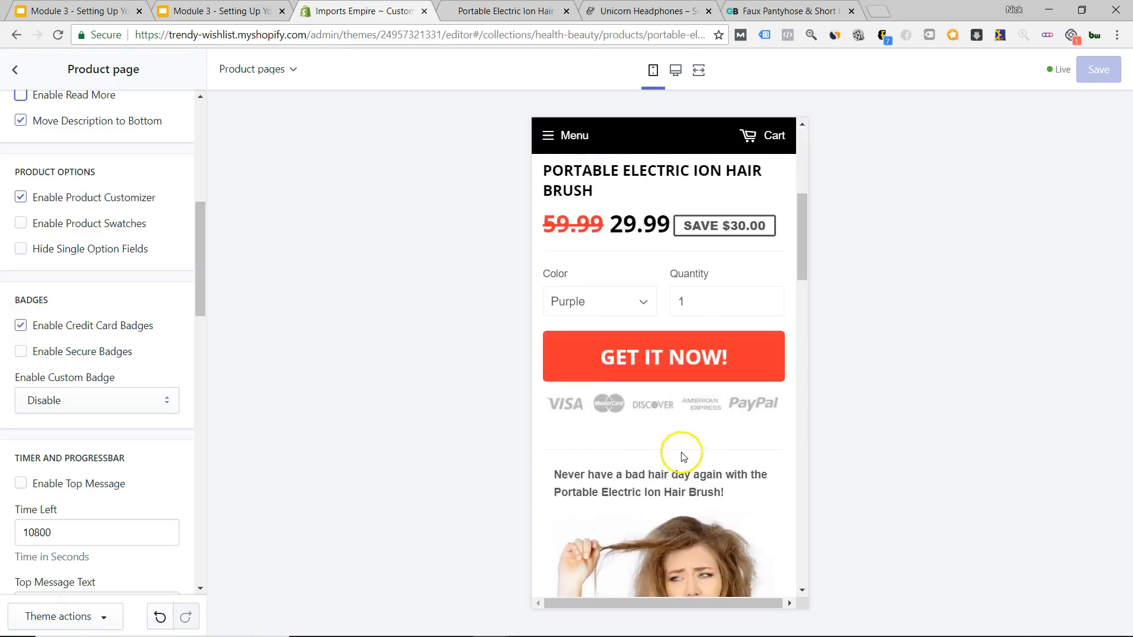
Keep the credit card badges on and turn Enable Secure Badges off.
{"action": "left_click", "coordinate": [21, 326]}
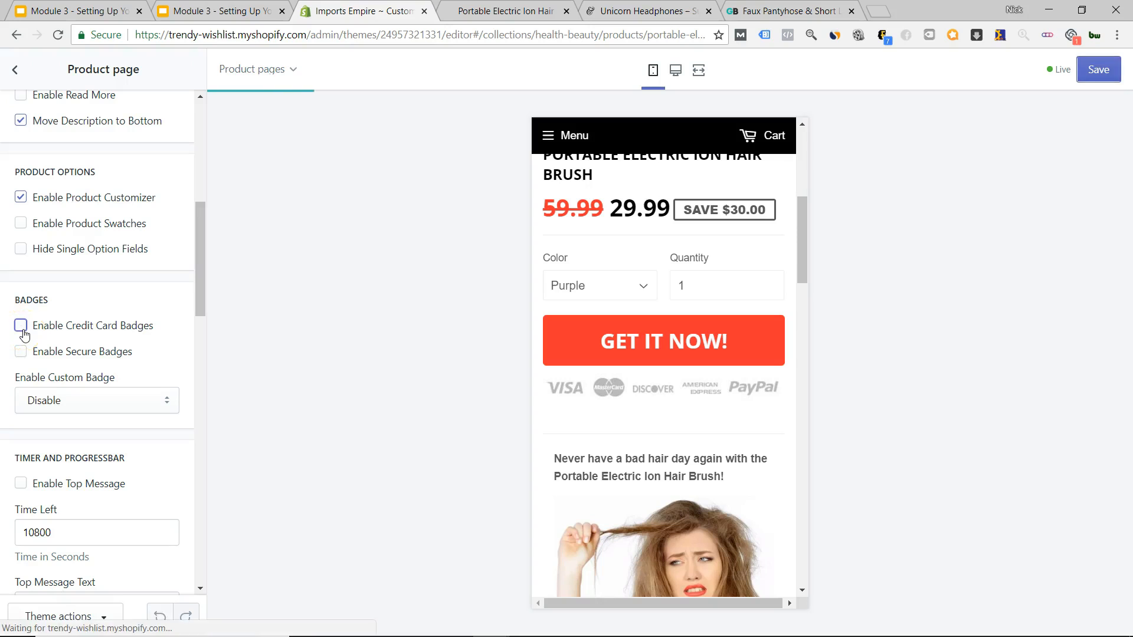
{"action": "left_click", "coordinate": [21, 326]}
{"action": "left_click", "coordinate": [20, 351]}
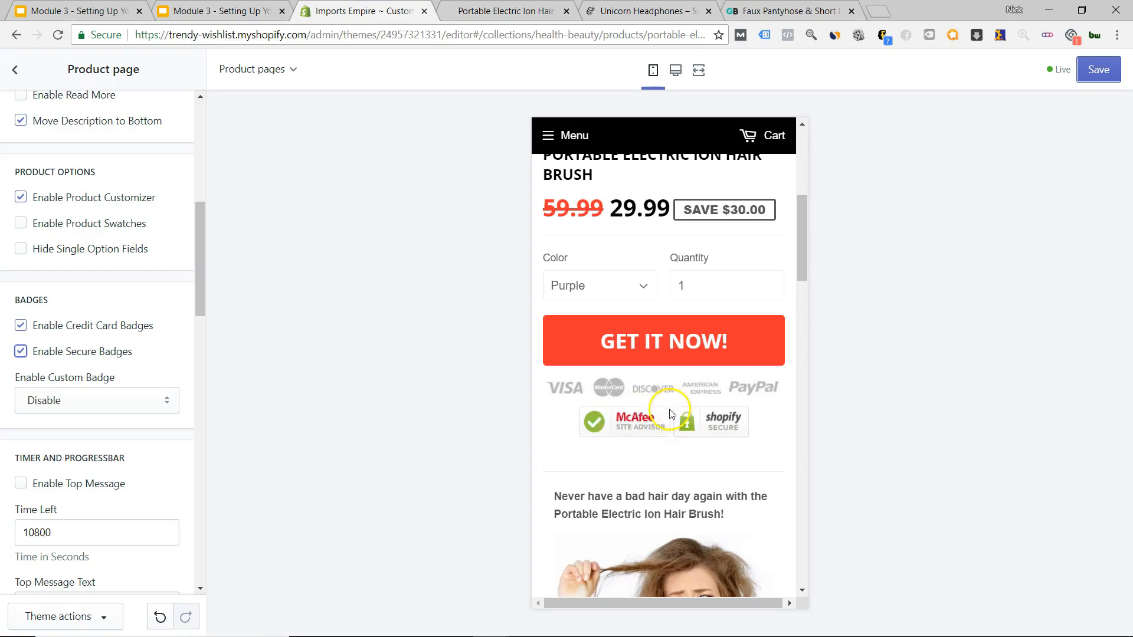
{"action": "left_click", "coordinate": [21, 352]}
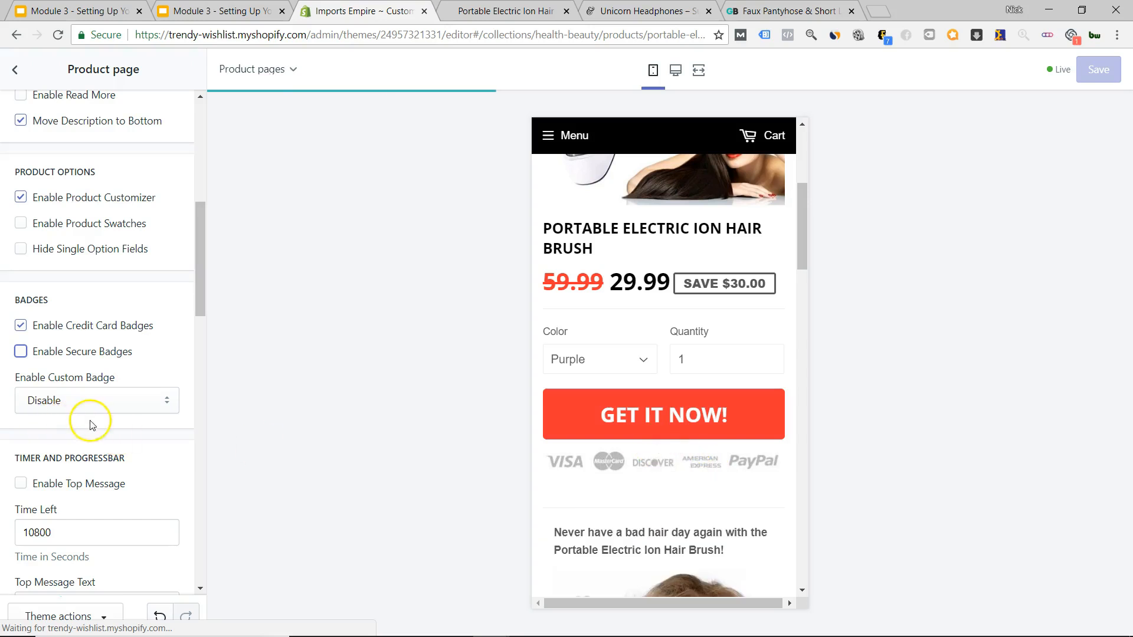
{"action": "scroll", "coordinate": [151, 426], "scroll_direction": "down", "scroll_amount": 4}
{"action": "scroll", "coordinate": [671, 479], "scroll_direction": "up", "scroll_amount": 3}
Under Timer and Progressbar, enable Top Message, Product Timer and Product Timer Cookie.
{"action": "scroll", "coordinate": [670, 479], "scroll_direction": "down", "scroll_amount": 2}
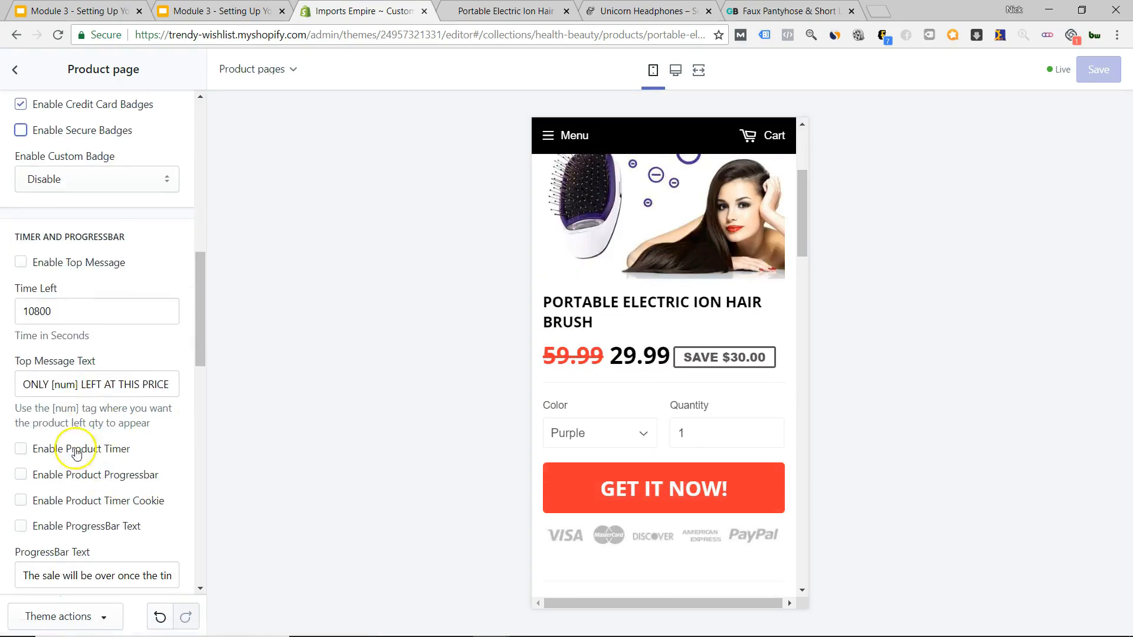
{"action": "left_click", "coordinate": [21, 263]}
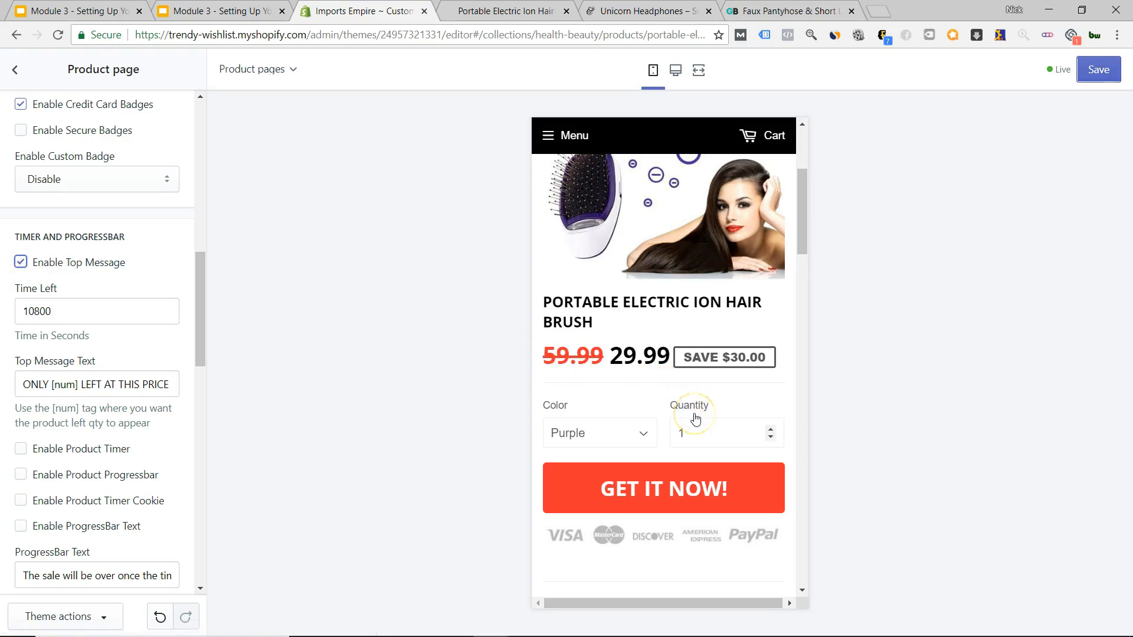
{"action": "scroll", "coordinate": [696, 420], "scroll_direction": "down", "scroll_amount": 5}
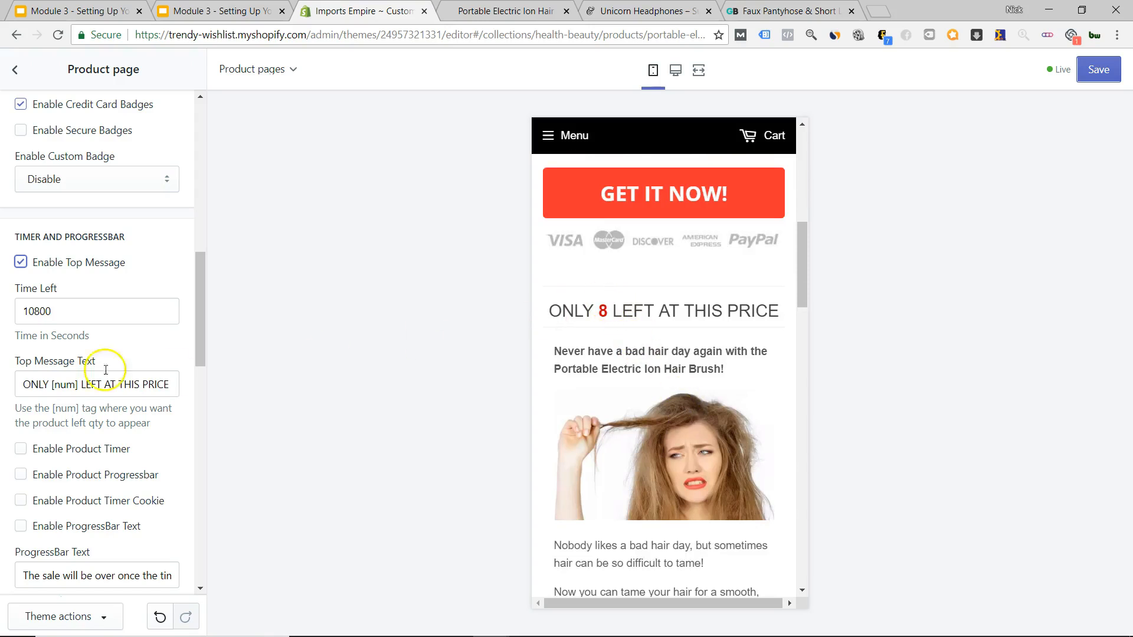
{"action": "scroll", "coordinate": [23, 407], "scroll_direction": "down", "scroll_amount": 3}
{"action": "left_click", "coordinate": [21, 302]}
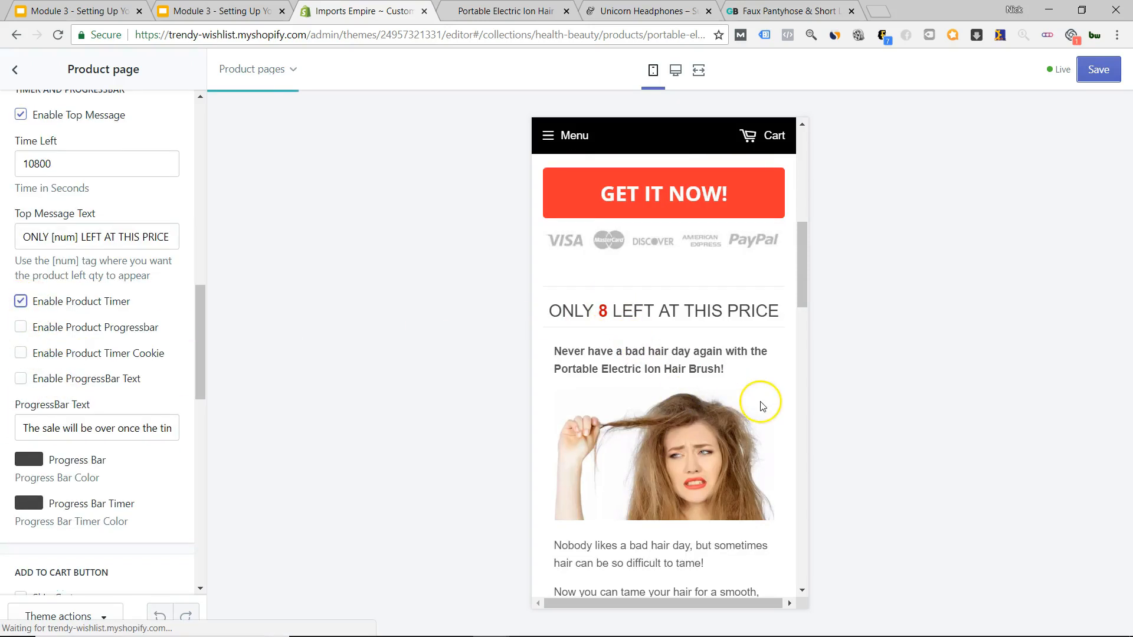
{"action": "left_click", "coordinate": [21, 353]}
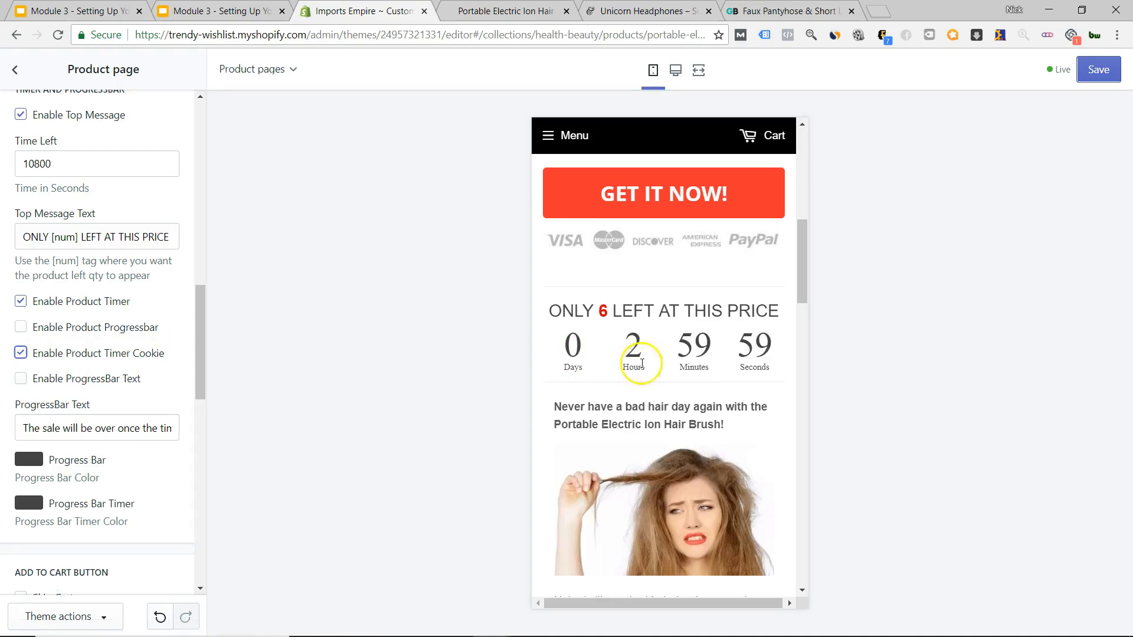
{"action": "scroll", "coordinate": [651, 300], "scroll_direction": "up", "scroll_amount": 6}
{"action": "scroll", "coordinate": [651, 300], "scroll_direction": "up", "scroll_amount": 3}
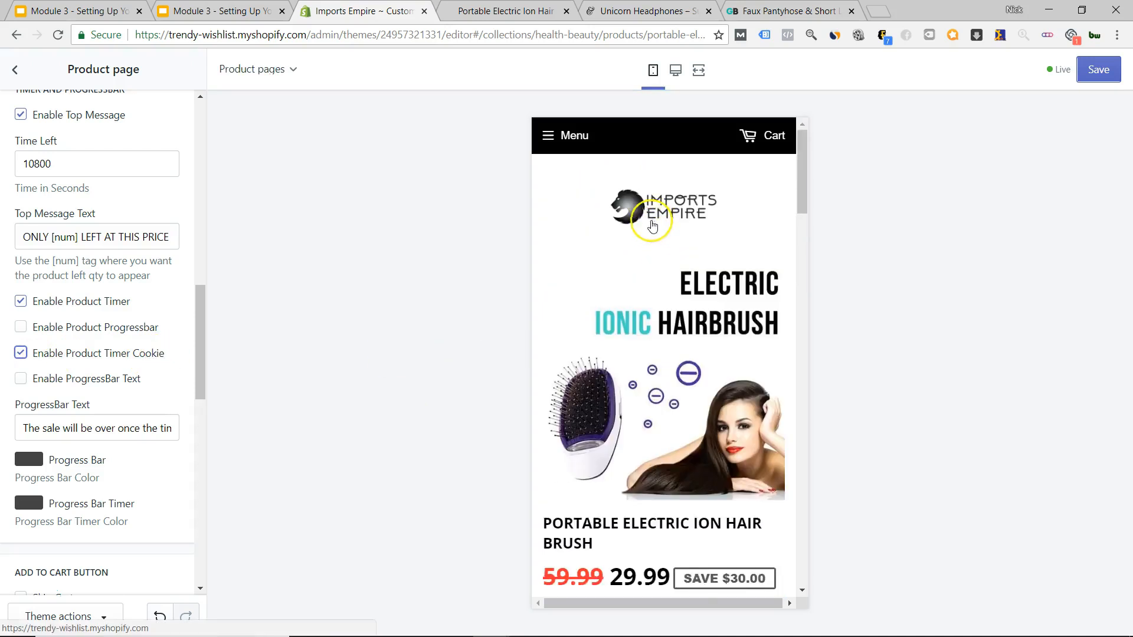
{"action": "scroll", "coordinate": [653, 304], "scroll_direction": "down", "scroll_amount": 9}
{"action": "scroll", "coordinate": [658, 334], "scroll_direction": "up", "scroll_amount": 1}
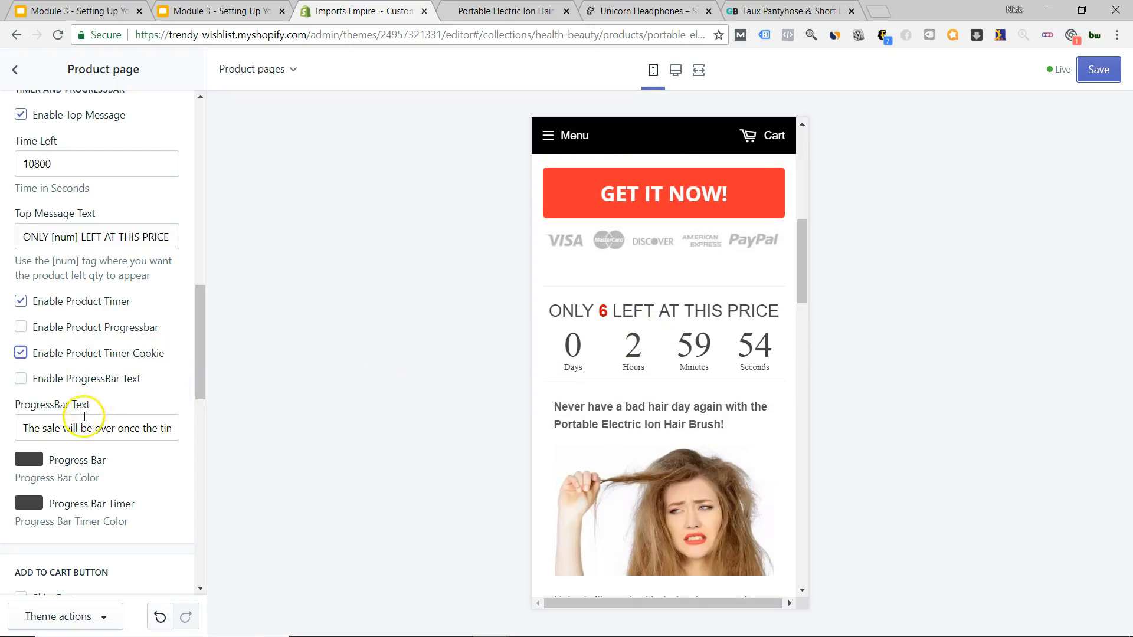
{"action": "scroll", "coordinate": [77, 436], "scroll_direction": "down", "scroll_amount": 5}
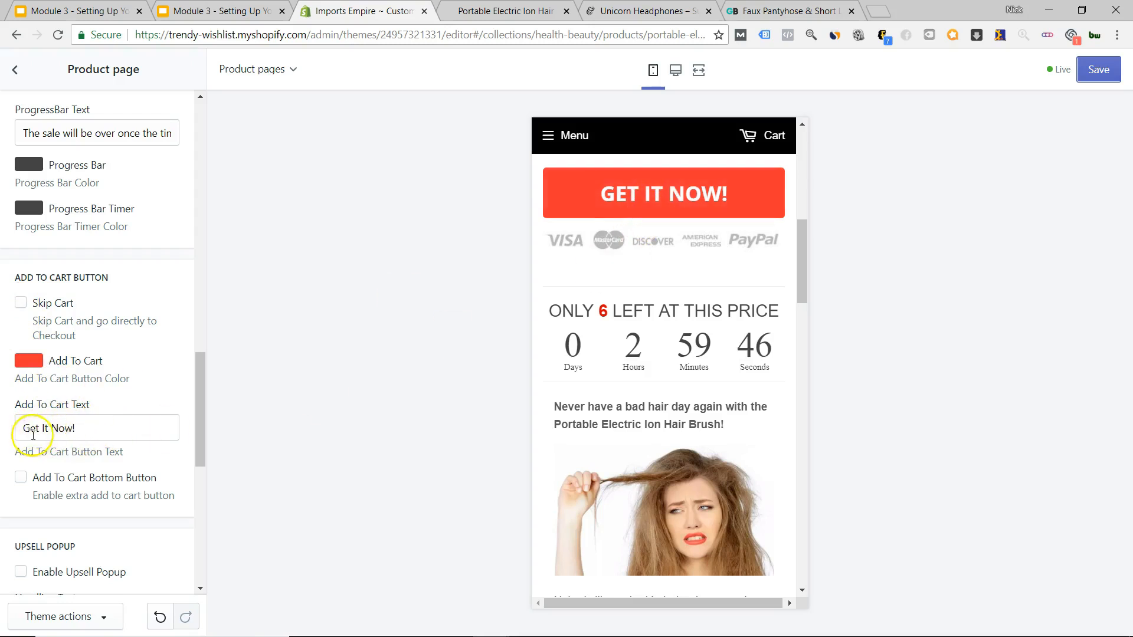
Turn on Add To Cart Bottom Button and check the hair brush preview.
{"action": "scroll", "coordinate": [49, 484], "scroll_direction": "down", "scroll_amount": 5}
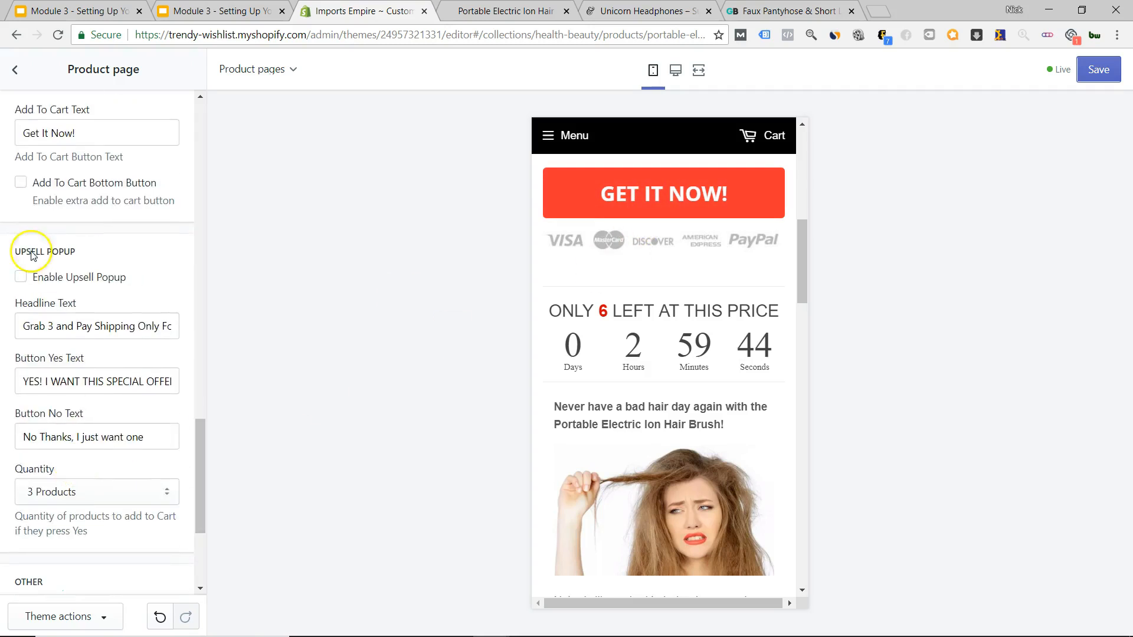
{"action": "left_click", "coordinate": [19, 184]}
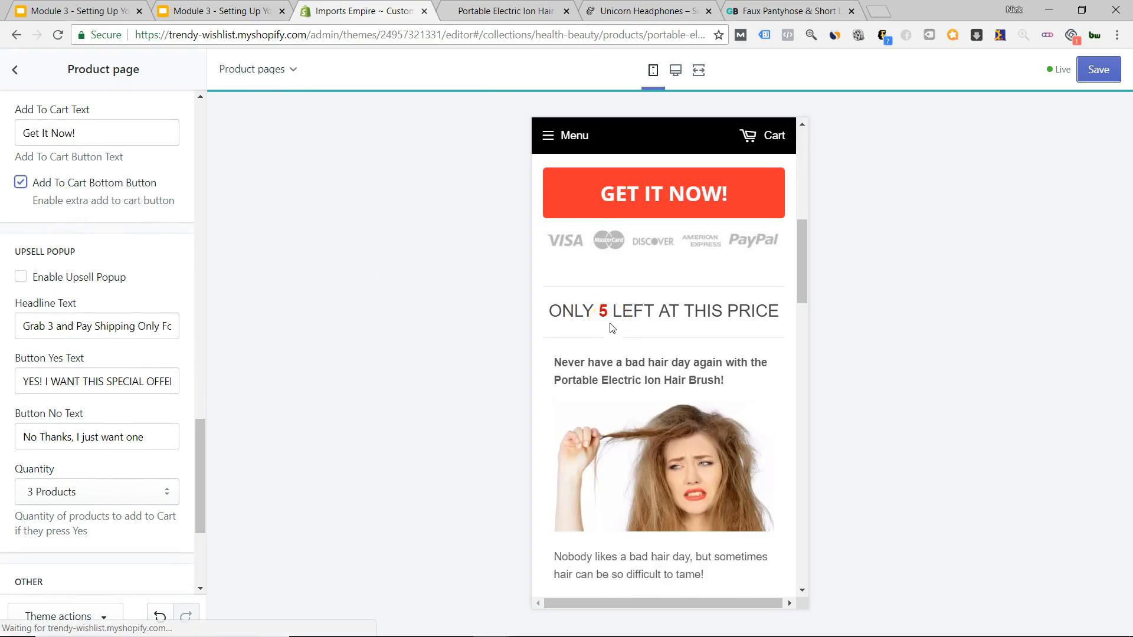
{"action": "scroll", "coordinate": [630, 330], "scroll_direction": "down", "scroll_amount": 10}
{"action": "scroll", "coordinate": [649, 332], "scroll_direction": "down", "scroll_amount": 1}
{"action": "scroll", "coordinate": [650, 334], "scroll_direction": "up", "scroll_amount": 2}
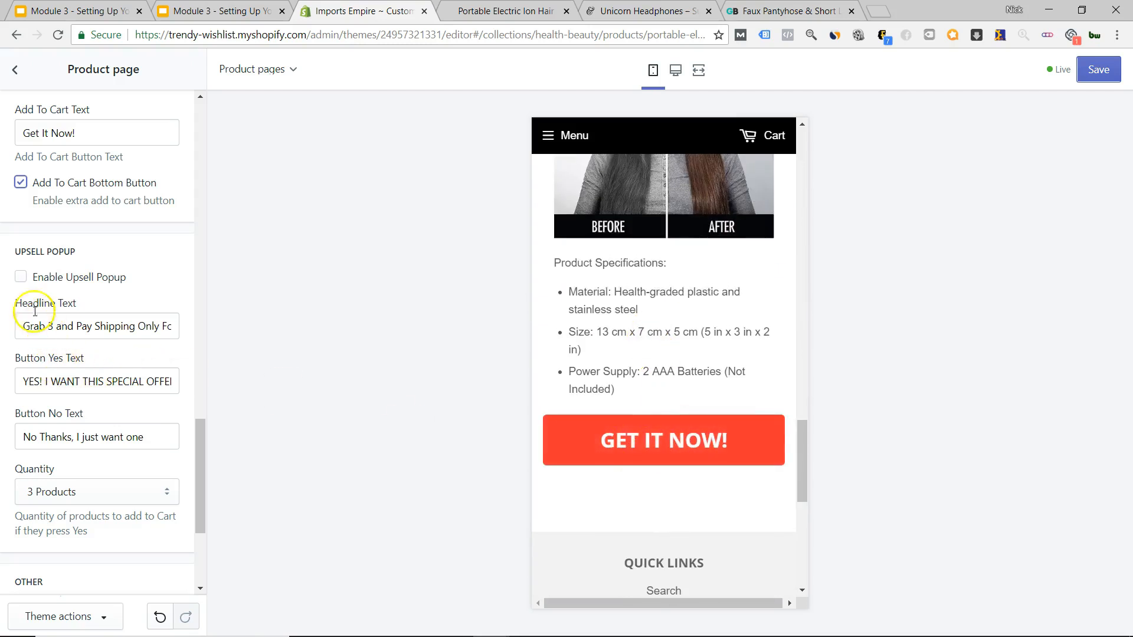
{"action": "scroll", "coordinate": [53, 407], "scroll_direction": "down", "scroll_amount": 4}
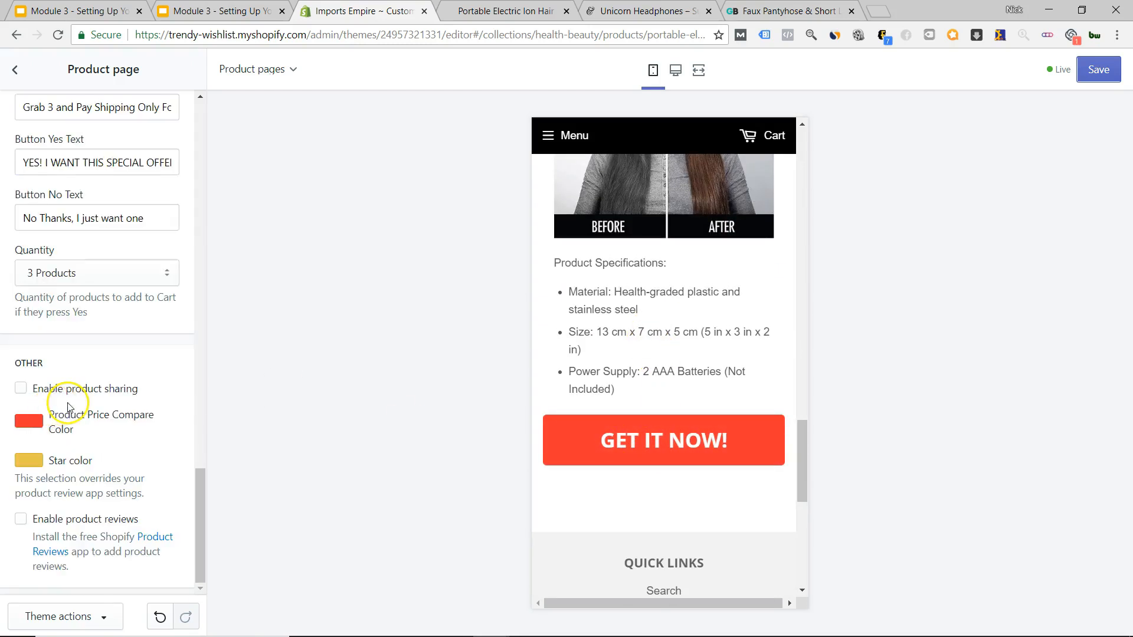
{"action": "scroll", "coordinate": [51, 397], "scroll_direction": "up", "scroll_amount": 10}
{"action": "scroll", "coordinate": [648, 434], "scroll_direction": "up", "scroll_amount": 6}
{"action": "scroll", "coordinate": [648, 434], "scroll_direction": "up", "scroll_amount": 10}
{"action": "scroll", "coordinate": [624, 390], "scroll_direction": "down", "scroll_amount": 6}
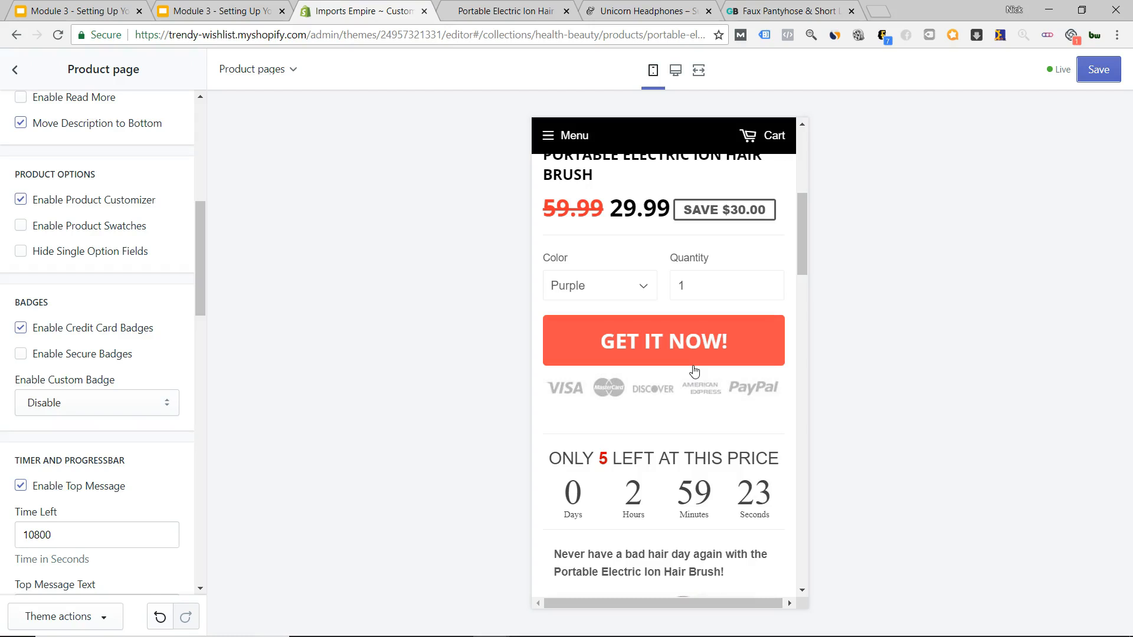
Review the payment badges in the preview, then bring up the Unicorn Headphones store page.
{"action": "left_click", "coordinate": [671, 376]}
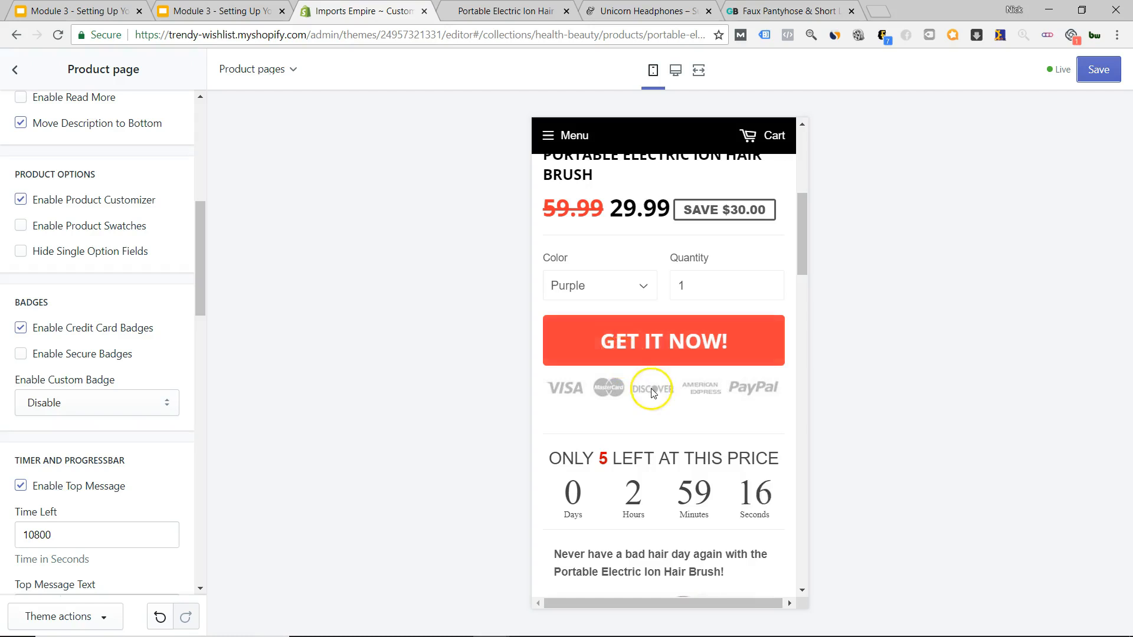
{"action": "scroll", "coordinate": [653, 393], "scroll_direction": "up", "scroll_amount": 6}
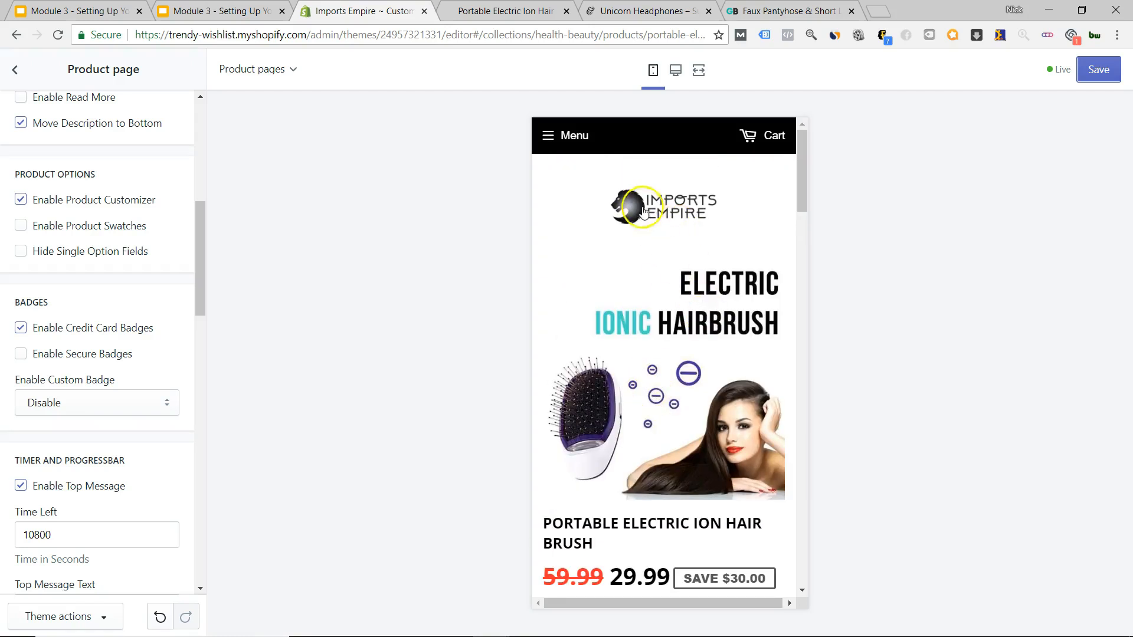
{"action": "scroll", "coordinate": [654, 363], "scroll_direction": "down", "scroll_amount": 6}
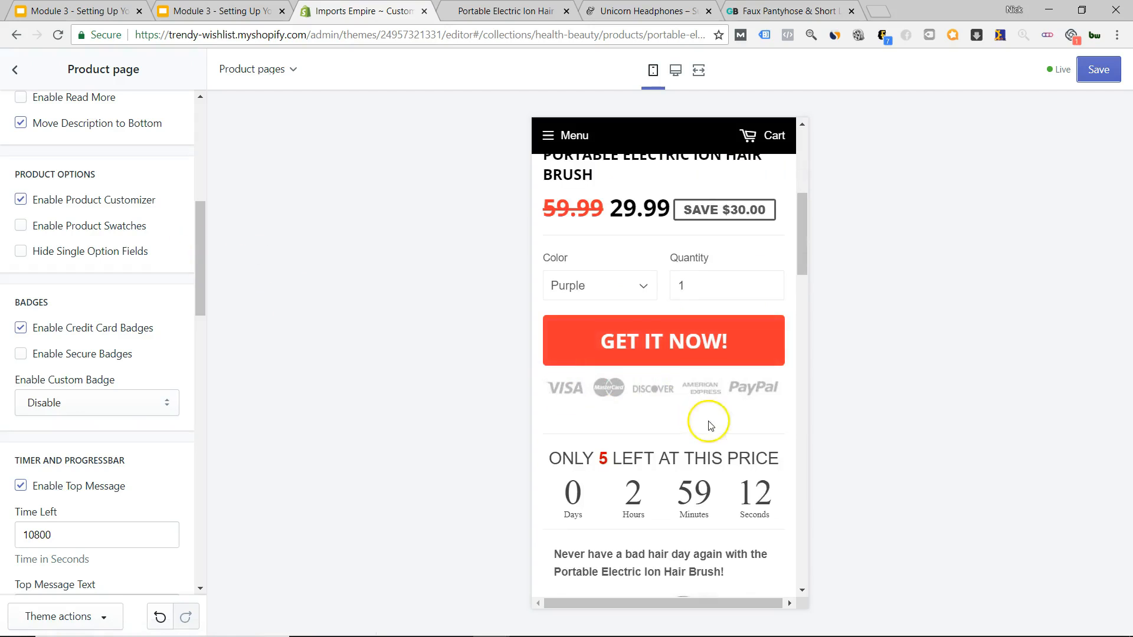
{"action": "scroll", "coordinate": [678, 426], "scroll_direction": "up", "scroll_amount": 6}
{"action": "scroll", "coordinate": [663, 412], "scroll_direction": "down", "scroll_amount": 6}
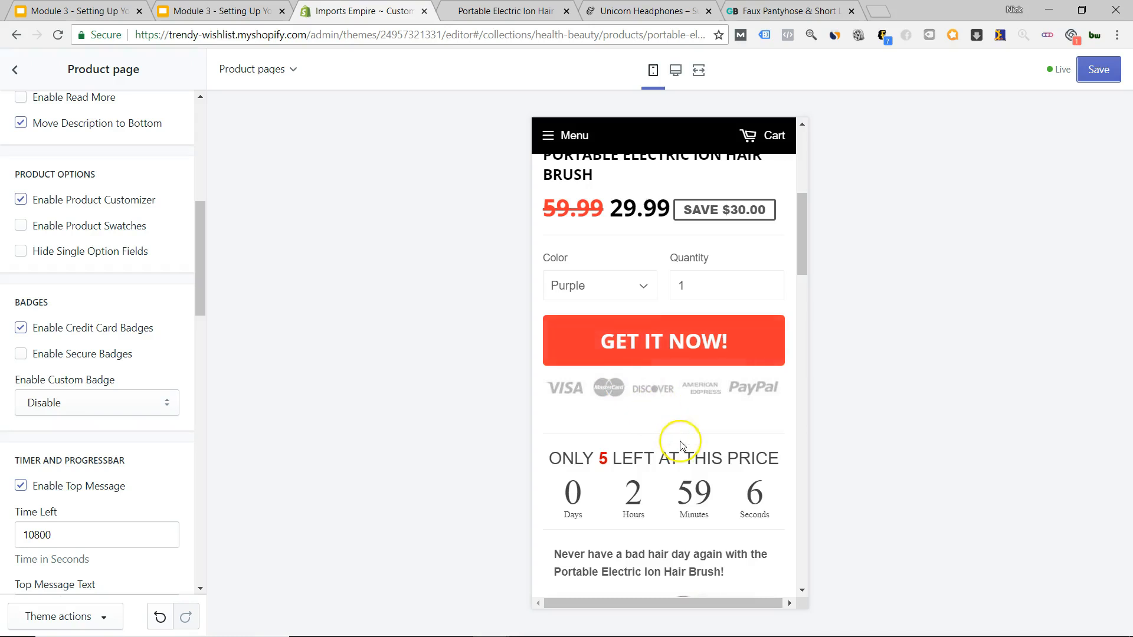
{"action": "scroll", "coordinate": [608, 460], "scroll_direction": "down", "scroll_amount": 1}
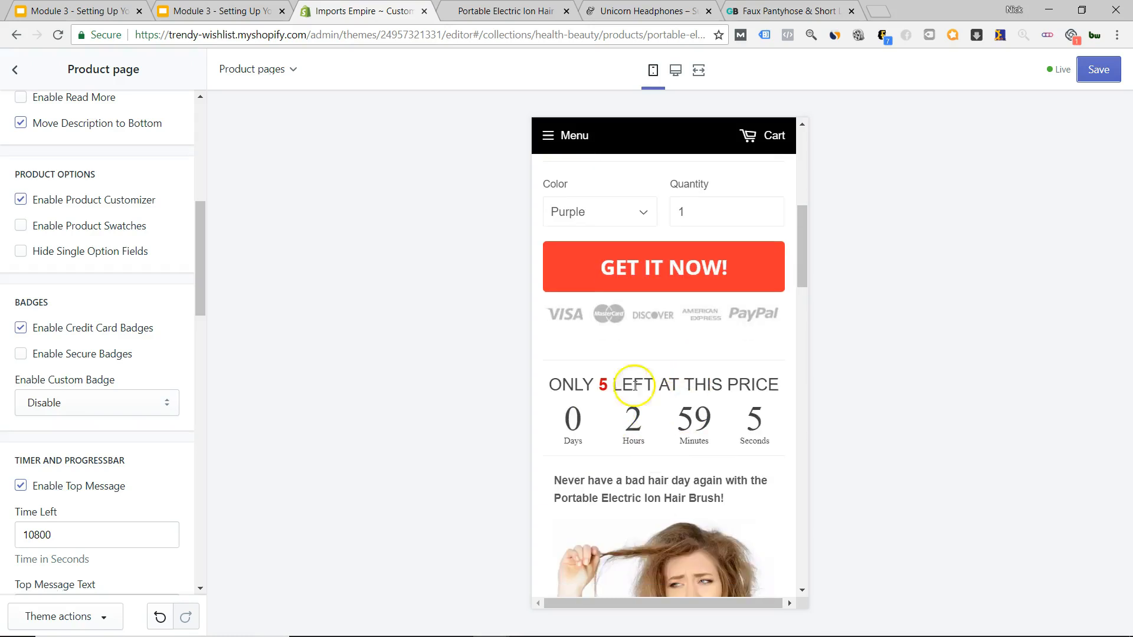
{"action": "left_click", "coordinate": [649, 11]}
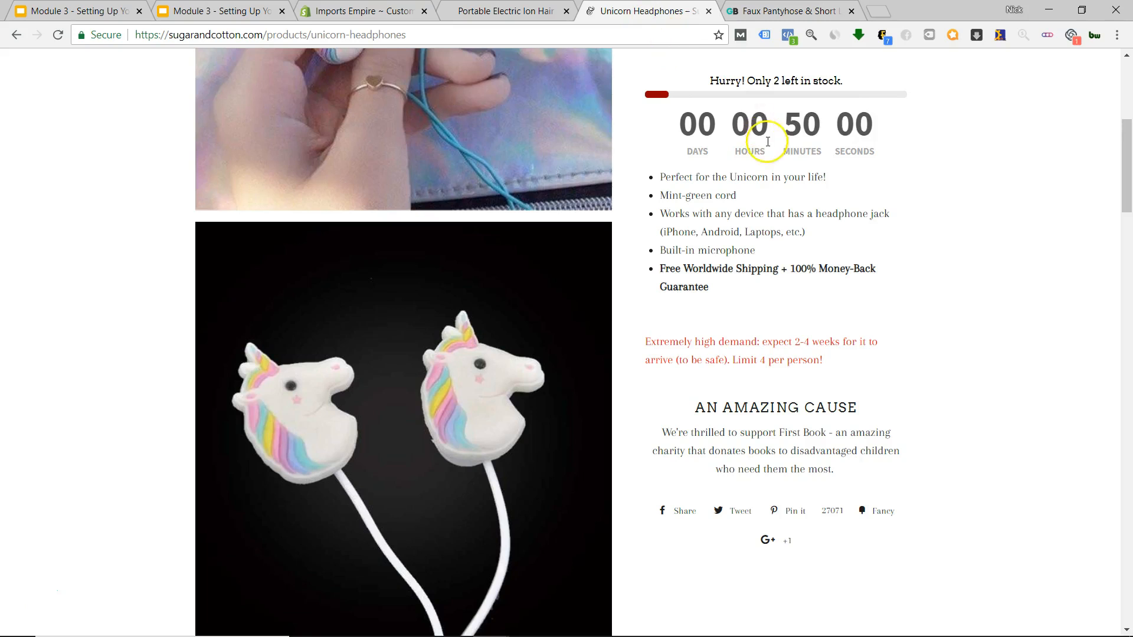
Compare the countdowns and badges on the Faux Pantyhose and Unicorn Headphones pages.
{"action": "left_click", "coordinate": [785, 11]}
{"action": "scroll", "coordinate": [785, 265], "scroll_direction": "up", "scroll_amount": 5}
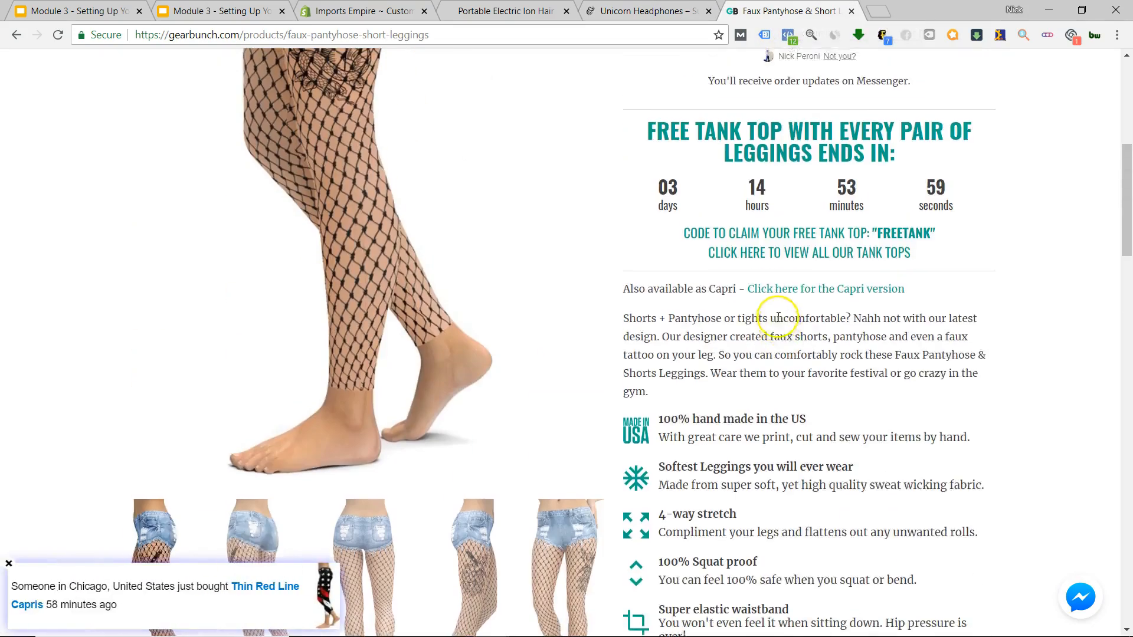
{"action": "scroll", "coordinate": [767, 322], "scroll_direction": "up", "scroll_amount": 2}
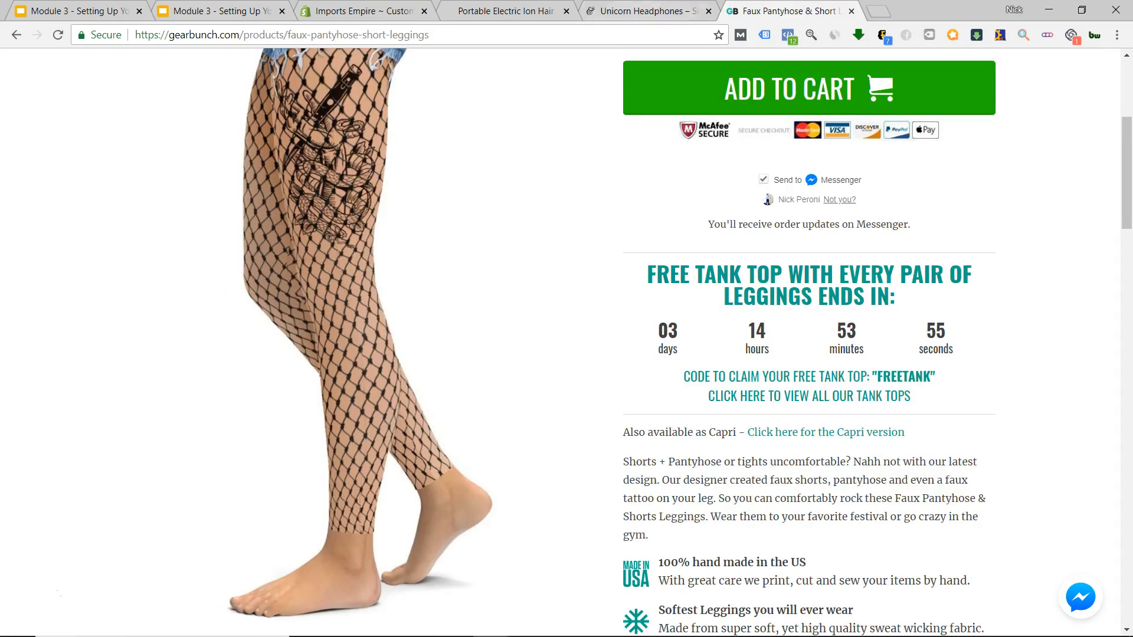
{"action": "key", "text": "ctrl+shift+Tab"}
{"action": "scroll", "coordinate": [730, 220], "scroll_direction": "up", "scroll_amount": 2}
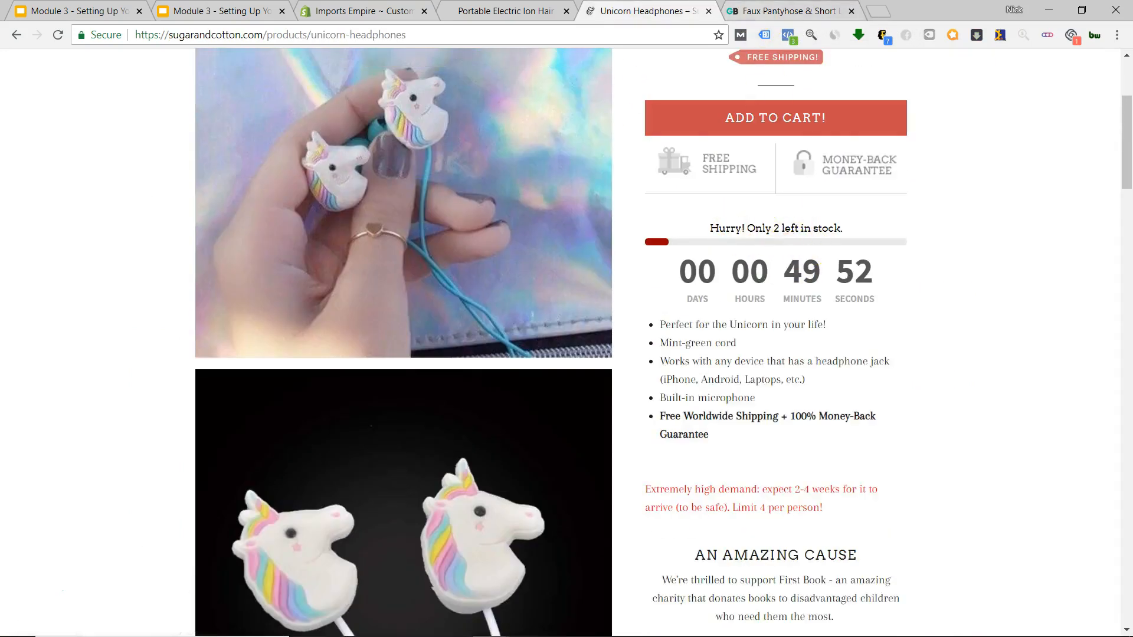
{"action": "key", "text": "ctrl+Tab"}
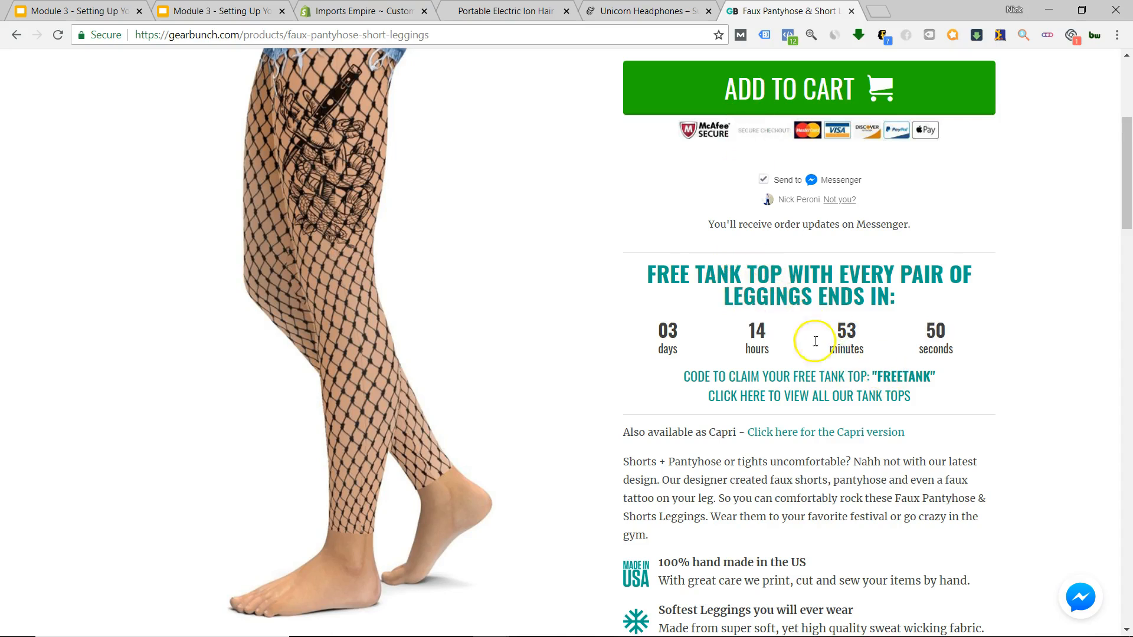
{"action": "key", "text": "ctrl+shift+Tab"}
{"action": "key", "text": "ctrl+shift+Tab"}
{"action": "key", "text": "ctrl+Tab"}
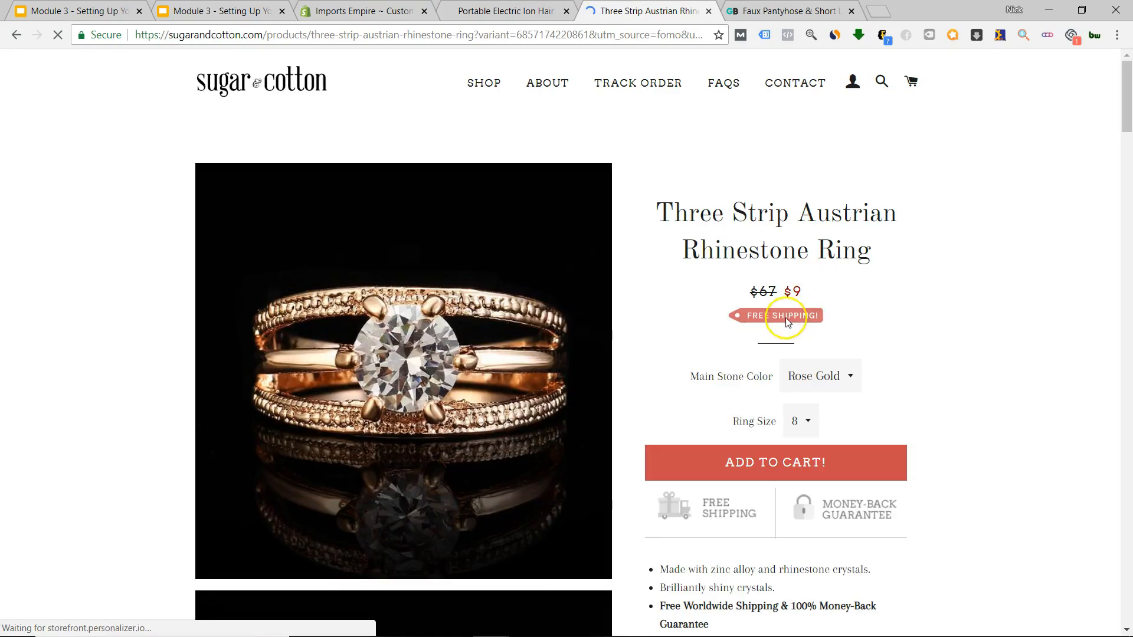
Return to the Imports Empire Shopify theme editor.
{"action": "scroll", "coordinate": [785, 378], "scroll_direction": "down", "scroll_amount": 2}
{"action": "scroll", "coordinate": [785, 387], "scroll_direction": "down", "scroll_amount": 1}
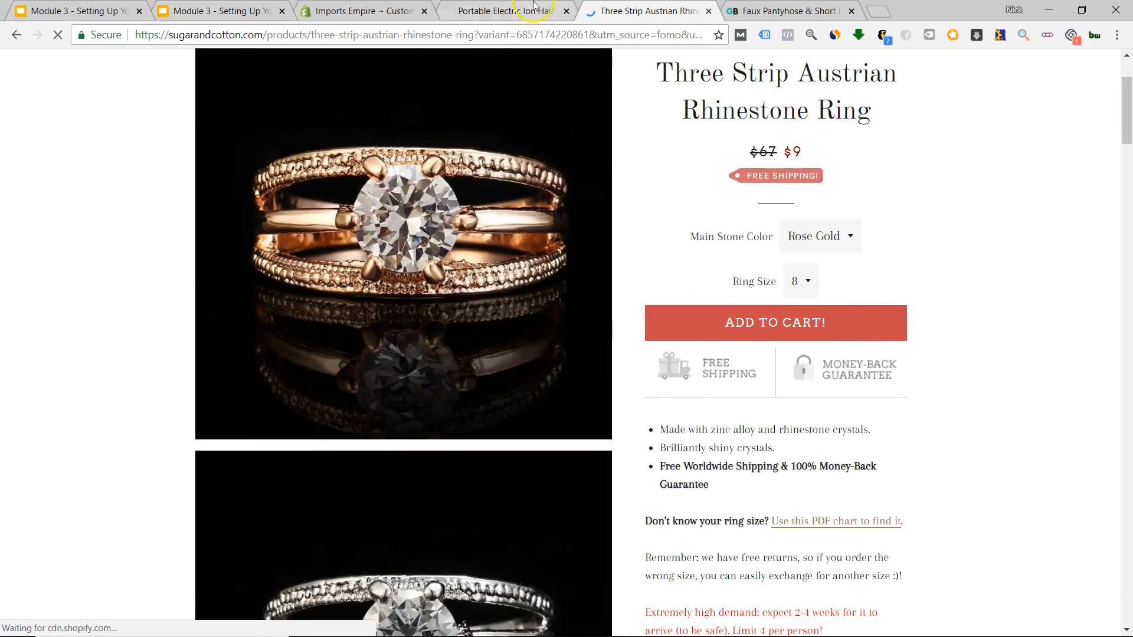
{"action": "left_click", "coordinate": [360, 11]}
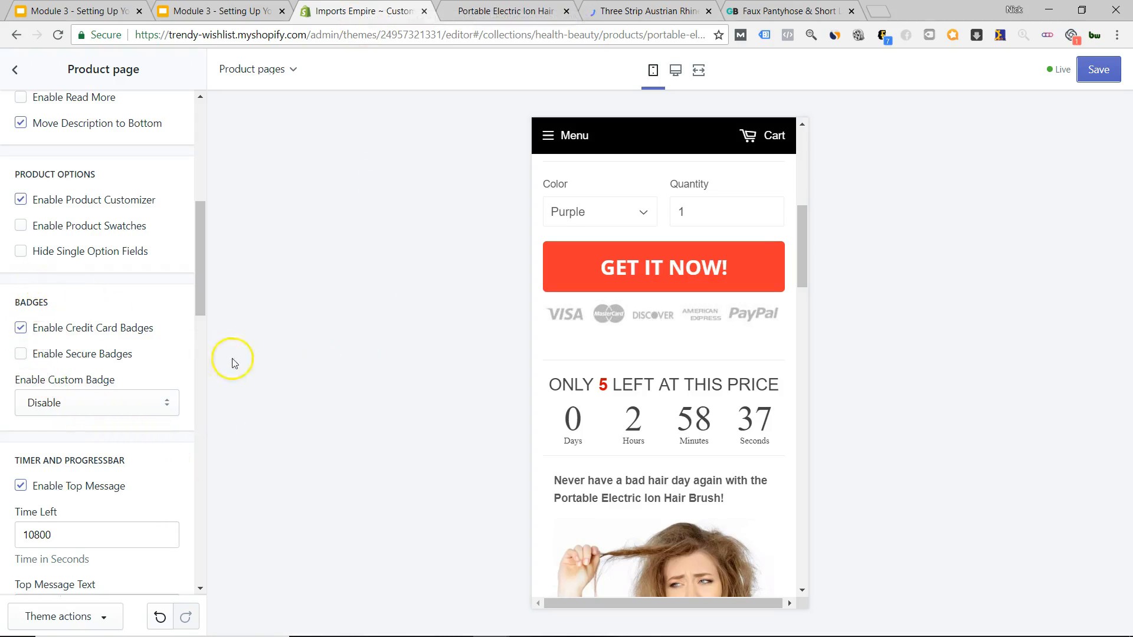
{"action": "scroll", "coordinate": [669, 422], "scroll_direction": "down", "scroll_amount": 3}
{"action": "scroll", "coordinate": [669, 422], "scroll_direction": "down", "scroll_amount": 14}
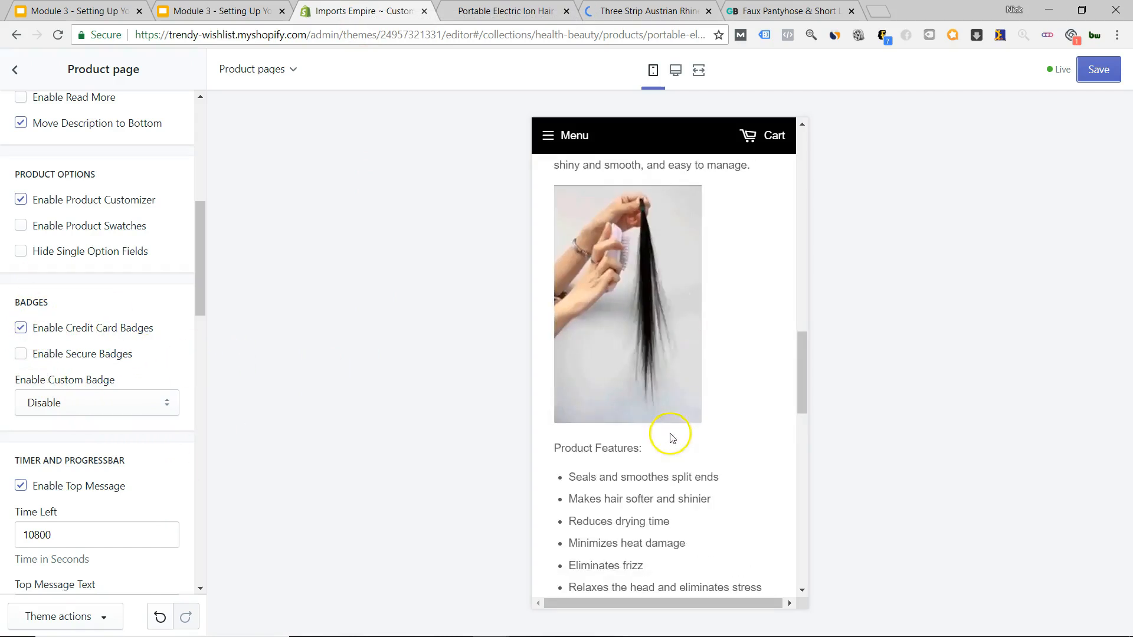
{"action": "scroll", "coordinate": [665, 518], "scroll_direction": "up", "scroll_amount": 5}
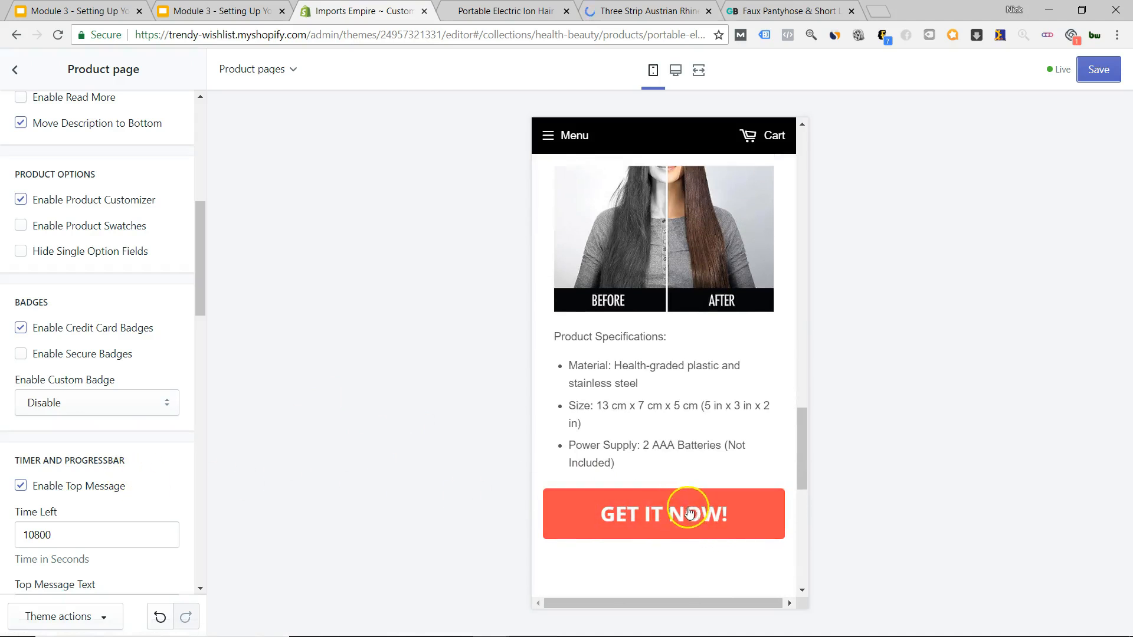
{"action": "scroll", "coordinate": [670, 514], "scroll_direction": "down", "scroll_amount": 2}
{"action": "scroll", "coordinate": [78, 466], "scroll_direction": "down", "scroll_amount": 4}
{"action": "scroll", "coordinate": [79, 466], "scroll_direction": "down", "scroll_amount": 1}
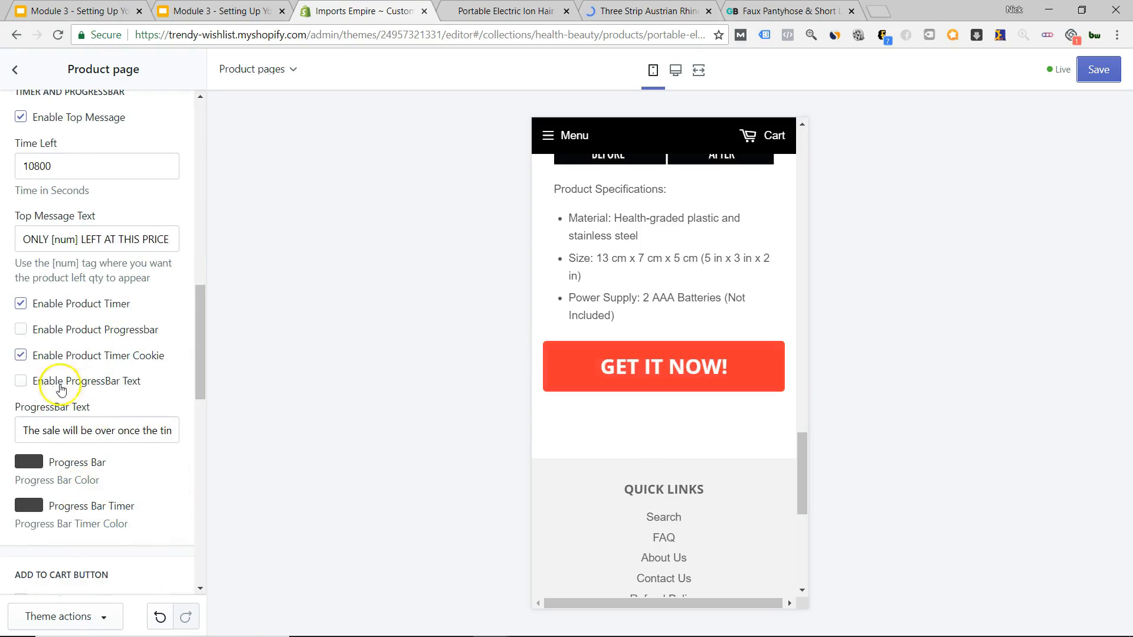
{"action": "scroll", "coordinate": [645, 385], "scroll_direction": "up", "scroll_amount": 3}
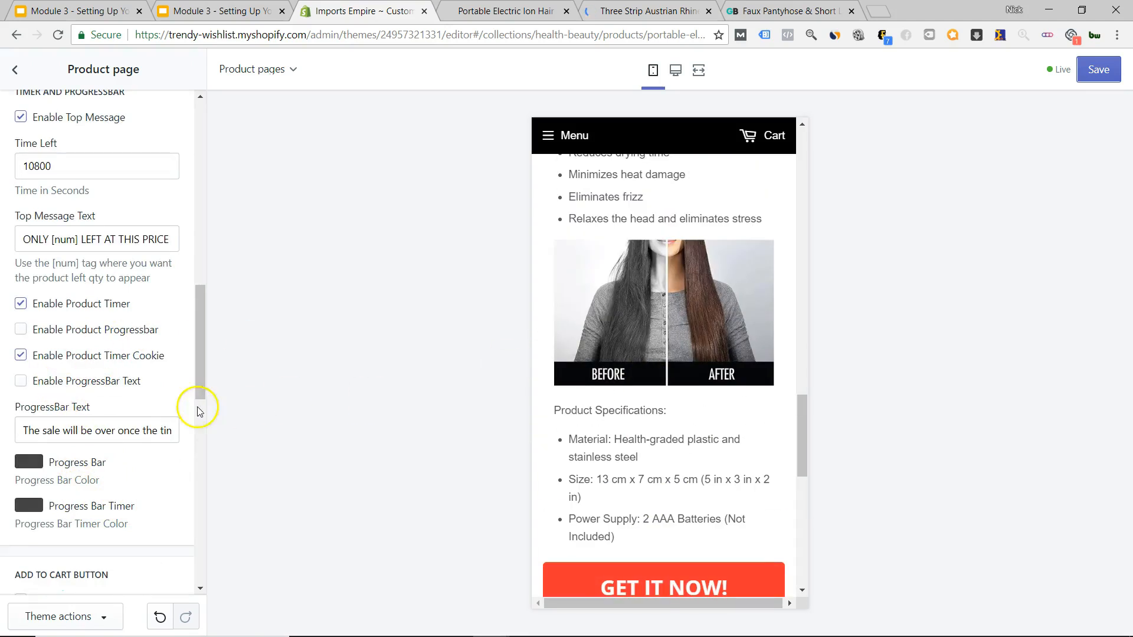
{"action": "scroll", "coordinate": [67, 417], "scroll_direction": "down", "scroll_amount": 1}
{"action": "scroll", "coordinate": [66, 417], "scroll_direction": "down", "scroll_amount": 5}
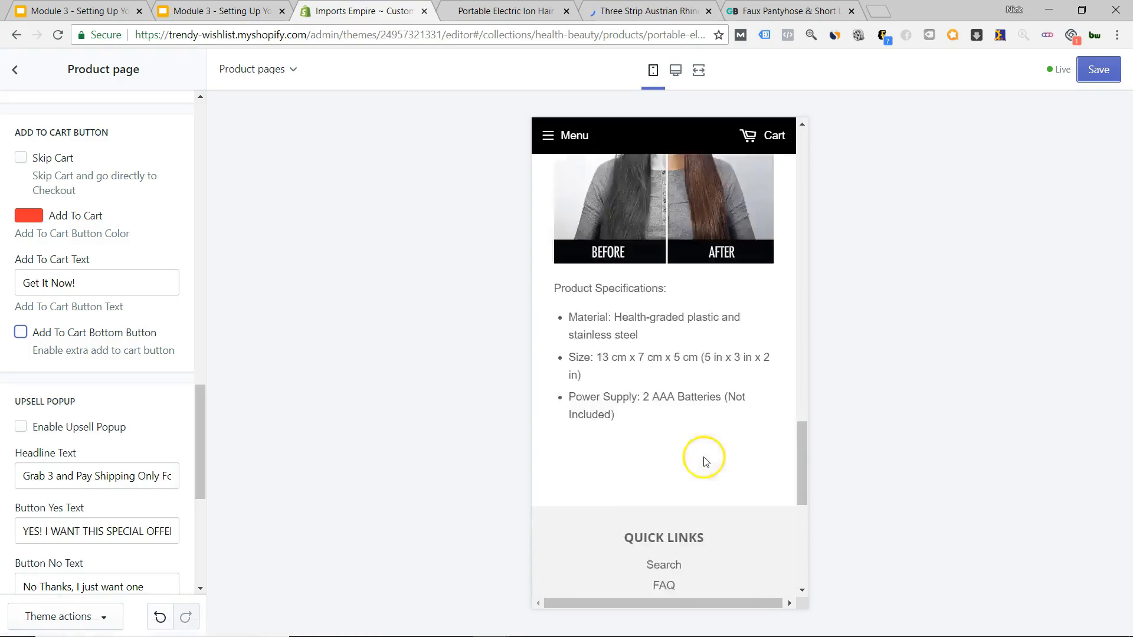
{"action": "scroll", "coordinate": [699, 454], "scroll_direction": "up", "scroll_amount": 15}
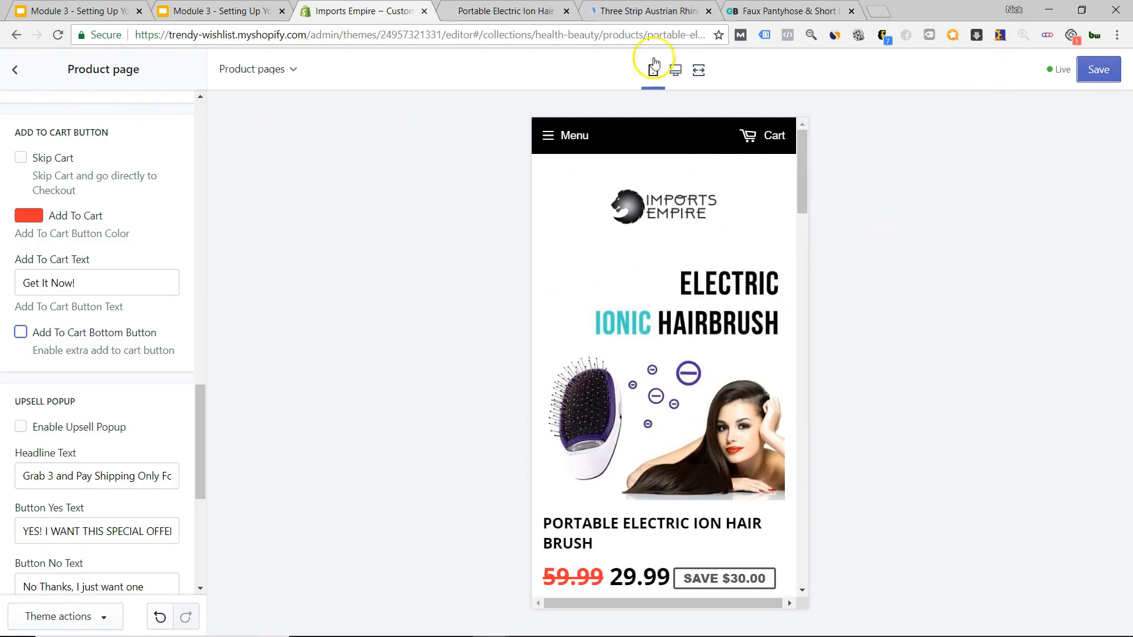
{"action": "scroll", "coordinate": [700, 421], "scroll_direction": "down", "scroll_amount": 6}
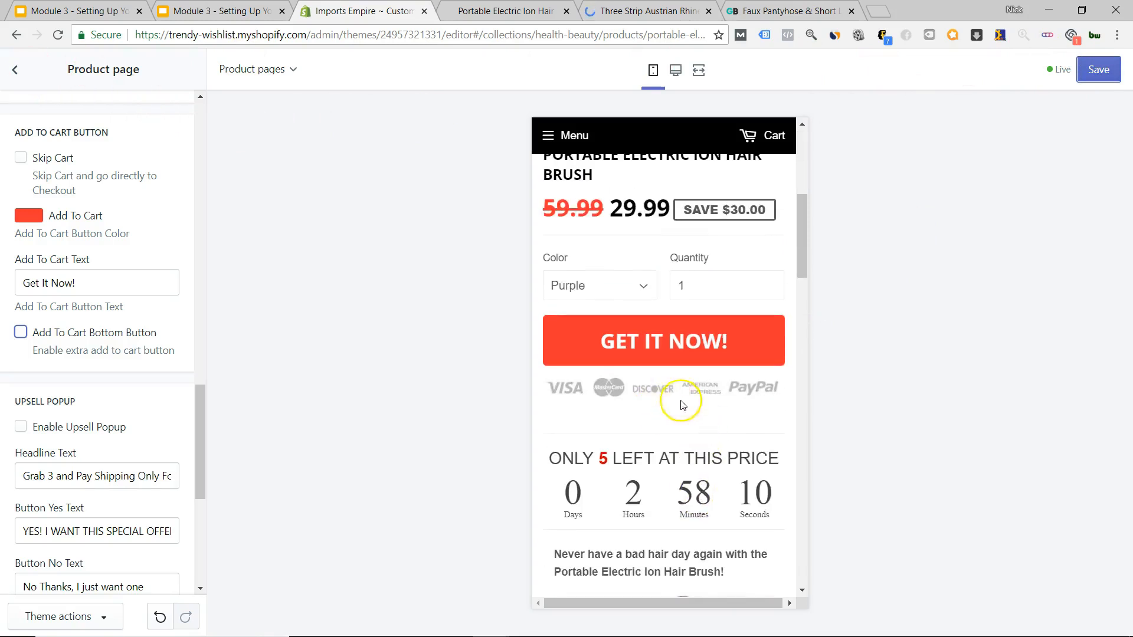
{"action": "scroll", "coordinate": [653, 423], "scroll_direction": "down", "scroll_amount": 7}
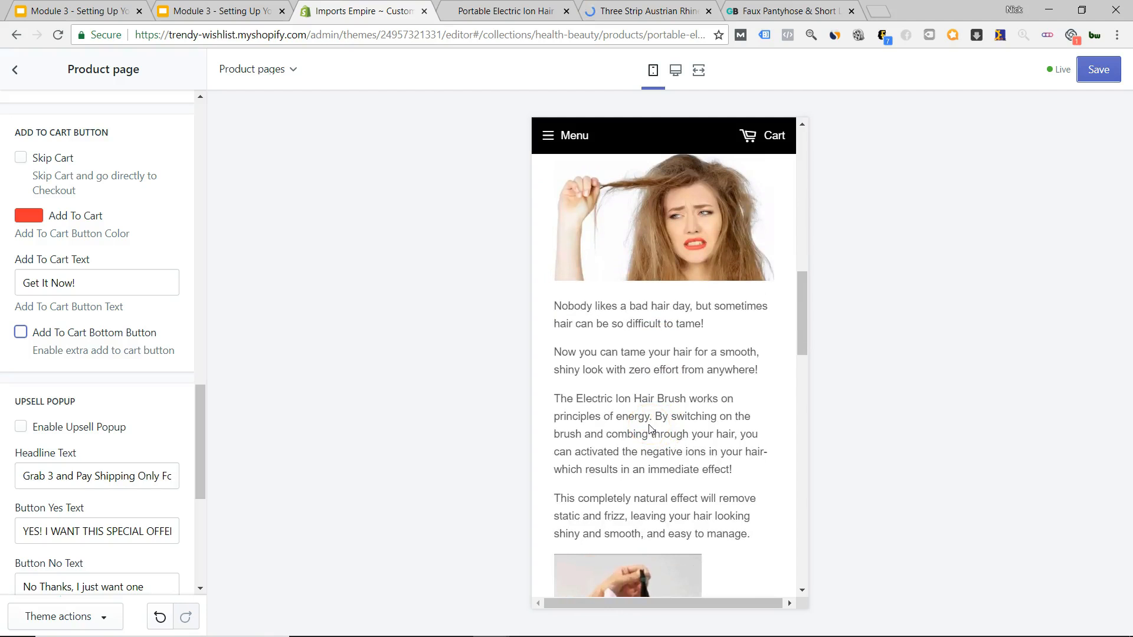
{"action": "scroll", "coordinate": [651, 436], "scroll_direction": "down", "scroll_amount": 10}
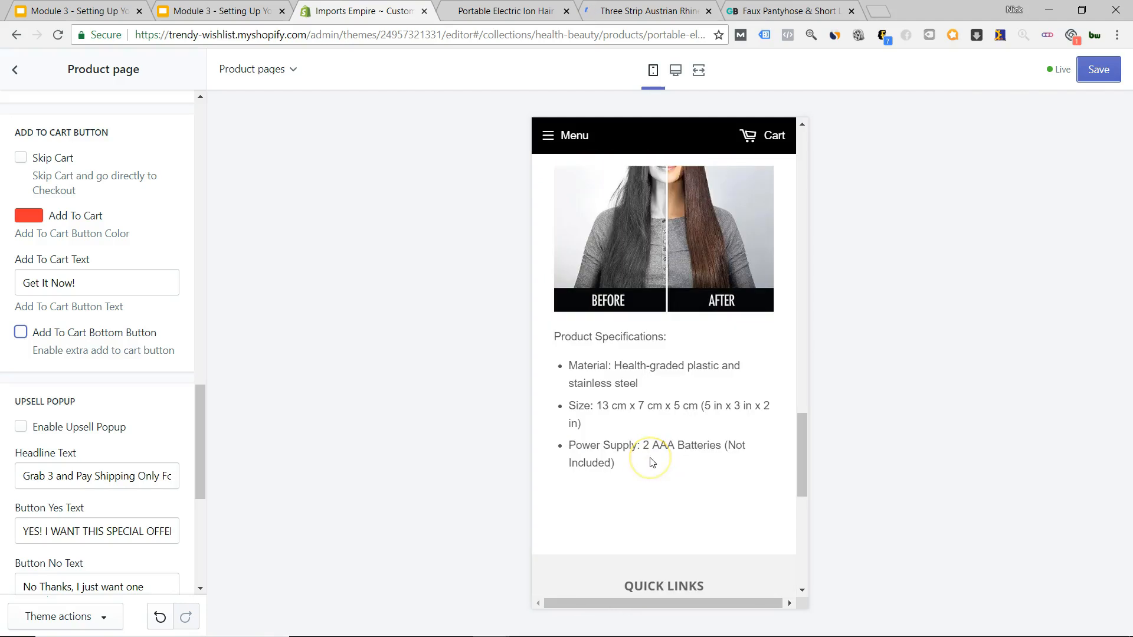
{"action": "scroll", "coordinate": [652, 462], "scroll_direction": "up", "scroll_amount": 20}
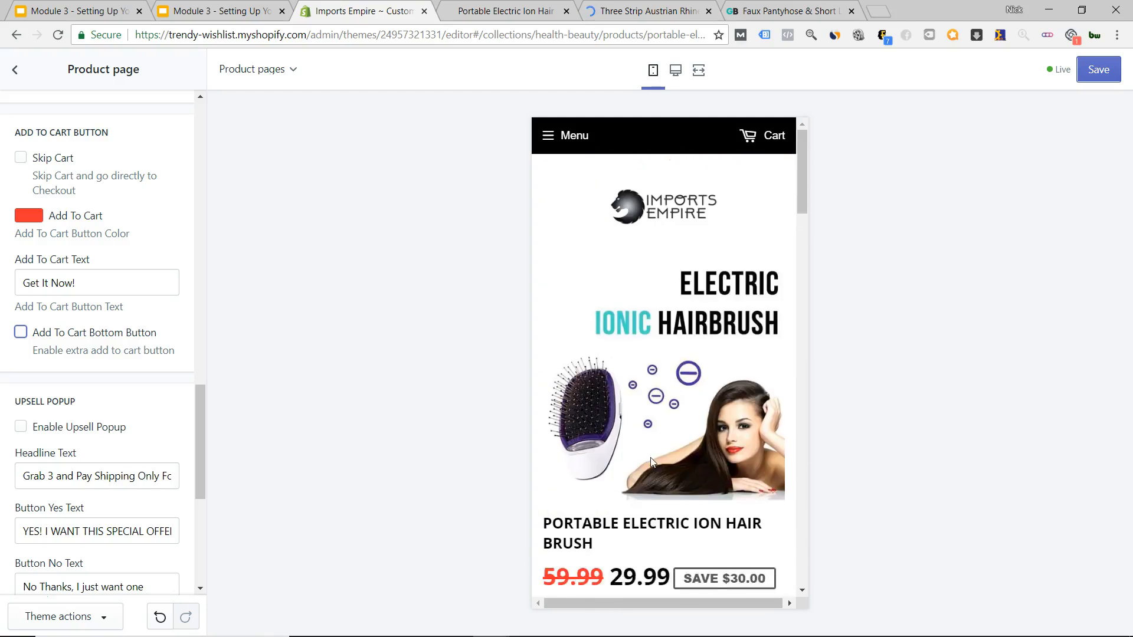
Save the theme settings and exit to the Themes page's More themes list.
{"action": "left_click", "coordinate": [1048, 196]}
{"action": "left_click", "coordinate": [1094, 70]}
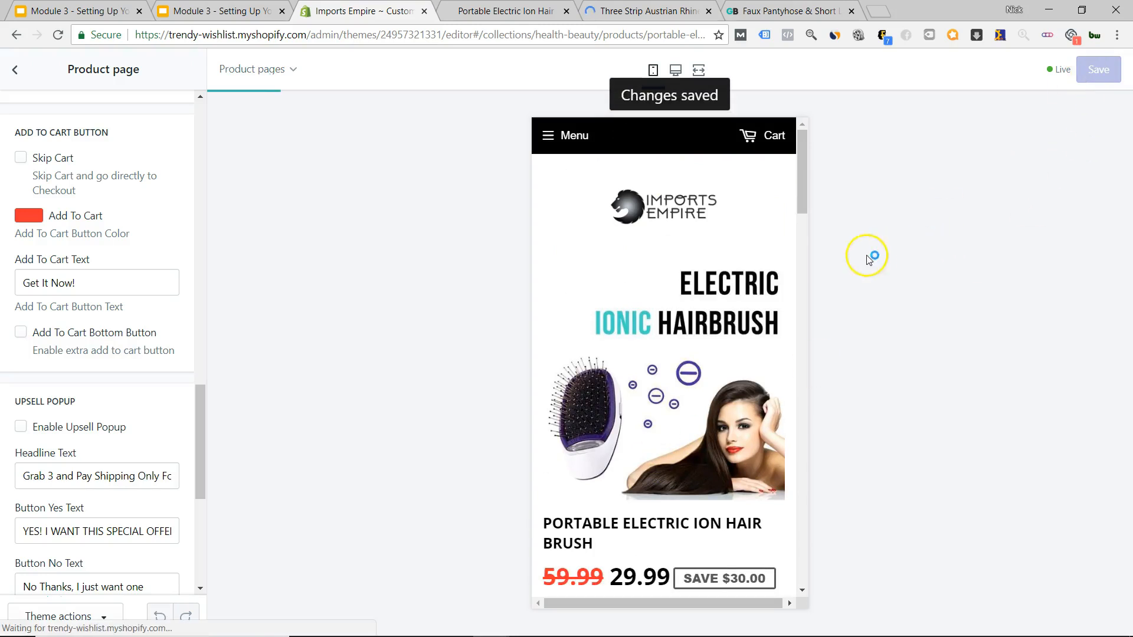
{"action": "left_click", "coordinate": [18, 72]}
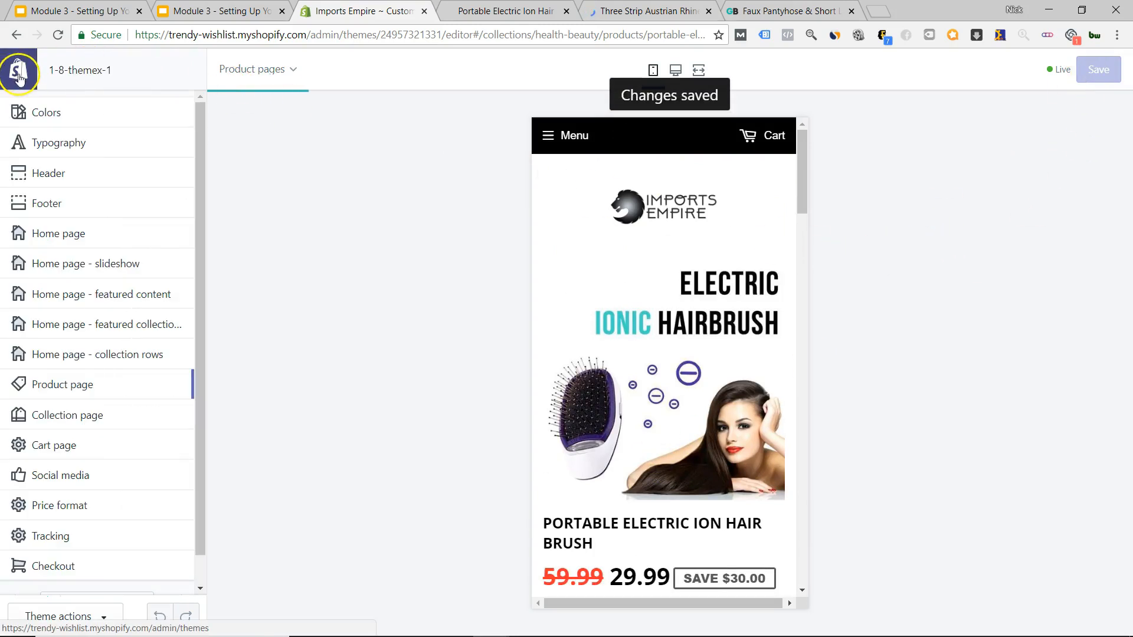
{"action": "left_click", "coordinate": [16, 72]}
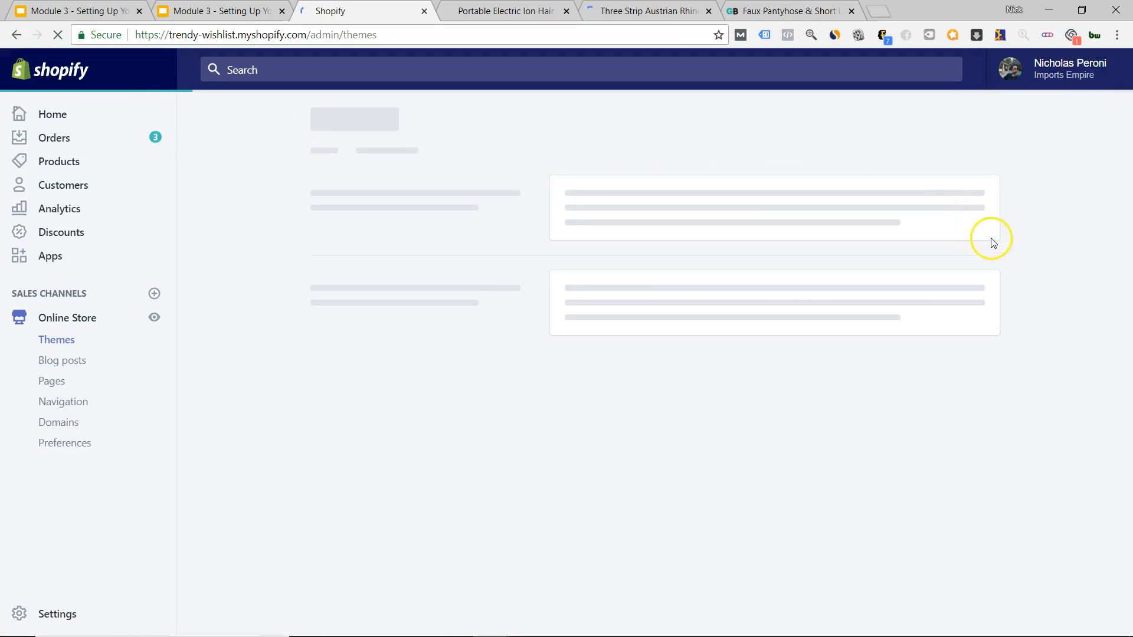
{"action": "scroll", "coordinate": [1013, 222], "scroll_direction": "down", "scroll_amount": 4}
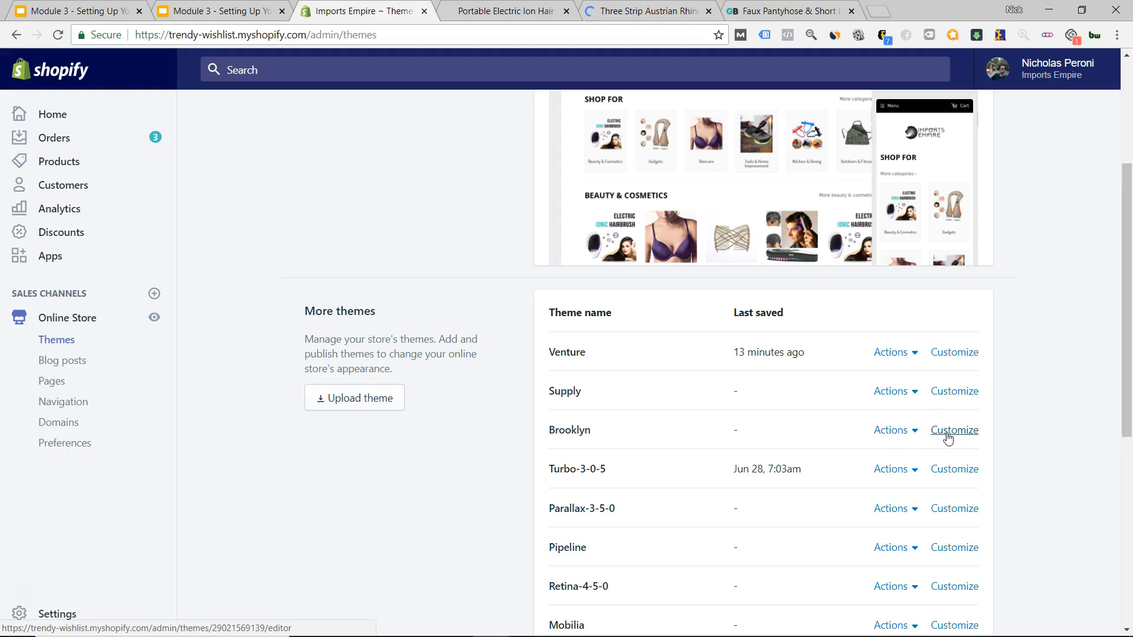
Open the Brooklyn theme's code editor from its Actions menu.
{"action": "left_click", "coordinate": [908, 433]}
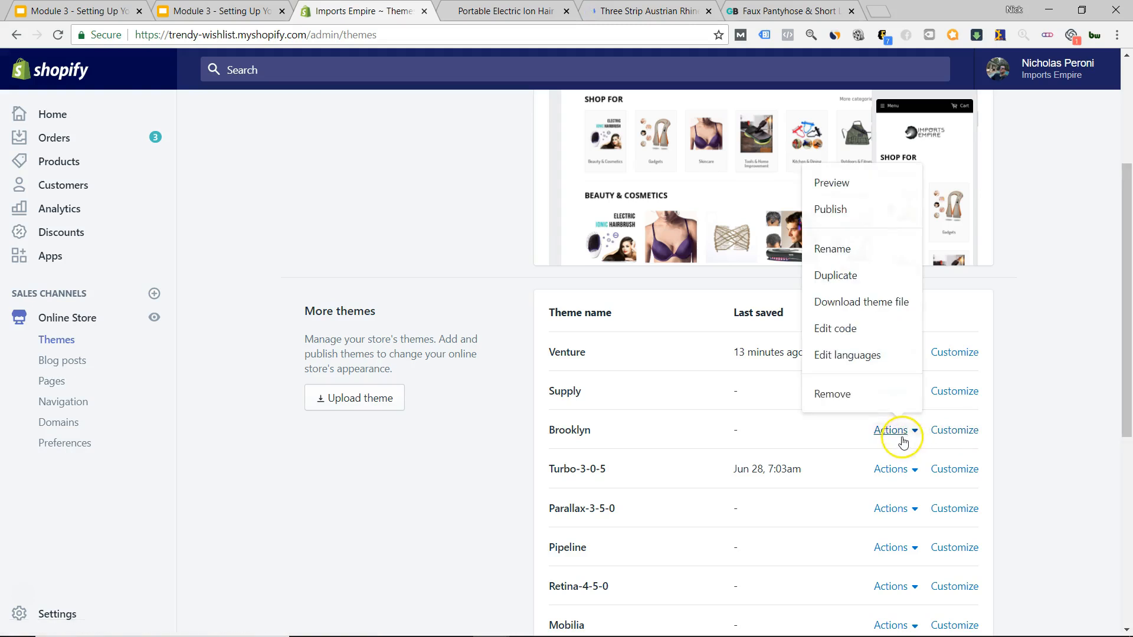
{"action": "left_click", "coordinate": [857, 341]}
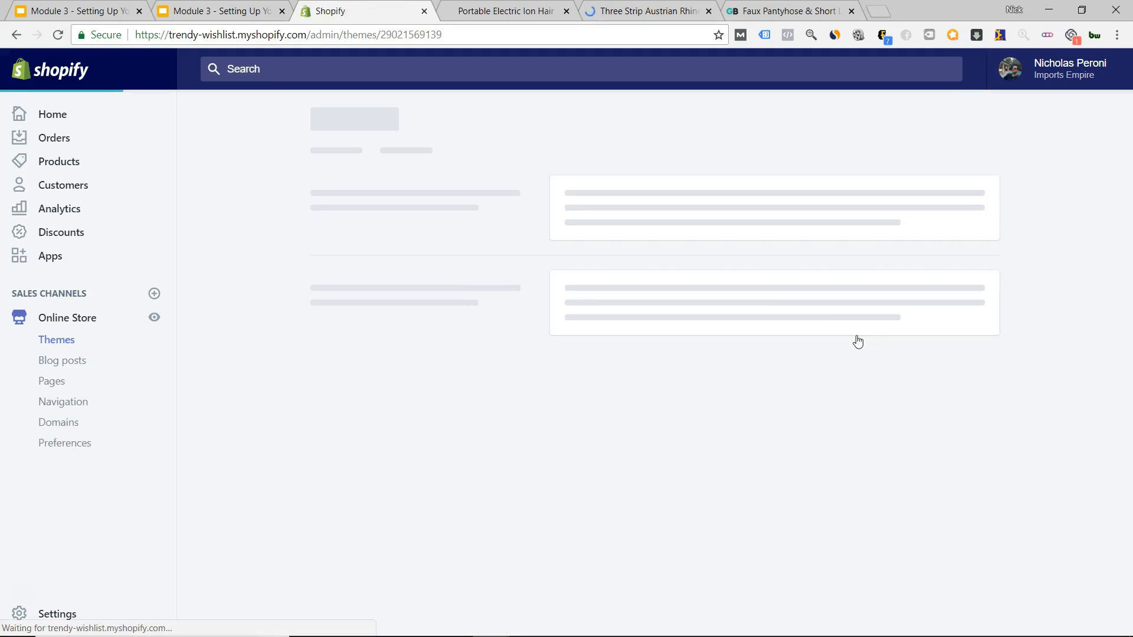
{"action": "left_click", "coordinate": [778, 334]}
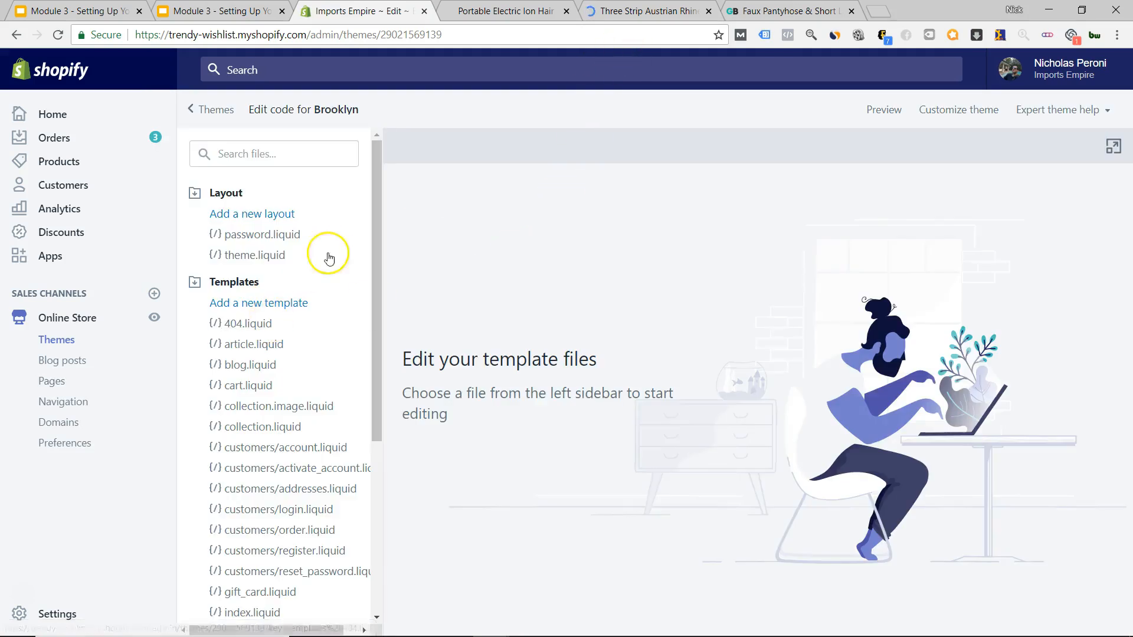
{"action": "scroll", "coordinate": [335, 257], "scroll_direction": "down", "scroll_amount": 1}
{"action": "scroll", "coordinate": [335, 260], "scroll_direction": "down", "scroll_amount": 4}
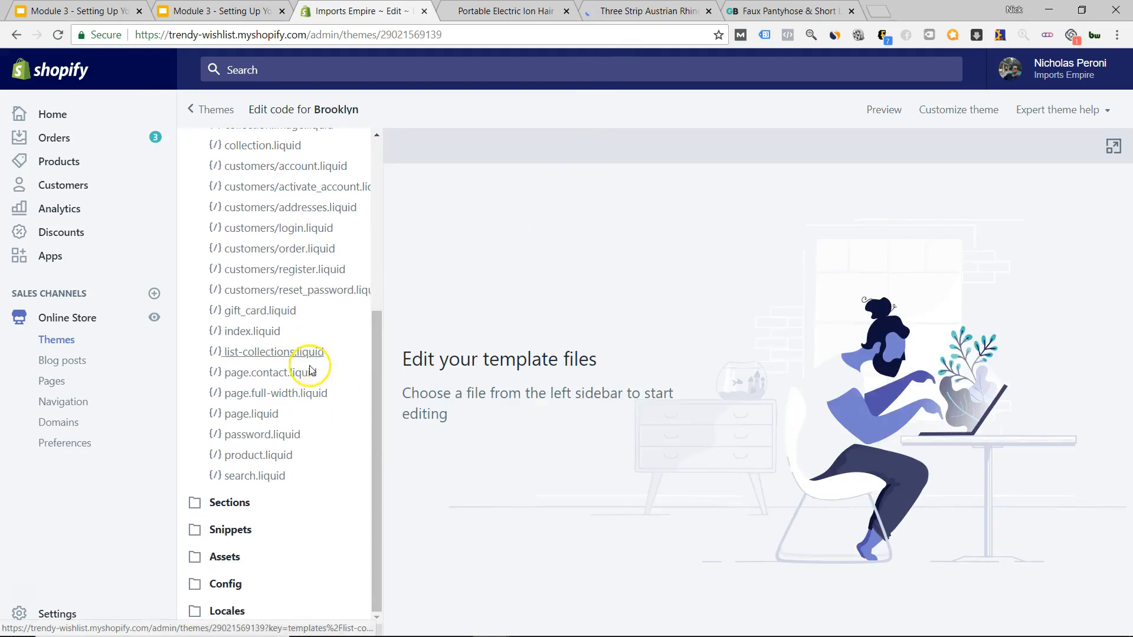
Open Templates/product.liquid and Sections/product-template.liquid.
{"action": "left_click", "coordinate": [285, 458]}
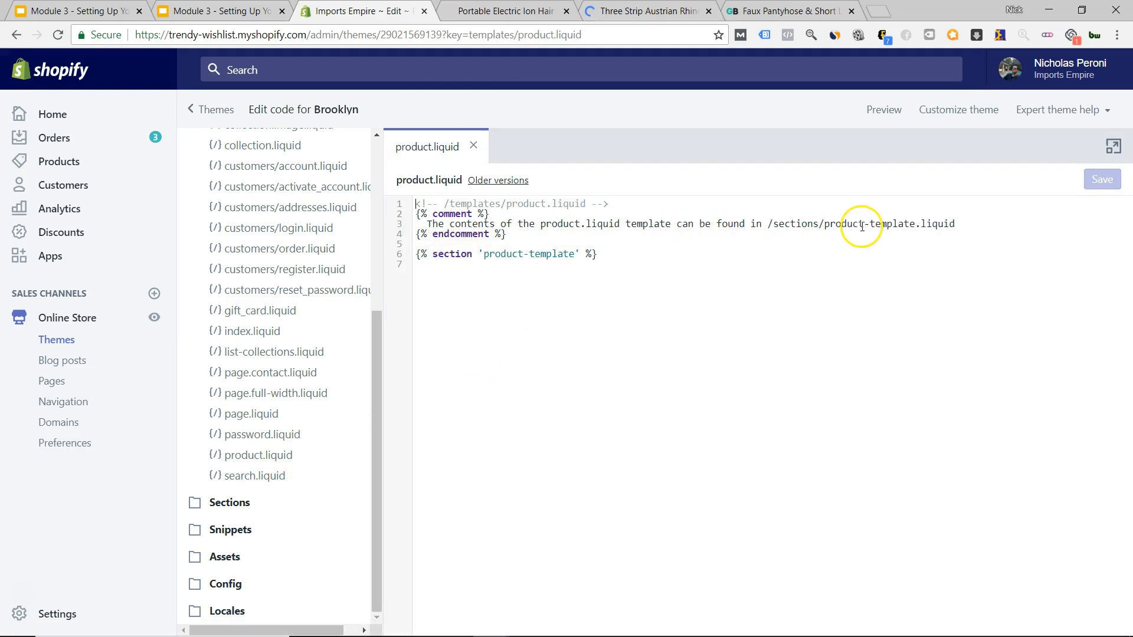
{"action": "left_click", "coordinate": [229, 502]}
{"action": "scroll", "coordinate": [276, 411], "scroll_direction": "down", "scroll_amount": 6}
{"action": "scroll", "coordinate": [278, 413], "scroll_direction": "down", "scroll_amount": 1}
{"action": "left_click", "coordinate": [295, 488]}
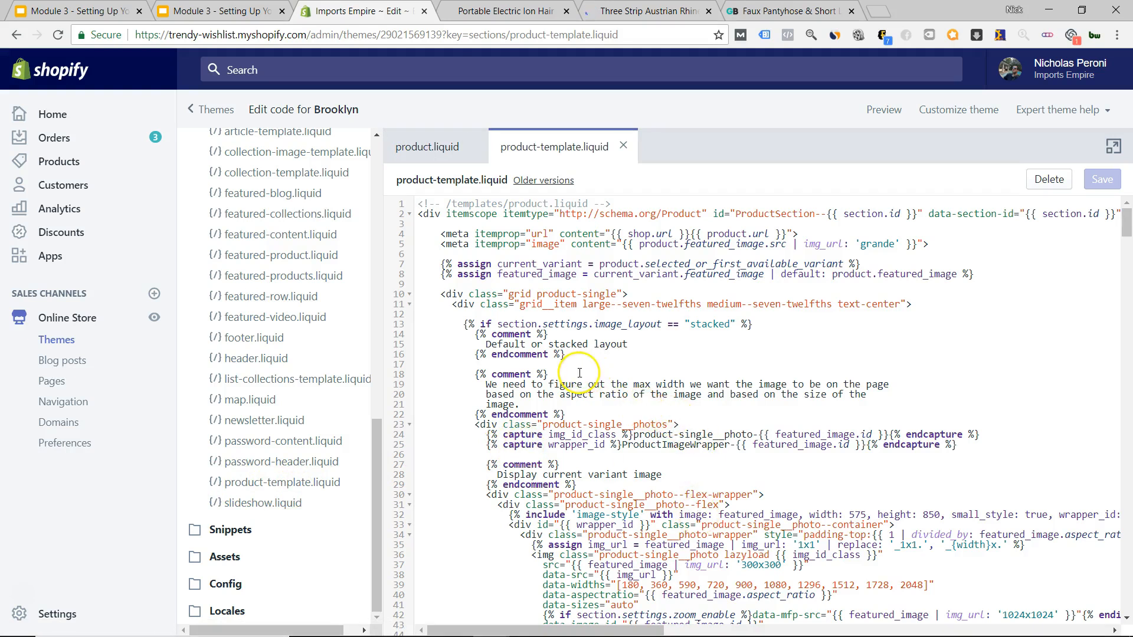
Scroll product-template.liquid to the AddToCartForm code on line 257.
{"action": "scroll", "coordinate": [580, 373], "scroll_direction": "down", "scroll_amount": 8}
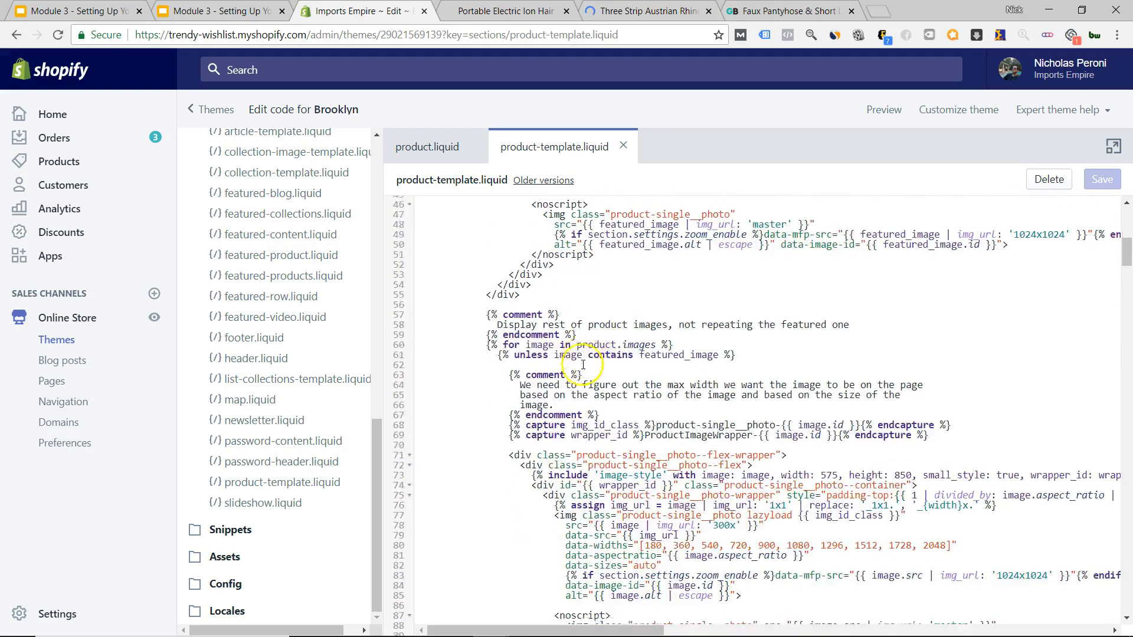
{"action": "scroll", "coordinate": [584, 364], "scroll_direction": "down", "scroll_amount": 5}
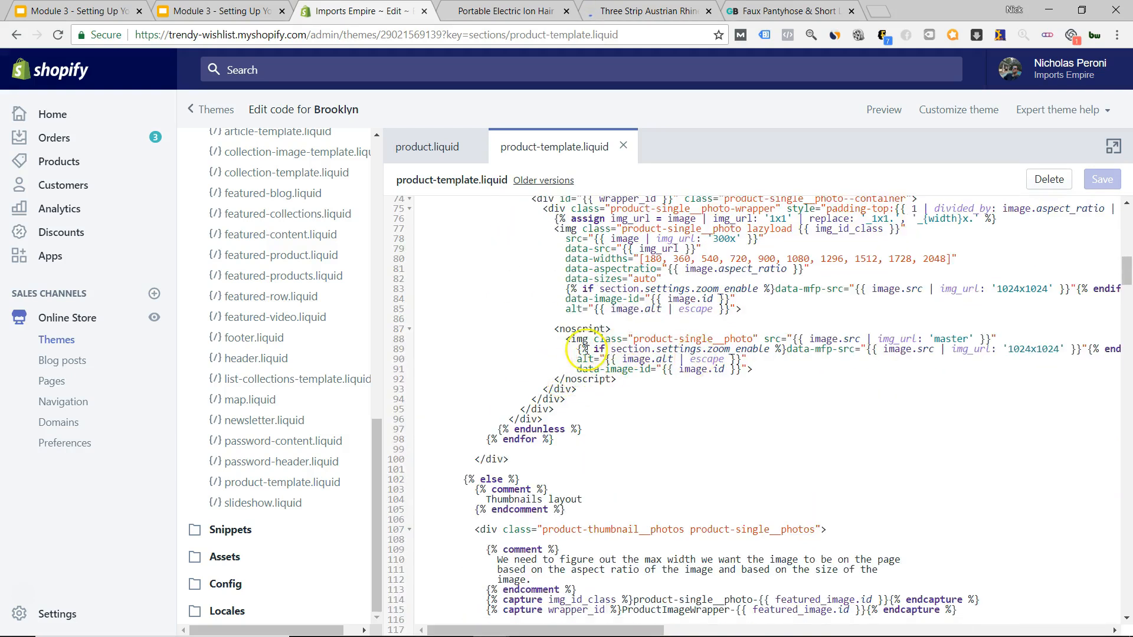
{"action": "scroll", "coordinate": [565, 351], "scroll_direction": "down", "scroll_amount": 3}
{"action": "scroll", "coordinate": [465, 335], "scroll_direction": "down", "scroll_amount": 3}
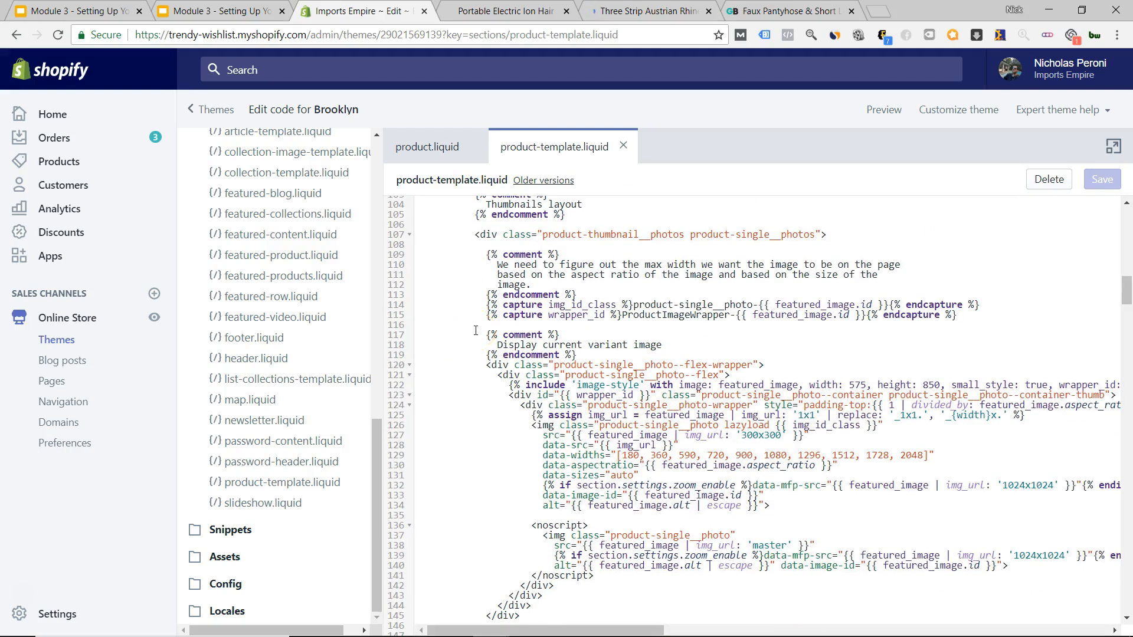
{"action": "scroll", "coordinate": [476, 330], "scroll_direction": "down", "scroll_amount": 7}
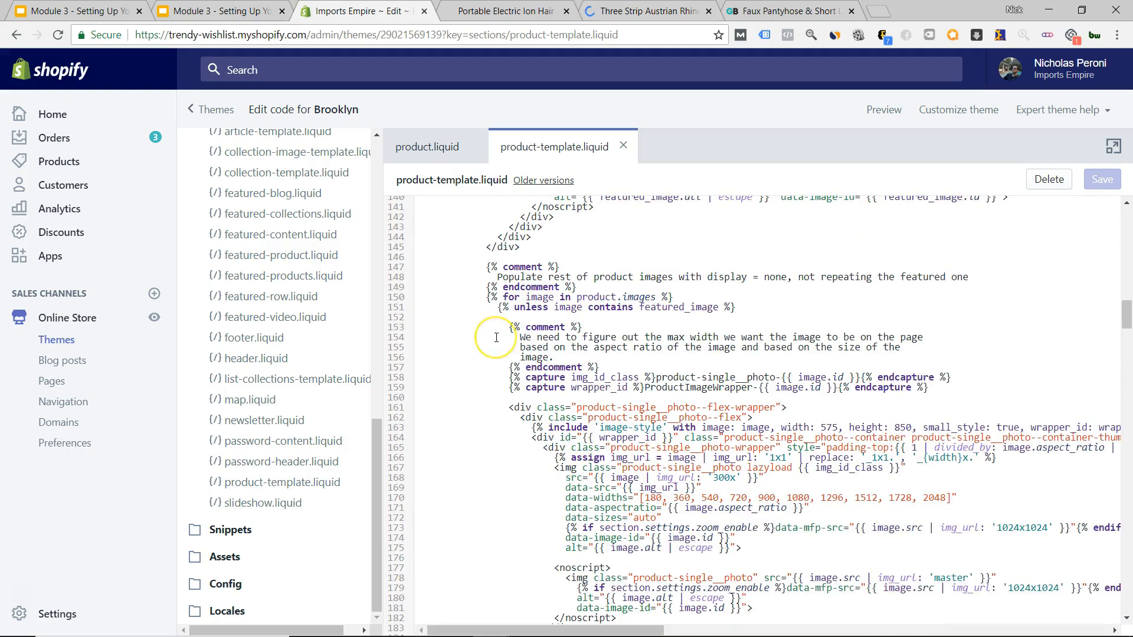
{"action": "scroll", "coordinate": [487, 343], "scroll_direction": "down", "scroll_amount": 9}
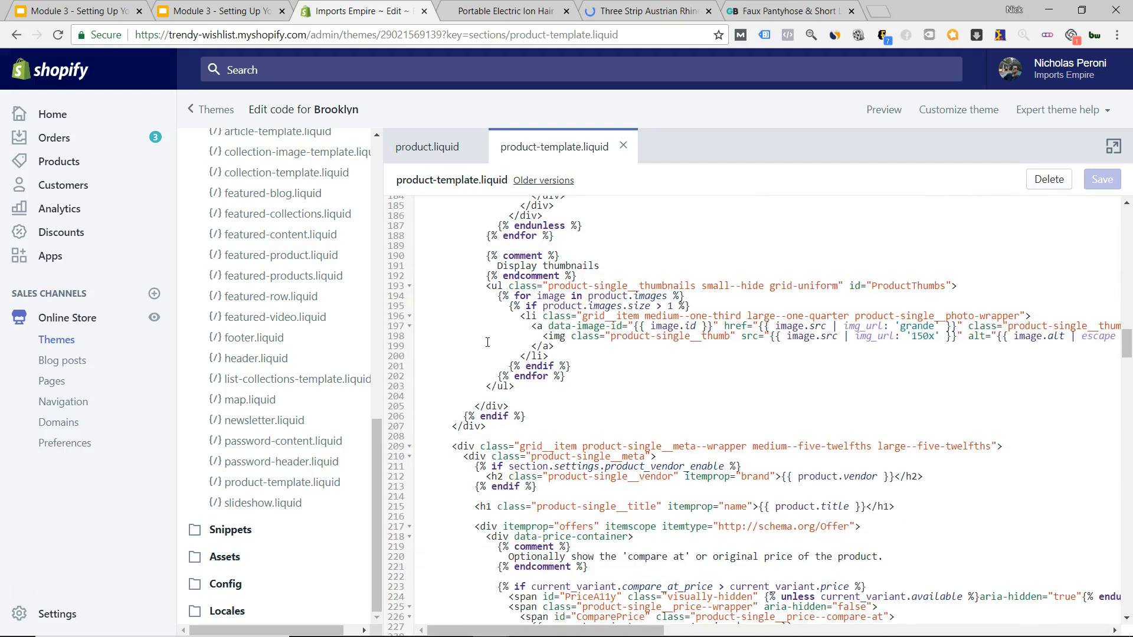
{"action": "scroll", "coordinate": [488, 342], "scroll_direction": "down", "scroll_amount": 2}
{"action": "scroll", "coordinate": [487, 342], "scroll_direction": "down", "scroll_amount": 3}
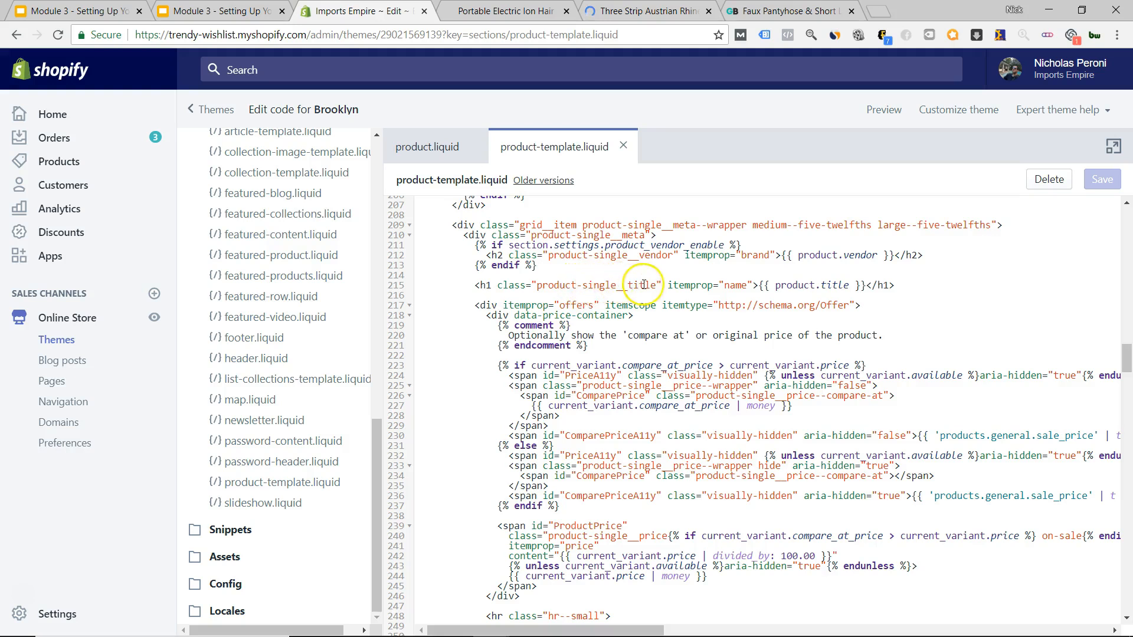
{"action": "scroll", "coordinate": [470, 324], "scroll_direction": "down", "scroll_amount": 3}
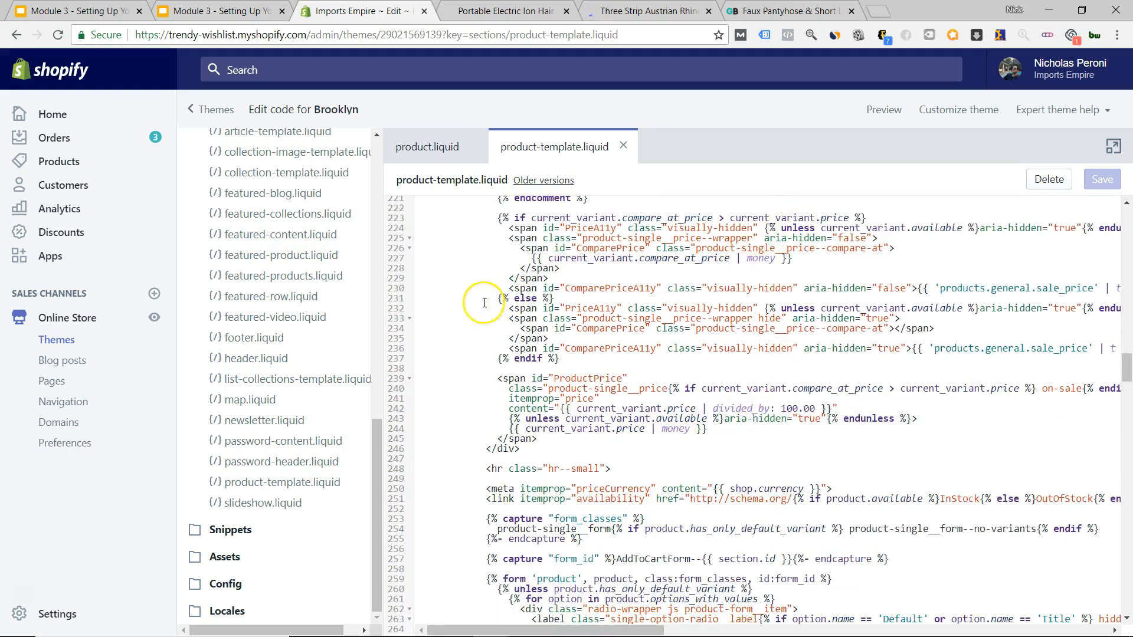
{"action": "scroll", "coordinate": [472, 302], "scroll_direction": "down", "scroll_amount": 2}
{"action": "scroll", "coordinate": [645, 258], "scroll_direction": "up", "scroll_amount": 2}
{"action": "scroll", "coordinate": [649, 407], "scroll_direction": "down", "scroll_amount": 2}
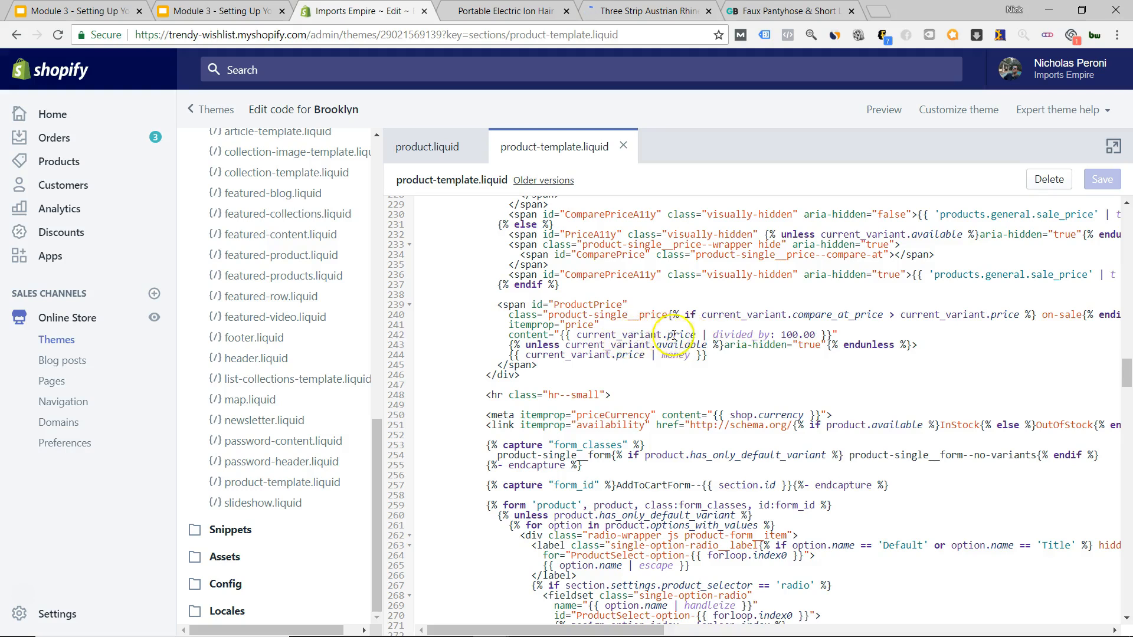
{"action": "scroll", "coordinate": [545, 357], "scroll_direction": "down", "scroll_amount": 6}
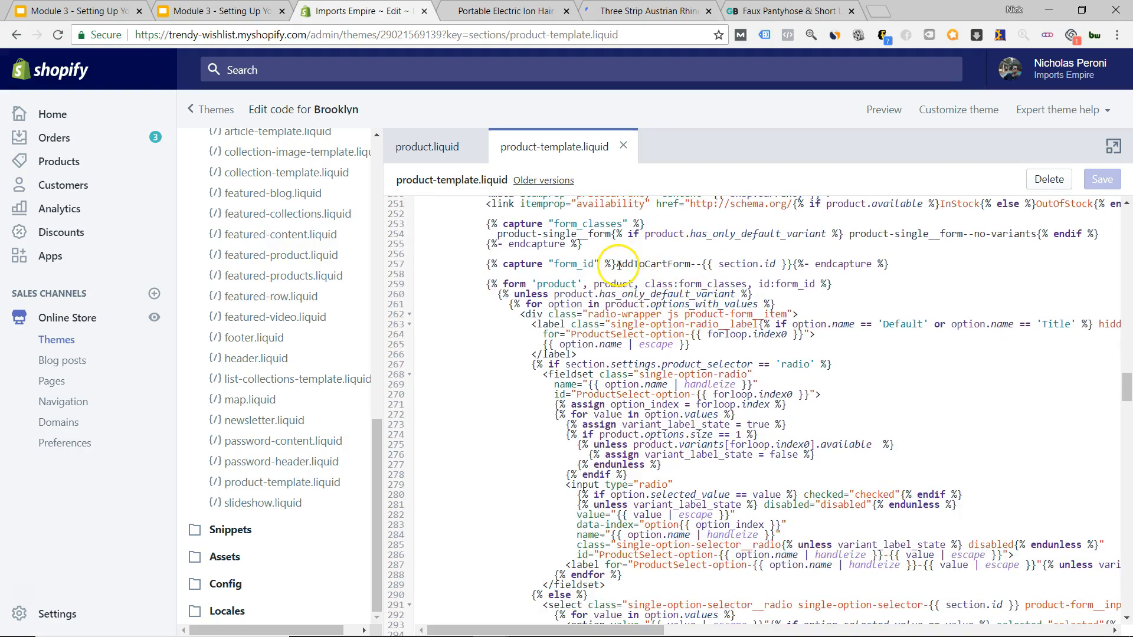
{"action": "left_click_drag", "start_coordinate": [618, 265], "coordinate": [664, 276]}
{"action": "left_click", "coordinate": [683, 269]}
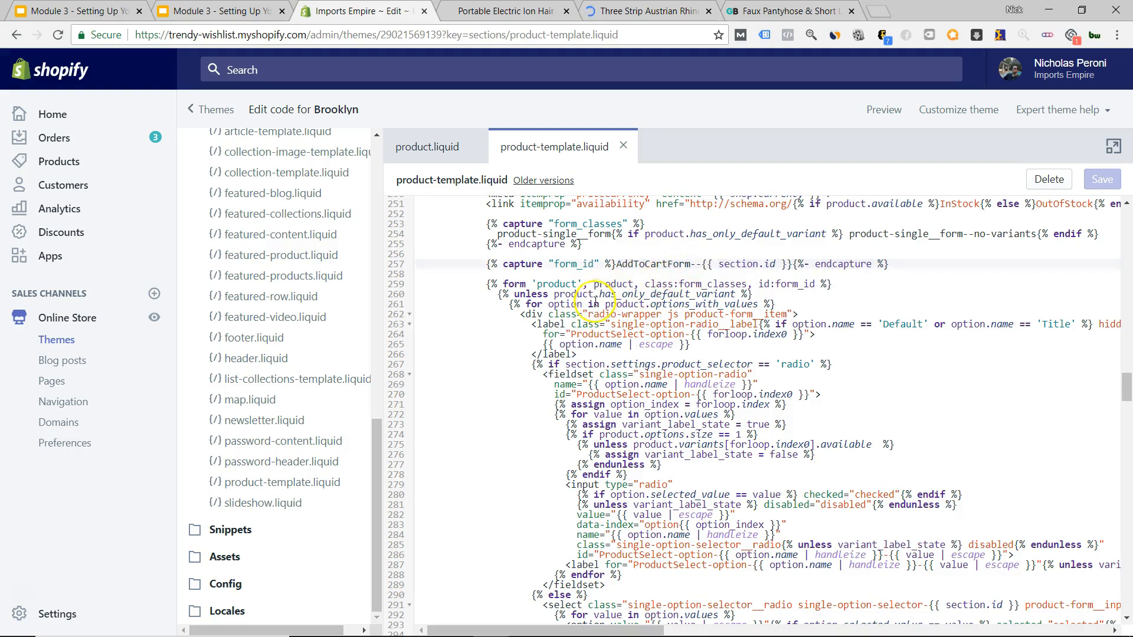
Bring up the GearBunch Faux Pantyhose leggings page.
{"action": "scroll", "coordinate": [595, 303], "scroll_direction": "down", "scroll_amount": 5}
{"action": "scroll", "coordinate": [593, 313], "scroll_direction": "down", "scroll_amount": 3}
{"action": "scroll", "coordinate": [509, 317], "scroll_direction": "down", "scroll_amount": 3}
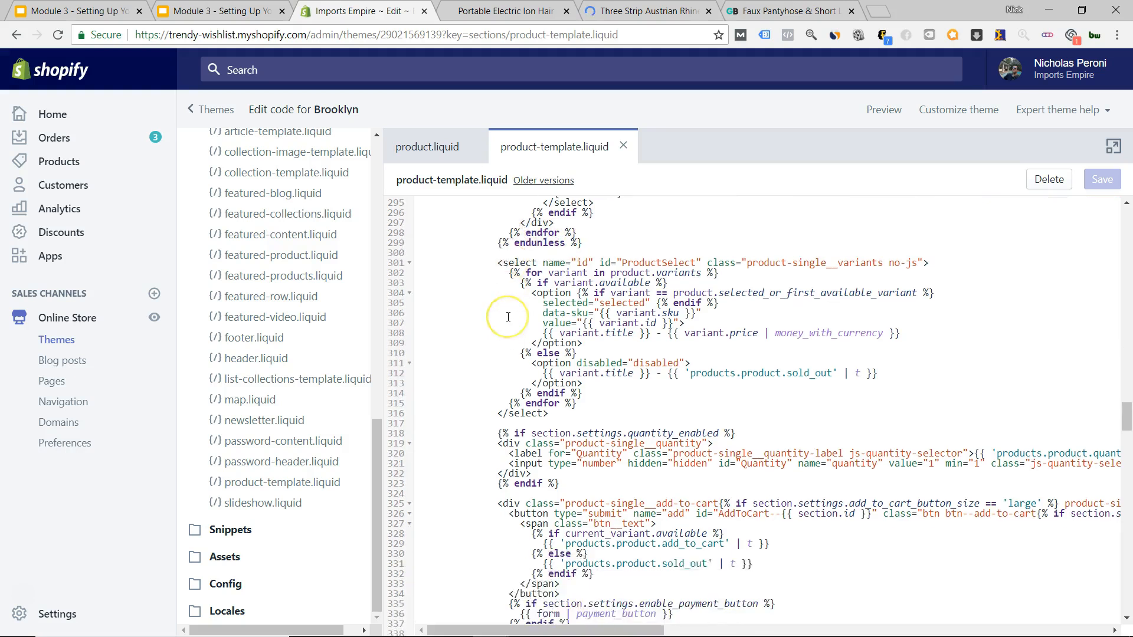
{"action": "scroll", "coordinate": [508, 317], "scroll_direction": "up", "scroll_amount": 5}
{"action": "left_click", "coordinate": [767, 11]}
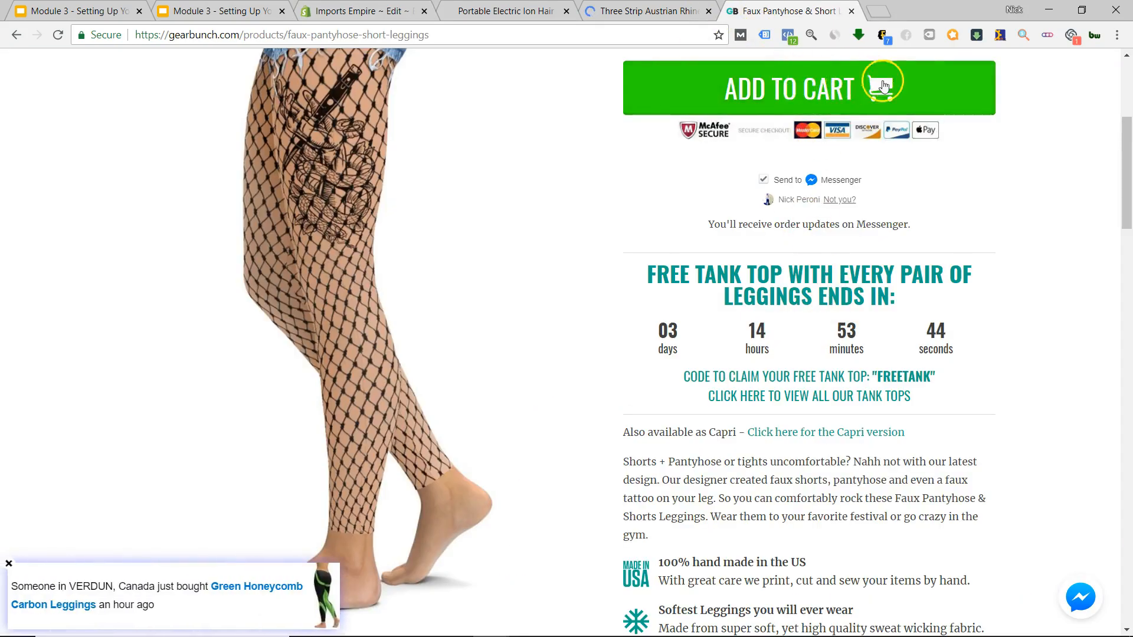
Inspect the badge images on the leggings, rhinestone ring and hairbrush pages.
{"action": "left_click_drag", "start_coordinate": [805, 125], "coordinate": [730, 221]}
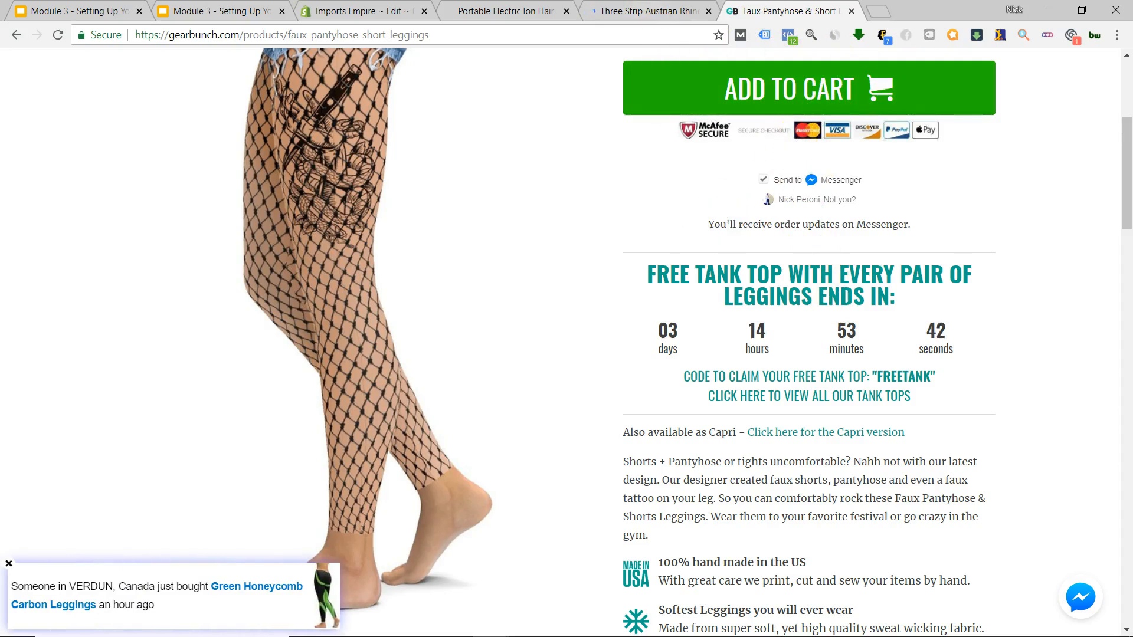
{"action": "key", "text": "ctrl+shift+Tab"}
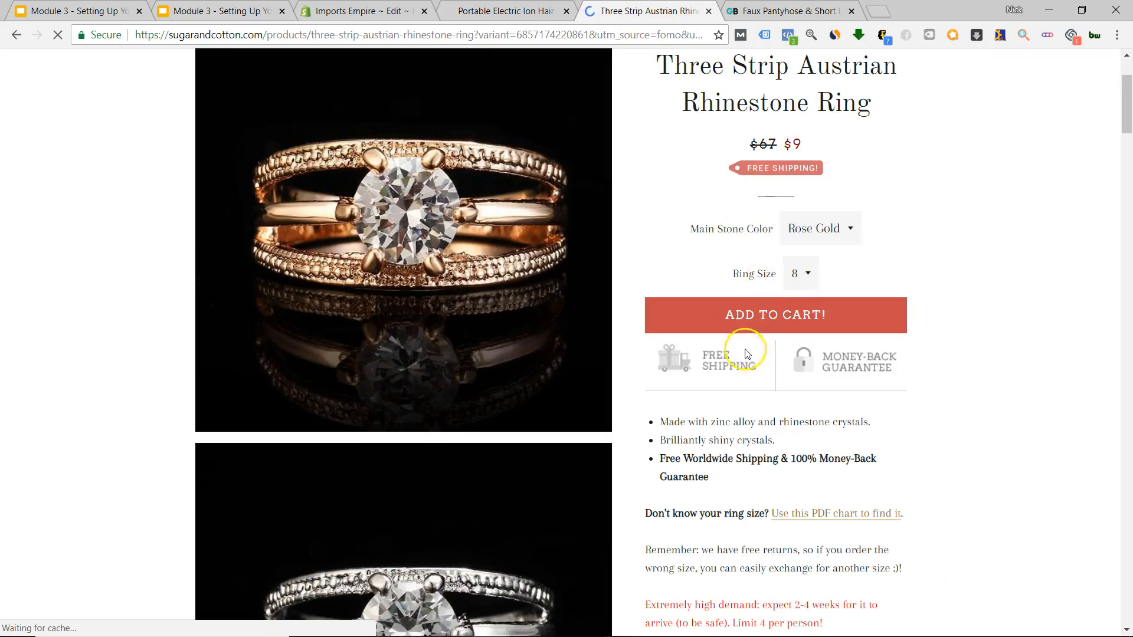
{"action": "left_click", "coordinate": [490, 12]}
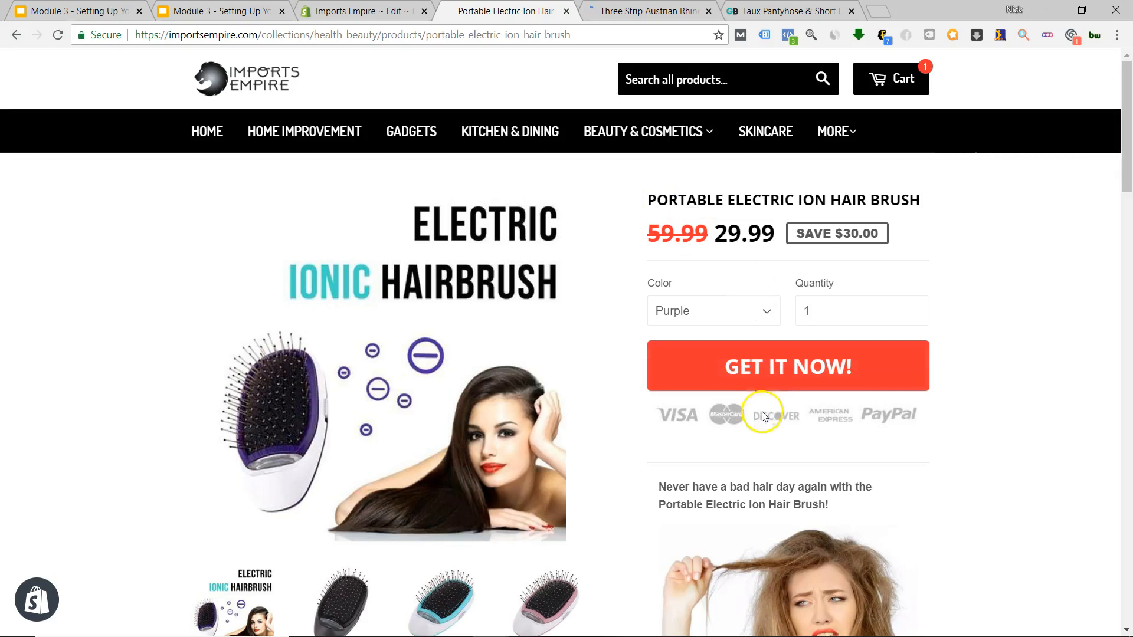
In product-template.liquid, place the cursor on empty line 342 above the product description.
{"action": "left_click", "coordinate": [367, 12]}
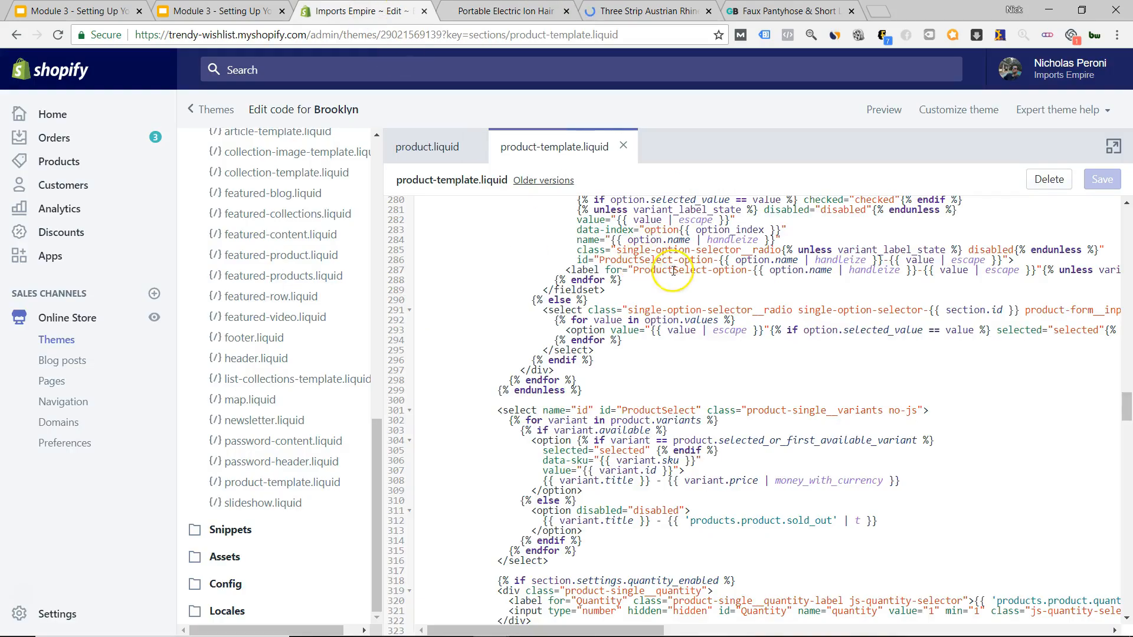
{"action": "scroll", "coordinate": [490, 330], "scroll_direction": "down", "scroll_amount": 4}
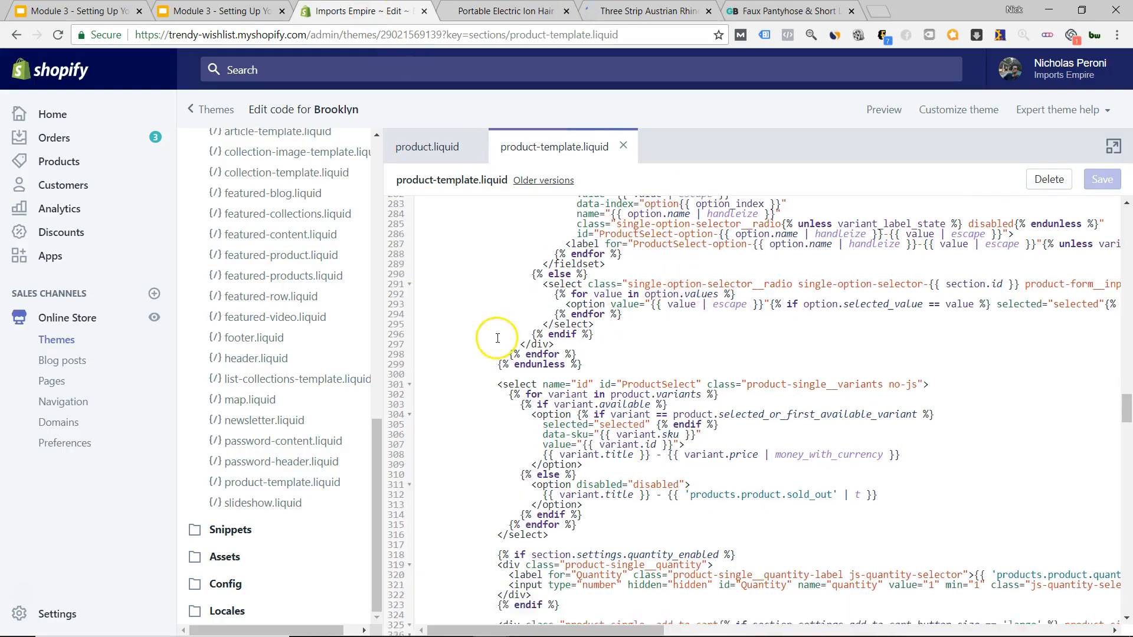
{"action": "scroll", "coordinate": [488, 329], "scroll_direction": "down", "scroll_amount": 3}
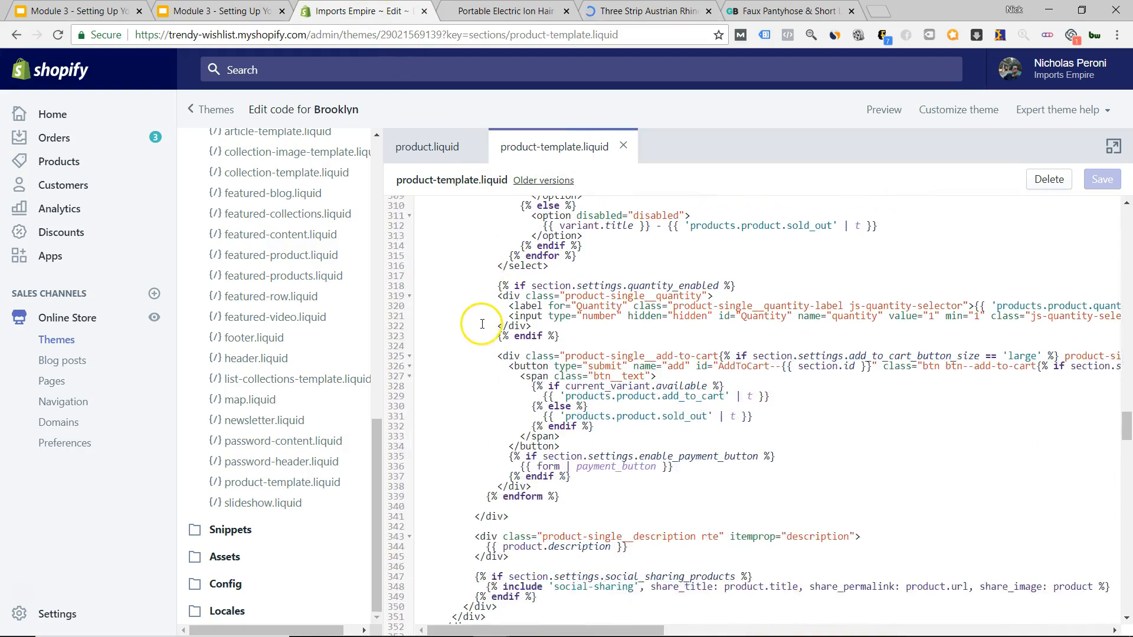
{"action": "scroll", "coordinate": [489, 340], "scroll_direction": "down", "scroll_amount": 3}
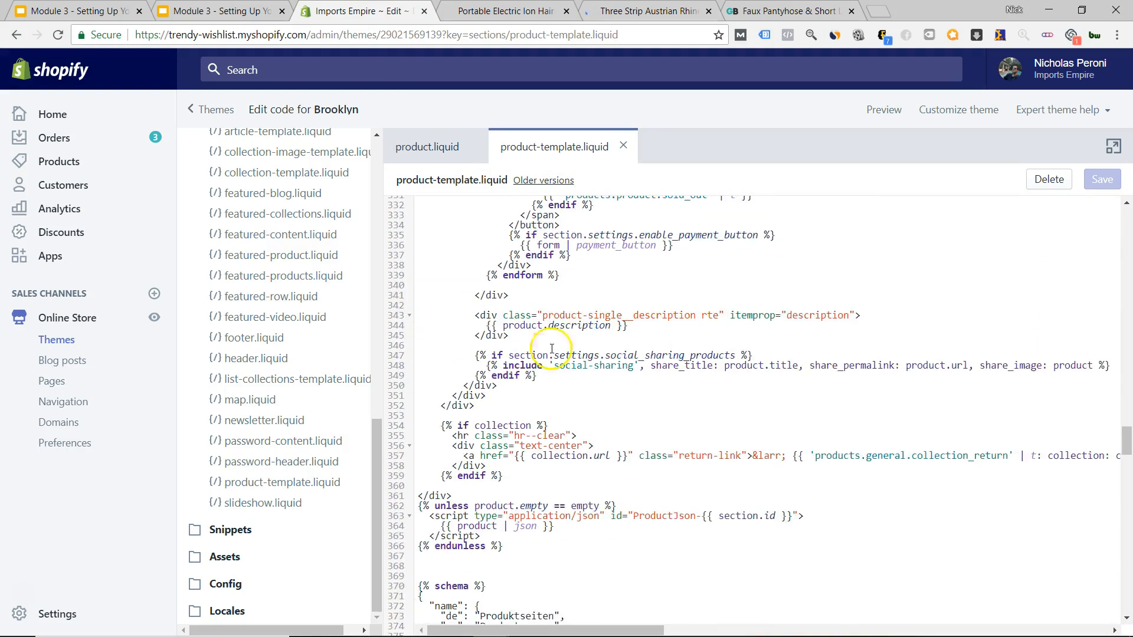
{"action": "left_click", "coordinate": [659, 309]}
{"action": "left_click", "coordinate": [676, 318]}
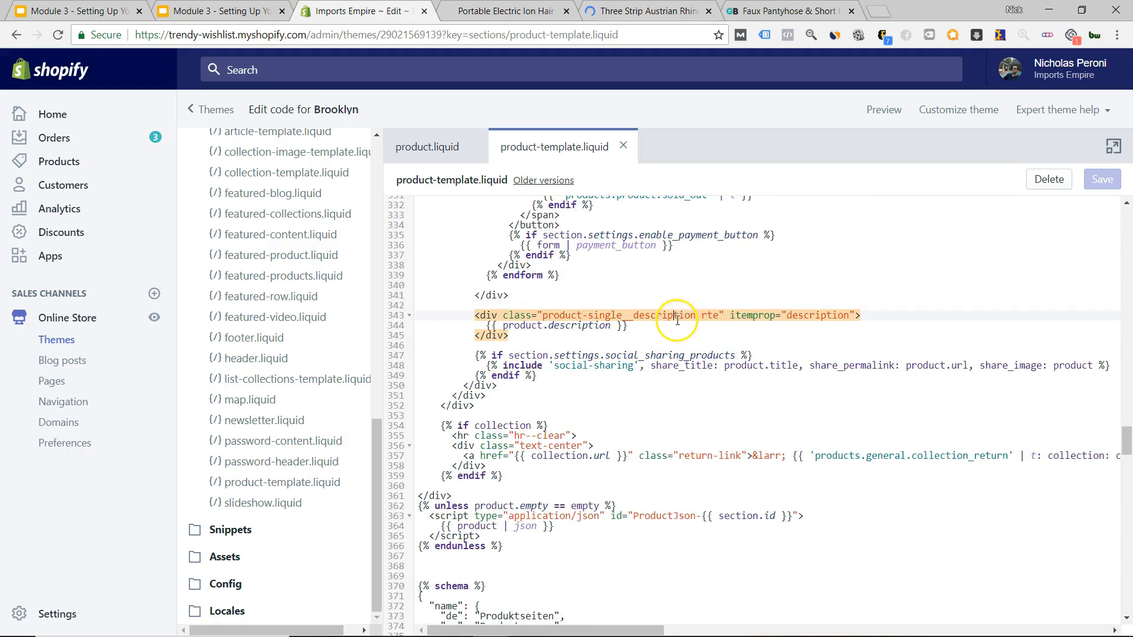
{"action": "left_click", "coordinate": [530, 304]}
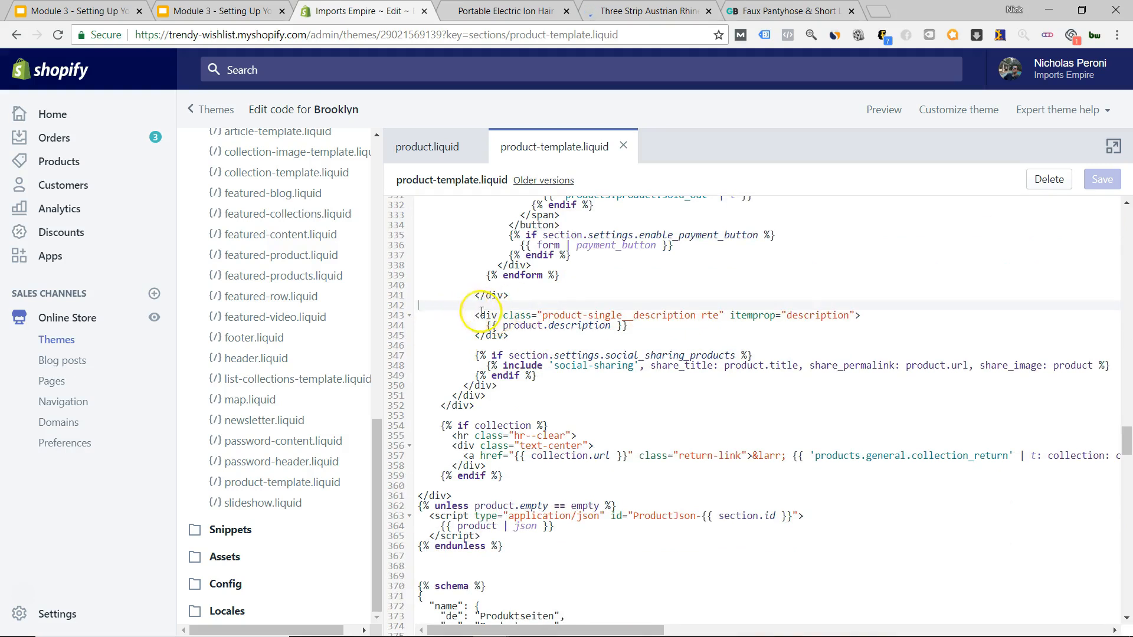
Compare badge graphics on the hairbrush, rhinestone ring and leggings pages, then return to the code.
{"action": "left_click", "coordinate": [506, 11]}
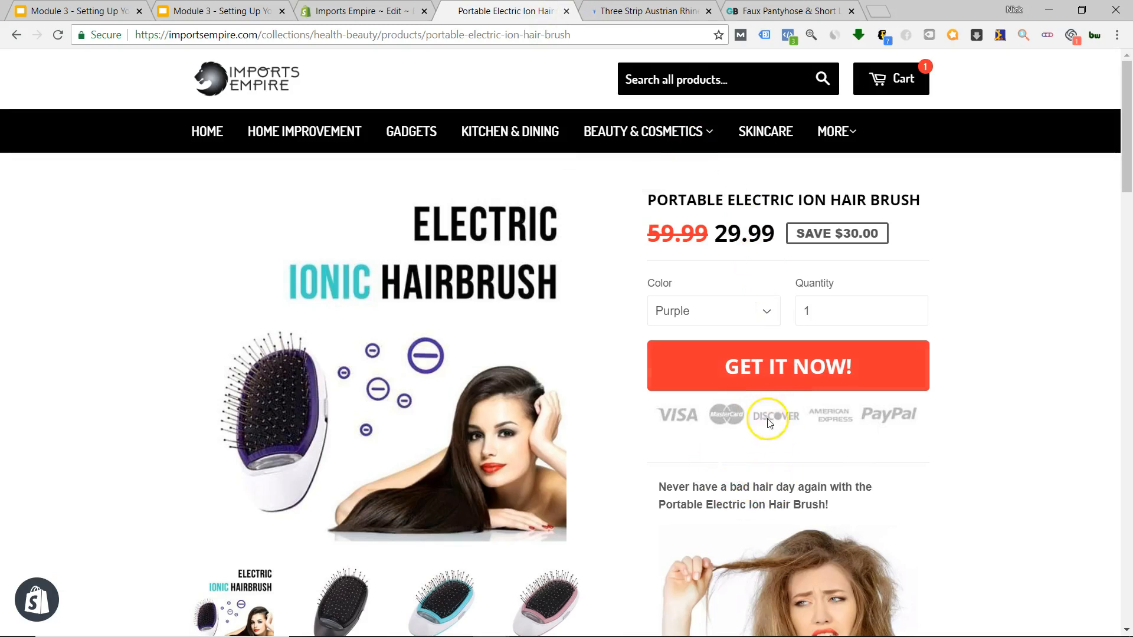
{"action": "mouse_move", "coordinate": [784, 414]}
{"action": "left_mouse_down"}
{"action": "mouse_move", "coordinate": [766, 458]}
{"action": "mouse_move", "coordinate": [800, 423]}
{"action": "left_mouse_up"}
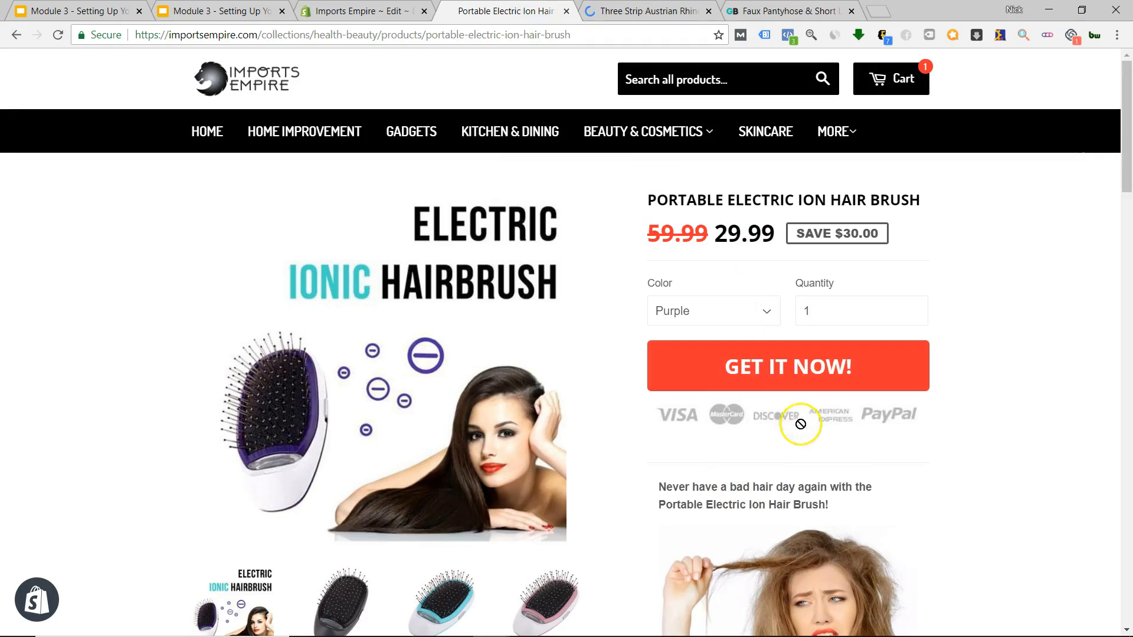
{"action": "left_click", "coordinate": [649, 11]}
{"action": "left_click_drag", "start_coordinate": [731, 361], "coordinate": [760, 393]}
{"action": "left_click", "coordinate": [798, 11]}
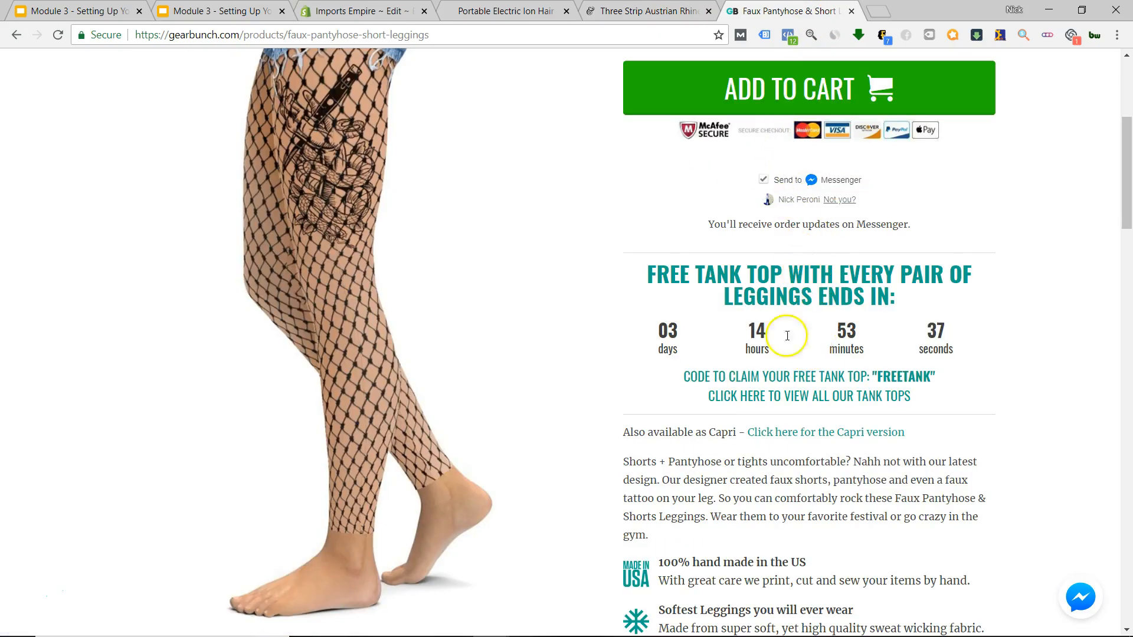
{"action": "left_click", "coordinate": [635, 11]}
{"action": "left_click", "coordinate": [505, 10]}
{"action": "key", "text": "ctrl+shift+Tab"}
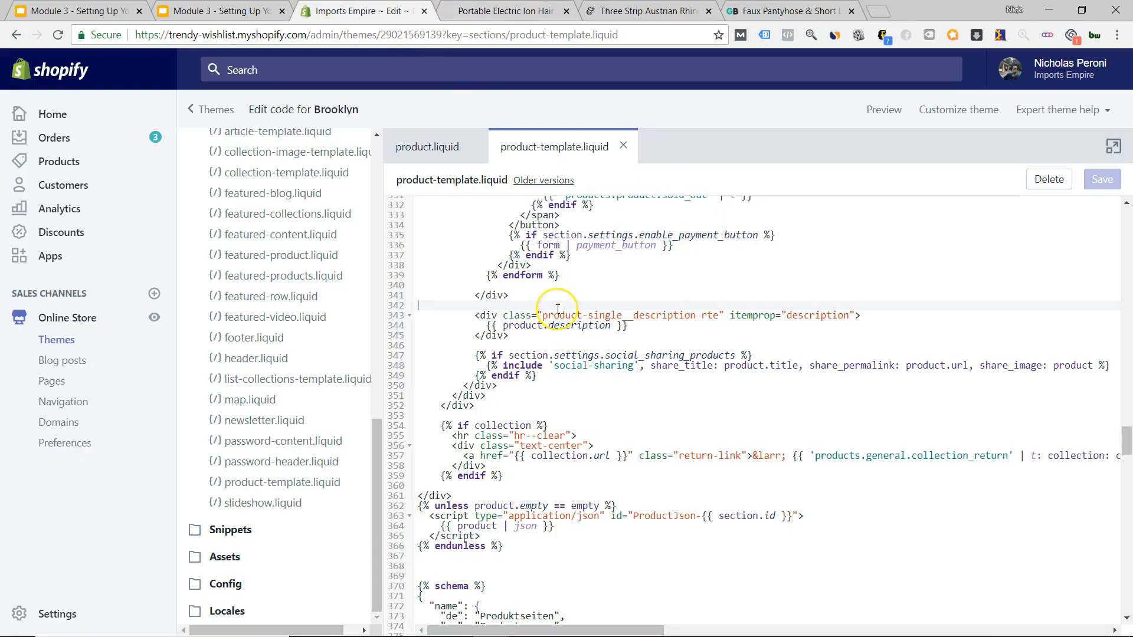
Add a blank line above the product-single__description div, then return to the hairbrush page.
{"action": "key", "text": "Return"}
{"action": "key", "text": "Return"}
{"action": "key", "text": "Return"}
{"action": "key", "text": "Up"}
{"action": "key", "text": "Up"}
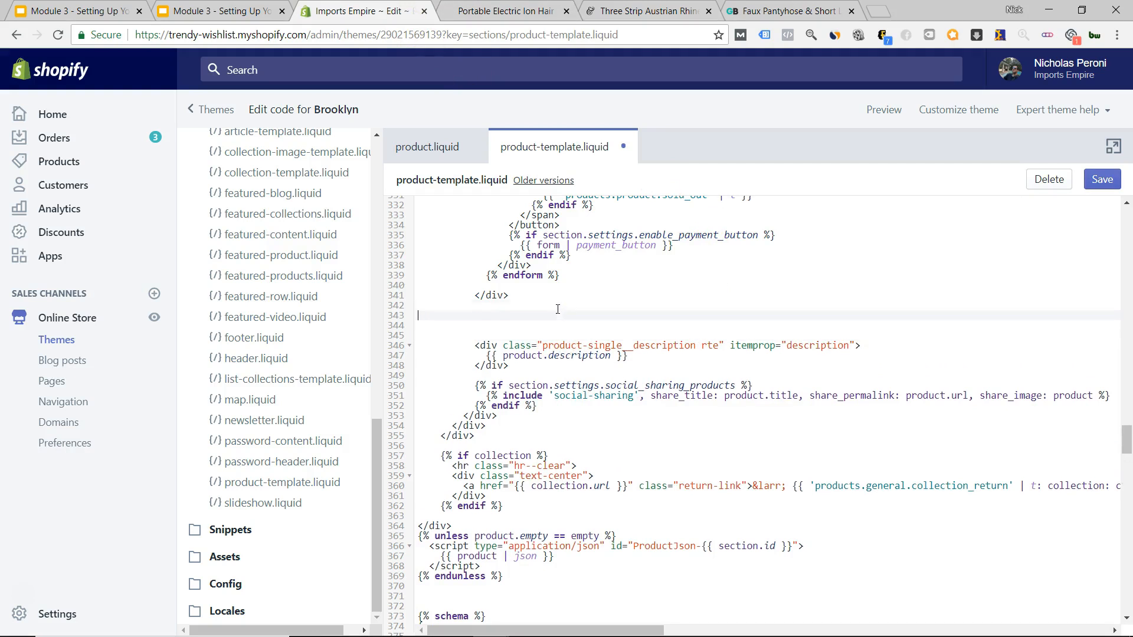
{"action": "key", "text": "Down"}
{"action": "key", "text": "Up"}
{"action": "key", "text": "ctrl+Tab"}
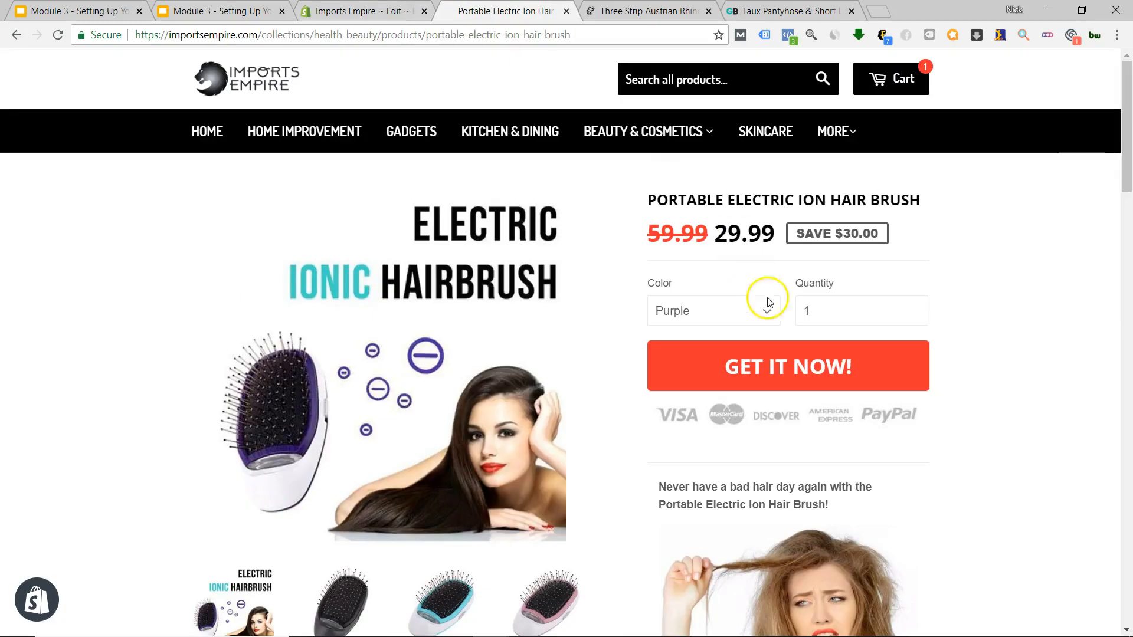
Save the hairbrush page's payment icons image to the Desktop as payment-options.jpg.
{"action": "right_click", "coordinate": [776, 420]}
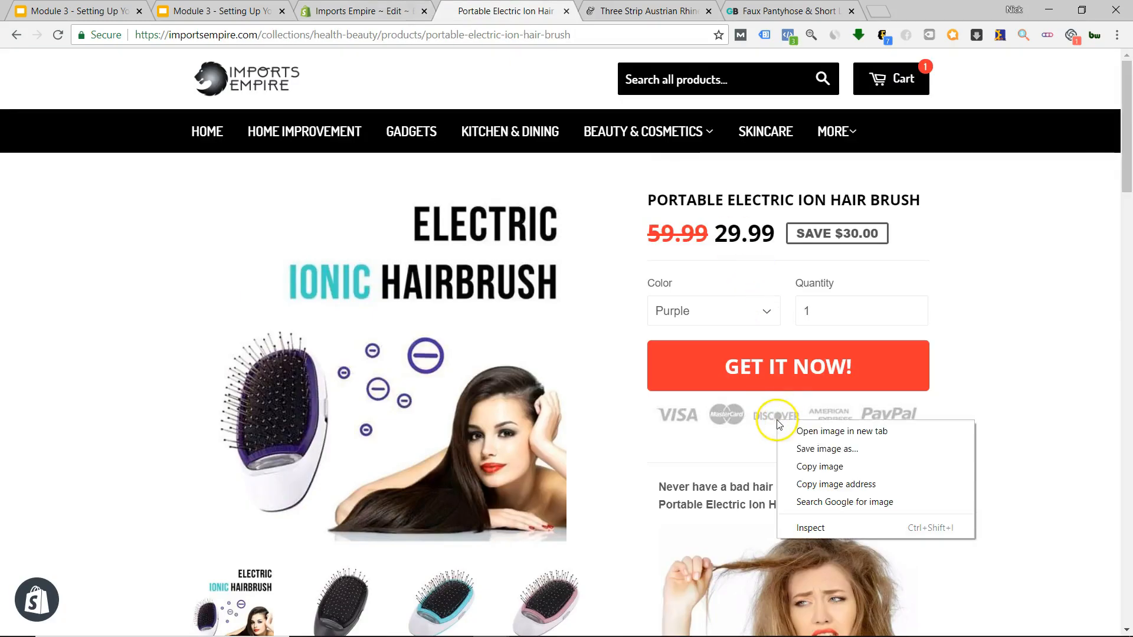
{"action": "left_click", "coordinate": [823, 451]}
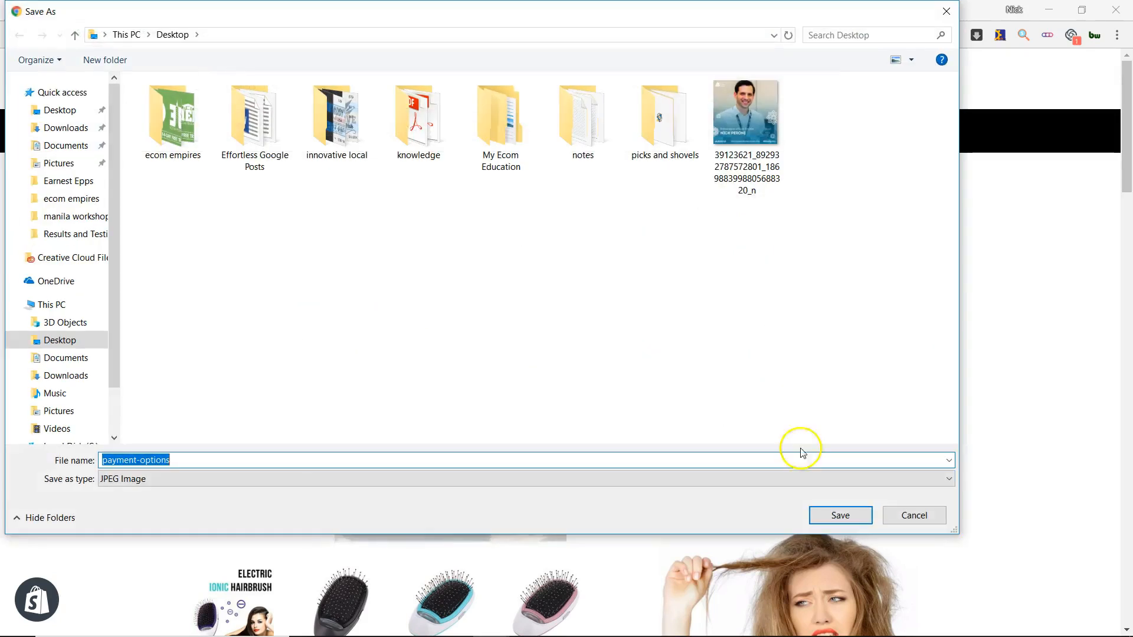
{"action": "left_click", "coordinate": [841, 514]}
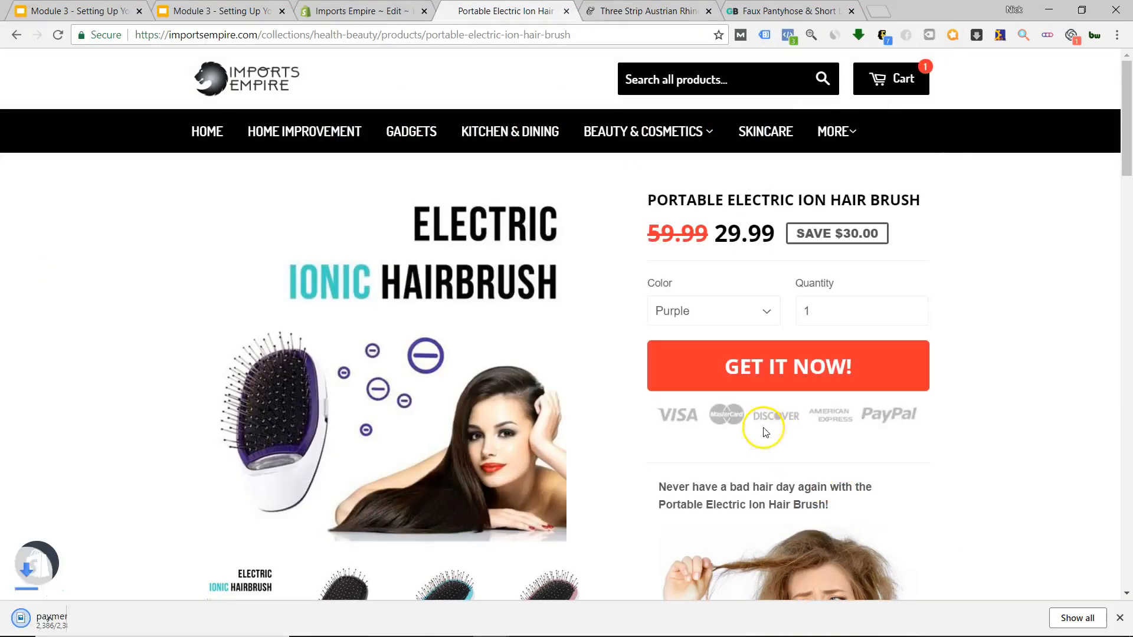
Search Google Images for 'checkout badges' and preview the Safe Shopping Guaranteed badge.
{"action": "left_click", "coordinate": [878, 13]}
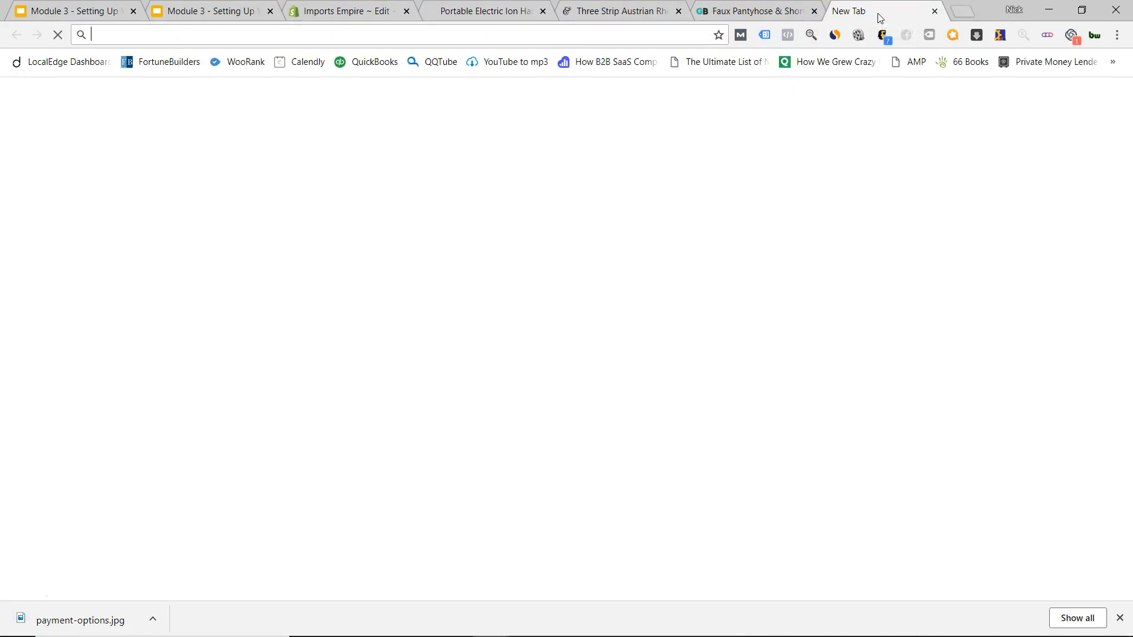
{"action": "type", "text": "chec"}
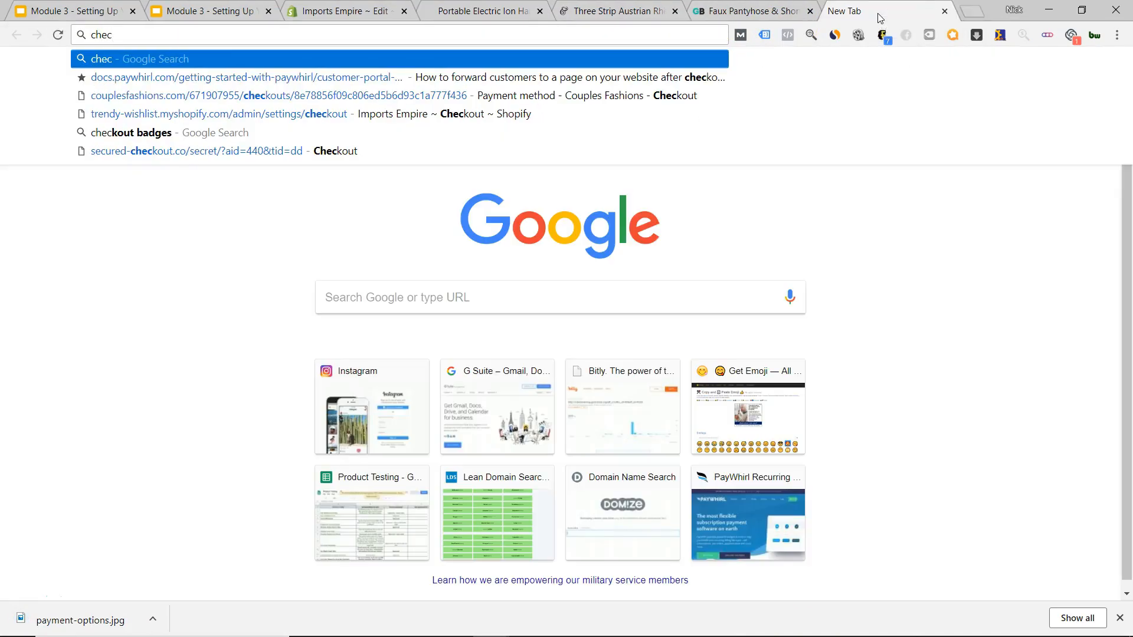
{"action": "left_click", "coordinate": [325, 132]}
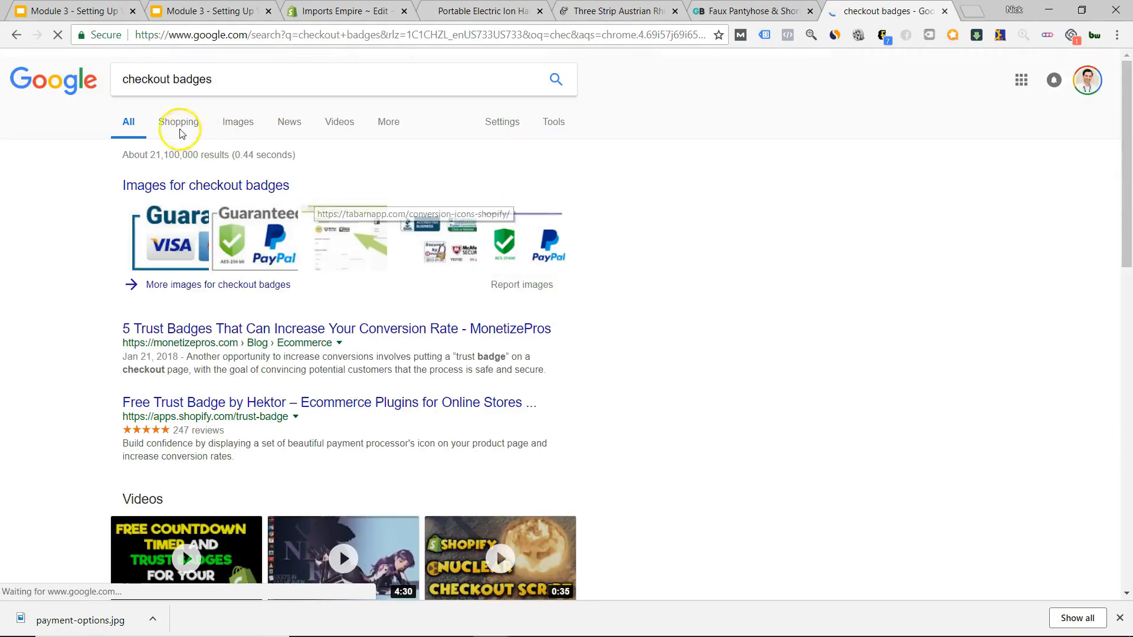
{"action": "left_click", "coordinate": [238, 124]}
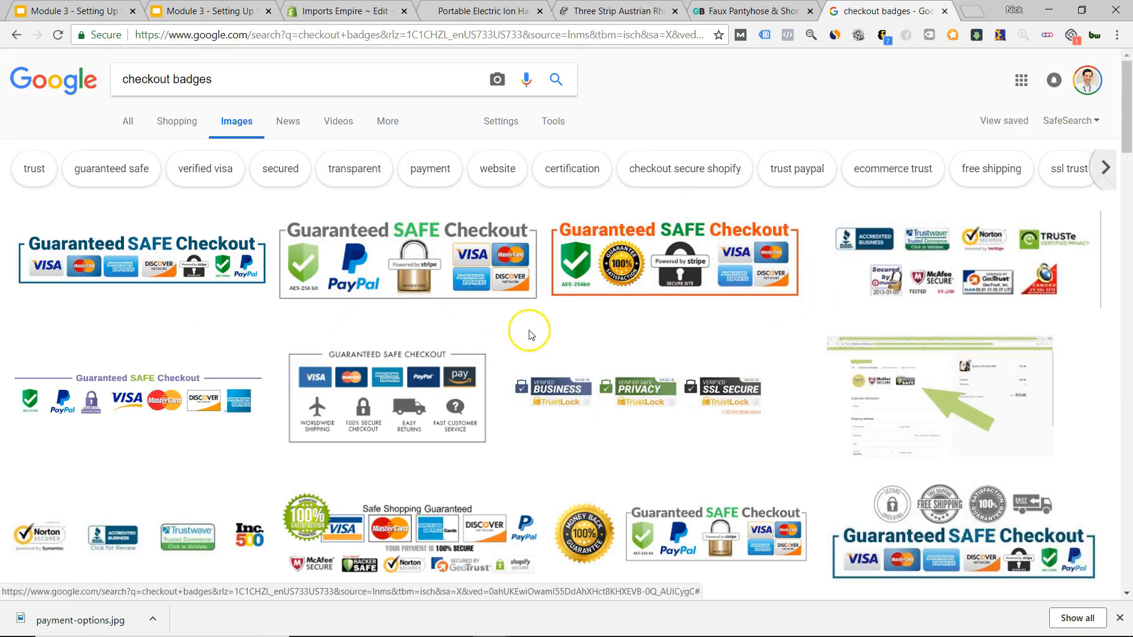
{"action": "scroll", "coordinate": [509, 335], "scroll_direction": "down", "scroll_amount": 4}
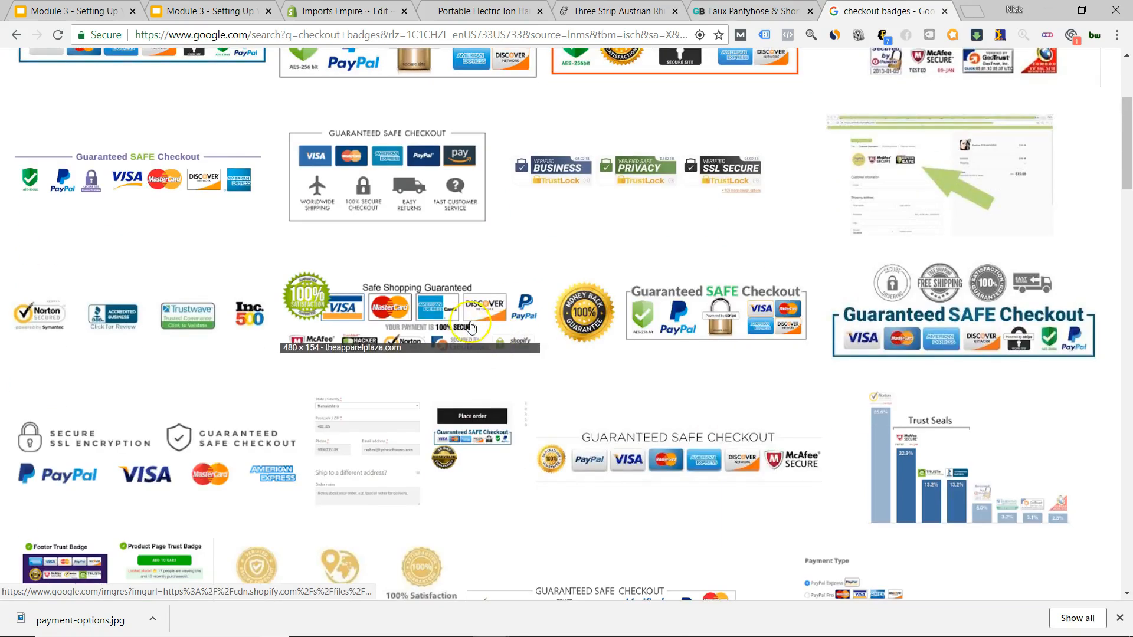
{"action": "left_click", "coordinate": [421, 324]}
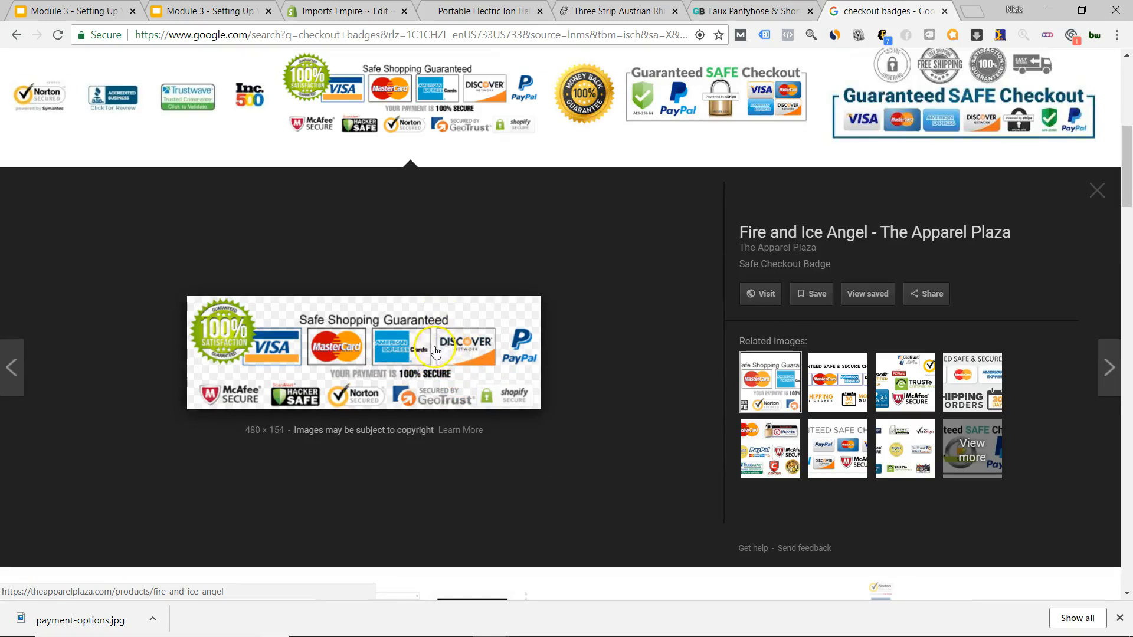
{"action": "left_click", "coordinate": [1096, 189]}
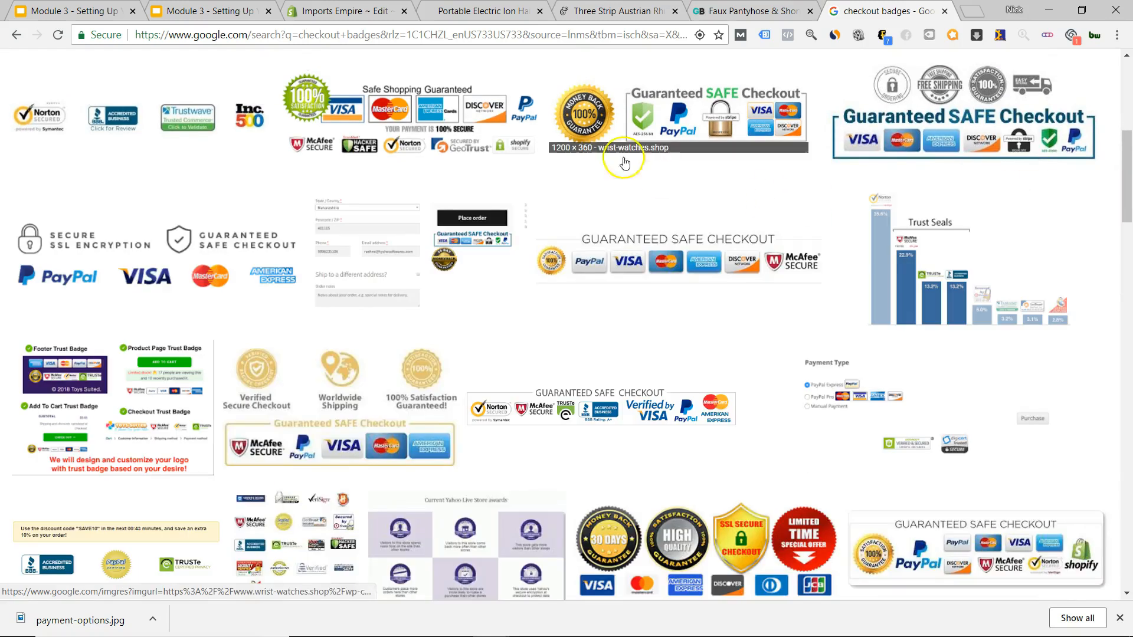
{"action": "scroll", "coordinate": [466, 226], "scroll_direction": "up", "scroll_amount": 7}
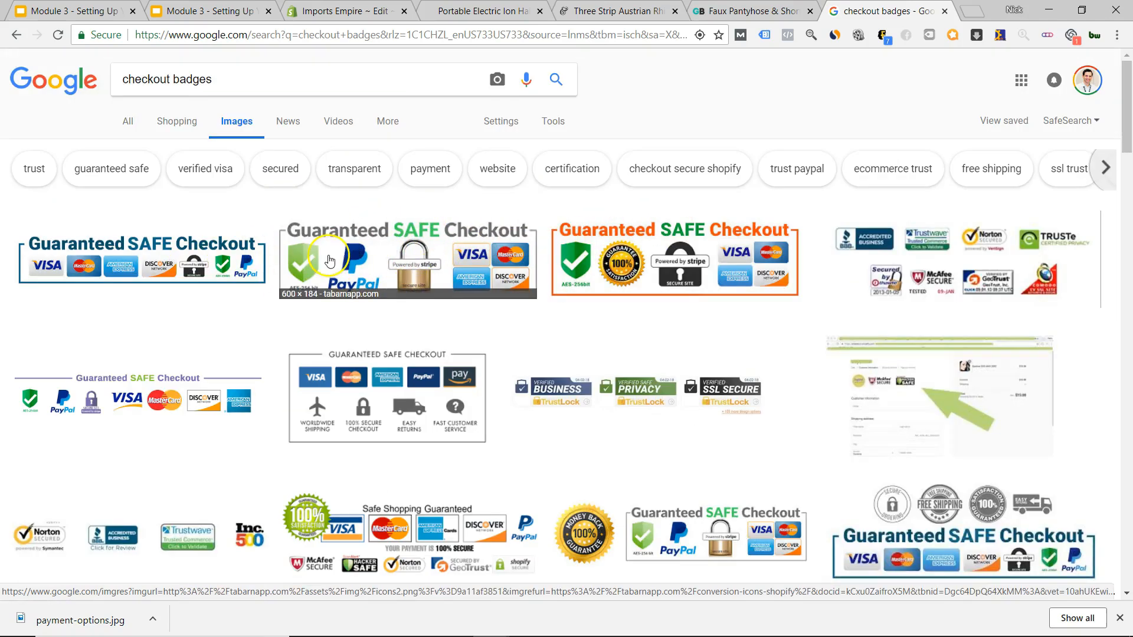
{"action": "scroll", "coordinate": [572, 324], "scroll_direction": "down", "scroll_amount": 5}
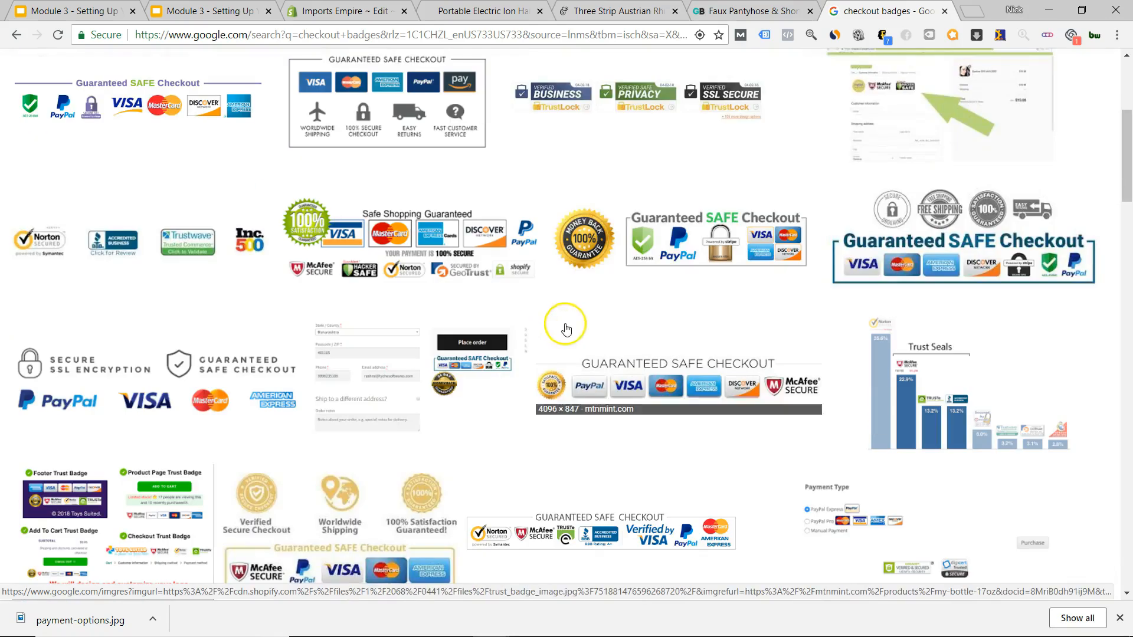
{"action": "scroll", "coordinate": [619, 300], "scroll_direction": "down", "scroll_amount": 4}
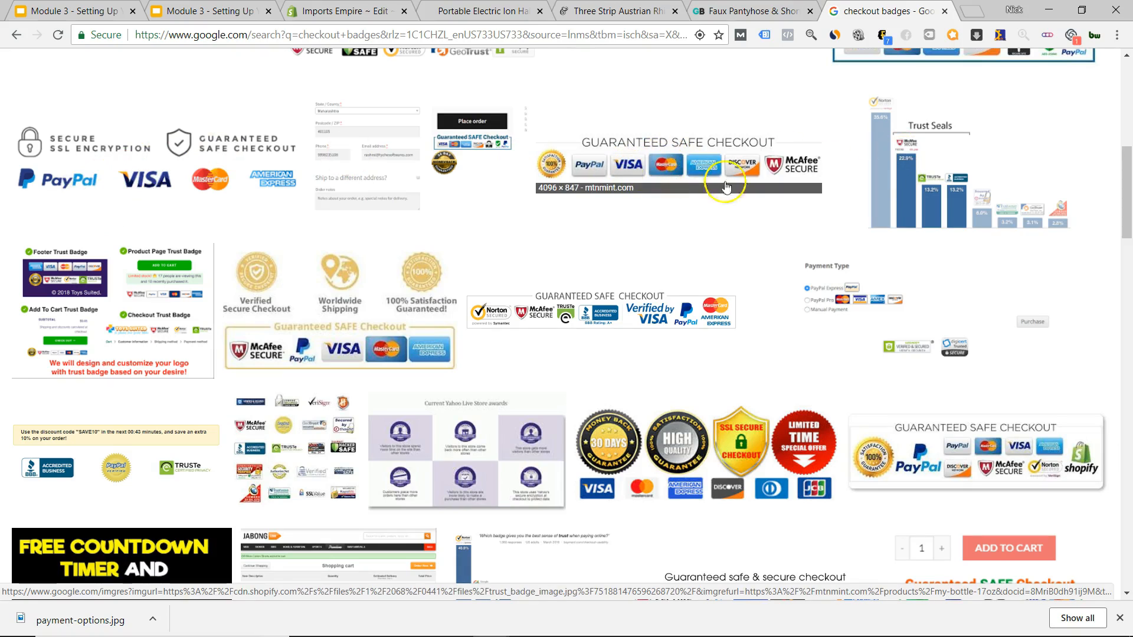
Preview the Trust Seals chart and the PayPal, McAfee, TRUSTe and Norton seals images.
{"action": "left_click", "coordinate": [924, 187]}
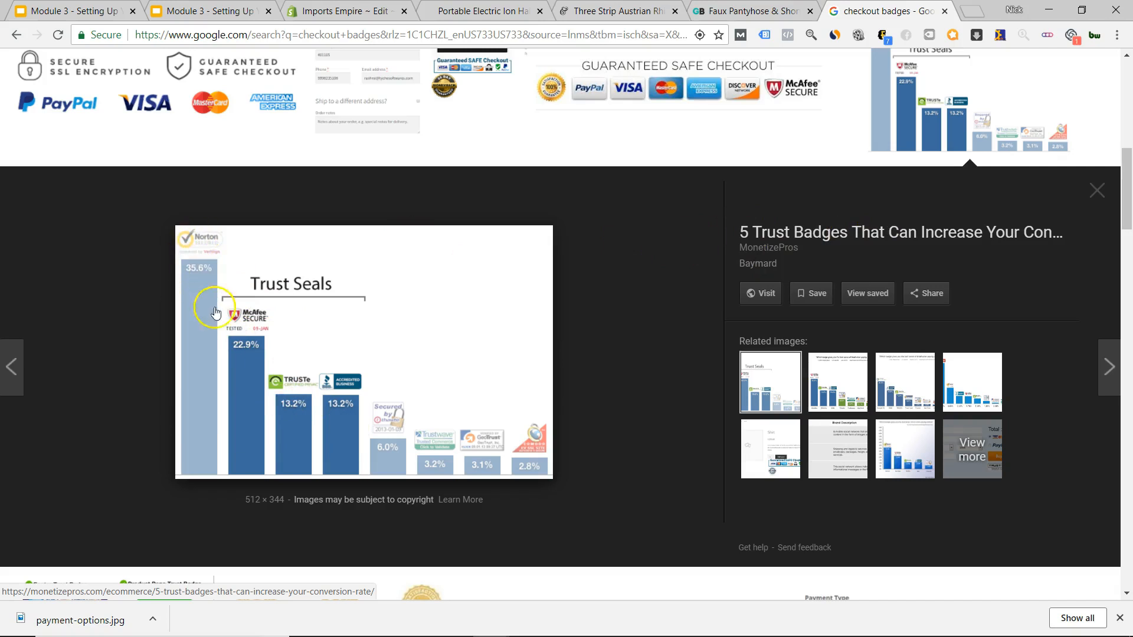
{"action": "left_click", "coordinate": [1097, 190]}
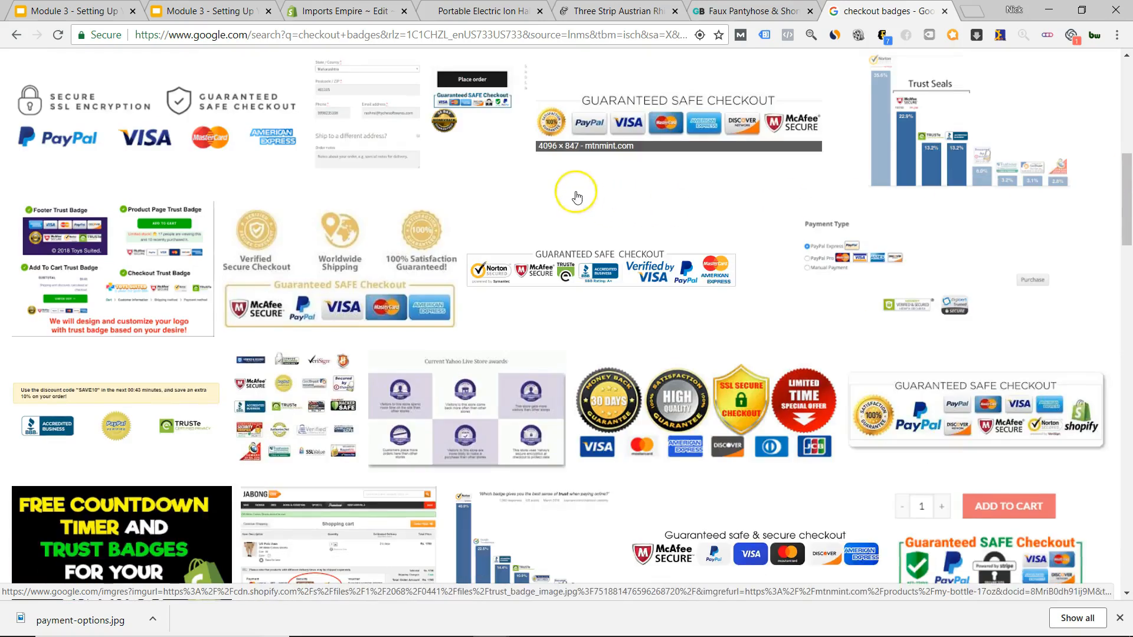
{"action": "left_click", "coordinate": [938, 168]}
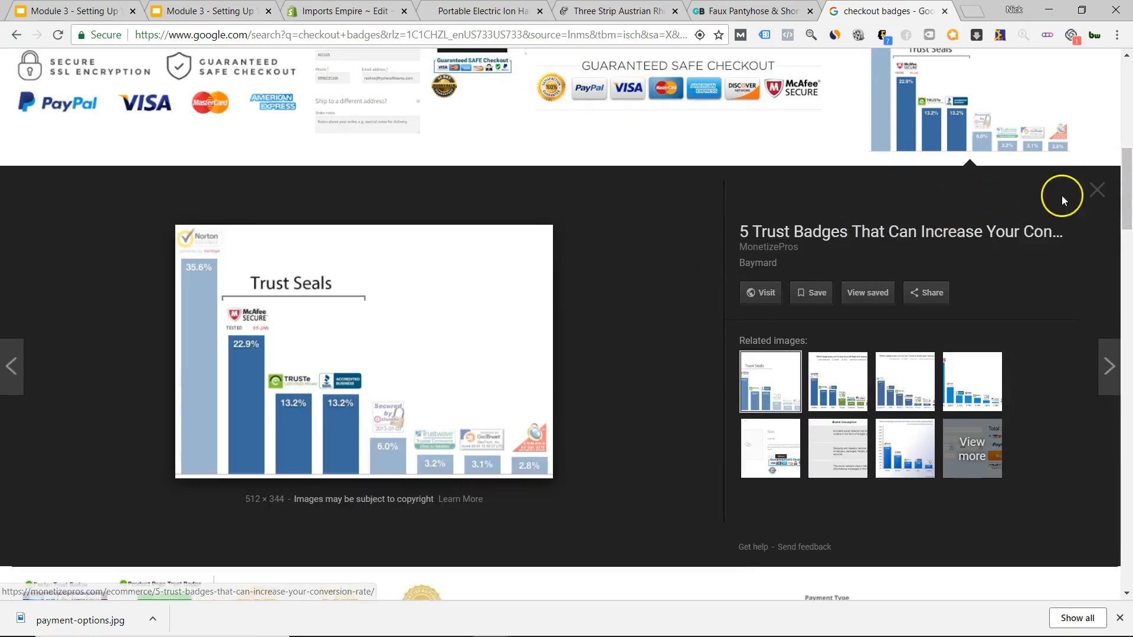
{"action": "left_click", "coordinate": [1095, 191]}
{"action": "left_click", "coordinate": [935, 171]}
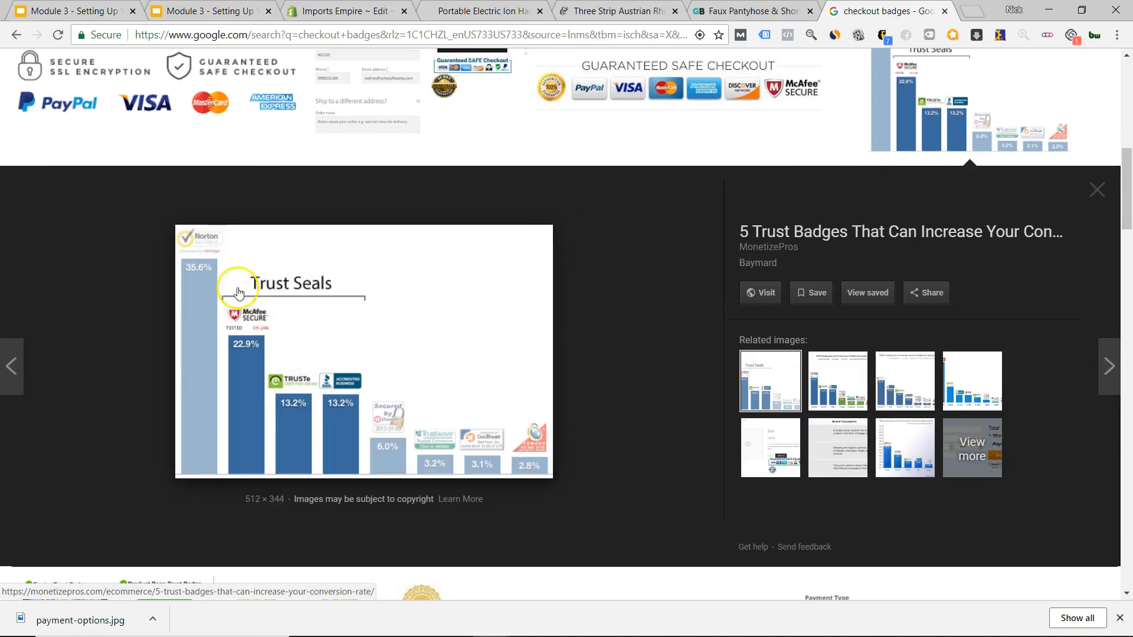
{"action": "left_click", "coordinate": [1096, 190]}
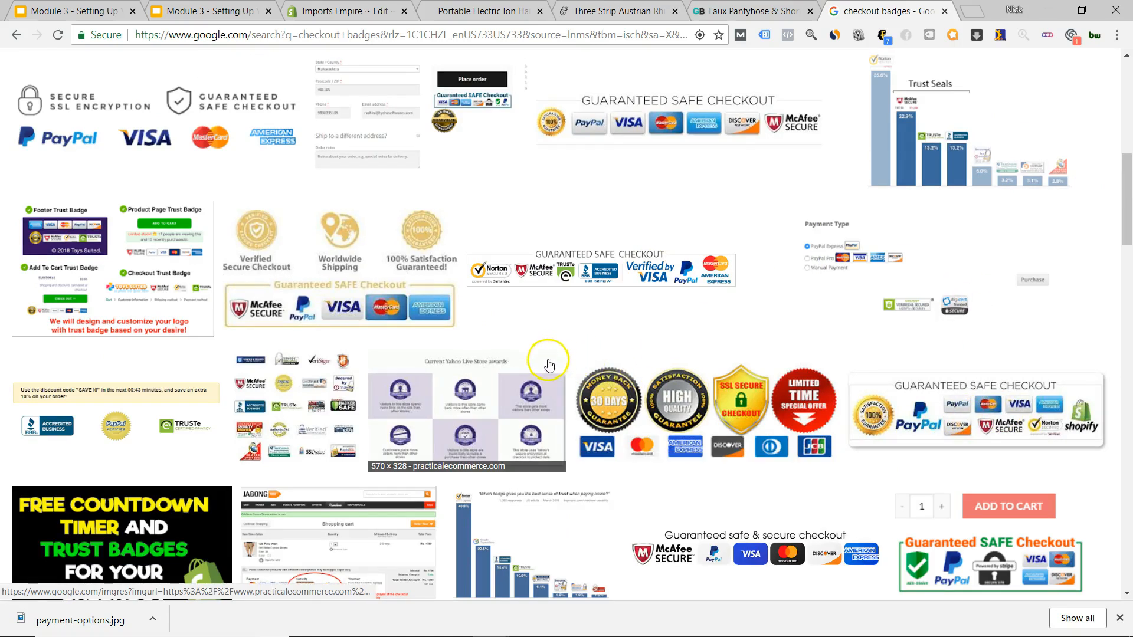
{"action": "left_click", "coordinate": [694, 313]}
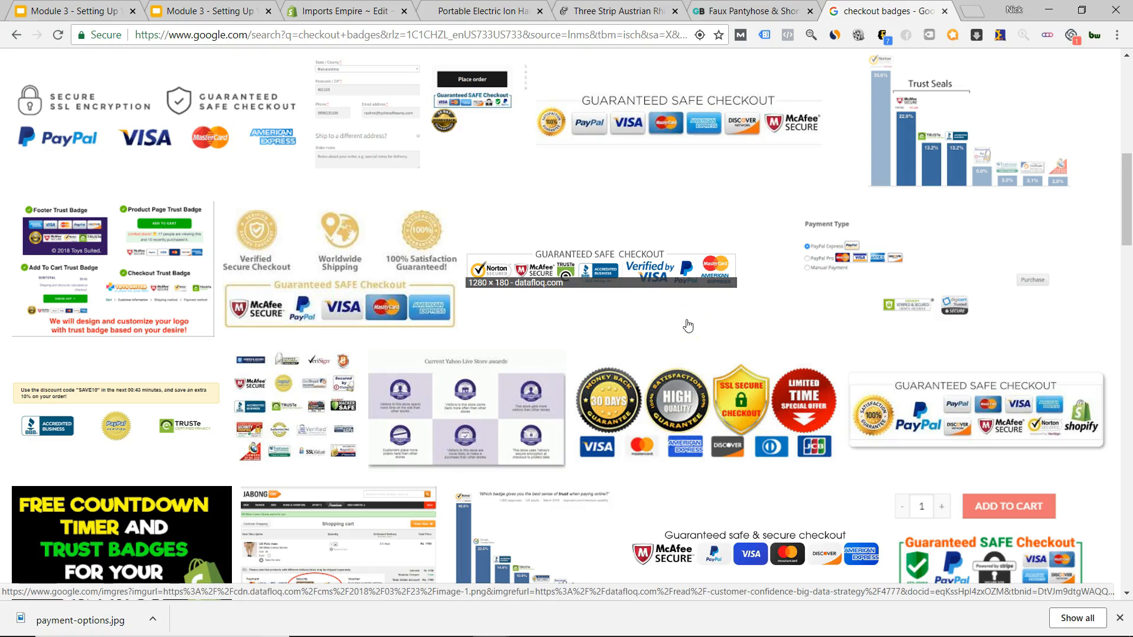
{"action": "scroll", "coordinate": [660, 330], "scroll_direction": "down", "scroll_amount": 3}
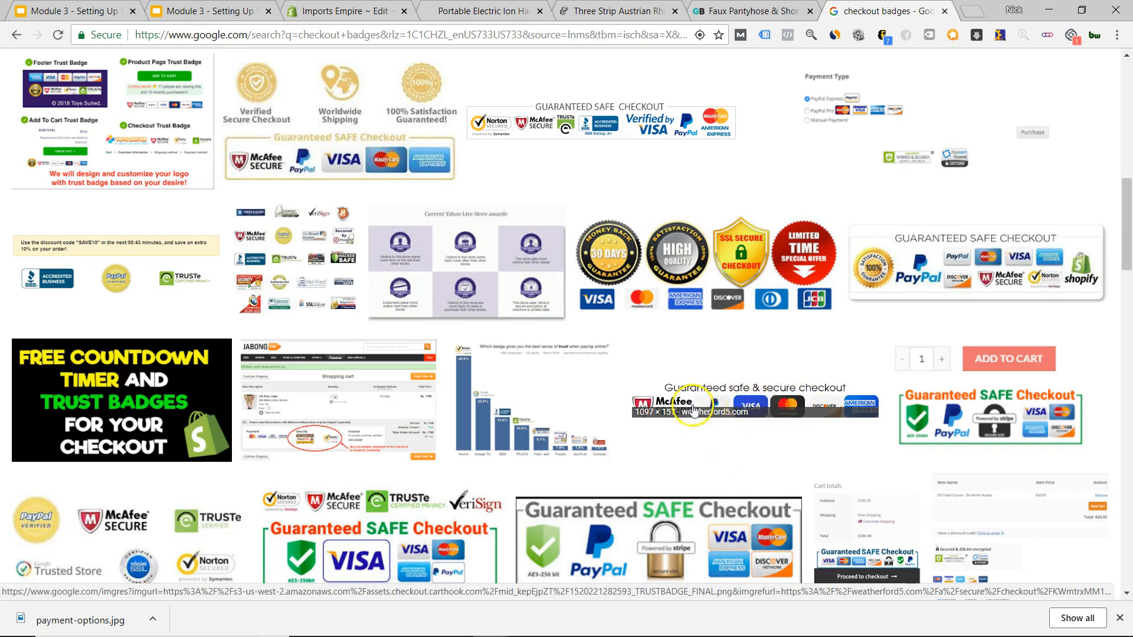
{"action": "left_click", "coordinate": [185, 549]}
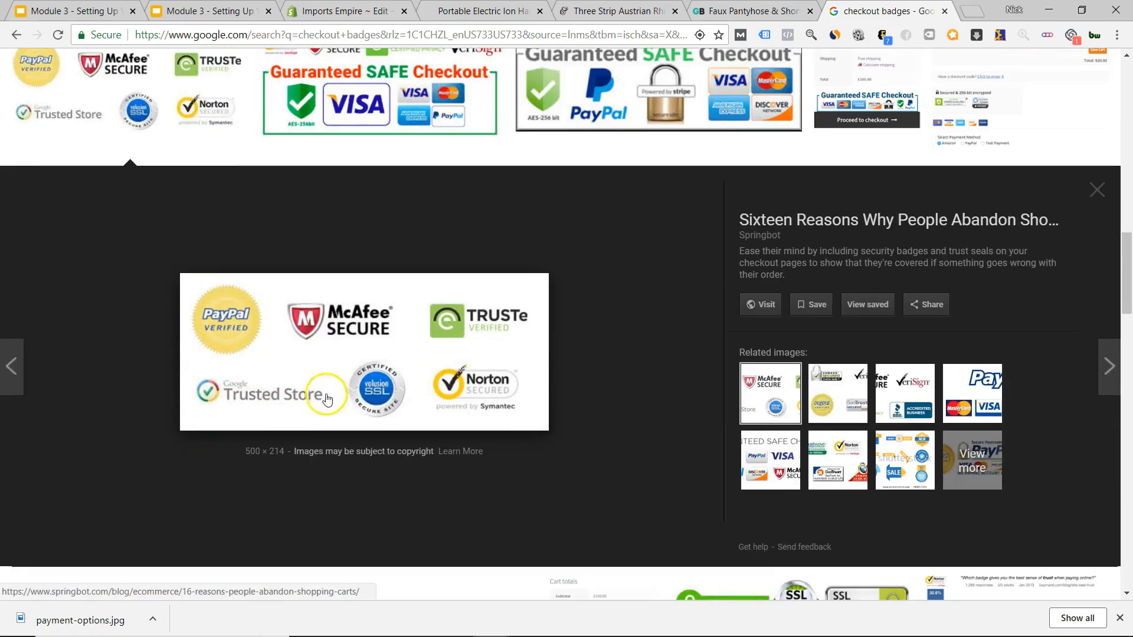
{"action": "left_click", "coordinate": [1096, 188]}
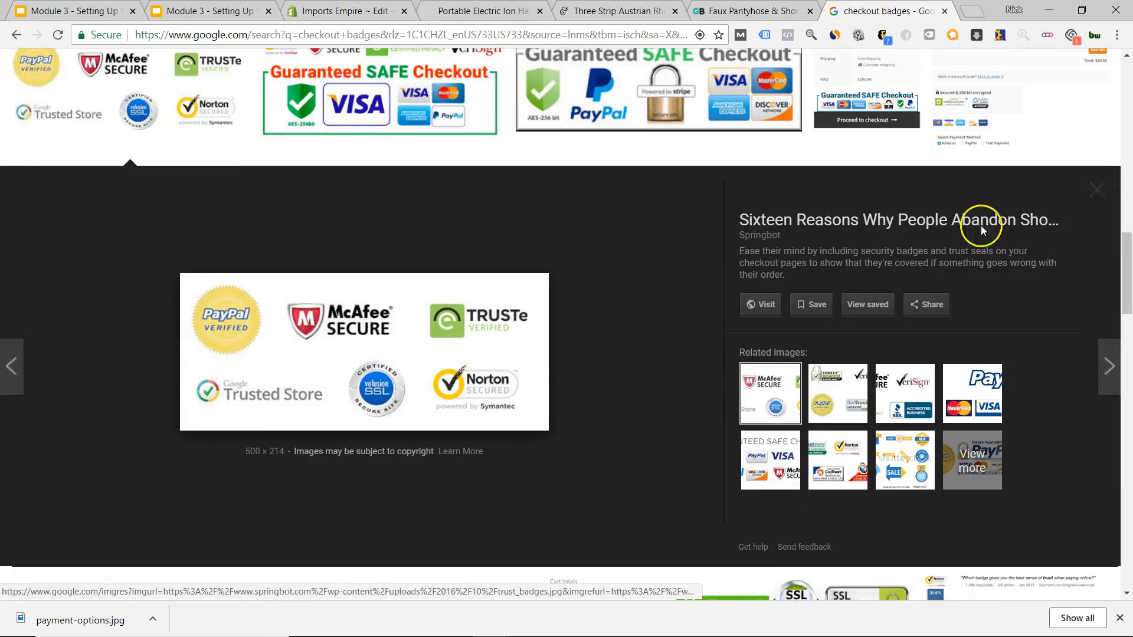
Compare the badge results with the GearBunch page, then go to the Three Strip ring page.
{"action": "scroll", "coordinate": [626, 329], "scroll_direction": "up", "scroll_amount": 10}
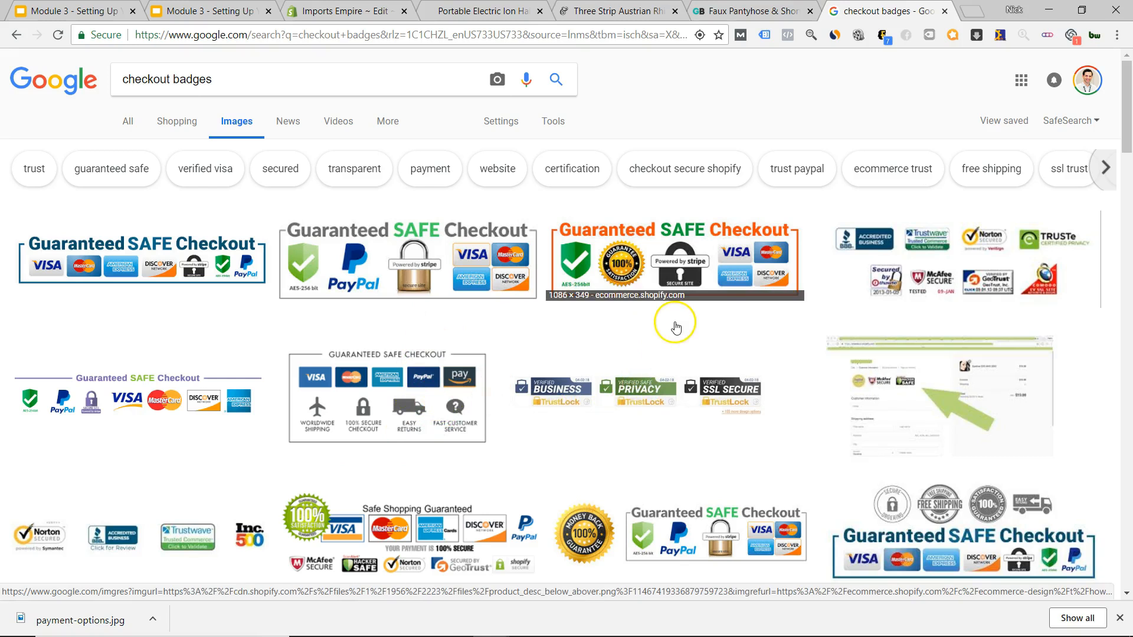
{"action": "scroll", "coordinate": [677, 328], "scroll_direction": "down", "scroll_amount": 6}
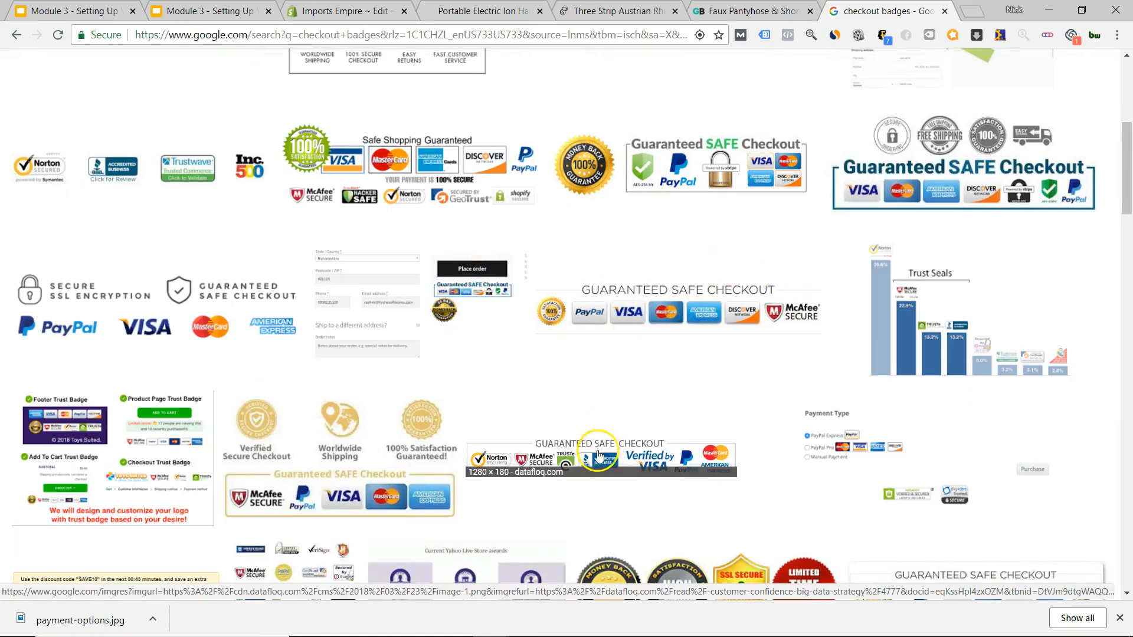
{"action": "left_click", "coordinate": [746, 10]}
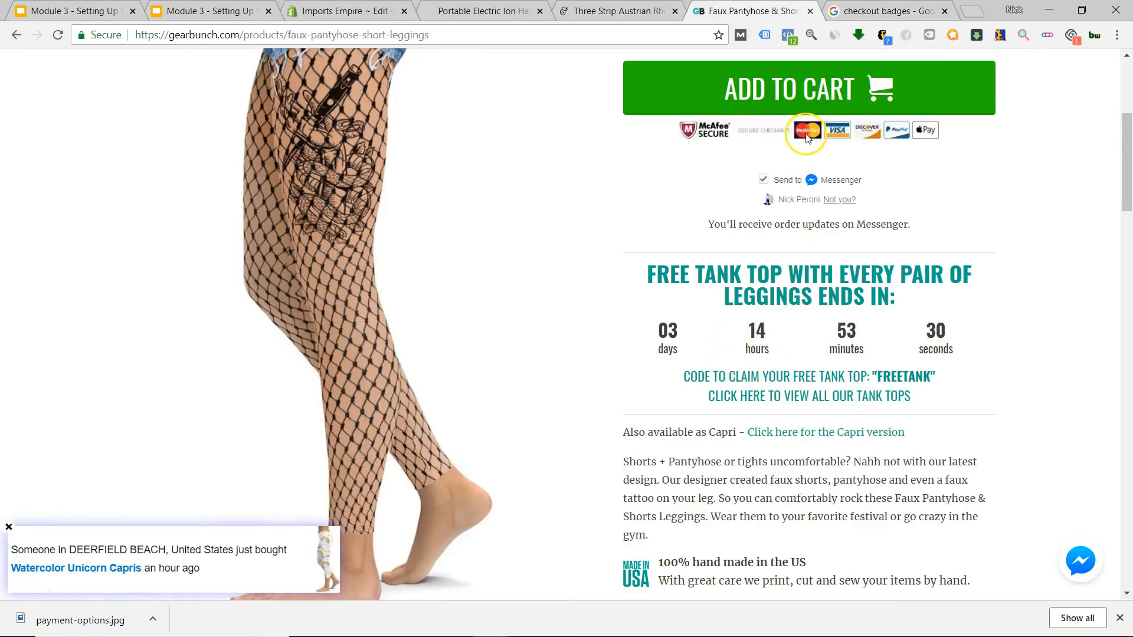
{"action": "left_click", "coordinate": [844, 11]}
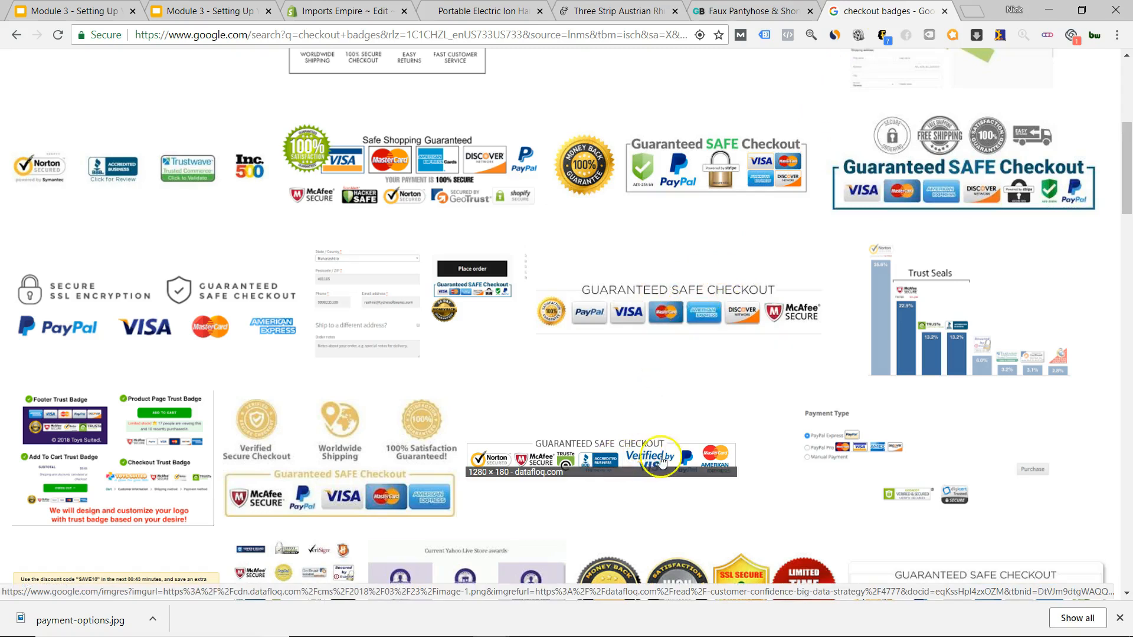
{"action": "scroll", "coordinate": [647, 399], "scroll_direction": "up", "scroll_amount": 5}
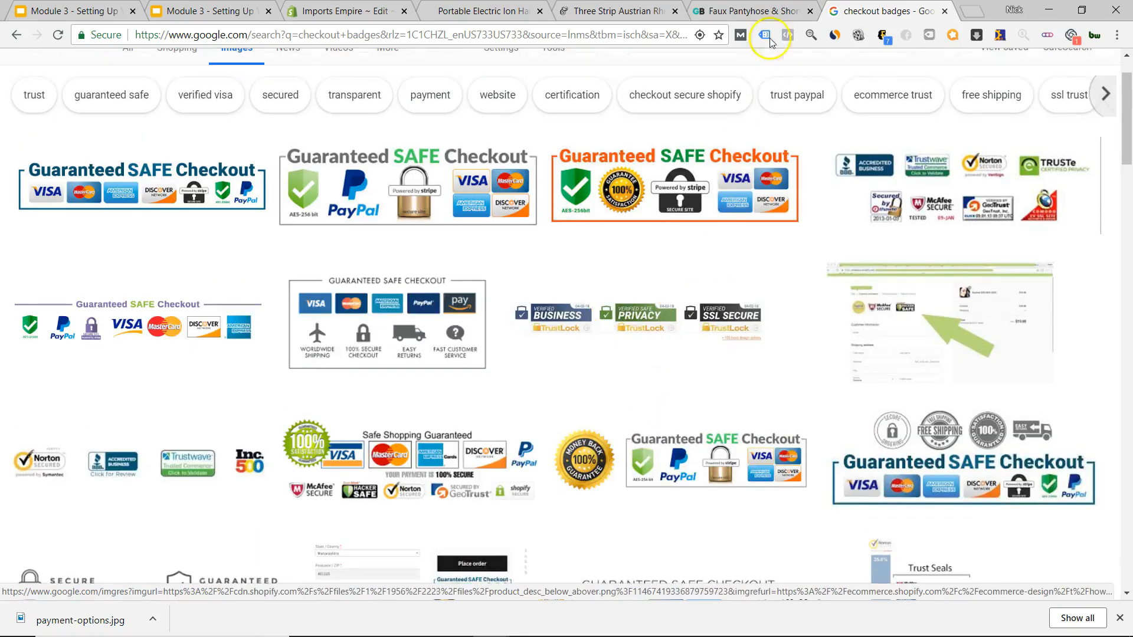
{"action": "left_click", "coordinate": [697, 9]}
{"action": "left_click", "coordinate": [614, 11]}
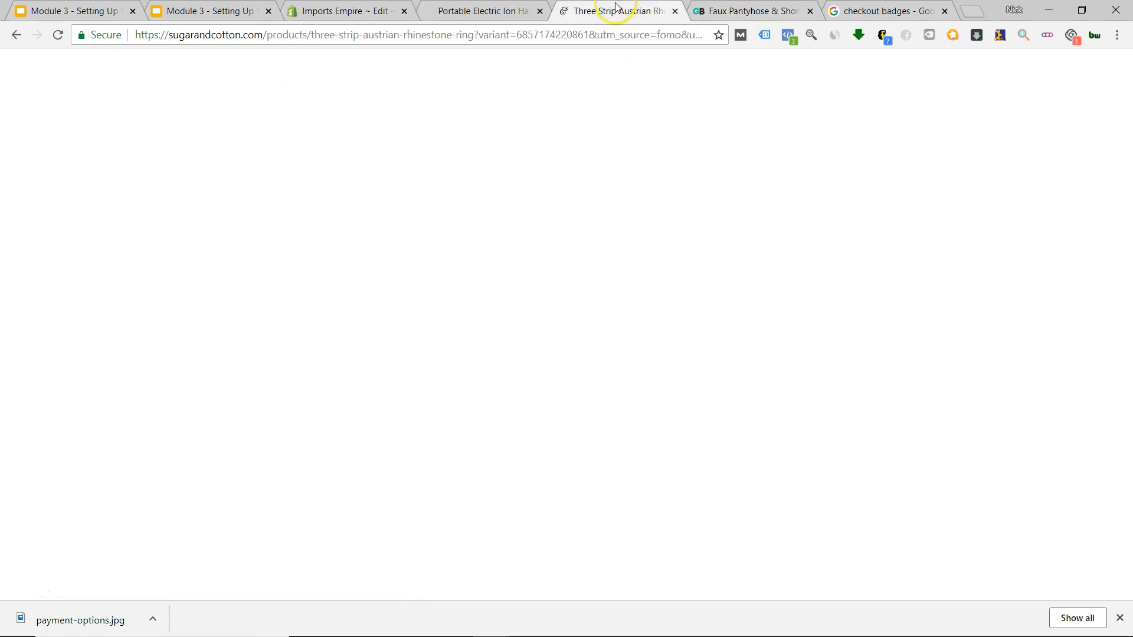
From the Shopify code editor, open File Explorer to the Desktop's ecom empires folder.
{"action": "left_click", "coordinate": [481, 10]}
{"action": "left_click", "coordinate": [342, 10]}
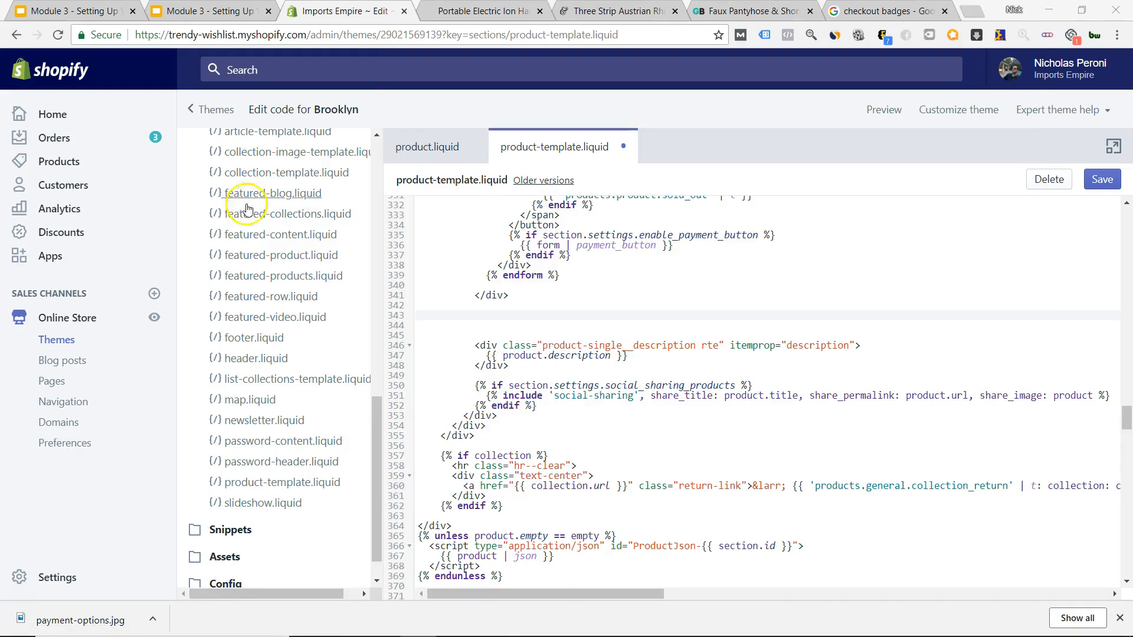
{"action": "key", "text": "super+e"}
{"action": "left_click", "coordinate": [441, 126]}
{"action": "left_click", "coordinate": [559, 140]}
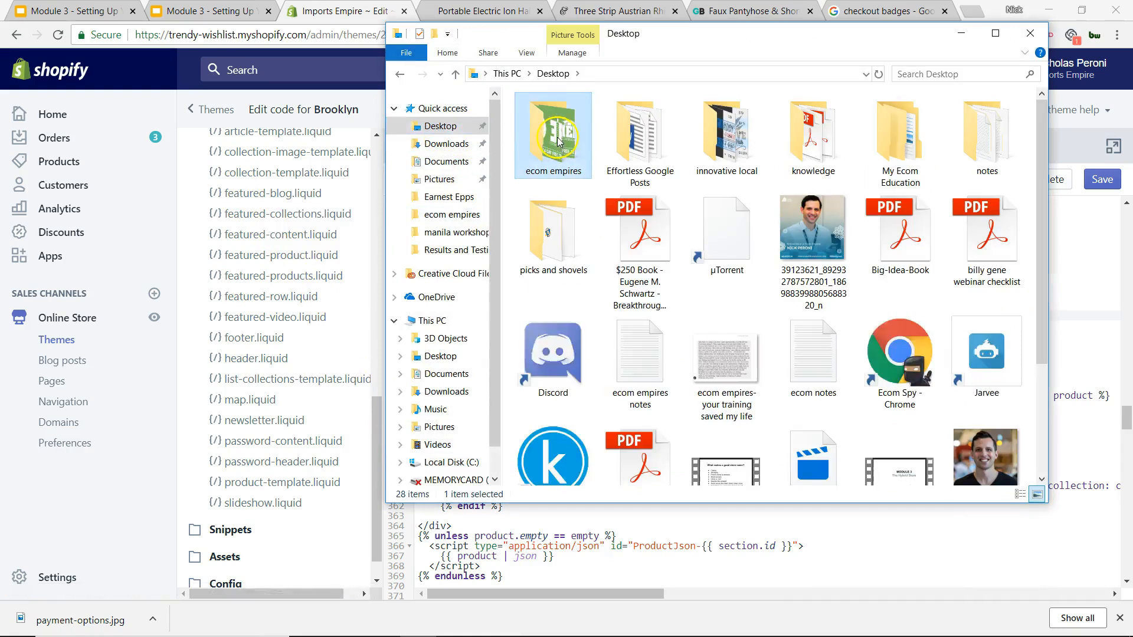
{"action": "double_click", "coordinate": [559, 141]}
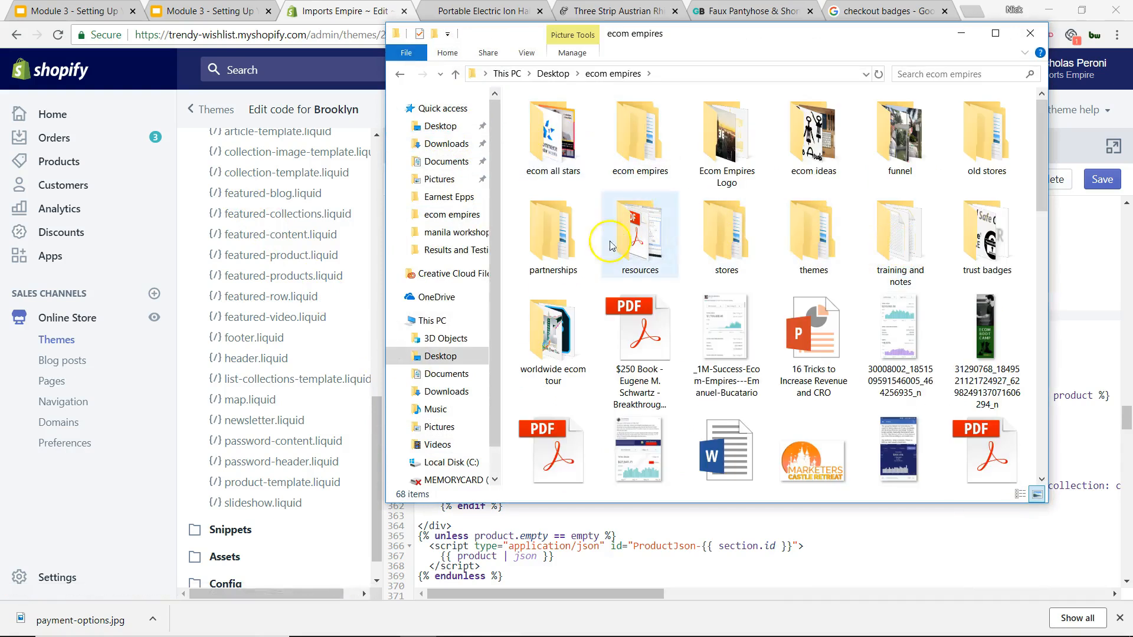
{"action": "double_click", "coordinate": [645, 140]}
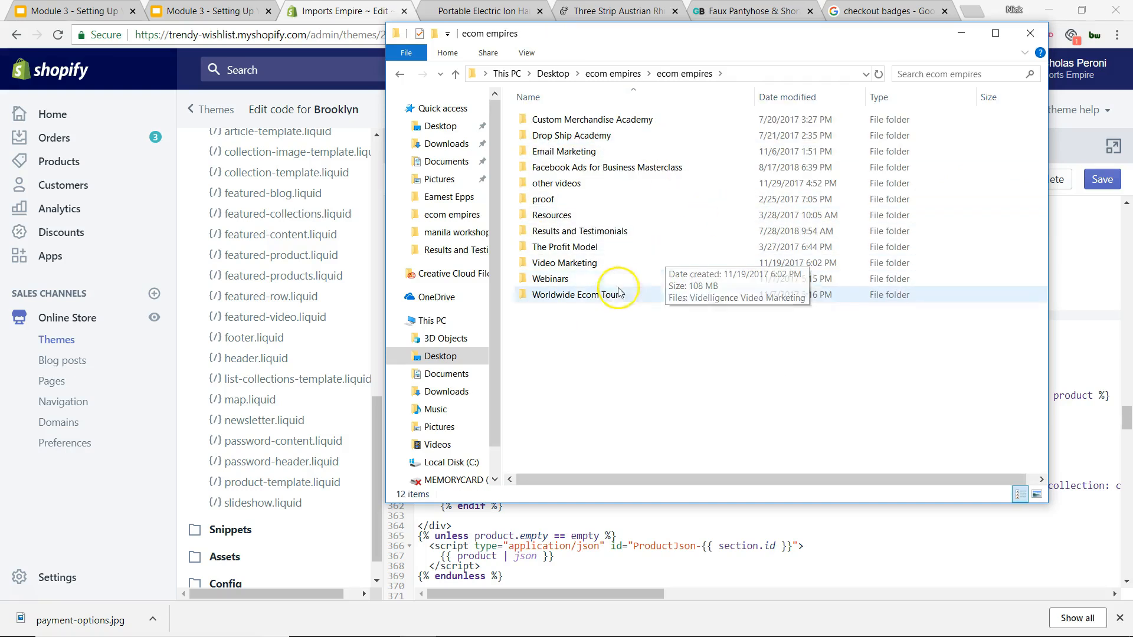
{"action": "left_click", "coordinate": [613, 73]}
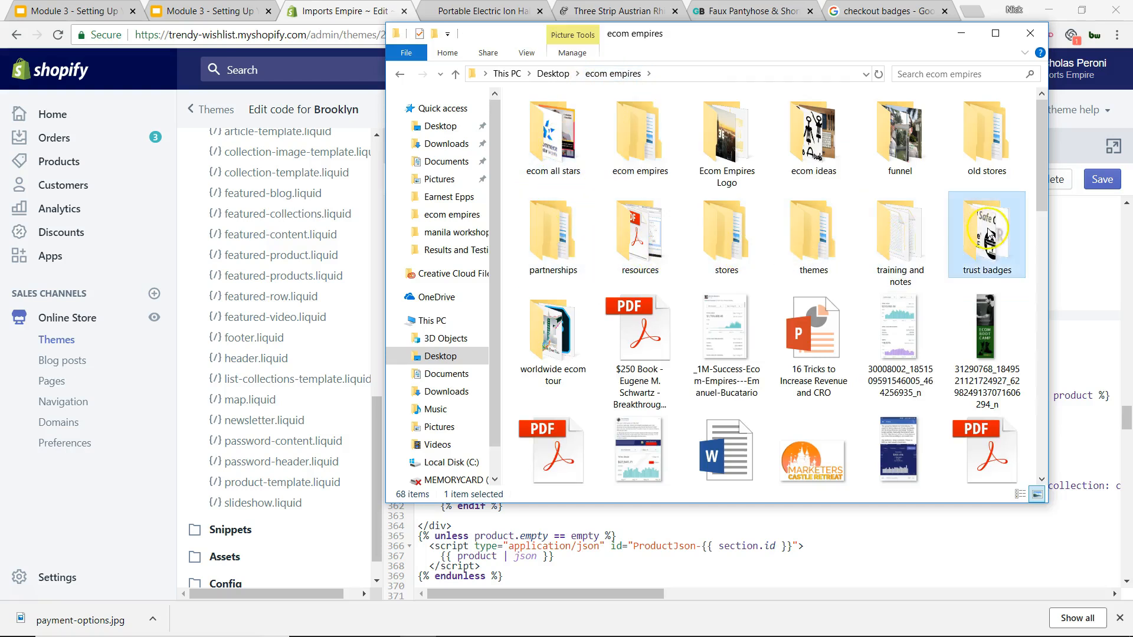
Open the security stamp custom html notes from trust badges, select its picture URL, close Explorer.
{"action": "double_click", "coordinate": [988, 233]}
{"action": "scroll", "coordinate": [726, 195], "scroll_direction": "down", "scroll_amount": 5}
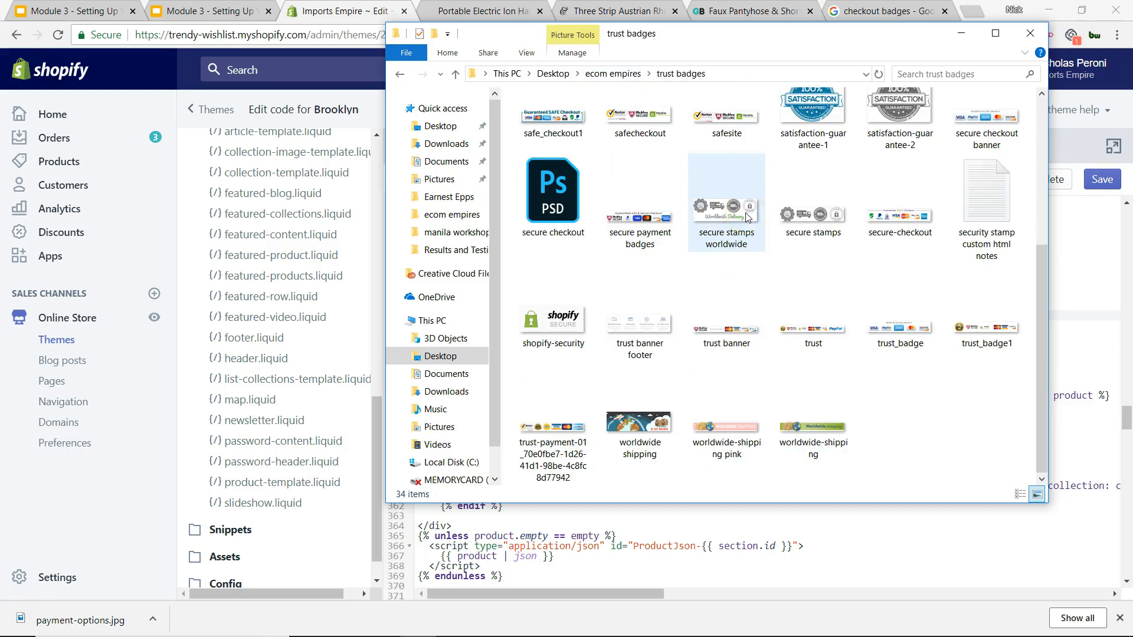
{"action": "double_click", "coordinate": [987, 198]}
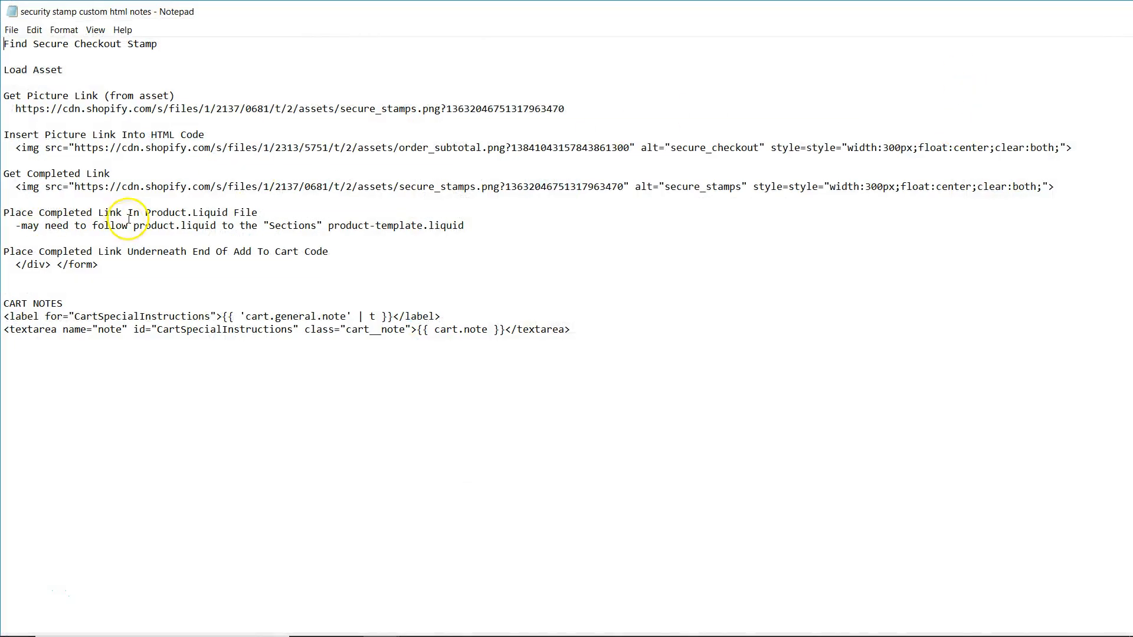
{"action": "left_click_drag", "start_coordinate": [565, 109], "coordinate": [17, 115]}
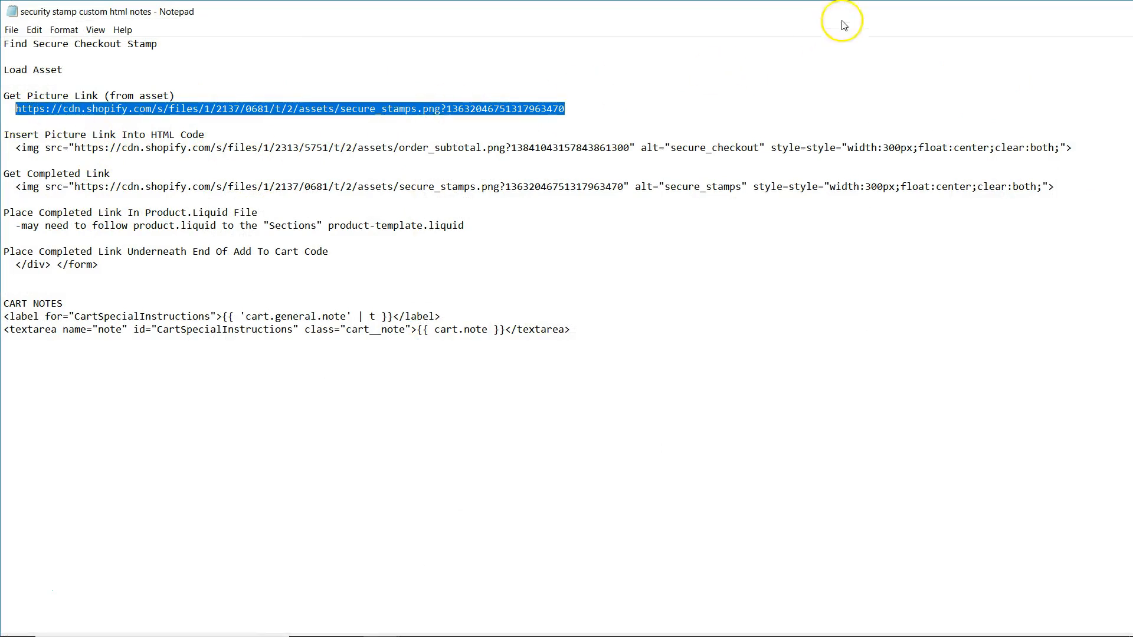
{"action": "left_click_drag", "start_coordinate": [718, 17], "coordinate": [1132, 30]}
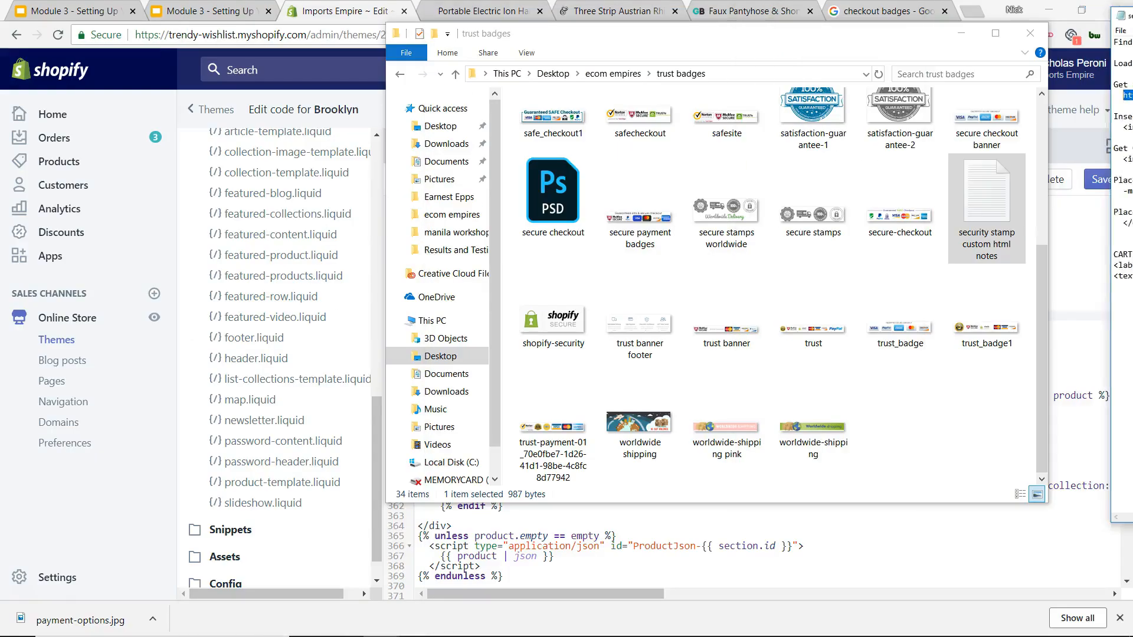
{"action": "left_click", "coordinate": [1030, 33]}
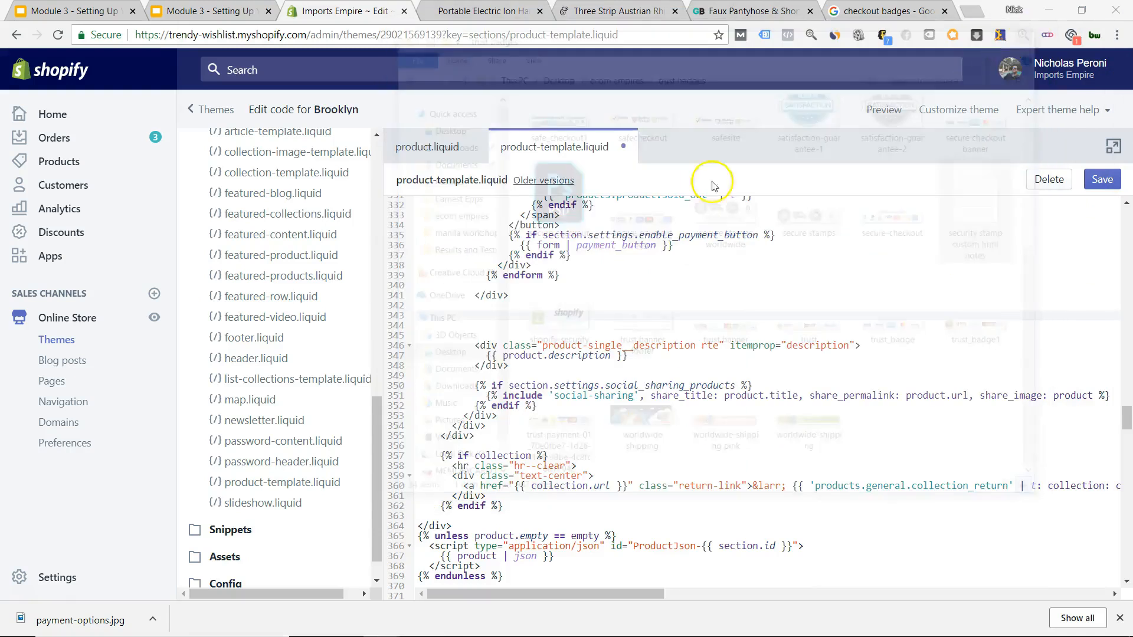
Upload payment-options.jpg from the Desktop as a new theme asset under Assets.
{"action": "left_click", "coordinate": [251, 559]}
{"action": "scroll", "coordinate": [312, 437], "scroll_direction": "down", "scroll_amount": 1}
{"action": "scroll", "coordinate": [312, 437], "scroll_direction": "down", "scroll_amount": 5}
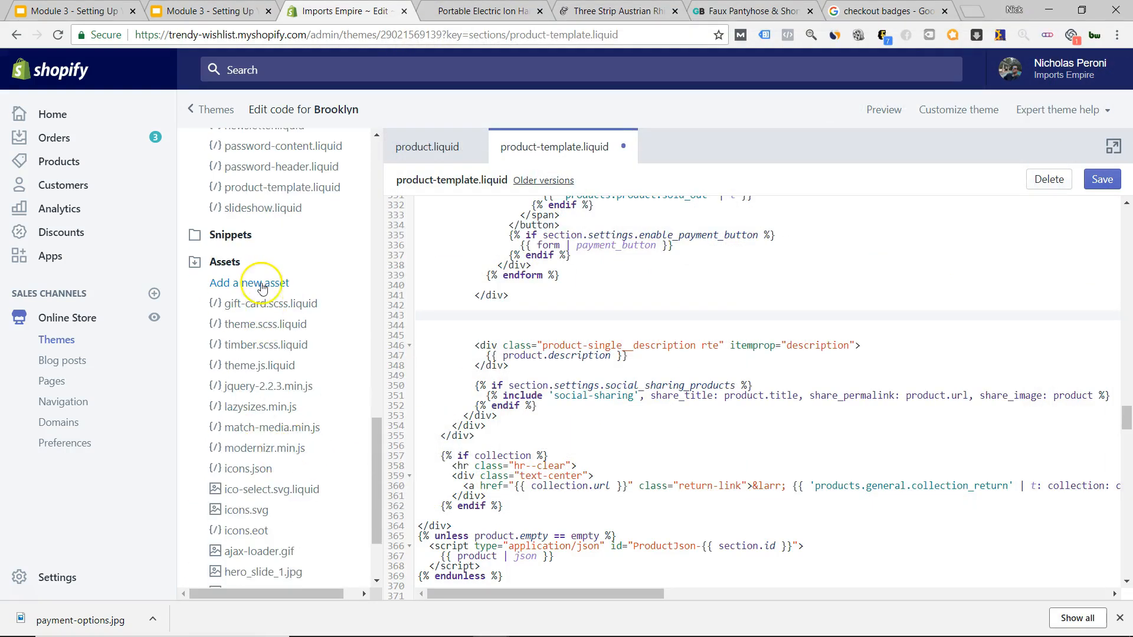
{"action": "left_click", "coordinate": [264, 287]}
{"action": "left_click", "coordinate": [391, 190]}
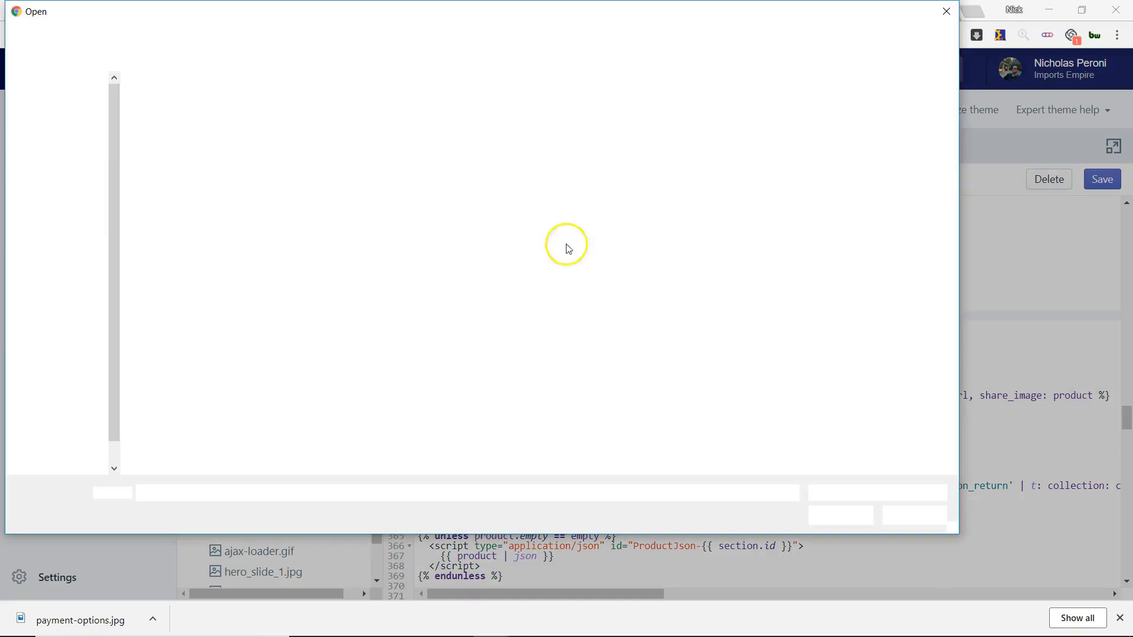
{"action": "left_click", "coordinate": [578, 374]}
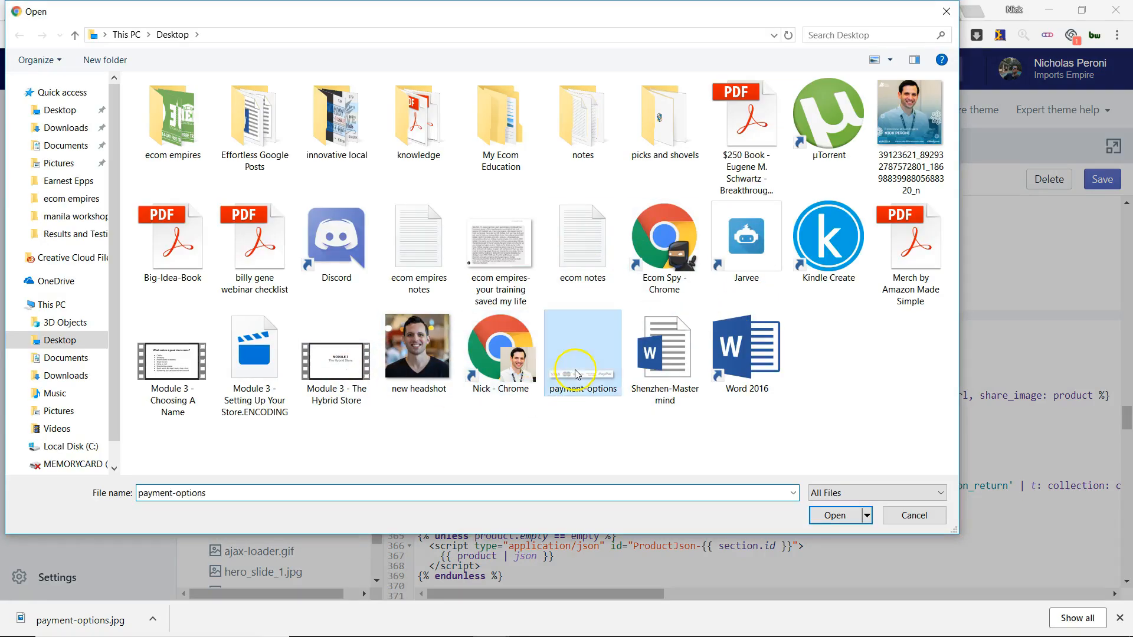
{"action": "double_click", "coordinate": [576, 374]}
{"action": "left_click", "coordinate": [755, 246]}
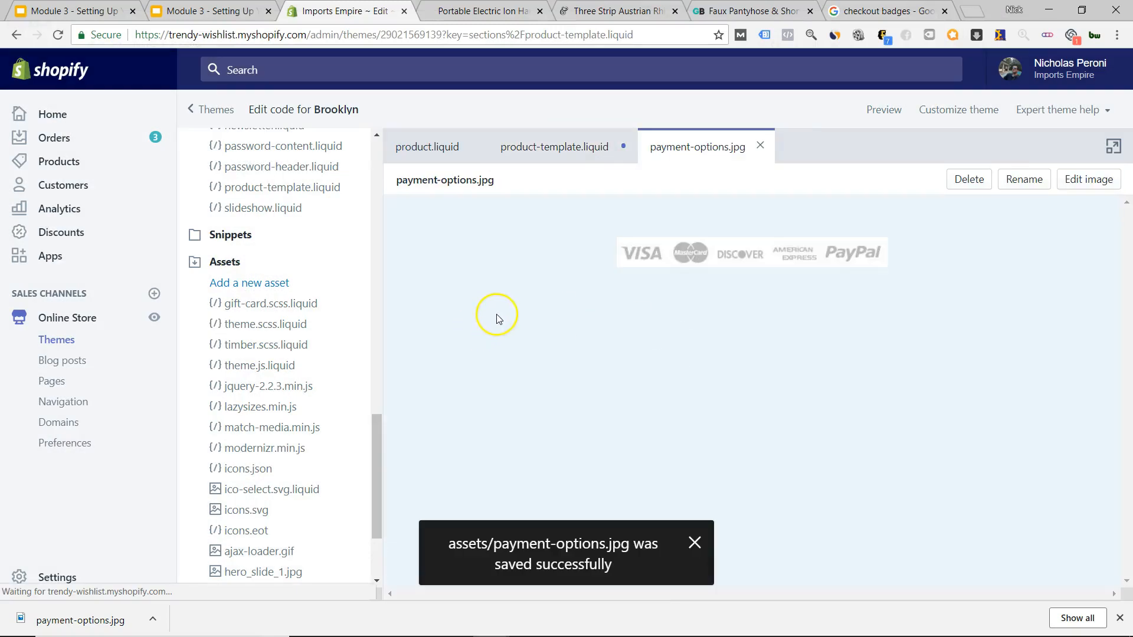
Bring up the right-click menu on the uploaded payment-options.jpg image.
{"action": "right_click", "coordinate": [731, 260]}
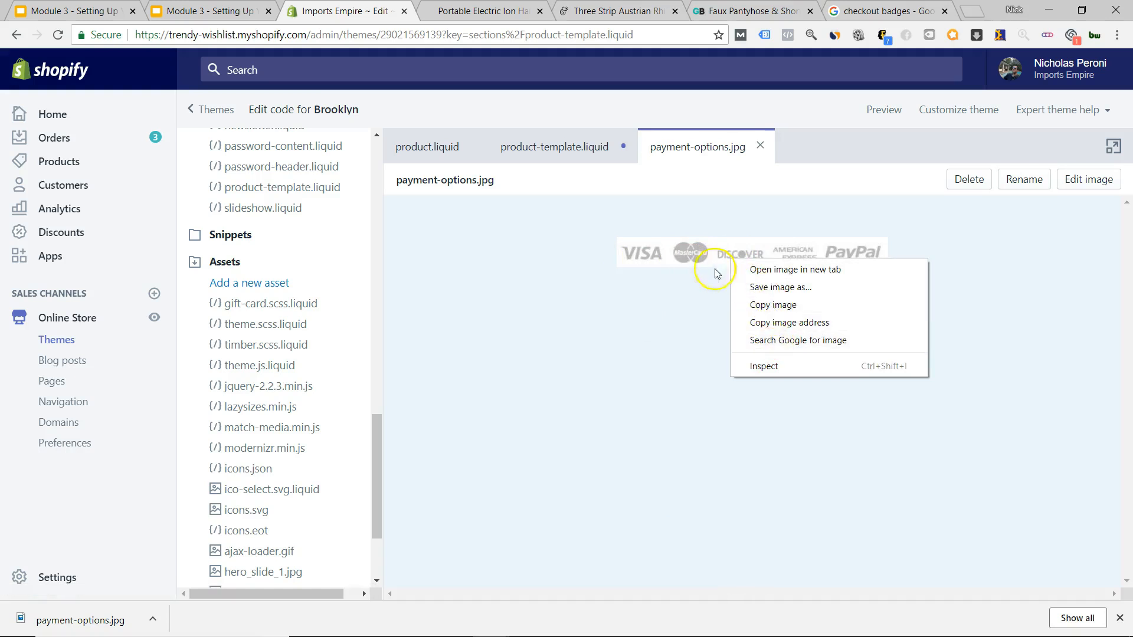
{"action": "left_click", "coordinate": [678, 264]}
{"action": "right_click", "coordinate": [738, 251]}
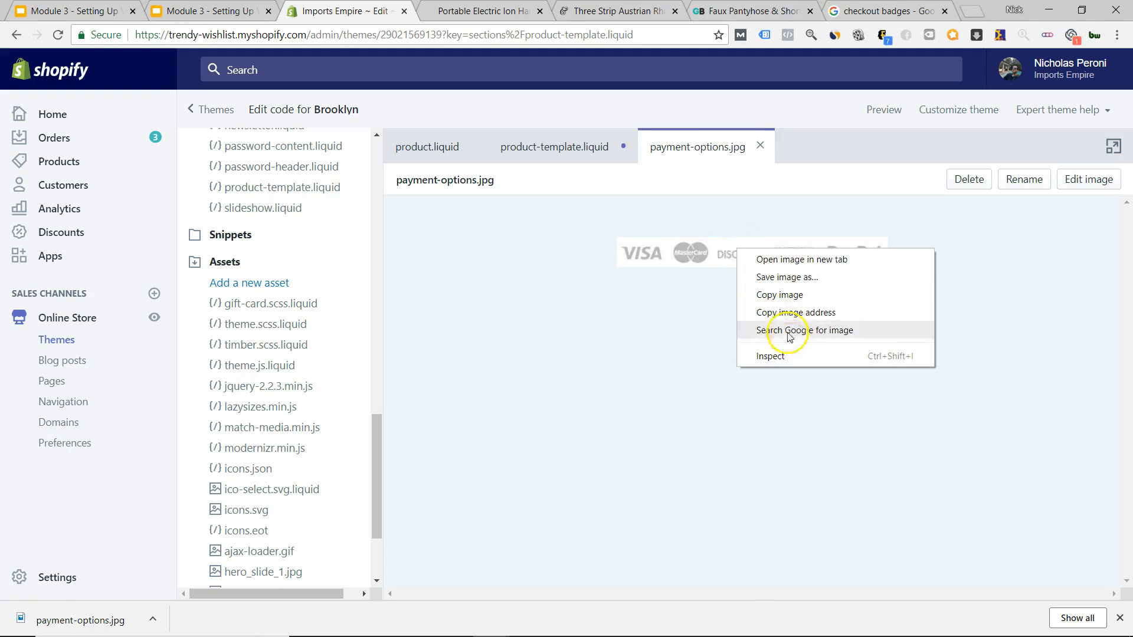
Open payment-options.jpg in a new tab and strip the trailing number code from its address.
{"action": "left_click", "coordinate": [791, 260]}
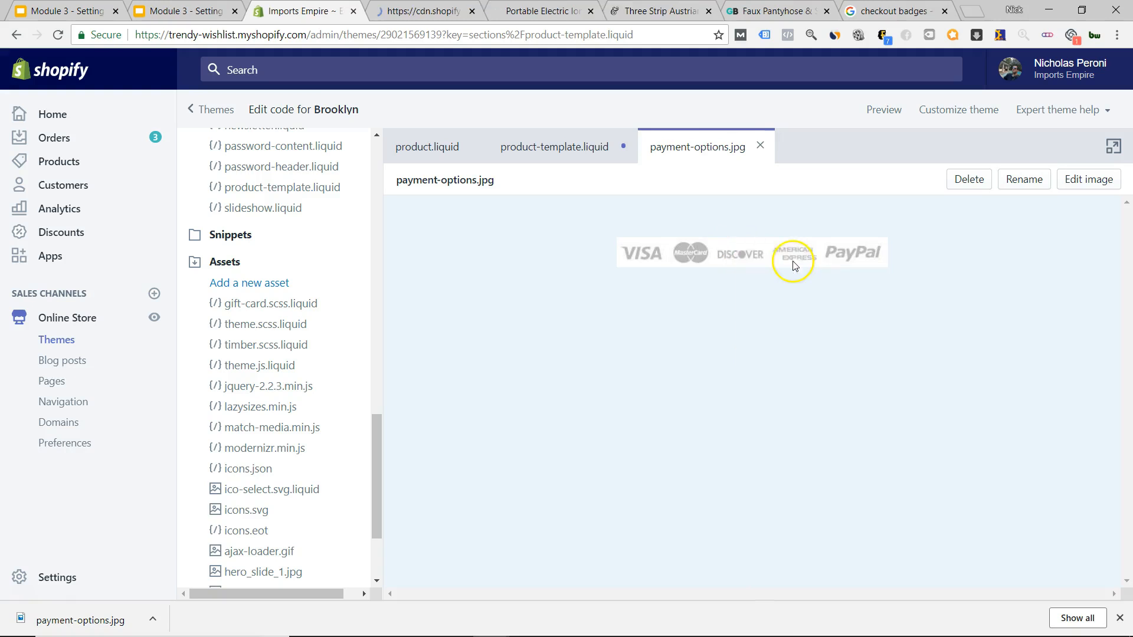
{"action": "left_click", "coordinate": [426, 12]}
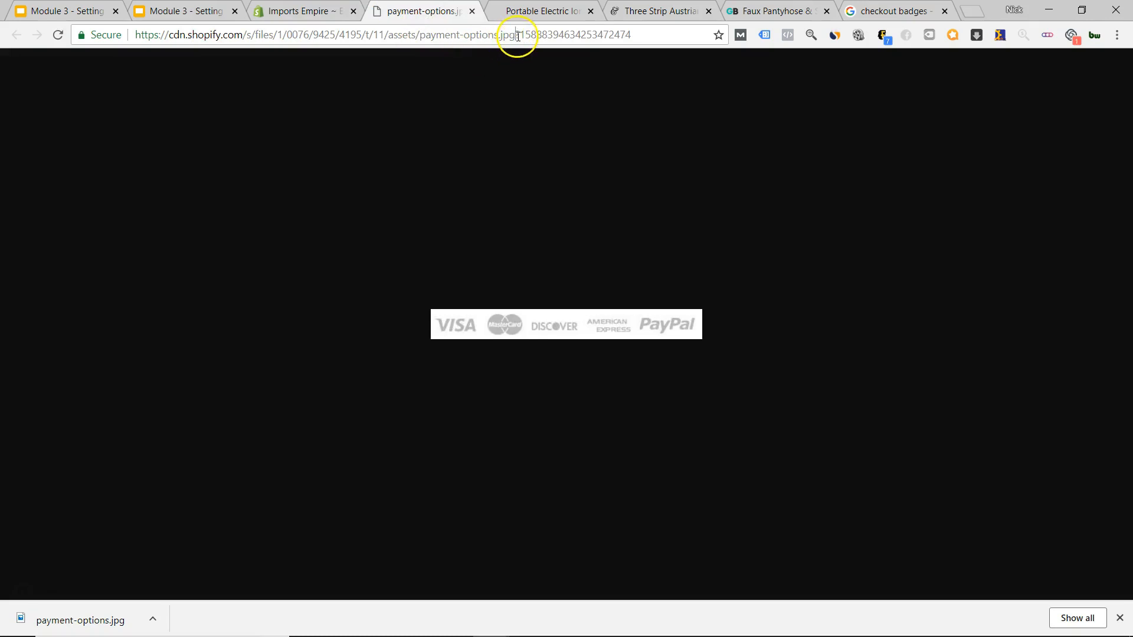
{"action": "left_click_drag", "start_coordinate": [516, 36], "coordinate": [641, 44]}
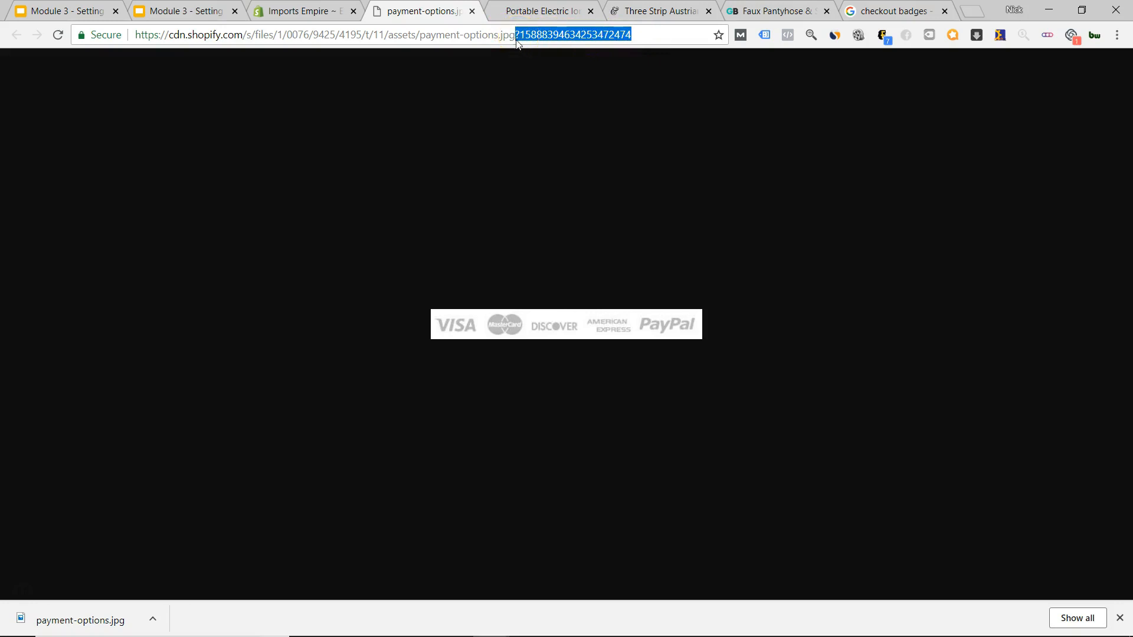
{"action": "key", "text": "BackSpace"}
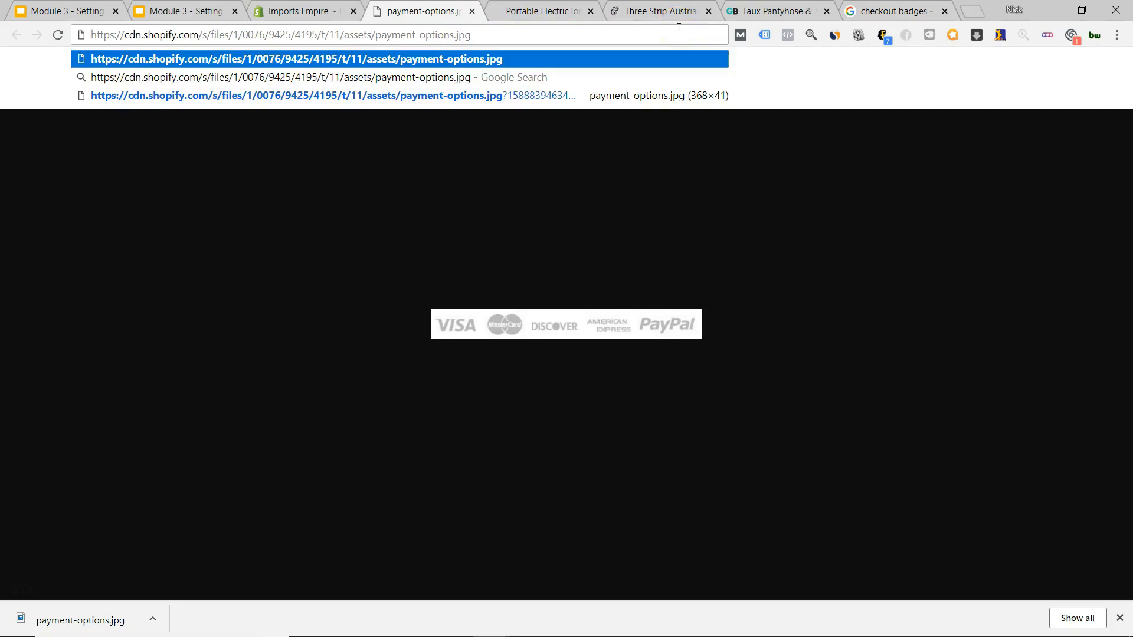
{"action": "key", "text": "ctrl+a"}
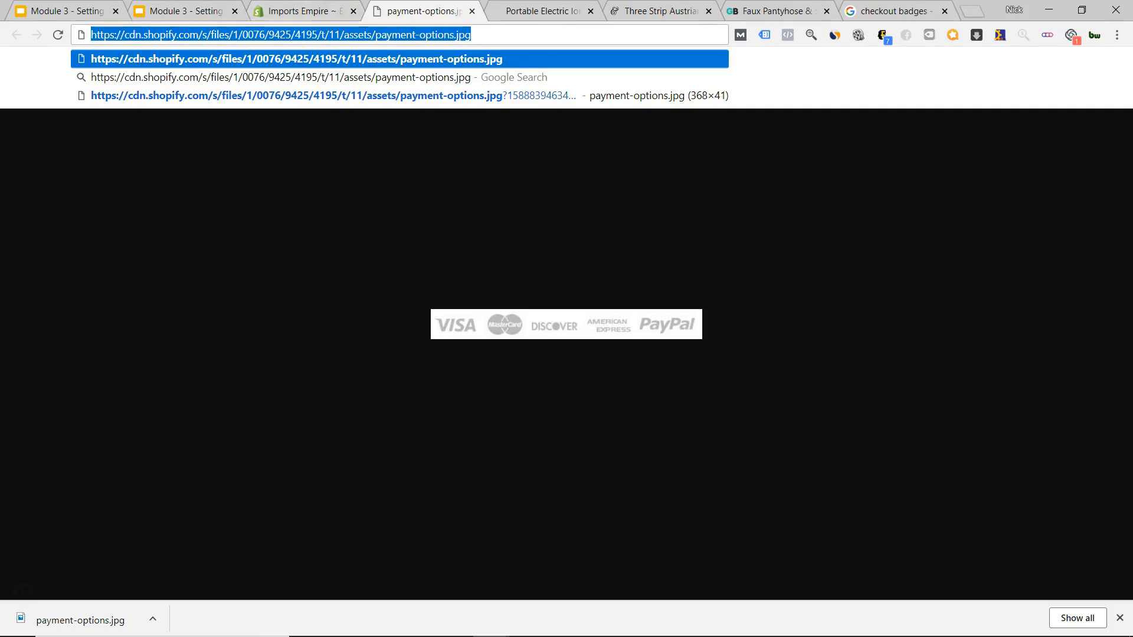
Arrange the HTML notes and the image tab side by side on screen.
{"action": "key", "text": "alt+Tab"}
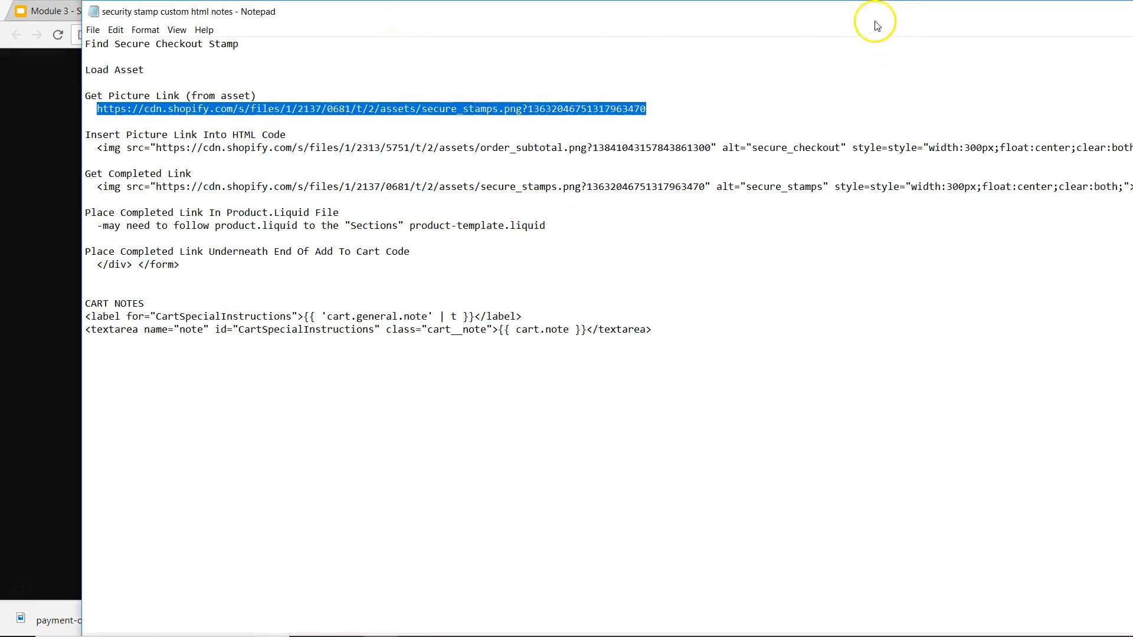
{"action": "left_click_drag", "start_coordinate": [876, 22], "coordinate": [798, 25]}
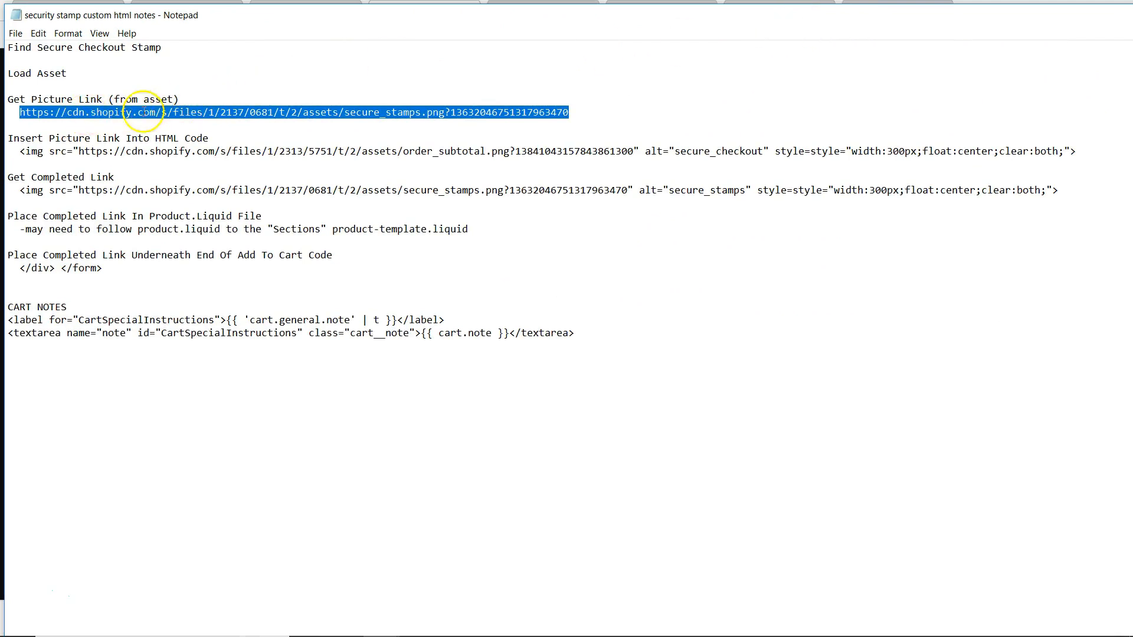
{"action": "double_click", "coordinate": [468, 20]}
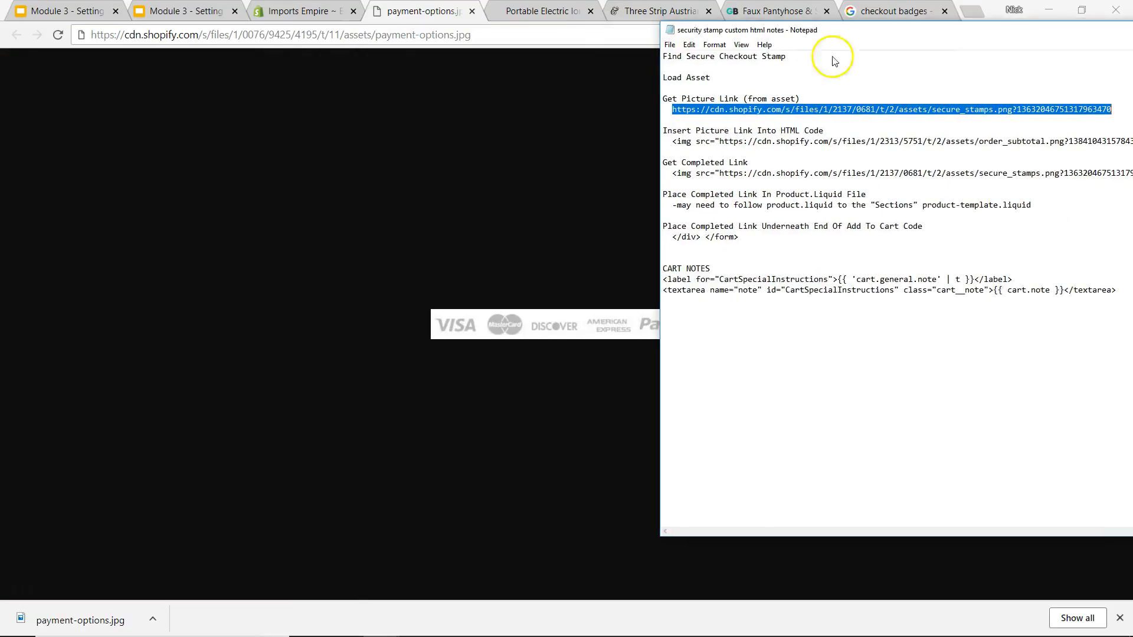
{"action": "left_click", "coordinate": [433, 43]}
{"action": "left_click", "coordinate": [419, 34]}
{"action": "key", "text": "ctrl+c"}
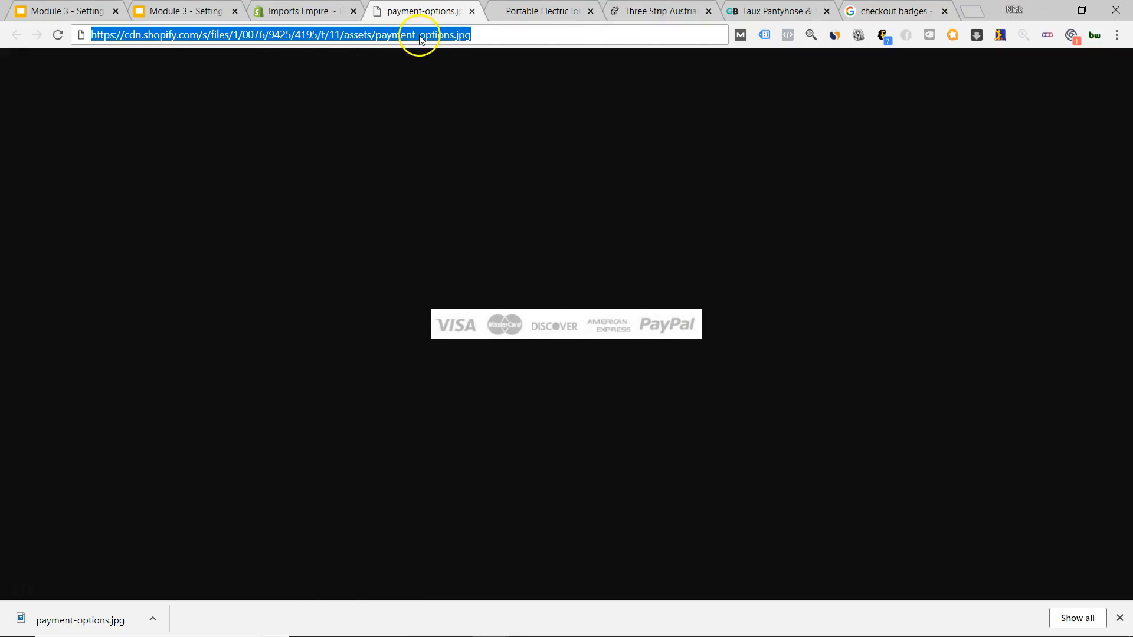
{"action": "mouse_move", "coordinate": [1132, 30]}
{"action": "left_mouse_down"}
{"action": "mouse_move", "coordinate": [1039, 10]}
{"action": "mouse_move", "coordinate": [1132, 10]}
{"action": "left_mouse_up"}
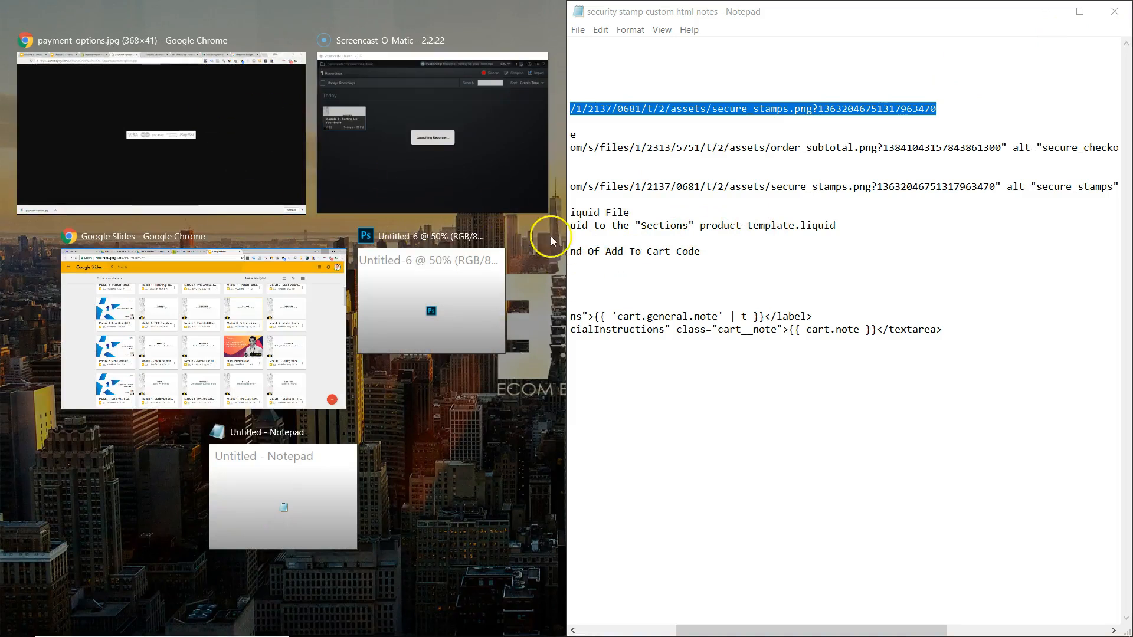
{"action": "left_click", "coordinate": [314, 466]}
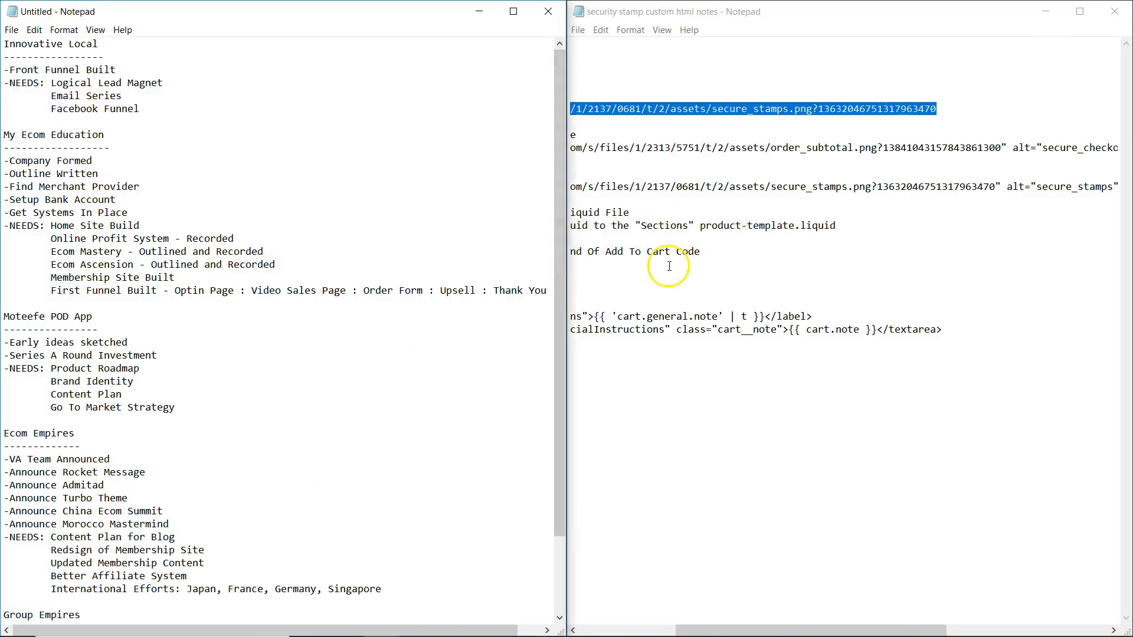
{"action": "left_click", "coordinate": [737, 10]}
{"action": "left_click_drag", "start_coordinate": [860, 16], "coordinate": [543, 11]}
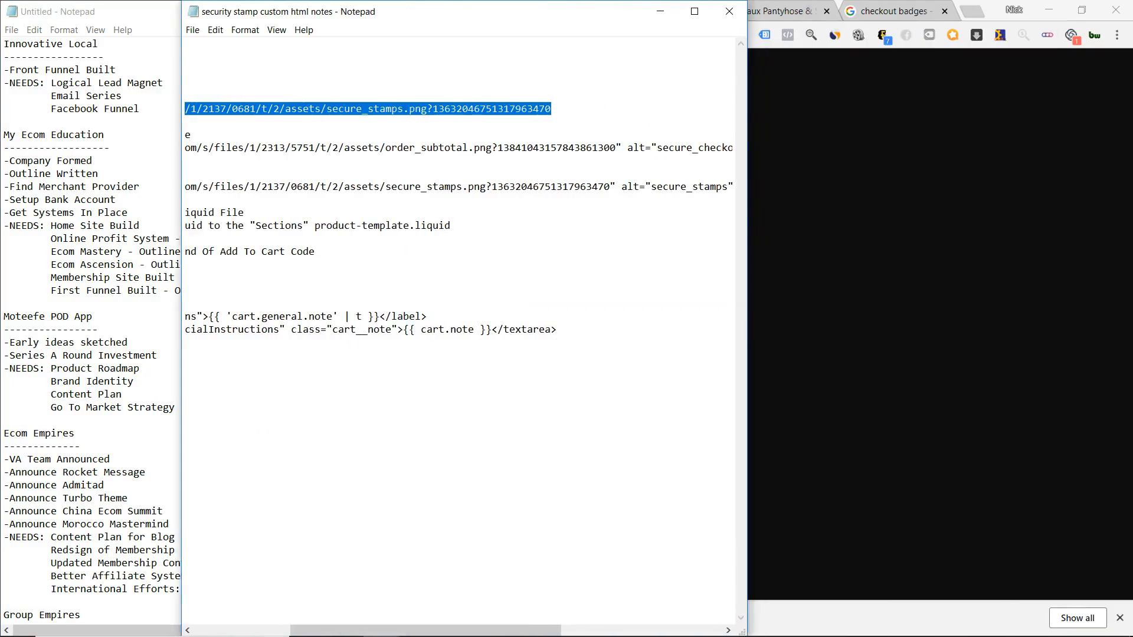
Paste the payment-options.jpg link into the picture link and the img tag's src.
{"action": "double_click", "coordinate": [693, 11]}
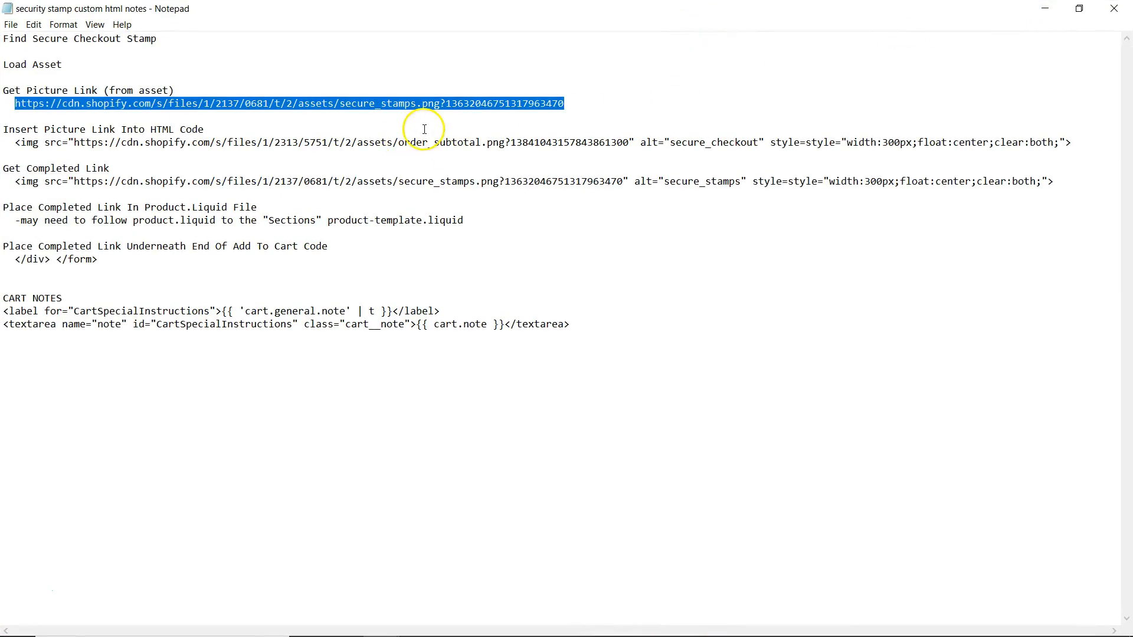
{"action": "key", "text": "ctrl+v"}
{"action": "left_click_drag", "start_coordinate": [488, 104], "coordinate": [22, 104]}
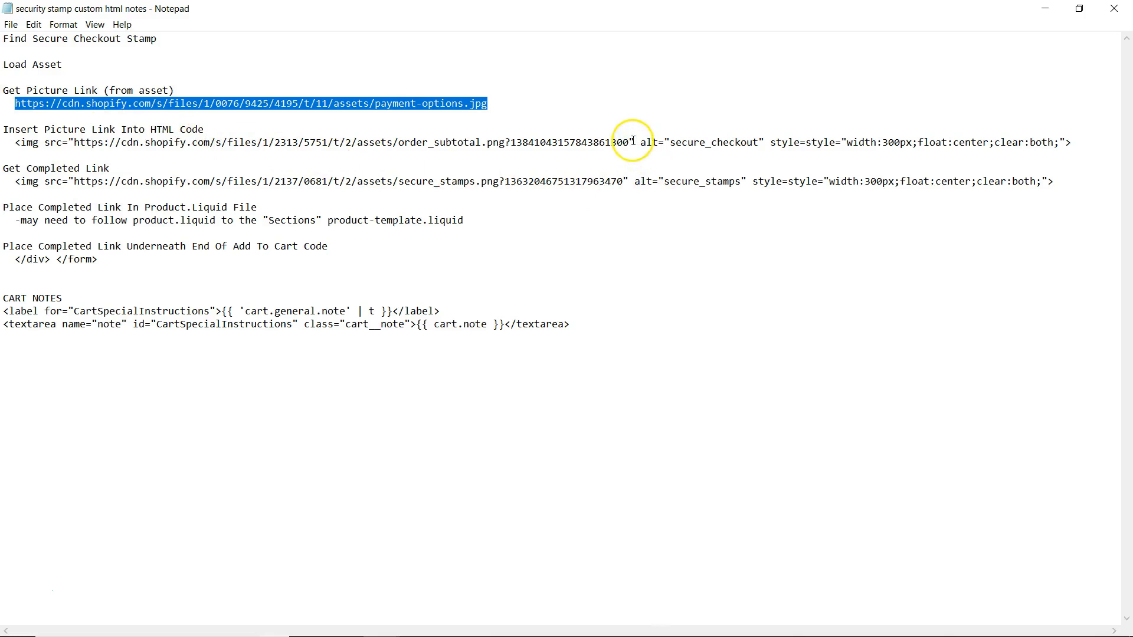
{"action": "left_click_drag", "start_coordinate": [631, 142], "coordinate": [75, 144]}
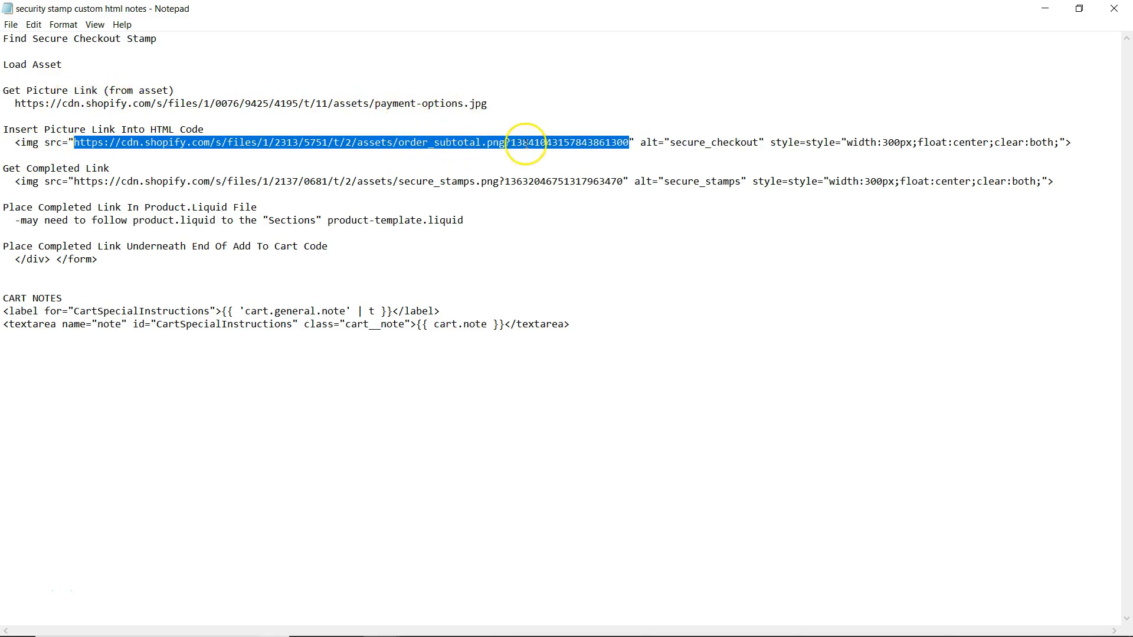
{"action": "key", "text": "ctrl+v"}
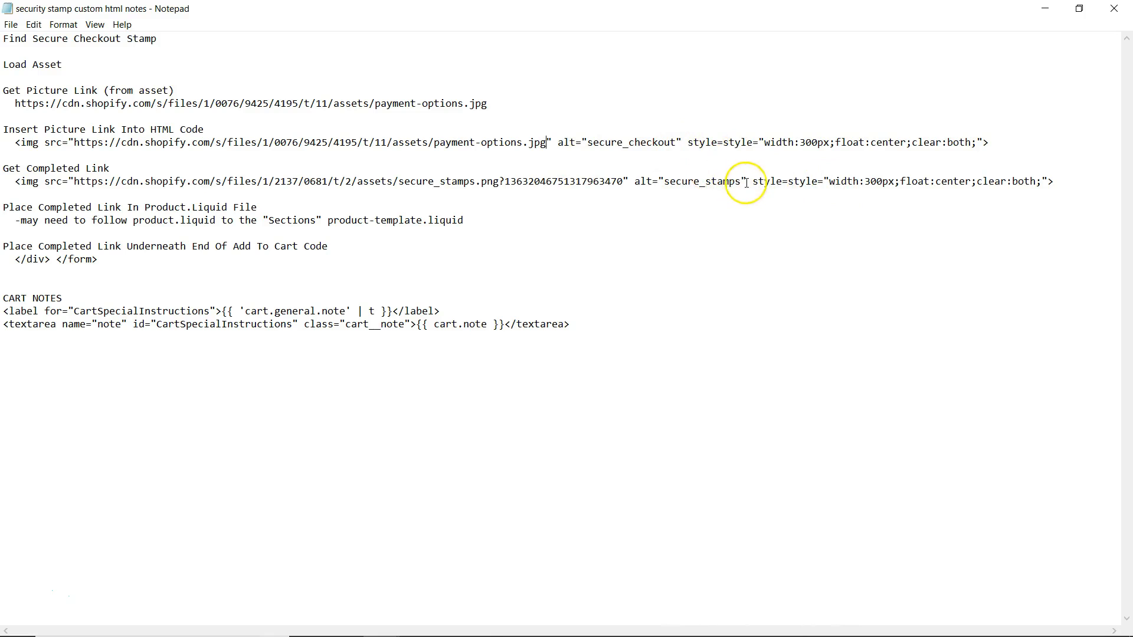
Delete the Get Completed Link section, select the img tag line, and minimize the notes.
{"action": "left_click_drag", "start_coordinate": [989, 141], "coordinate": [28, 137]}
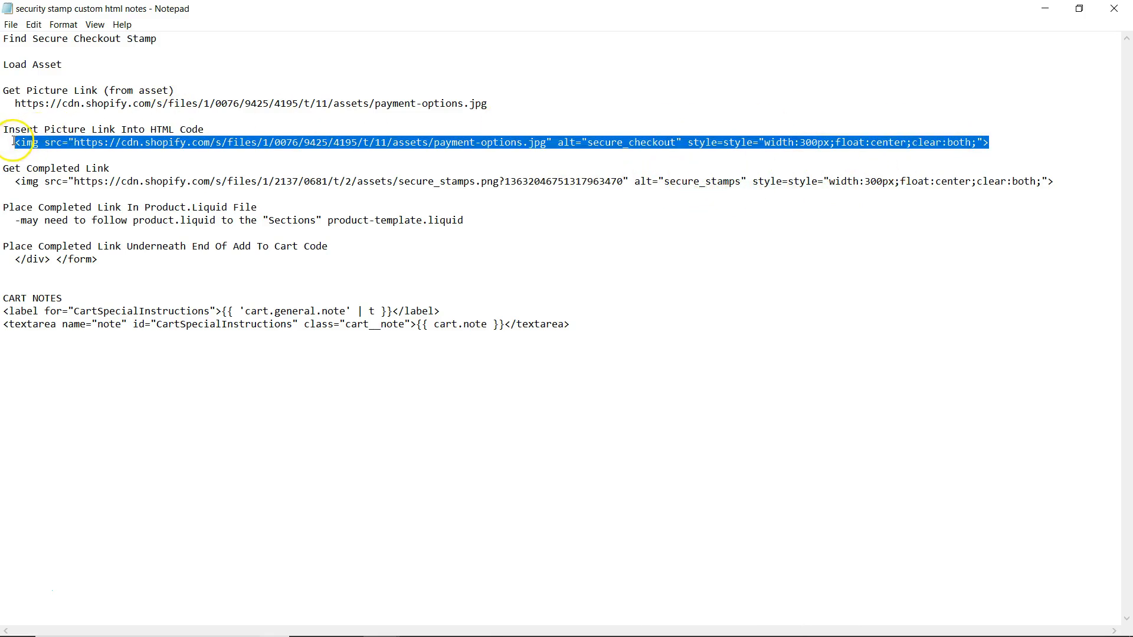
{"action": "left_click_drag", "start_coordinate": [1059, 181], "coordinate": [3, 168]}
{"action": "key", "text": "Delete"}
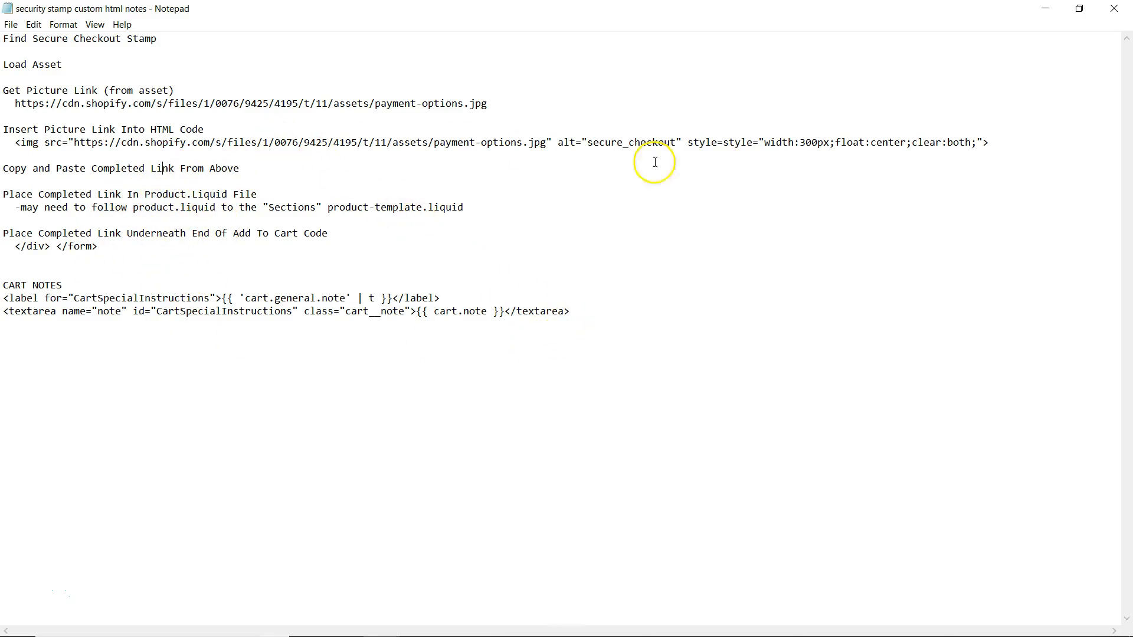
{"action": "left_click_drag", "start_coordinate": [989, 142], "coordinate": [160, 116]}
{"action": "left_click", "coordinate": [23, 153]}
{"action": "left_click_drag", "start_coordinate": [23, 154], "coordinate": [16, 148]}
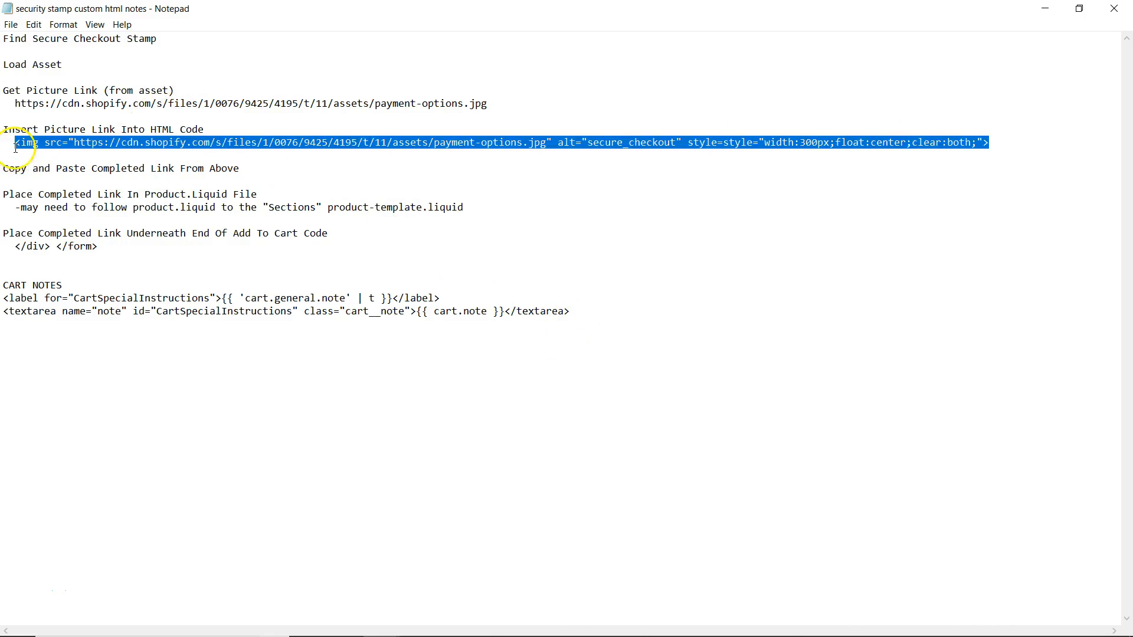
{"action": "left_click", "coordinate": [1044, 10]}
{"action": "left_click", "coordinate": [495, 13]}
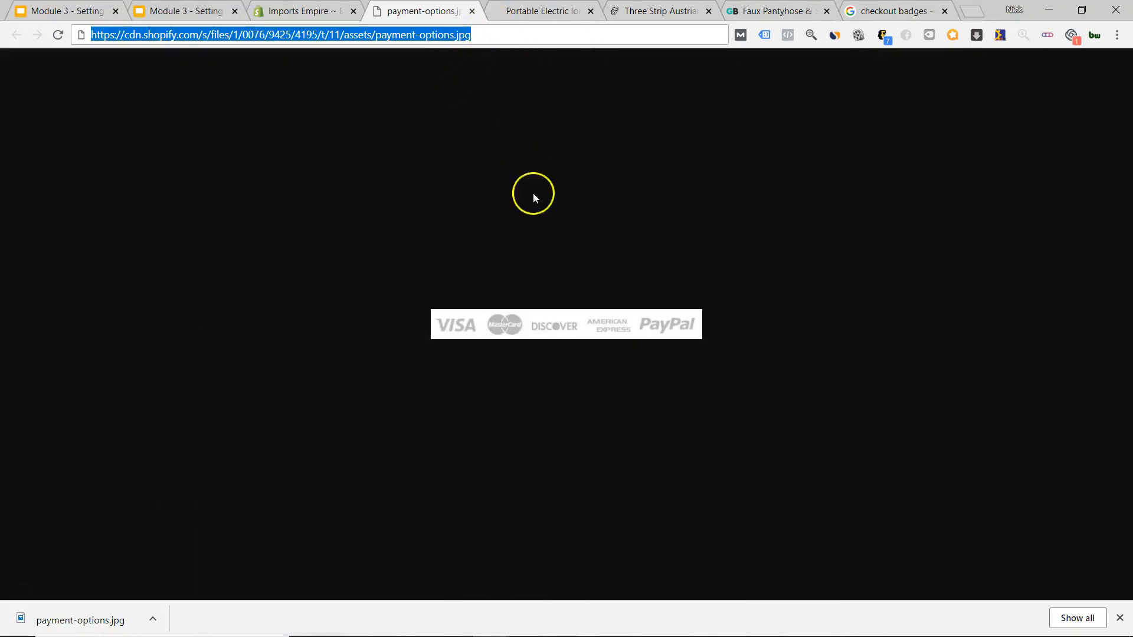
Paste the payment-options img tag onto line 343 of product-template.liquid and save.
{"action": "key", "text": "ctrl+shift+Tab"}
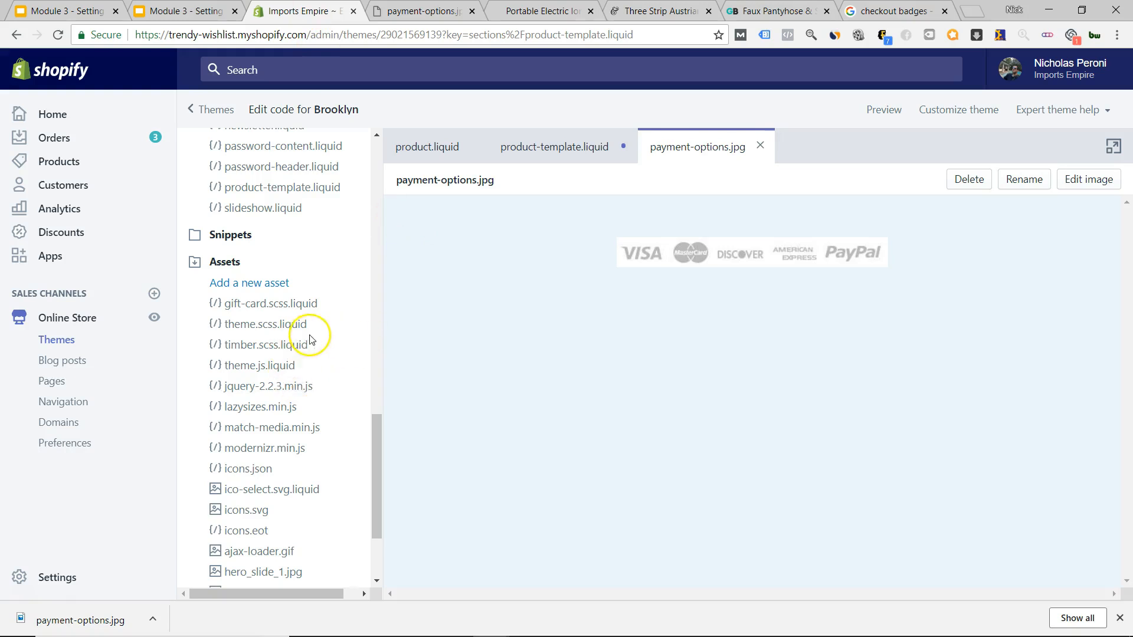
{"action": "scroll", "coordinate": [307, 330], "scroll_direction": "down", "scroll_amount": 2}
{"action": "left_click", "coordinate": [544, 148]}
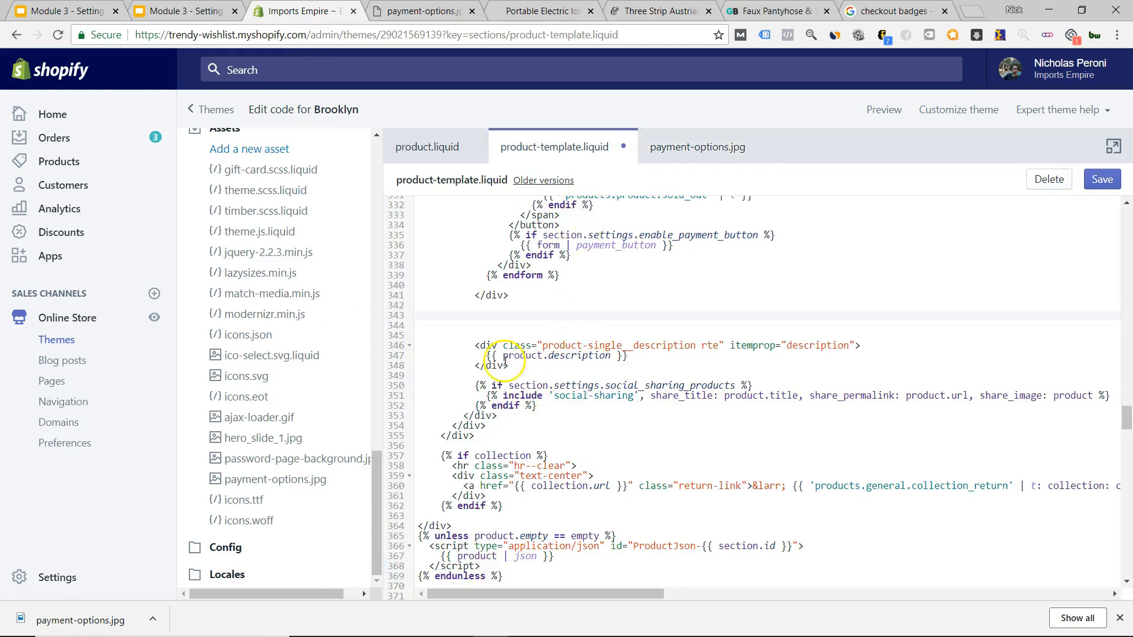
{"action": "type", "text": "<img src=\"//cdn.shopify.com/s/files/1/0076/9425/4195/t/11/assets/payment-options.jpg\" alt=\"secure_checkout\" style=style=\"width:300px;float:center;clear:both;\">"}
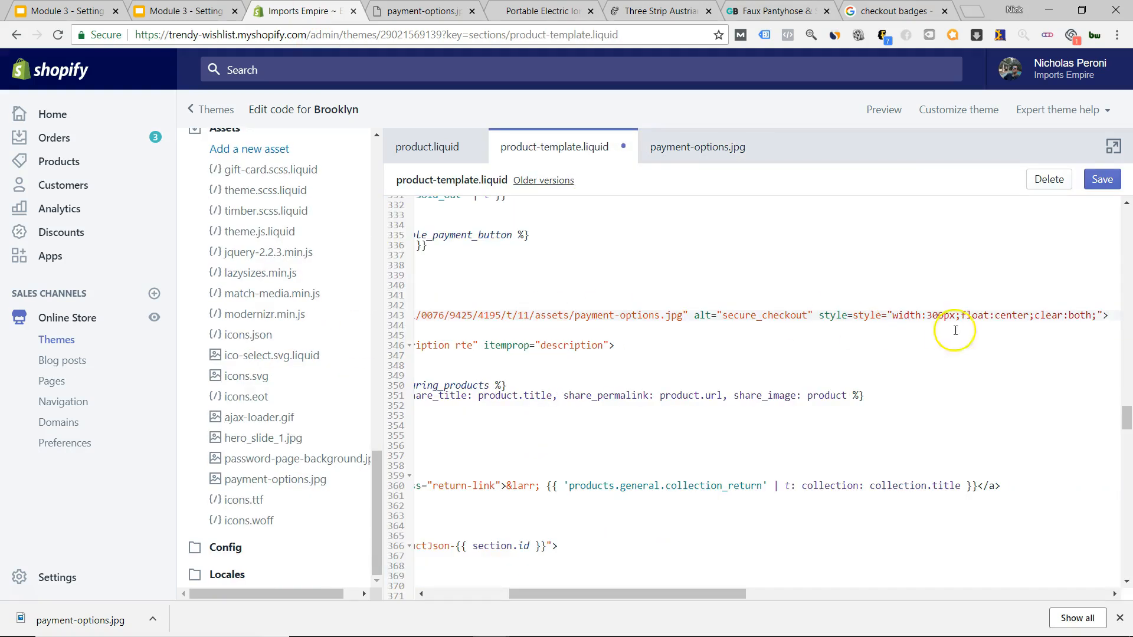
{"action": "left_click", "coordinate": [1094, 190]}
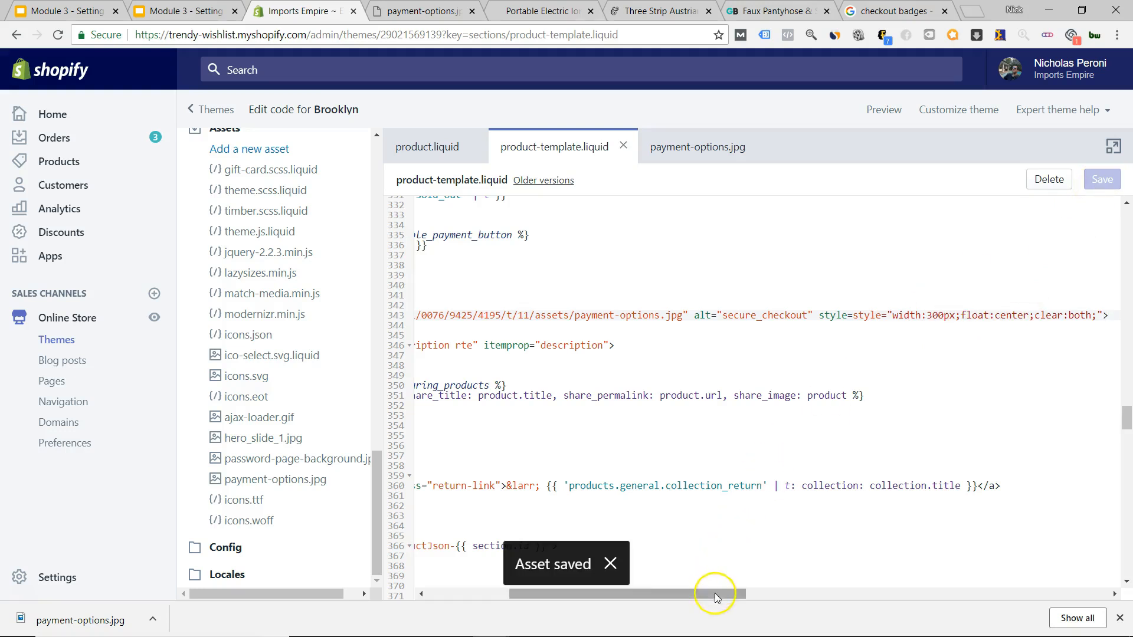
{"action": "left_click_drag", "start_coordinate": [713, 595], "coordinate": [519, 596]}
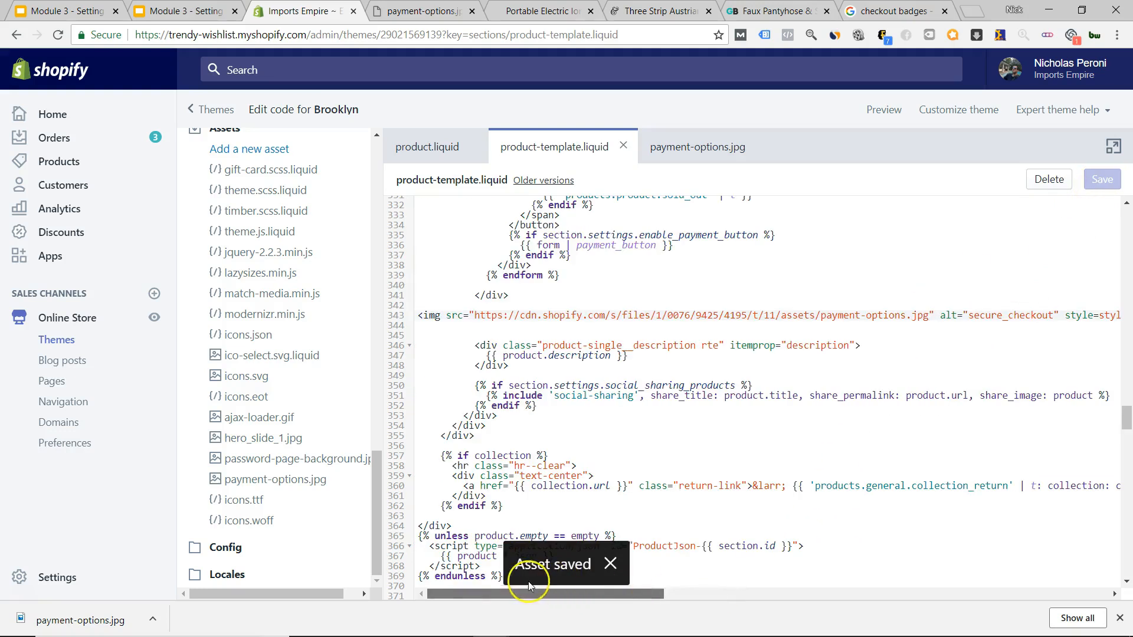
Preview the store full-size and open the hair brush product page.
{"action": "left_click", "coordinate": [883, 110]}
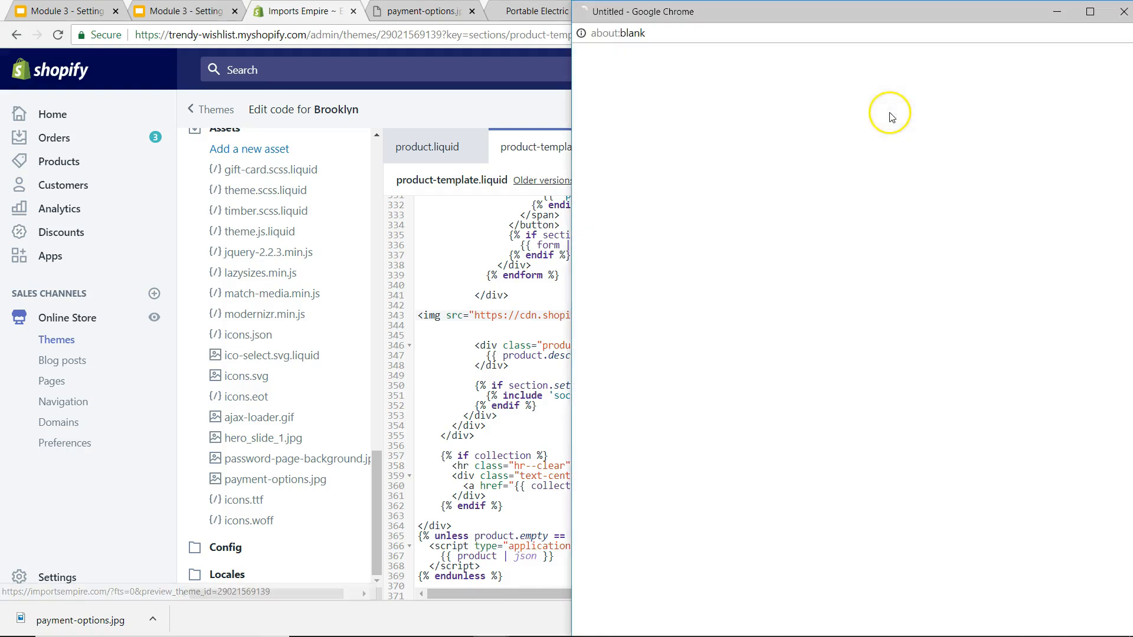
{"action": "left_click", "coordinate": [1090, 11]}
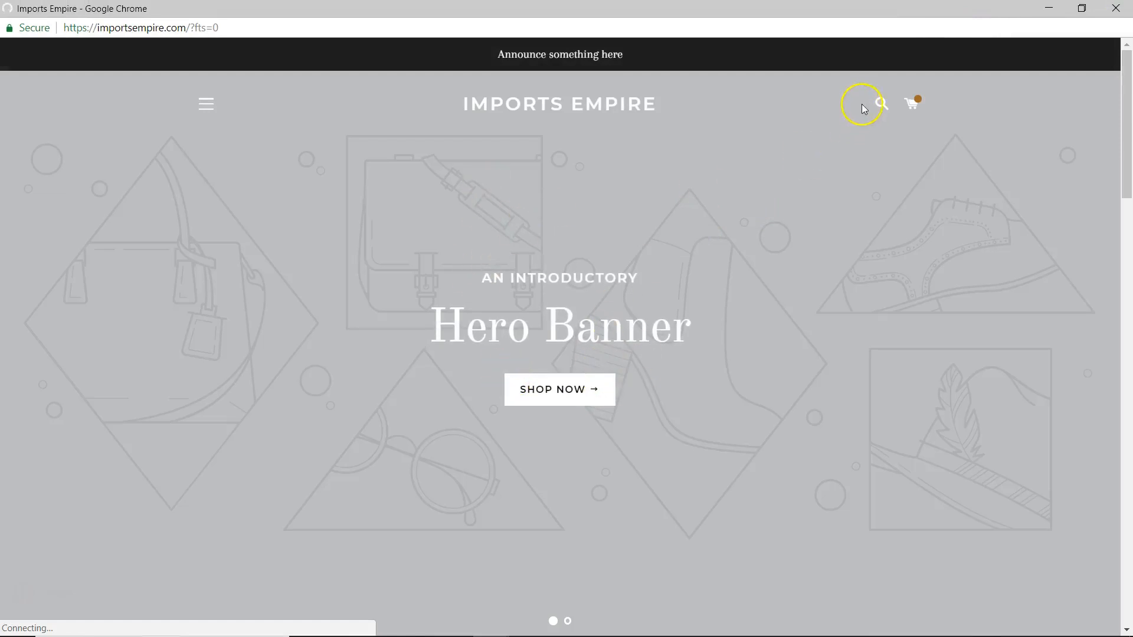
{"action": "left_click", "coordinate": [912, 104]}
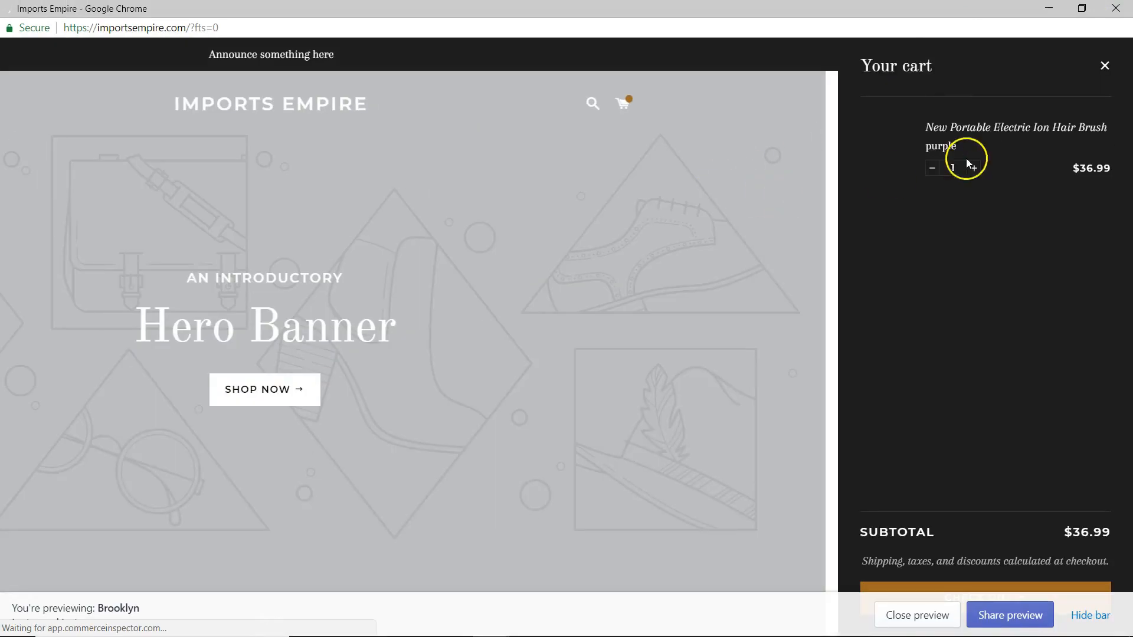
{"action": "left_click", "coordinate": [964, 131]}
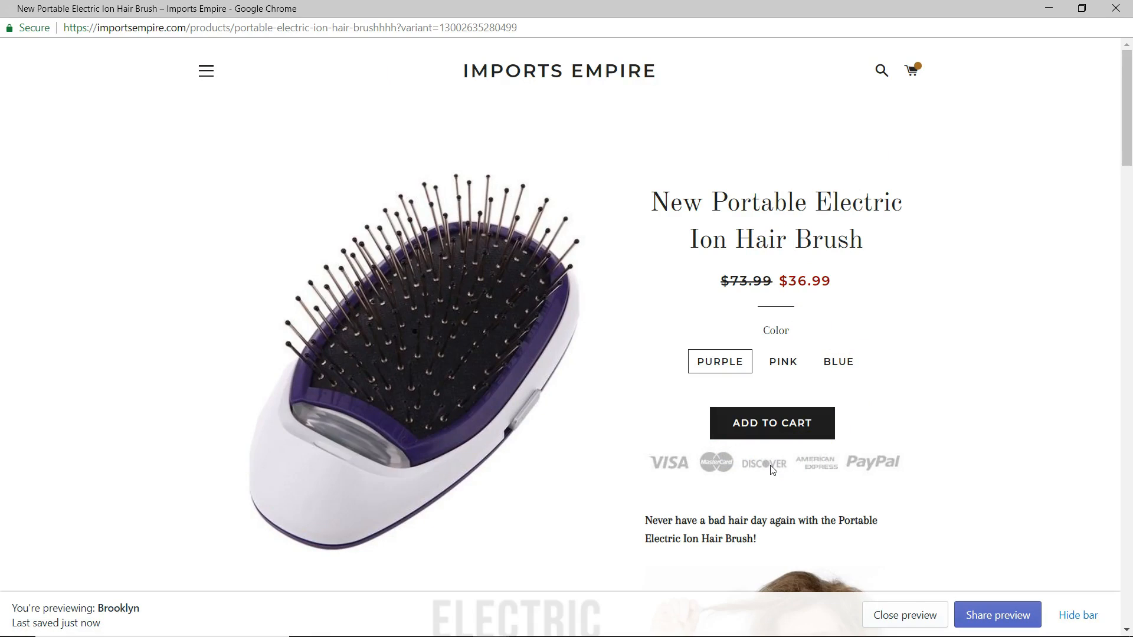
Check the Visa, MasterCard, Discover, Amex and PayPal badges under Add to Cart, then close preview.
{"action": "scroll", "coordinate": [721, 360], "scroll_direction": "down", "scroll_amount": 2}
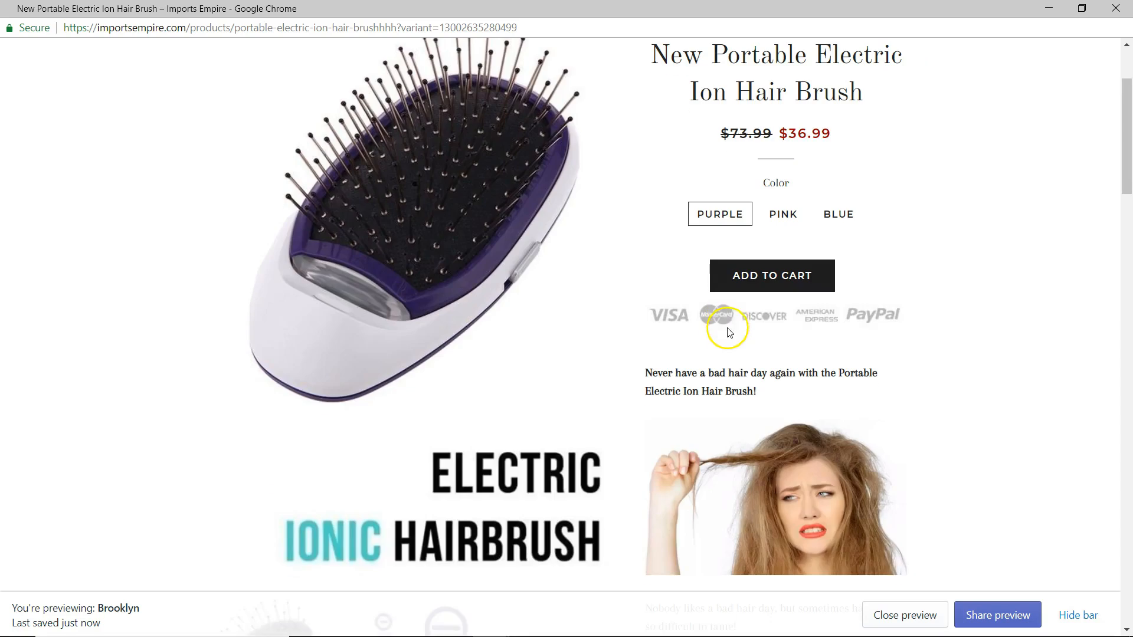
{"action": "scroll", "coordinate": [768, 318], "scroll_direction": "down", "scroll_amount": 5}
{"action": "scroll", "coordinate": [777, 318], "scroll_direction": "up", "scroll_amount": 5}
{"action": "scroll", "coordinate": [761, 319], "scroll_direction": "down", "scroll_amount": 10}
{"action": "scroll", "coordinate": [761, 312], "scroll_direction": "down", "scroll_amount": 6}
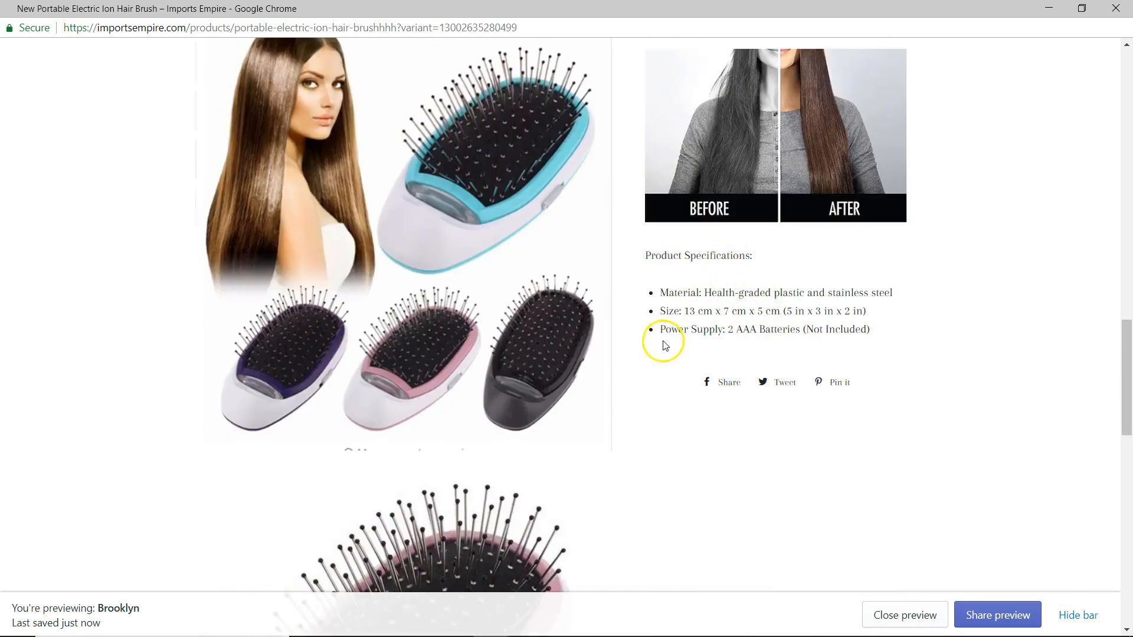
{"action": "scroll", "coordinate": [767, 354], "scroll_direction": "down", "scroll_amount": 6}
{"action": "scroll", "coordinate": [799, 356], "scroll_direction": "up", "scroll_amount": 7}
{"action": "scroll", "coordinate": [771, 352], "scroll_direction": "down", "scroll_amount": 3}
{"action": "scroll", "coordinate": [804, 375], "scroll_direction": "up", "scroll_amount": 3}
{"action": "left_click_drag", "start_coordinate": [896, 438], "coordinate": [692, 366]}
{"action": "scroll", "coordinate": [702, 335], "scroll_direction": "up", "scroll_amount": 4}
{"action": "scroll", "coordinate": [702, 340], "scroll_direction": "up", "scroll_amount": 15}
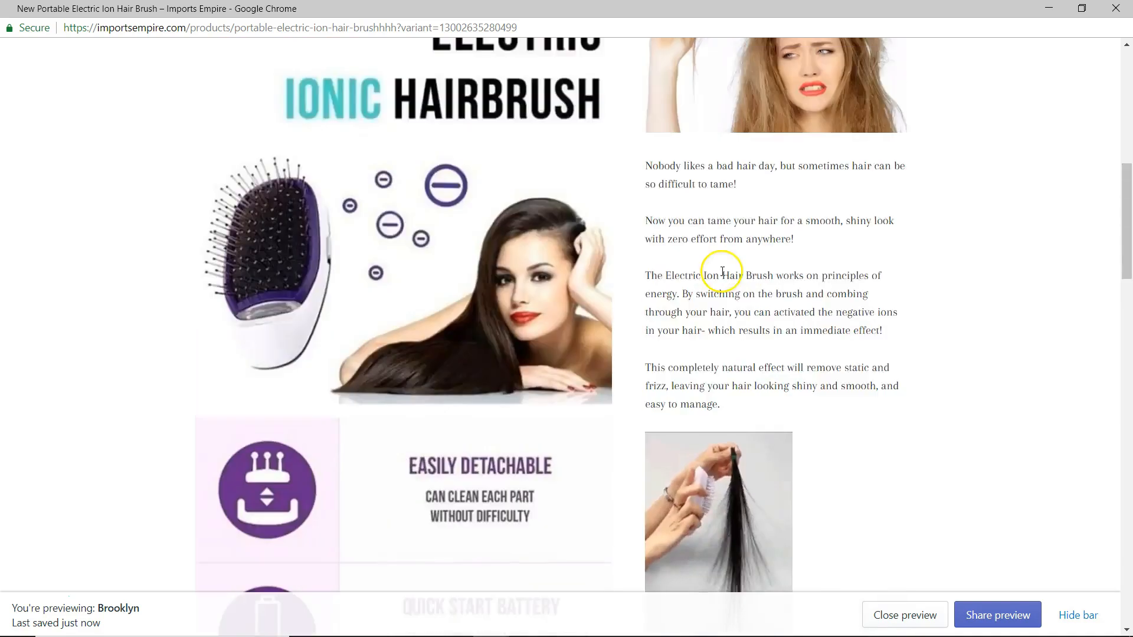
{"action": "left_click_drag", "start_coordinate": [717, 167], "coordinate": [791, 218]}
{"action": "scroll", "coordinate": [919, 245], "scroll_direction": "up", "scroll_amount": 5}
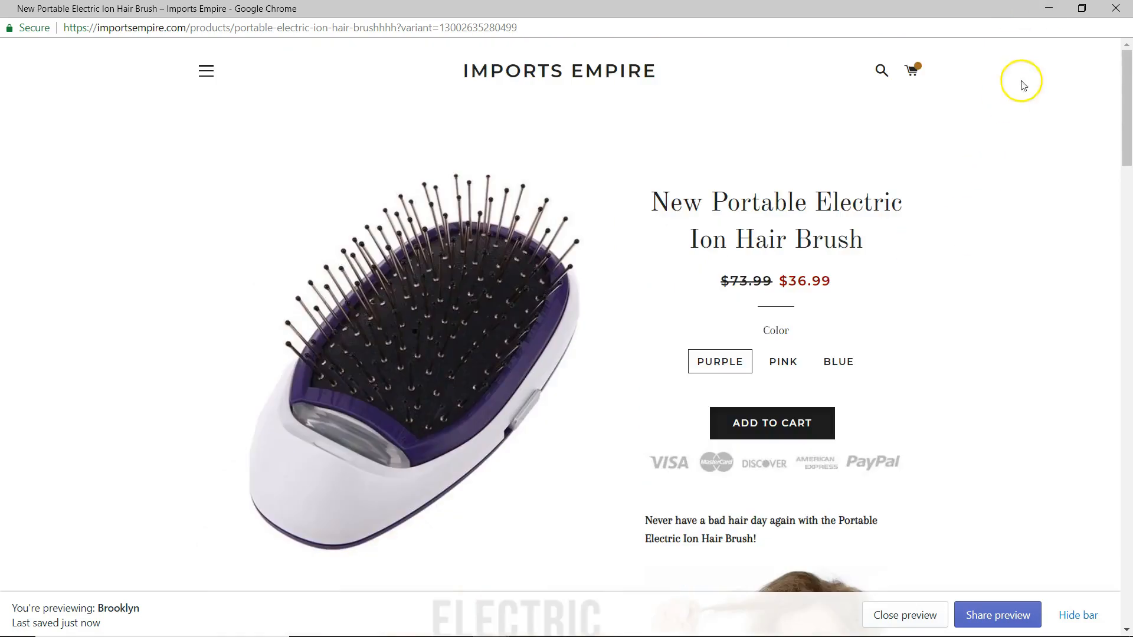
{"action": "left_click", "coordinate": [1115, 9]}
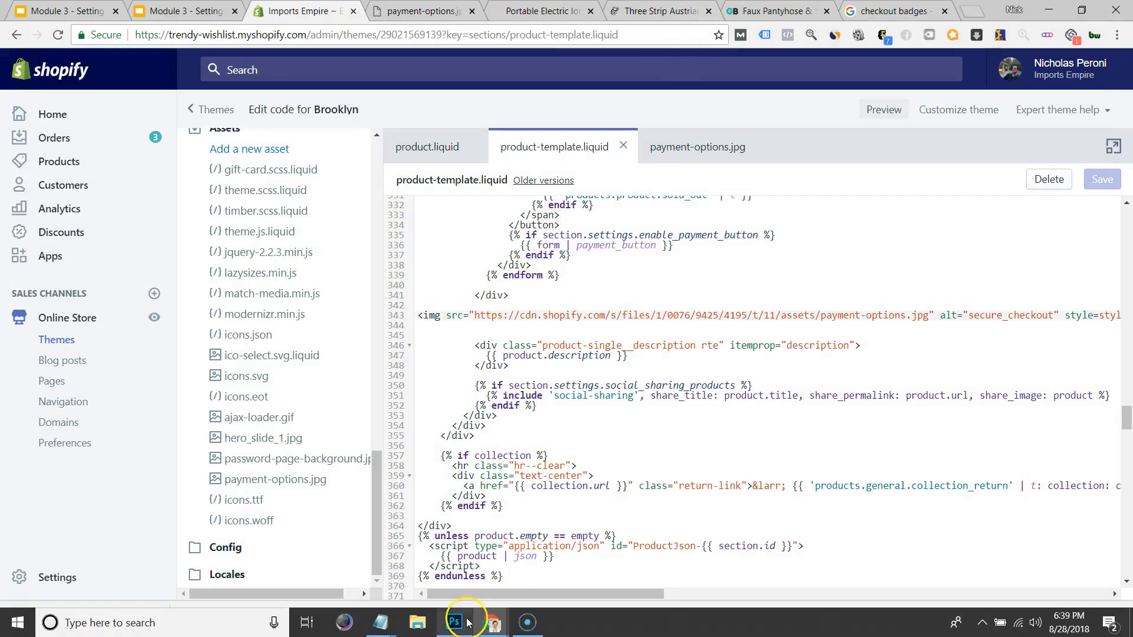
Delete alt="secure_checkout" from the img snippet in the notes, then minimize Notepad.
{"action": "mouse_move", "coordinate": [398, 624]}
{"action": "left_click", "coordinate": [433, 525]}
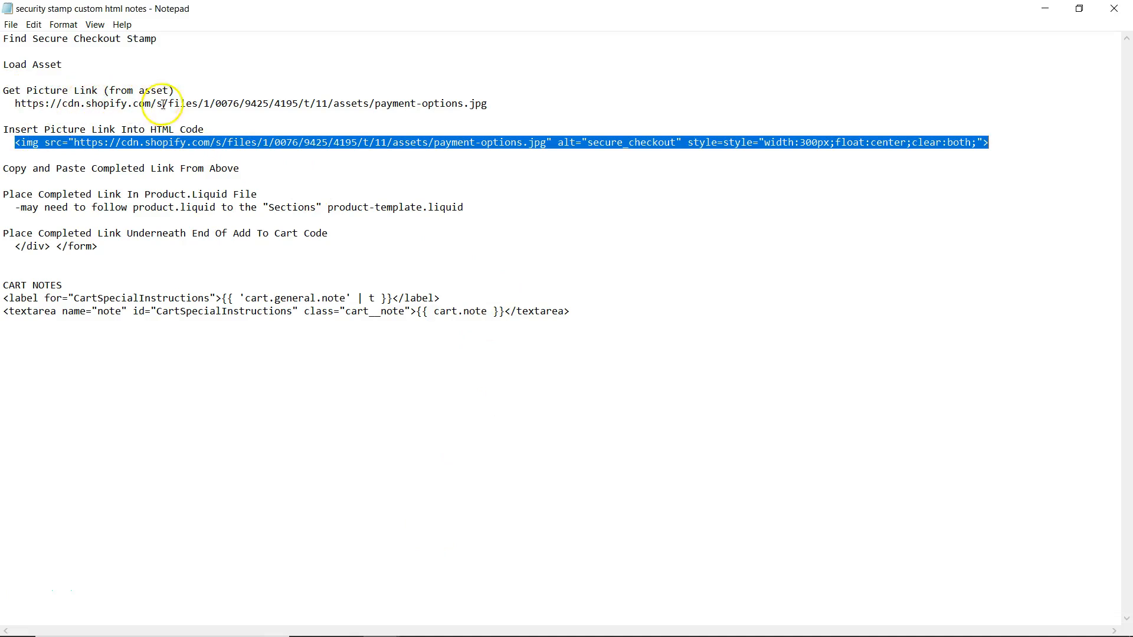
{"action": "left_click", "coordinate": [169, 143]}
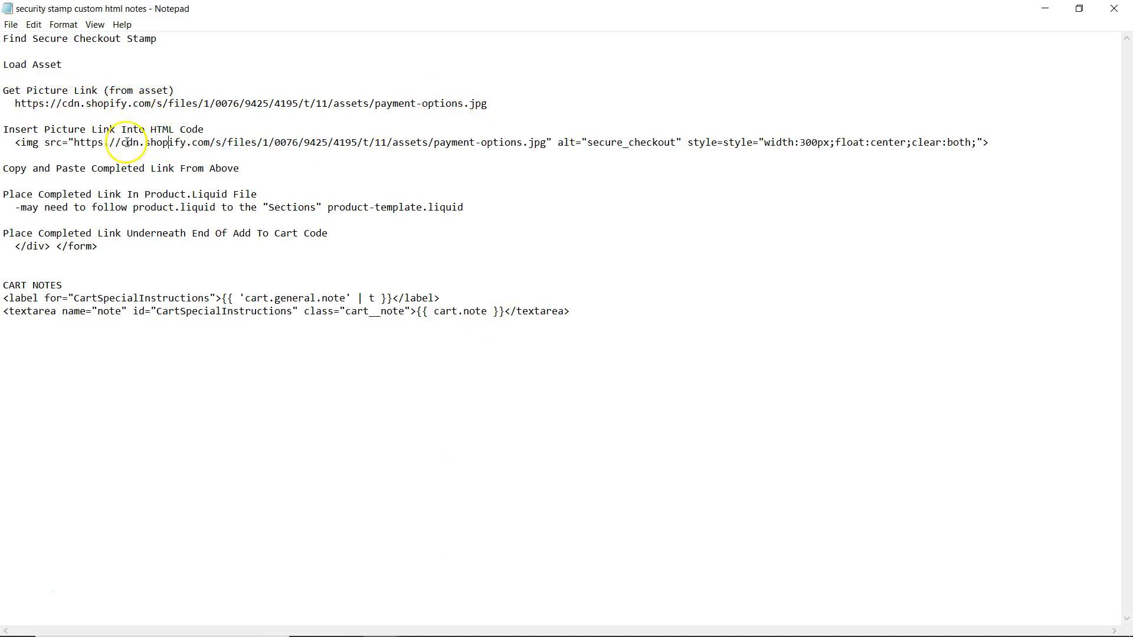
{"action": "left_click_drag", "start_coordinate": [76, 142], "coordinate": [545, 144]}
{"action": "left_click", "coordinate": [626, 155]}
{"action": "left_click_drag", "start_coordinate": [681, 142], "coordinate": [557, 145]}
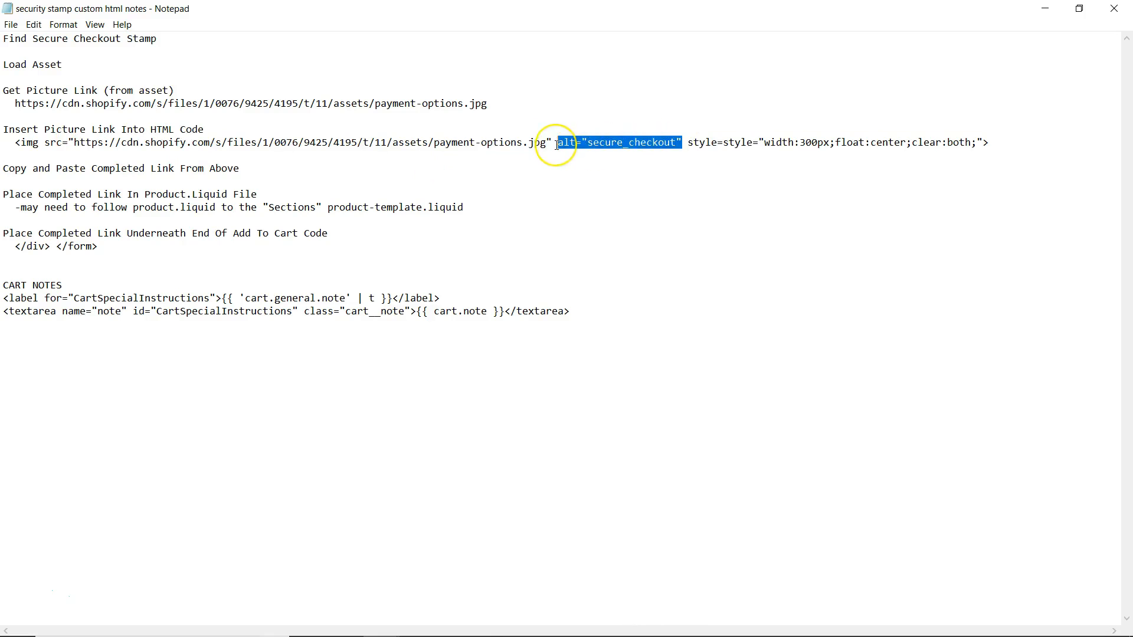
{"action": "key", "text": "BackSpace"}
{"action": "key", "text": "BackSpace"}
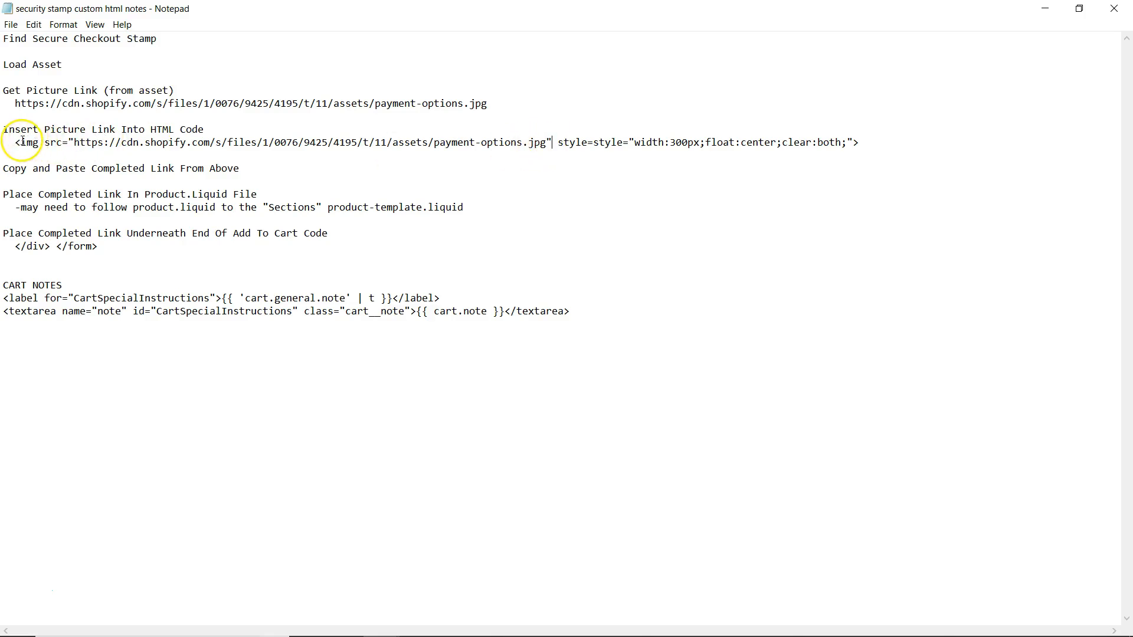
{"action": "left_click_drag", "start_coordinate": [74, 142], "coordinate": [544, 143]}
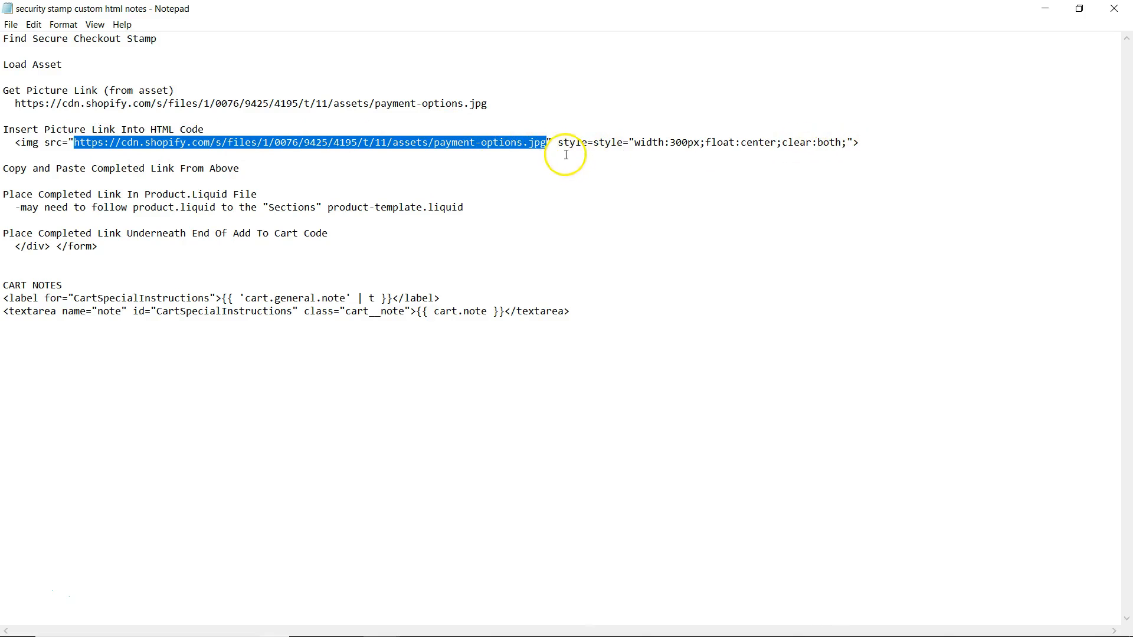
{"action": "left_click", "coordinate": [1044, 10]}
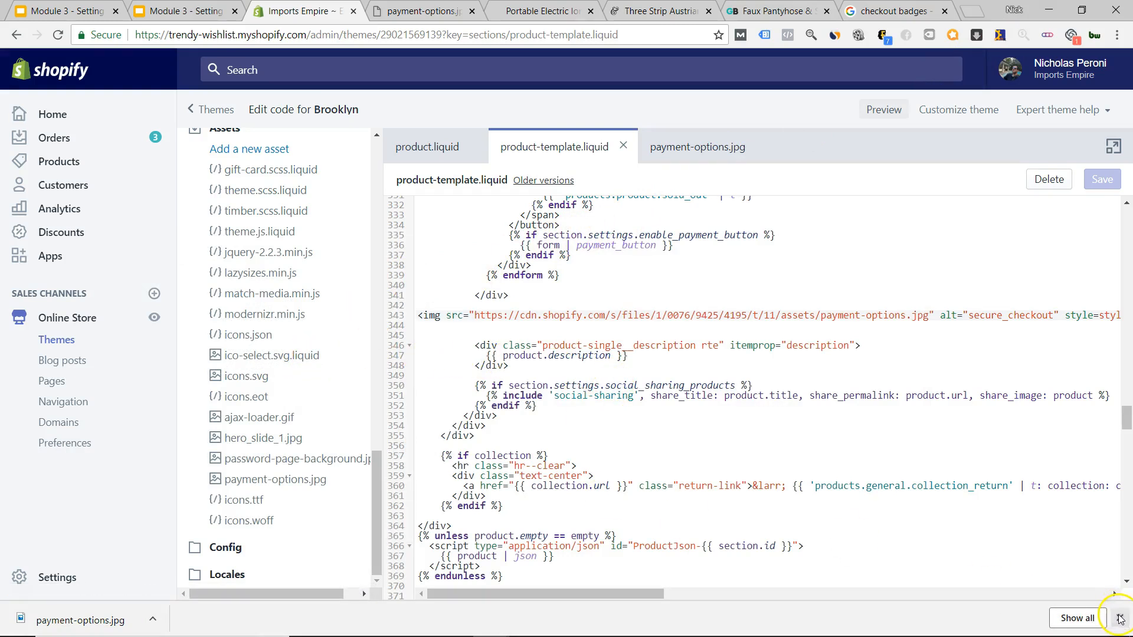
Close Chrome's downloads bar beneath the product-template.liquid editor.
{"action": "left_click", "coordinate": [1119, 616]}
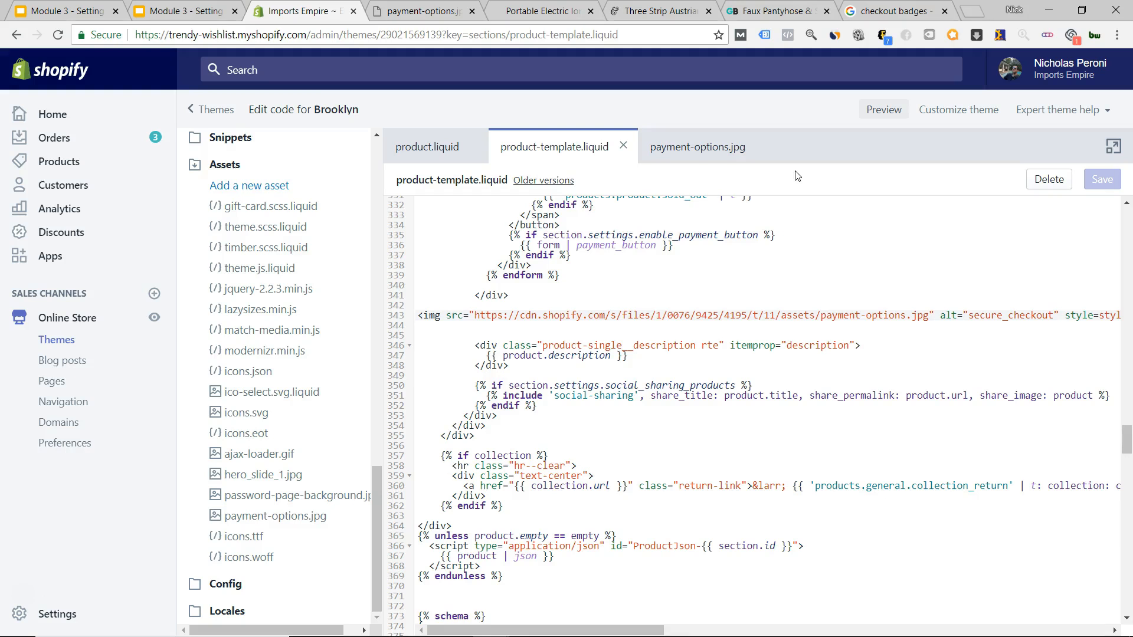
Close the payment-options.jpg tab and show the live hair brush page with badges under Get It Now.
{"action": "left_click", "coordinate": [422, 11]}
{"action": "left_click", "coordinate": [660, 10]}
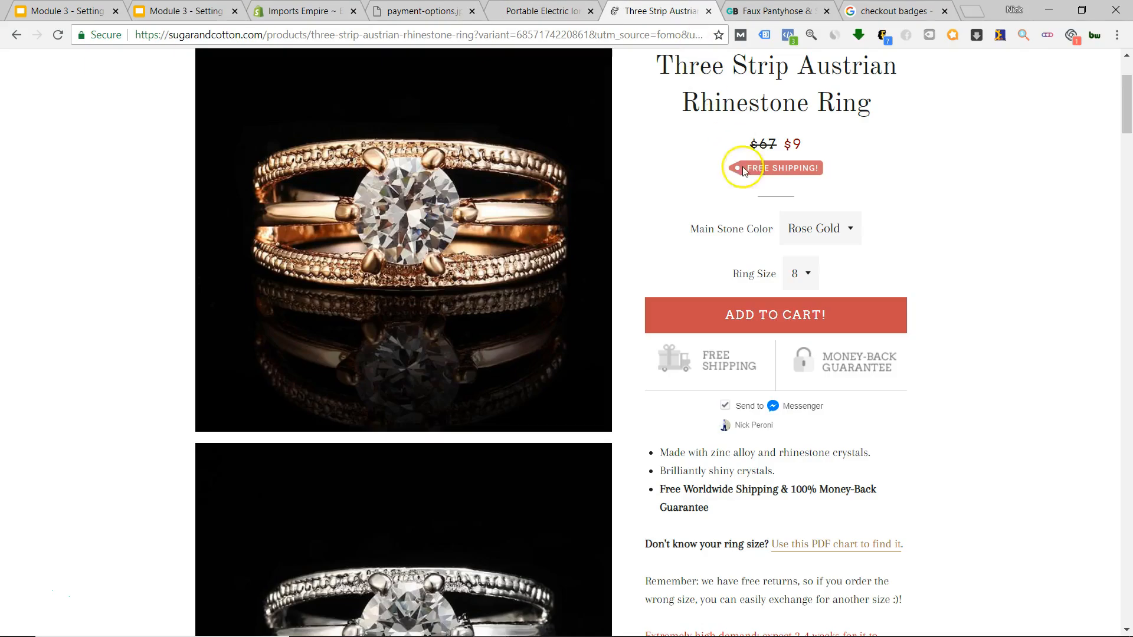
{"action": "left_click", "coordinate": [770, 10]}
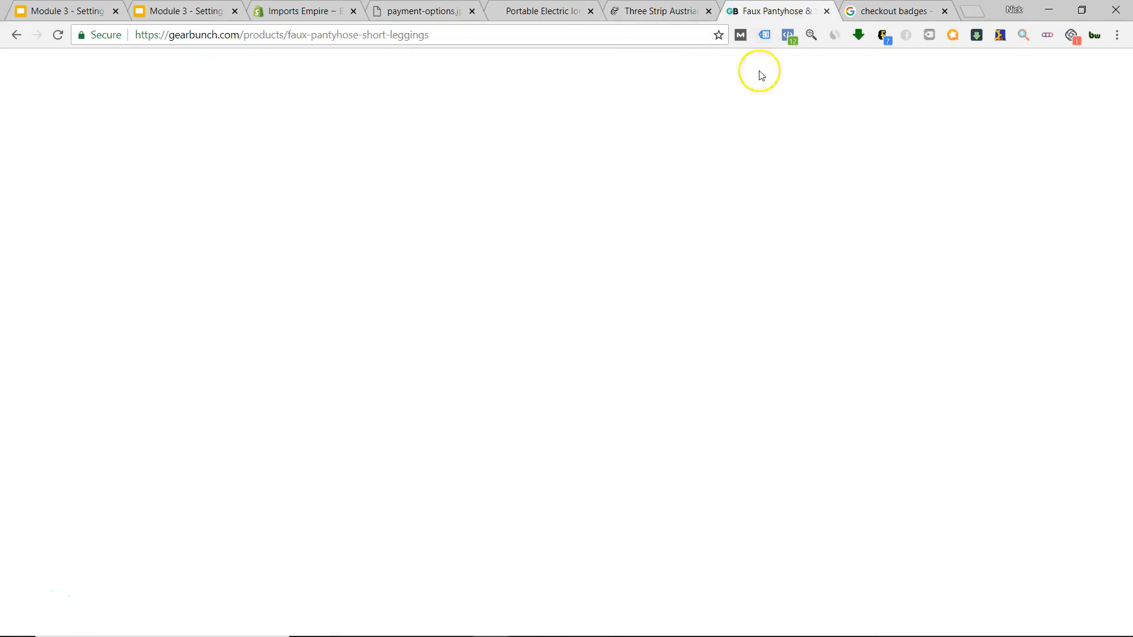
{"action": "left_click", "coordinate": [540, 11]}
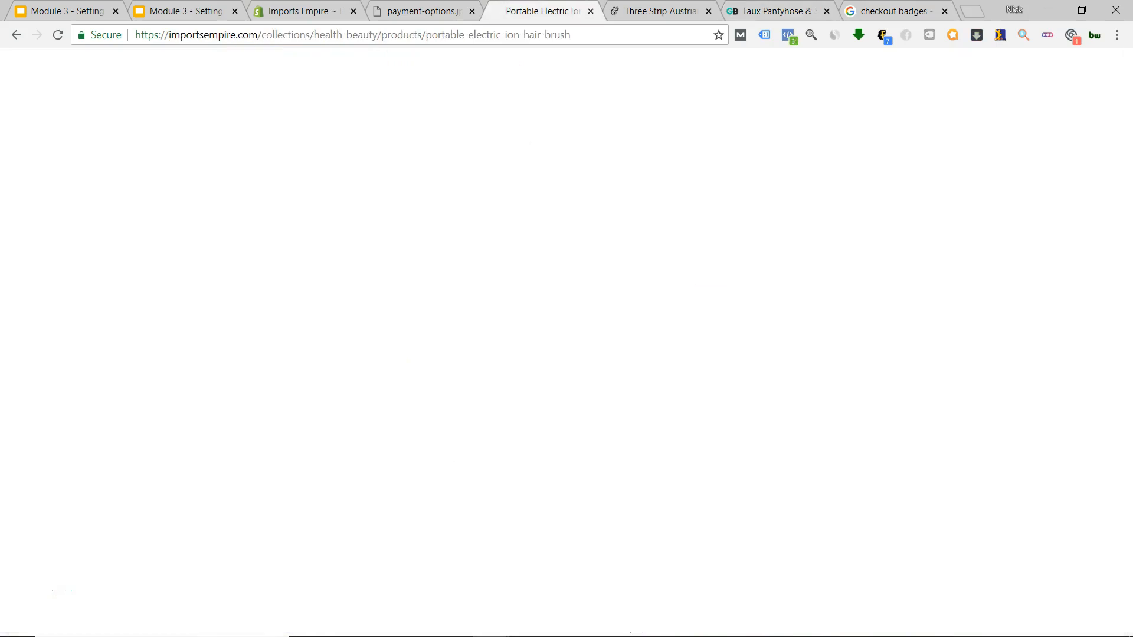
{"action": "left_click", "coordinate": [422, 10]}
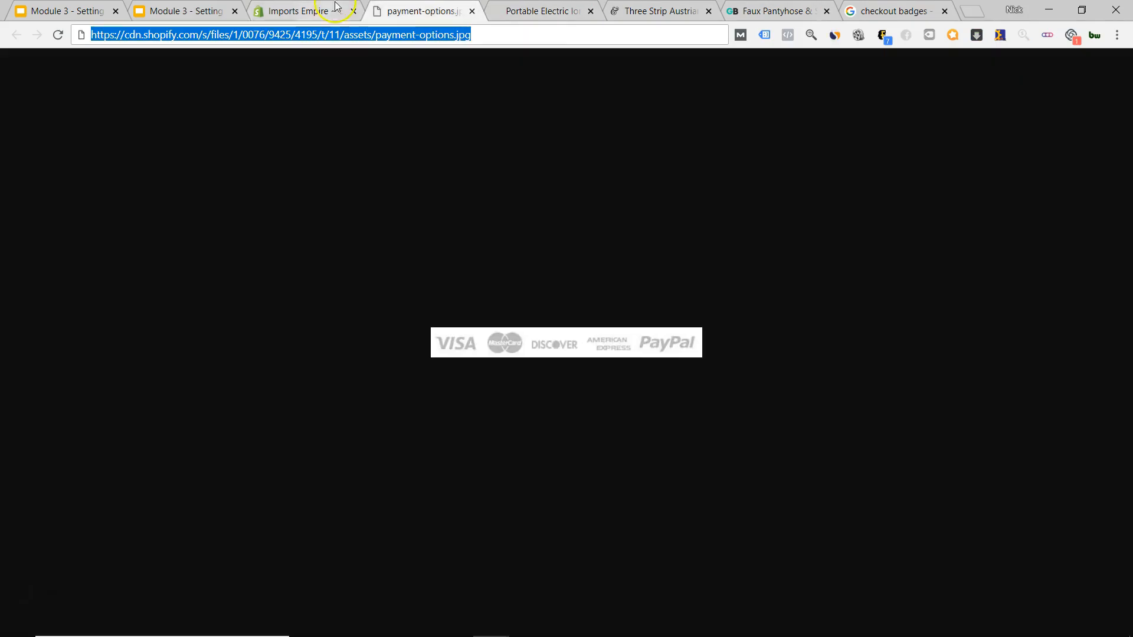
{"action": "left_click", "coordinate": [472, 10]}
{"action": "left_click", "coordinate": [304, 11]}
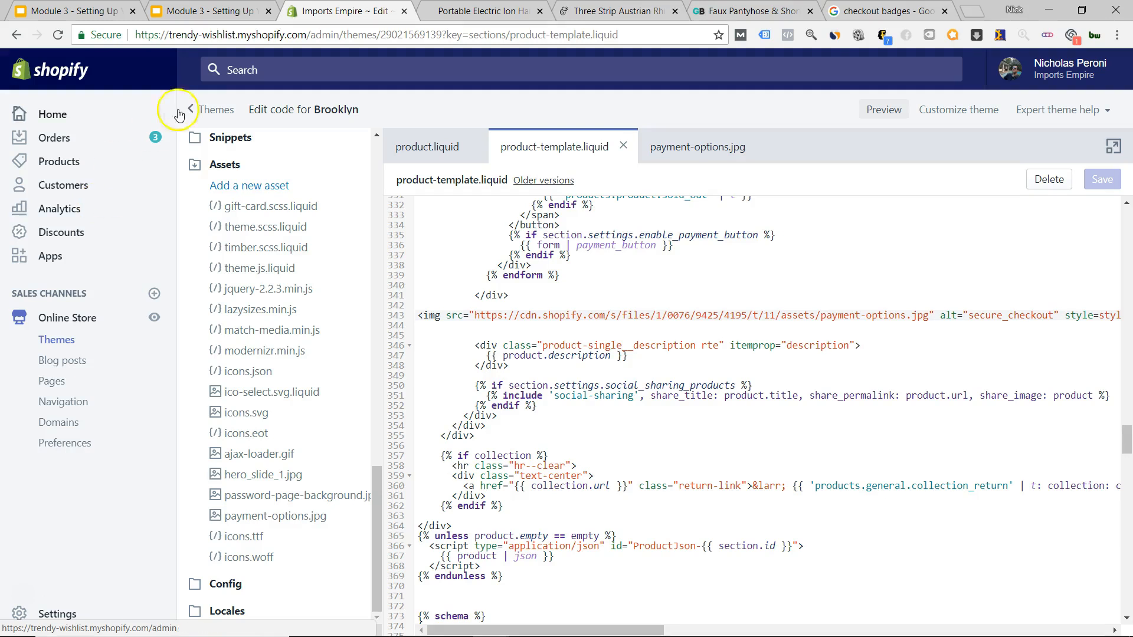
{"action": "left_click", "coordinate": [493, 12]}
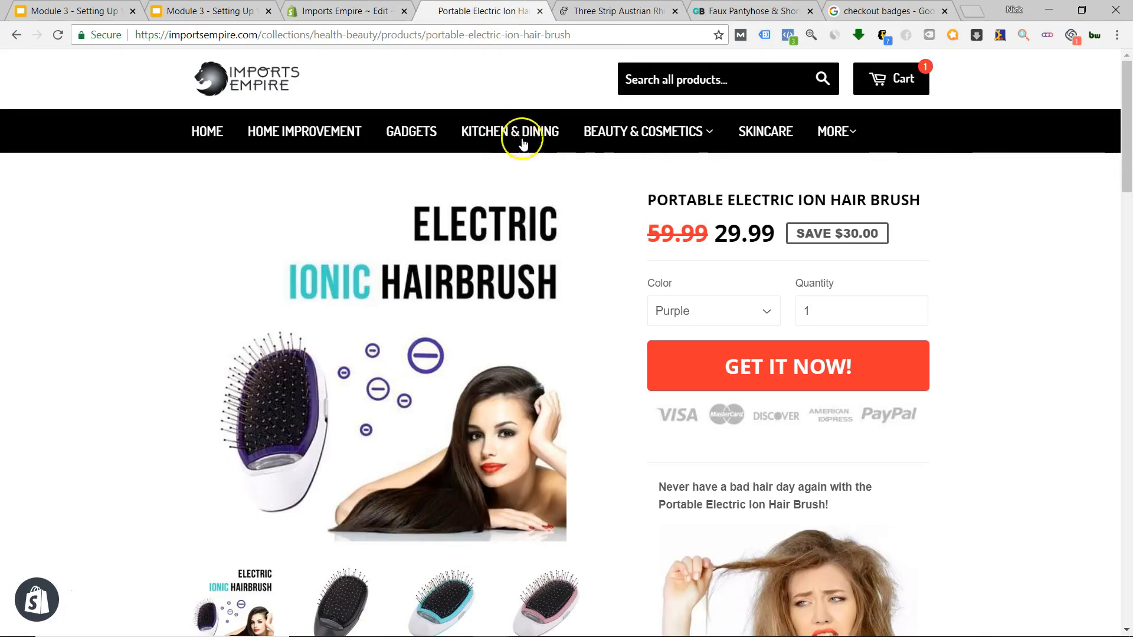
{"action": "scroll", "coordinate": [618, 272], "scroll_direction": "down", "scroll_amount": 8}
{"action": "scroll", "coordinate": [618, 273], "scroll_direction": "down", "scroll_amount": 6}
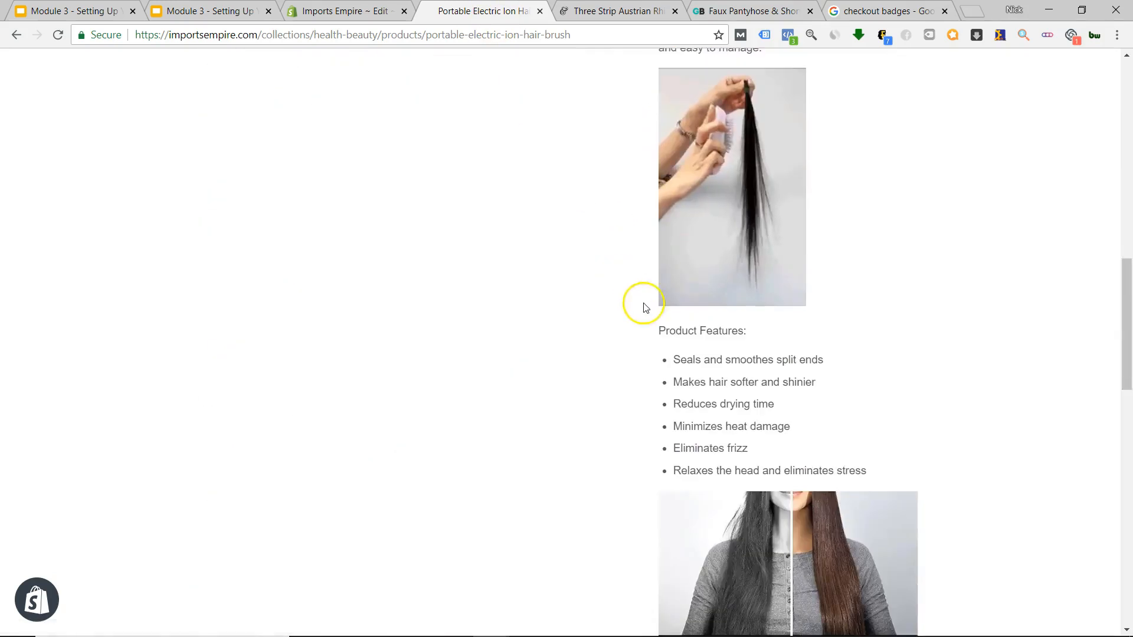
{"action": "scroll", "coordinate": [642, 306], "scroll_direction": "up", "scroll_amount": 2}
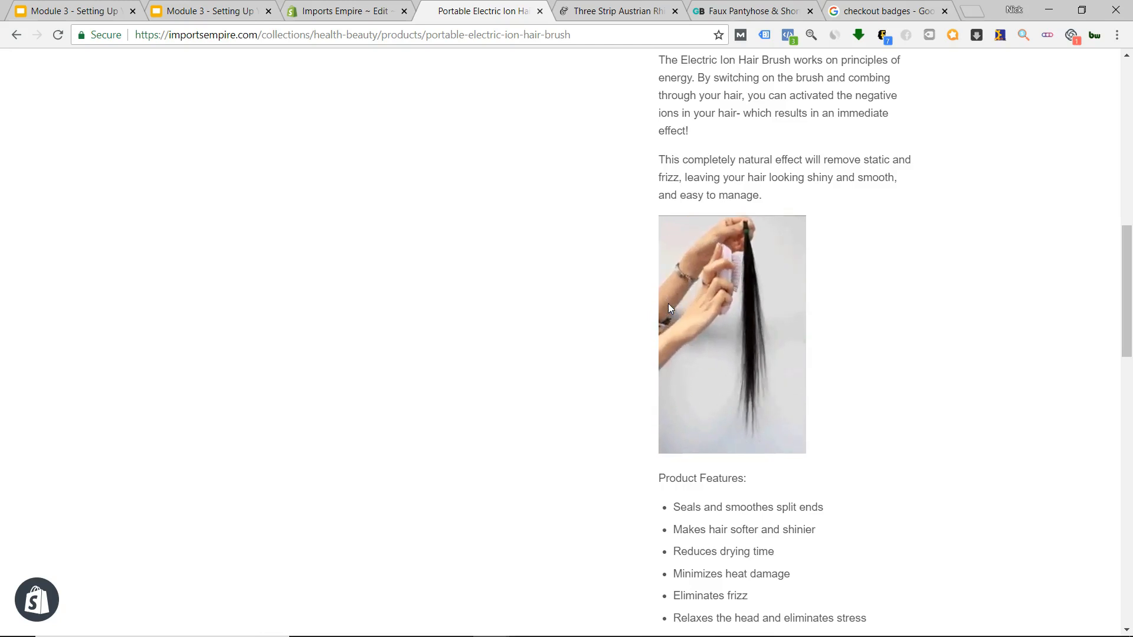
{"action": "scroll", "coordinate": [667, 313], "scroll_direction": "up", "scroll_amount": 9}
{"action": "scroll", "coordinate": [666, 323], "scroll_direction": "up", "scroll_amount": 4}
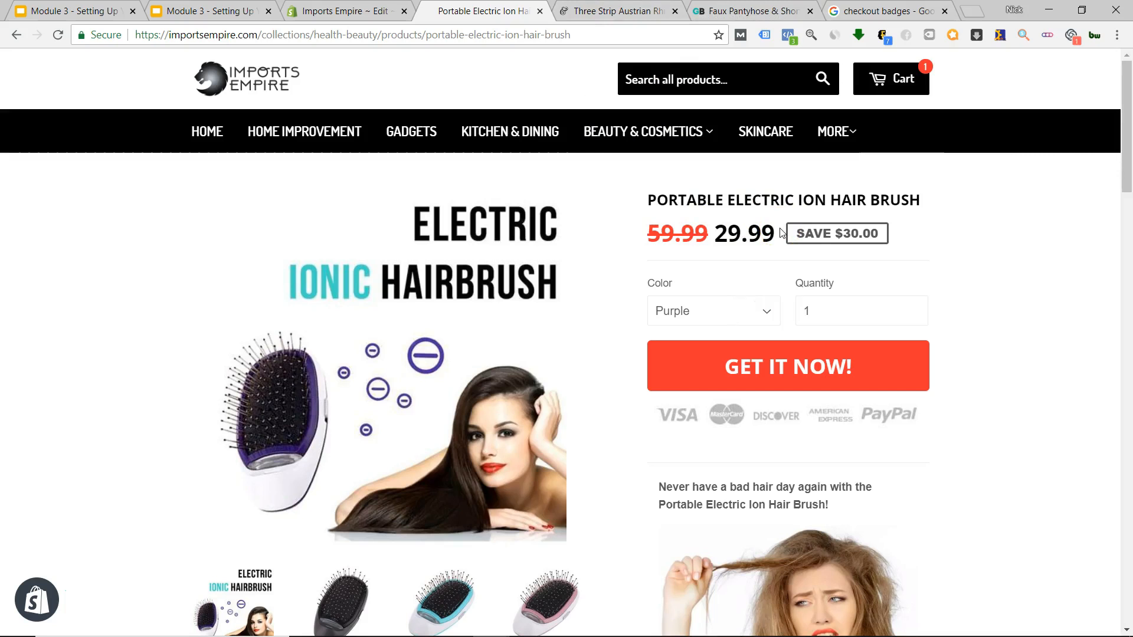
{"action": "left_click", "coordinate": [776, 262]}
{"action": "scroll", "coordinate": [776, 262], "scroll_direction": "down", "scroll_amount": 5}
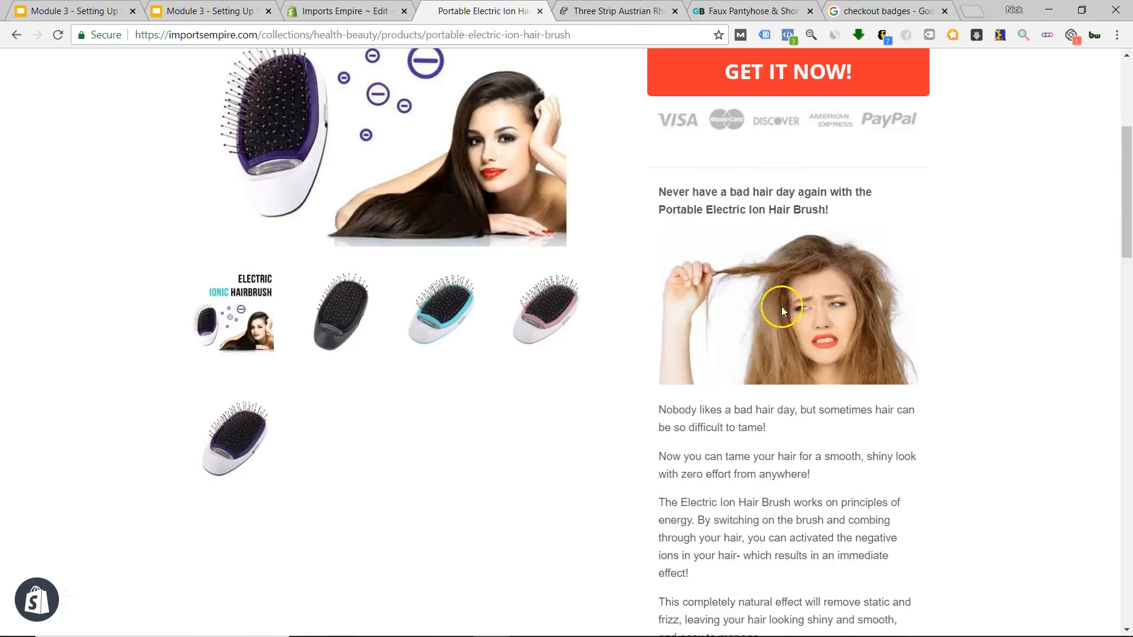
{"action": "scroll", "coordinate": [752, 349], "scroll_direction": "down", "scroll_amount": 16}
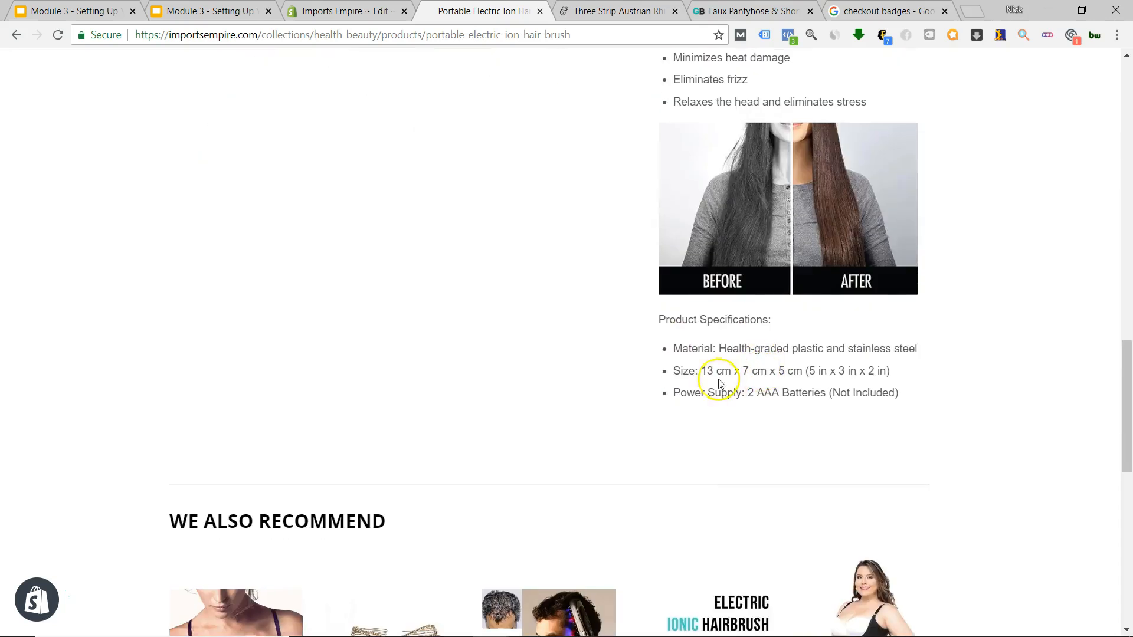
{"action": "scroll", "coordinate": [678, 447], "scroll_direction": "up", "scroll_amount": 20}
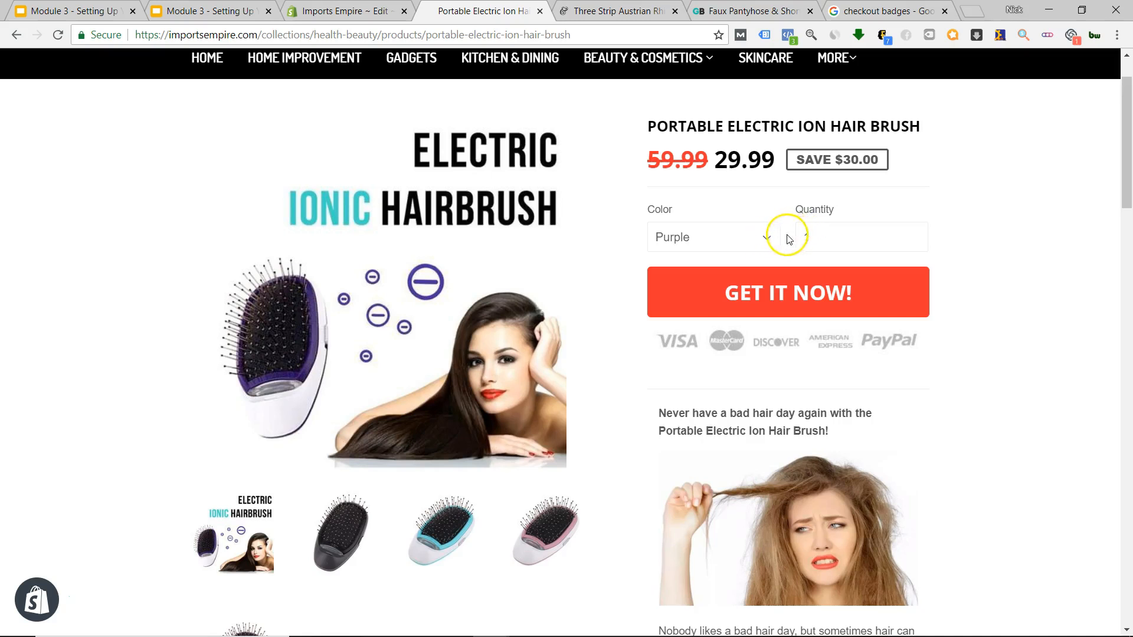
{"action": "scroll", "coordinate": [667, 230], "scroll_direction": "down", "scroll_amount": 15}
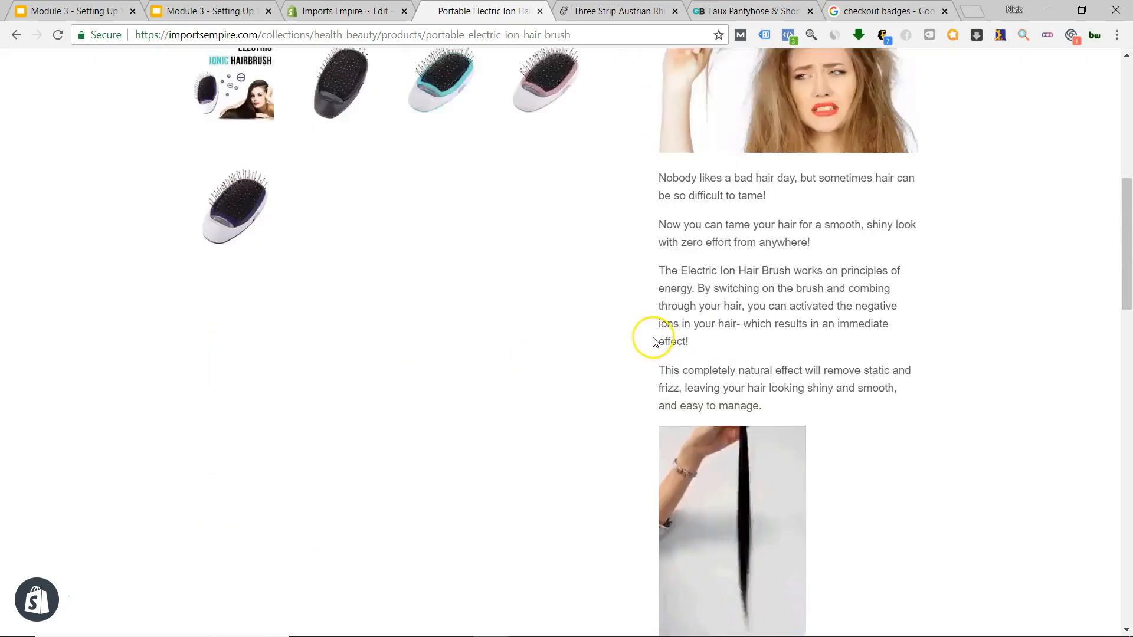
{"action": "scroll", "coordinate": [643, 380], "scroll_direction": "up", "scroll_amount": 7}
{"action": "scroll", "coordinate": [643, 387], "scroll_direction": "up", "scroll_amount": 8}
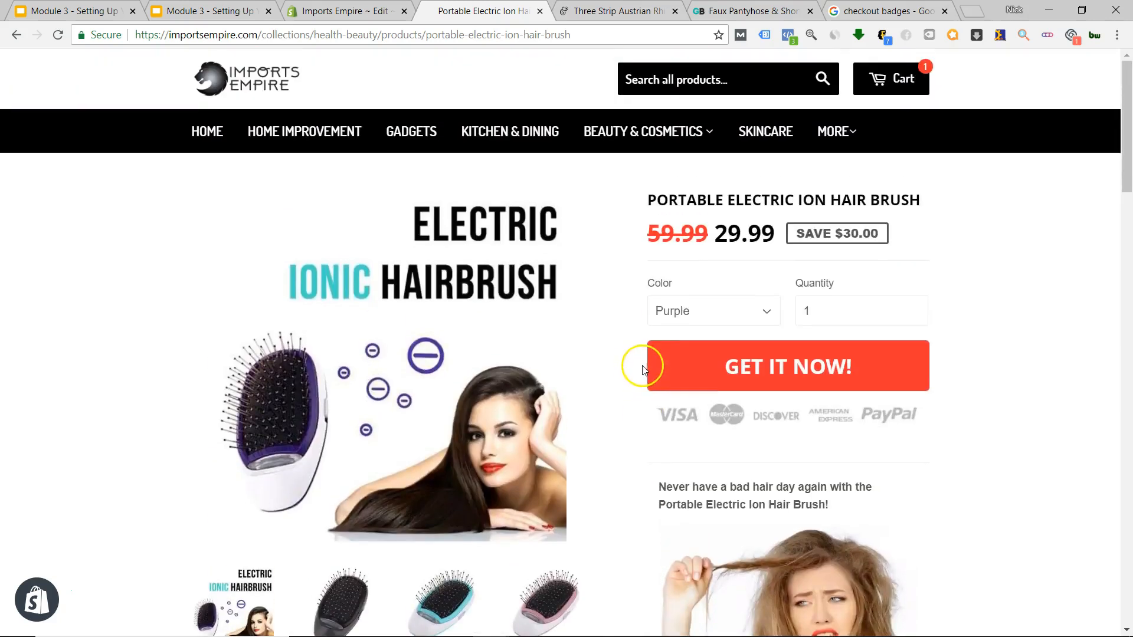